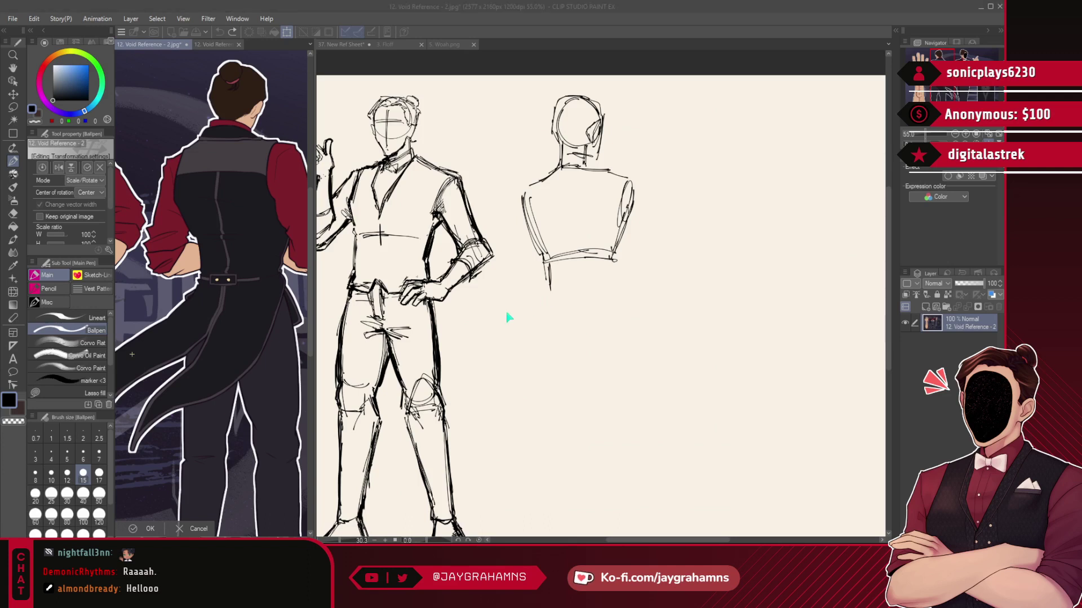
- Apply the pending transformation to the Void Reference - 2 image
key("Return")
scroll(224, 286, "down", 9)
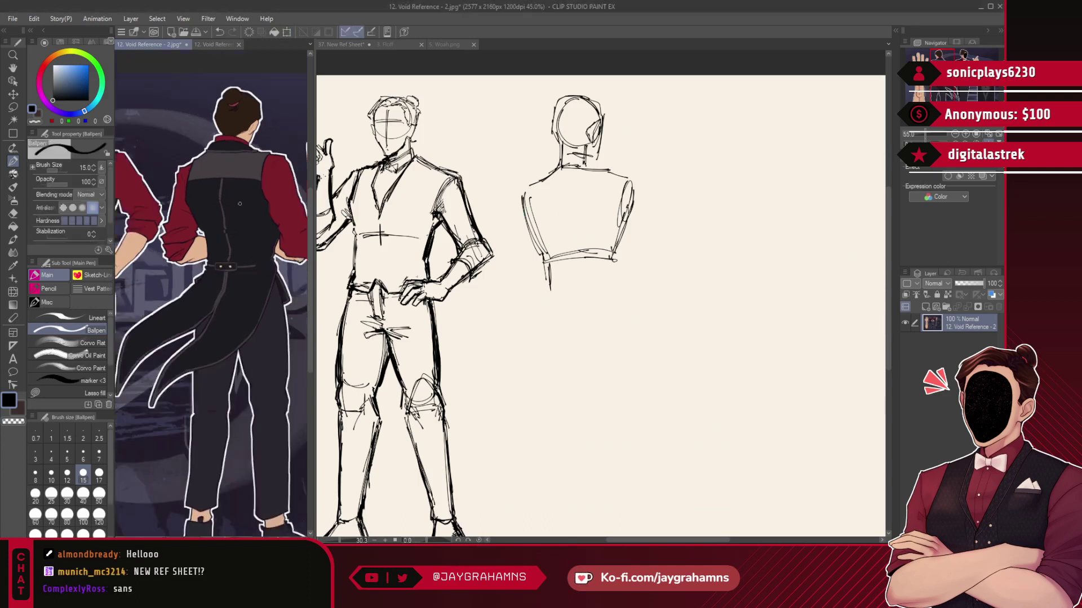
scroll(223, 286, "up", 6)
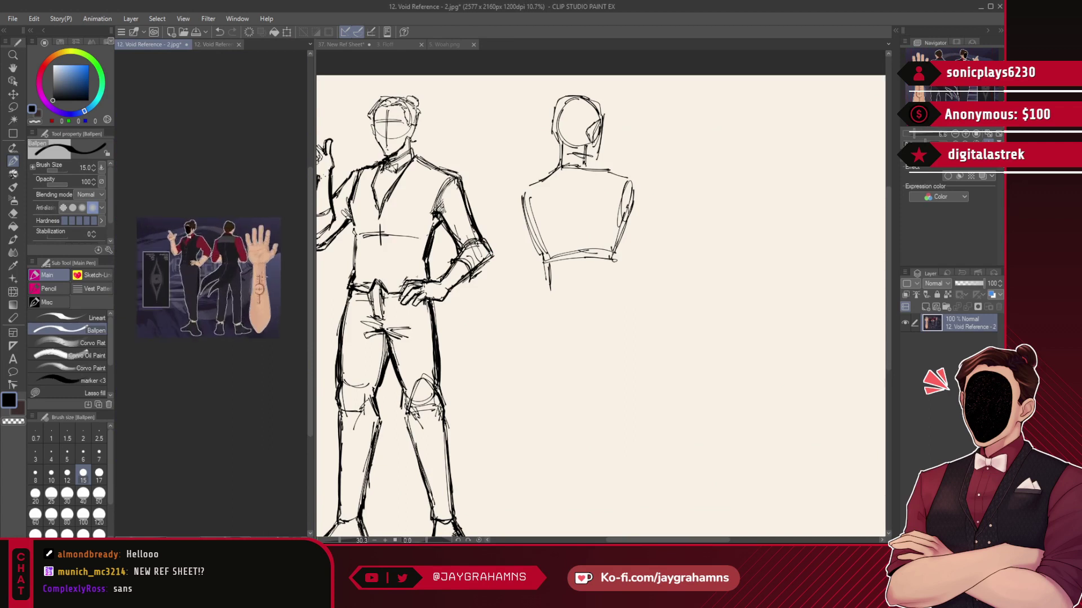
- Reinforce the back-view figure's shoulder line and sketch the waist block beneath the torso, following the reference's back view
left_click(666, 263)
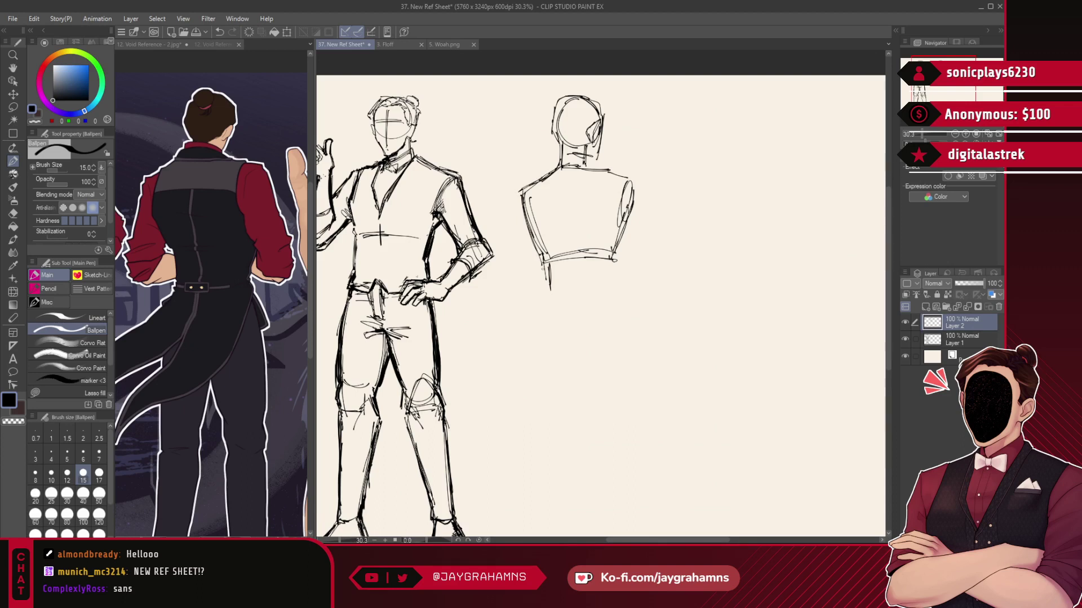
left_click_drag(588, 168, 632, 181)
key("ctrl+z")
left_click_drag(544, 265, 549, 288)
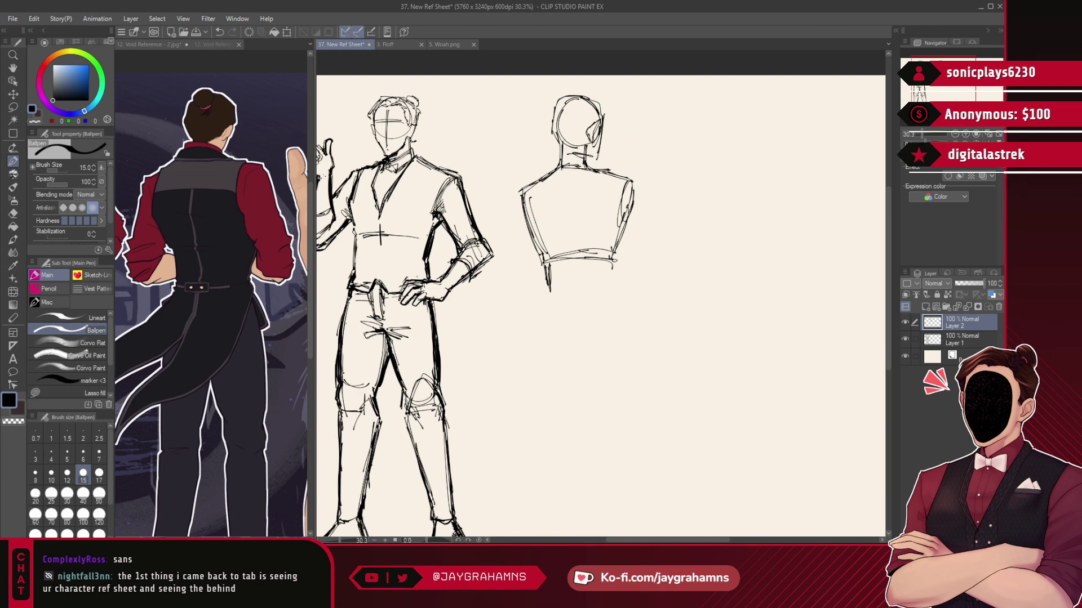
left_click(193, 202)
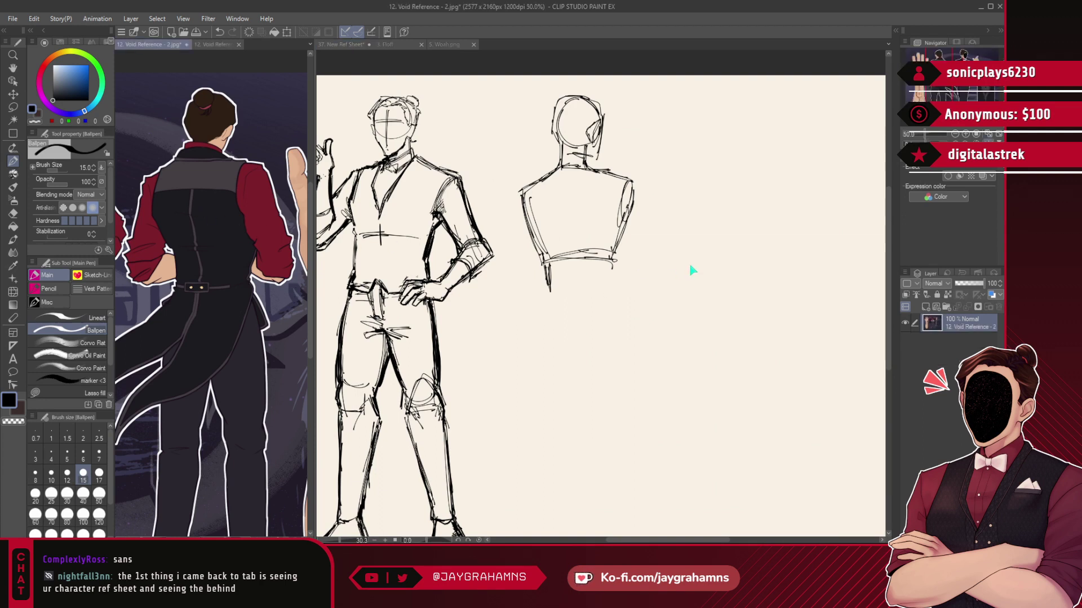
mouse_move(231, 251)
left_mouse_down()
mouse_move(234, 218)
mouse_move(208, 212)
mouse_move(269, 234)
mouse_move(222, 223)
left_mouse_up()
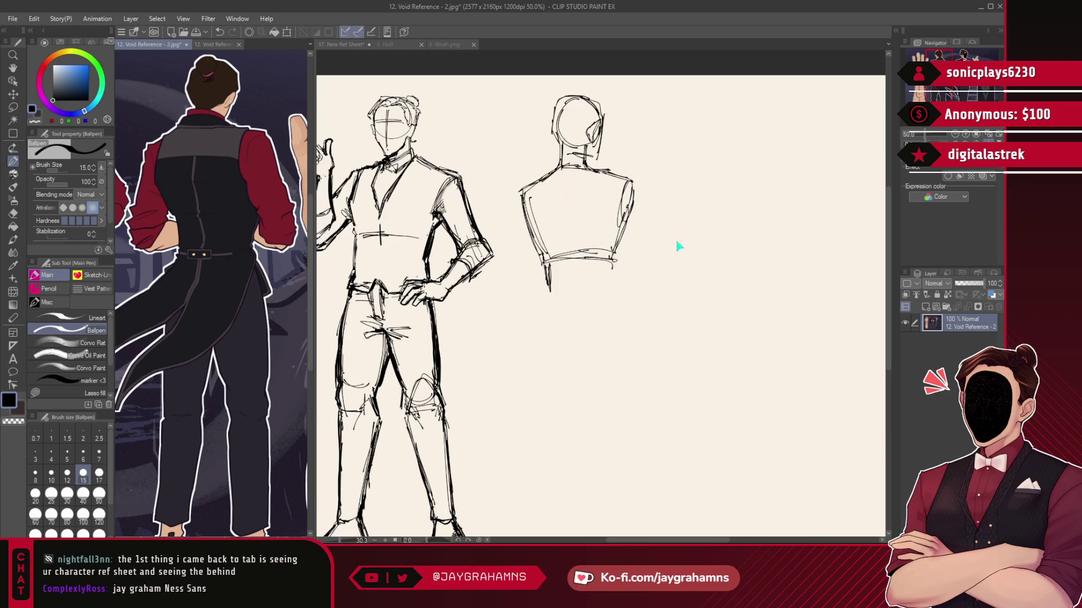
left_click(693, 226)
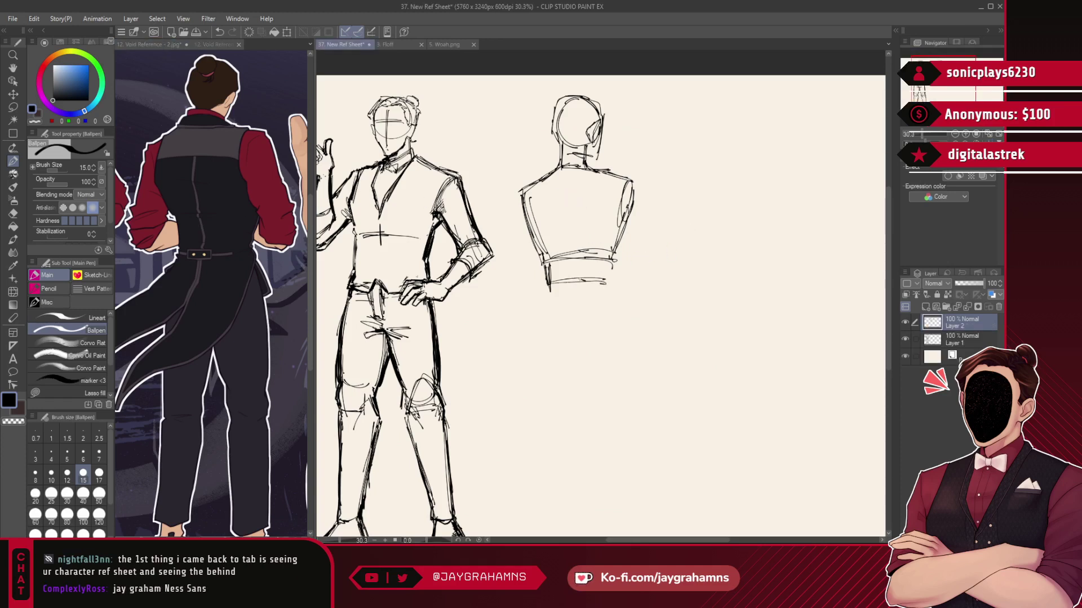
- Sketch the outer line of the back-view figure's left arm from the armpit down to elbow height
left_click_drag(520, 218, 506, 293)
key("ctrl+z")
key("ctrl+z")
left_click_drag(522, 218, 507, 288)
left_click_drag(523, 218, 510, 291)
key("ctrl+z")
key("ctrl+z")
left_click_drag(523, 223, 513, 296)
left_click_drag(523, 222, 515, 276)
- Round the right shoulder and rough in both sleeves of the back-view figure down to the elbows
mouse_move(632, 214)
left_mouse_down()
mouse_move(660, 285)
mouse_move(646, 282)
left_mouse_up()
key("ctrl+z")
key("ctrl+z")
key("ctrl+z")
mouse_move(621, 194)
left_mouse_down()
mouse_move(618, 231)
mouse_move(635, 181)
left_mouse_up()
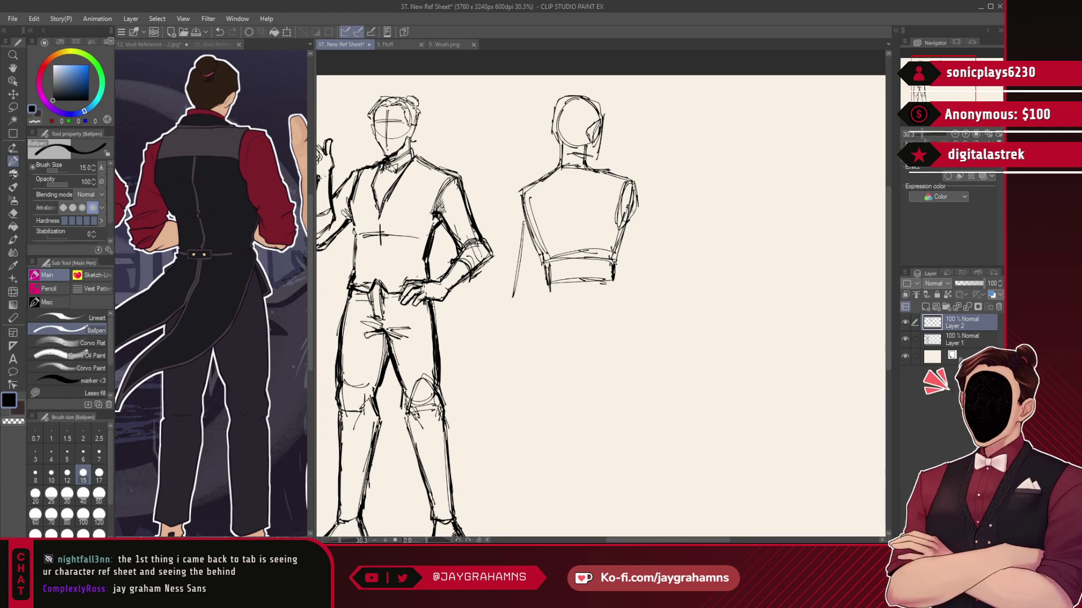
left_click_drag(635, 204, 653, 282)
left_click_drag(521, 194, 517, 291)
key("ctrl+z")
- Sketch the hip block below the waist of the back-view figure with flared sides and a closing lower line
mouse_move(541, 254)
left_mouse_down()
mouse_move(532, 294)
mouse_move(555, 283)
mouse_move(546, 306)
left_mouse_up()
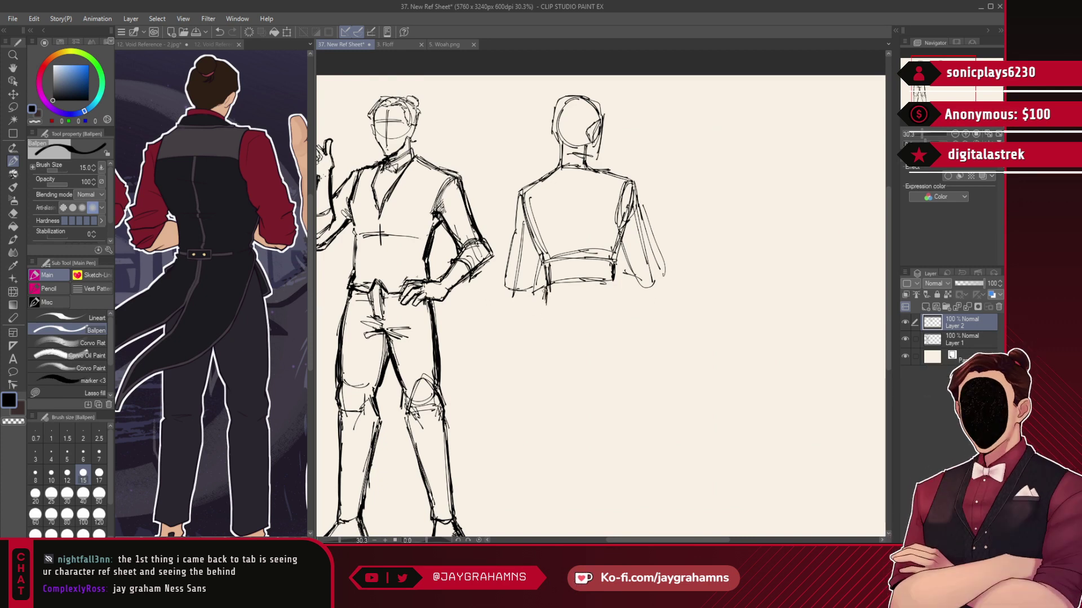
left_click_drag(545, 289, 540, 322)
left_click_drag(539, 322, 619, 314)
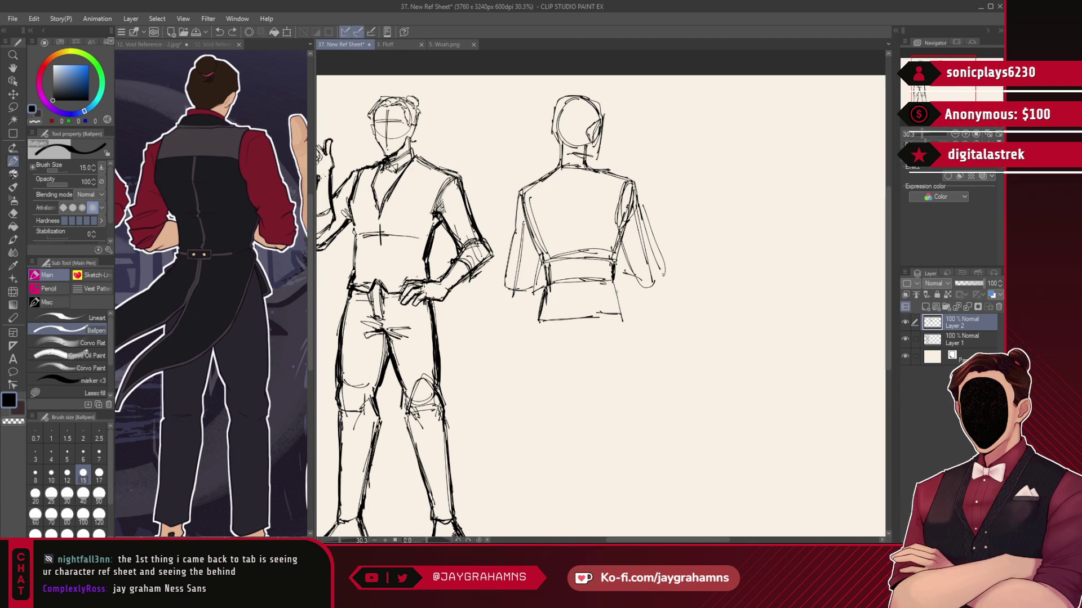
mouse_move(617, 268)
left_mouse_down()
mouse_move(622, 315)
mouse_move(600, 316)
left_mouse_up()
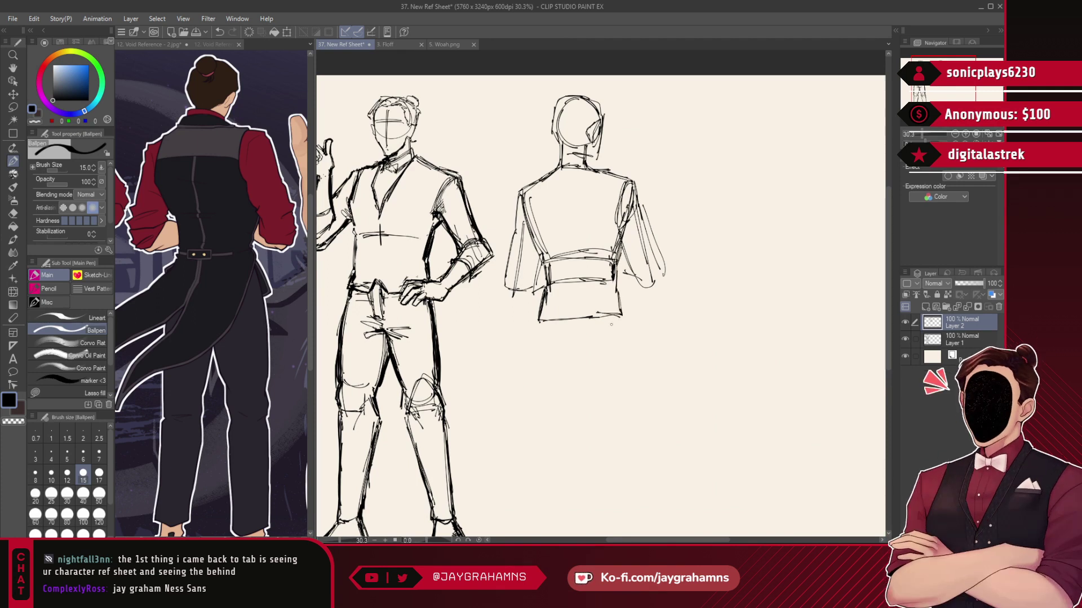
- Scale the back-view sketch down to about 95%
key("ctrl+t")
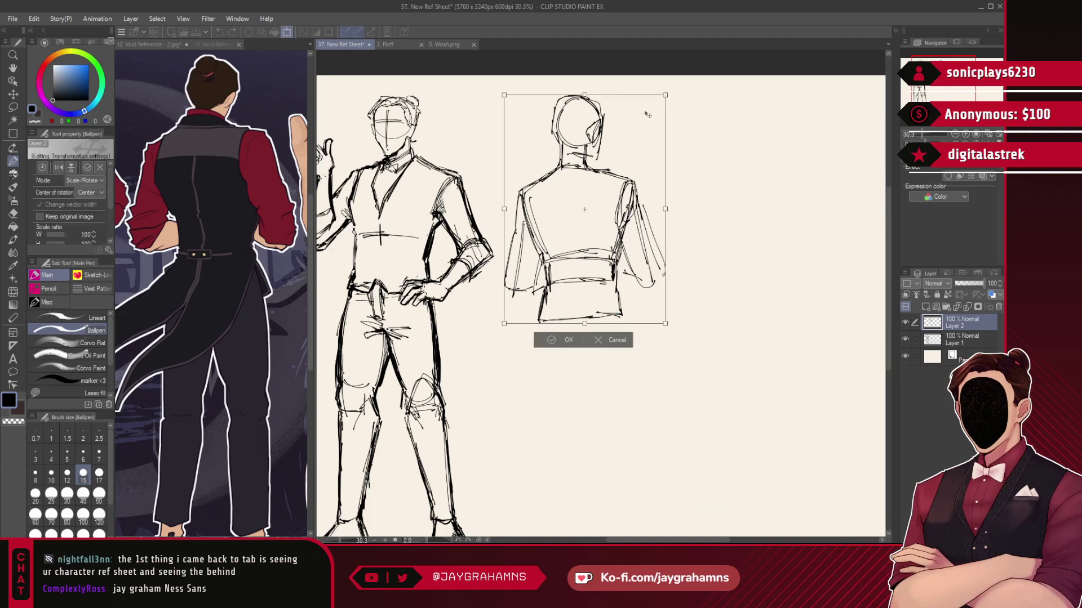
left_click_drag(663, 98, 657, 107)
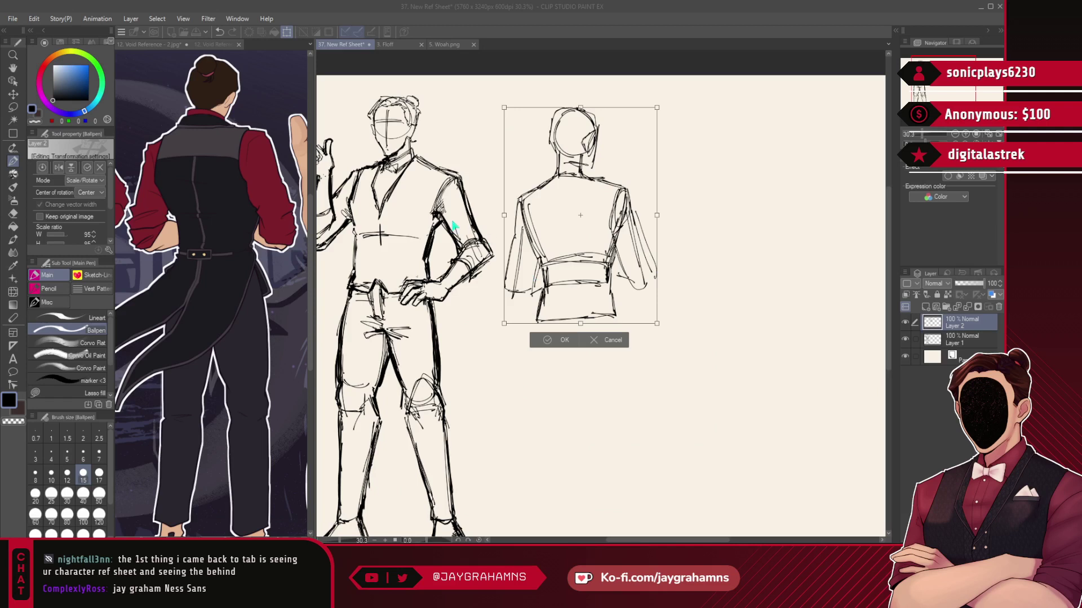
key("Return")
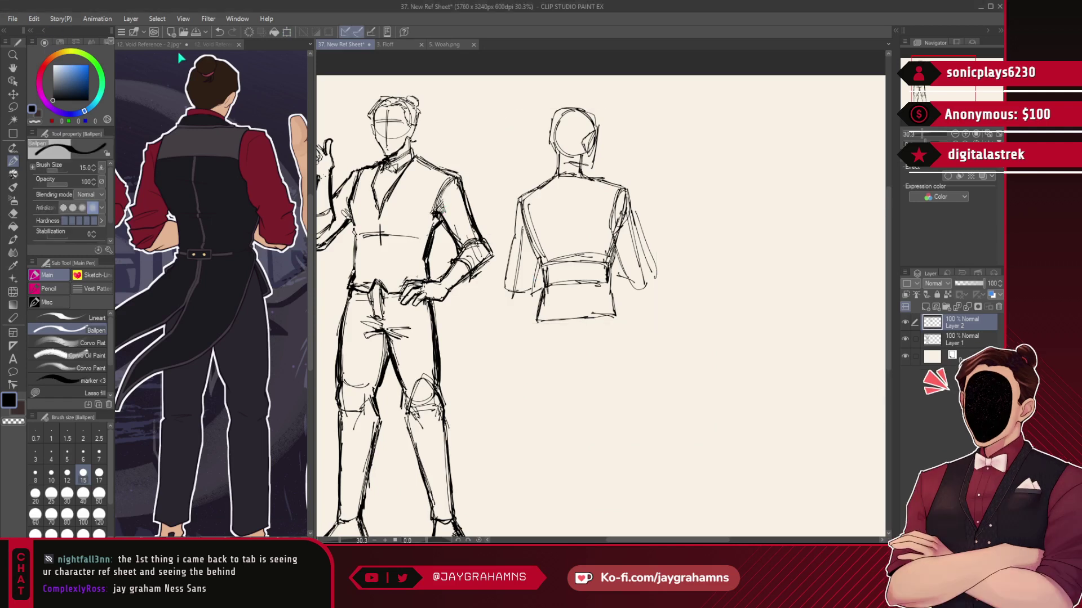
- Examine the figures in both Void Reference images to compare body proportions
left_click(217, 44)
scroll(232, 189, "down", 1)
scroll(286, 171, "up", 3)
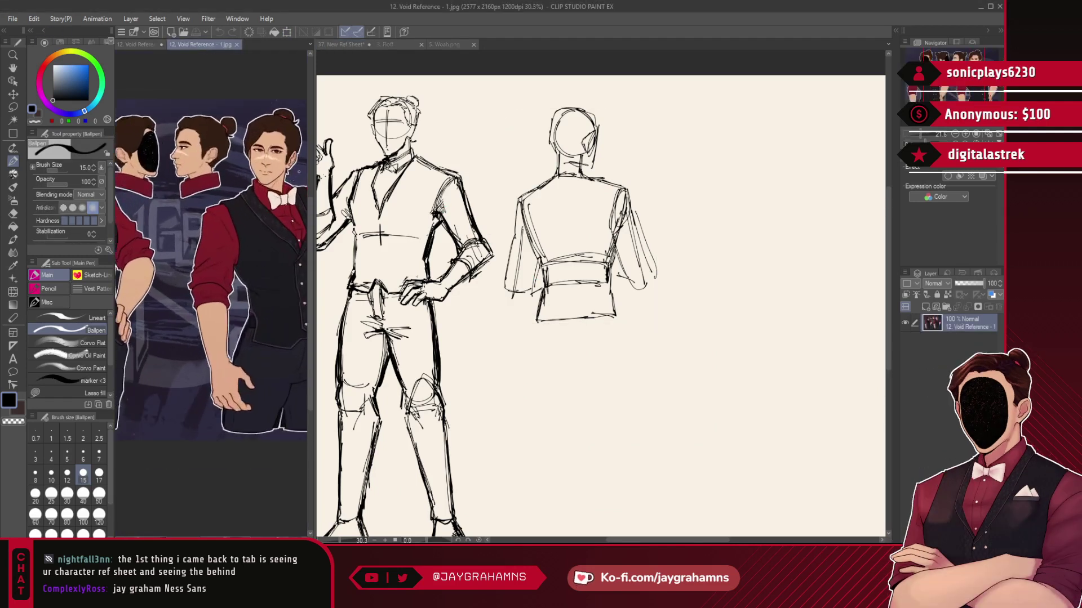
scroll(288, 169, "down", 2)
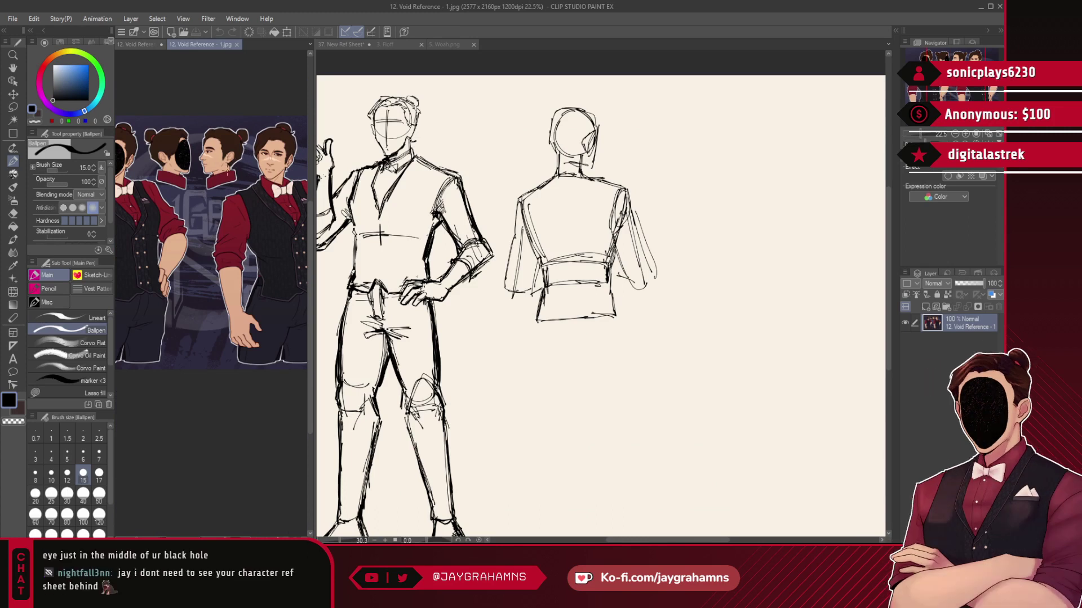
left_click(135, 44)
scroll(136, 221, "up", 4)
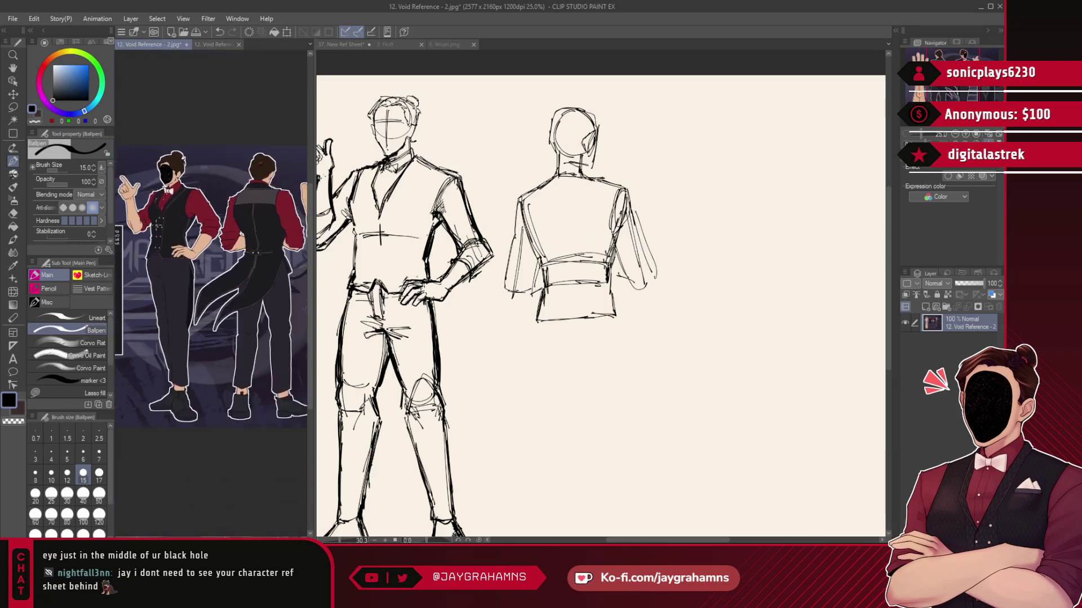
scroll(137, 220, "down", 1)
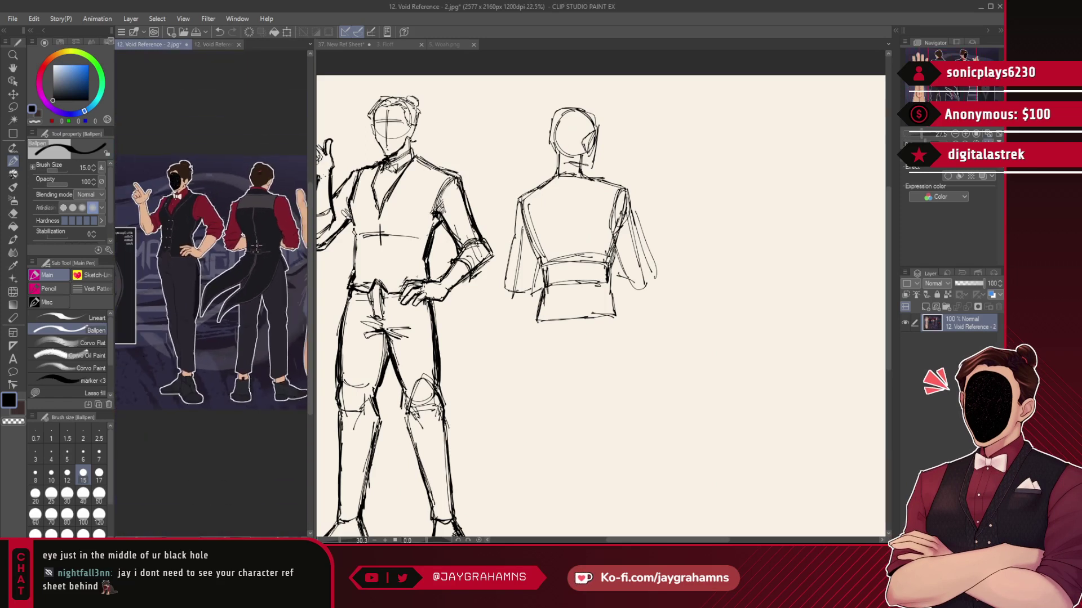
- Scale the back-view sketch by another 95% or so and move it up level with the front-view figure
left_click(587, 245)
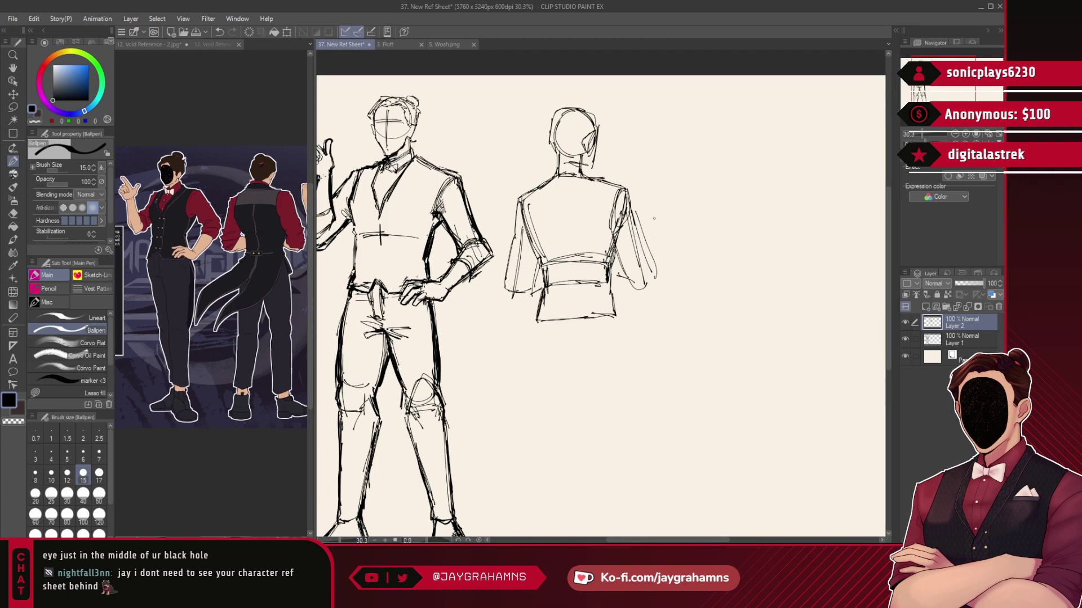
key("ctrl+t")
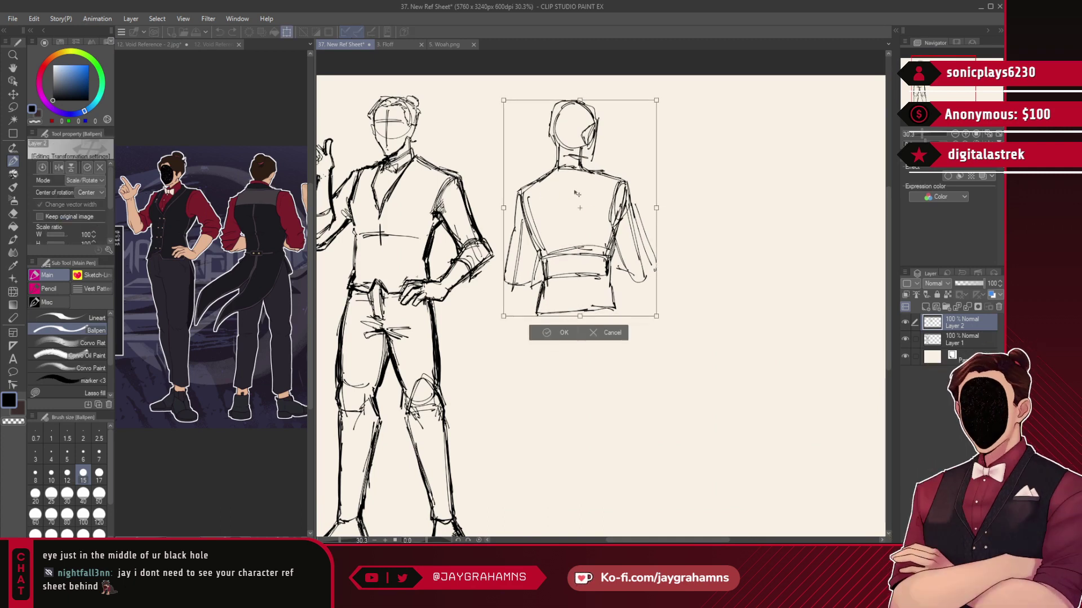
mouse_move(657, 107)
left_mouse_down()
mouse_move(621, 140)
mouse_move(629, 135)
left_mouse_up()
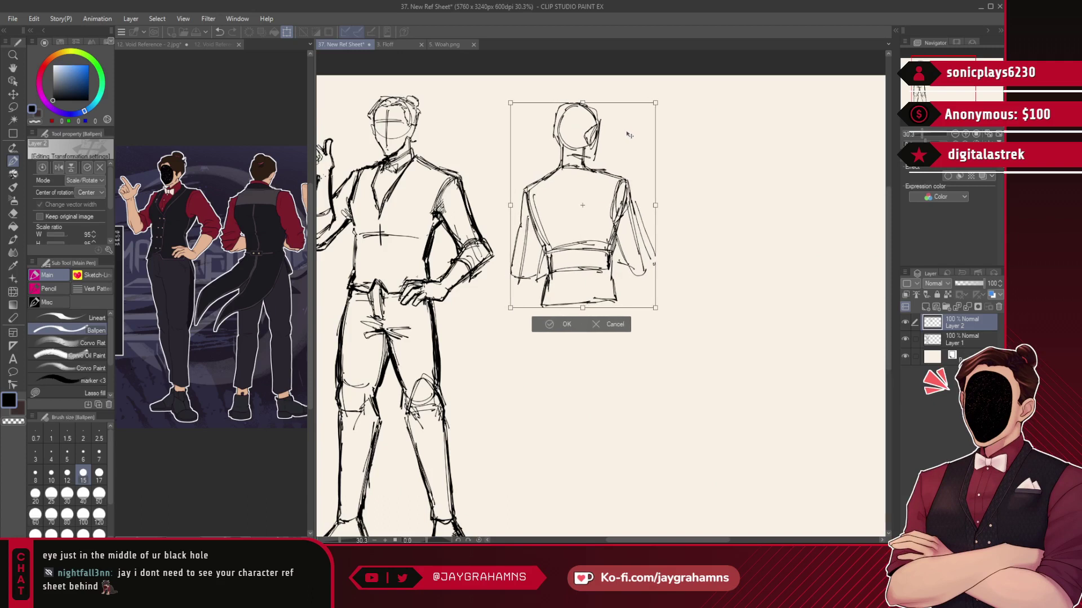
left_click(565, 324)
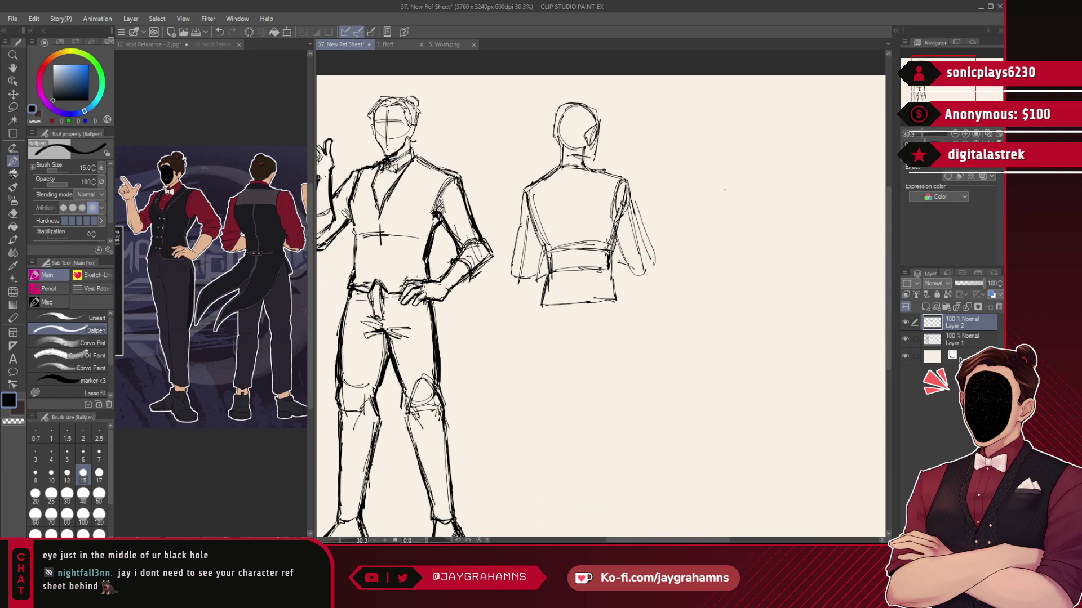
- Sketch a short vertical line in the empty area beside the back-view figure, undoing the extra strokes around it
left_click_drag(712, 180, 713, 216)
left_click_drag(714, 176, 713, 221)
mouse_move(713, 221)
left_mouse_down()
mouse_move(731, 248)
mouse_move(747, 213)
mouse_move(737, 238)
left_mouse_up()
key("ctrl+z")
key("ctrl+z")
key("ctrl+z")
left_click_drag(738, 192, 733, 246)
left_click_drag(738, 217, 733, 244)
key("ctrl+z")
key("ctrl+z")
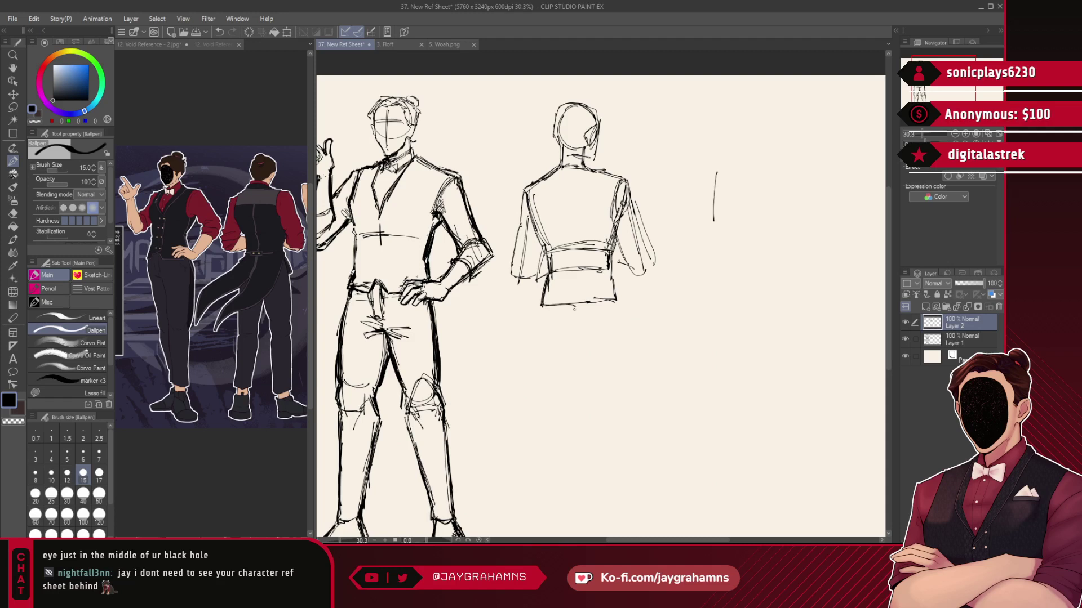
key("ctrl+z")
- Rough in the upper left thigh beneath the back-view figure's hip block
mouse_move(541, 305)
left_mouse_down()
mouse_move(538, 330)
mouse_move(595, 336)
left_mouse_up()
key("ctrl+z")
key("ctrl+z")
key("ctrl+z")
key("ctrl+z")
left_click_drag(569, 297, 563, 320)
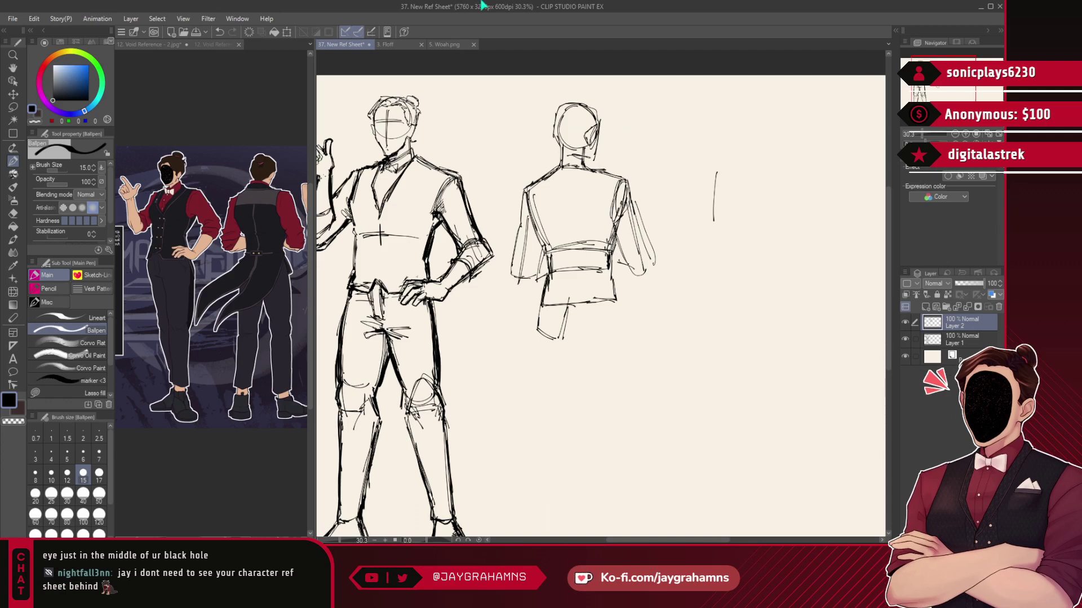
- Add a new layer and sketch the upper-left skull curve and side of a large head in an empty area
scroll(668, 189, "down", 5)
scroll(739, 187, "up", 8)
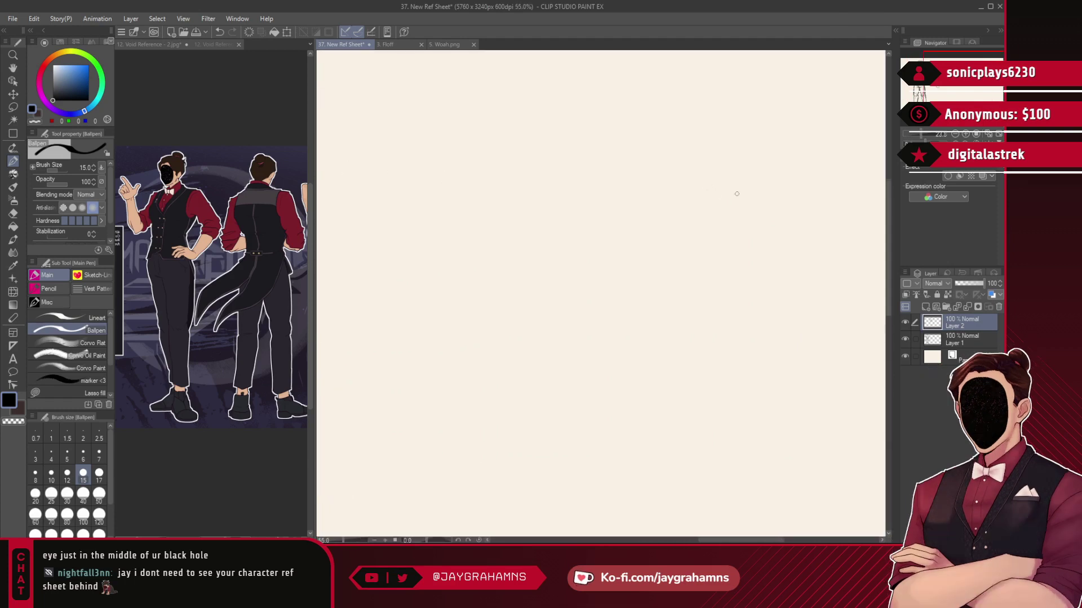
left_click(926, 307)
mouse_move(623, 160)
left_mouse_down()
mouse_move(565, 193)
mouse_move(565, 213)
mouse_move(569, 302)
mouse_move(628, 383)
left_mouse_up()
key("ctrl+z")
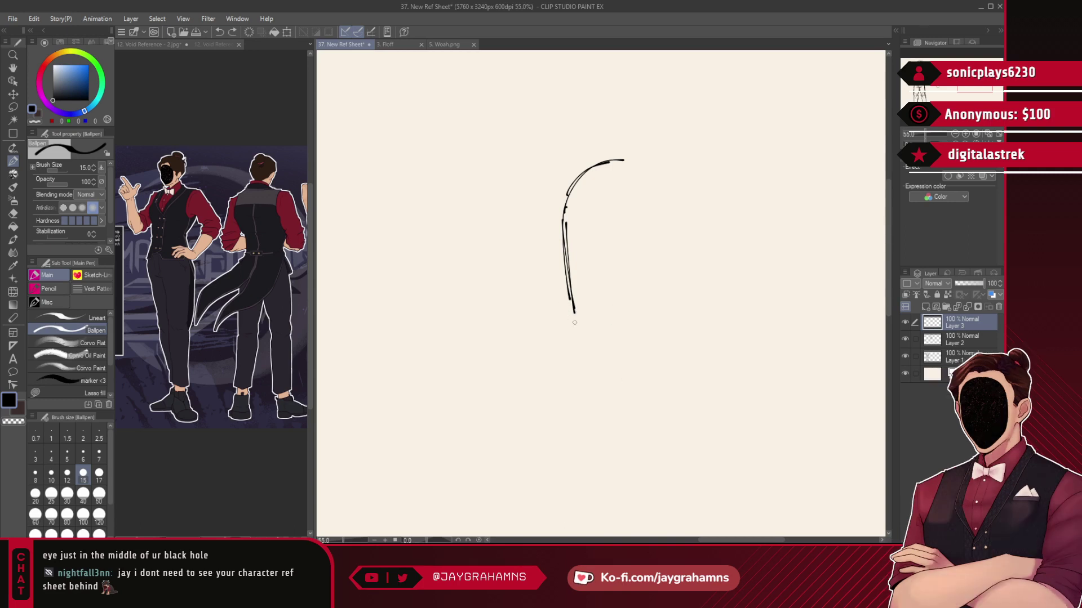
- Sketch the head's jawline from the left cheek around the chin and up to the right jaw corner
mouse_move(574, 310)
left_mouse_down()
mouse_move(612, 377)
mouse_move(606, 368)
mouse_move(661, 370)
mouse_move(651, 373)
left_mouse_up()
key("ctrl+z")
key("ctrl+z")
mouse_move(615, 381)
left_mouse_down()
mouse_move(658, 370)
mouse_move(694, 311)
left_mouse_up()
key("ctrl+z")
key("ctrl+z")
mouse_move(658, 370)
left_mouse_down()
mouse_move(695, 324)
mouse_move(699, 300)
left_mouse_up()
key("ctrl+z")
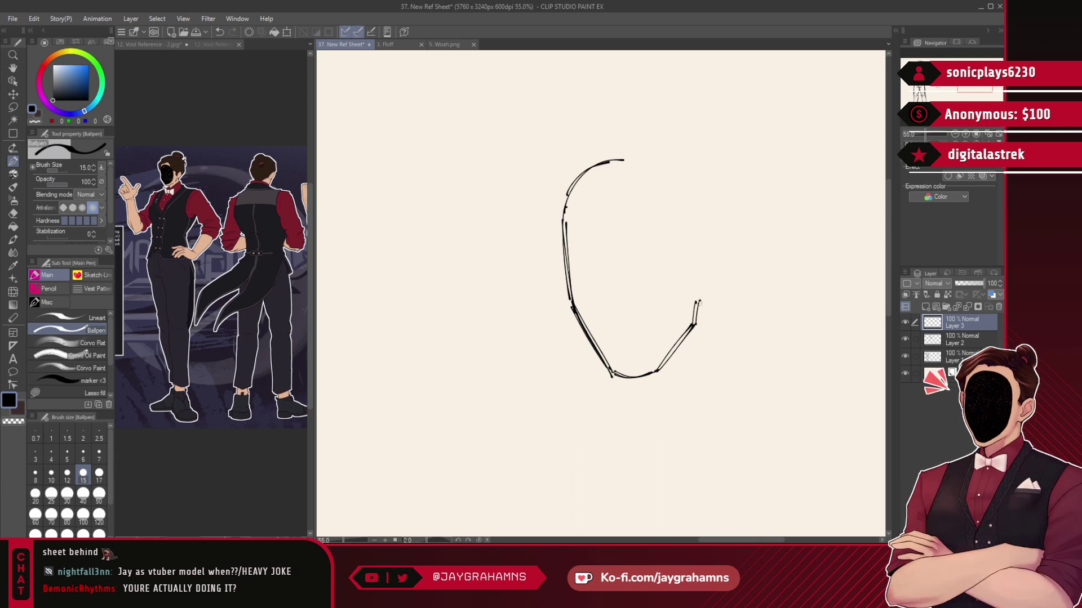
- Sketch the rounded right ear and the narrow left ear on the large head
mouse_move(722, 229)
left_mouse_down()
mouse_move(693, 248)
mouse_move(727, 280)
left_mouse_up()
left_click_drag(696, 246, 729, 249)
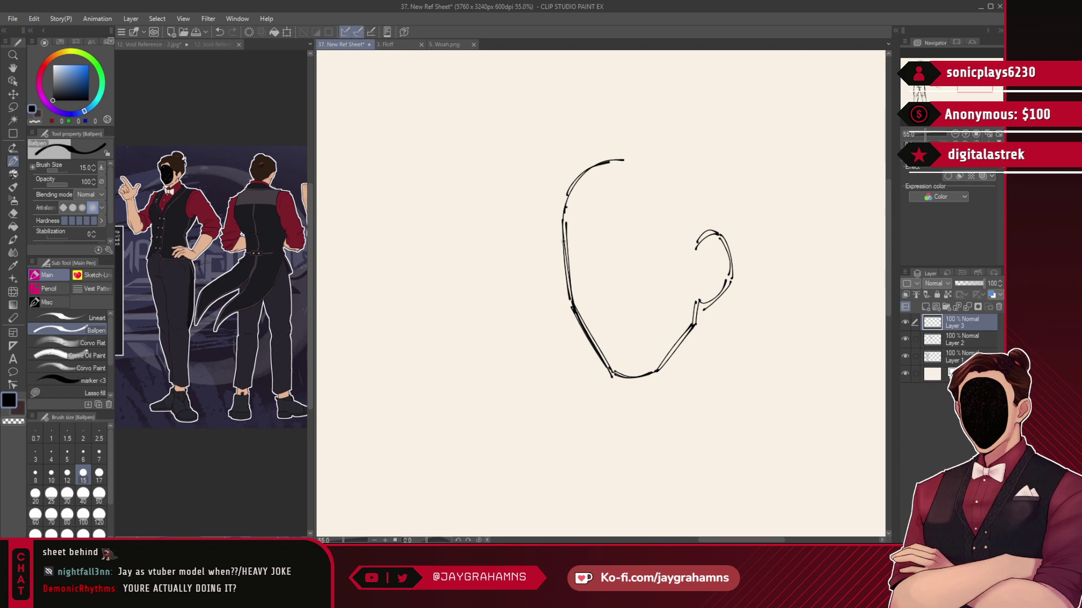
key("ctrl+z")
mouse_move(561, 248)
left_mouse_down()
mouse_move(556, 290)
mouse_move(566, 300)
left_mouse_up()
- Erase the left and right jaw lines of the large head using Lasso fill with the transparent color
left_click(93, 393)
left_click(37, 114)
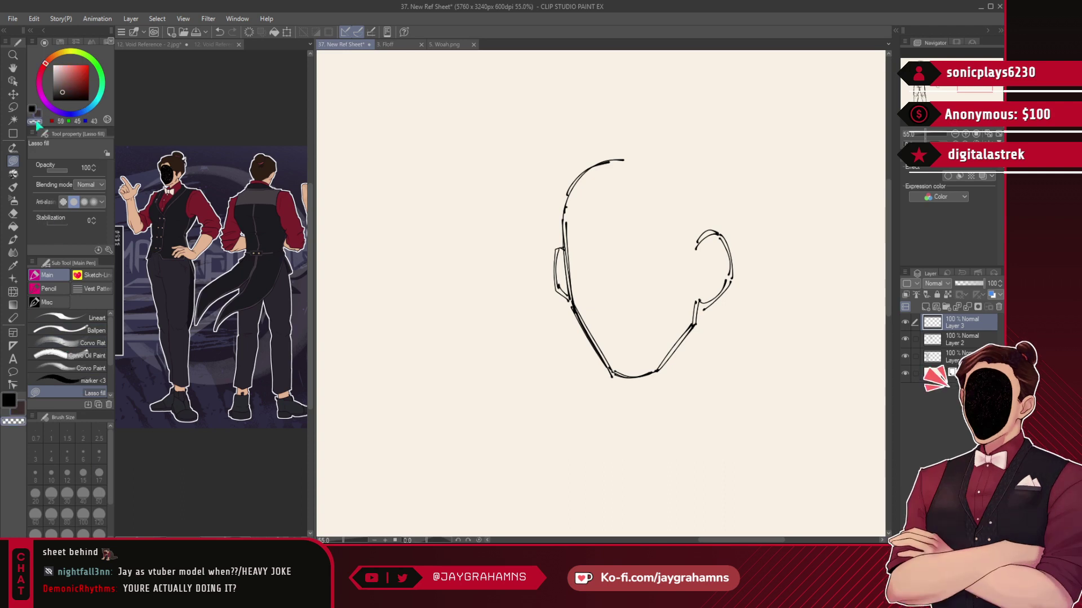
mouse_move(574, 268)
left_mouse_down()
mouse_move(615, 387)
mouse_move(611, 320)
left_mouse_up()
mouse_move(699, 312)
left_mouse_down()
mouse_move(648, 387)
mouse_move(630, 372)
left_mouse_up()
- Redraw the large head's jawline with the Ballpen in black, tapering from both cheeks to a narrower chin
left_click(94, 331)
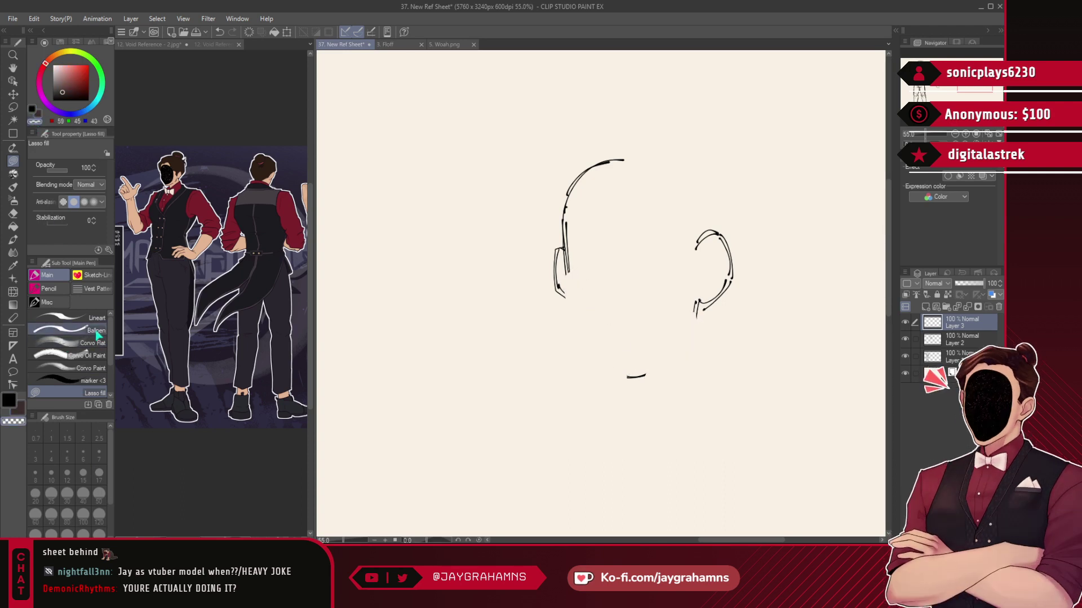
left_click(33, 107)
left_click_drag(600, 343, 619, 370)
key("ctrl+z")
left_click_drag(570, 292, 615, 370)
mouse_move(574, 298)
left_mouse_down()
mouse_move(615, 369)
mouse_move(699, 318)
left_mouse_up()
key("ctrl+z")
left_click_drag(644, 374, 693, 317)
mouse_move(639, 371)
left_mouse_down()
mouse_move(693, 319)
mouse_move(665, 350)
mouse_move(692, 320)
mouse_move(627, 376)
mouse_move(618, 372)
left_mouse_up()
key("ctrl+z")
key("ctrl+z")
key("ctrl+z")
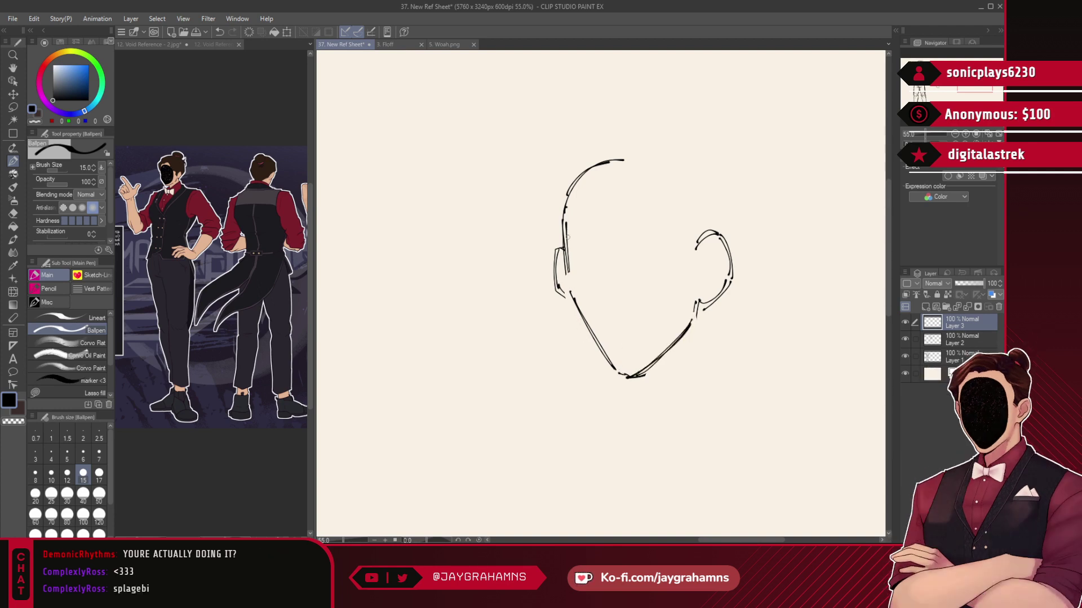
- Reinforce the left cheek line and sketch the left and lower edge of the face opening inside the head outline
left_click_drag(566, 269, 581, 312)
left_click_drag(572, 240, 616, 201)
key("ctrl+z")
left_click_drag(576, 247, 631, 193)
left_click_drag(583, 227, 645, 195)
mouse_move(576, 248)
left_mouse_down()
mouse_move(582, 230)
mouse_move(594, 324)
left_mouse_up()
key("ctrl+z")
mouse_move(573, 242)
left_mouse_down()
mouse_move(584, 302)
mouse_move(619, 365)
mouse_move(585, 302)
mouse_move(612, 356)
left_mouse_up()
left_click_drag(583, 302, 616, 359)
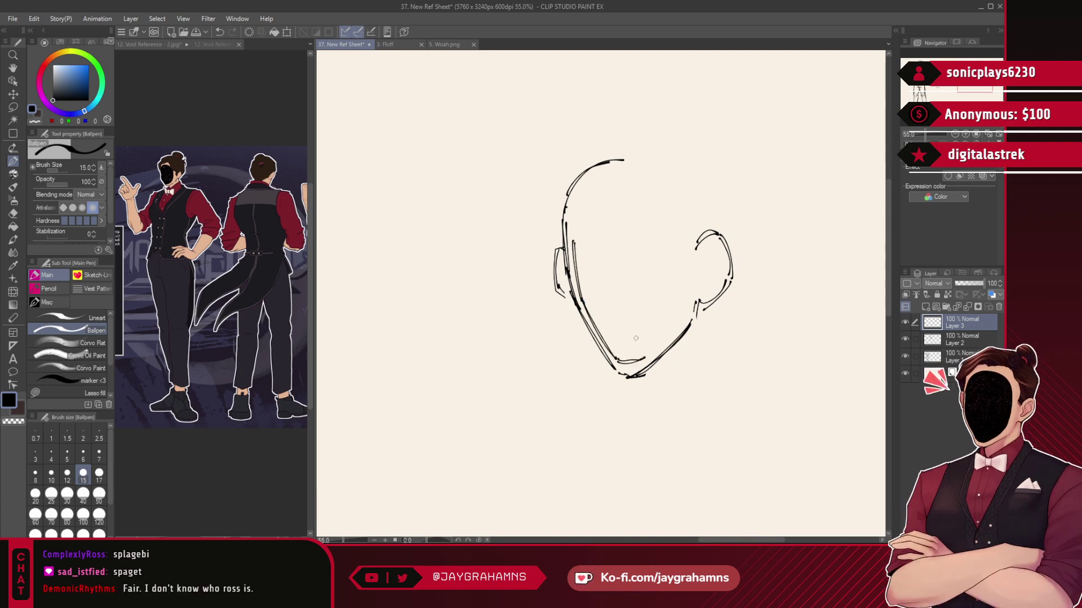
- Complete the face opening with a curved top edge and a right edge running down to the chin
left_click_drag(573, 241, 602, 196)
key("ctrl+z")
mouse_move(575, 241)
left_mouse_down()
mouse_move(605, 197)
mouse_move(663, 206)
mouse_move(684, 298)
left_mouse_up()
key("ctrl+z")
mouse_move(667, 211)
left_mouse_down()
mouse_move(685, 306)
mouse_move(685, 296)
left_mouse_up()
left_click_drag(642, 359, 668, 332)
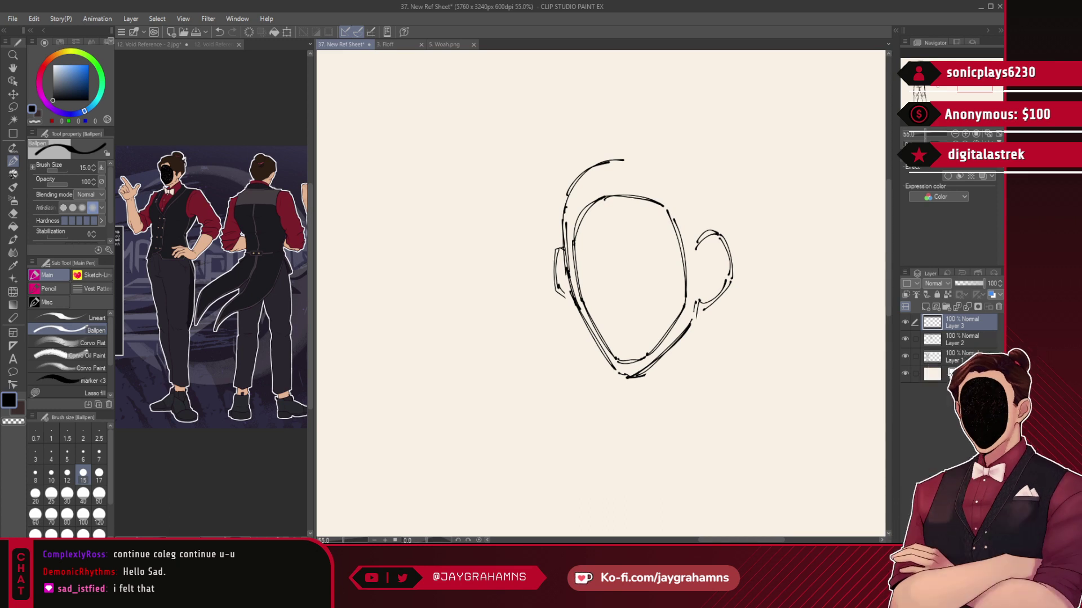
- Erase the skull arc above the face opening using Lasso fill with the transparent color
left_click(68, 393)
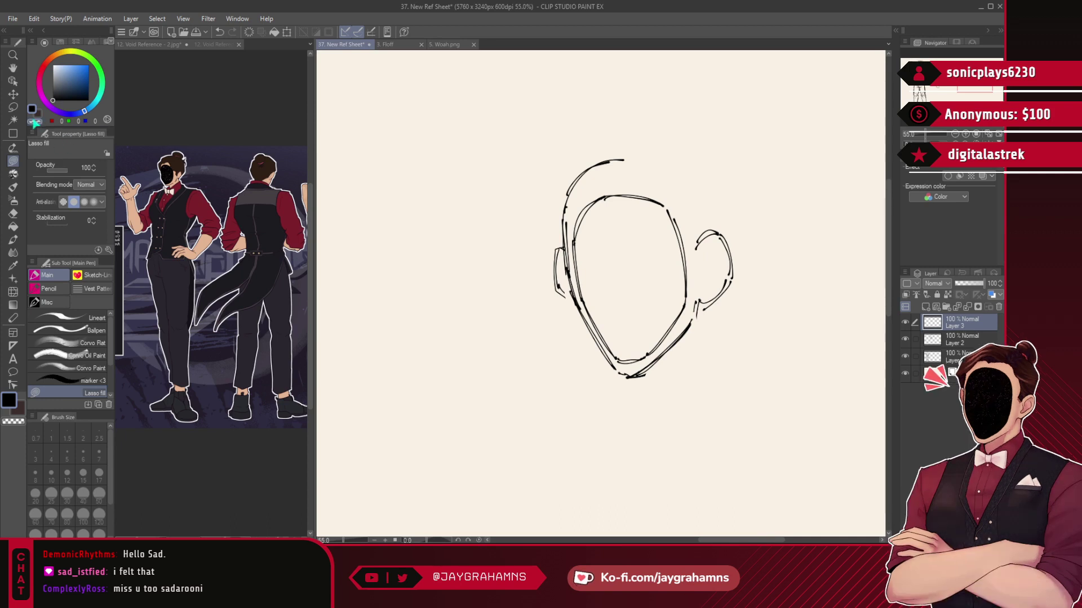
left_click_drag(624, 130, 629, 137)
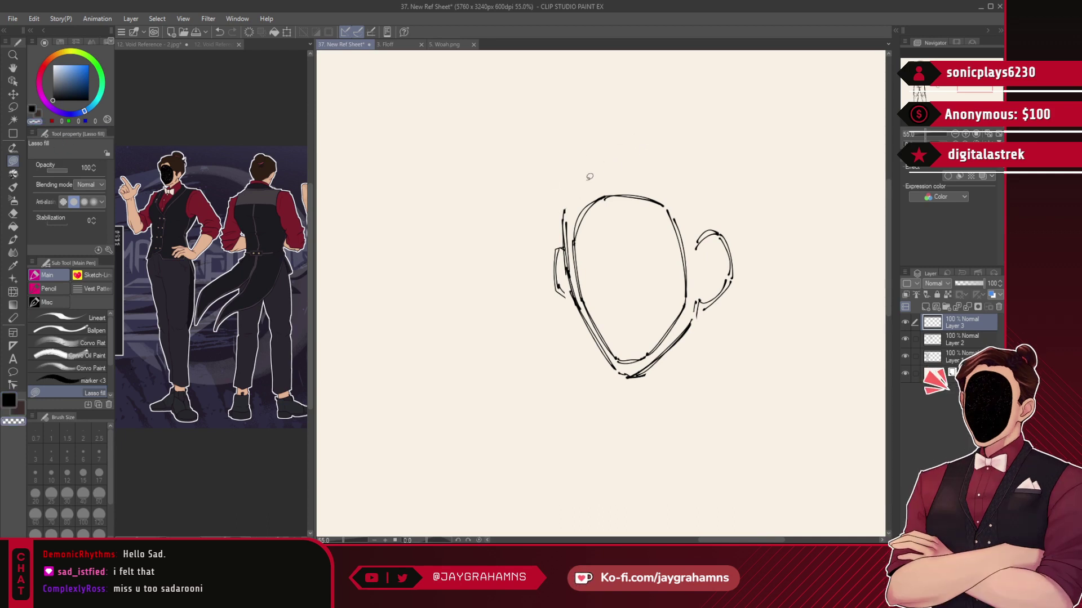
- Trim the upper end of the left cheek line with transparent Lasso fill and reinforce the face opening's curved upper edge with the black Ballpen
mouse_move(574, 248)
left_mouse_down()
mouse_move(563, 210)
mouse_move(583, 180)
left_mouse_up()
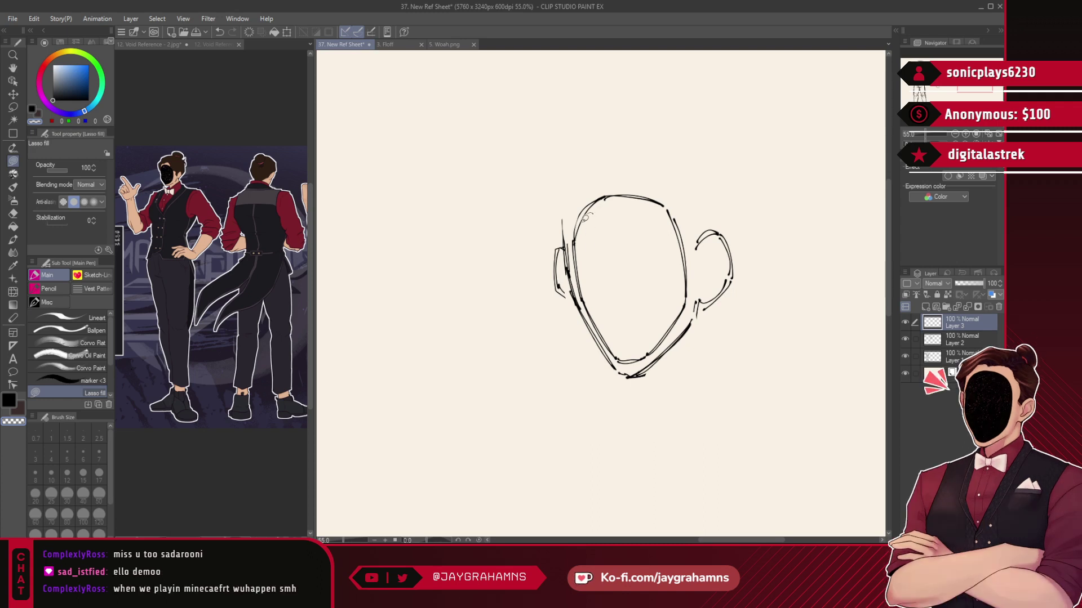
mouse_move(612, 203)
left_mouse_down()
mouse_move(581, 217)
mouse_move(584, 252)
mouse_move(605, 198)
left_mouse_up()
left_click(67, 330)
mouse_move(570, 252)
left_mouse_down()
mouse_move(591, 202)
mouse_move(634, 194)
mouse_move(682, 249)
mouse_move(687, 277)
left_mouse_up()
key("ctrl+z")
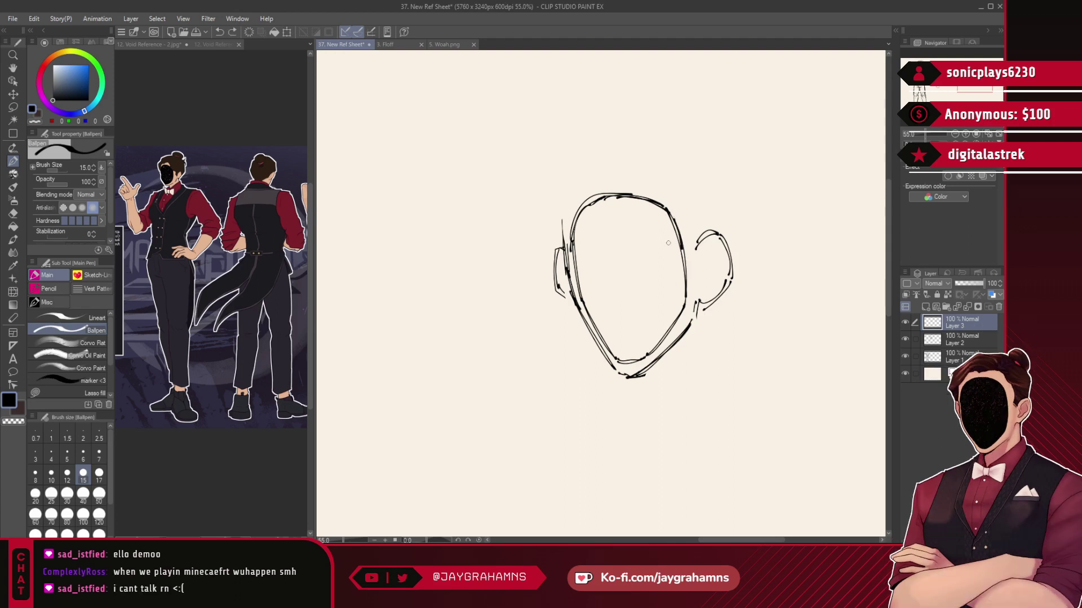
- Sketch the hairline arching just above the face opening, angling down to the left ear and stepping down to the right ear
left_click_drag(620, 172, 564, 245)
key("ctrl+z")
left_click_drag(616, 173, 635, 179)
key("ctrl+z")
mouse_move(551, 232)
left_mouse_down()
mouse_move(617, 173)
mouse_move(583, 207)
left_mouse_up()
mouse_move(563, 228)
left_mouse_down()
mouse_move(548, 241)
mouse_move(562, 251)
left_mouse_up()
mouse_move(630, 176)
left_mouse_down()
mouse_move(671, 189)
mouse_move(652, 178)
mouse_move(689, 216)
left_mouse_up()
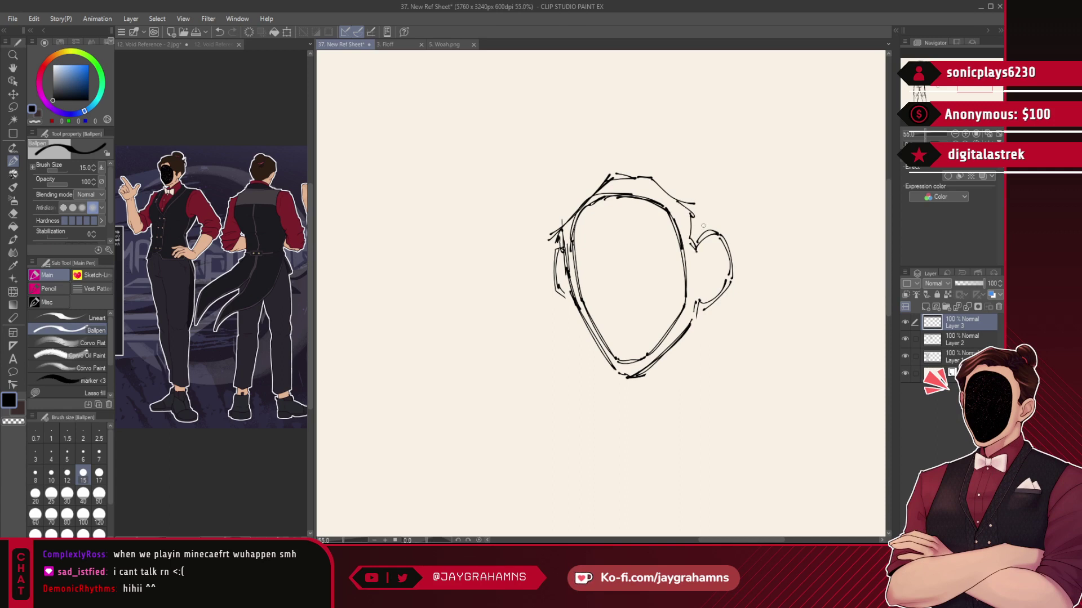
left_click_drag(723, 215, 720, 235)
key("ctrl+z")
key("ctrl+z")
left_click_drag(641, 136, 634, 142)
left_click_drag(637, 138, 571, 164)
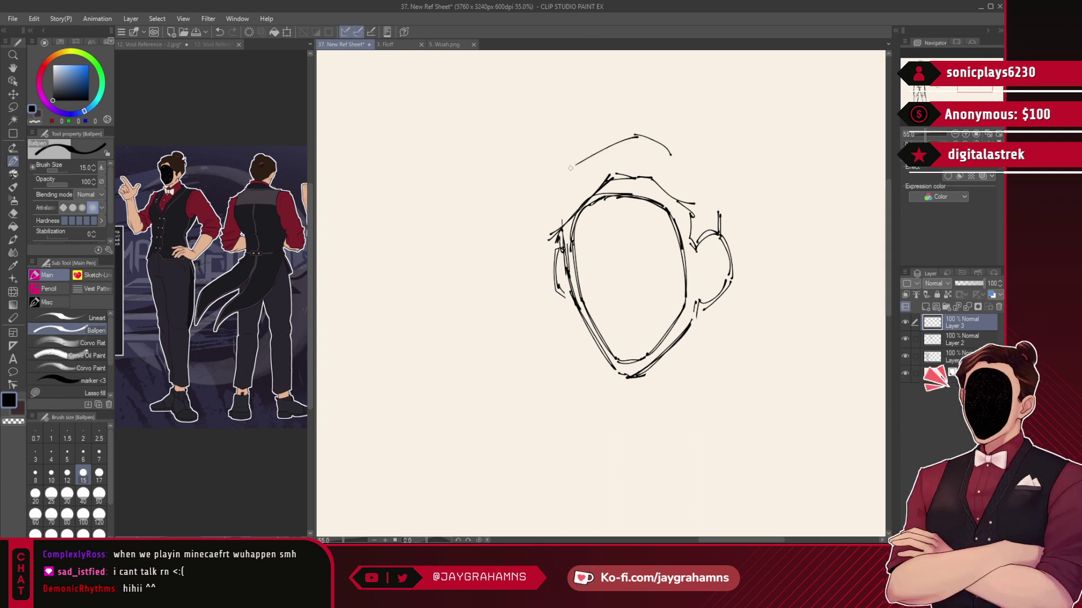
key("ctrl+z")
key("ctrl+z")
mouse_move(663, 152)
left_mouse_down()
mouse_move(633, 142)
mouse_move(557, 176)
left_mouse_up()
key("ctrl+z")
- Sketch the outer hair outline from the left temple over the crown to the right ear, and fill the face opening with black
mouse_move(620, 144)
left_mouse_down()
mouse_move(543, 181)
mouse_move(615, 146)
mouse_move(545, 182)
mouse_move(541, 214)
mouse_move(555, 243)
left_mouse_up()
mouse_move(663, 148)
left_mouse_down()
mouse_move(702, 144)
mouse_move(676, 153)
mouse_move(723, 171)
left_mouse_up()
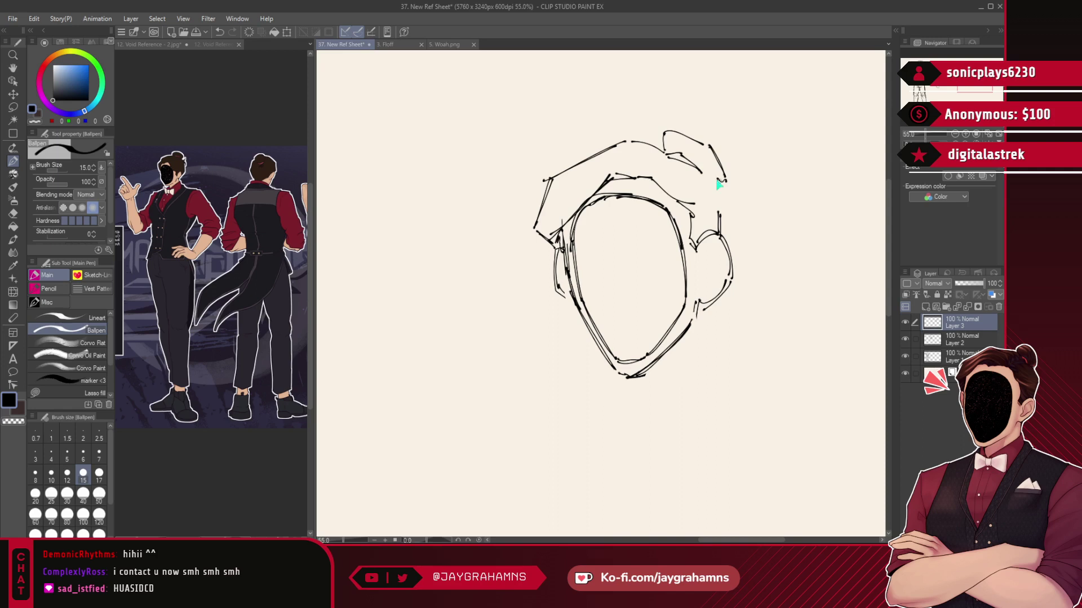
left_click_drag(724, 202, 720, 232)
left_click_drag(715, 181, 720, 237)
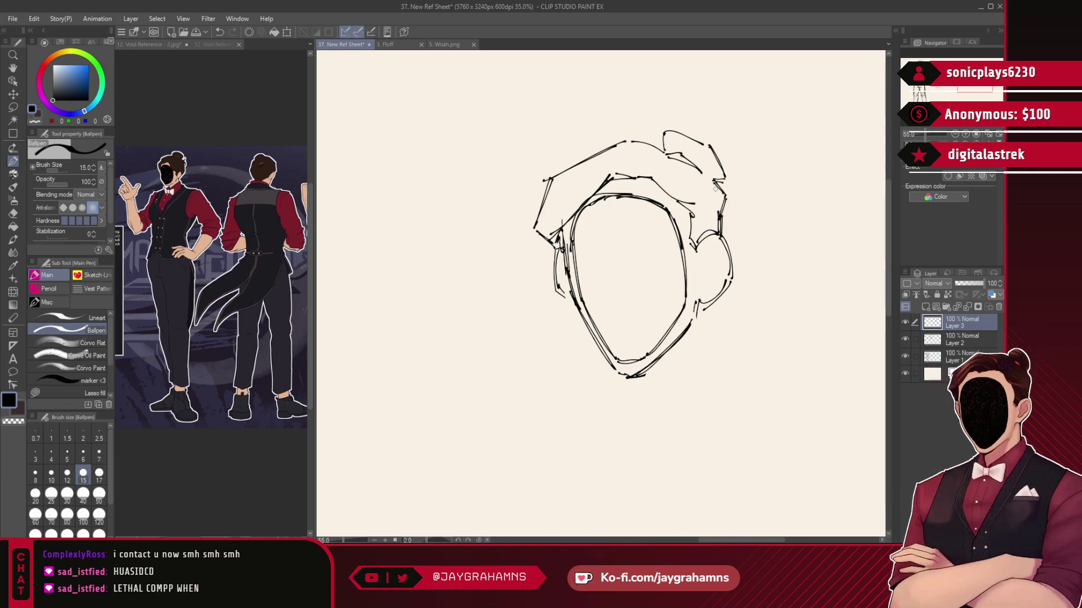
key("g")
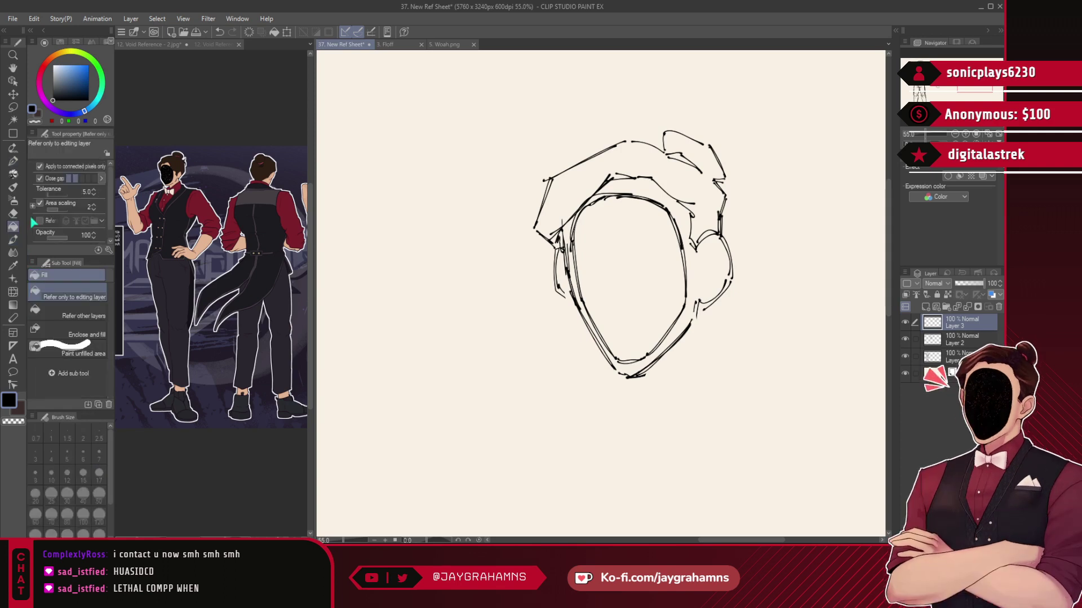
left_click(645, 273)
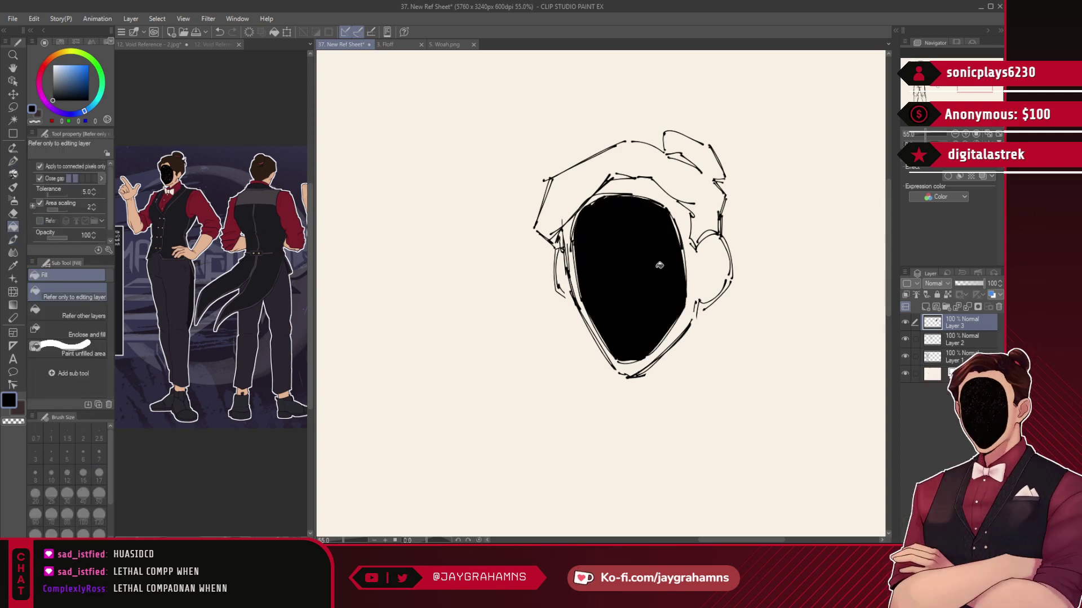
- Paint a small light blue ring eye with a black center on the face, using the Ballpen at size 50
left_click(87, 66)
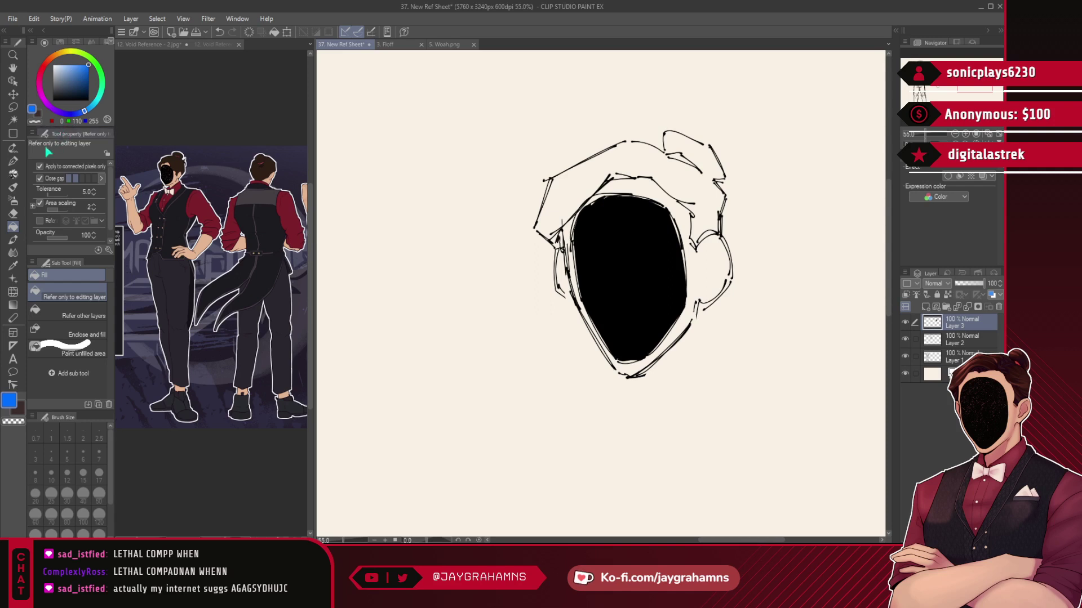
left_click(13, 161)
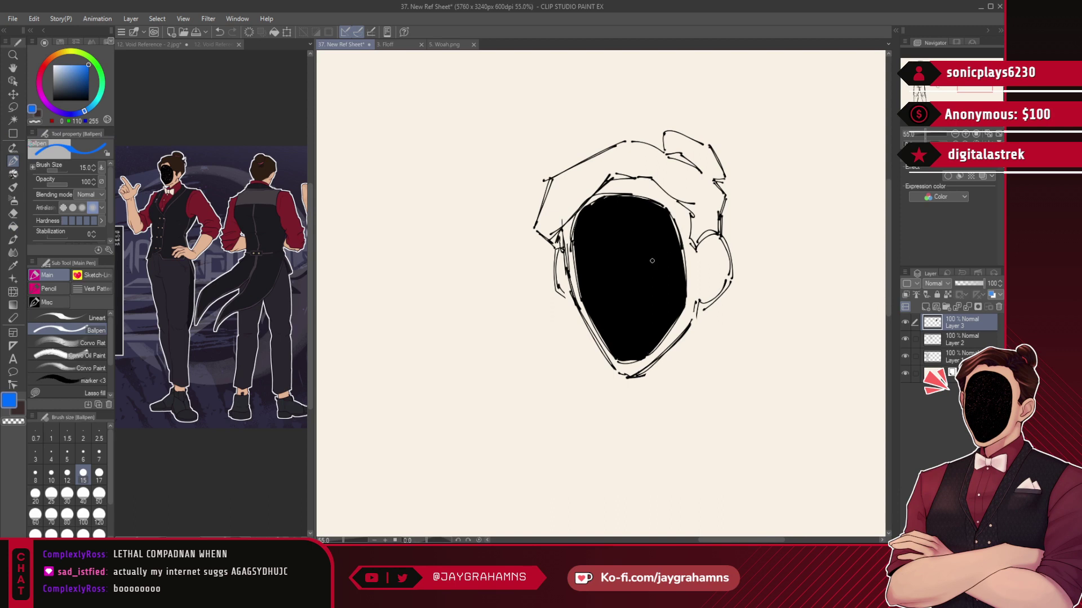
left_click(99, 495)
mouse_move(651, 250)
left_mouse_down()
mouse_move(658, 263)
mouse_move(647, 263)
left_mouse_up()
key("ctrl+z")
left_click(78, 65)
left_click(92, 106)
left_click_drag(83, 69, 80, 64)
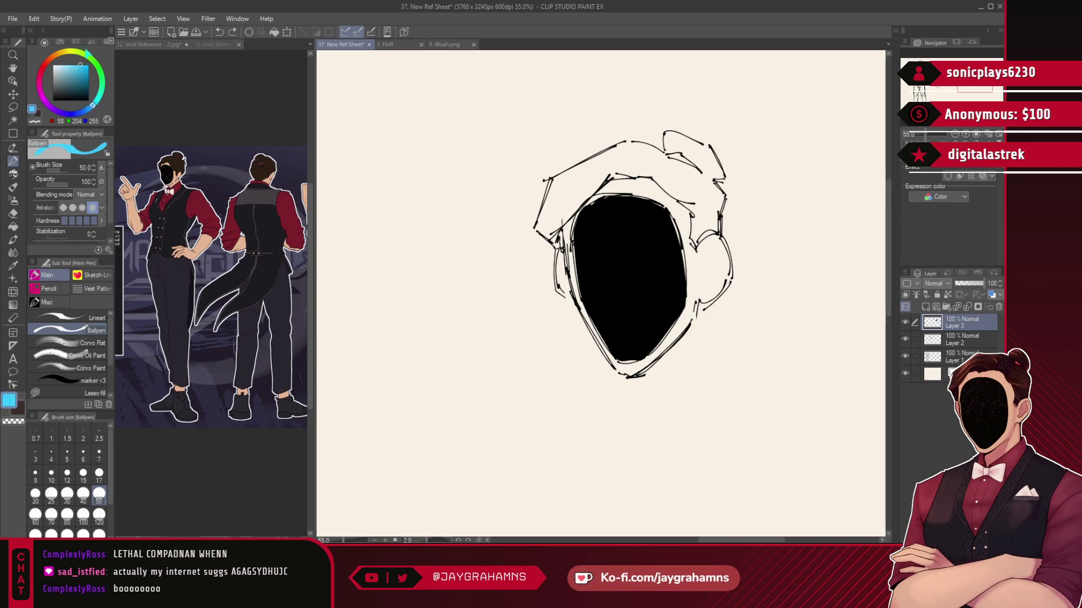
left_click_drag(658, 252, 651, 257)
left_click(650, 271, "alt")
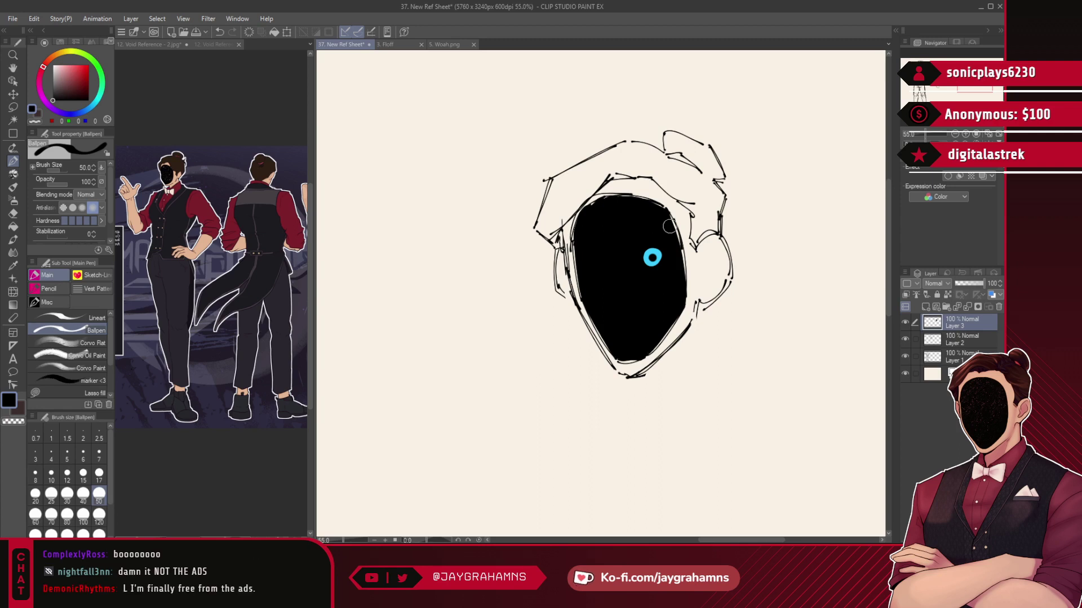
- Draw light blue streaks from the eye out past the right ear with the Ballpen at size 17
key("x")
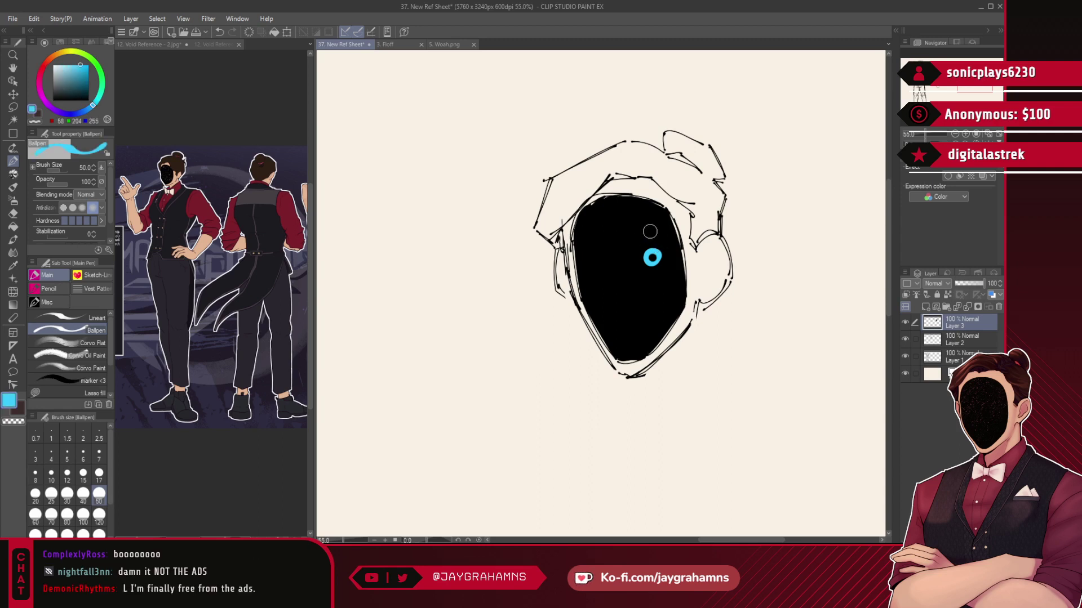
left_click(99, 479)
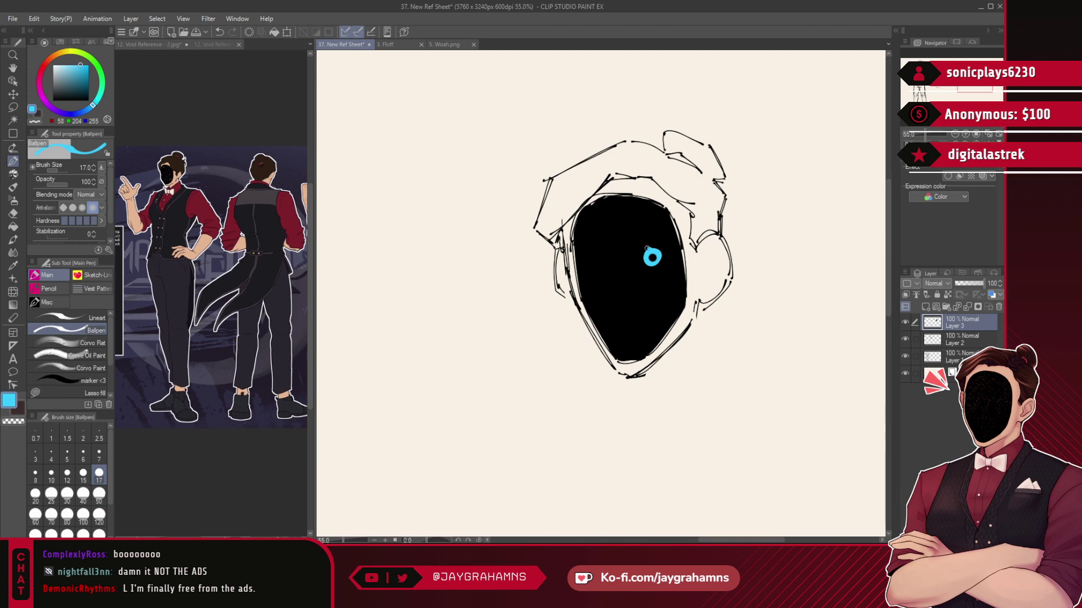
left_click_drag(661, 238, 797, 209)
key("ctrl+z")
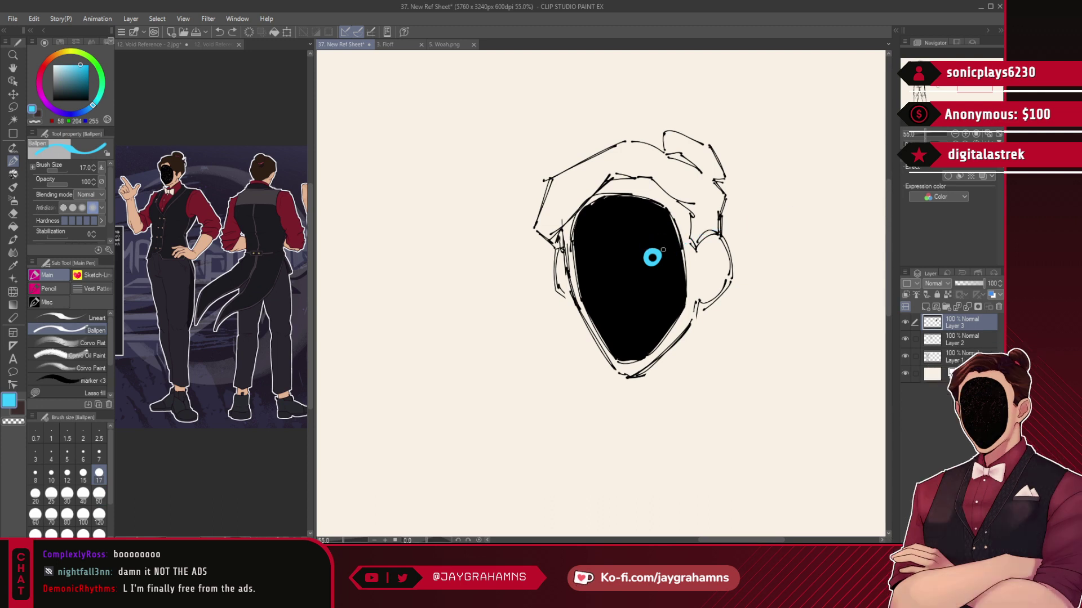
left_click_drag(665, 245, 807, 208)
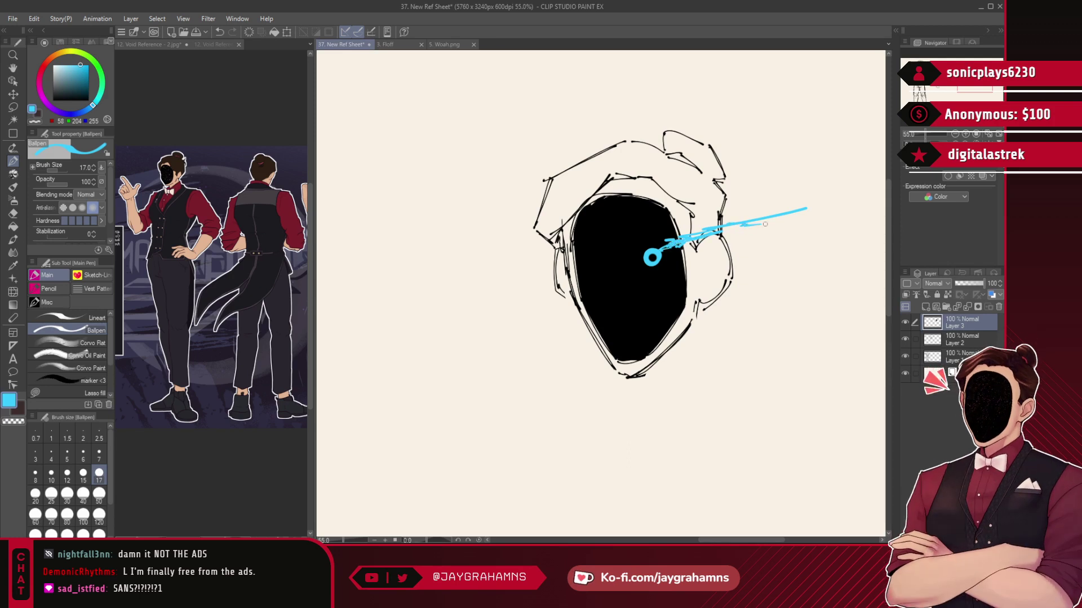
left_click_drag(777, 220, 862, 210)
- Sketch the right side of the neck in black, running down from below the right ear
left_click(675, 308, "alt")
key("ctrl+z")
mouse_move(702, 303)
left_mouse_down()
mouse_move(711, 379)
mouse_move(709, 361)
left_mouse_up()
key("ctrl+z")
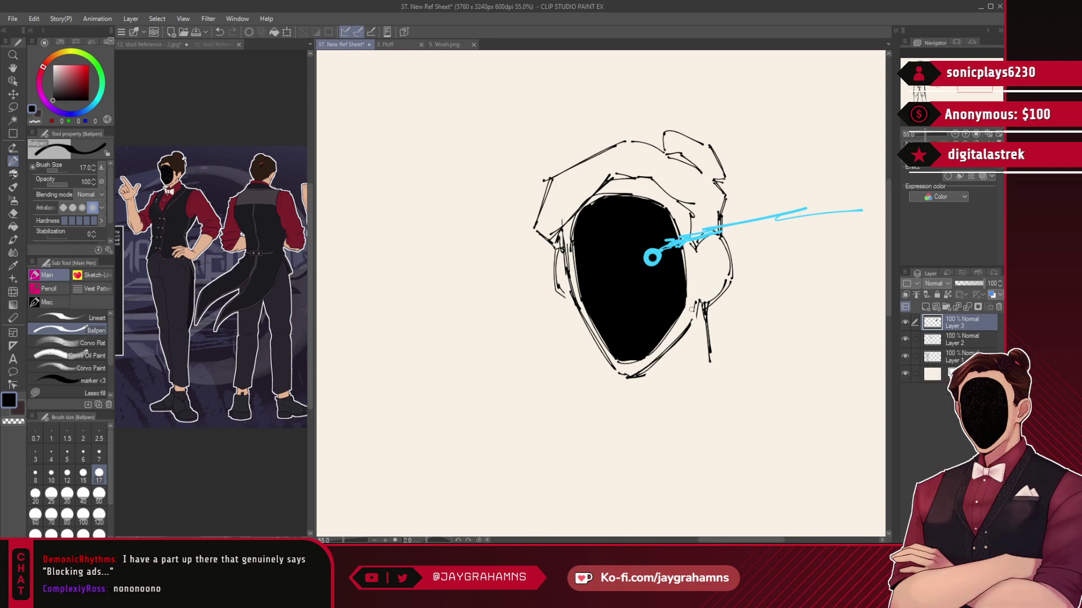
key("ctrl+z")
- Sketch an angular collar below the jaw, with its upper edge rising from the chin to the neck and a pointed lower corner
left_click_drag(665, 413, 669, 416)
left_click_drag(638, 386, 721, 340)
key("ctrl+z")
mouse_move(638, 385)
left_mouse_down()
mouse_move(714, 340)
mouse_move(630, 392)
left_mouse_up()
mouse_move(636, 386)
left_mouse_down()
mouse_move(721, 343)
mouse_move(723, 366)
mouse_move(675, 416)
left_mouse_up()
key("ctrl+z")
left_click_drag(729, 365, 669, 421)
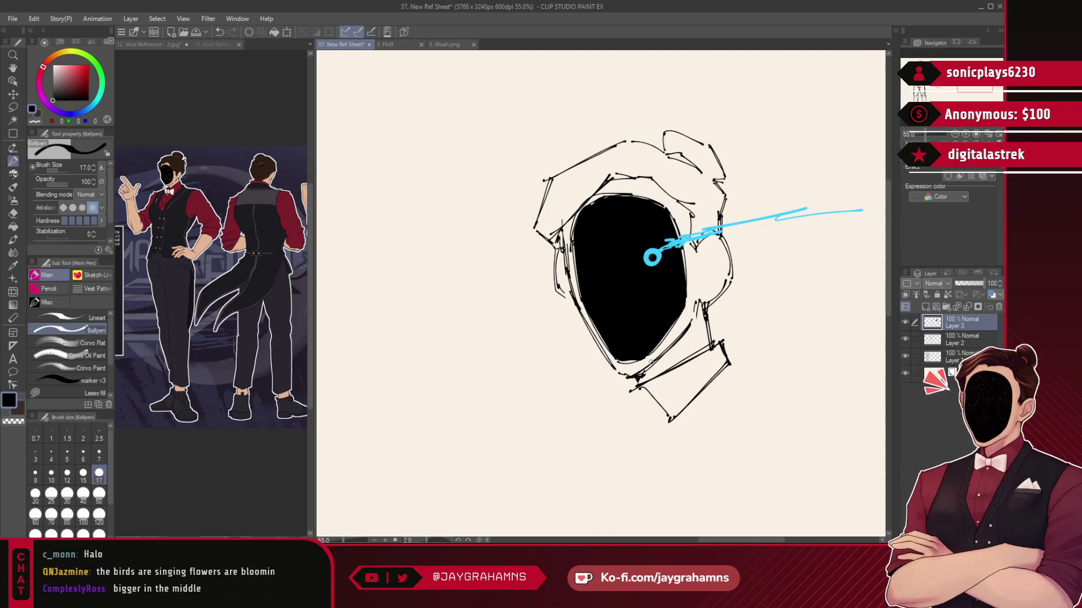
- Paint over the small ring eye with the black Ballpen at size 40, and sample the streak's light blue
key("bracketright")
key("bracketright")
key("bracketright")
key("bracketright")
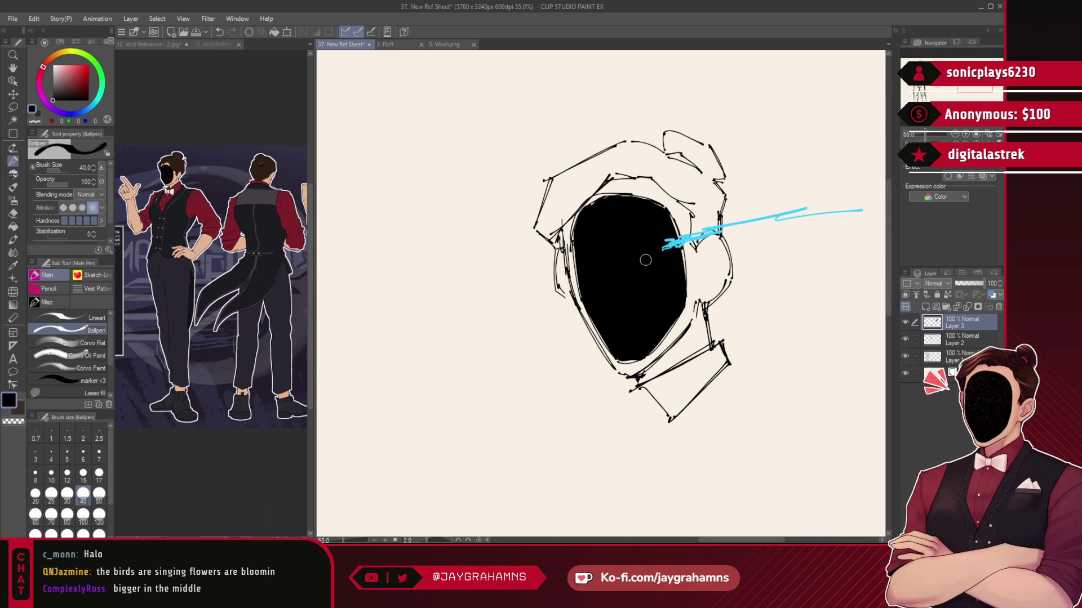
left_click(684, 233, "alt")
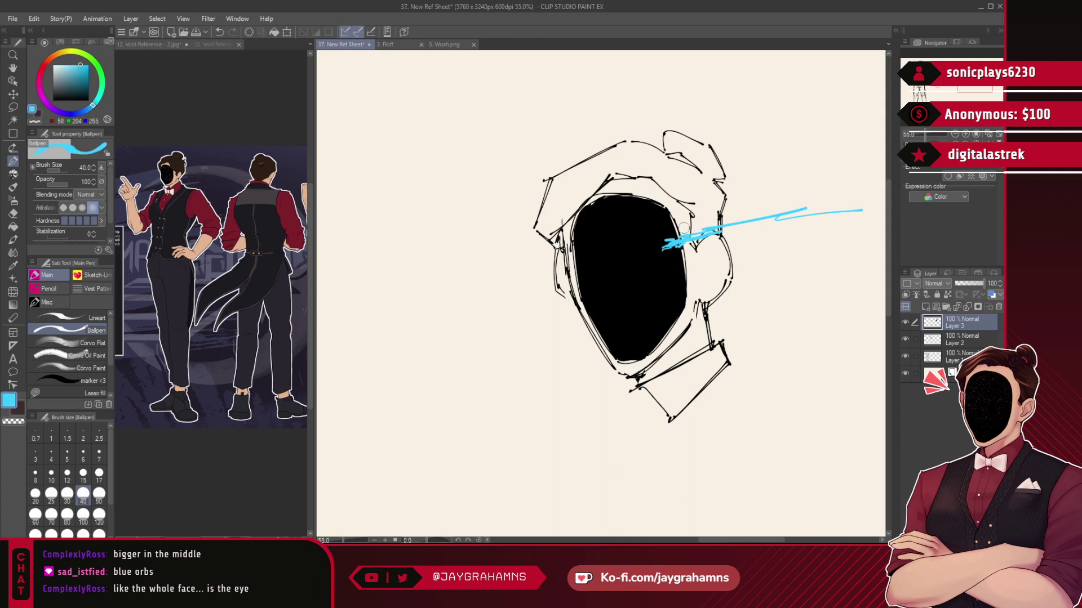
mouse_move(633, 253)
left_mouse_down()
mouse_move(596, 307)
mouse_move(617, 245)
mouse_move(646, 263)
mouse_move(651, 288)
mouse_move(631, 305)
mouse_move(647, 288)
left_mouse_up()
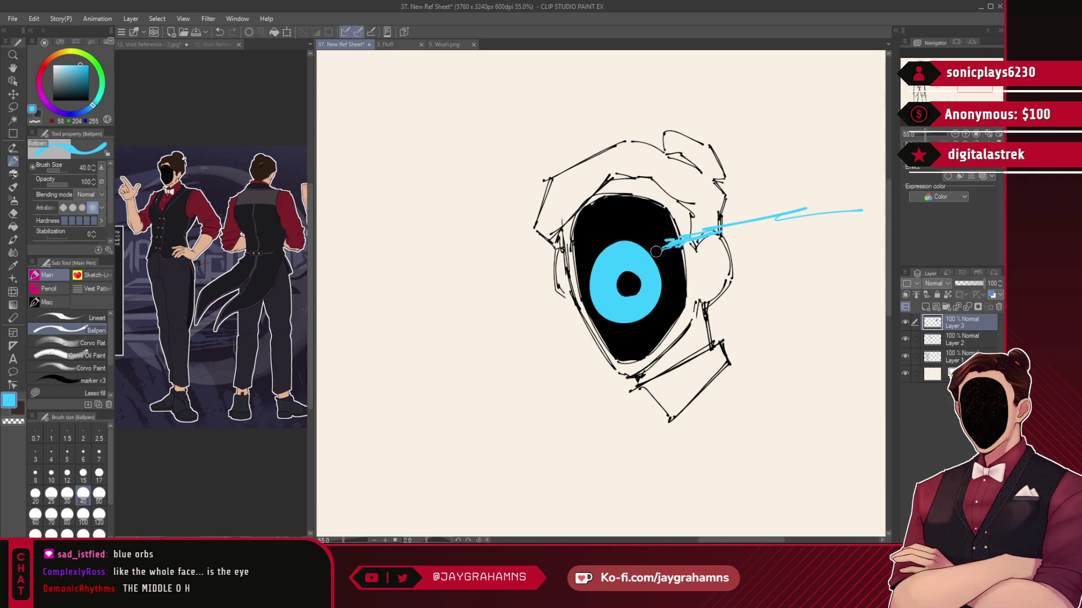
key("ctrl+z")
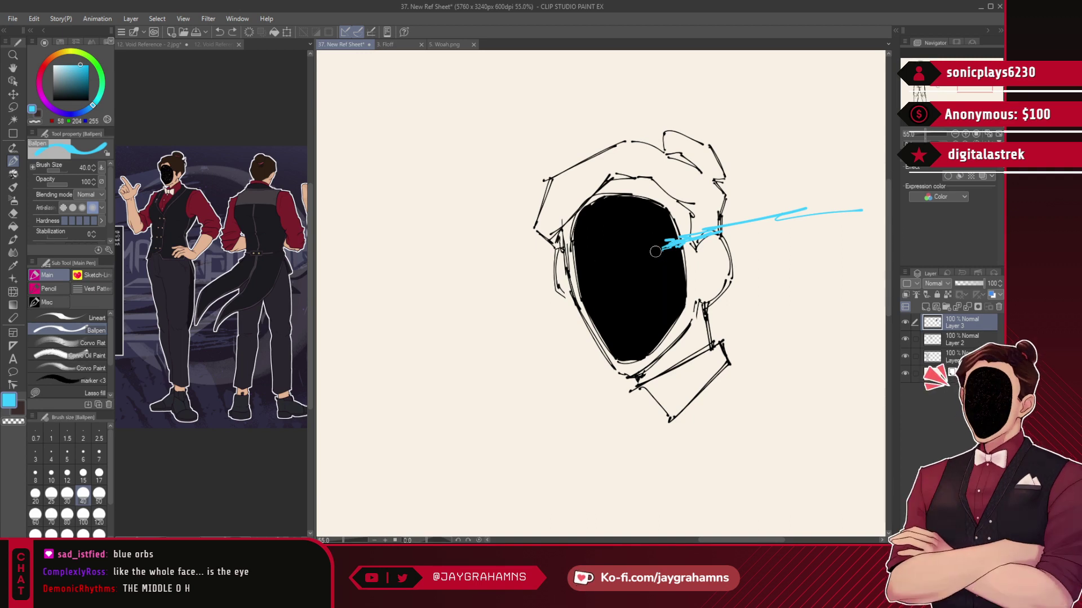
mouse_move(616, 217)
left_mouse_down()
mouse_move(588, 235)
mouse_move(610, 318)
left_mouse_up()
key("ctrl+z")
- Paint a large solid light blue oval eye filling most of the black face opening
mouse_move(596, 234)
left_mouse_down()
mouse_move(614, 313)
mouse_move(659, 291)
left_mouse_up()
left_click_drag(620, 217, 665, 273)
mouse_move(649, 218)
left_mouse_down()
mouse_move(647, 326)
mouse_move(630, 232)
mouse_move(661, 265)
mouse_move(659, 315)
mouse_move(637, 331)
mouse_move(648, 324)
left_mouse_up()
key("ctrl+z")
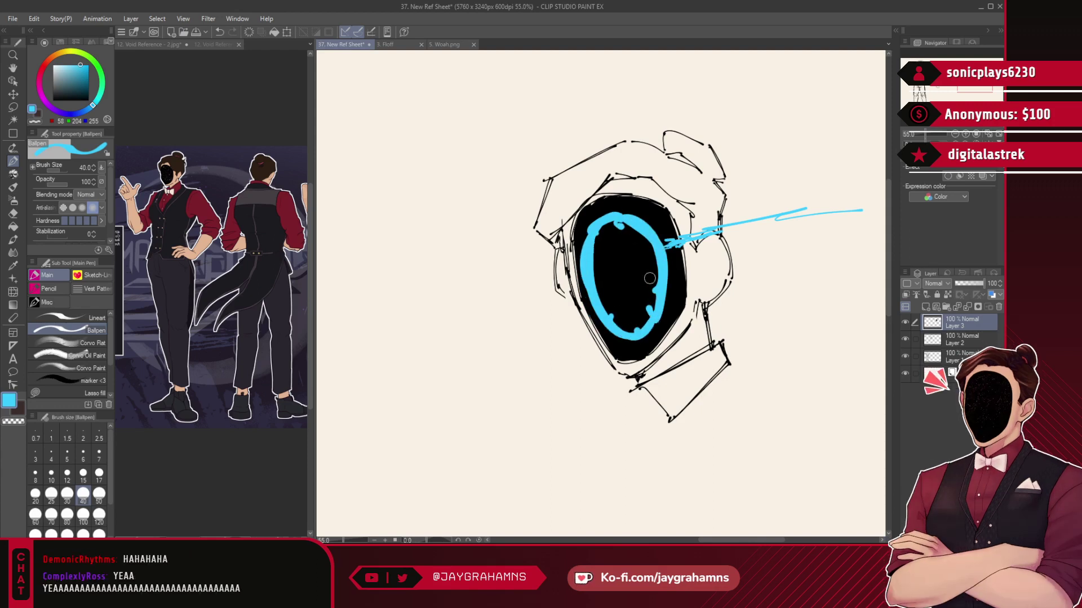
mouse_move(599, 253)
left_mouse_down()
mouse_move(619, 324)
mouse_move(611, 312)
mouse_move(631, 315)
mouse_move(603, 241)
mouse_move(648, 282)
mouse_move(608, 293)
mouse_move(642, 265)
mouse_move(600, 291)
mouse_move(636, 253)
mouse_move(614, 288)
mouse_move(636, 301)
left_mouse_up()
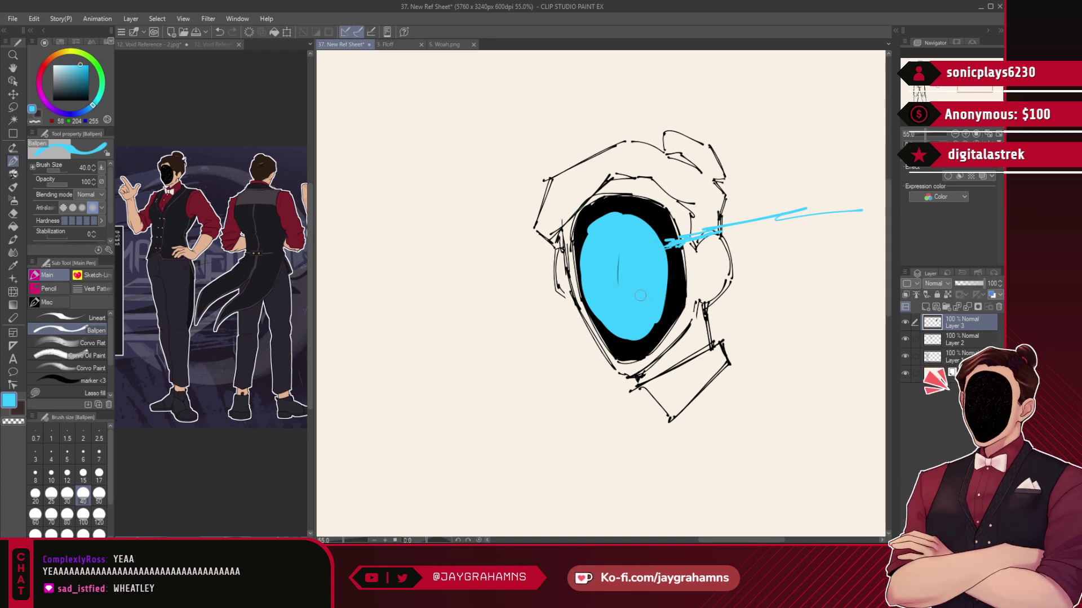
- Clean up the blue oval's edge with black and paint a black oval pupil at its center
left_click(677, 255, "alt")
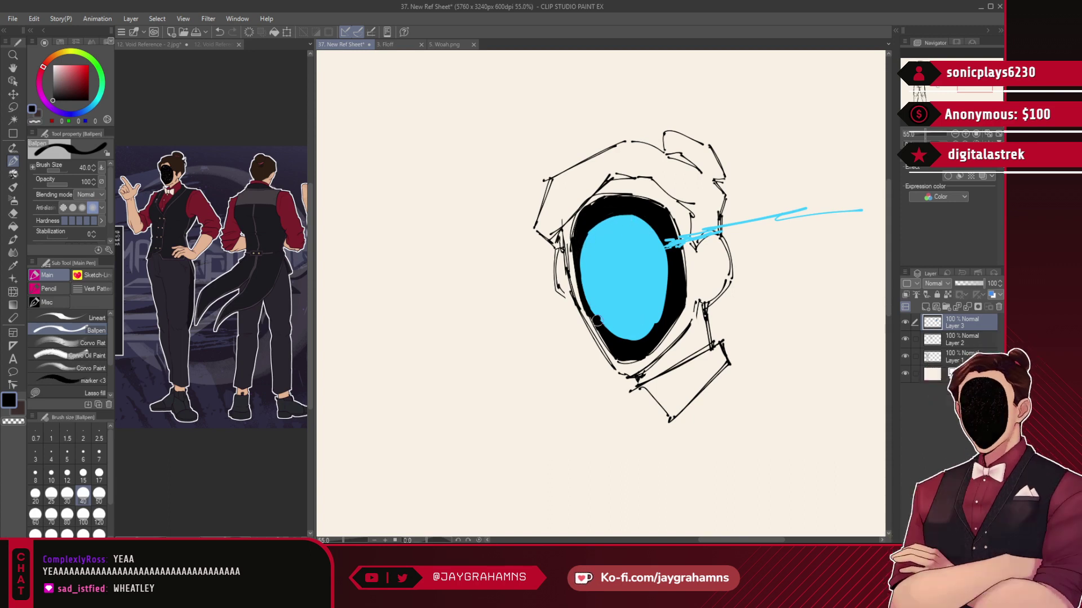
mouse_move(612, 340)
left_mouse_down()
mouse_move(647, 340)
mouse_move(672, 293)
left_mouse_up()
mouse_move(625, 261)
left_mouse_down()
mouse_move(623, 285)
mouse_move(625, 266)
mouse_move(625, 276)
left_mouse_up()
key("ctrl+z")
key("ctrl+z")
key("ctrl+z")
- Add light blue streaks from the large eye across the left ear and toward the right jaw at brush size 17
left_click(658, 287, "alt")
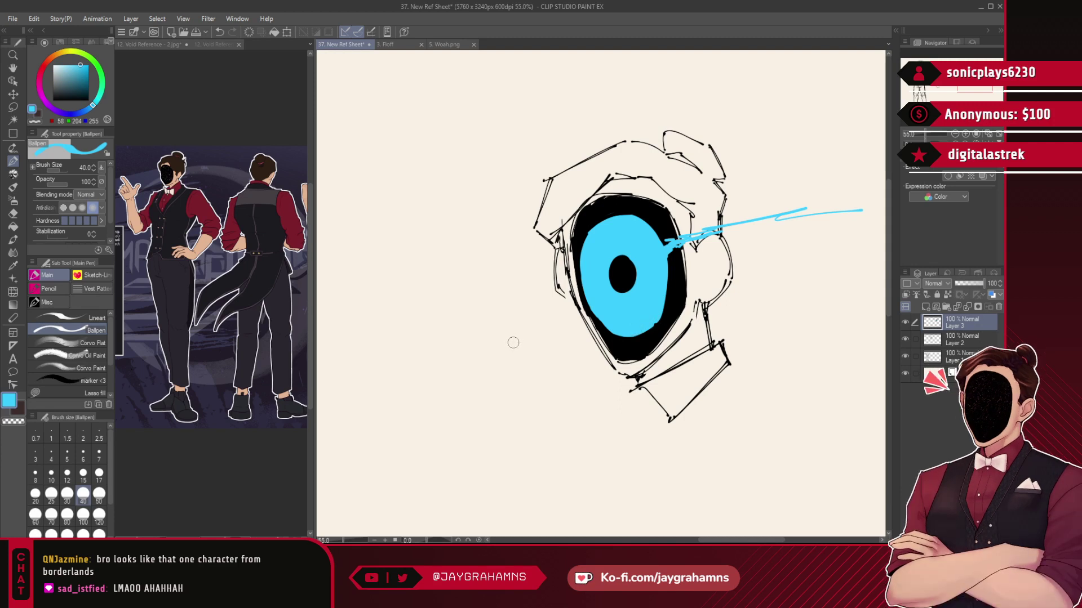
mouse_move(580, 265)
left_mouse_down()
mouse_move(524, 258)
mouse_move(535, 244)
left_mouse_up()
left_click(98, 475)
key("ctrl+z")
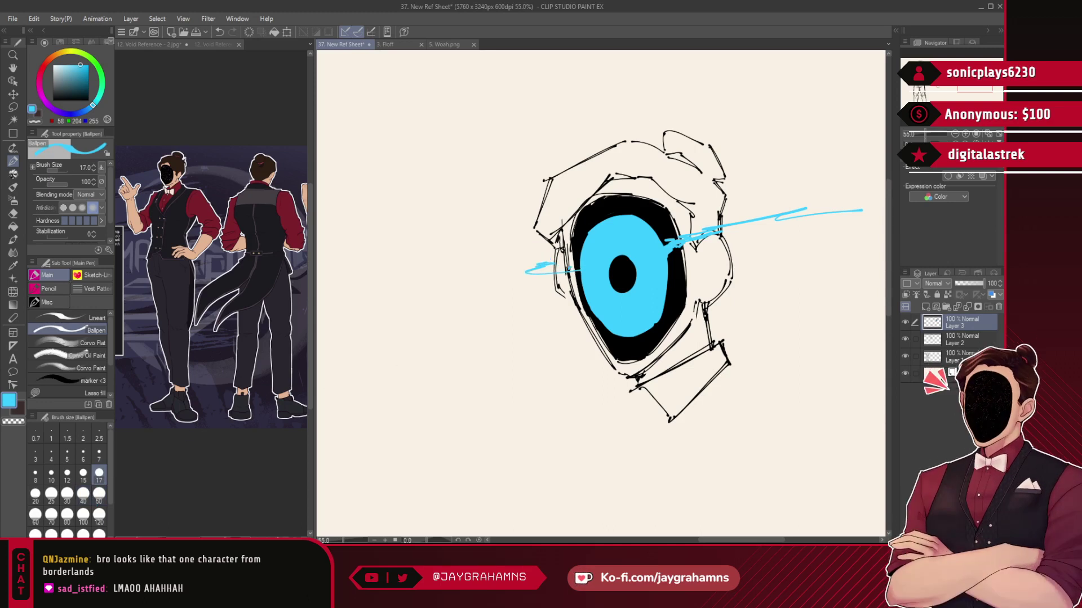
left_click_drag(666, 293, 698, 295)
- Sketch a bow tie with a small square knot in black under the chin
left_click(59, 99)
mouse_move(619, 382)
left_mouse_down()
mouse_move(625, 415)
mouse_move(678, 383)
left_mouse_up()
left_click_drag(631, 420, 670, 431)
left_click_drag(674, 386, 671, 430)
mouse_move(622, 400)
left_mouse_down()
mouse_move(600, 393)
mouse_move(624, 415)
left_mouse_up()
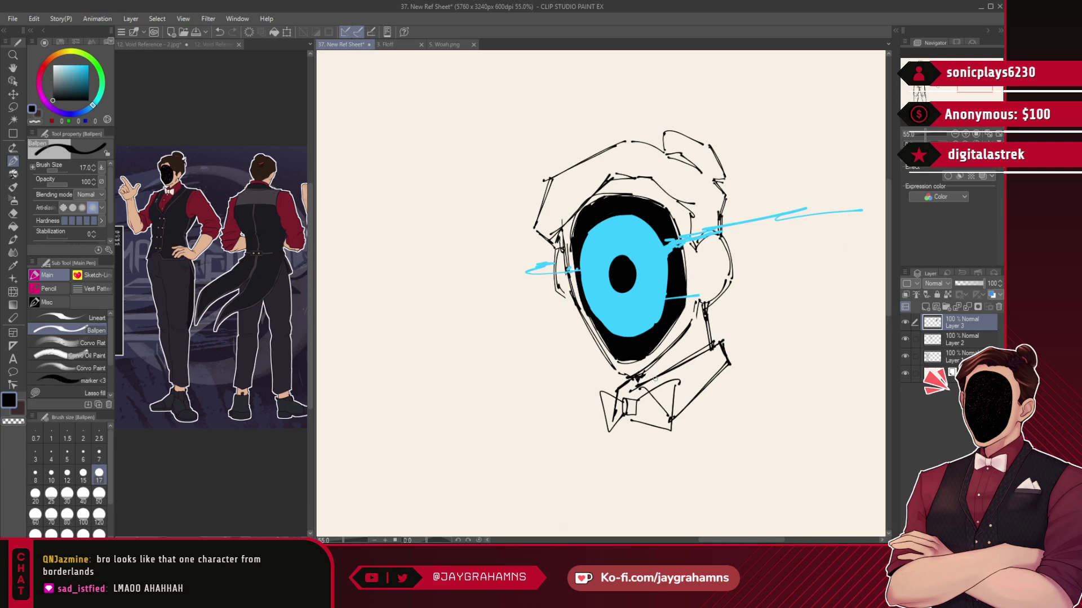
- Erase the collar's outer edges beside the bow tie using Lasso fill with the transparent color
left_click(68, 393)
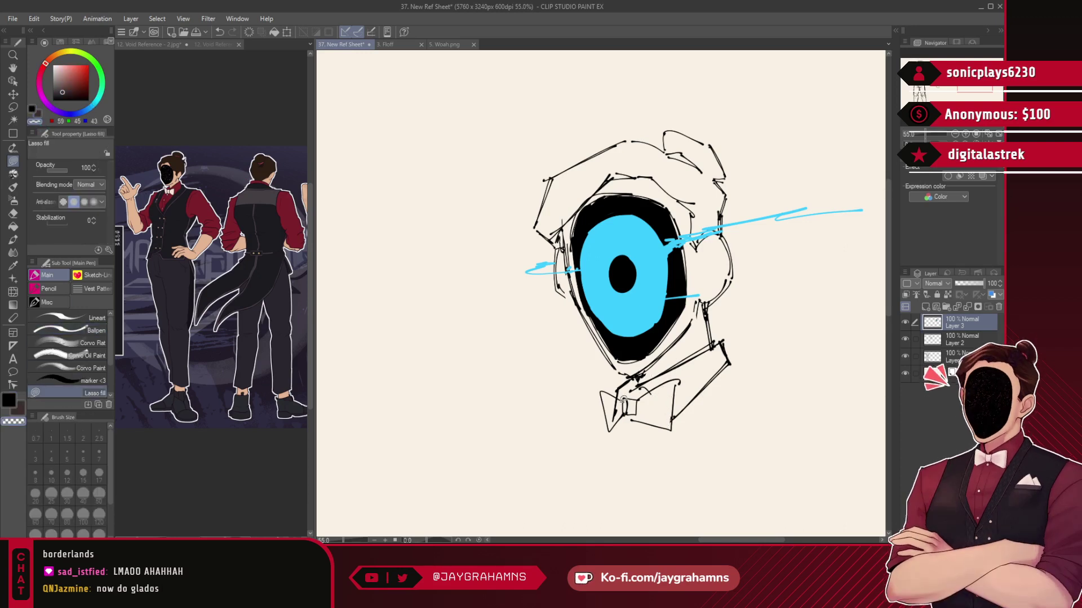
key("ctrl+z")
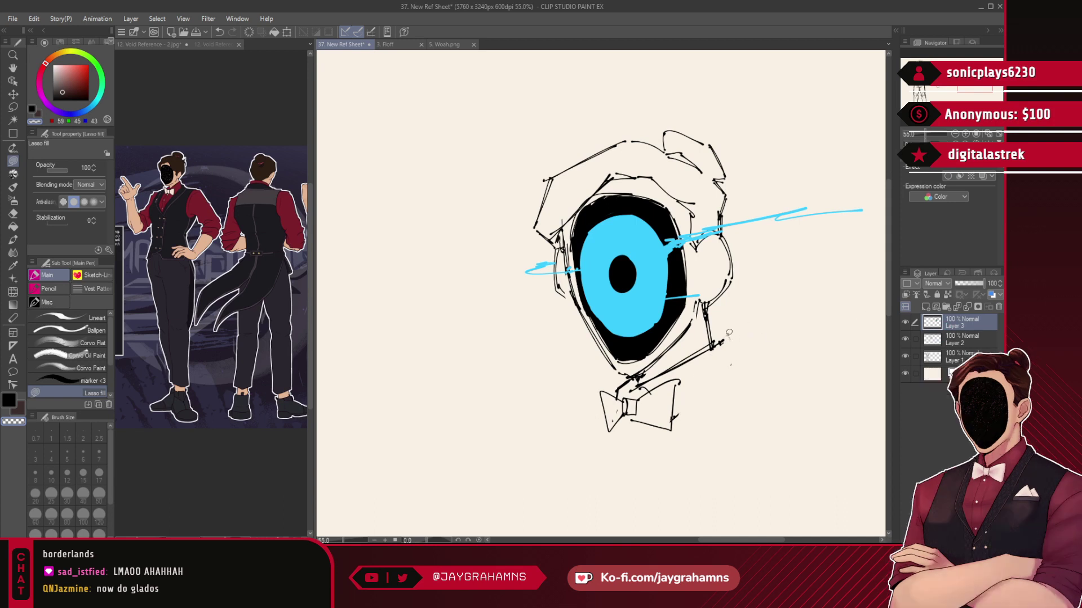
- Draw a jagged, fluffy collar edge rising from the bow tie's right side toward the shoulder with the black Ballpen
left_click(90, 330)
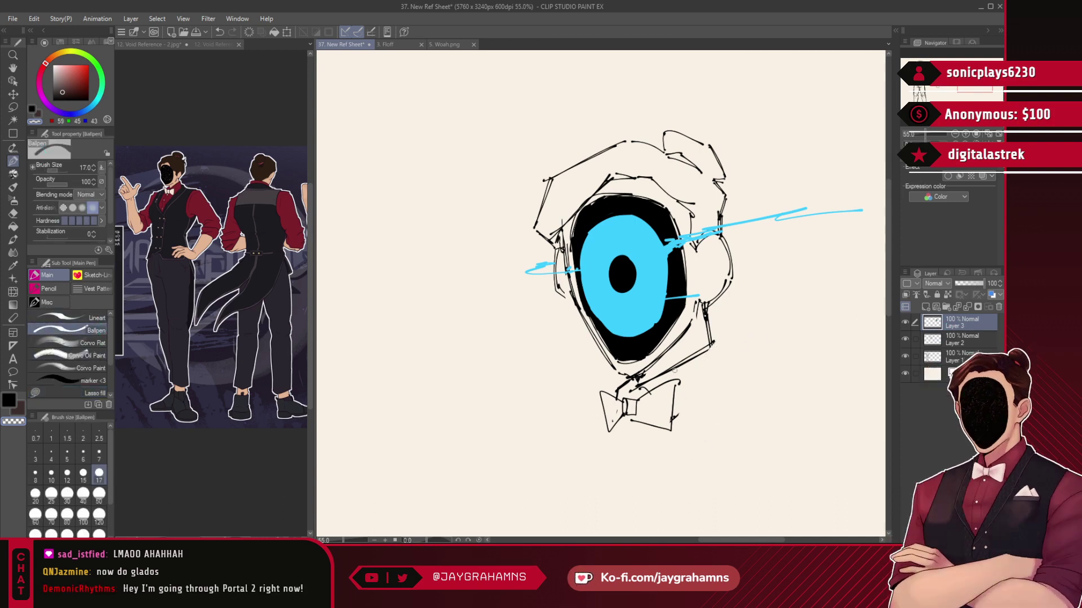
left_click(33, 108)
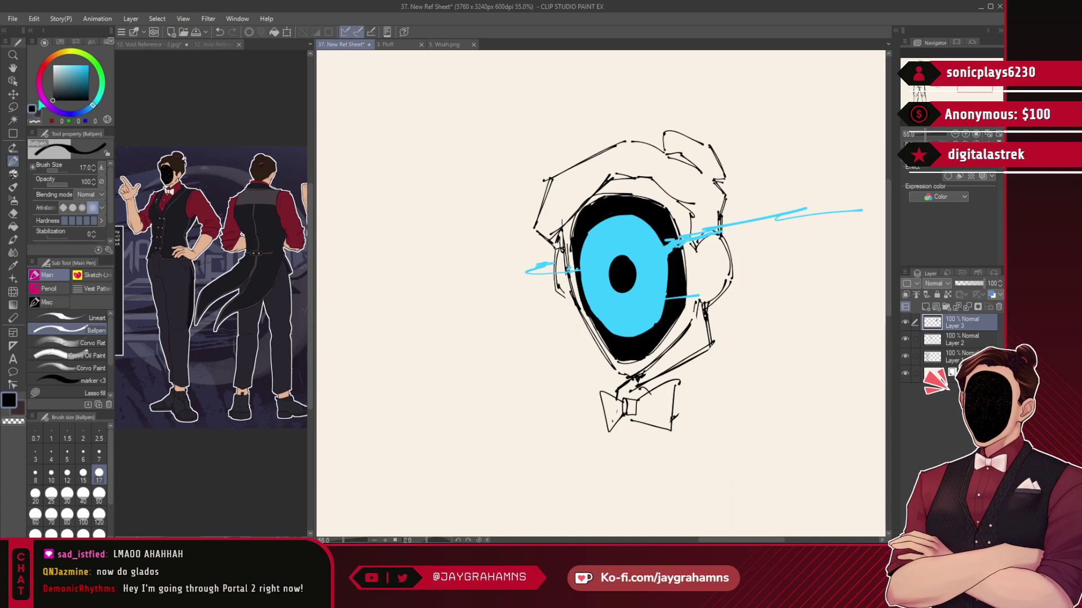
left_click_drag(679, 423, 691, 396)
key("ctrl+z")
mouse_move(679, 424)
left_mouse_down()
mouse_move(717, 372)
mouse_move(720, 381)
mouse_move(752, 365)
left_mouse_up()
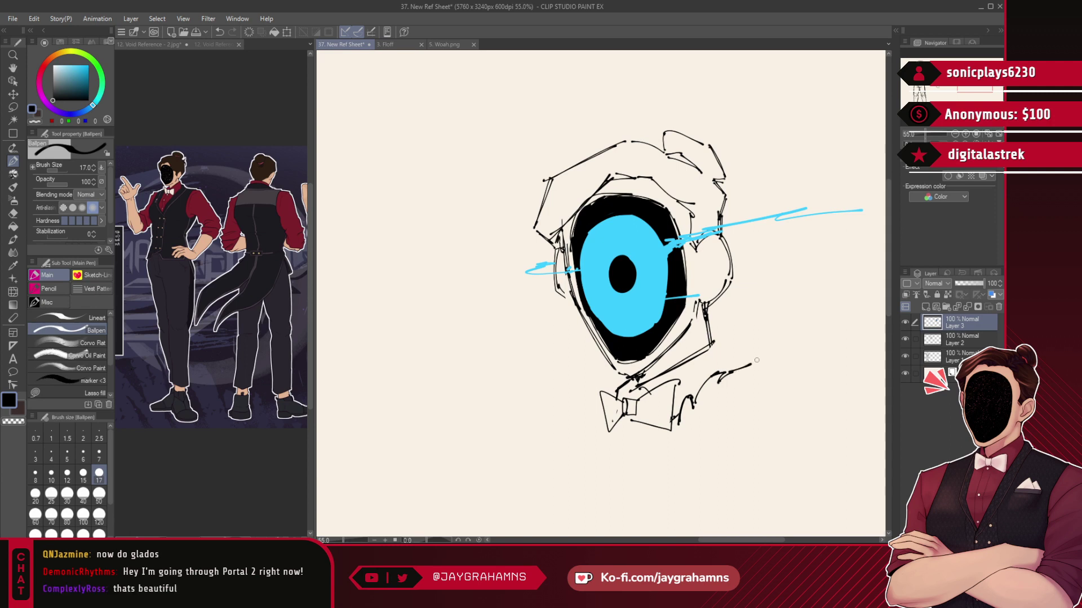
mouse_move(693, 408)
left_mouse_down()
mouse_move(747, 362)
mouse_move(726, 352)
left_mouse_up()
key("ctrl+z")
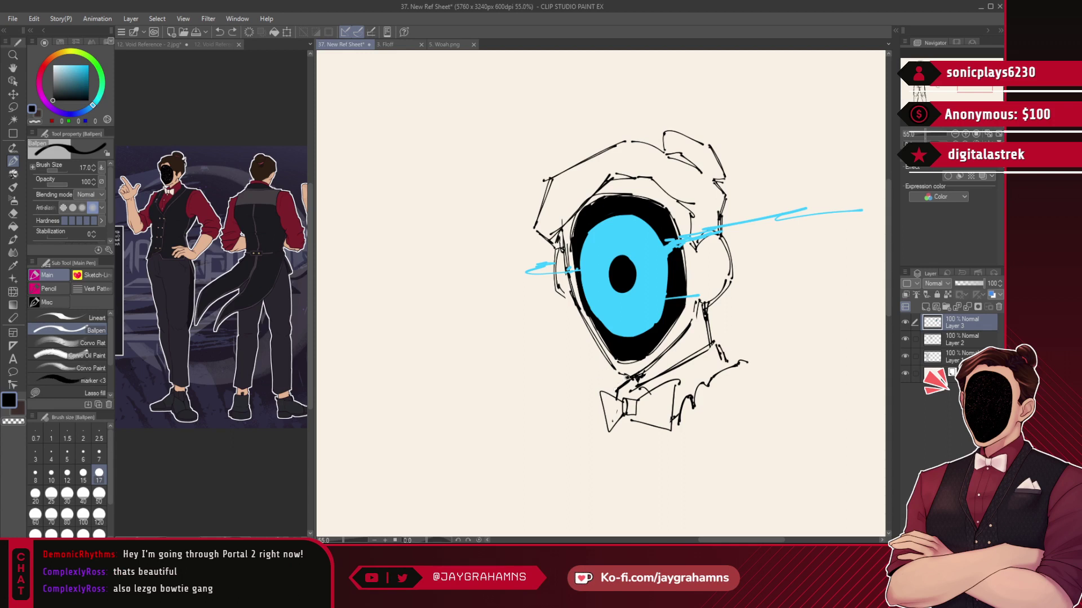
- Sketch a fluffy collar edge left of the bow tie and a large rounded collar outline over the right shoulder in black Ballpen
mouse_move(618, 384)
left_mouse_down()
mouse_move(626, 377)
mouse_move(598, 355)
left_mouse_up()
key("ctrl+z")
mouse_move(731, 319)
left_mouse_down()
mouse_move(775, 312)
mouse_move(824, 337)
mouse_move(838, 375)
left_mouse_up()
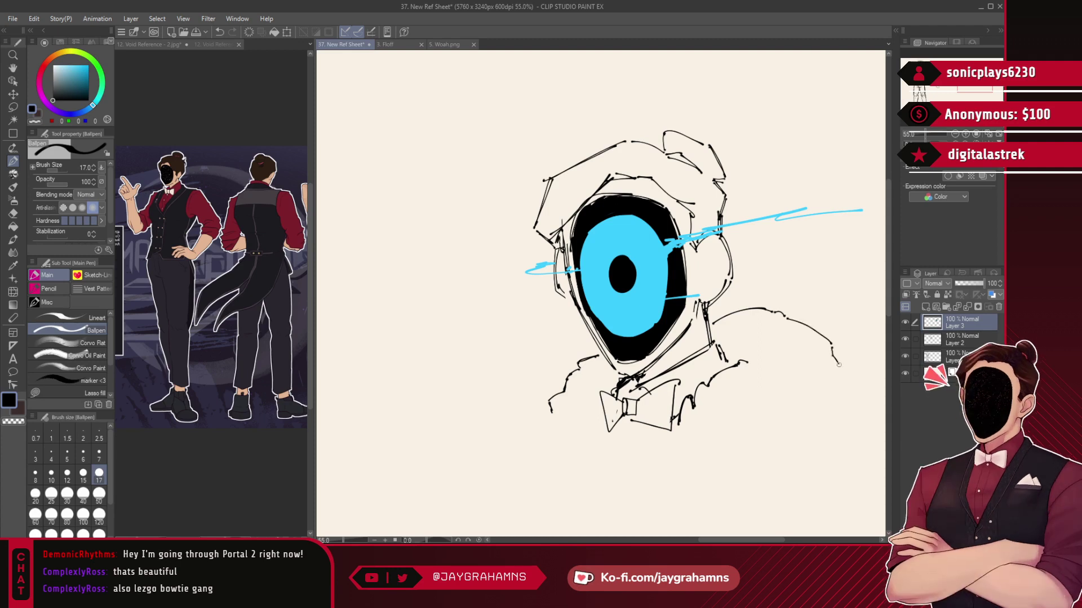
mouse_move(674, 436)
left_mouse_down()
mouse_move(688, 484)
mouse_move(702, 461)
mouse_move(753, 444)
mouse_move(803, 410)
left_mouse_up()
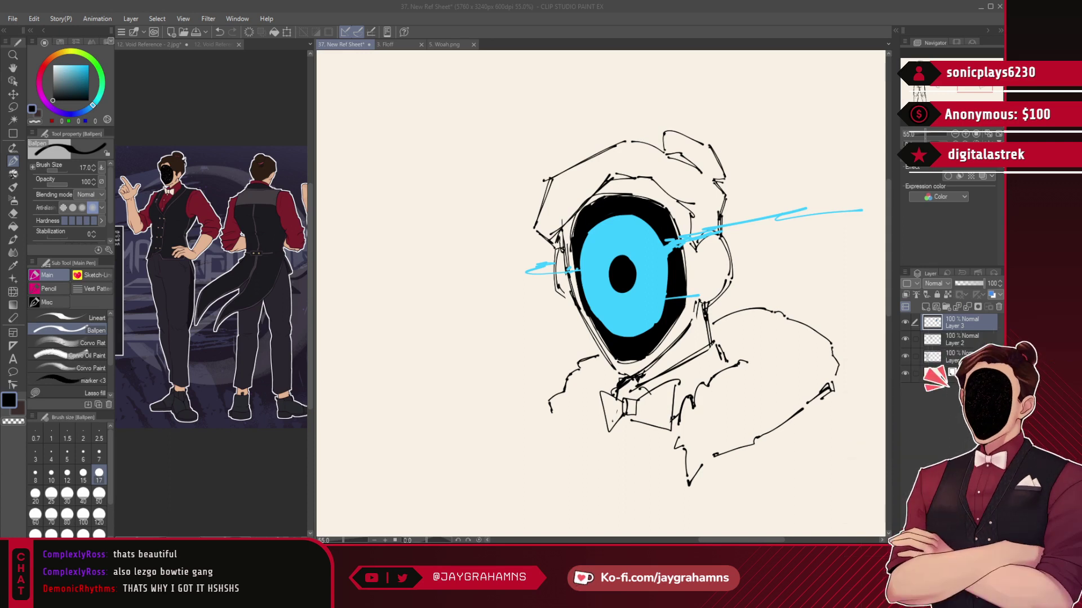
key("alt+Tab")
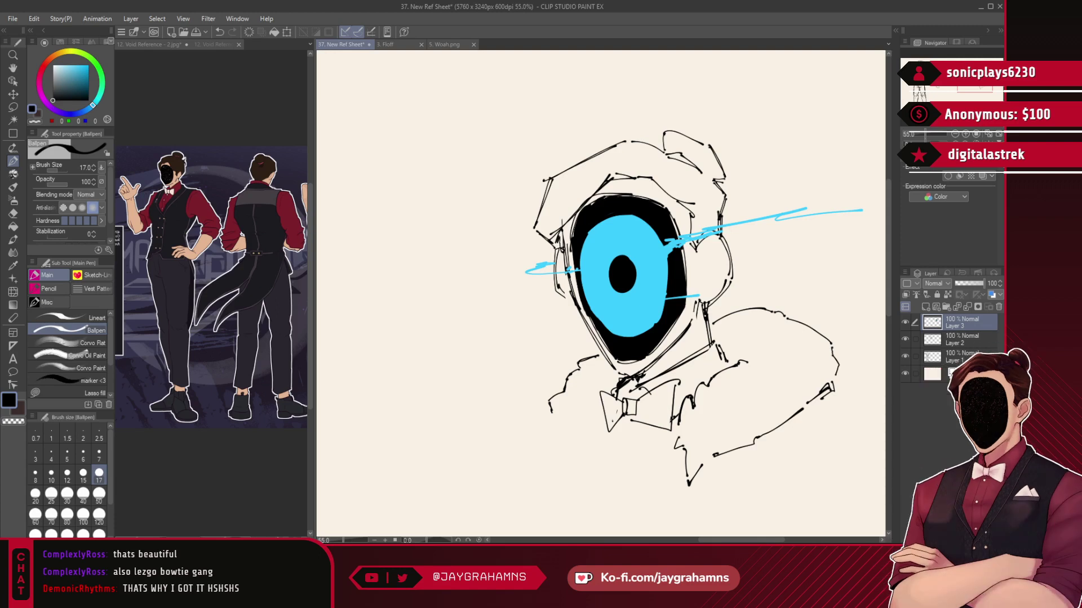
- Extend the left collar flap down to a point below the bow tie with rough black lines
left_click_drag(601, 435, 586, 454)
left_click_drag(552, 417, 569, 454)
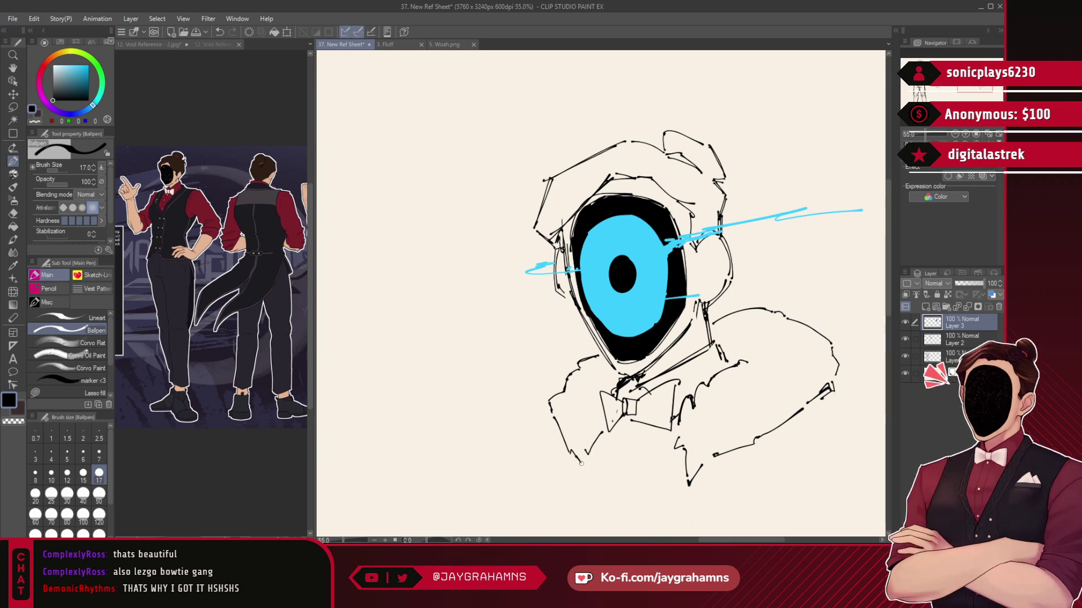
left_click_drag(552, 421, 572, 467)
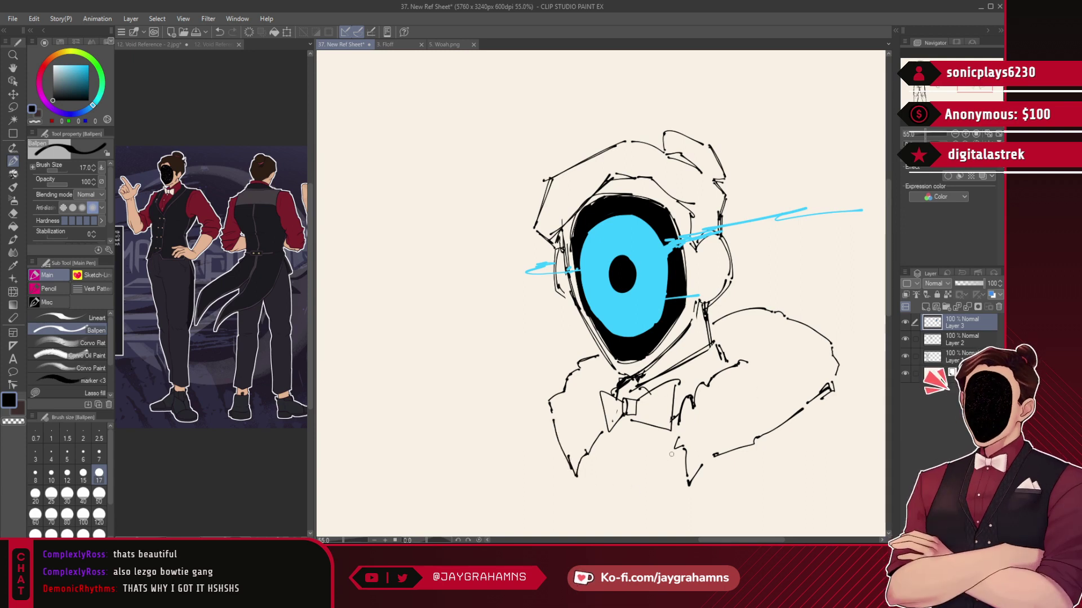
- Sketch the coat's front opening edges below both collar points and short shoulder lines beyond the collar on each side
left_click_drag(674, 451, 666, 509)
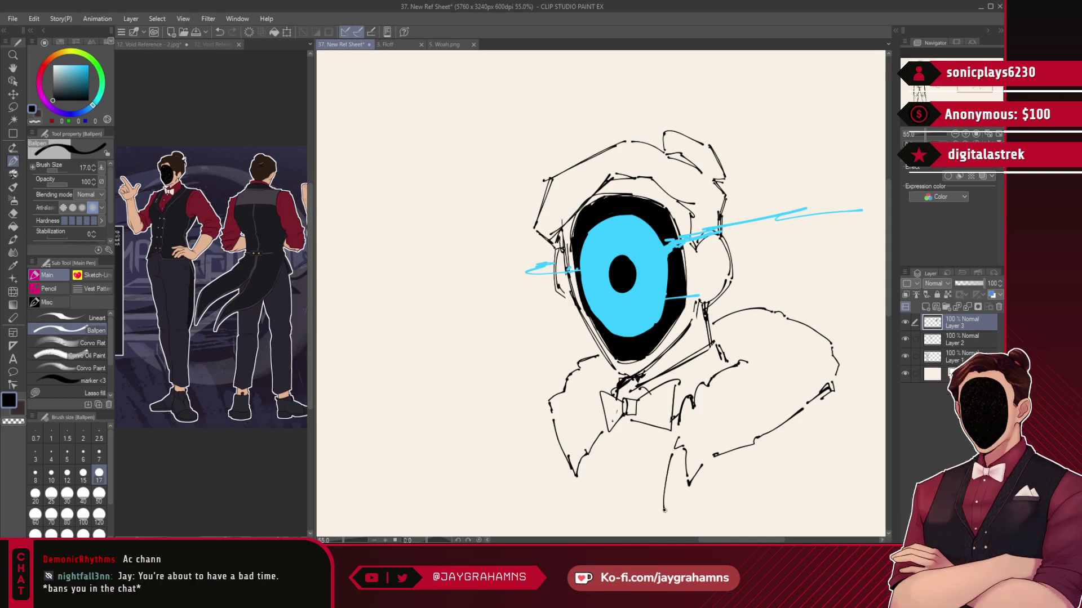
left_click_drag(574, 508, 581, 475)
left_click_drag(535, 396, 513, 410)
left_click_drag(552, 395, 513, 412)
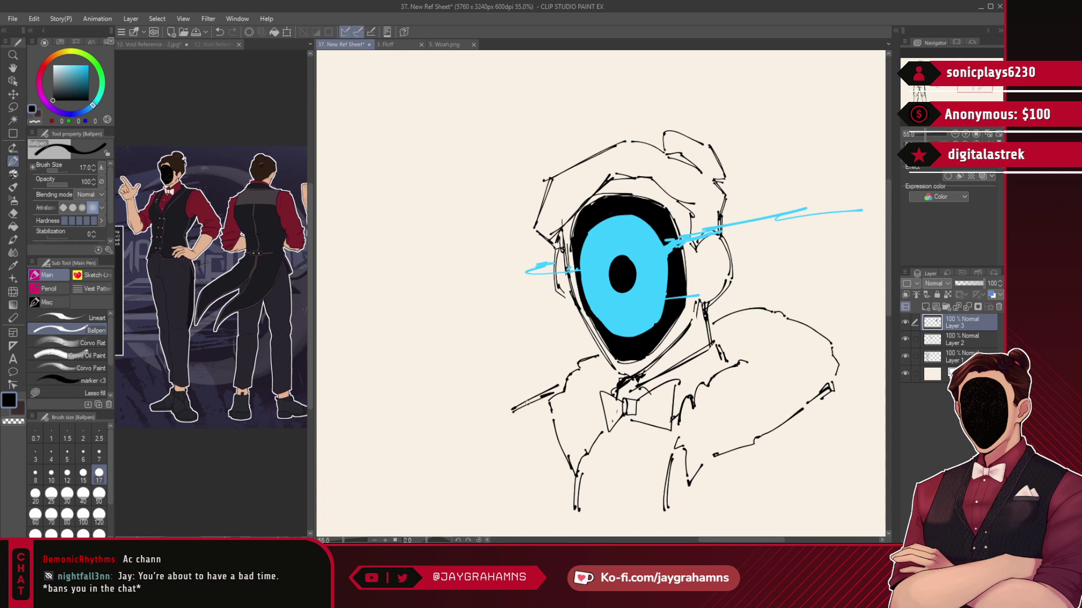
left_click_drag(788, 362, 611, 350)
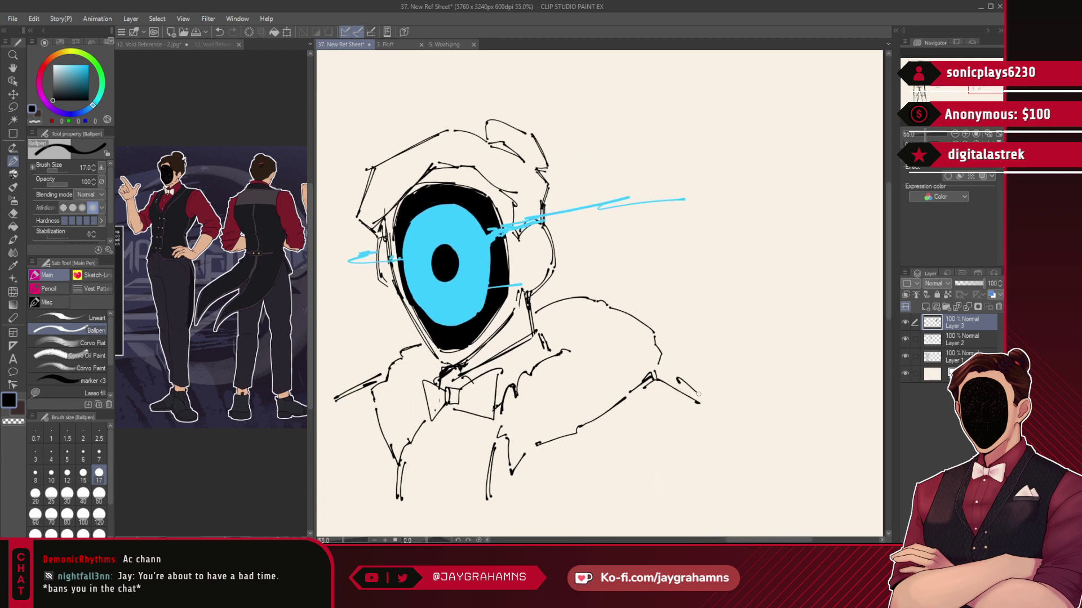
left_click_drag(429, 411, 423, 423)
- Try to sketch the vest's crossing edges between the two collar flaps
left_click_drag(411, 464, 429, 505)
key("ctrl+z")
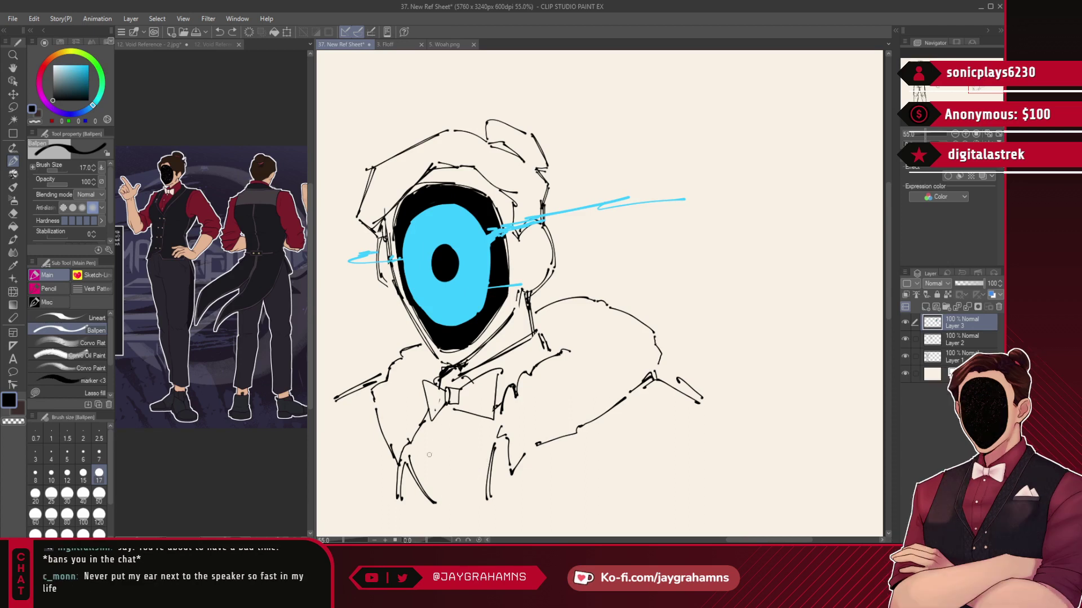
left_click_drag(419, 430, 441, 485)
left_click_drag(477, 447, 492, 434)
key("ctrl+z")
key("ctrl+z")
key("ctrl+z")
- Sketch a V-shaped vest neckline below the bow tie, with a small round shirt button and a vertical crease line
left_click_drag(419, 434, 439, 494)
mouse_move(421, 428)
left_mouse_down()
mouse_move(440, 492)
mouse_move(485, 436)
mouse_move(440, 492)
left_mouse_up()
key("ctrl+z")
mouse_move(493, 442)
left_mouse_down()
mouse_move(441, 494)
mouse_move(450, 483)
left_mouse_up()
key("ctrl+z")
key("ctrl+z")
left_click_drag(444, 412, 432, 472)
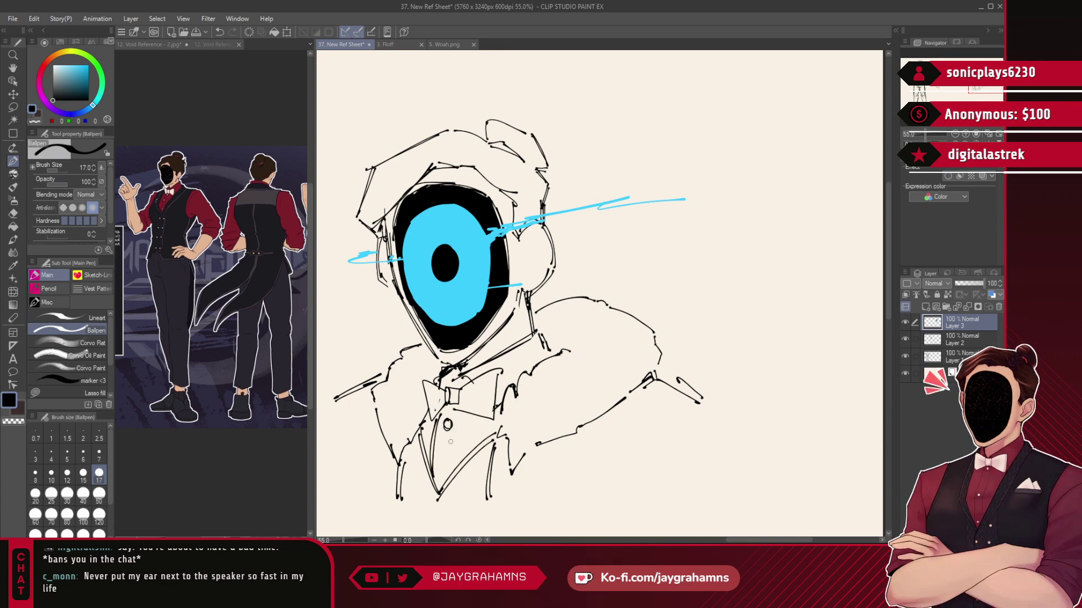
left_click_drag(460, 420, 457, 464)
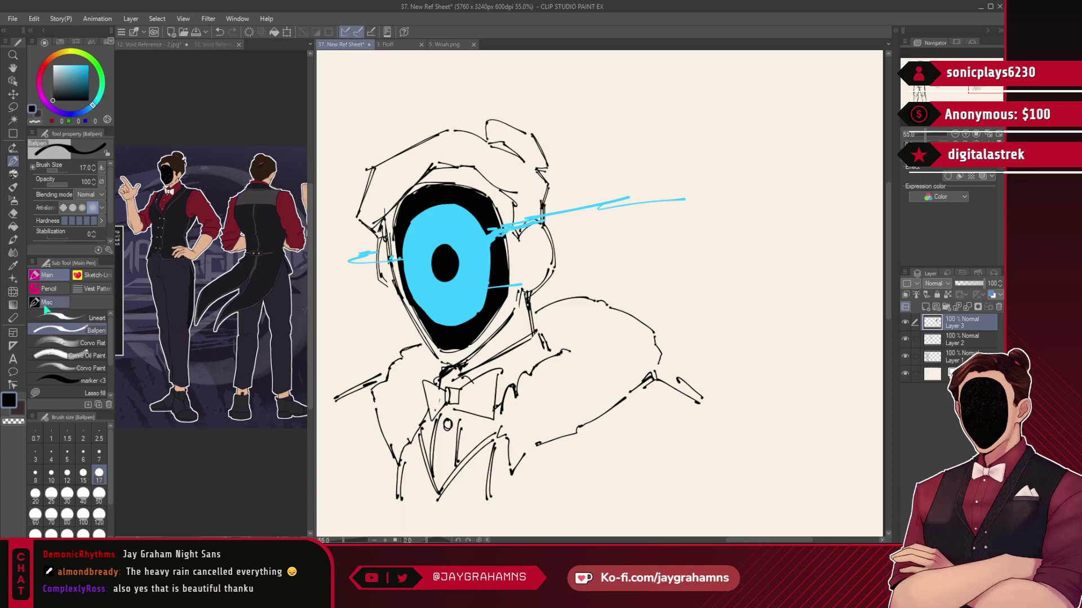
- Sketch a large almond-shaped cartoon eye with a round iris in the empty area above and left of the head study
scroll(620, 269, "down", 4)
scroll(621, 269, "down", 3)
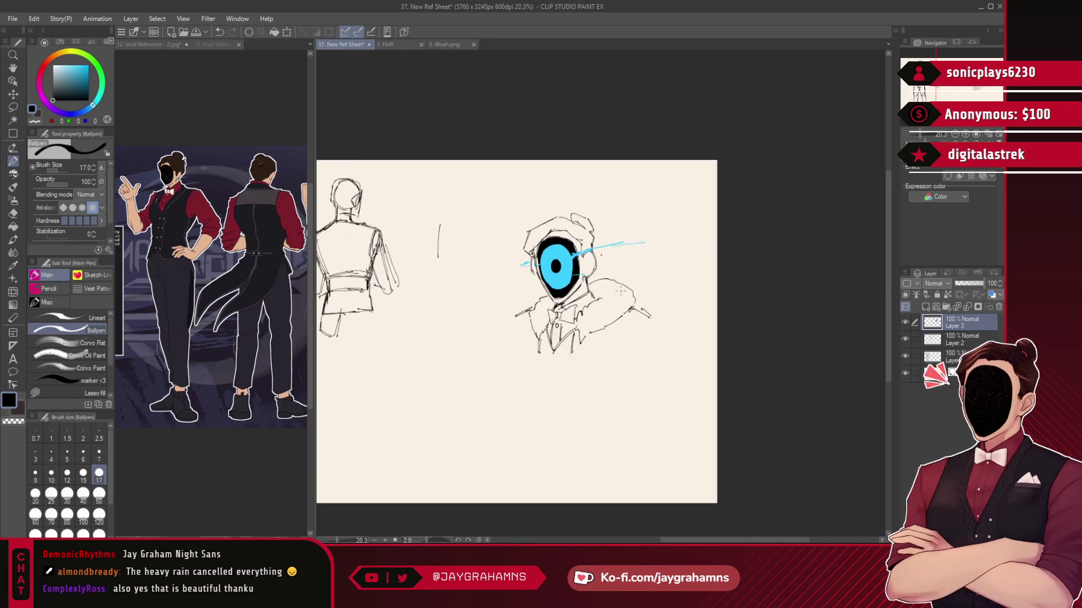
scroll(602, 289, "down", 2)
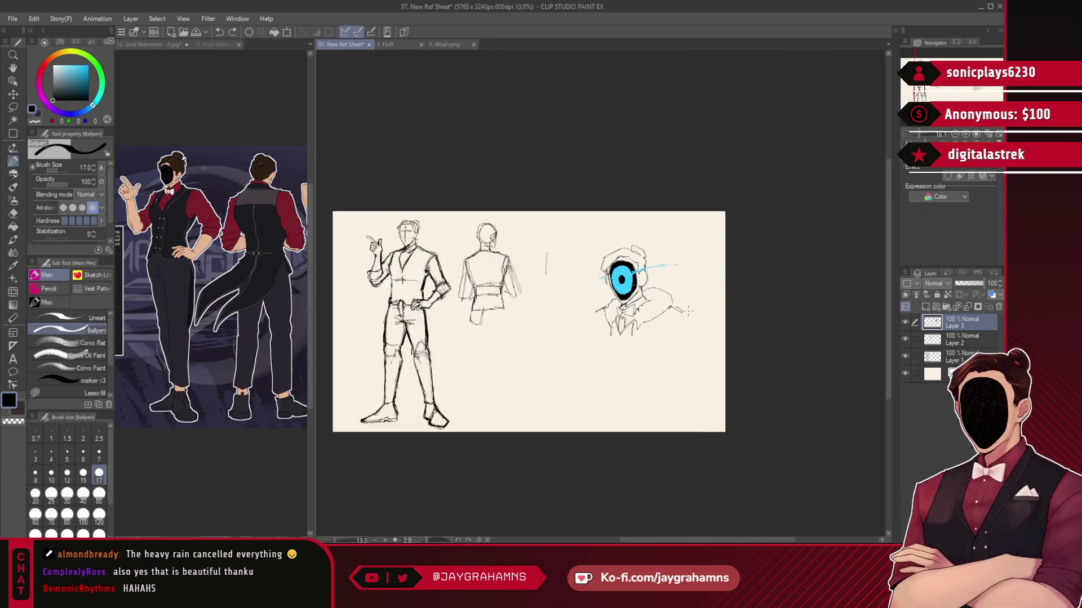
scroll(603, 289, "up", 4)
scroll(627, 291, "up", 2)
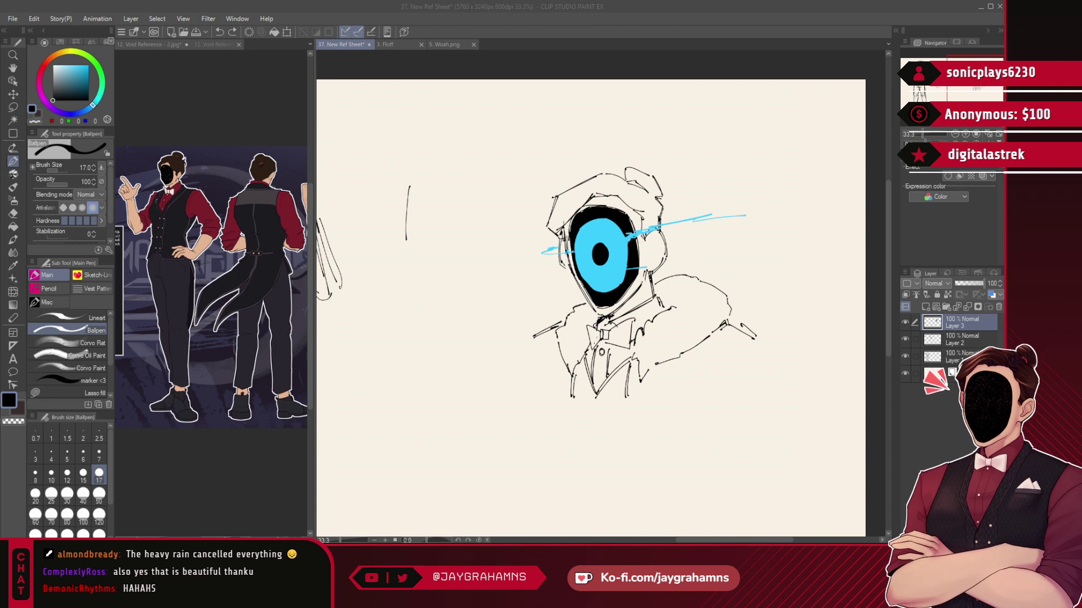
scroll(486, 110, "up", 1)
scroll(486, 110, "up", 2)
left_click_drag(424, 197, 570, 177)
mouse_move(503, 152)
left_mouse_down()
mouse_move(516, 165)
mouse_move(484, 164)
left_mouse_up()
mouse_move(442, 225)
left_mouse_down()
mouse_move(472, 246)
mouse_move(541, 222)
left_mouse_up()
key("ctrl+z")
- Sketch a matching second eye beside the first, add small pupil details, and draw a small curved smile beneath them
mouse_move(421, 209)
left_mouse_down()
mouse_move(549, 213)
mouse_move(702, 160)
left_mouse_up()
mouse_move(575, 184)
left_mouse_down()
mouse_move(642, 220)
mouse_move(691, 170)
left_mouse_up()
key("ctrl+z")
mouse_move(627, 155)
left_mouse_down()
mouse_move(634, 205)
mouse_move(608, 153)
left_mouse_up()
key("ctrl+z")
left_click_drag(638, 148, 619, 151)
left_click_drag(501, 186, 499, 187)
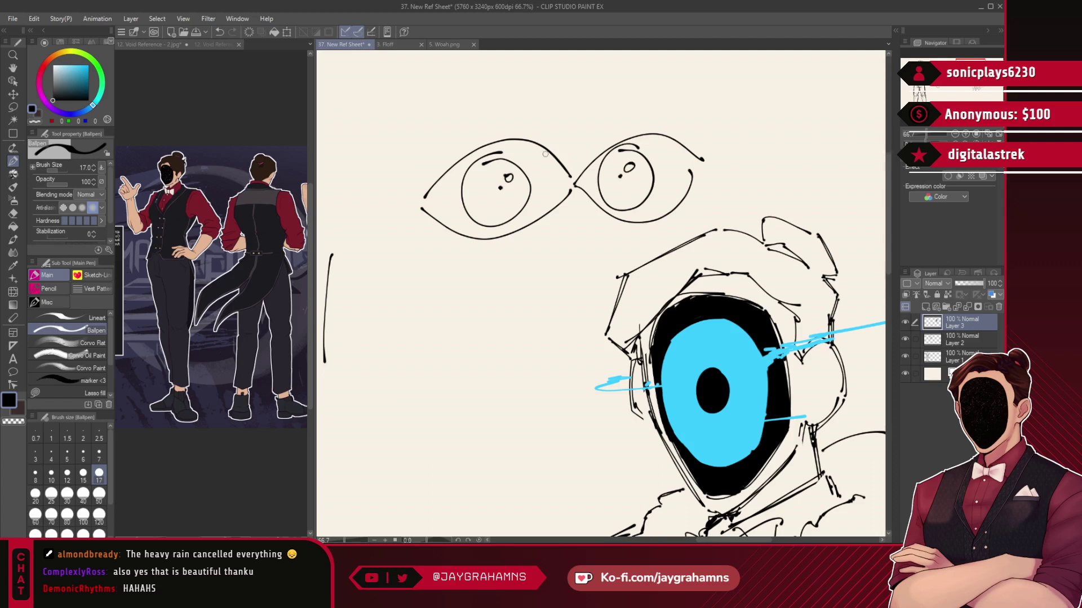
left_click_drag(552, 227, 575, 222)
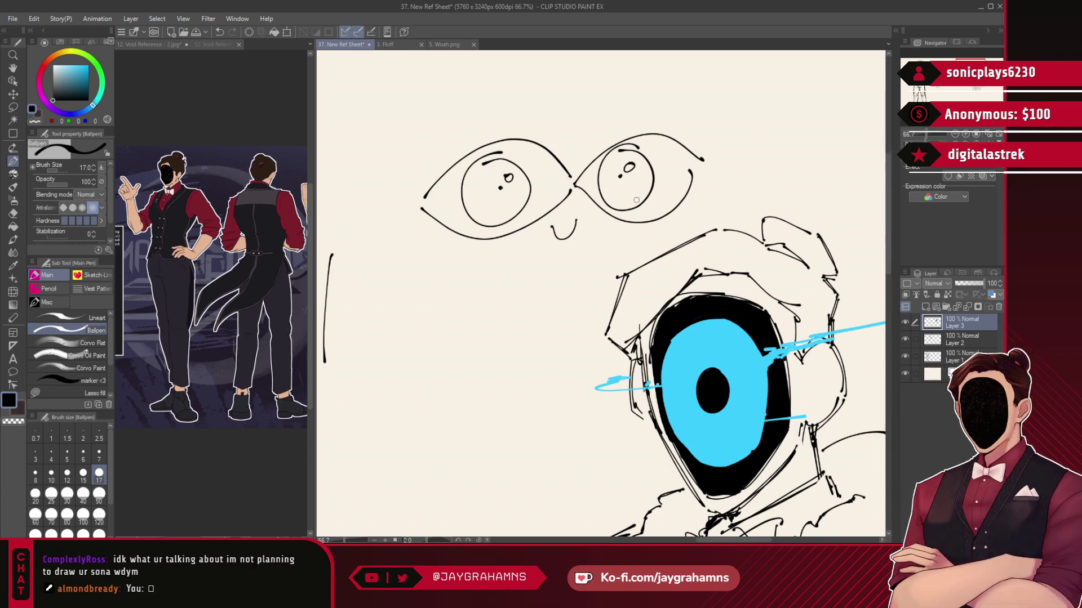
- Hide Layer 3 with the head study and make Layer 2 the active layer
left_click(905, 324)
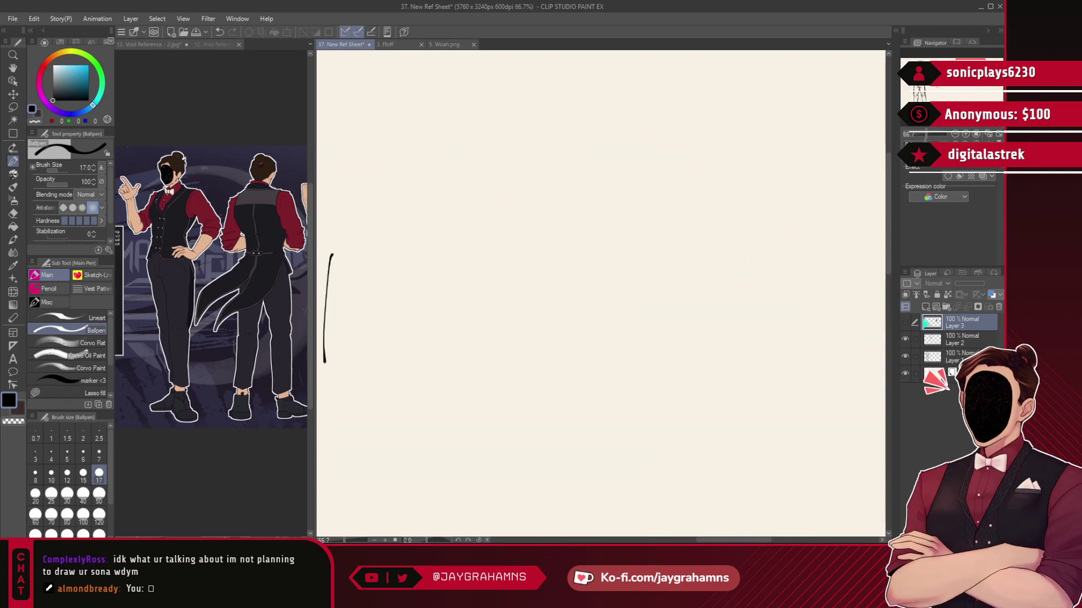
scroll(656, 310, "down", 3)
left_click(905, 339)
left_click(905, 340)
left_click(960, 340)
- Erase the stray vertical line right of the back-view figure using Lasso fill with the transparent color
scroll(526, 344, "up", 5)
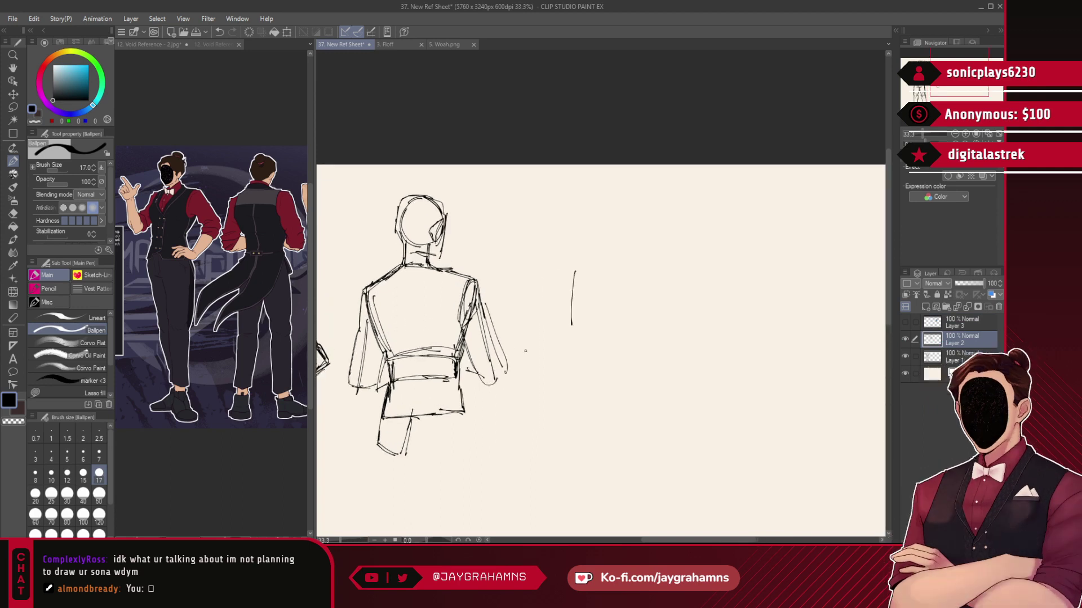
left_click(73, 393)
left_click(35, 121)
mouse_move(606, 264)
left_mouse_down()
mouse_move(558, 294)
mouse_move(608, 298)
left_mouse_up()
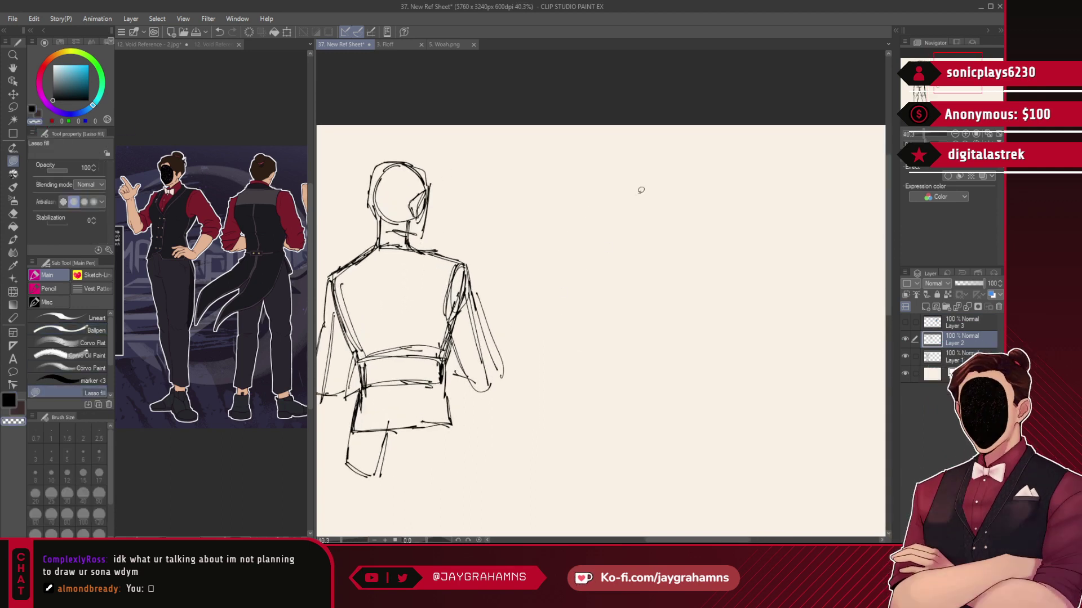
- Try to sketch a short right leg section below the back-view figure's hips with the black Ballpen
scroll(640, 189, "down", 3)
scroll(606, 237, "up", 4)
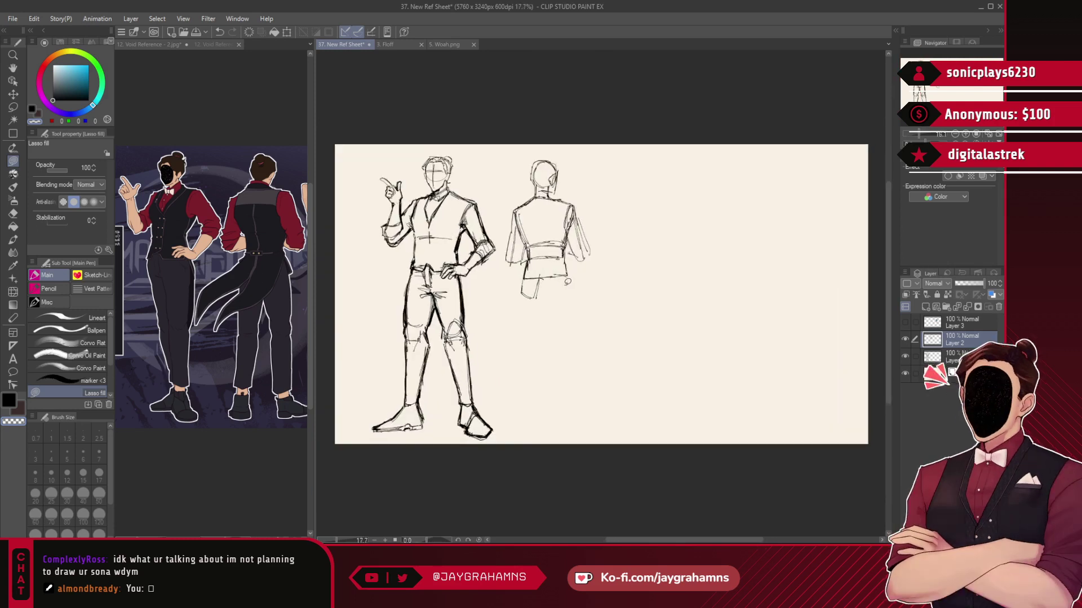
scroll(487, 233, "up", 1)
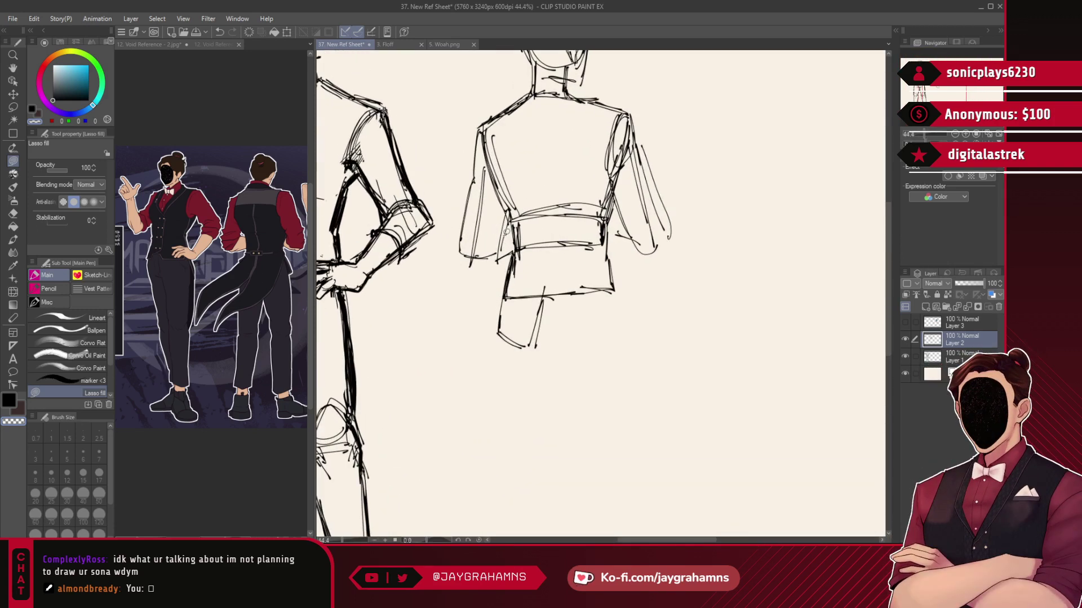
left_click(68, 331)
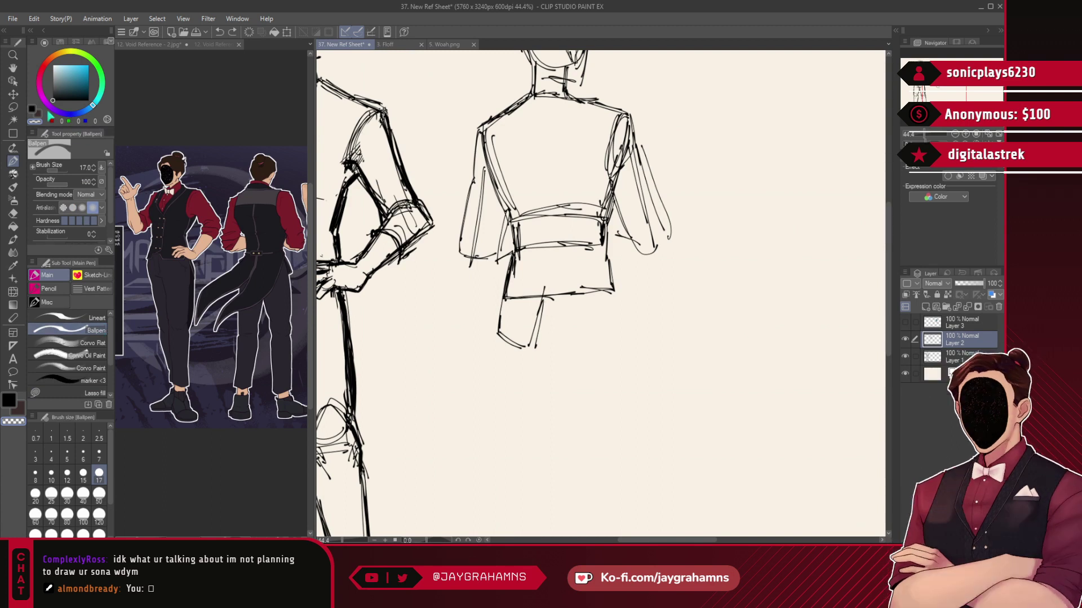
left_click(32, 109)
left_click_drag(542, 306, 551, 338)
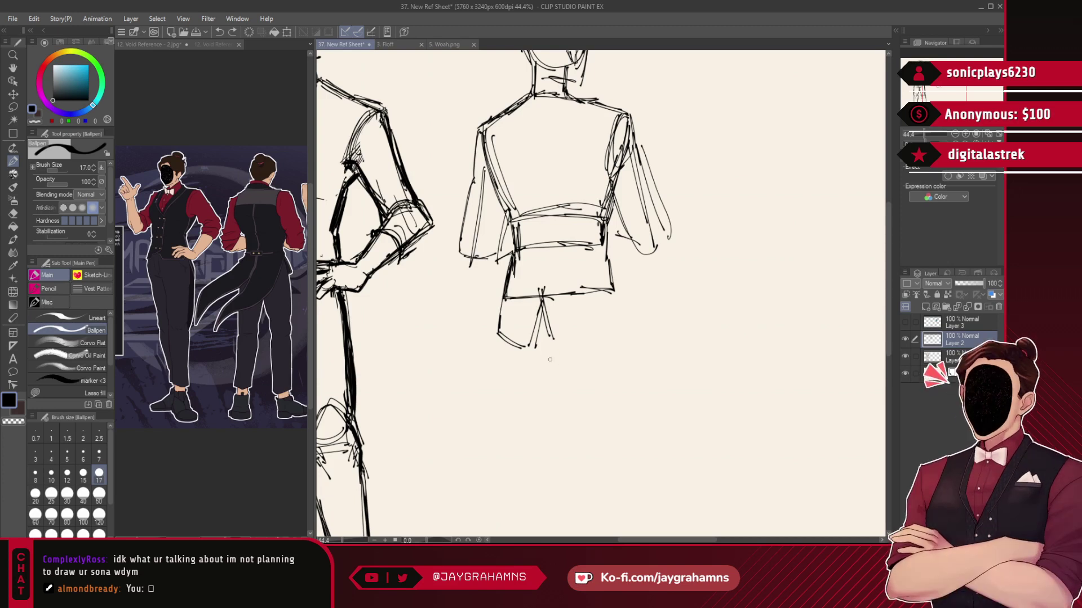
left_click_drag(556, 352, 605, 332)
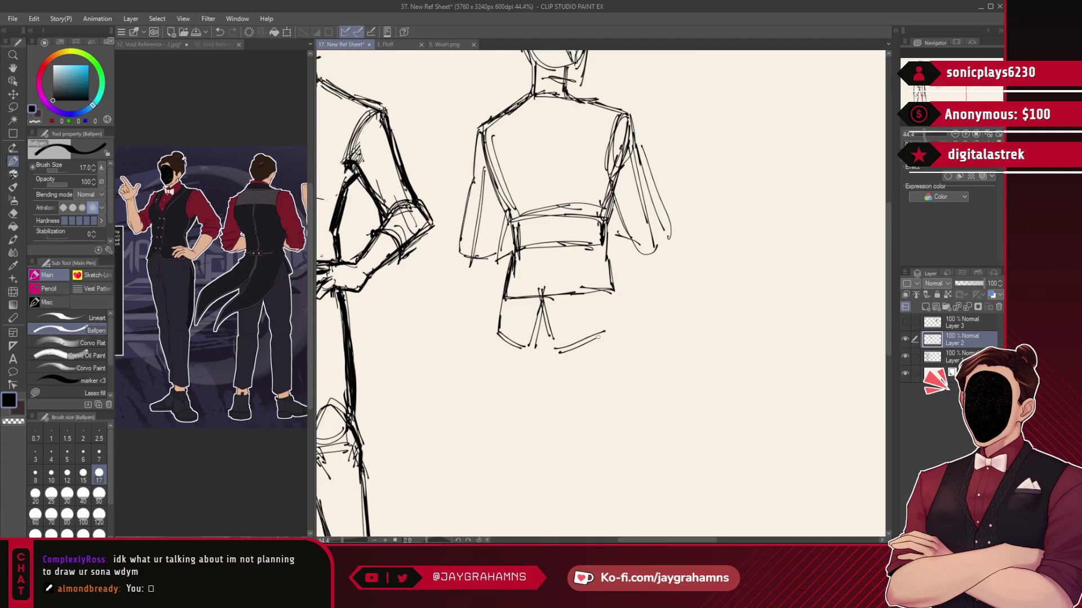
mouse_move(609, 286)
left_mouse_down()
mouse_move(623, 322)
mouse_move(596, 342)
left_mouse_up()
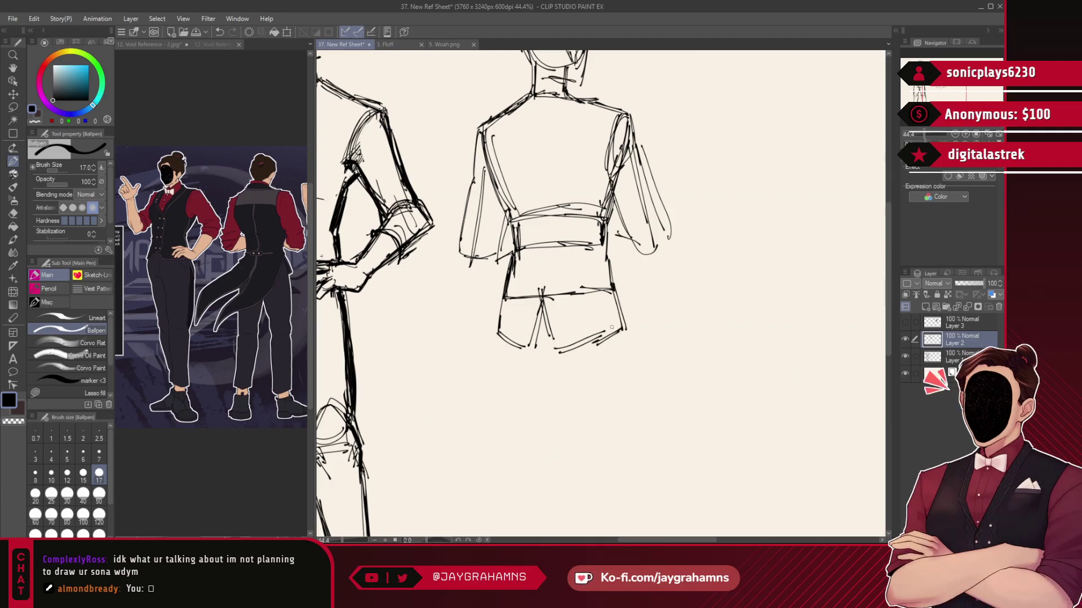
key("ctrl+z")
key("ctrl+z")
key("ctrl+z")
key("ctrl+z")
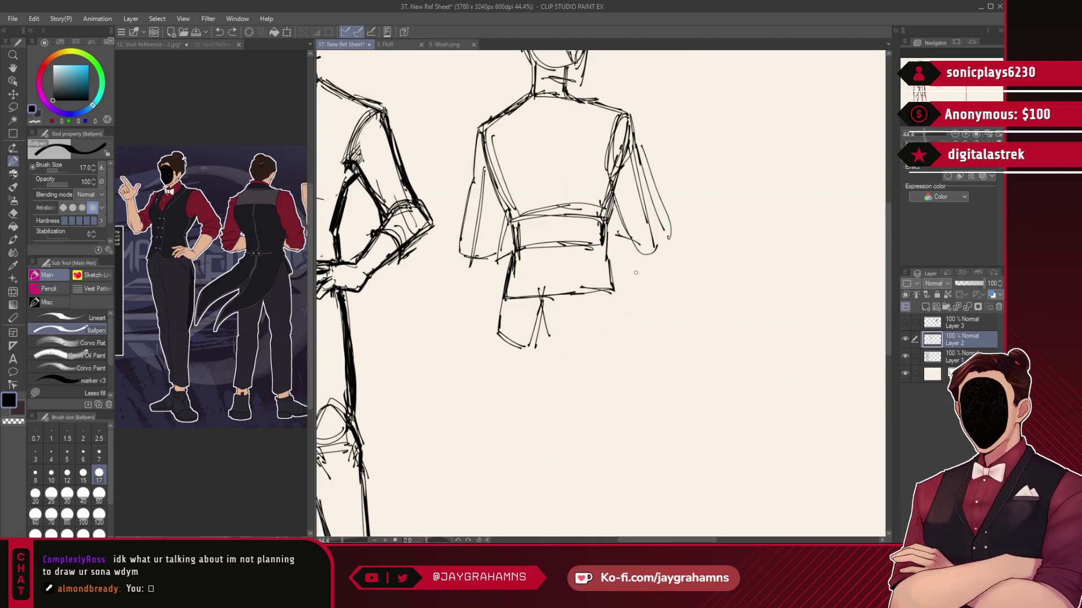
- Erase the short leg section below the back-view figure's hips using Lasso fill with the transparent color
left_click(87, 393)
left_click(37, 121)
mouse_move(557, 300)
left_mouse_down()
mouse_move(566, 308)
mouse_move(533, 330)
left_mouse_up()
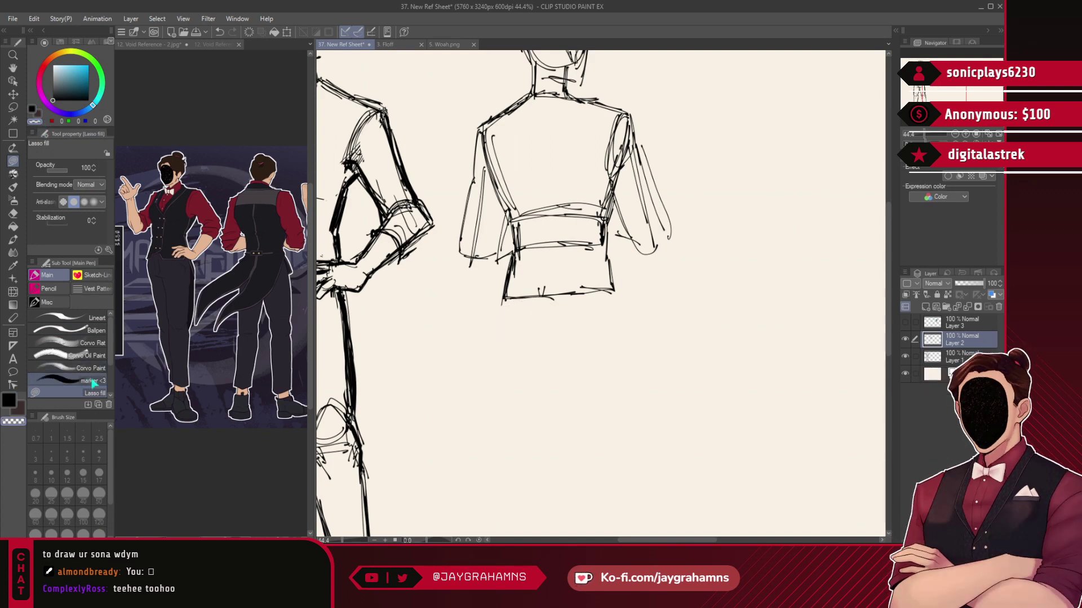
- Try to sketch new inner and left outer thigh lines below the back-view figure's hips with the Ballpen
left_click(90, 331)
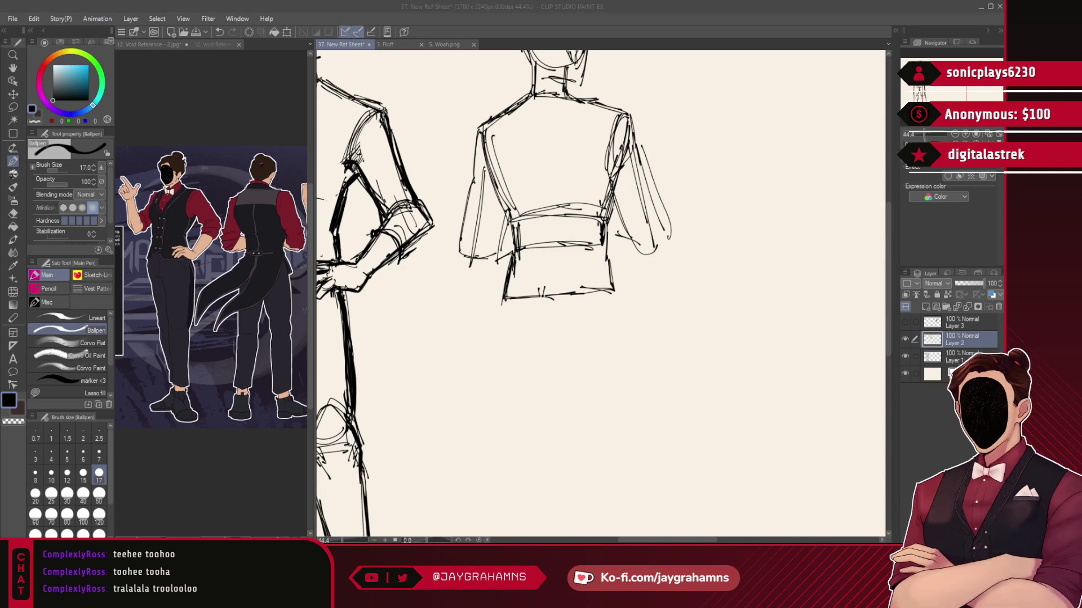
left_click_drag(540, 313, 552, 374)
key("ctrl+z")
key("ctrl+z")
mouse_move(504, 298)
left_mouse_down()
mouse_move(498, 373)
mouse_move(492, 344)
left_mouse_up()
key("ctrl+z")
left_click_drag(541, 303, 550, 358)
key("ctrl+z")
key("ctrl+z")
key("ctrl+z")
key("ctrl+z")
left_click_drag(508, 270, 492, 332)
key("ctrl+z")
- Sketch the back-view figure's outer thigh lines from the hips to the knees and a crease across the seat
scroll(583, 125, "down", 2)
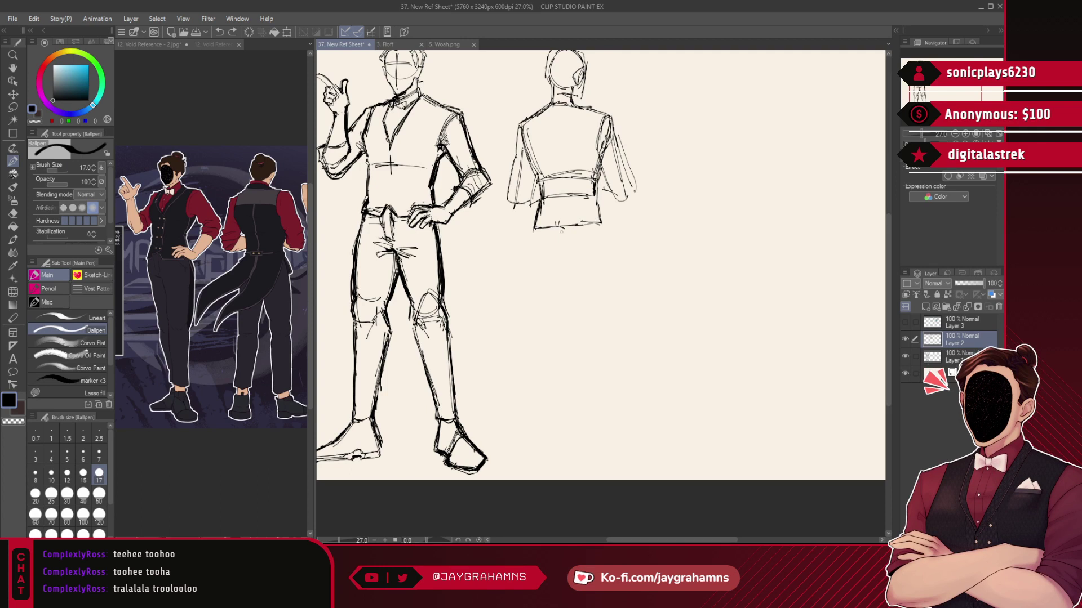
left_click_drag(599, 219, 609, 267)
key("ctrl+z")
key("ctrl+z")
left_click_drag(601, 215, 610, 297)
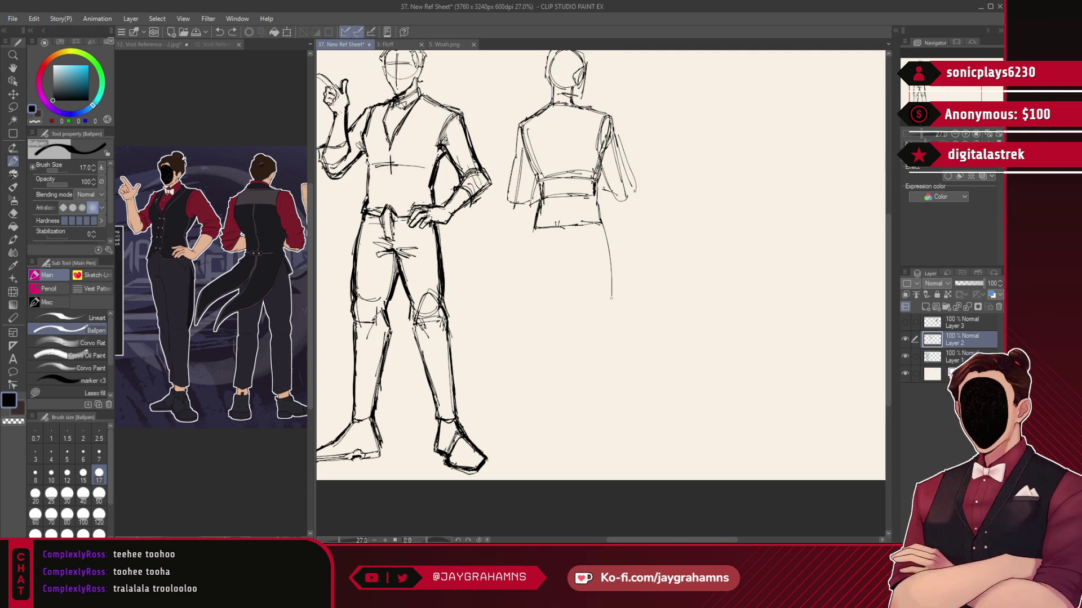
mouse_move(596, 215)
left_mouse_down()
mouse_move(573, 258)
mouse_move(573, 311)
left_mouse_up()
key("ctrl+z")
mouse_move(588, 213)
left_mouse_down()
mouse_move(566, 256)
mouse_move(587, 320)
mouse_move(608, 230)
left_mouse_up()
left_click_drag(532, 252, 528, 318)
key("ctrl+z")
- Sketch the back-view figure's inner thigh lines and close off the right thigh at the knee
left_click_drag(562, 261, 552, 324)
mouse_move(568, 272)
left_mouse_down()
mouse_move(551, 325)
mouse_move(582, 319)
left_mouse_up()
left_click_drag(582, 319, 609, 314)
left_click_drag(600, 220, 601, 315)
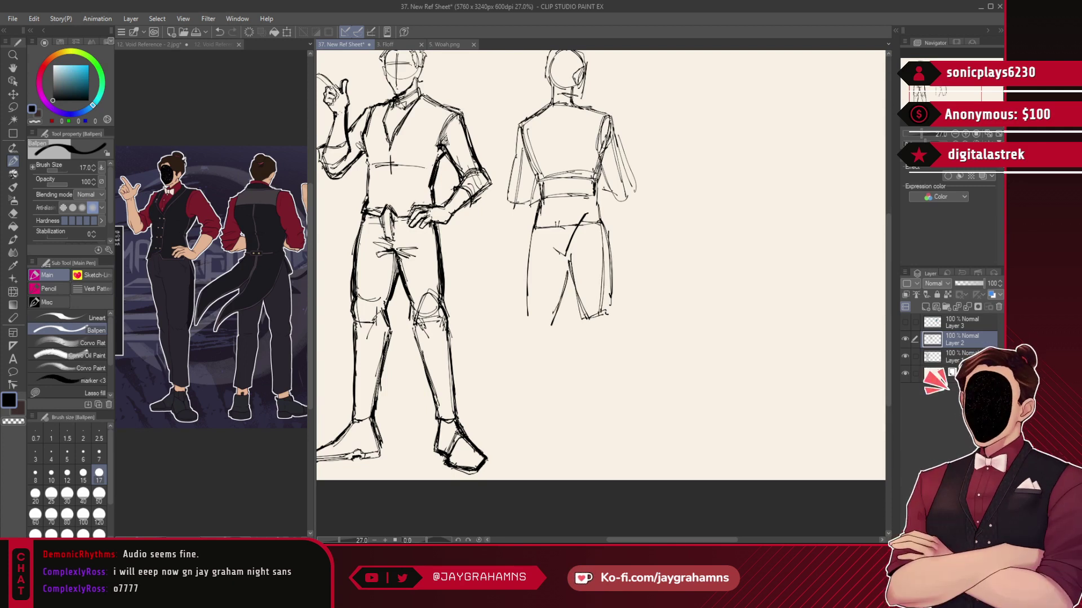
key("ctrl+z")
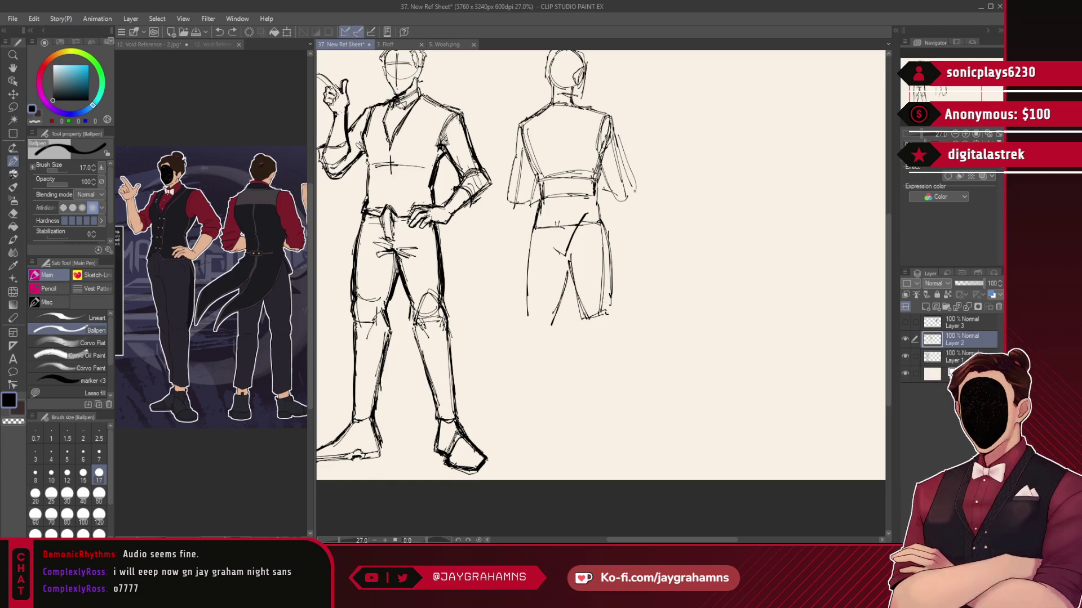
- Sketch the back-view figure's right lower leg from the knee to the ankle and add its foot
mouse_move(585, 323)
left_mouse_down()
mouse_move(587, 379)
mouse_move(578, 339)
mouse_move(596, 408)
left_mouse_up()
key("ctrl+z")
left_click_drag(580, 348, 597, 429)
left_click_drag(607, 309, 614, 409)
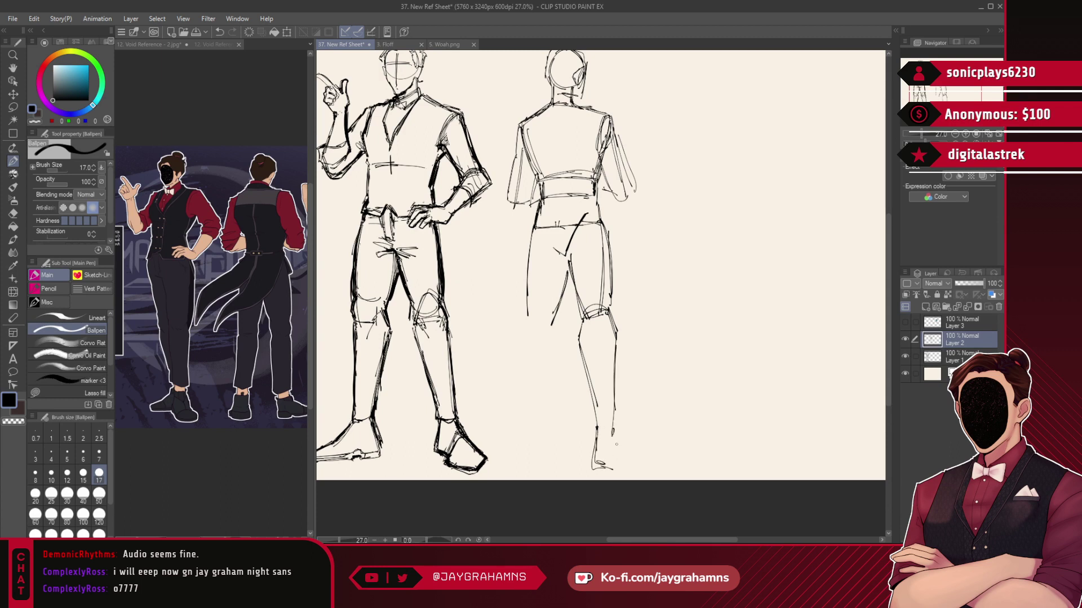
mouse_move(614, 429)
left_mouse_down()
mouse_move(618, 465)
mouse_move(630, 460)
left_mouse_up()
key("ctrl+z")
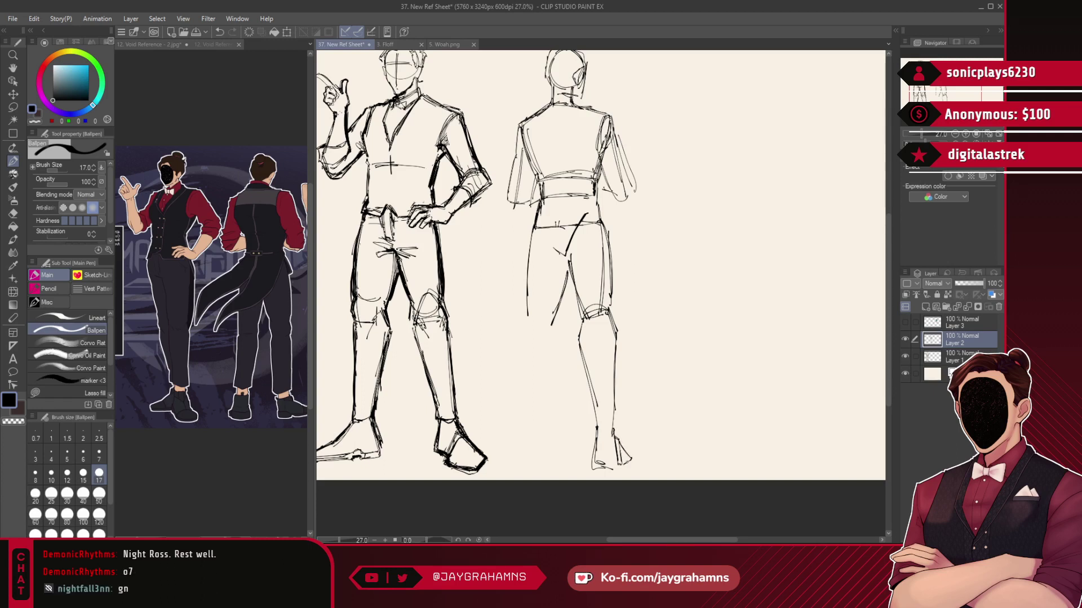
- Sketch the back-view figure's left knee, lower leg and foot
mouse_move(526, 327)
left_mouse_down()
mouse_move(551, 331)
mouse_move(523, 341)
mouse_move(528, 394)
left_mouse_up()
key("ctrl+z")
key("ctrl+z")
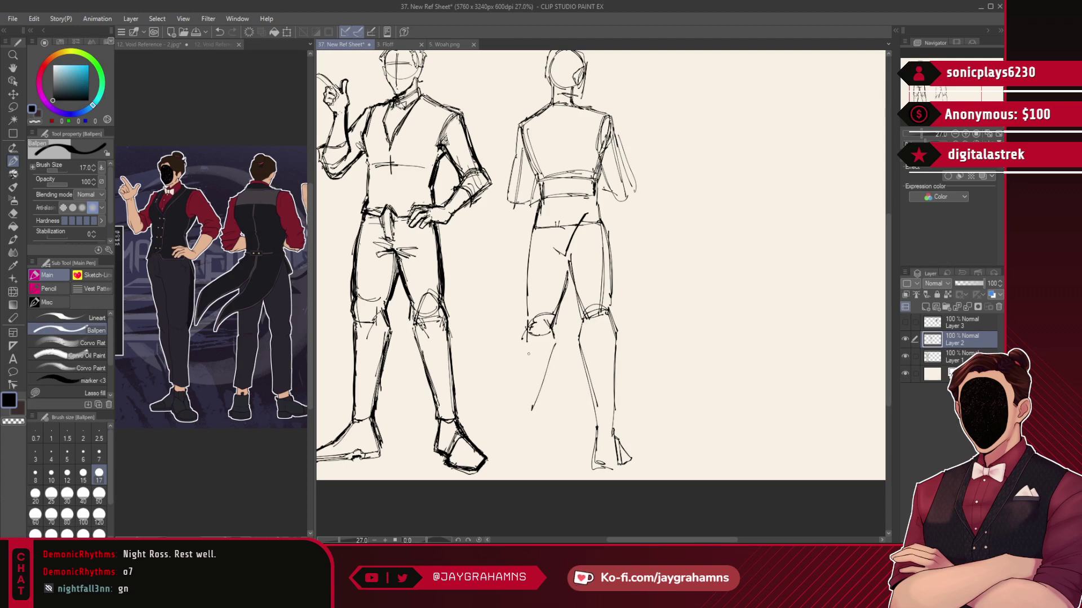
left_click_drag(524, 342, 522, 426)
key("ctrl+z")
left_click_drag(524, 338, 525, 431)
key("ctrl+z")
key("ctrl+z")
left_click_drag(523, 337, 526, 428)
left_click_drag(522, 337, 525, 402)
left_click_drag(558, 341, 533, 465)
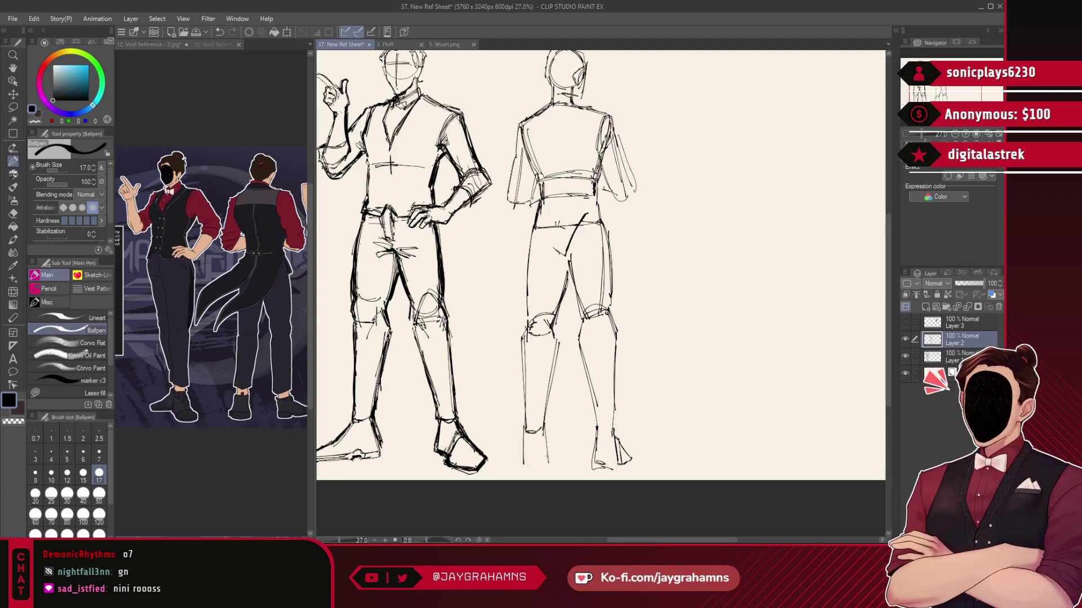
mouse_move(521, 439)
left_mouse_down()
mouse_move(510, 462)
mouse_move(529, 466)
mouse_move(508, 463)
left_mouse_up()
key("ctrl+z")
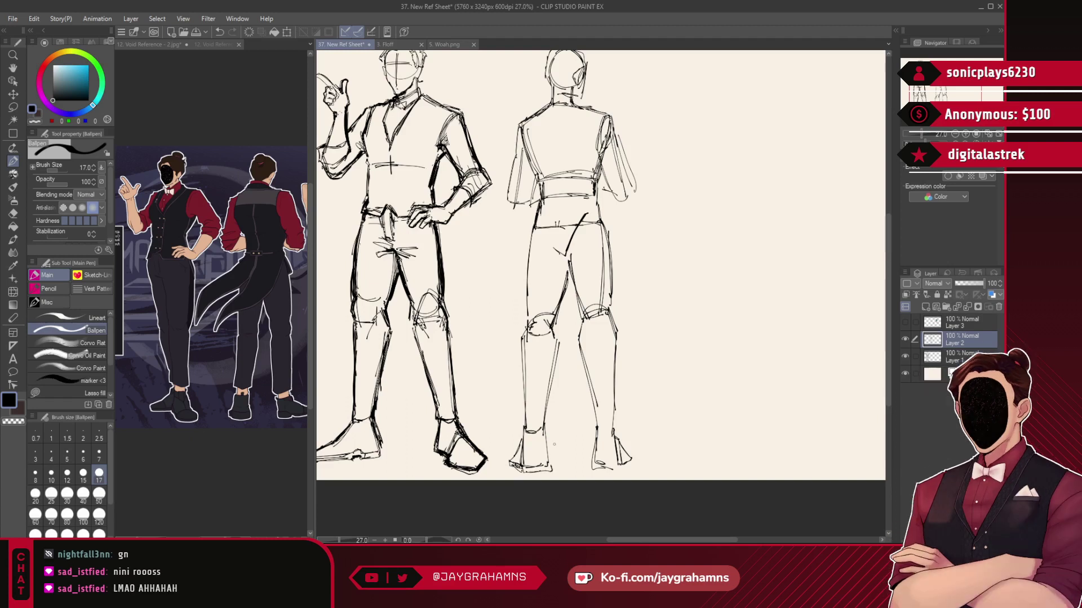
- Clear the back-view figure sketch and paste the reference image's back-view figure onto a new layer of the ref sheet
key("Delete")
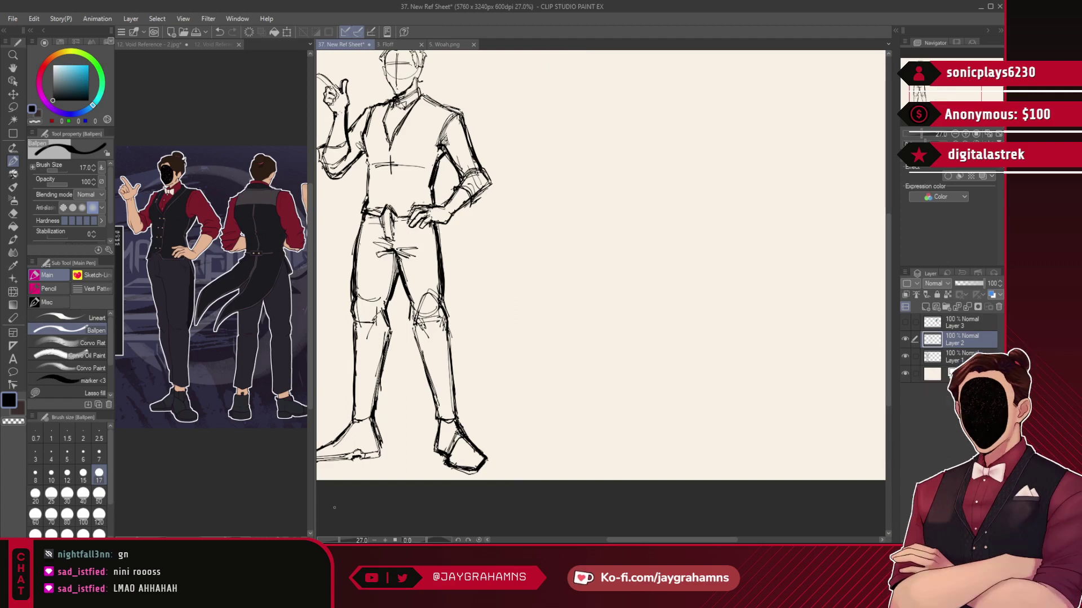
left_click(220, 437)
scroll(208, 313, "down", 3)
scroll(276, 308, "up", 3)
scroll(276, 308, "up", 3)
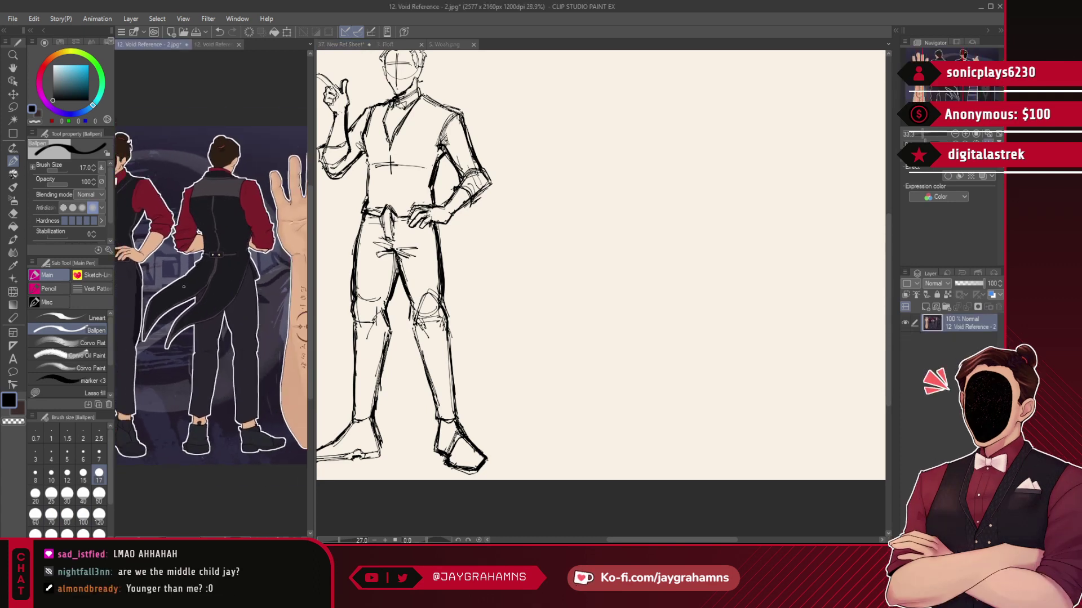
scroll(272, 299, "up", 2)
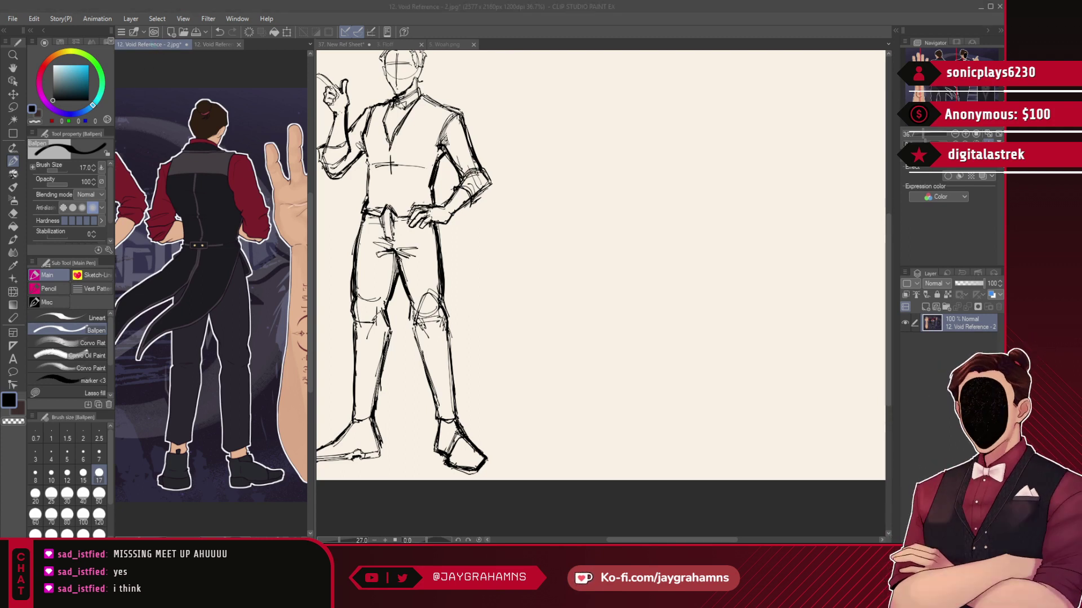
left_click(754, 270)
scroll(613, 374, "down", 2)
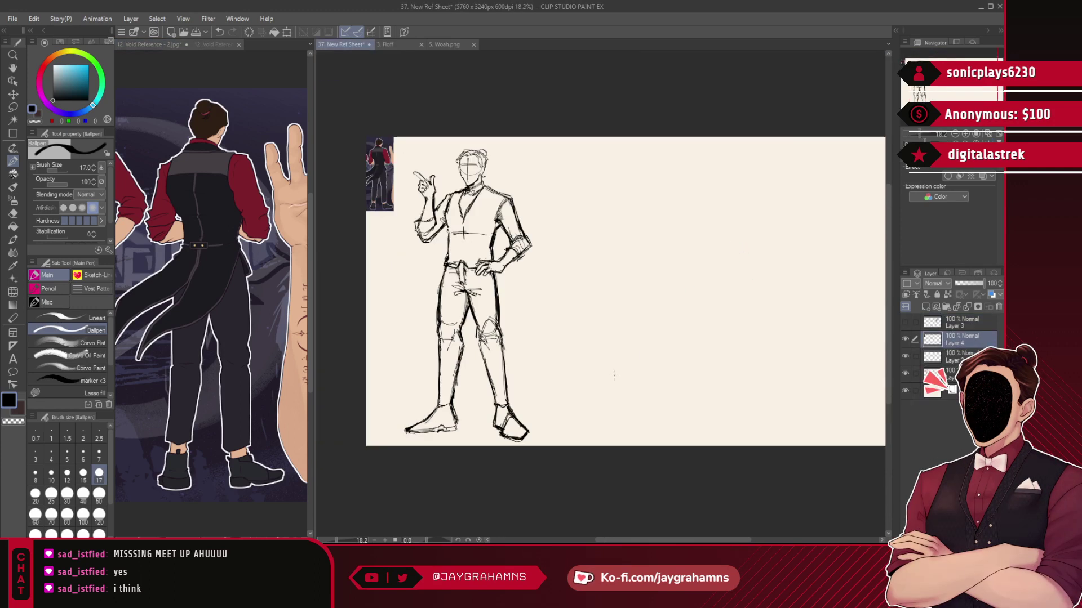
scroll(613, 374, "down", 3)
- Scale the pasted back-view reference to 400% and place it beside the front-view figure at matching height
key("ctrl+t")
scroll(541, 302, "up", 3)
left_click_drag(414, 230, 601, 421)
left_click_drag(610, 359, 701, 177)
left_click_drag(657, 254, 638, 289)
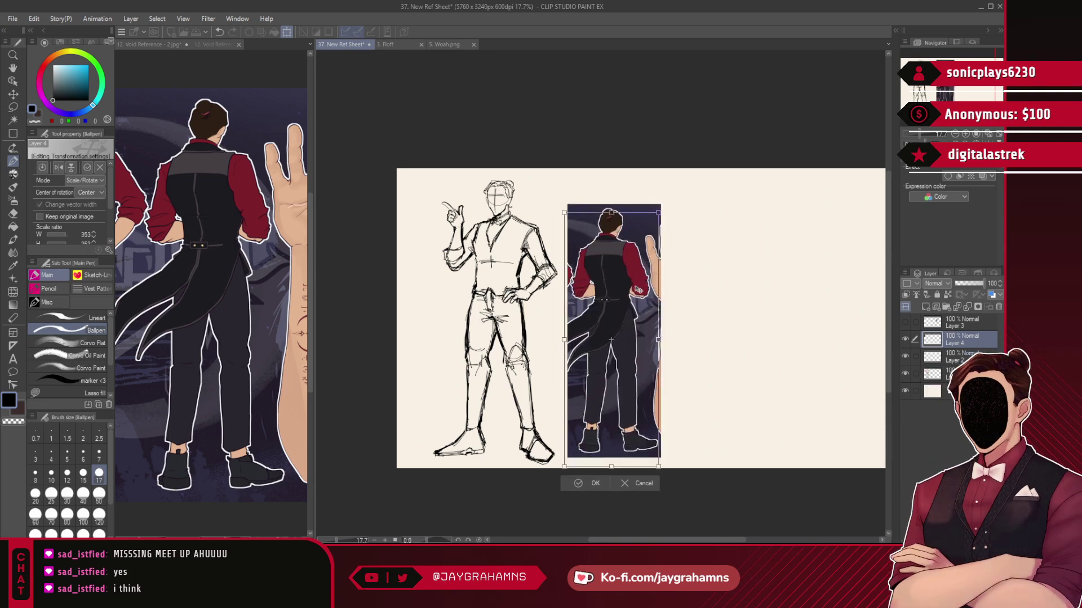
mouse_move(659, 213)
left_mouse_down()
mouse_move(673, 165)
mouse_move(640, 214)
left_mouse_up()
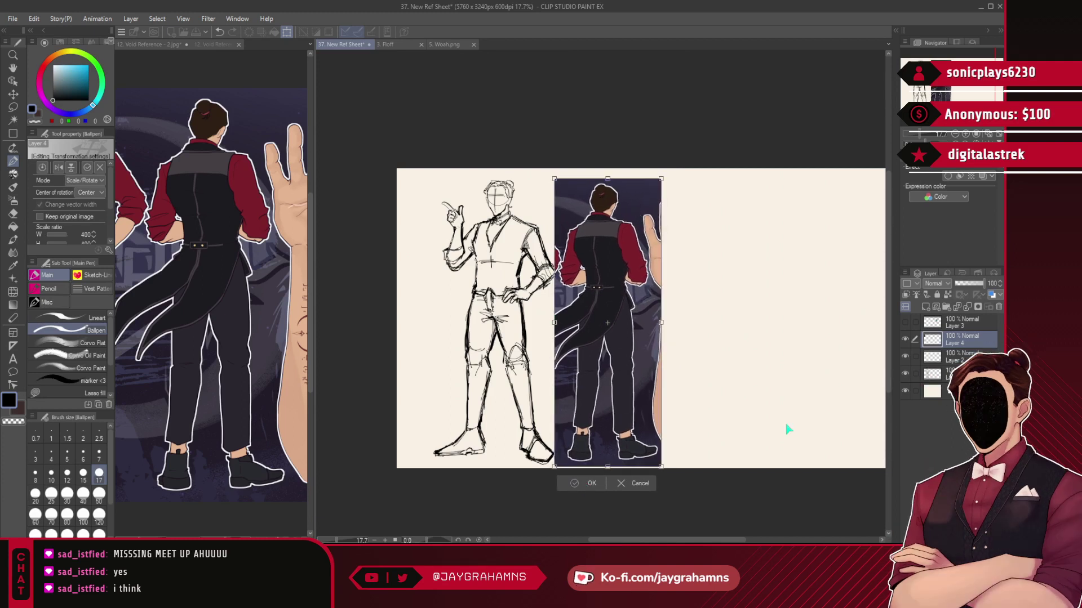
key("Return")
- Lower the pasted reference layer's opacity to 20% and add a new layer above it for tracing
left_click(964, 285)
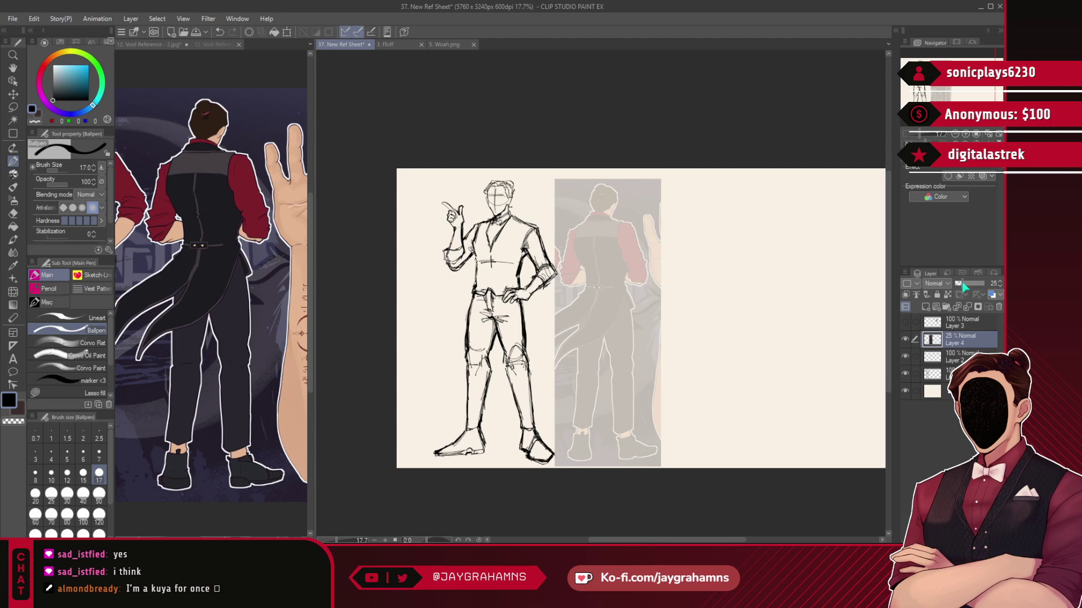
left_click(962, 285)
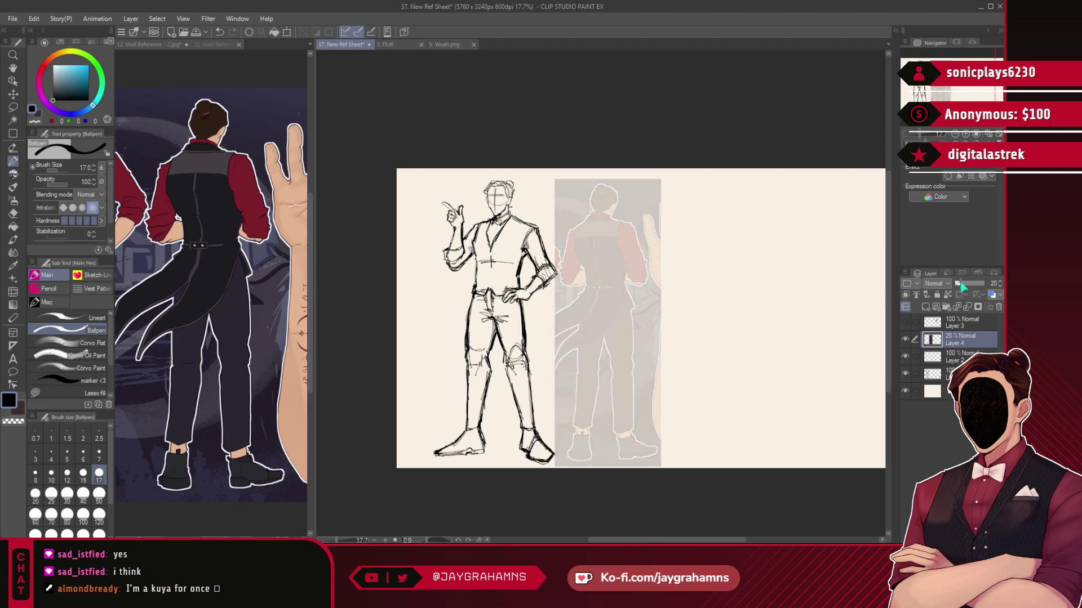
left_click(925, 306)
- Try to trace the back-view head's outer contour and ear over the faded reference
scroll(636, 185, "up", 2)
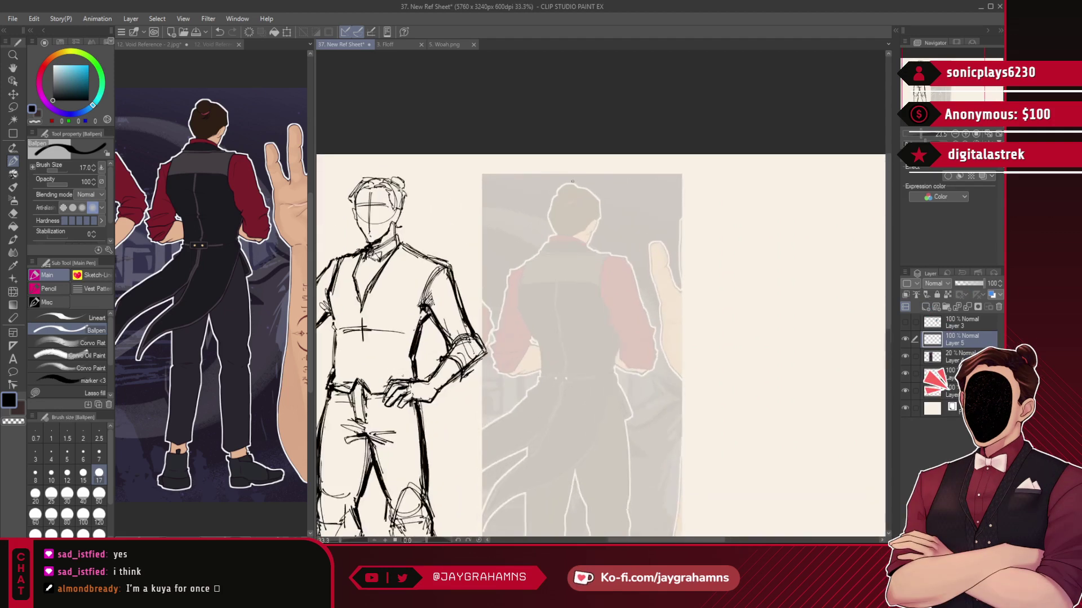
scroll(572, 182, "up", 2)
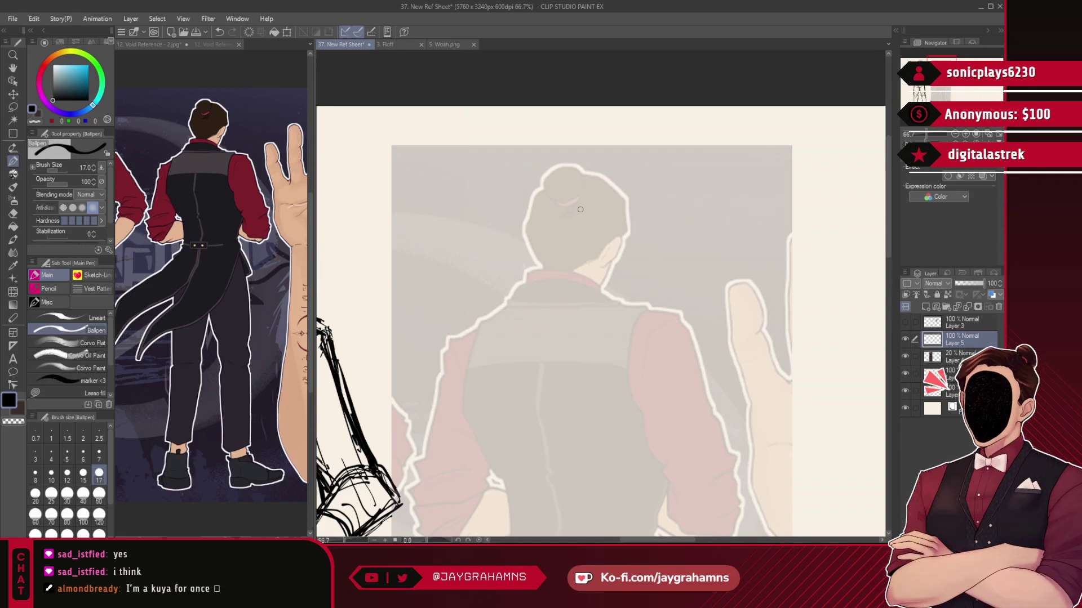
mouse_move(527, 233)
left_mouse_down()
mouse_move(563, 168)
mouse_move(590, 169)
mouse_move(624, 207)
left_mouse_up()
mouse_move(602, 244)
left_mouse_down()
mouse_move(623, 239)
mouse_move(615, 256)
mouse_move(604, 249)
mouse_move(601, 284)
left_mouse_up()
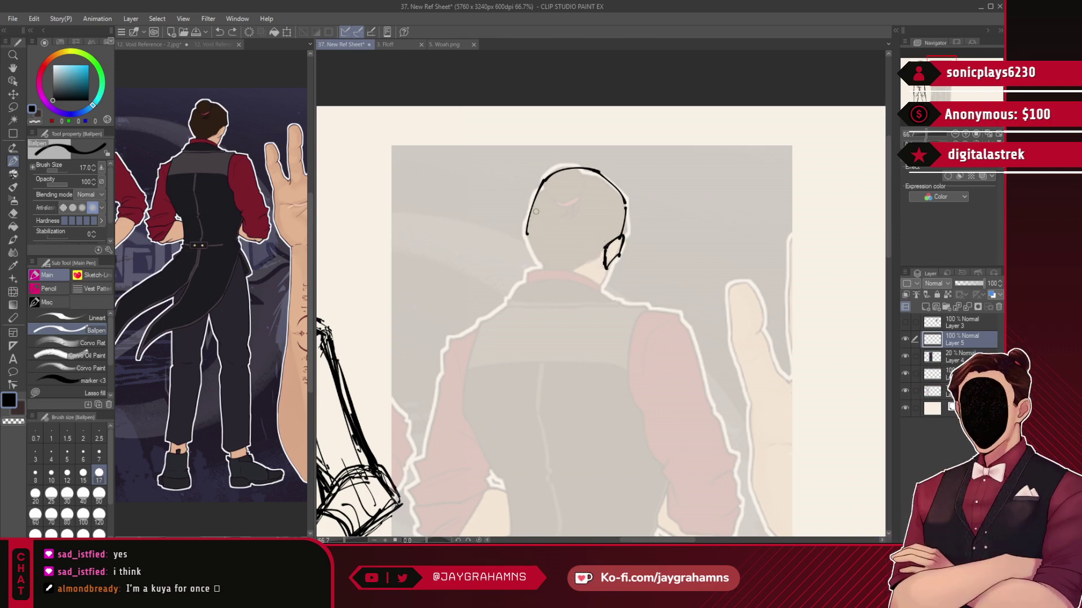
key("ctrl+z")
key("ctrl+z")
key("ctrl+z")
key("ctrl+z")
- Trace the back-view head as a rounded skull with a jaw line, and add the neck below it
left_click_drag(527, 224, 572, 176)
left_click_drag(579, 175, 529, 215)
key("ctrl+z")
key("ctrl+z")
left_click_drag(575, 178, 528, 225)
mouse_move(580, 179)
left_mouse_down()
mouse_move(632, 205)
mouse_move(614, 204)
left_mouse_up()
key("ctrl+z")
left_click_drag(614, 244, 603, 282)
left_click_drag(530, 273, 603, 272)
key("ctrl+z")
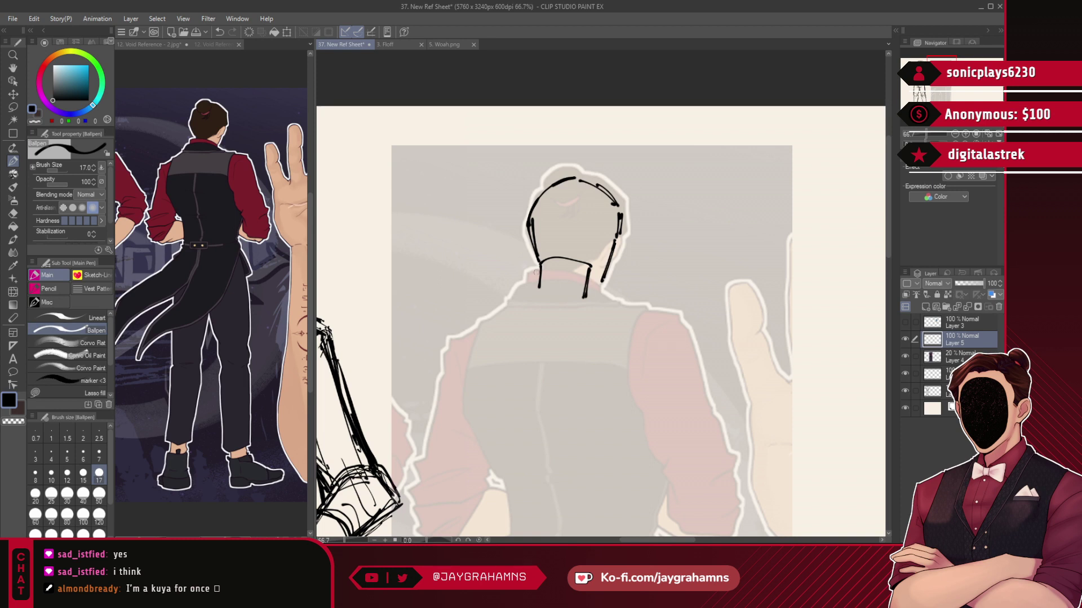
- Trace the sloping shoulder lines from the neck and the left side of the torso down to the waist
mouse_move(498, 311)
left_mouse_down()
mouse_move(539, 285)
mouse_move(686, 315)
left_mouse_up()
left_click_drag(498, 310, 445, 342)
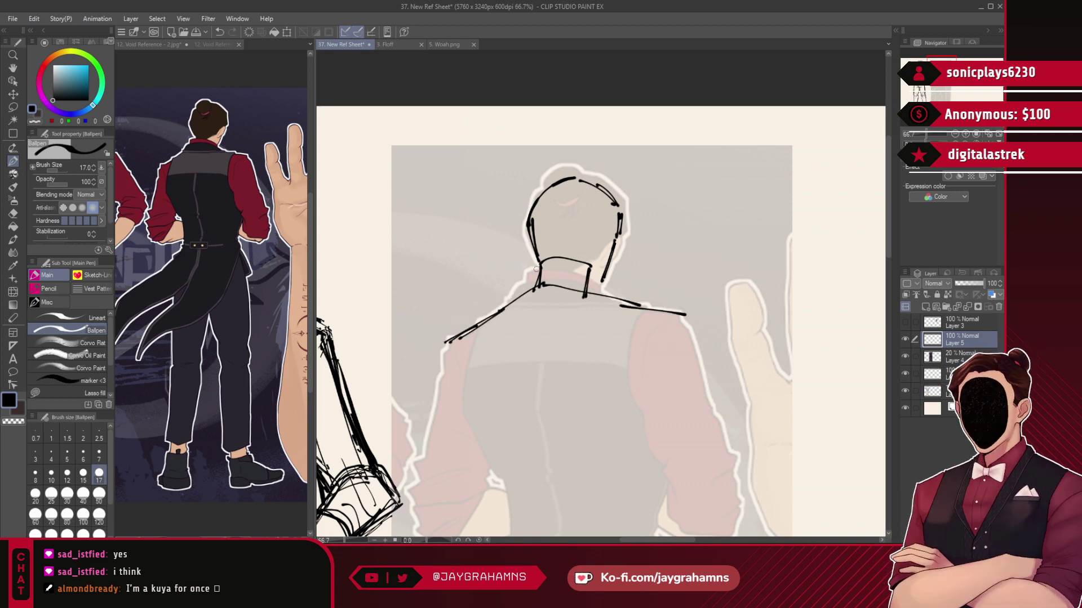
scroll(496, 142, "down", 4)
scroll(531, 231, "up", 1)
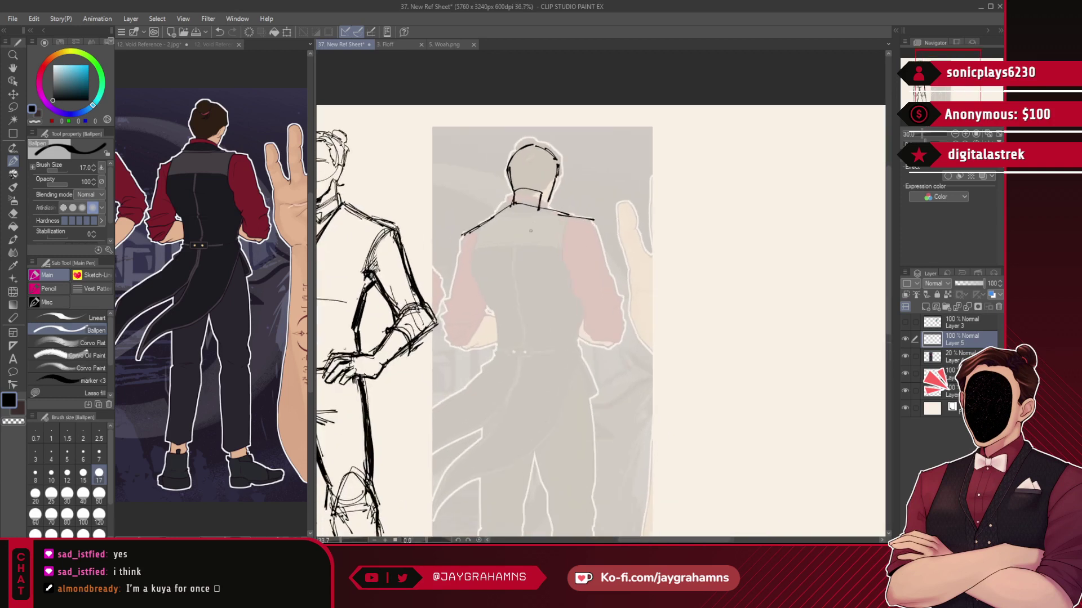
scroll(494, 232, "up", 1)
mouse_move(474, 231)
left_mouse_down()
mouse_move(469, 275)
mouse_move(473, 249)
left_mouse_up()
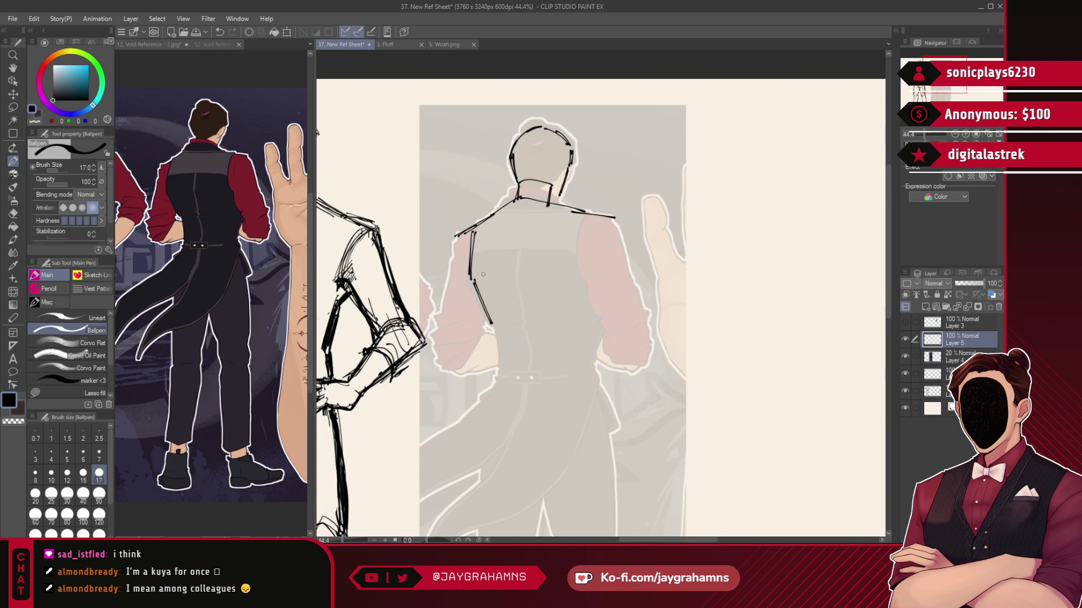
key("ctrl+z")
- Trace the right shoulder as an oval and outline both arms down to the elbows over the reference
mouse_move(594, 218)
left_mouse_down()
mouse_move(586, 275)
mouse_move(616, 248)
mouse_move(621, 257)
left_mouse_up()
key("ctrl+z")
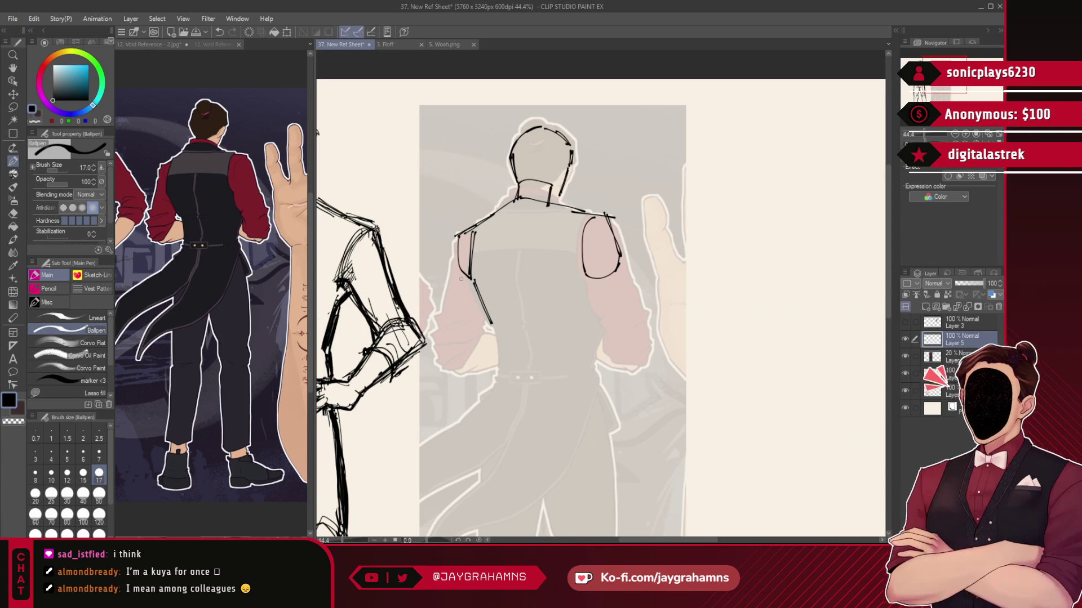
mouse_move(457, 244)
left_mouse_down()
mouse_move(440, 348)
mouse_move(469, 344)
left_mouse_up()
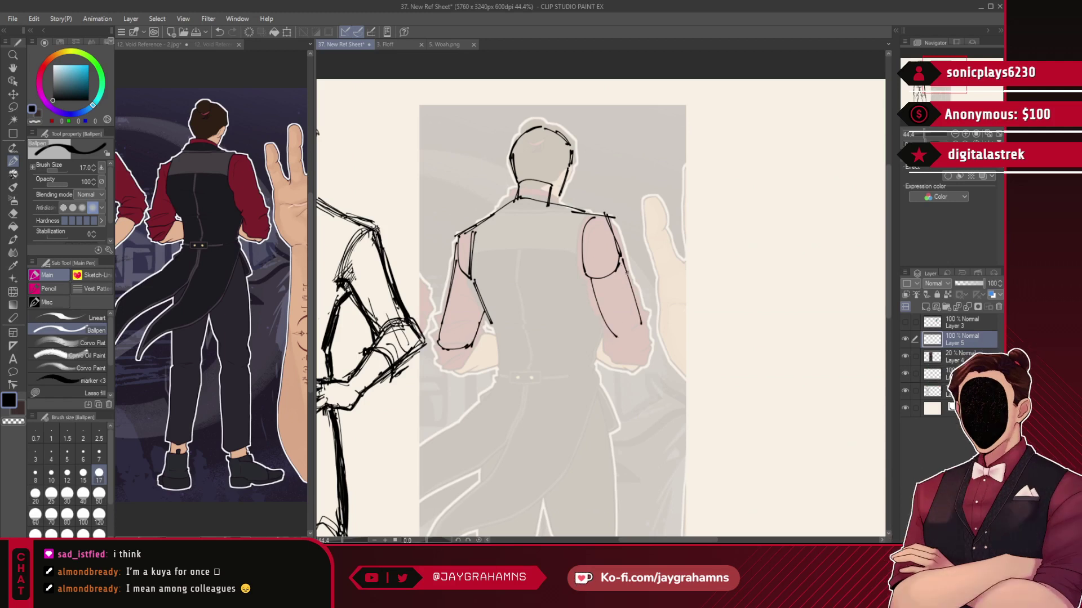
- Trace the waist with a curved line across the torso, short side lines and a belt curve above the hips
left_click_drag(492, 328, 578, 329)
left_click_drag(490, 329, 596, 328)
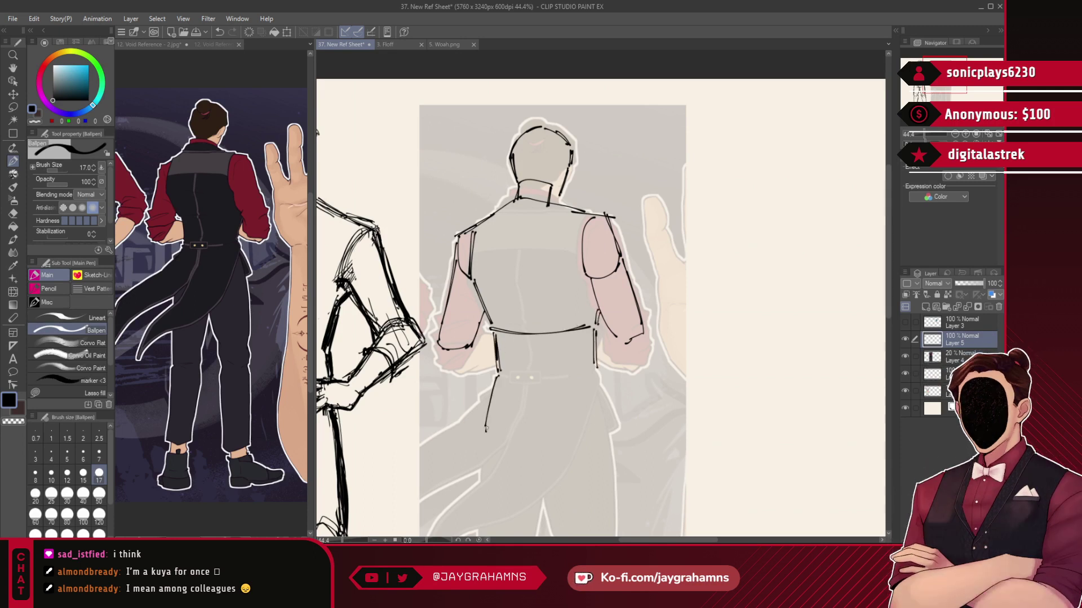
mouse_move(502, 384)
left_mouse_down()
mouse_move(555, 389)
mouse_move(587, 377)
mouse_move(497, 387)
left_mouse_up()
key("ctrl+z")
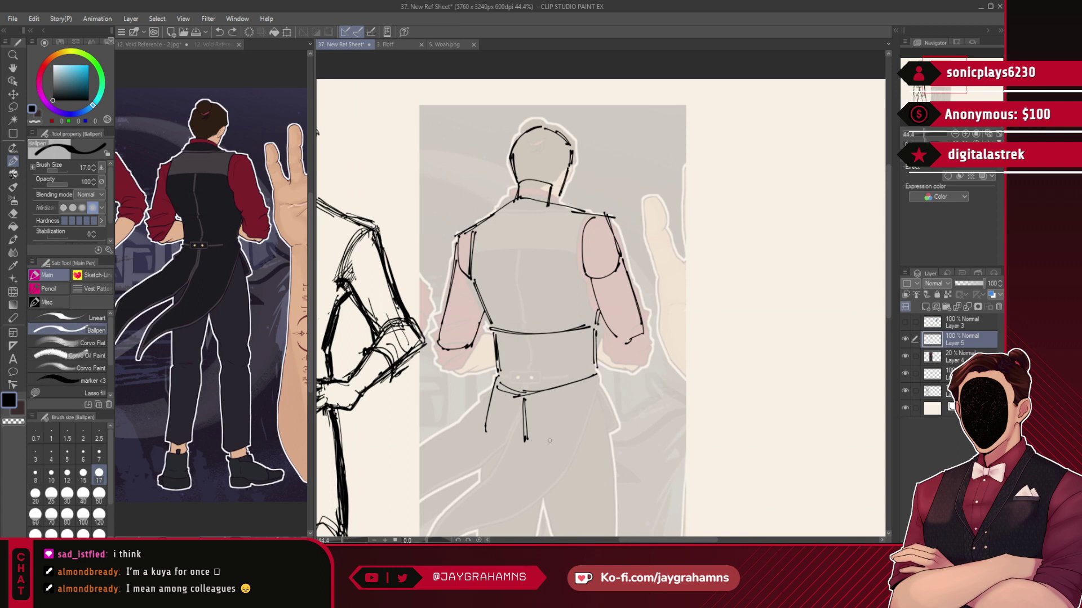
- Close off the hip block's lower edge and add guide lines inside it
mouse_move(554, 440)
left_mouse_down()
mouse_move(599, 426)
mouse_move(583, 428)
left_mouse_up()
left_click_drag(491, 432, 528, 445)
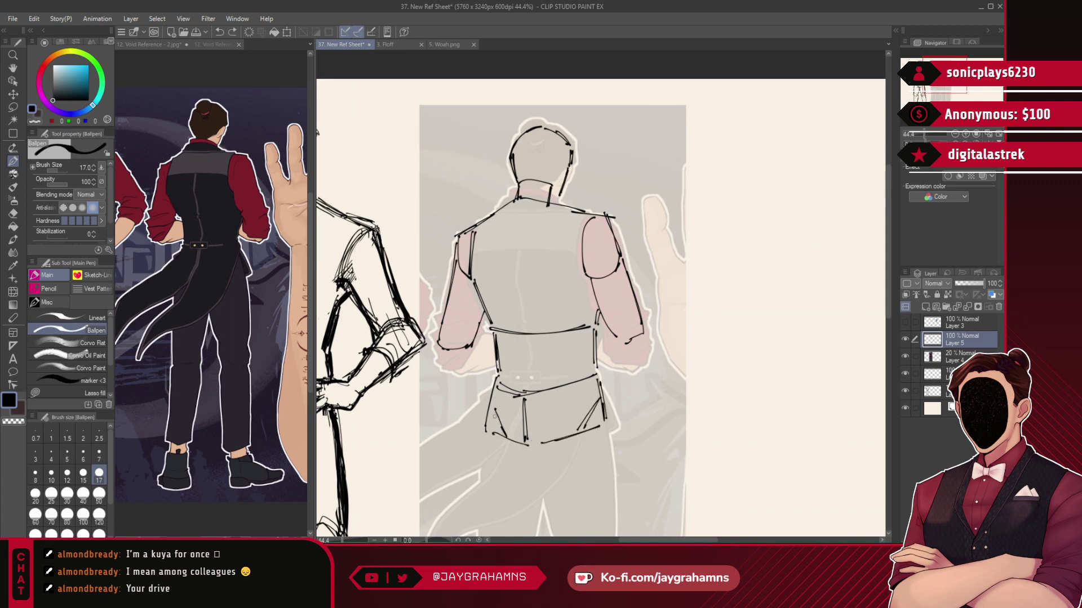
key("ctrl+z")
left_click_drag(493, 404, 497, 437)
- Trace the crotch and the right thigh's inner and outer edges down to the knee
scroll(498, 326, "down", 8)
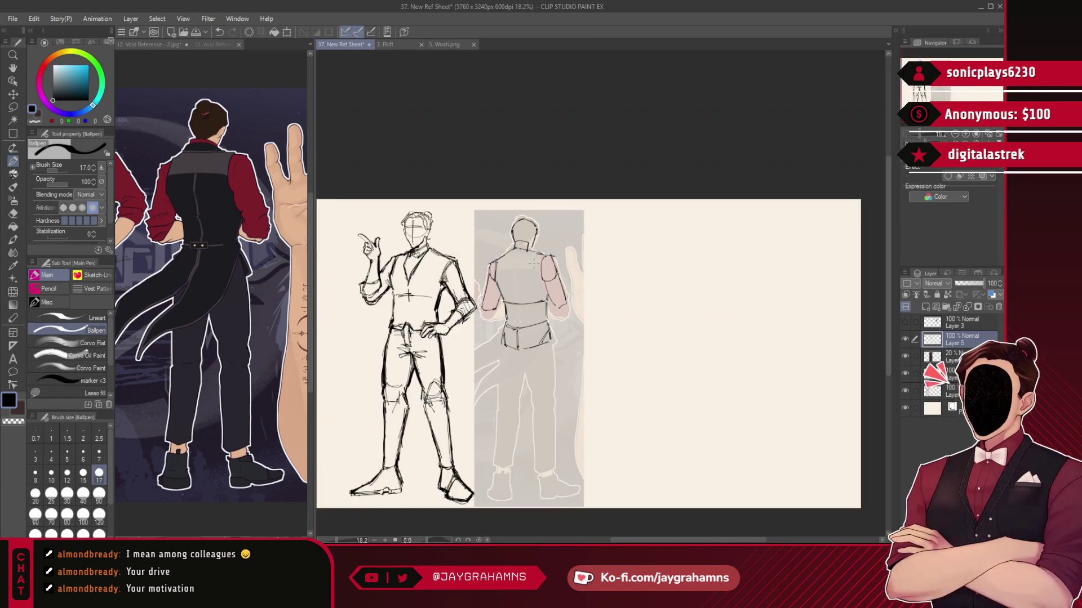
scroll(534, 379, "up", 5)
scroll(541, 394, "down", 3)
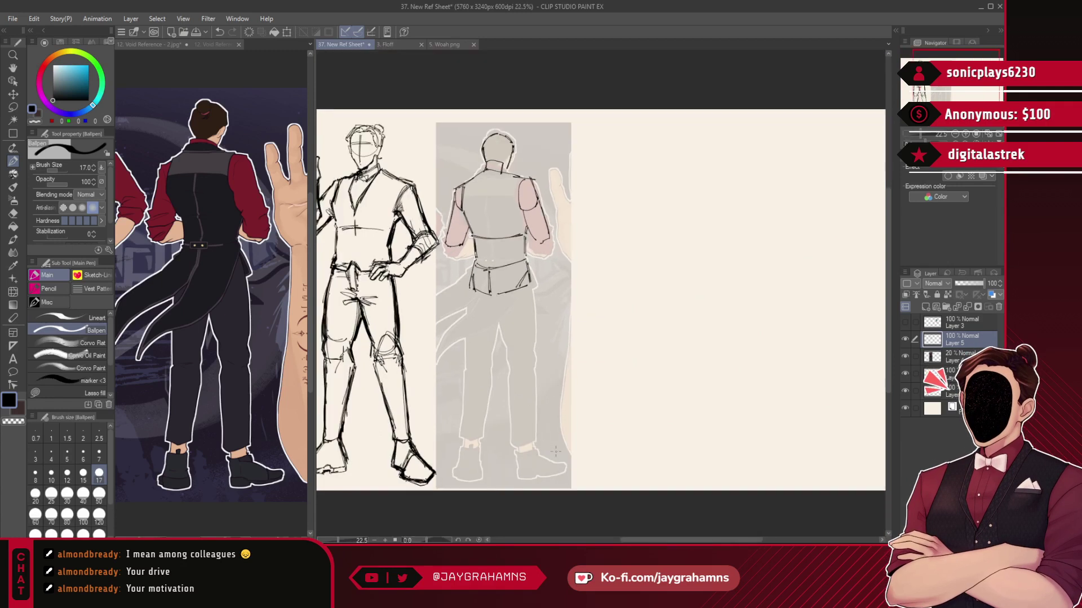
scroll(564, 427, "up", 2)
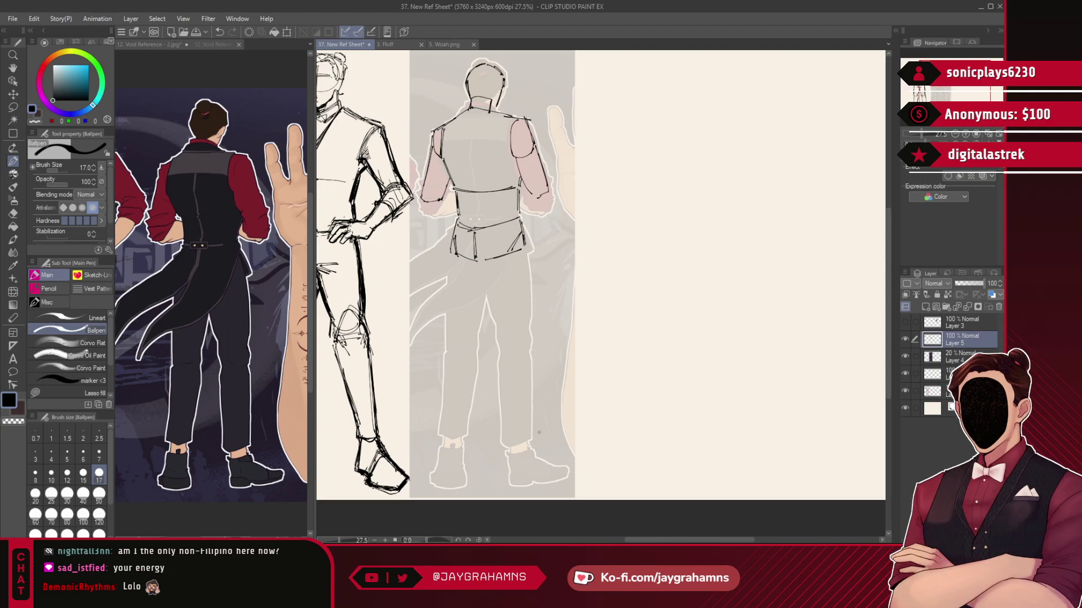
scroll(539, 438, "up", 1)
scroll(539, 438, "up", 1)
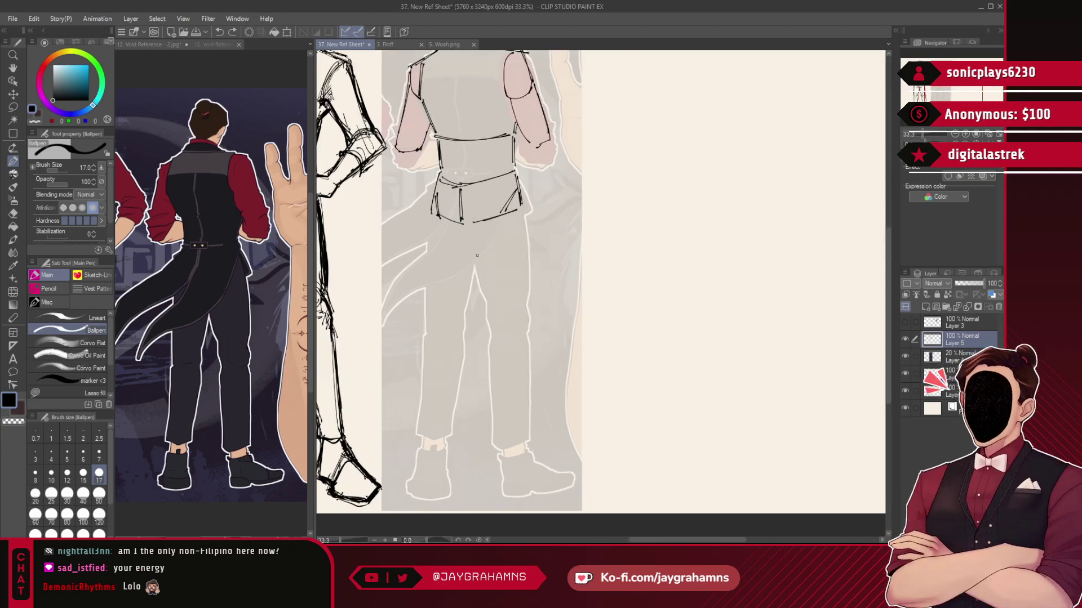
mouse_move(474, 257)
left_mouse_down()
mouse_move(461, 255)
mouse_move(475, 258)
mouse_move(487, 301)
left_mouse_up()
key("ctrl+z")
key("ctrl+z")
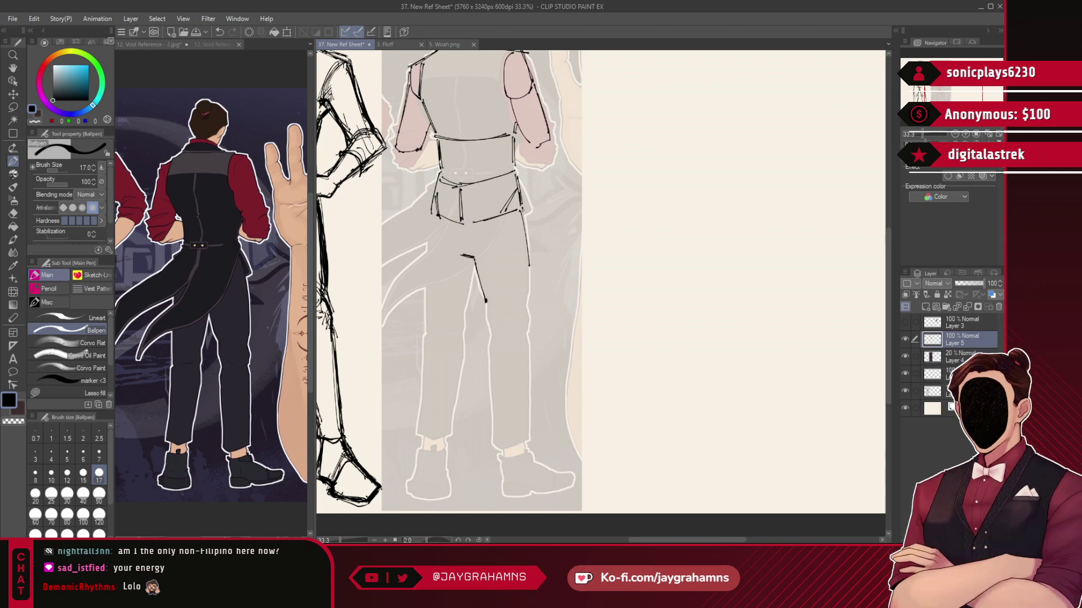
mouse_move(531, 269)
left_mouse_down()
mouse_move(520, 328)
mouse_move(523, 317)
left_mouse_up()
key("ctrl+z")
- Trace the left thigh's outer and inner edges and add knee bands under both thighs
left_click_drag(431, 220, 425, 315)
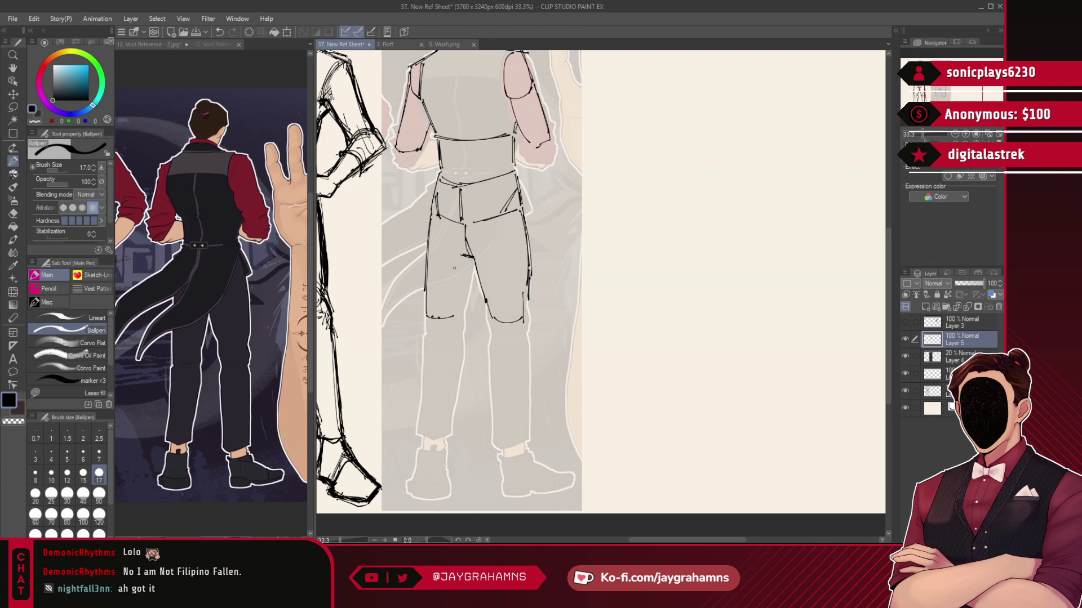
left_click_drag(476, 268, 458, 317)
key("ctrl+z")
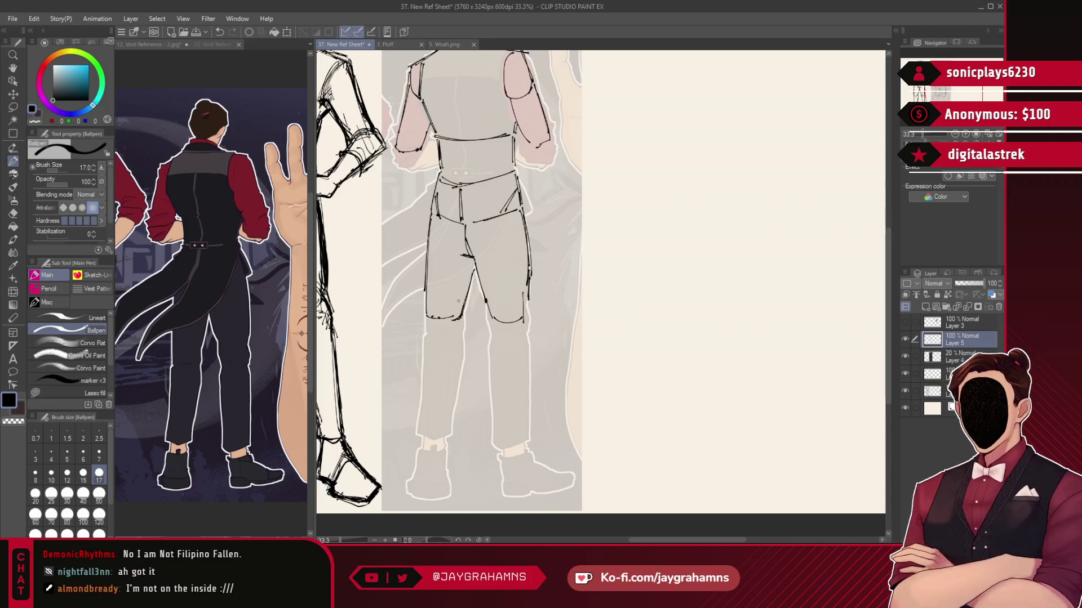
left_click_drag(432, 318, 523, 318)
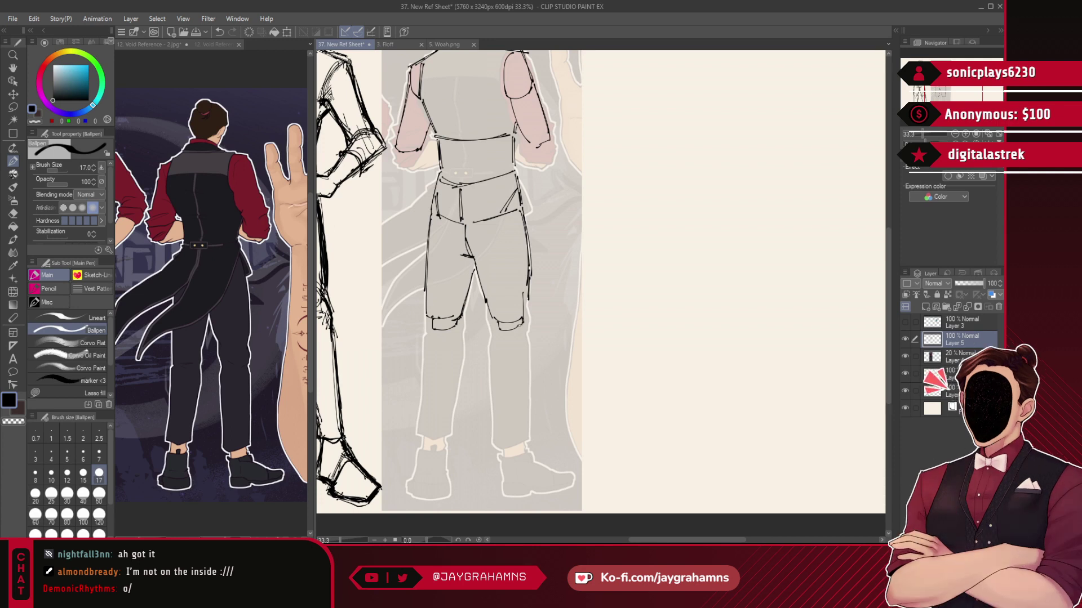
- Trace both lower legs from the knees to the trouser hems over the reference
mouse_move(433, 323)
left_mouse_down()
mouse_move(423, 338)
mouse_move(424, 433)
mouse_move(440, 440)
mouse_move(462, 342)
left_mouse_up()
left_click_drag(462, 349, 446, 441)
mouse_move(495, 328)
left_mouse_down()
mouse_move(495, 435)
mouse_move(515, 443)
left_mouse_up()
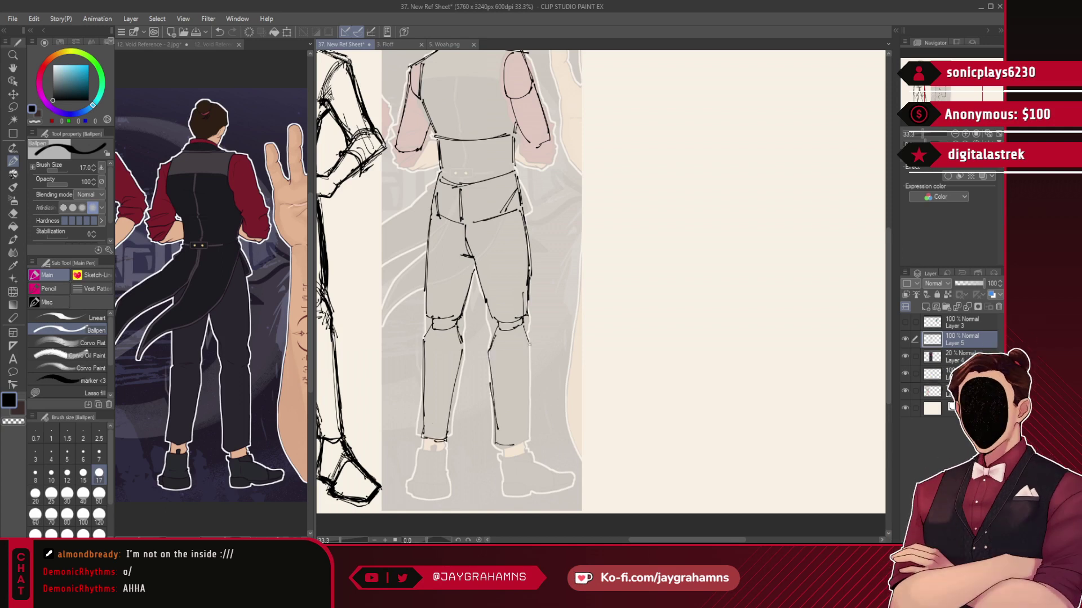
left_click_drag(529, 338, 525, 437)
- Rework the right knee, clearing the stray strokes beside it and retouching the thigh's outer edge
mouse_move(495, 322)
left_mouse_down()
mouse_move(500, 336)
mouse_move(525, 328)
left_mouse_up()
left_click_drag(524, 313, 514, 333)
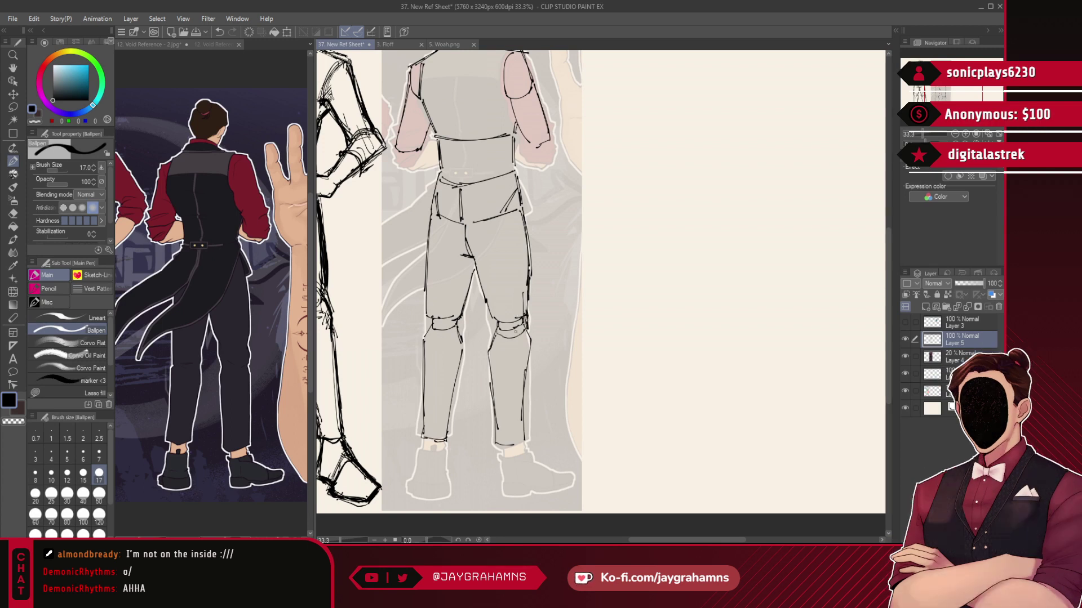
left_click(67, 393)
left_click(35, 122)
mouse_move(533, 293)
left_mouse_down()
mouse_move(493, 316)
mouse_move(513, 316)
left_mouse_up()
key("p")
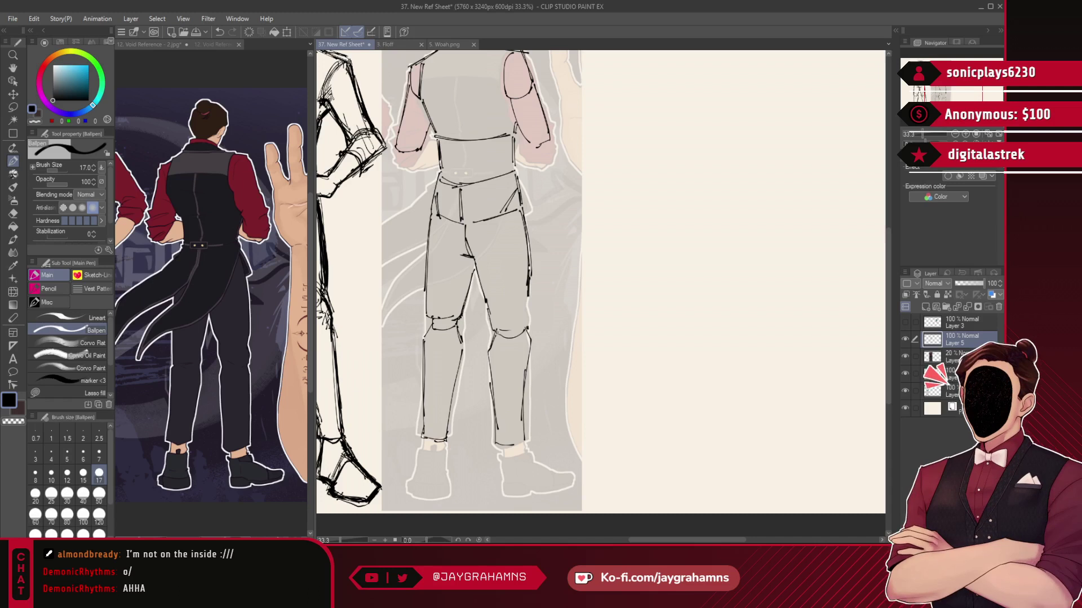
left_click_drag(529, 323, 527, 294)
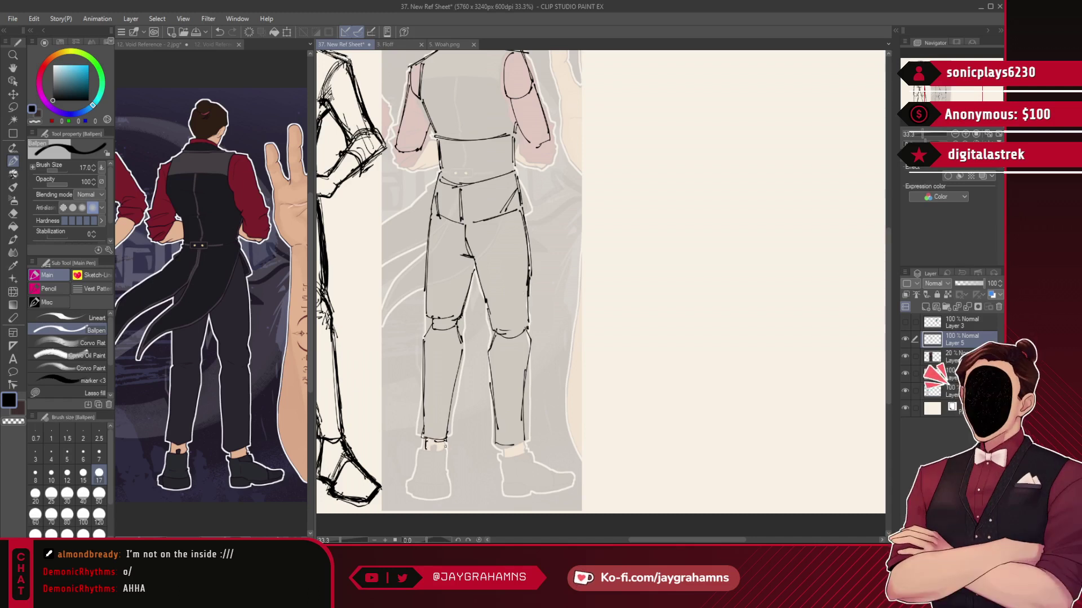
- Trace both ankles and shoes over the reference and add the right forearm strokes below the elbow
mouse_move(431, 450)
left_mouse_down()
mouse_move(445, 449)
mouse_move(406, 486)
mouse_move(427, 500)
mouse_move(451, 495)
mouse_move(447, 467)
left_mouse_up()
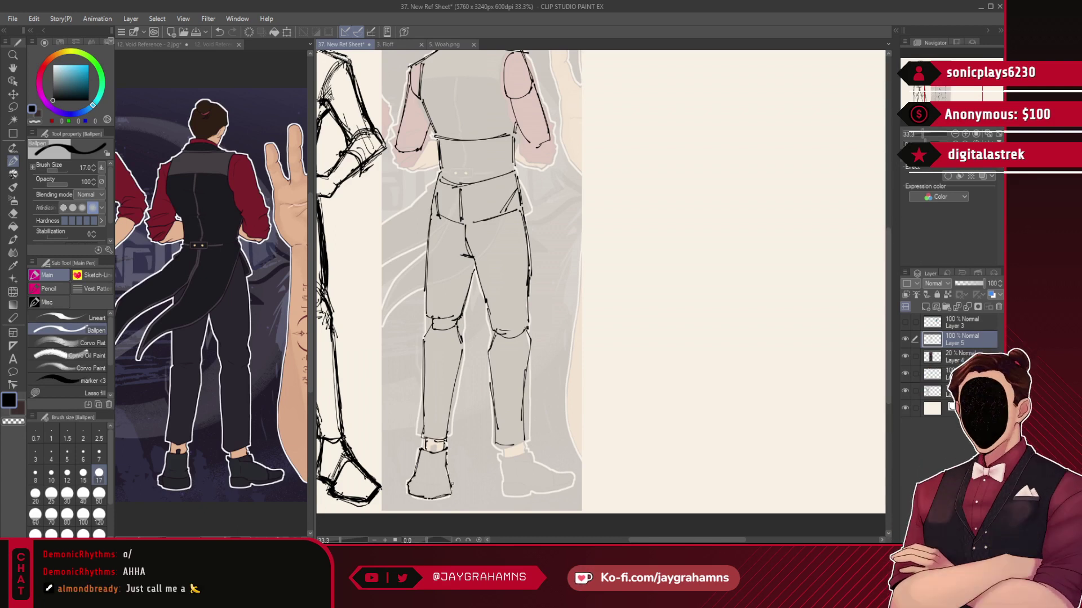
mouse_move(502, 446)
left_mouse_down()
mouse_move(503, 457)
mouse_move(525, 443)
mouse_move(501, 460)
mouse_move(502, 489)
mouse_move(537, 461)
left_mouse_up()
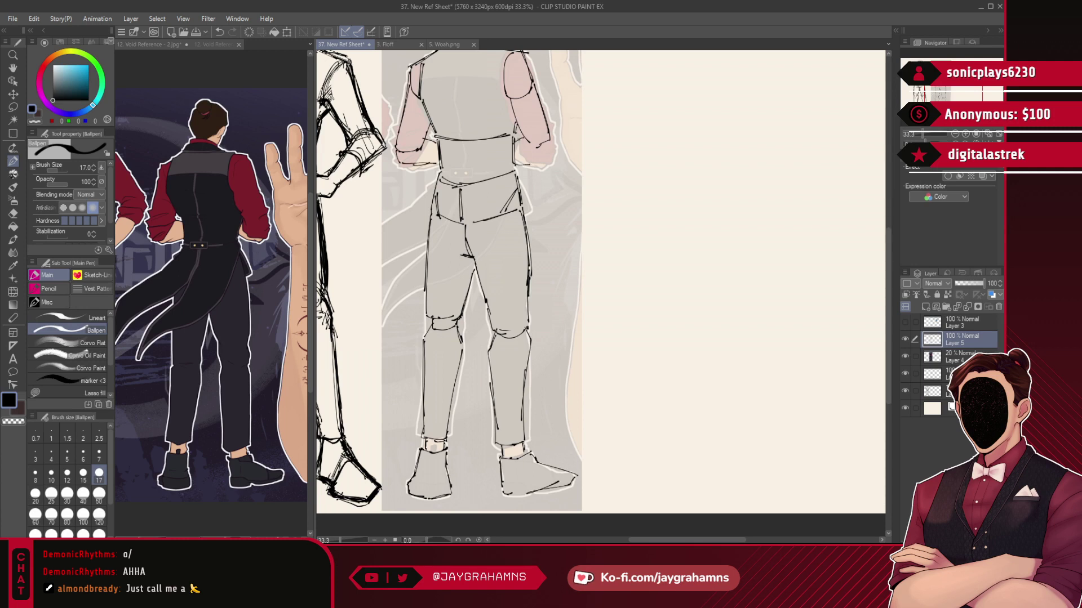
left_click_drag(543, 154, 549, 143)
- Hide the faded old reference layer and add a new layer above the traced back-view sketch
left_click(905, 357)
scroll(514, 378, "down", 3)
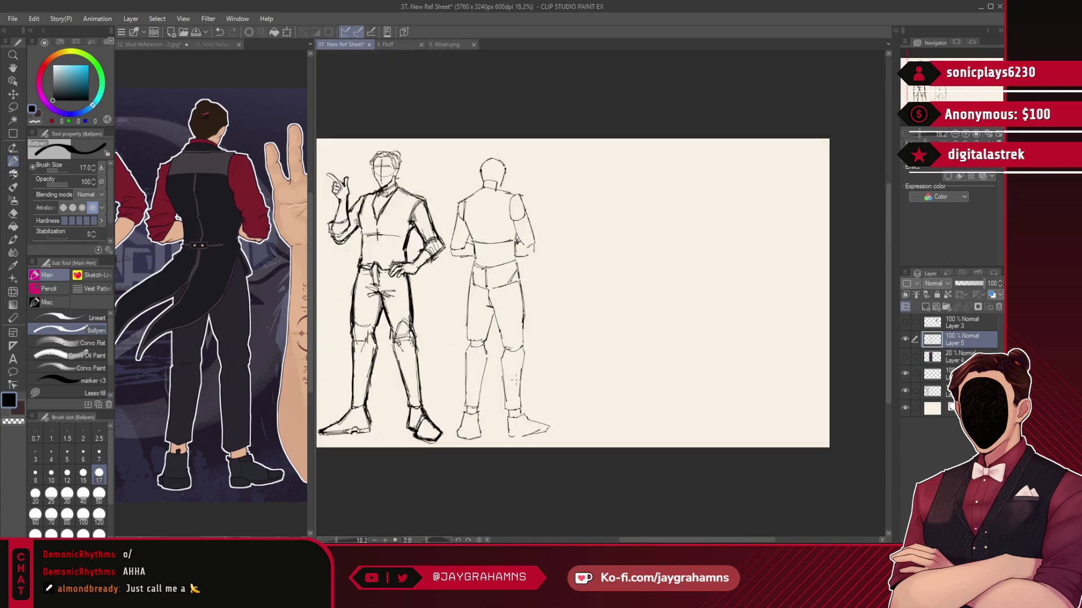
scroll(515, 375, "up", 1)
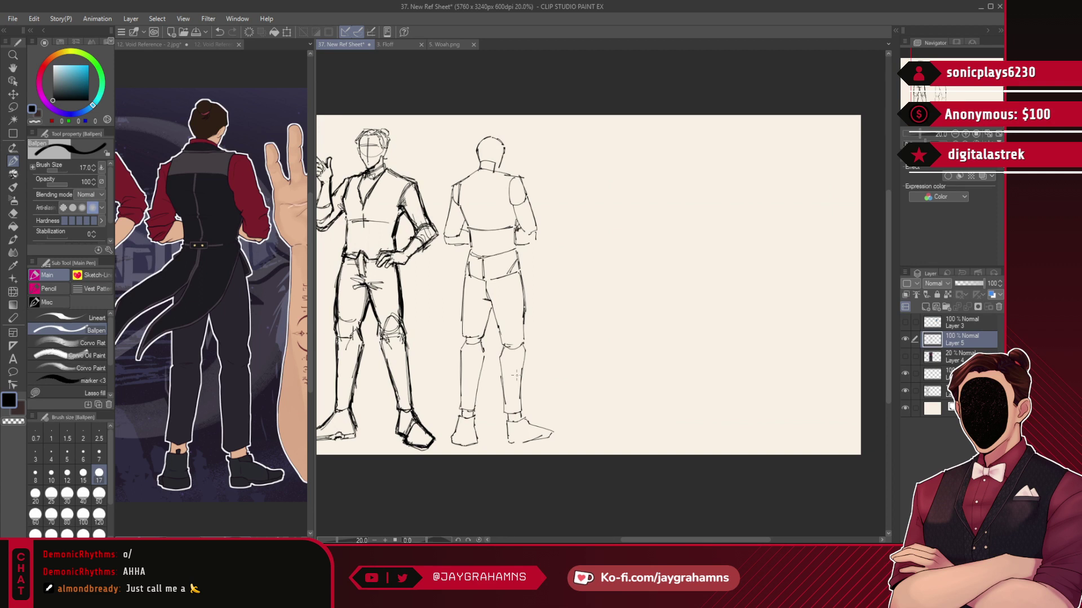
scroll(574, 156, "up", 2)
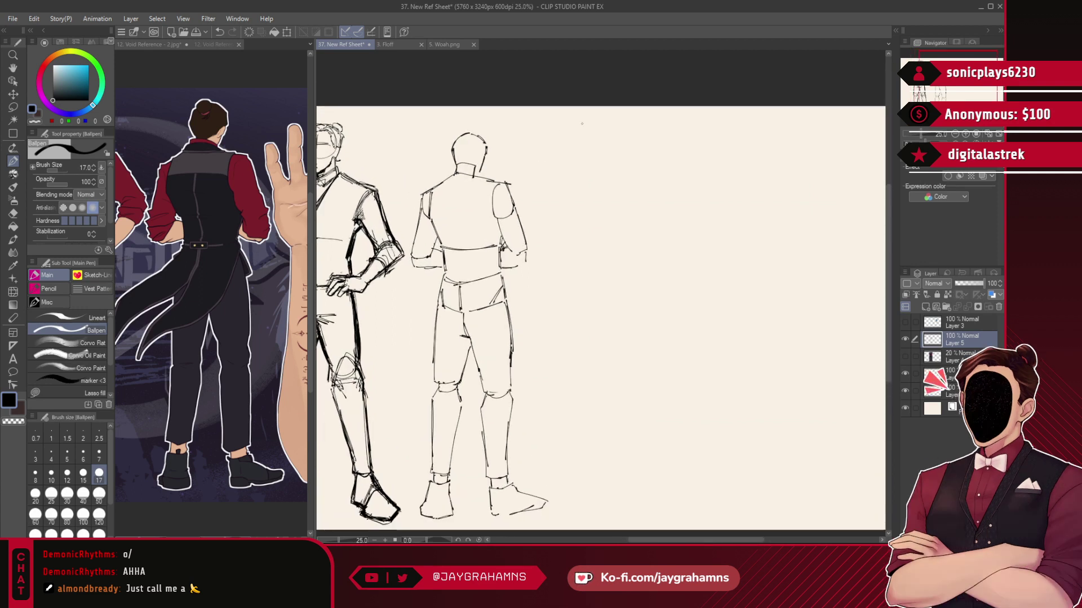
scroll(582, 124, "up", 1)
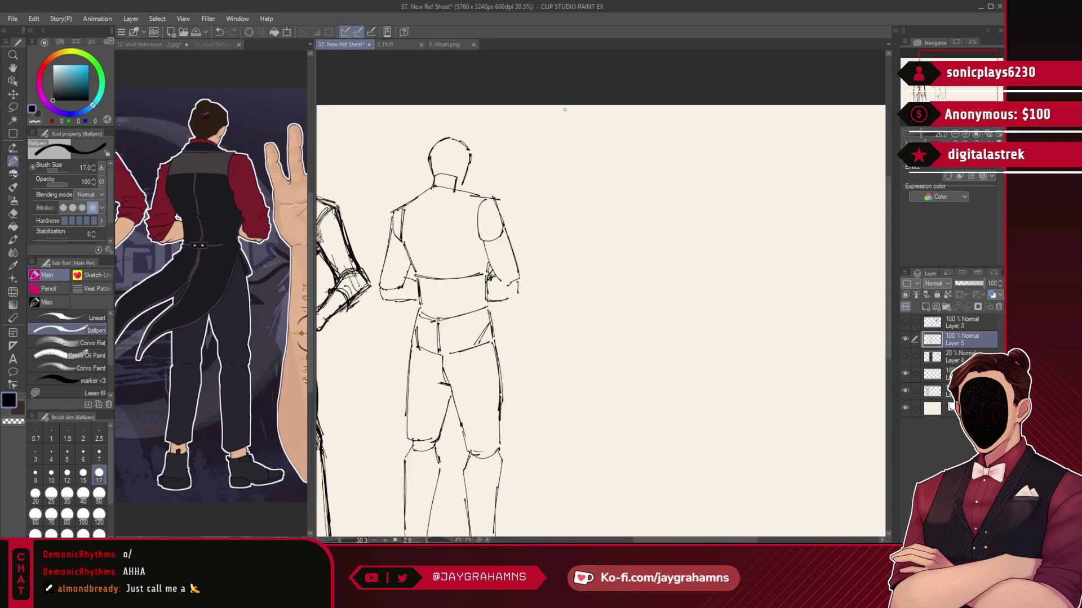
left_click(927, 307)
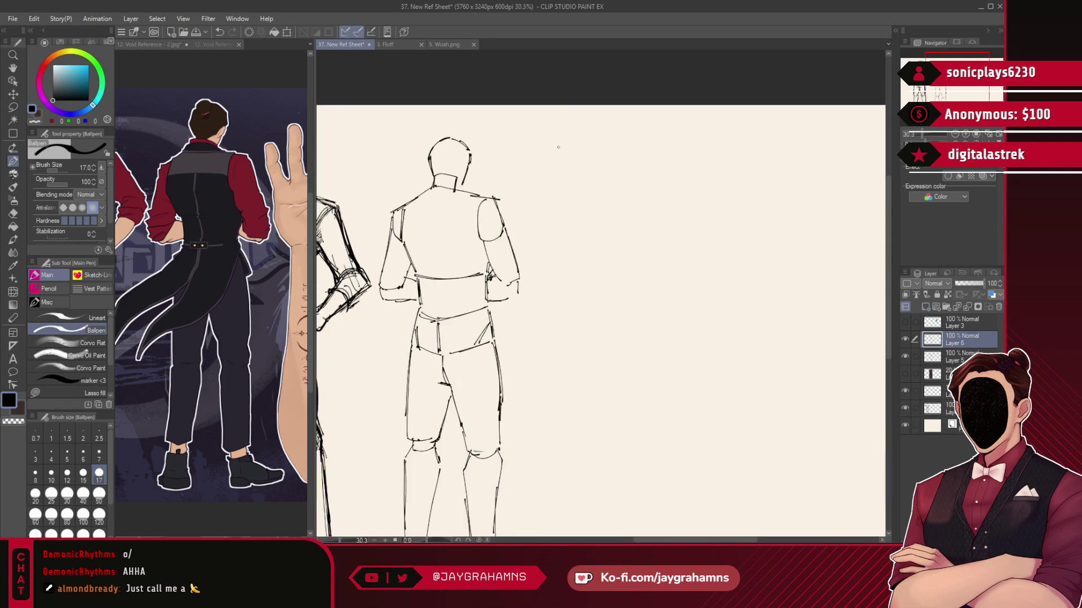
- Sketch the head outline and neck of a second back-view figure freehand beside the traced one
mouse_move(636, 141)
left_mouse_down()
mouse_move(642, 151)
mouse_move(636, 142)
mouse_move(602, 180)
left_mouse_up()
key("ctrl+z")
key("ctrl+z")
key("ctrl+z")
left_click_drag(606, 177, 625, 180)
key("ctrl+z")
mouse_move(609, 178)
left_mouse_down()
mouse_move(647, 167)
mouse_move(640, 181)
mouse_move(604, 183)
mouse_move(603, 200)
mouse_move(626, 196)
left_mouse_up()
key("ctrl+z")
key("ctrl+z")
- Sketch the new figure's shoulder line, left torso edge, lower torso line and right armhole curve
mouse_move(625, 180)
left_mouse_down()
mouse_move(624, 195)
mouse_move(667, 200)
mouse_move(574, 209)
mouse_move(590, 271)
left_mouse_up()
key("ctrl+z")
mouse_move(577, 215)
left_mouse_down()
mouse_move(586, 263)
mouse_move(652, 257)
left_mouse_up()
key("ctrl+z")
key("ctrl+z")
key("ctrl+z")
left_click_drag(589, 272, 642, 266)
left_click_drag(594, 275, 632, 271)
left_click_drag(663, 203, 658, 239)
key("ctrl+z")
left_click_drag(667, 200, 663, 237)
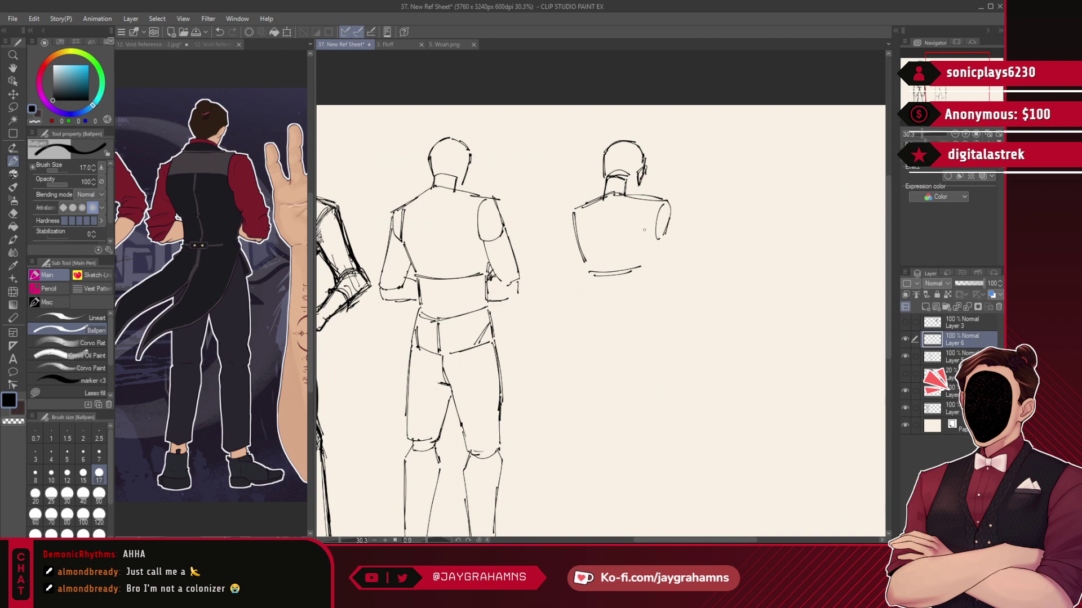
- Finish the neck and torso sides of the new figure and outline the left and lower edges of the waist
left_click_drag(636, 186, 633, 197)
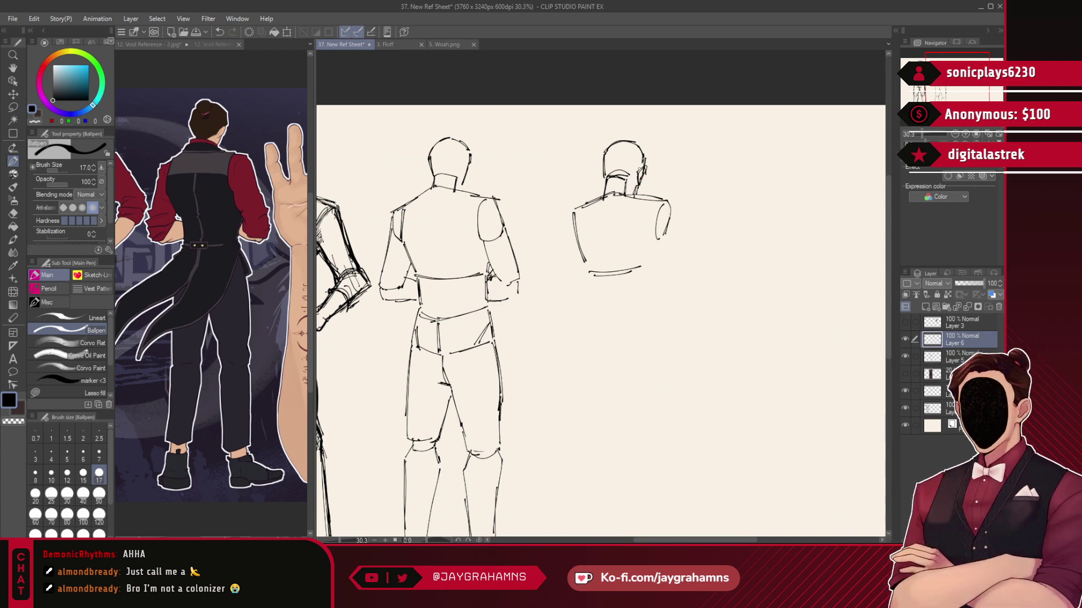
left_click_drag(626, 182, 627, 195)
key("ctrl+z")
mouse_move(569, 217)
left_mouse_down()
mouse_move(564, 247)
mouse_move(589, 310)
mouse_move(640, 305)
left_mouse_up()
key("ctrl+z")
left_click_drag(673, 213, 659, 259)
key("ctrl+z")
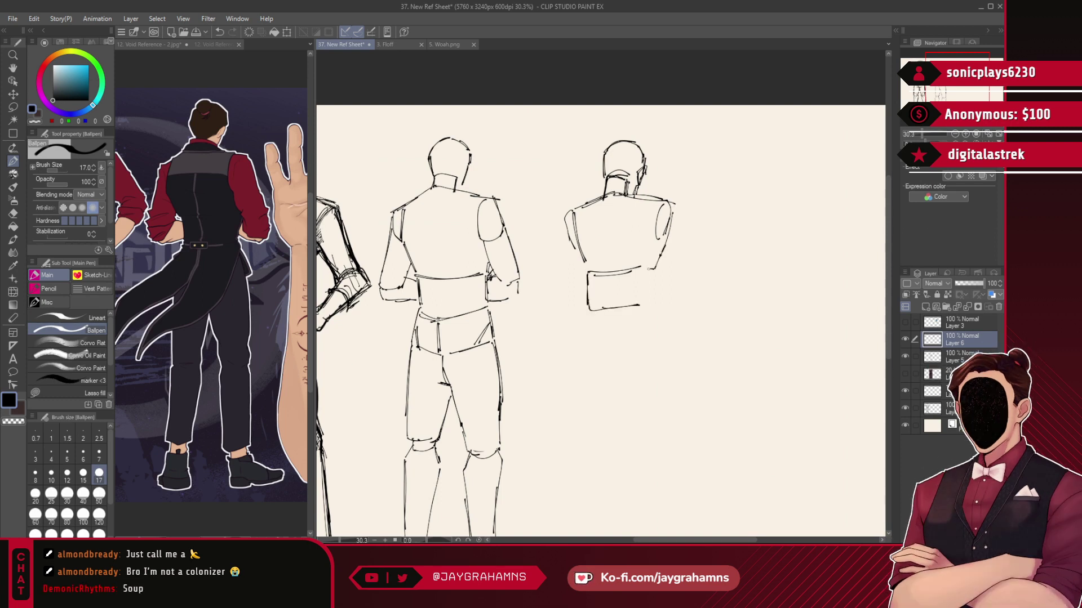
left_click_drag(634, 272, 655, 270)
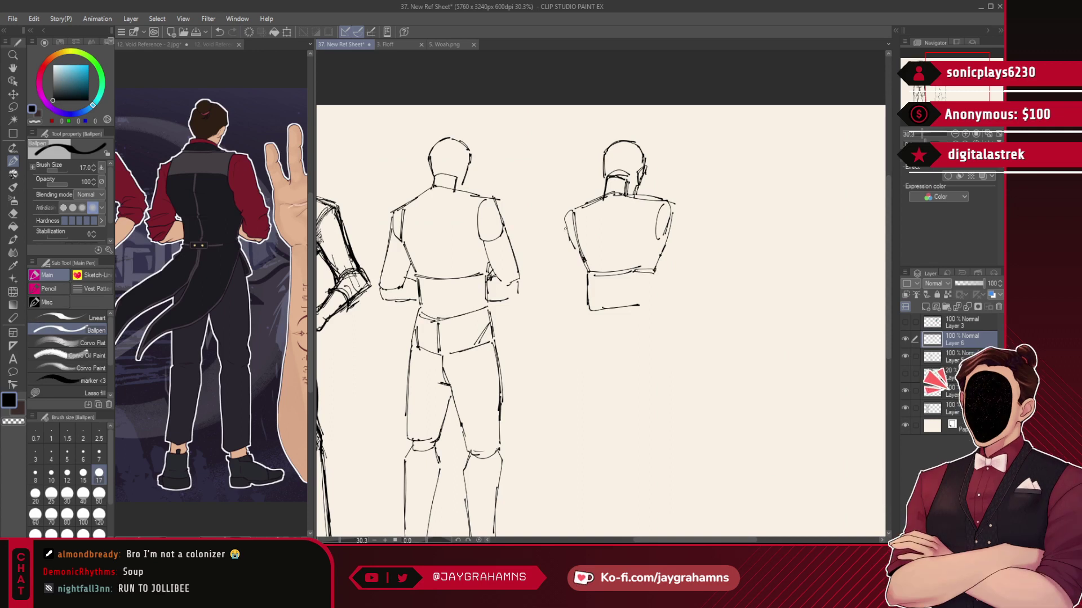
- Sketch the new figure's left arm with its bent forearm and the right upper arm down to the elbow
mouse_move(565, 243)
left_mouse_down()
mouse_move(554, 306)
mouse_move(587, 303)
left_mouse_up()
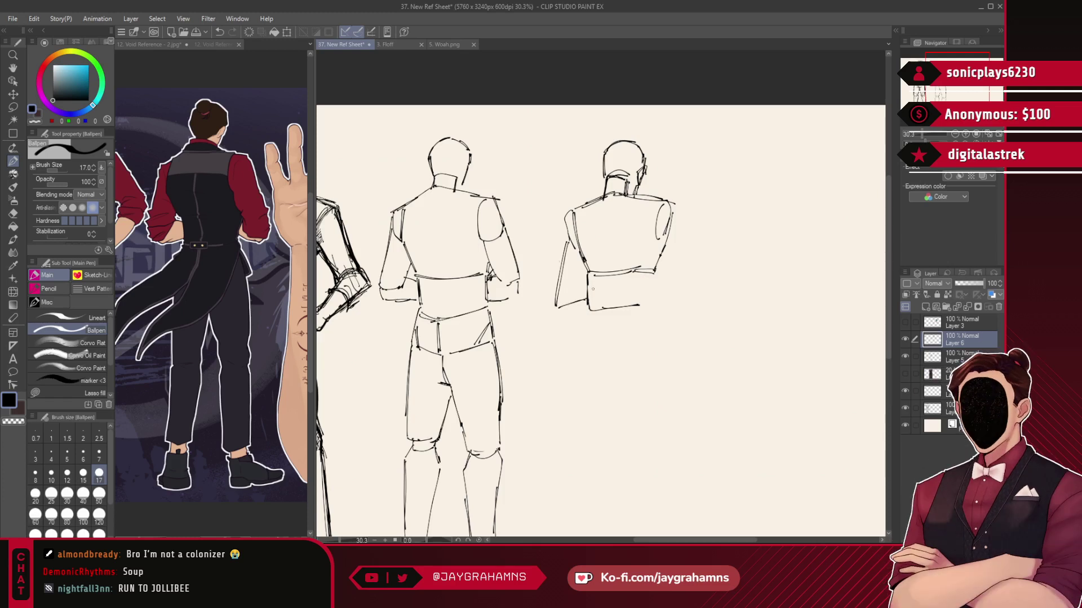
left_click_drag(660, 239, 679, 323)
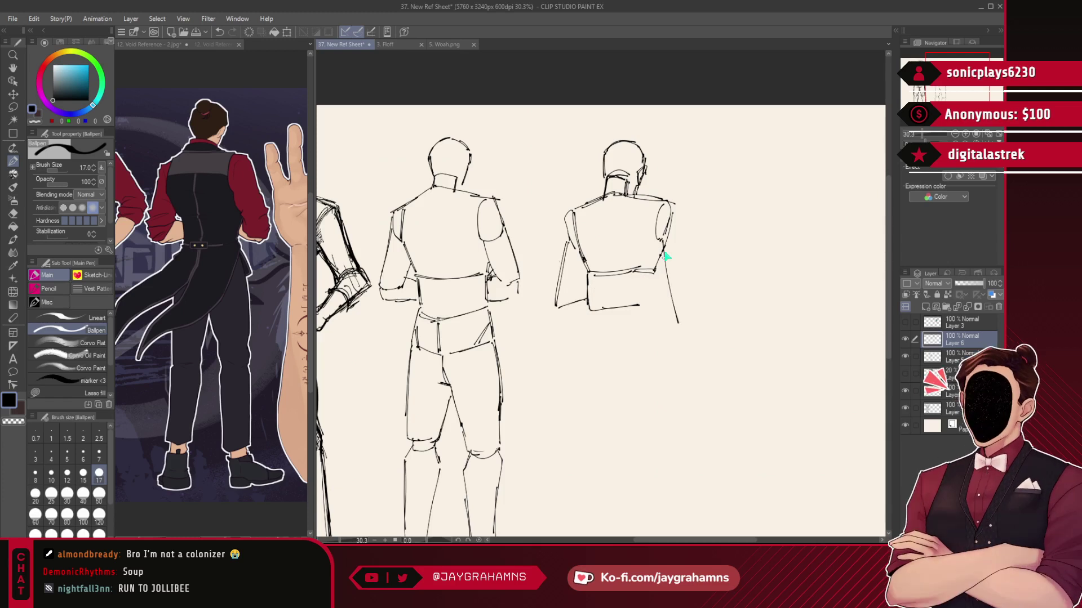
key("ctrl+z")
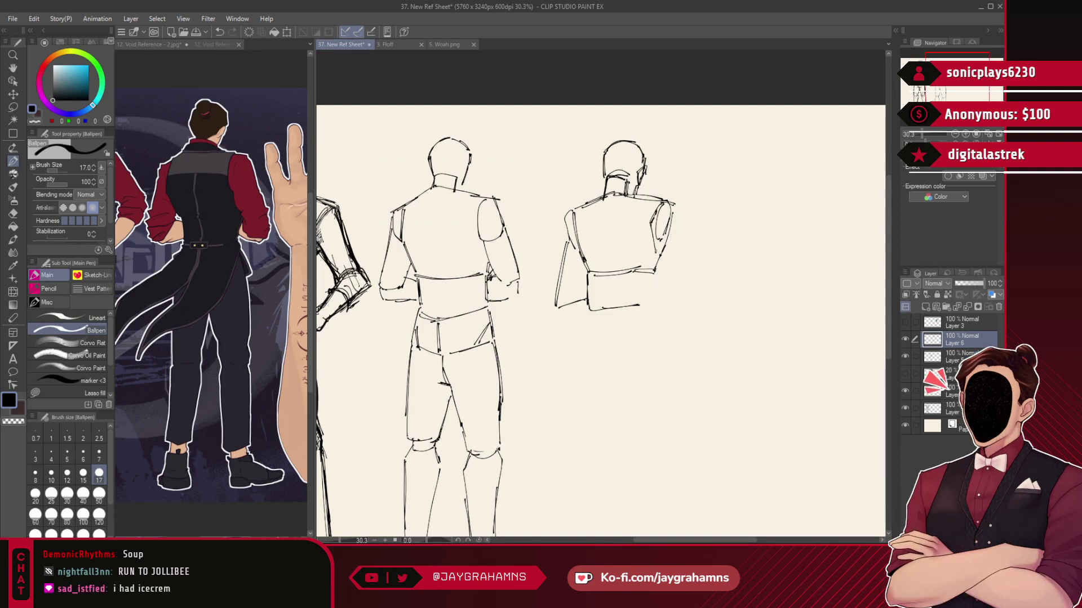
left_click_drag(661, 256, 670, 279)
mouse_move(674, 210)
left_mouse_down()
mouse_move(694, 275)
mouse_move(680, 286)
left_mouse_up()
key("ctrl+z")
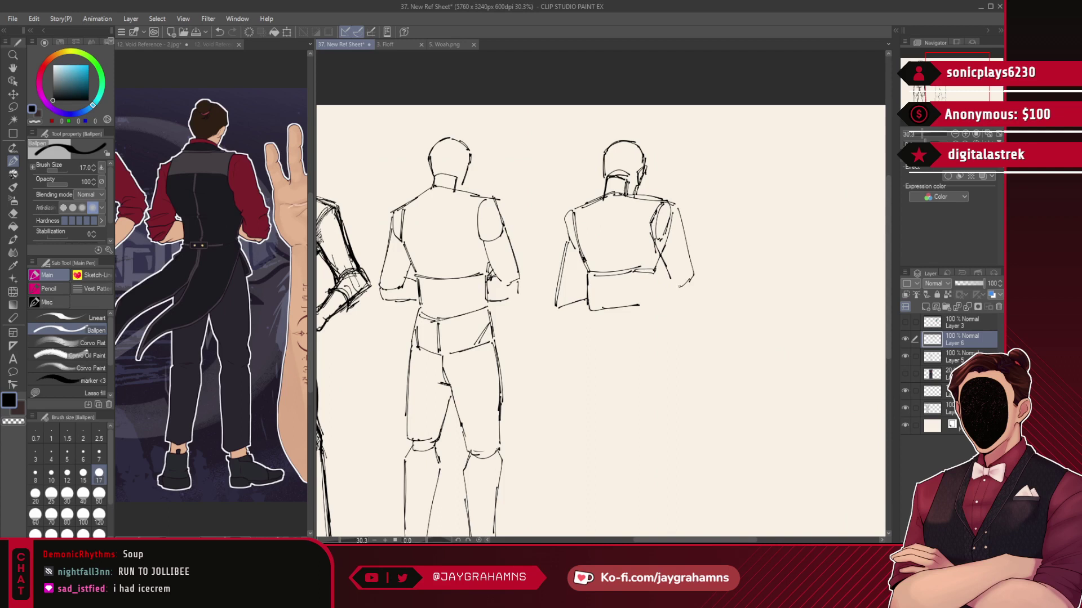
left_click_drag(561, 225, 551, 291)
key("ctrl+z")
key("ctrl+z")
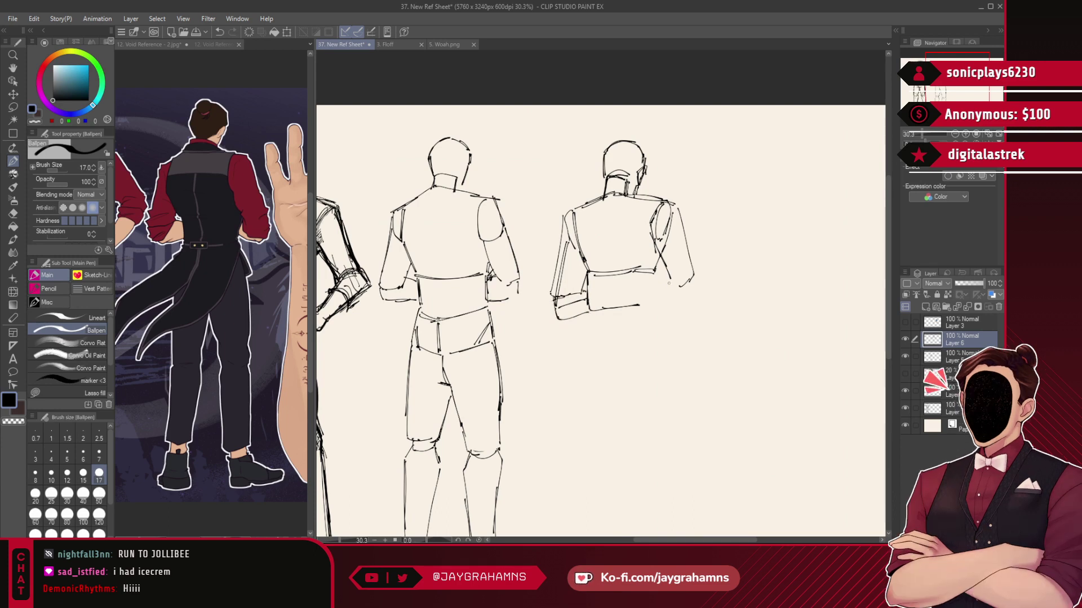
- Draw the waist's right edge, reinforce the band across its upper edge and add the left hip line
left_click_drag(657, 272, 657, 296)
left_click_drag(587, 309, 581, 335)
key("ctrl+z")
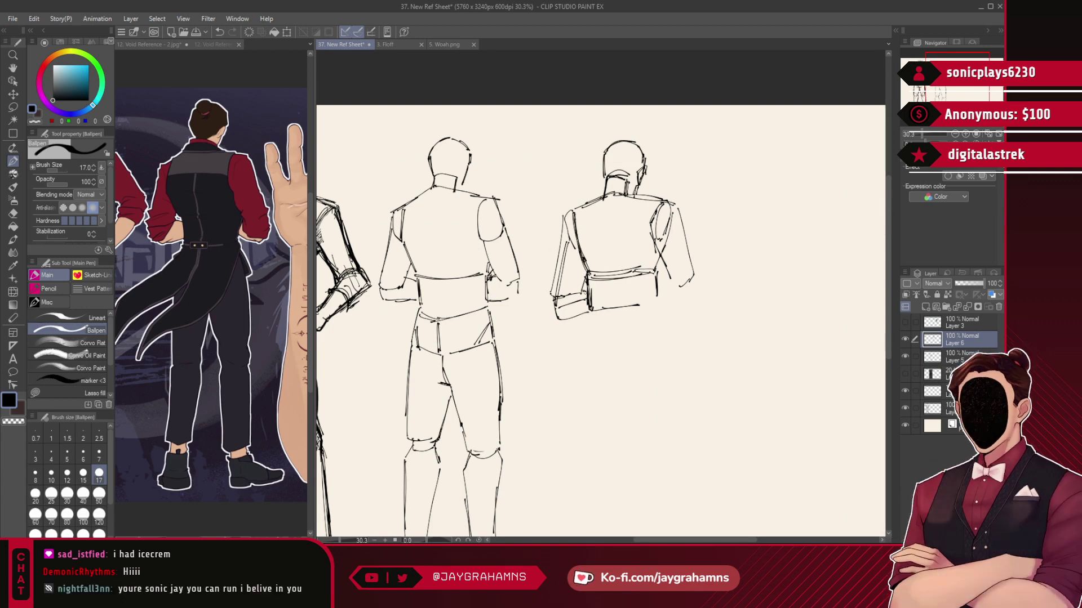
left_click_drag(590, 311, 589, 340)
key("ctrl+z")
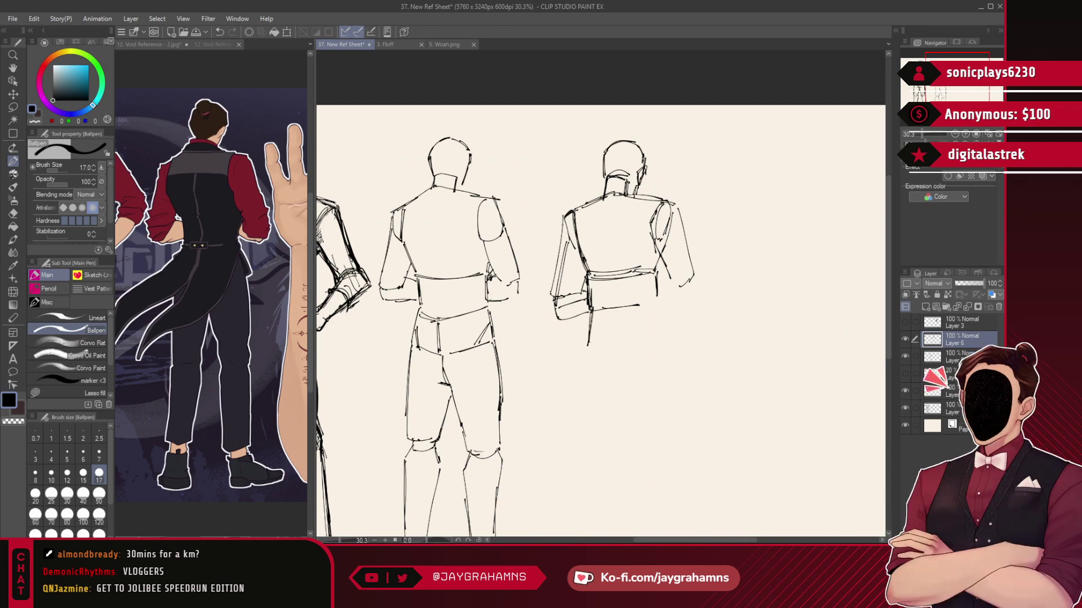
- Strengthen both arm outlines, add the right forearm, and close the hip block with a centre seam
mouse_move(561, 233)
left_mouse_down()
mouse_move(550, 288)
mouse_move(575, 320)
left_mouse_up()
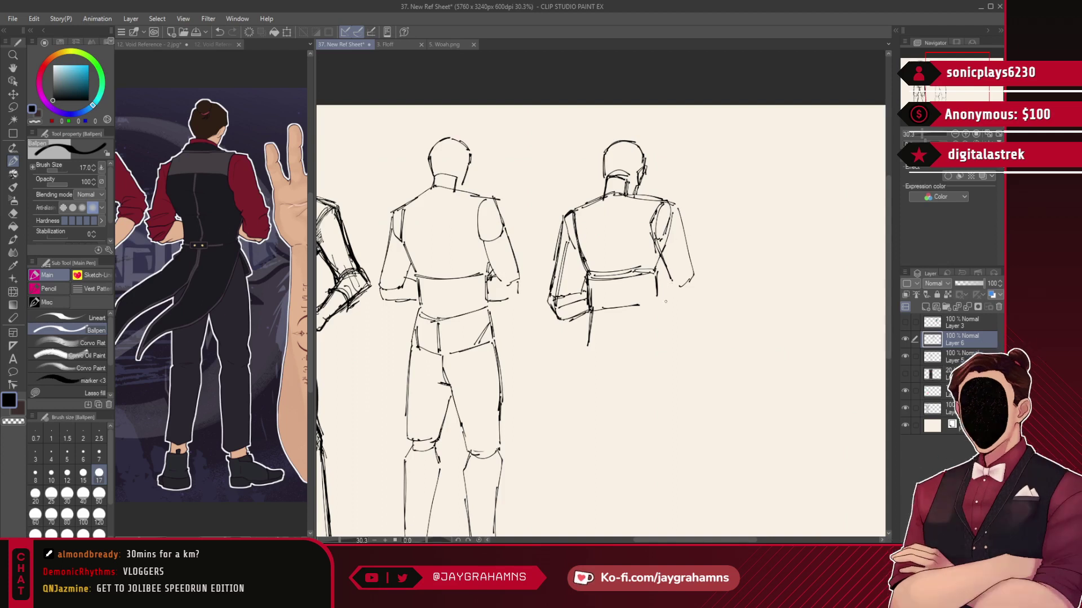
left_click_drag(656, 297, 683, 305)
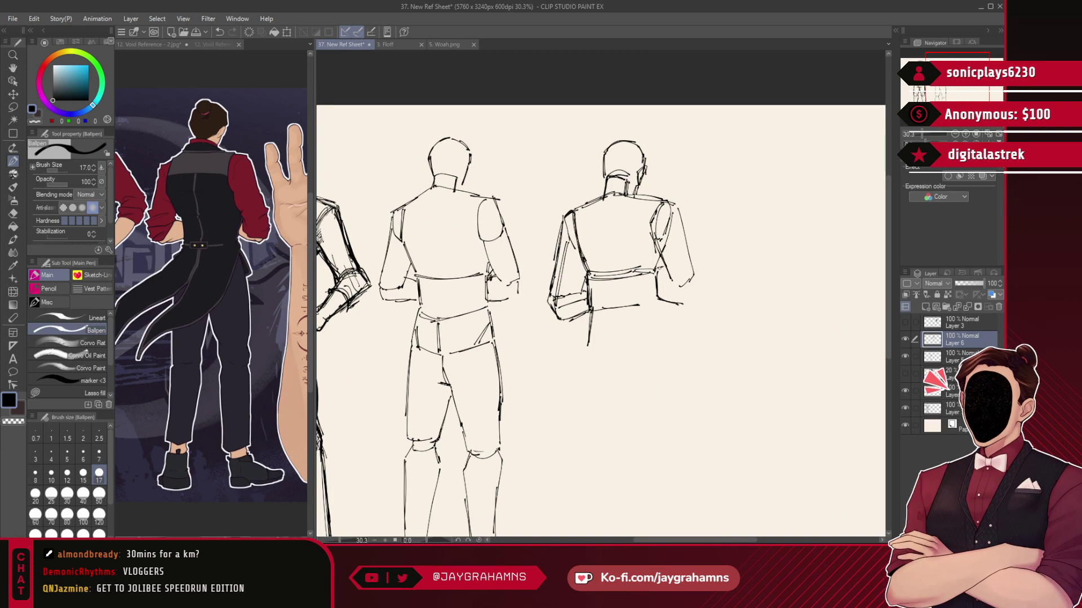
left_click_drag(677, 207, 699, 287)
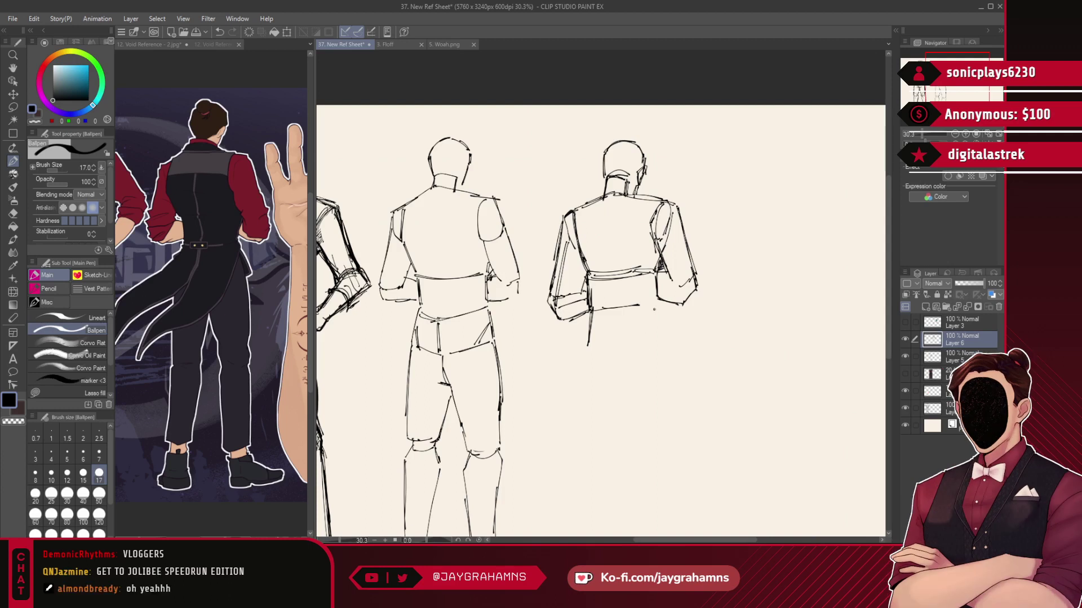
mouse_move(609, 345)
left_mouse_down()
mouse_move(667, 335)
mouse_move(620, 347)
left_mouse_up()
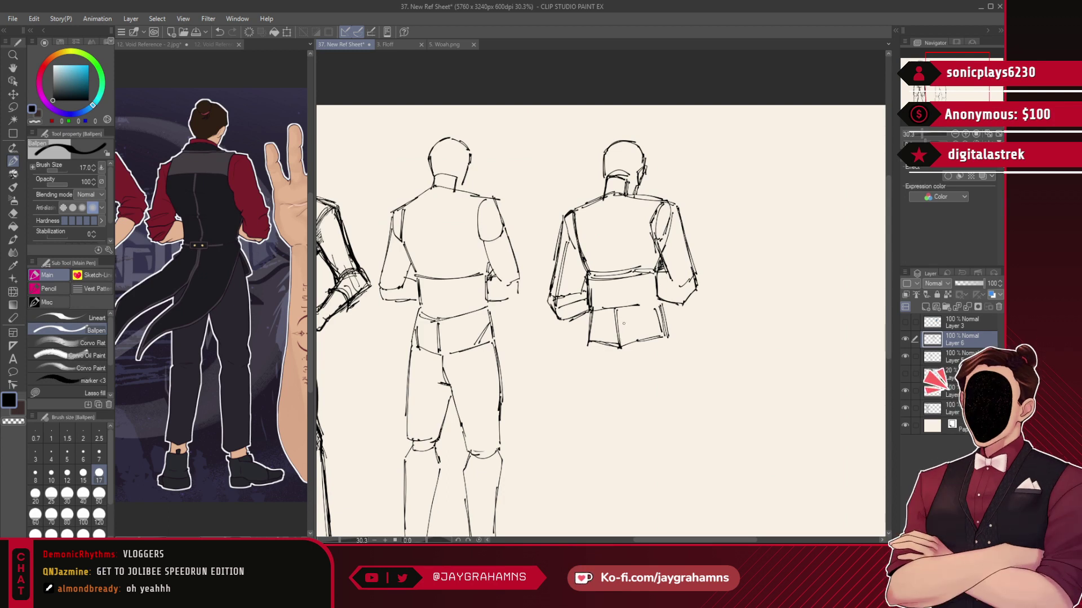
- Rotate the new figure's sketch slightly clockwise with the scale and rotate transformation
key("ctrl+t")
left_click_drag(706, 332, 703, 351)
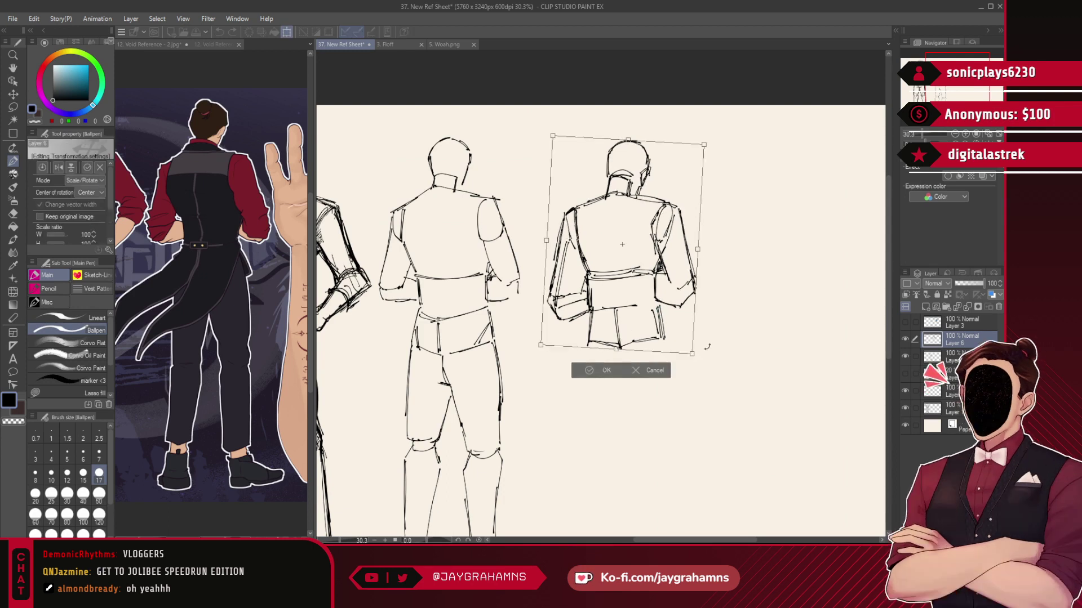
left_click(601, 371)
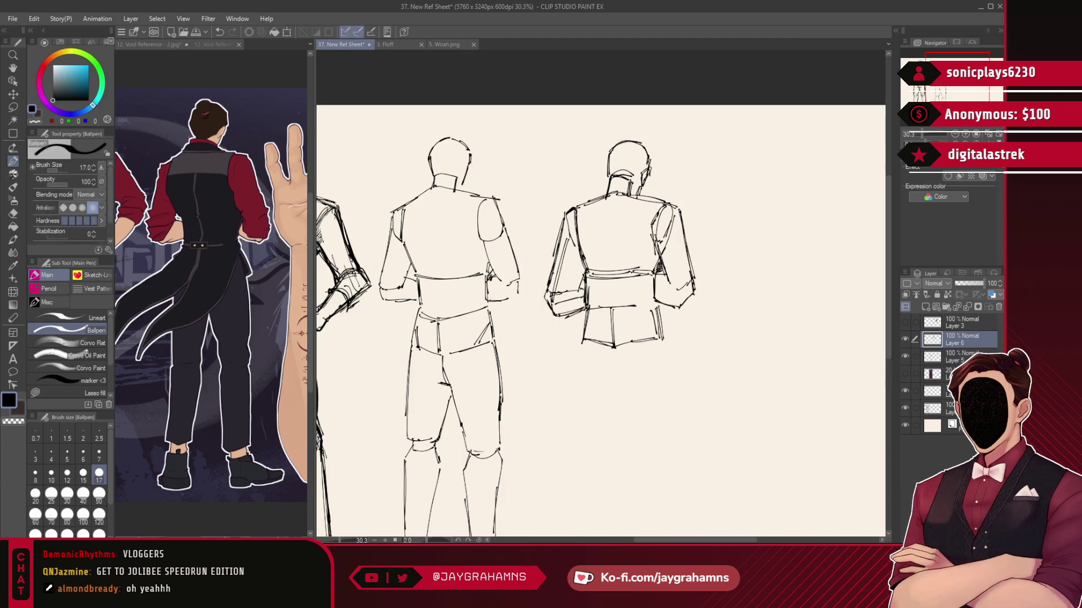
- Reshape the new figure's left forearm and left hip edge with Liquify at brush size 500
left_click_drag(680, 332, 692, 279)
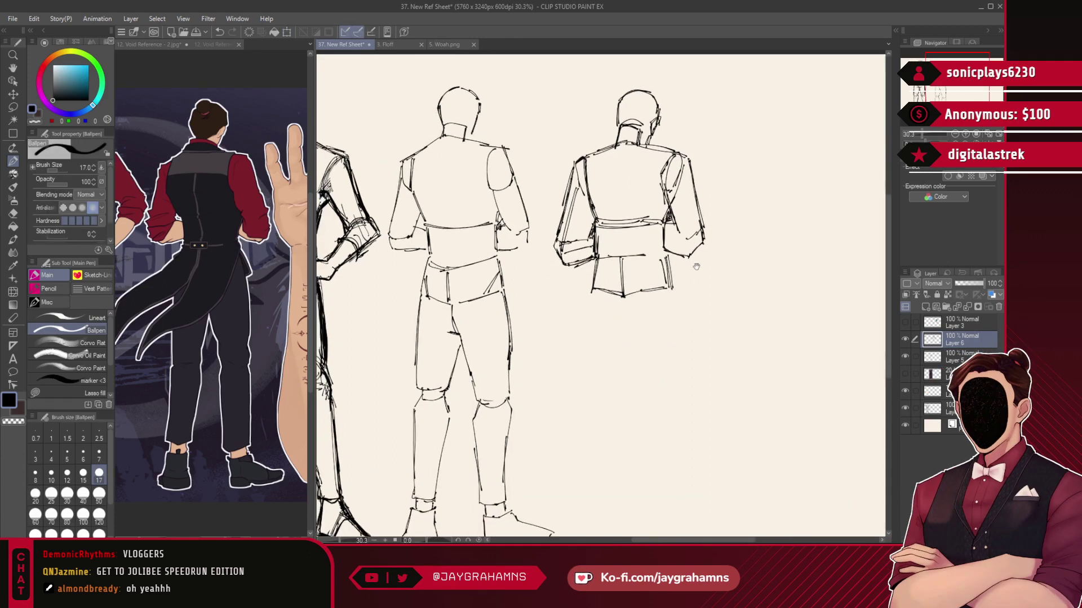
left_click(13, 291)
scroll(99, 519, "down", 2)
left_click(100, 527)
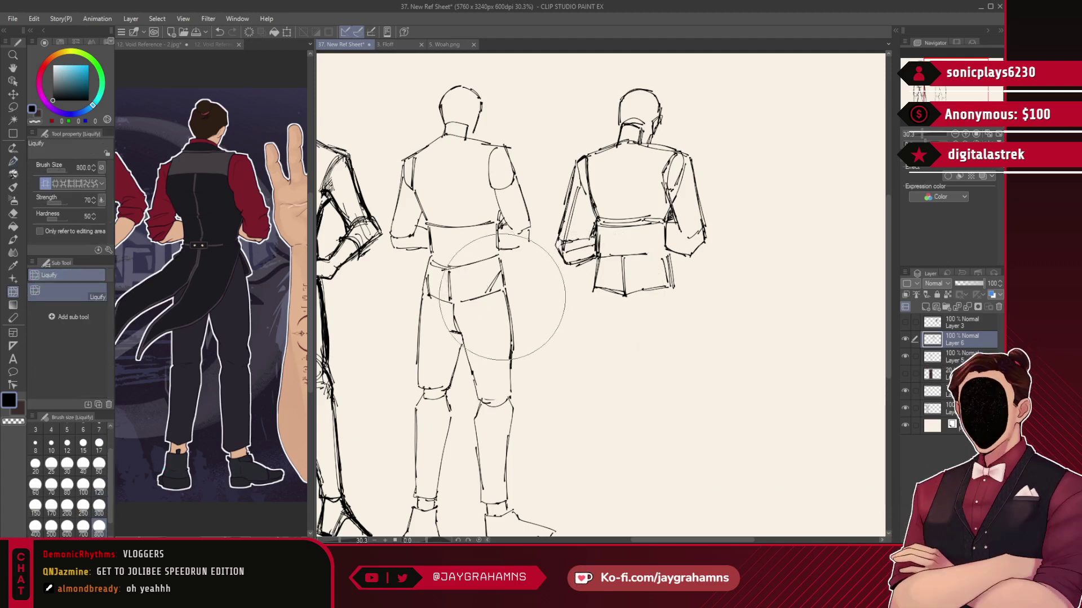
left_click(51, 526)
left_click_drag(563, 260, 583, 247)
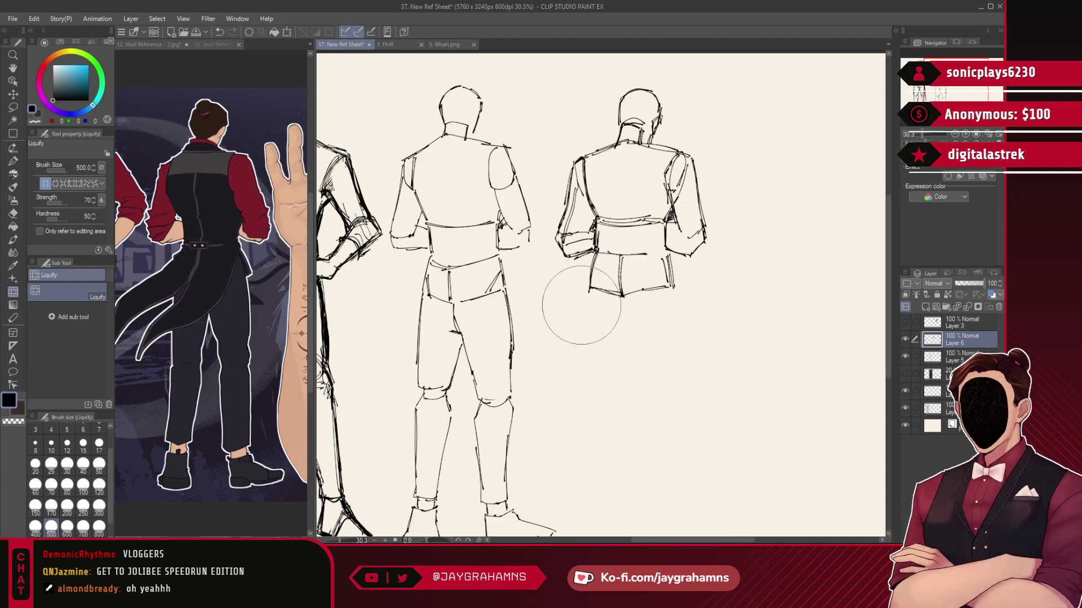
- Sketch both thighs of the new figure from the hips to the knee lines with the Ballpen
left_click(13, 160)
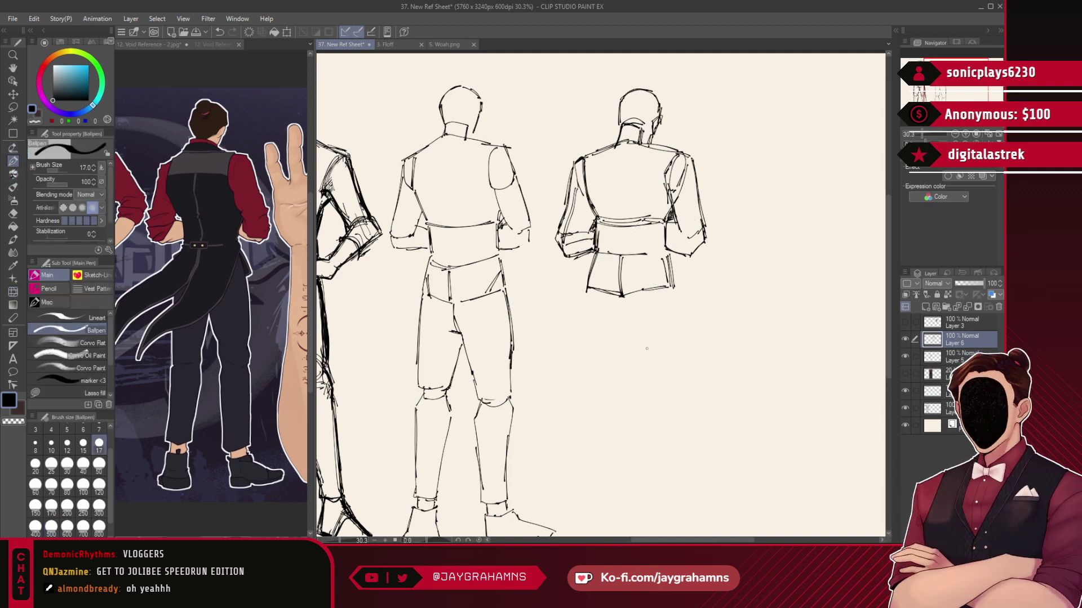
mouse_move(587, 267)
left_mouse_down()
mouse_move(588, 286)
mouse_move(619, 297)
mouse_move(640, 381)
left_mouse_up()
key("ctrl+z")
left_click_drag(627, 306, 638, 385)
key("ctrl+z")
key("ctrl+z")
left_click_drag(627, 305, 645, 377)
key("ctrl+z")
left_click_drag(627, 302, 644, 385)
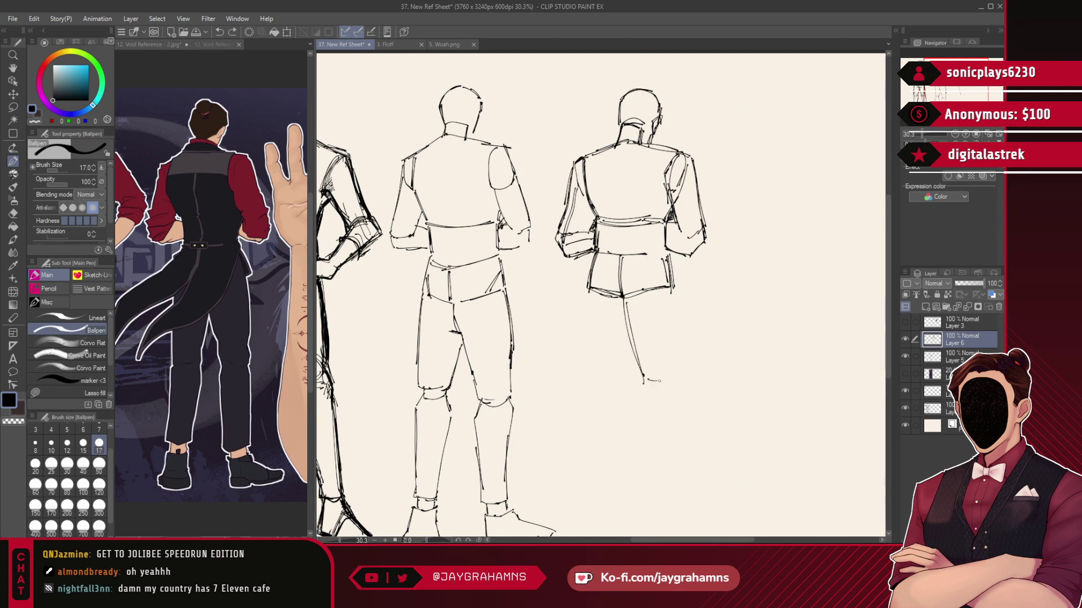
key("ctrl+z")
left_click_drag(672, 294, 674, 375)
mouse_move(588, 292)
left_mouse_down()
mouse_move(586, 377)
mouse_move(623, 374)
left_mouse_up()
key("ctrl+z")
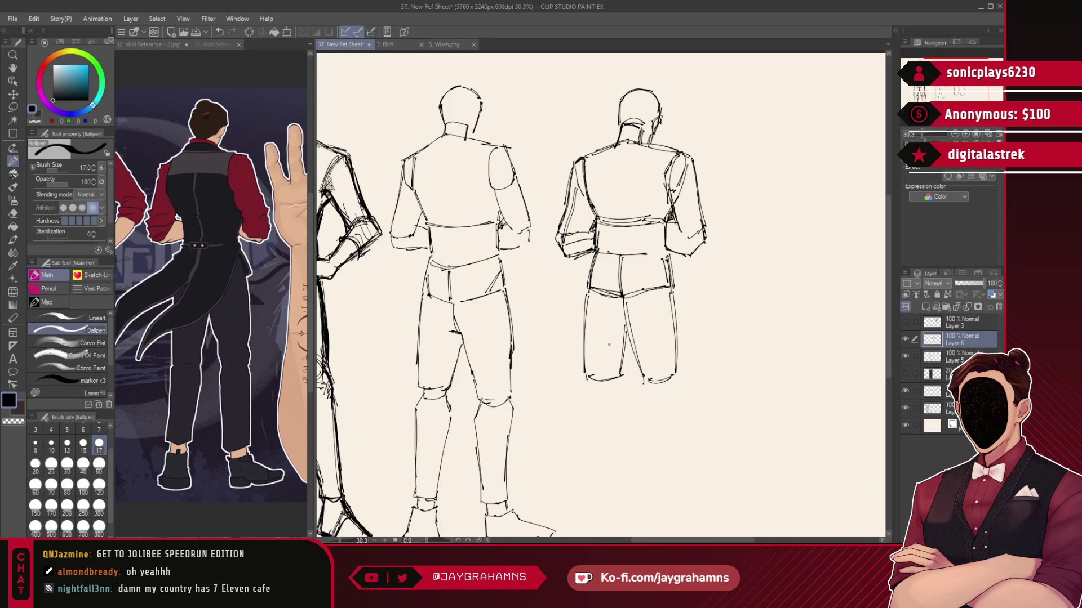
- Add a knee band under the new figure's left thigh and sketch the left lower leg's outer and inner edges
left_click_drag(593, 382, 607, 392)
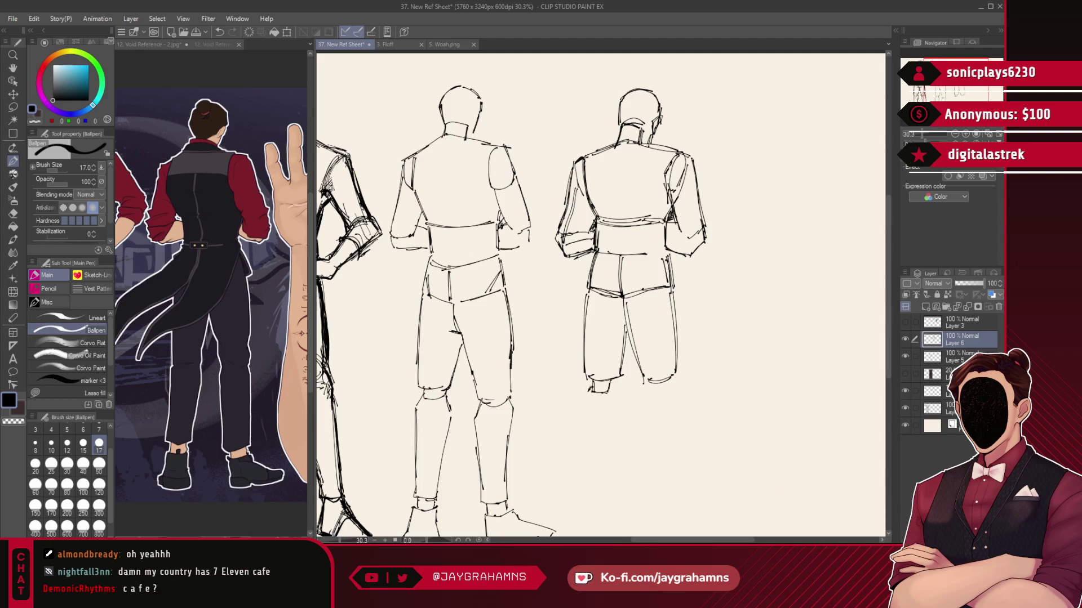
key("ctrl+z")
left_click_drag(583, 395, 581, 485)
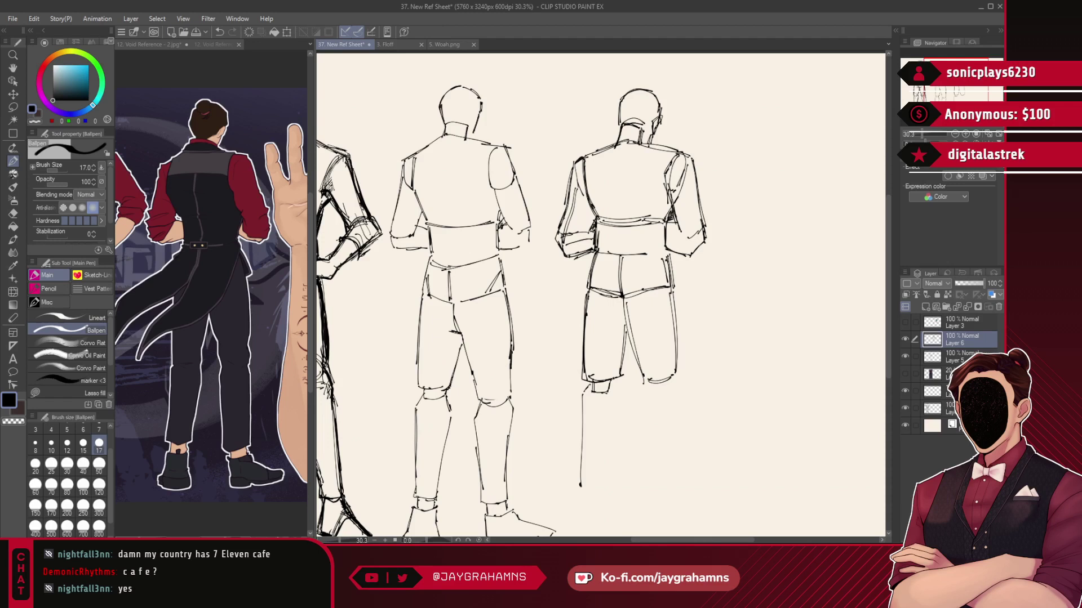
left_click_drag(621, 397, 623, 406)
left_click_drag(623, 406, 603, 483)
key("ctrl+z")
left_click_drag(623, 407, 597, 494)
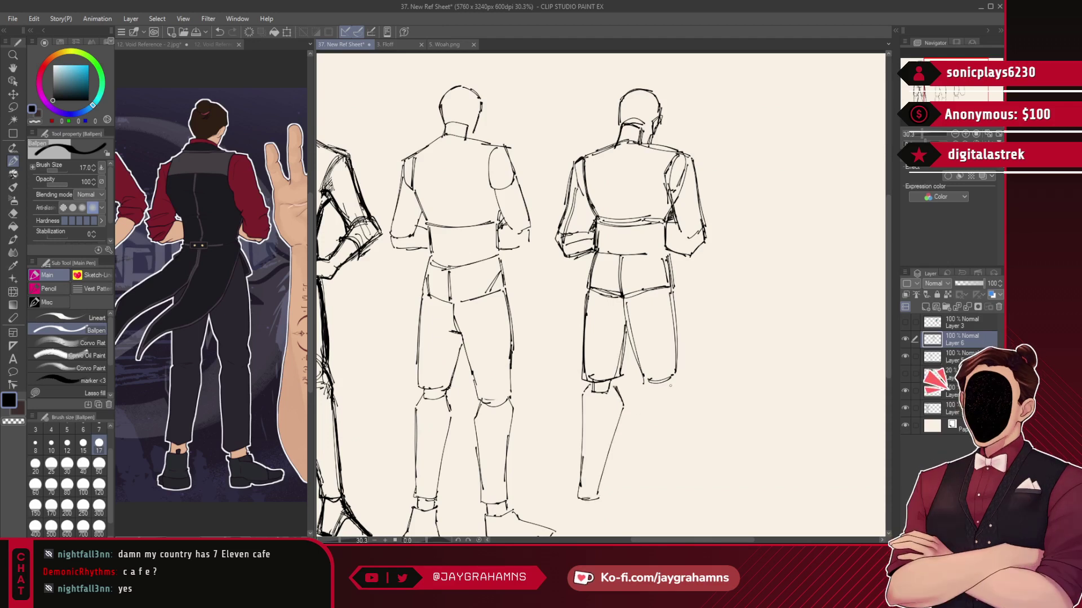
scroll(600, 293, "down", 2)
mouse_move(648, 328)
left_mouse_down()
mouse_move(668, 319)
mouse_move(664, 333)
mouse_move(640, 340)
mouse_move(653, 402)
mouse_move(645, 332)
mouse_move(665, 422)
left_mouse_up()
key("ctrl+z")
left_click_drag(676, 334, 678, 437)
key("ctrl+z")
key("ctrl+z")
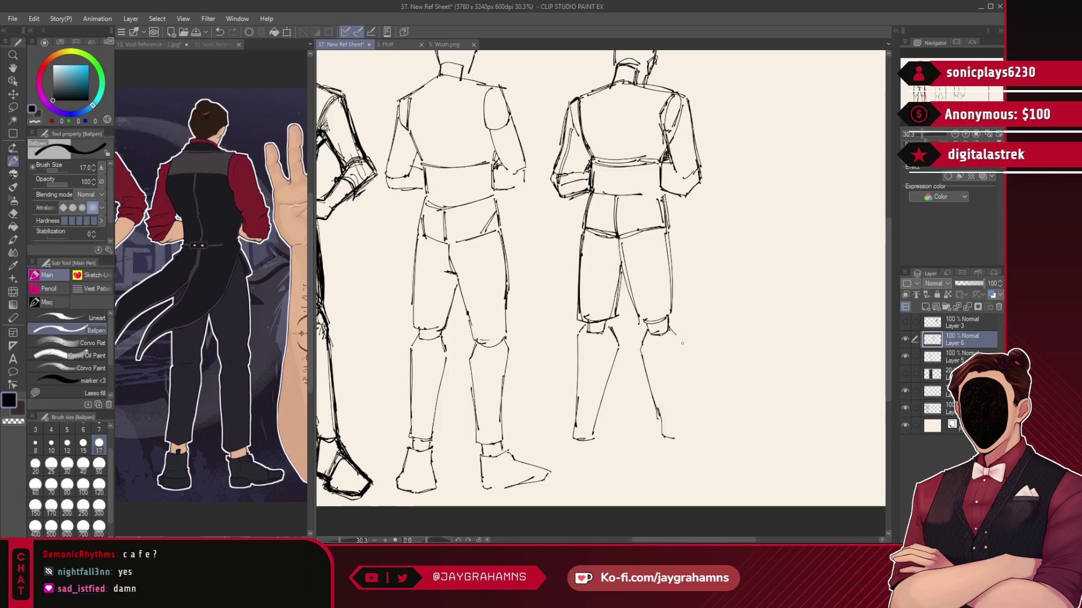
left_click_drag(679, 338, 682, 430)
key("ctrl+z")
key("ctrl+z")
key("ctrl+z")
key("ctrl+z")
key("ctrl+z")
key("ctrl+z")
key("ctrl+z")
key("ctrl+z")
key("ctrl+z")
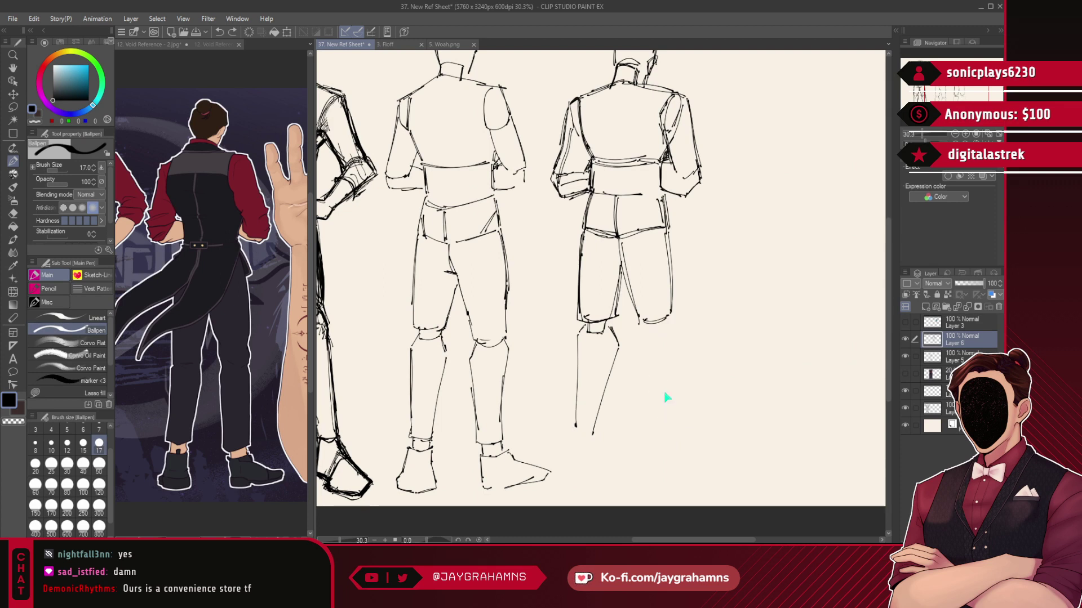
- Undo the new figure's lower leg, knee band and thigh strokes back to the hips
key("ctrl+z")
key("ctrl+z")
key("ctrl+z")
key("ctrl+z")
key("ctrl+z")
key("ctrl+z")
key("ctrl+z")
key("ctrl+z")
key("ctrl+z")
key("ctrl+z")
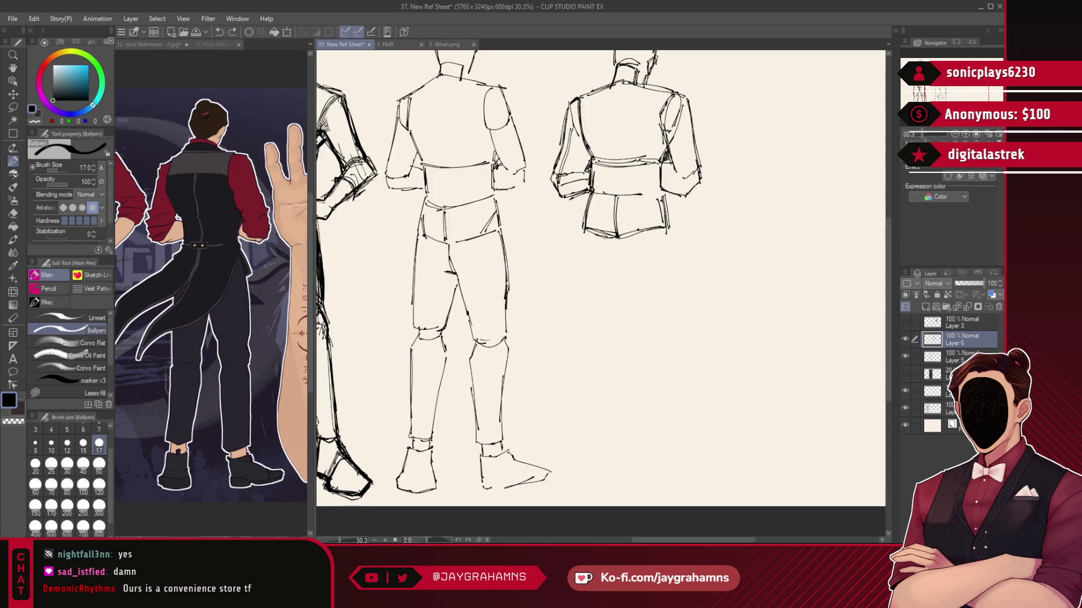
key("ctrl+z")
- Sketch the new figure's right thigh with its inner edge, knee line and outer edge
mouse_move(604, 257)
left_mouse_down()
mouse_move(625, 256)
mouse_move(639, 326)
left_mouse_up()
key("ctrl+z")
mouse_move(609, 263)
left_mouse_down()
mouse_move(625, 271)
mouse_move(643, 325)
mouse_move(619, 256)
mouse_move(635, 306)
mouse_move(653, 333)
mouse_move(669, 335)
left_mouse_up()
left_click_drag(667, 229, 676, 317)
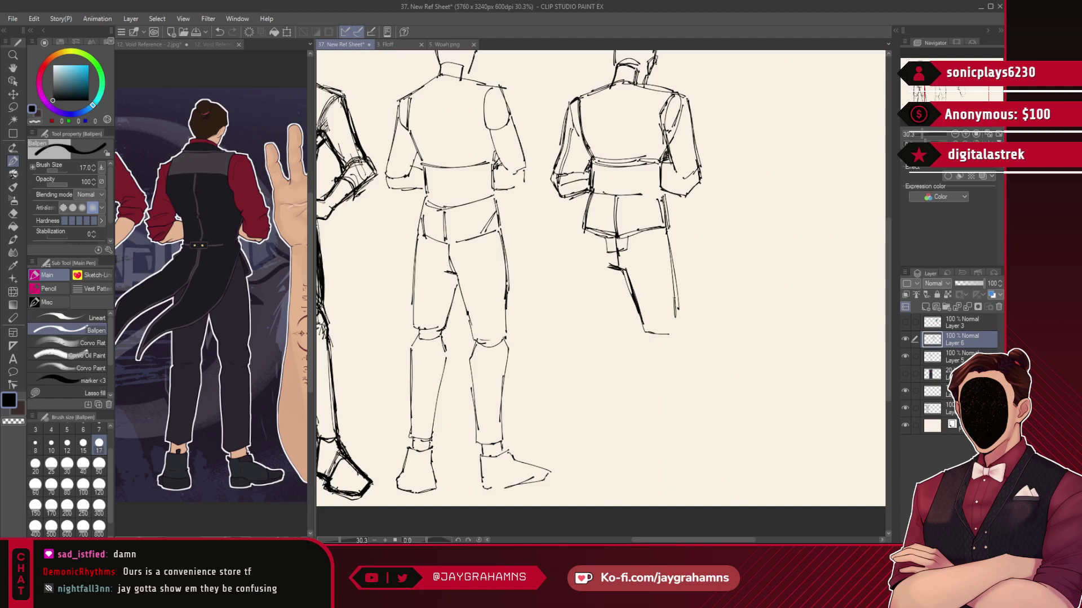
- Rotate the new figure's sketch slightly counterclockwise with the scale and rotate transformation
key("ctrl+t")
left_click_drag(721, 231, 727, 224)
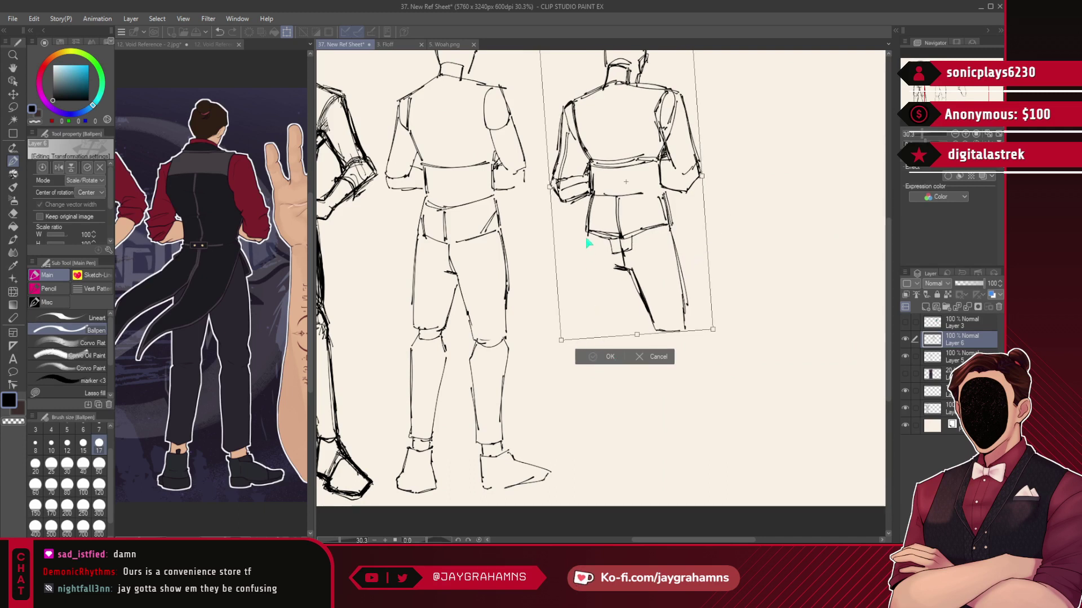
key("Return")
- Sketch the outer edge of the new figure's left thigh and save the document
left_click_drag(585, 267, 583, 324)
key("ctrl+z")
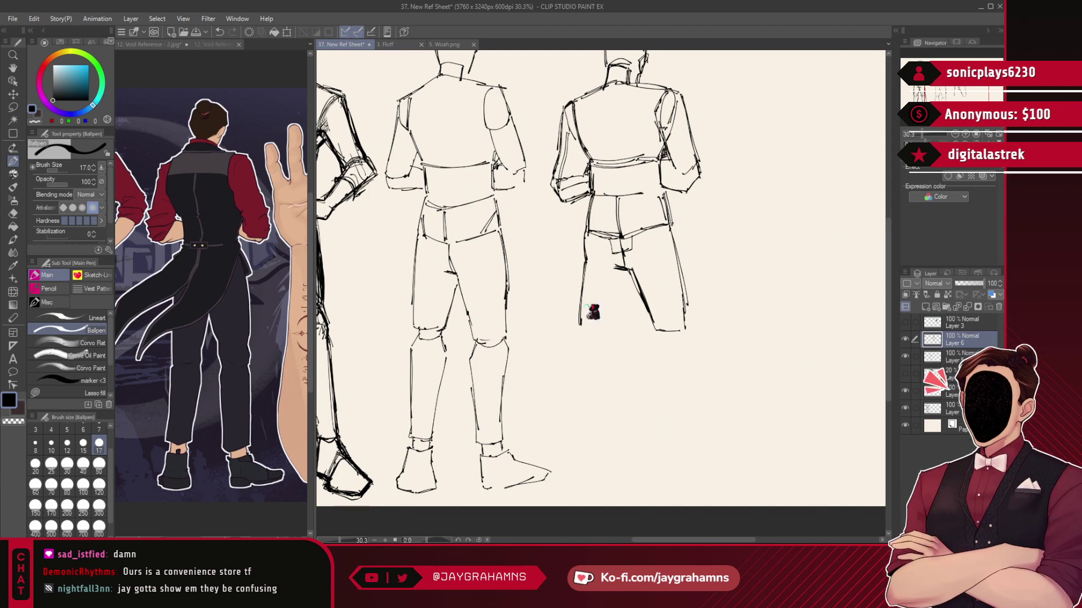
key("ctrl+s")
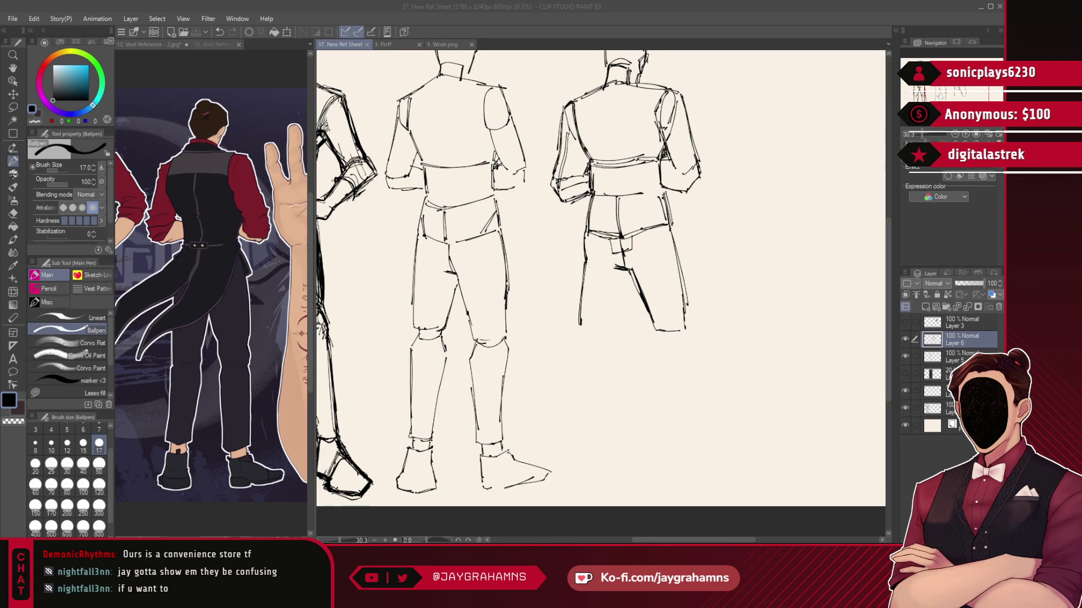
left_click(150, 4)
left_click(11, 19)
left_click(207, 4)
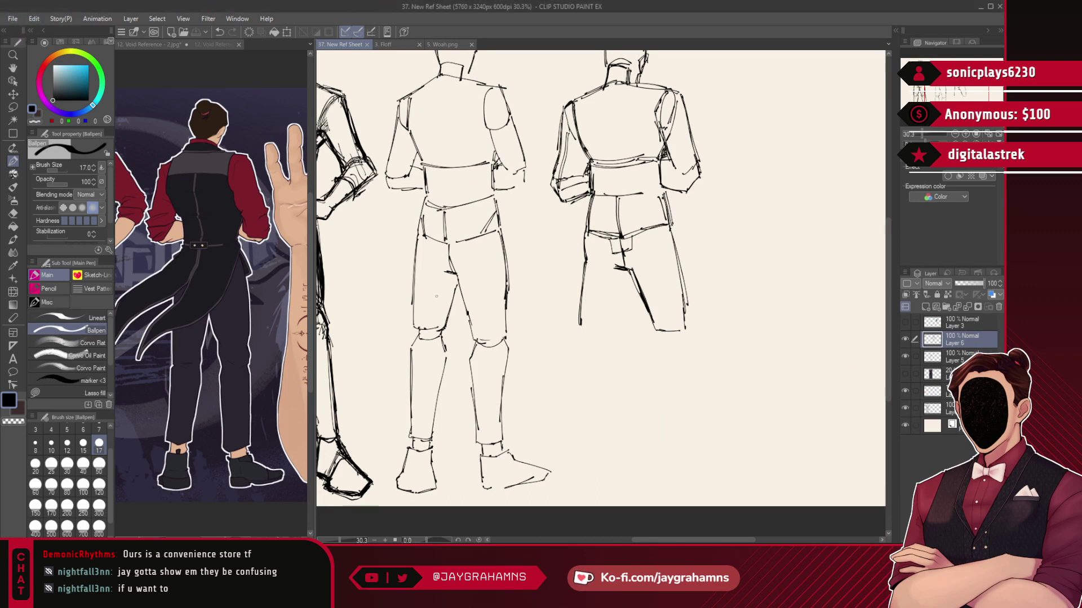
- Place the café photo on a new layer, move it to the empty canvas beside the figures and examine it
scroll(440, 296, "down", 4)
key("ctrl+shift+n")
scroll(489, 297, "down", 3)
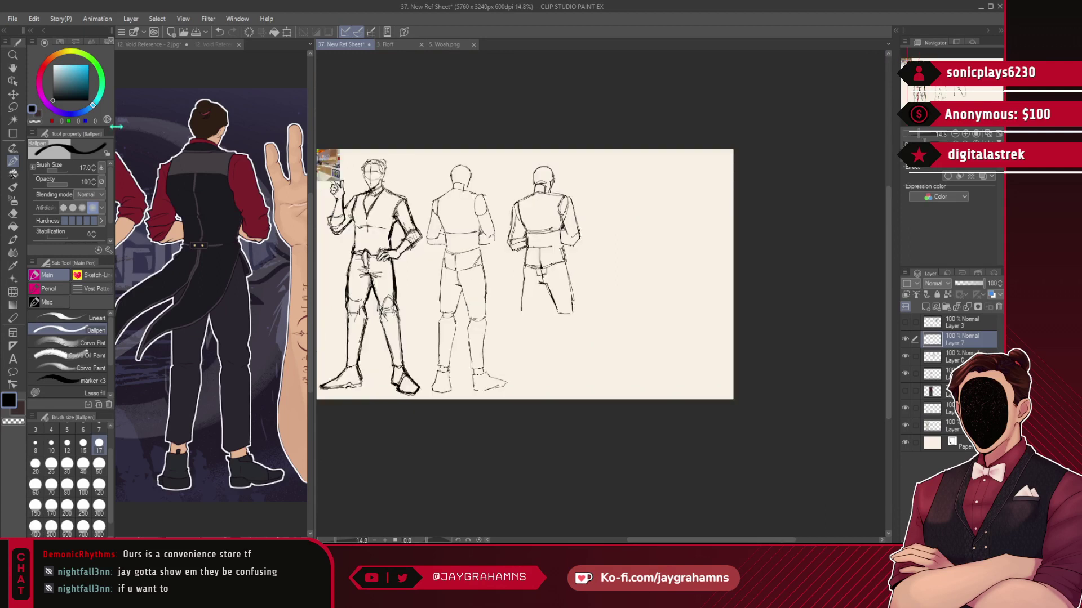
left_click(13, 95)
left_click_drag(396, 164, 709, 300)
scroll(631, 301, "up", 7)
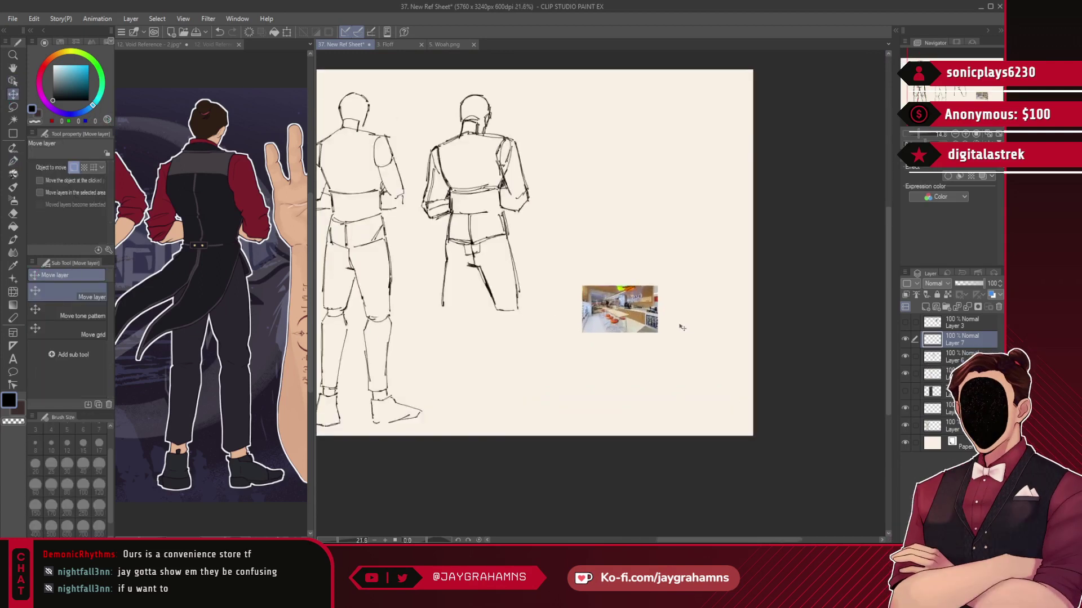
scroll(557, 287, "up", 2)
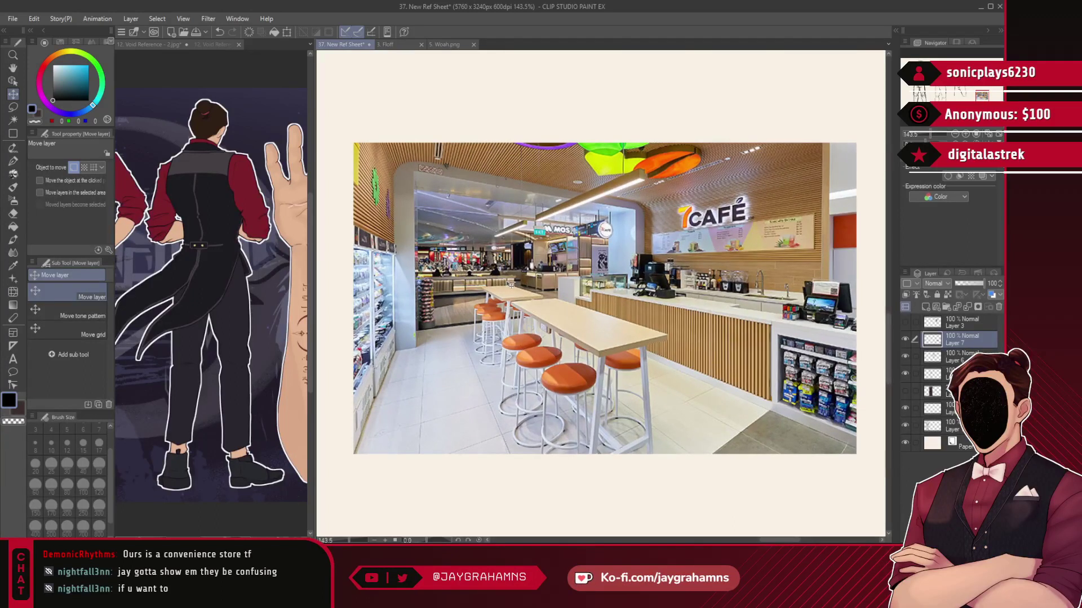
scroll(511, 285, "down", 1)
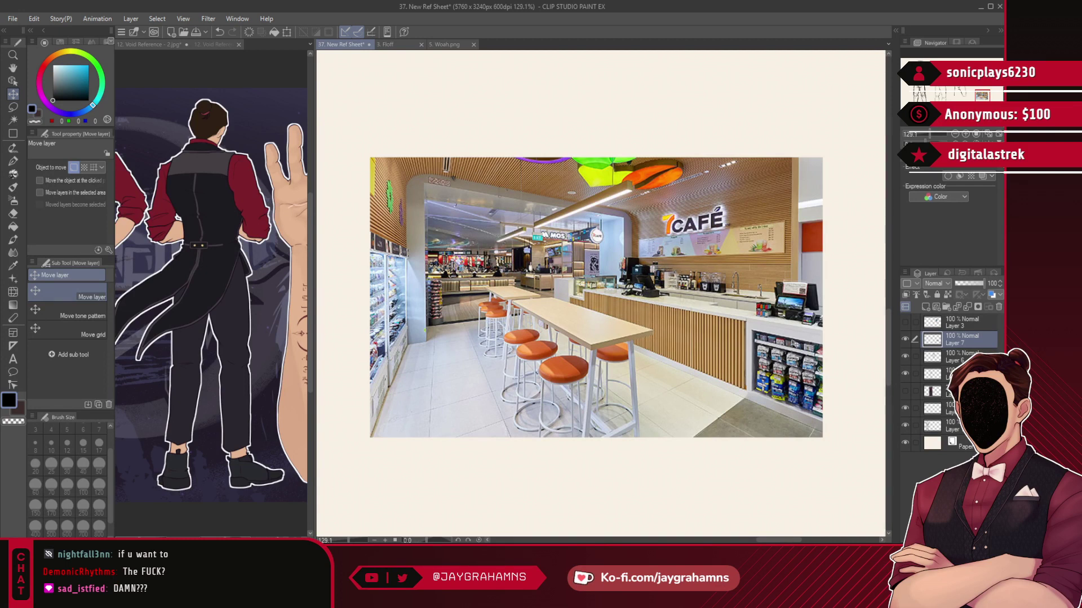
- Delete the layer holding the café photo
left_click(998, 306)
scroll(694, 317, "down", 3)
scroll(694, 317, "down", 2)
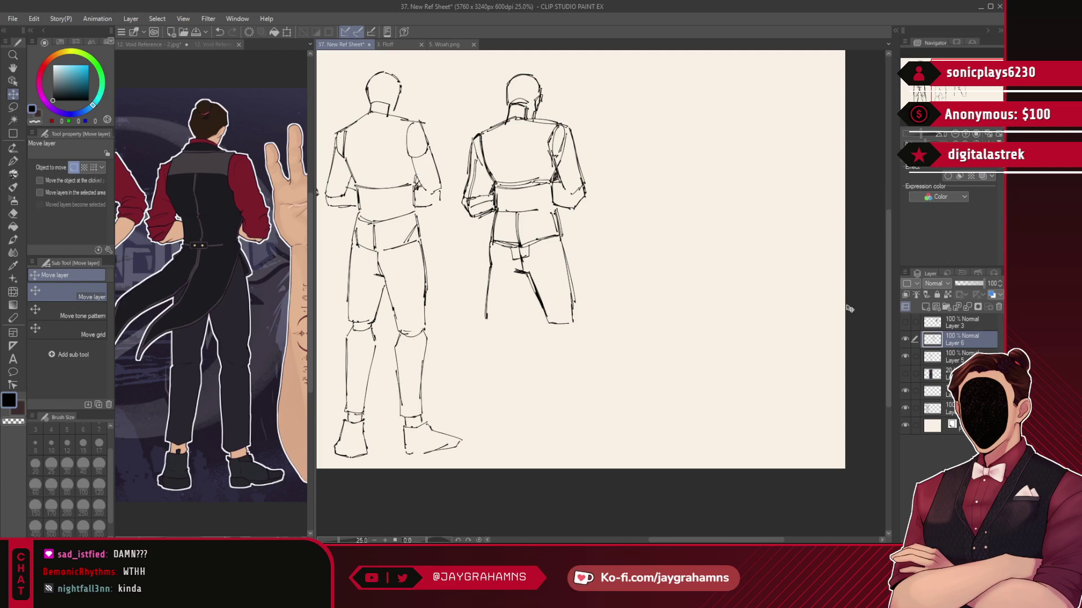
- Complete the left thigh with its inner edge and knee line and sketch the left lower leg using the Ballpen
left_click(12, 160)
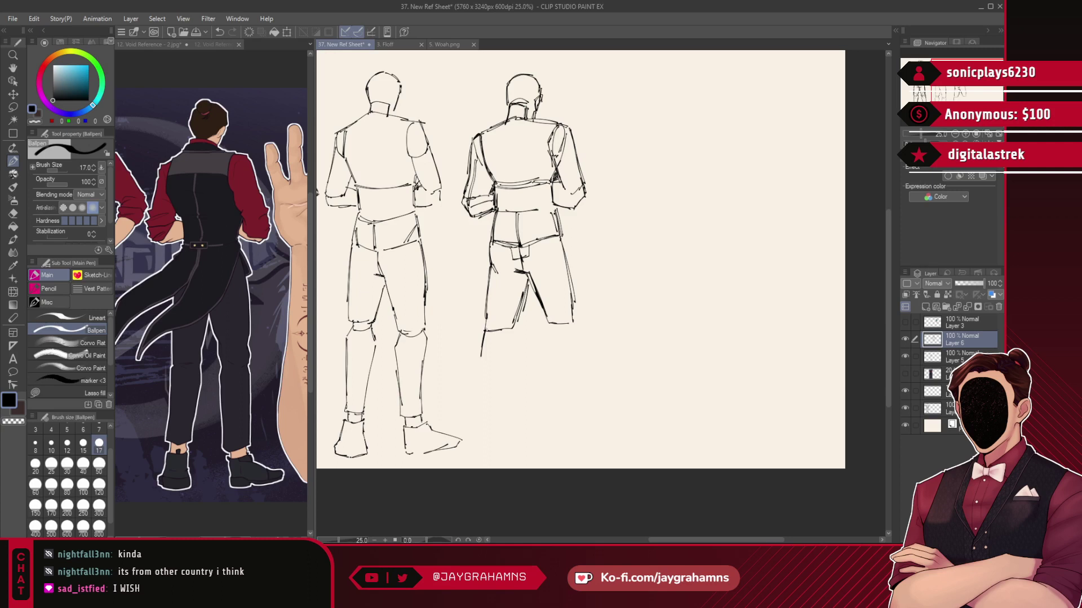
left_click_drag(491, 334, 510, 338)
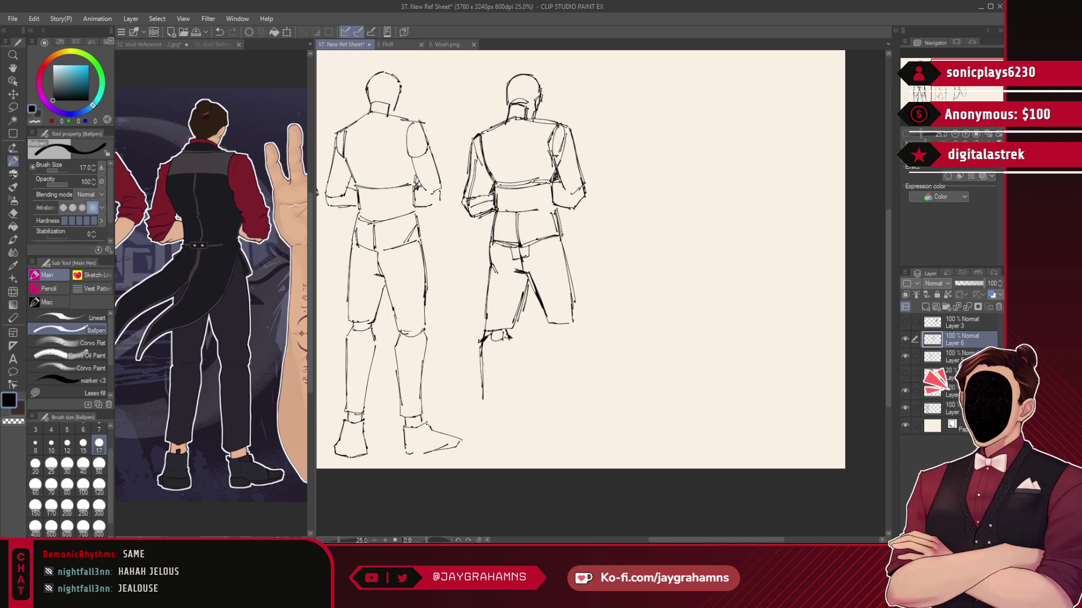
left_click_drag(482, 418, 503, 420)
left_click_drag(512, 346, 503, 419)
left_click_drag(514, 346, 501, 416)
- Sketch the right knee band and the inner and outer edges of the right lower leg
left_click_drag(555, 327, 557, 334)
mouse_move(557, 334)
left_mouse_down()
mouse_move(567, 333)
mouse_move(560, 414)
mouse_move(578, 419)
left_mouse_up()
left_click_drag(578, 336, 583, 414)
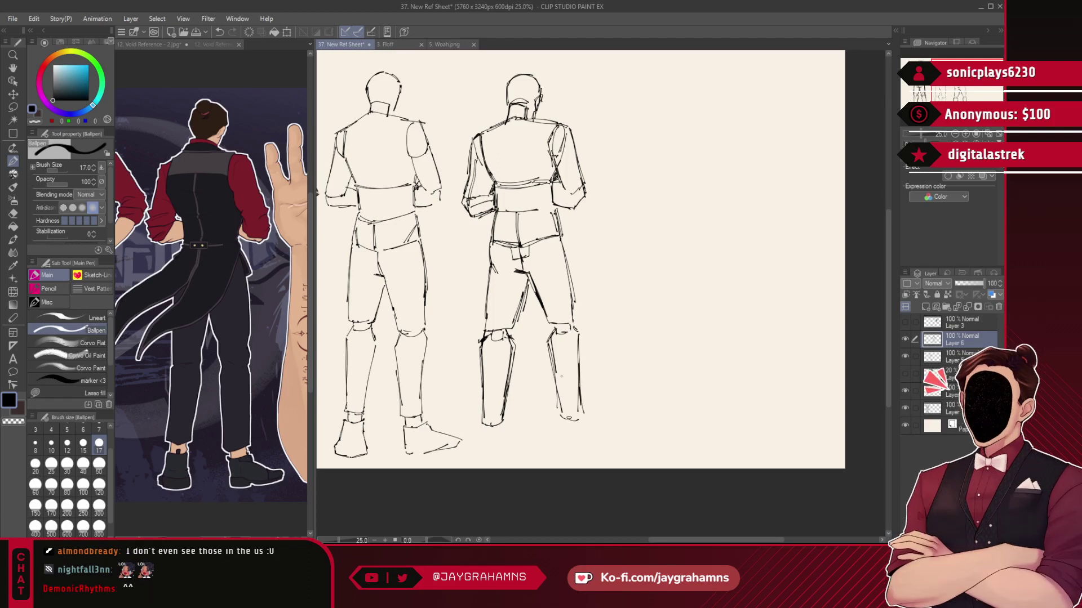
- Undo the strokes of both lower legs and knee bands
key("ctrl+z")
key("ctrl+z")
key("ctrl+z")
key("ctrl+z")
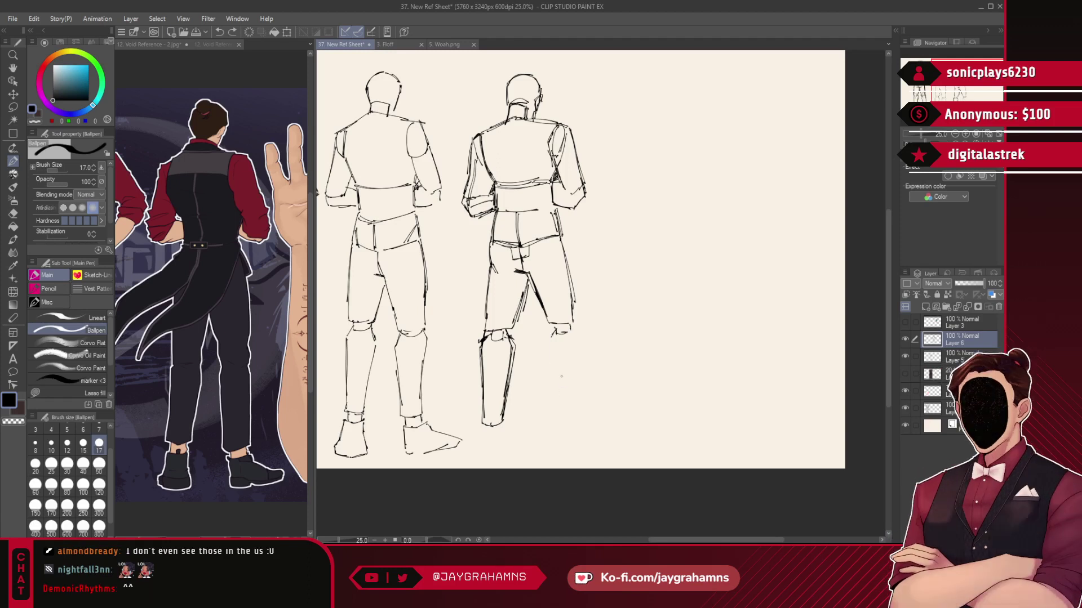
key("ctrl+z")
key("ctrl+z")
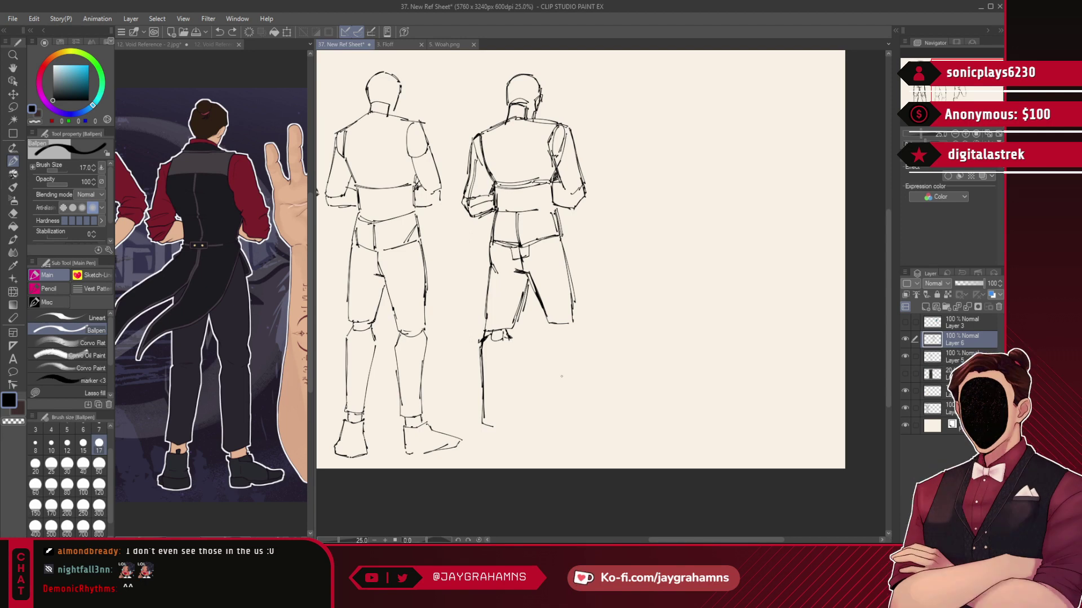
key("ctrl+z")
key("ctrl+z")
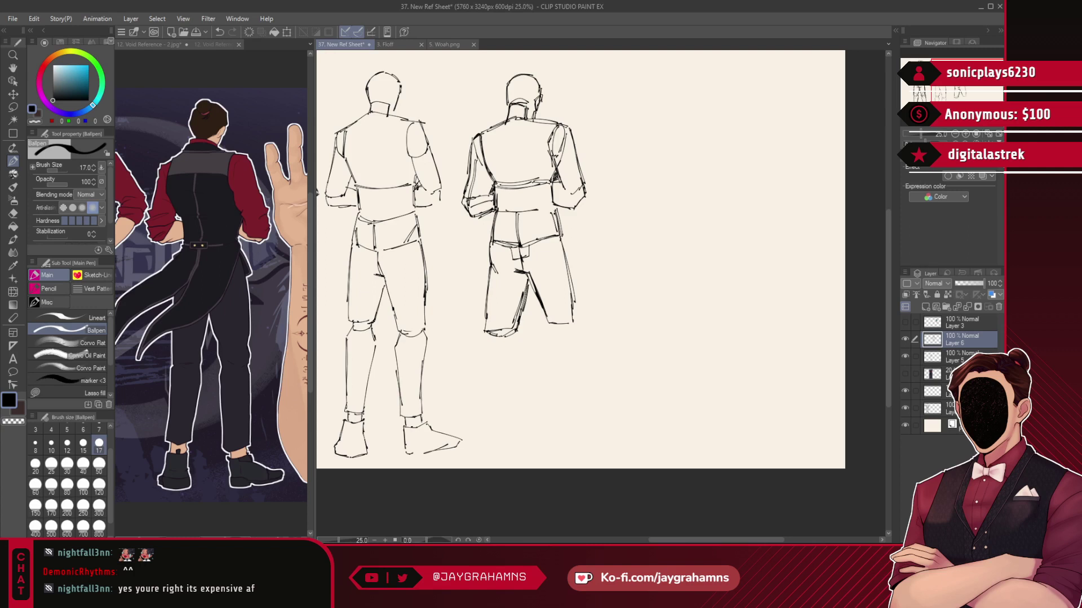
- Reinforce the right thigh's edges and knee line and sketch a straighter left lower leg down to the ankle
mouse_move(538, 303)
left_mouse_down()
mouse_move(545, 327)
mouse_move(563, 335)
mouse_move(577, 320)
left_mouse_up()
left_click_drag(557, 238, 568, 283)
left_click_drag(484, 346, 489, 418)
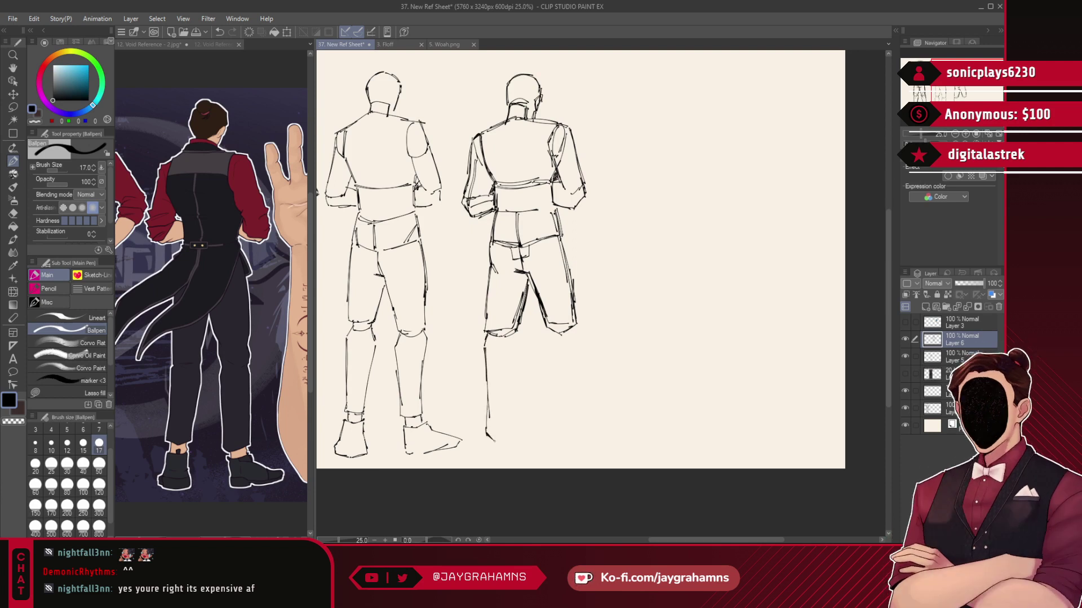
left_click_drag(516, 354, 513, 431)
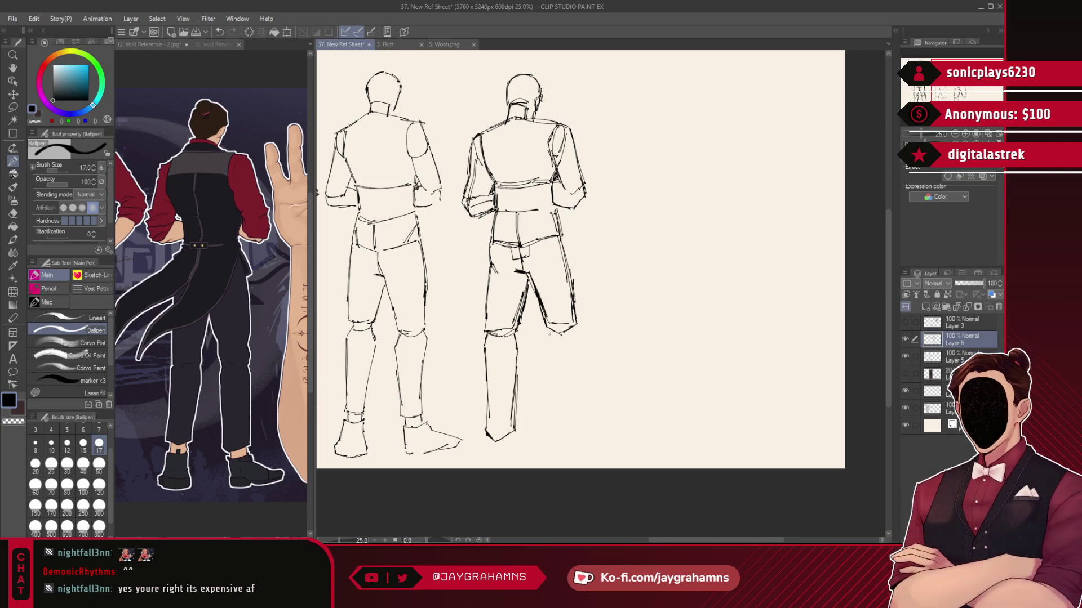
- Shift the new figure's sketch slightly upward and sketch the right lower leg's inner and outer edges
key("ctrl+t")
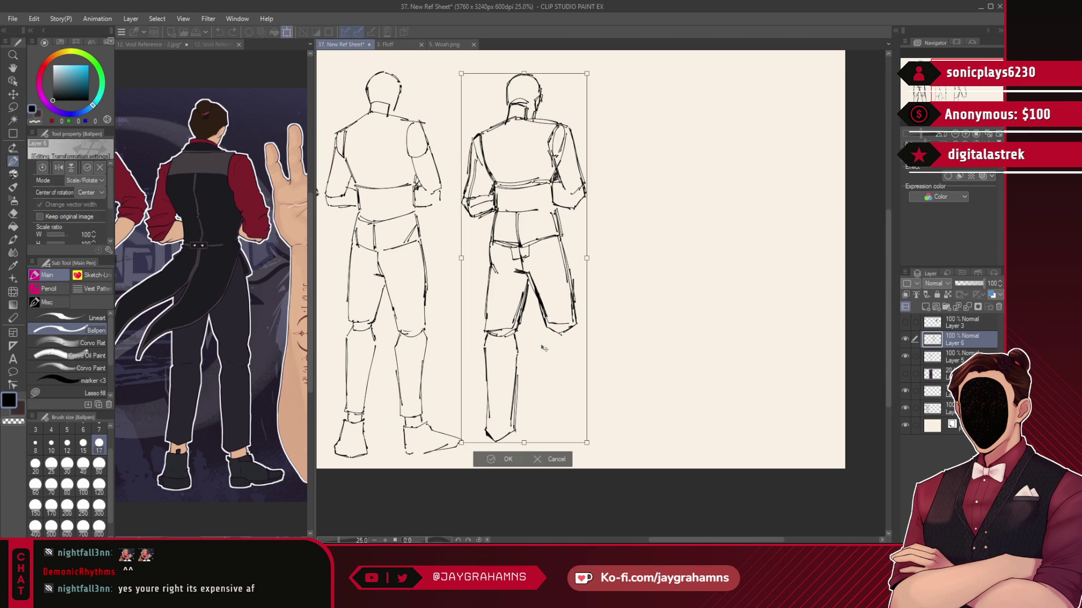
left_click_drag(543, 348, 565, 419)
key("Return")
left_click_drag(555, 376, 566, 423)
mouse_move(572, 316)
left_mouse_down()
mouse_move(584, 340)
mouse_move(583, 416)
left_mouse_up()
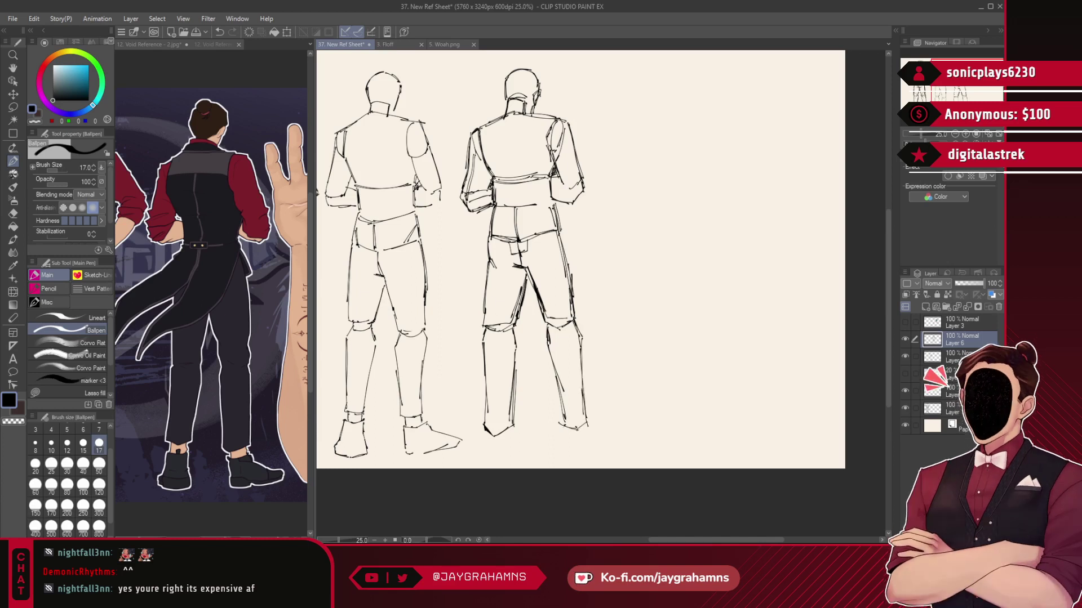
- Redraw the left lower leg's edges, erasing the old lines with Lasso fill in the transparent color
left_click_drag(515, 350, 503, 421)
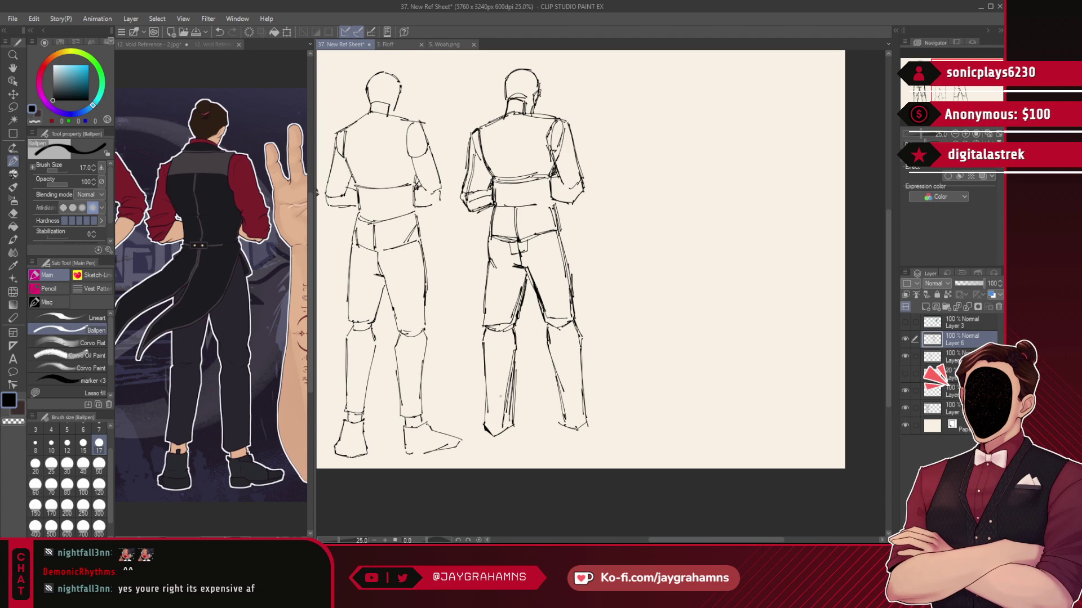
left_click(56, 392)
left_click(34, 122)
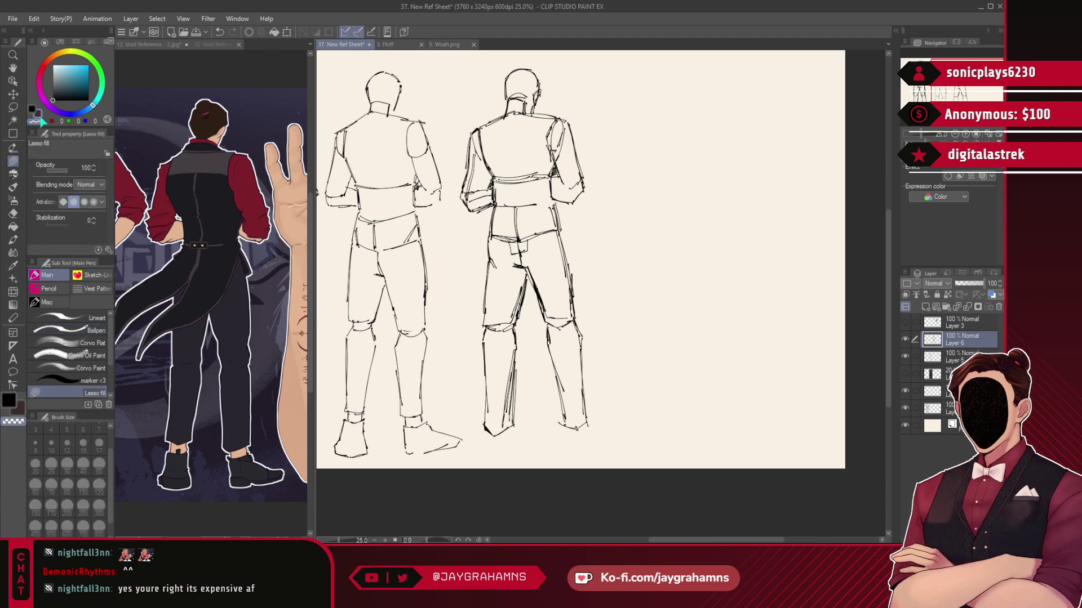
mouse_move(517, 341)
left_mouse_down()
mouse_move(515, 364)
mouse_move(484, 397)
mouse_move(498, 401)
left_mouse_up()
left_click(81, 335)
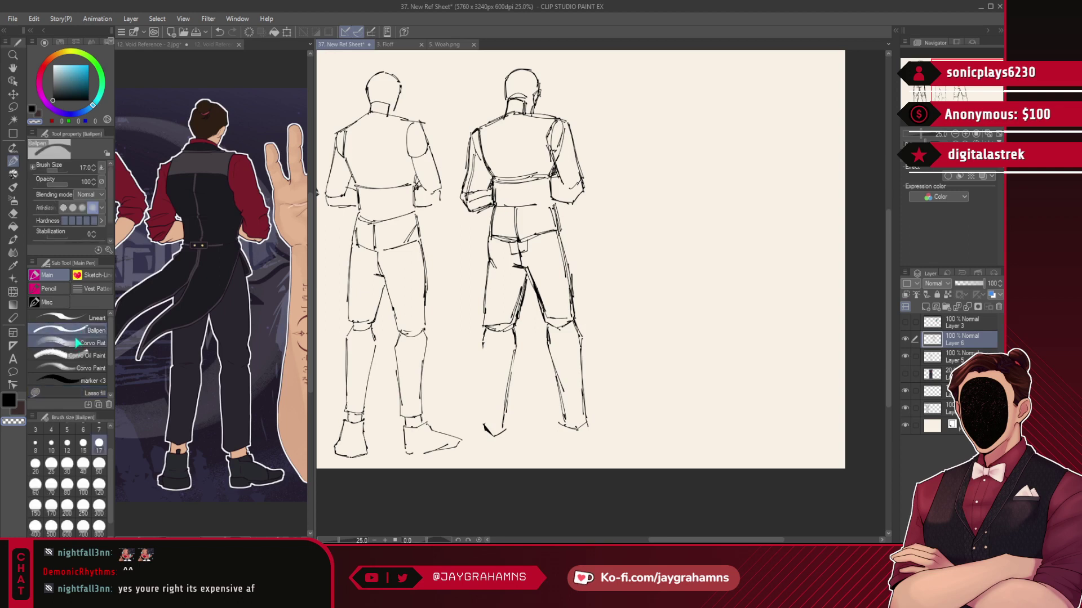
left_click(33, 108)
mouse_move(480, 345)
left_mouse_down()
mouse_move(480, 415)
mouse_move(501, 436)
left_mouse_up()
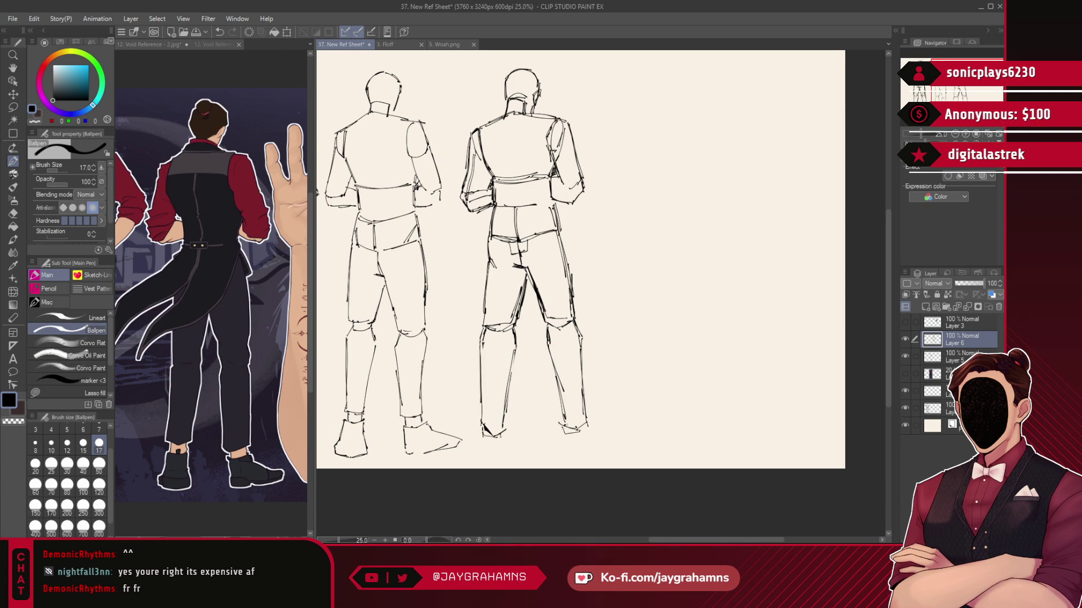
- Adjust the new figure's sketch with the transformation and move its layer next to the front view
key("ctrl+t")
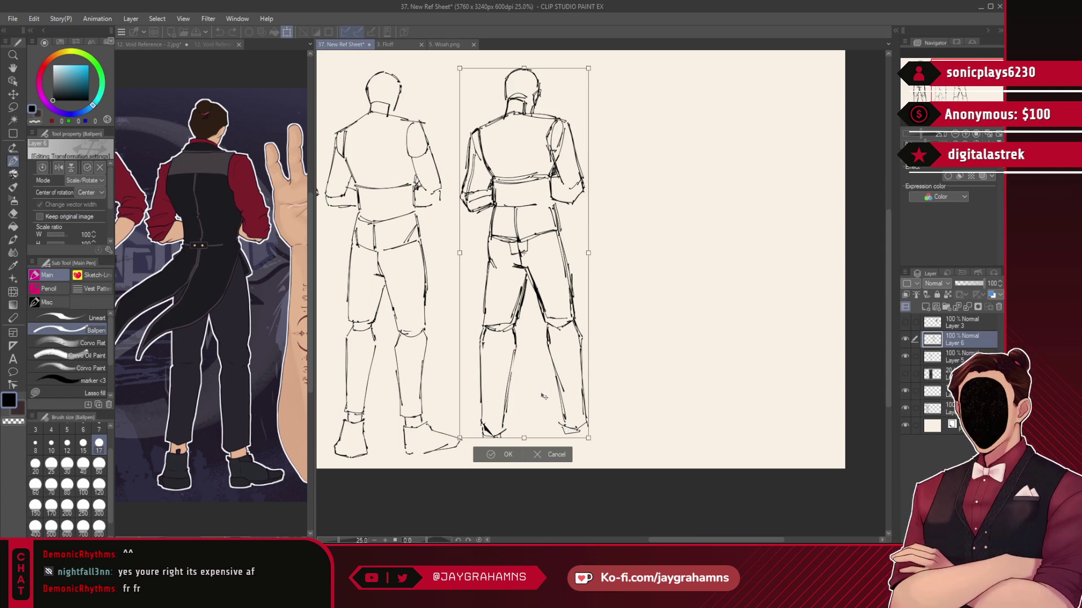
left_click(507, 451)
scroll(571, 436, "down", 3)
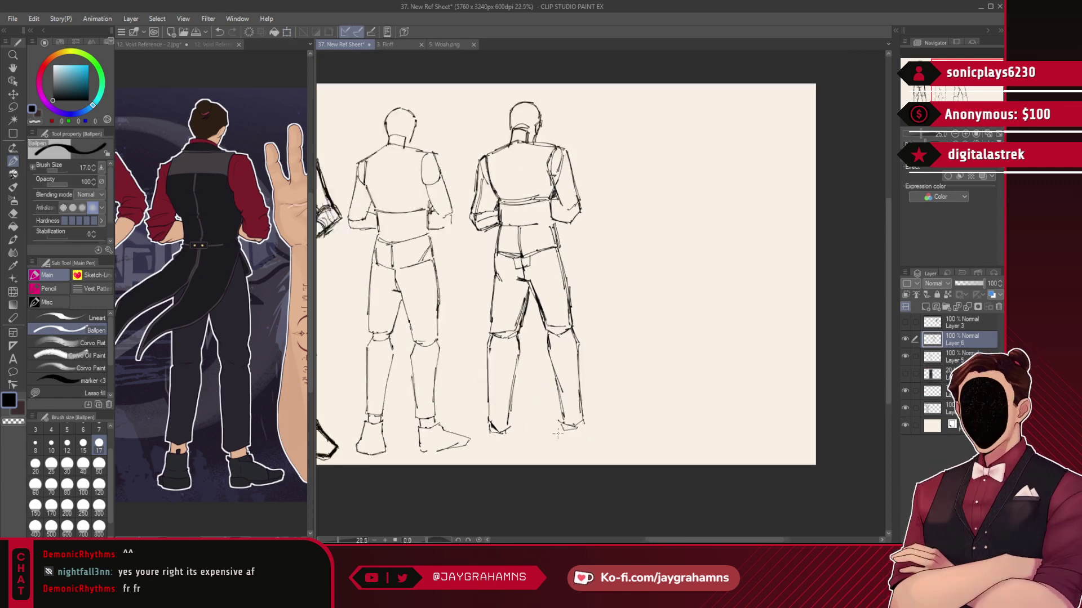
scroll(354, 376, "up", 1)
left_click(13, 94)
left_click_drag(679, 215, 561, 214)
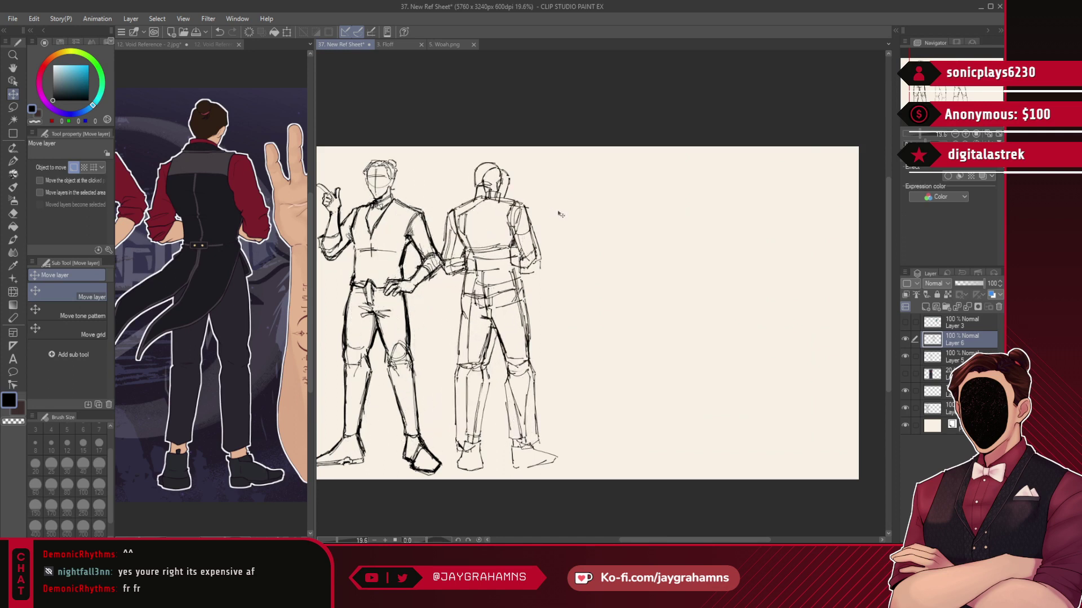
- Move the traced back view on Layer 5 to the right of the new figure and nudge the Layer 6 sketch right
left_click(960, 355)
left_click_drag(722, 327, 817, 325)
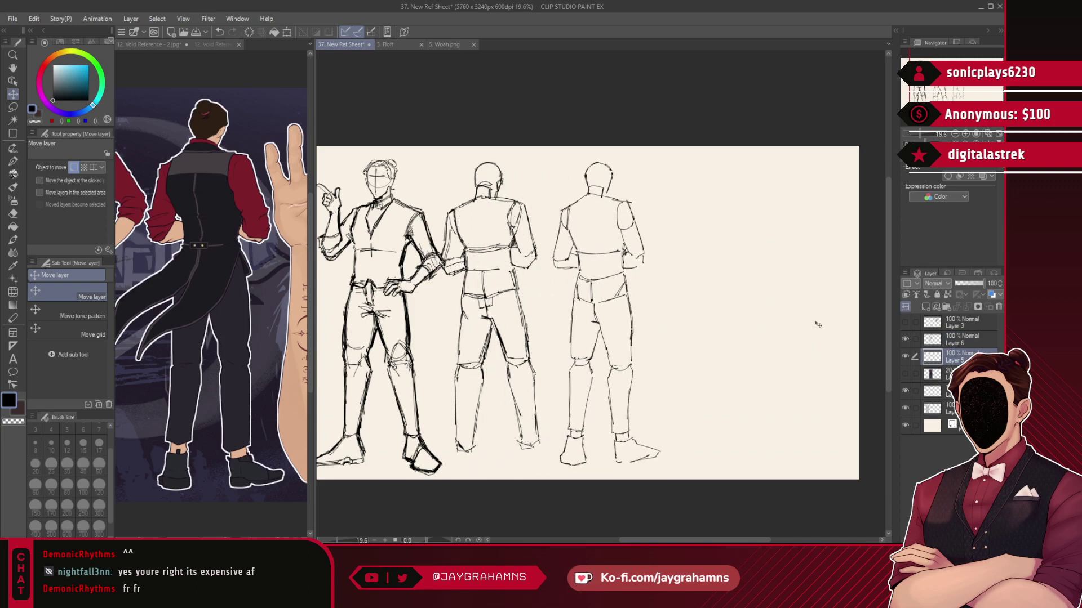
left_click(954, 340)
left_click_drag(622, 308, 633, 308)
scroll(493, 464, "up", 1)
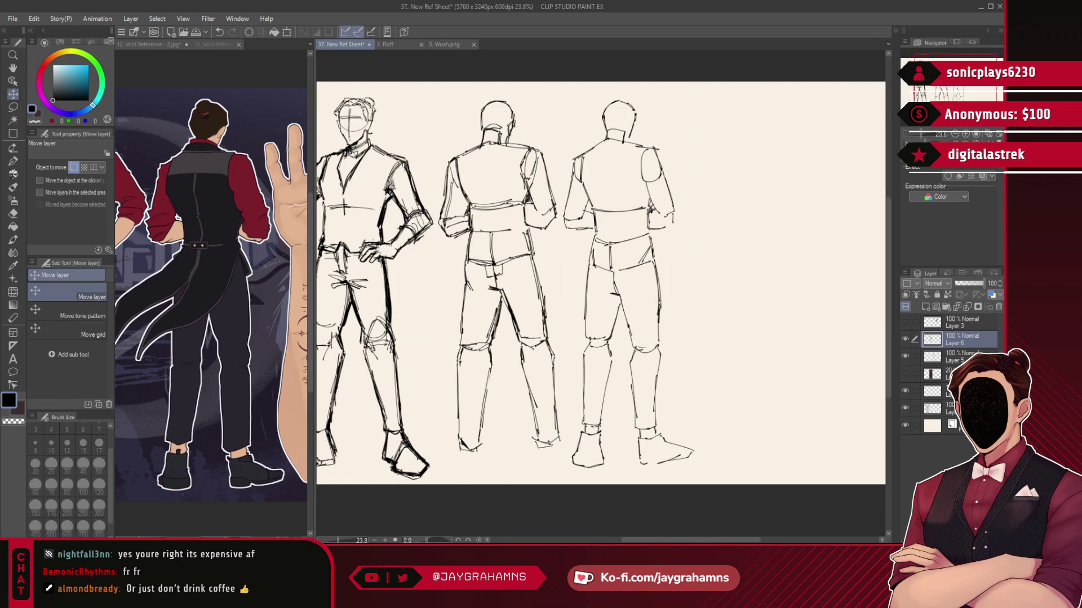
- Delete the hidden Layer 3 and the 20% opacity Layer 4, and make Layer 6 the active layer
left_click(975, 327)
left_click(998, 307)
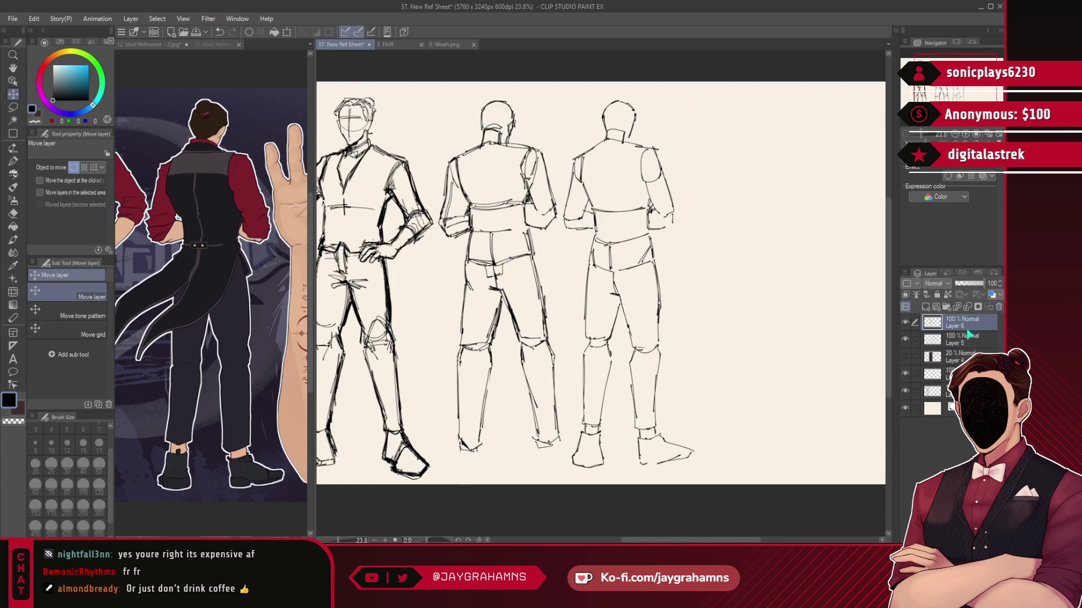
left_click(998, 306)
left_click(969, 327)
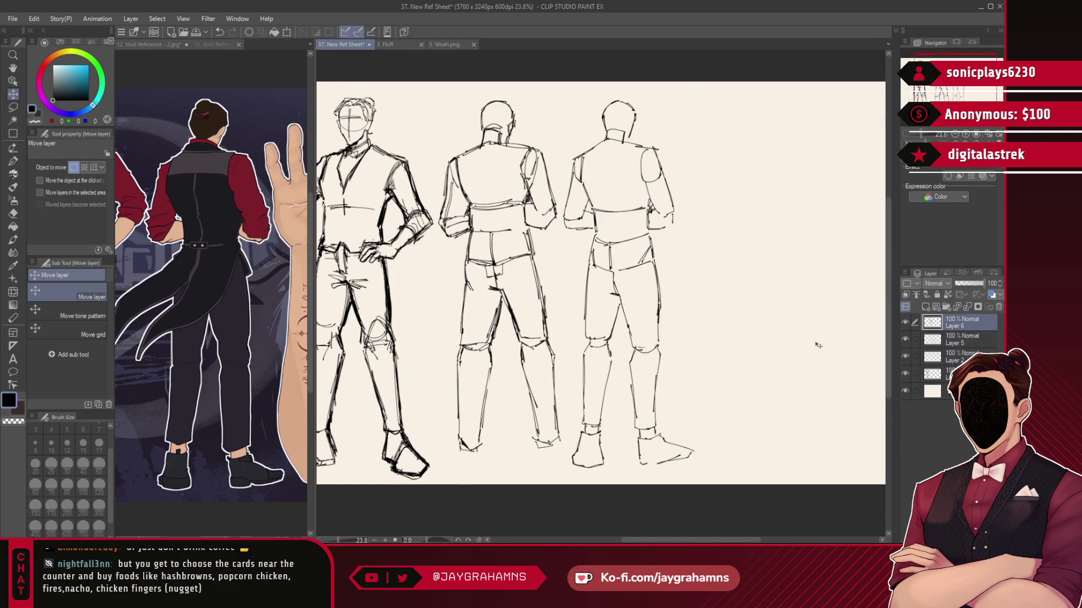
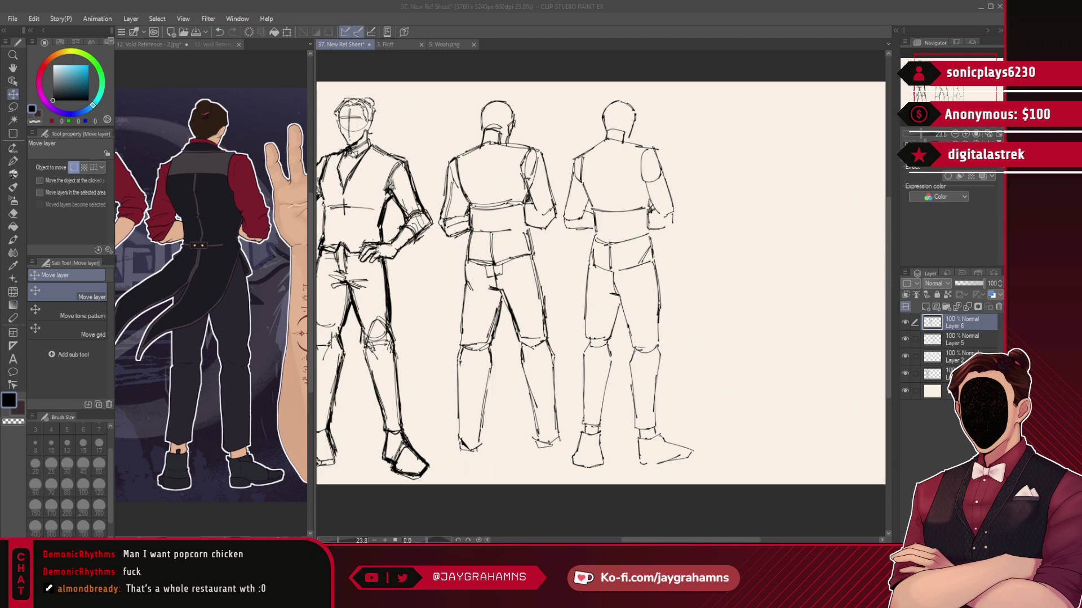
- Sketch the new figure's left shoe below the ankle with the Ballpen
left_click(13, 161)
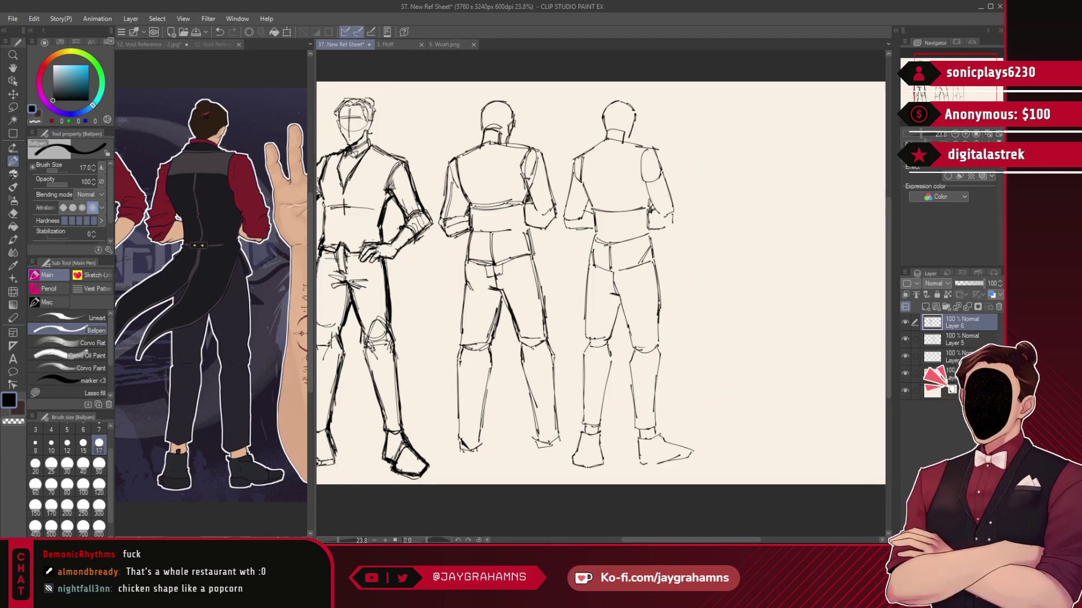
mouse_move(461, 443)
left_mouse_down()
mouse_move(454, 472)
mouse_move(469, 480)
left_mouse_up()
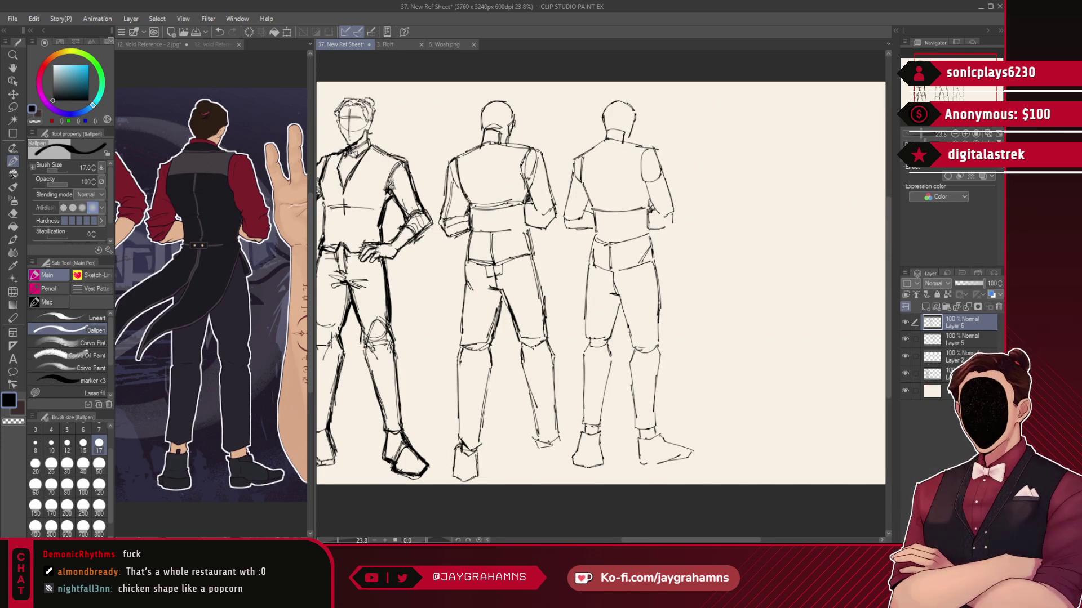
- Undo the last shoe strokes and nudge the back-view sketch on Layer 6 slightly left with the transformation
key("ctrl+z")
key("ctrl+z")
key("ctrl+z")
key("ctrl+t")
left_click_drag(539, 423, 538, 424)
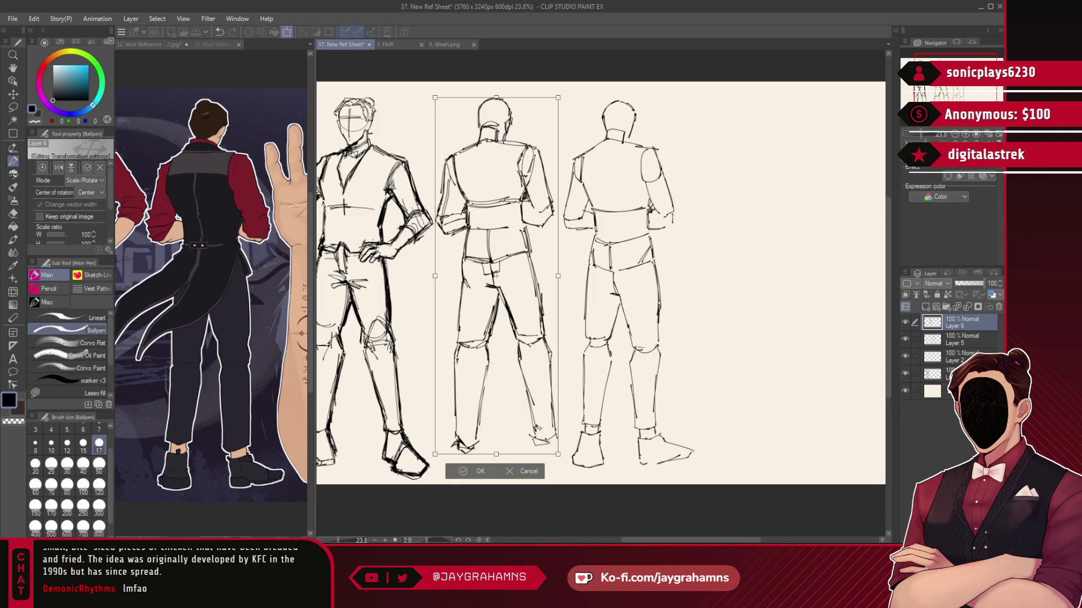
key("Return")
- Sketch the back-view figure's left ankle boot and its right boot with the toe pointing outward, using the Ballpen
left_click_drag(457, 443, 454, 478)
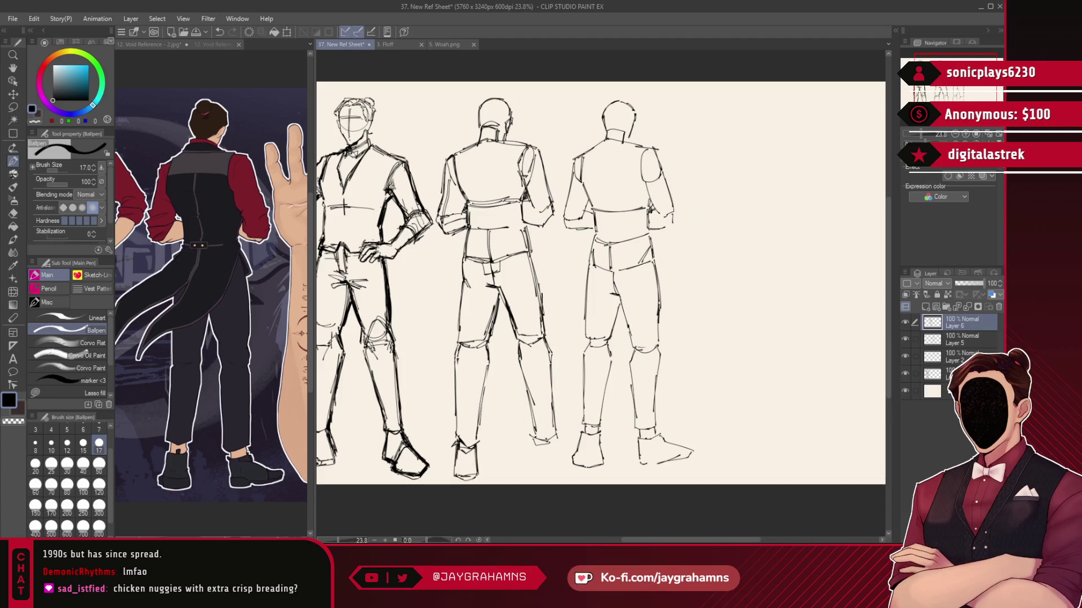
left_click_drag(537, 443, 535, 460)
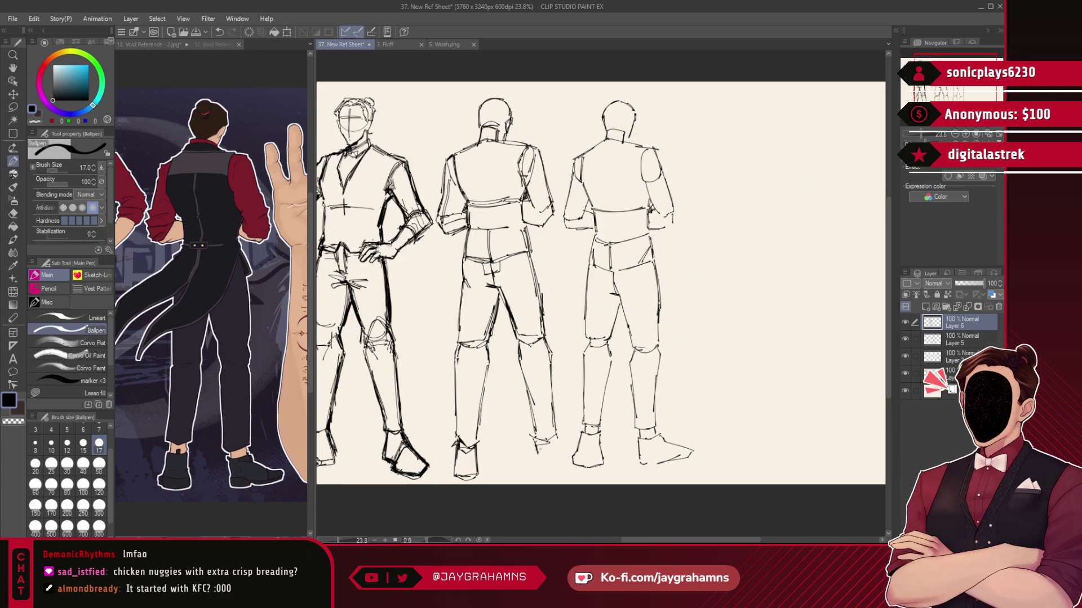
mouse_move(540, 444)
left_mouse_down()
mouse_move(554, 448)
mouse_move(539, 476)
mouse_move(552, 474)
left_mouse_up()
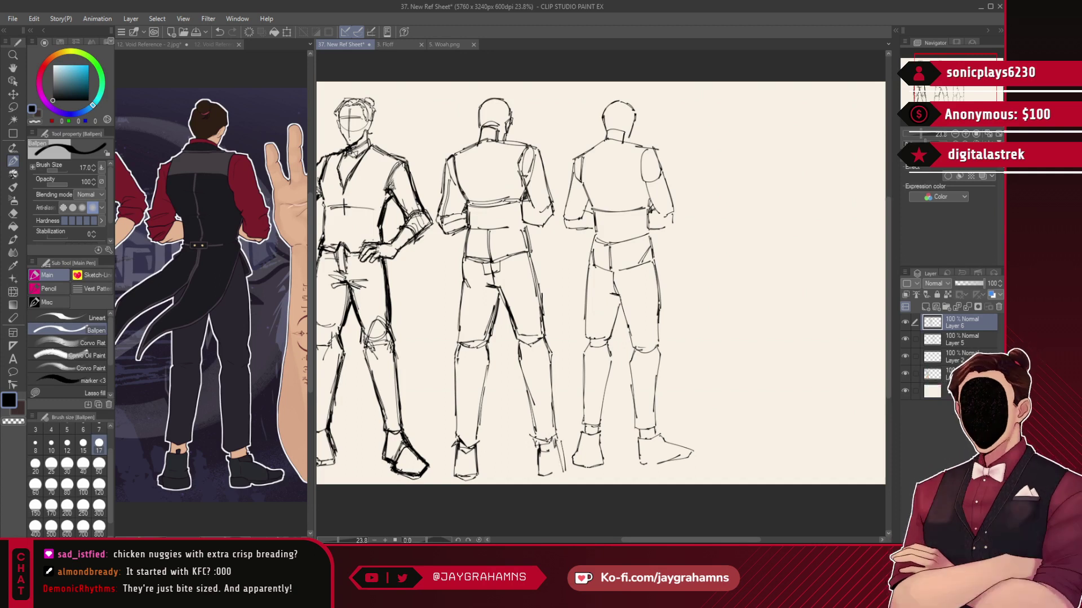
left_click_drag(561, 447, 567, 466)
key("ctrl+z")
left_click_drag(543, 477, 581, 466)
- Delete the traced back view on Layer 5, and lasso the new figure's feet and move them up slightly
left_click_drag(956, 344, 999, 306)
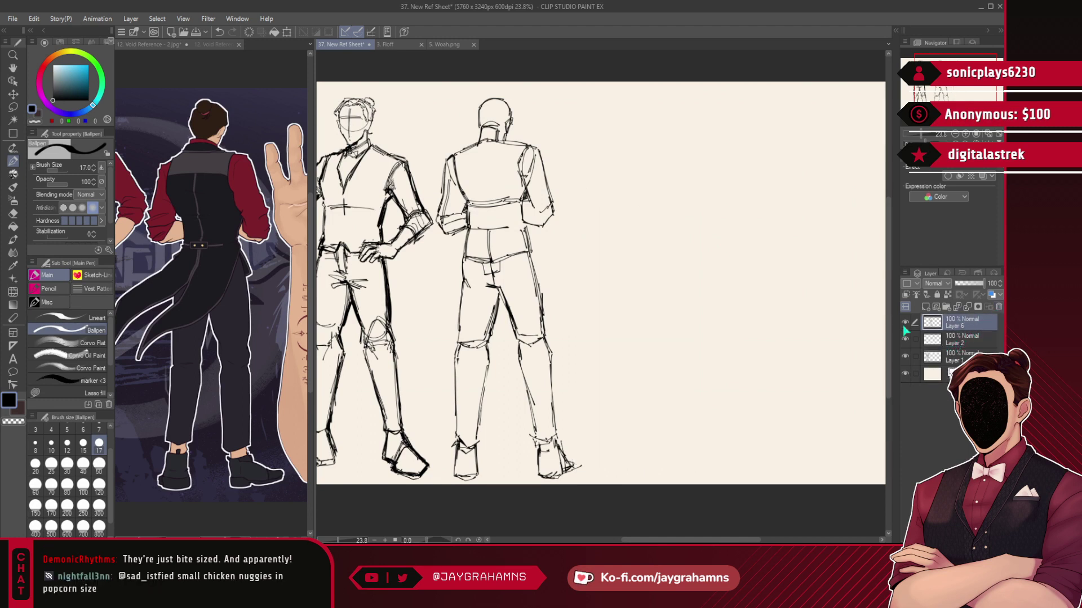
key("m")
mouse_move(434, 398)
left_mouse_down()
mouse_move(592, 510)
mouse_move(420, 471)
left_mouse_up()
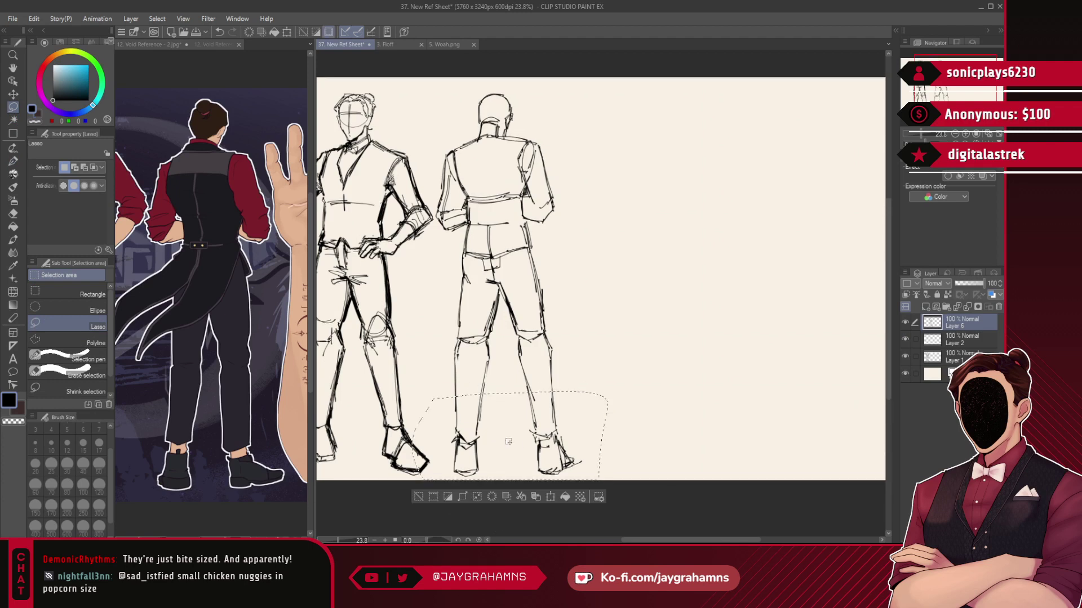
key("ctrl+t")
left_click_drag(544, 445, 544, 444)
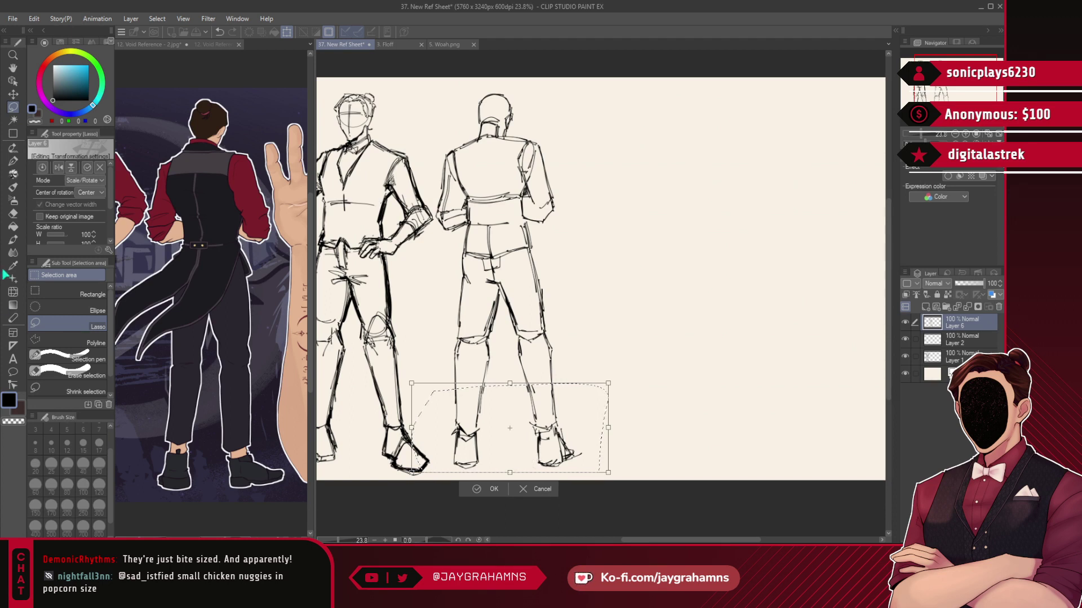
left_click(469, 489)
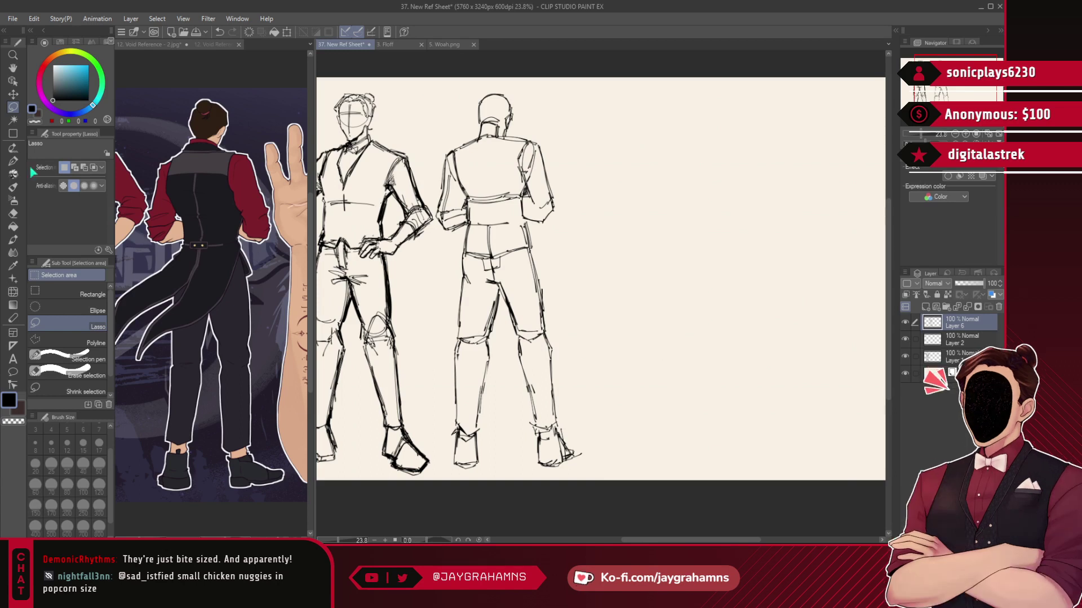
- Thicken the outlines of the back-view figure's lower legs and both shoes with the Ballpen
key("p")
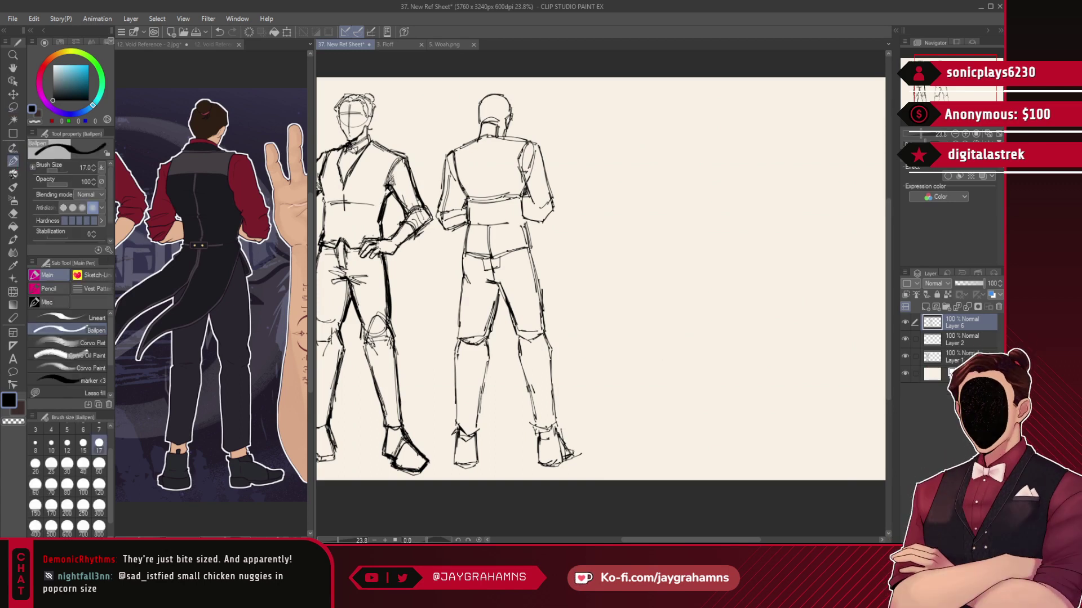
left_click_drag(489, 356, 477, 432)
left_click_drag(460, 344, 455, 404)
mouse_move(521, 340)
left_mouse_down()
mouse_move(529, 415)
mouse_move(551, 436)
left_mouse_up()
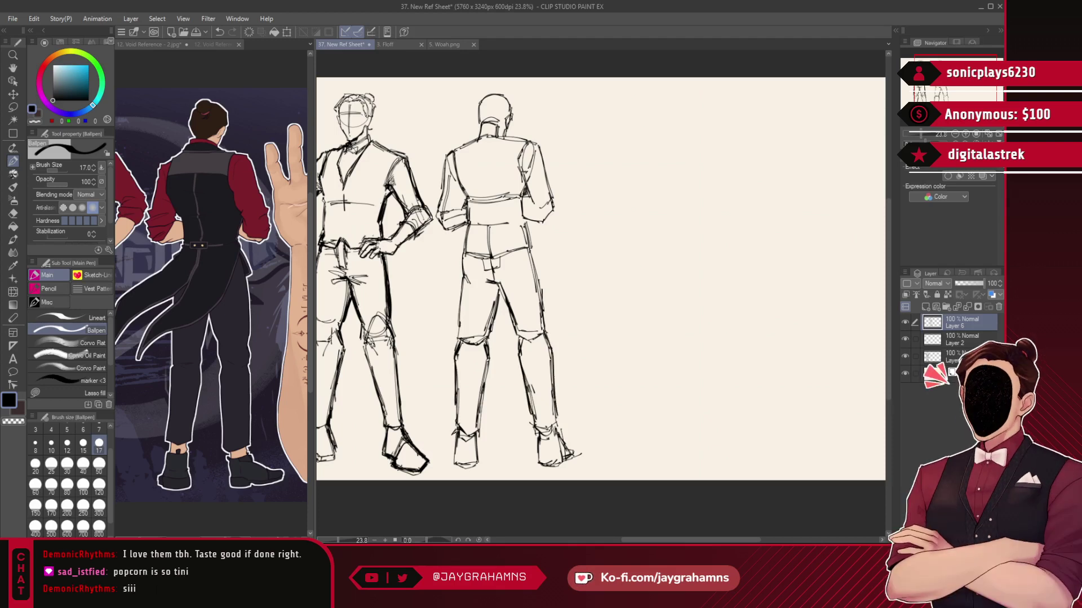
left_click_drag(539, 443, 546, 474)
mouse_move(454, 435)
left_mouse_down()
mouse_move(457, 461)
mouse_move(478, 469)
left_mouse_up()
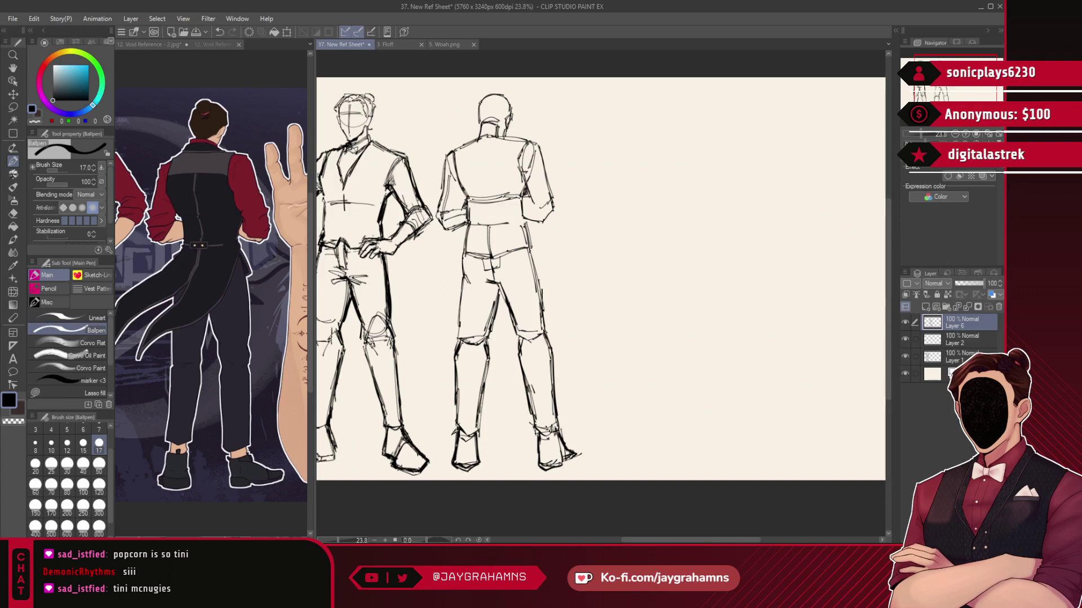
left_click_drag(454, 448, 451, 461)
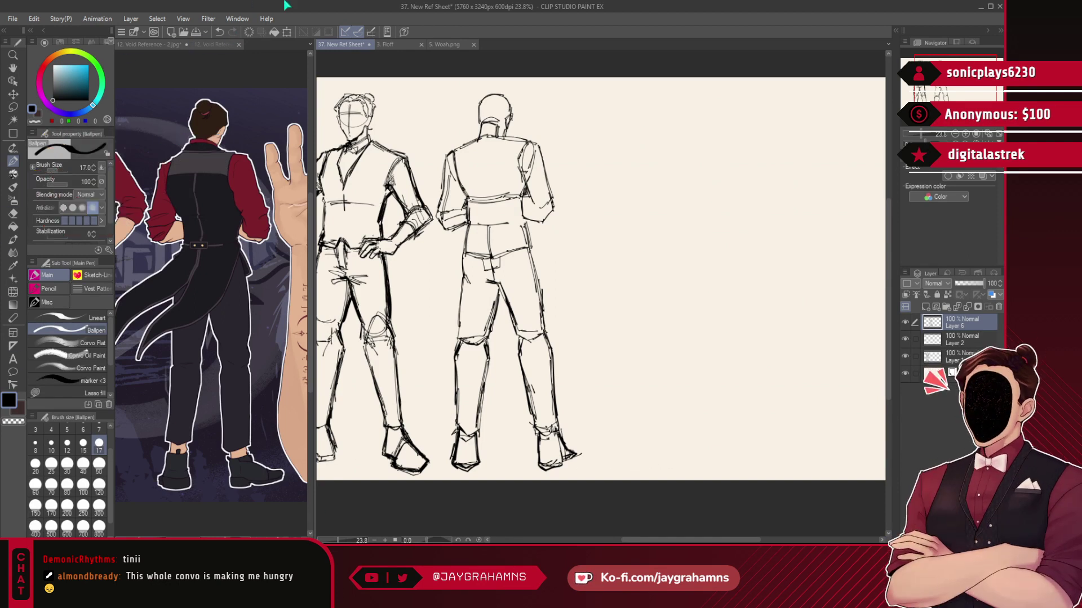
- Thicken the outlines of the back-view figure's two arms and sketch the collar around the neck
scroll(469, 88, "up", 3)
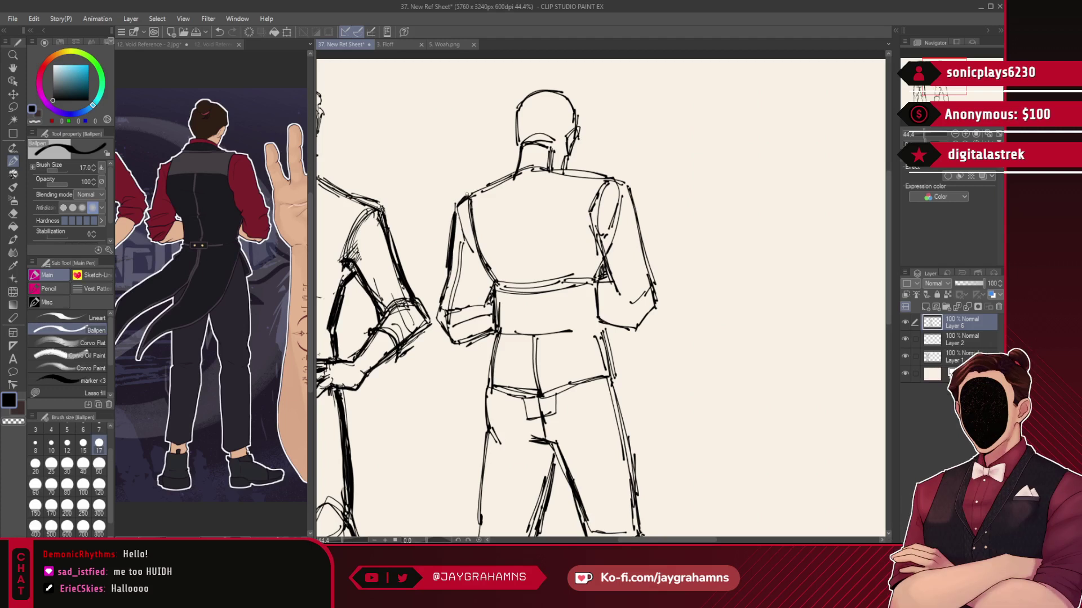
mouse_move(446, 274)
left_mouse_down()
mouse_move(437, 314)
mouse_move(462, 352)
left_mouse_up()
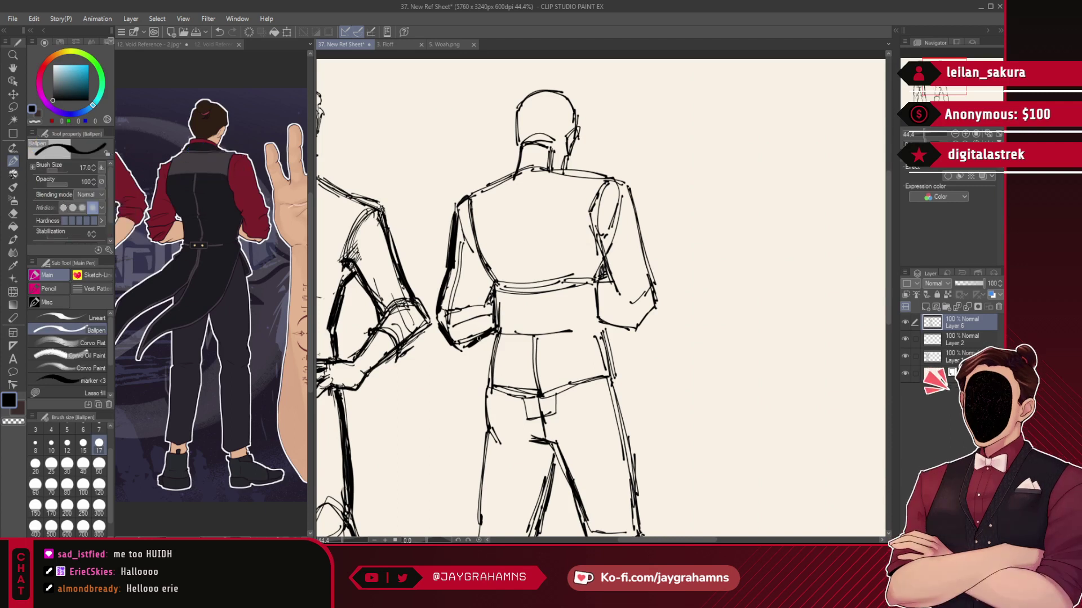
left_click_drag(488, 291, 471, 317)
key("ctrl+z")
mouse_move(592, 227)
left_mouse_down()
mouse_move(615, 297)
mouse_move(636, 312)
left_mouse_up()
left_click_drag(595, 239, 629, 308)
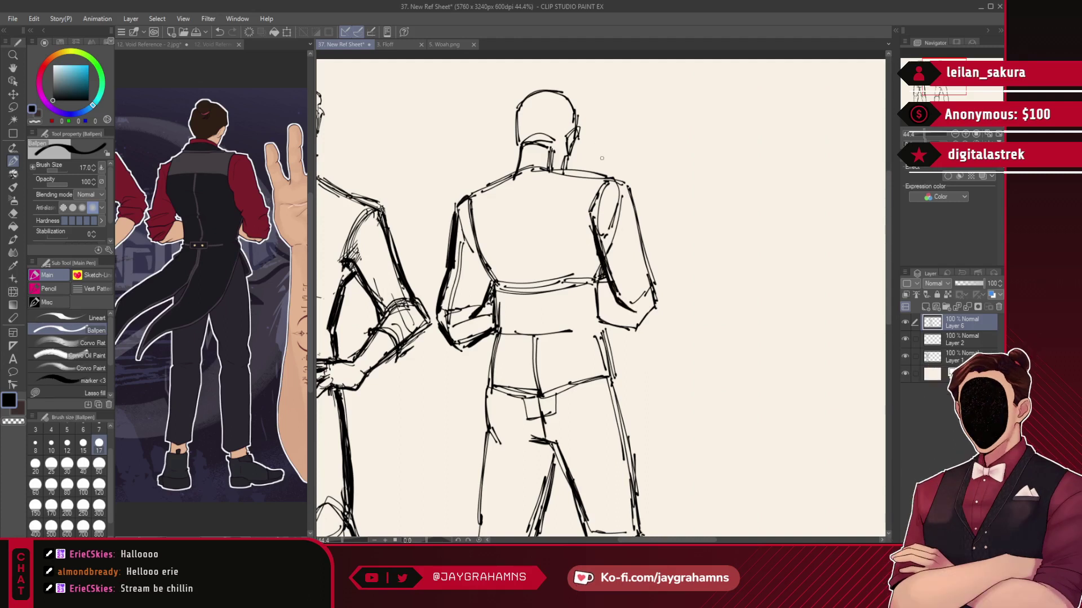
mouse_move(599, 205)
left_mouse_down()
mouse_move(611, 180)
mouse_move(648, 270)
left_mouse_up()
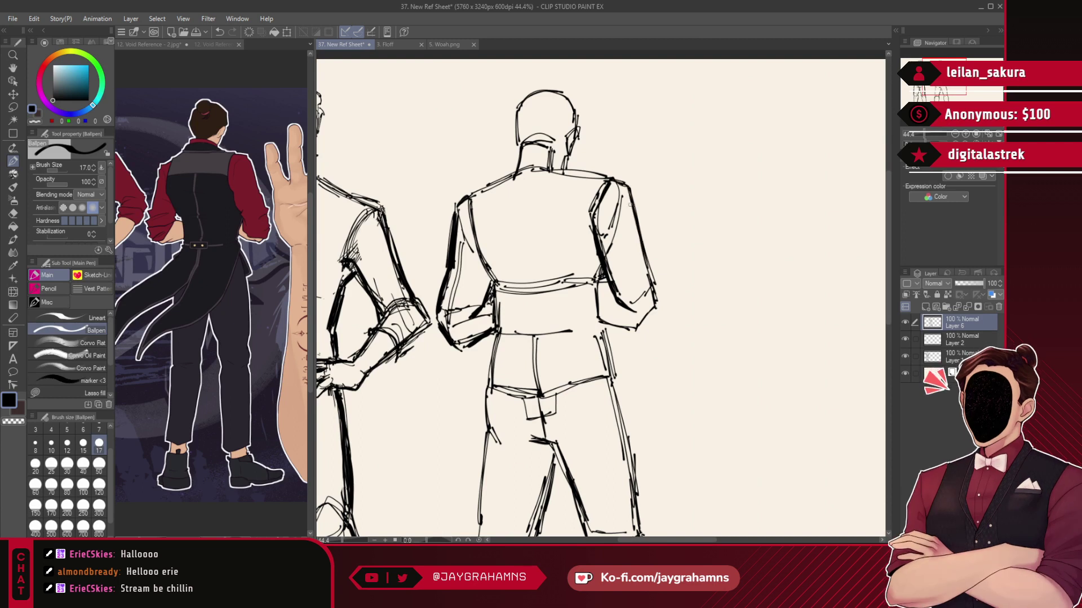
left_click_drag(626, 187, 653, 280)
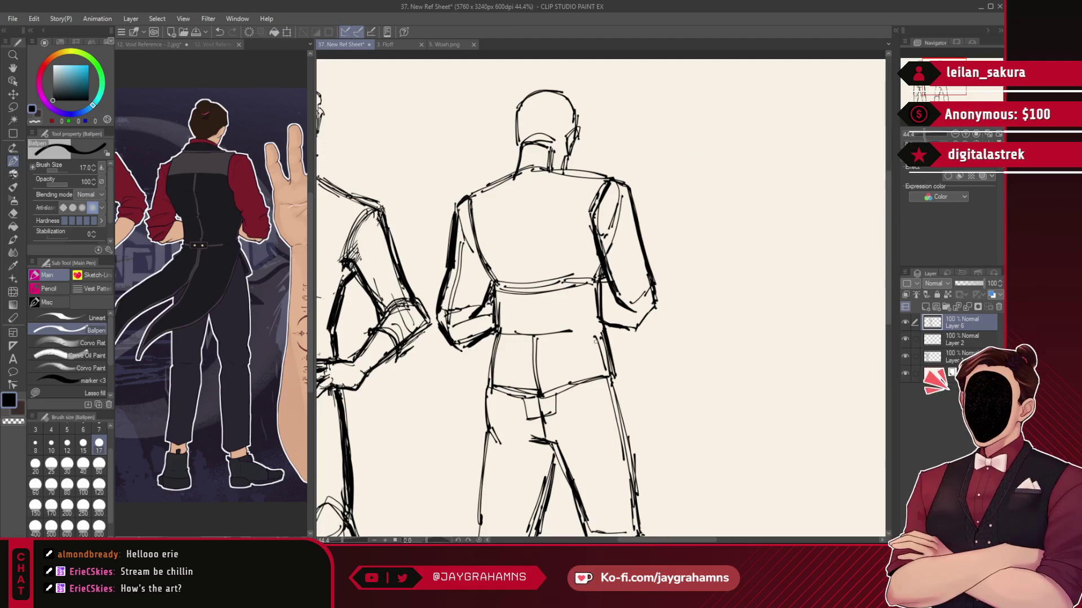
key("ctrl+z")
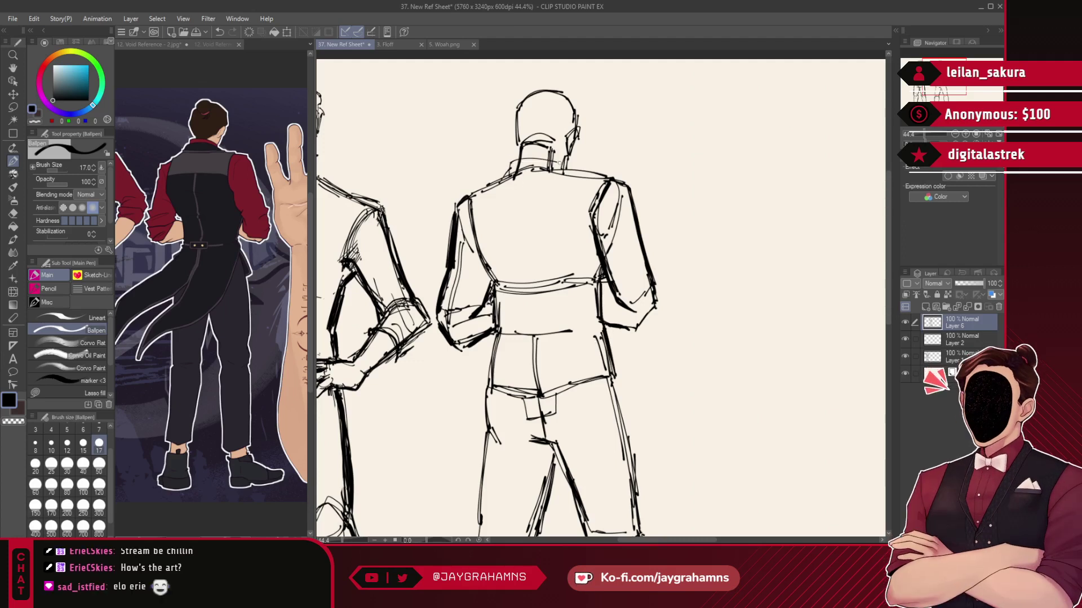
left_click_drag(506, 172, 565, 164)
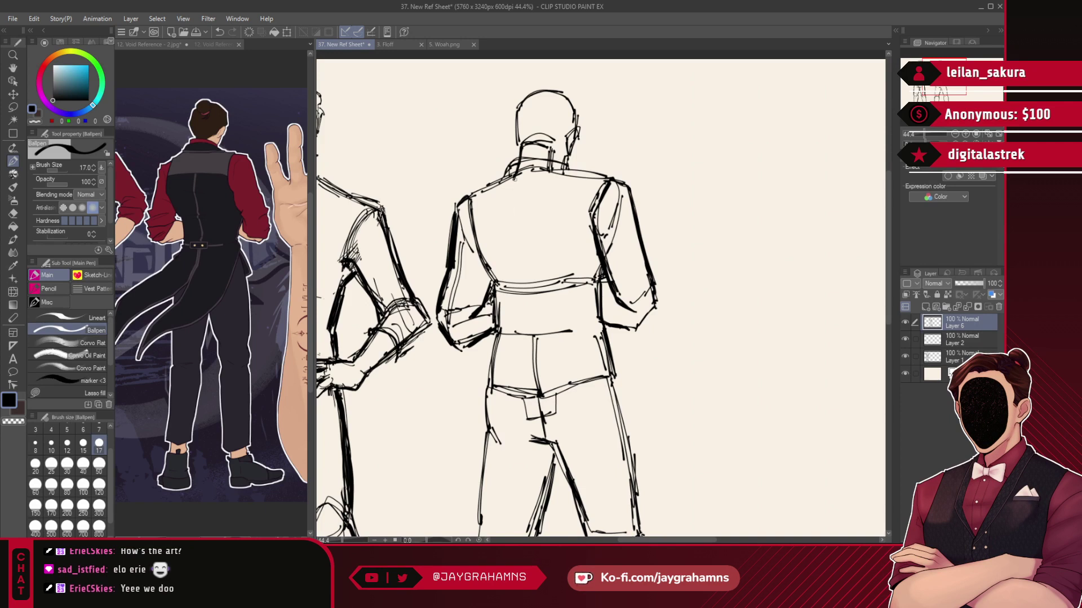
- Erase the top of the head outline using Lasso fill with the transparent color
left_click(85, 394)
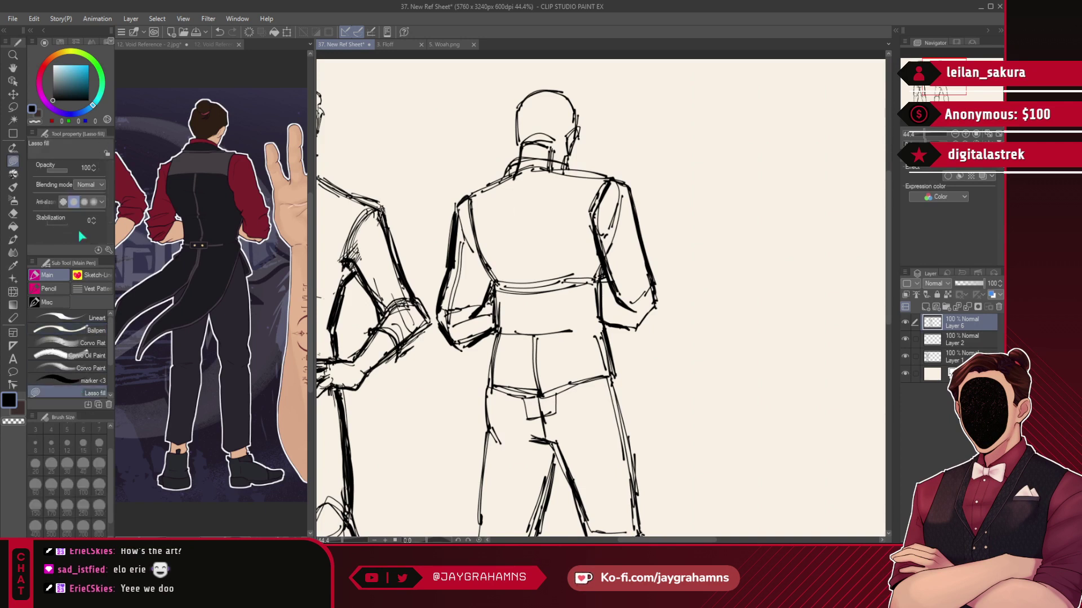
left_click(36, 121)
mouse_move(550, 80)
left_mouse_down()
mouse_move(525, 93)
mouse_move(545, 90)
left_mouse_up()
key("ctrl+z")
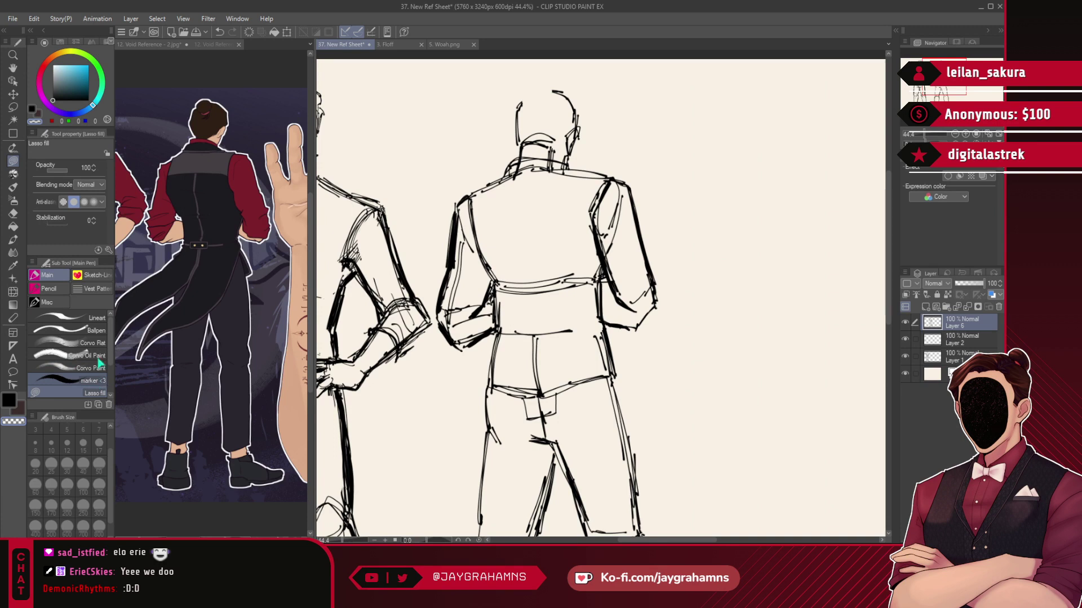
- Sketch the hair bun and hair outline on the back-view head with the Ballpen and hatch the hair
left_click(90, 330)
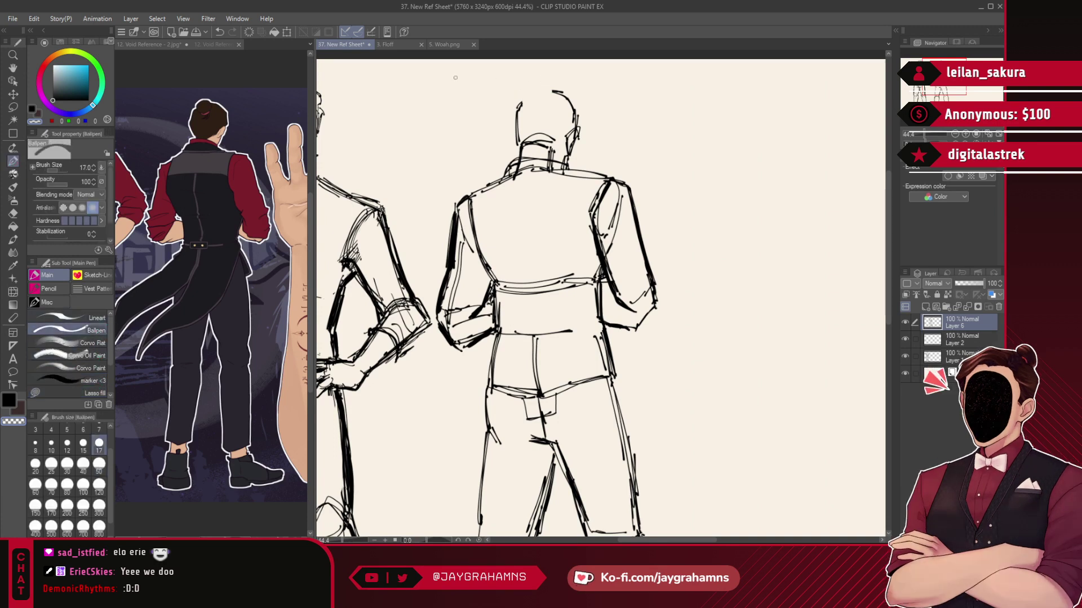
mouse_move(520, 96)
left_mouse_down()
mouse_move(547, 82)
mouse_move(511, 106)
mouse_move(519, 149)
left_mouse_up()
mouse_move(551, 89)
left_mouse_down()
mouse_move(573, 96)
mouse_move(582, 118)
left_mouse_up()
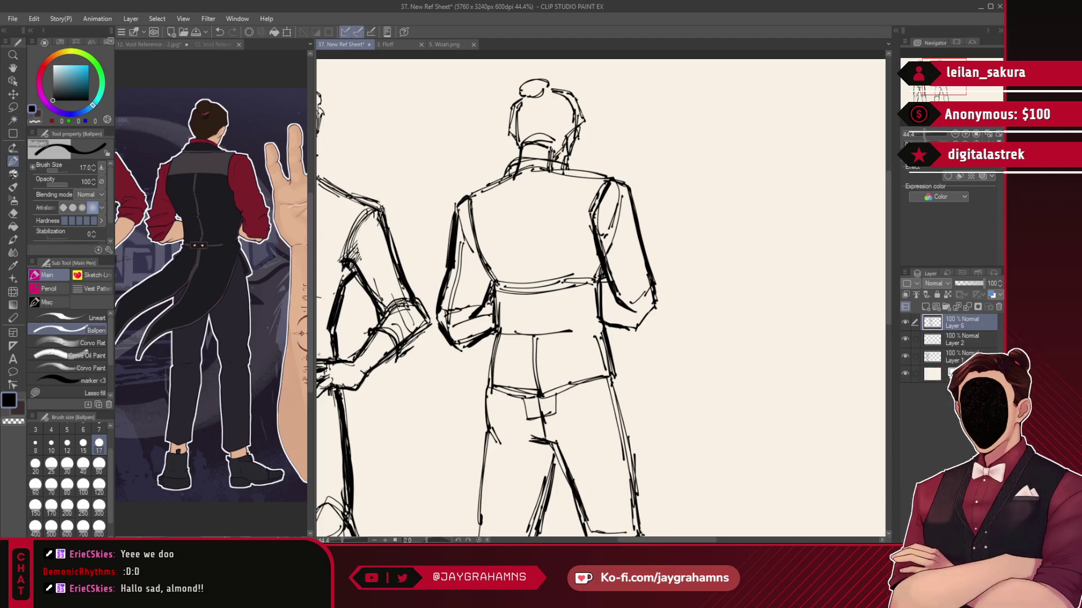
mouse_move(522, 84)
left_mouse_down()
mouse_move(538, 85)
mouse_move(511, 126)
mouse_move(519, 138)
left_mouse_up()
mouse_move(533, 99)
left_mouse_down()
mouse_move(521, 138)
mouse_move(544, 92)
mouse_move(536, 131)
left_mouse_up()
mouse_move(550, 89)
left_mouse_down()
mouse_move(554, 124)
mouse_move(562, 107)
mouse_move(572, 125)
mouse_move(525, 142)
left_mouse_up()
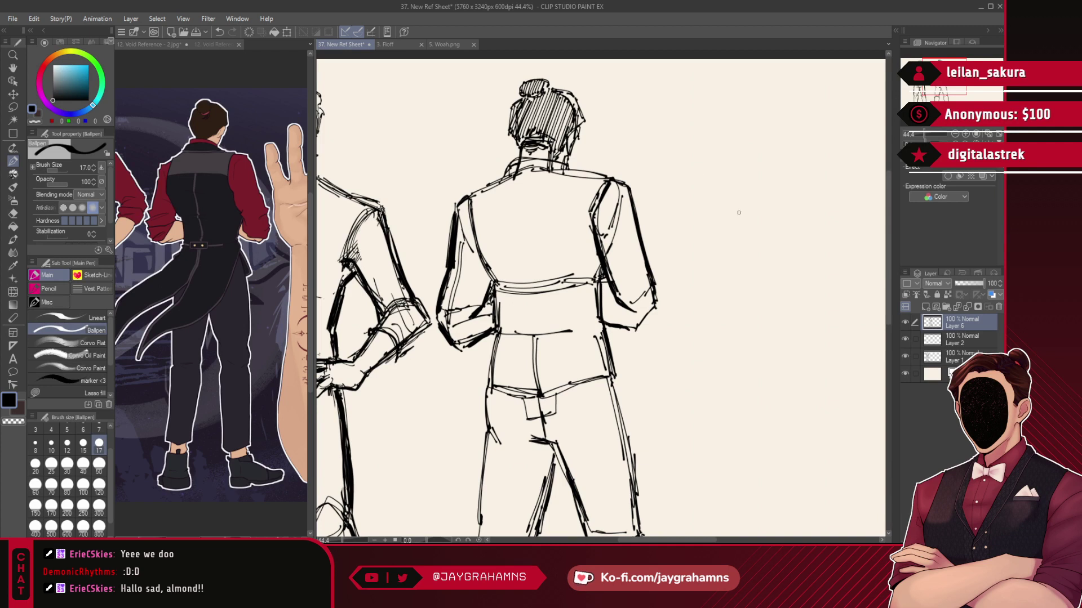
- Erase the overlapping collar lines at the base of the neck using Lasso fill with the transparent color
scroll(623, 131, "down", 4)
scroll(570, 134, "up", 7)
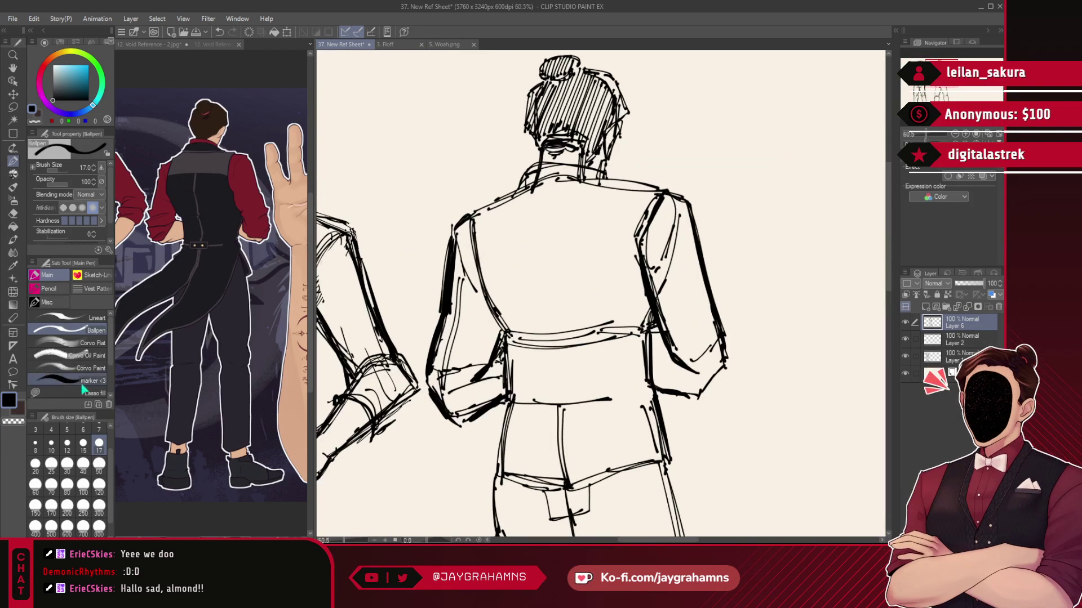
left_click(85, 392)
mouse_move(536, 172)
left_mouse_down()
mouse_move(550, 185)
mouse_move(531, 176)
mouse_move(596, 174)
mouse_move(529, 173)
mouse_move(597, 176)
mouse_move(579, 170)
left_mouse_up()
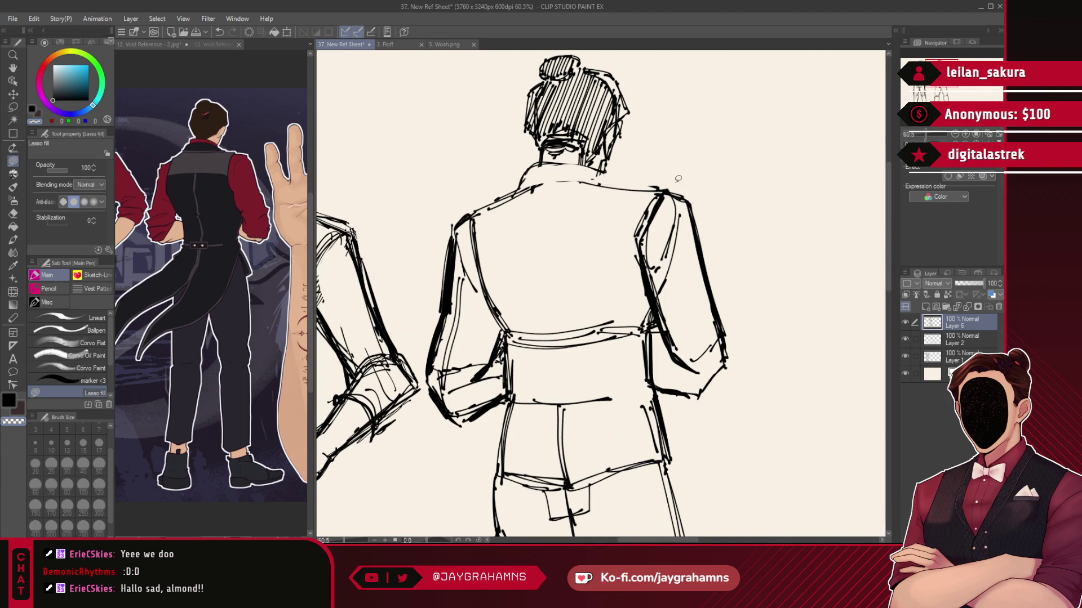
- Redraw the collar and shoulder lines with the Ballpen and thicken the vest's left armhole edge
left_click(90, 330)
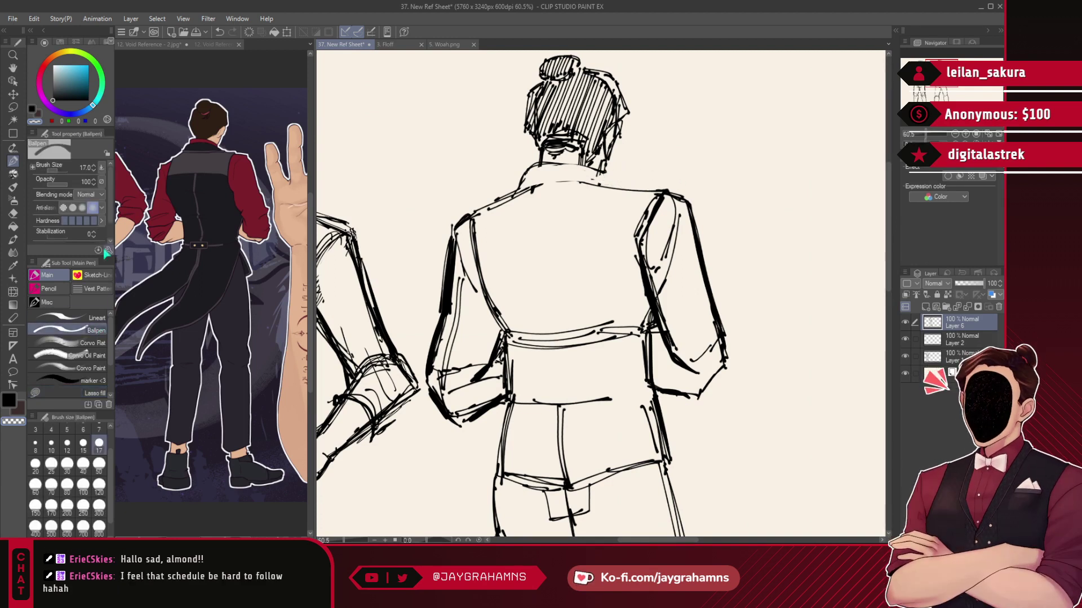
mouse_move(598, 184)
left_mouse_down()
mouse_move(673, 187)
mouse_move(637, 234)
left_mouse_up()
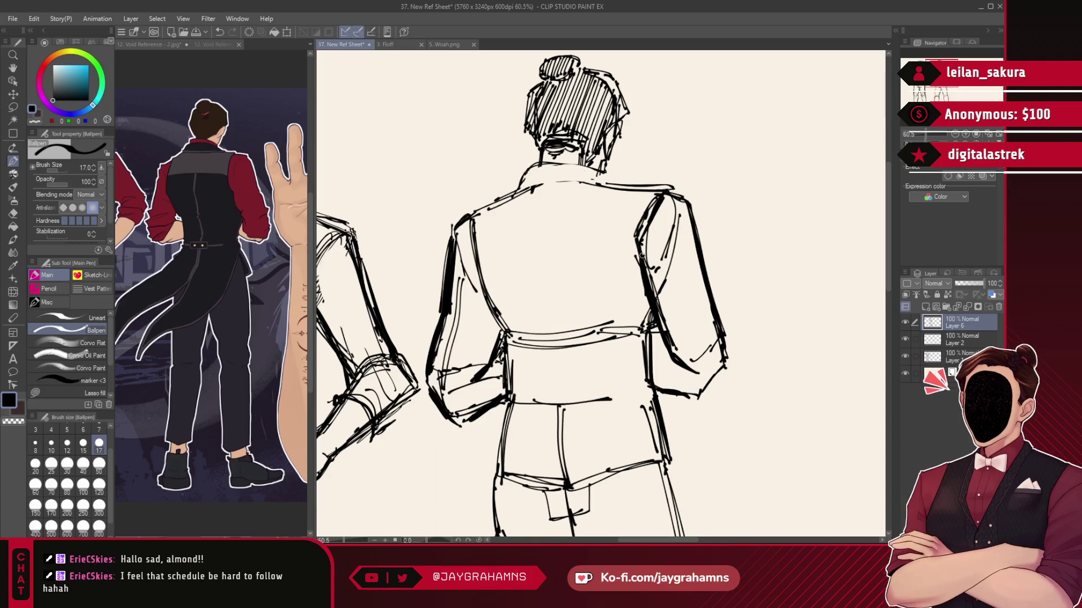
left_click_drag(607, 172, 612, 186)
mouse_move(558, 164)
left_mouse_down()
mouse_move(531, 168)
mouse_move(613, 169)
left_mouse_up()
left_click_drag(530, 187, 470, 218)
mouse_move(518, 191)
left_mouse_down()
mouse_move(473, 214)
mouse_move(501, 325)
left_mouse_up()
key("ctrl+z")
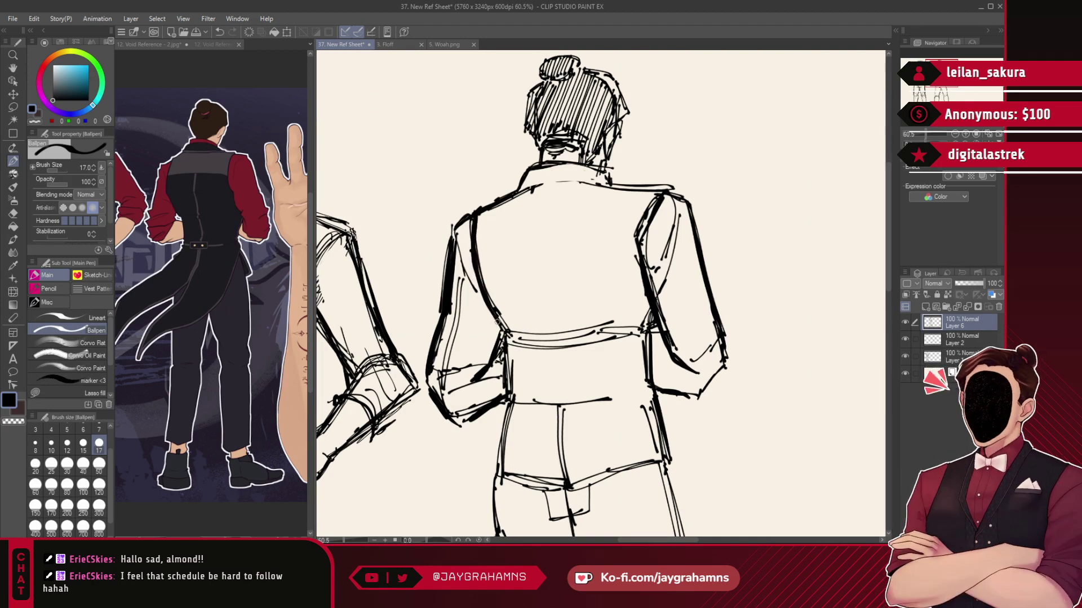
- Trim the thick outer outline and stray inner lines of the left arm using transparent Lasso fill
left_click(63, 393)
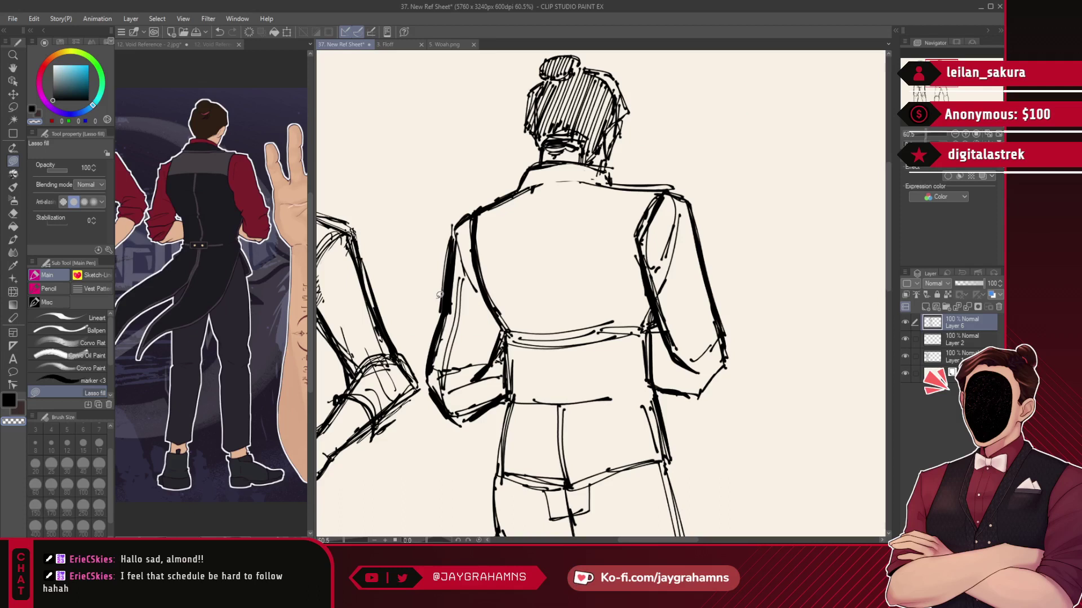
mouse_move(446, 304)
left_mouse_down()
mouse_move(434, 350)
mouse_move(446, 305)
left_mouse_up()
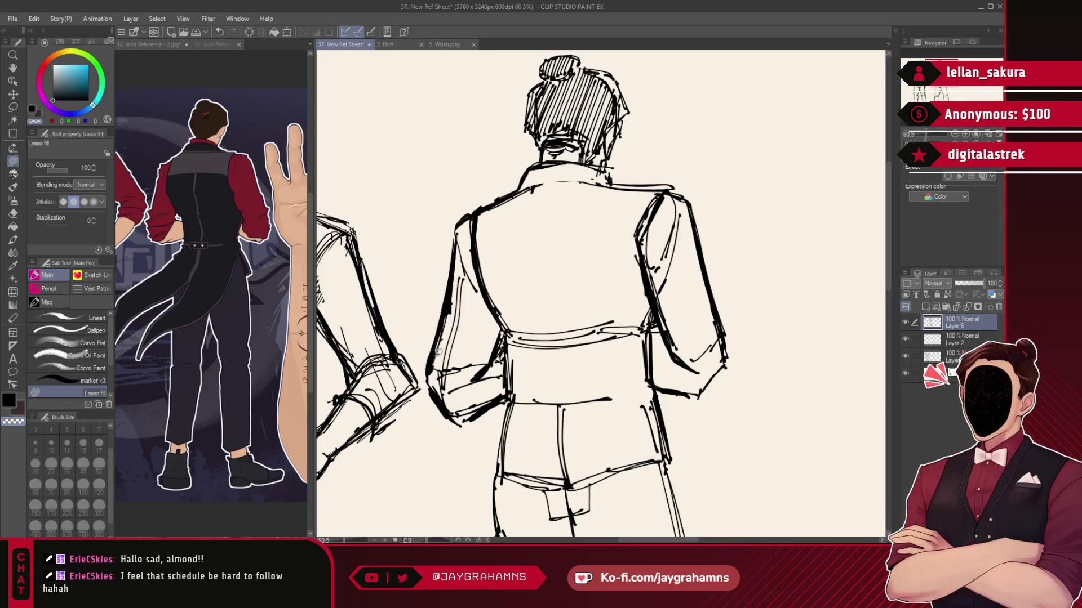
mouse_move(449, 413)
left_mouse_down()
mouse_move(427, 382)
mouse_move(447, 431)
mouse_move(432, 405)
mouse_move(486, 408)
mouse_move(462, 430)
left_mouse_up()
mouse_move(462, 273)
left_mouse_down()
mouse_move(447, 347)
mouse_move(459, 403)
mouse_move(451, 302)
mouse_move(442, 368)
mouse_move(453, 394)
mouse_move(455, 338)
left_mouse_up()
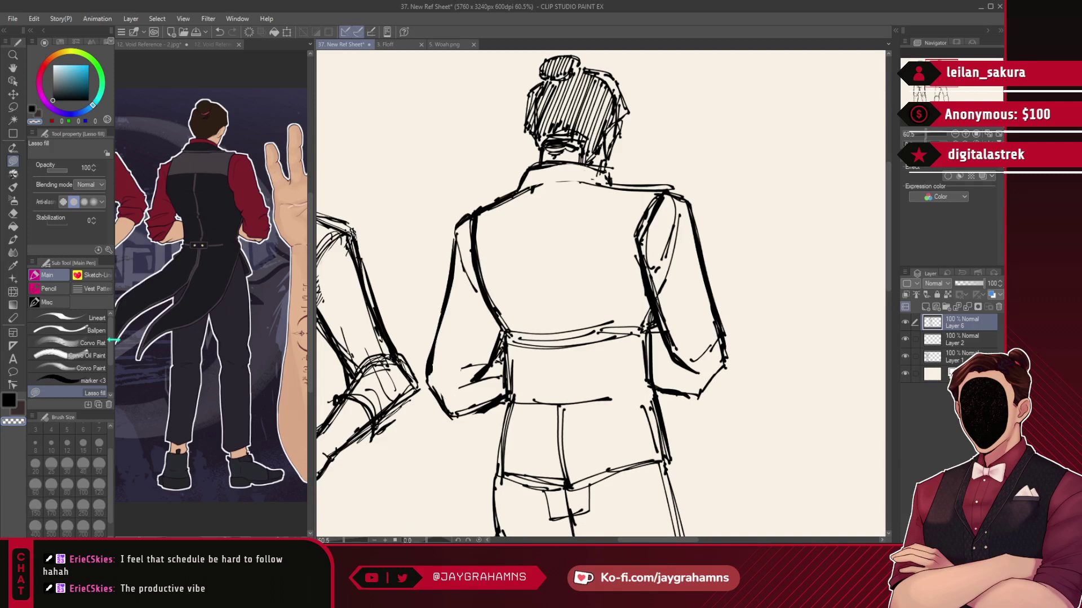
- Thicken the right arm's outer outline and the vest's right armhole edge with the Ballpen
left_click(85, 331)
left_click(32, 109)
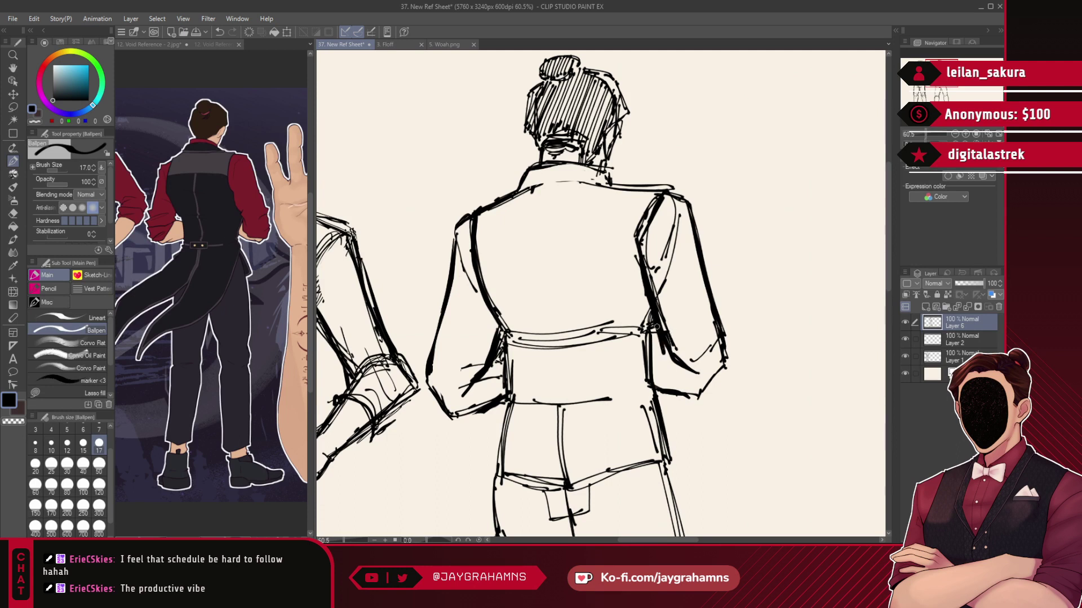
left_click_drag(690, 206, 718, 320)
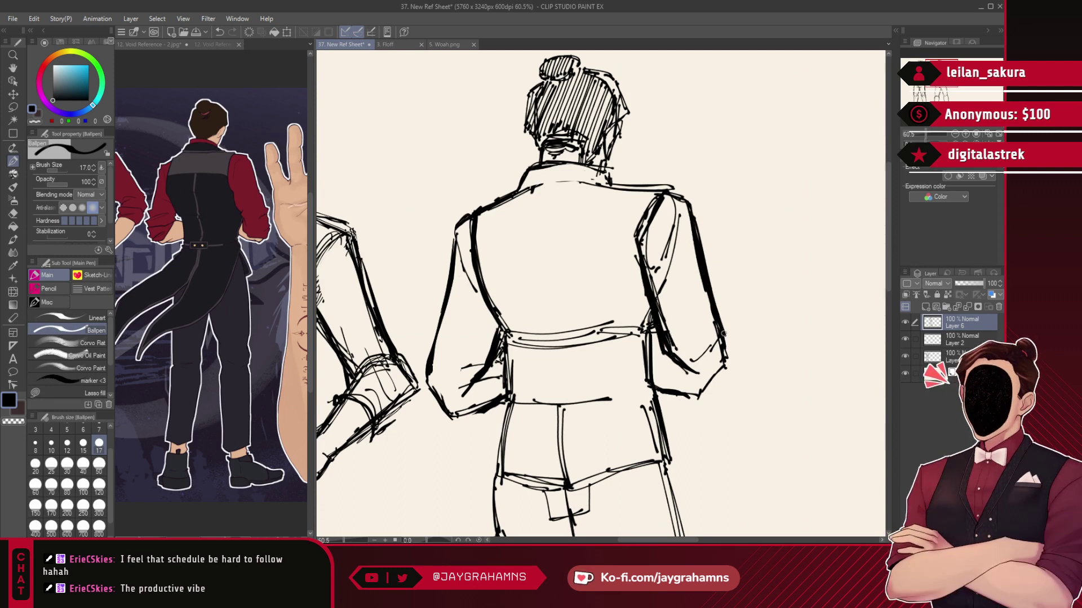
left_click_drag(641, 318, 656, 209)
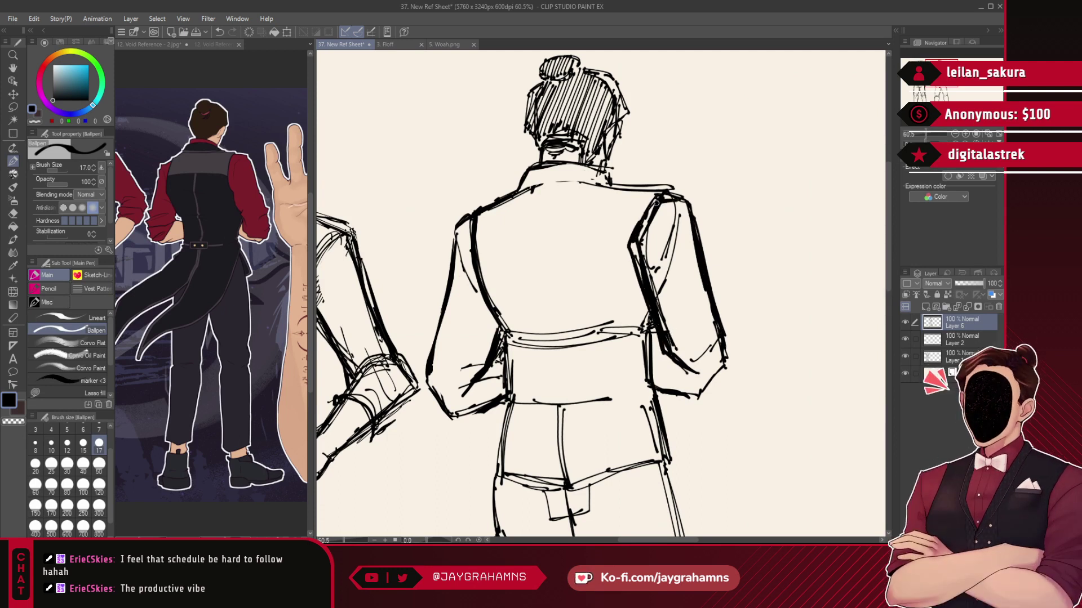
- Thicken the back view's left arm outline and draw a yoke seam across the vest's upper back with the Ballpen
mouse_move(454, 237)
left_mouse_down()
mouse_move(430, 337)
mouse_move(440, 394)
mouse_move(458, 409)
mouse_move(507, 389)
left_mouse_up()
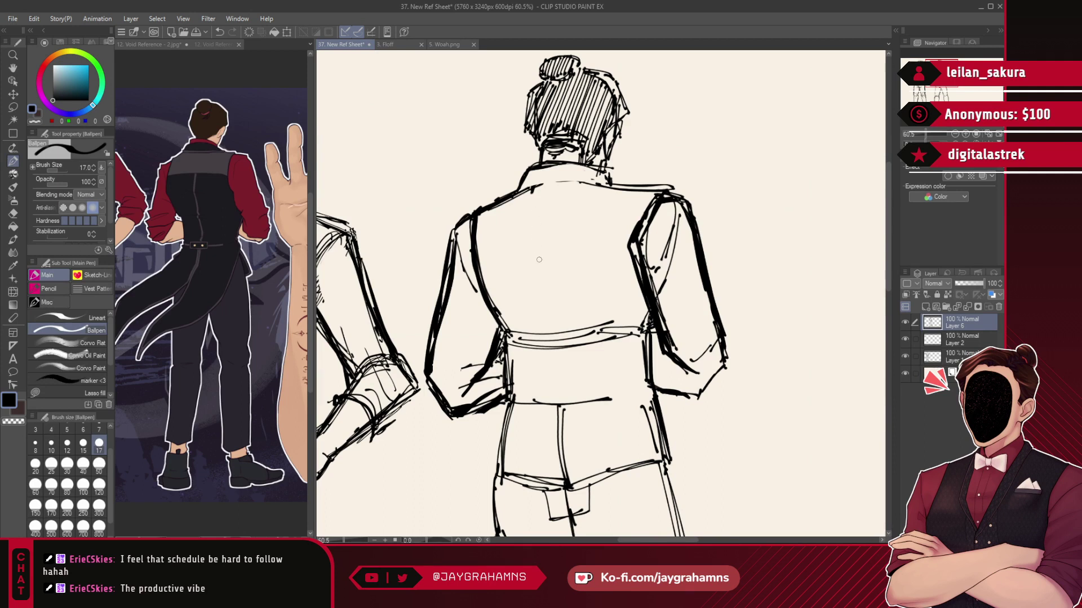
left_click_drag(485, 284, 630, 272)
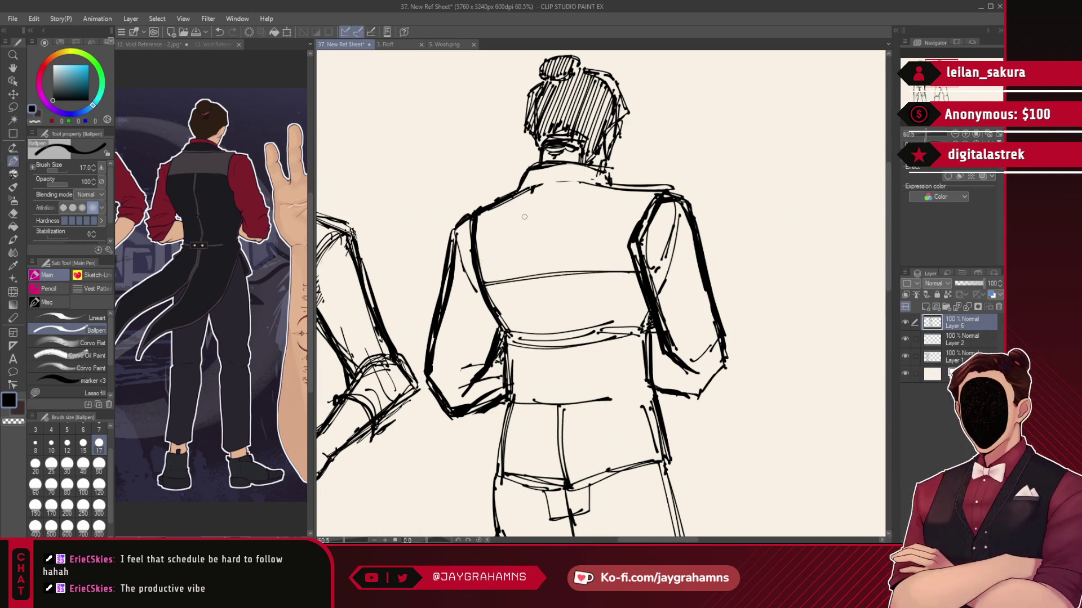
mouse_move(518, 189)
left_mouse_down()
mouse_move(587, 181)
mouse_move(521, 190)
left_mouse_up()
key("ctrl+z")
left_click_drag(593, 184, 524, 190)
- Draw the vest's vertical center back seam and a small two-button strap at the waist
scroll(532, 183, "down", 7)
scroll(547, 192, "up", 6)
left_click_drag(543, 213, 546, 259)
mouse_move(550, 314)
left_mouse_down()
mouse_move(567, 319)
mouse_move(542, 320)
mouse_move(577, 319)
mouse_move(577, 310)
mouse_move(541, 324)
mouse_move(575, 323)
mouse_move(547, 320)
mouse_move(565, 320)
left_mouse_up()
key("ctrl+z")
key("ctrl+z")
key("ctrl+z")
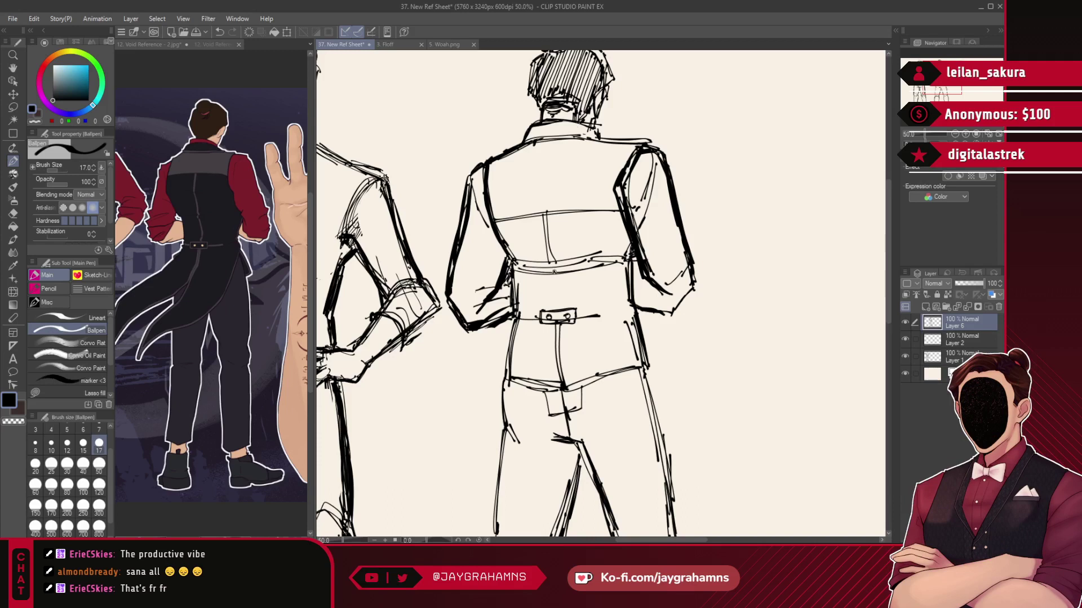
- Sketch the left vest tail flaring from the waist to below the hips, with a center slit edge
mouse_move(509, 333)
left_mouse_down()
mouse_move(492, 398)
mouse_move(503, 350)
mouse_move(499, 416)
mouse_move(548, 410)
mouse_move(493, 411)
mouse_move(532, 431)
left_mouse_up()
key("ctrl+z")
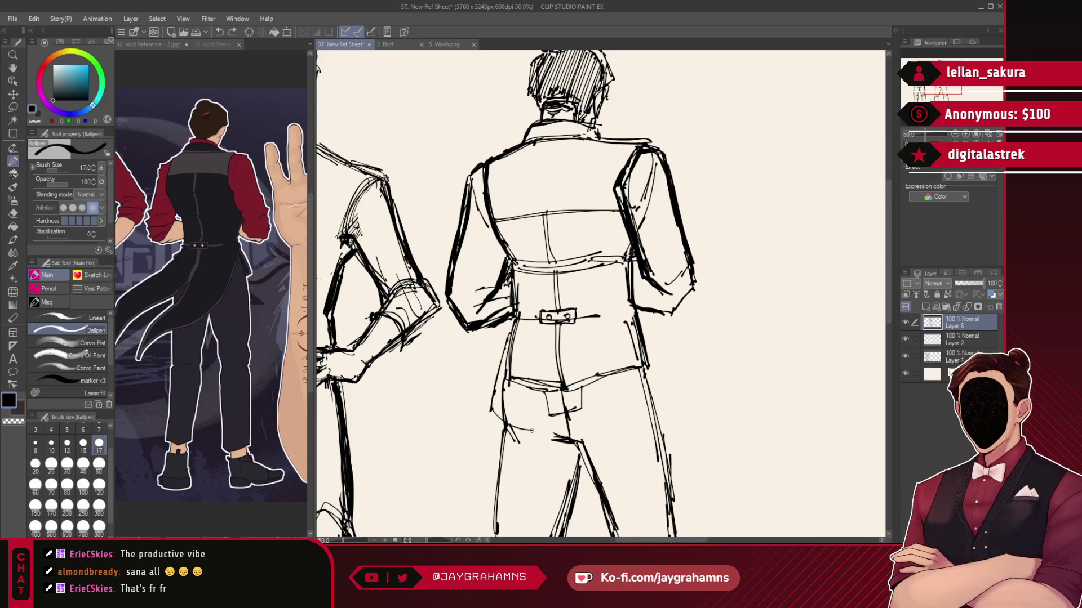
key("ctrl+z")
left_click_drag(557, 358, 545, 434)
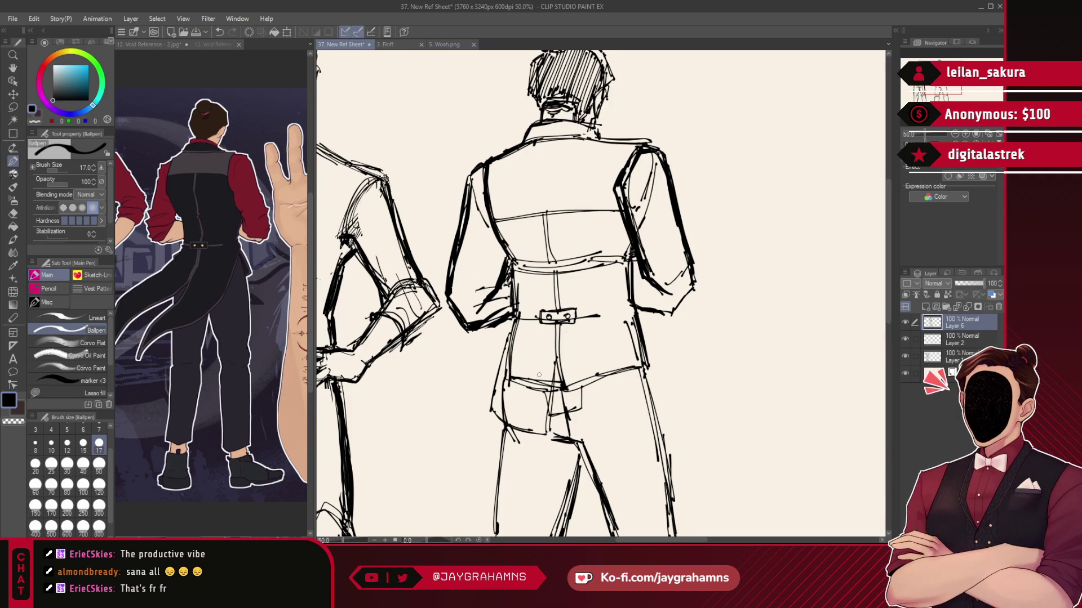
- Erase the old hem and pocket lines below the waist using Lasso fill with the transparent color
left_click(68, 393)
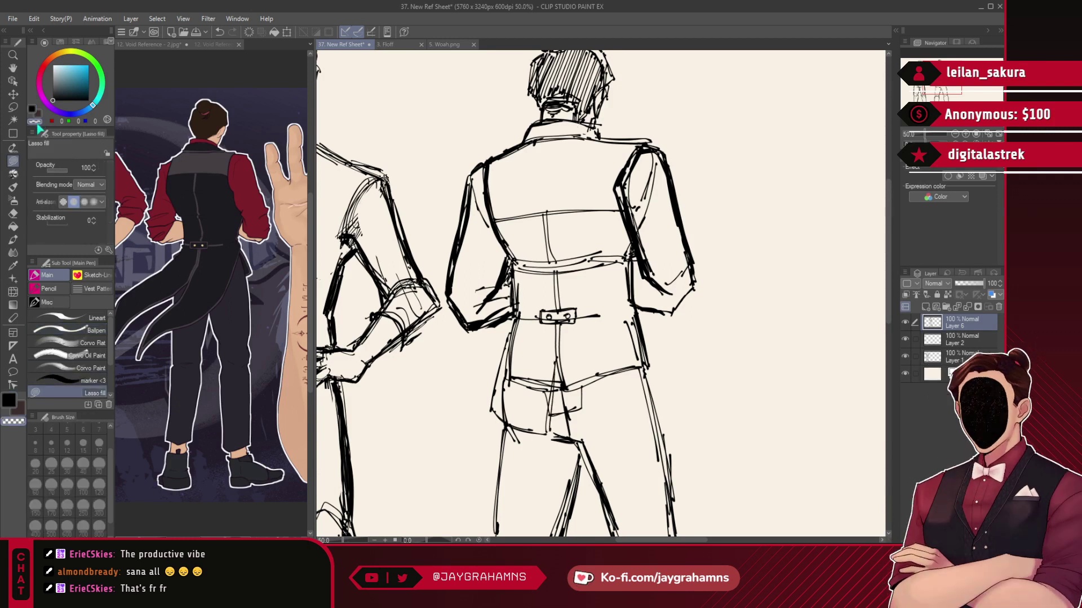
mouse_move(539, 421)
left_mouse_down()
mouse_move(507, 368)
mouse_move(514, 417)
mouse_move(550, 341)
left_mouse_up()
key("ctrl+z")
mouse_move(567, 384)
left_mouse_down()
mouse_move(615, 415)
mouse_move(569, 406)
left_mouse_up()
left_click_drag(629, 311, 632, 385)
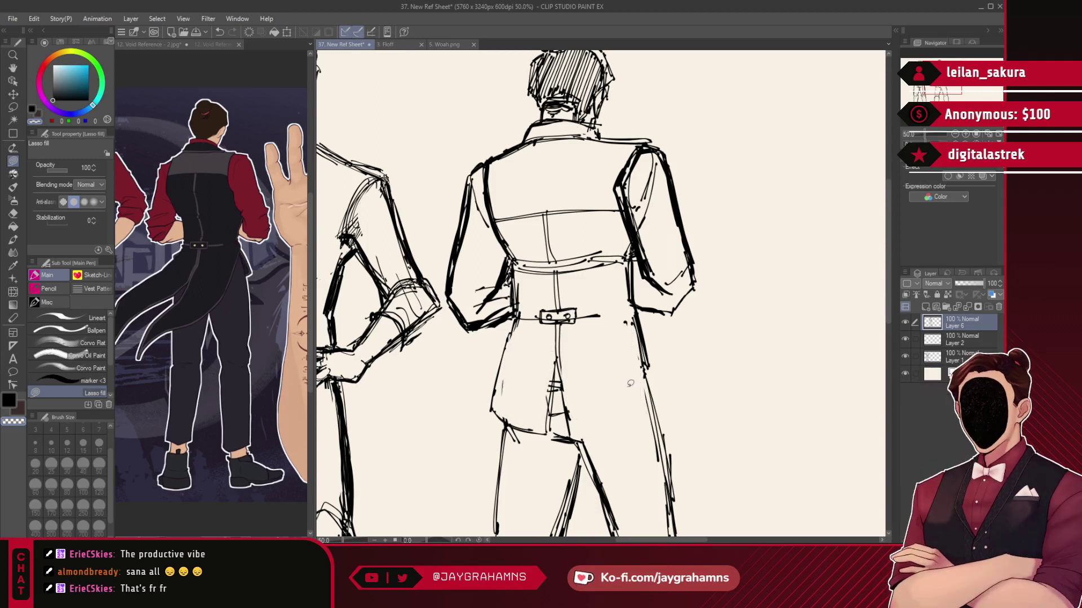
- Redraw both split vest tails with heavier Ballpen outlines, adding the right tail's hem and thickening the right waist edge
left_click(93, 333)
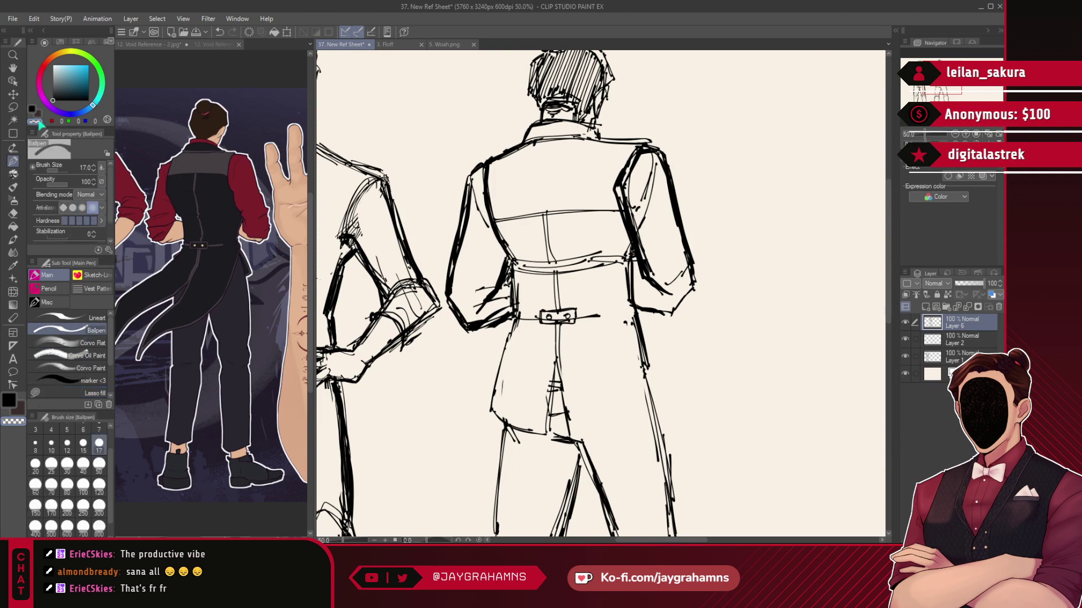
mouse_move(515, 326)
left_mouse_down()
mouse_move(499, 371)
mouse_move(508, 344)
mouse_move(510, 424)
mouse_move(498, 417)
mouse_move(557, 378)
mouse_move(555, 362)
mouse_move(547, 432)
mouse_move(566, 367)
mouse_move(574, 442)
left_mouse_up()
left_click_drag(575, 442, 640, 419)
left_click_drag(583, 436, 644, 413)
key("ctrl+z")
key("ctrl+z")
key("ctrl+z")
mouse_move(558, 370)
left_mouse_down()
mouse_move(575, 434)
mouse_move(647, 407)
left_mouse_up()
mouse_move(637, 328)
left_mouse_down()
mouse_move(648, 408)
mouse_move(637, 335)
mouse_move(648, 374)
left_mouse_up()
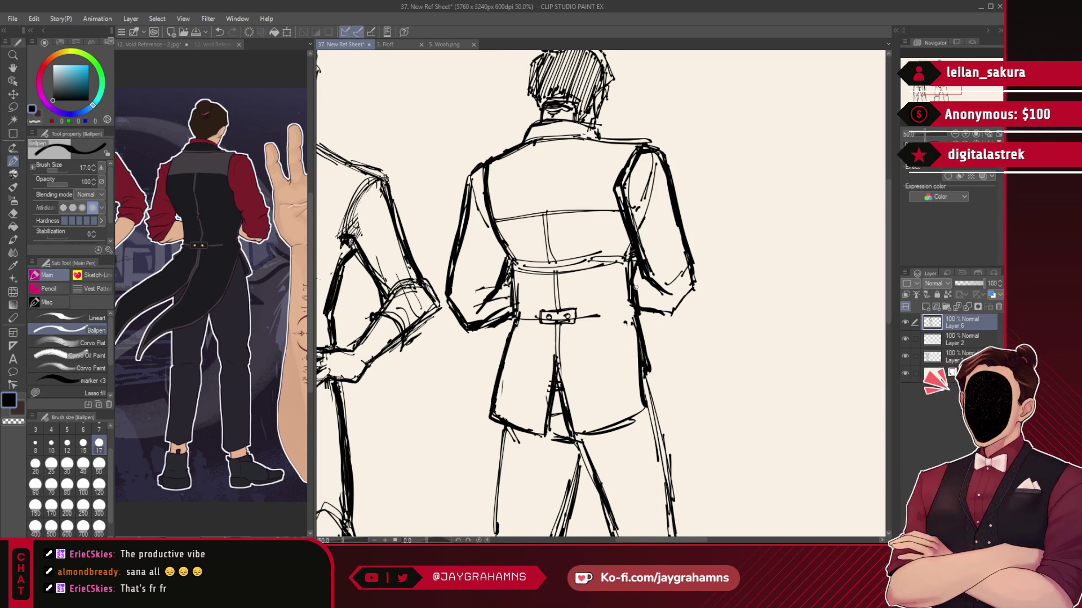
left_click_drag(631, 264, 644, 342)
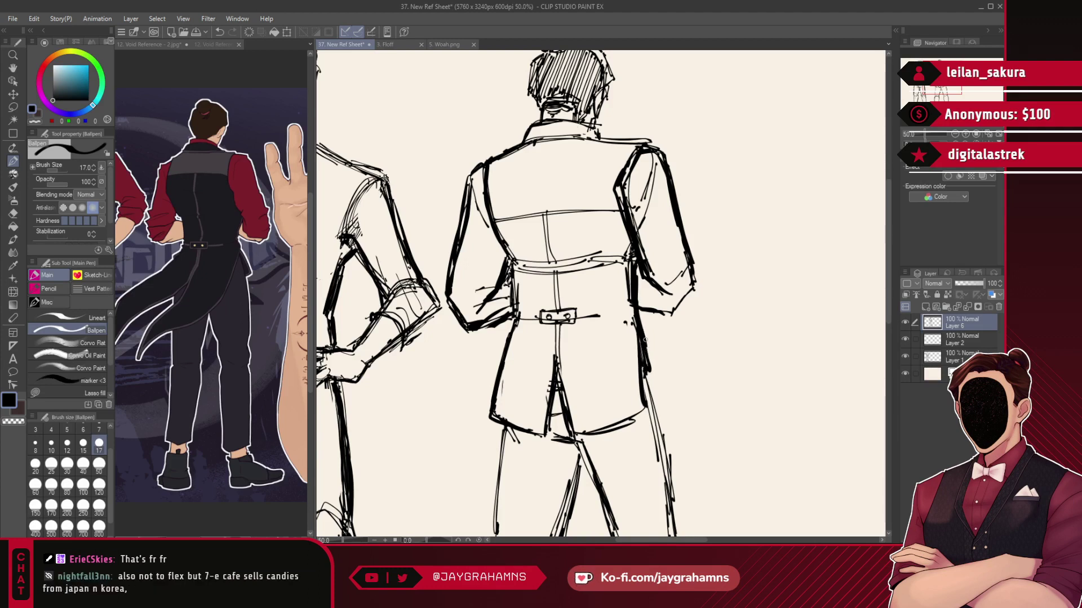
scroll(566, 284, "down", 10)
scroll(505, 302, "up", 4)
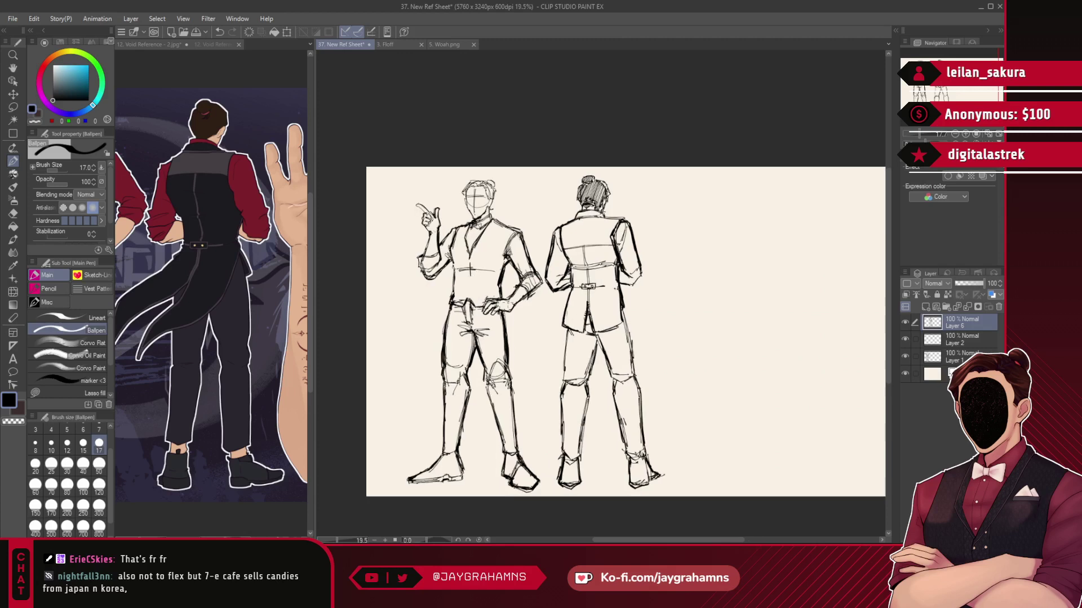
scroll(511, 306, "up", 1)
key("ctrl+t")
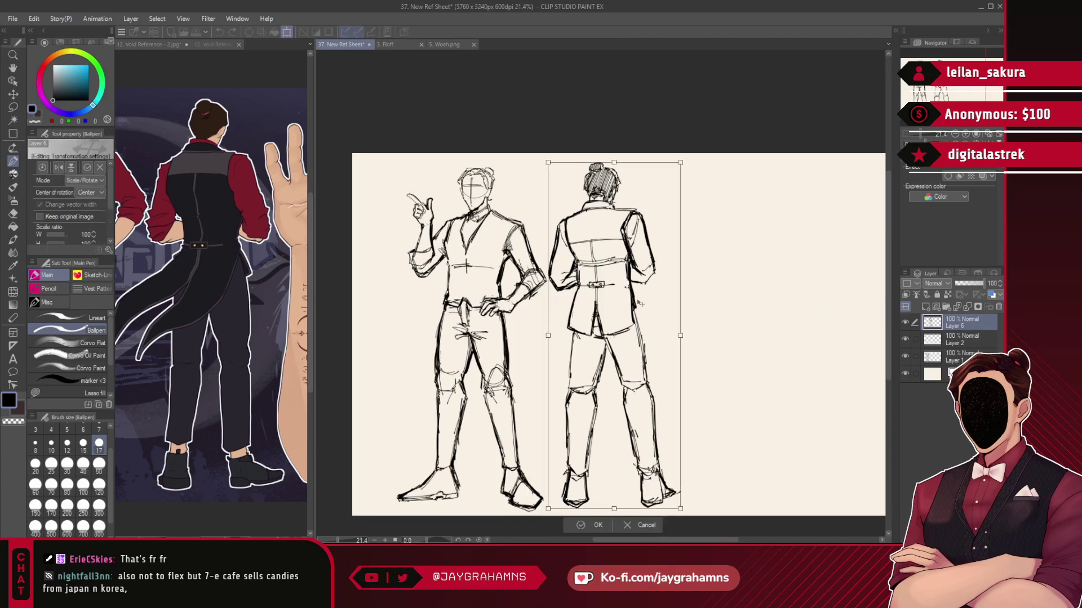
left_click(582, 526)
key("ctrl+r")
key("ctrl+r")
key("ctrl+t")
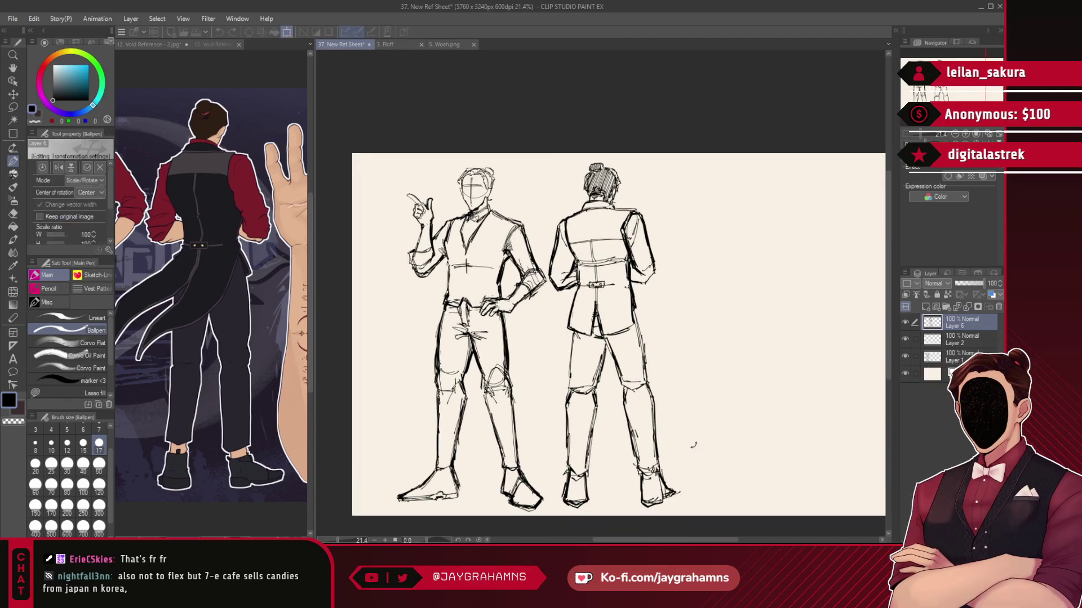
left_click(628, 526)
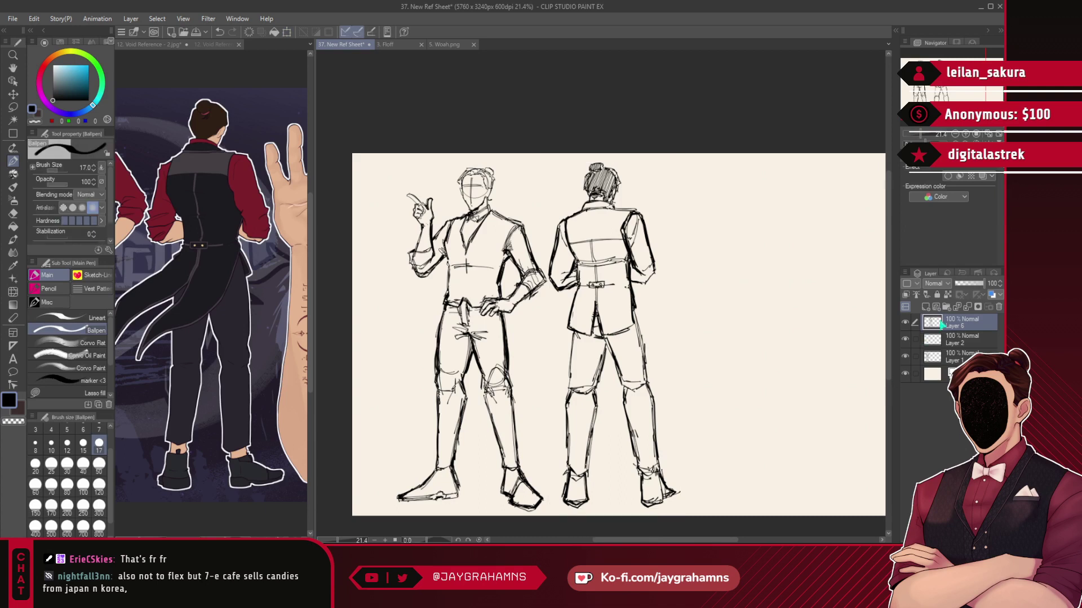
- Merge the back-view and front-view sketch layers down into Layer 1
key("ctrl+e")
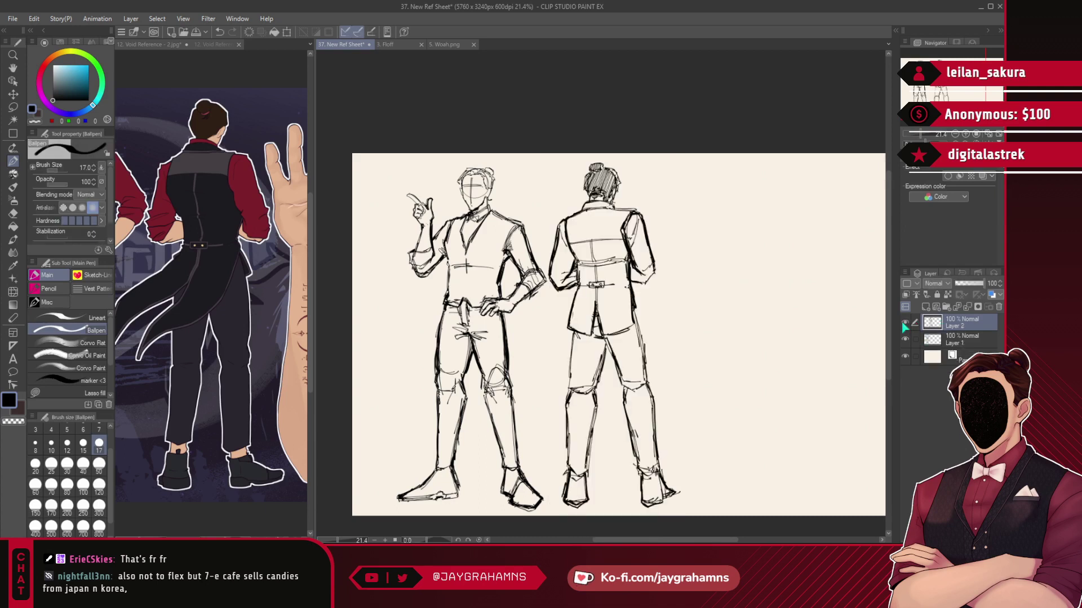
key("ctrl+e")
- Shift both merged figures toward the left edge of the canvas and save the document
key("ctrl+t")
left_click_drag(643, 324, 595, 326)
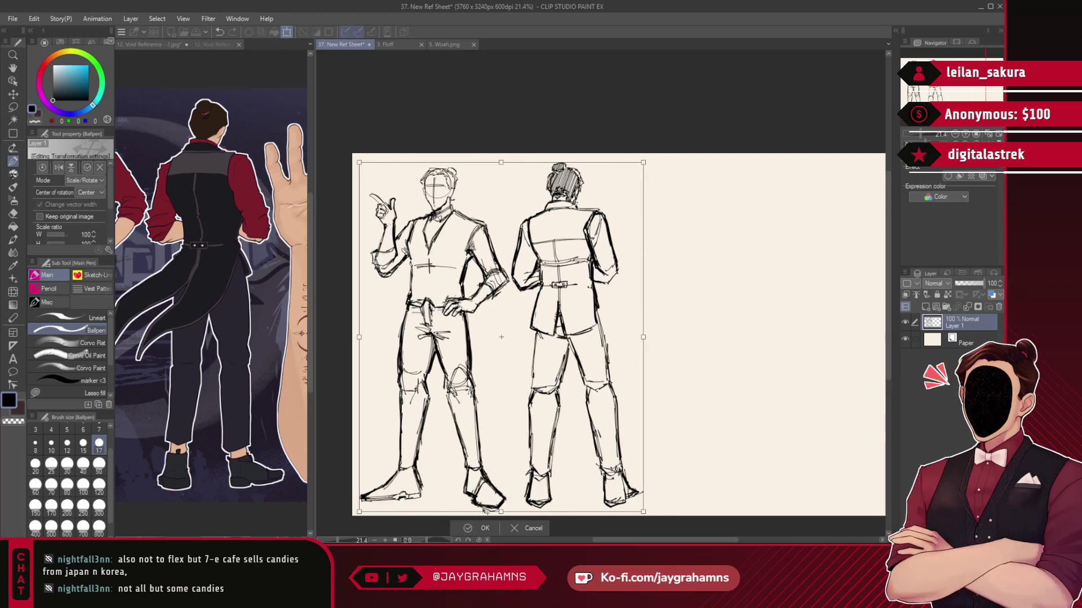
left_click(482, 526)
key("ctrl+s")
- Examine the outfit in the Void Reference - 2 and Void Reference - 1 images, and the portrait in Woah.png
left_click(218, 242)
scroll(219, 241, "down", 3)
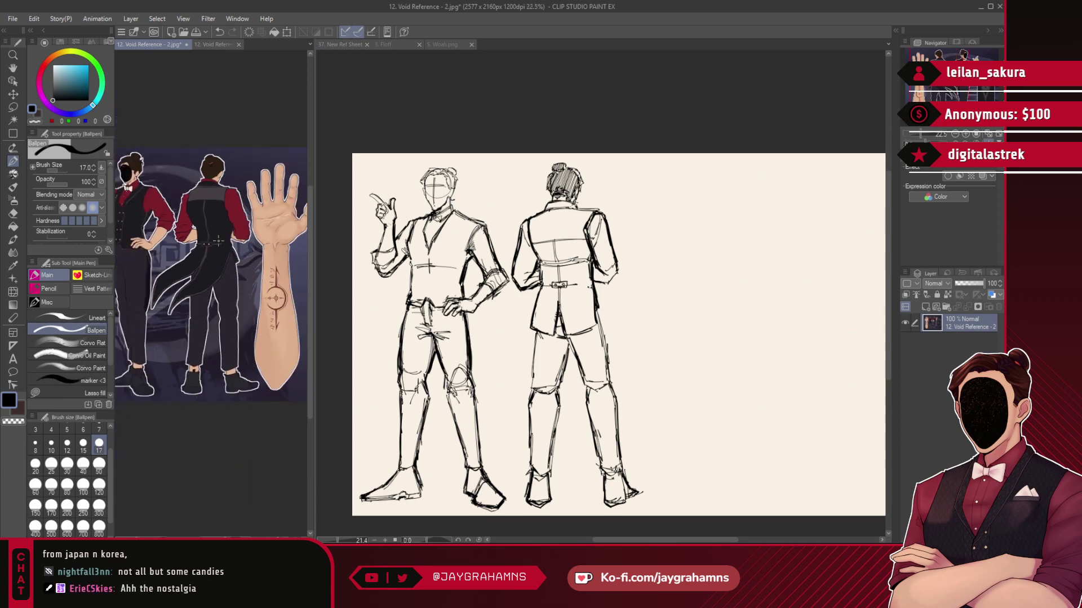
scroll(218, 241, "right", 5)
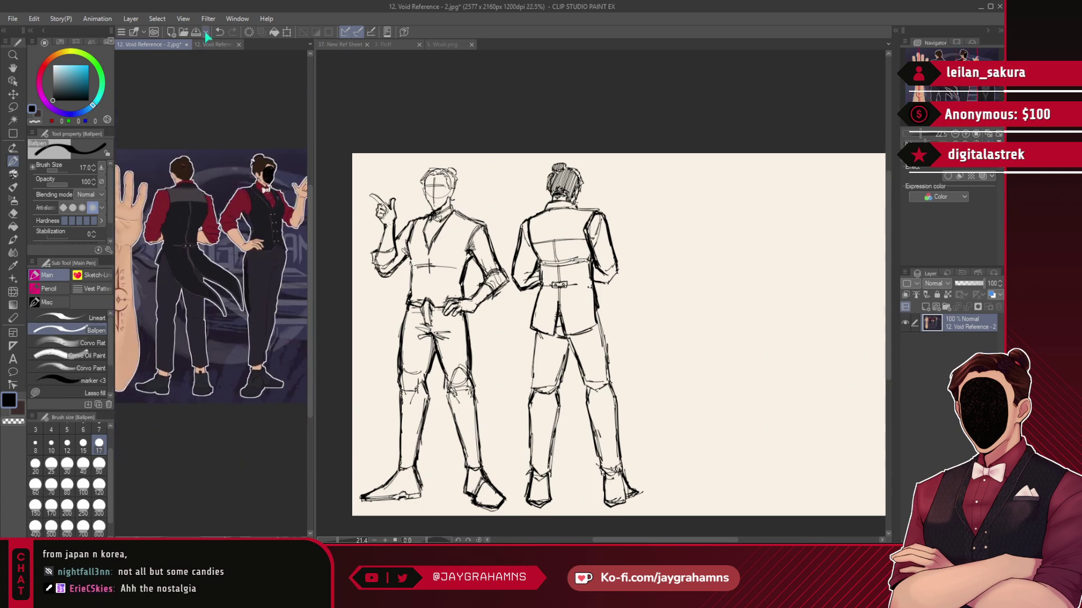
left_click(210, 46)
scroll(238, 198, "up", 3)
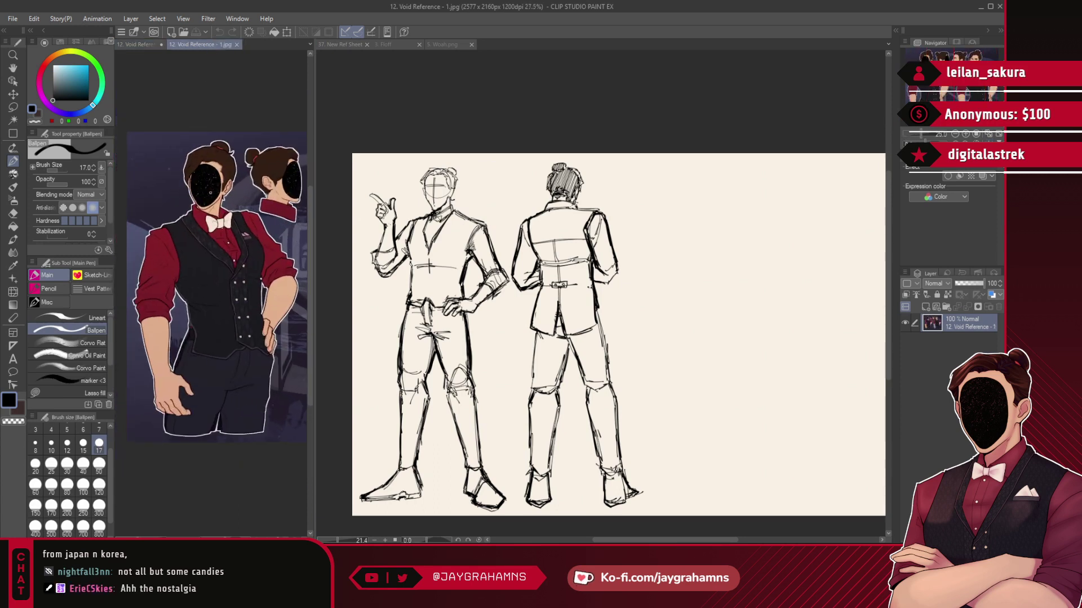
scroll(238, 198, "up", 2)
scroll(226, 186, "down", 3)
scroll(211, 174, "up", 4)
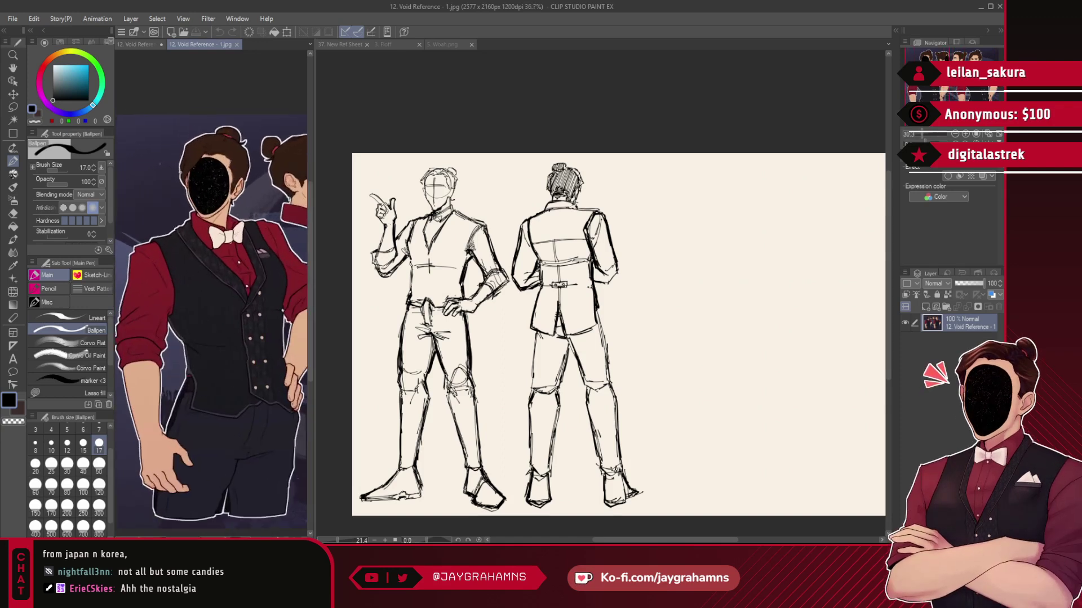
scroll(211, 174, "down", 3)
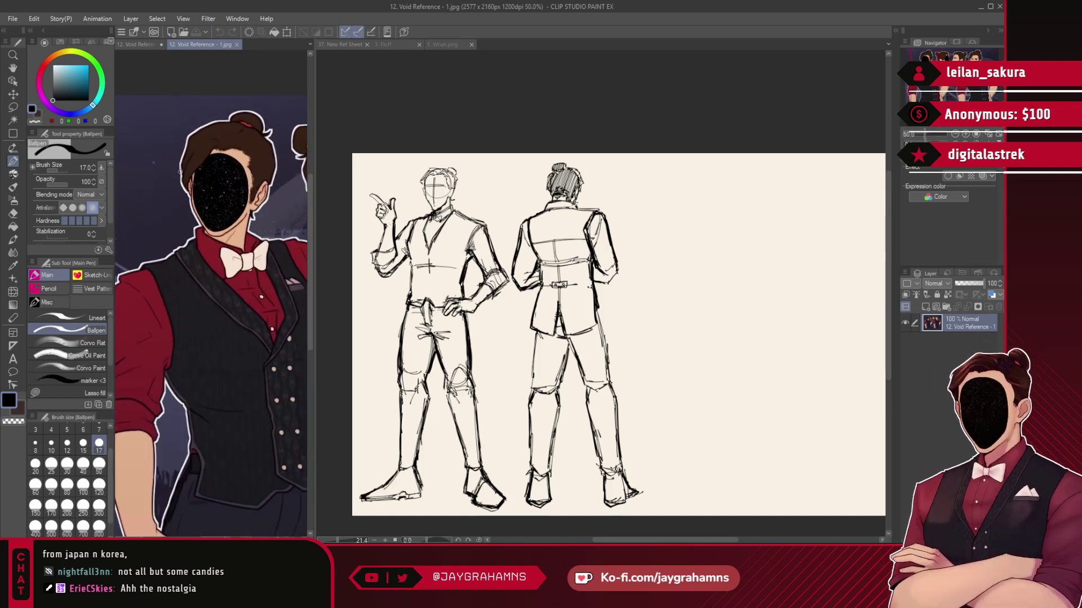
scroll(183, 197, "up", 2)
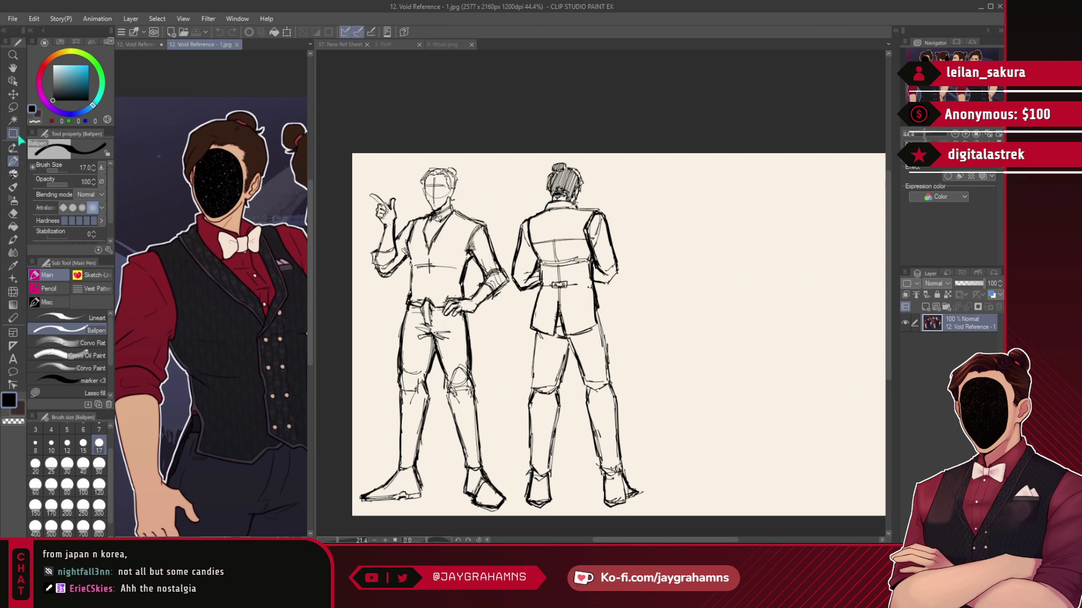
scroll(182, 204, "down", 2)
scroll(208, 204, "up", 1)
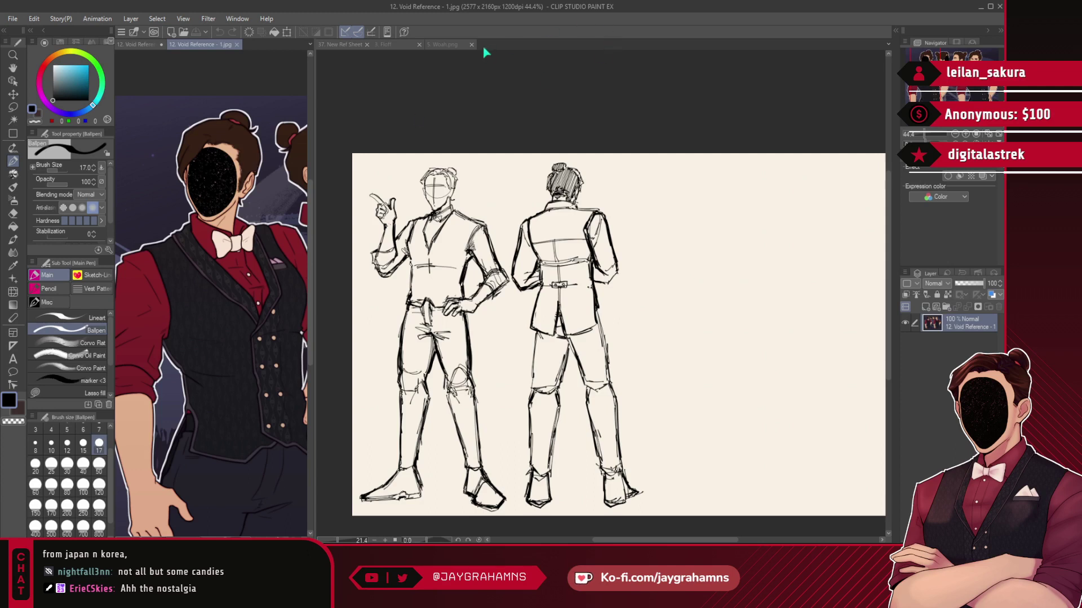
left_click(450, 45)
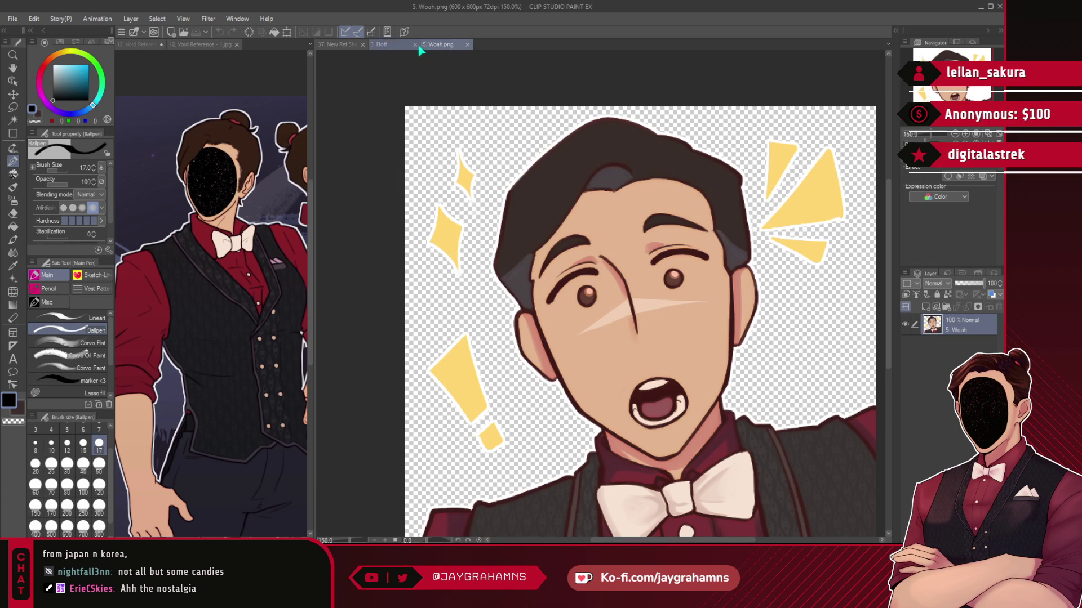
- Open the Floff cat sketch document and raise Layer 1's opacity to 100%
left_click(394, 46)
scroll(444, 230, "down", 6)
scroll(549, 228, "up", 6)
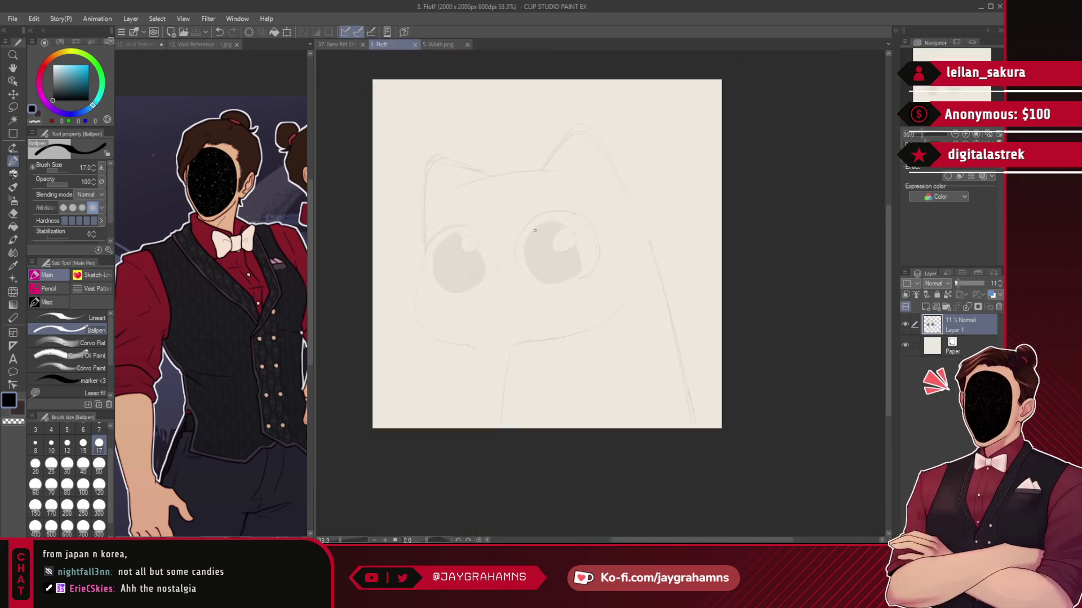
scroll(580, 255, "down", 1)
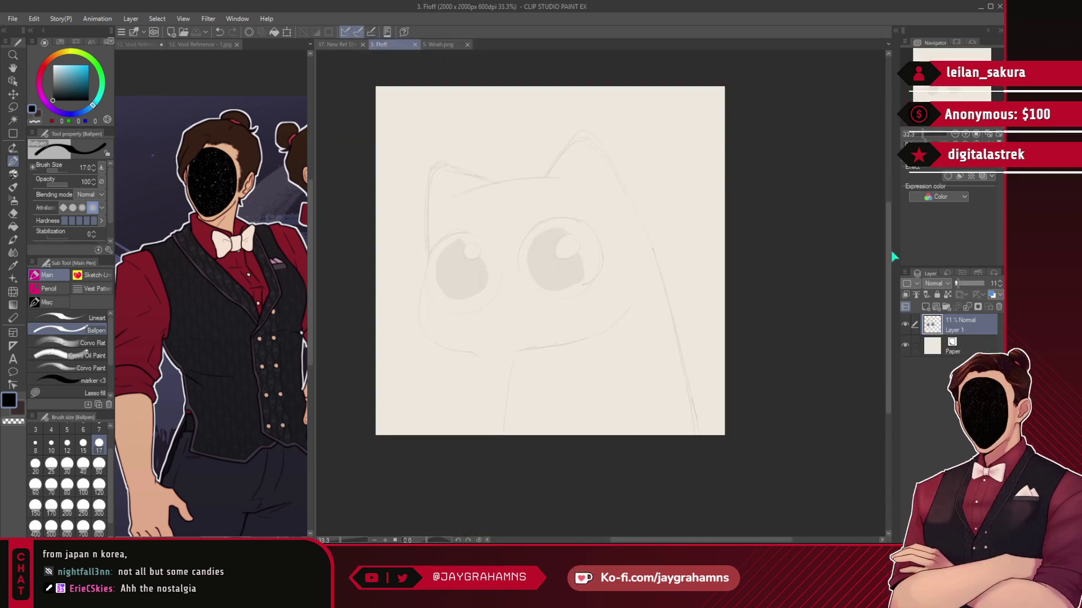
left_click_drag(967, 284, 987, 284)
scroll(496, 225, "up", 2)
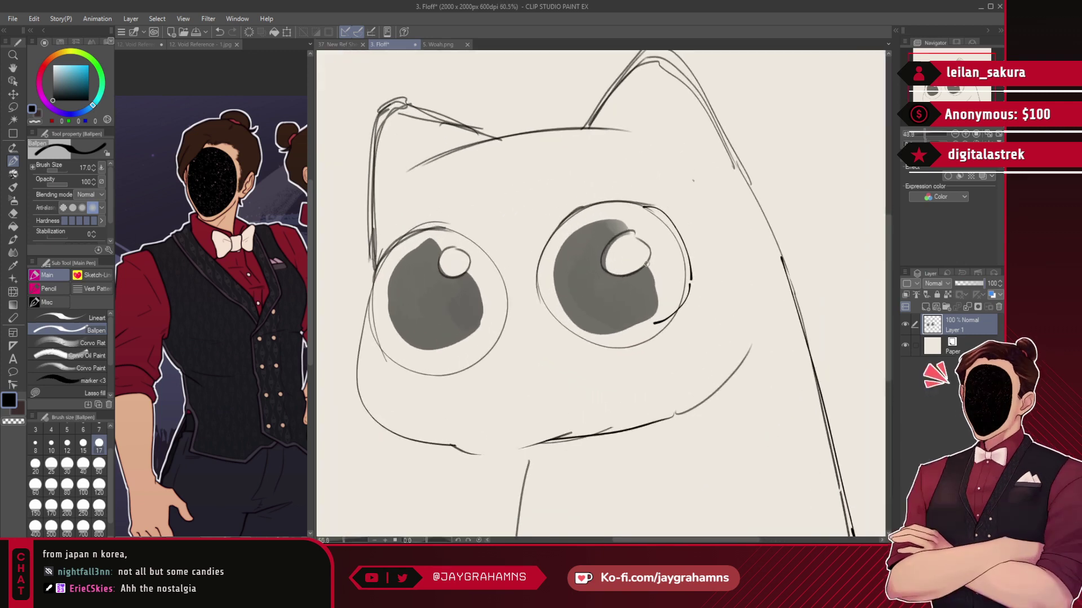
scroll(417, 134, "up", 1)
scroll(417, 134, "up", 1)
scroll(417, 134, "down", 1)
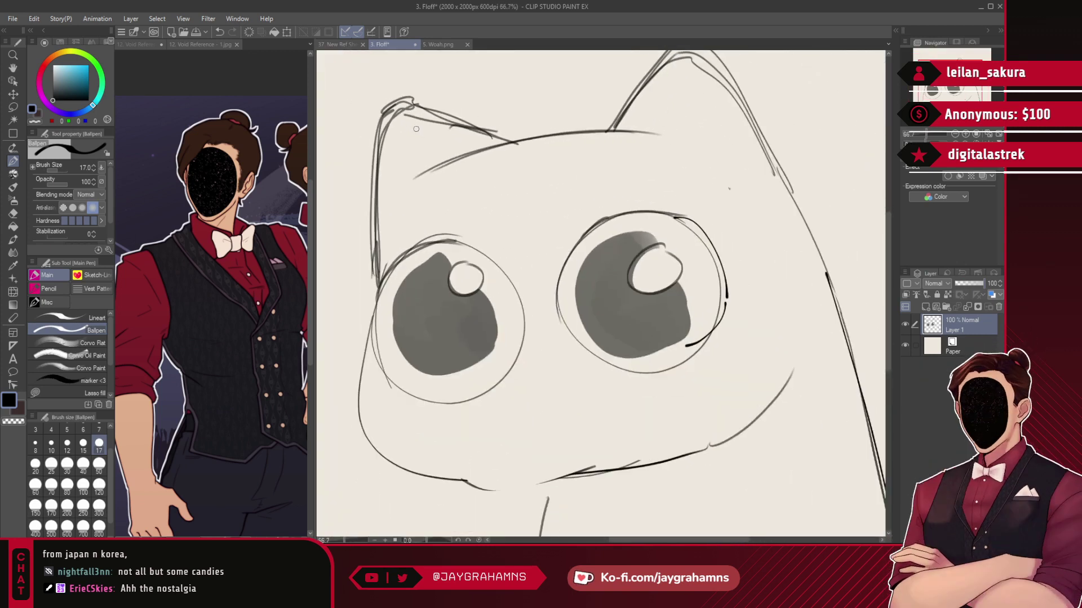
- Duplicate the cat sketch's Layer 1 three times and merge the copies down to darken the lines
key("ctrl+c")
key("ctrl+v")
key("ctrl+v")
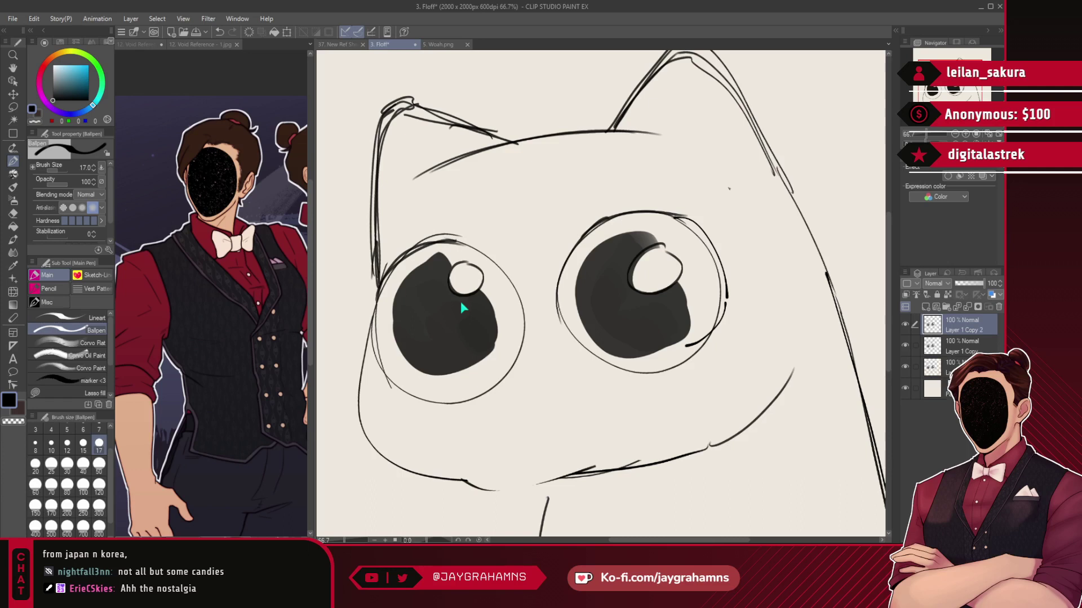
key("ctrl+v")
key("ctrl+e")
key("ctrl+e")
key("ctrl+e")
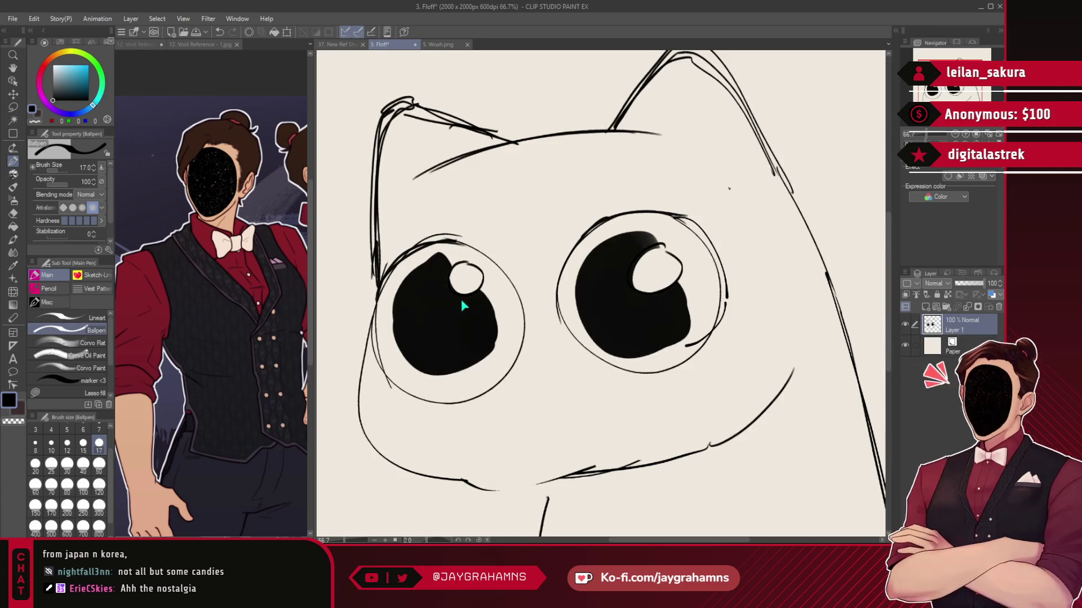
- Undo the layer merges and delete the two topmost copies, keeping a single duplicate of Layer 1
left_click(451, 305, "alt")
scroll(461, 299, "down", 4)
key("ctrl+z")
key("ctrl+z")
key("ctrl+z")
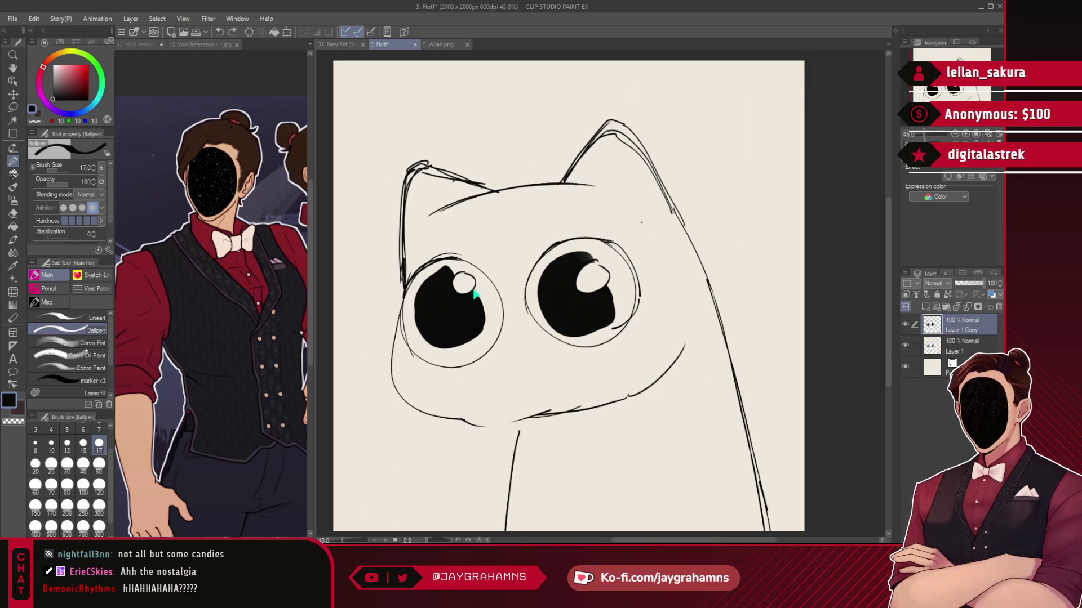
left_click(999, 306)
left_click(999, 306)
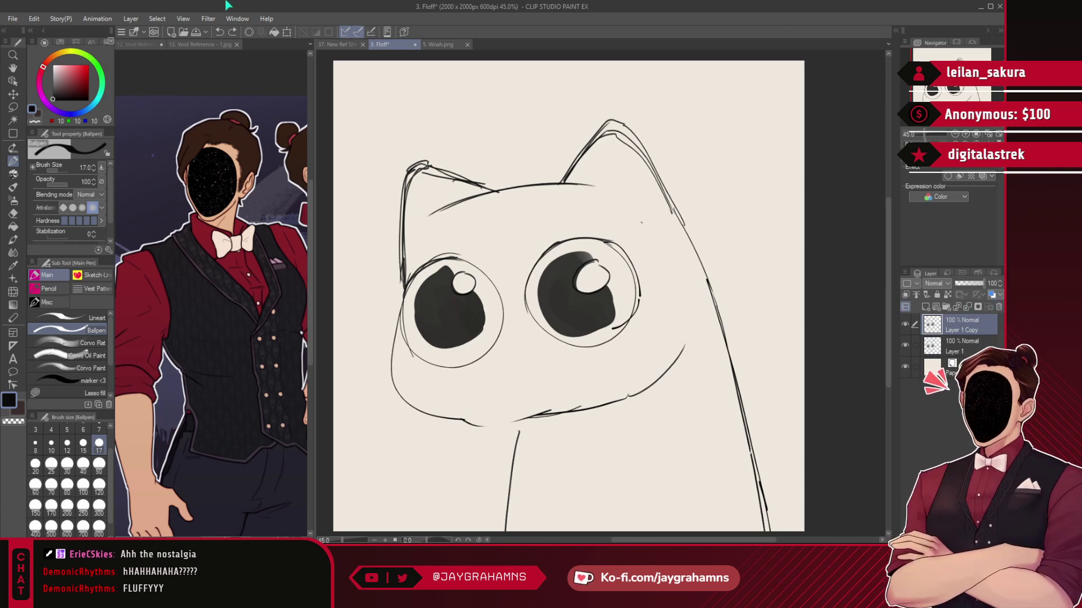
- Check the back view's vest tails in the New Ref Sheet document and return to the Floff document
left_click(339, 45)
scroll(599, 240, "down", 4)
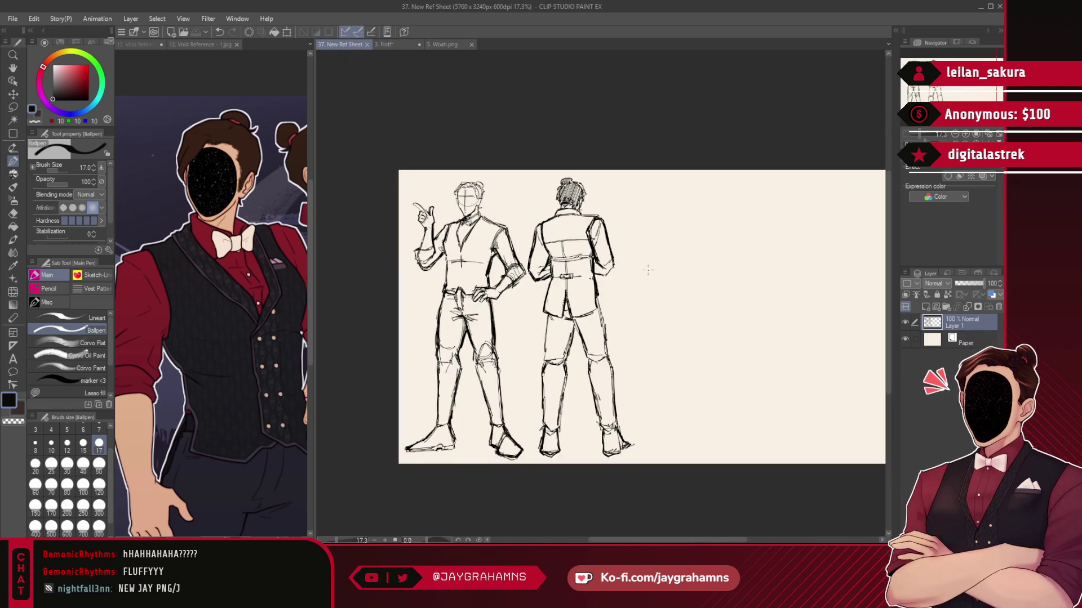
scroll(632, 293, "up", 7)
scroll(616, 276, "up", 3)
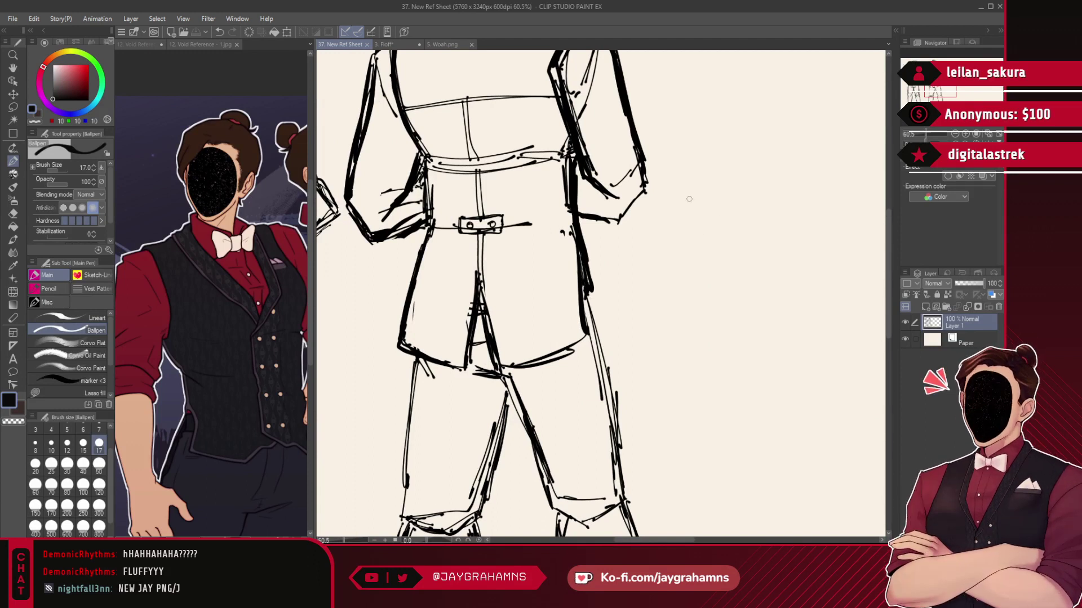
left_click(417, 46)
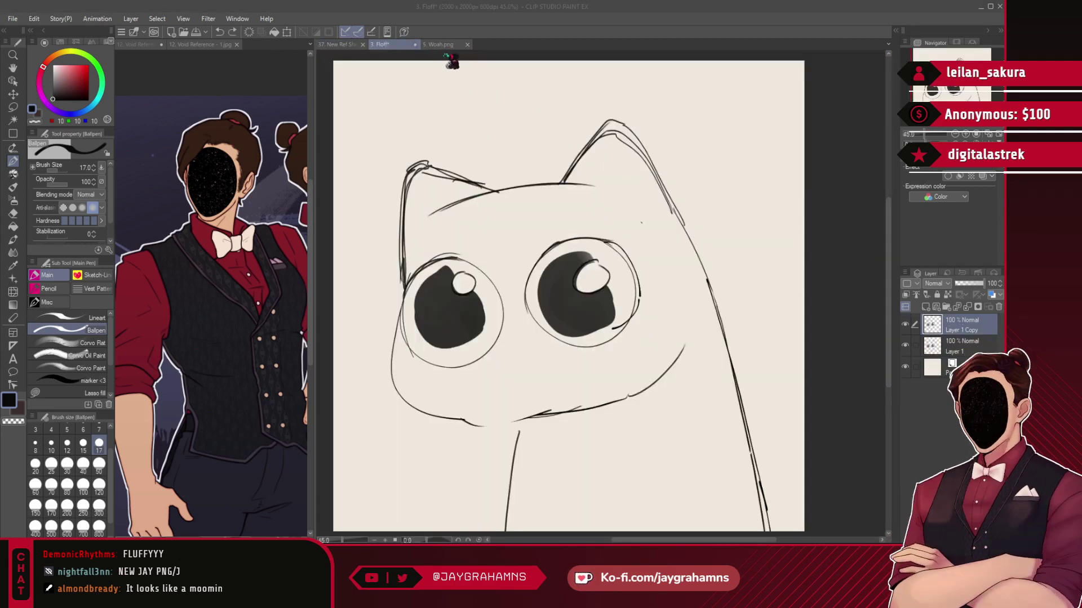
- Close the Floff document and hatch the side hair on the New Ref Sheet's front-view head
left_click(415, 44)
left_click(338, 44)
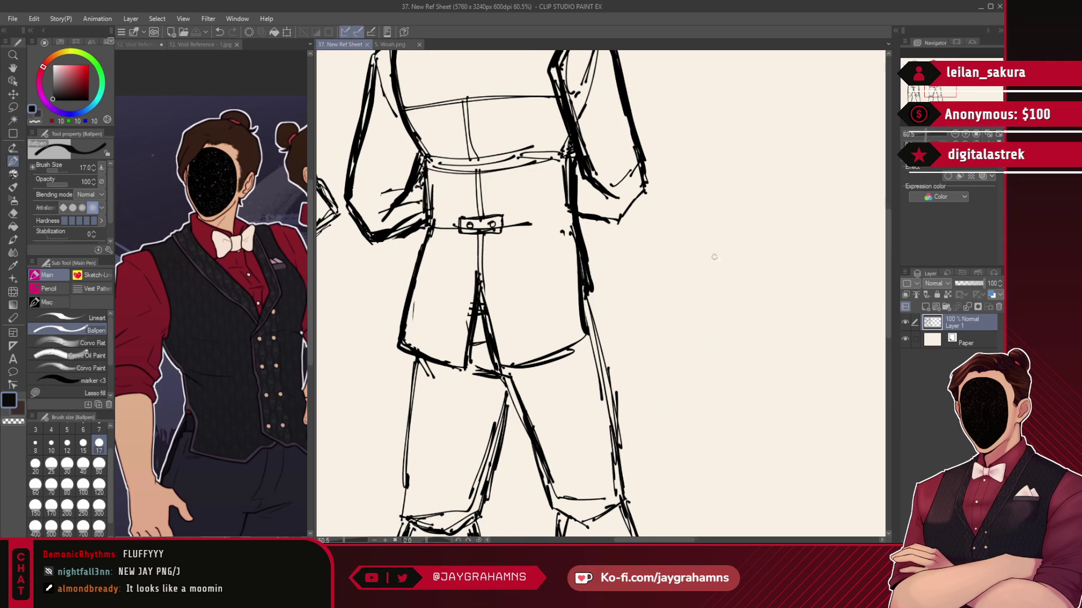
scroll(713, 257, "down", 5)
scroll(422, 173, "up", 4)
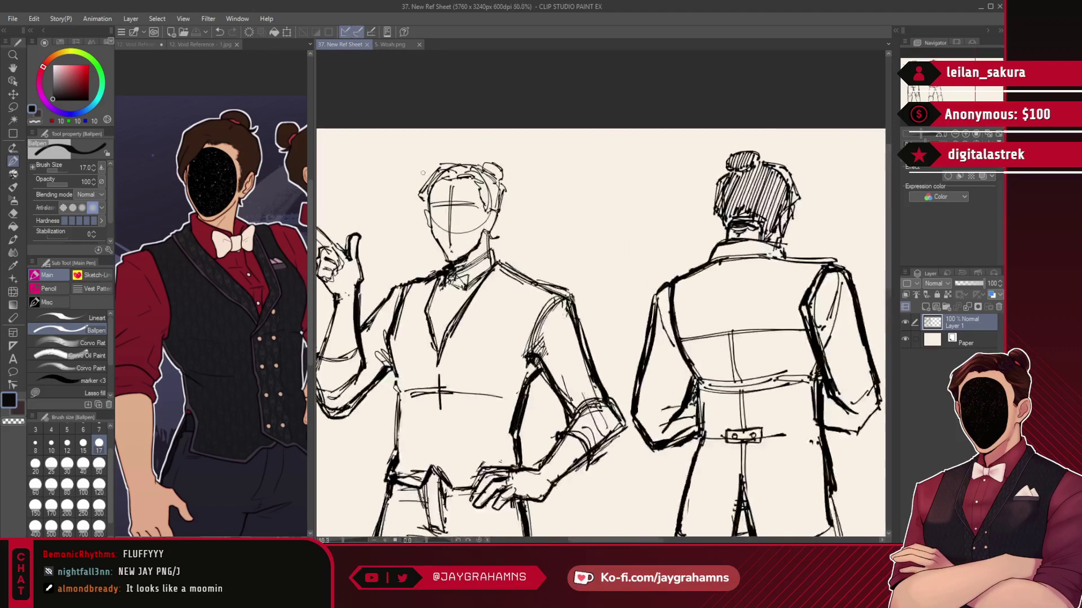
scroll(422, 173, "up", 1)
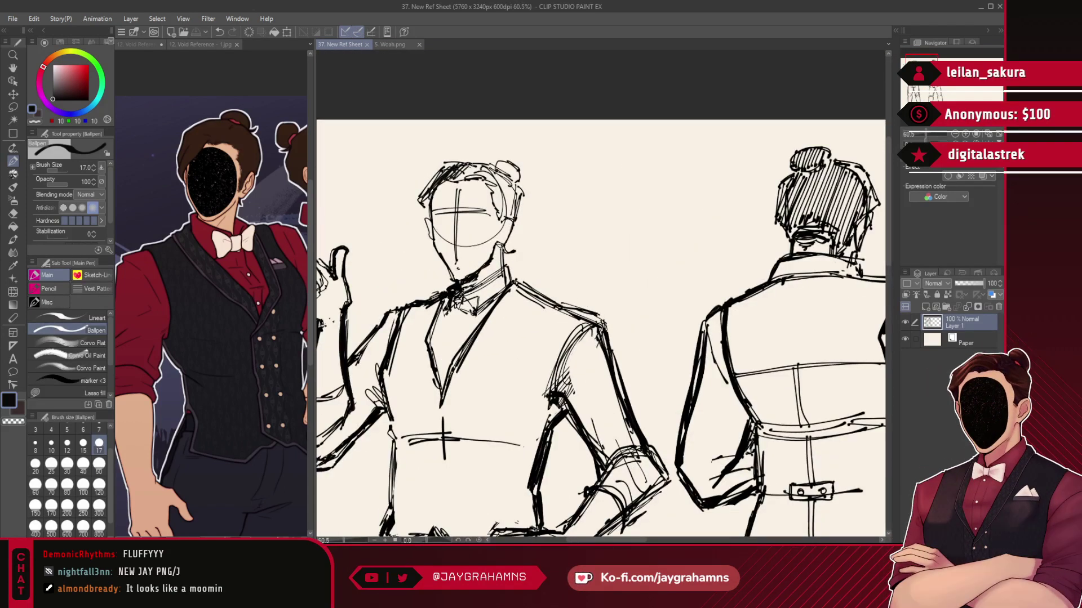
mouse_move(483, 176)
left_mouse_down()
mouse_move(505, 171)
mouse_move(511, 212)
left_mouse_up()
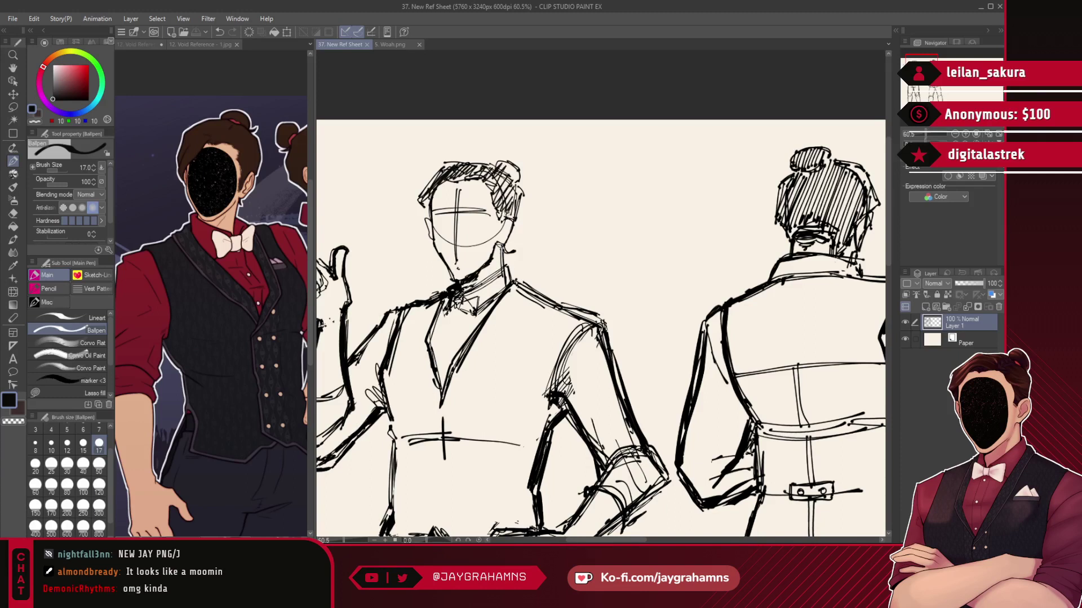
- Examine the whole reference sheet and the standing figure in the Void Reference image
scroll(731, 211, "down", 5)
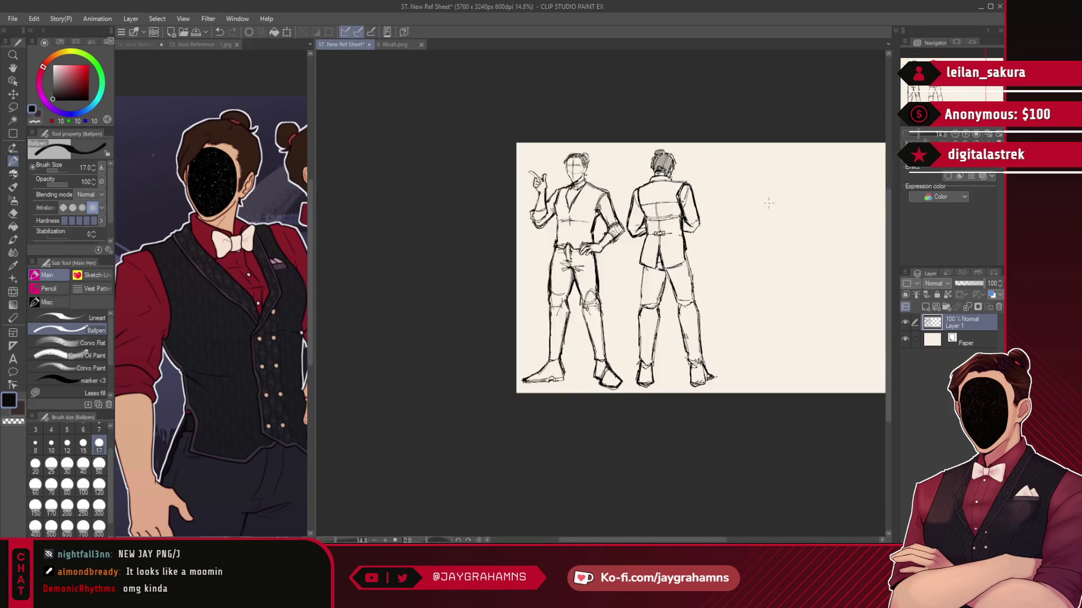
scroll(731, 211, "down", 2)
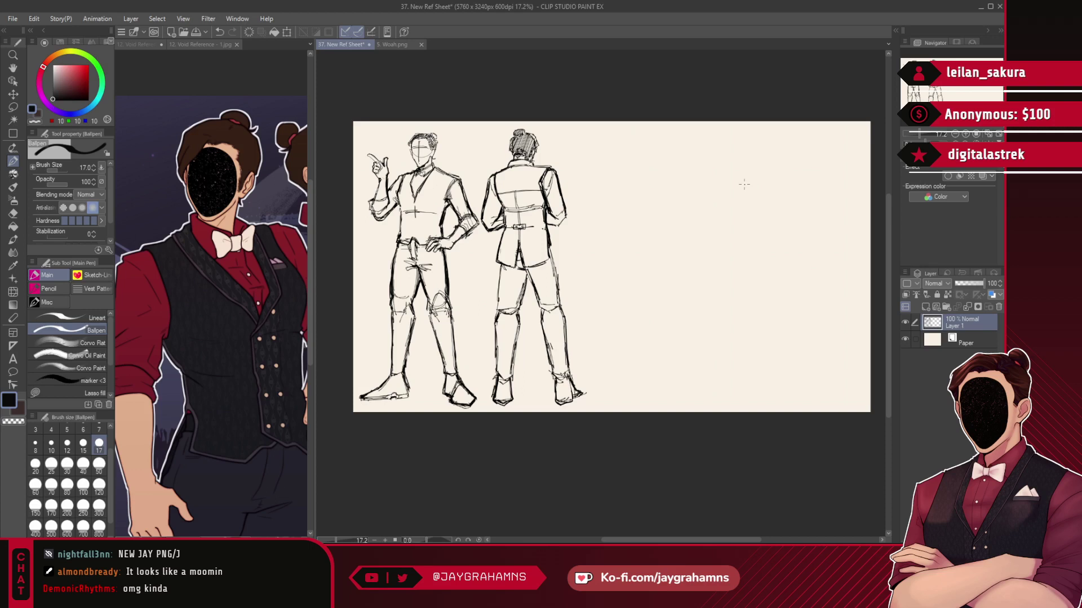
scroll(645, 165, "up", 2)
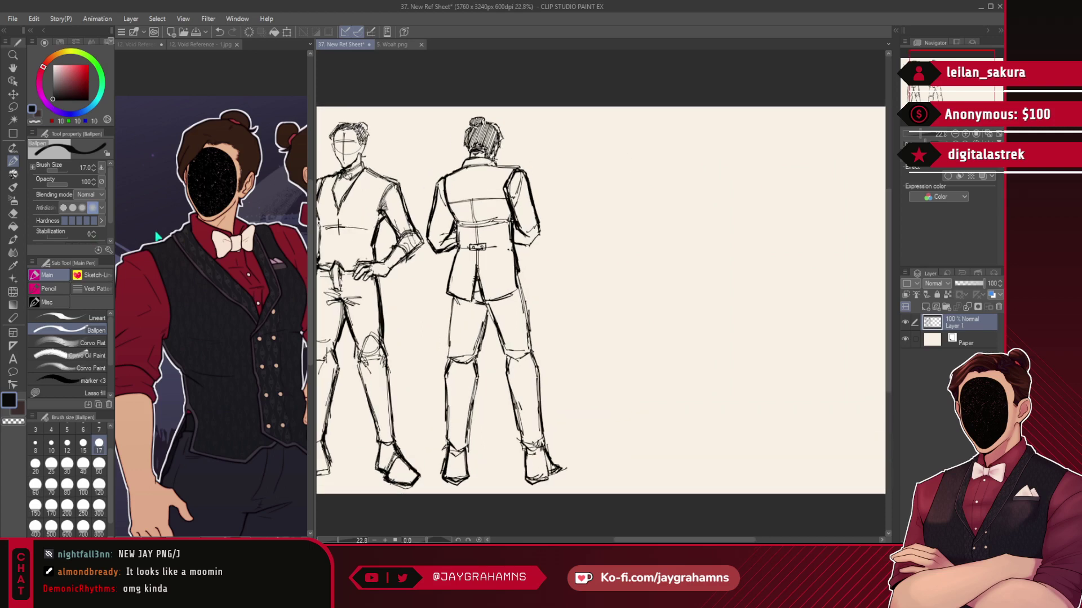
left_click(204, 223)
scroll(272, 216, "down", 1)
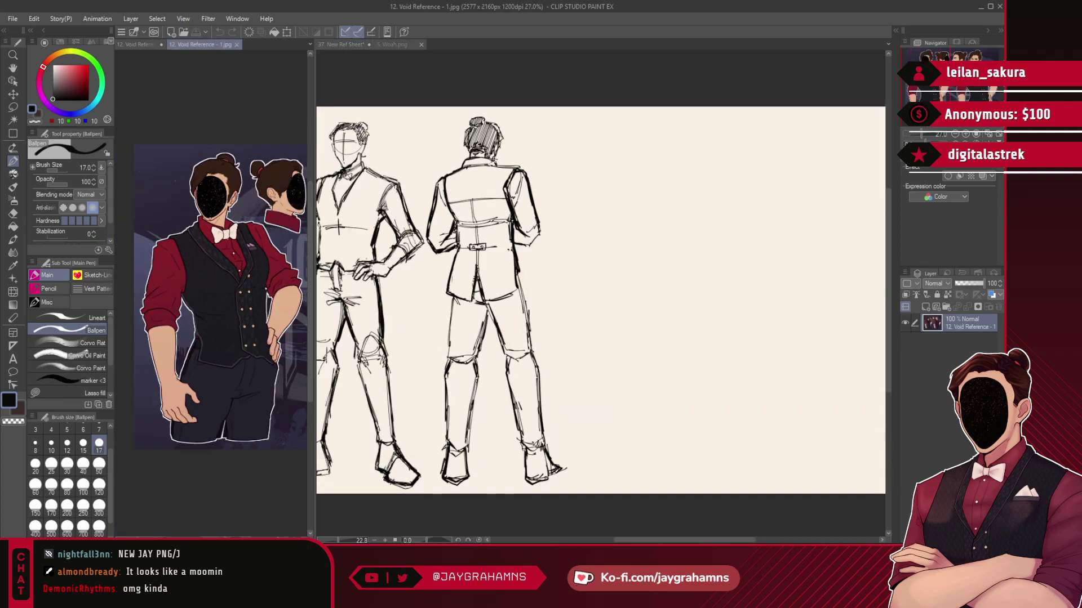
scroll(272, 215, "down", 1)
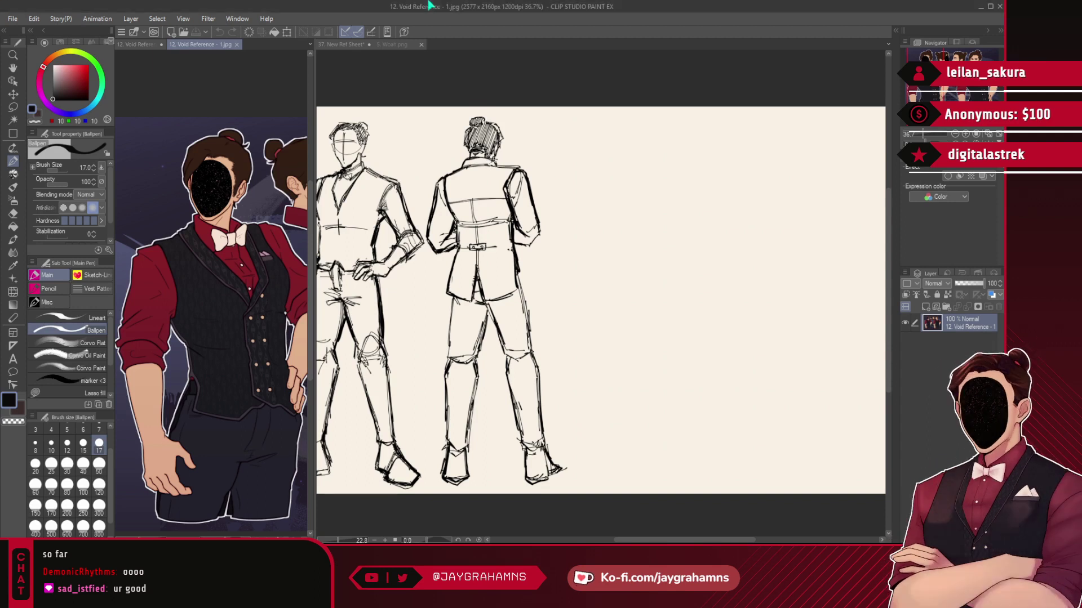
- Add a new layer above Layer 1 in the New Ref Sheet for a separate head sketch
left_click(602, 164)
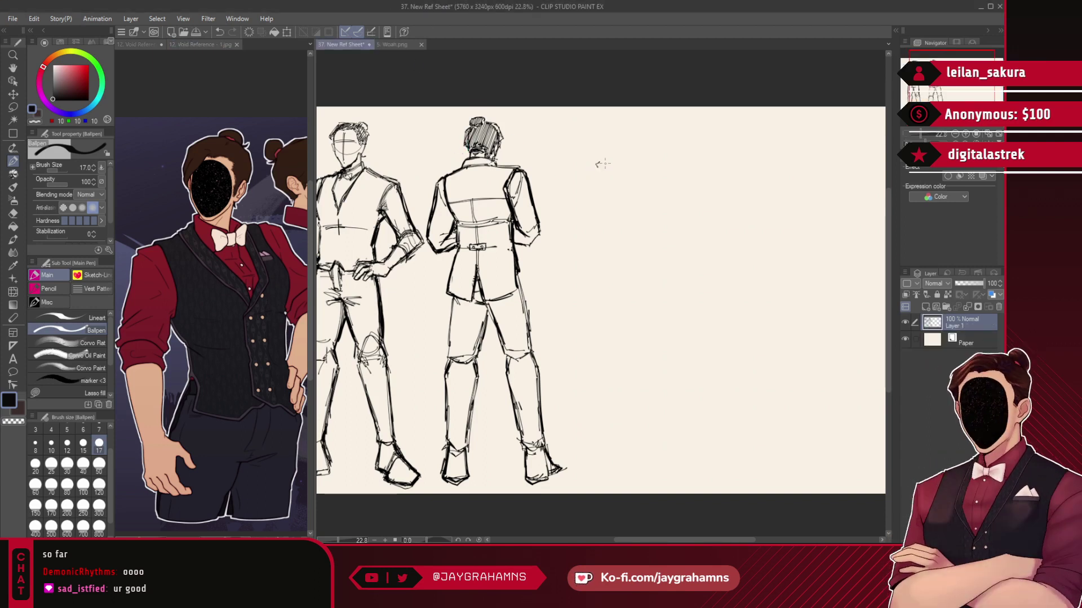
left_click(924, 307)
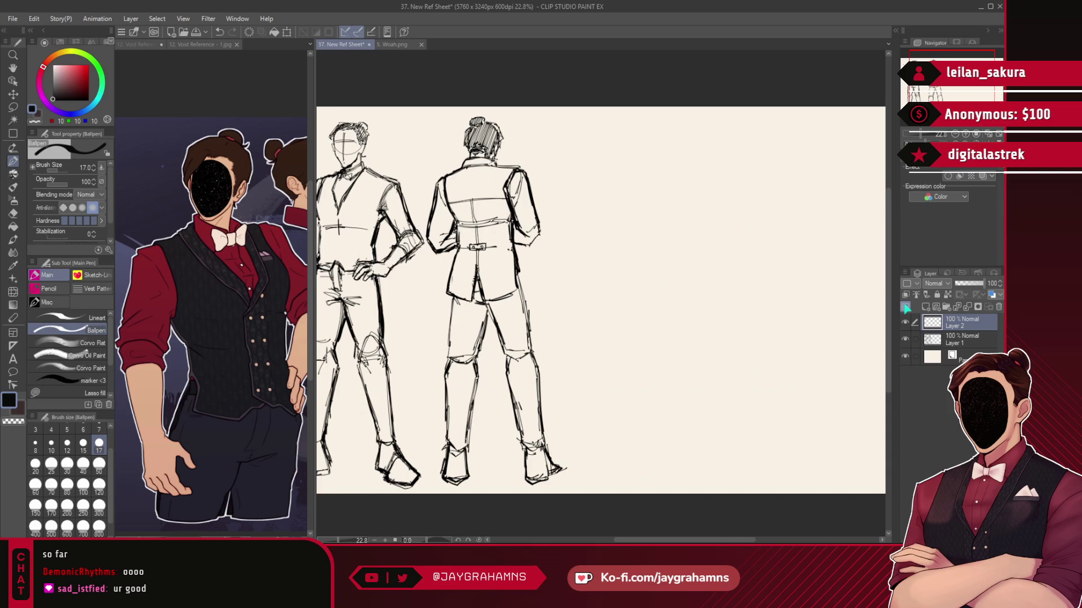
mouse_move(605, 186)
left_mouse_down()
mouse_move(647, 149)
mouse_move(606, 181)
left_mouse_up()
key("ctrl+z")
key("ctrl+z")
key("ctrl+z")
- Sketch a large head outline with crown, jaw and one ear in the empty area beside the back view
left_click_drag(663, 142, 627, 149)
left_click_drag(641, 223, 641, 225)
key("ctrl+z")
scroll(654, 160, "up", 7)
key("ctrl+z")
key("ctrl+z")
key("ctrl+z")
mouse_move(608, 144)
left_mouse_down()
mouse_move(617, 130)
mouse_move(667, 126)
left_mouse_up()
mouse_move(639, 123)
left_mouse_down()
mouse_move(612, 151)
mouse_move(608, 225)
mouse_move(640, 265)
mouse_move(685, 231)
left_mouse_up()
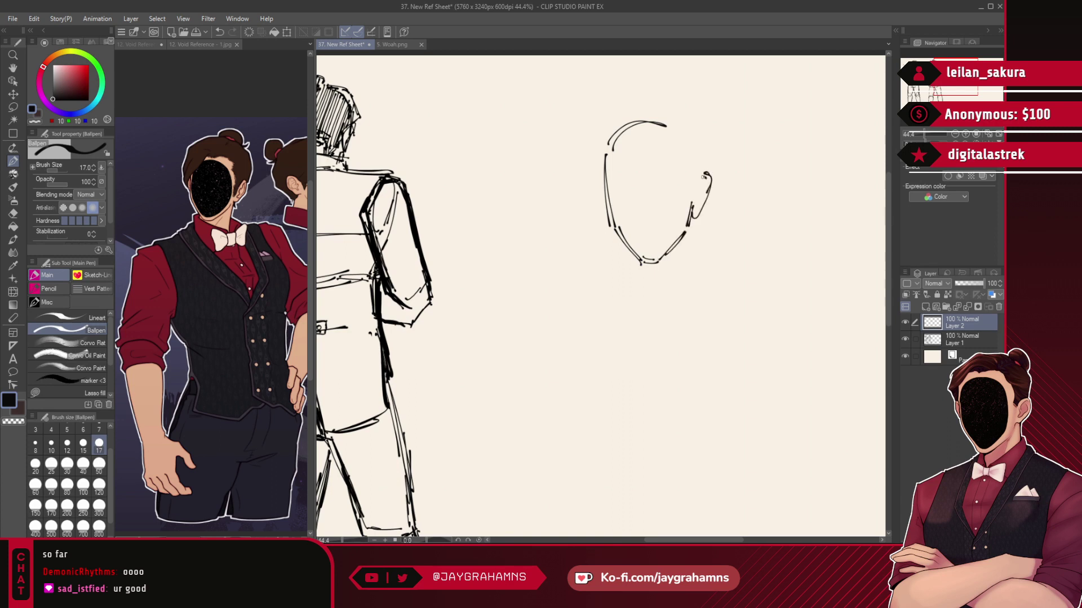
- Sketch the far ear and the upper and left edges of the void face inside the head outline
mouse_move(604, 180)
left_mouse_down()
mouse_move(604, 212)
mouse_move(652, 148)
left_mouse_up()
left_click_drag(661, 154, 674, 170)
left_click_drag(628, 157, 621, 207)
left_click_drag(617, 174, 620, 214)
key("ctrl+z")
left_click_drag(614, 175, 624, 222)
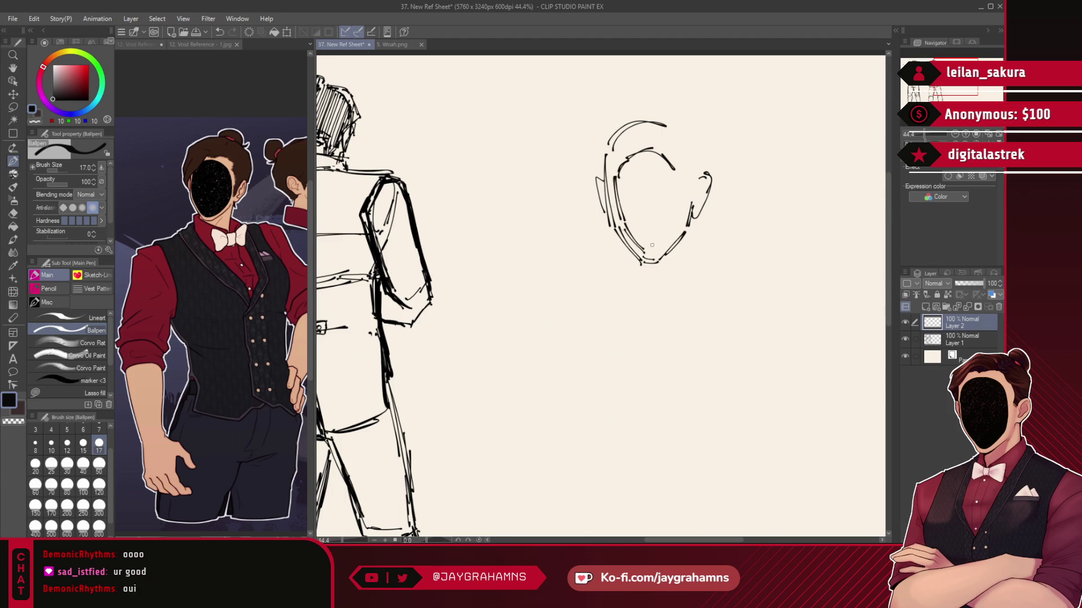
- Try to close the void face along its right side and chin, and undo the recent inner-face strokes
left_click_drag(655, 246, 678, 222)
key("ctrl+z")
key("ctrl+z")
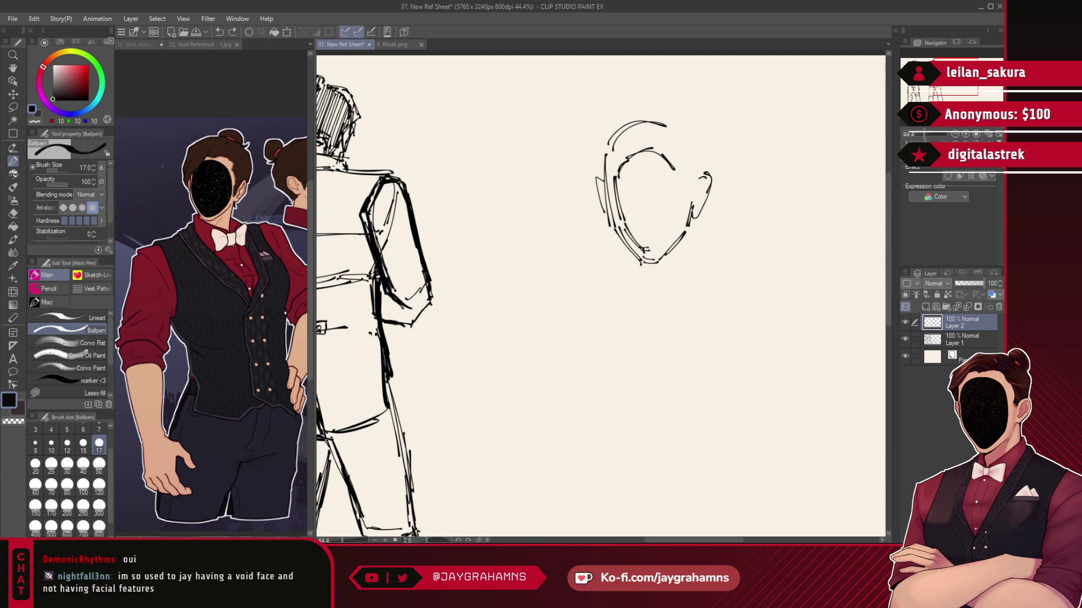
left_click_drag(679, 223, 655, 253)
key("ctrl+z")
left_click_drag(653, 251, 661, 243)
scroll(678, 175, "up", 3)
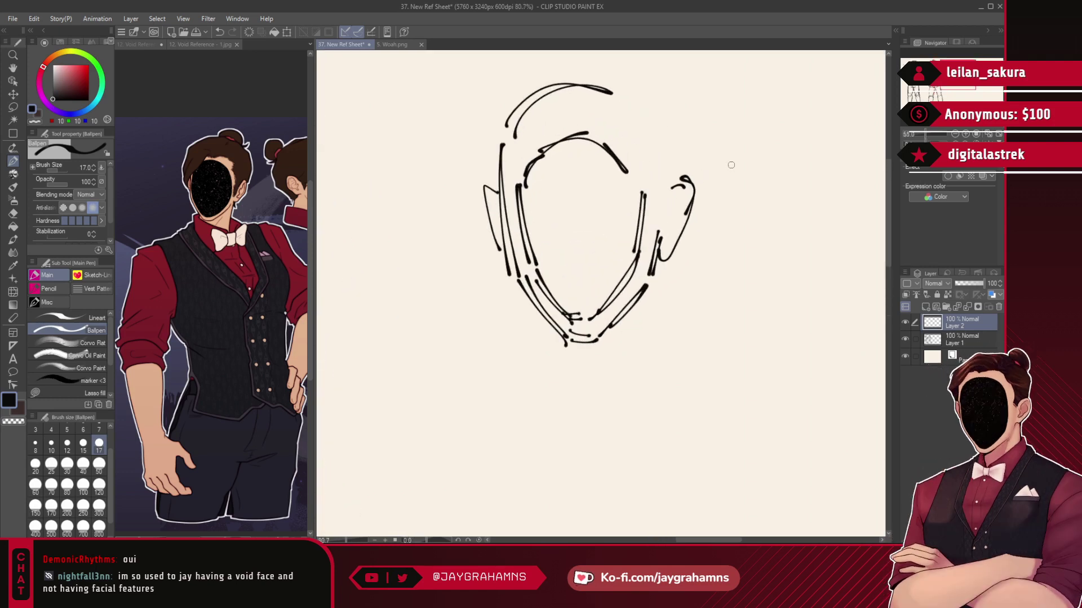
key("ctrl+z")
key("ctrl+z")
key("ctrl+z")
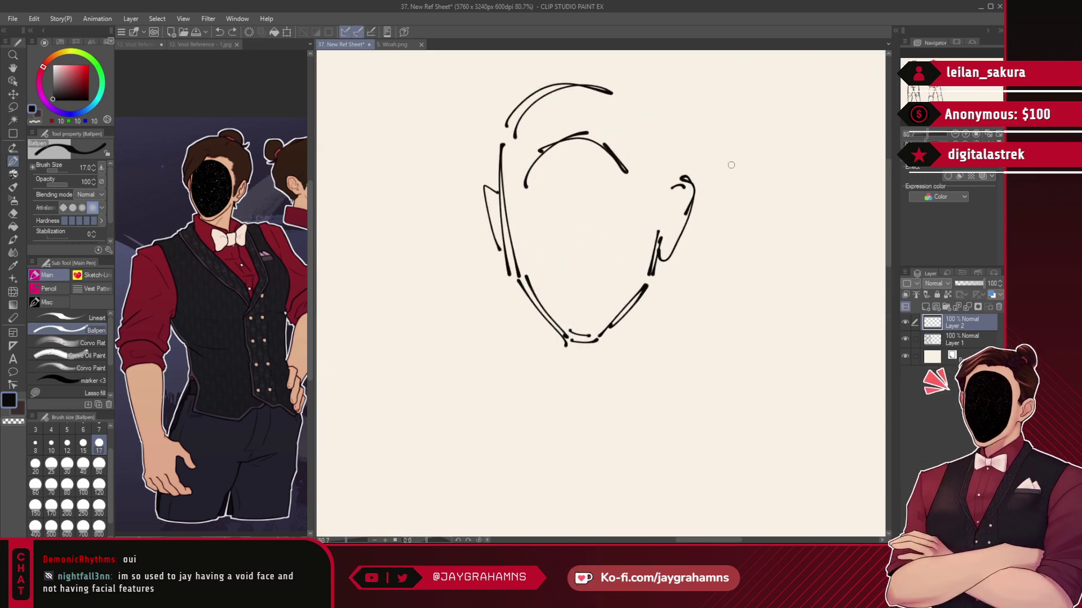
- Darken the head's cheek, jaw and chin lines on both sides
left_click_drag(501, 169, 510, 275)
mouse_move(500, 194)
left_mouse_down()
mouse_move(514, 265)
mouse_move(550, 330)
left_mouse_up()
mouse_move(517, 271)
left_mouse_down()
mouse_move(564, 345)
mouse_move(540, 299)
mouse_move(571, 333)
mouse_move(602, 333)
mouse_move(584, 347)
mouse_move(642, 291)
left_mouse_up()
left_click_drag(601, 335, 647, 284)
left_click_drag(661, 236, 648, 284)
- Redraw the void face's outline as a closed oval tapering to the chin inside the head
mouse_move(524, 180)
left_mouse_down()
mouse_move(617, 142)
mouse_move(557, 140)
mouse_move(600, 135)
left_mouse_up()
key("ctrl+z")
mouse_move(606, 138)
left_mouse_down()
mouse_move(519, 180)
mouse_move(530, 271)
mouse_move(571, 317)
left_mouse_up()
mouse_move(527, 268)
left_mouse_down()
mouse_move(566, 319)
mouse_move(595, 320)
mouse_move(585, 318)
left_mouse_up()
key("ctrl+z")
left_click_drag(569, 322, 586, 315)
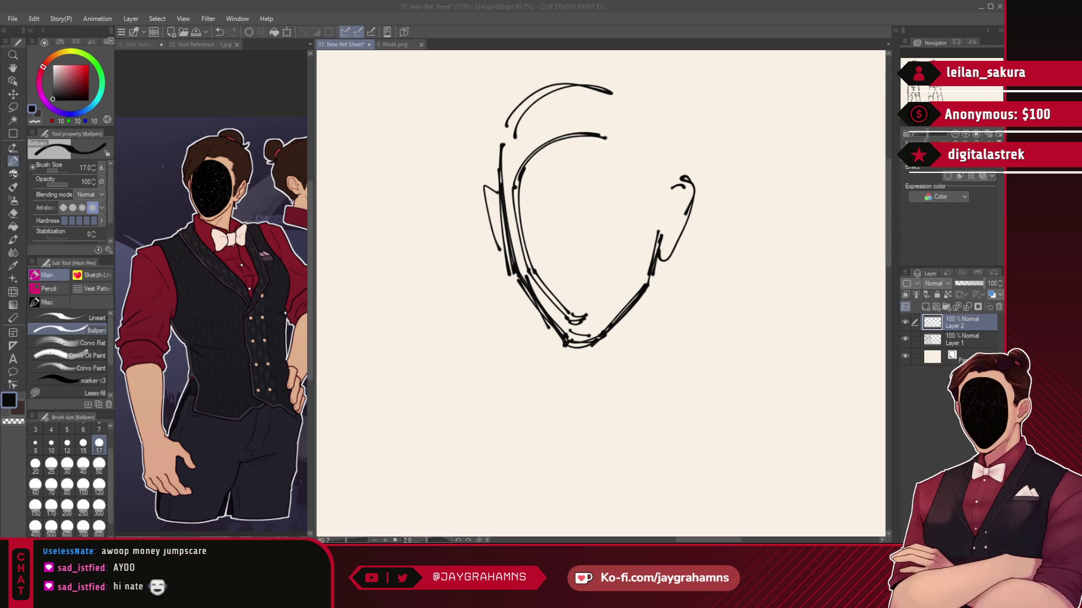
mouse_move(609, 145)
left_mouse_down()
mouse_move(640, 187)
mouse_move(633, 269)
left_mouse_up()
mouse_move(646, 200)
left_mouse_down()
mouse_move(643, 236)
mouse_move(583, 324)
left_mouse_up()
left_click_drag(629, 284, 589, 325)
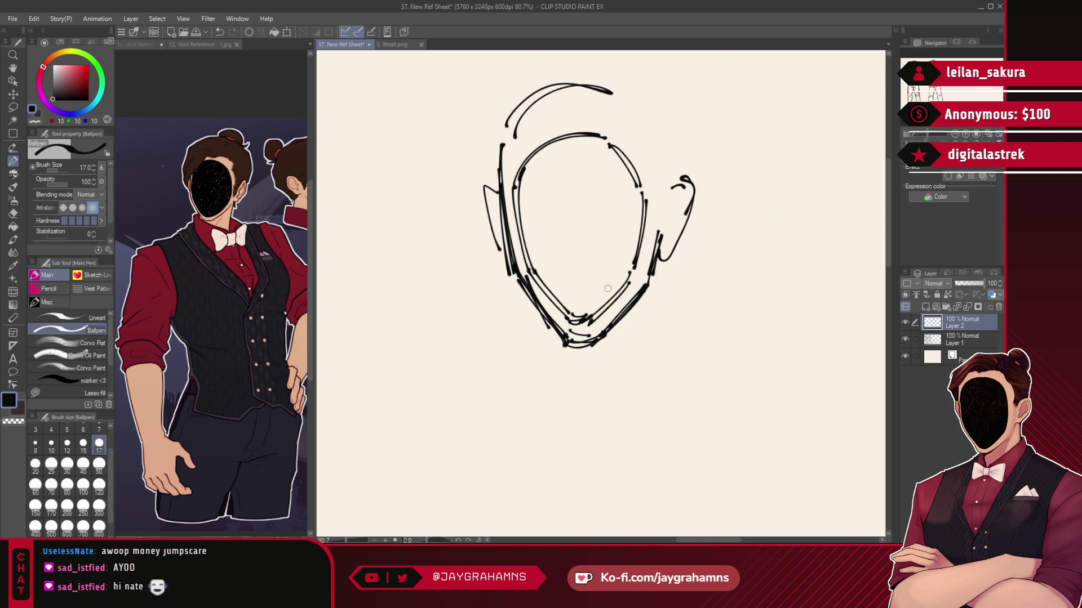
- Sketch the hairline, the outer hair silhouette and the start of a bun around the large head
left_click_drag(592, 100, 483, 166)
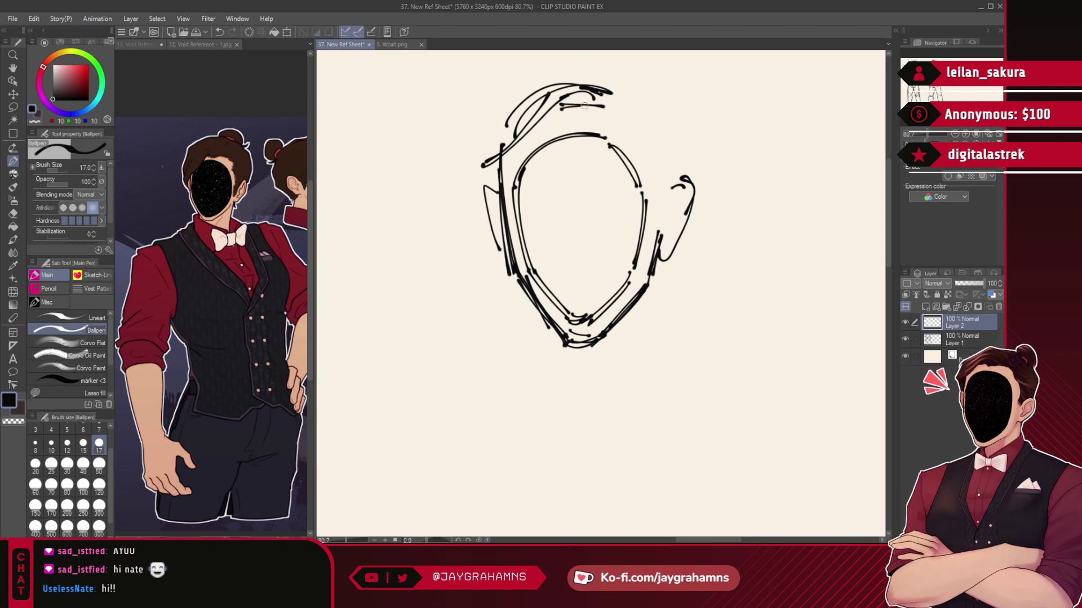
mouse_move(554, 106)
left_mouse_down()
mouse_move(614, 106)
mouse_move(569, 111)
left_mouse_up()
key("ctrl+z")
mouse_move(555, 106)
left_mouse_down()
mouse_move(613, 100)
mouse_move(646, 118)
mouse_move(663, 133)
mouse_move(662, 189)
left_mouse_up()
mouse_move(636, 82)
left_mouse_down()
mouse_move(587, 62)
mouse_move(510, 90)
left_mouse_up()
mouse_move(563, 65)
left_mouse_down()
mouse_move(500, 96)
mouse_move(474, 151)
mouse_move(490, 189)
left_mouse_up()
mouse_move(635, 78)
left_mouse_down()
mouse_move(677, 100)
mouse_move(691, 182)
left_mouse_up()
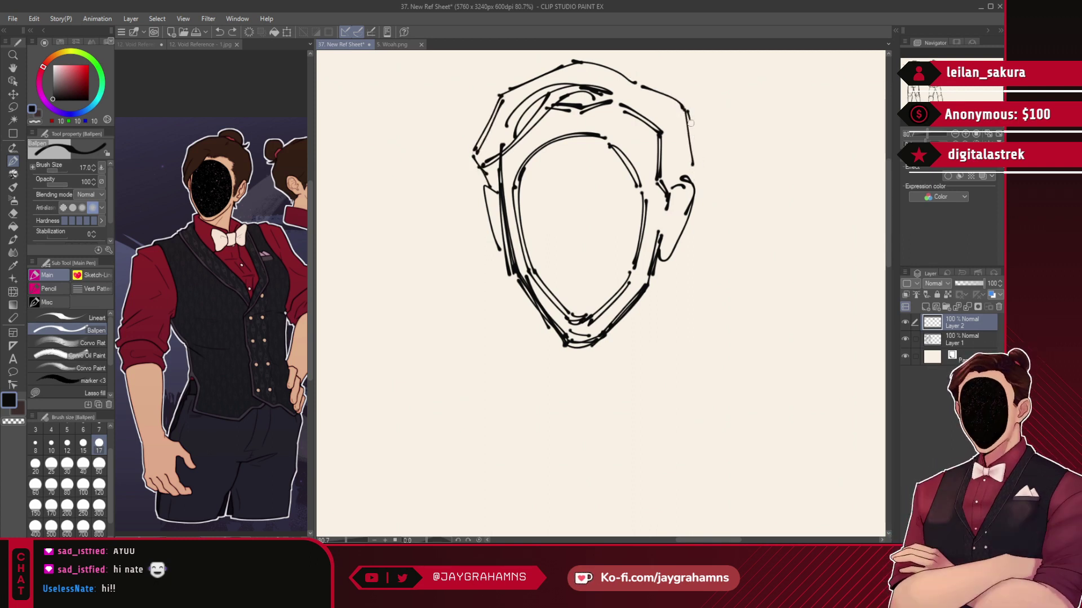
left_click_drag(601, 64, 664, 94)
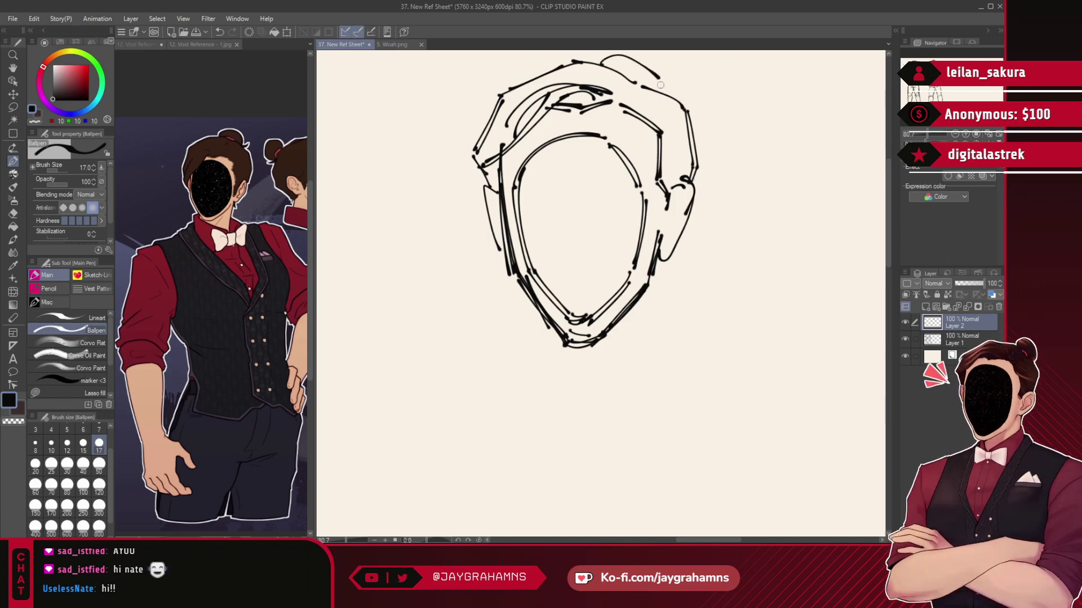
- Clear the entire head sketch from the new layer
scroll(593, 149, "down", 1)
scroll(593, 149, "down", 2)
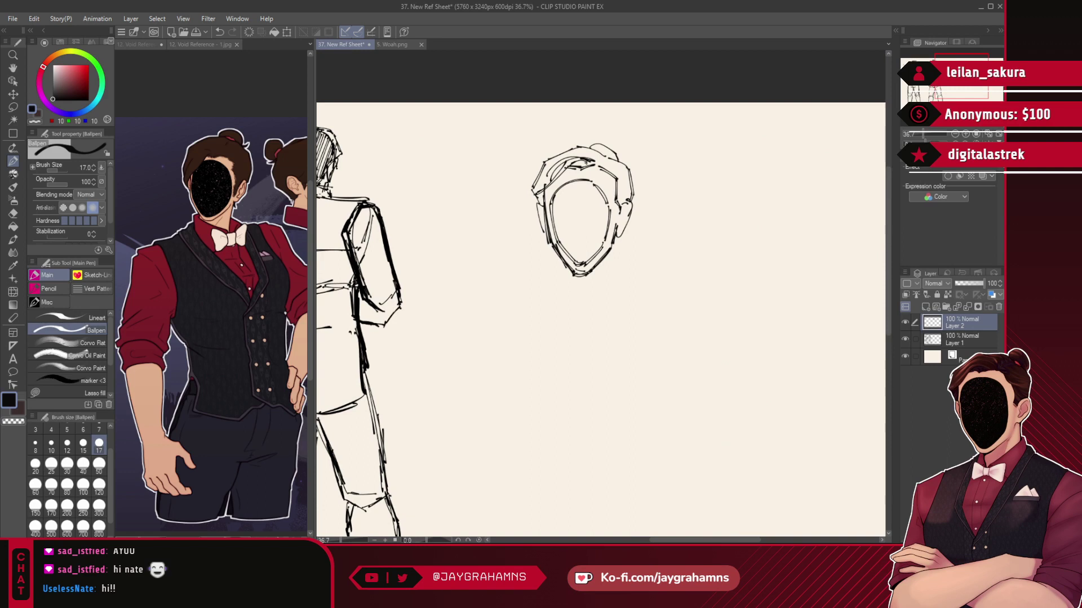
key("Delete")
- Draw a vertical centre line and a curved eye-level guide for a fresh head beside the back view
left_click_drag(604, 216, 605, 266)
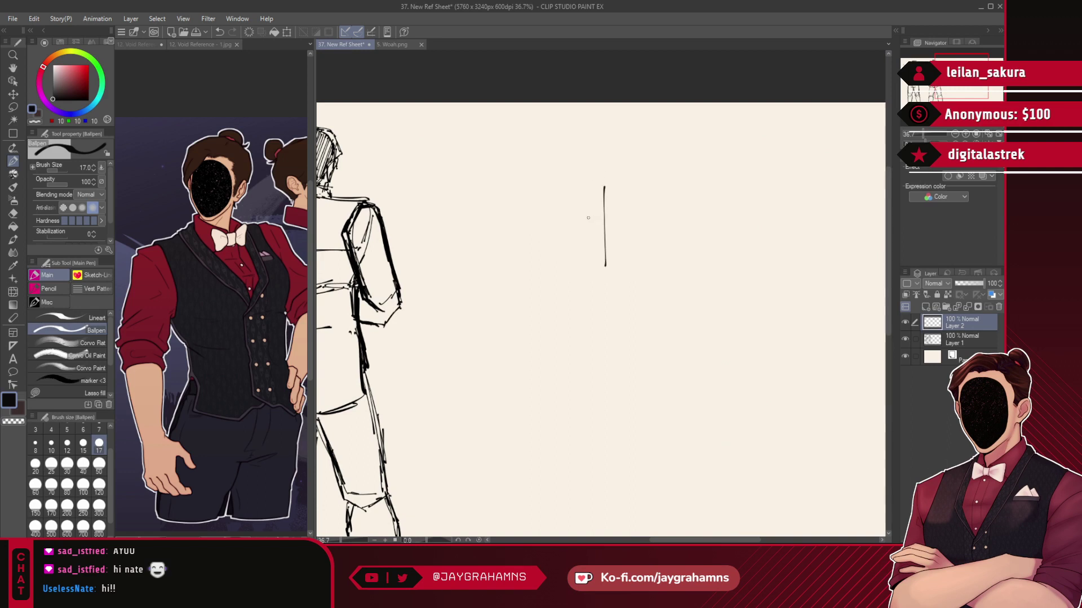
left_click_drag(578, 216, 646, 212)
mouse_move(571, 170)
left_mouse_down()
mouse_move(596, 183)
mouse_move(660, 172)
left_mouse_up()
key("ctrl+z")
key("ctrl+z")
- Add a curved brow guide, then sketch the head's sides, jaw, chin and both ears around the guides
left_click_drag(582, 169, 611, 183)
mouse_move(615, 183)
left_mouse_down()
mouse_move(645, 170)
mouse_move(573, 214)
mouse_move(591, 266)
left_mouse_up()
mouse_move(591, 268)
left_mouse_down()
mouse_move(602, 288)
mouse_move(617, 270)
mouse_move(591, 268)
mouse_move(612, 288)
mouse_move(642, 262)
left_mouse_up()
key("ctrl+z")
key("ctrl+z")
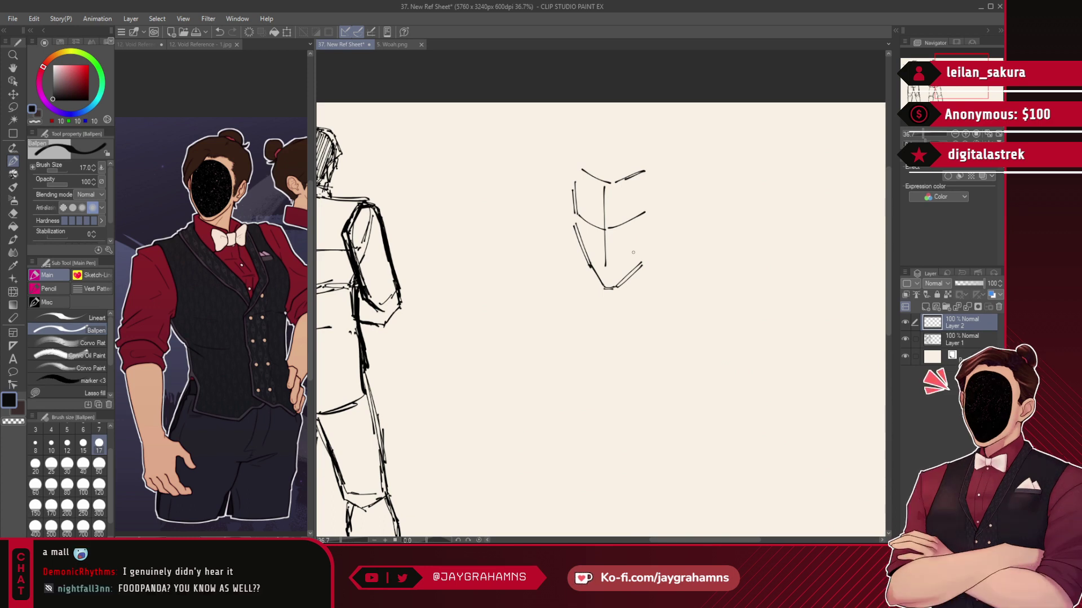
left_click_drag(642, 264, 664, 207)
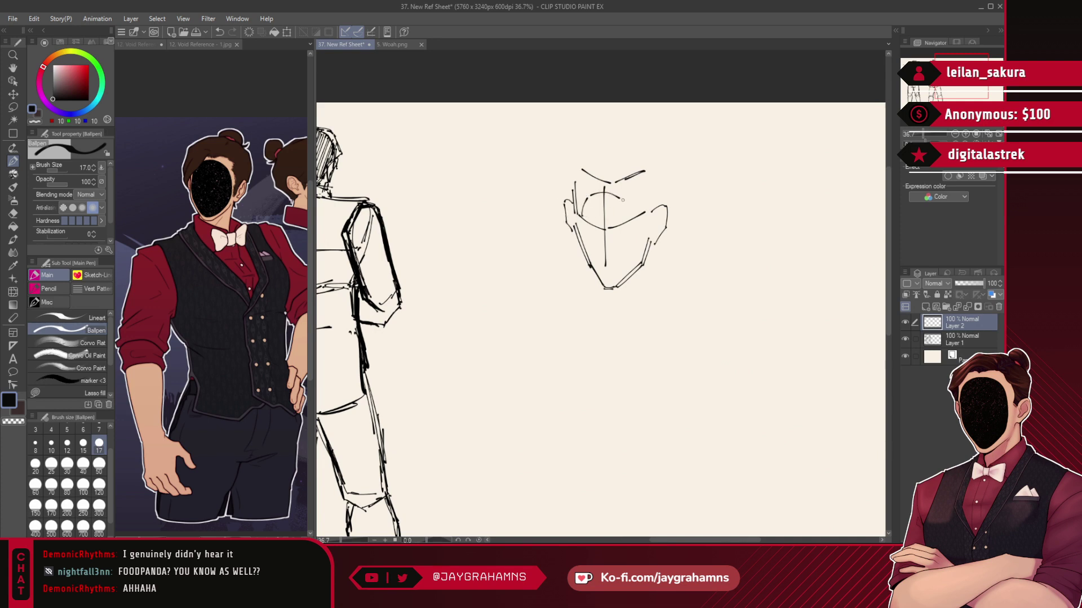
- Draw the void face's rounded outline inside the new head, redoing strokes that miss the shape
key("ctrl+z")
mouse_move(582, 196)
left_mouse_down()
mouse_move(620, 193)
mouse_move(645, 209)
left_mouse_up()
key("ctrl+z")
left_click_drag(583, 192, 637, 219)
key("ctrl+z")
left_click_drag(626, 266, 641, 216)
- Erase the centre, eye-level and brow guides from the head using Lasso fill with the transparent colour
left_click(68, 392)
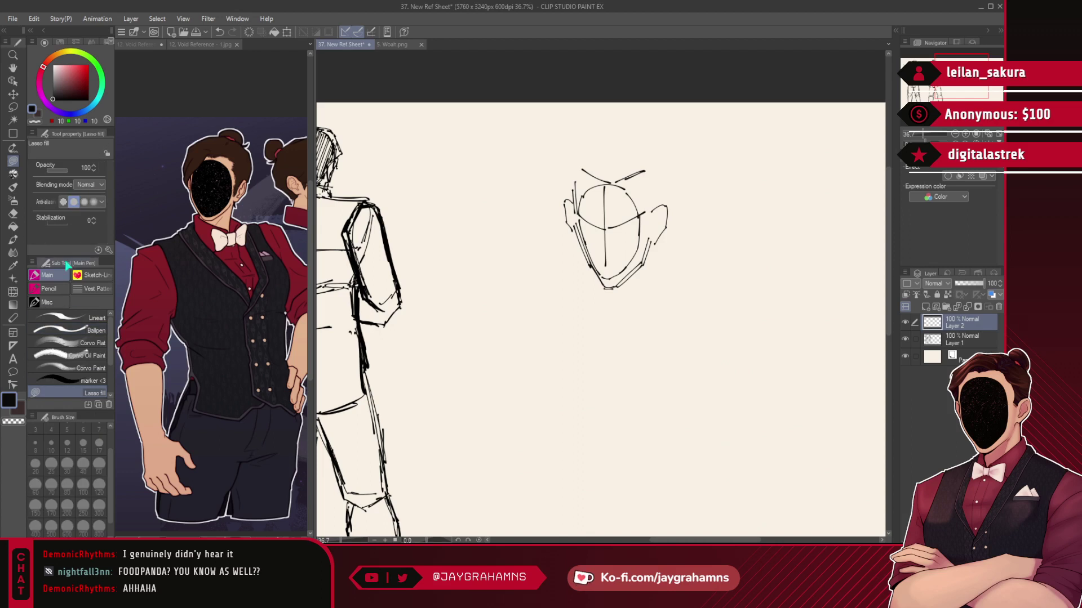
mouse_move(613, 186)
left_mouse_down()
mouse_move(588, 204)
mouse_move(624, 243)
mouse_move(609, 195)
mouse_move(592, 247)
mouse_move(621, 209)
mouse_move(597, 235)
left_mouse_up()
left_click_drag(618, 207, 606, 265)
mouse_move(625, 200)
left_mouse_down()
mouse_move(631, 250)
mouse_move(617, 212)
left_mouse_up()
mouse_move(575, 179)
left_mouse_down()
mouse_move(601, 176)
mouse_move(648, 163)
left_mouse_up()
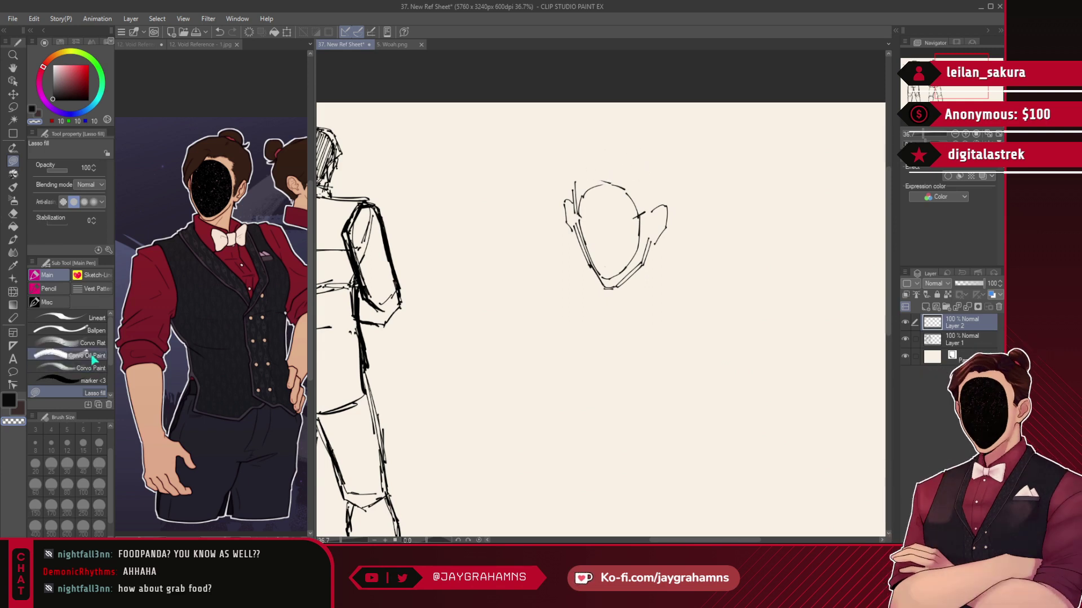
- Draw the skull's outline over the crown and down to the right ear with the Ballpen
left_click(68, 330)
key("ctrl+z")
left_click_drag(577, 164, 585, 147)
left_click_drag(573, 179, 589, 147)
key("ctrl+z")
key("ctrl+z")
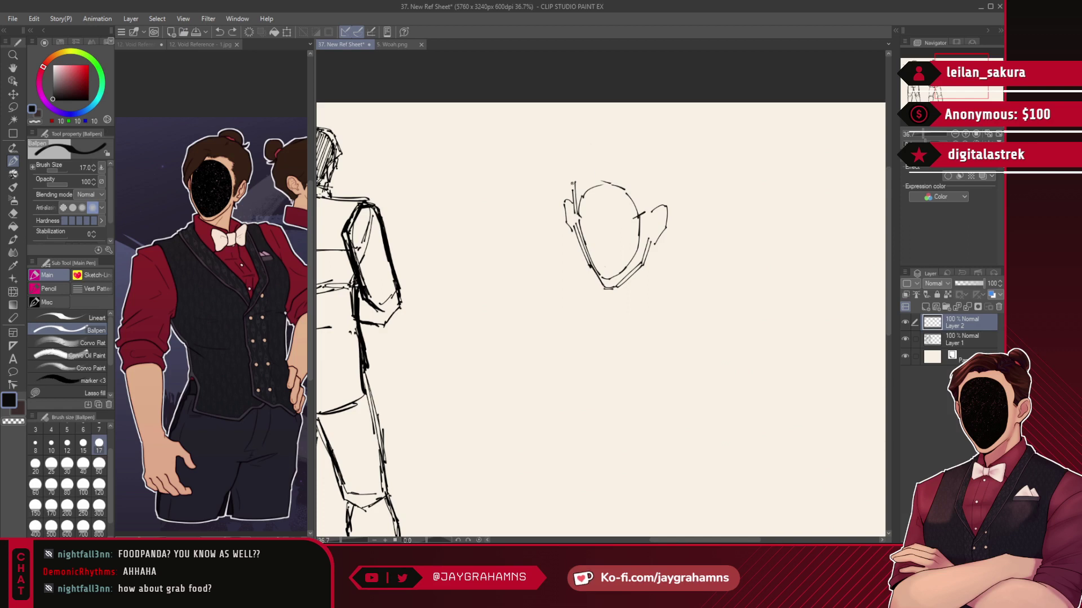
mouse_move(572, 184)
left_mouse_down()
mouse_move(637, 149)
mouse_move(667, 208)
left_mouse_up()
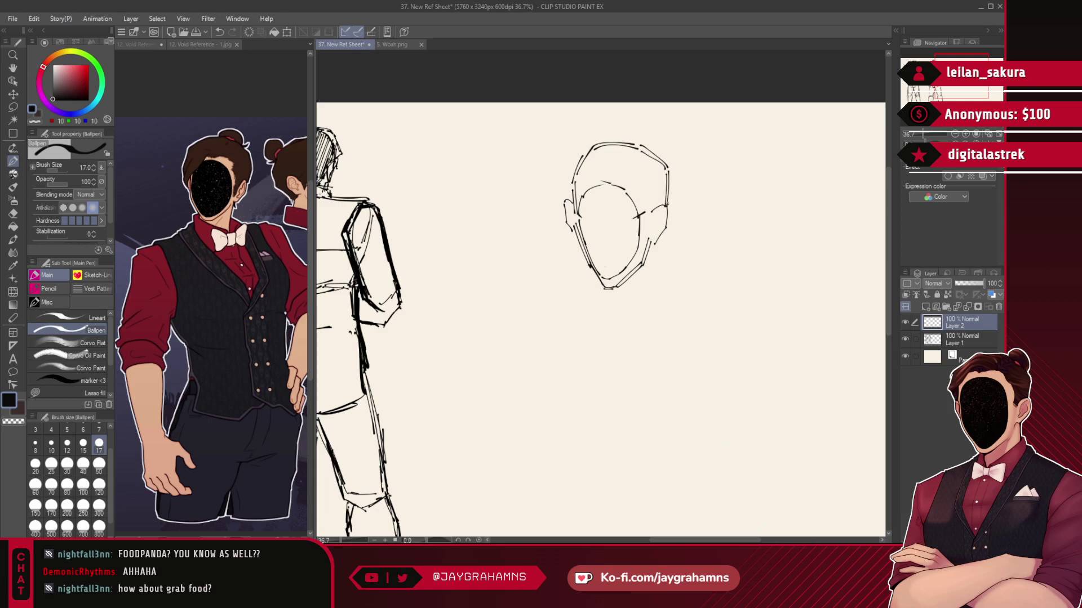
- Sketch the hair parting, hairline, outer hair silhouette and top bun, and darken the void face's edge
mouse_move(615, 146)
left_mouse_down()
mouse_move(579, 218)
mouse_move(599, 273)
left_mouse_up()
left_click_drag(641, 218, 607, 281)
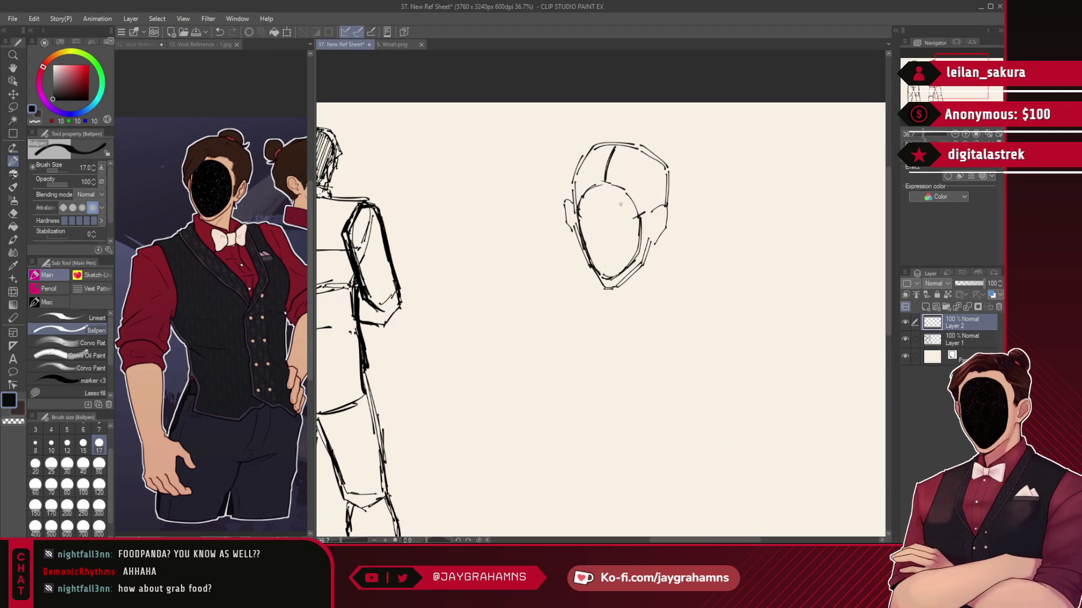
mouse_move(614, 162)
left_mouse_down()
mouse_move(608, 169)
mouse_move(646, 186)
left_mouse_up()
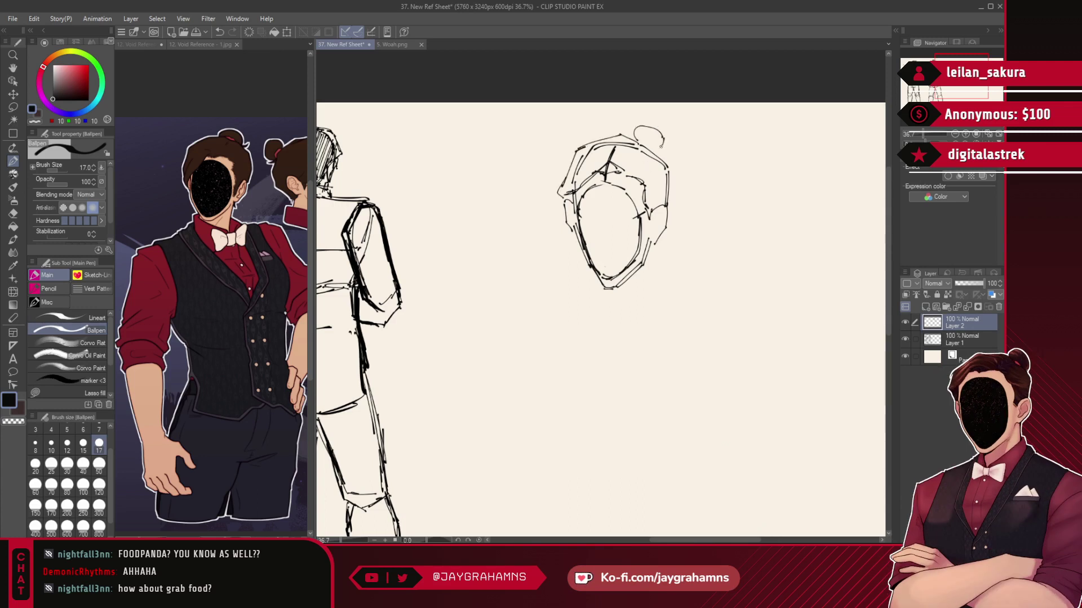
mouse_move(626, 138)
left_mouse_down()
mouse_move(643, 125)
mouse_move(672, 167)
left_mouse_up()
key("ctrl+z")
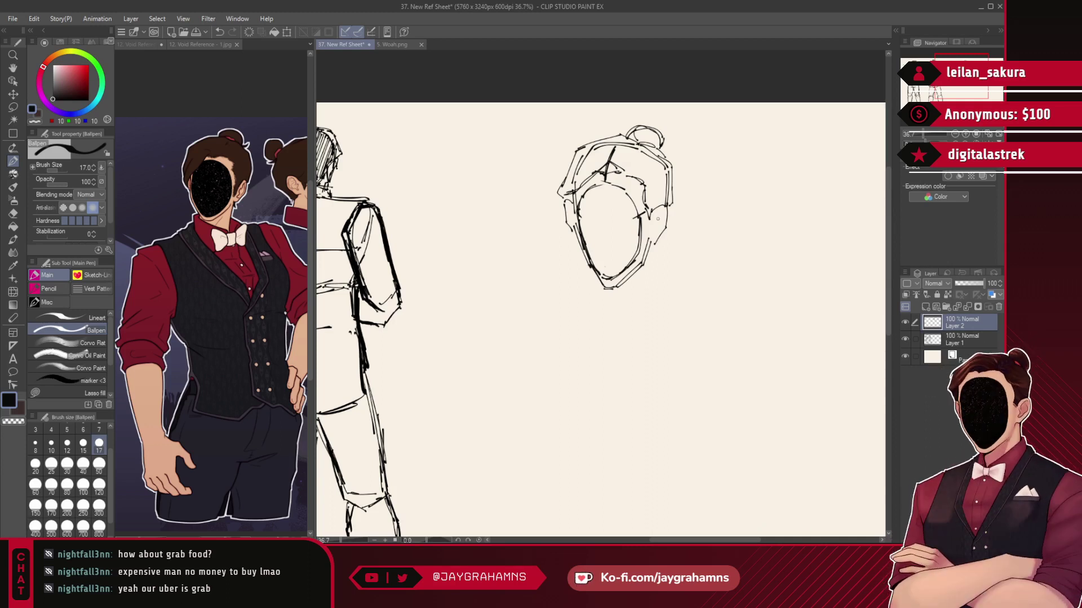
- Sketch short hanging strokes beneath the head's right ear, redoing unsatisfactory attempts
key("ctrl+z")
left_click_drag(654, 245, 655, 280)
key("ctrl+z")
mouse_move(650, 241)
left_mouse_down()
mouse_move(668, 225)
mouse_move(661, 269)
left_mouse_up()
key("ctrl+z")
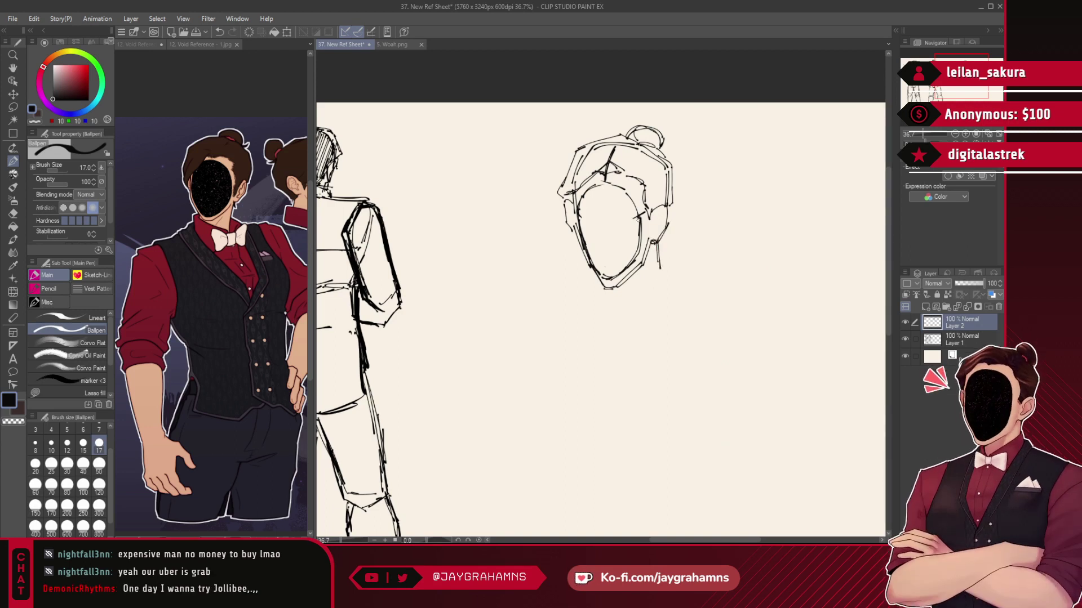
- Erase the void face's left edge and the left jawline using Lasso fill with the transparent colour
left_click(90, 392)
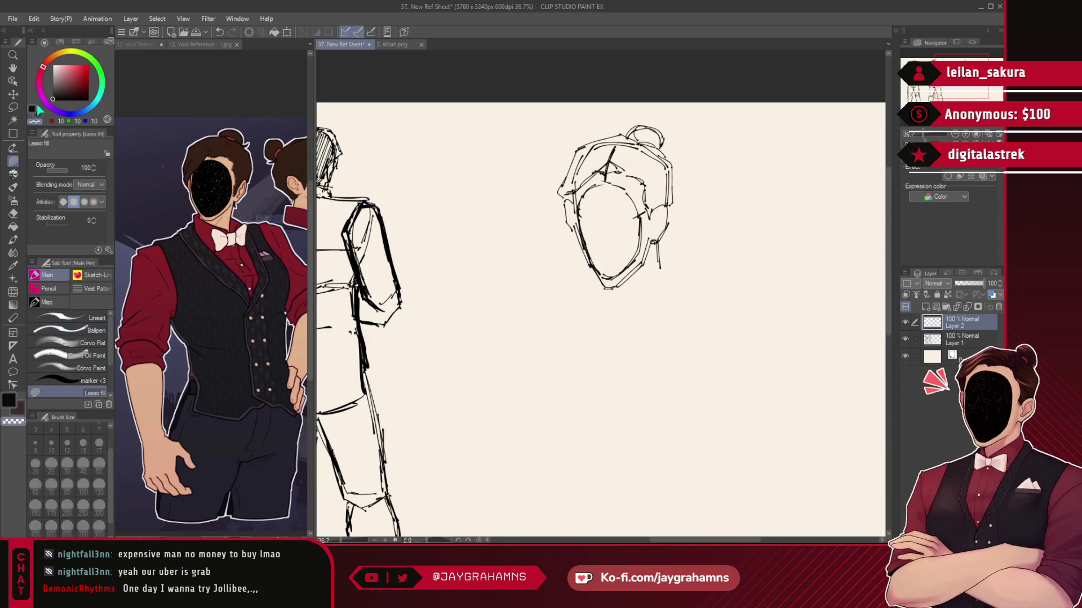
mouse_move(587, 236)
left_mouse_down()
mouse_move(584, 204)
mouse_move(586, 248)
left_mouse_up()
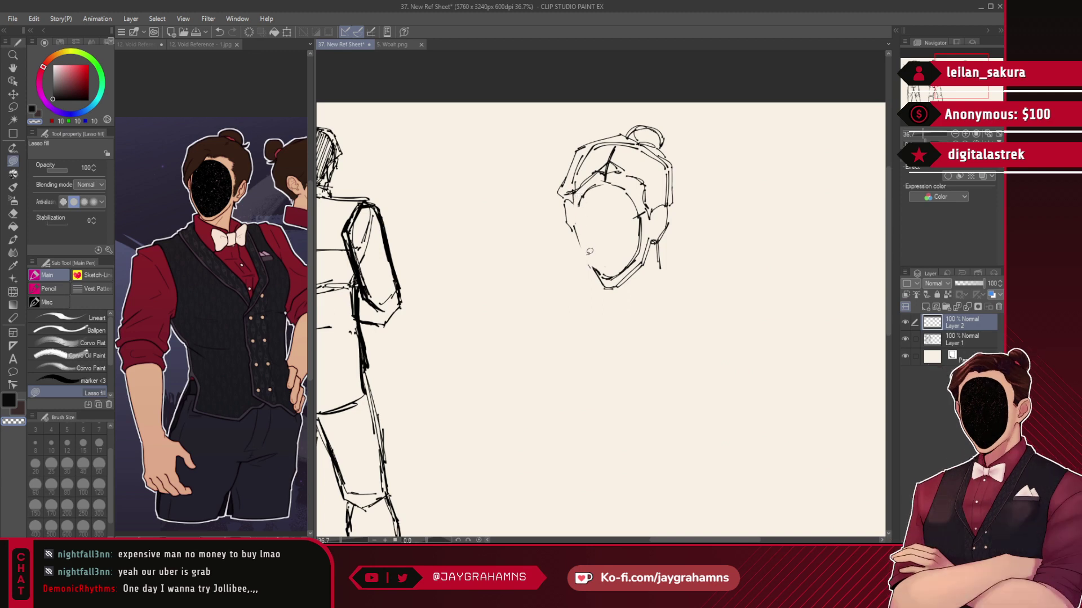
- Redraw the left jawline and the void face's left edge down to the chin with the Ballpen, redoing unsatisfactory strokes
left_click(85, 330)
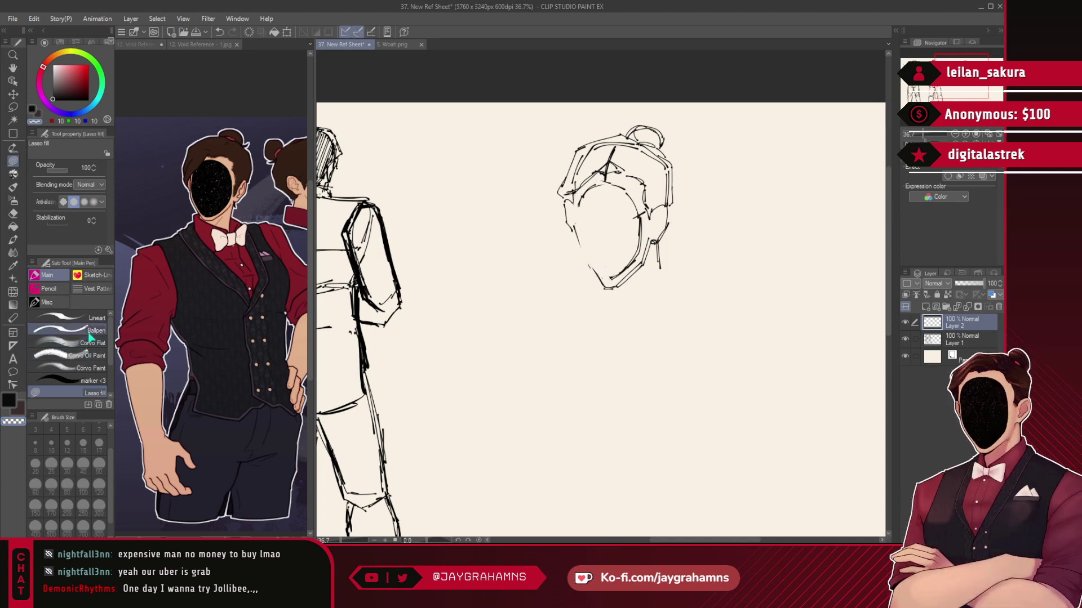
left_click(33, 108)
left_click_drag(574, 202, 589, 269)
key("ctrl+z")
left_click_drag(589, 268, 606, 289)
key("ctrl+z")
left_click_drag(581, 201, 579, 230)
left_click_drag(579, 225, 600, 274)
key("ctrl+z")
left_click_drag(579, 232, 602, 276)
left_click_drag(581, 235, 589, 251)
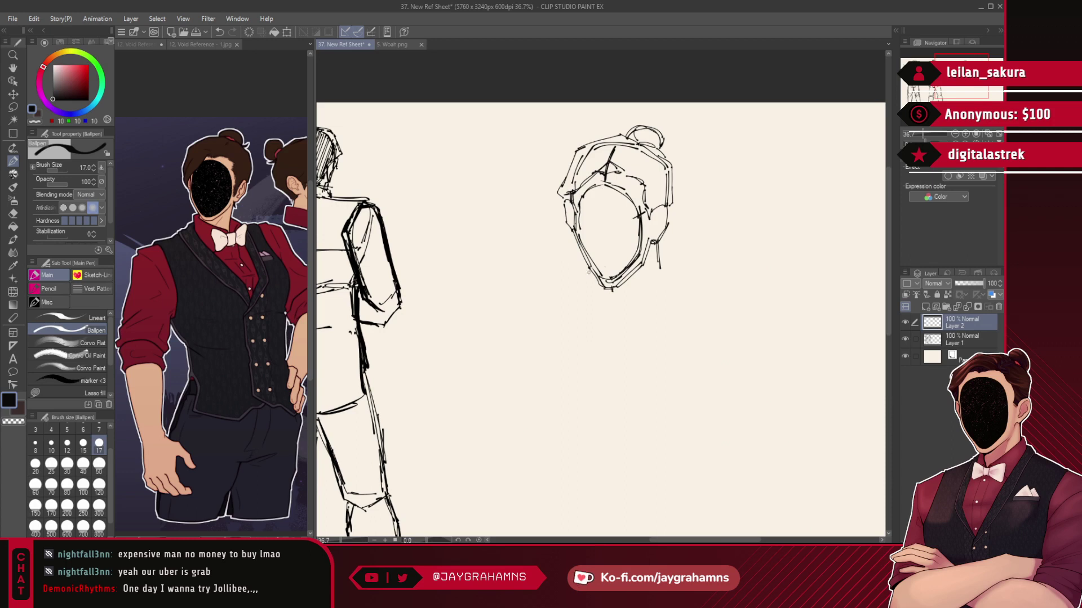
- Sketch the collar under the chin and the left shoulder with its slanted armhole line, redoing unsatisfactory strokes
key("ctrl+z")
key("ctrl+z")
key("ctrl+z")
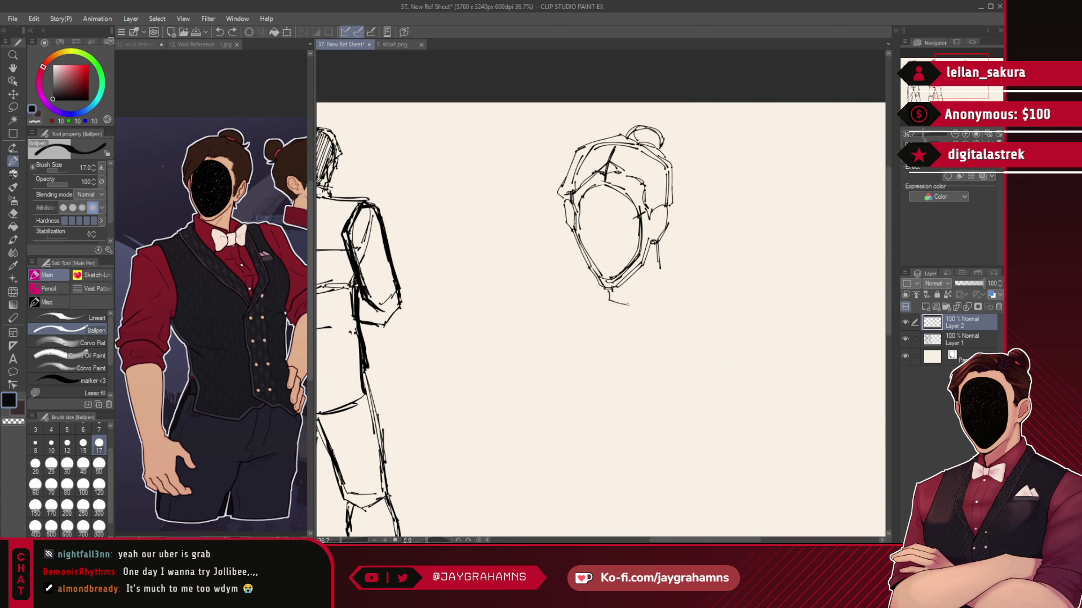
mouse_move(597, 292)
left_mouse_down()
mouse_move(526, 320)
mouse_move(518, 337)
left_mouse_up()
key("ctrl+z")
left_click_drag(536, 322, 597, 359)
key("ctrl+z")
left_click_drag(538, 328, 579, 390)
key("ctrl+z")
mouse_move(618, 331)
left_mouse_down()
mouse_move(638, 296)
mouse_move(602, 290)
mouse_move(634, 307)
left_mouse_up()
key("ctrl+z")
key("ctrl+z")
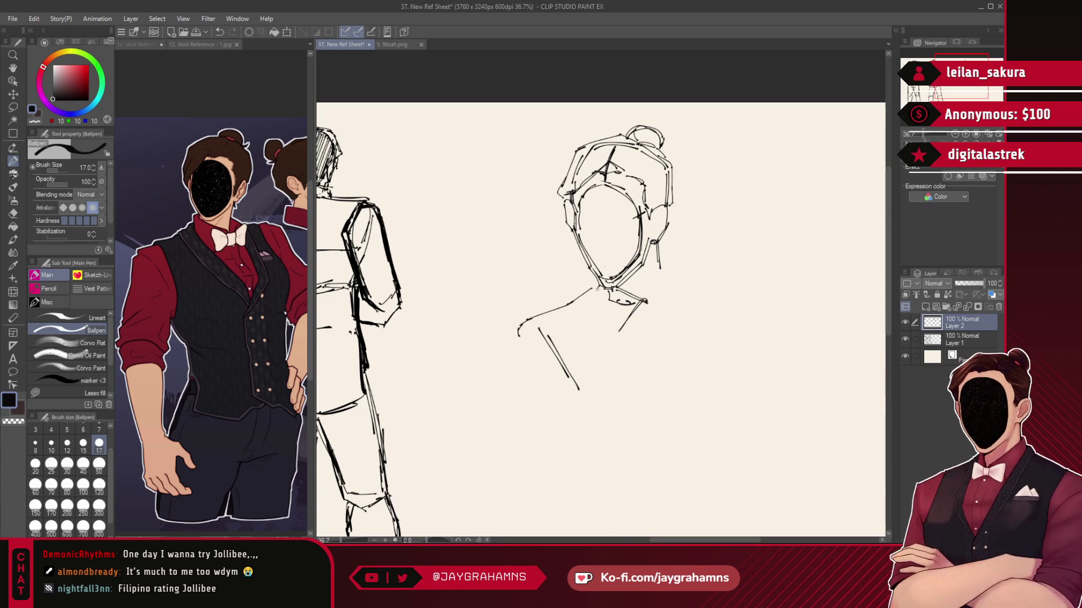
- Sketch the bow tie with the V-shaped vest neckline below it, and the right shoulder with its armhole line
mouse_move(616, 325)
left_mouse_down()
mouse_move(662, 309)
mouse_move(646, 301)
left_mouse_up()
mouse_move(623, 307)
left_mouse_down()
mouse_move(631, 333)
mouse_move(683, 288)
mouse_move(683, 316)
mouse_move(661, 265)
mouse_move(715, 287)
mouse_move(749, 371)
left_mouse_up()
left_click_drag(683, 315, 680, 375)
left_click_drag(632, 332, 679, 376)
left_click_drag(636, 335, 676, 377)
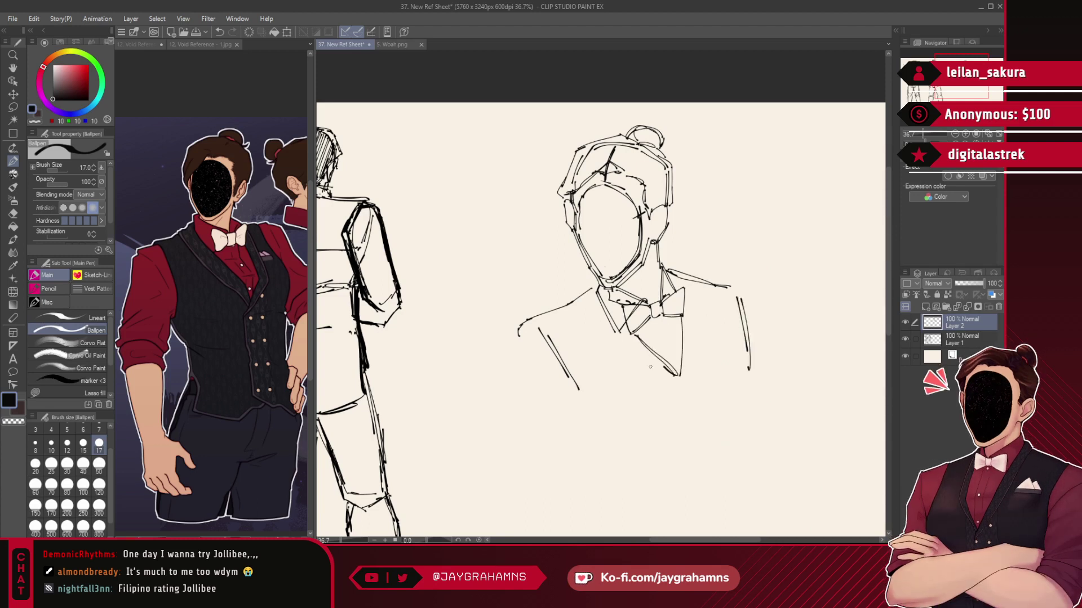
- Strengthen both armhole lines and add outer upper-arm lines sloping down from the shoulders
left_click_drag(521, 329, 536, 334)
left_click_drag(741, 291, 753, 344)
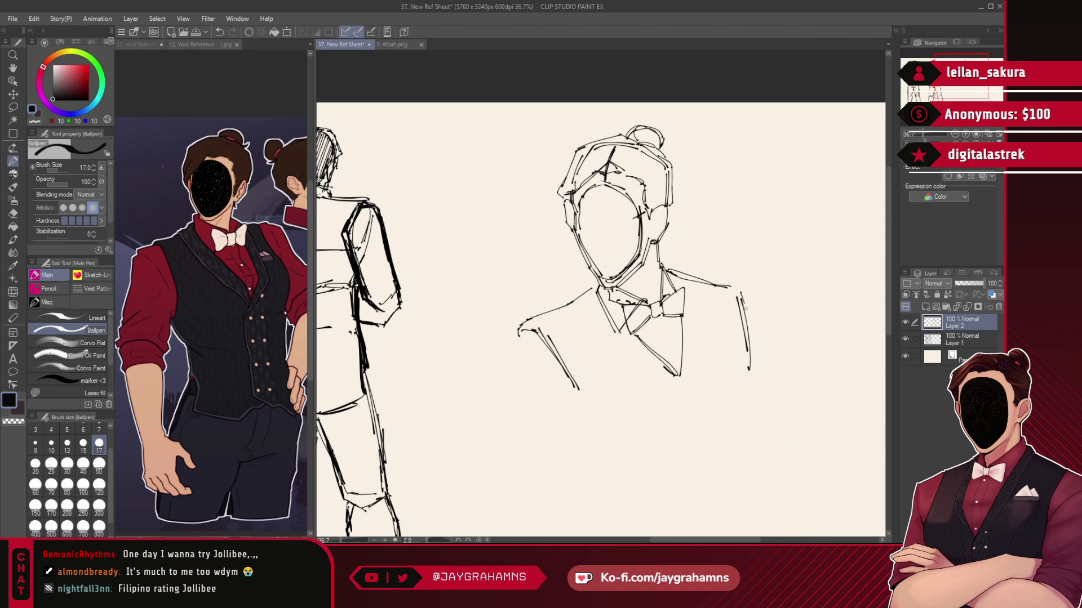
left_click_drag(507, 341, 494, 389)
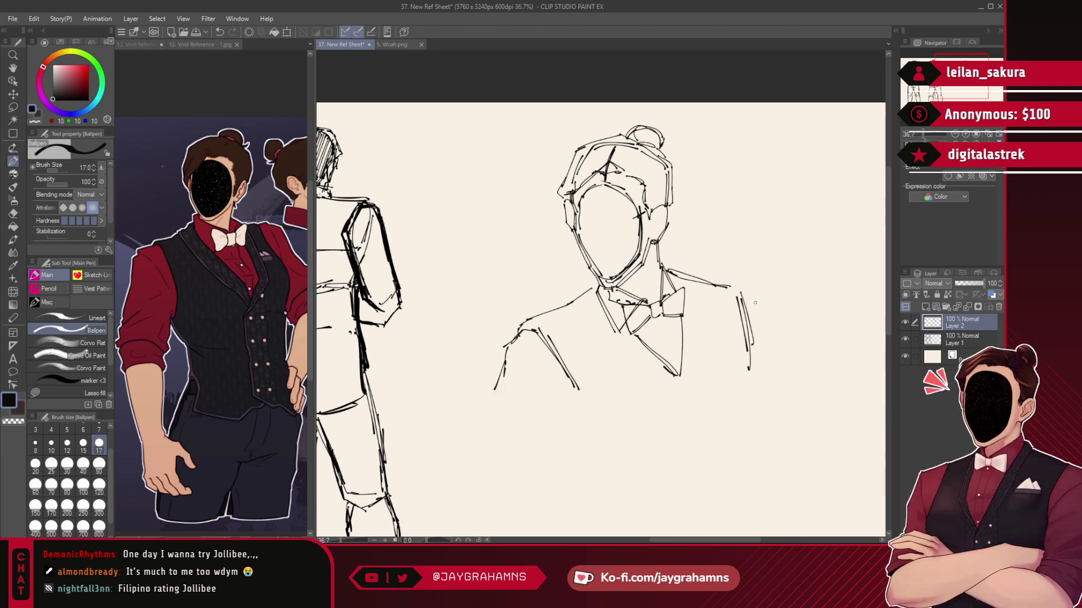
left_click_drag(746, 297, 774, 362)
- Erase both outer arm lines and the right armhole line using Lasso fill with the transparent colour
left_click(65, 393)
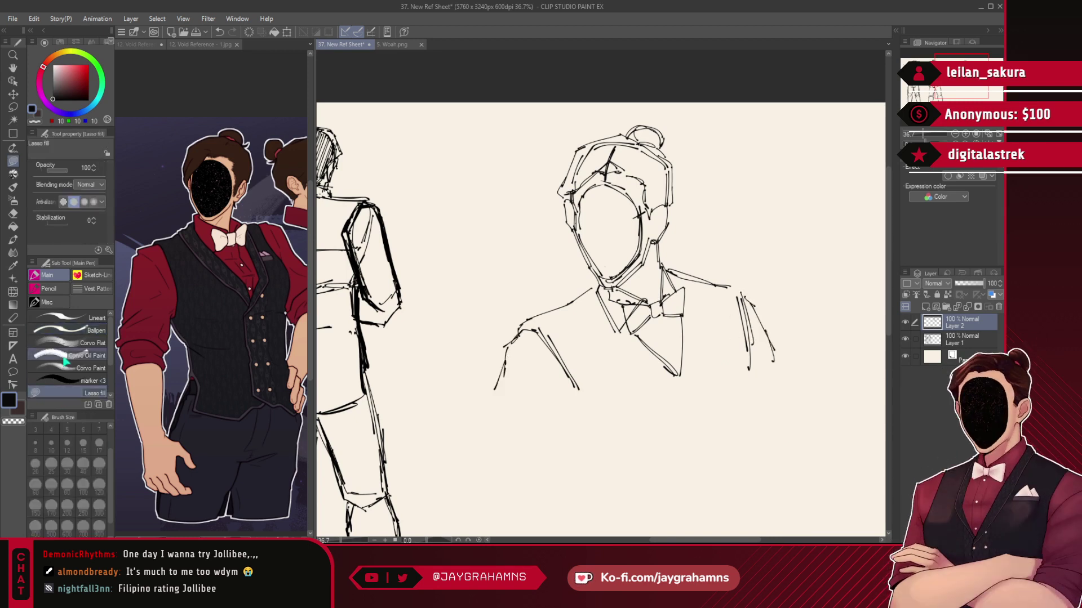
left_click(37, 122)
mouse_move(527, 338)
left_mouse_down()
mouse_move(472, 312)
mouse_move(548, 316)
left_mouse_up()
mouse_move(751, 318)
left_mouse_down()
mouse_move(775, 294)
mouse_move(731, 295)
mouse_move(750, 376)
mouse_move(743, 305)
mouse_move(756, 329)
mouse_move(727, 355)
left_mouse_up()
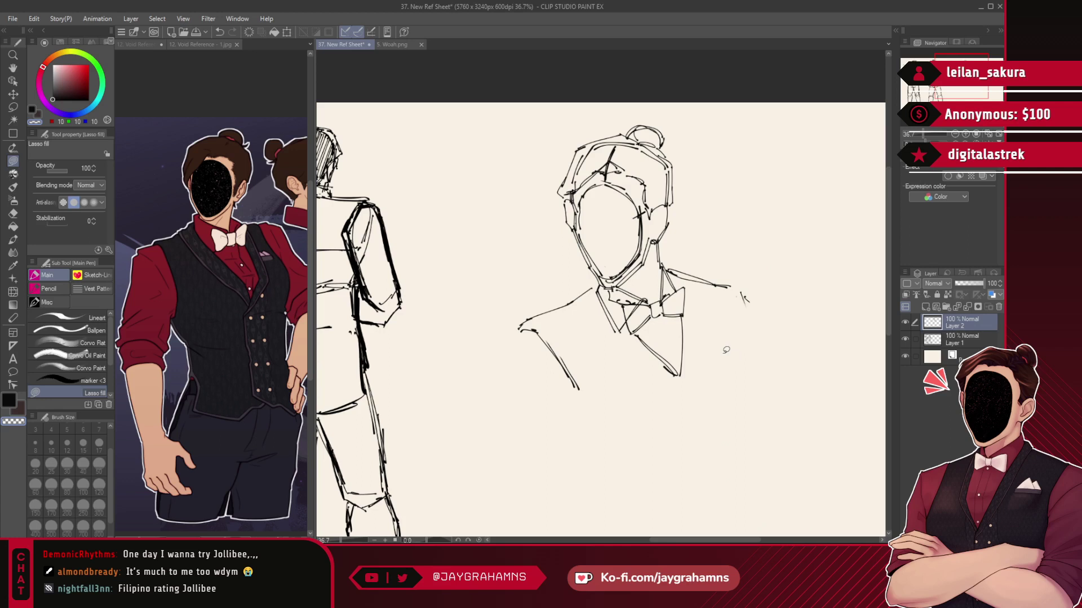
- Try new outer arm lines and a right armhole line with the Ballpen, and erase them with transparent Lasso fill
left_click(68, 330)
left_click(32, 110)
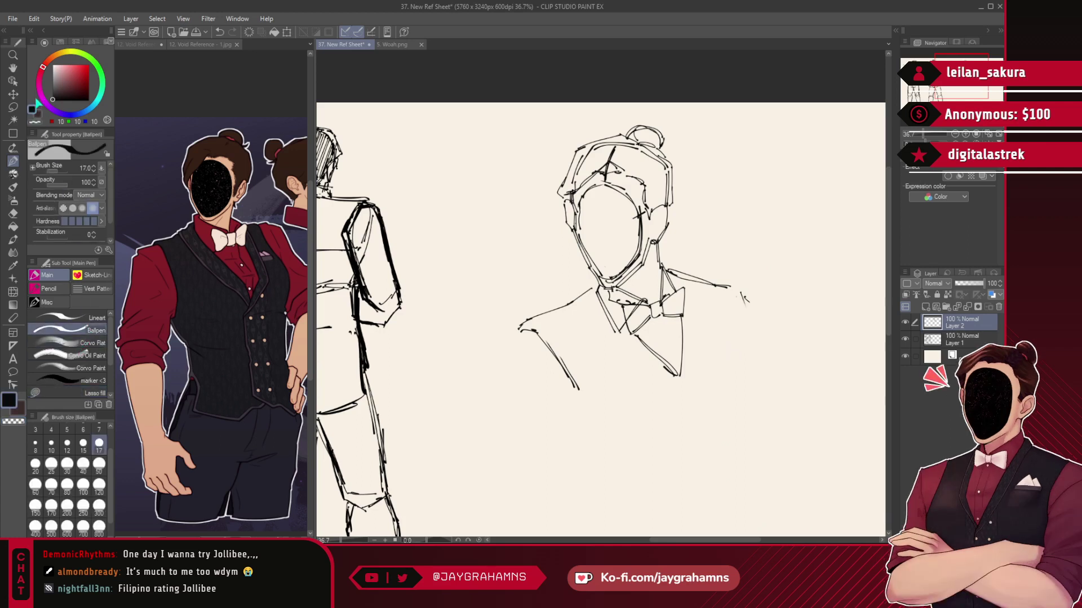
mouse_move(725, 291)
left_mouse_down()
mouse_move(745, 292)
mouse_move(758, 367)
mouse_move(761, 354)
left_mouse_up()
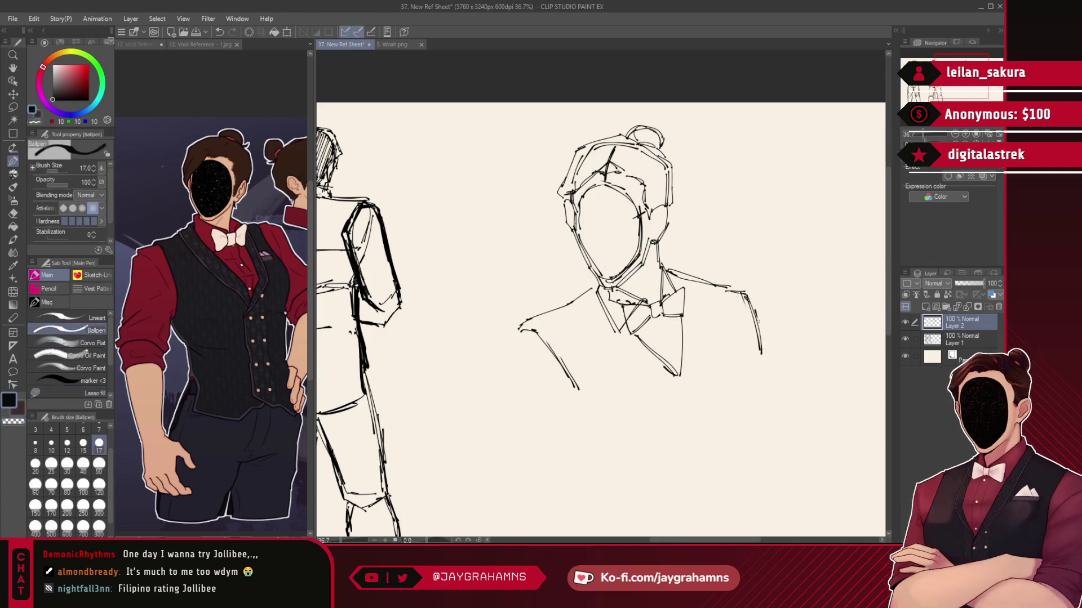
left_click_drag(519, 330, 508, 337)
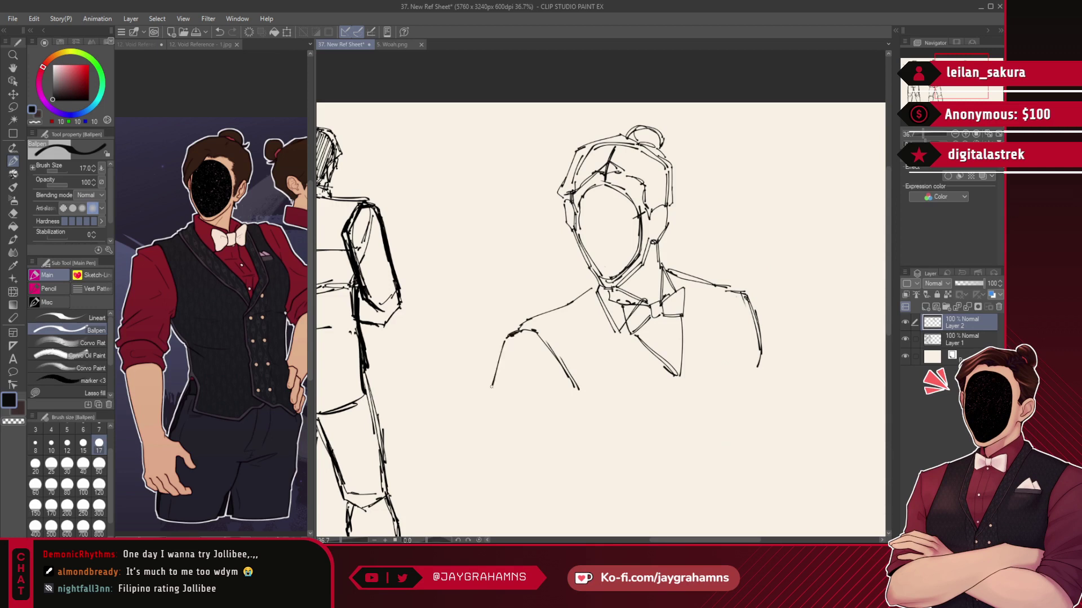
left_click_drag(781, 363, 762, 324)
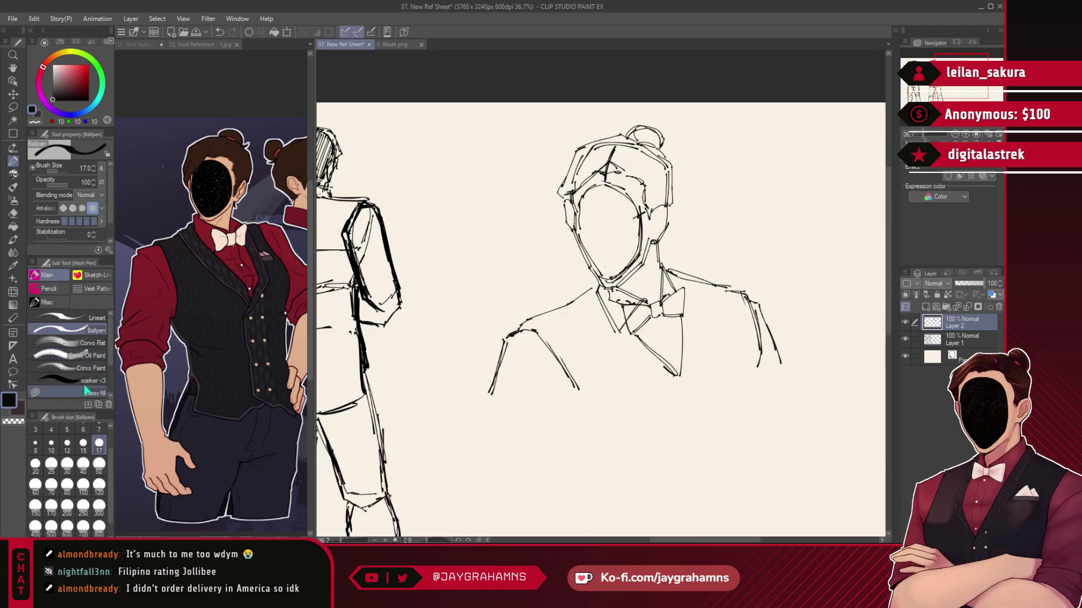
left_click(62, 393)
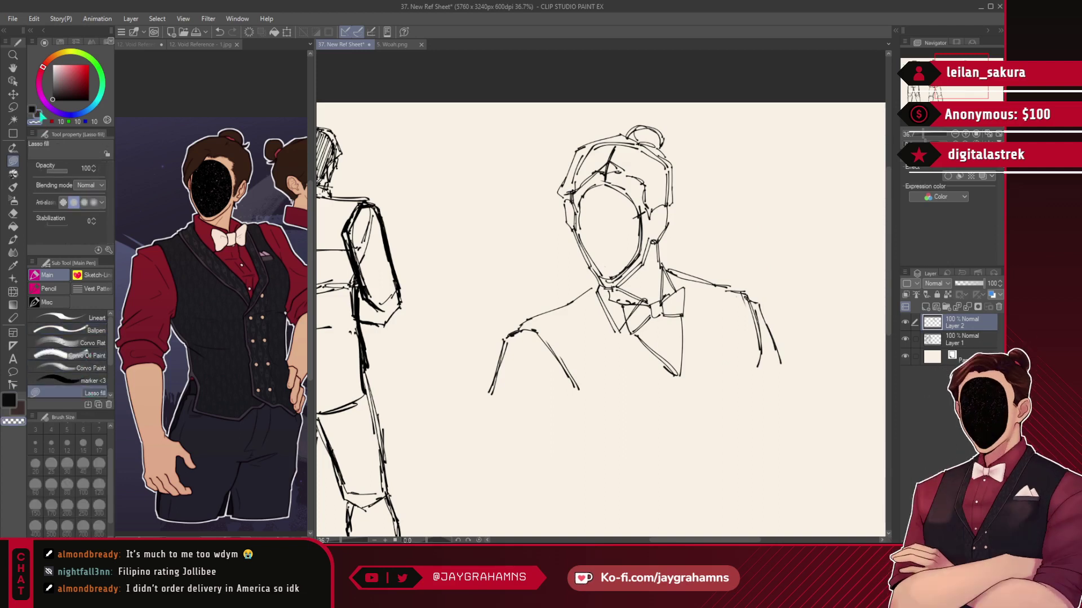
left_click_drag(516, 325, 514, 329)
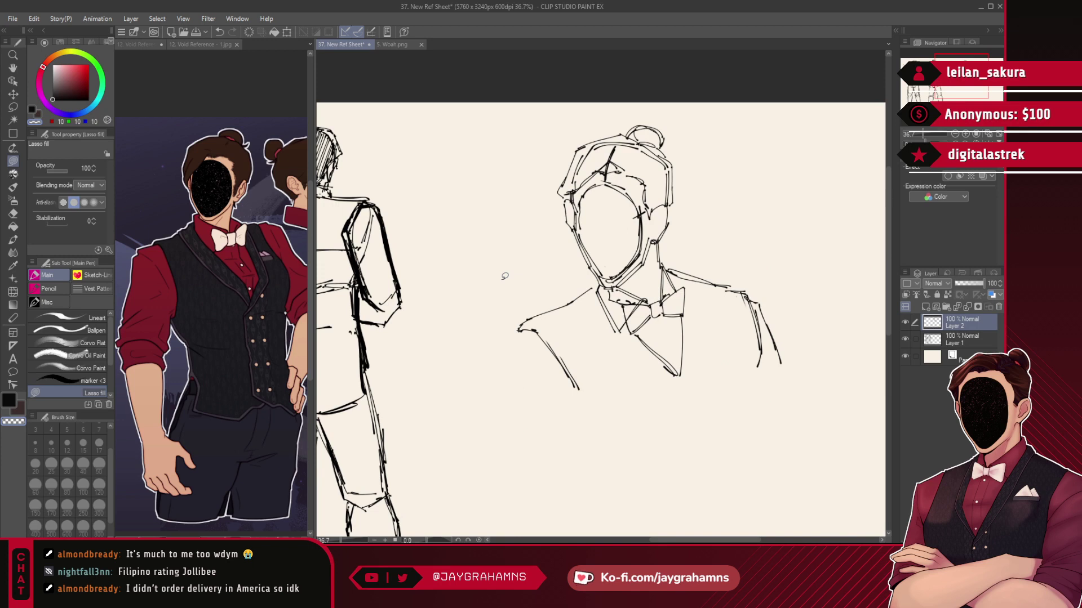
mouse_move(755, 291)
left_mouse_down()
mouse_move(780, 376)
mouse_move(745, 293)
left_mouse_up()
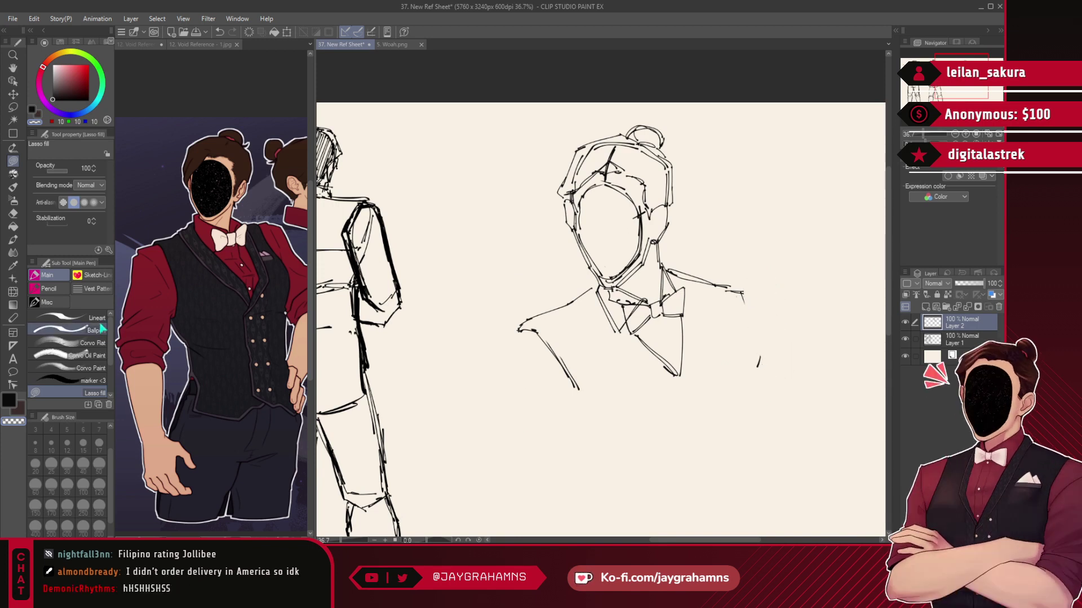
- Redraw the right armhole line and the outer upper-arm lines on both sides with the Ballpen
left_click(69, 330)
left_click(32, 110)
left_click_drag(744, 294, 760, 350)
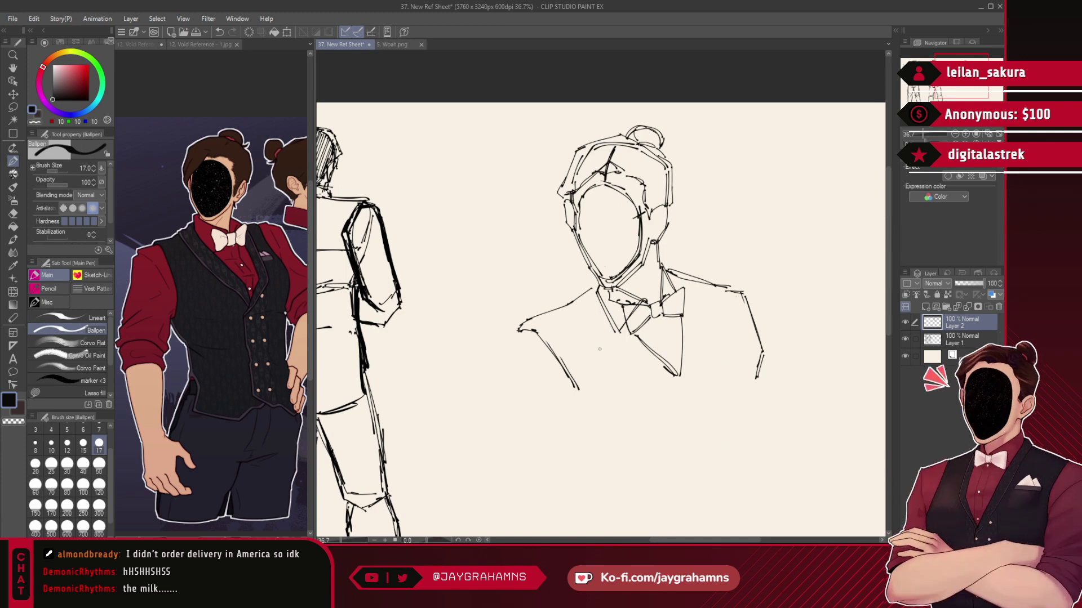
left_click_drag(516, 333, 505, 386)
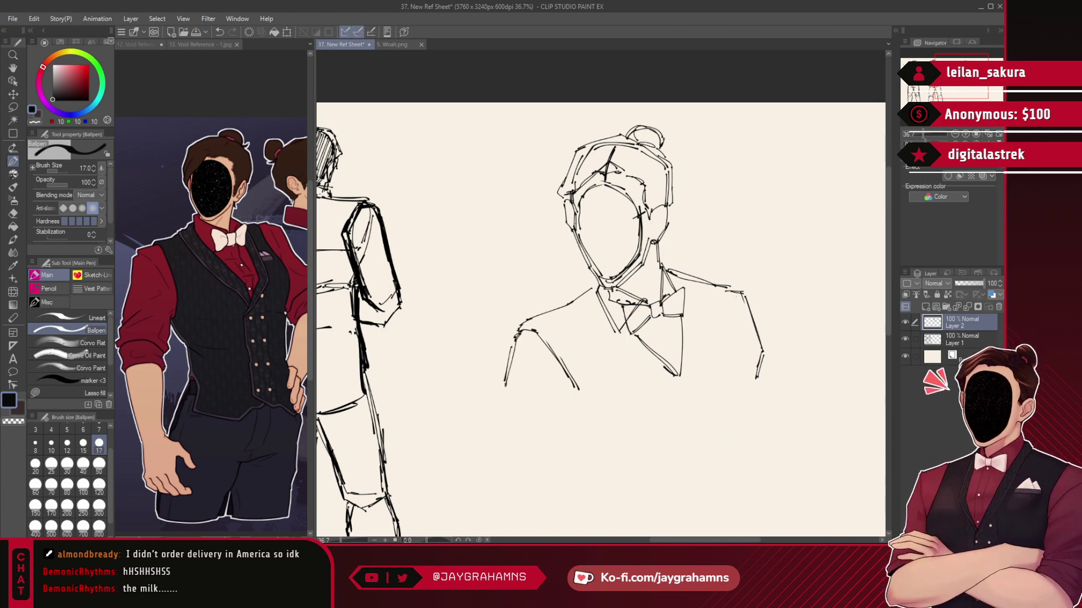
left_click_drag(762, 310, 781, 377)
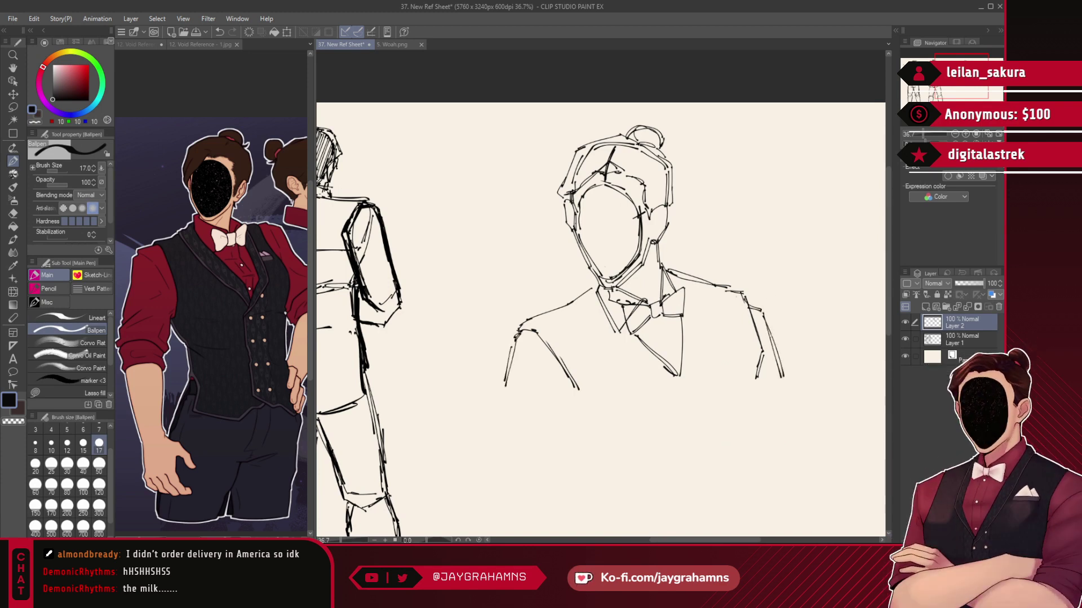
- Transform the bust sketch, rotating it slightly clockwise and moving it left on the canvas
key("ctrl+t")
mouse_move(756, 338)
left_mouse_down()
mouse_move(713, 336)
mouse_move(754, 365)
left_mouse_up()
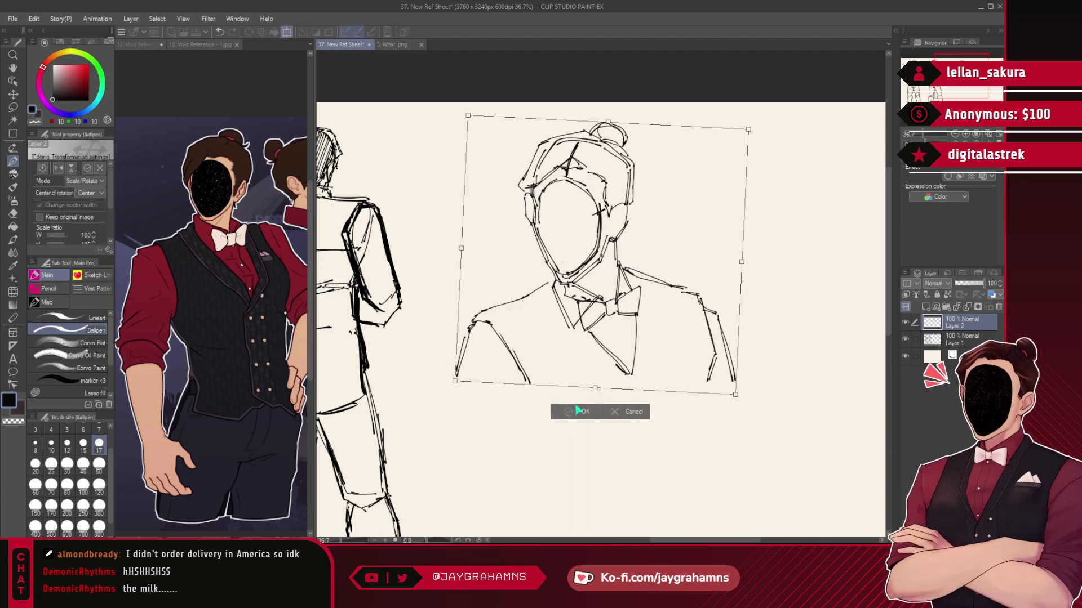
- Erase the left armhole line below the shoulder using Lasso fill with the transparent colour
left_click(84, 394)
left_click(35, 123)
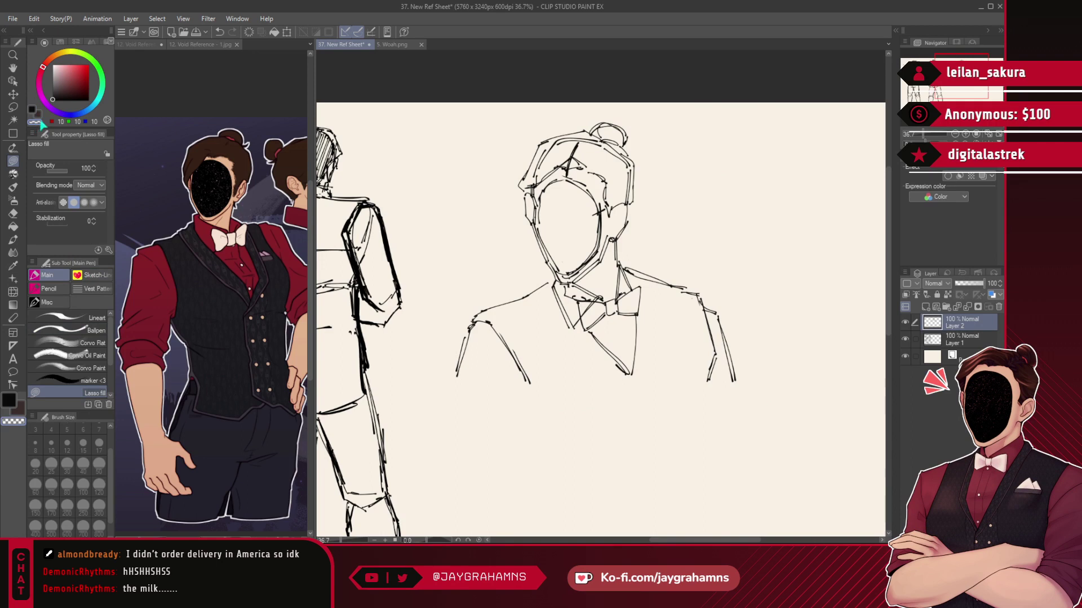
left_click_drag(505, 311, 510, 313)
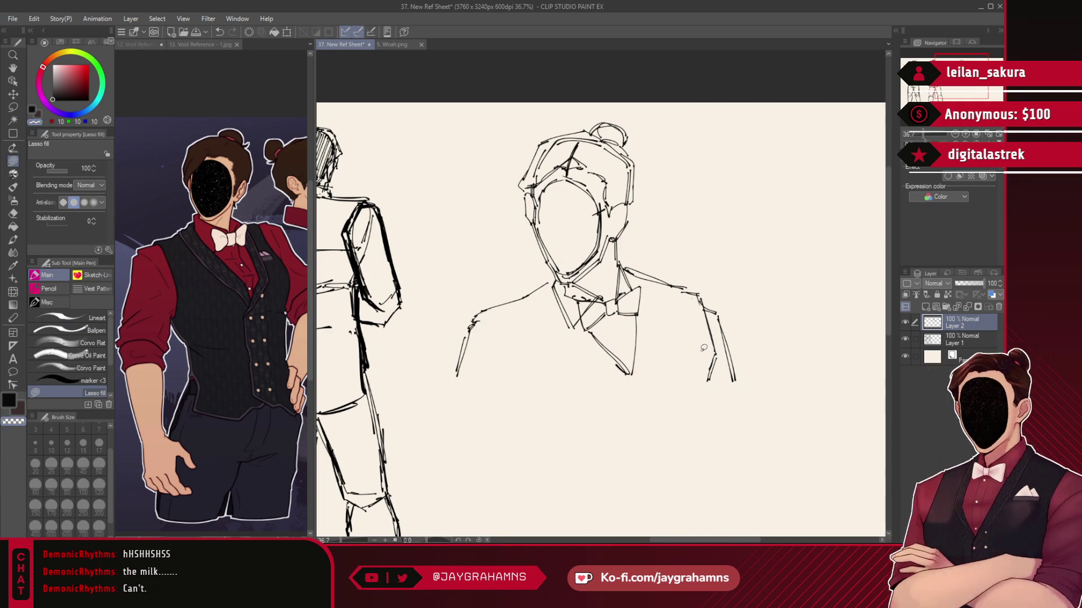
- Redraw the left armhole line closer to the arm with the Ballpen and touch up the right arm's inner line
left_click(74, 330)
left_click(33, 109)
left_click_drag(475, 325, 513, 376)
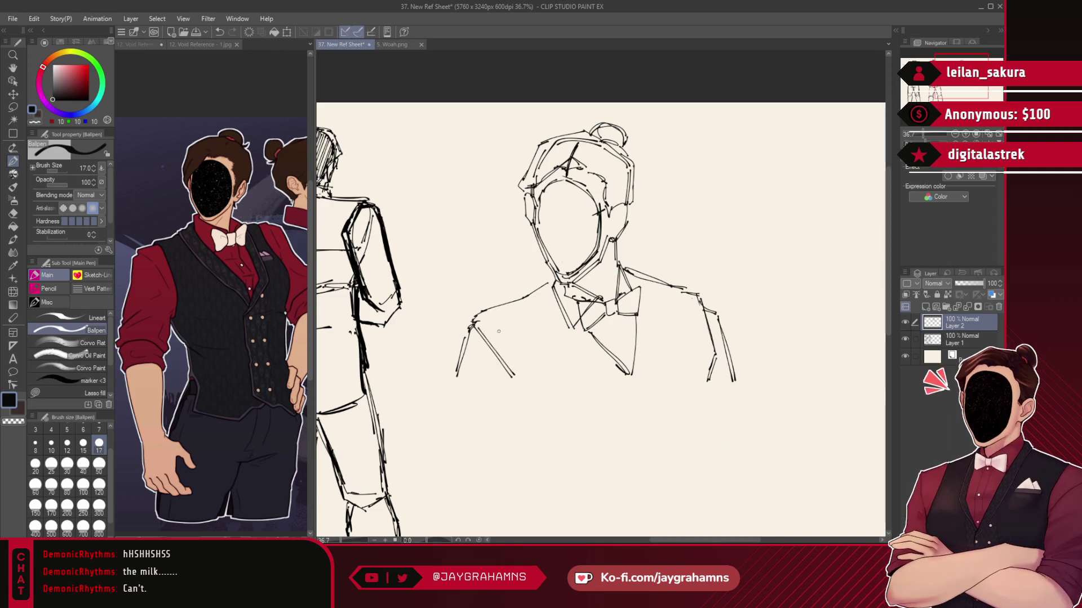
left_click_drag(721, 359, 709, 380)
- Erase the right shoulder and upper arm using Lasso fill with the transparent colour
left_click(74, 393)
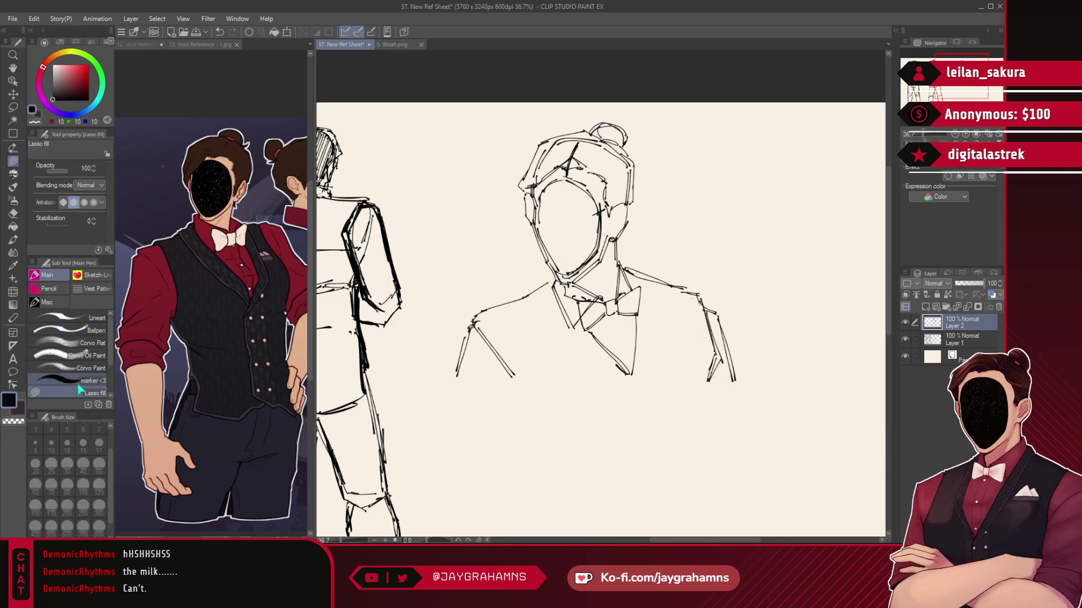
left_click(35, 122)
mouse_move(630, 266)
left_mouse_down()
mouse_move(661, 256)
mouse_move(642, 285)
mouse_move(731, 265)
left_mouse_up()
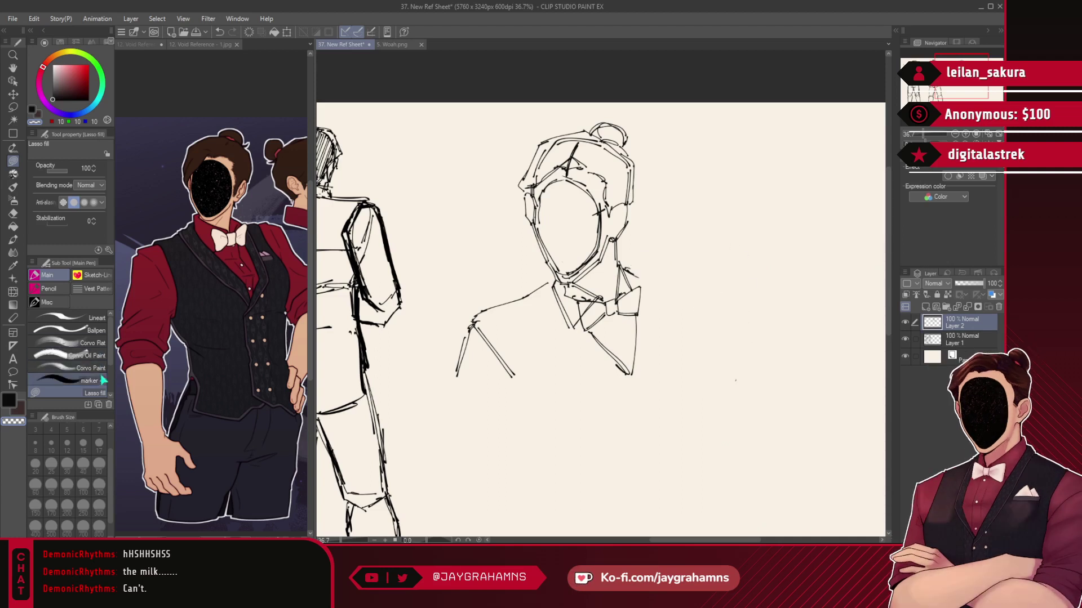
- Redraw the right shoulder slope, a vertical armhole line and a short outer arm curve with the Ballpen
left_click(96, 331)
key("c")
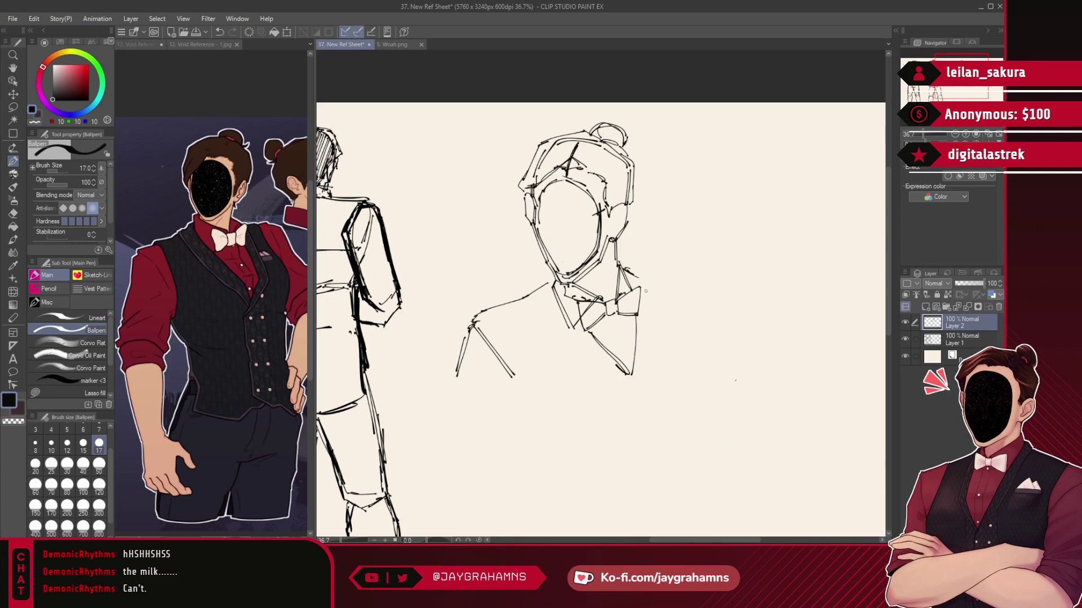
left_click_drag(622, 269, 692, 312)
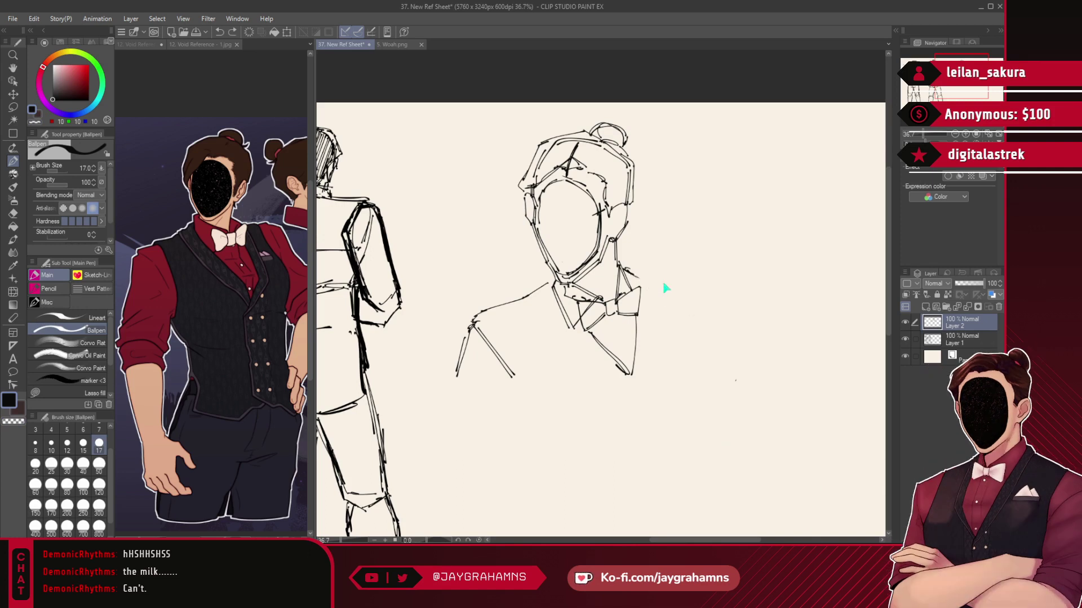
mouse_move(640, 278)
left_mouse_down()
mouse_move(698, 303)
mouse_move(704, 353)
left_mouse_up()
left_click_drag(709, 310, 738, 354)
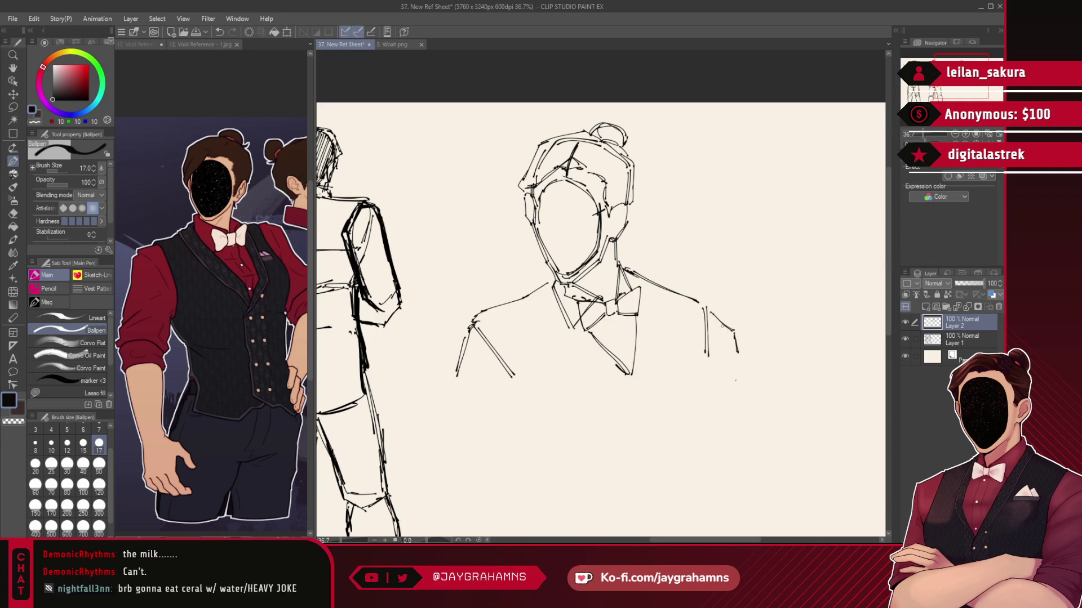
- Darken the left shoulder line, and extend both armhole lines to a bottom edge drawn across the chest
left_click_drag(550, 281, 477, 321)
left_click_drag(512, 376, 519, 389)
left_click_drag(705, 357, 708, 374)
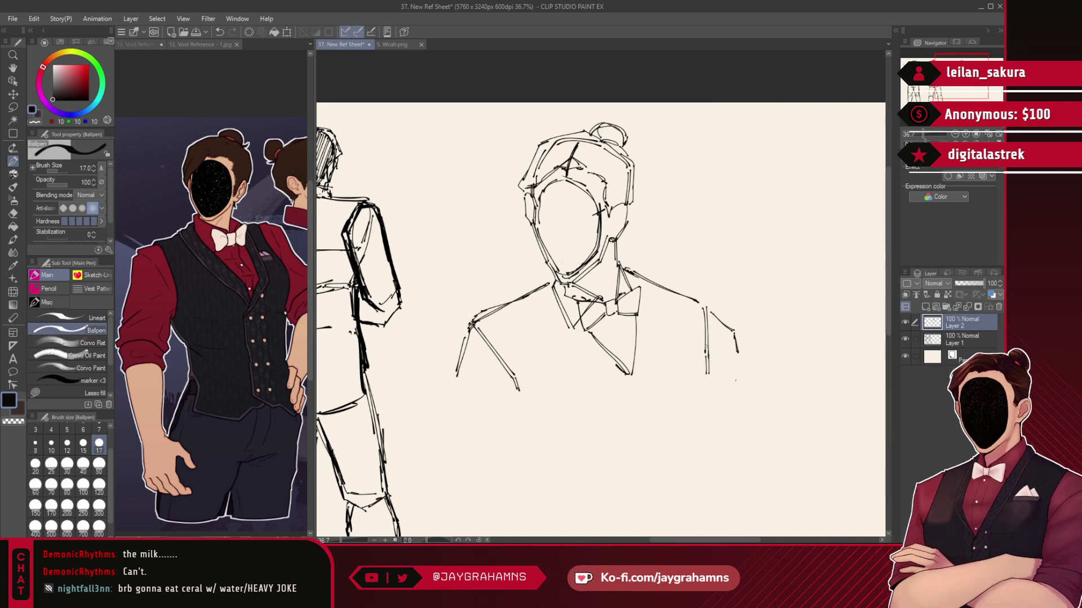
left_click_drag(527, 400, 641, 382)
key("ctrl+z")
left_click_drag(517, 390, 708, 376)
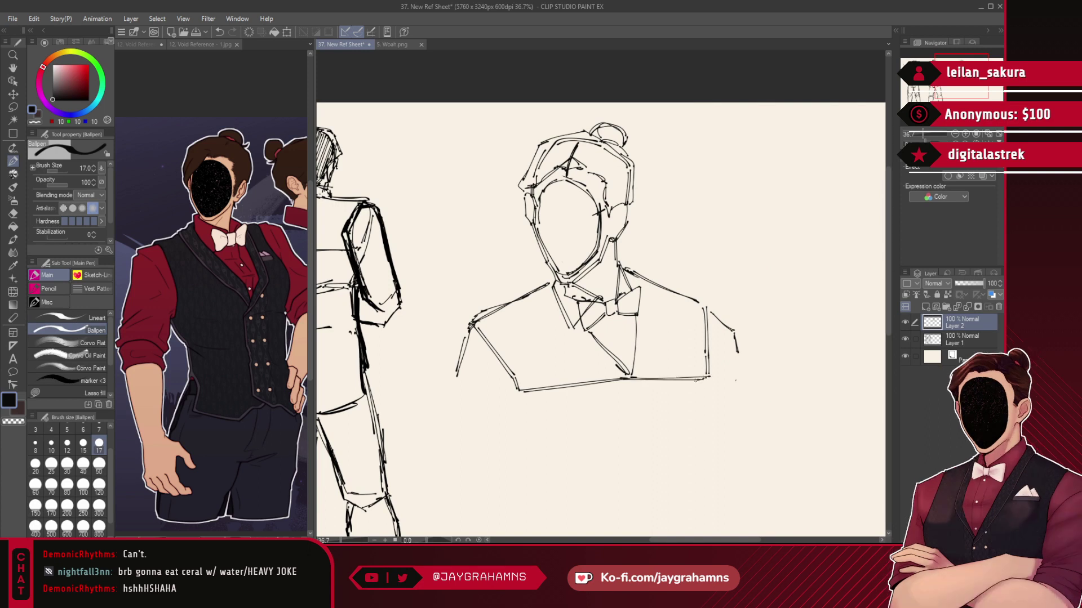
- Erase both outer arm lines with transparent Lasso fill and redraw a shorter left arm line with the Ballpen
left_click(90, 391)
left_click(36, 122)
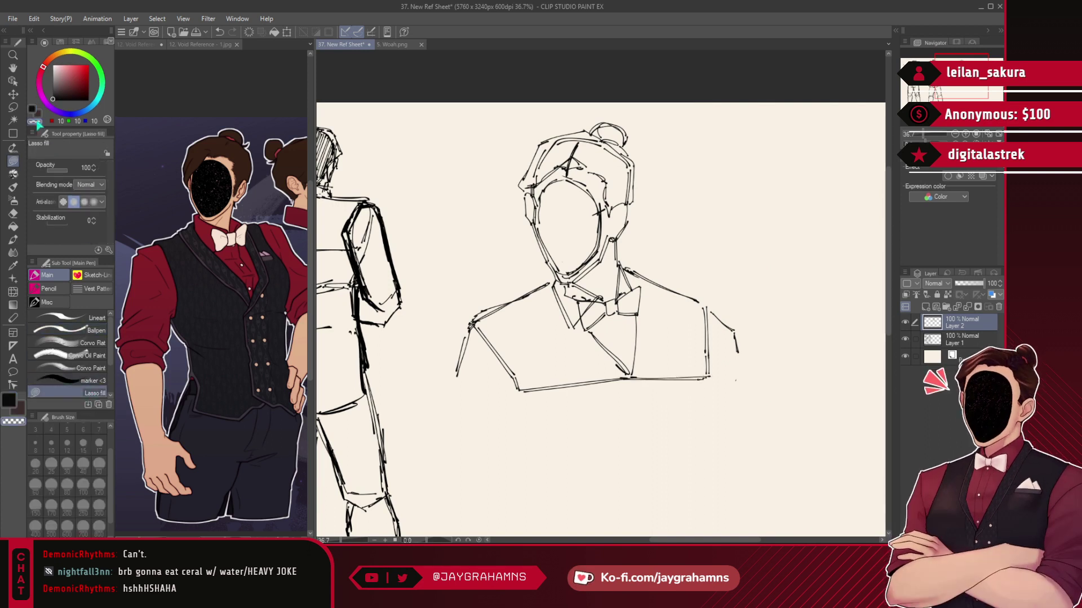
left_click_drag(475, 333, 421, 313)
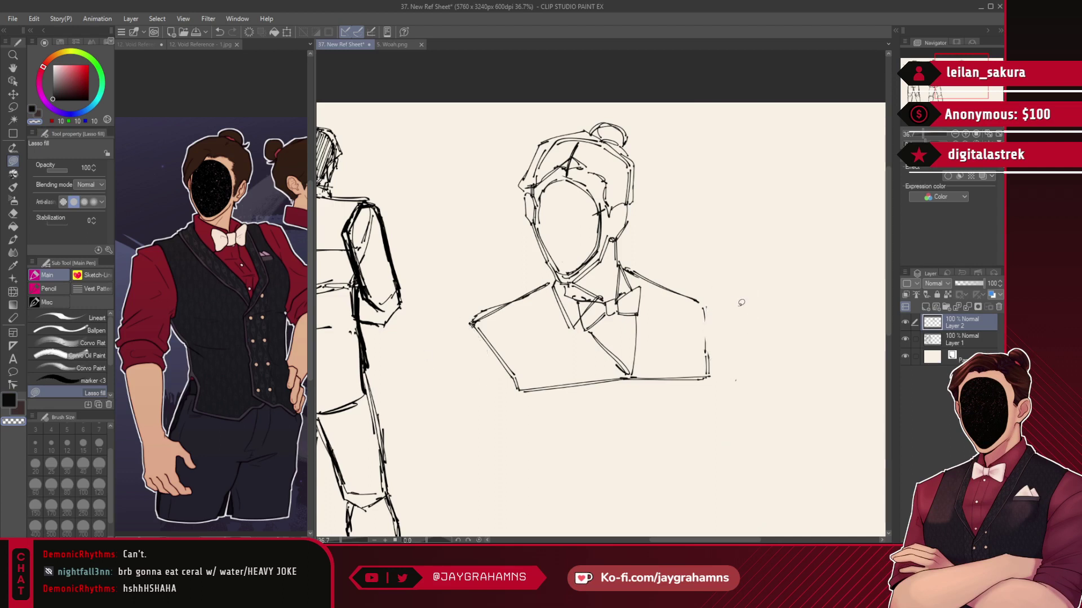
key("ctrl+z")
key("p")
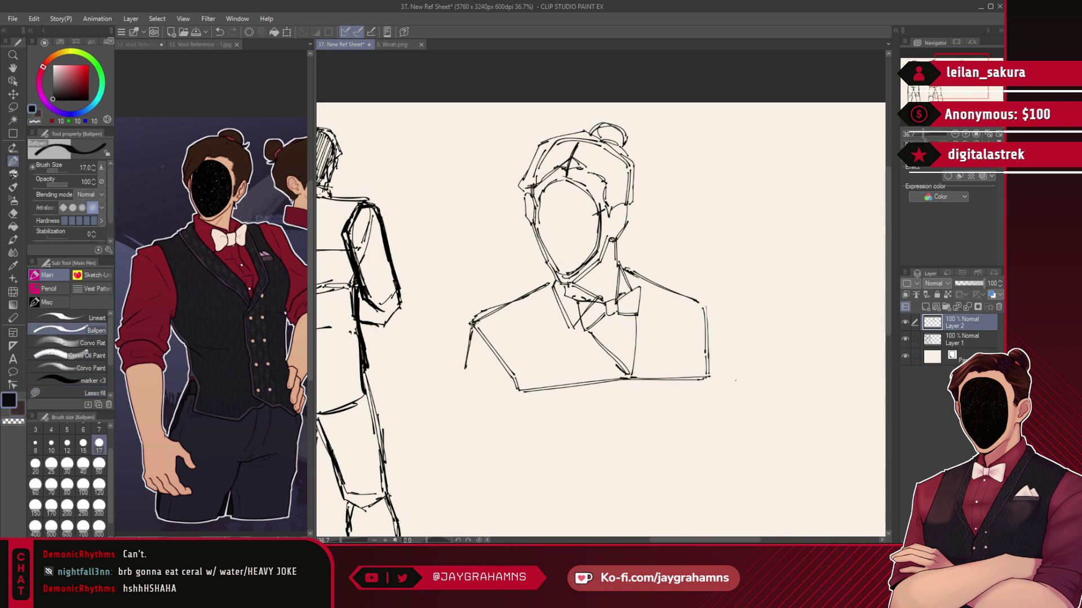
- Draw the left upper arm's outer and lower edges and an angled outer edge for the right arm with the Ballpen
left_click_drag(472, 373, 506, 389)
key("ctrl+z")
key("ctrl+z")
mouse_move(471, 326)
left_mouse_down()
mouse_move(456, 372)
mouse_move(505, 390)
left_mouse_up()
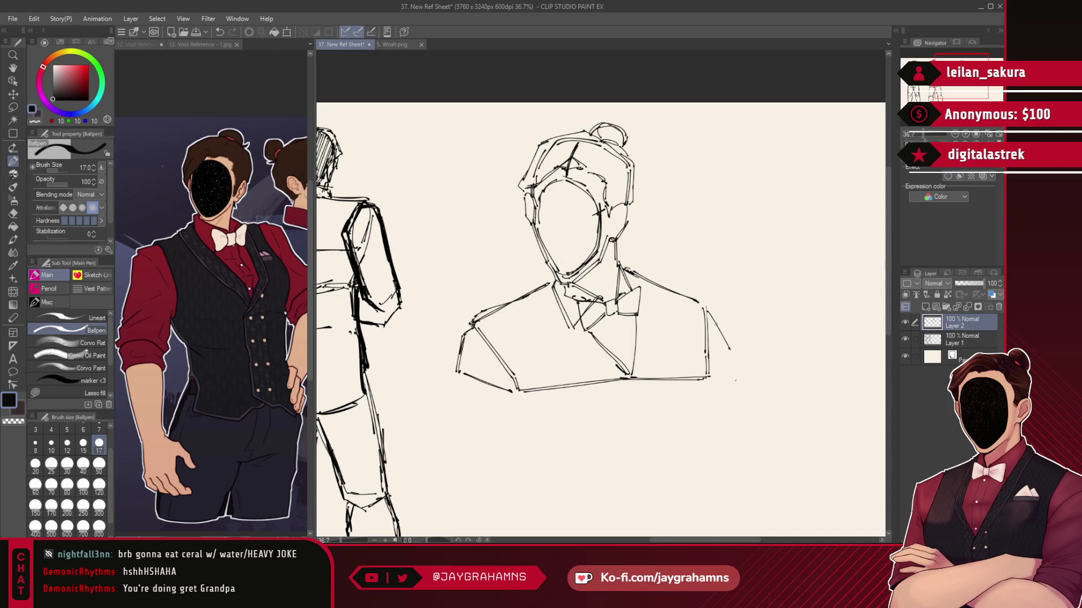
key("ctrl+z")
left_click_drag(706, 307, 729, 337)
left_click_drag(712, 377, 730, 344)
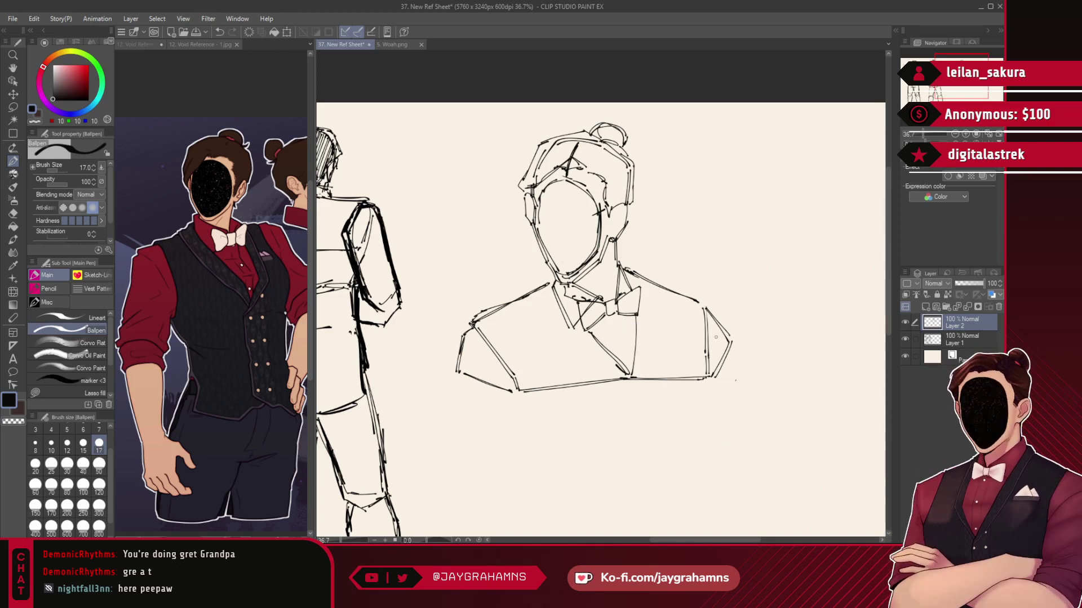
- Move the bust's layer closer to the back-view figure with the Move layer tool
scroll(647, 135, "down", 4)
scroll(463, 209, "up", 3)
scroll(686, 180, "down", 3)
scroll(622, 242, "up", 1)
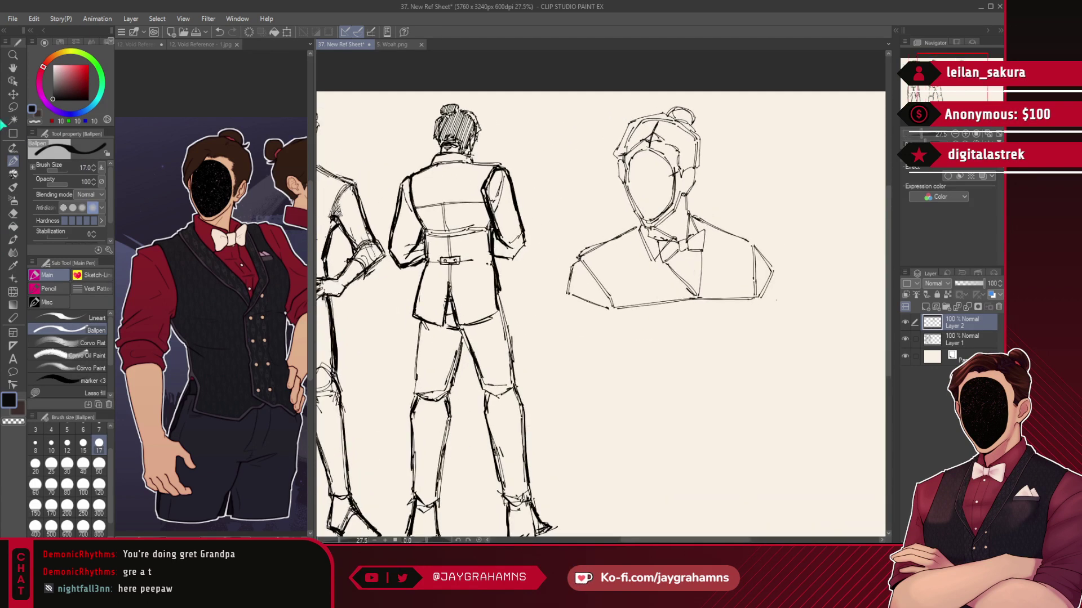
left_click(13, 94)
mouse_move(762, 164)
left_mouse_down()
mouse_move(726, 182)
mouse_move(712, 174)
mouse_move(724, 159)
left_mouse_up()
scroll(597, 120, "up", 1)
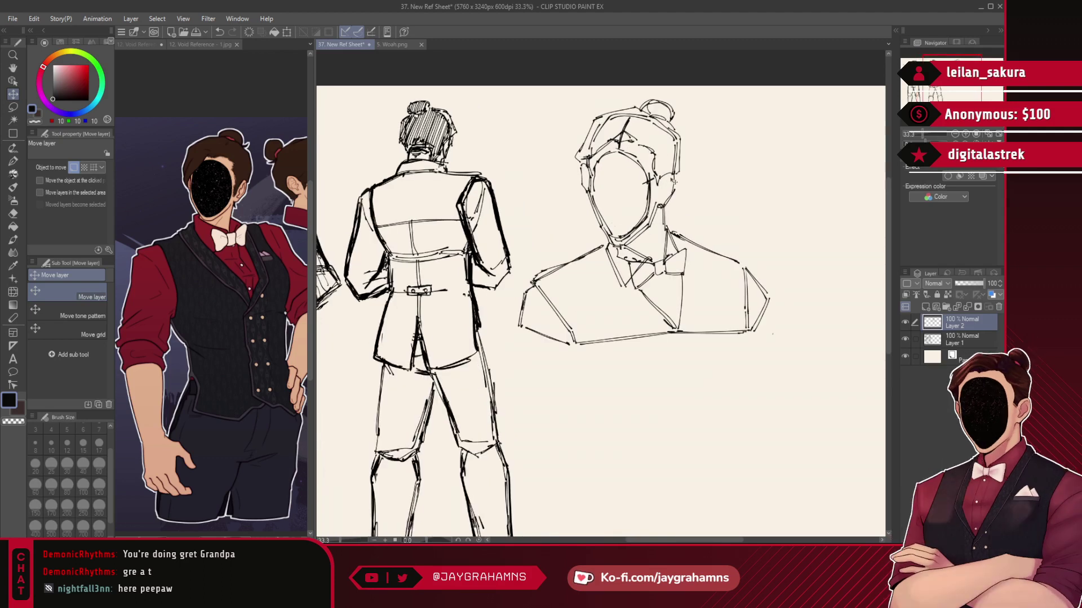
scroll(617, 157, "down", 5)
scroll(628, 251, "up", 2)
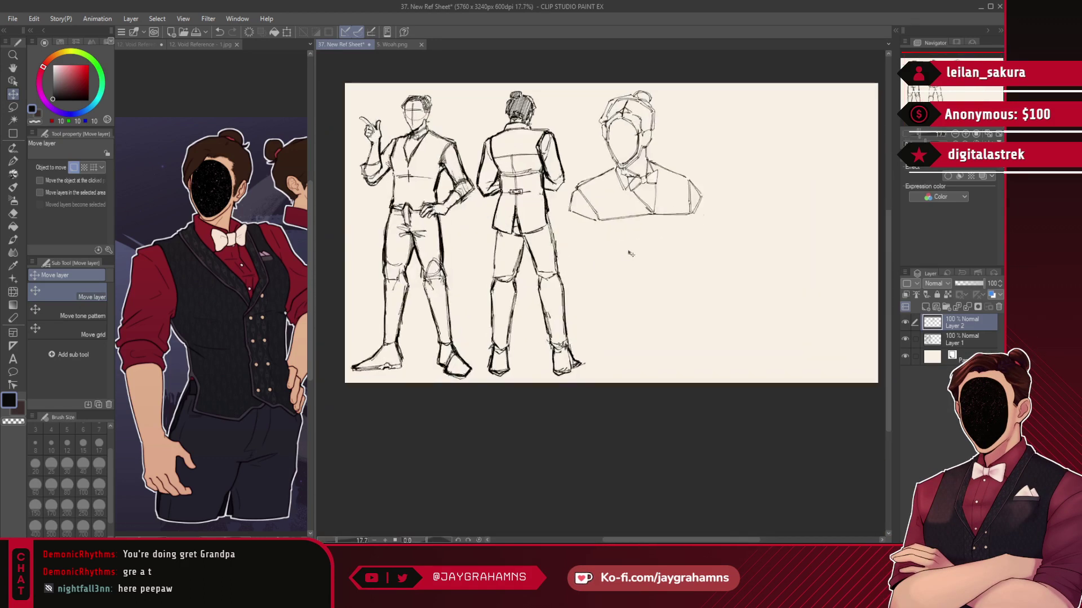
scroll(636, 286, "down", 1)
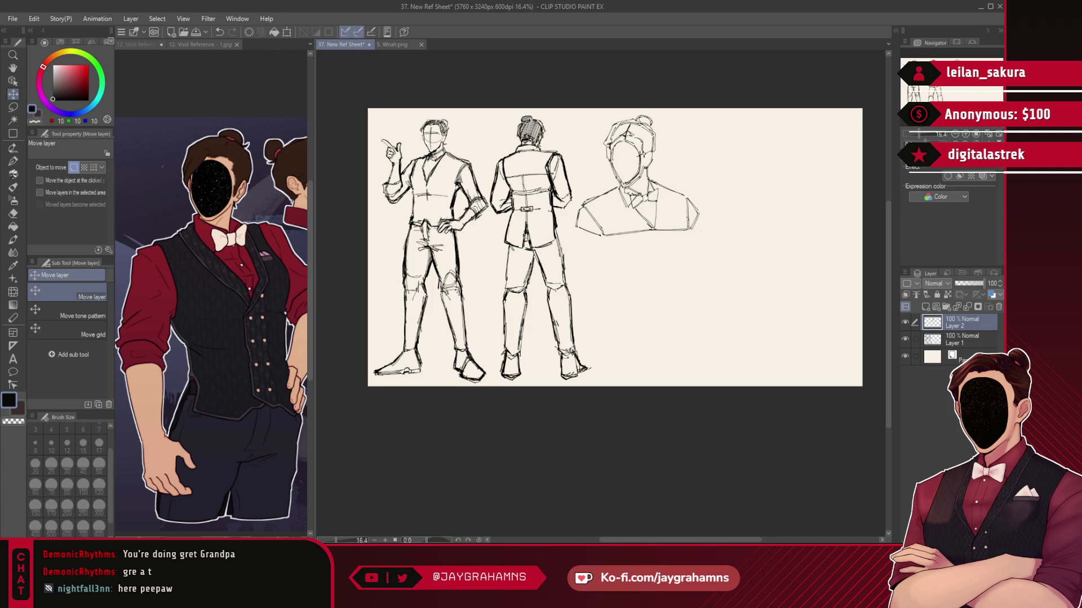
scroll(524, 234, "up", 1)
left_click_drag(726, 141, 738, 136)
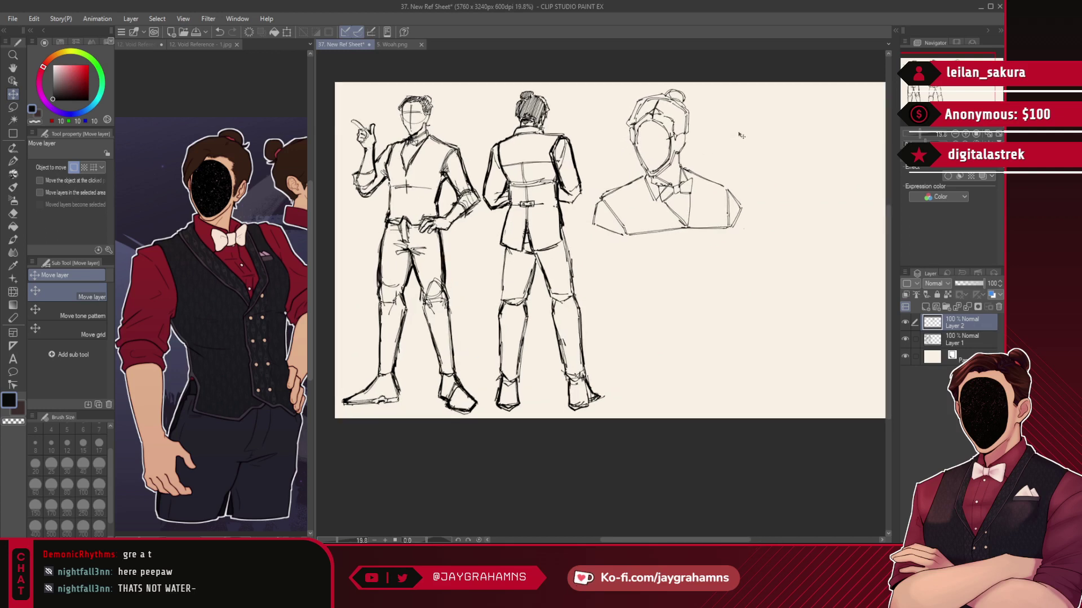
scroll(682, 347, "up", 2)
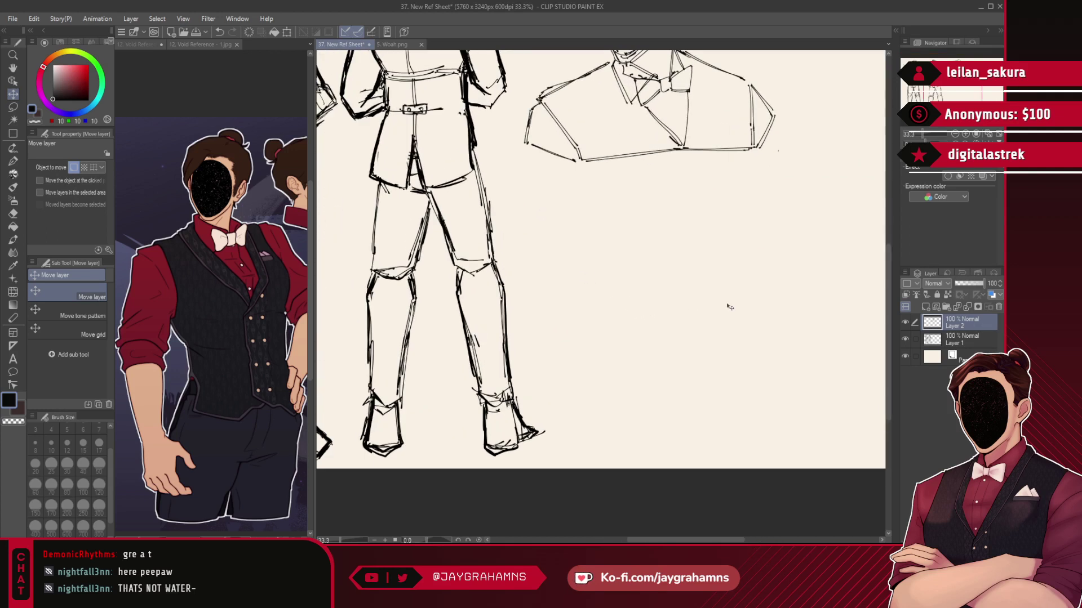
- Start a new head outline in the empty space below the bust with a top curve, left side and left jaw in Ballpen
left_click(13, 161)
left_click_drag(646, 205, 701, 191)
key("ctrl+z")
left_click_drag(640, 210, 638, 272)
key("ctrl+z")
key("ctrl+z")
left_click_drag(637, 215, 641, 262)
key("ctrl+z")
left_click_drag(643, 203, 635, 238)
left_click_drag(641, 300, 680, 334)
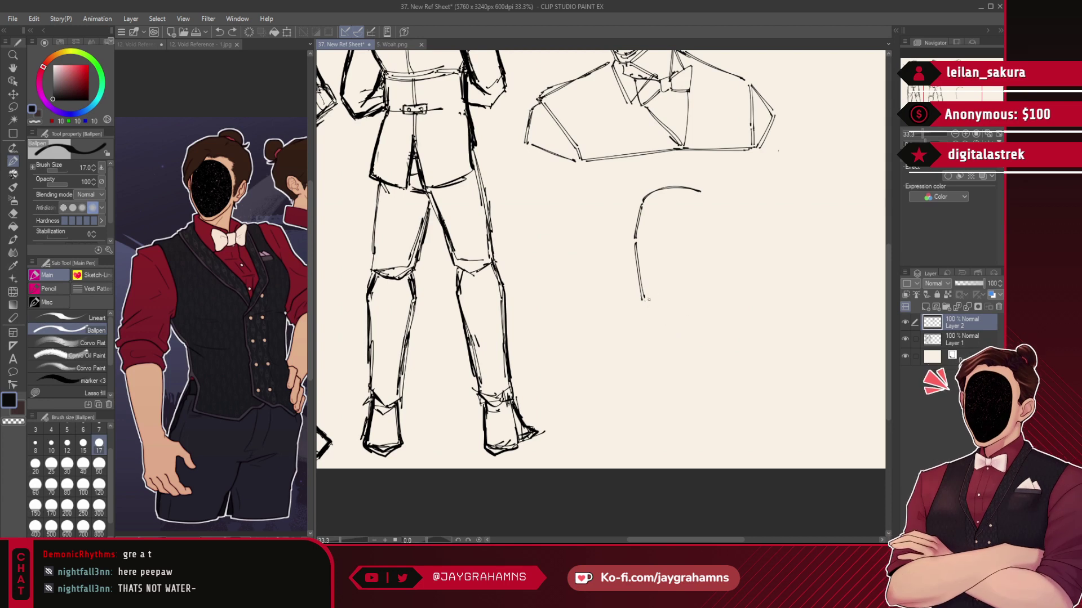
key("ctrl+z")
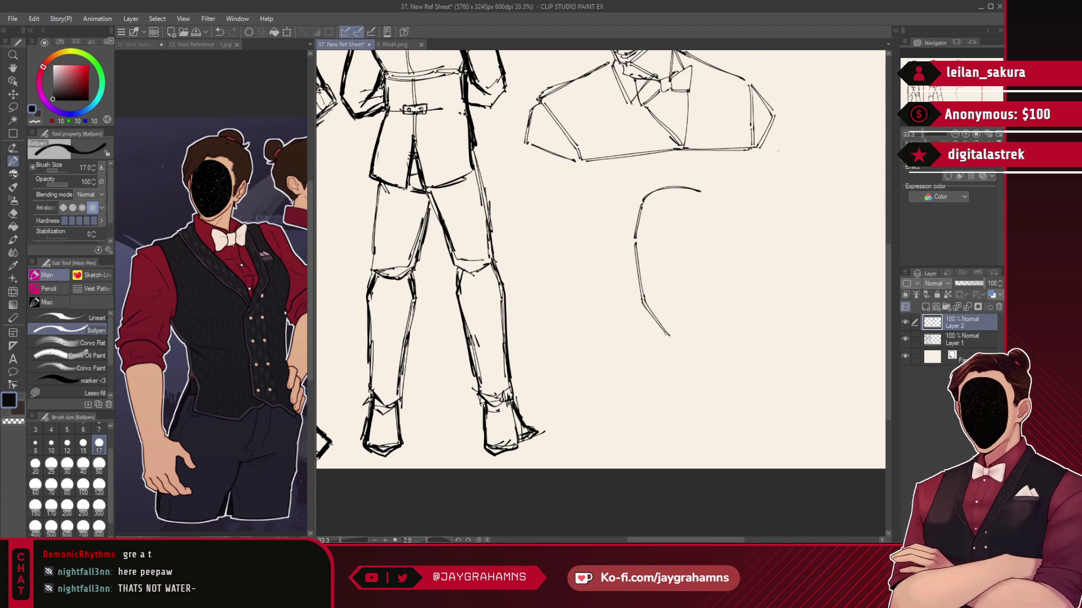
- Erase the new head outline's top curve using Lasso fill with the transparent colour
left_click_drag(745, 274, 800, 293)
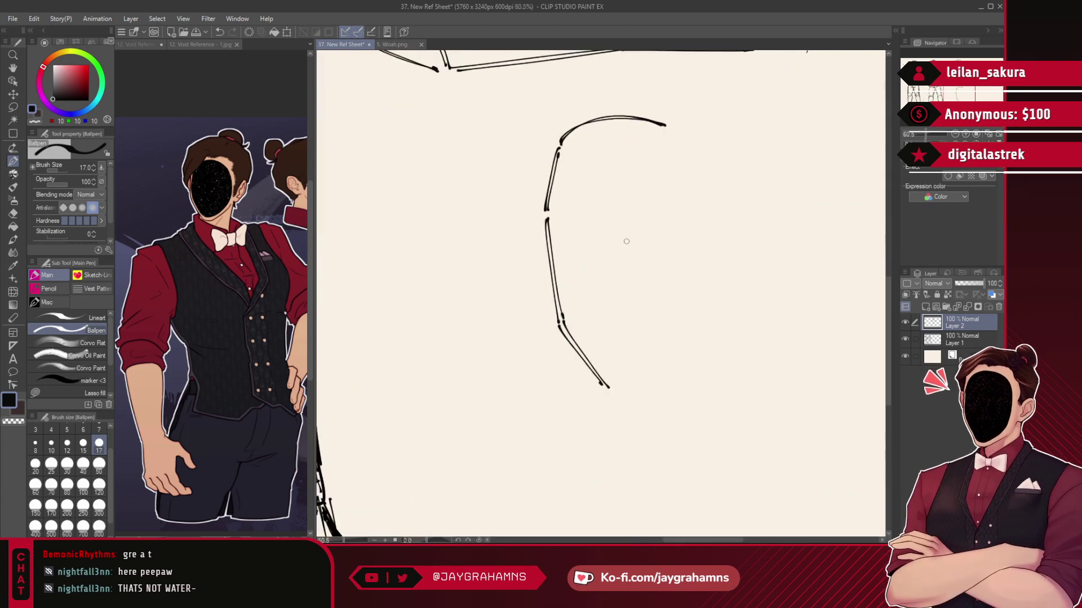
left_click_drag(529, 242, 484, 241)
left_click_drag(738, 268, 764, 272)
scroll(445, 170, "up", 1)
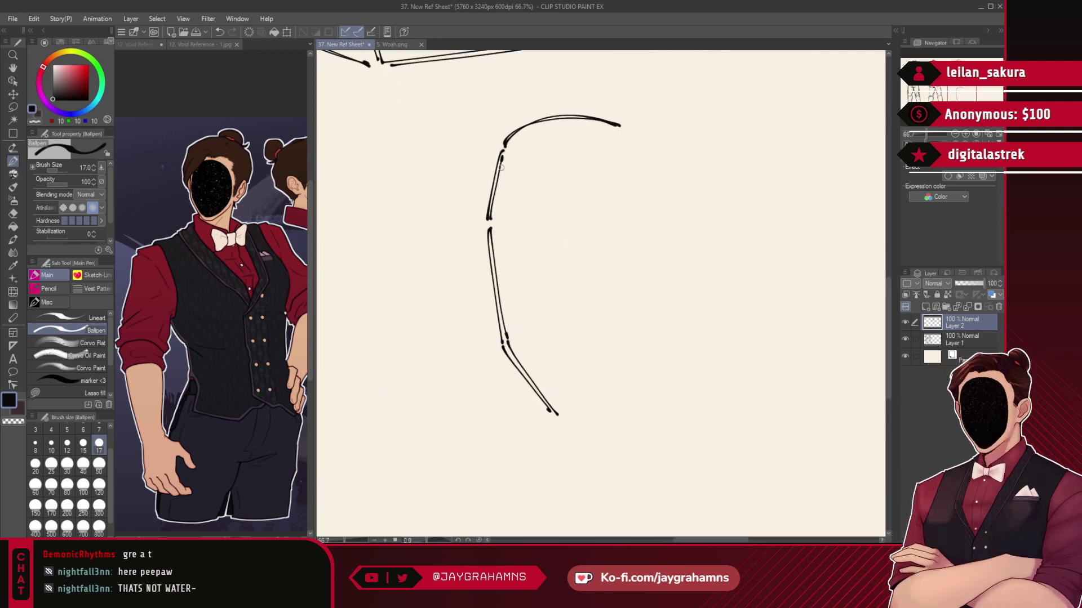
left_click(95, 393)
left_click(36, 121)
mouse_move(596, 92)
left_mouse_down()
mouse_move(498, 135)
mouse_move(647, 95)
left_mouse_up()
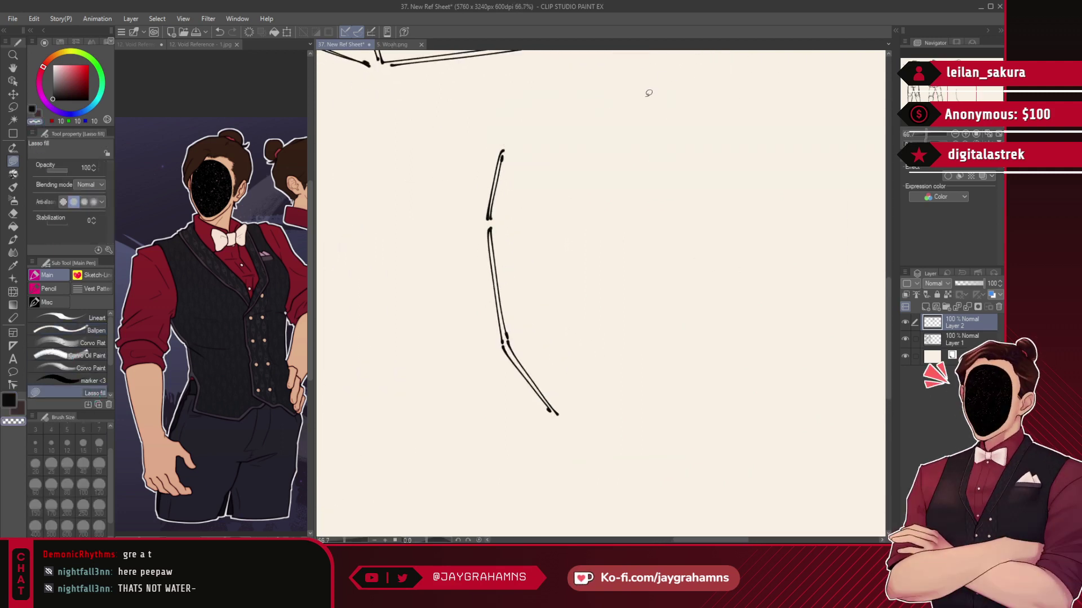
- Draw a short chin curve, the right side of the face and the right jaw line with the Ballpen
left_click(96, 381)
left_click(95, 330)
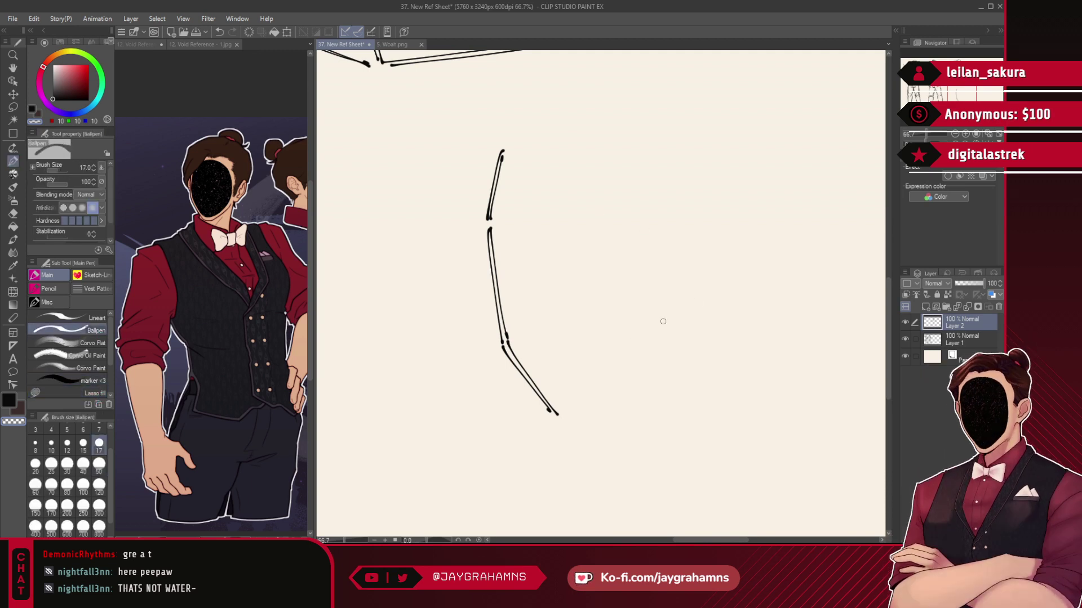
mouse_move(711, 157)
left_mouse_down()
mouse_move(633, 259)
mouse_move(766, 368)
left_mouse_up()
key("ctrl+z")
mouse_move(554, 414)
left_mouse_down()
mouse_move(620, 415)
mouse_move(599, 422)
left_mouse_up()
key("ctrl+z")
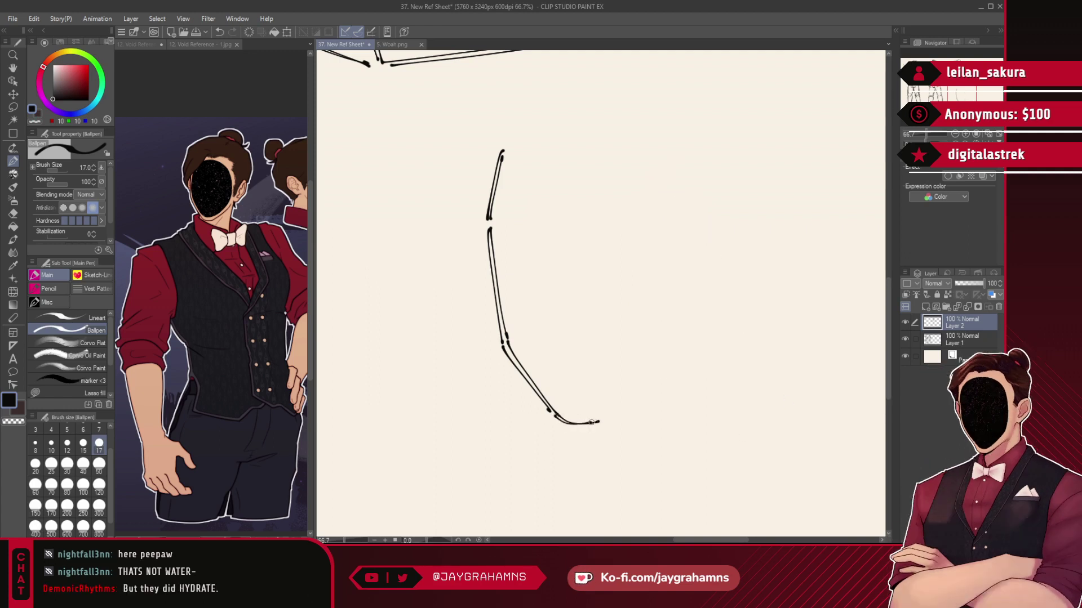
mouse_move(648, 229)
left_mouse_down()
mouse_move(657, 304)
mouse_move(674, 234)
mouse_move(665, 312)
mouse_move(620, 413)
left_mouse_up()
key("ctrl+z")
key("ctrl+z")
key("ctrl+z")
key("ctrl+z")
left_click_drag(668, 230, 663, 345)
mouse_move(673, 235)
left_mouse_down()
mouse_move(666, 341)
mouse_move(611, 421)
mouse_move(644, 380)
left_mouse_up()
key("ctrl+z")
left_click_drag(665, 344, 619, 417)
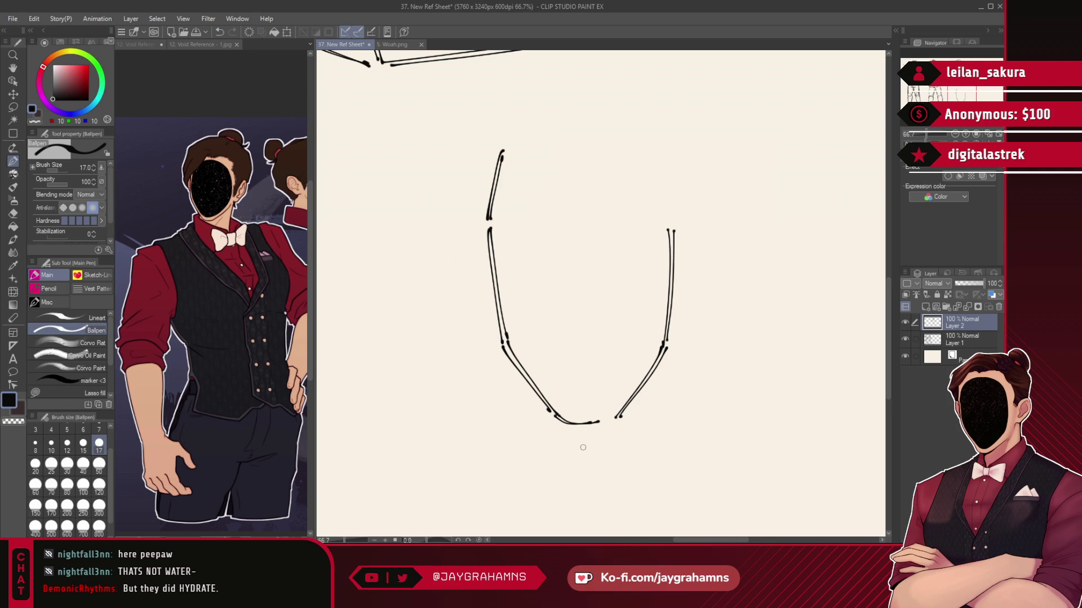
- Erase the upper left segment with transparent Lasso fill and close the head with a rounded, double-lined crown in Ballpen
left_click(95, 393)
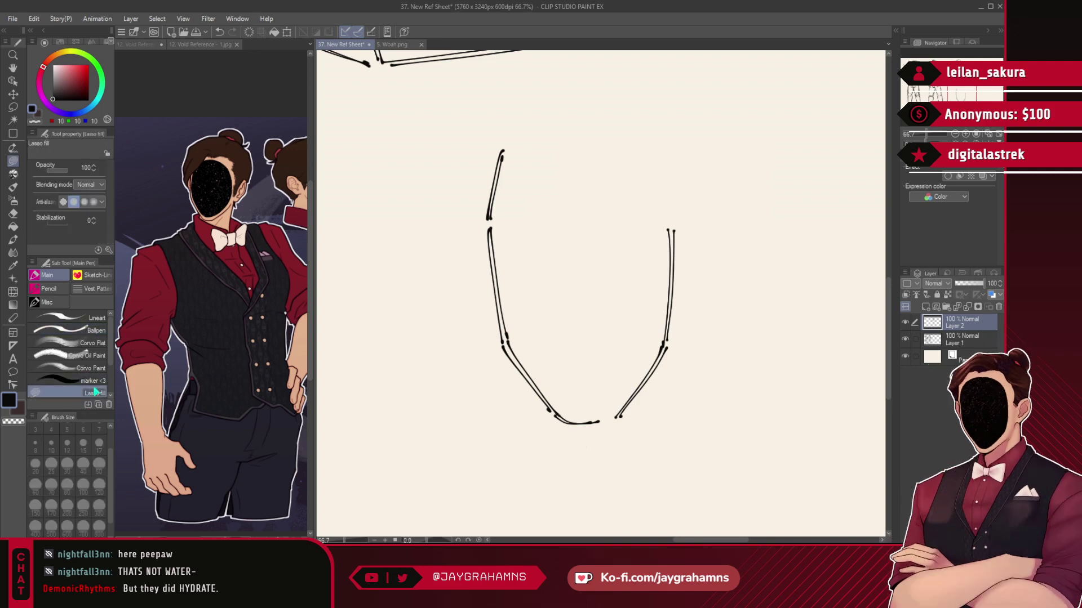
mouse_move(517, 131)
left_mouse_down()
mouse_move(478, 206)
mouse_move(519, 142)
left_mouse_up()
left_click(96, 329)
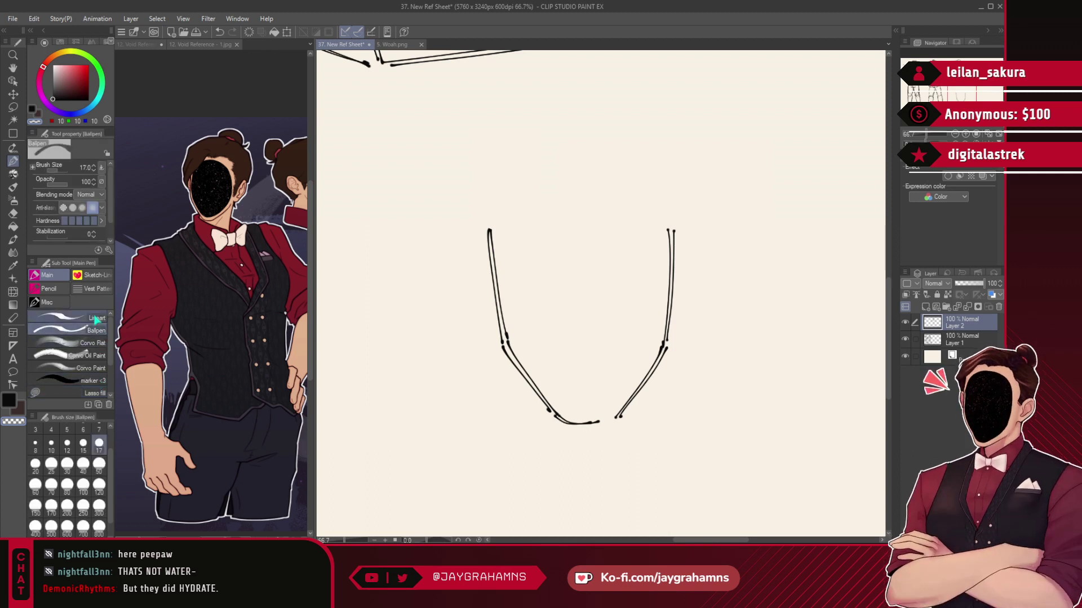
mouse_move(490, 221)
left_mouse_down()
mouse_move(555, 126)
mouse_move(635, 144)
mouse_move(669, 221)
left_mouse_up()
key("ctrl+z")
key("ctrl+z")
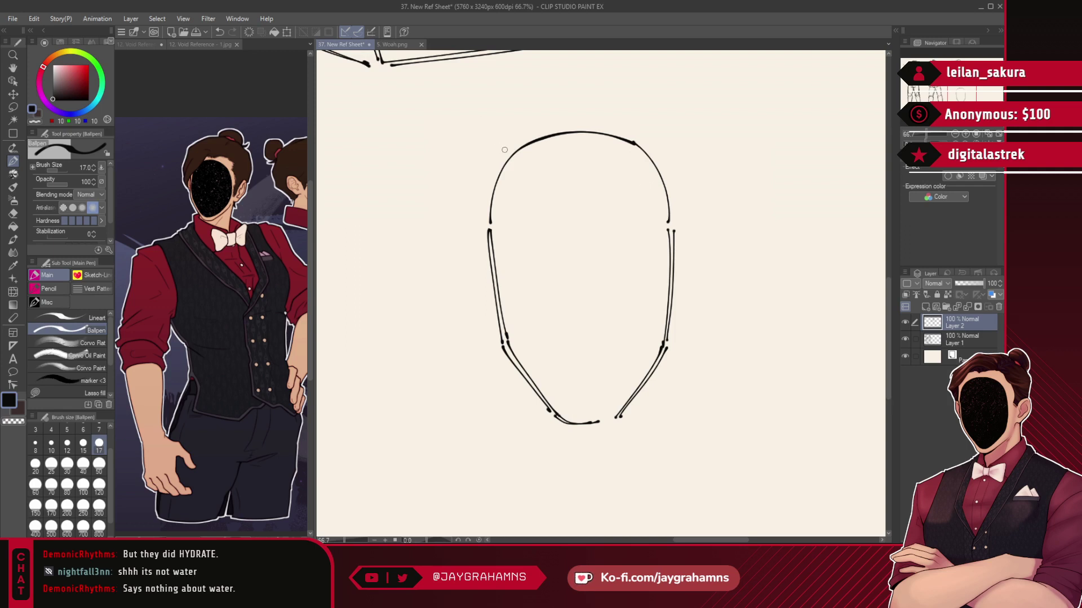
key("ctrl+z")
mouse_move(507, 154)
left_mouse_down()
mouse_move(640, 150)
mouse_move(633, 139)
mouse_move(656, 151)
mouse_move(675, 202)
left_mouse_up()
key("ctrl+z")
key("ctrl+z")
left_click_drag(645, 146, 674, 208)
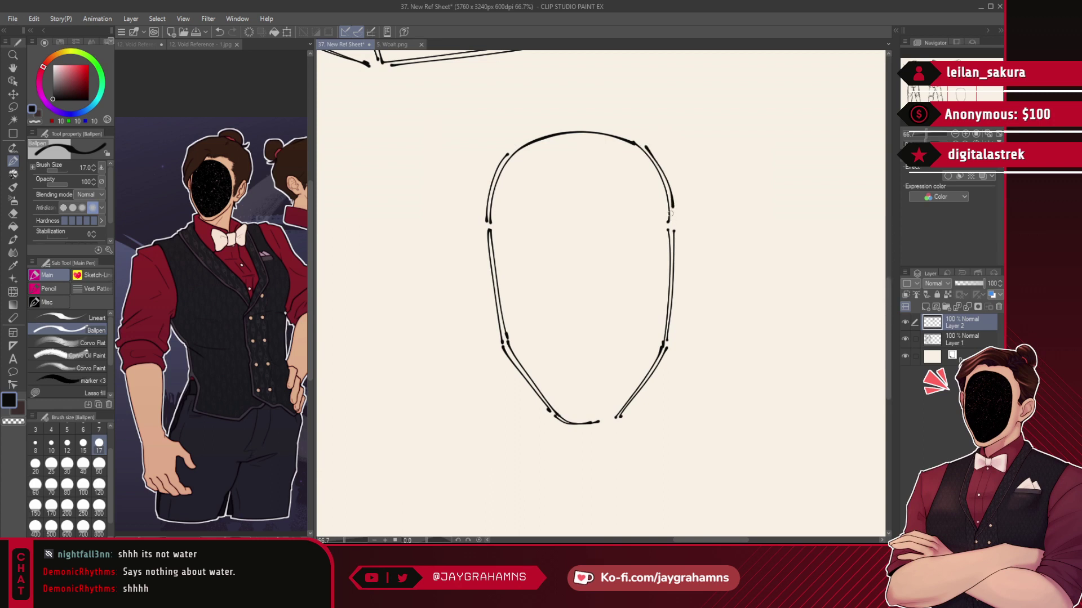
mouse_move(638, 145)
left_mouse_down()
mouse_move(600, 130)
mouse_move(510, 151)
left_mouse_up()
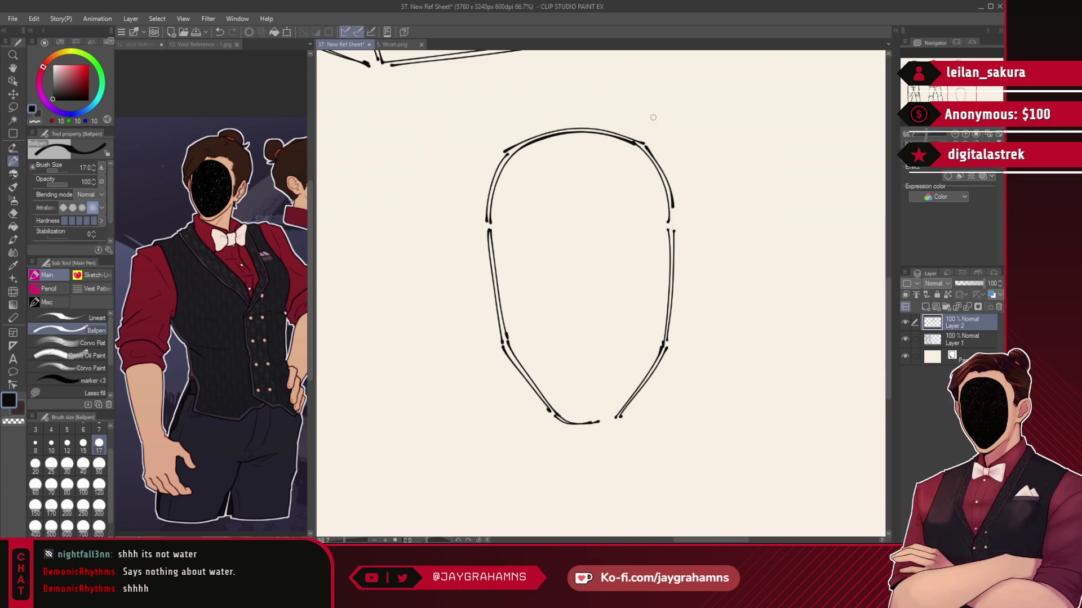
- Draw a vertical centre guide line down the middle of the face
left_click_drag(576, 197, 583, 358)
key("ctrl+z")
left_click_drag(579, 216, 583, 352)
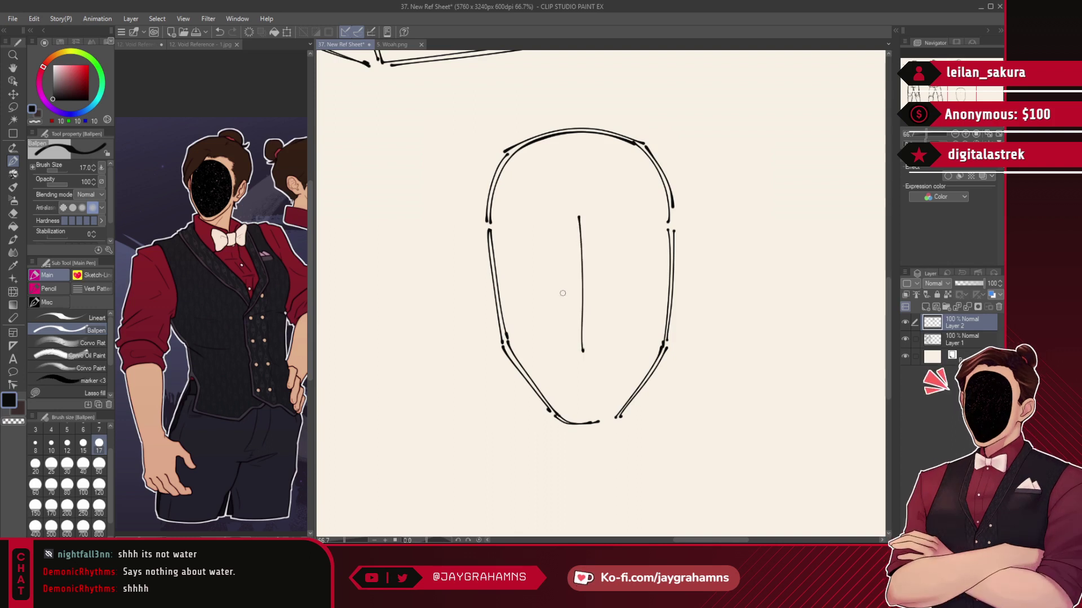
- Erase the jaw and chin with transparent Lasso fill and redraw them longer and narrower with the Ballpen
left_click(70, 392)
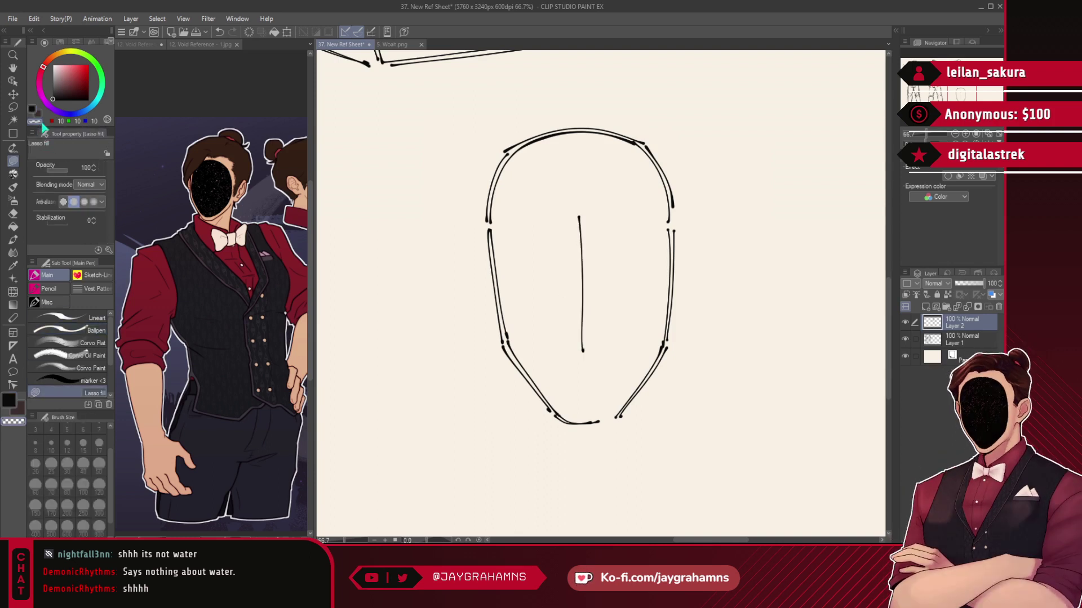
mouse_move(505, 338)
left_mouse_down()
mouse_move(514, 422)
mouse_move(610, 480)
left_mouse_up()
left_click_drag(666, 350, 667, 348)
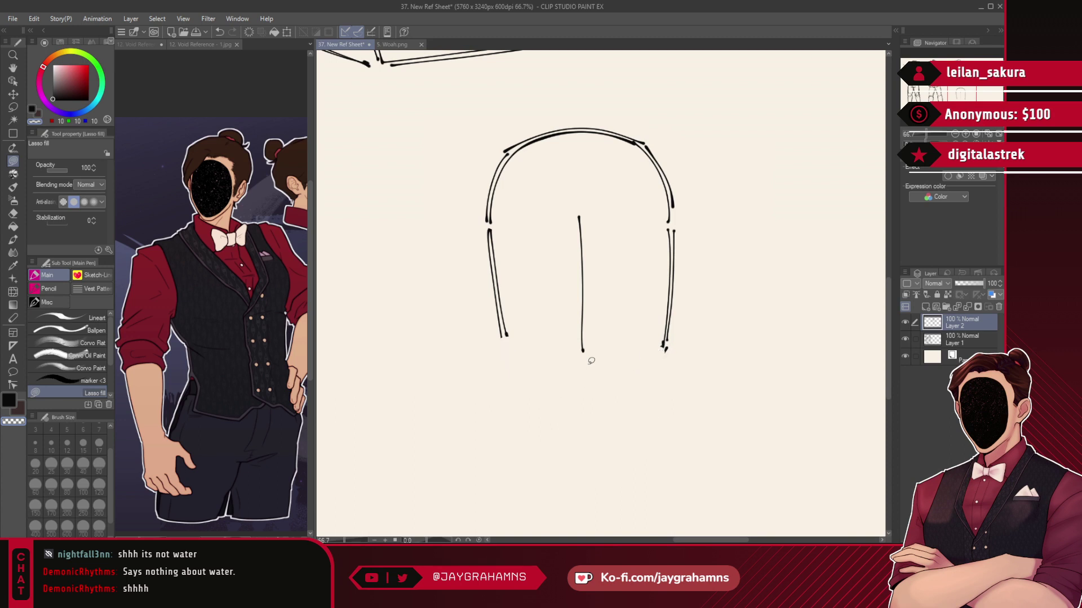
left_click(95, 330)
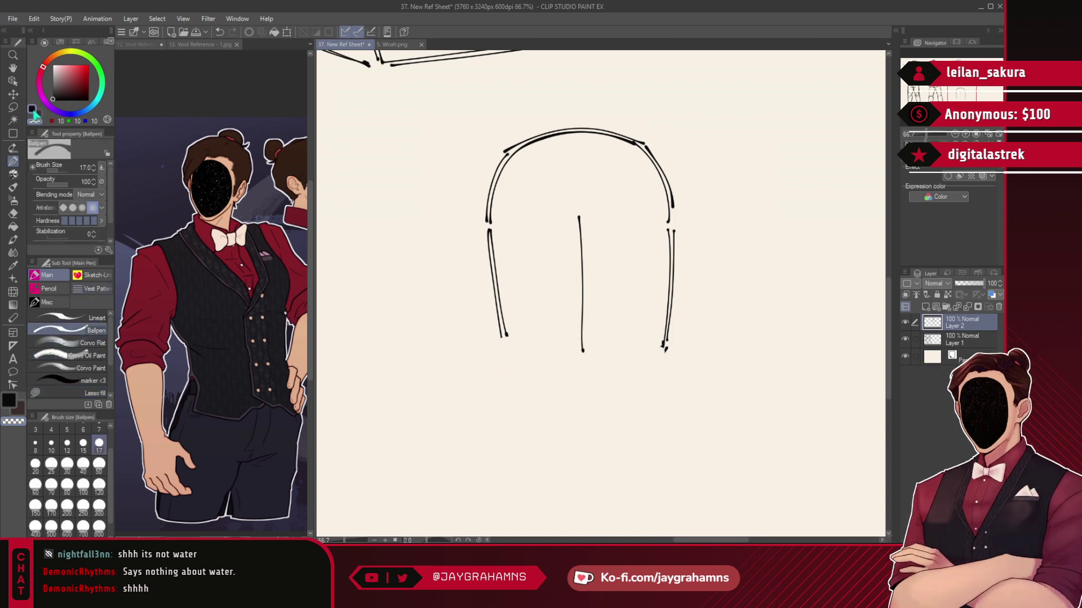
mouse_move(564, 414)
left_mouse_down()
mouse_move(507, 338)
mouse_move(567, 426)
mouse_move(608, 428)
left_mouse_up()
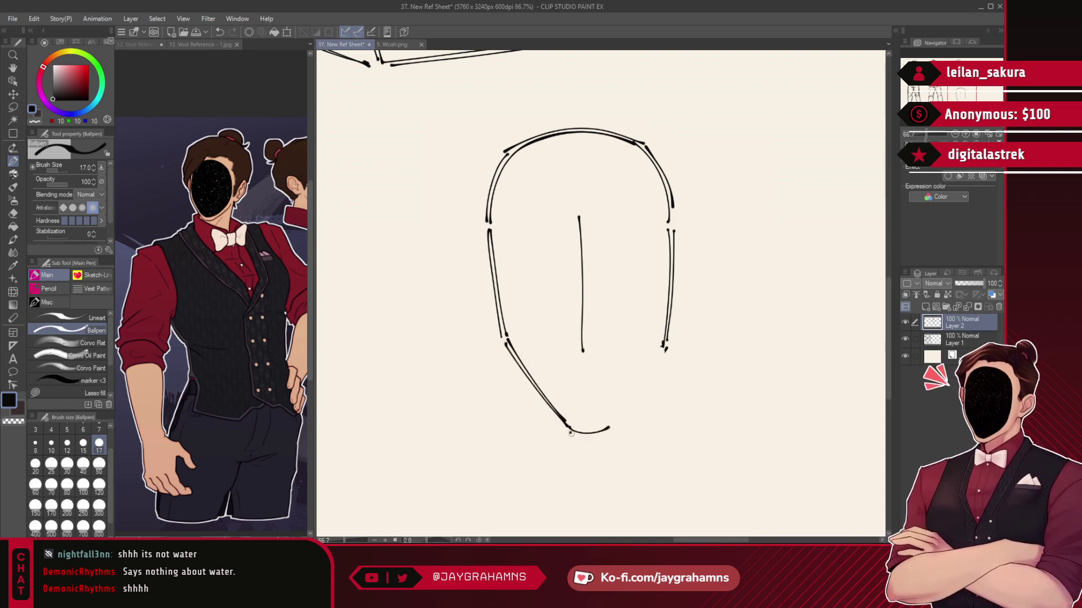
left_click_drag(664, 348, 610, 430)
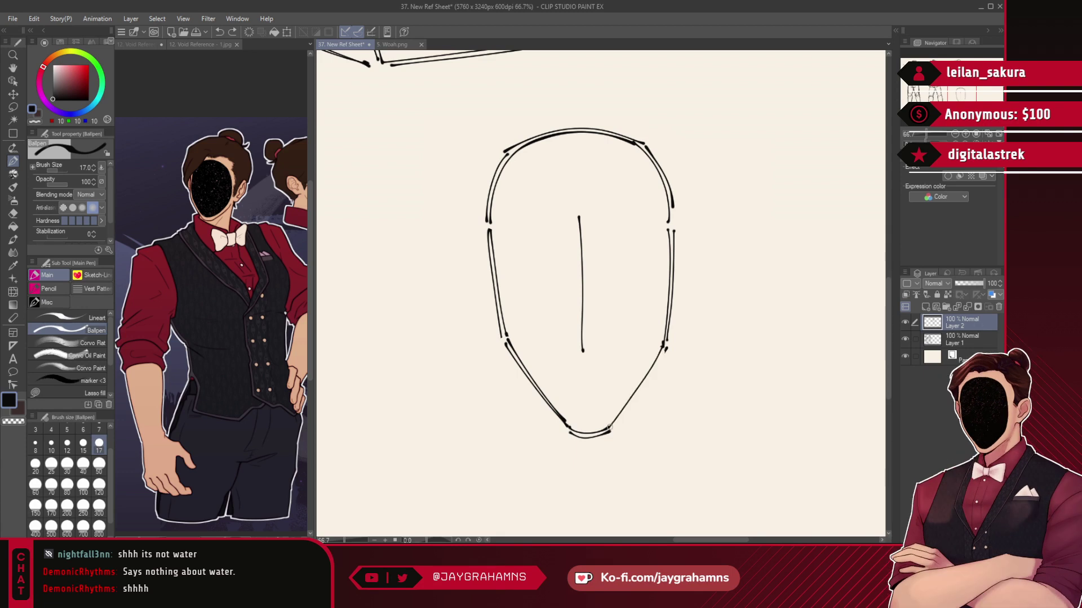
left_click_drag(664, 351, 607, 434)
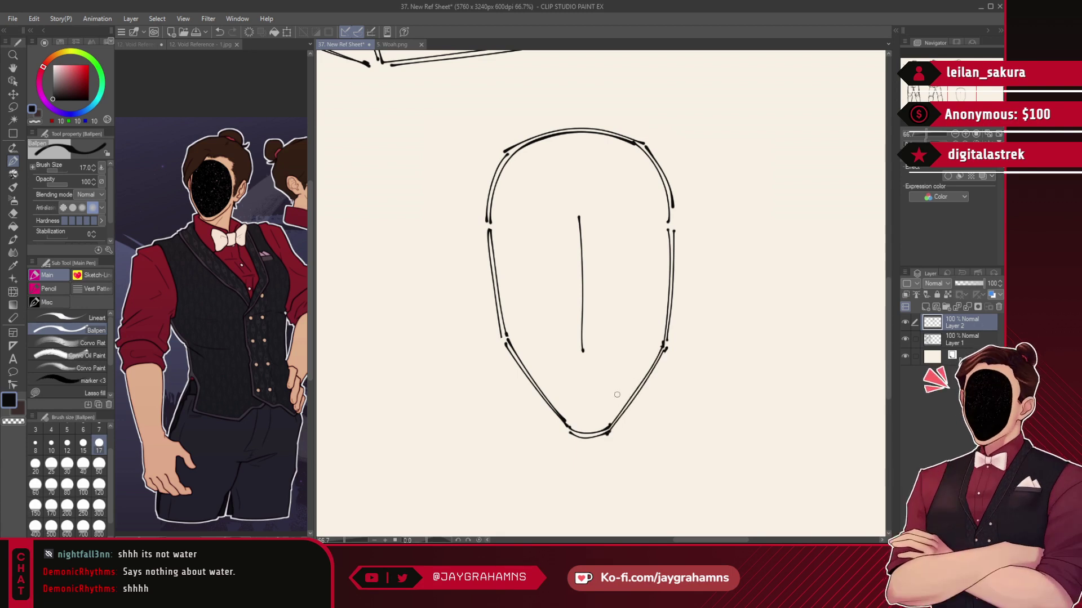
- Erase the vertical guide line inside the face using Lasso fill with the transparent colour
left_click(72, 393)
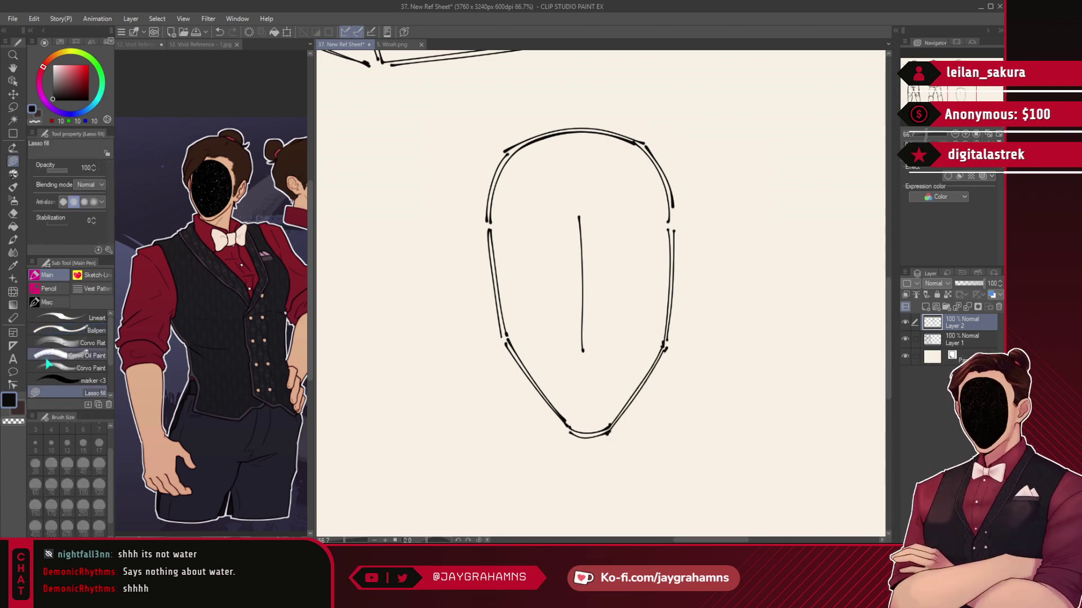
left_click(36, 121)
left_click_drag(605, 265, 603, 319)
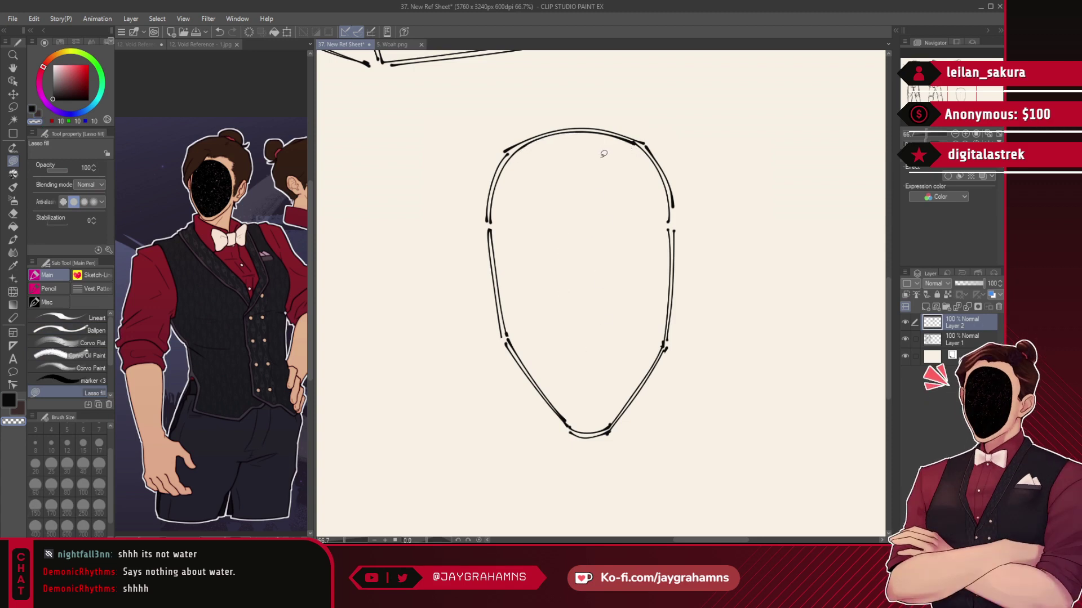
left_click_drag(737, 361, 711, 318)
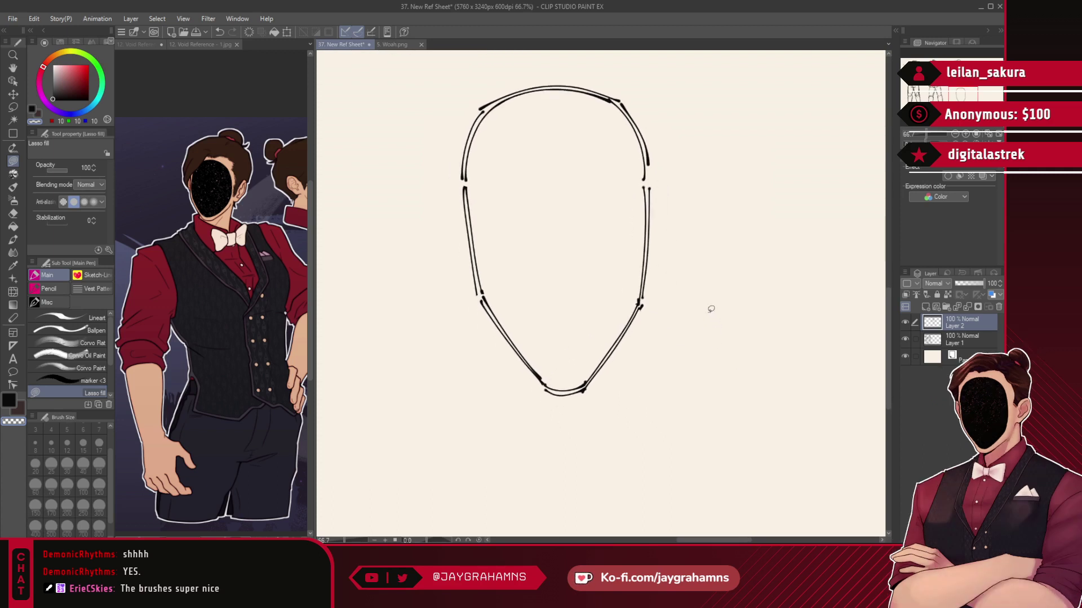
- Sketch a double neck line on each side below the jaw with the Ballpen brush
left_click(85, 331)
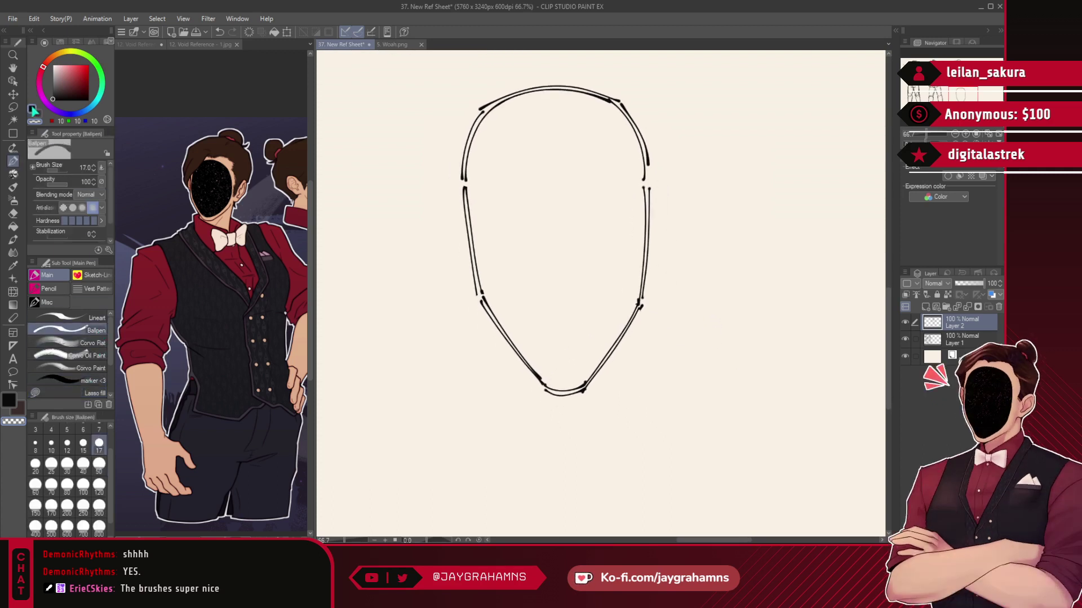
left_click_drag(501, 336, 514, 420)
key("ctrl+z")
key("ctrl+z")
left_click_drag(503, 337, 508, 403)
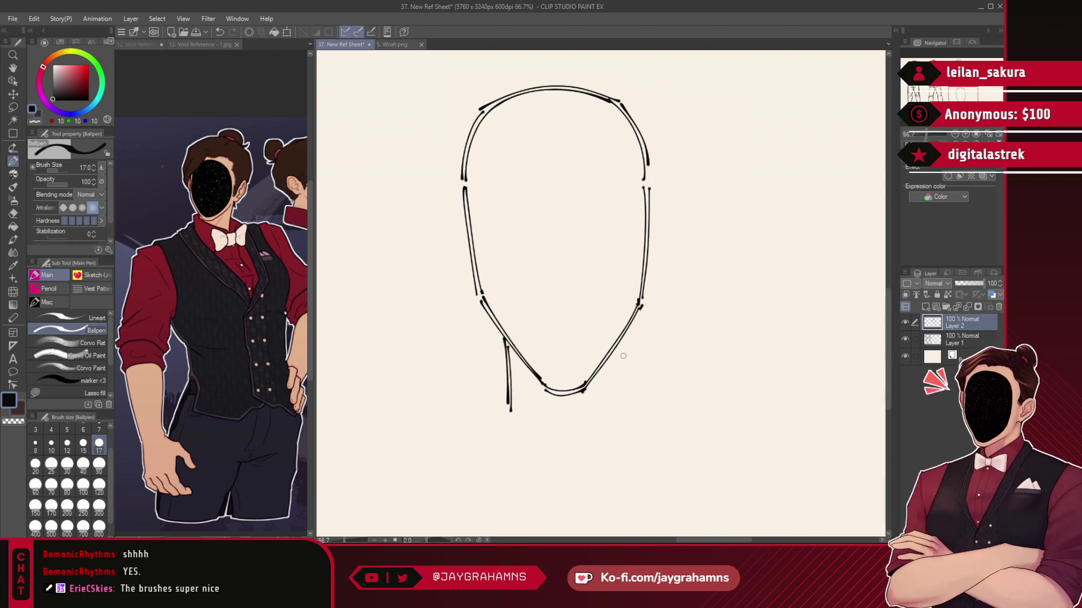
key("ctrl+z")
key("ctrl+z")
left_click_drag(615, 346, 613, 381)
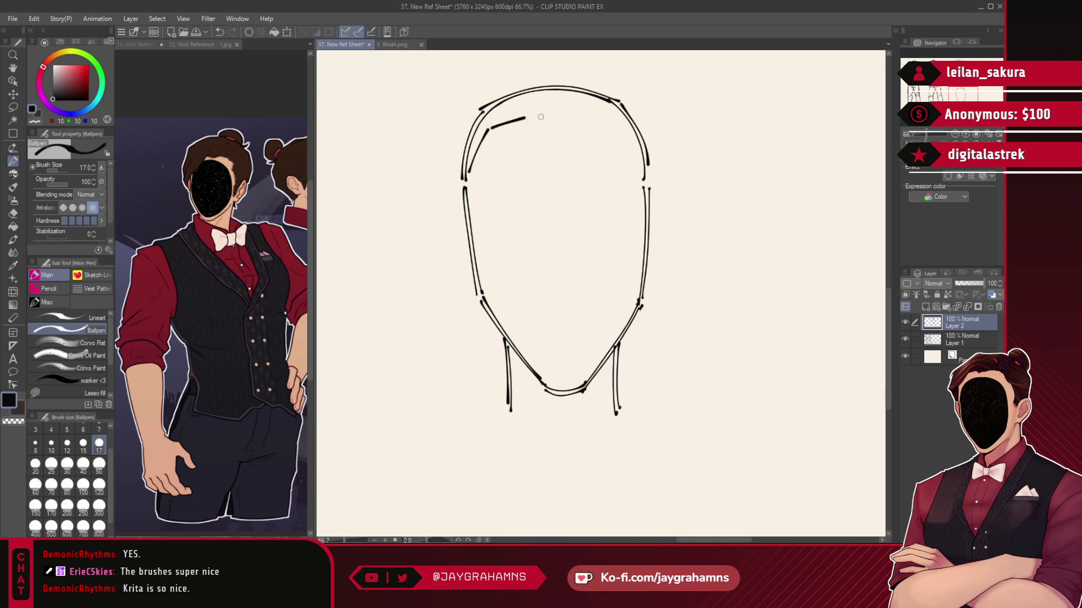
- Sketch a hairline dipping at the centre of the forehead and an angular ear on each side of the head
key("ctrl+z")
mouse_move(531, 123)
left_mouse_down()
mouse_move(550, 131)
mouse_move(584, 117)
left_mouse_up()
key("ctrl+z")
key("ctrl+z")
key("ctrl+z")
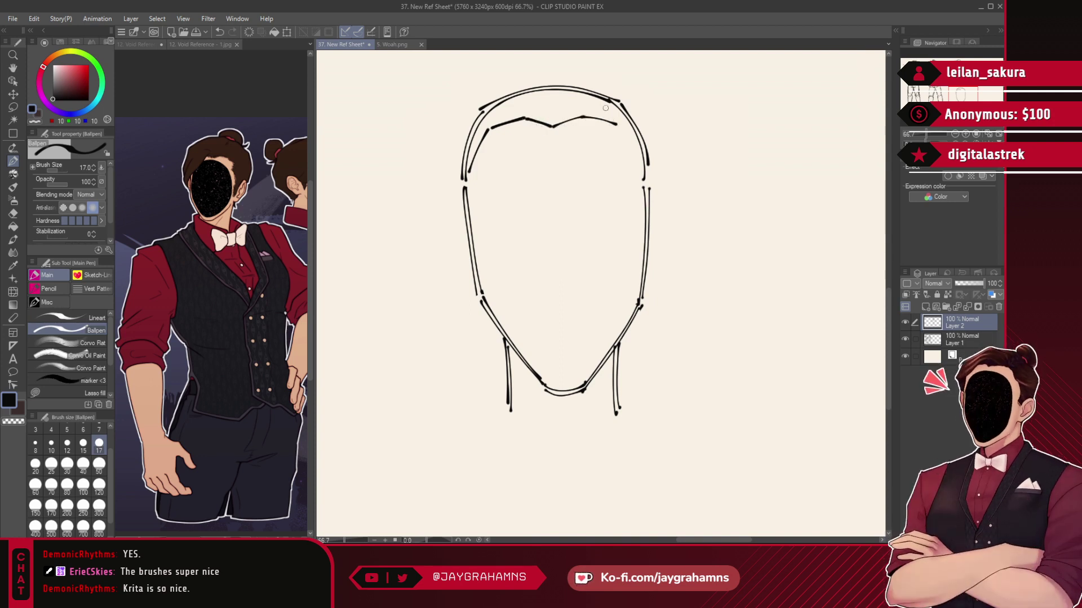
left_click_drag(463, 213, 445, 249)
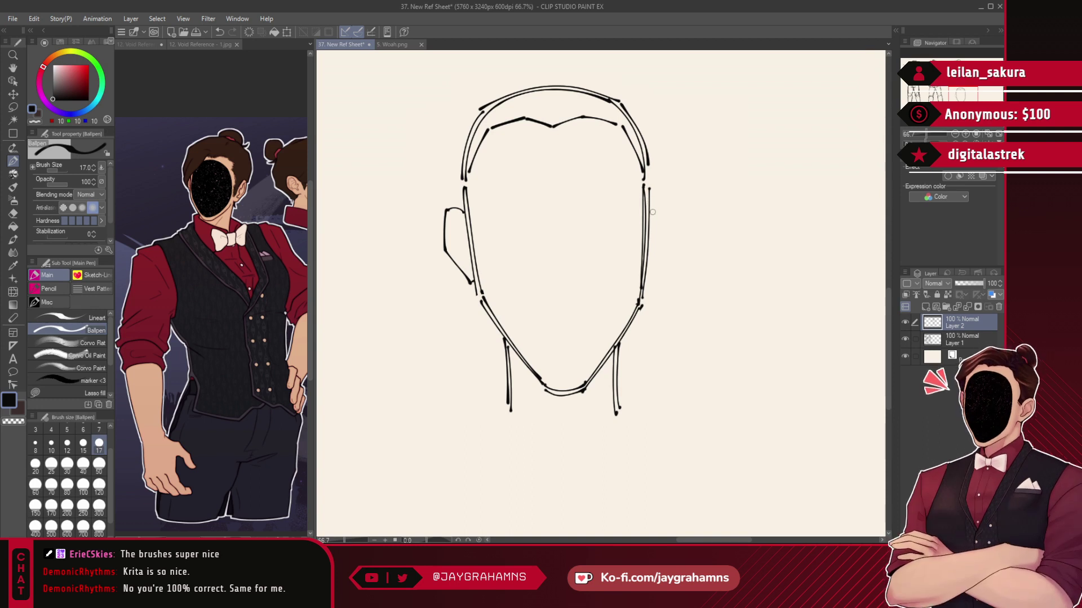
left_click_drag(653, 208, 664, 225)
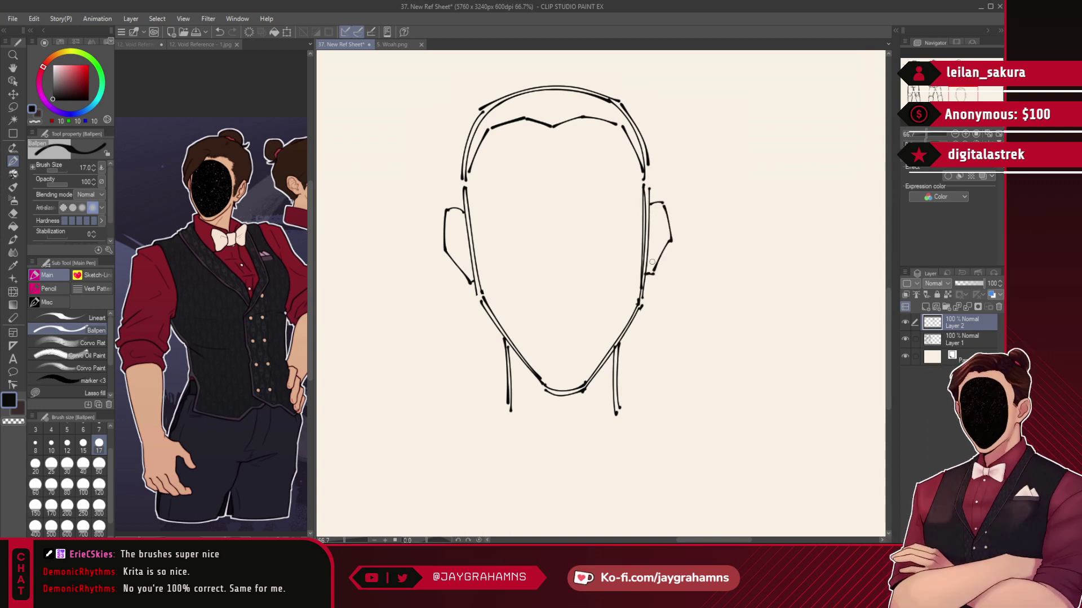
- Sketch a swept hair strand from a small peak above the hairline down to the left temple
mouse_move(583, 115)
left_mouse_down()
mouse_move(559, 105)
mouse_move(493, 163)
left_mouse_up()
key("ctrl+z")
key("ctrl+z")
key("ctrl+z")
left_click_drag(580, 111, 554, 103)
left_click_drag(556, 103, 450, 182)
left_click(68, 392)
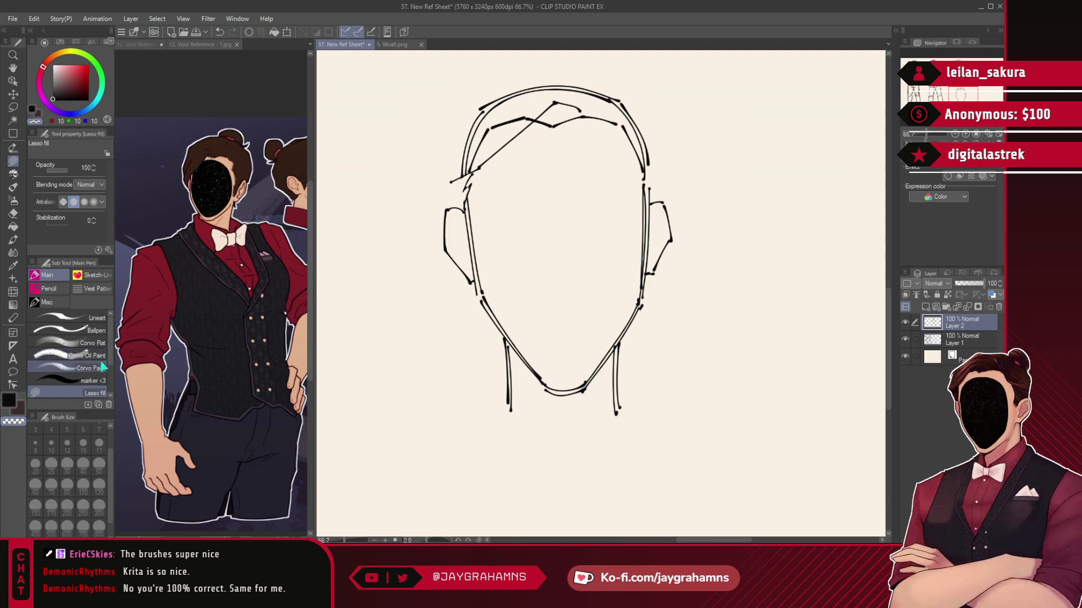
left_click(67, 381)
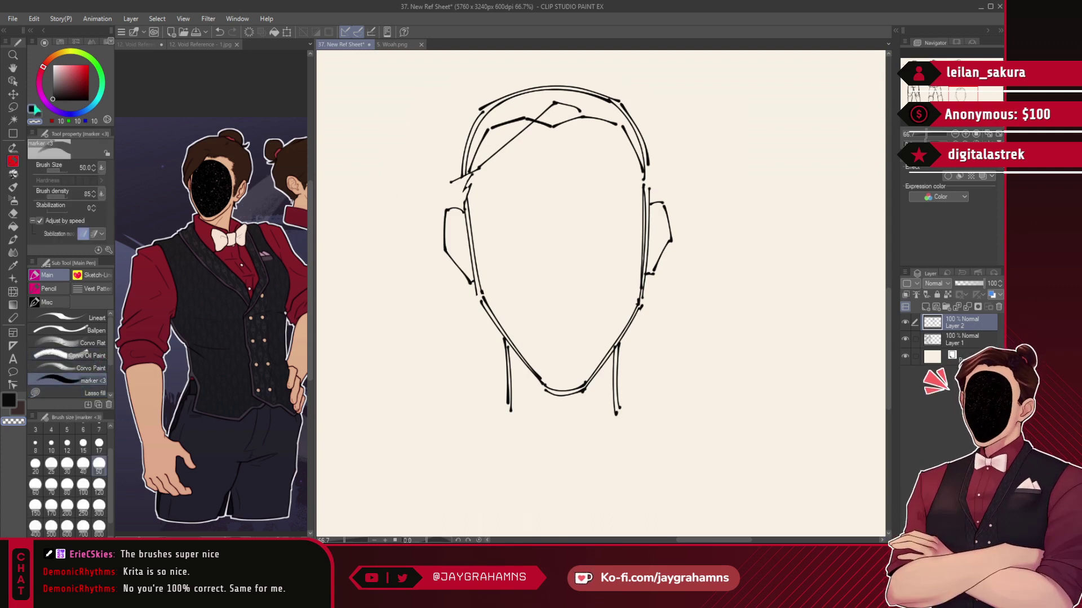
mouse_move(761, 166)
left_mouse_down()
mouse_move(711, 329)
mouse_move(800, 459)
left_mouse_up()
key("ctrl+z")
left_click_drag(782, 157, 730, 394)
key("ctrl+z")
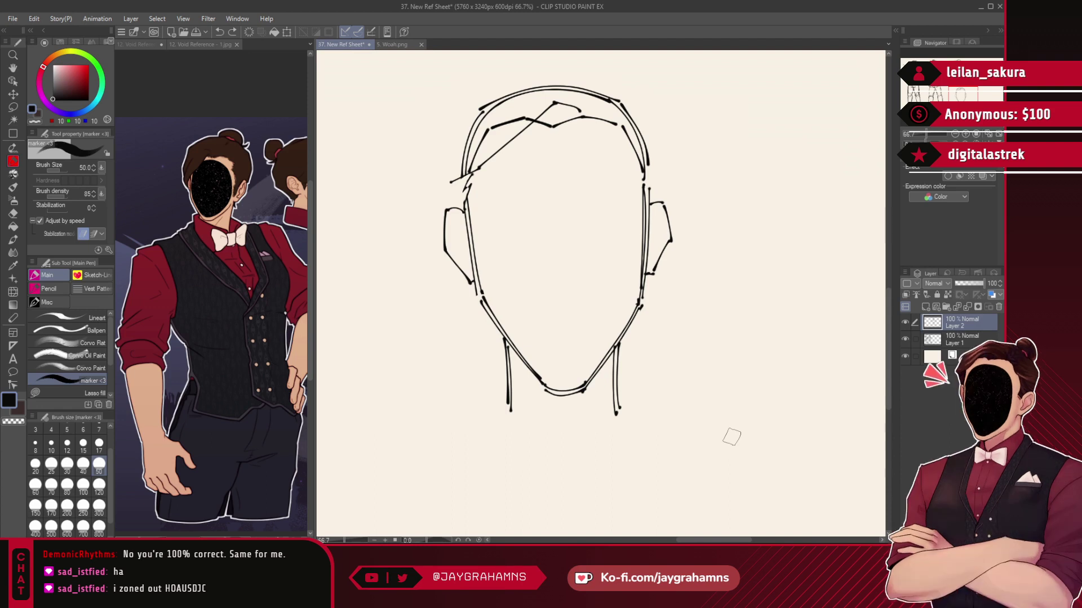
- Outline the hair volume around the skull with the Ballpen brush, from above one ear over the crown to the other
left_click(95, 330)
mouse_move(601, 90)
left_mouse_down()
mouse_move(536, 75)
mouse_move(447, 121)
left_mouse_up()
key("ctrl+z")
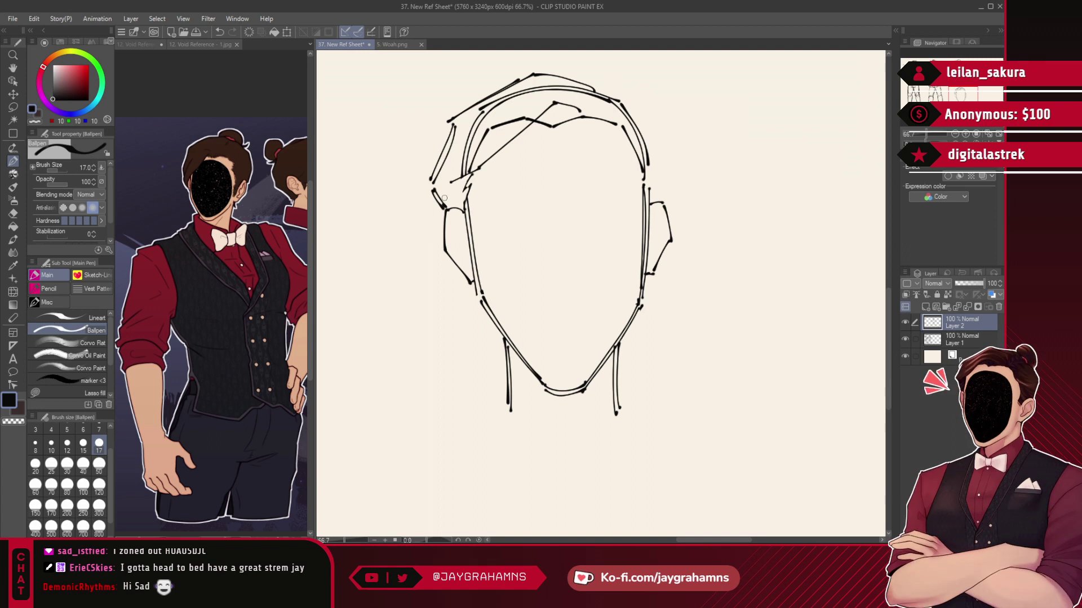
left_click_drag(567, 80, 586, 78)
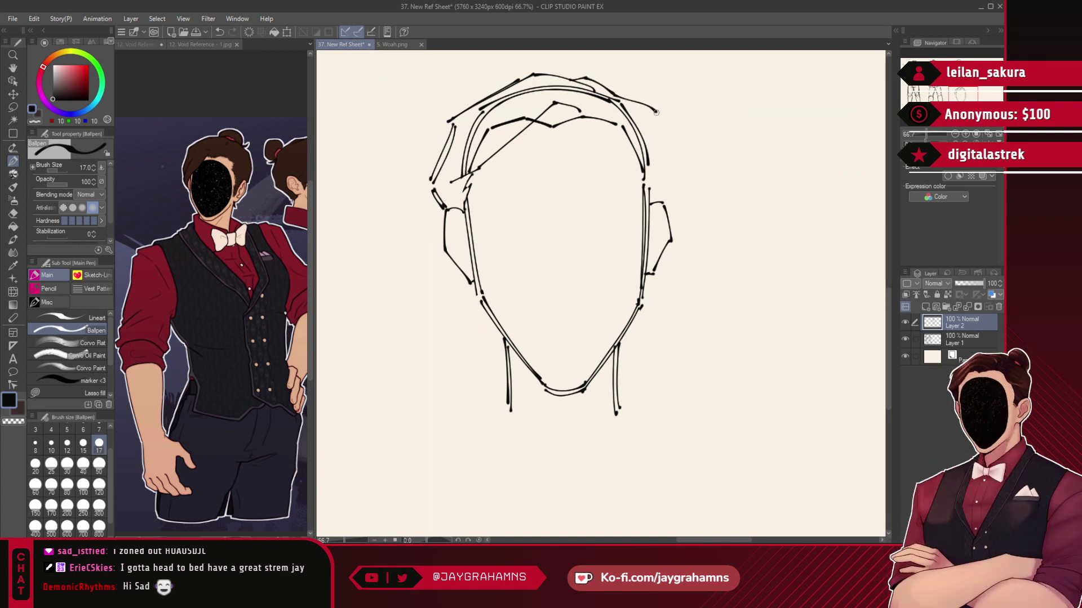
mouse_move(656, 113)
left_mouse_down()
mouse_move(670, 180)
mouse_move(662, 148)
mouse_move(662, 171)
left_mouse_up()
key("ctrl+z")
key("ctrl+z")
key("ctrl+z")
- Erase the skull curve and the old left hairline inside the hair outline using Lasso fill with transparent colour
left_click(68, 392)
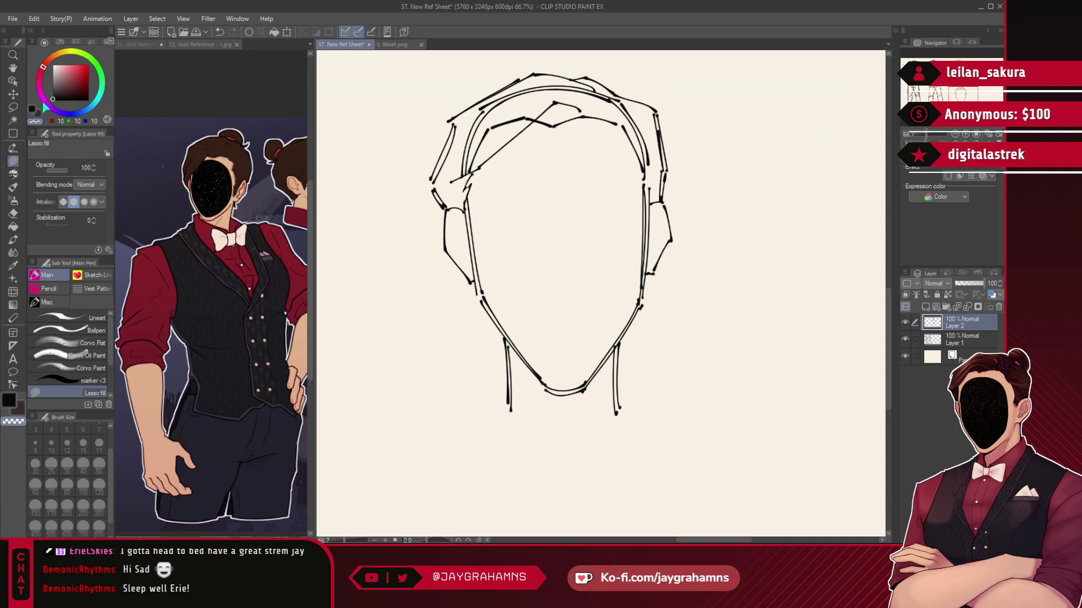
mouse_move(559, 83)
left_mouse_down()
mouse_move(521, 83)
mouse_move(470, 121)
mouse_move(465, 162)
left_mouse_up()
mouse_move(500, 118)
left_mouse_down()
mouse_move(456, 170)
mouse_move(537, 104)
left_mouse_up()
key("ctrl+z")
mouse_move(469, 148)
left_mouse_down()
mouse_move(533, 107)
mouse_move(523, 126)
mouse_move(540, 107)
left_mouse_up()
key("ctrl+z")
mouse_move(593, 86)
left_mouse_down()
mouse_move(548, 83)
mouse_move(623, 104)
mouse_move(605, 91)
mouse_move(642, 96)
mouse_move(632, 105)
mouse_move(658, 171)
mouse_move(680, 160)
mouse_move(667, 108)
mouse_move(657, 125)
mouse_move(675, 160)
left_mouse_up()
- Redraw the erased right side of the hair outline down to the ear with the Ballpen brush
left_click(85, 330)
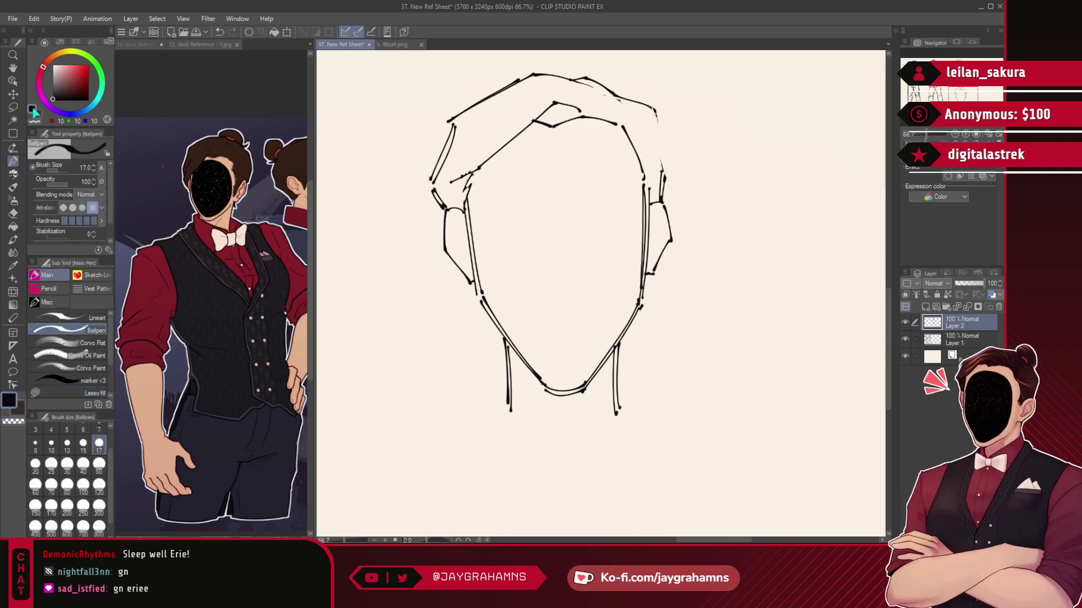
left_click_drag(643, 109, 661, 181)
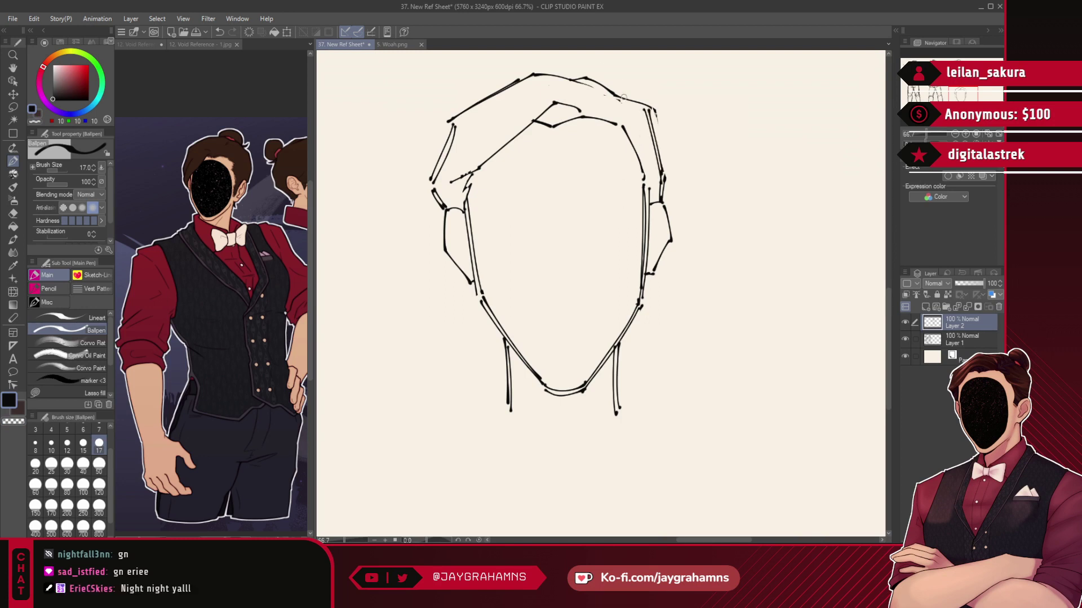
key("ctrl+z")
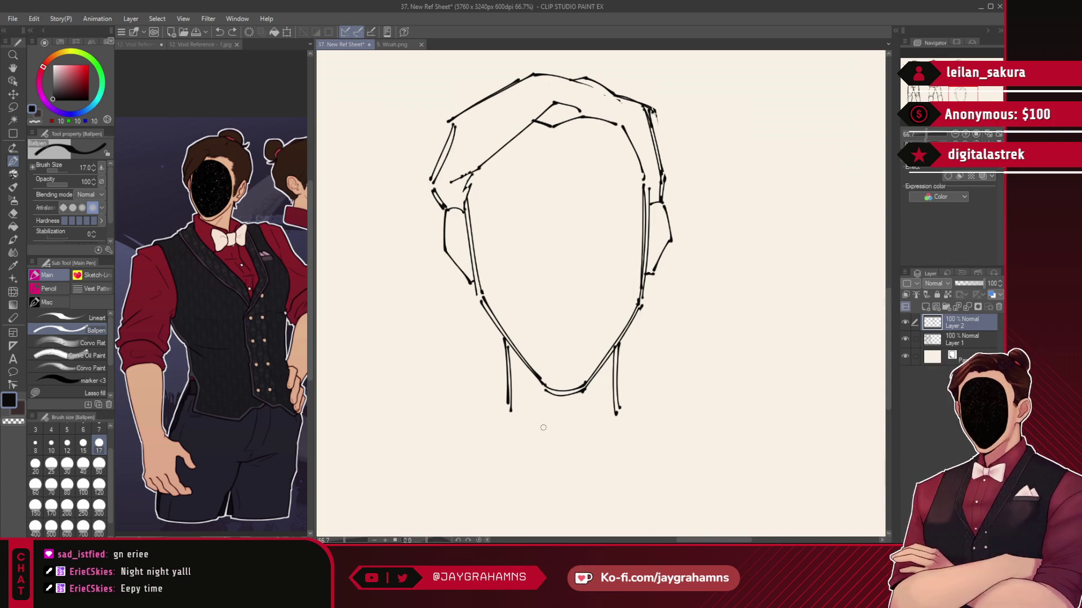
key("ctrl+z")
- Sketch the left shirt collar flap as a pointed shape below the jaw
left_click_drag(501, 358, 562, 417)
left_click_drag(502, 357, 498, 359)
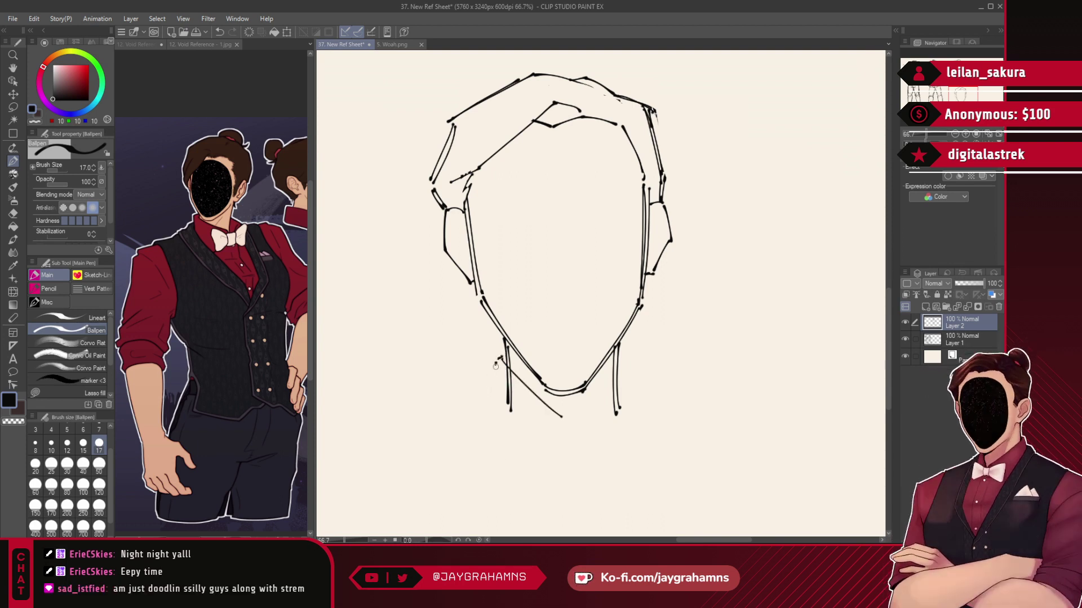
key("ctrl+z")
left_click_drag(516, 461, 501, 415)
- Sketch the matching right shirt collar flap, with its inner fold, lower edge and outer edge meeting in a point
mouse_move(584, 410)
left_mouse_down()
mouse_move(632, 355)
mouse_move(618, 361)
mouse_move(627, 421)
left_mouse_up()
key("ctrl+z")
key("ctrl+z")
key("ctrl+z")
left_click_drag(621, 356, 630, 407)
left_click_drag(621, 359, 592, 412)
left_click_drag(620, 358, 583, 409)
left_click_drag(622, 361, 588, 407)
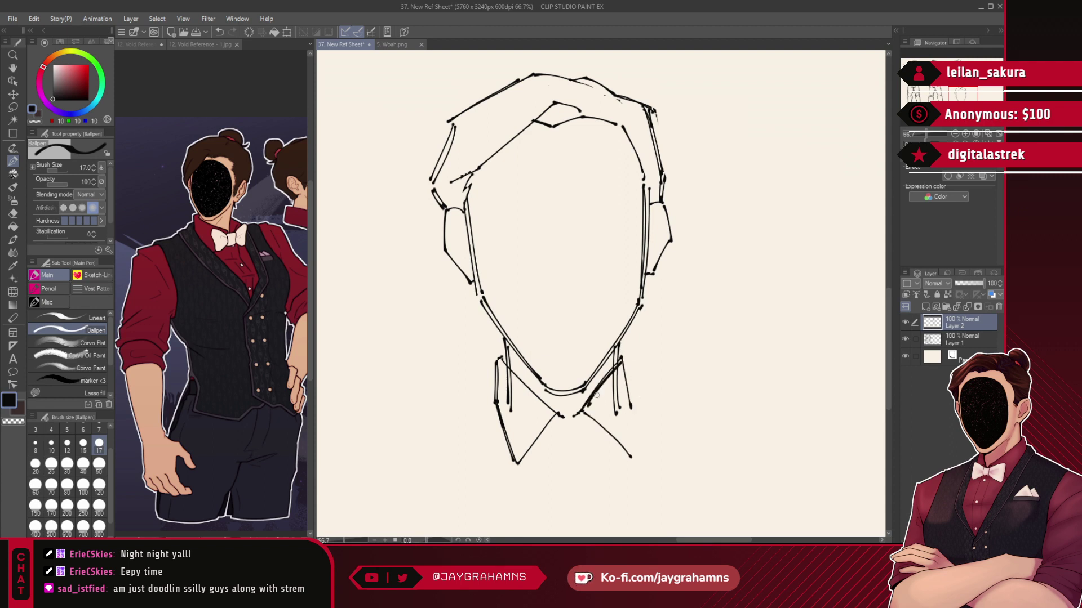
left_click_drag(621, 363, 632, 457)
left_click_drag(636, 410, 633, 455)
- Erase the neck lines overlapping the collar and the collar's upper outer edges using Lasso fill with transparent colour
left_click(68, 393)
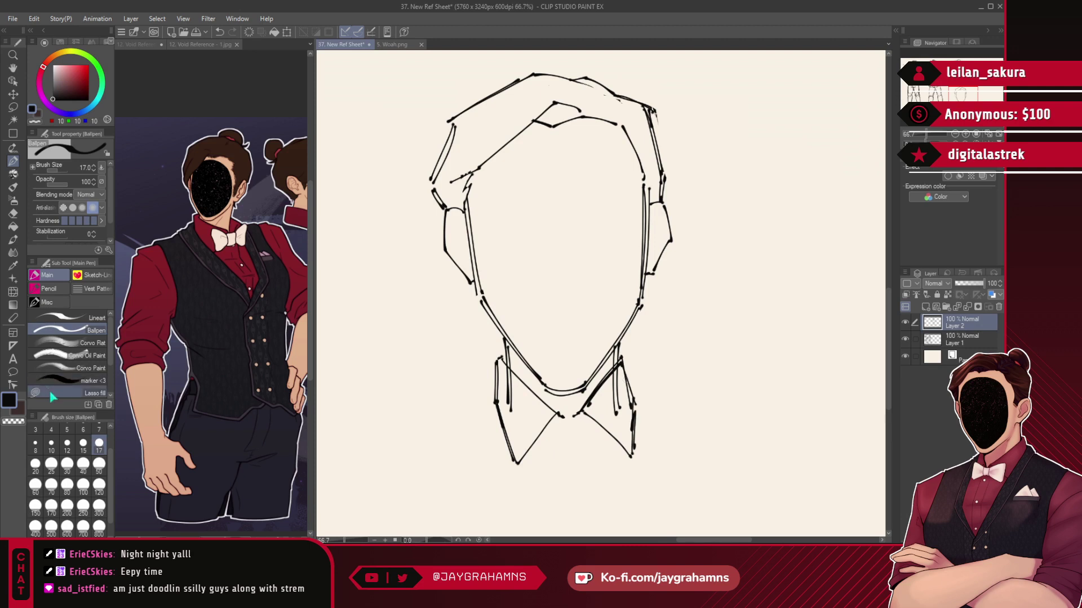
left_click(35, 121)
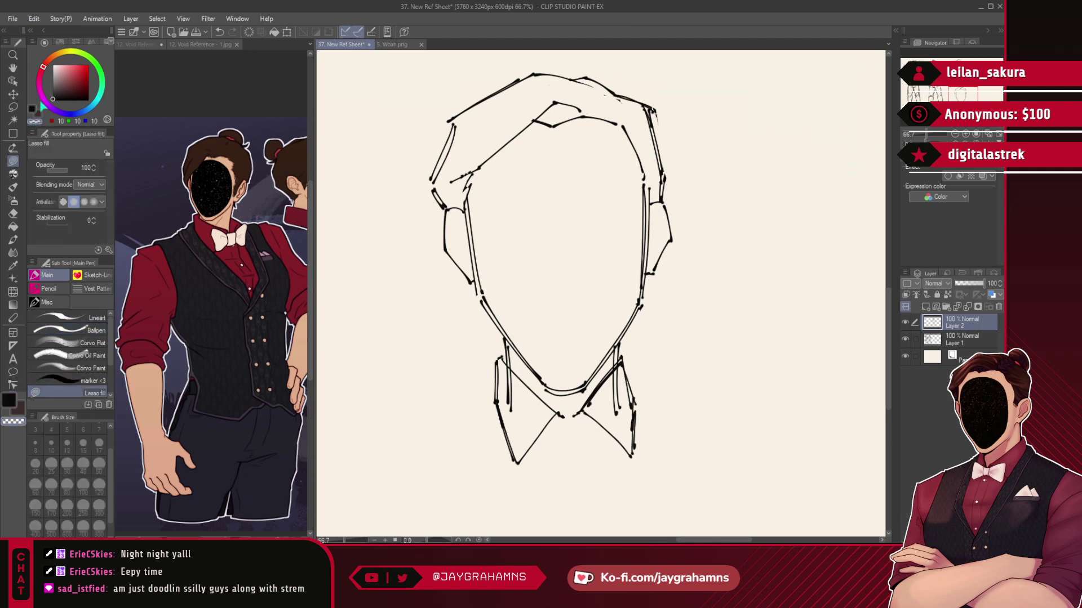
mouse_move(641, 371)
left_mouse_down()
mouse_move(607, 393)
mouse_move(616, 408)
left_mouse_up()
mouse_move(507, 365)
left_mouse_down()
mouse_move(517, 418)
mouse_move(525, 381)
left_mouse_up()
mouse_move(615, 384)
left_mouse_down()
mouse_move(623, 353)
mouse_move(634, 418)
mouse_move(613, 388)
left_mouse_up()
mouse_move(503, 353)
left_mouse_down()
mouse_move(520, 416)
mouse_move(505, 367)
left_mouse_up()
mouse_move(496, 357)
left_mouse_down()
mouse_move(516, 416)
mouse_move(504, 377)
left_mouse_up()
- Doodle a tall rectangular building with a double door and a line above it, in the empty space beside the head, using Ballpen
left_click(97, 333)
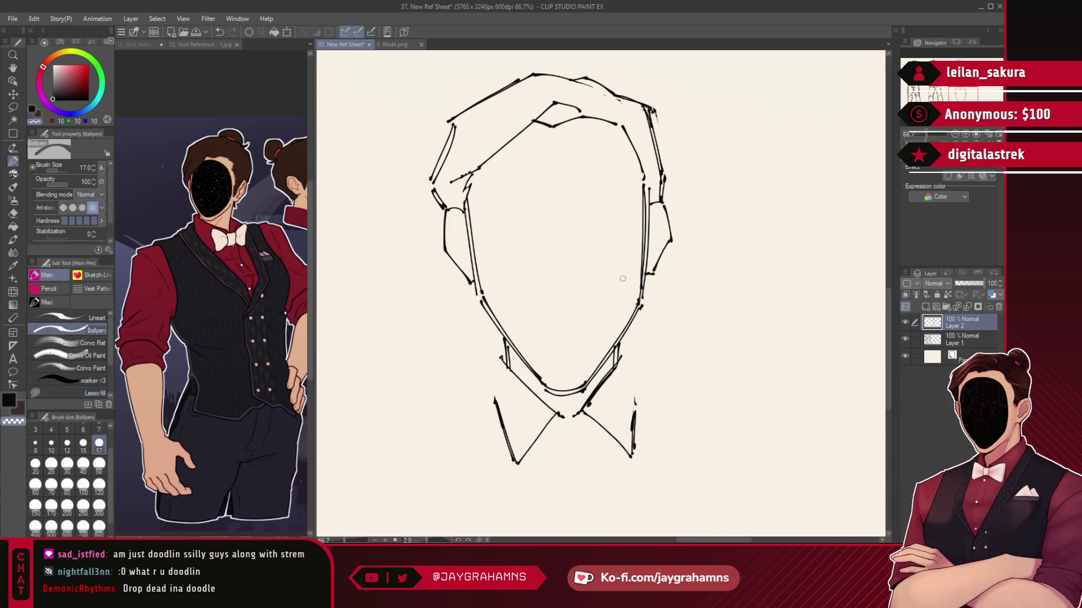
left_click_drag(744, 229, 550, 227)
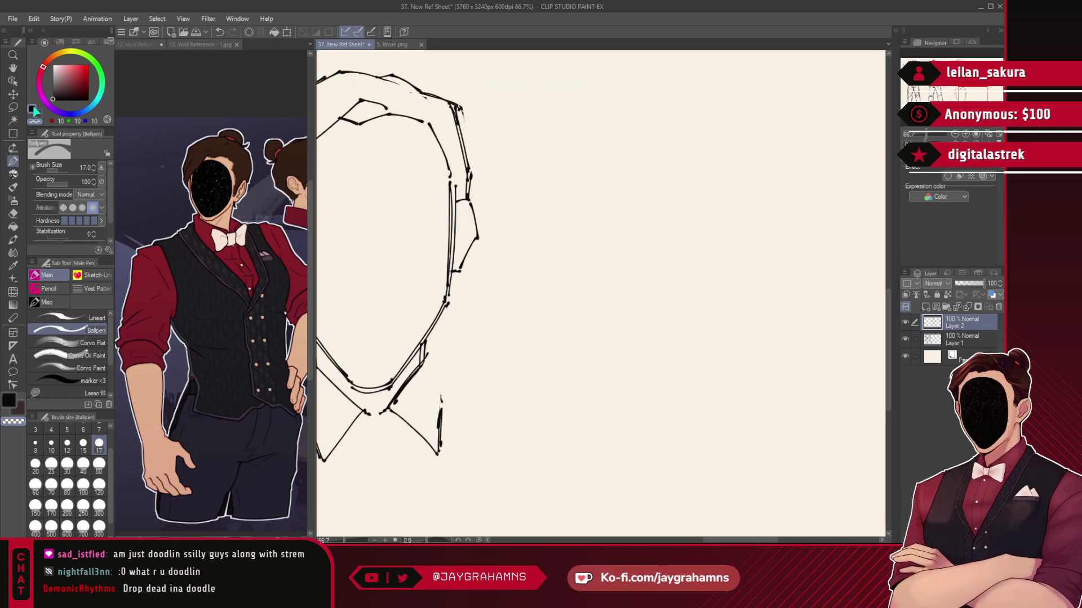
left_click_drag(589, 174, 596, 461)
mouse_move(646, 171)
left_mouse_down()
mouse_move(750, 171)
mouse_move(748, 472)
left_mouse_up()
mouse_move(603, 192)
left_mouse_down()
mouse_move(728, 206)
mouse_move(651, 183)
mouse_move(729, 197)
left_mouse_up()
key("ctrl+z")
key("ctrl+z")
mouse_move(637, 410)
left_mouse_down()
mouse_move(639, 463)
mouse_move(698, 459)
left_mouse_up()
left_click_drag(596, 350, 738, 351)
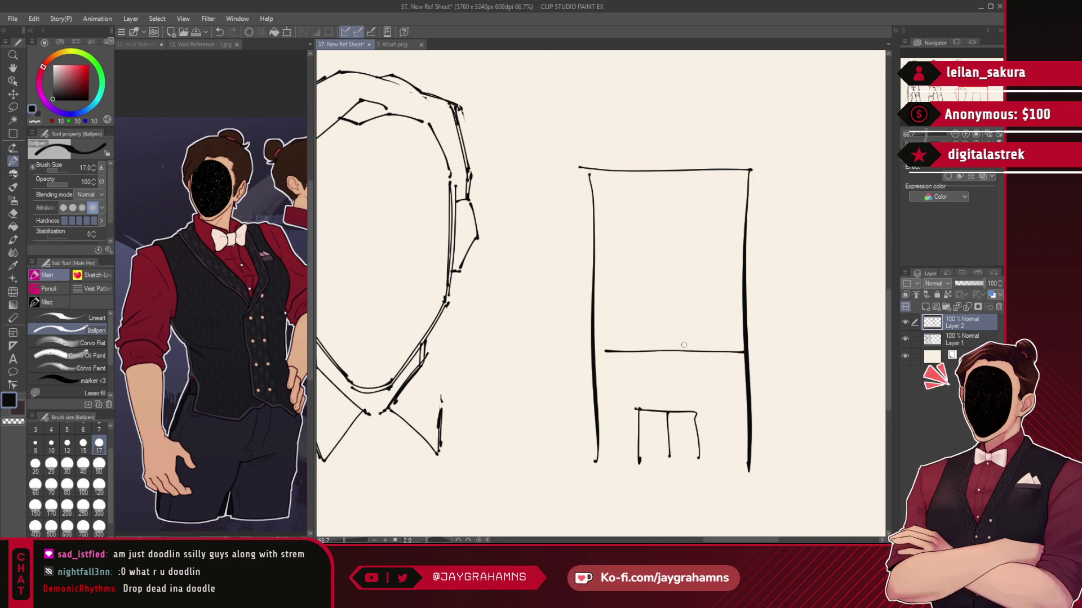
key("ctrl+z")
left_click_drag(596, 391, 752, 388)
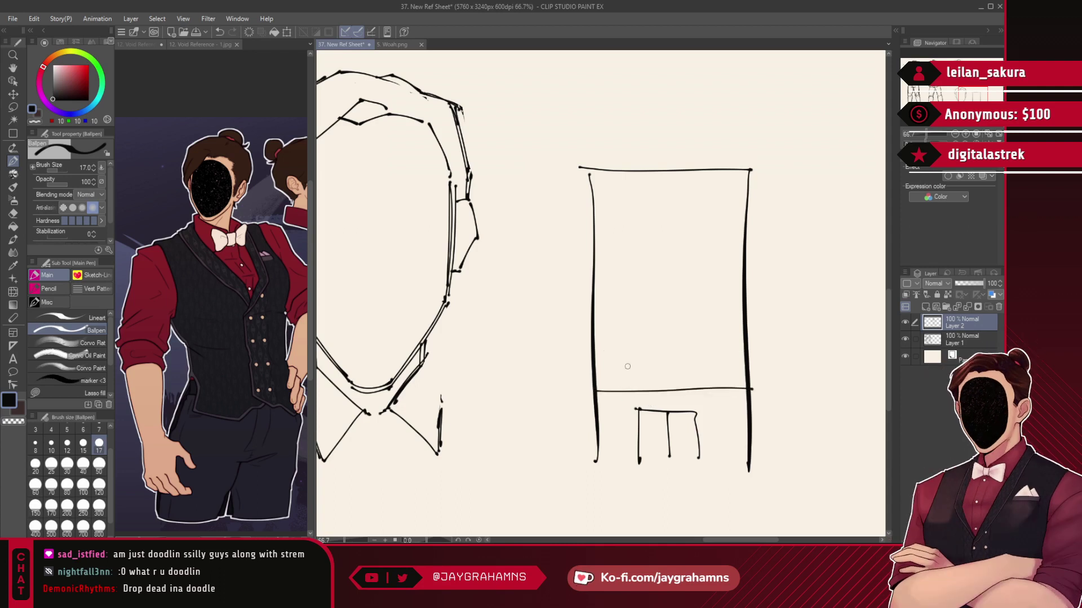
- Divide the doodled building into storeys with three more horizontal lines
left_click_drag(595, 318, 708, 314)
key("ctrl+z")
left_click_drag(595, 331, 712, 330)
left_click_drag(609, 279, 739, 275)
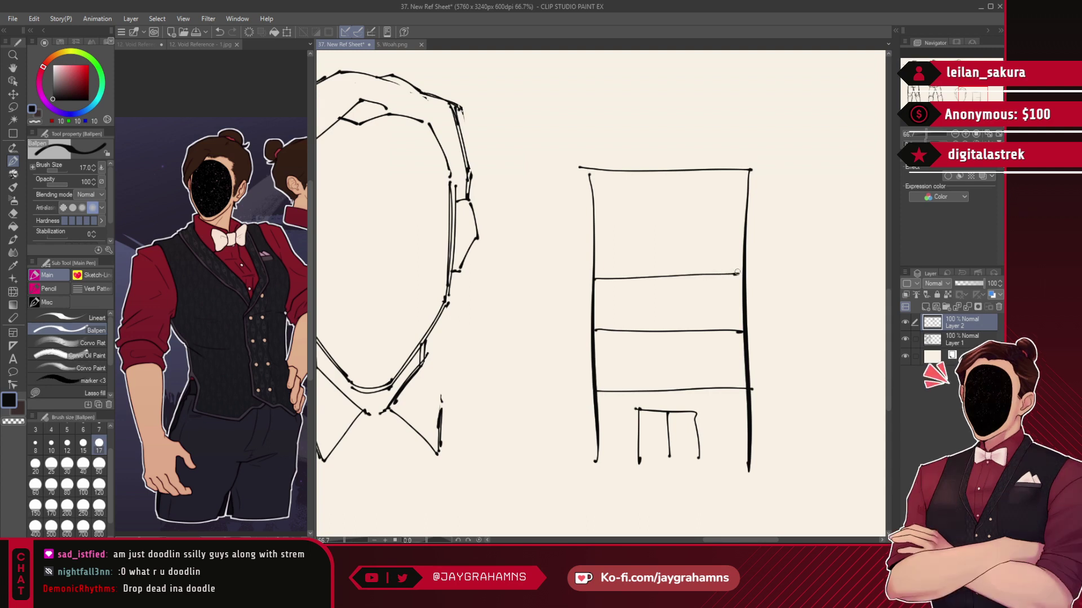
left_click_drag(594, 233, 750, 226)
key("ctrl+z")
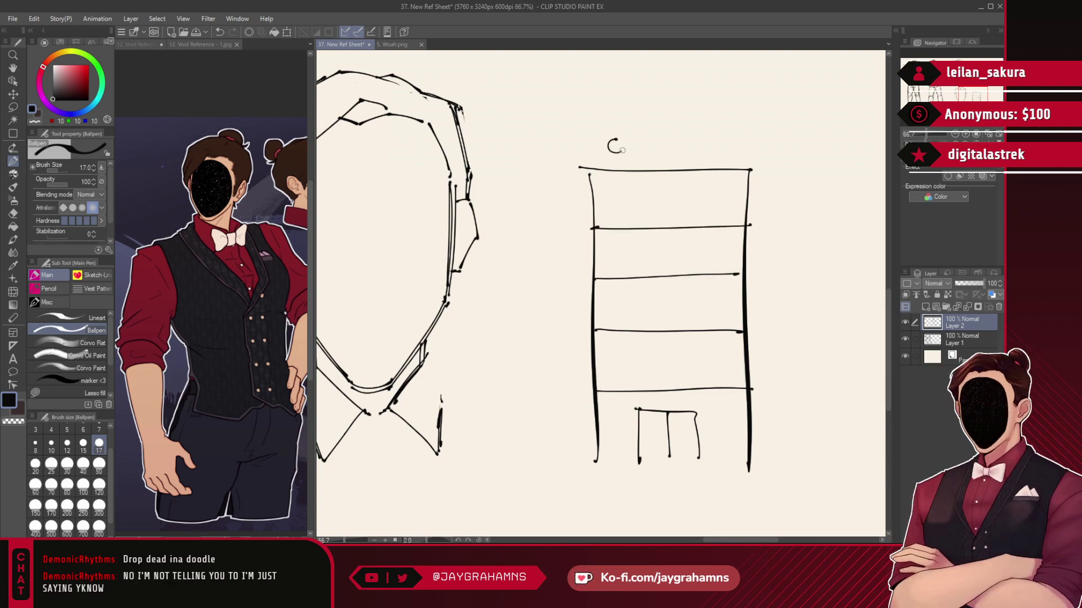
- Doodle a tiny figure on the roof, two curved motion lines beside the building and a black scribble on the ground
left_click_drag(614, 146, 621, 160)
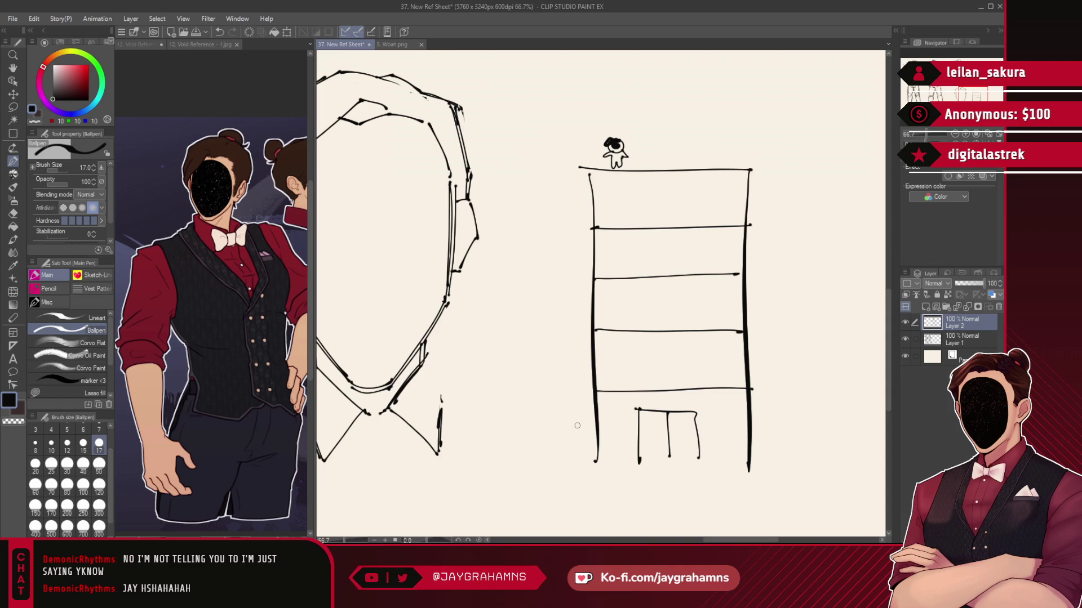
mouse_move(554, 312)
left_mouse_down()
mouse_move(552, 231)
mouse_move(603, 93)
left_mouse_up()
left_click_drag(562, 290, 599, 132)
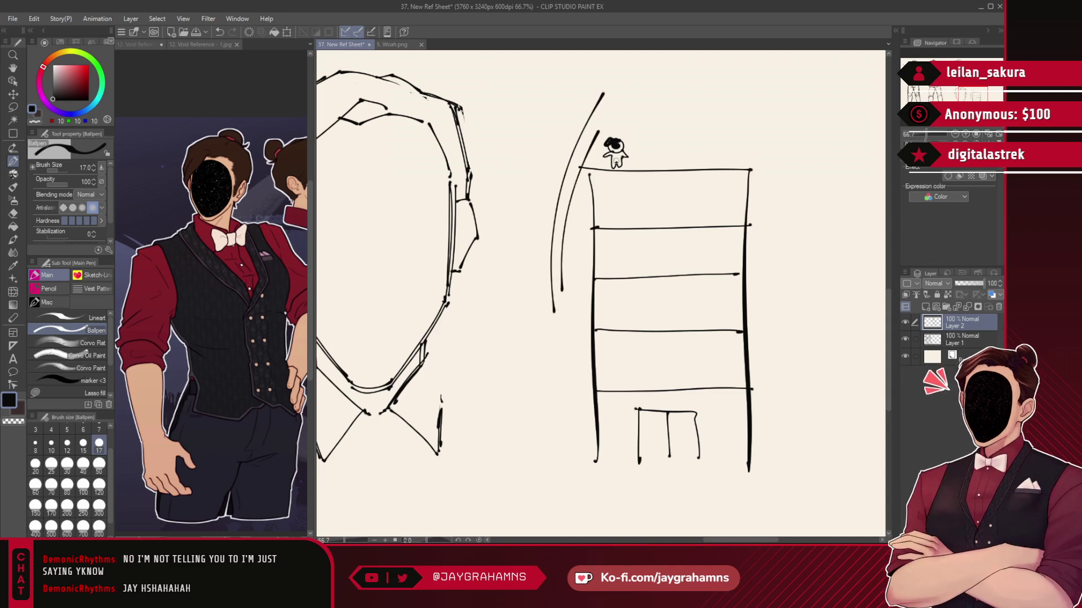
mouse_move(557, 456)
left_mouse_down()
mouse_move(574, 458)
mouse_move(562, 456)
left_mouse_up()
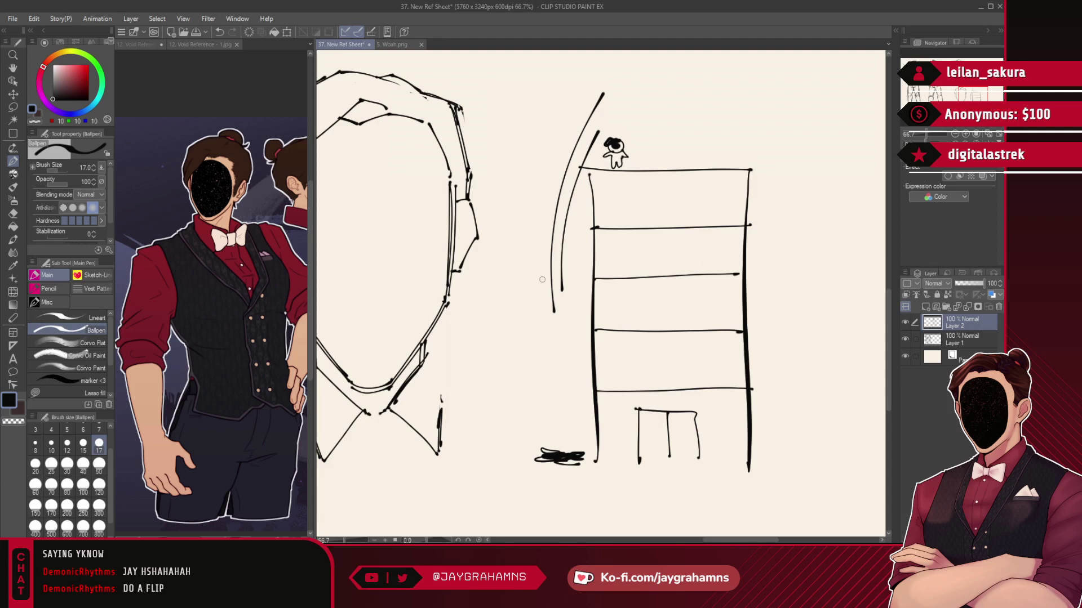
- Erase the whole building doodle using Lasso fill with transparent colour
left_click(61, 394)
left_click(36, 122)
mouse_move(742, 105)
left_mouse_down()
mouse_move(526, 100)
mouse_move(677, 496)
left_mouse_up()
key("ctrl+z")
mouse_move(702, 86)
left_mouse_down()
mouse_move(552, 138)
mouse_move(534, 477)
mouse_move(831, 237)
left_mouse_up()
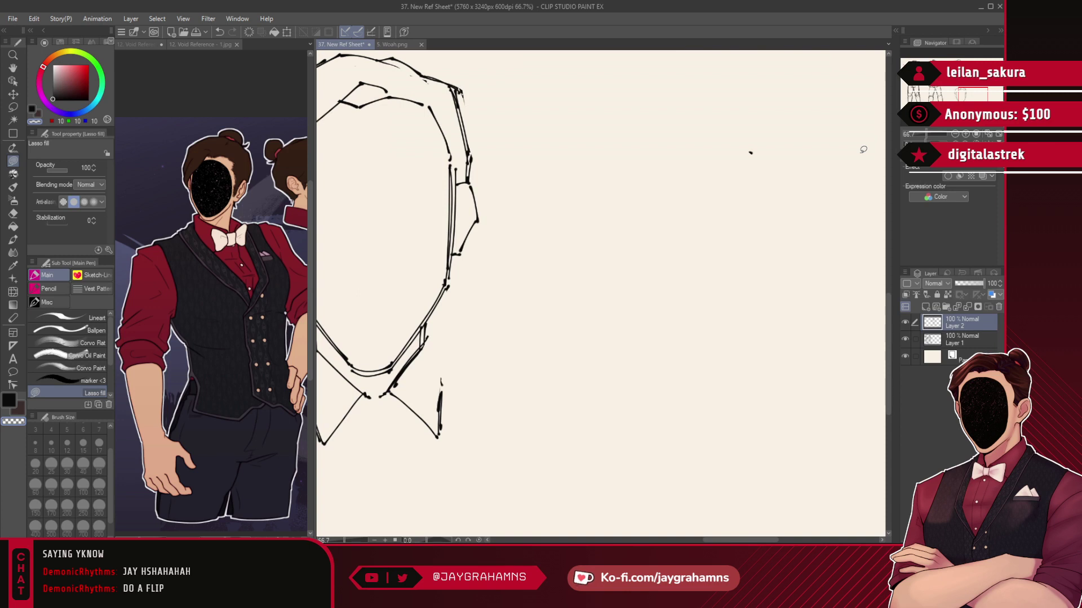
- Redraw the upper outer edges of both shirt collar flaps with the Ballpen brush
key("ctrl+minus")
scroll(808, 154, "down", 2)
scroll(785, 98, "up", 2)
scroll(459, 162, "up", 1)
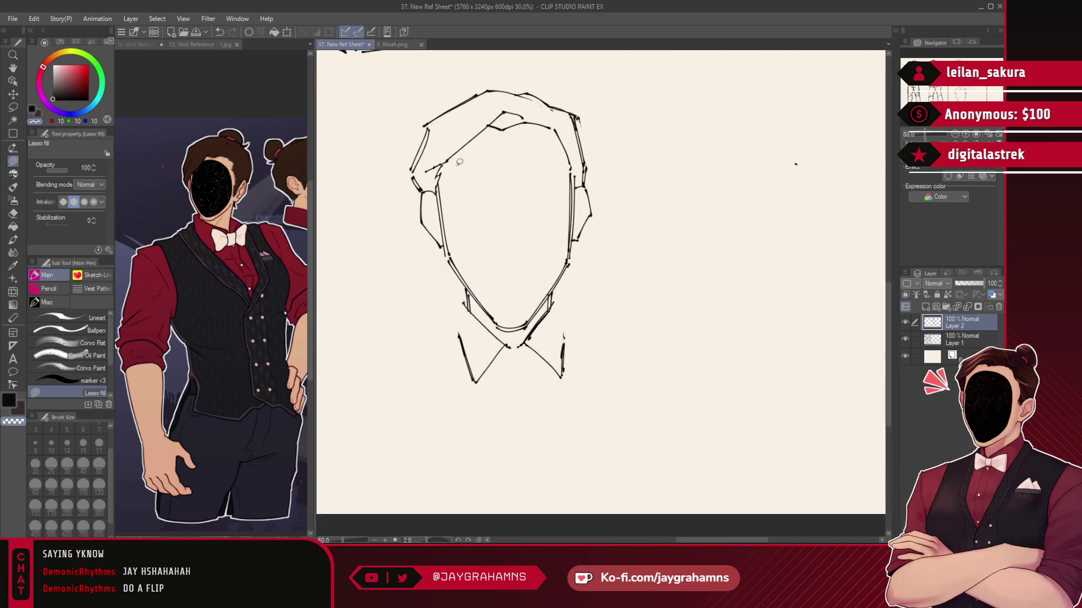
left_click(97, 332)
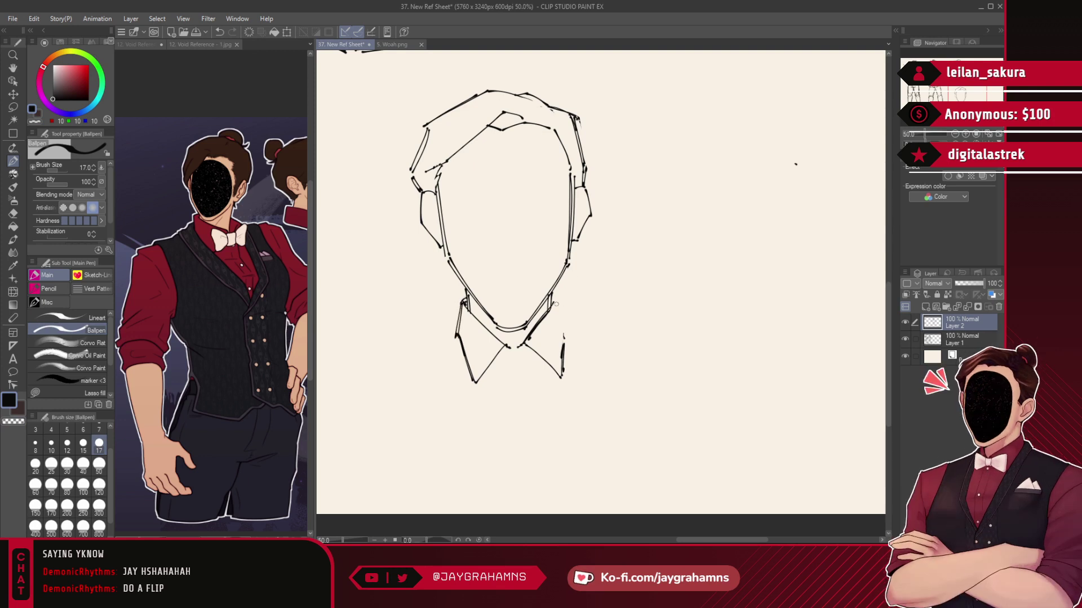
left_click_drag(555, 298, 565, 337)
- Sketch a square bow tie knot under the chin and the bow's right wing
mouse_move(557, 299)
left_mouse_down()
mouse_move(565, 344)
mouse_move(514, 349)
mouse_move(507, 370)
left_mouse_up()
key("ctrl+z")
left_click_drag(507, 370, 563, 337)
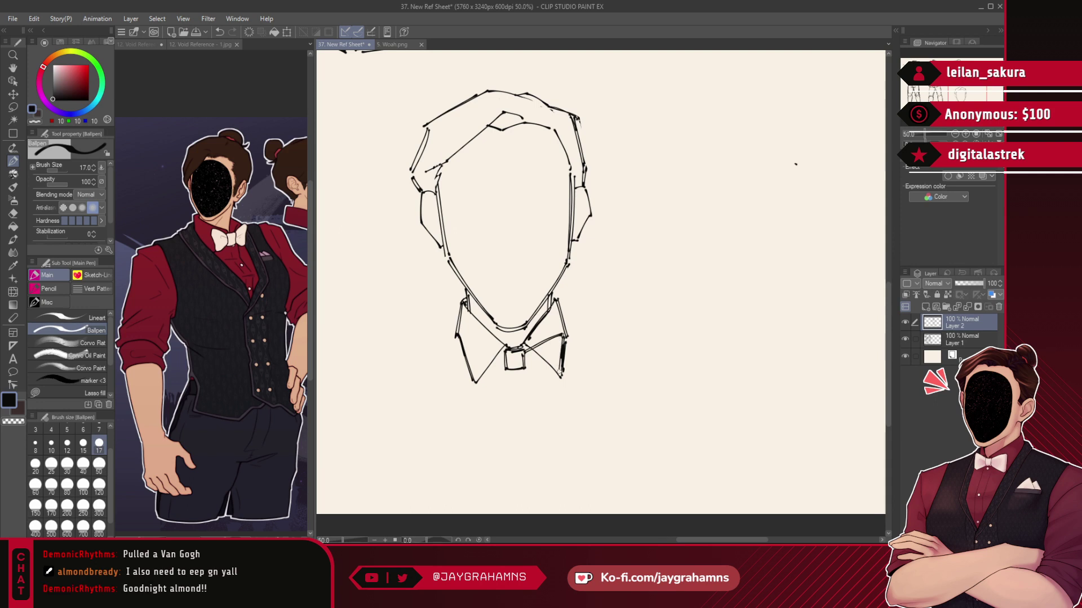
left_click_drag(526, 369, 560, 377)
key("ctrl+z")
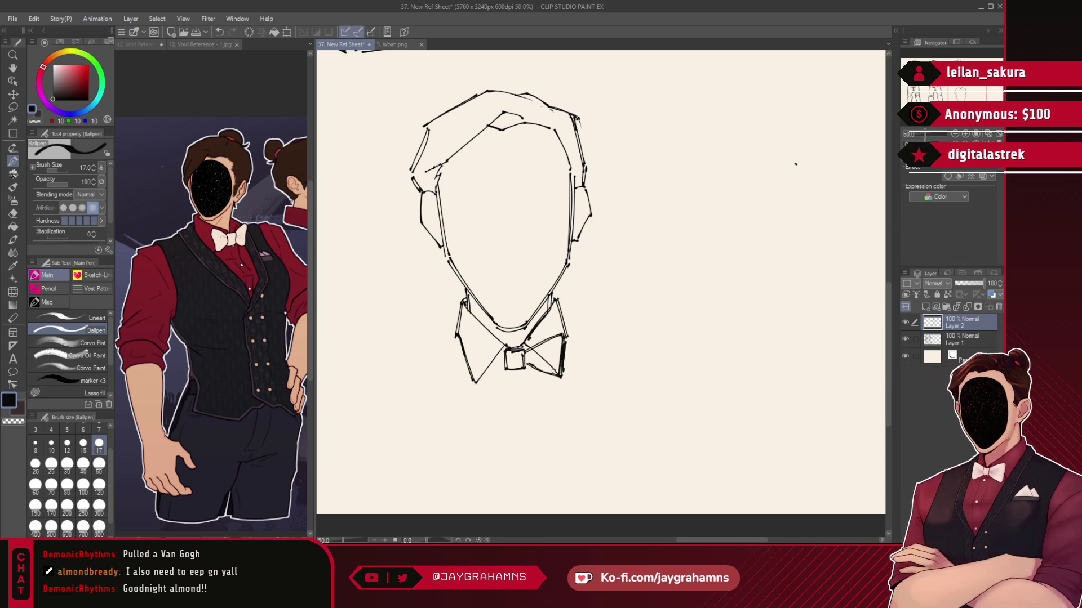
- Sketch the bow tie's left wing from the knot out to the left collar point
mouse_move(504, 349)
left_mouse_down()
mouse_move(471, 346)
mouse_move(480, 389)
left_mouse_up()
left_click_drag(481, 388, 509, 369)
key("ctrl+z")
key("ctrl+z")
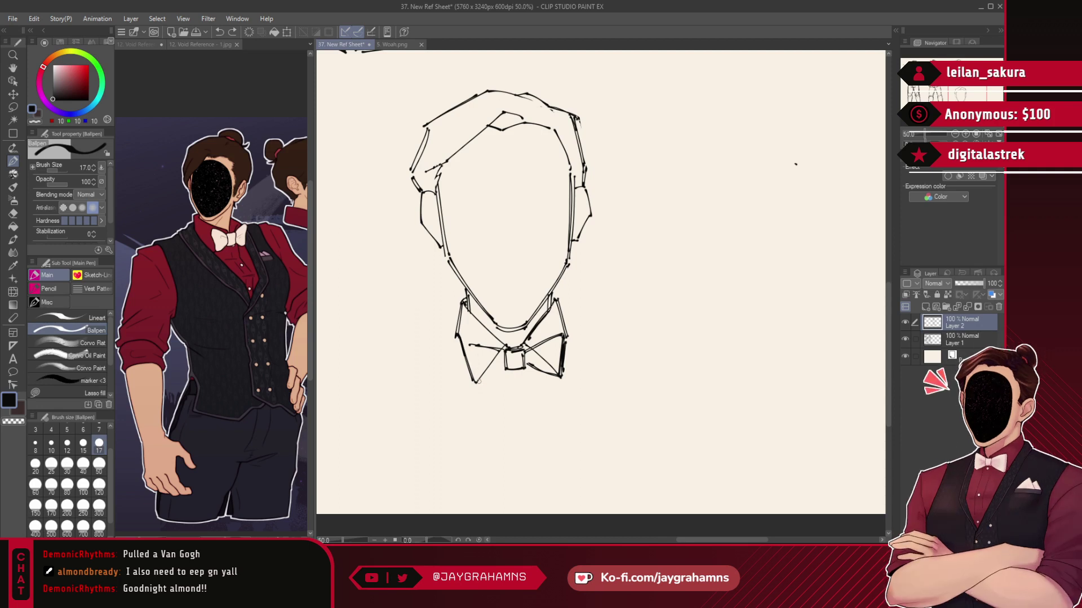
mouse_move(467, 347)
left_mouse_down()
mouse_move(478, 392)
mouse_move(469, 361)
left_mouse_up()
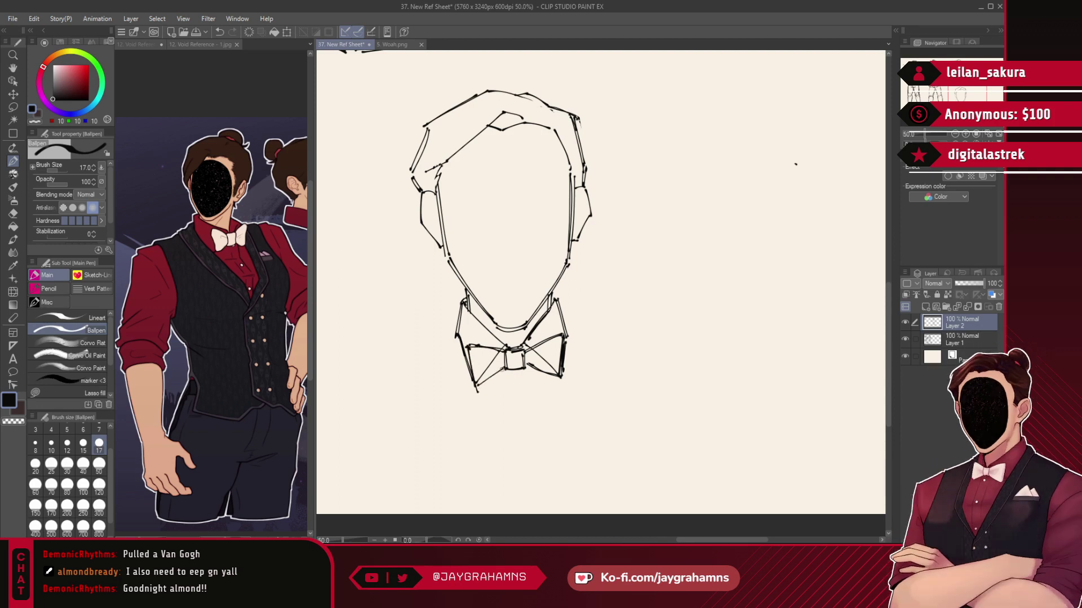
- Erase the stray lines inside the bow tie's wings and below its left tip using Lasso fill with transparent colour
left_click(69, 392)
left_click(36, 122)
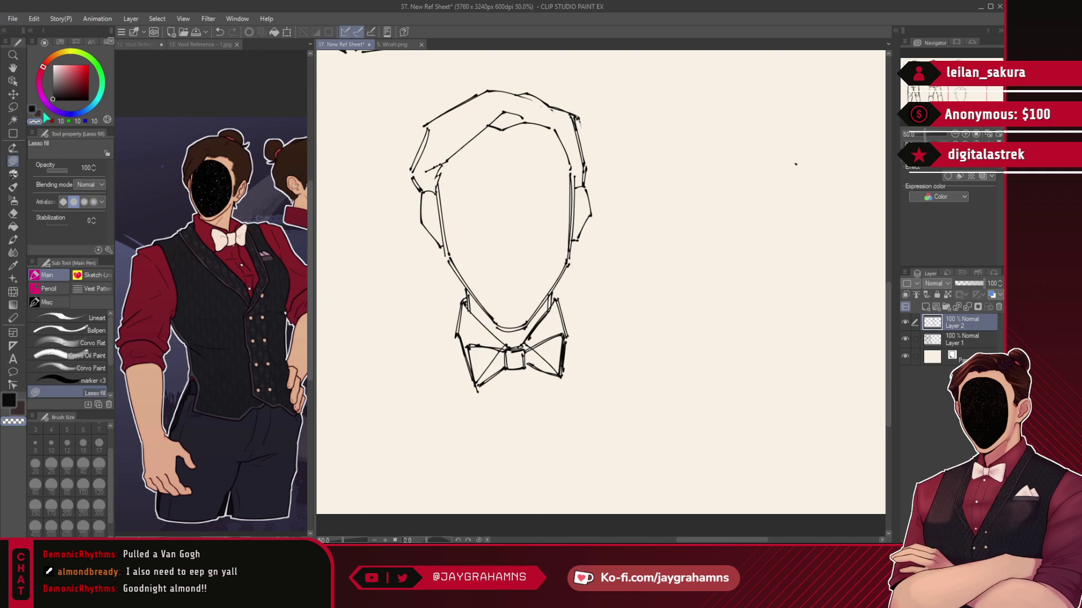
mouse_move(543, 344)
left_mouse_down()
mouse_move(557, 369)
mouse_move(535, 351)
left_mouse_up()
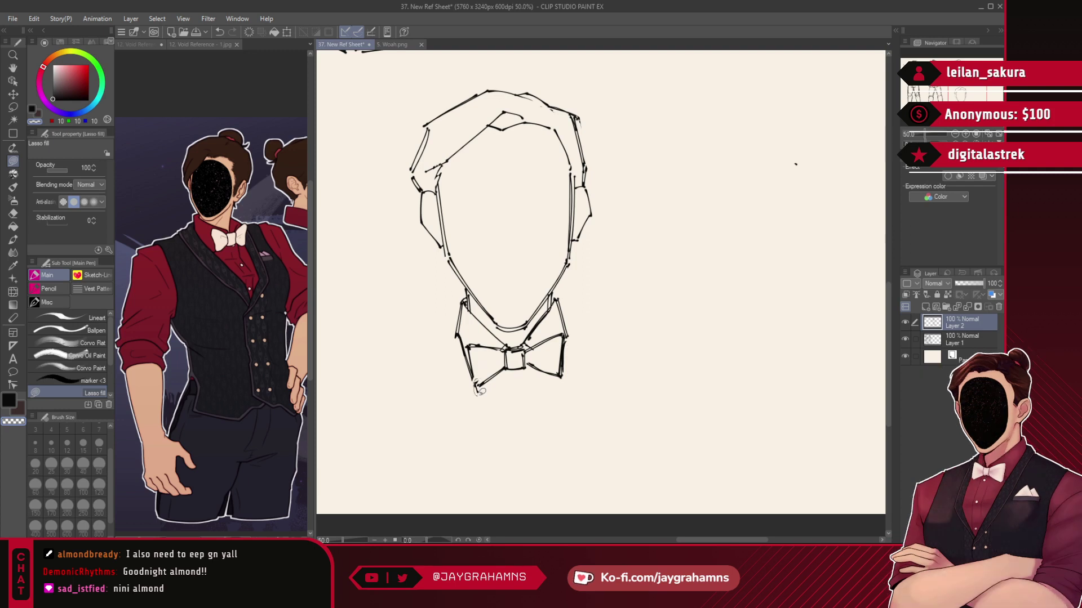
- Thicken the outer edge of the right bow wing, the jaw and cheek outline and the forehead hairline with the Ballpen brush
left_click(68, 330)
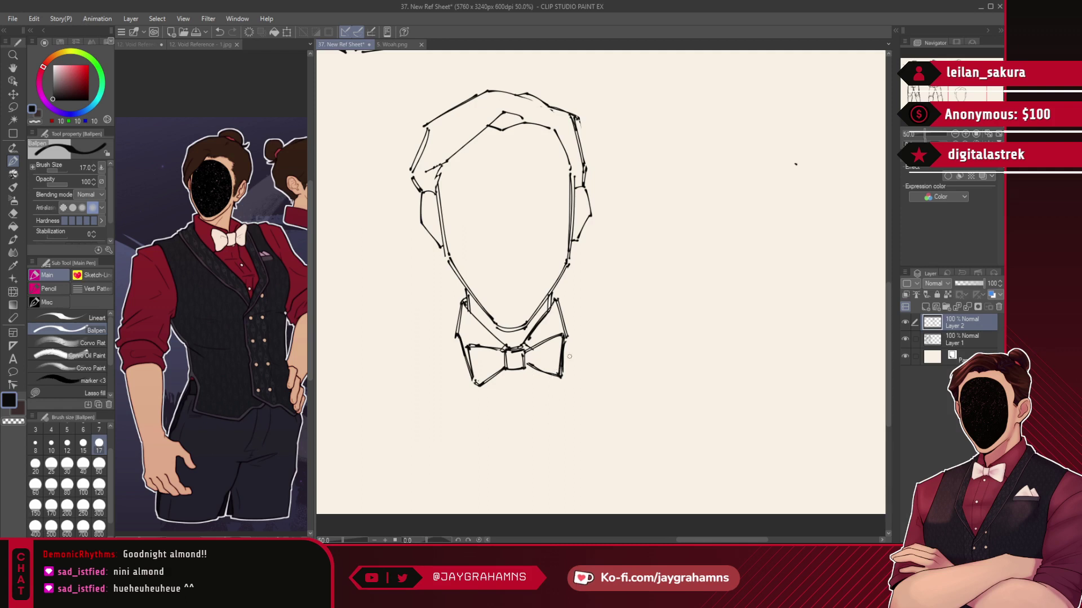
left_click_drag(565, 337, 565, 357)
mouse_move(452, 264)
left_mouse_down()
mouse_move(489, 319)
mouse_move(468, 288)
left_mouse_up()
left_click_drag(496, 322, 529, 321)
left_click_drag(567, 262, 536, 308)
left_click_drag(569, 166, 568, 255)
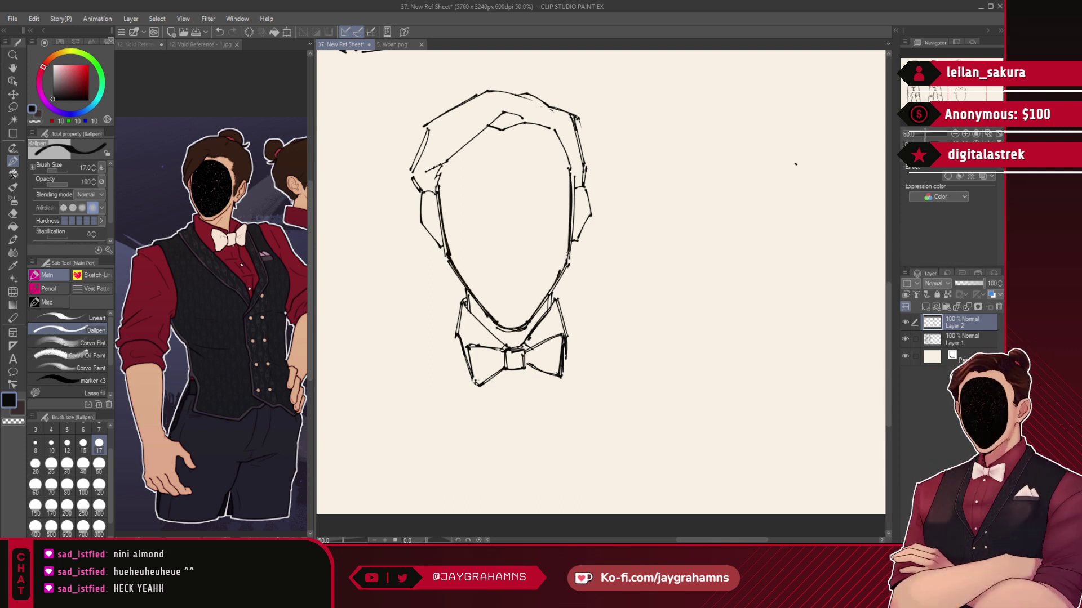
left_click_drag(551, 130, 556, 138)
- Sketch a short vertical nose line in the middle of the face and an upper eyelid line on each side
left_click_drag(500, 176, 500, 256)
key("ctrl+z")
left_click_drag(488, 180, 510, 261)
key("ctrl+z")
key("ctrl+z")
left_click_drag(504, 194, 506, 237)
left_click_drag(525, 202, 562, 197)
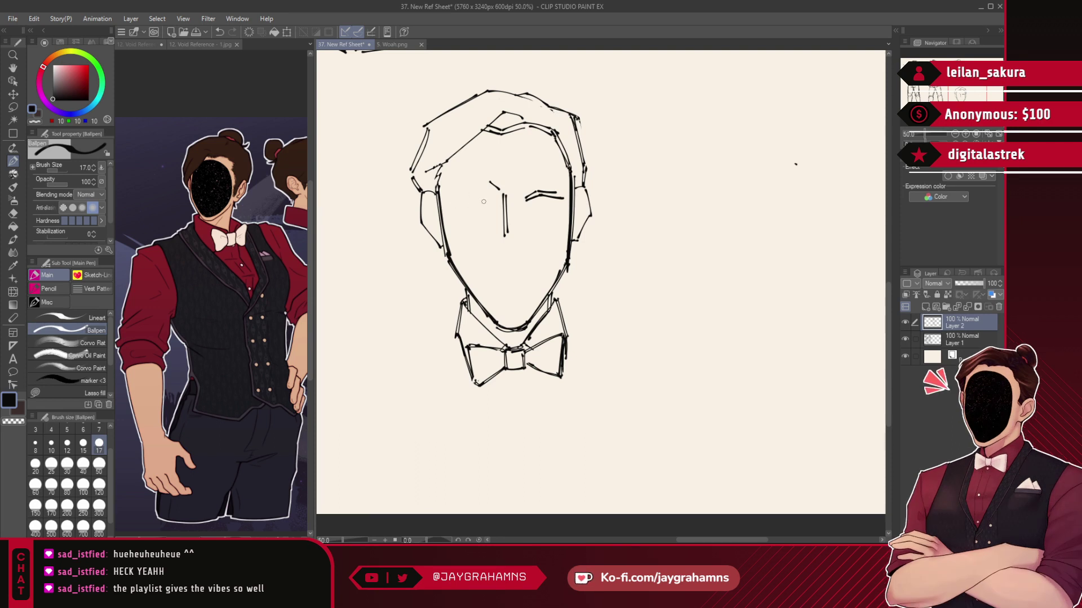
key("ctrl+z")
left_click_drag(471, 197, 525, 200)
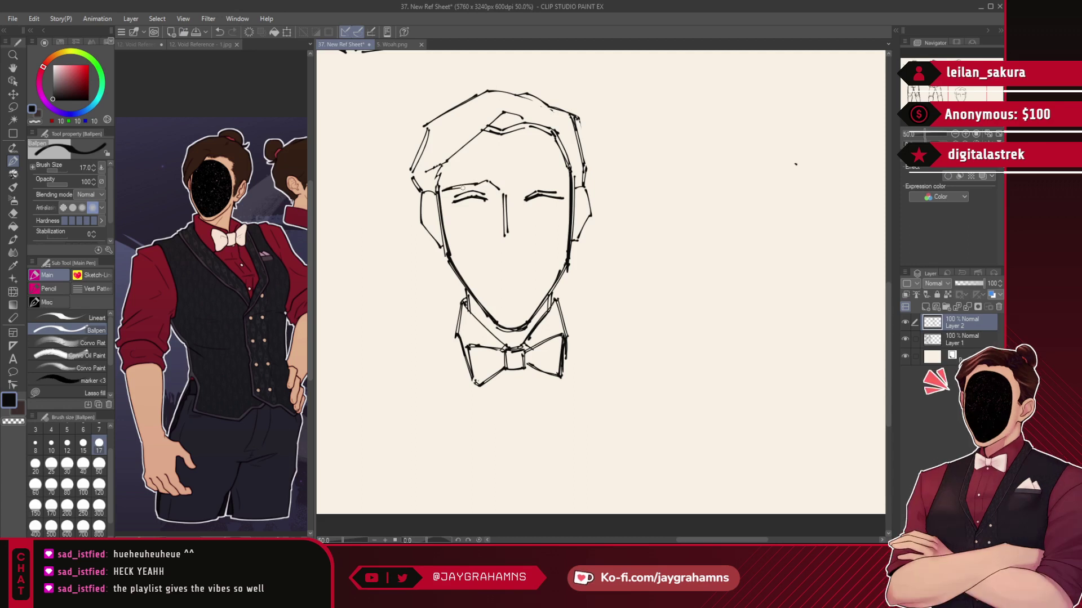
- Sketch a thick, slightly arched eyebrow above each eye
left_click_drag(492, 182, 442, 188)
key("ctrl+z")
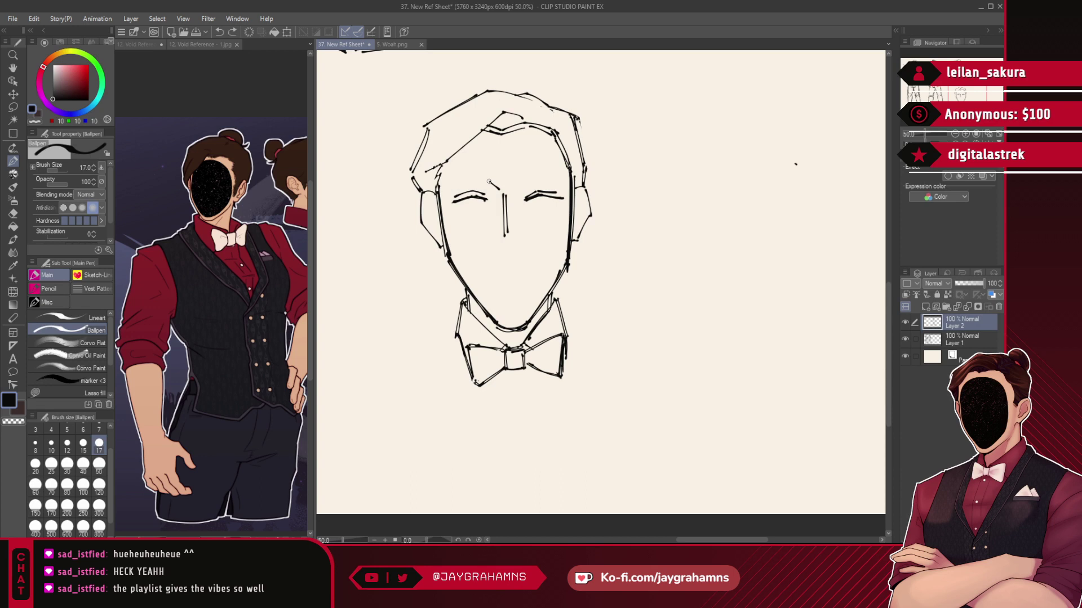
left_click_drag(443, 188, 498, 188)
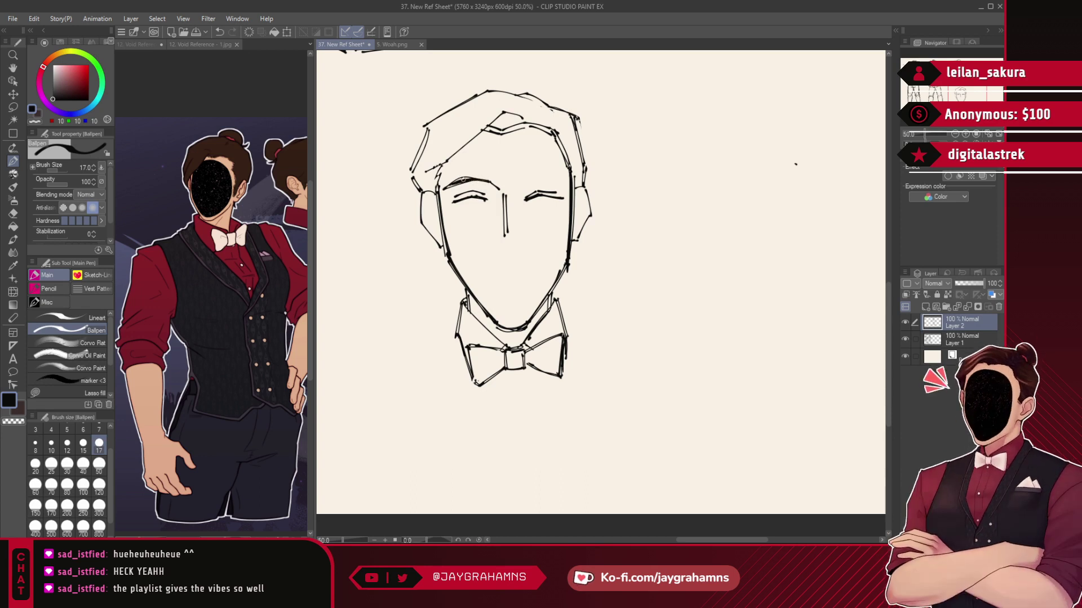
key("ctrl+z")
key("ctrl+y")
mouse_move(485, 180)
left_mouse_down()
mouse_move(447, 189)
mouse_move(561, 181)
left_mouse_up()
left_click_drag(562, 182, 522, 181)
key("ctrl+z")
- Sketch the lower eyelid lines under both eyes
scroll(466, 207, "up", 2)
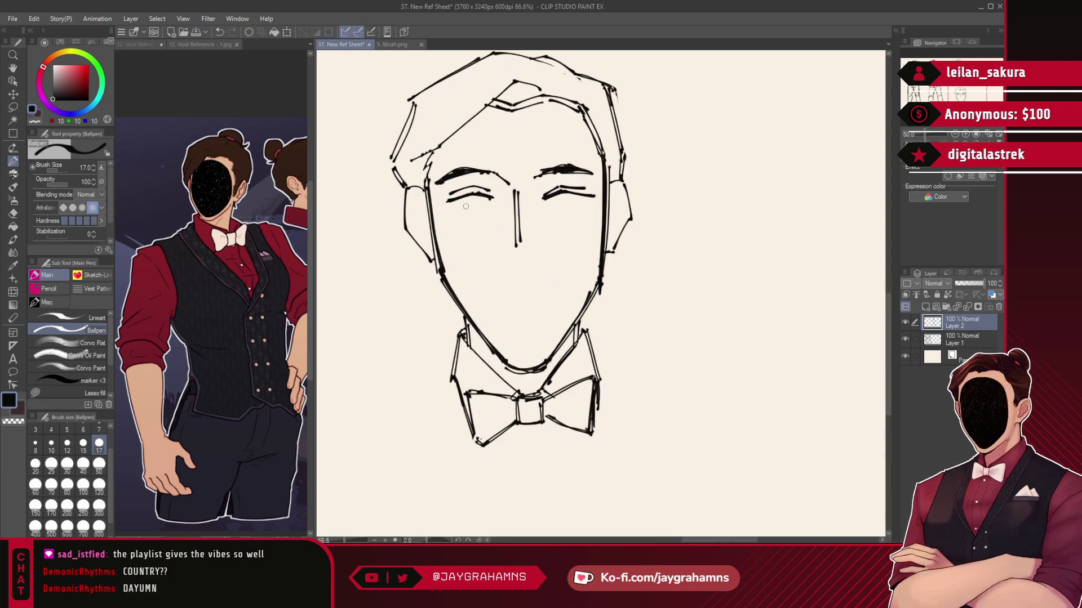
key("ctrl+z")
mouse_move(500, 203)
left_mouse_down()
mouse_move(462, 195)
mouse_move(487, 195)
mouse_move(438, 205)
mouse_move(451, 214)
left_mouse_up()
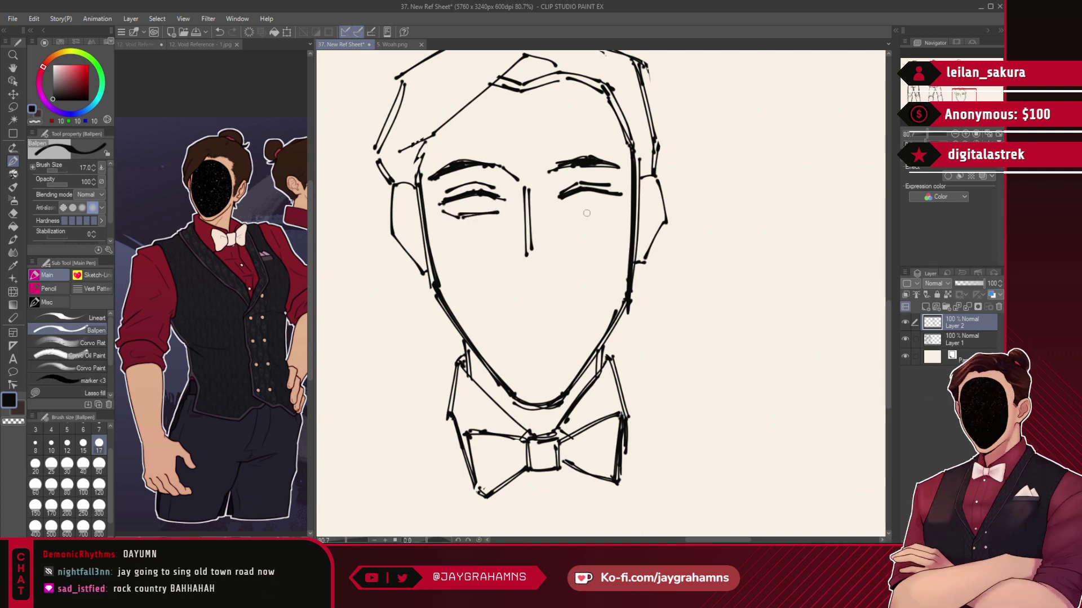
left_click_drag(563, 209, 622, 202)
key("ctrl+z")
left_click_drag(547, 215, 599, 222)
key("ctrl+z")
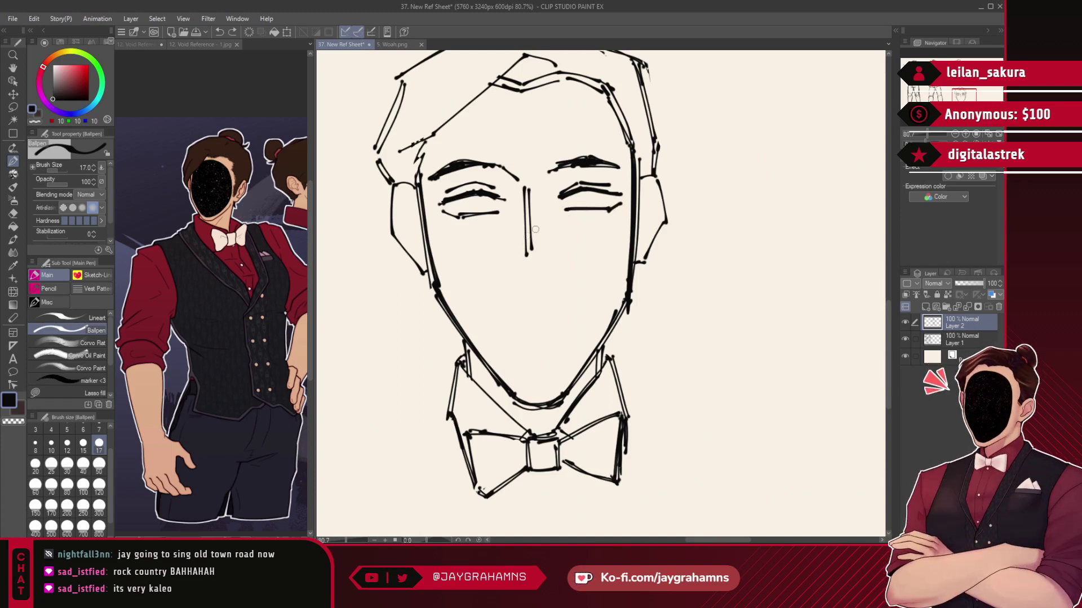
- Sketch a shallow peaked line across the nose bridge, reaching onto both cheeks below the eyes
mouse_move(527, 224)
left_mouse_down()
mouse_move(463, 250)
mouse_move(522, 232)
left_mouse_up()
left_click_drag(533, 222, 603, 229)
key("ctrl+z")
mouse_move(610, 229)
left_mouse_down()
mouse_move(629, 231)
mouse_move(531, 227)
mouse_move(607, 233)
left_mouse_up()
key("ctrl+z")
key("ctrl+z")
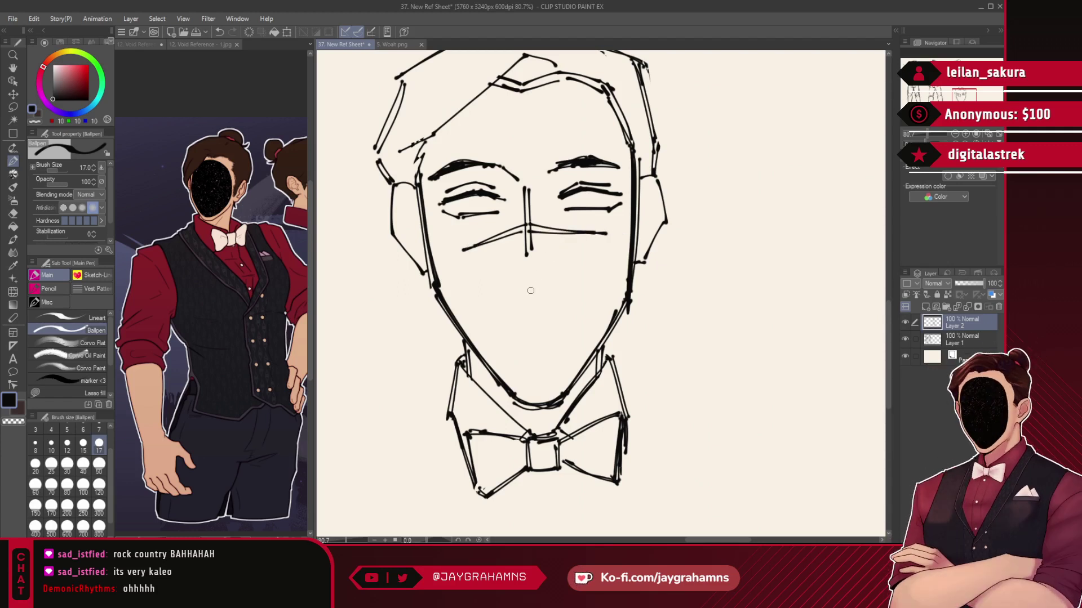
- Sketch the irises between the upper and lower lids of both eyes
mouse_move(466, 201)
left_mouse_down()
mouse_move(463, 215)
mouse_move(489, 211)
left_mouse_up()
mouse_move(575, 193)
left_mouse_down()
mouse_move(579, 207)
mouse_move(595, 207)
left_mouse_up()
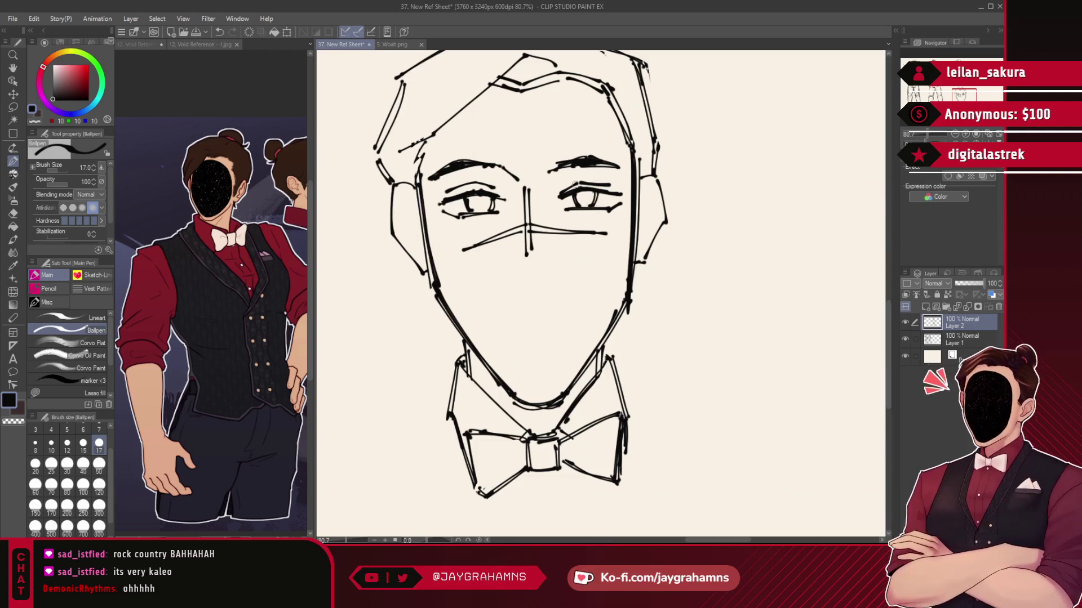
key("ctrl+z")
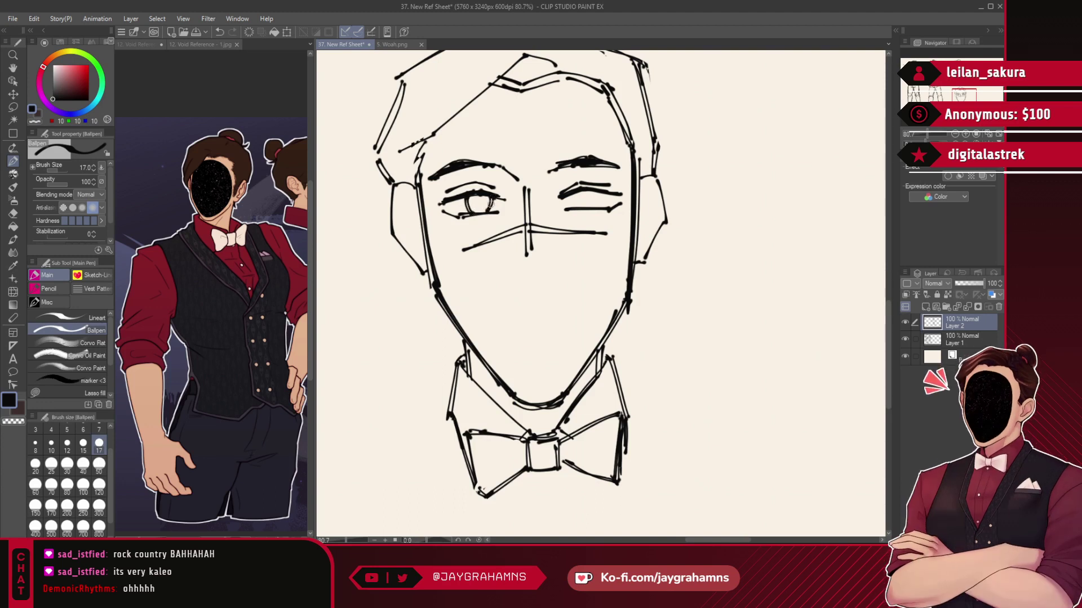
left_click_drag(572, 196, 575, 209)
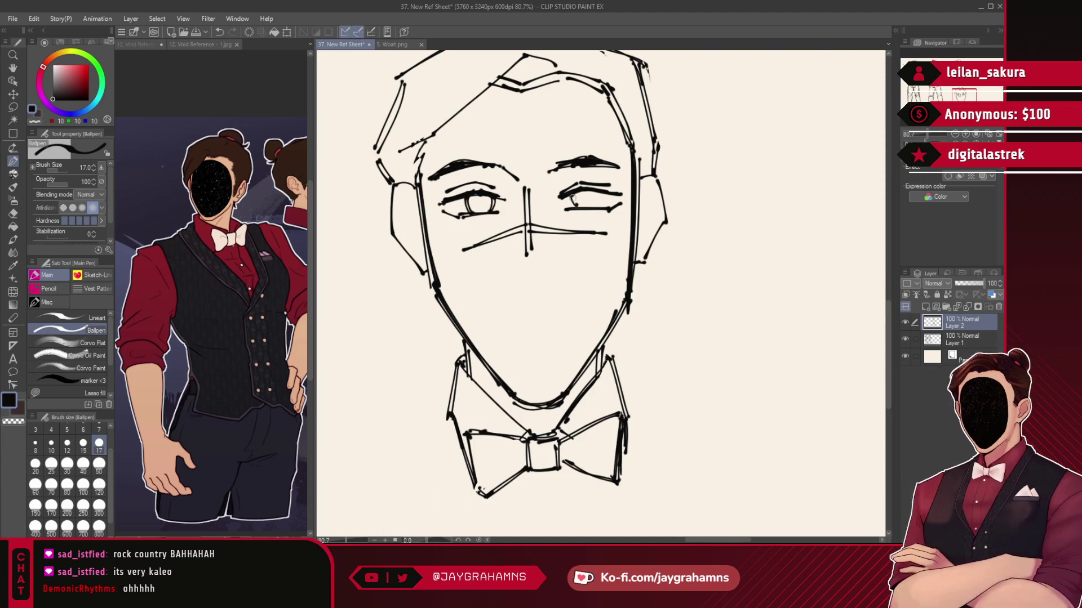
key("ctrl+z")
key("ctrl+z")
key("ctrl+z")
key("ctrl+z")
left_click_drag(463, 204, 471, 205)
left_click_drag(592, 192, 596, 209)
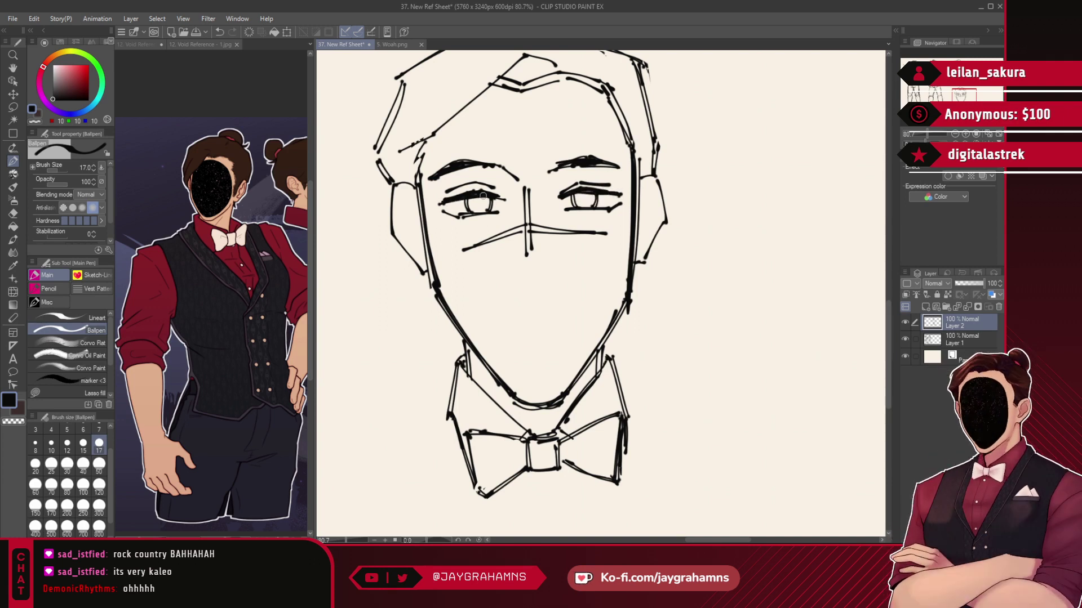
- Sketch the side line of the nose bridge, the nose tip and the left nostril
left_click_drag(512, 302, 543, 302)
key("ctrl+z")
mouse_move(522, 192)
left_mouse_down()
mouse_move(509, 235)
mouse_move(517, 194)
mouse_move(516, 251)
mouse_move(537, 270)
mouse_move(540, 237)
mouse_move(539, 265)
left_mouse_up()
key("ctrl+z")
key("ctrl+z")
key("ctrl+z")
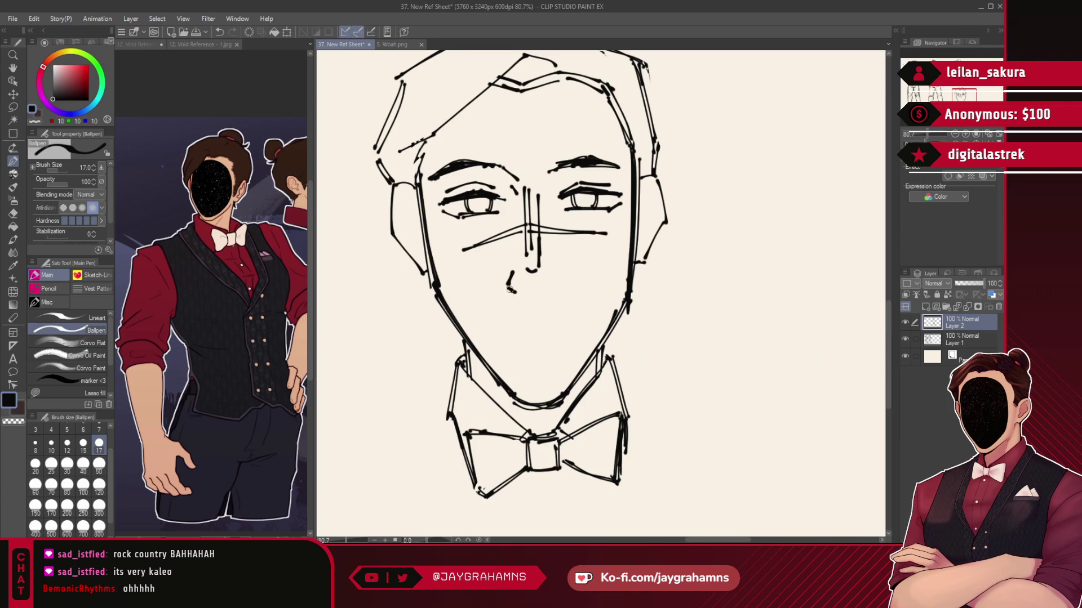
left_click_drag(518, 291, 541, 299)
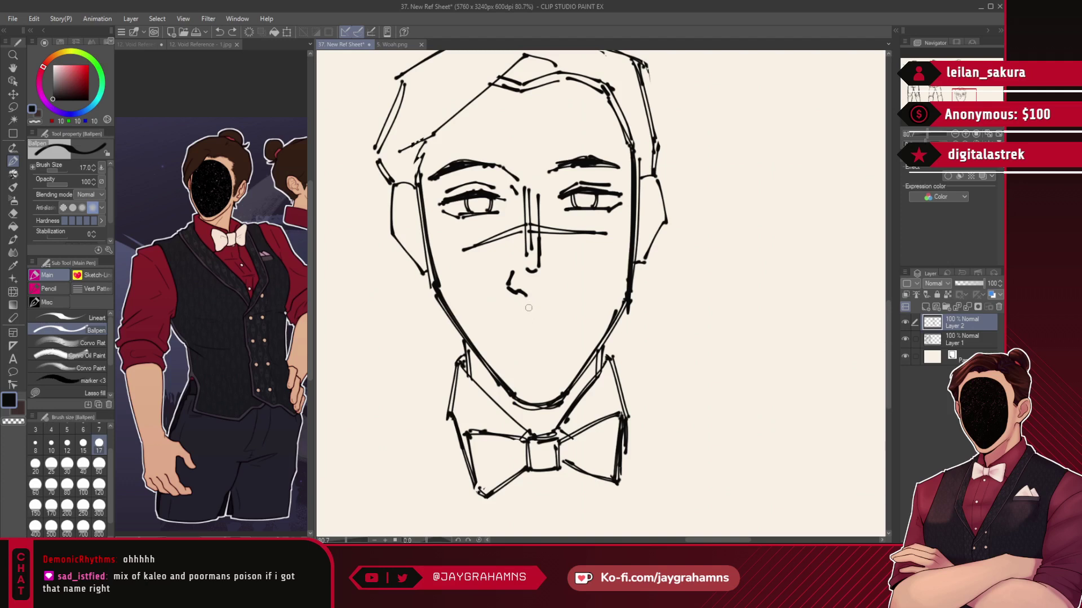
- Complete the nose with its base and right nostril, and sketch a straight mouth with a short lower-lip line
mouse_move(526, 298)
left_mouse_down()
mouse_move(559, 271)
mouse_move(557, 290)
mouse_move(562, 284)
mouse_move(506, 283)
mouse_move(542, 306)
mouse_move(511, 334)
mouse_move(574, 334)
mouse_move(521, 350)
mouse_move(550, 349)
left_mouse_up()
key("ctrl+z")
key("ctrl+z")
key("ctrl+z")
key("ctrl+z")
- Thicken the upper lash line of the left eye and try the same on the right eye
mouse_move(446, 205)
left_mouse_down()
mouse_move(509, 194)
mouse_move(475, 200)
left_mouse_up()
key("ctrl+z")
left_click_drag(565, 199, 610, 196)
key("ctrl+z")
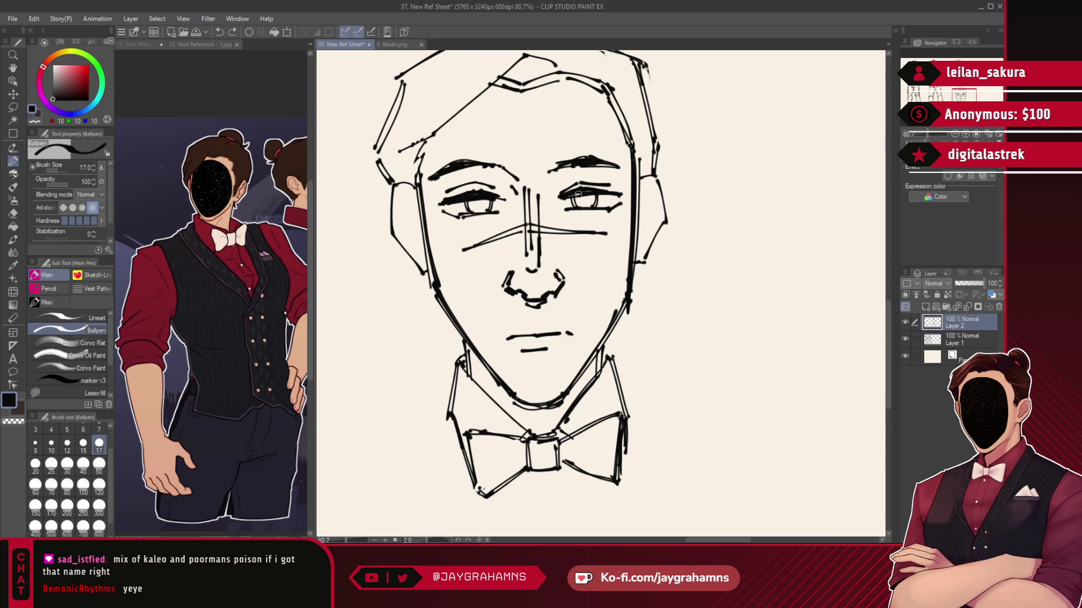
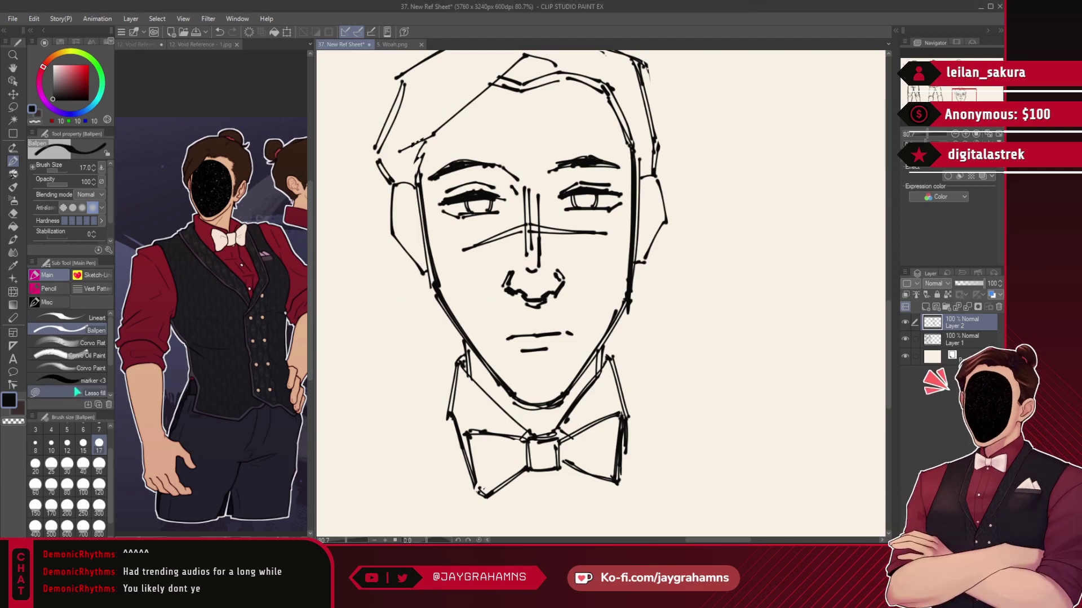
- Erase the nostrils and nose base with Lasso fill and redraw them smaller with the Ballpen brush
left_click(84, 393)
mouse_move(541, 260)
left_mouse_down()
mouse_move(570, 265)
mouse_move(563, 256)
left_mouse_up()
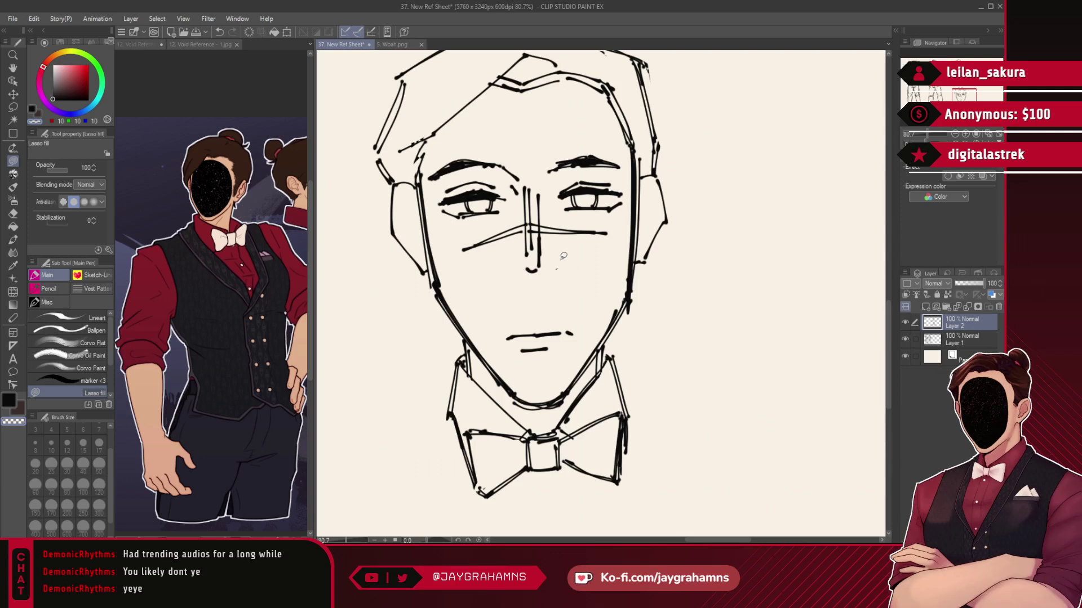
left_click(97, 318)
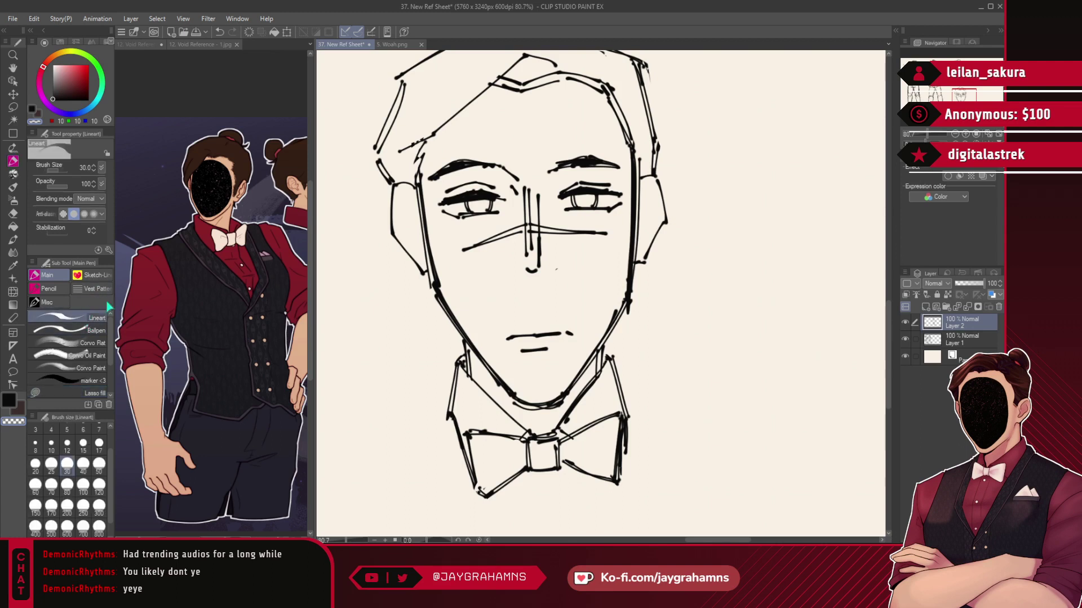
left_click(93, 330)
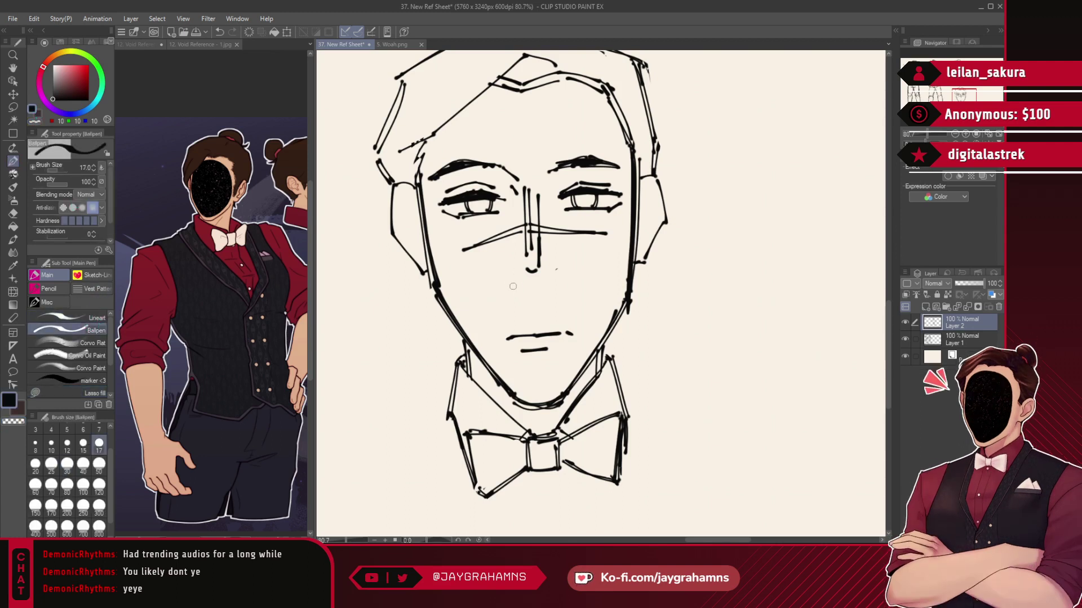
key("ctrl+z")
mouse_move(514, 291)
left_mouse_down()
mouse_move(555, 289)
mouse_move(516, 293)
left_mouse_up()
key("ctrl+z")
key("ctrl+z")
key("ctrl+z")
left_click_drag(548, 293, 562, 285)
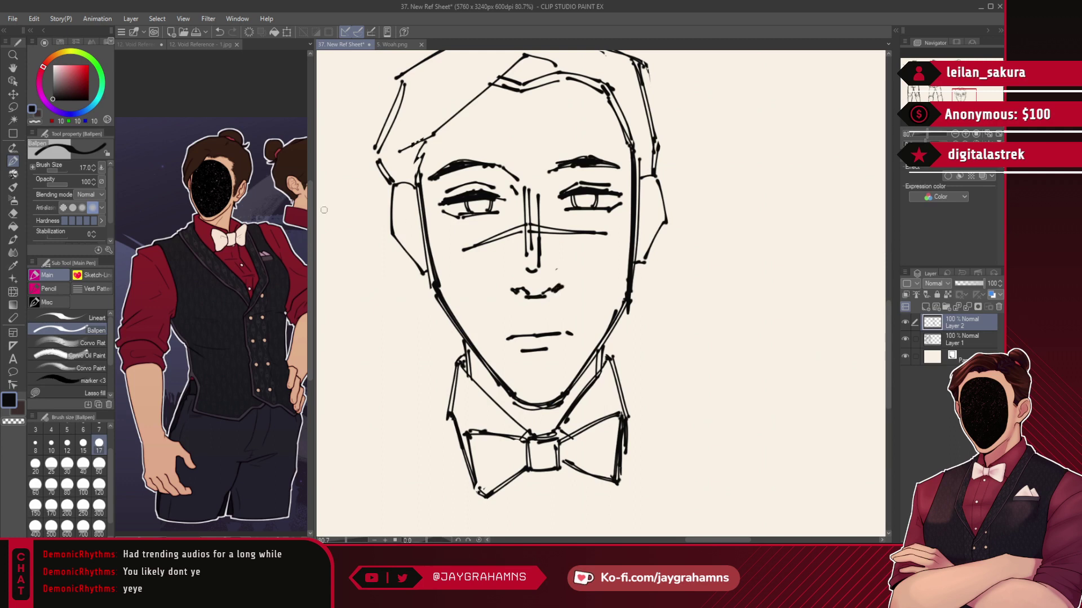
- Consult the first figure in 12. Void Reference - 1.jpg and add short angled lines under the inner corners of both eyes
left_click(200, 45)
scroll(254, 253, "up", 5)
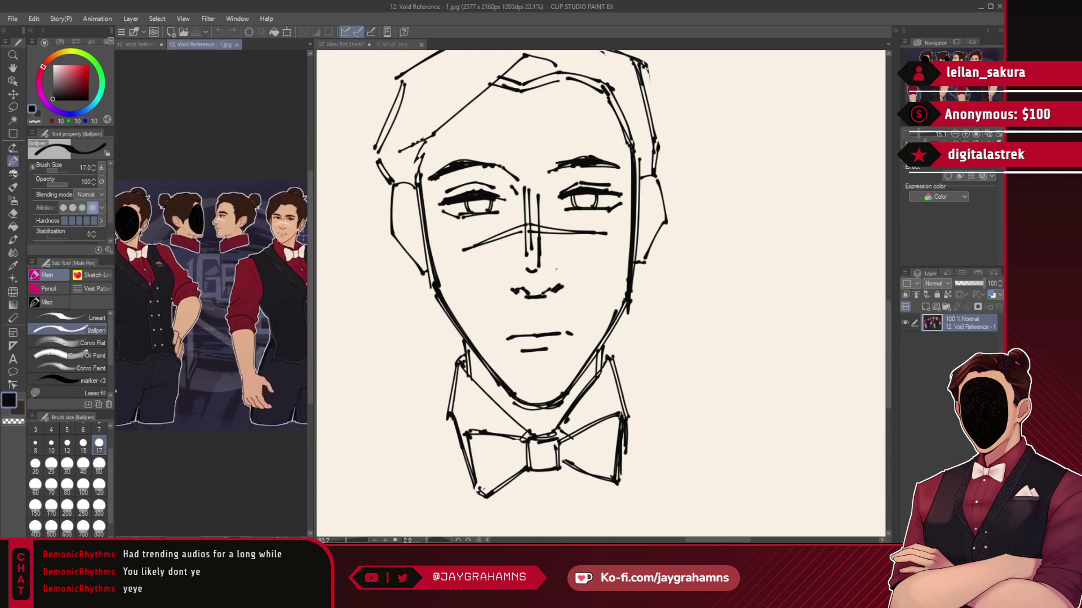
scroll(226, 276, "down", 3)
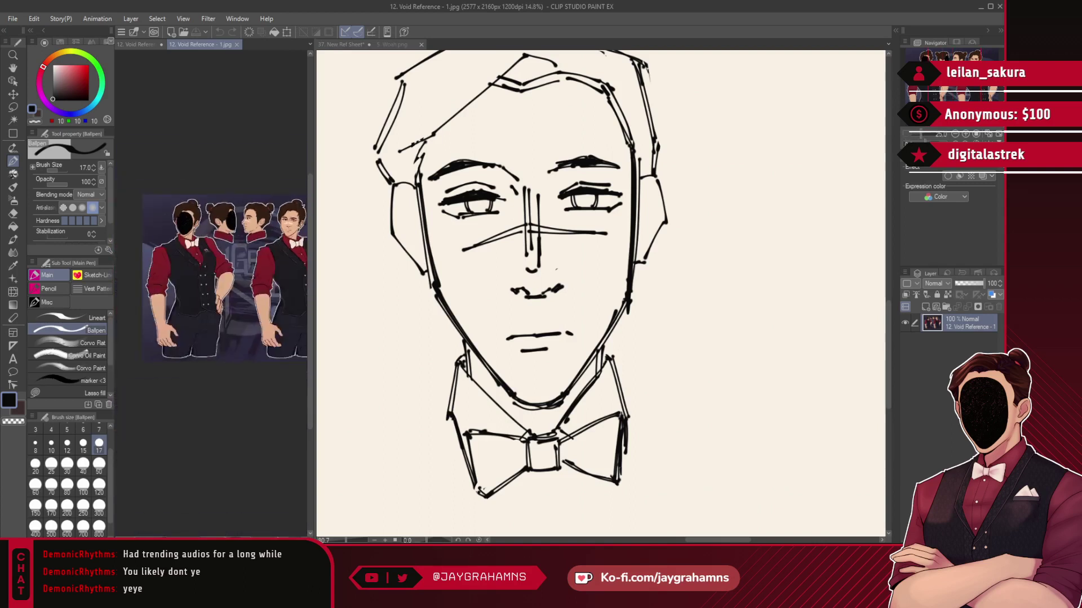
scroll(183, 248, "up", 5)
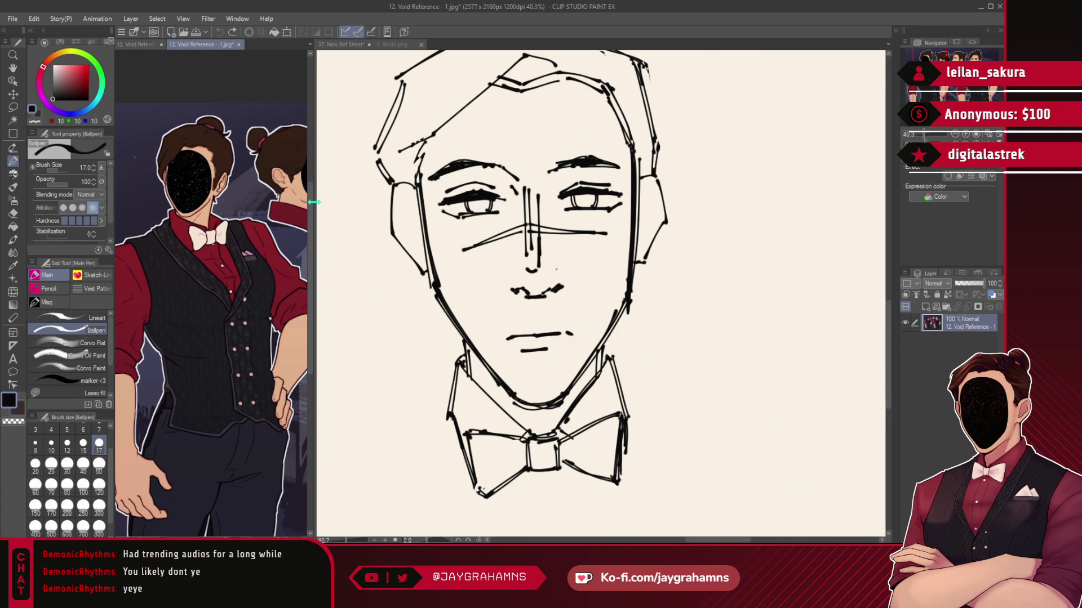
left_click(499, 222)
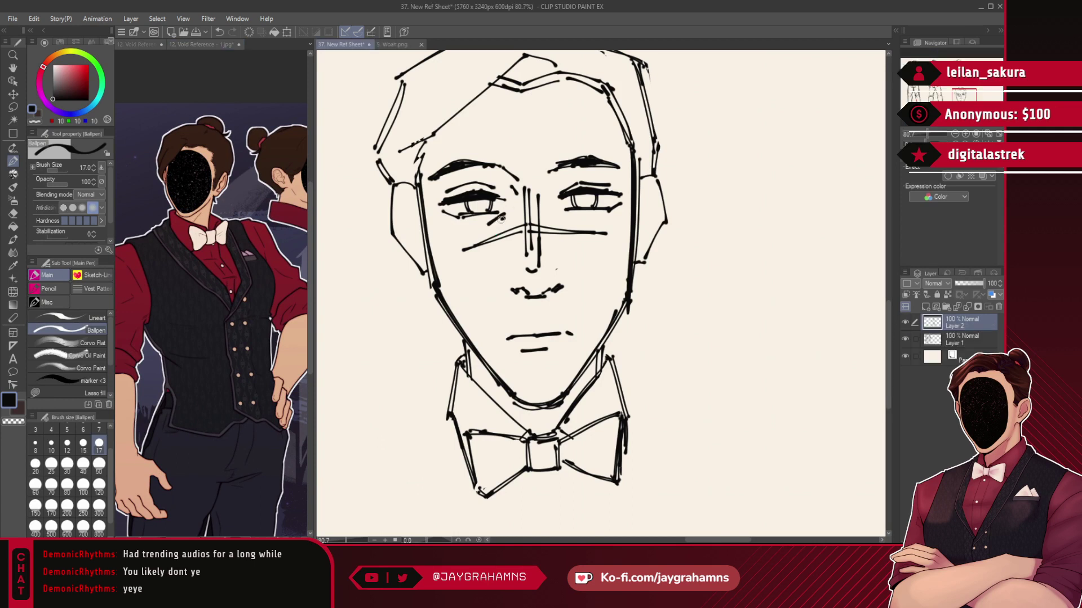
key("ctrl+z")
left_click_drag(562, 214, 576, 221)
key("ctrl+z")
key("ctrl+z")
left_click_drag(500, 213, 486, 220)
left_click_drag(557, 212, 572, 218)
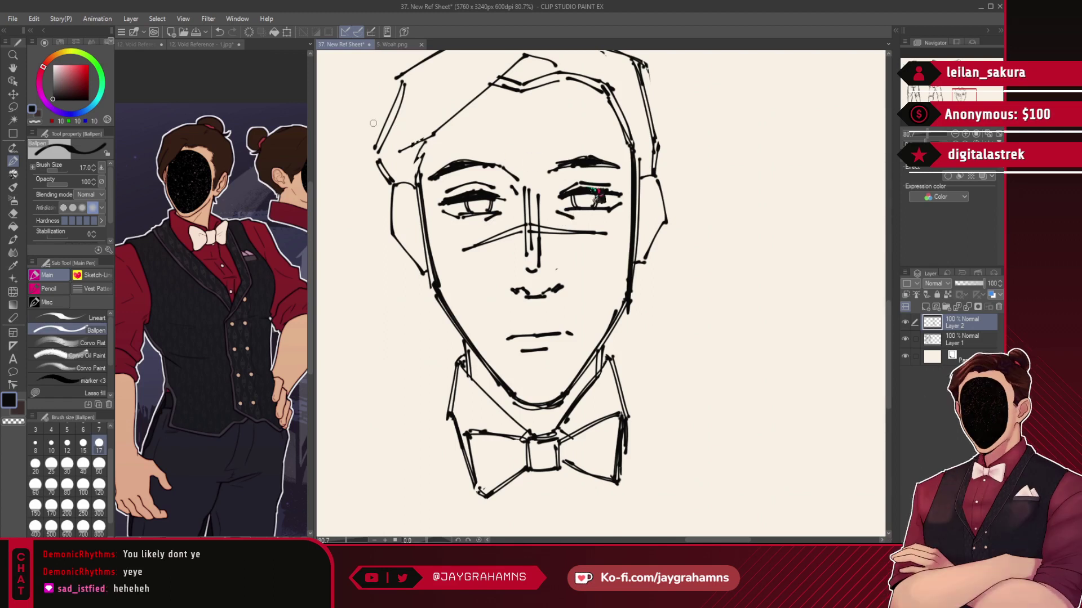
- Redraw the outlines of both ears with lower, rounder tops
scroll(598, 200, "down", 5)
scroll(592, 208, "up", 5)
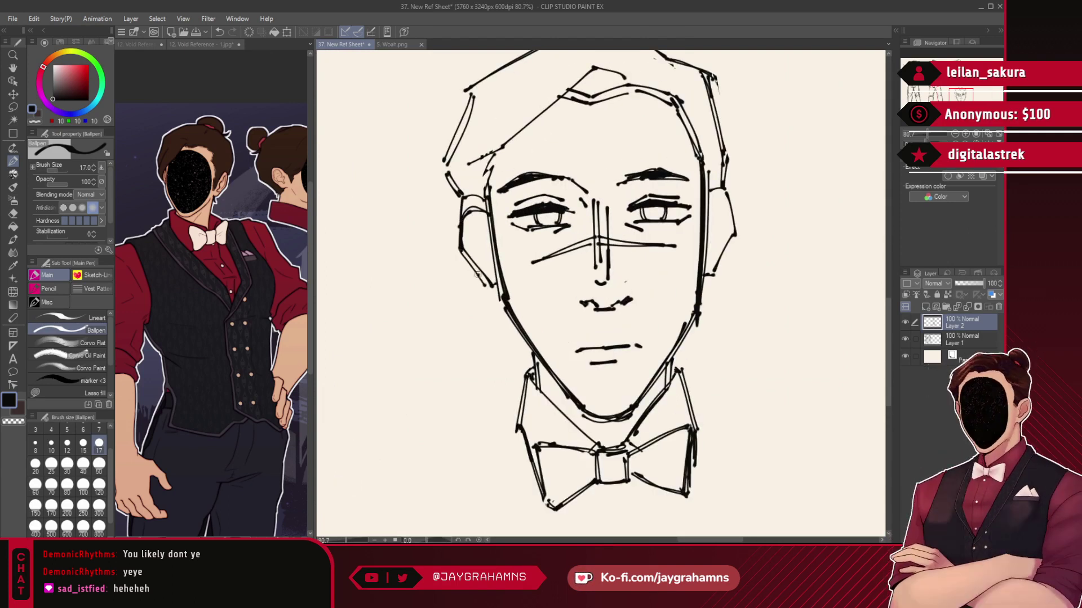
mouse_move(719, 201)
left_mouse_down()
mouse_move(735, 243)
mouse_move(708, 287)
left_mouse_up()
key("ctrl+z")
mouse_move(734, 246)
left_mouse_down()
mouse_move(711, 288)
mouse_move(731, 228)
mouse_move(729, 188)
left_mouse_up()
- Erase the old ear tops and overlapping hair ends beside the temples using Lasso fill with transparent colour
left_click(76, 392)
key("c")
mouse_move(479, 192)
left_mouse_down()
mouse_move(463, 190)
mouse_move(455, 204)
mouse_move(476, 204)
left_mouse_up()
left_click_drag(484, 196, 492, 198)
- Redraw the hair ends down to the tops of both ears with the Ballpen brush
left_click(90, 331)
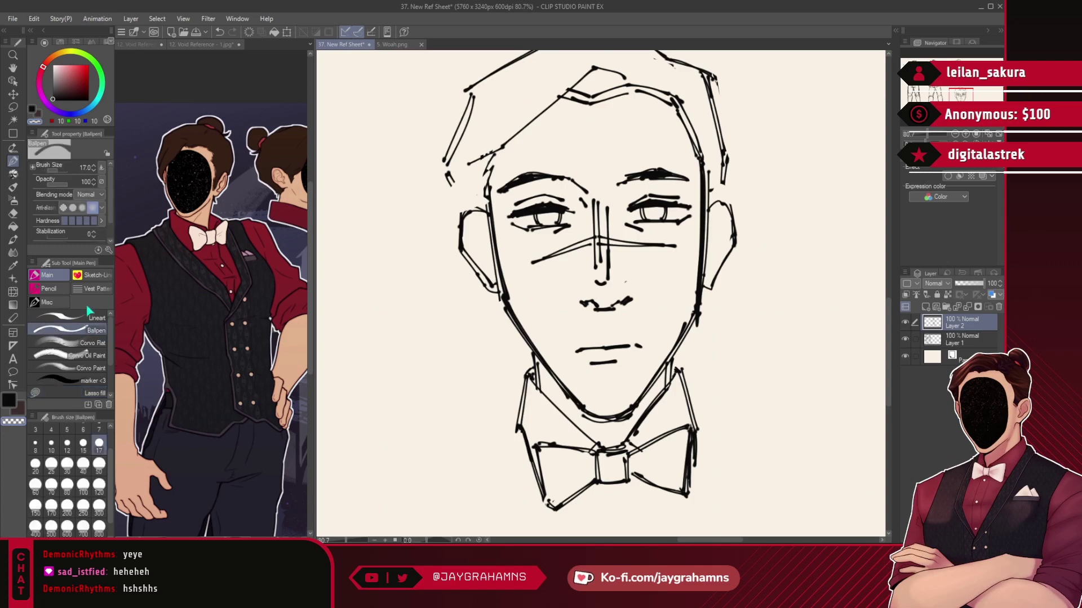
left_click(34, 110)
mouse_move(447, 174)
left_mouse_down()
mouse_move(466, 194)
mouse_move(463, 213)
left_mouse_up()
key("ctrl+z")
left_click_drag(723, 181, 721, 195)
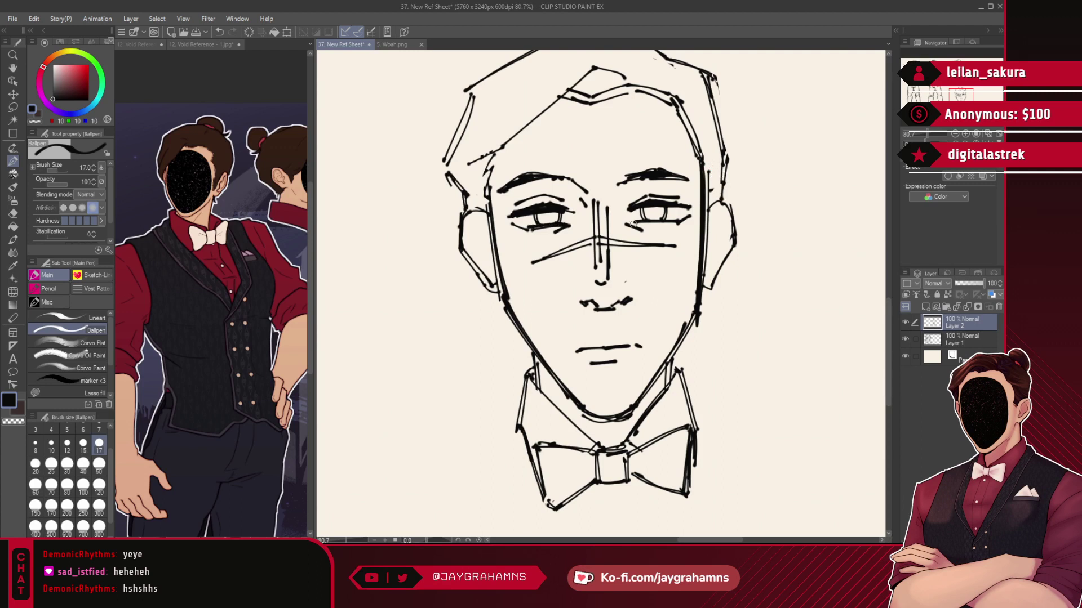
- Darken the right eye's lower lid and trim the stray strokes at its inner corner with transparent Lasso fill
left_click_drag(629, 223, 671, 222)
left_click(67, 393)
left_click(36, 121)
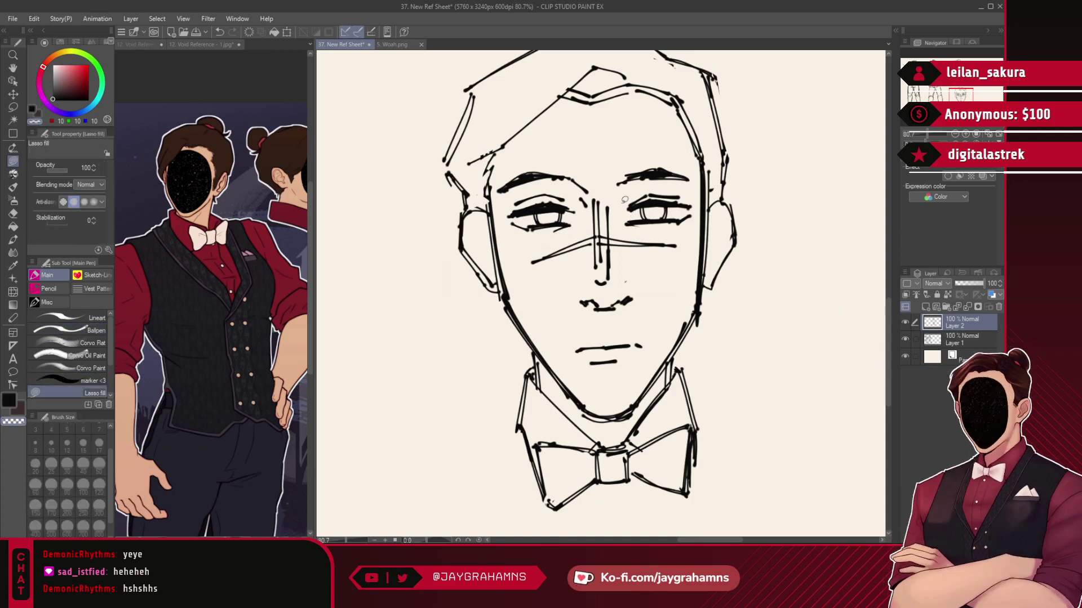
left_click(95, 330)
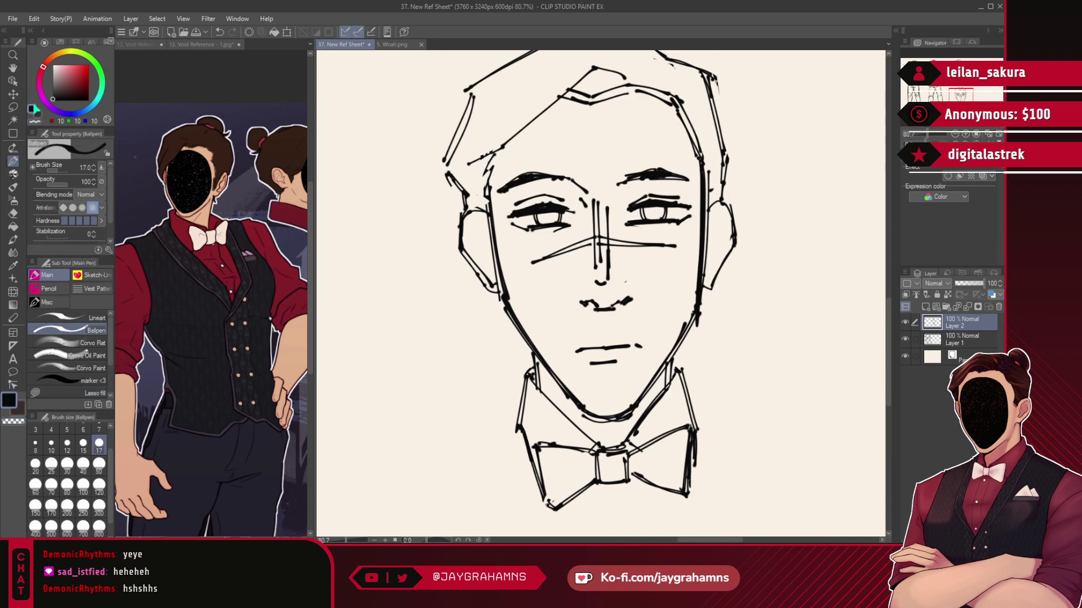
scroll(536, 186, "down", 6)
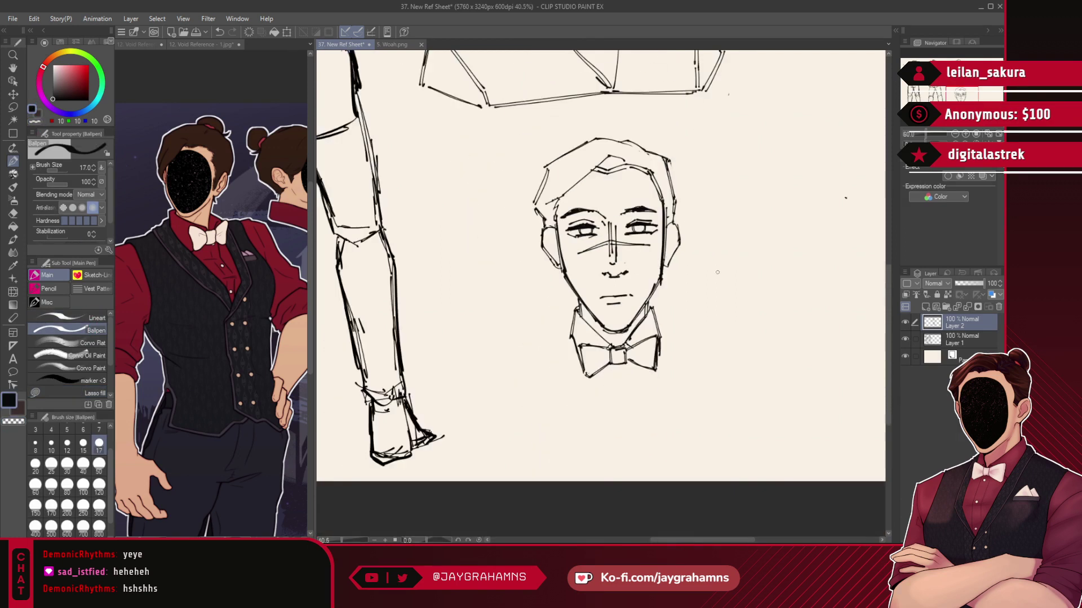
- Sketch the inner lapel lines running down from both sides of the shirt collar on the front-view head
scroll(567, 317, "up", 2)
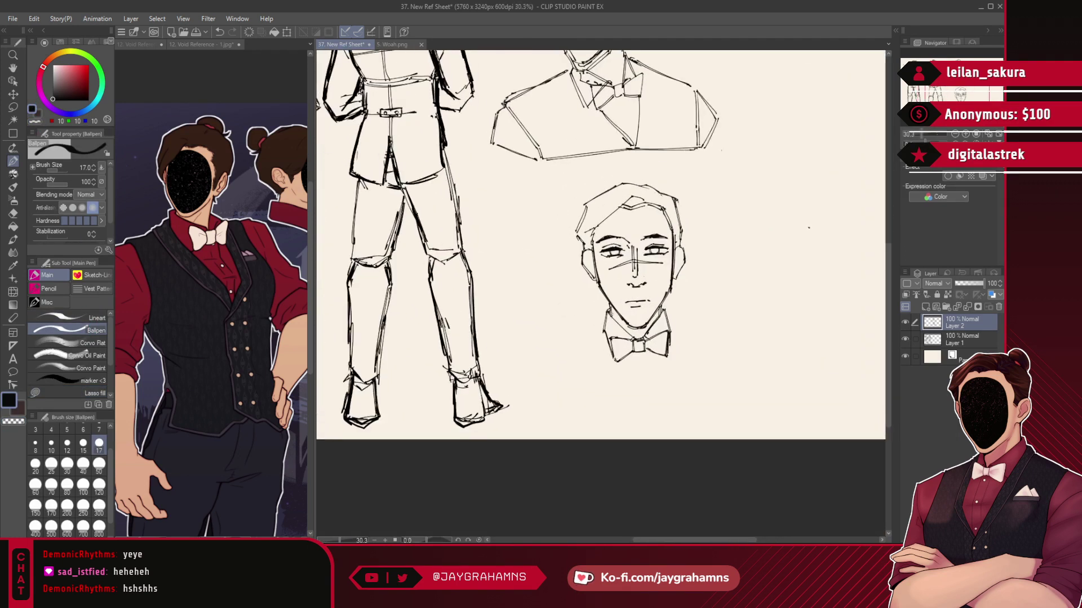
mouse_move(598, 338)
left_mouse_down()
mouse_move(620, 415)
mouse_move(671, 338)
left_mouse_up()
key("ctrl+z")
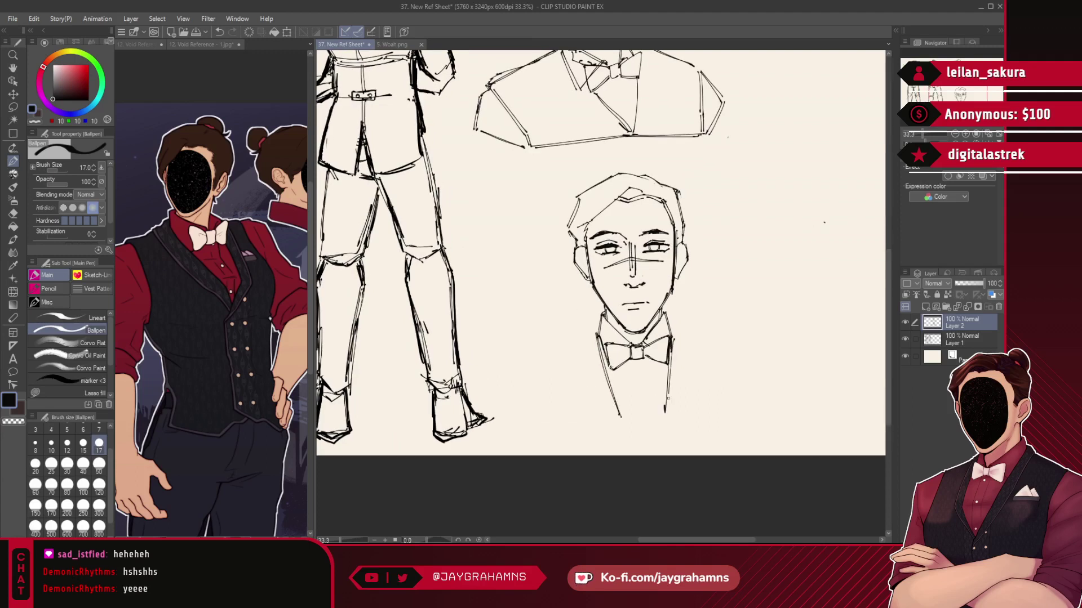
key("ctrl+z")
mouse_move(597, 329)
left_mouse_down()
mouse_move(568, 350)
mouse_move(589, 331)
mouse_move(599, 419)
left_mouse_up()
key("ctrl+z")
key("ctrl+z")
left_click_drag(583, 345, 599, 418)
key("ctrl+z")
key("ctrl+z")
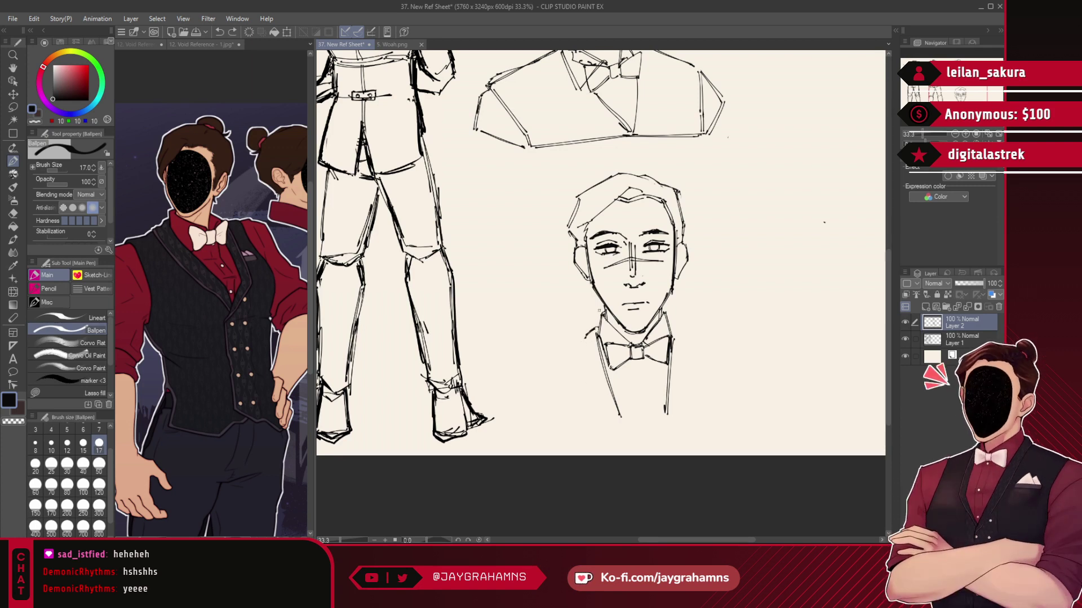
key("ctrl+z")
mouse_move(598, 326)
left_mouse_down()
mouse_move(574, 374)
mouse_move(586, 343)
mouse_move(589, 415)
left_mouse_up()
key("ctrl+z")
key("ctrl+z")
key("ctrl+z")
- Sketch the outer edges of both lapels alongside the inner lines and a sloping shoulder line beside the left lapel
left_click_drag(586, 352, 604, 423)
key("ctrl+z")
left_click_drag(687, 349, 674, 426)
key("ctrl+z")
left_click_drag(687, 345, 681, 406)
mouse_move(690, 342)
left_mouse_down()
mouse_move(685, 411)
mouse_move(663, 428)
left_mouse_up()
left_click_drag(580, 352, 535, 379)
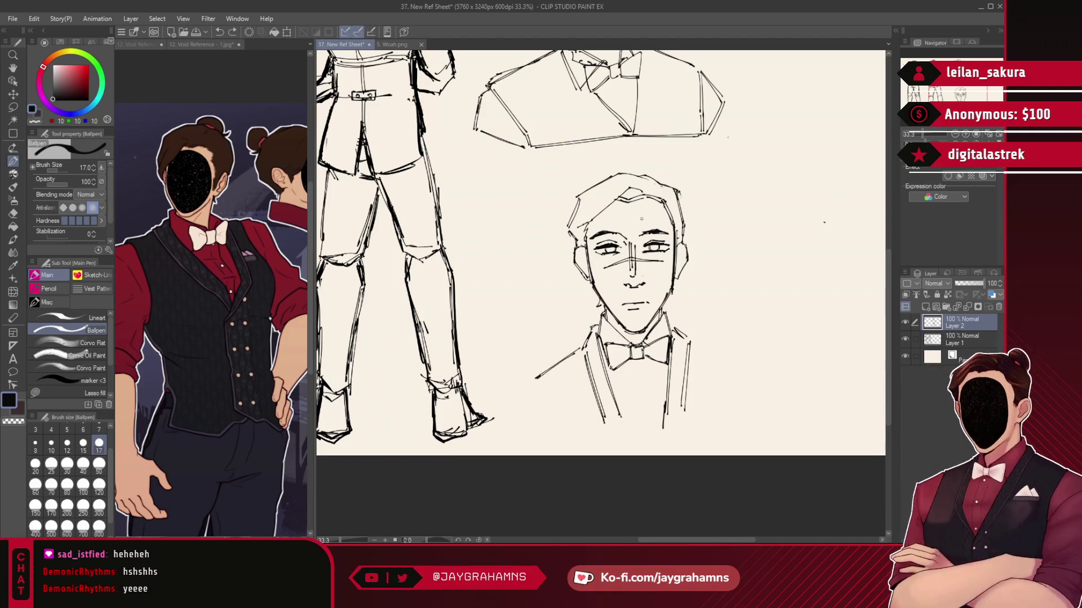
- Thicken the upper lids of both eyes over the tops of the irises
scroll(674, 304, "up", 3)
scroll(688, 318, "up", 2)
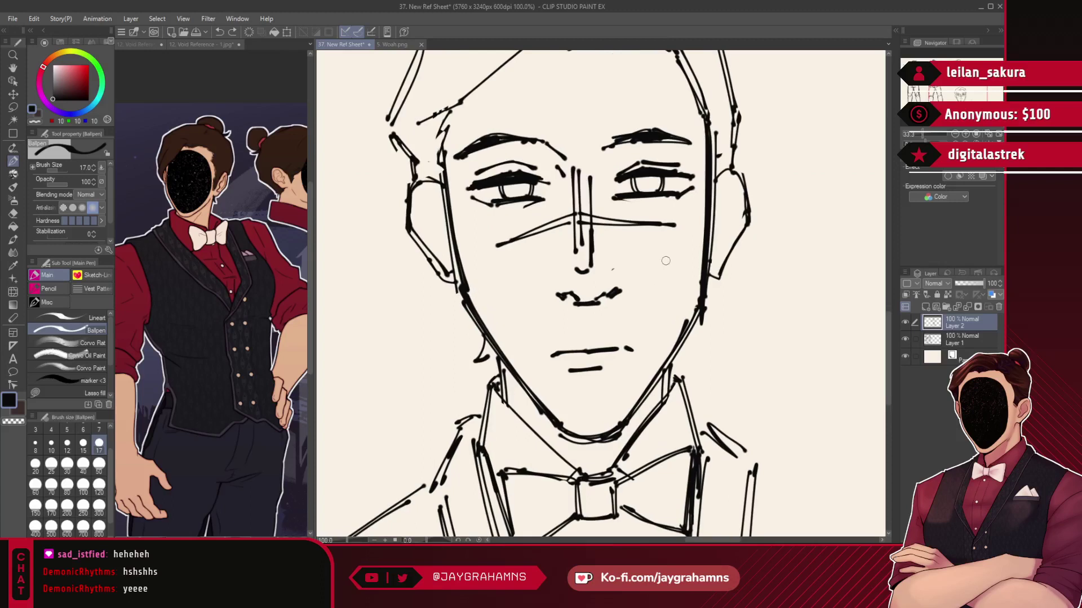
left_click_drag(504, 184, 540, 183)
left_click_drag(632, 180, 684, 181)
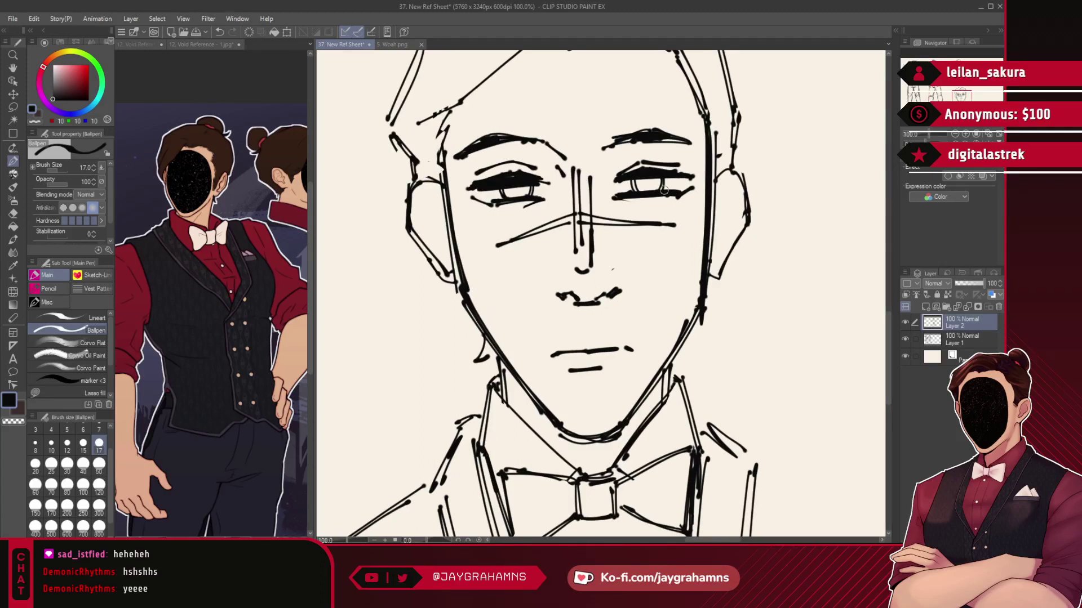
- Erase the nostrils and the second line of the nose bridge using Lasso fill with transparent colour
left_click(76, 393)
mouse_move(611, 284)
left_mouse_down()
mouse_move(621, 288)
mouse_move(567, 294)
mouse_move(611, 293)
left_mouse_up()
mouse_move(582, 175)
left_mouse_down()
mouse_move(580, 227)
mouse_move(586, 176)
left_mouse_up()
key("ctrl+z")
key("ctrl+z")
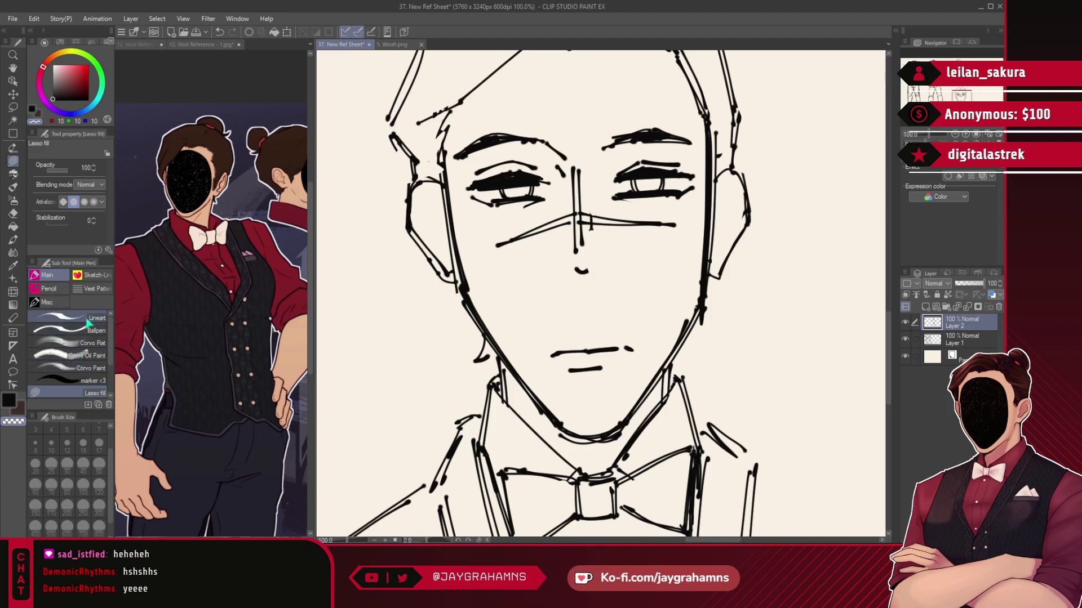
- Redraw the nostrils with the Ballpen brush and add strokes at the left eye's inner corner
left_click(68, 330)
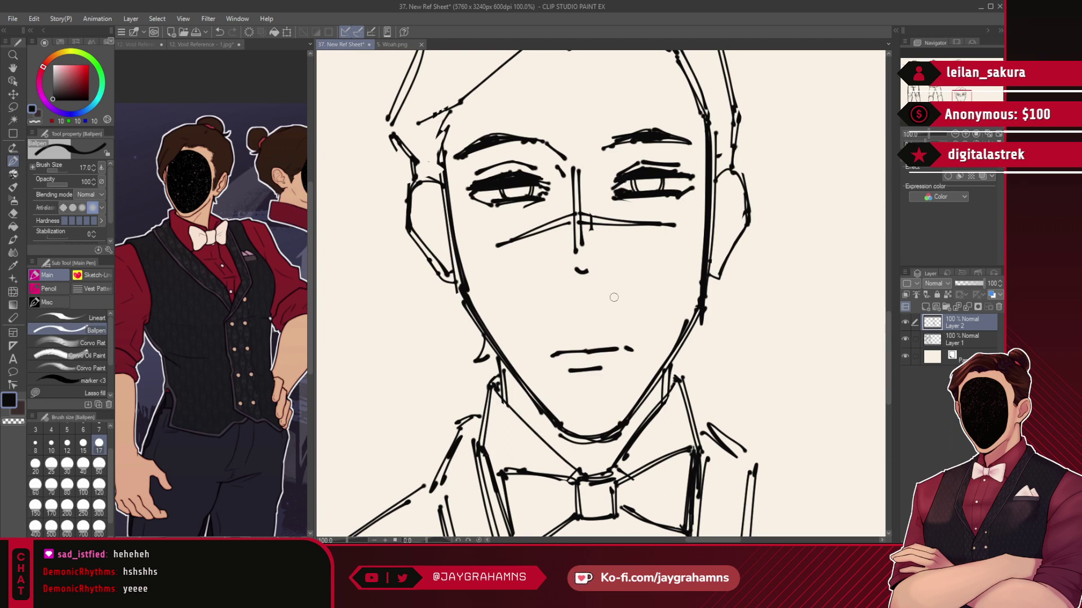
key("ctrl+z")
left_click_drag(581, 306, 578, 310)
key("ctrl+z")
mouse_move(563, 293)
left_mouse_down()
mouse_move(582, 304)
mouse_move(604, 295)
left_mouse_up()
key("ctrl+z")
left_click_drag(564, 293, 557, 291)
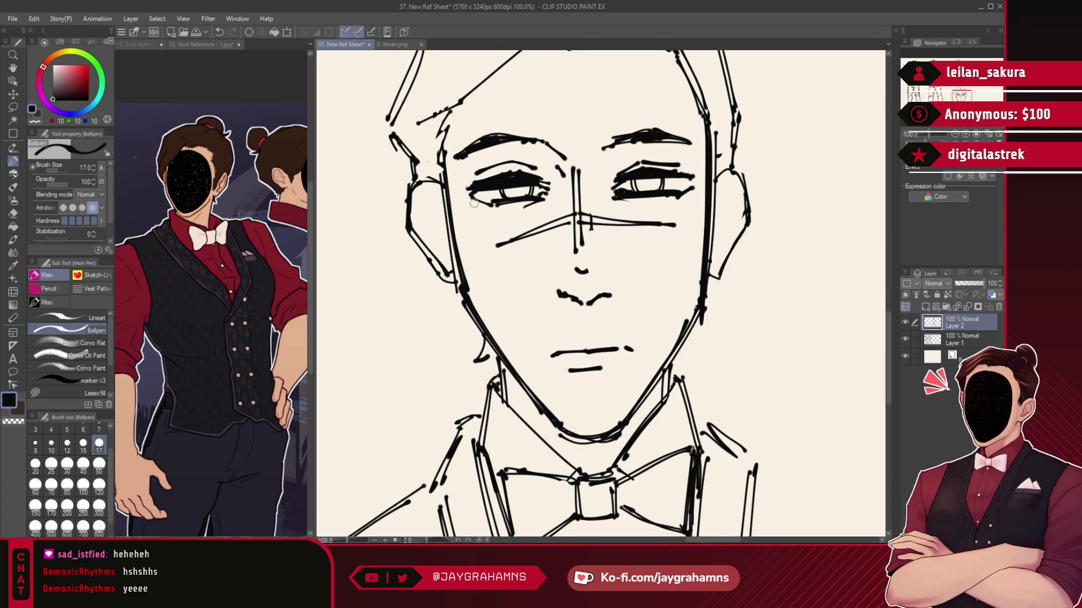
- Extend the left shoulder line outward and sketch short sleeve lines down from the ends of both shoulders
scroll(504, 203, "down", 8)
scroll(624, 241, "up", 2)
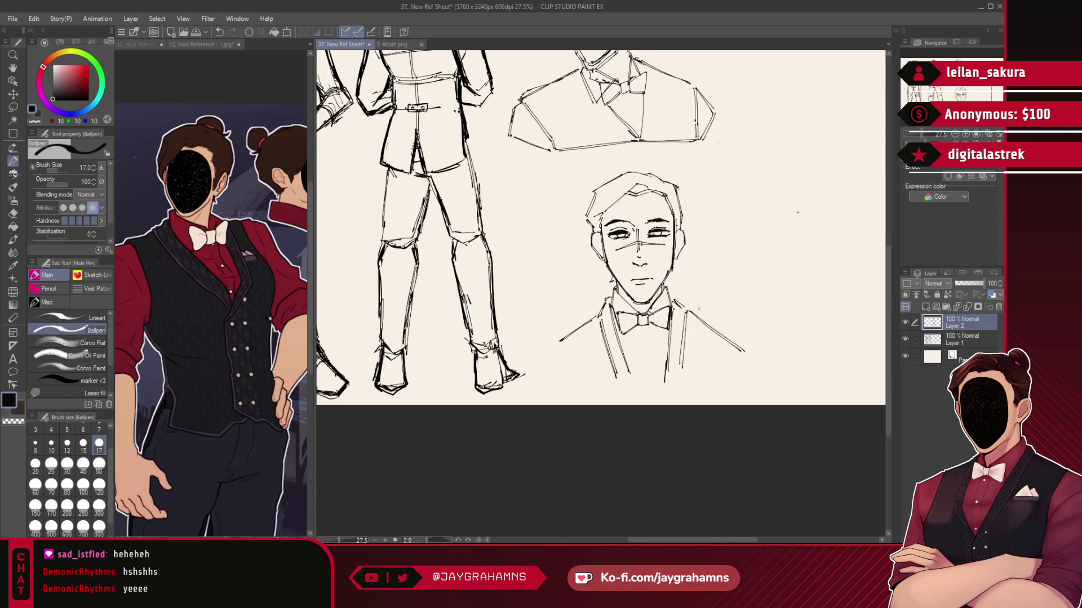
left_click_drag(595, 311, 554, 339)
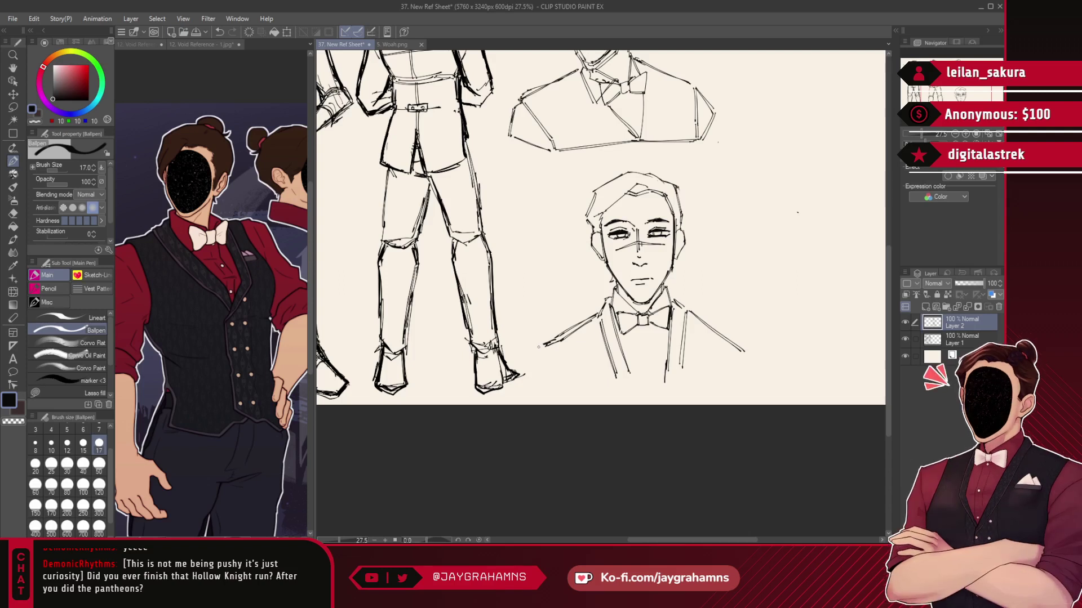
mouse_move(542, 347)
left_mouse_down()
mouse_move(535, 369)
mouse_move(552, 371)
left_mouse_up()
key("ctrl+z")
left_click_drag(744, 351, 736, 373)
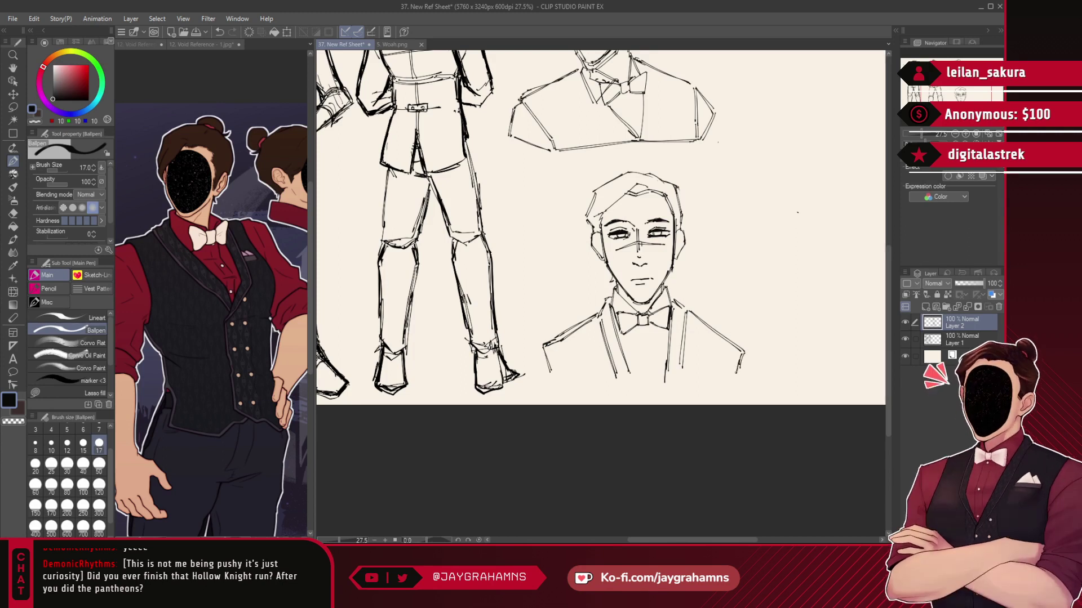
left_click_drag(543, 346, 529, 372)
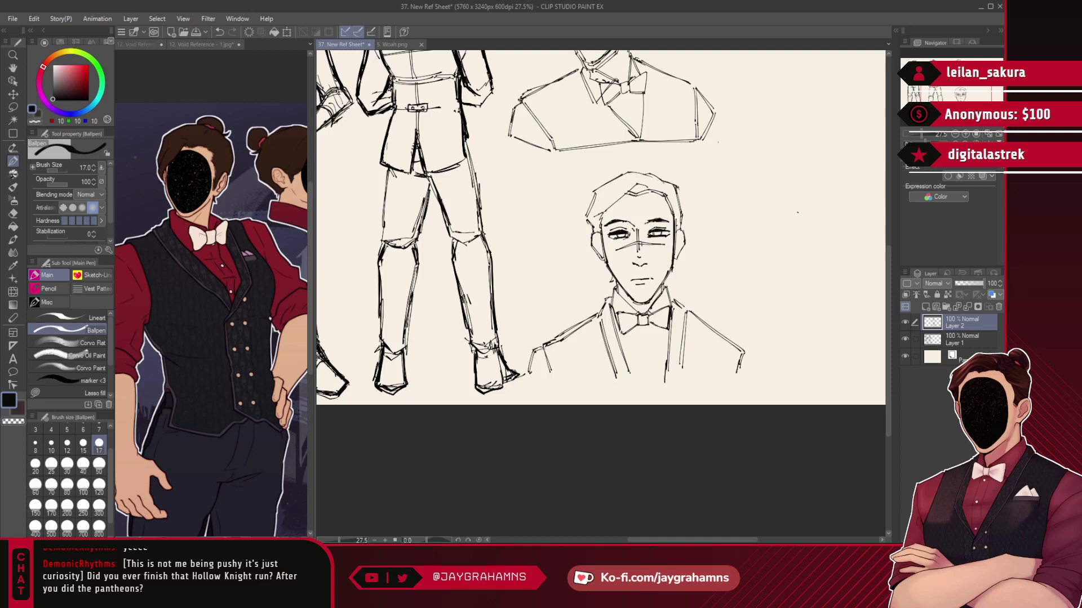
left_click_drag(758, 362, 763, 376)
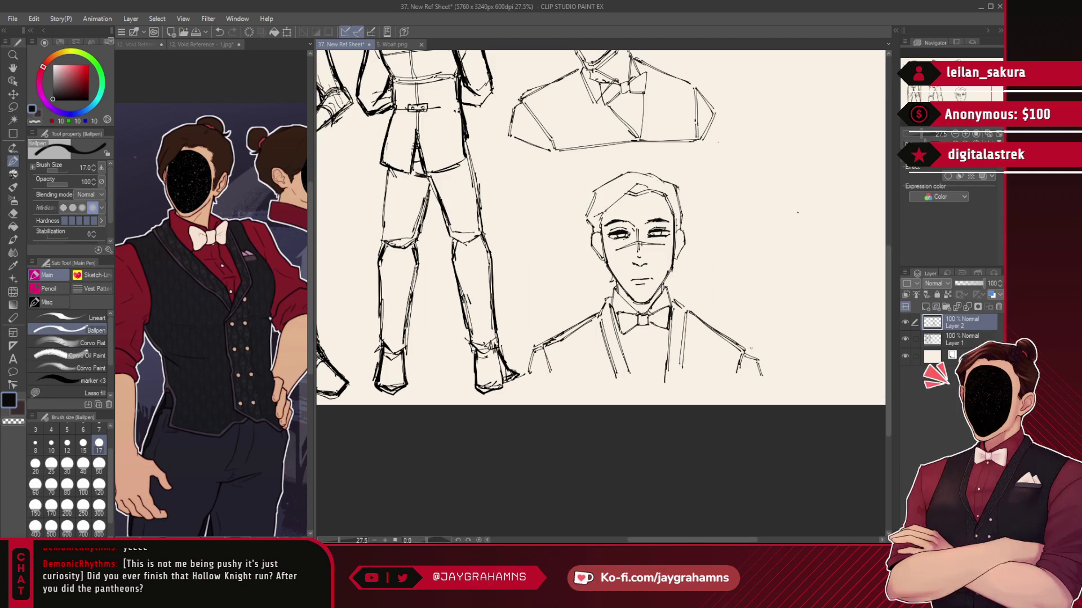
- Lasso-select the whole front-view bust, scale it down to about 86% and move it up beneath the upper bust
left_click(85, 393)
left_click(37, 121)
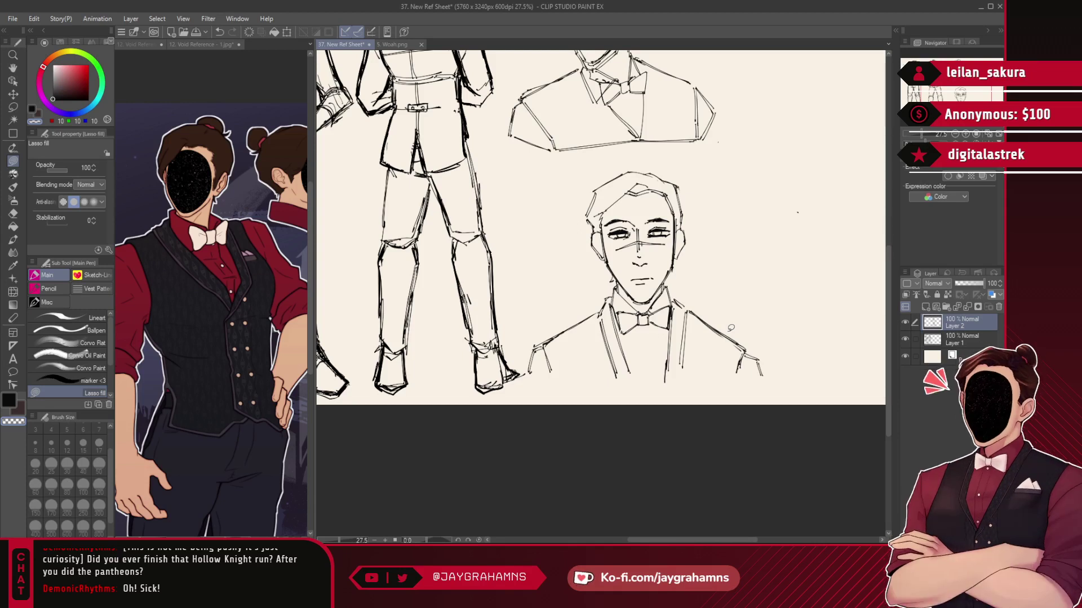
key("m")
mouse_move(682, 159)
left_mouse_down()
mouse_move(586, 175)
mouse_move(523, 338)
mouse_move(527, 354)
mouse_move(837, 344)
mouse_move(844, 256)
left_mouse_up()
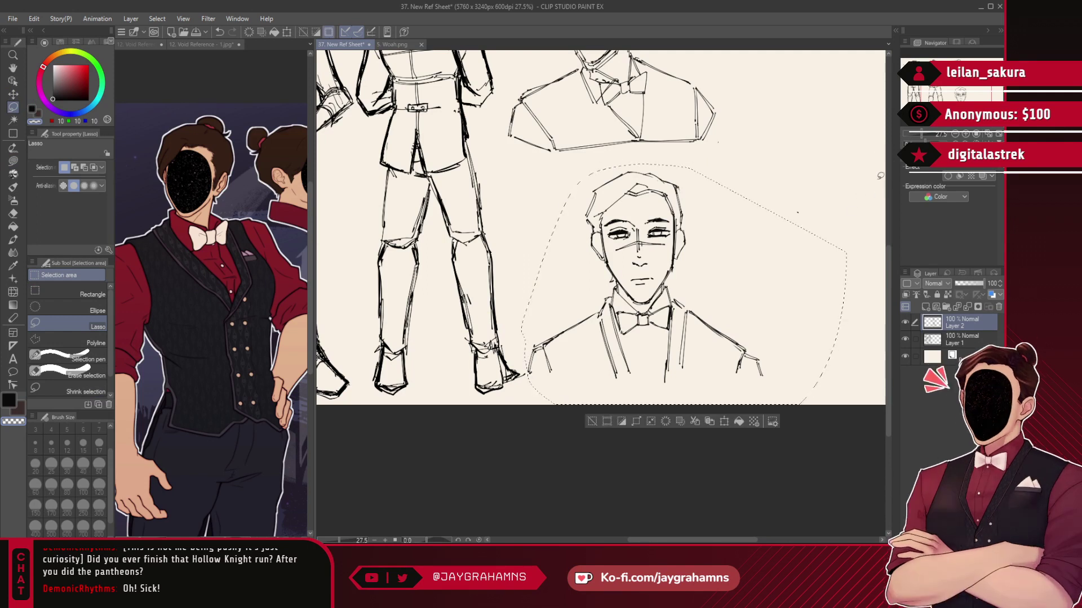
key("ctrl+t")
left_click_drag(842, 167, 800, 198)
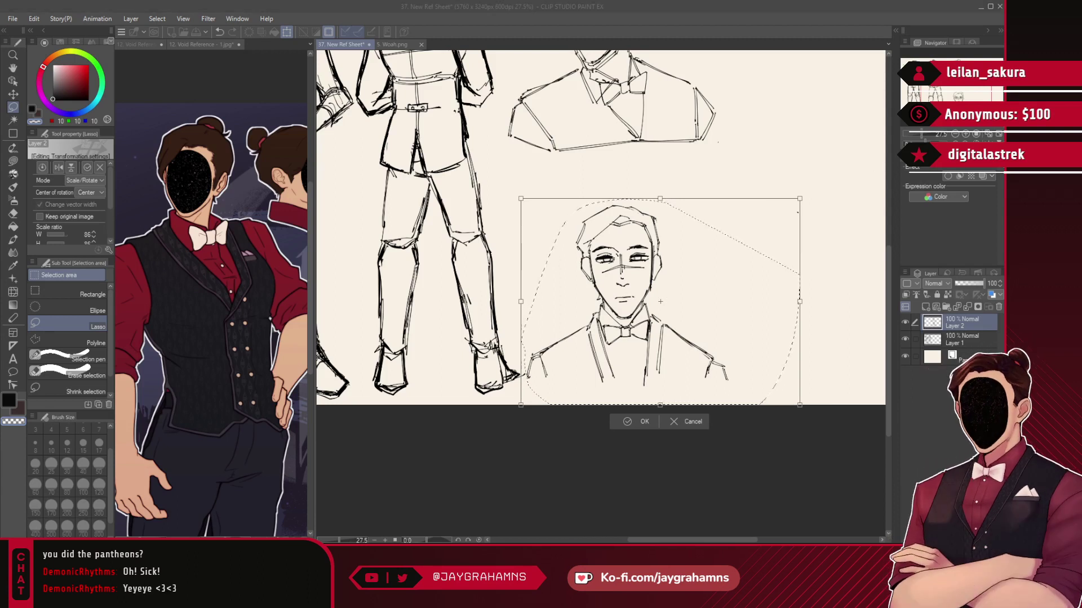
left_click_drag(620, 293, 620, 248)
left_click(652, 381)
- Delete the outer sleeve strokes at the end of the right shoulder and clear the selection
scroll(702, 312, "up", 3)
mouse_move(728, 305)
left_mouse_down()
mouse_move(743, 307)
mouse_move(740, 326)
mouse_move(753, 308)
left_mouse_up()
key("Delete")
key("Delete")
key("ctrl+d")
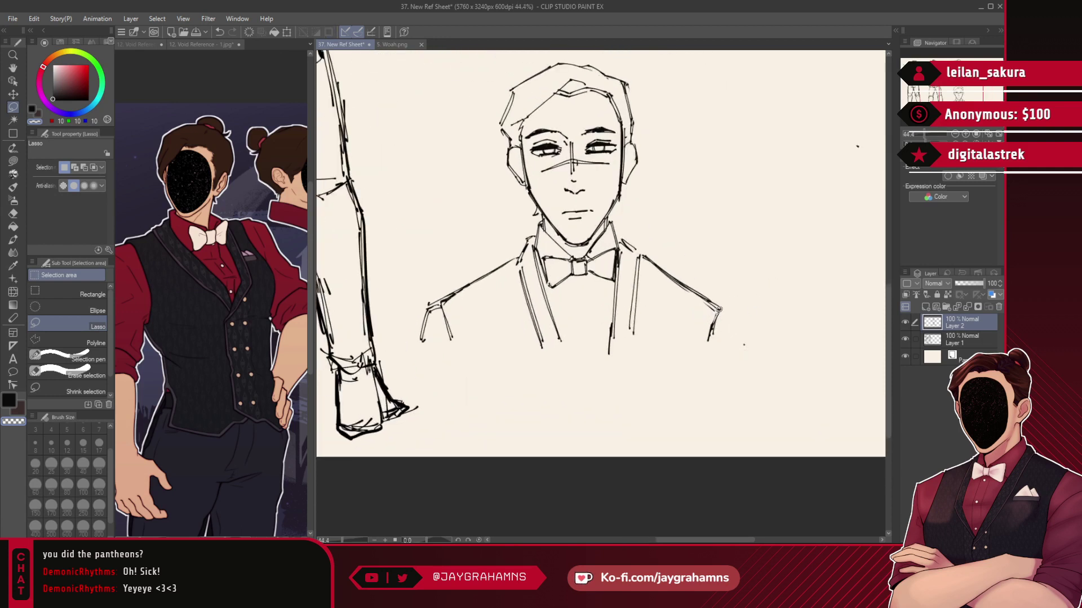
- Redraw the slopes of both shoulders in black with the Ballpen brush, carrying the right one farther outward
left_click(13, 161)
left_click(96, 332)
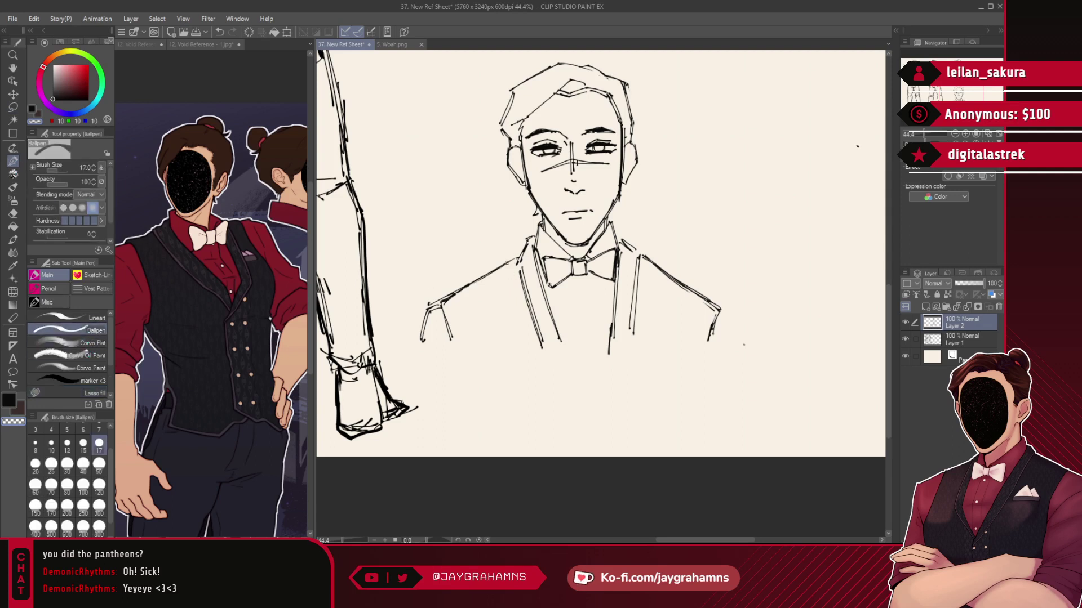
left_click(32, 111)
left_click_drag(519, 250, 443, 291)
key("ctrl+z")
left_click_drag(443, 290, 446, 317)
mouse_move(646, 256)
left_mouse_down()
mouse_move(726, 293)
mouse_move(752, 344)
left_mouse_up()
- Sketch three small rough boxes on each side of the front-view head as detail placeholders
mouse_move(415, 160)
left_mouse_down()
mouse_move(463, 221)
mouse_move(422, 208)
mouse_move(456, 205)
left_mouse_up()
key("ctrl+z")
mouse_move(416, 160)
left_mouse_down()
mouse_move(458, 199)
mouse_move(461, 261)
left_mouse_up()
mouse_move(463, 214)
left_mouse_down()
mouse_move(464, 261)
mouse_move(491, 210)
mouse_move(461, 248)
left_mouse_up()
key("ctrl+z")
left_click_drag(659, 201, 680, 228)
mouse_move(681, 166)
left_mouse_down()
mouse_move(702, 178)
mouse_move(719, 207)
left_mouse_up()
scroll(760, 181, "up", 4)
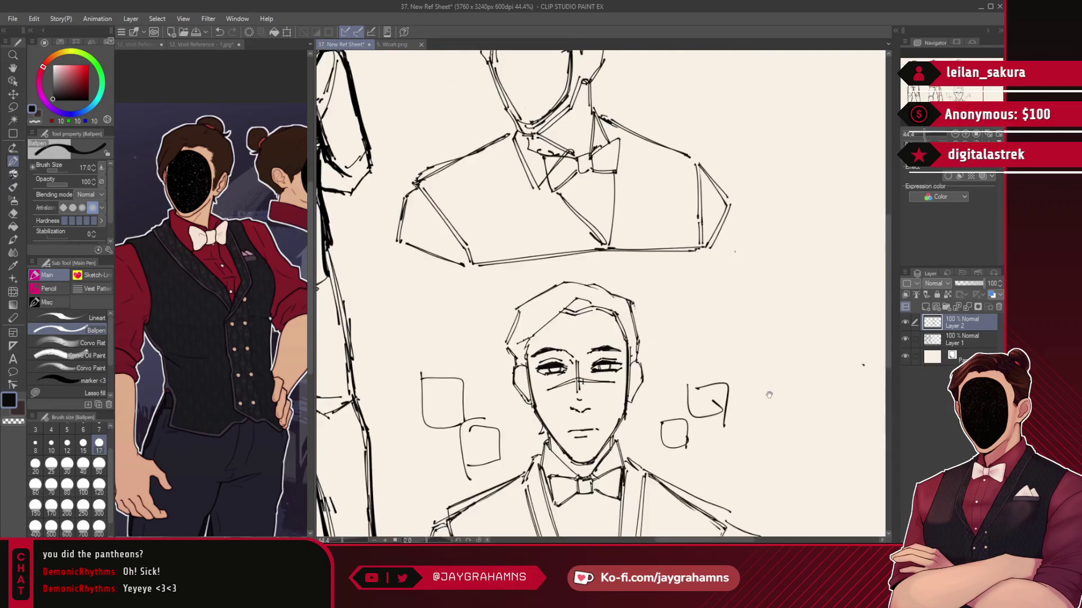
left_click_drag(458, 337, 461, 374)
left_click_drag(459, 335, 463, 370)
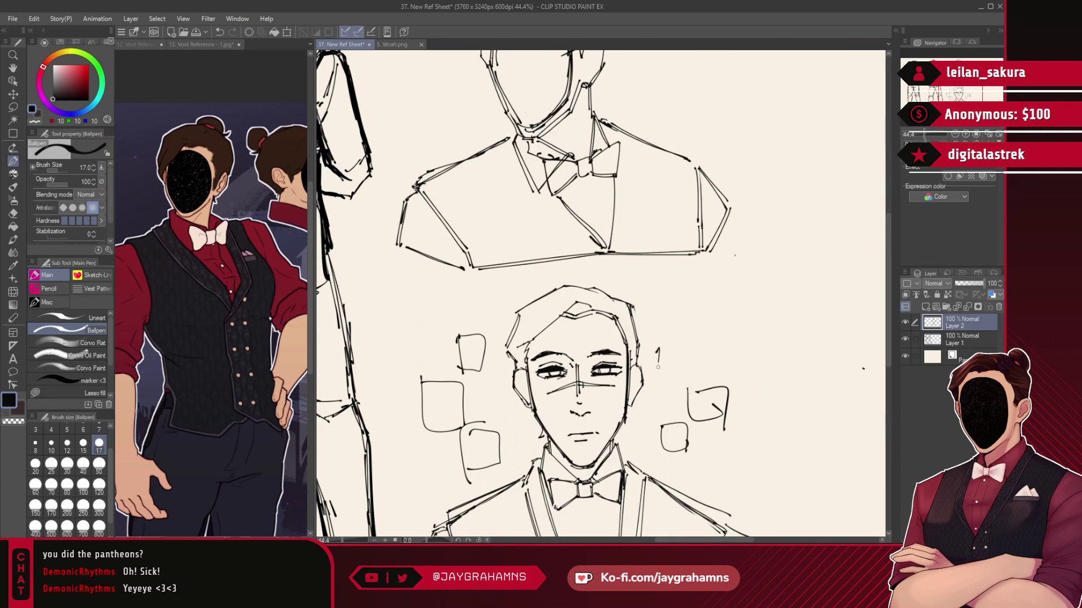
- Scribble an underlined placeholder note on the left of the upper bust and a short one on its right
left_click_drag(699, 258, 729, 479)
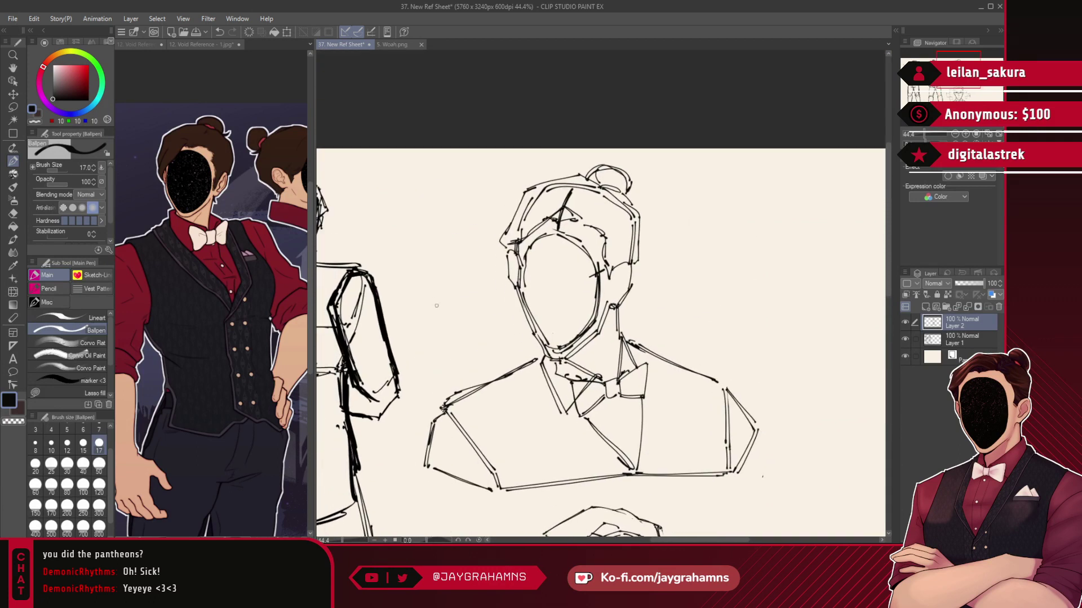
left_click_drag(433, 291, 443, 290)
left_click_drag(451, 291, 475, 297)
left_click_drag(432, 335, 483, 326)
left_click_drag(444, 350, 494, 340)
left_click_drag(689, 302, 706, 301)
key("ctrl+z")
key("ctrl+z")
- Close off the bottom of the front-view bust with a horizontal line from sleeve to sleeve
scroll(703, 262, "down", 5)
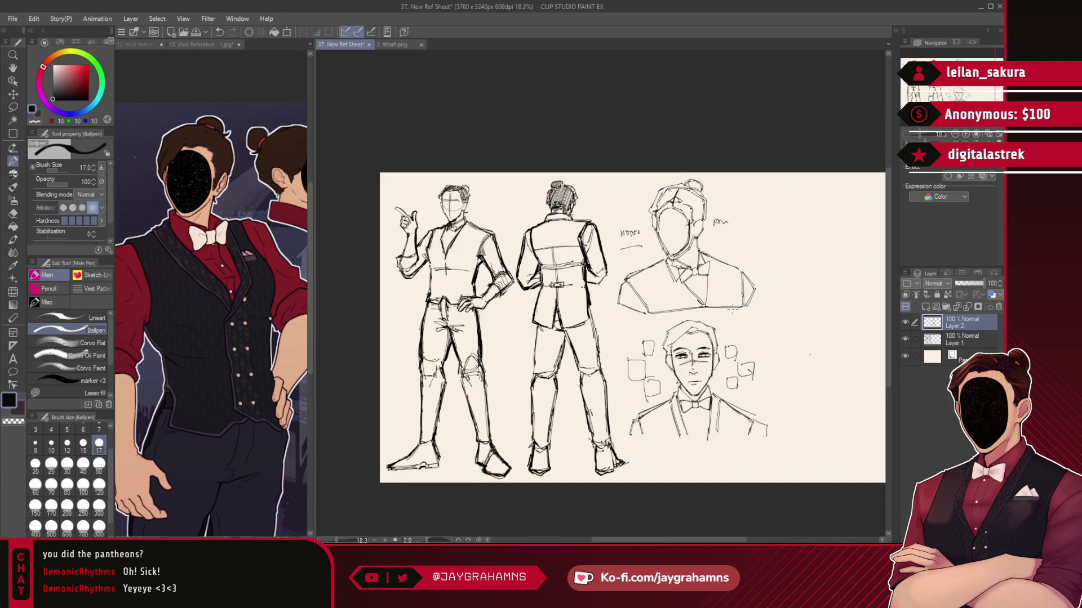
scroll(727, 349, "up", 2)
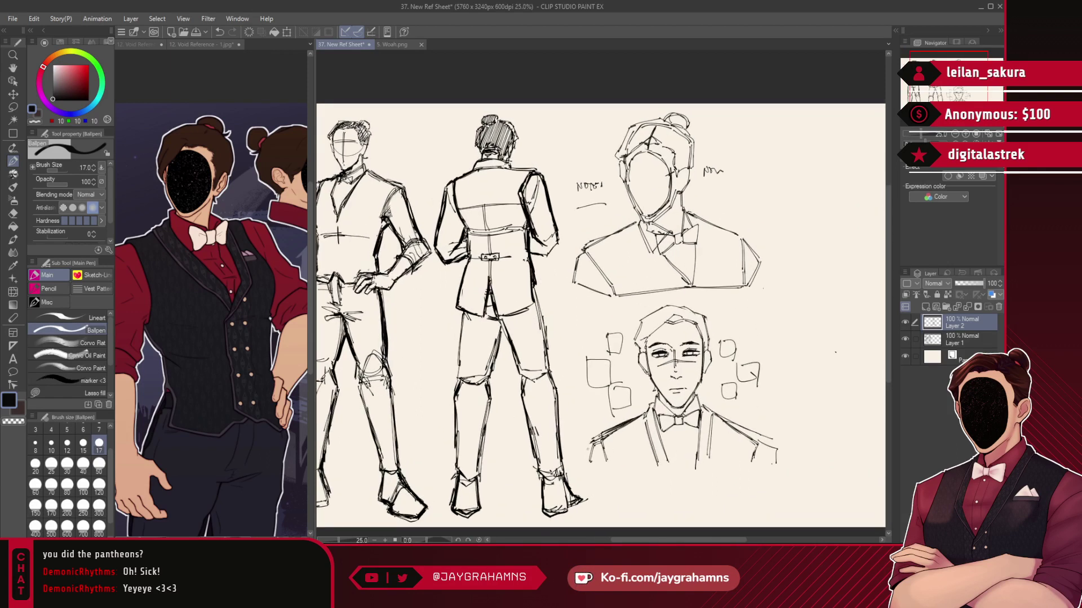
left_click_drag(604, 472, 767, 466)
left_click_drag(689, 469, 745, 467)
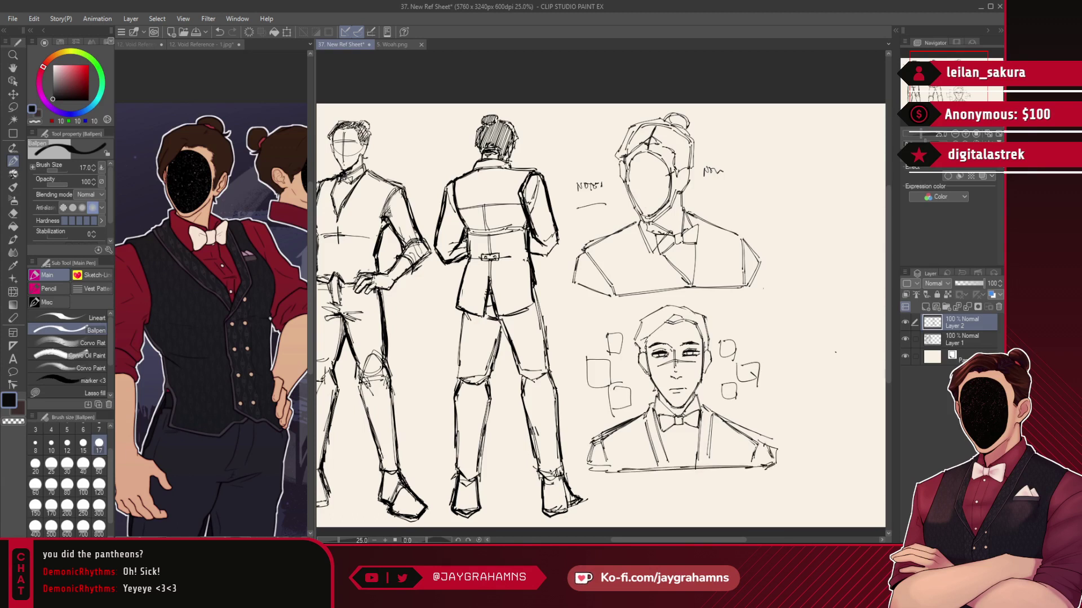
- Crop the empty area on the right of the canvas, reducing the canvas to 4175 x 3240 px
scroll(811, 251, "down", 2)
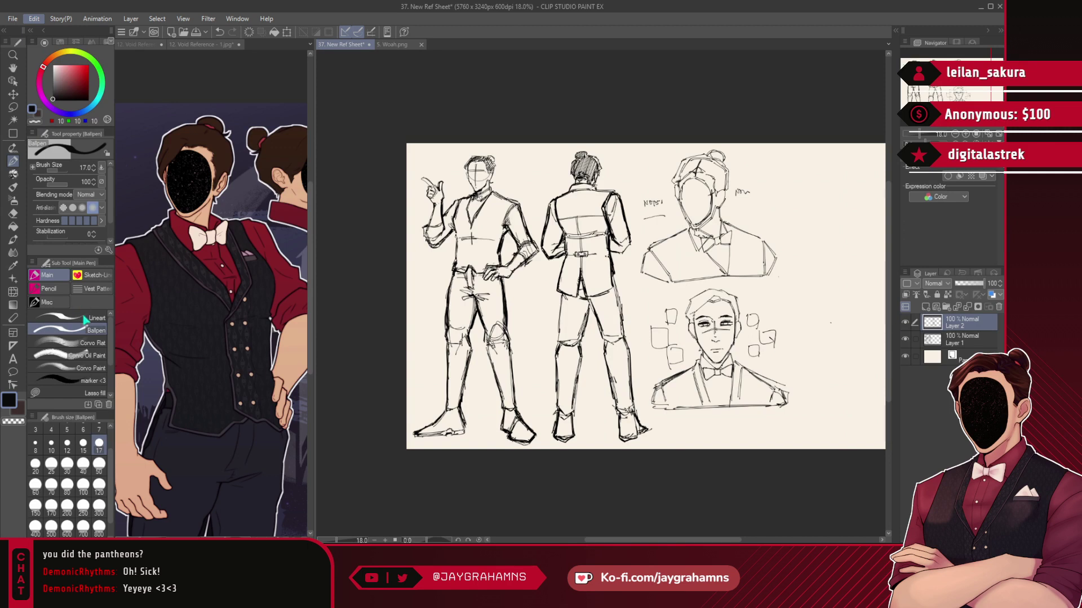
key("ctrl+t")
scroll(586, 298, "down", 4)
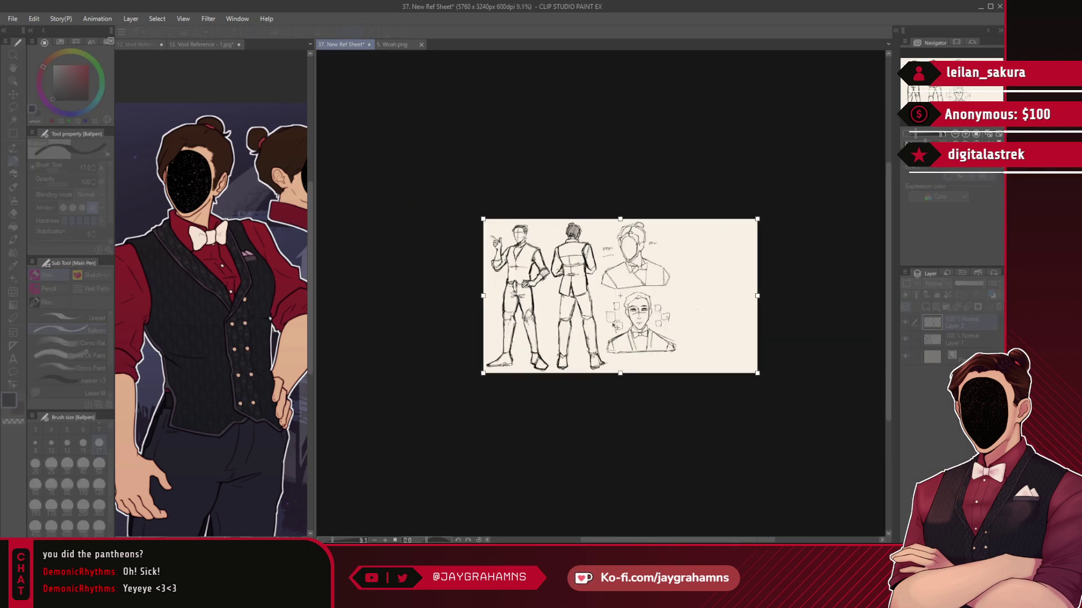
scroll(734, 318, "up", 3)
left_click_drag(772, 287, 645, 290)
scroll(709, 328, "down", 2)
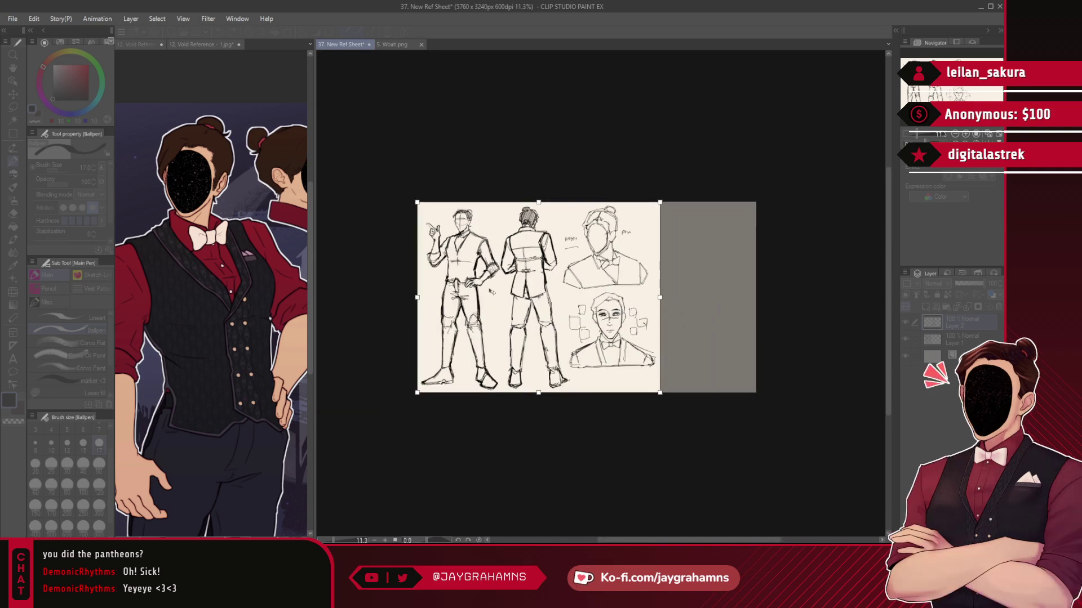
scroll(691, 273, "up", 1)
left_click_drag(669, 298, 672, 298)
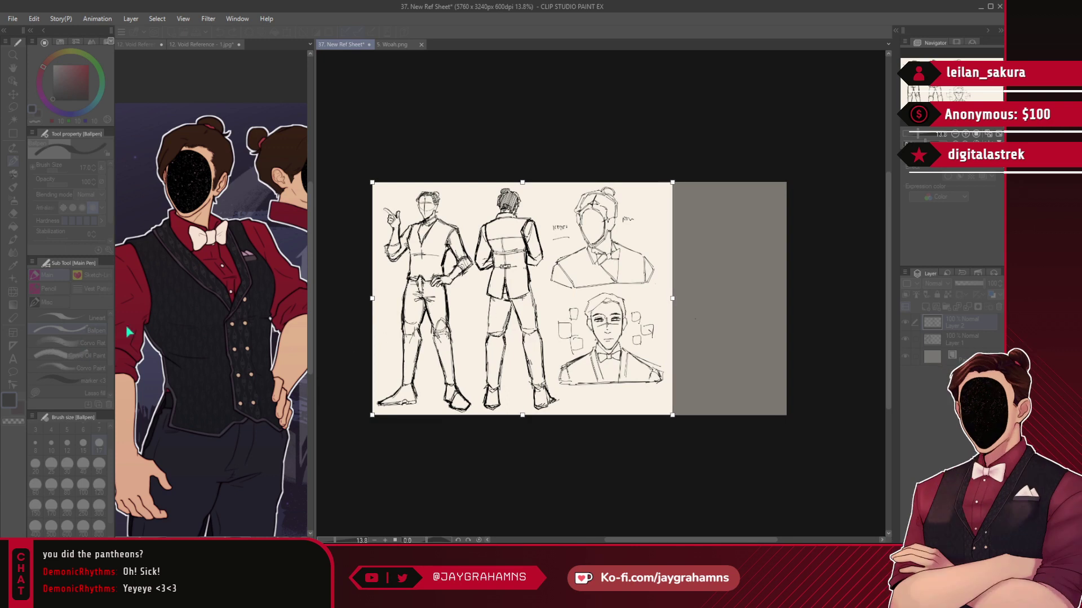
key("Return")
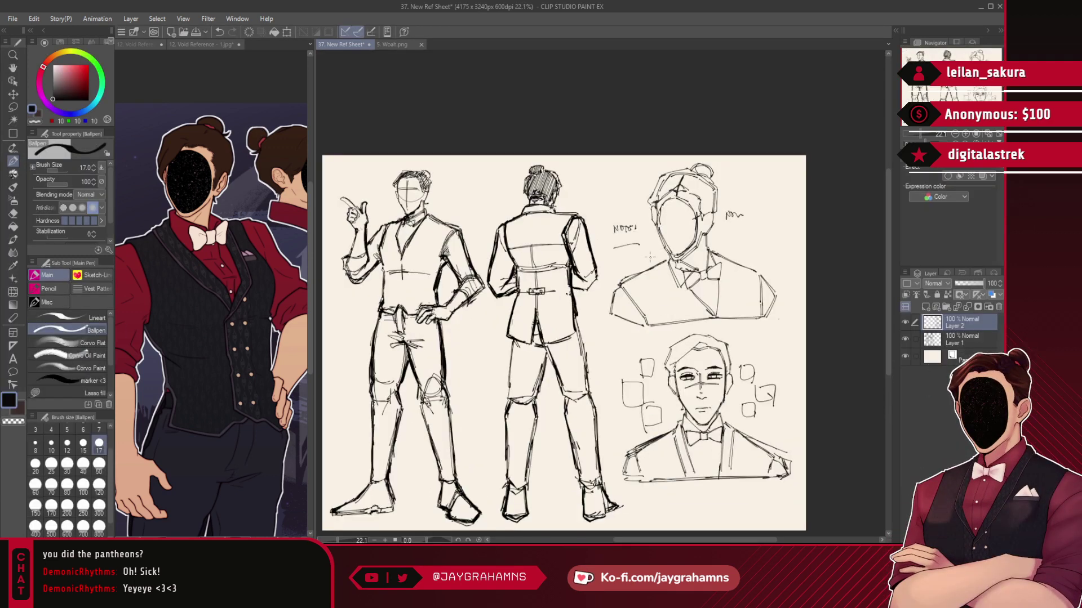
- Lasso-select the upper bust with its notes and shift it slightly right to line up above the front-view bust
scroll(680, 242, "up", 1)
left_click(13, 107)
left_click_drag(701, 137, 618, 162)
mouse_move(601, 281)
left_mouse_down()
mouse_move(626, 341)
mouse_move(676, 346)
mouse_move(733, 148)
left_mouse_up()
key("ctrl+t")
mouse_move(782, 234)
left_mouse_down()
mouse_move(800, 242)
mouse_move(802, 232)
left_mouse_up()
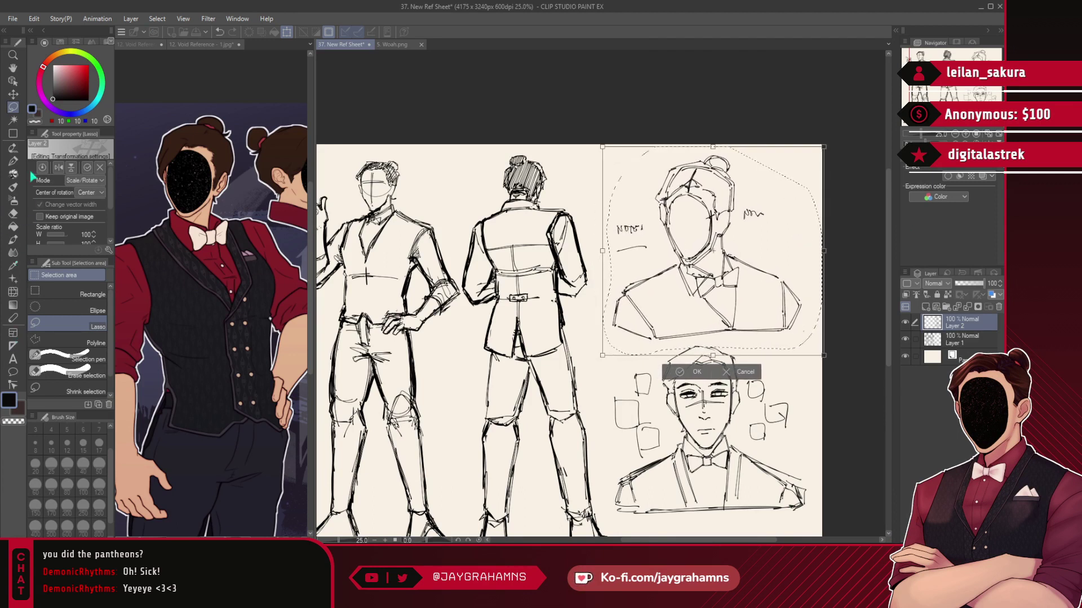
left_click(691, 380)
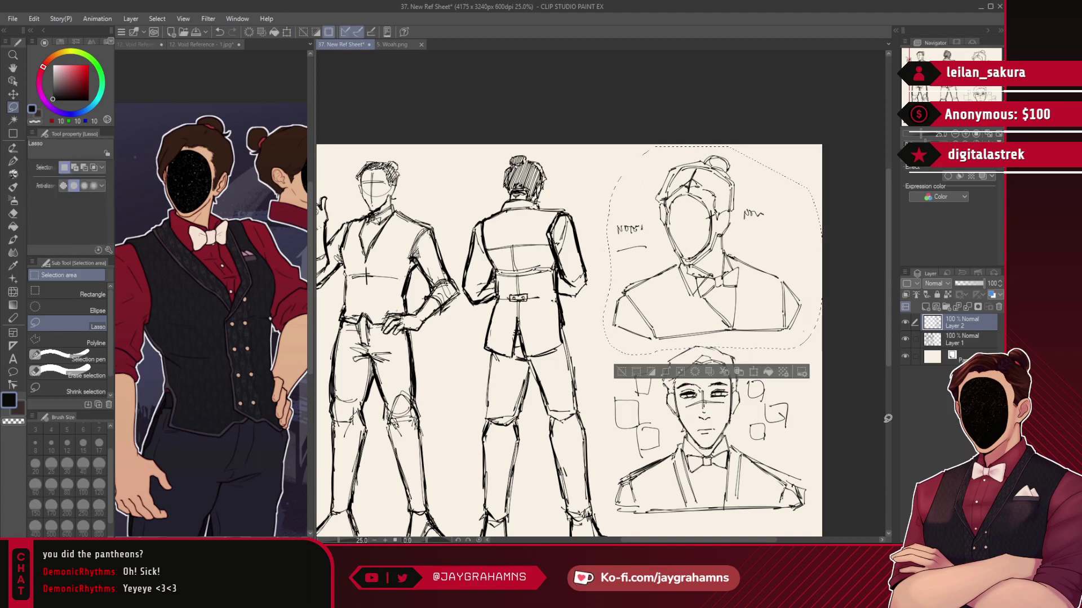
scroll(691, 380, "down", 4)
scroll(692, 380, "up", 4)
scroll(718, 371, "up", 3)
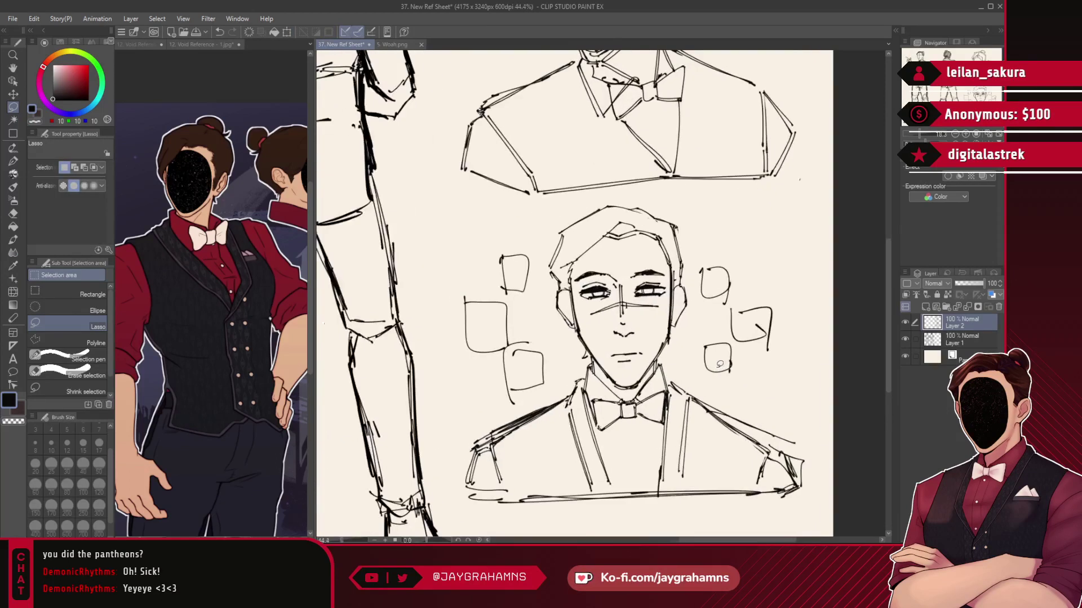
scroll(720, 365, "down", 5)
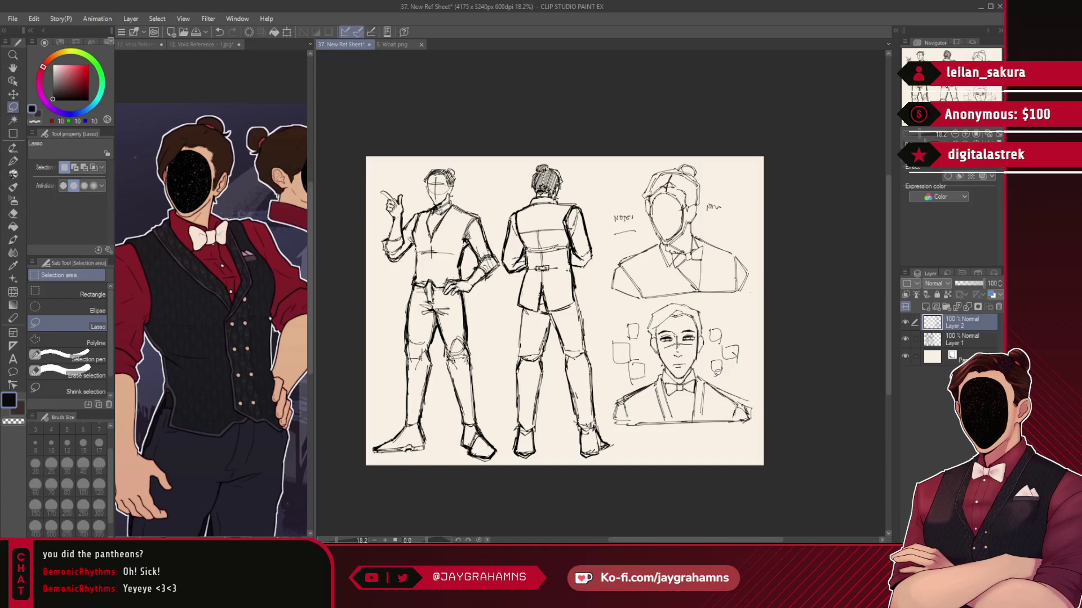
scroll(431, 302, "up", 1)
scroll(447, 309, "down", 3)
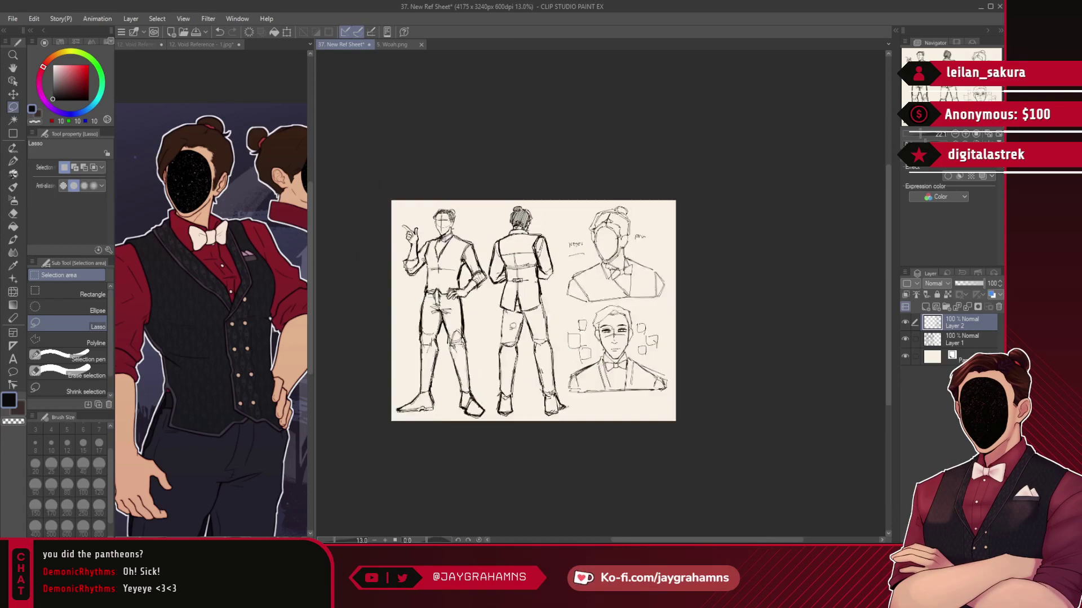
- Lasso-select both busts with their notes and boxes, scale them down together and reposition them beside the back-view figure
scroll(606, 348, "up", 3)
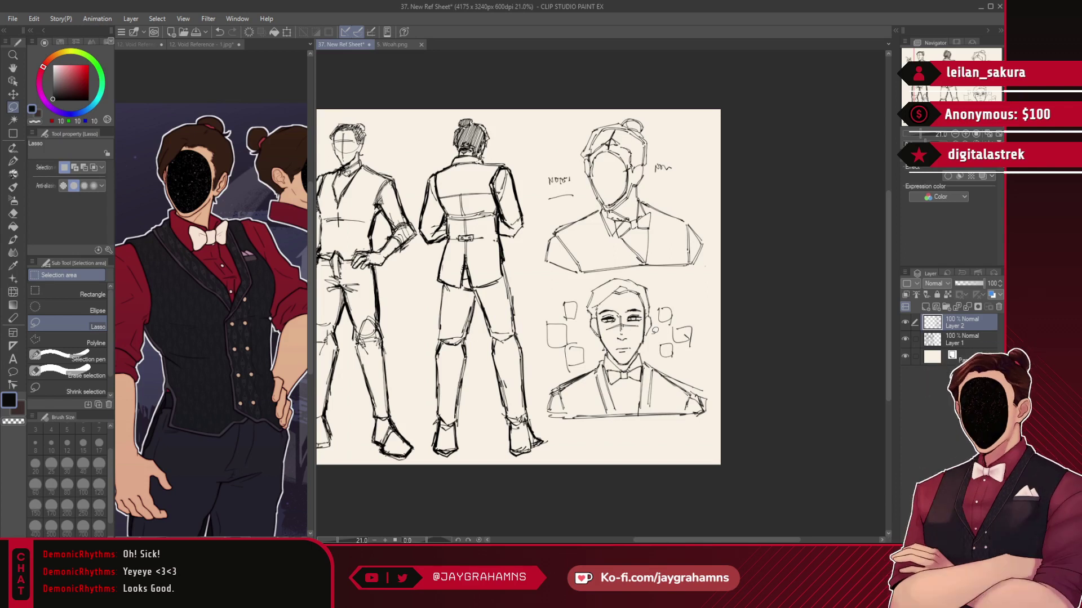
scroll(652, 340, "up", 1)
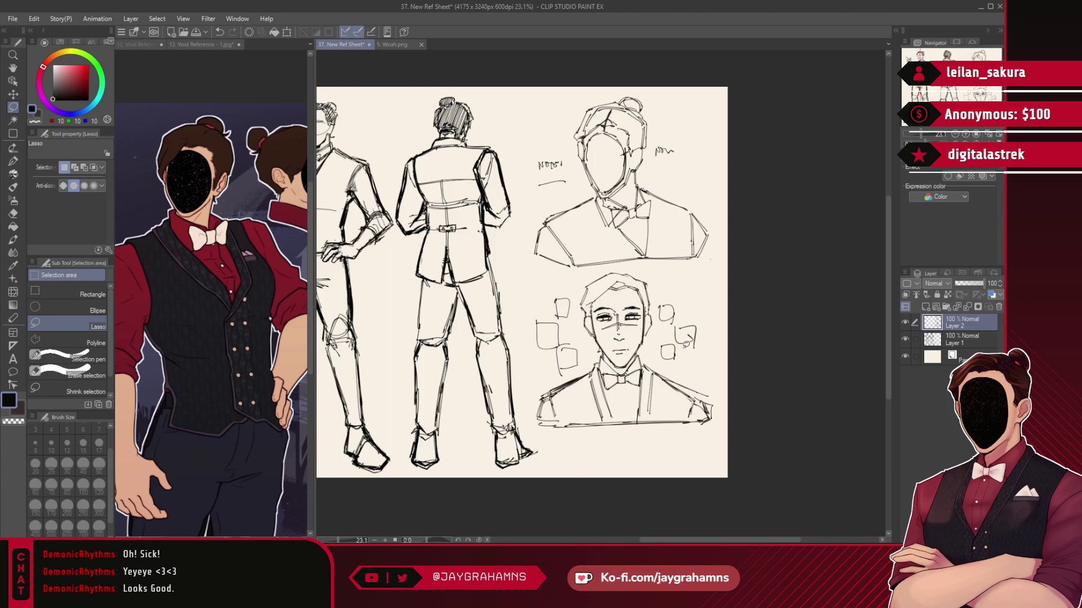
scroll(686, 344, "down", 3)
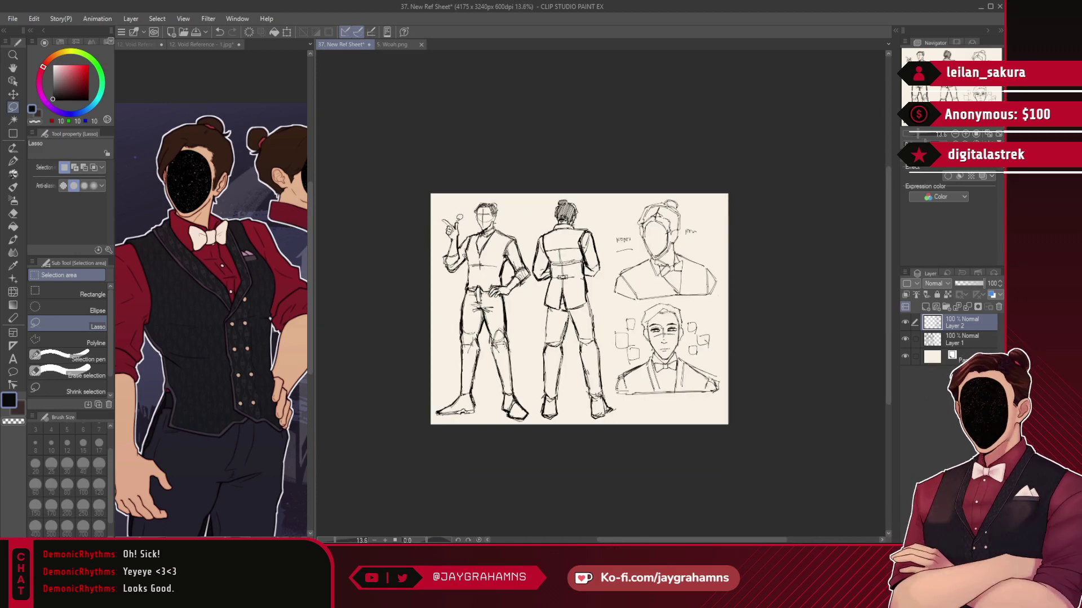
scroll(714, 304, "up", 4)
mouse_move(686, 110)
left_mouse_down()
mouse_move(573, 90)
mouse_move(509, 151)
mouse_move(499, 384)
left_mouse_up()
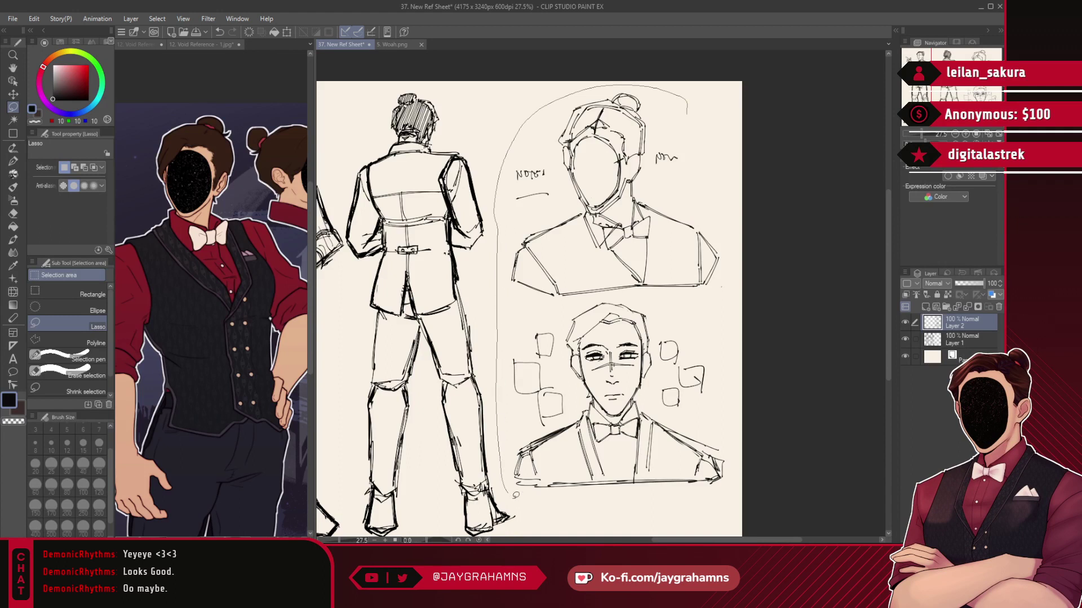
left_click_drag(516, 494, 809, 184)
key("ctrl+t")
mouse_move(742, 96)
left_mouse_down()
mouse_move(632, 238)
mouse_move(624, 222)
left_mouse_up()
left_click_drag(689, 104, 726, 76)
mouse_move(673, 204)
left_mouse_down()
mouse_move(666, 220)
mouse_move(632, 228)
mouse_move(643, 242)
left_mouse_up()
key("Return")
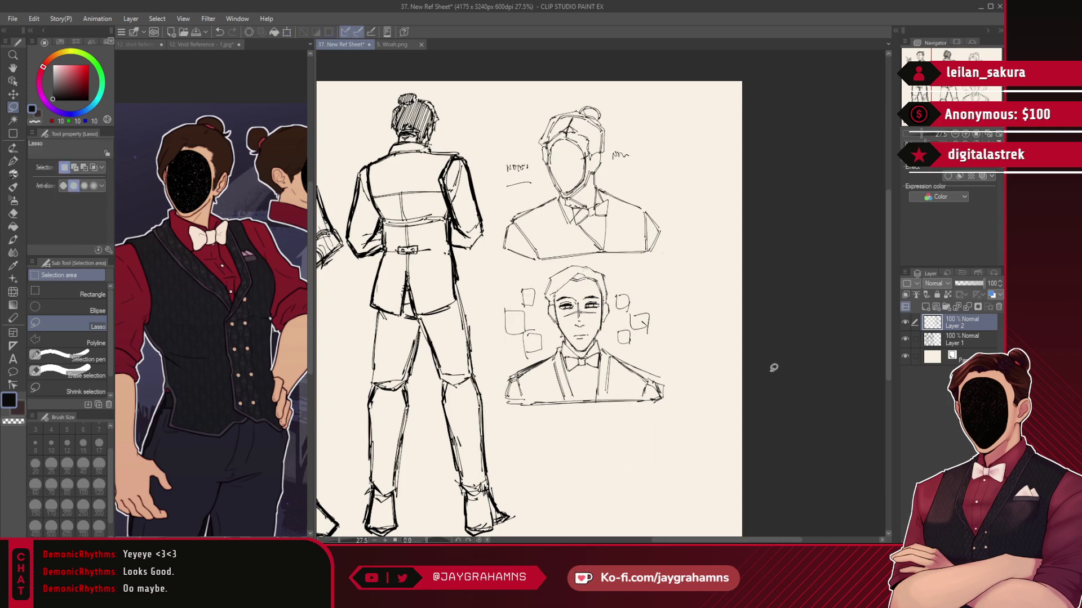
- Lasso-select the front-view bust with its boxes, move it to the lower right corner of the canvas and enlarge it to 122%
mouse_move(560, 260)
left_mouse_down()
mouse_move(557, 451)
mouse_move(680, 324)
mouse_move(659, 364)
mouse_move(683, 484)
left_mouse_up()
key("ctrl+t")
scroll(659, 393, "down", 2)
scroll(597, 429, "up", 2)
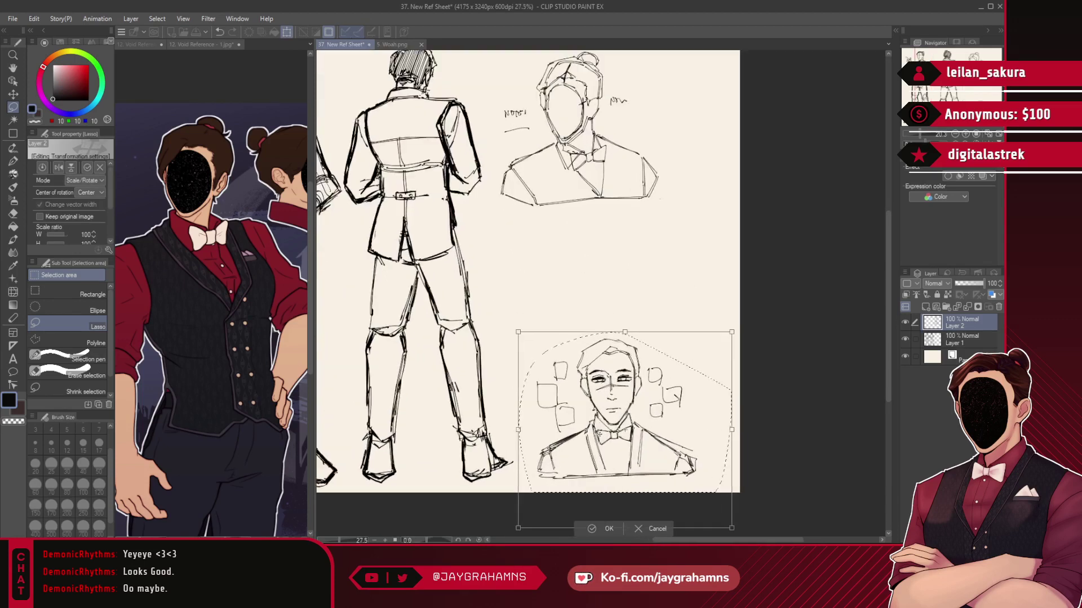
left_click_drag(658, 435, 658, 444)
left_click_drag(732, 341, 779, 296)
left_click_drag(727, 379, 742, 428)
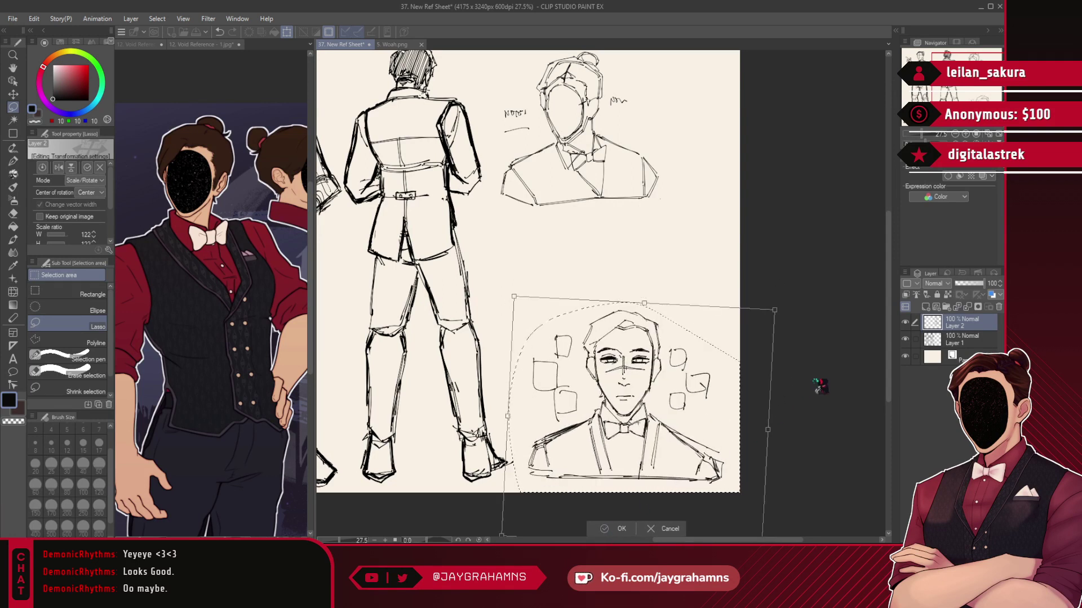
key("ctrl+d")
- Narrow the right-hand shoulder of the front-view bust to 82% width and retouch its sleeve line with the Ballpen
left_click_drag(664, 479, 744, 414)
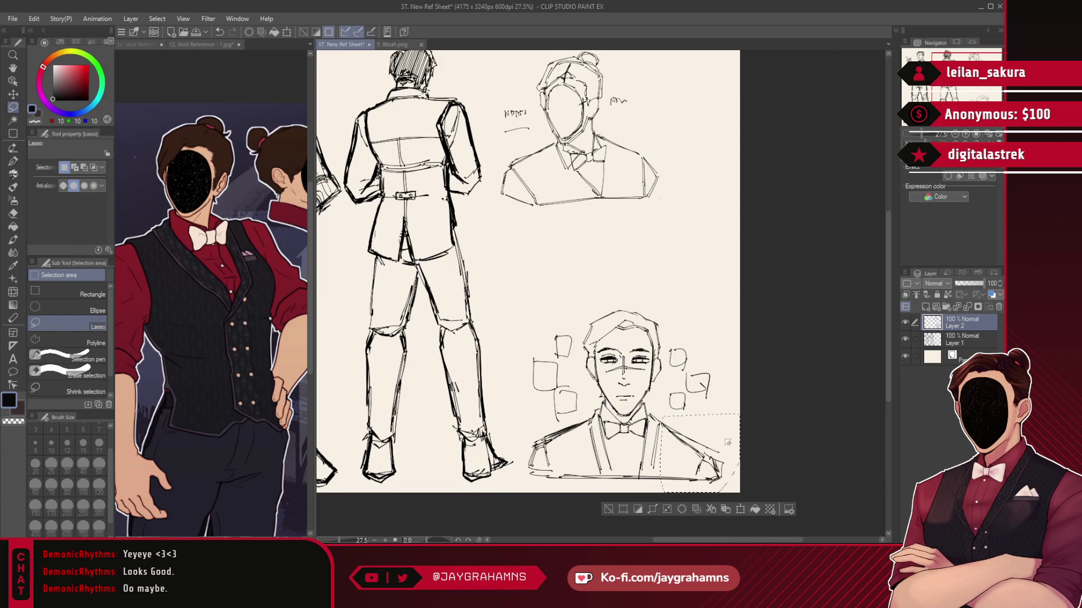
key("ctrl+t")
left_click_drag(739, 453, 725, 455)
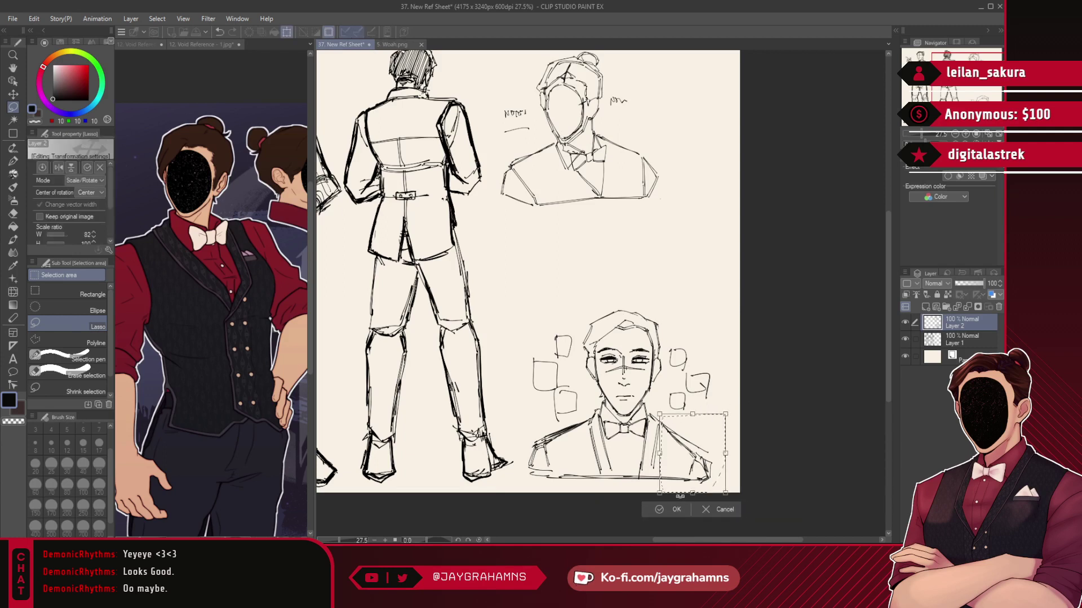
key("Return")
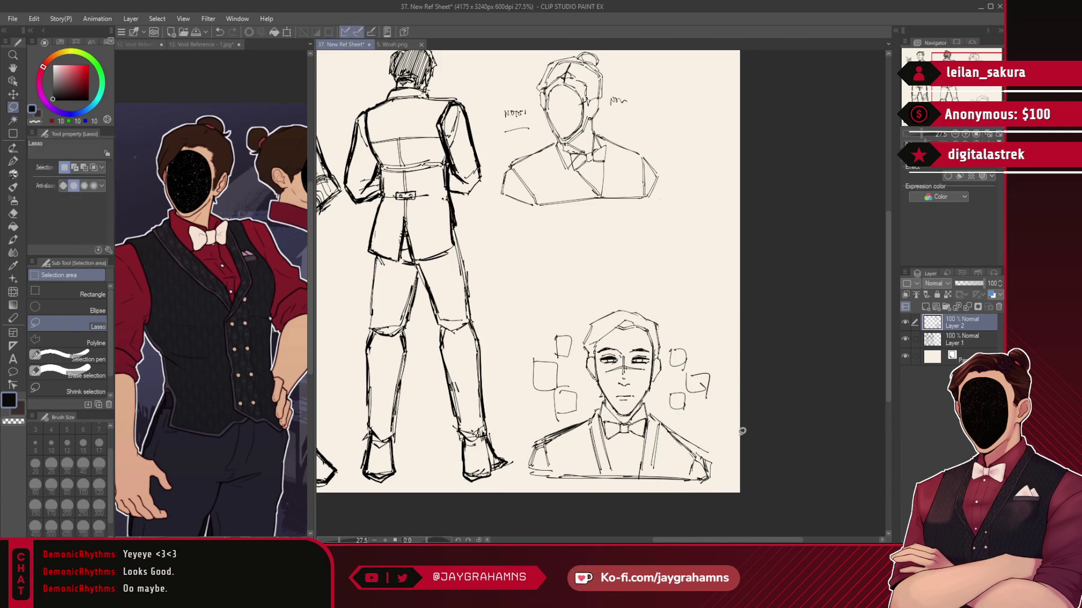
left_click(13, 161)
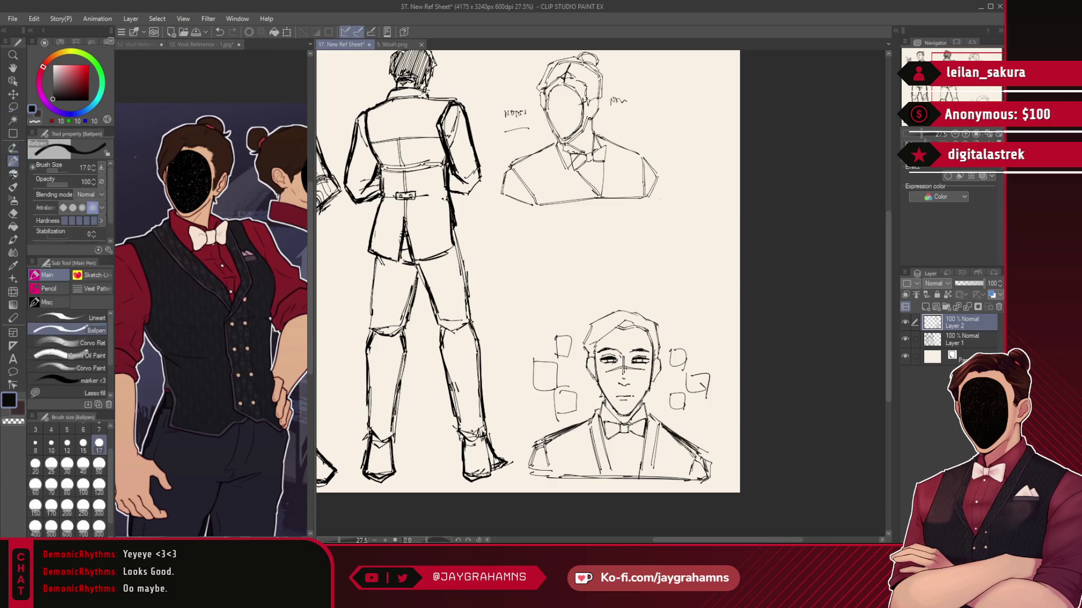
left_click_drag(692, 453, 703, 473)
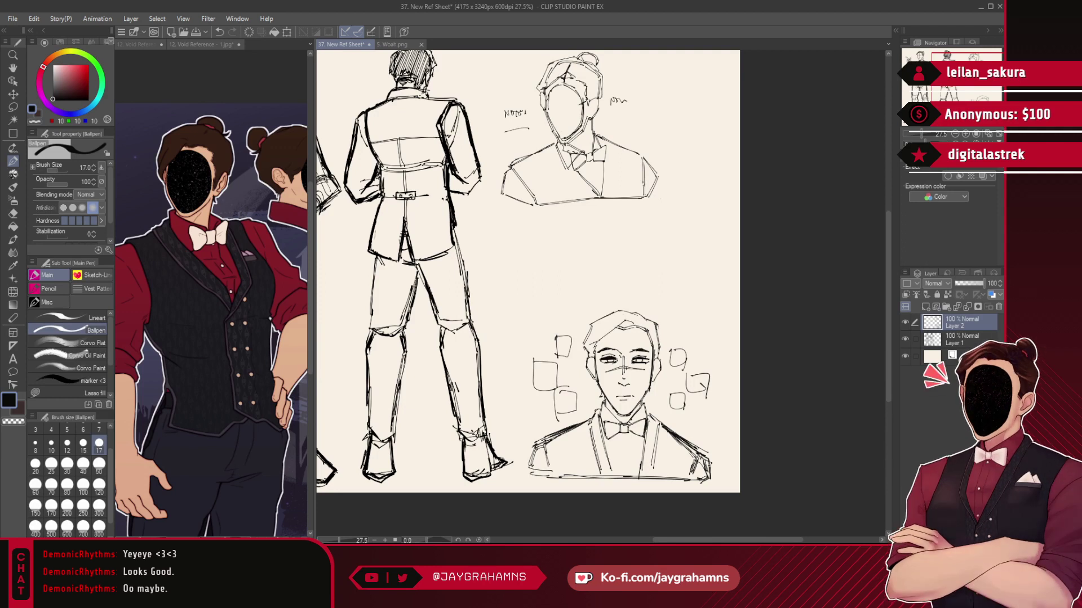
- Rotate the front-view bust slightly to level it and merge its layer down into Layer 1
left_click(13, 107)
mouse_move(678, 271)
left_mouse_down()
mouse_move(523, 336)
mouse_move(603, 519)
mouse_move(809, 349)
left_mouse_up()
key("ctrl+t")
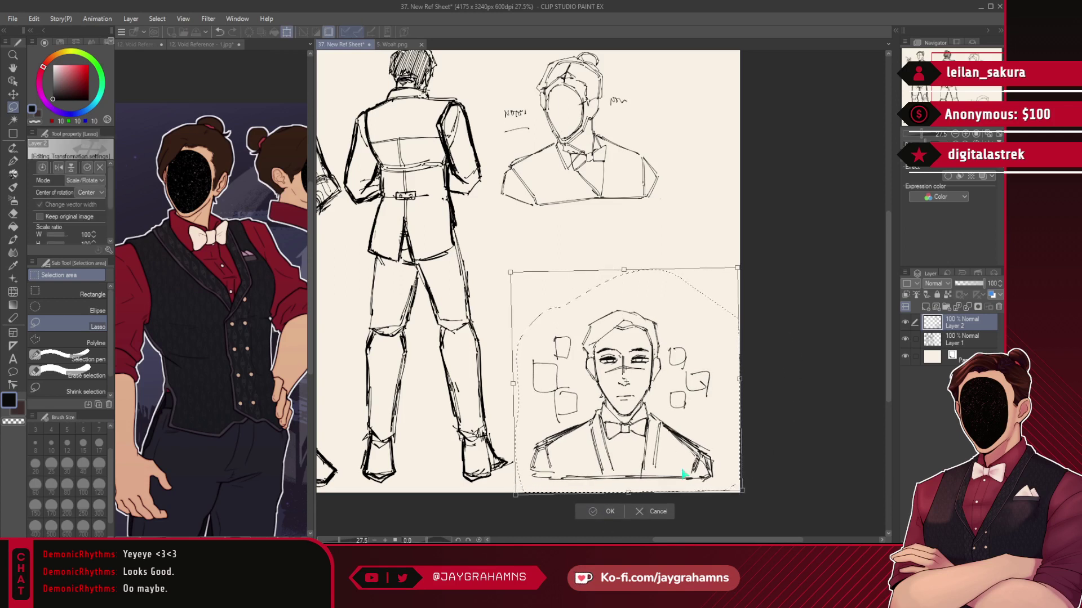
key("Return")
key("ctrl+d")
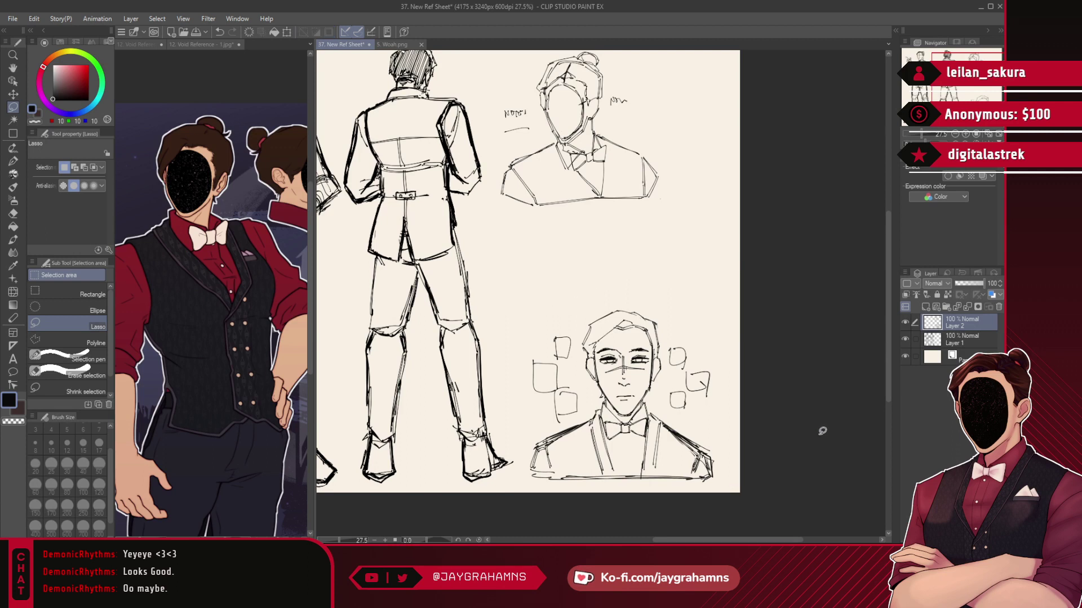
key("ctrl+e")
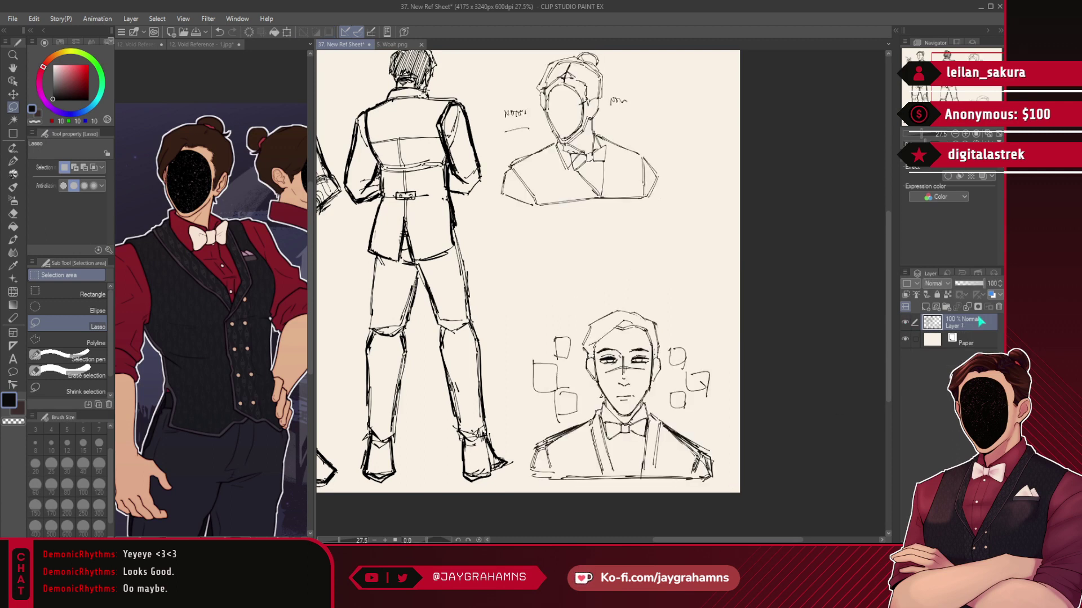
- Cut the lassoed upper bust from Layer 1, paste it onto its own layer and hide that layer
scroll(620, 189, "down", 3)
scroll(595, 60, "up", 5)
mouse_move(640, 99)
left_mouse_down()
mouse_move(489, 175)
mouse_move(753, 195)
mouse_move(633, 93)
left_mouse_up()
key("Delete")
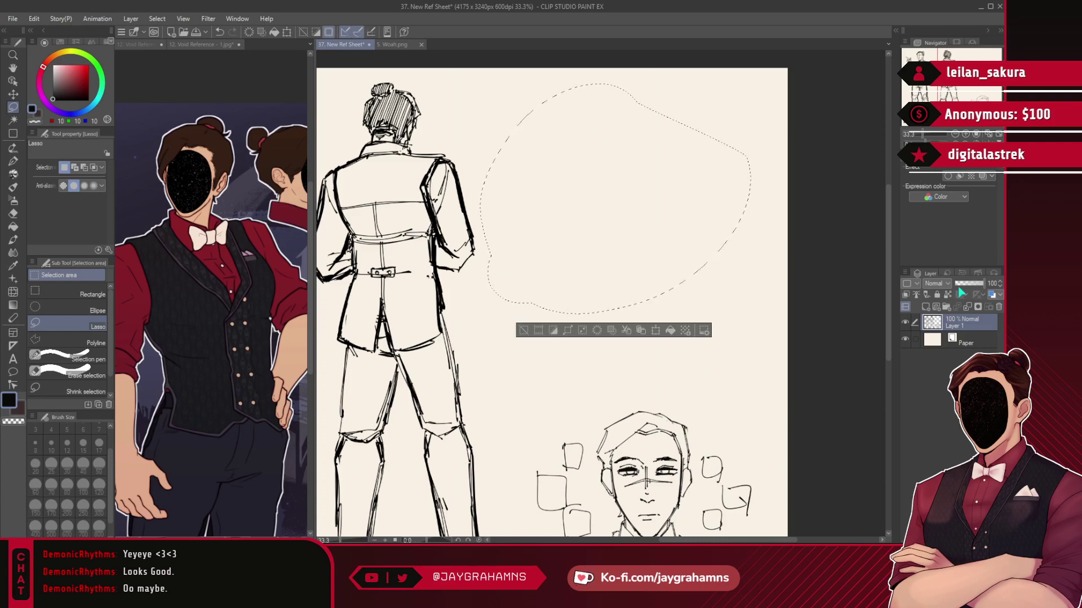
key("ctrl+v")
left_click(905, 322)
left_click(905, 322)
left_click(905, 323)
left_click(906, 322)
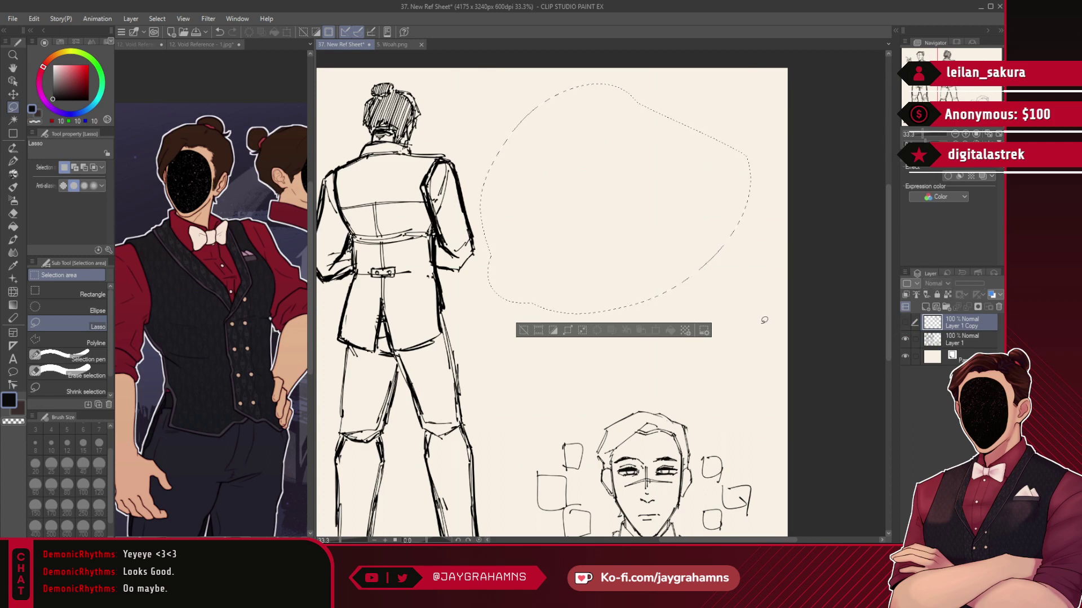
key("ctrl+d")
- Add a new layer directly above Layer 1 and choose the Ballpen for redrawing the upper bust
scroll(764, 317, "down", 4)
scroll(773, 307, "up", 1)
left_click(939, 342)
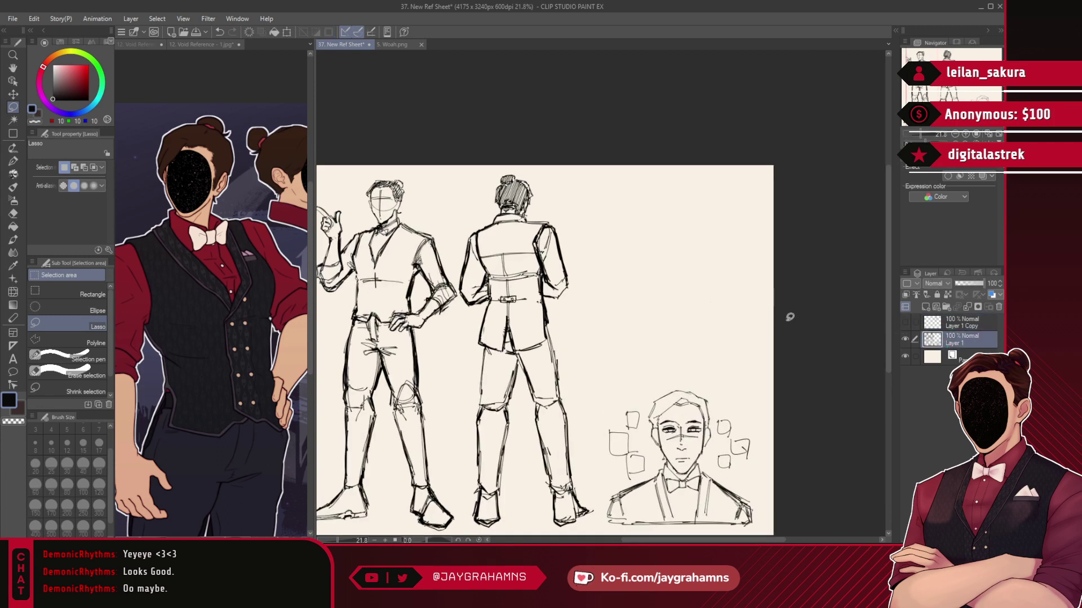
scroll(623, 218, "down", 1)
scroll(623, 253, "up", 3)
scroll(666, 343, "up", 1)
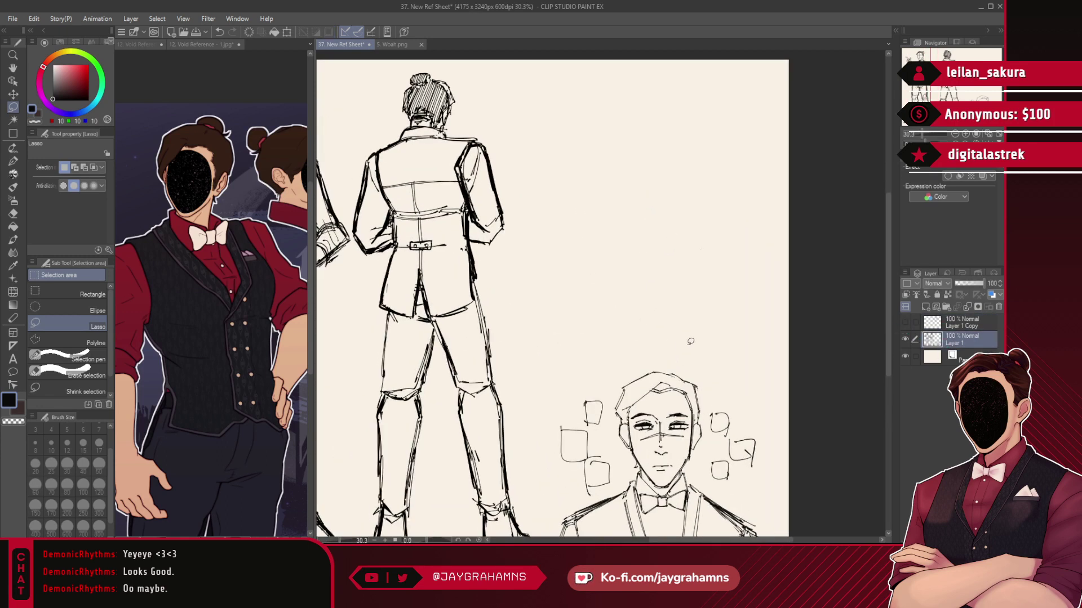
left_click(13, 162)
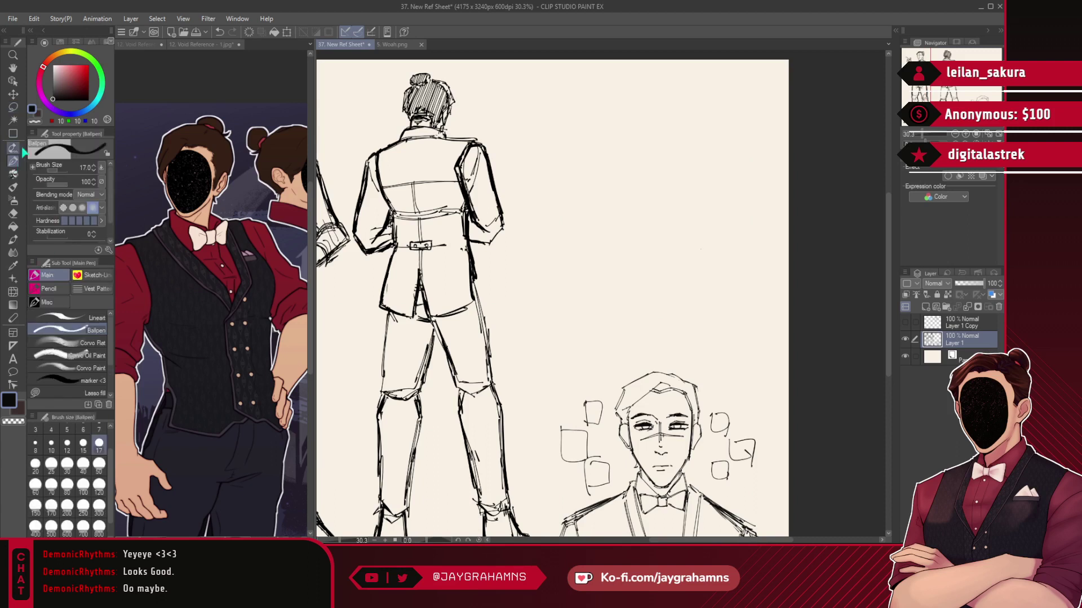
left_click(925, 307)
- Sketch a construction circle for the new upper bust's head, with the front face line running down to the chin
mouse_move(593, 207)
left_mouse_down()
mouse_move(562, 198)
mouse_move(590, 202)
left_mouse_up()
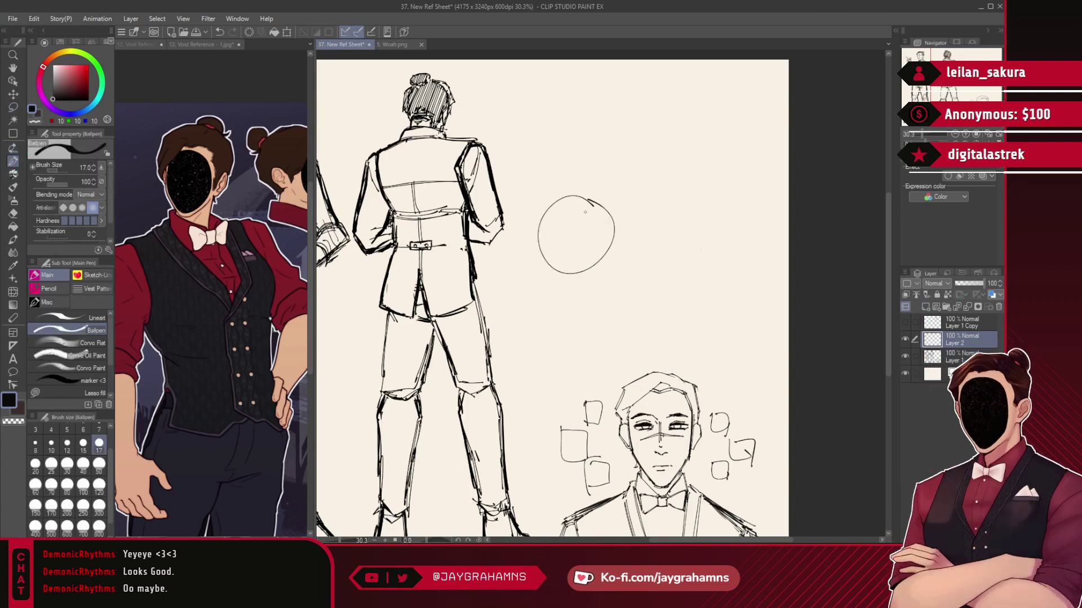
key("ctrl+z")
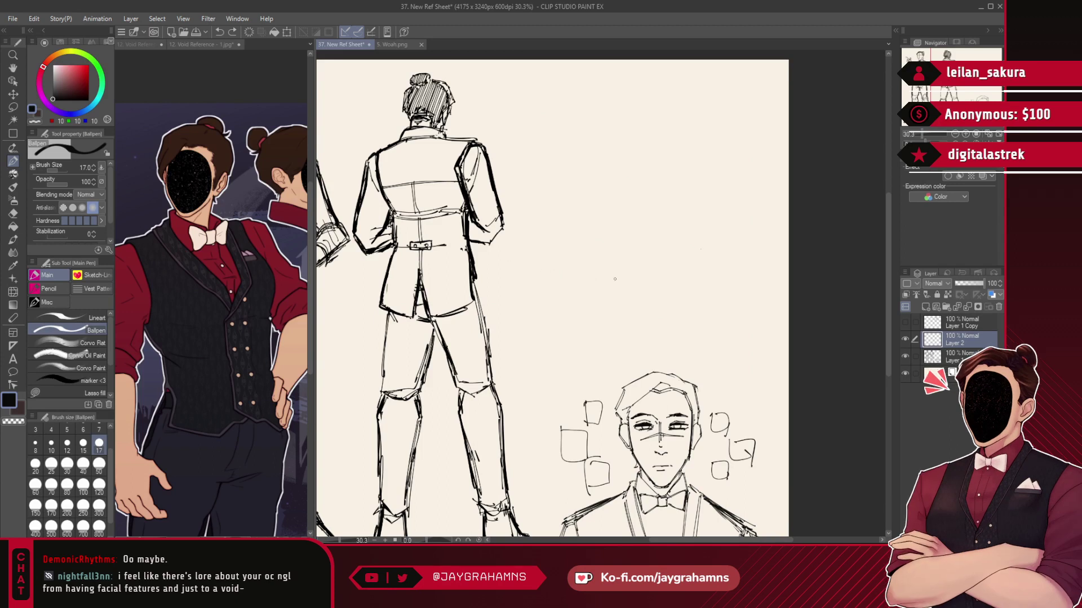
scroll(614, 279, "up", 3)
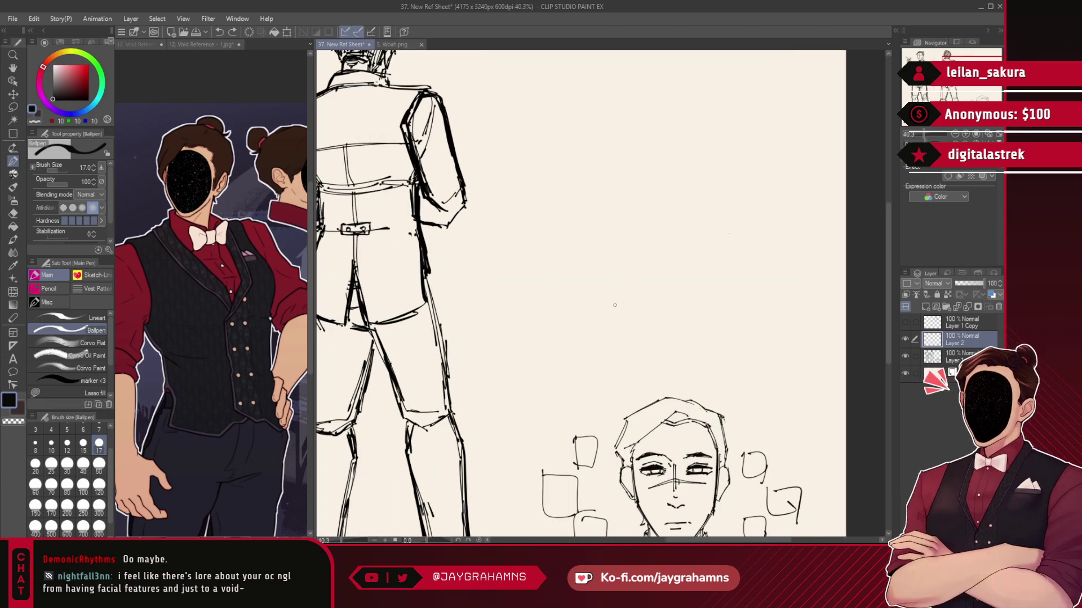
mouse_move(571, 216)
left_mouse_down()
mouse_move(516, 279)
mouse_move(545, 209)
mouse_move(594, 276)
mouse_move(563, 210)
mouse_move(567, 303)
mouse_move(505, 278)
mouse_move(573, 216)
mouse_move(583, 301)
left_mouse_up()
key("ctrl+z")
key("ctrl+z")
key("ctrl+z")
left_click_drag(500, 263, 516, 370)
key("ctrl+z")
left_click_drag(497, 264, 528, 356)
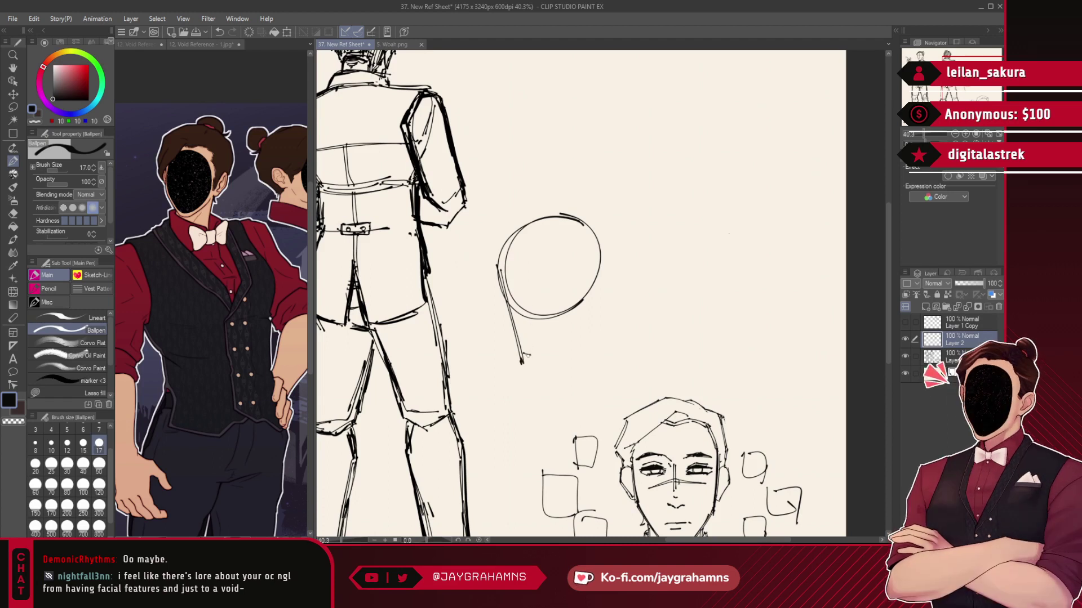
- Draw the jaw line from chin to ear and outline the crown of the head above the circle
left_click_drag(541, 348, 567, 329)
key("ctrl+z")
mouse_move(533, 355)
left_mouse_down()
mouse_move(569, 318)
mouse_move(568, 328)
left_mouse_up()
key("ctrl+z")
left_click_drag(498, 269, 579, 208)
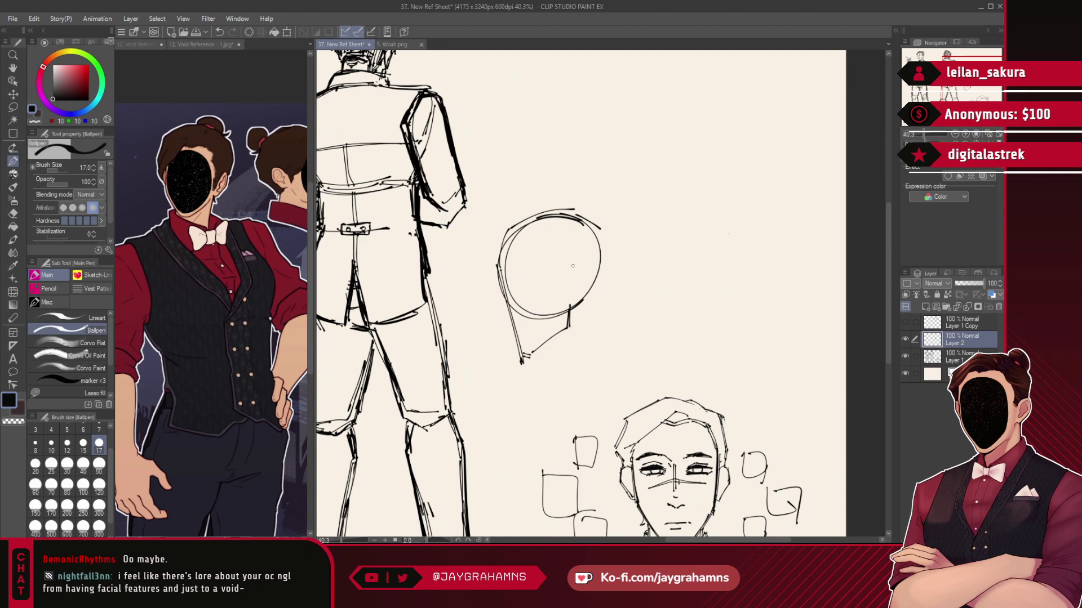
- Draw the ear and the angular back of the head, and strengthen the skull and jaw outlines
mouse_move(567, 267)
left_mouse_down()
mouse_move(593, 278)
mouse_move(590, 298)
mouse_move(574, 304)
left_mouse_up()
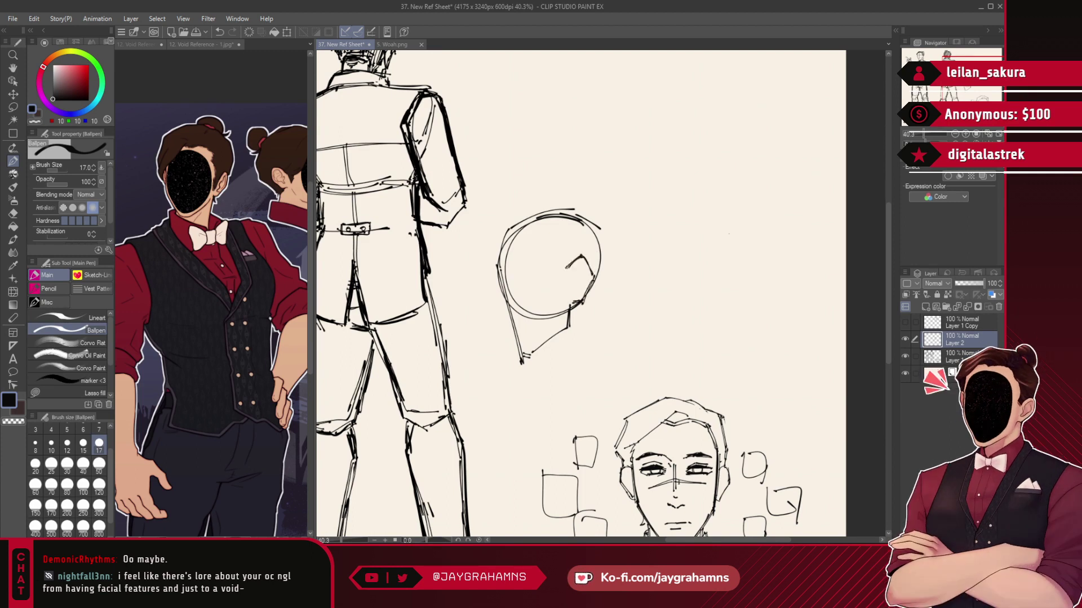
left_click_drag(608, 266, 613, 273)
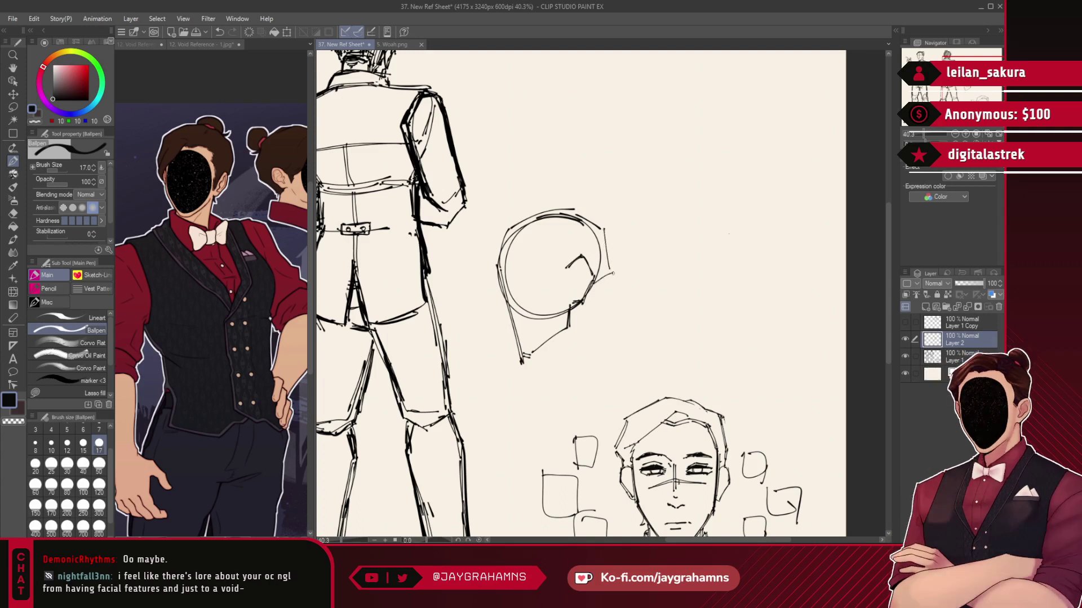
mouse_move(507, 230)
left_mouse_down()
mouse_move(559, 209)
mouse_move(606, 225)
mouse_move(614, 272)
left_mouse_up()
key("ctrl+z")
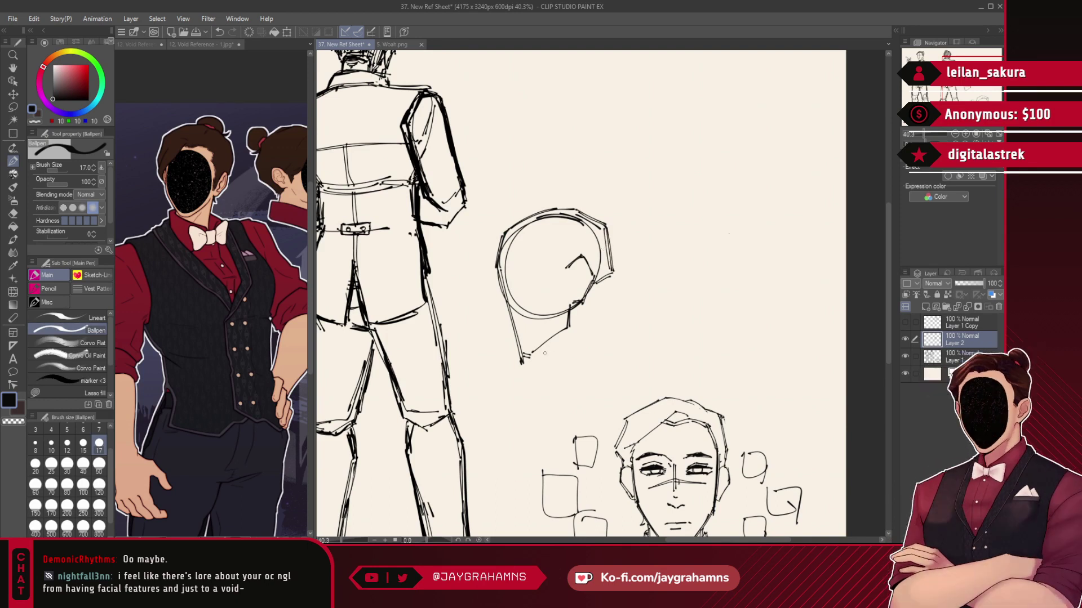
key("ctrl+z")
left_click_drag(533, 354, 565, 333)
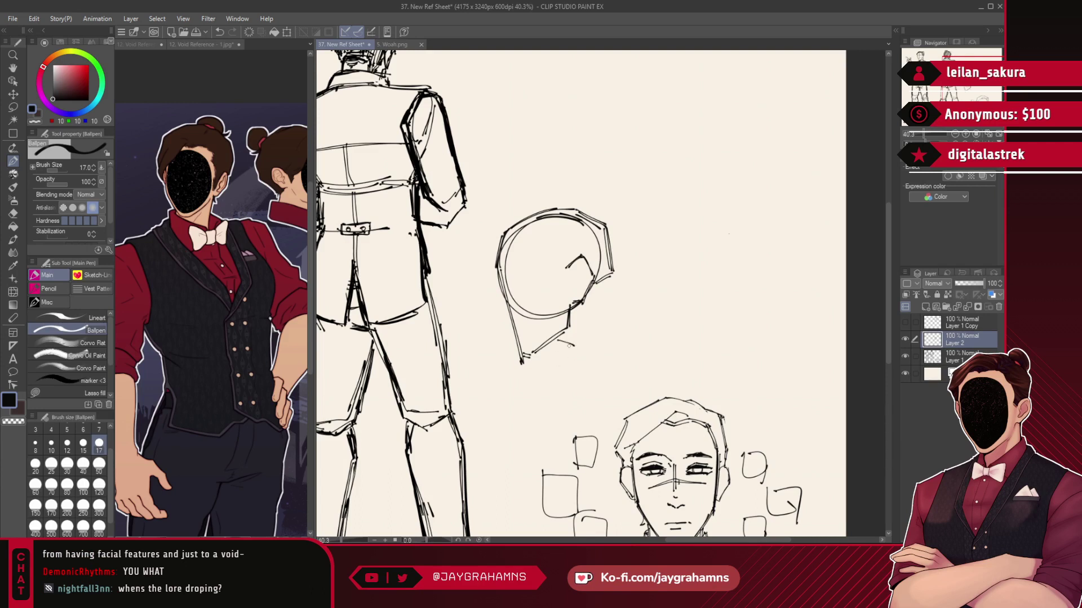
left_click_drag(551, 345, 564, 350)
left_click_drag(598, 290, 635, 345)
key("ctrl+z")
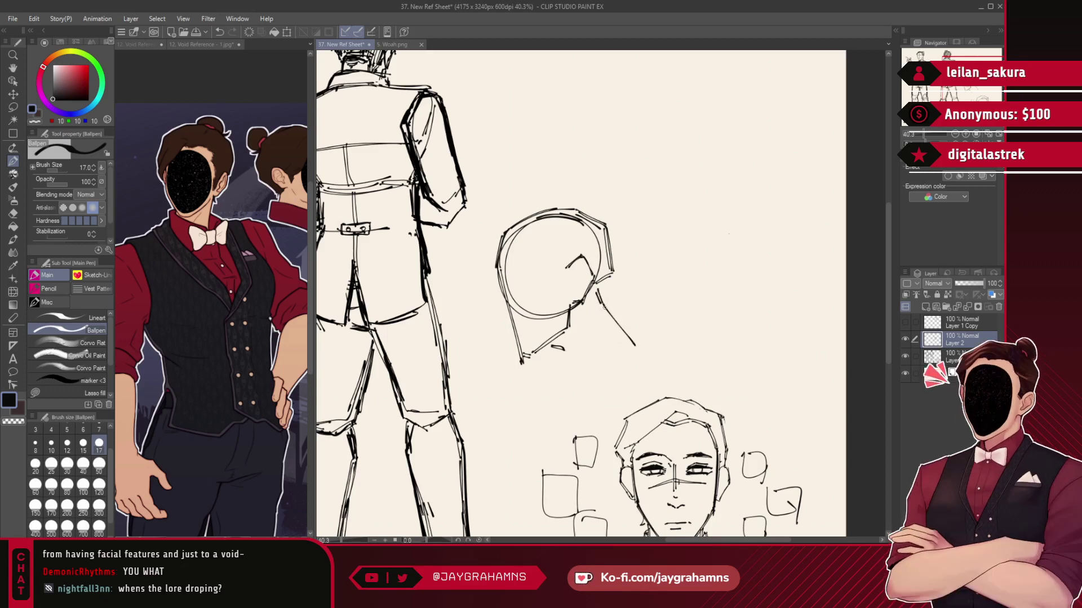
key("ctrl+z")
left_click_drag(601, 300, 625, 335)
key("ctrl+z")
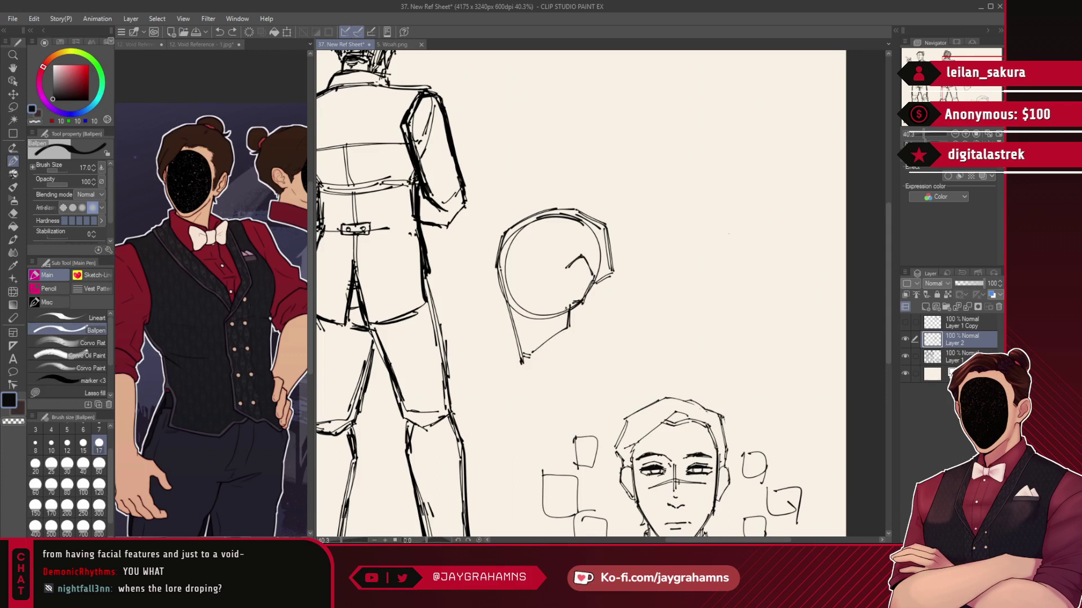
- Erase the construction circle and stray chin lines inside the head using Lasso fill with transparent colour
left_click(66, 393)
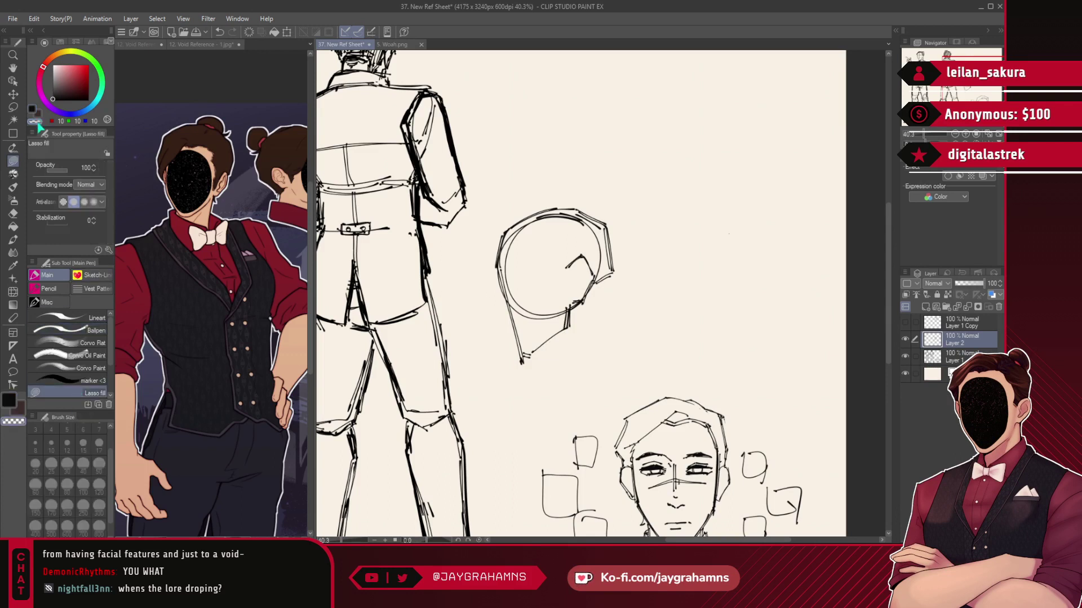
mouse_move(511, 294)
left_mouse_down()
mouse_move(565, 301)
mouse_move(580, 322)
mouse_move(575, 308)
left_mouse_up()
left_click_drag(563, 309, 573, 307)
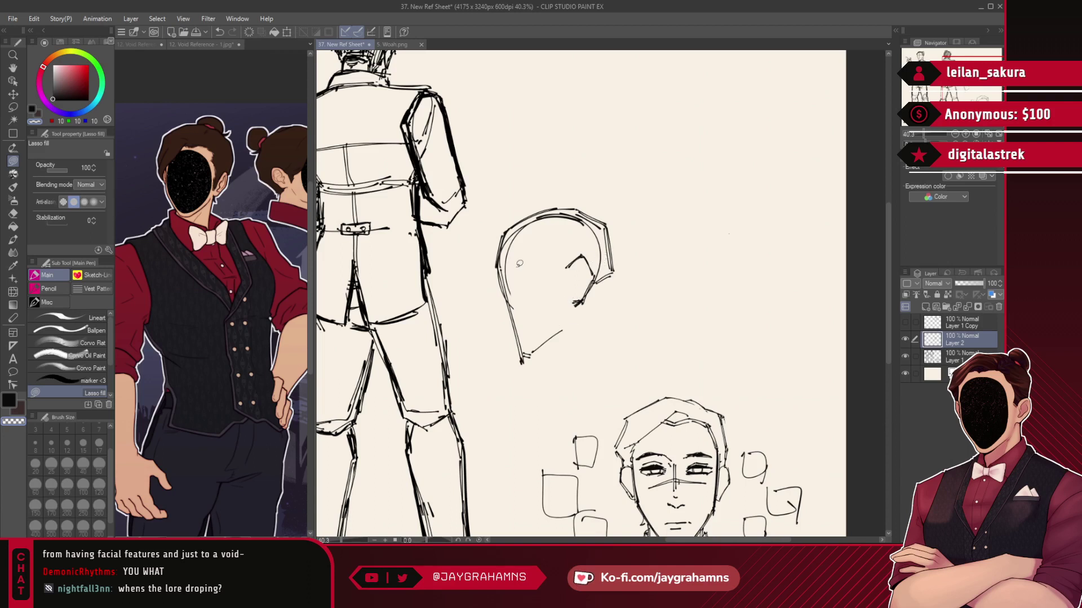
mouse_move(512, 261)
left_mouse_down()
mouse_move(537, 251)
mouse_move(518, 298)
mouse_move(510, 253)
left_mouse_up()
mouse_move(552, 217)
left_mouse_down()
mouse_move(595, 239)
mouse_move(540, 223)
left_mouse_up()
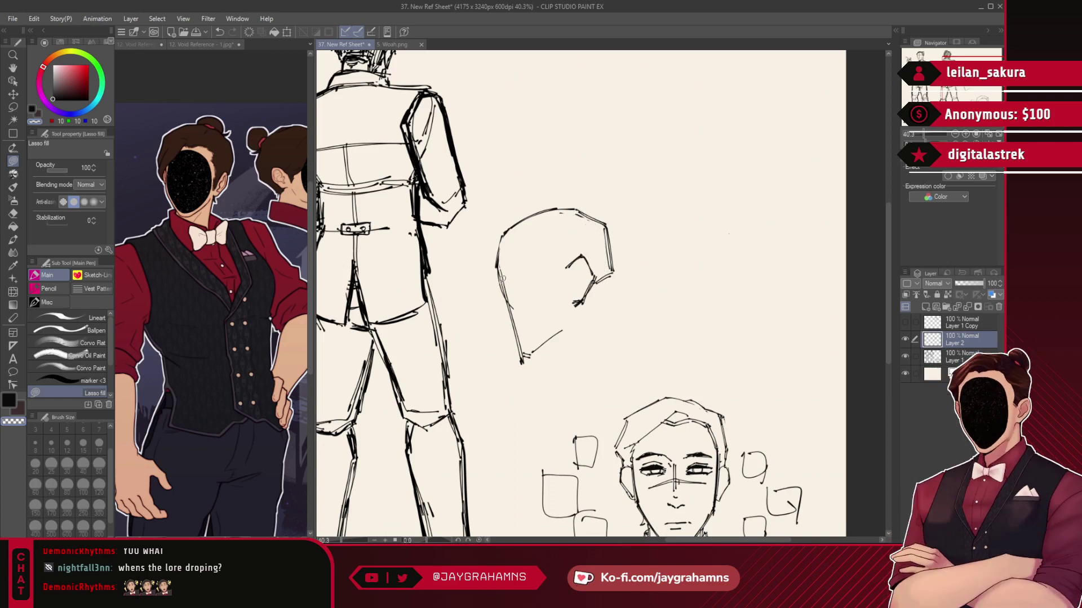
left_click_drag(528, 360, 517, 357)
- Redraw the erased jaw line between the ear and chin with the Ballpen
left_click(94, 330)
key("c")
left_click_drag(567, 308, 568, 324)
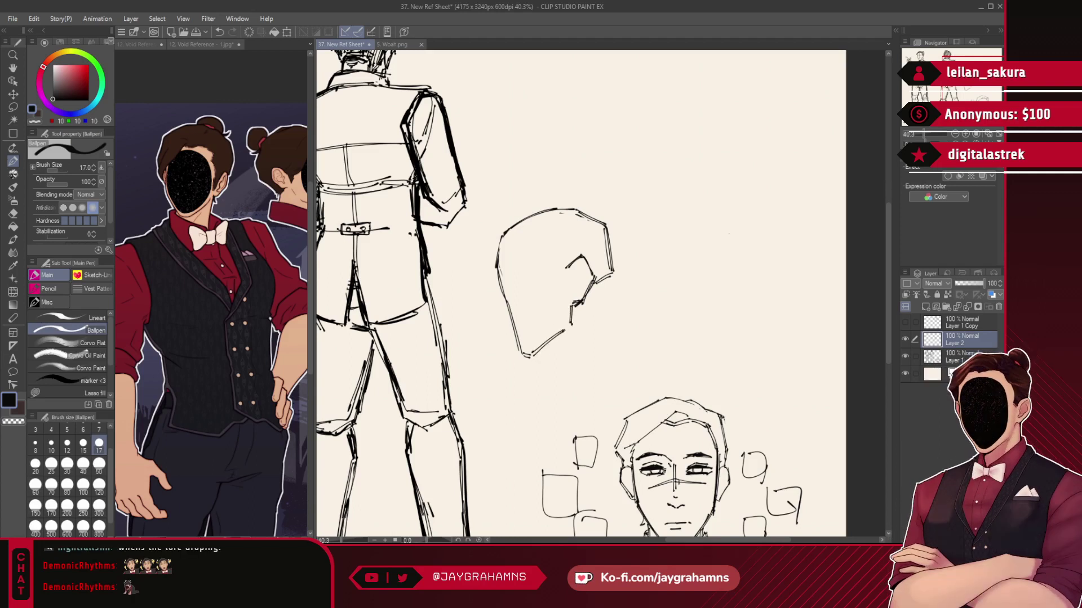
- Draw a short curve under the chin and the nape line behind the ear, and try a new brow and nose-bridge line
left_click_drag(546, 345, 556, 349)
left_click_drag(595, 289, 630, 350)
key("ctrl+z")
left_click_drag(502, 238, 498, 260)
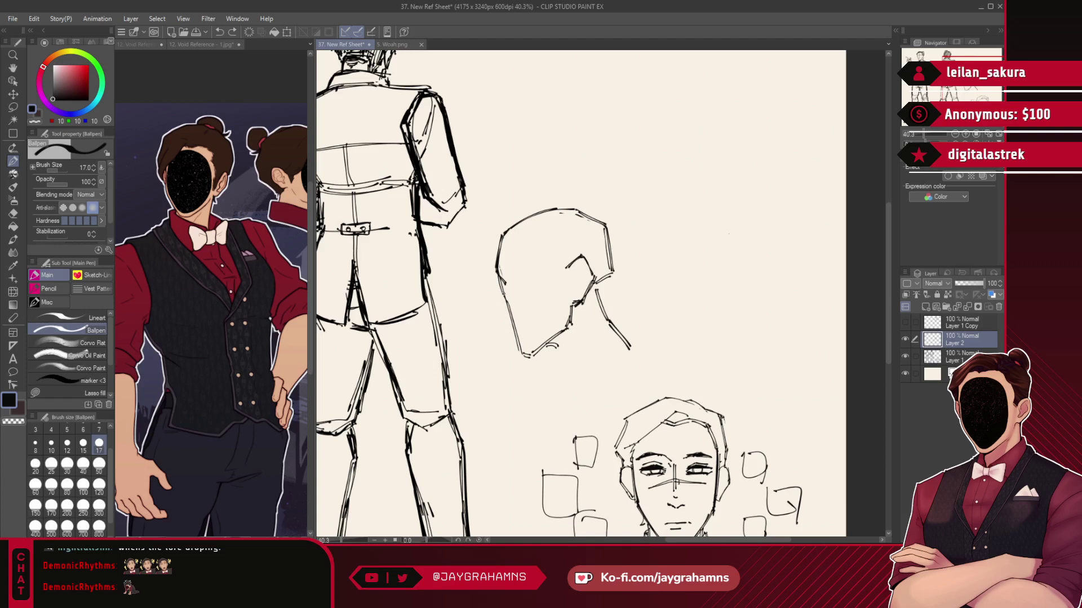
left_click_drag(505, 287, 494, 316)
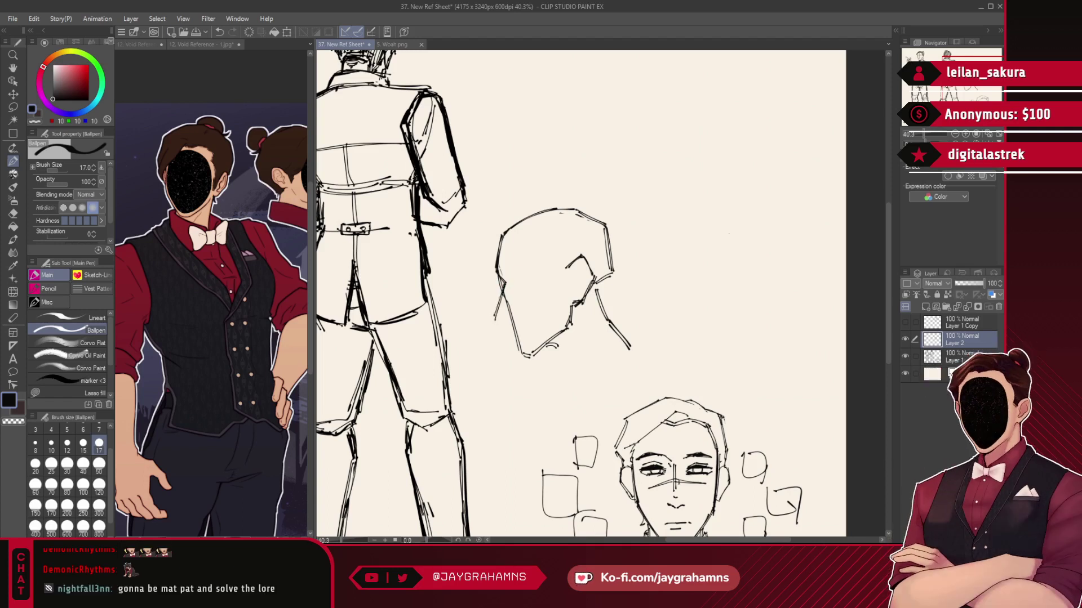
- Erase the straight front face line from brow to chin using Lasso fill with transparent colour
left_click(70, 393)
left_click(35, 122)
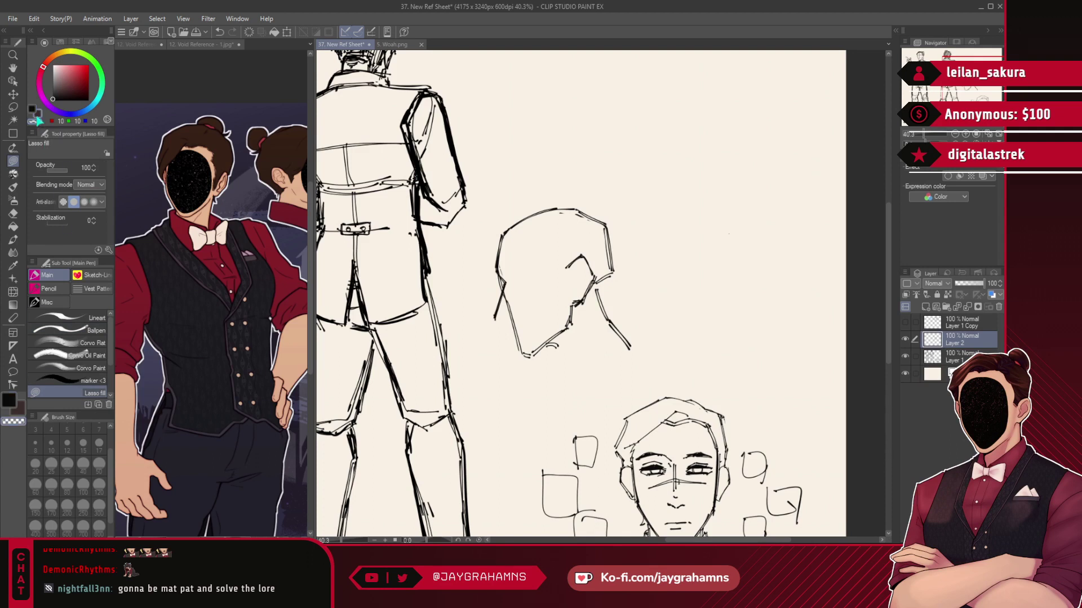
key("ctrl+z")
key("ctrl+z")
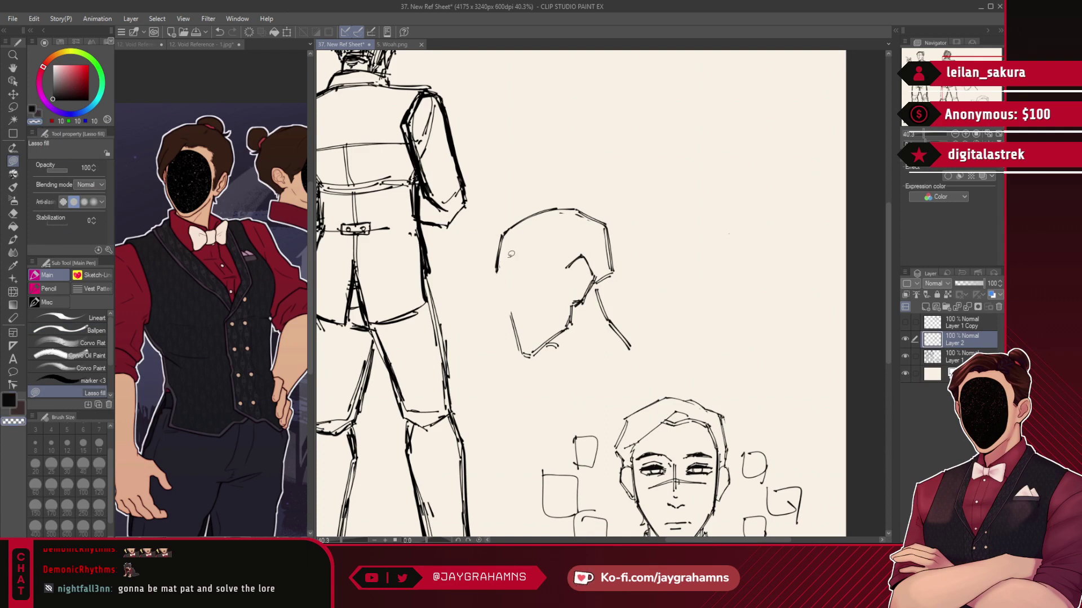
key("ctrl+z")
key("ctrl+z")
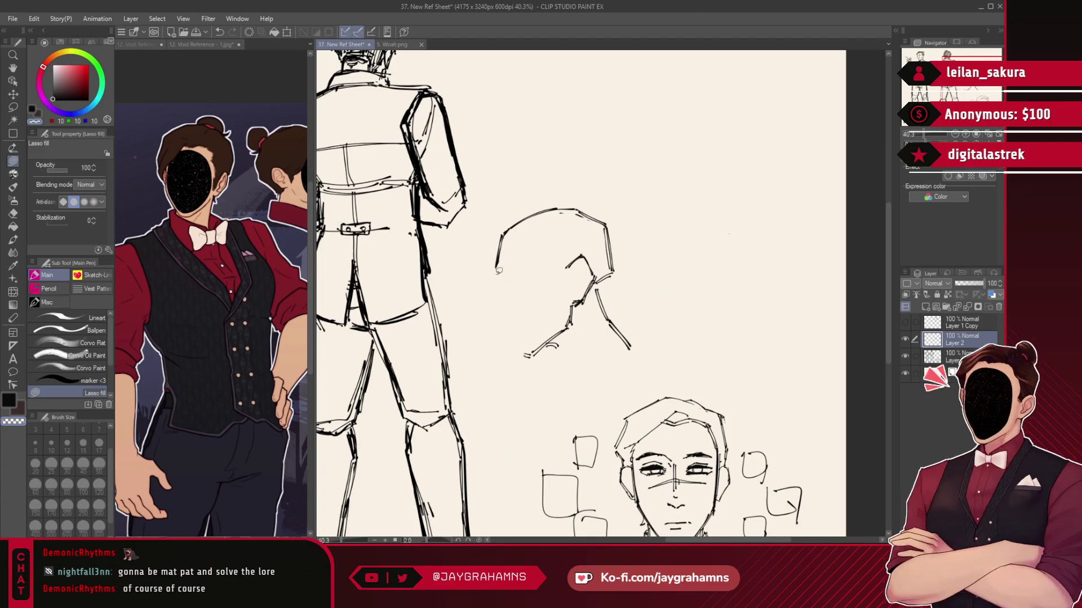
- Draw the profile's brow notch, nose, upper lip and first eye line with the Ballpen
left_click(89, 331)
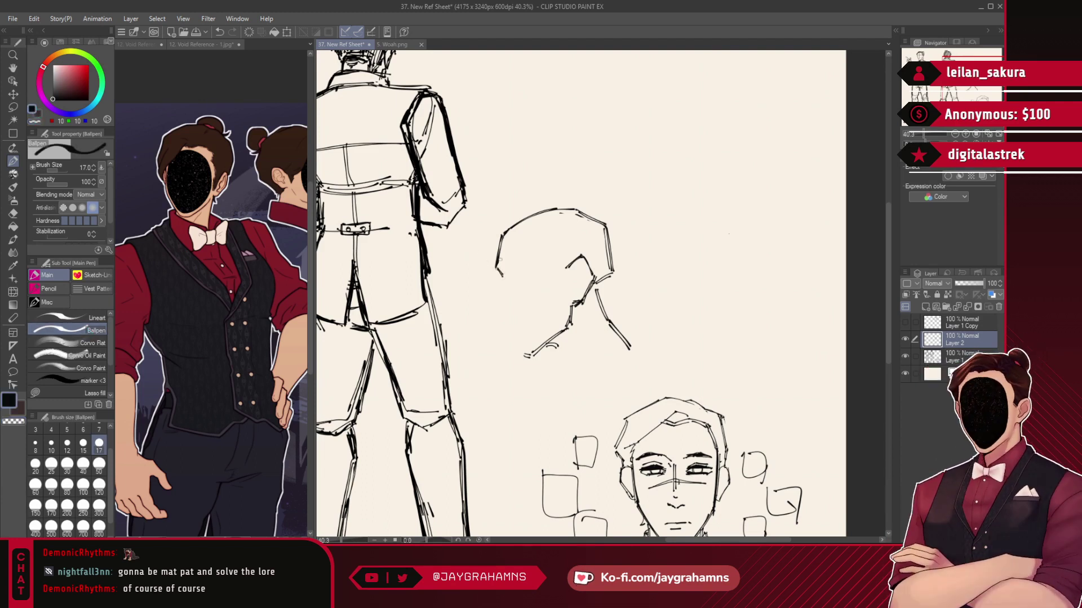
left_click_drag(502, 278, 492, 319)
left_click_drag(505, 319, 512, 323)
key("ctrl+z")
left_click_drag(511, 323, 519, 326)
left_click_drag(524, 276, 534, 275)
- Lasso the chin and jaw line and shift them slightly downward with a free transform
left_click(13, 107)
mouse_move(556, 312)
left_mouse_down()
mouse_move(530, 357)
mouse_move(580, 338)
left_mouse_up()
key("ctrl+t")
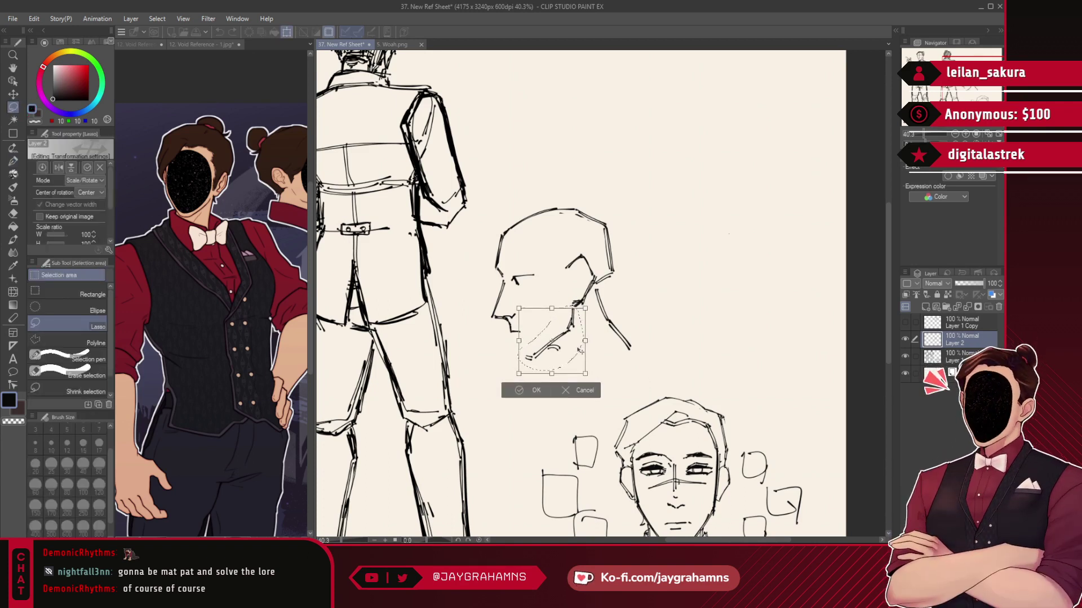
left_click(535, 390)
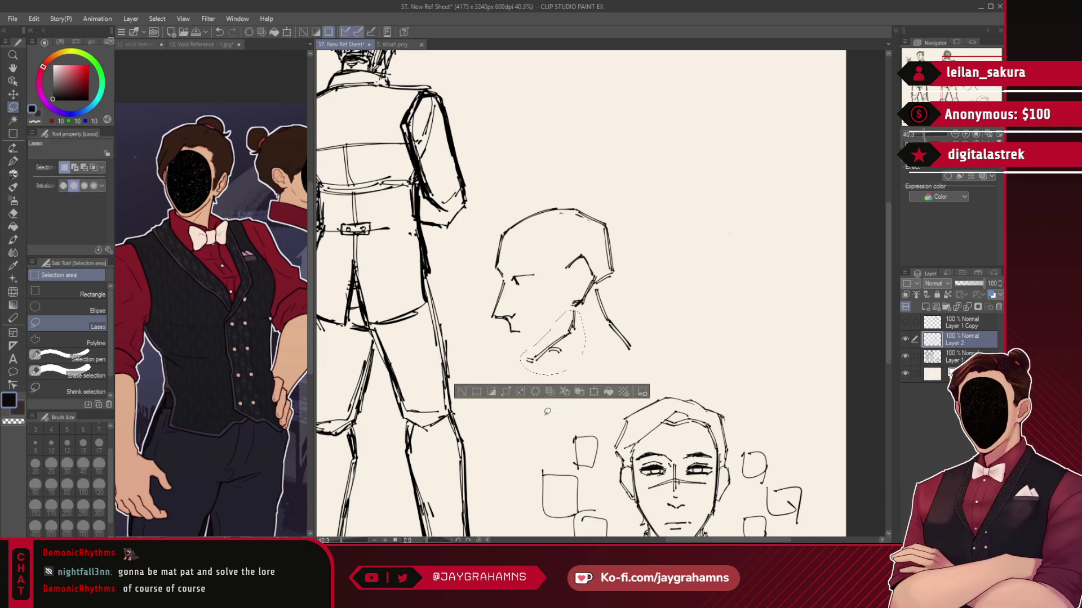
key("ctrl+d")
- Delete the part of the jaw line just below the ear using a lasso selection, leaving nothing selected
left_click_drag(583, 310, 571, 335)
key("Delete")
key("ctrl+d")
key("Delete")
key("ctrl+d")
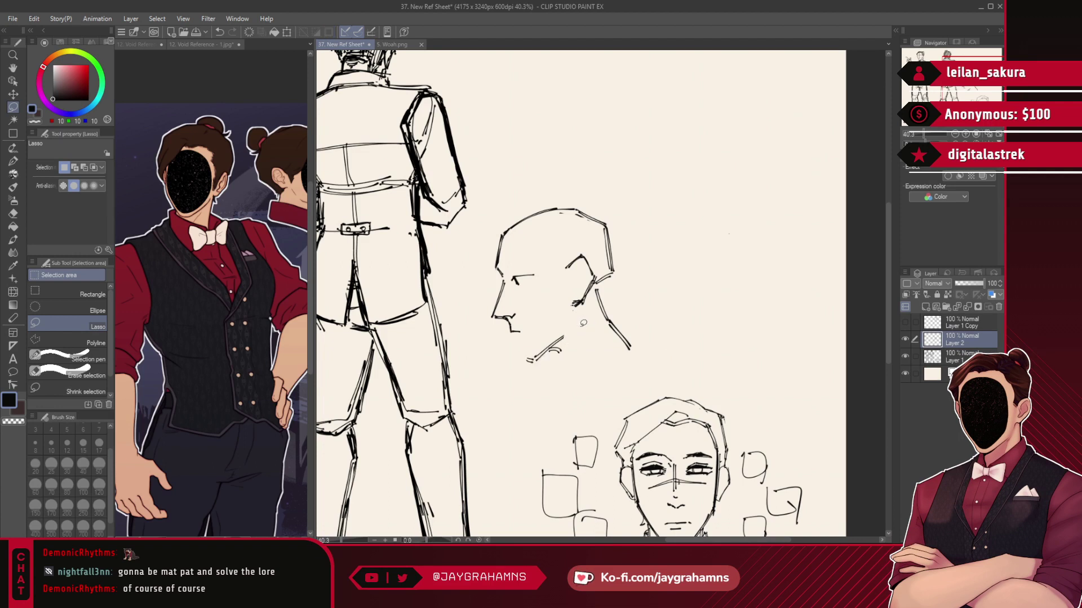
left_click(13, 161)
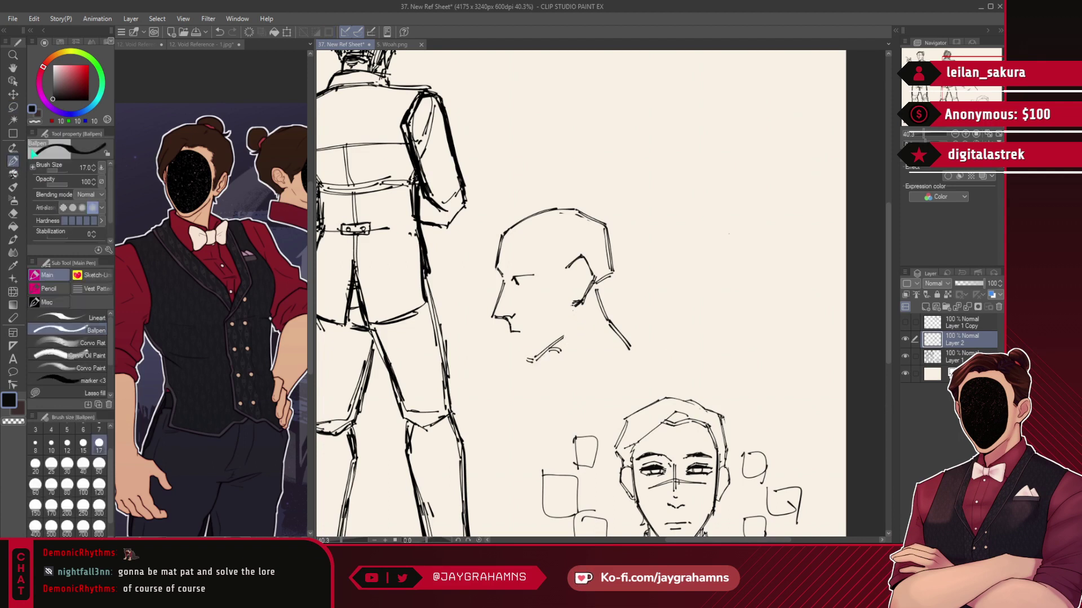
key("ctrl+z")
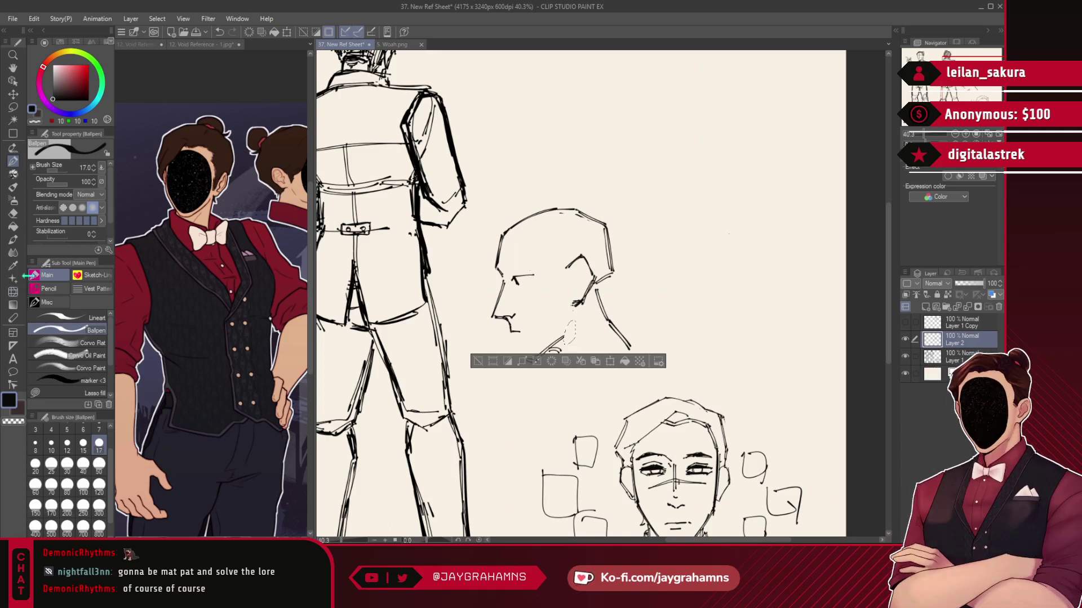
left_click(13, 108)
left_click(618, 204)
scroll(616, 292, "up", 2)
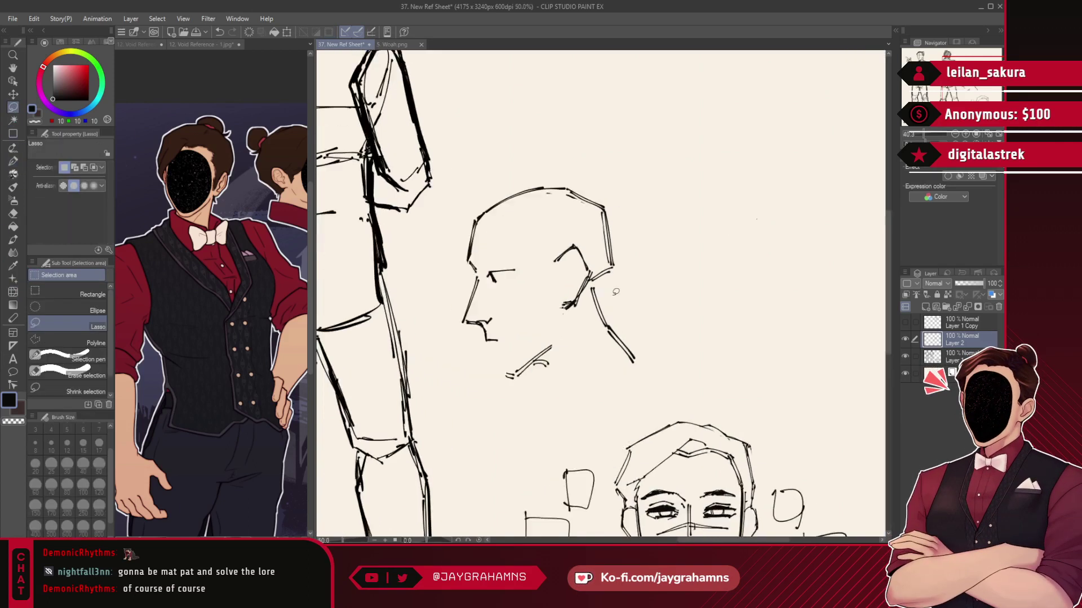
- Sketch a lower stroke for the eye and draw the front of the chin from below the lip to the jaw
left_click(14, 162)
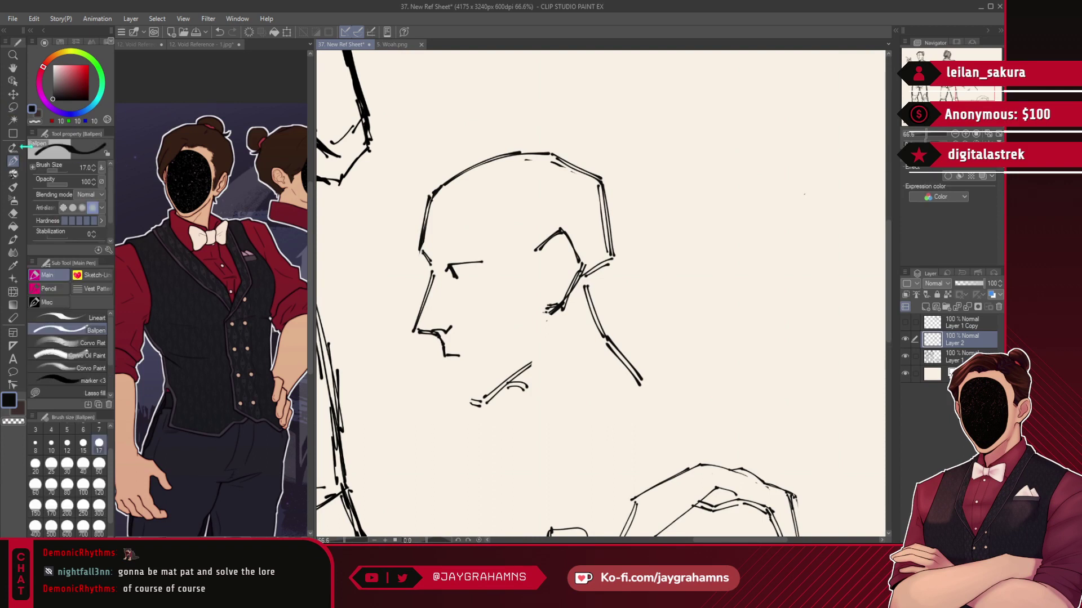
left_click_drag(452, 275, 473, 268)
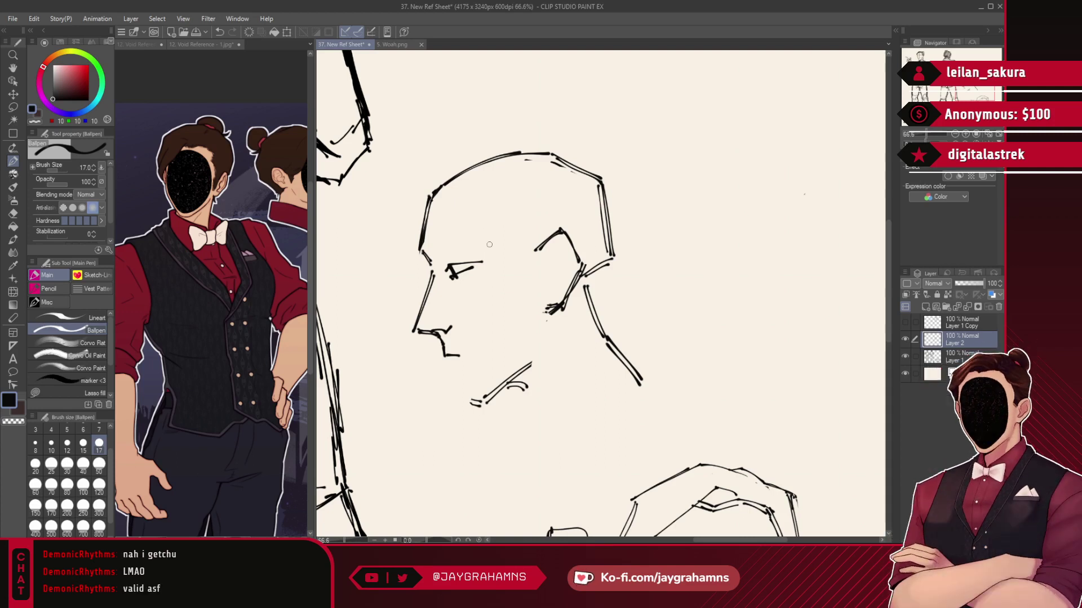
left_click(455, 364)
key("ctrl+z")
- Erase the lower eye strokes beneath the upper lid using Lasso fill with transparent colour
left_click(69, 393)
left_click(36, 122)
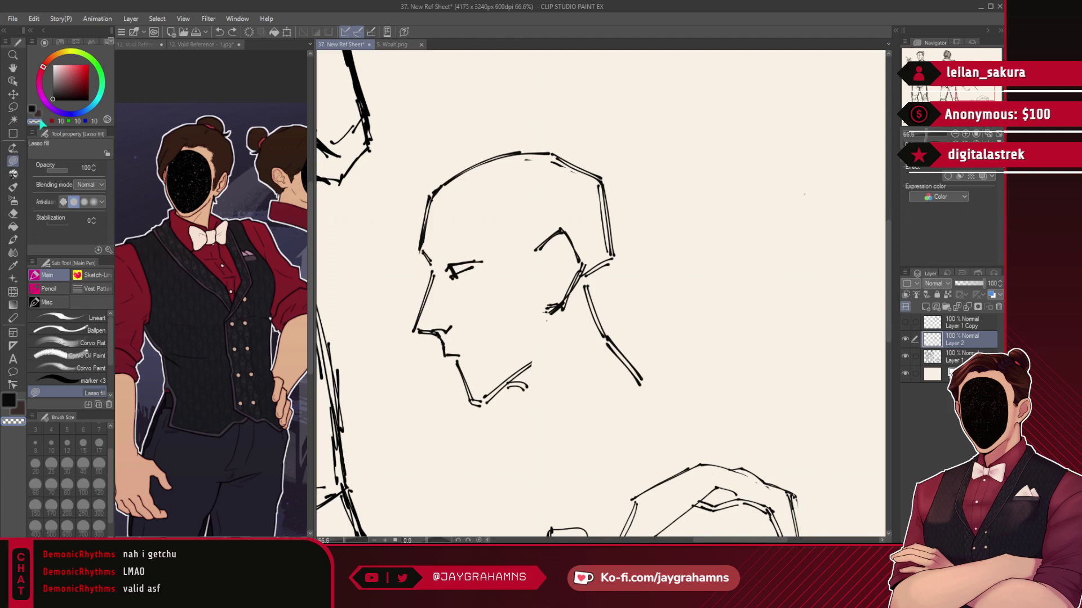
left_click_drag(474, 262, 477, 264)
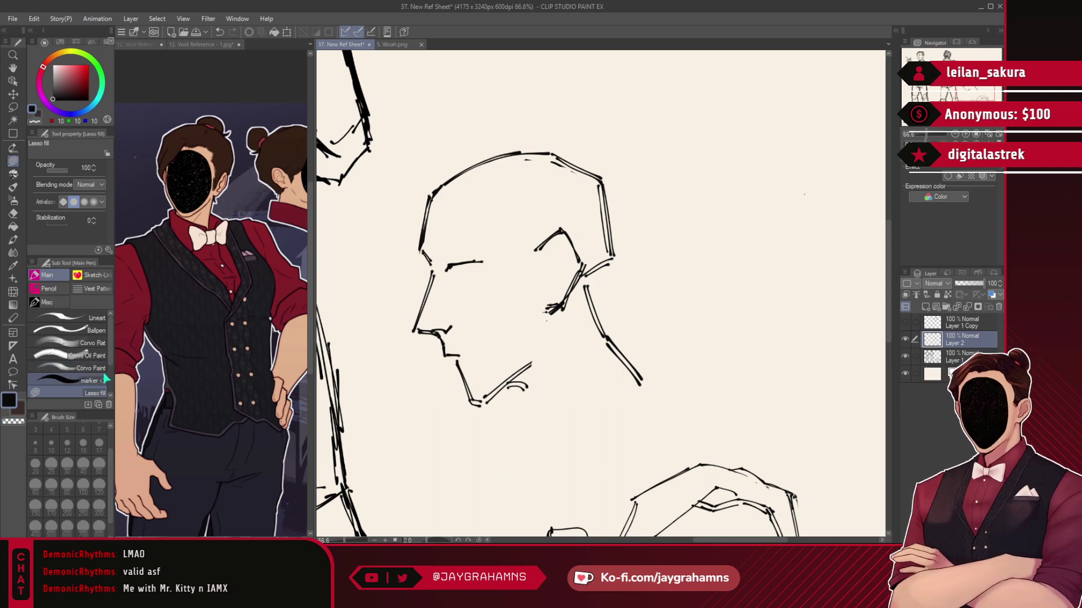
- Redraw the eye with the Ballpen, and add the eyebrow, mouth line and a line across the nose bridge
left_click(85, 330)
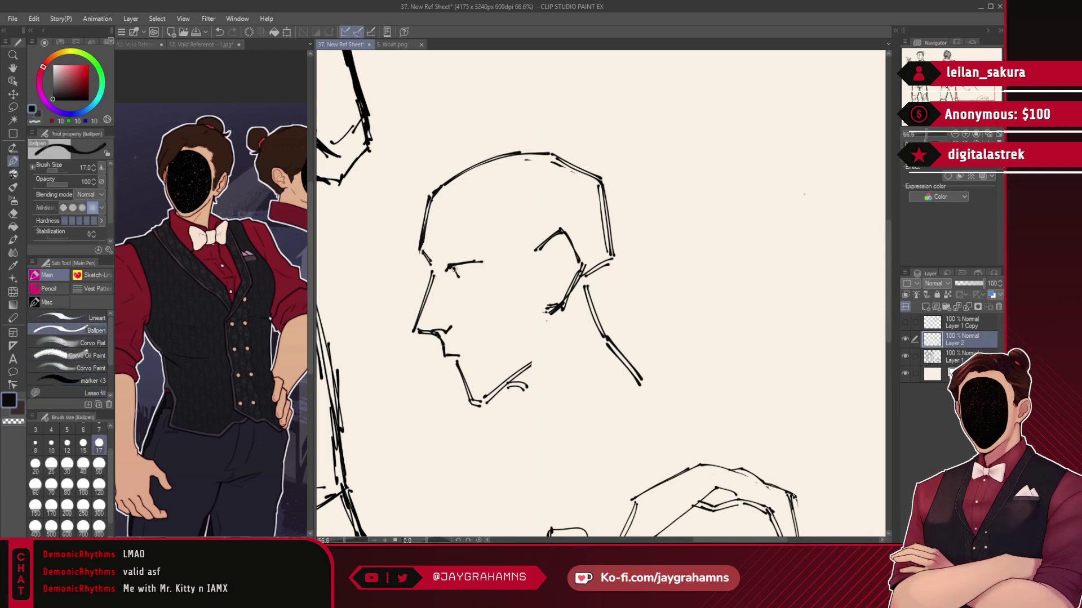
mouse_move(451, 269)
left_mouse_down()
mouse_move(481, 262)
mouse_move(461, 267)
mouse_move(463, 276)
left_mouse_up()
left_click_drag(425, 289, 481, 290)
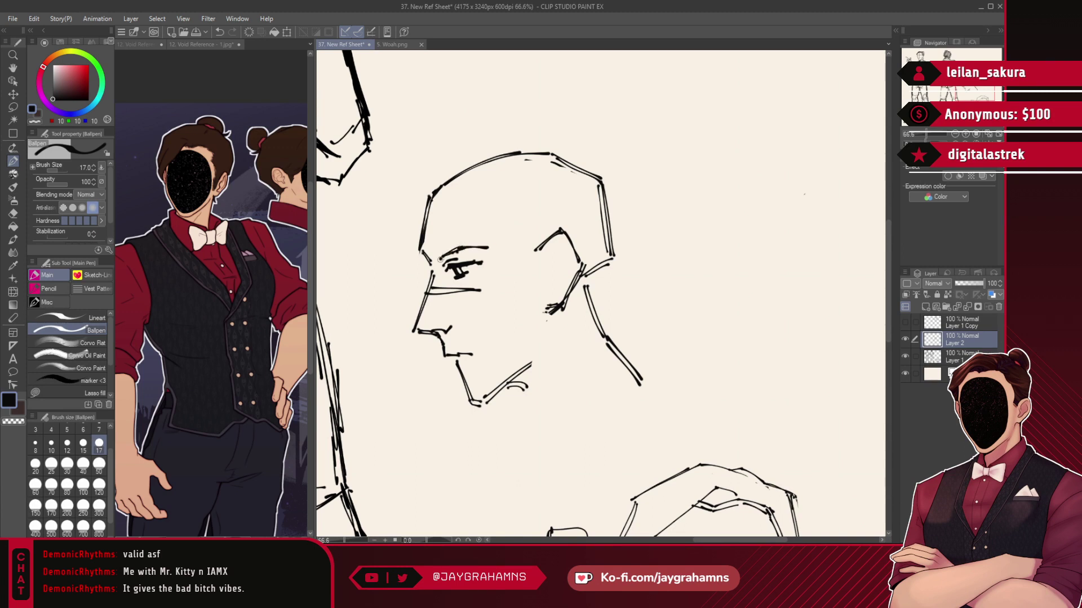
- Add hairline marks and front ear strokes, hatch the shadow under the jaw and add a second nape line
mouse_move(458, 253)
left_mouse_down()
mouse_move(489, 248)
mouse_move(537, 274)
left_mouse_up()
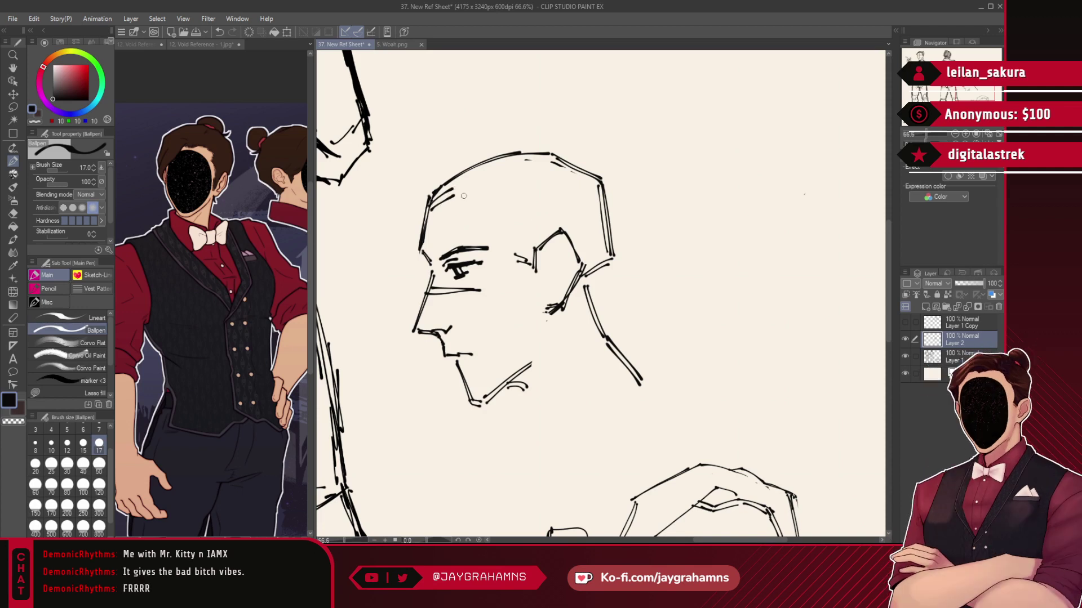
mouse_move(532, 369)
left_mouse_down()
mouse_move(527, 388)
mouse_move(514, 382)
left_mouse_up()
left_click_drag(601, 269, 592, 310)
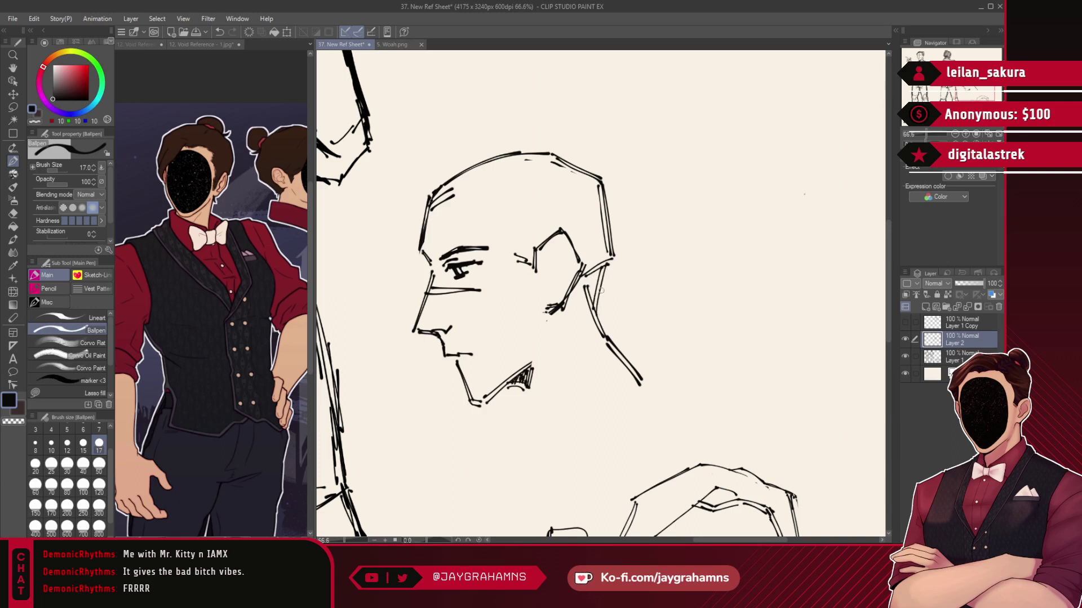
- Lasso the eye and eyebrow and scale them down to about 96%
scroll(576, 182, "down", 2)
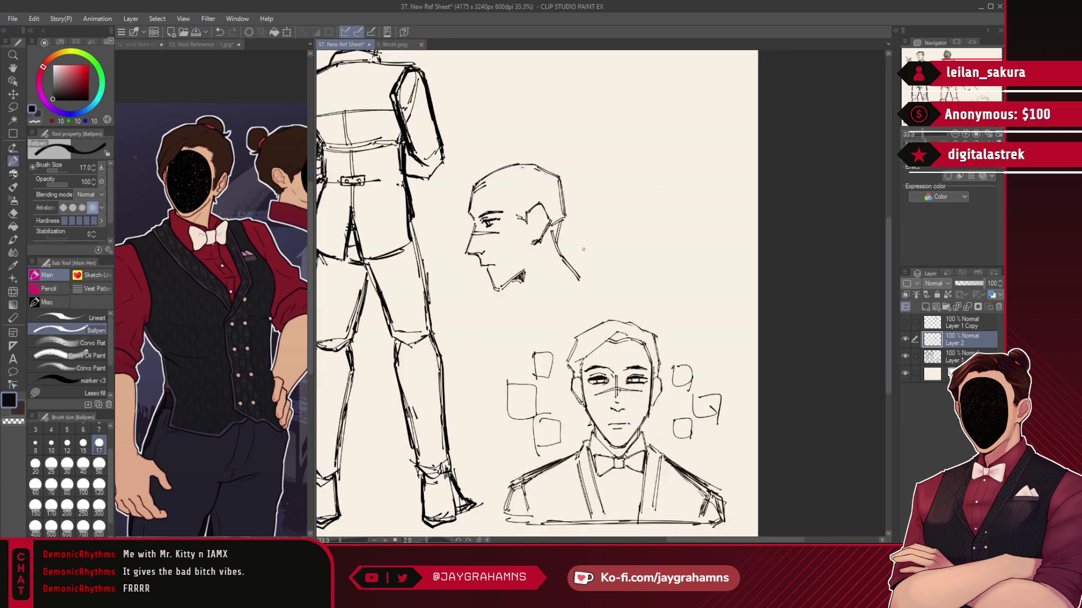
scroll(552, 187, "up", 1)
scroll(552, 186, "up", 1)
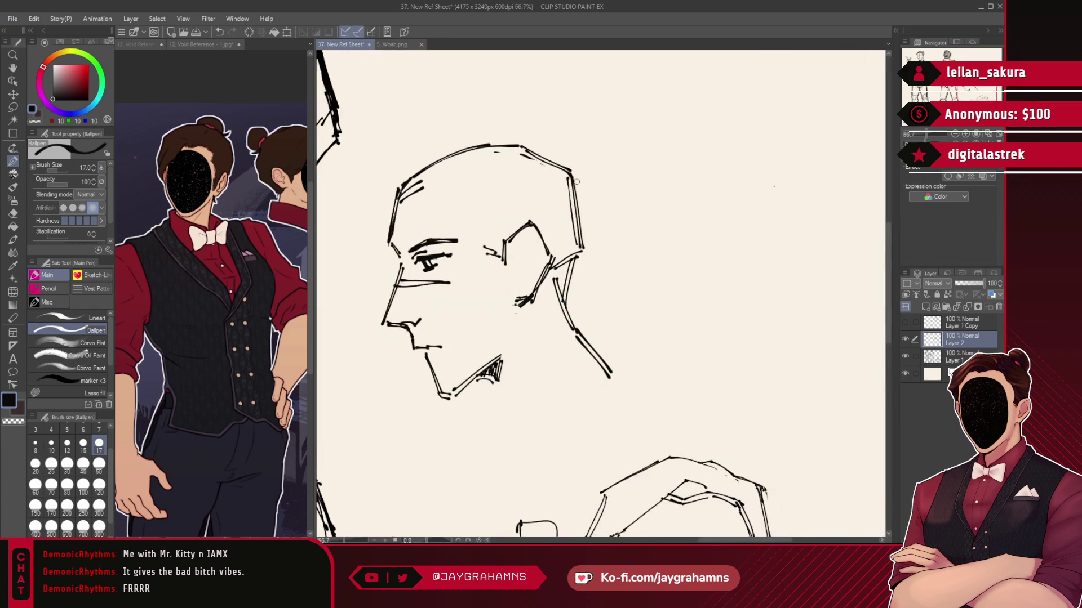
key("m")
mouse_move(453, 218)
left_mouse_down()
mouse_move(425, 224)
mouse_move(468, 261)
mouse_move(459, 212)
mouse_move(470, 218)
left_mouse_up()
key("ctrl+t")
left_click_drag(461, 255, 460, 256)
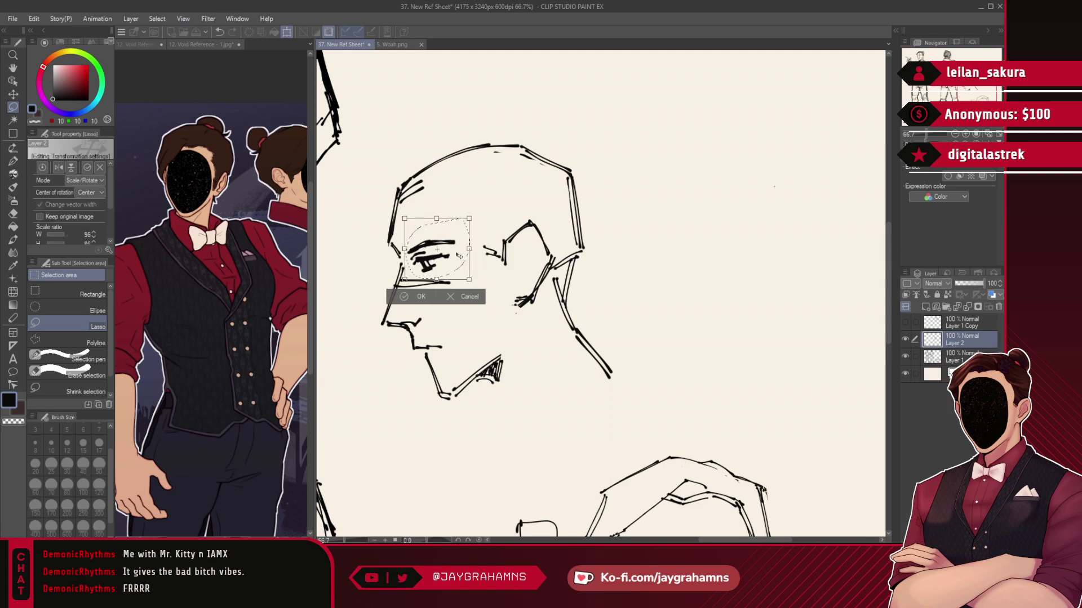
left_click(421, 297)
key("ctrl+d")
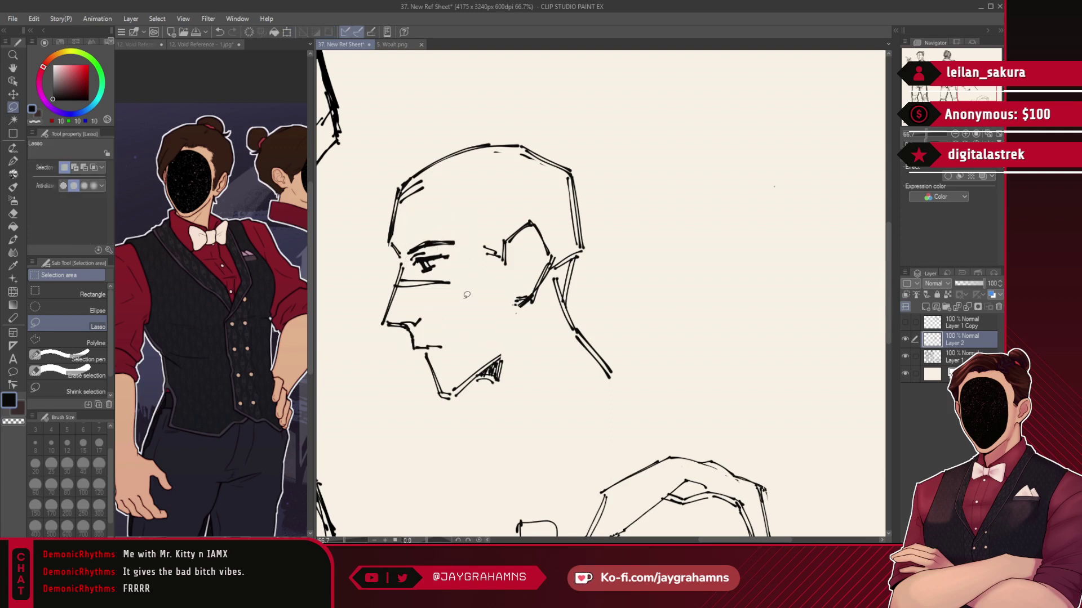
- Lasso the ear and scale it down to about 94%
scroll(464, 294, "down", 1)
scroll(495, 366, "up", 1)
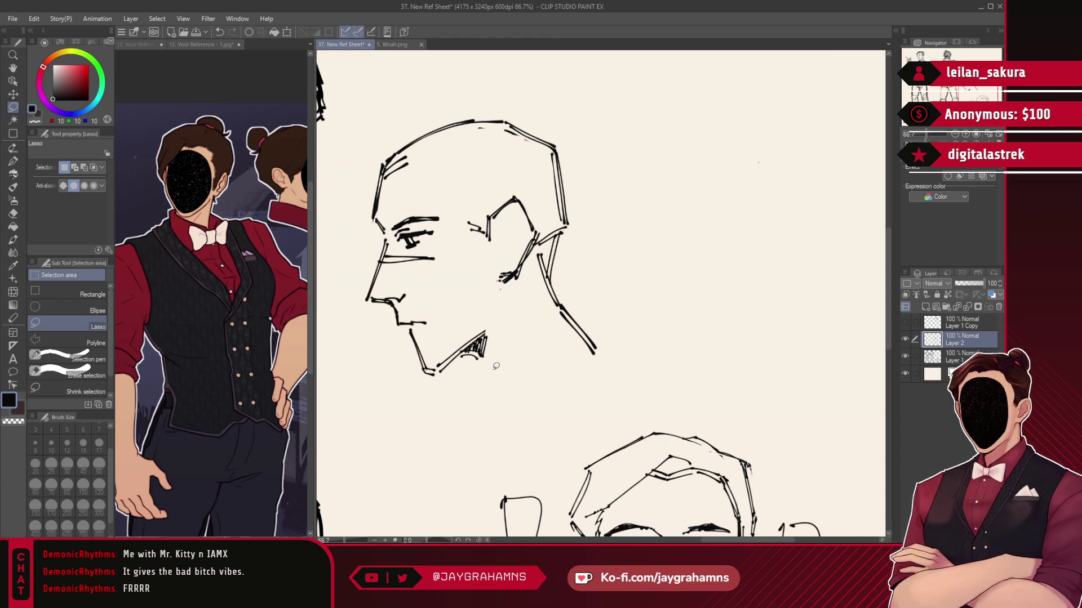
left_click_drag(508, 179, 534, 299)
left_click_drag(544, 232, 514, 184)
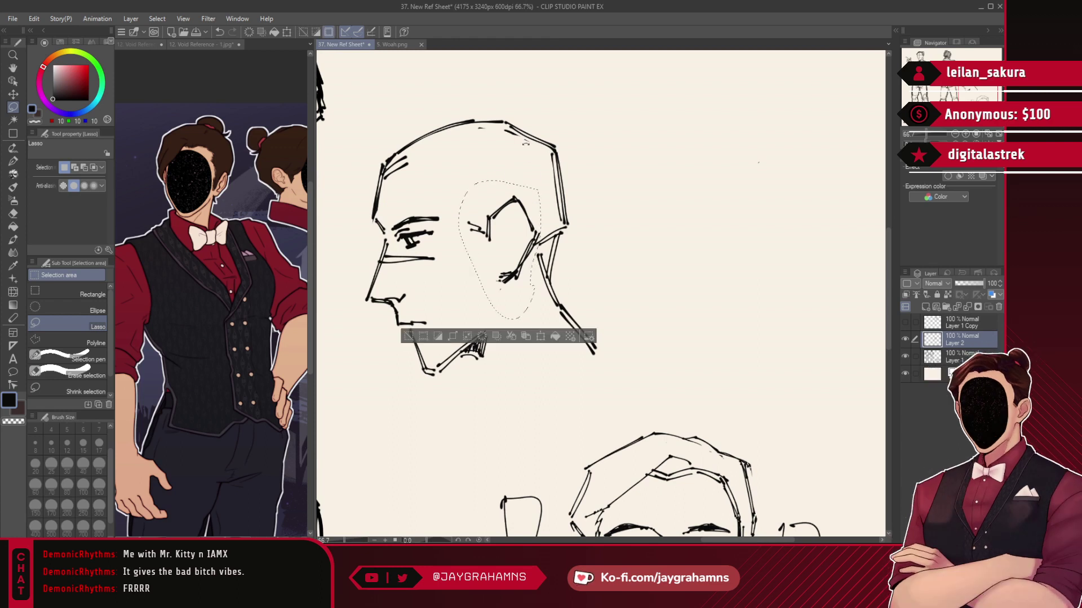
left_click(470, 337)
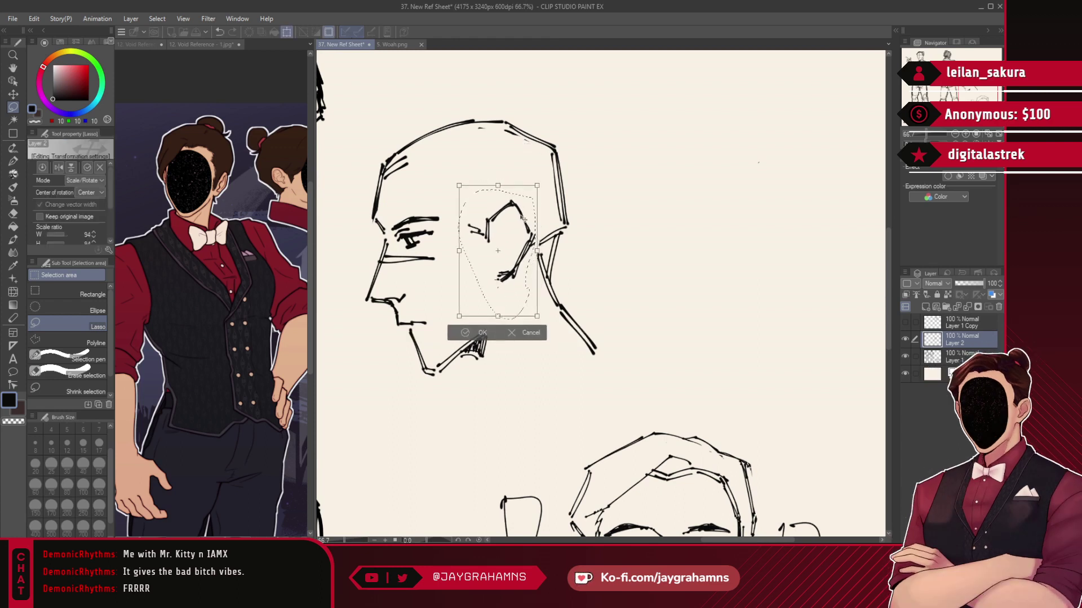
left_click(479, 337)
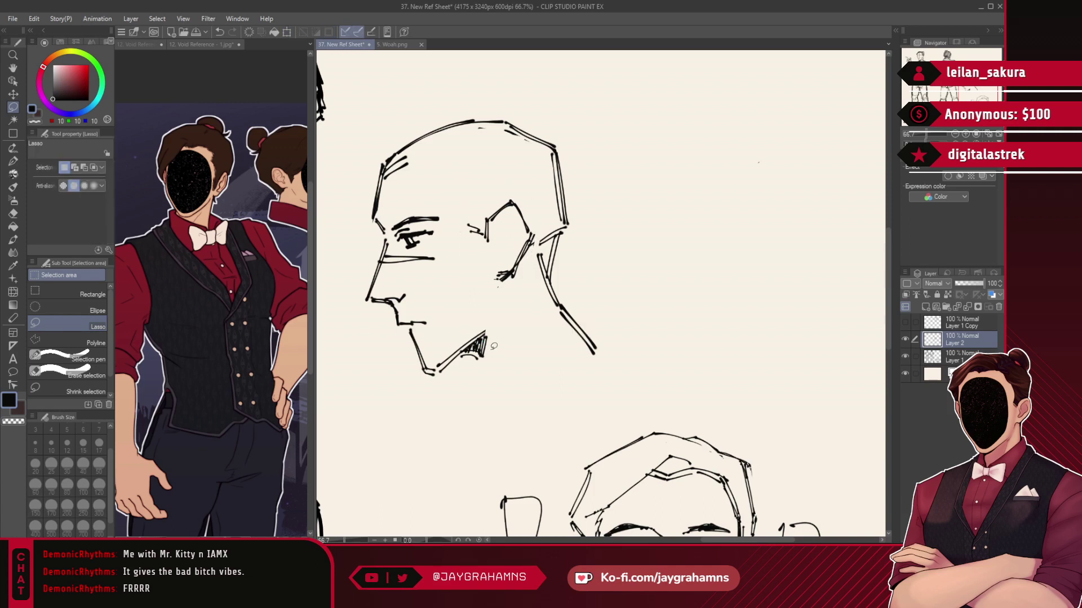
- Draw the stepped hairline from the forehead to a hatched sideburn by the ear, and add the front neck line
scroll(493, 346, "down", 1)
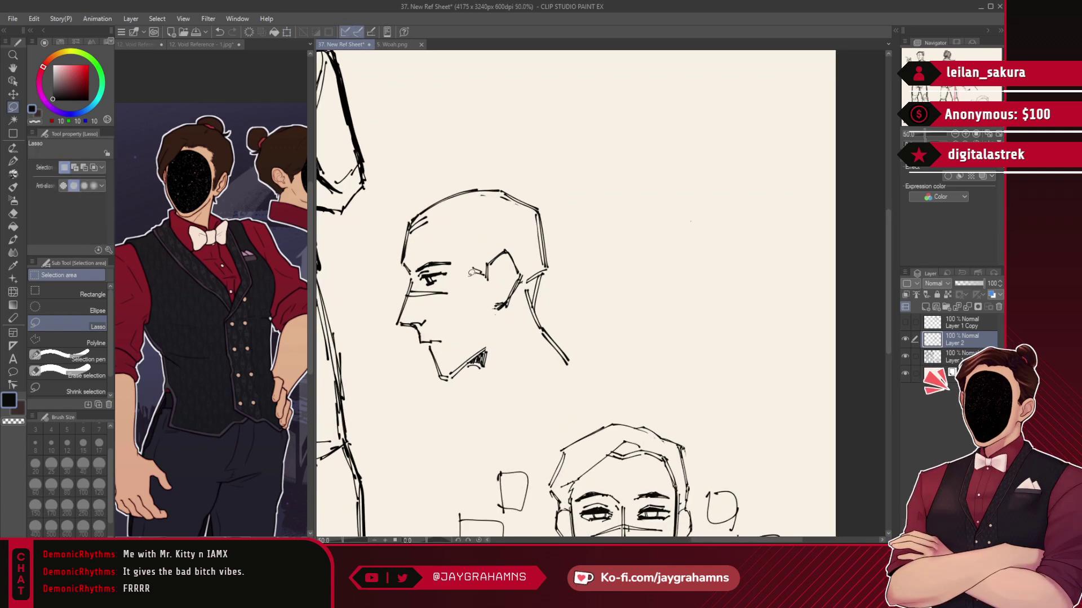
key("p")
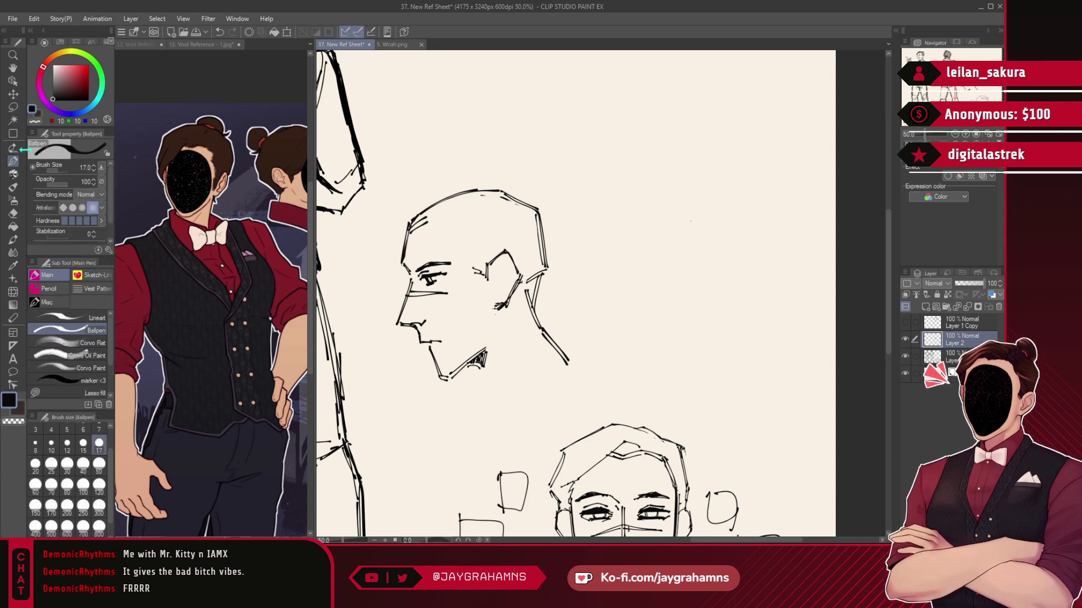
key("ctrl+z")
mouse_move(433, 216)
left_mouse_down()
mouse_move(460, 232)
mouse_move(461, 251)
left_mouse_up()
key("ctrl+z")
key("ctrl+z")
left_click_drag(472, 257, 488, 281)
left_click_drag(477, 279, 489, 285)
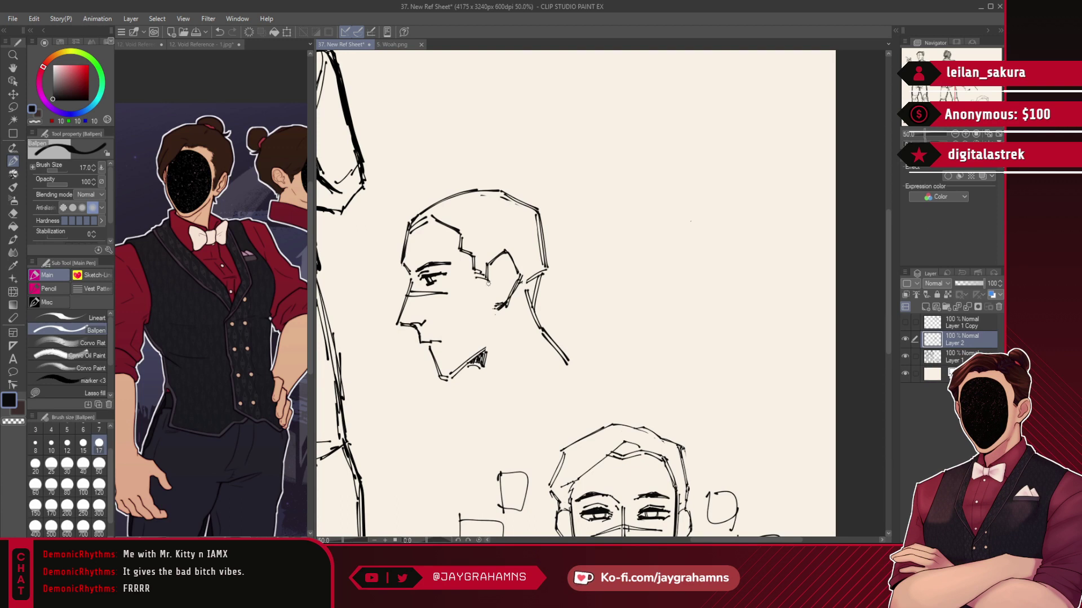
key("ctrl+z")
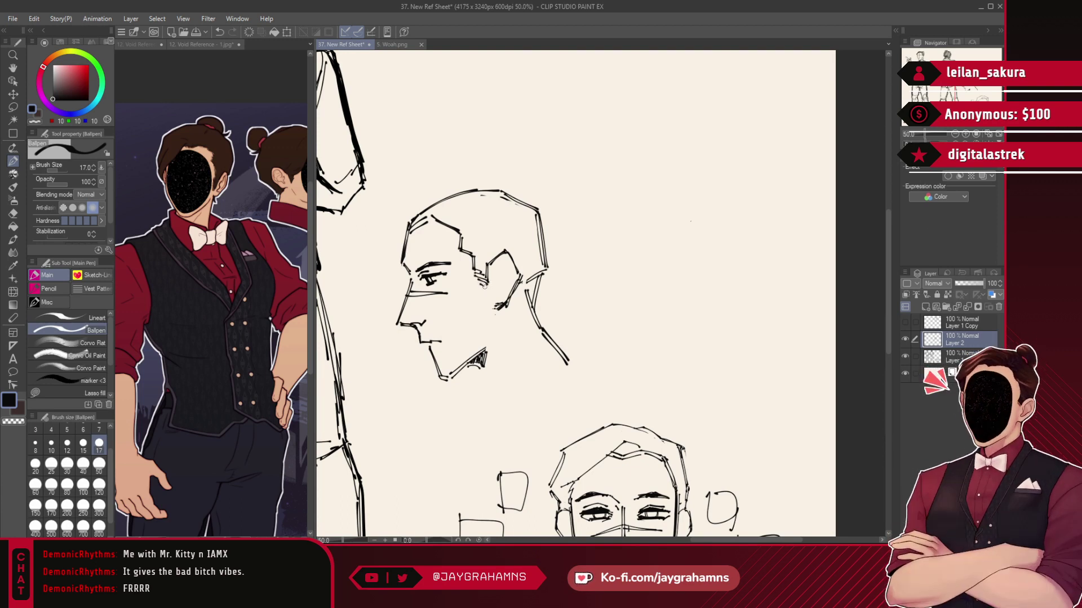
left_click_drag(477, 281, 488, 287)
key("ctrl+z")
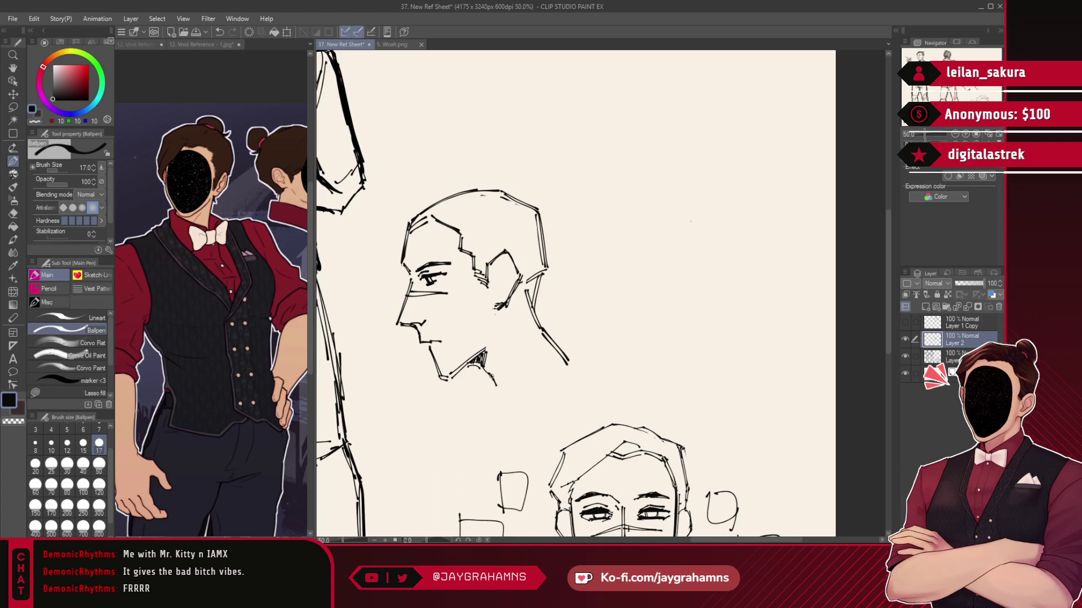
- Erase the nape lines and the top outline of the profile head's skull with the transparent Lasso fill
left_click(85, 393)
left_click(37, 121)
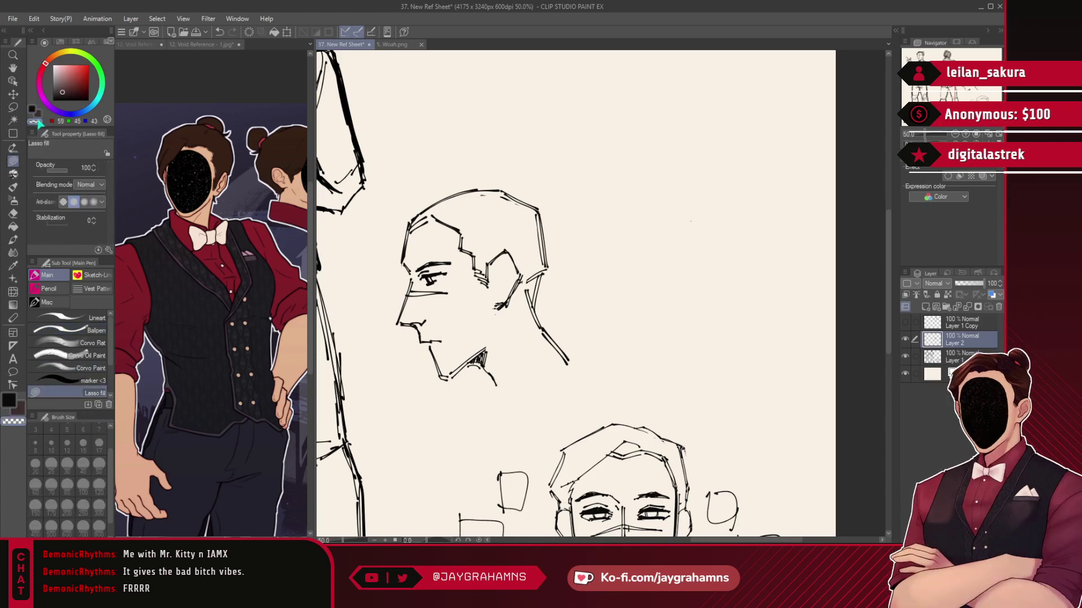
mouse_move(551, 322)
left_mouse_down()
mouse_move(531, 386)
mouse_move(590, 311)
left_mouse_up()
mouse_move(524, 314)
left_mouse_down()
mouse_move(543, 239)
mouse_move(534, 325)
left_mouse_up()
mouse_move(401, 228)
left_mouse_down()
mouse_move(467, 171)
mouse_move(510, 194)
left_mouse_up()
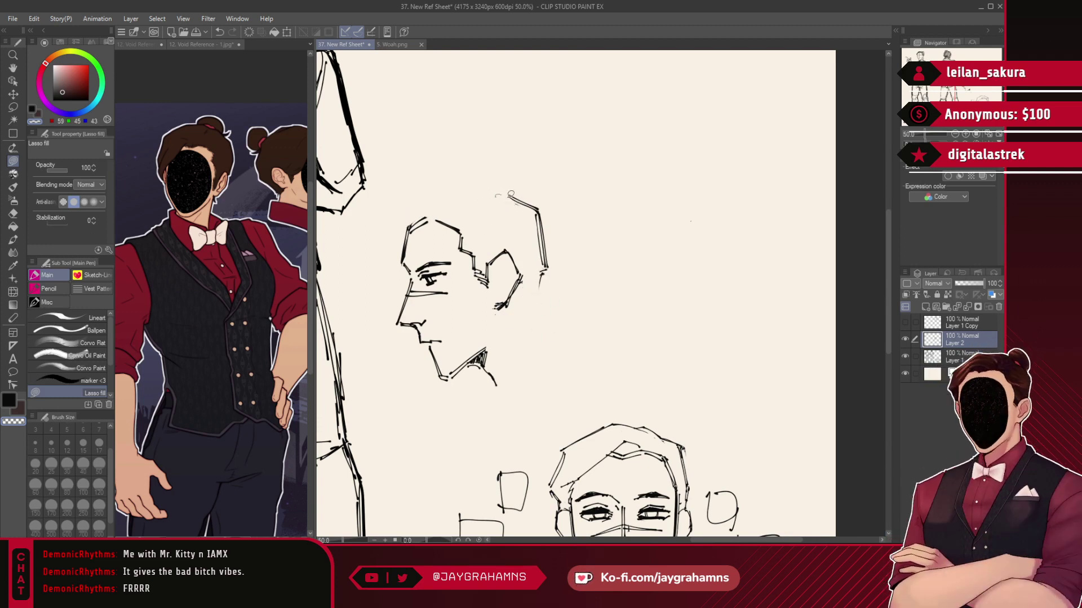
mouse_move(399, 236)
left_mouse_down()
mouse_move(444, 201)
mouse_move(430, 215)
left_mouse_up()
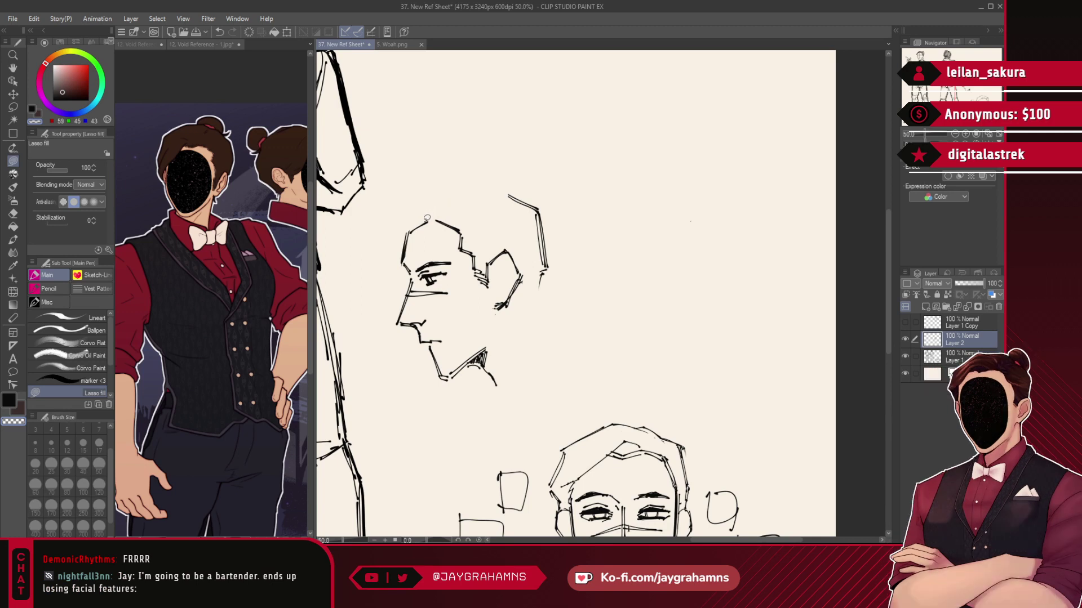
- Redraw the skull with the Ballpen as a higher, fuller curve from the forehead over the crown to the back of the head
key("p")
left_click(412, 224, "alt")
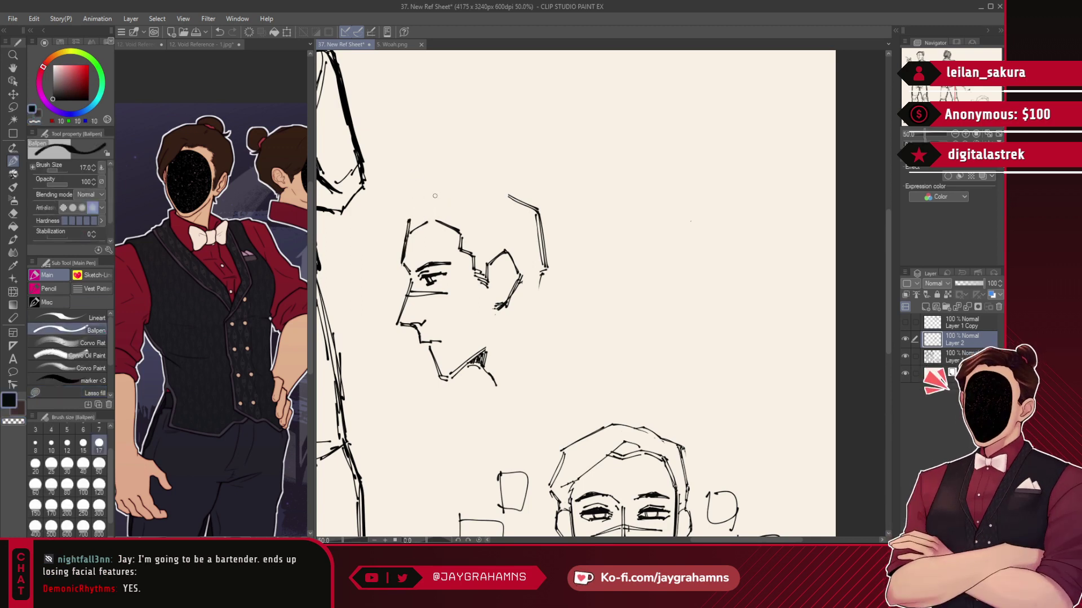
mouse_move(456, 189)
left_mouse_down()
mouse_move(410, 215)
mouse_move(468, 187)
mouse_move(538, 202)
left_mouse_up()
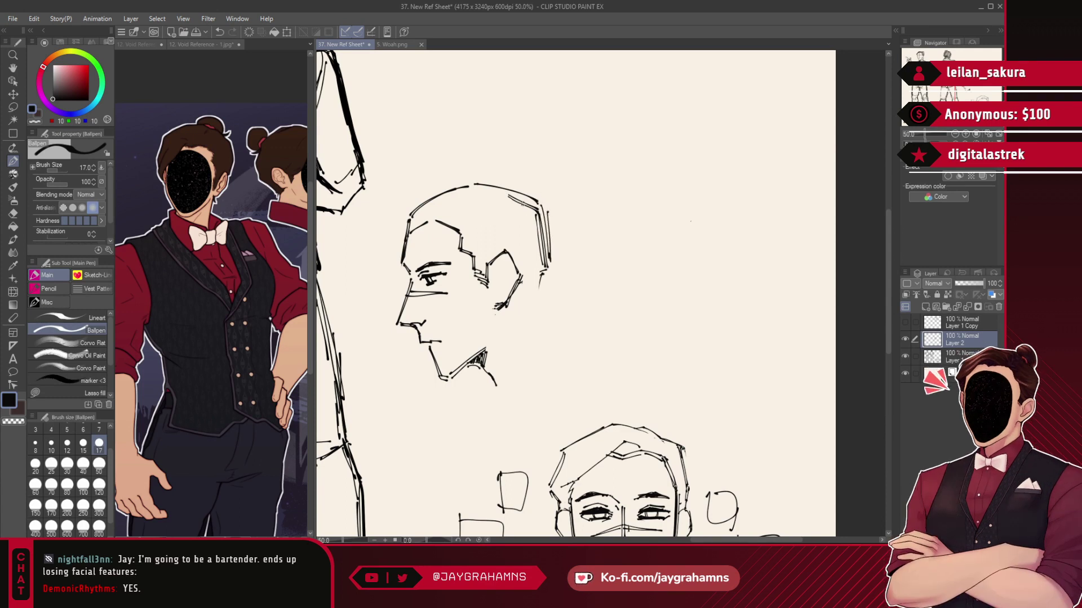
key("ctrl+z")
left_click_drag(543, 206, 552, 259)
- Erase the old skull lines left inside the new back-of-head outline with the transparent Lasso fill
left_click(85, 393)
left_click(34, 122)
mouse_move(546, 259)
left_mouse_down()
mouse_move(507, 195)
mouse_move(544, 241)
left_mouse_up()
left_click_drag(543, 285, 550, 272)
- Draw the lower back of the head curving in behind the ear and a slanted nape line below it with the Ballpen
left_click(96, 330)
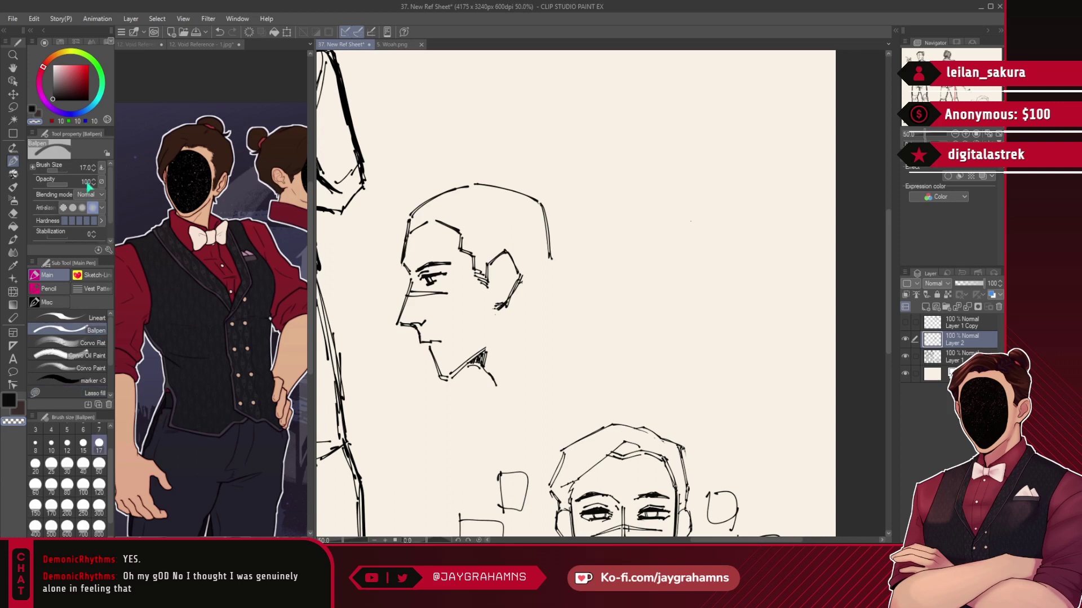
key("c")
left_click_drag(550, 260, 552, 272)
left_click_drag(552, 274, 539, 300)
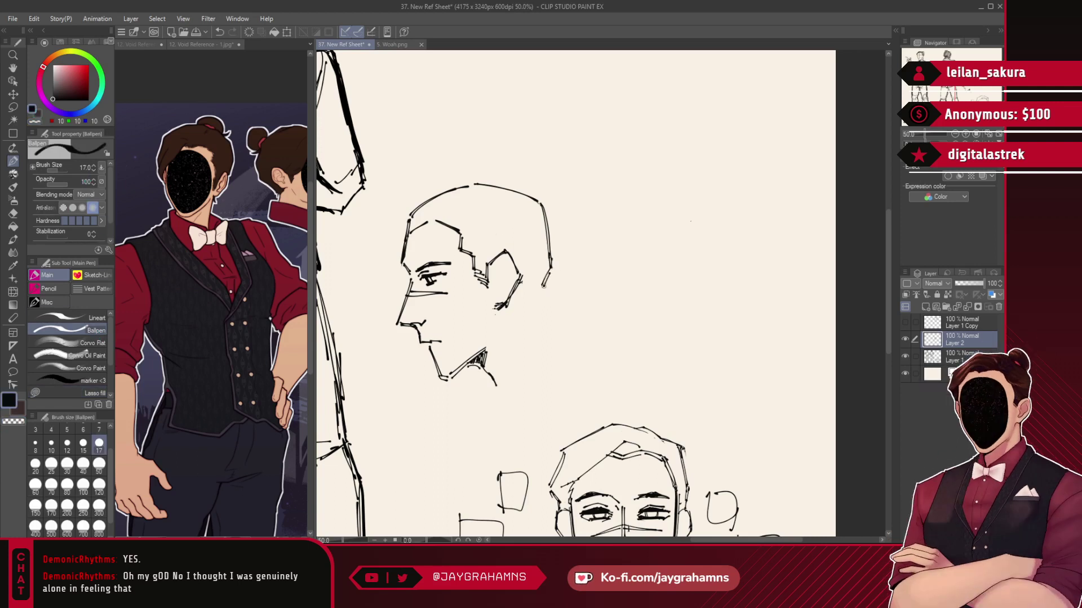
key("ctrl+z")
left_click_drag(551, 335, 539, 303)
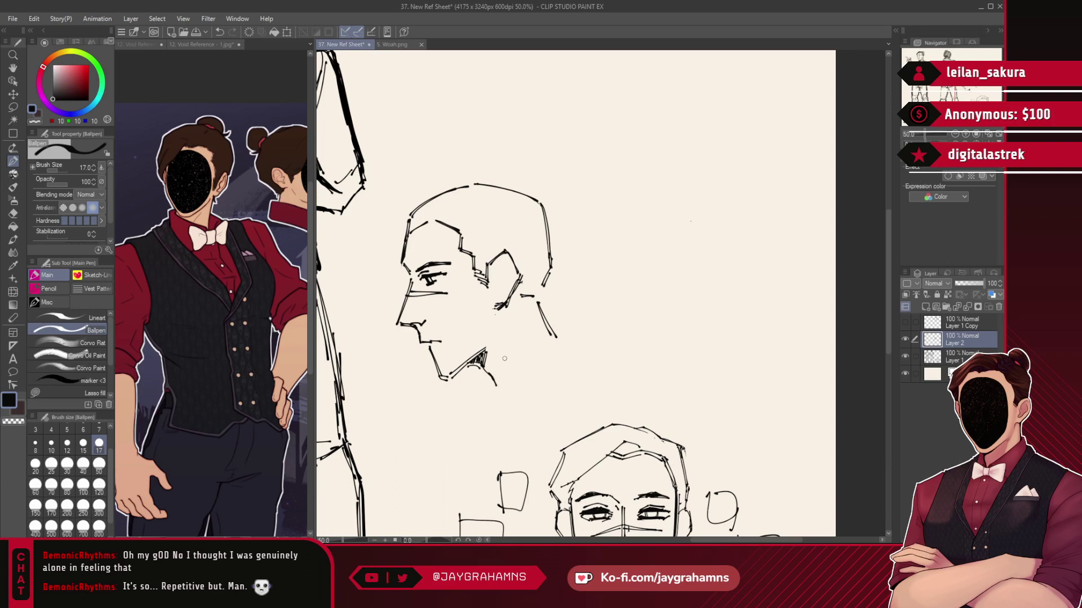
key("ctrl+z")
left_click_drag(532, 306, 557, 345)
left_click_drag(544, 285, 537, 300)
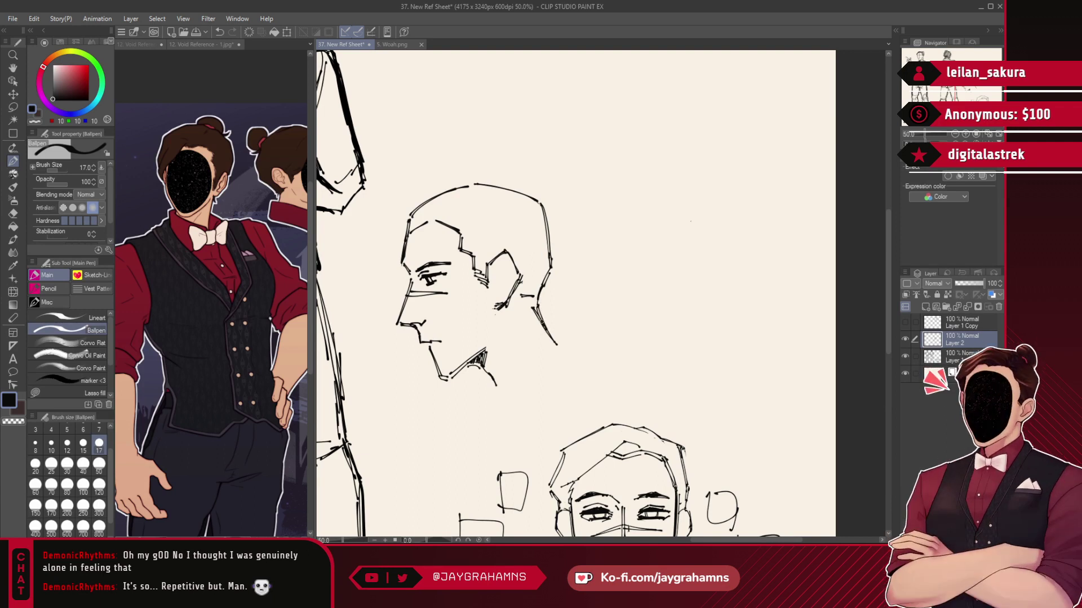
- Rework the ear into a smaller, narrower shape with a jaw line below it, erasing its old outer contour
mouse_move(488, 270)
left_mouse_down()
mouse_move(503, 253)
mouse_move(511, 264)
mouse_move(506, 254)
left_mouse_up()
left_click_drag(519, 274, 490, 333)
left_click(68, 393)
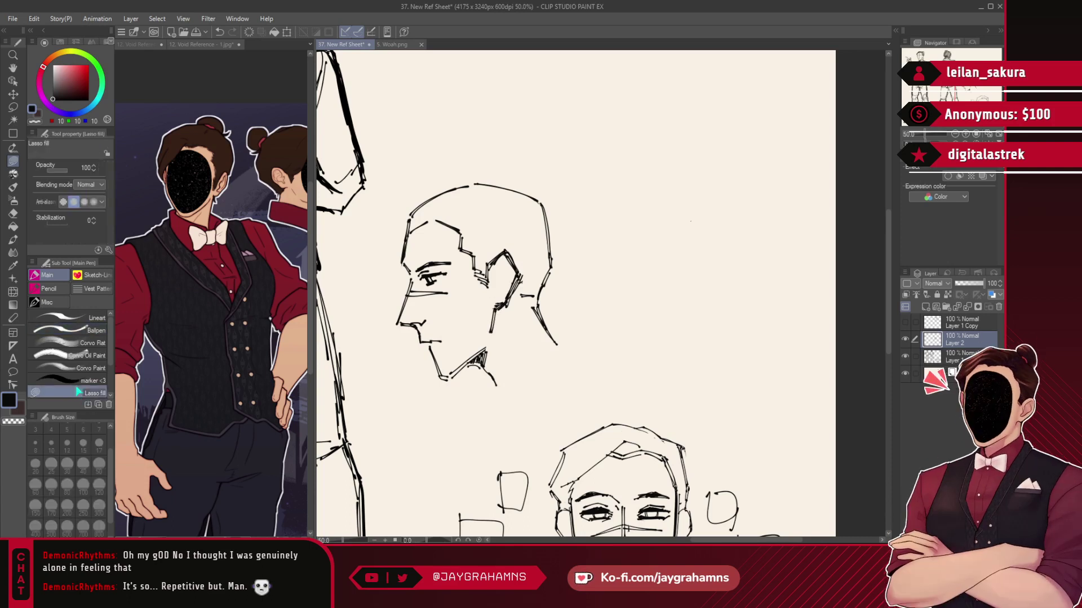
left_click(36, 120)
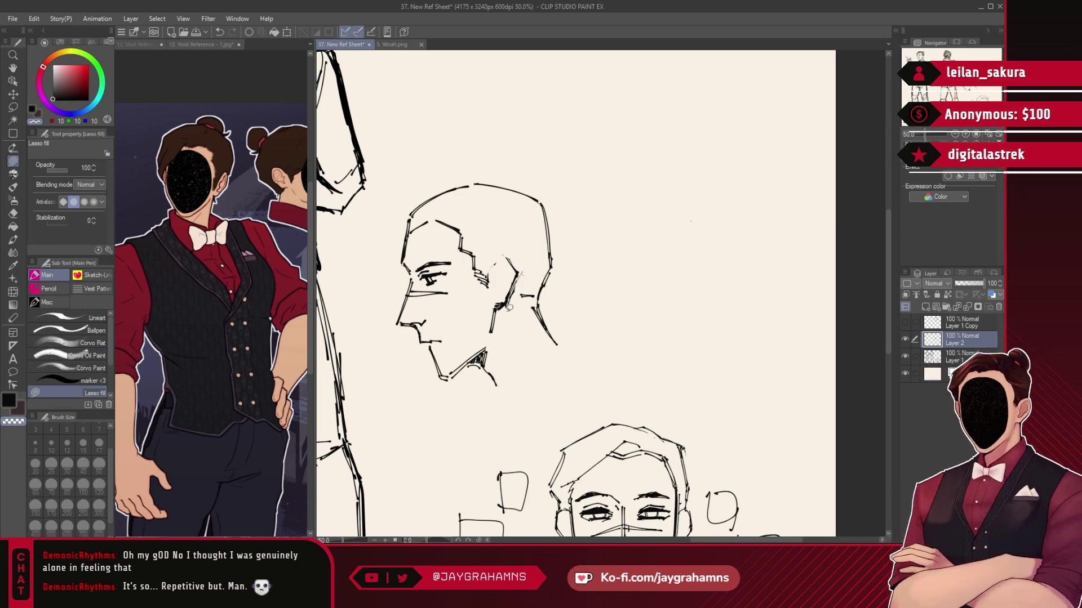
left_click(88, 329)
left_click(33, 111)
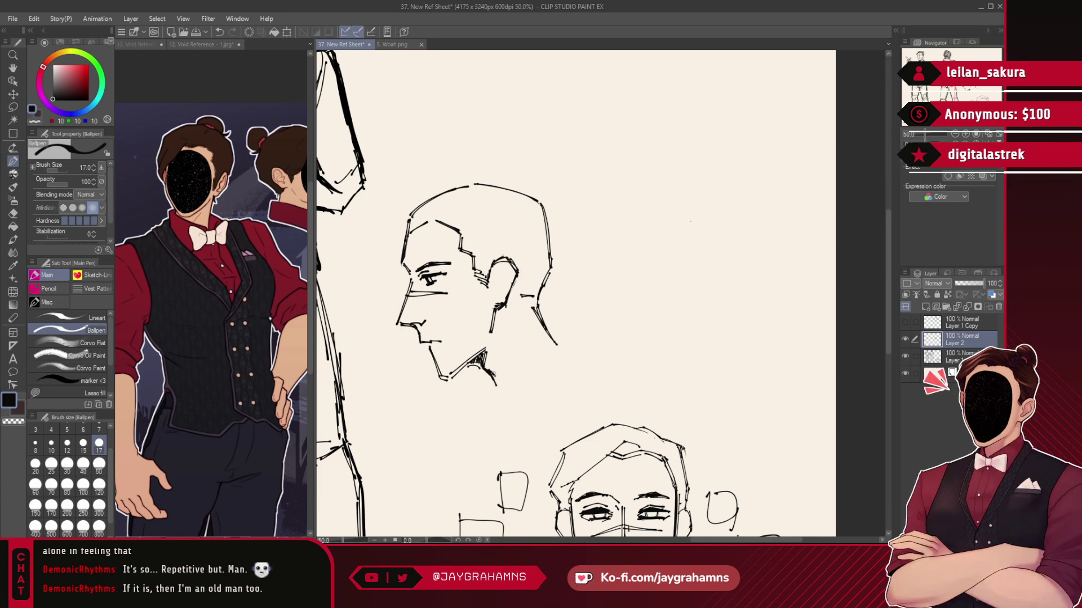
- Thicken the front neck and nape lines and hatch the shaded area between the ear and the nape
left_click_drag(490, 367, 498, 387)
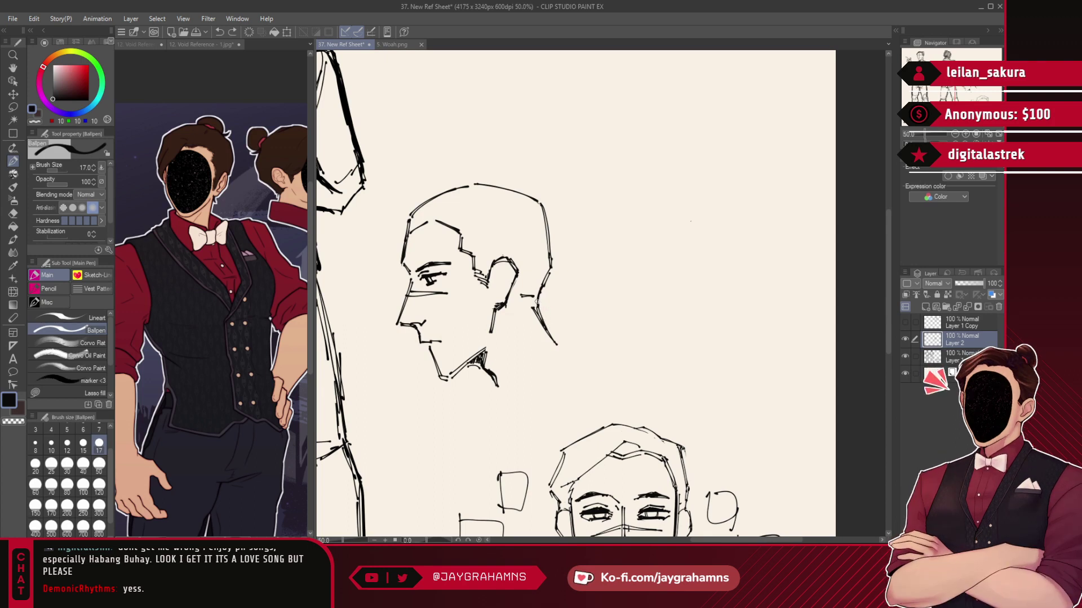
left_click_drag(536, 305, 545, 327)
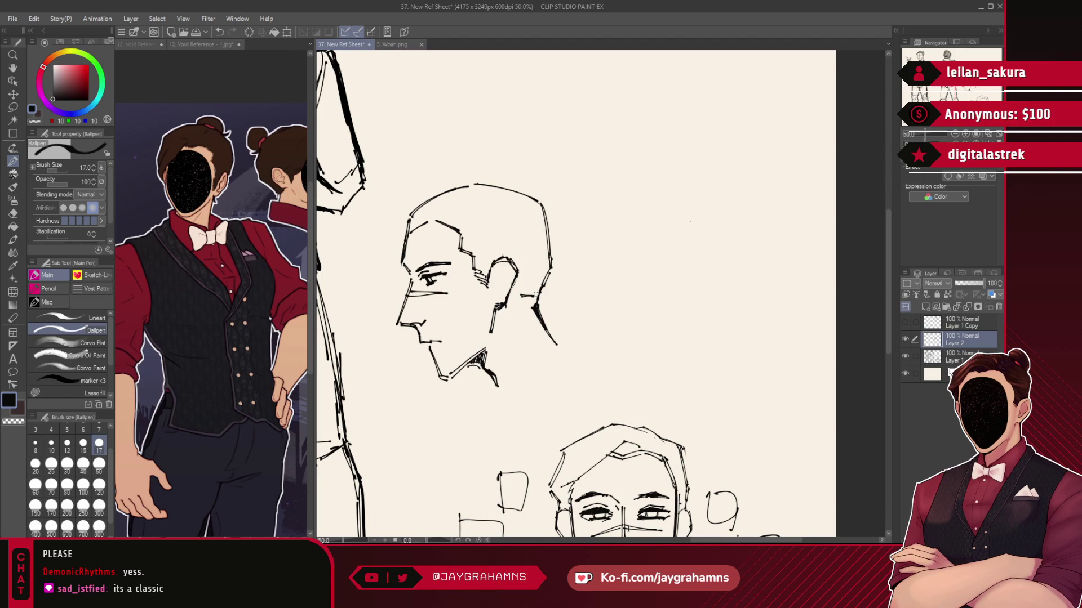
mouse_move(515, 294)
left_mouse_down()
mouse_move(534, 316)
mouse_move(517, 299)
mouse_move(539, 297)
mouse_move(542, 321)
mouse_move(518, 305)
left_mouse_up()
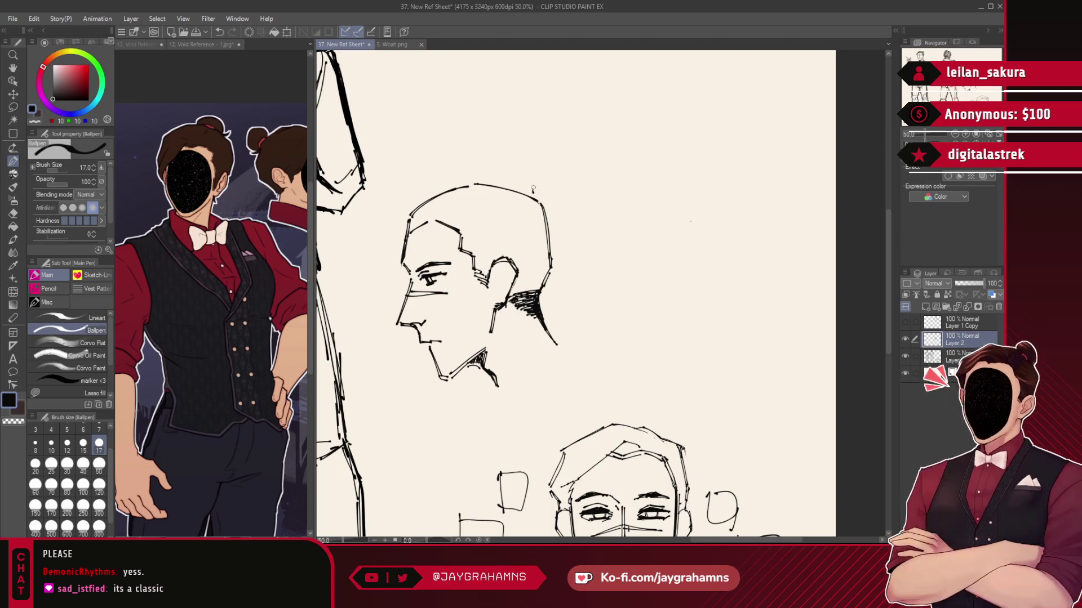
- Thicken the outline along the back of the skull and down the nape
left_click_drag(539, 180, 536, 194)
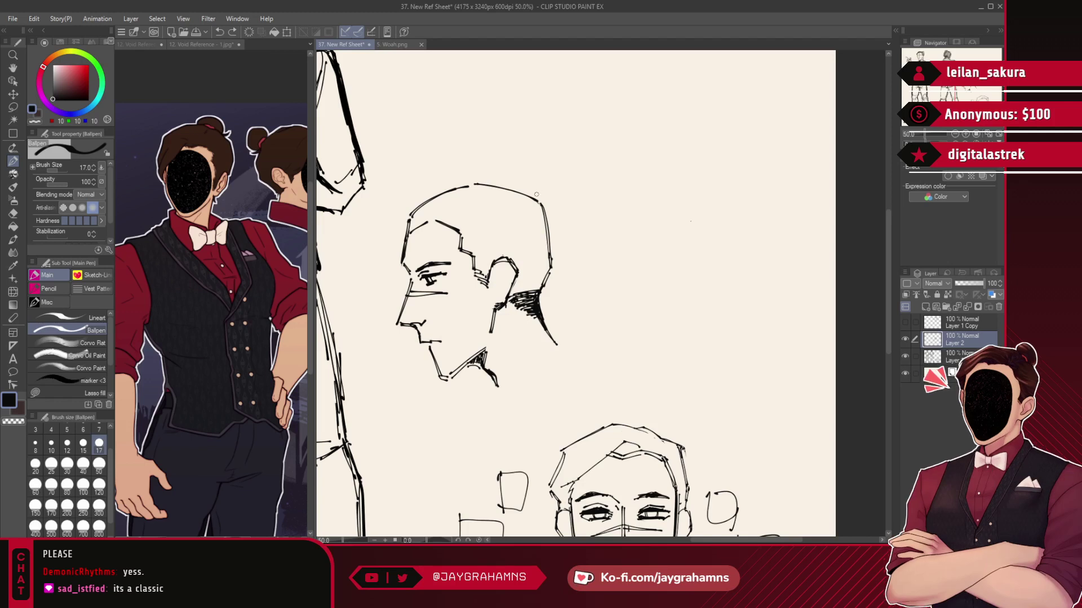
left_click_drag(544, 211, 552, 262)
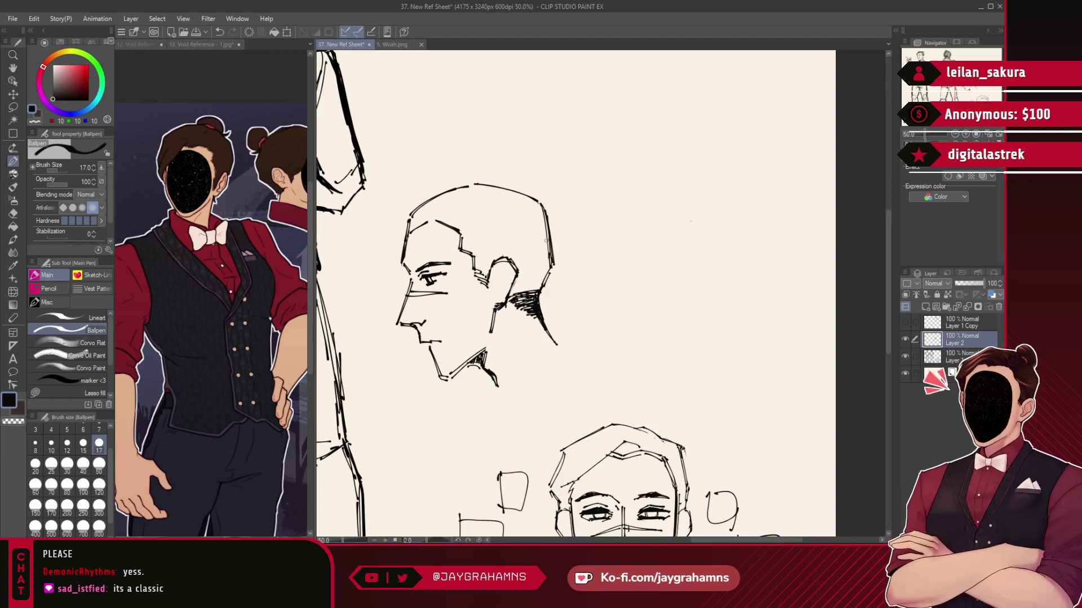
left_click_drag(545, 300, 562, 345)
- Draw the collar's upper edge diagonally from the nape to below the chin and fill the dark inner band at the throat
left_click_drag(466, 395, 538, 331)
key("ctrl+z")
mouse_move(467, 400)
left_mouse_down()
mouse_move(539, 325)
mouse_move(464, 406)
left_mouse_up()
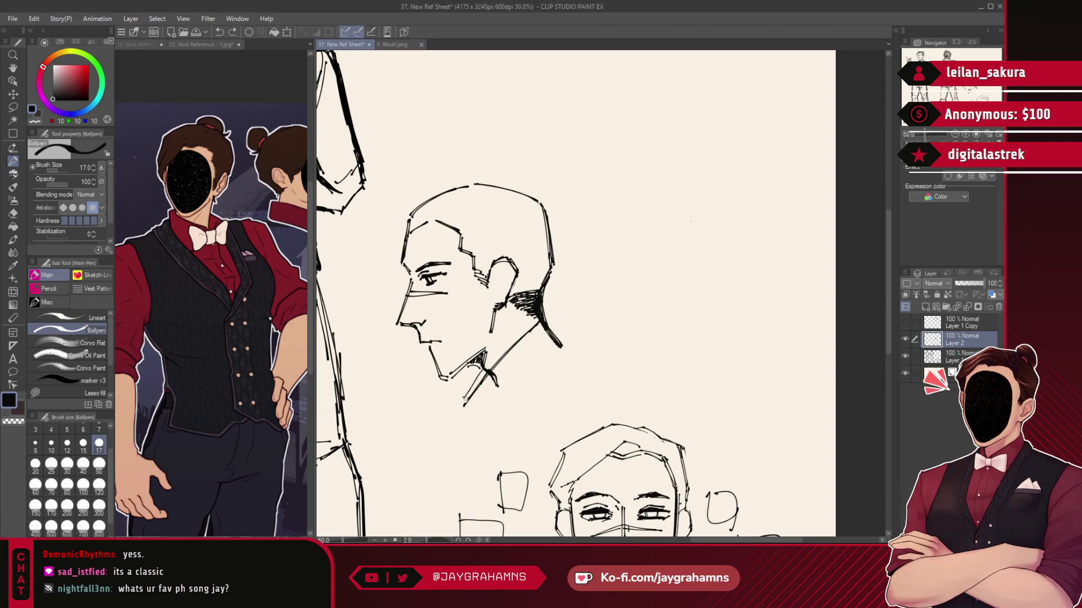
left_click_drag(484, 373, 466, 396)
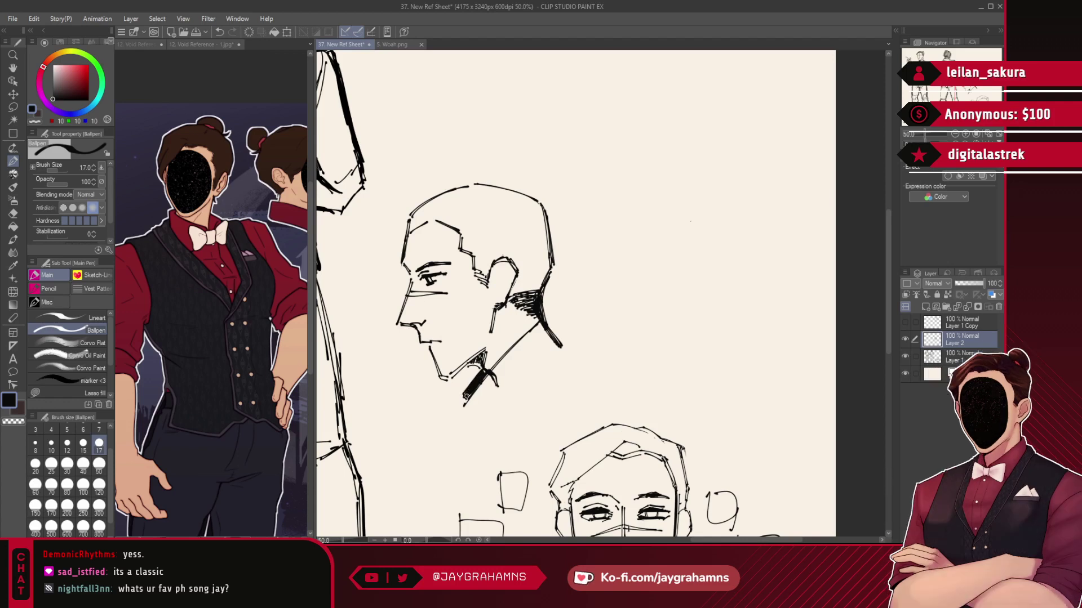
- Erase the nape and front neck lines that extend below the collar edge with the transparent Lasso fill
left_click(68, 393)
left_click(36, 121)
mouse_move(548, 319)
left_mouse_down()
mouse_move(481, 387)
mouse_move(566, 331)
left_mouse_up()
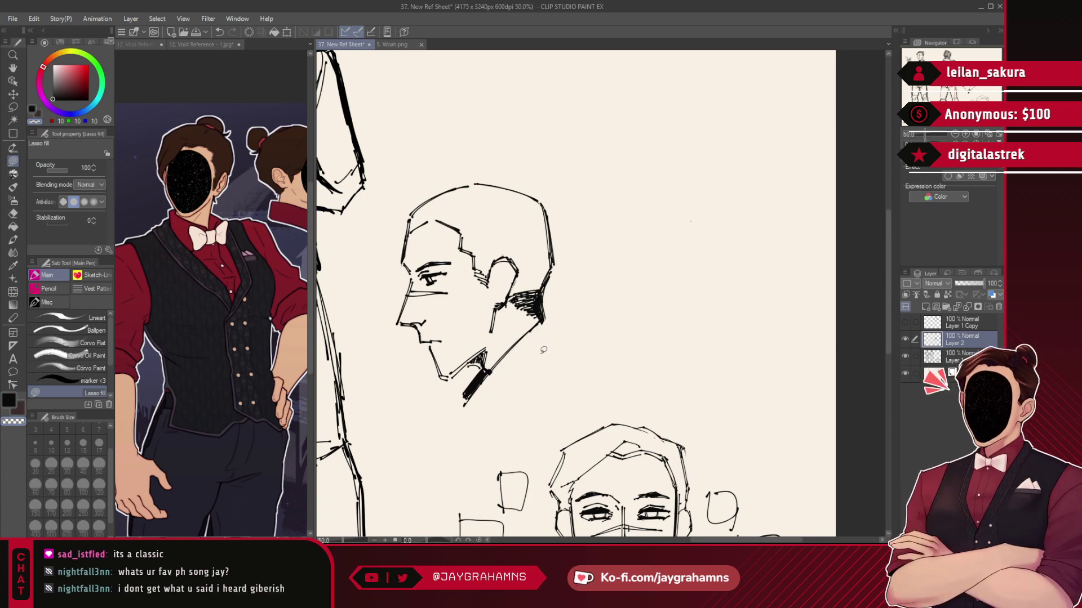
- Outline the folded shirt collar with the Ballpen, adding its pointed front end, back end and lower edge
left_click(90, 330)
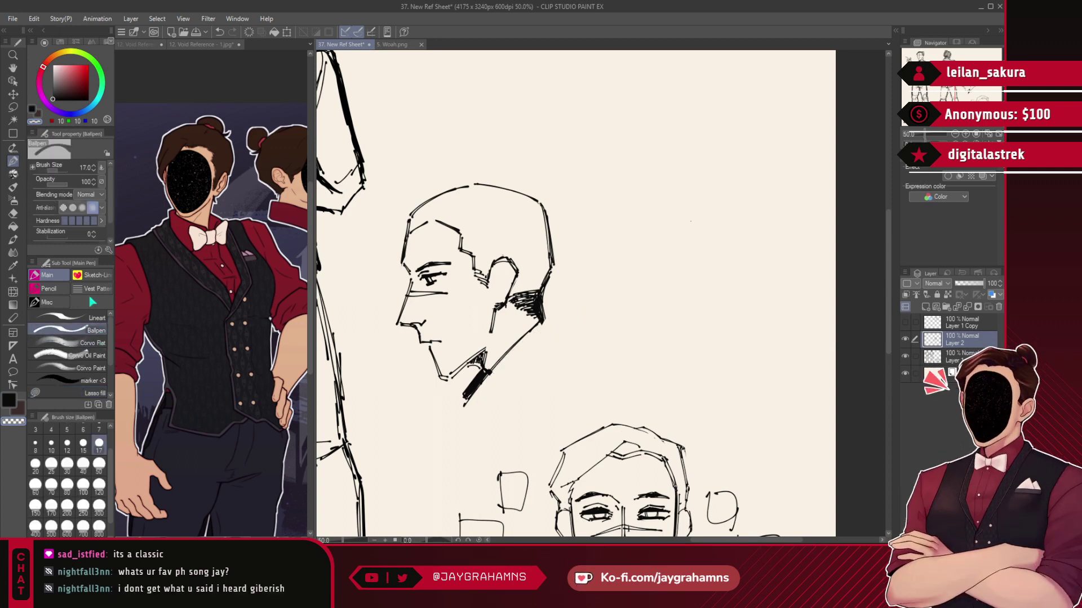
left_click(33, 108)
left_click_drag(464, 405, 479, 421)
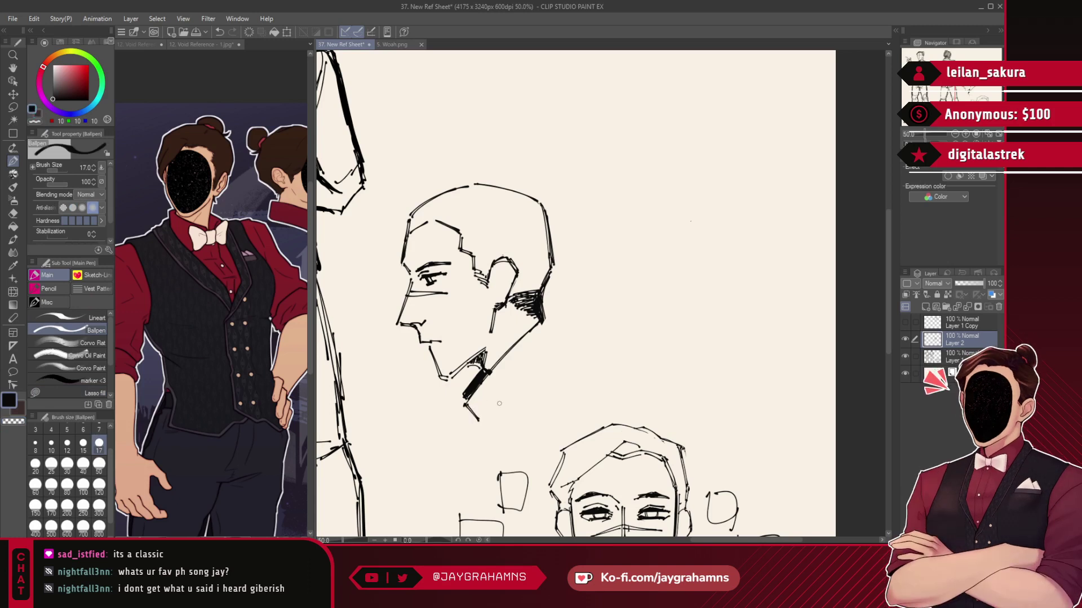
left_click_drag(541, 323, 551, 314)
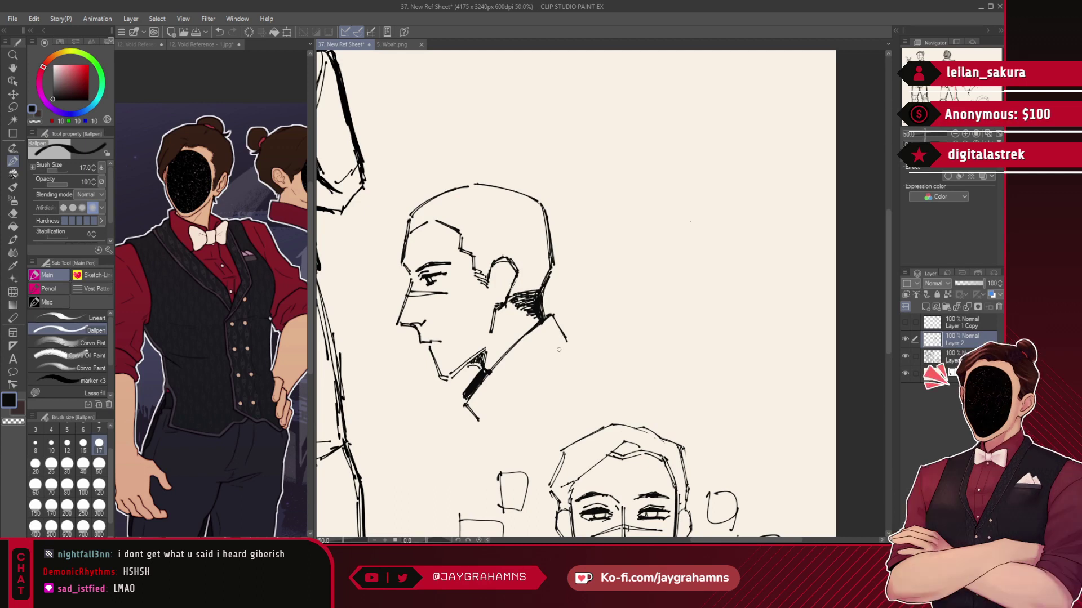
left_click_drag(482, 428, 556, 353)
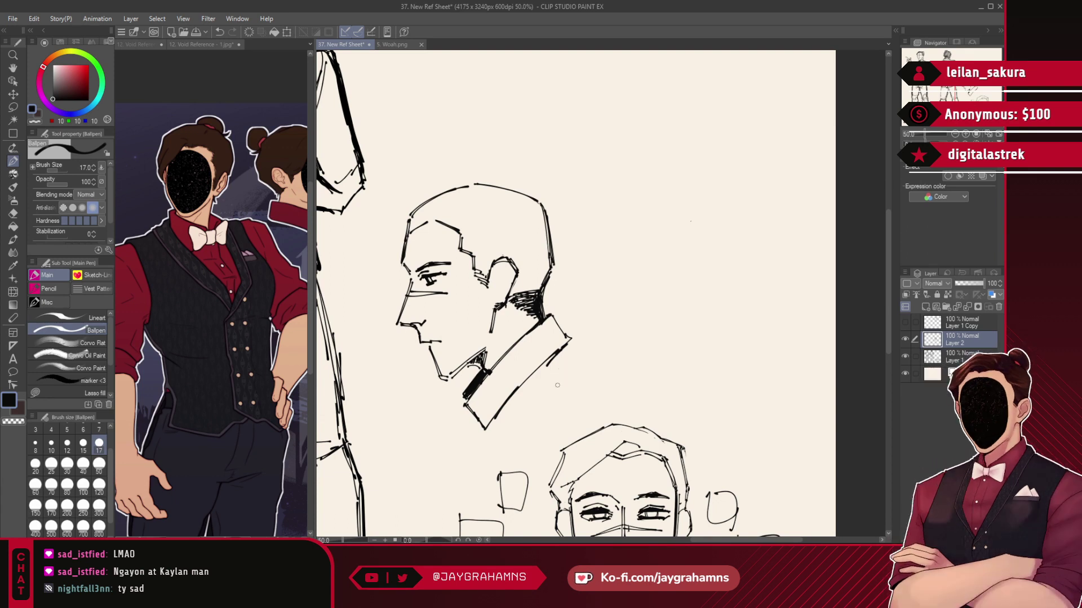
- Add shadow strokes under the collar and sketch the curved shoulder line below it
mouse_move(565, 347)
left_mouse_down()
mouse_move(500, 407)
mouse_move(517, 390)
left_mouse_up()
key("ctrl+z")
mouse_move(547, 365)
left_mouse_down()
mouse_move(516, 401)
mouse_move(528, 394)
left_mouse_up()
left_click_drag(544, 381, 539, 388)
left_click_drag(527, 438, 551, 412)
left_click_drag(559, 405, 595, 417)
- Draw the upper back line curving down from the rear of the collar, undoing and retrying strokes as needed
mouse_move(574, 346)
left_mouse_down()
mouse_move(620, 411)
mouse_move(613, 396)
left_mouse_up()
key("ctrl+z")
left_click_drag(576, 346, 605, 383)
key("ctrl+z")
key("ctrl+z")
left_click_drag(571, 343, 613, 400)
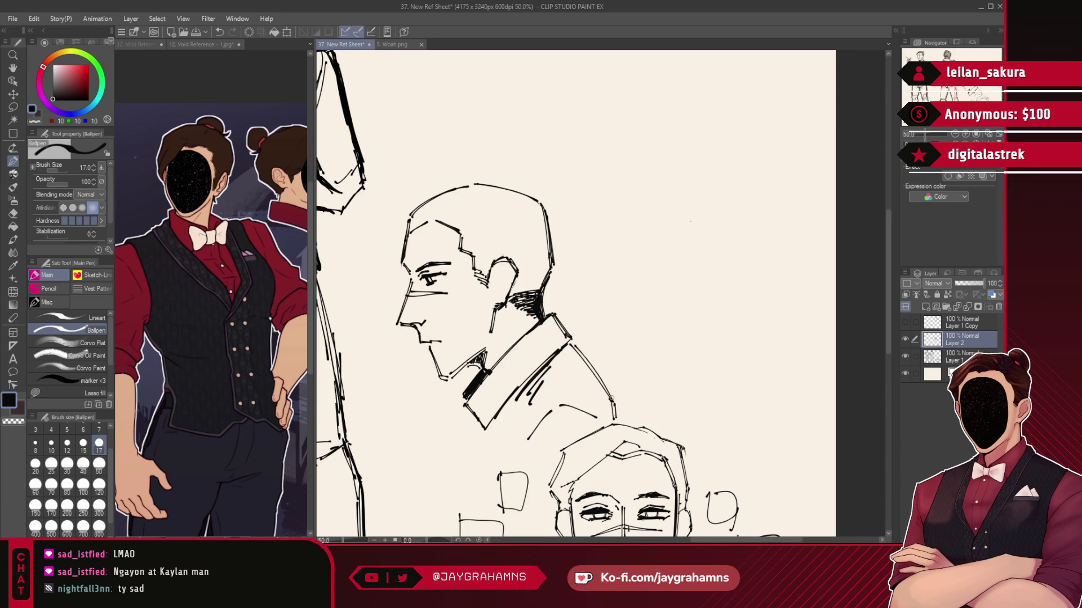
key("ctrl+z")
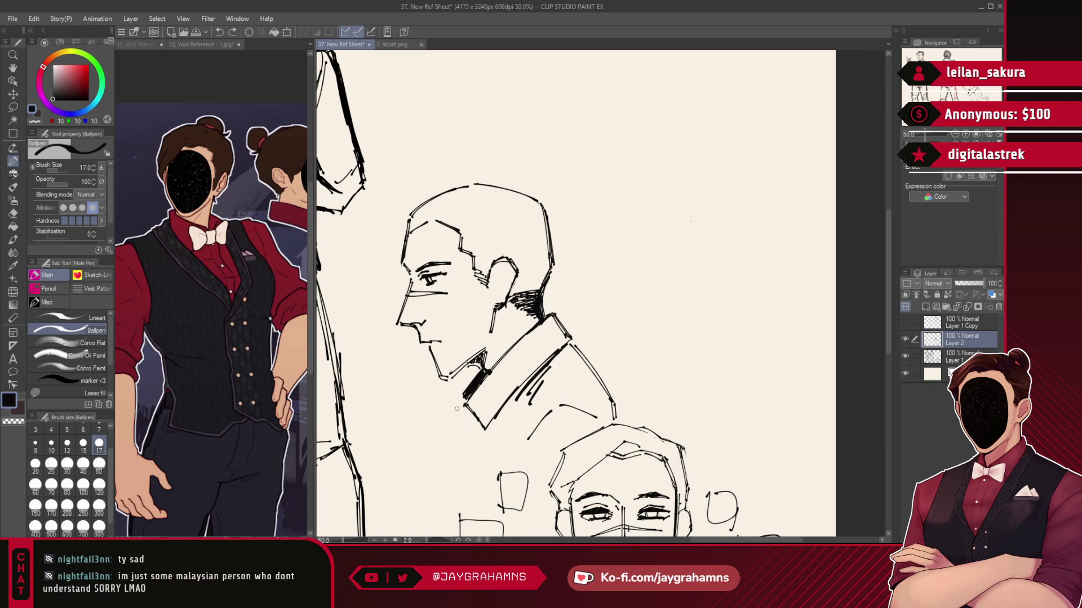
- Sketch the small front collar piece at the throat and a short, thick chest line beneath it
left_click_drag(452, 400, 475, 442)
key("ctrl+z")
key("ctrl+z")
key("ctrl+z")
key("ctrl+z")
mouse_move(460, 406)
left_mouse_down()
mouse_move(481, 445)
mouse_move(459, 388)
left_mouse_up()
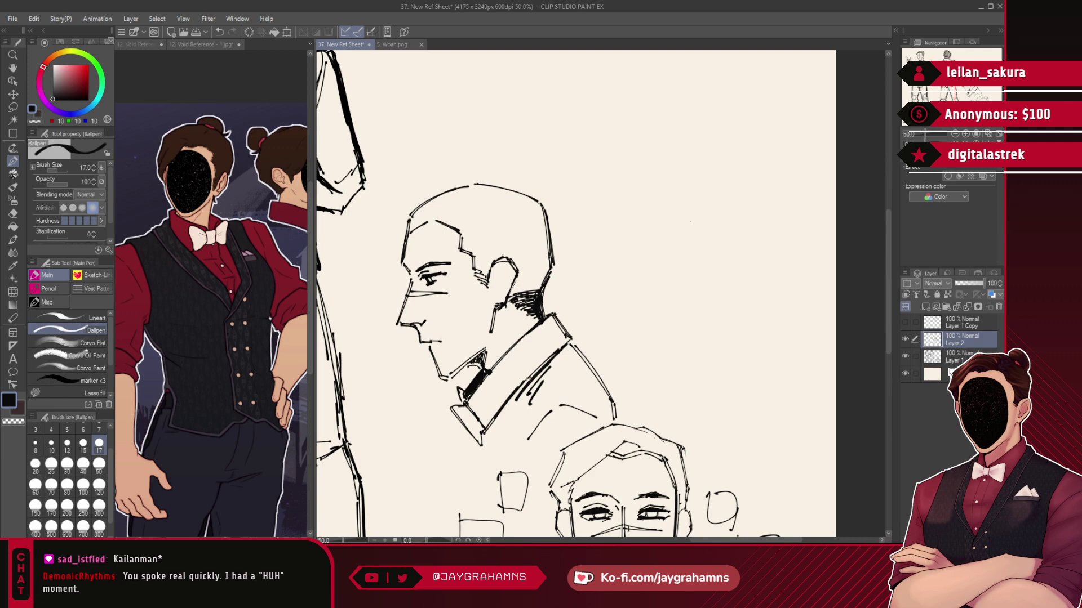
mouse_move(471, 442)
left_mouse_down()
mouse_move(473, 470)
mouse_move(459, 466)
left_mouse_up()
key("ctrl+z")
key("ctrl+z")
key("ctrl+z")
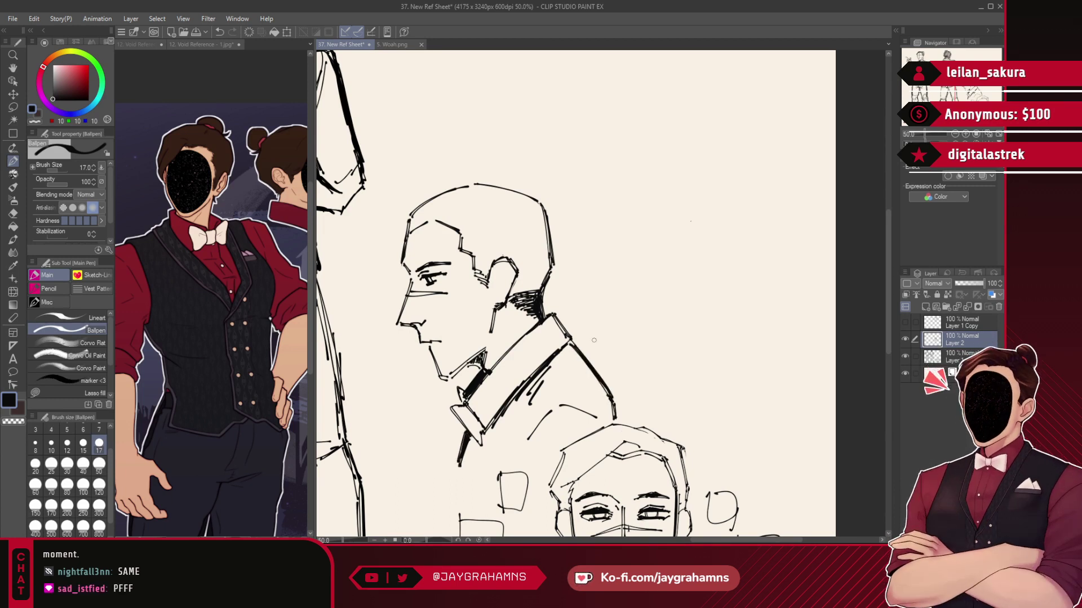
- Lasso the profile bust, duplicate it, flip the copy horizontally and place it facing away beside the original
key("m")
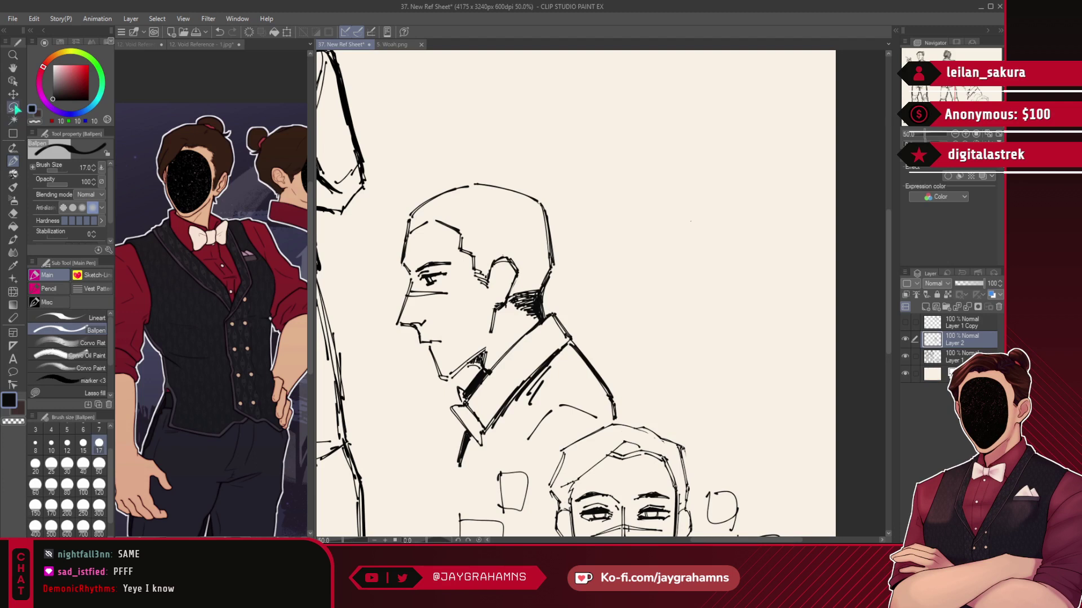
mouse_move(500, 129)
left_mouse_down()
mouse_move(363, 271)
mouse_move(441, 473)
mouse_move(592, 423)
mouse_move(651, 228)
left_mouse_up()
key("ctrl+c")
key("ctrl+v")
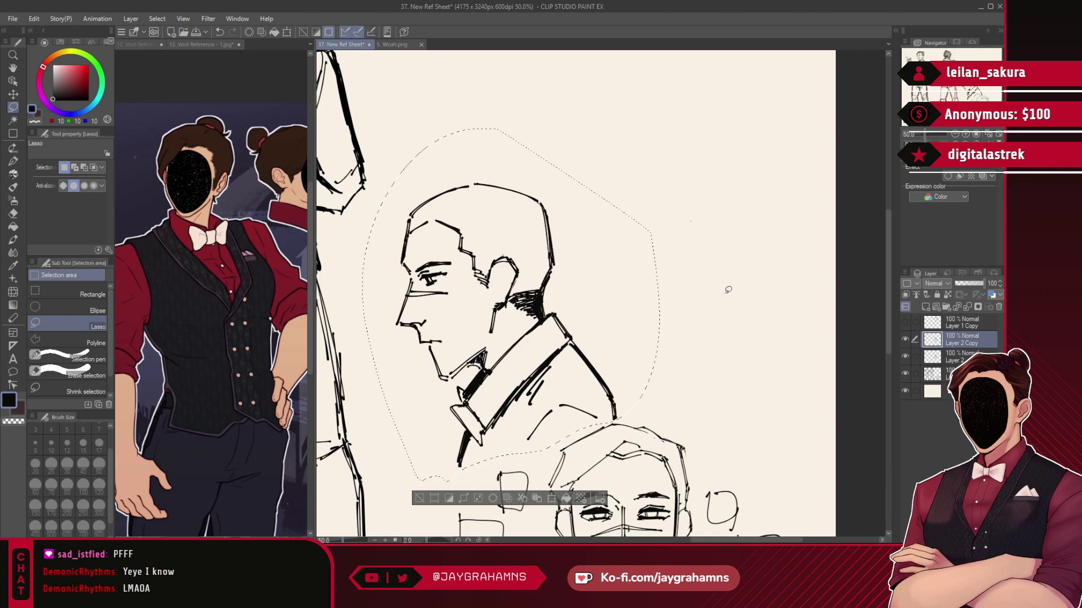
key("ctrl+t")
mouse_move(569, 386)
left_mouse_down()
mouse_move(785, 381)
mouse_move(758, 383)
left_mouse_up()
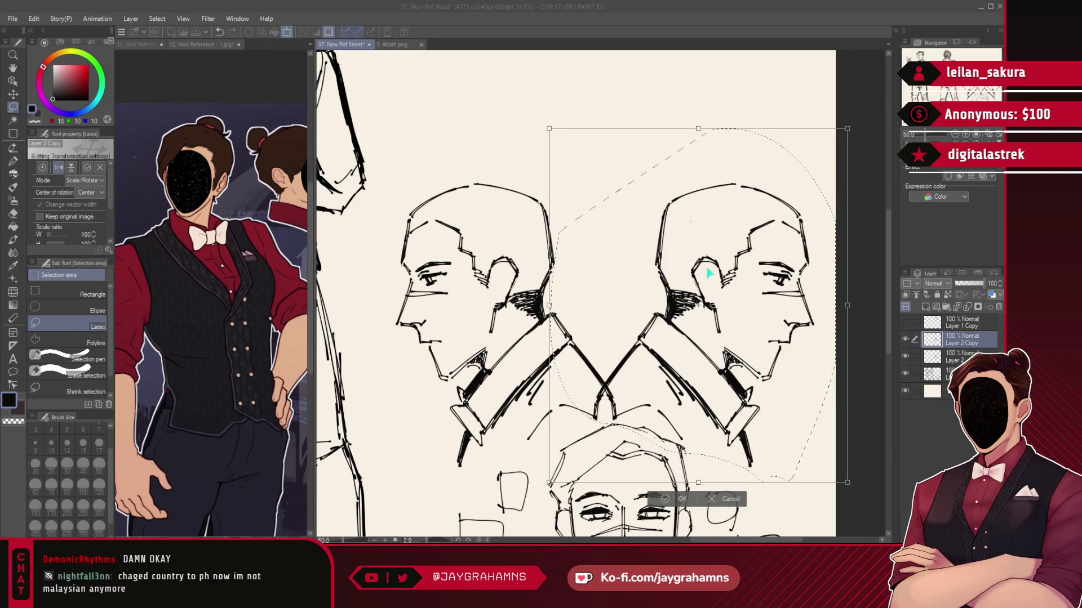
key("Return")
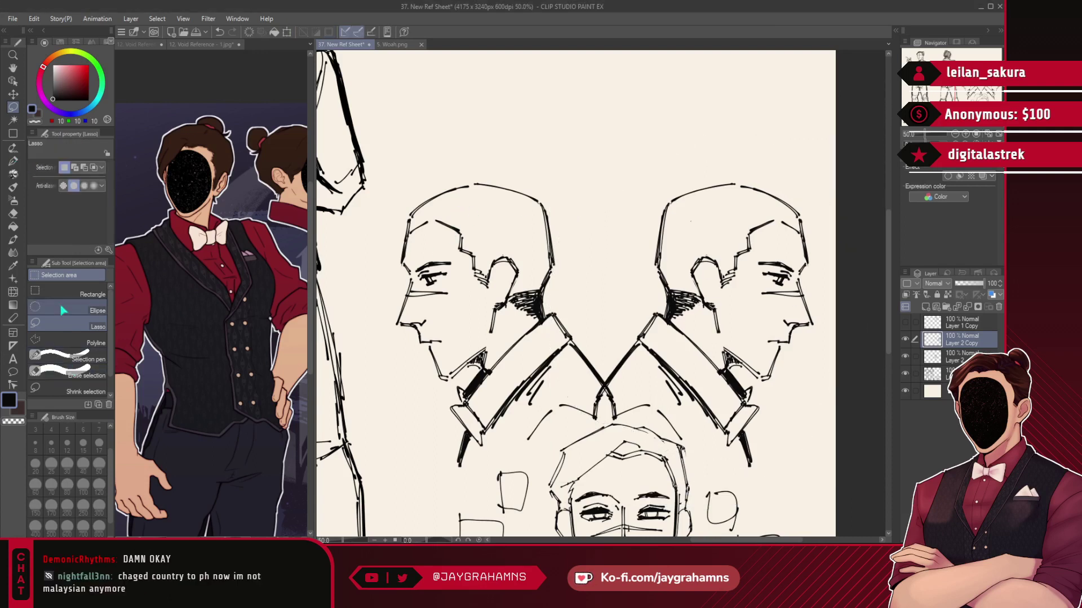
- Erase the end of the mirrored bust's back line where it crosses the original's with the transparent Lasso fill
left_click(13, 160)
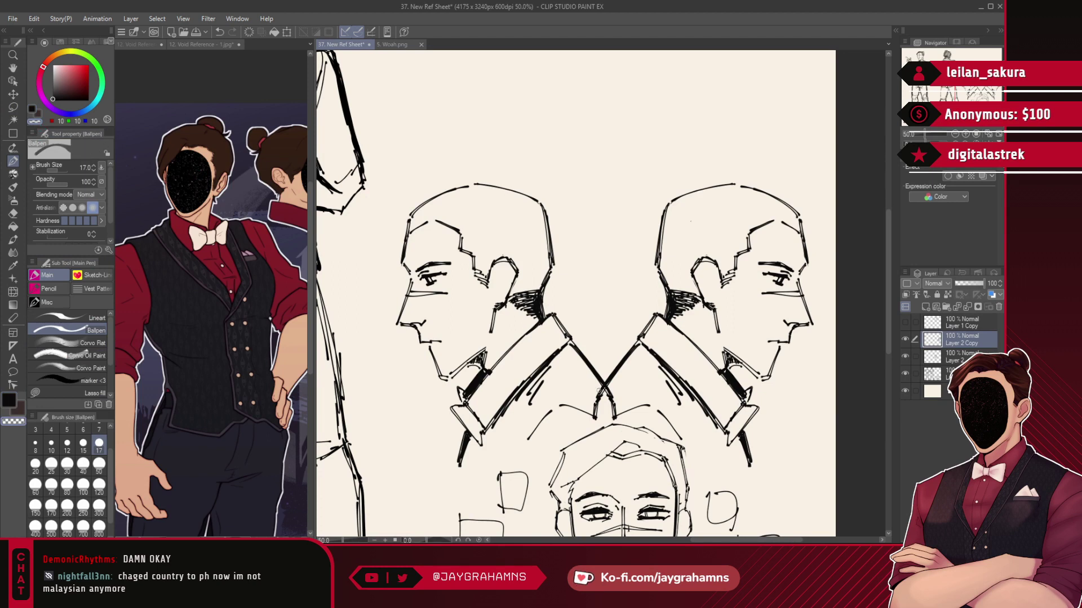
left_click(70, 393)
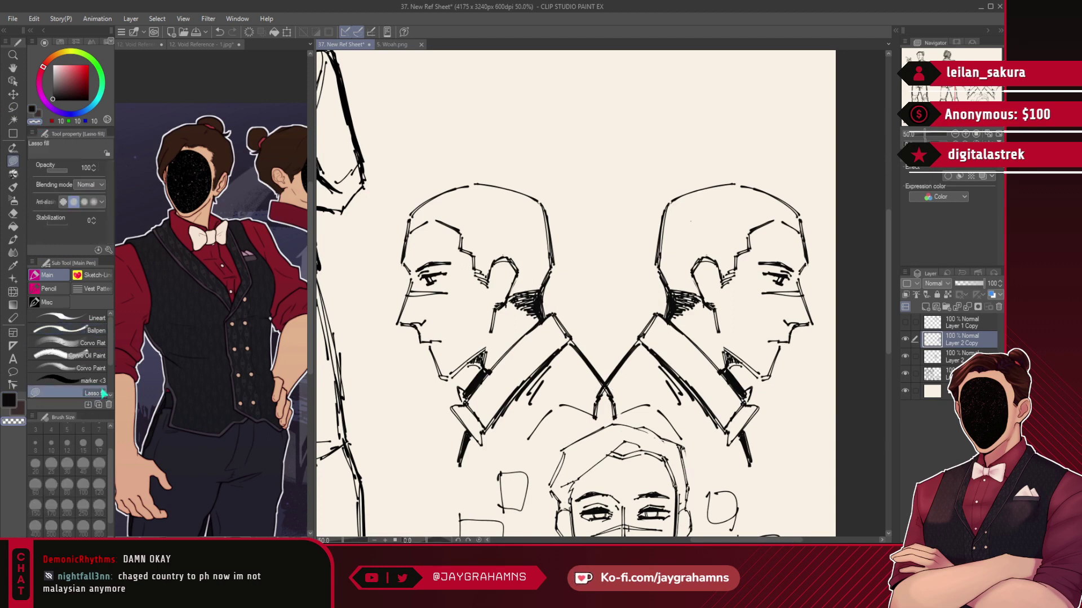
mouse_move(629, 377)
left_mouse_down()
mouse_move(602, 412)
mouse_move(610, 386)
left_mouse_up()
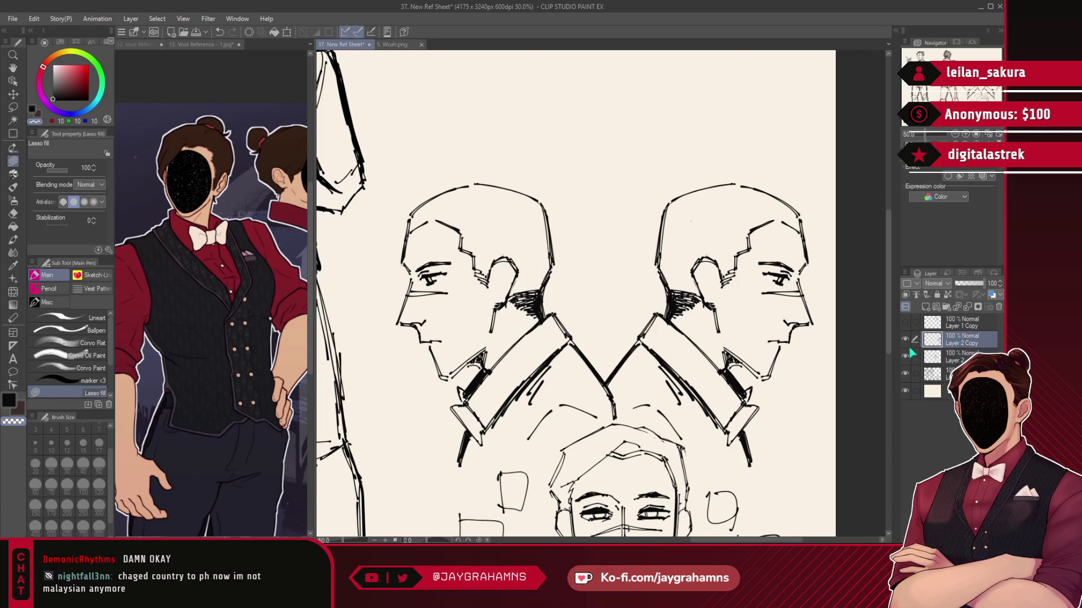
- Merge the mirrored bust into the original profile bust's layer and save the file
key("ctrl+e")
left_click(907, 321)
left_click(907, 321)
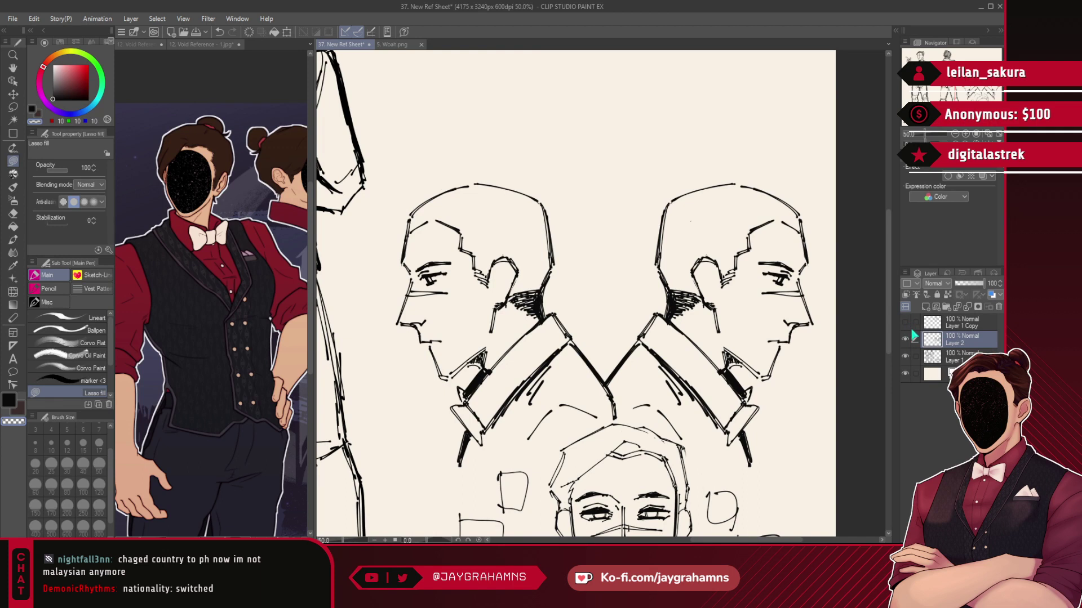
left_click_drag(952, 336, 946, 331)
key("ctrl+s")
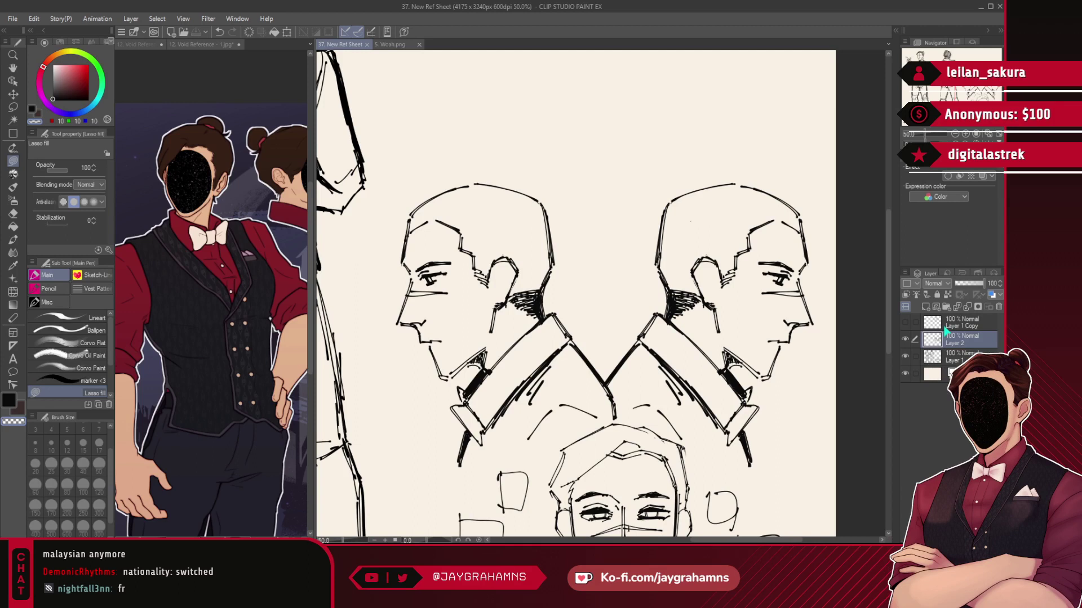
- Inspect the paired profile busts up close and against the full sheet, comparing with their layer shown and hidden
scroll(587, 275, "down", 3)
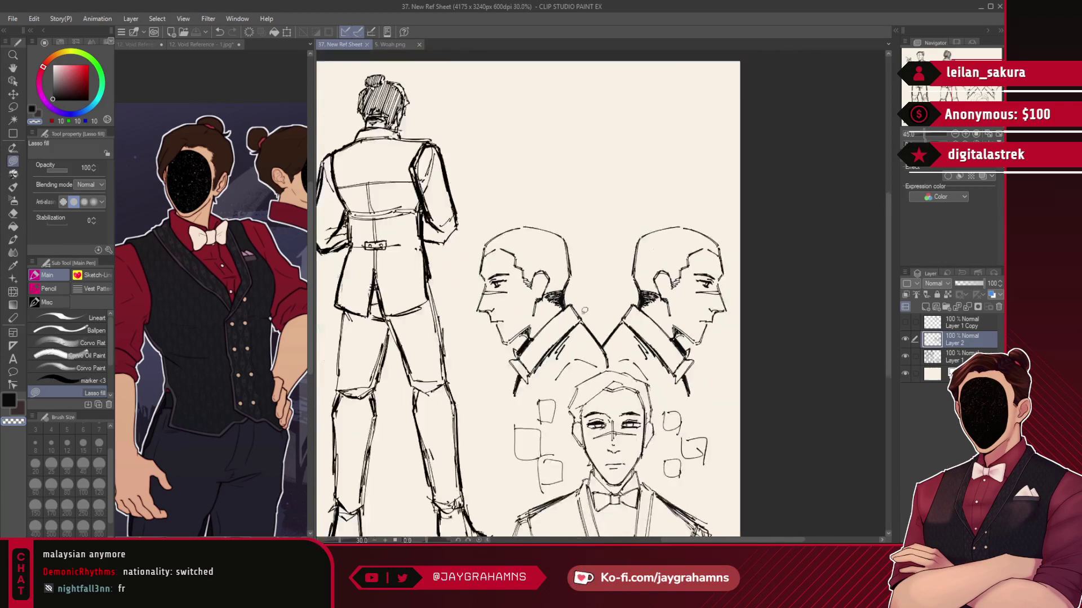
scroll(520, 323, "up", 2)
scroll(520, 321, "up", 4)
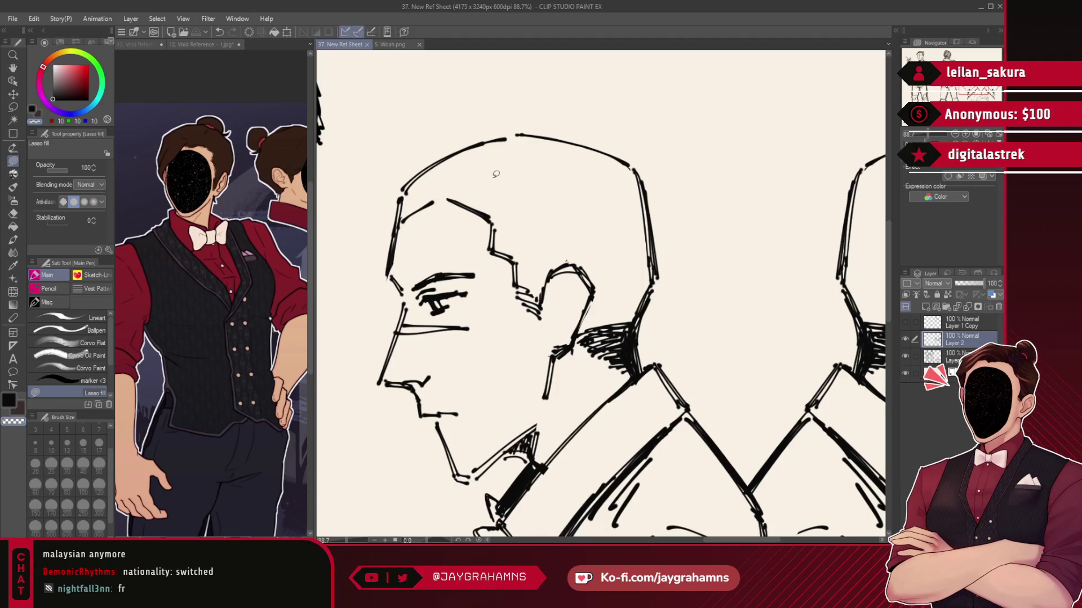
left_click_drag(681, 356, 732, 413)
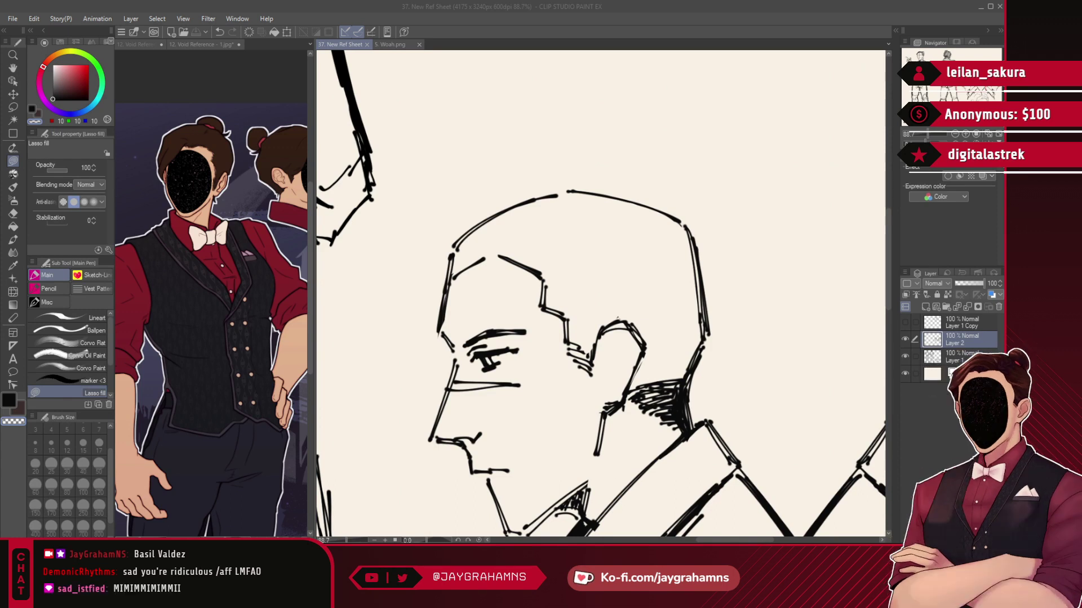
left_click(631, 136)
scroll(631, 136, "down", 6)
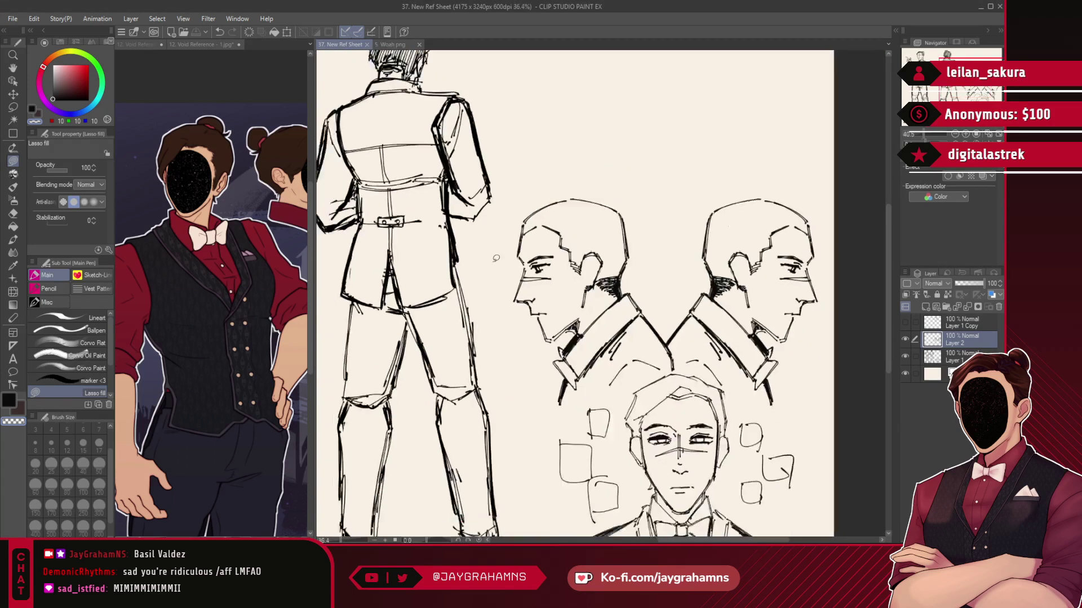
left_click(906, 339)
left_click(906, 339)
left_click(906, 339)
left_click(906, 339)
- Nudge the profile busts' layer into place above the frontal bust and merge it into Layer 1
left_click(13, 95)
left_click_drag(619, 202, 625, 201)
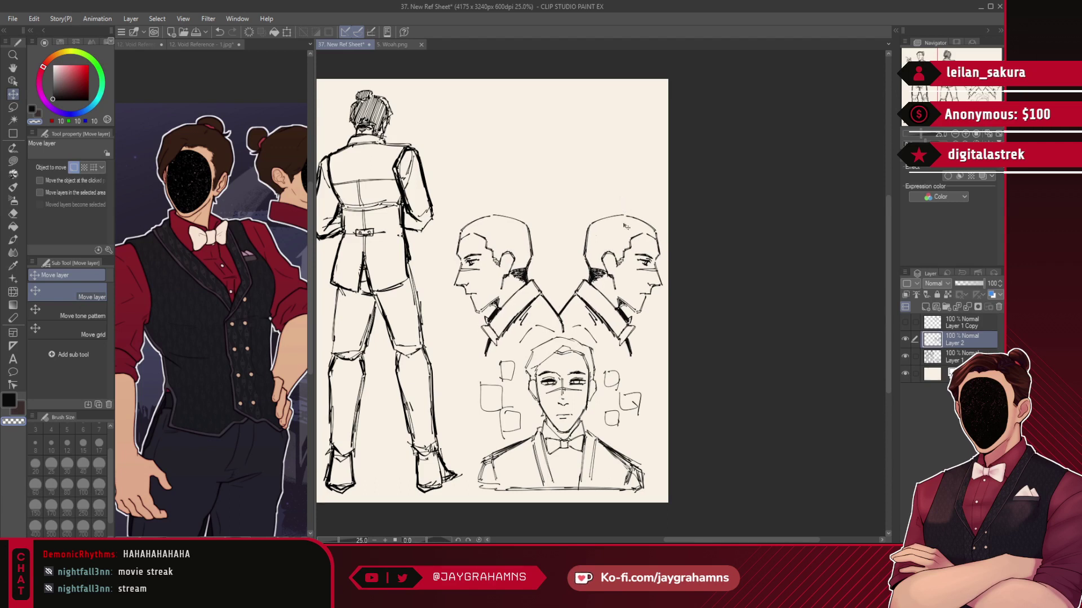
left_click_drag(624, 254, 624, 255)
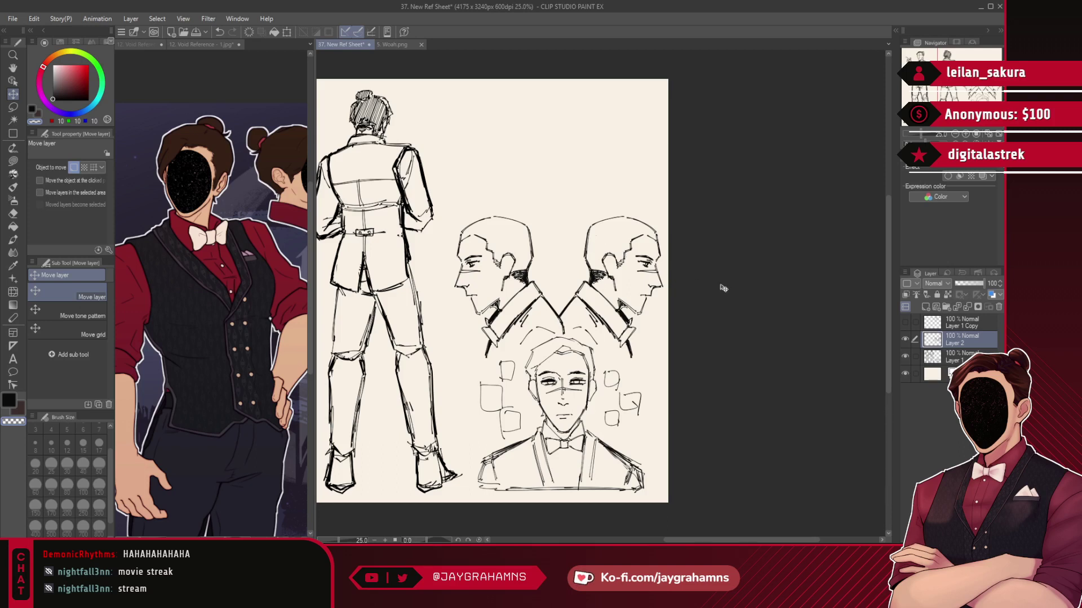
key("ctrl+e")
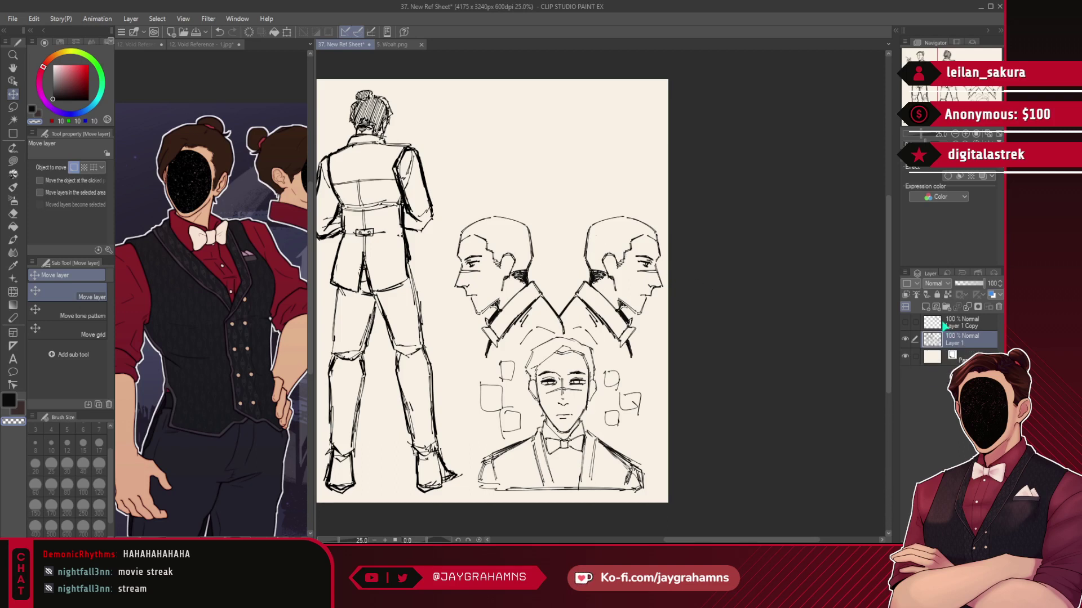
- Add a new layer above the merged sketch and lower the sketch layer's opacity to 27%
left_click(905, 322)
left_click(909, 322)
left_click(926, 308)
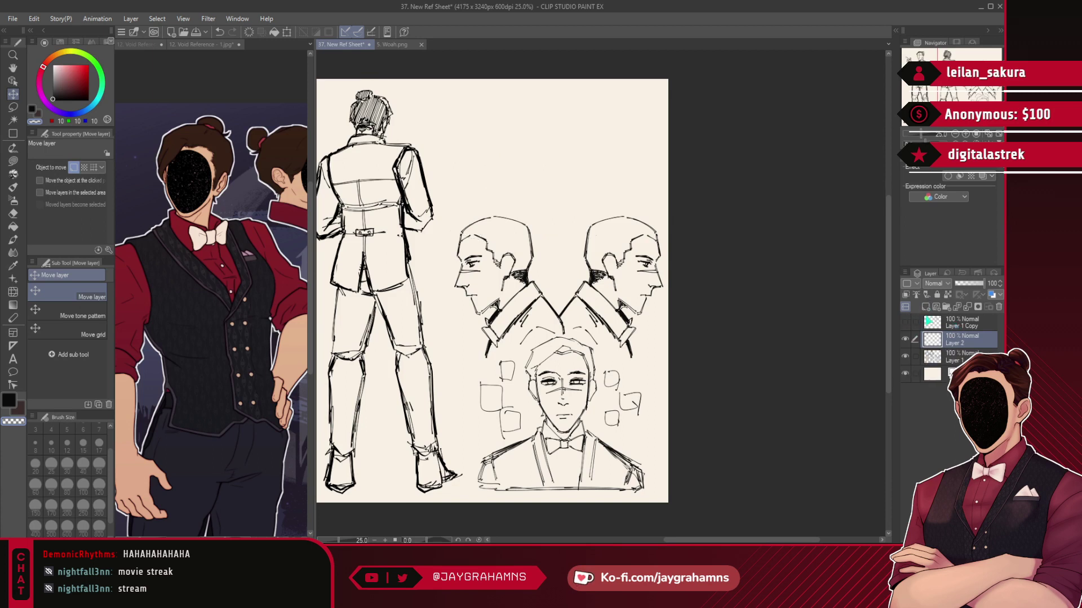
left_click(955, 356)
left_click(962, 284)
left_click(961, 339)
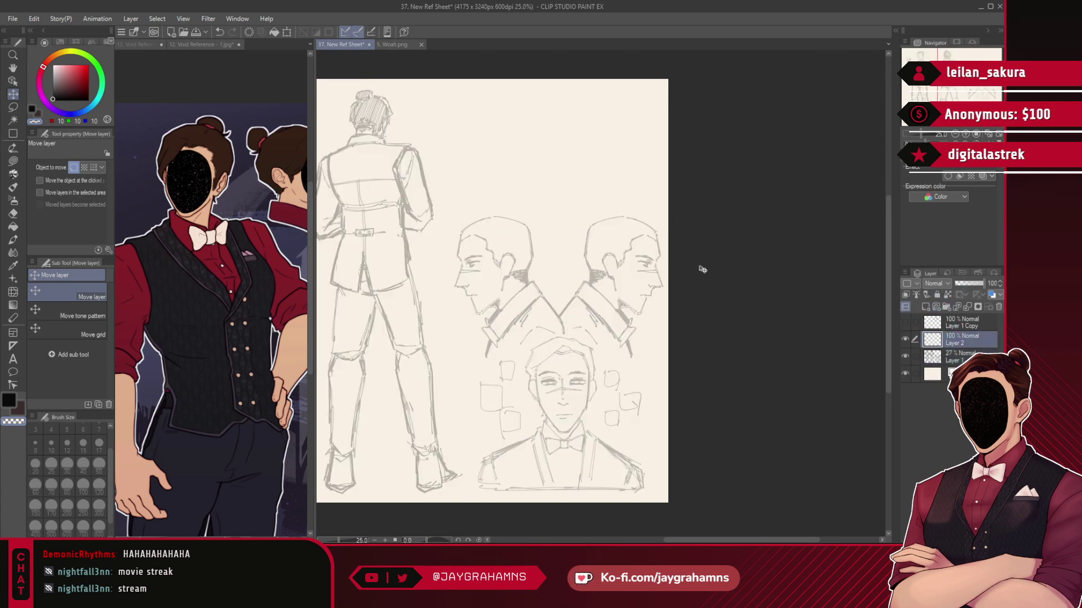
- Sketch the swept front hair over the left-facing profile's forehead with the Ballpen, undoing and retrying strokes as needed
scroll(559, 239, "up", 4)
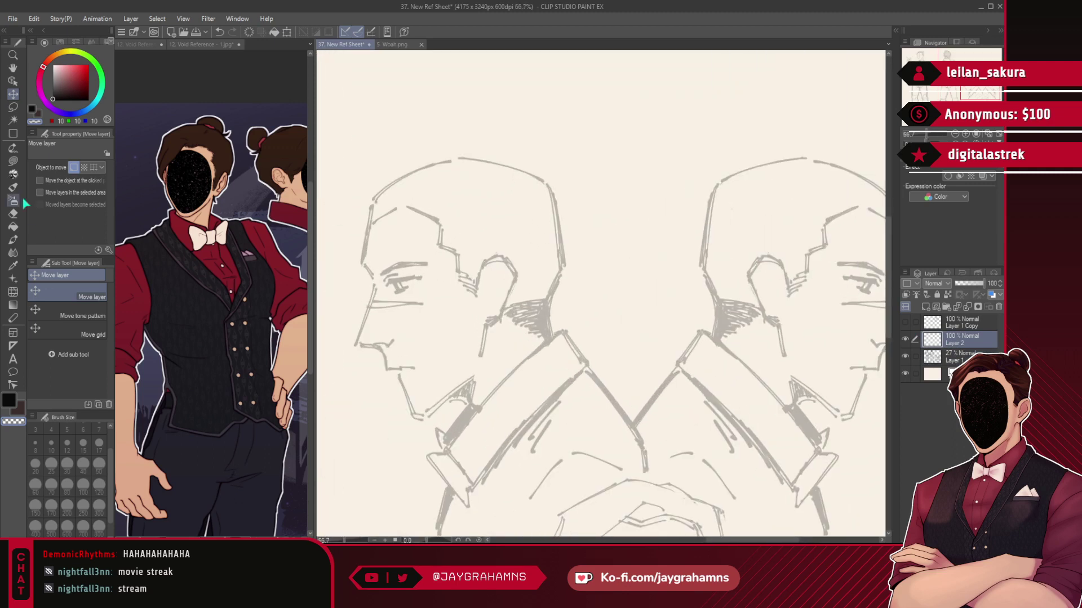
left_click(13, 161)
left_click(68, 330)
left_click_drag(435, 171, 396, 166)
key("ctrl+z")
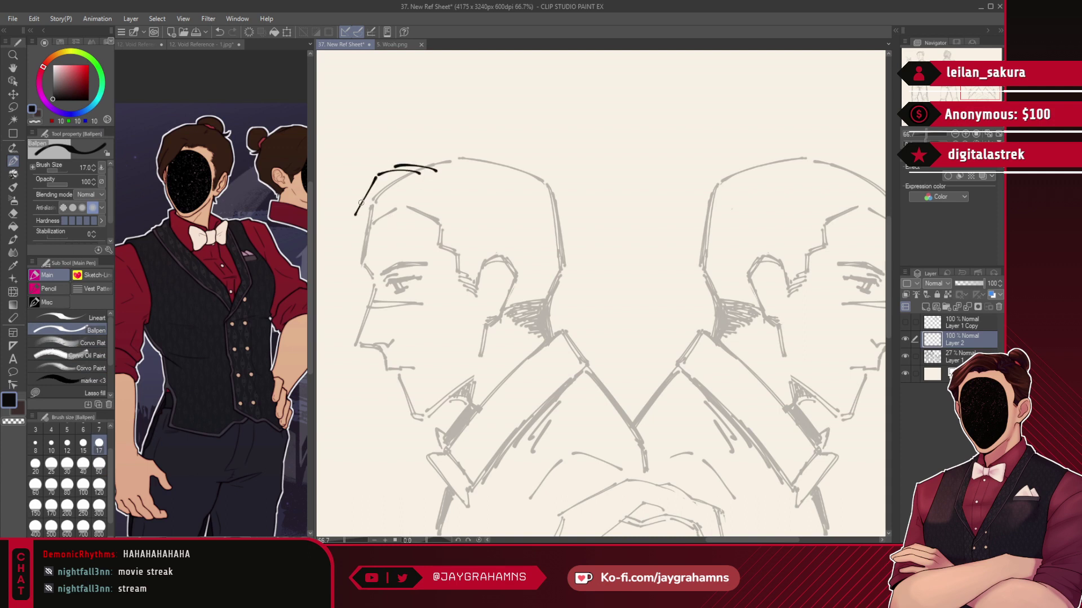
key("ctrl+z")
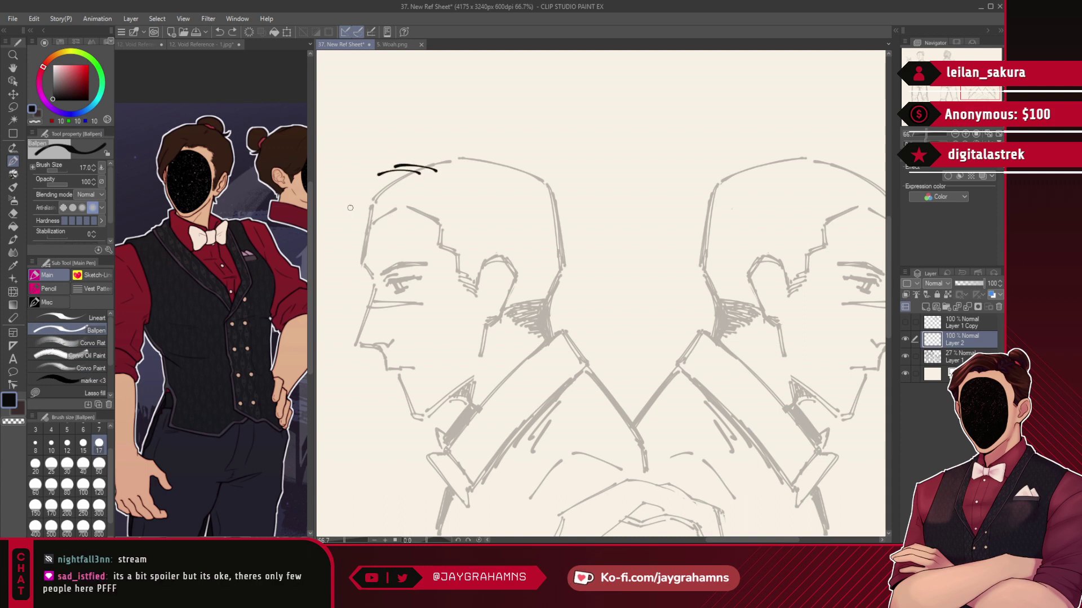
left_click_drag(377, 173, 357, 203)
key("ctrl+z")
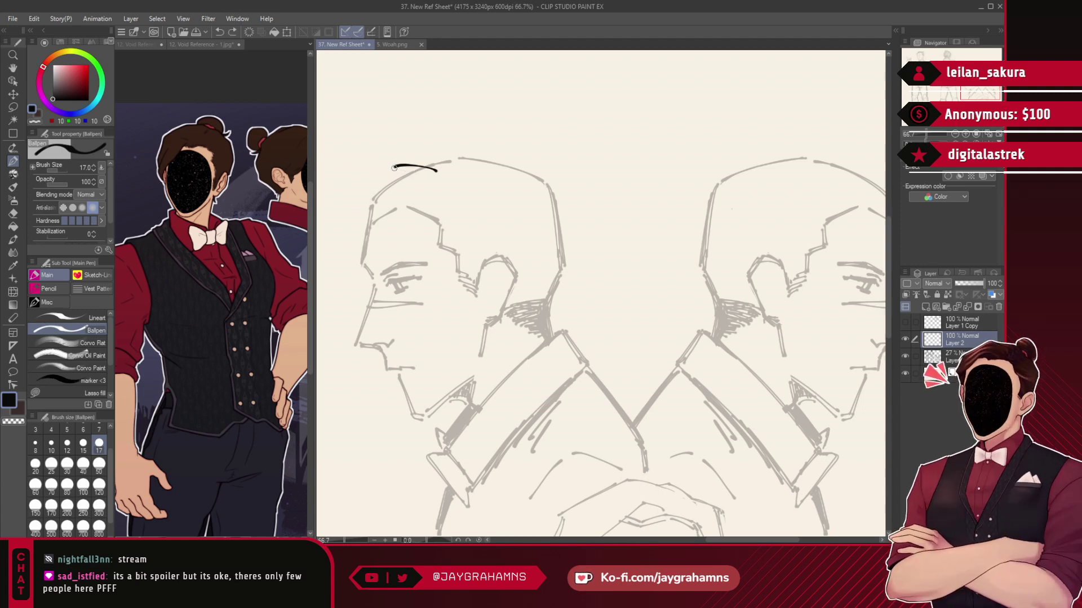
left_click_drag(377, 175, 354, 211)
mouse_move(349, 253)
left_mouse_down()
mouse_move(350, 225)
mouse_move(359, 254)
left_mouse_up()
key("ctrl+z")
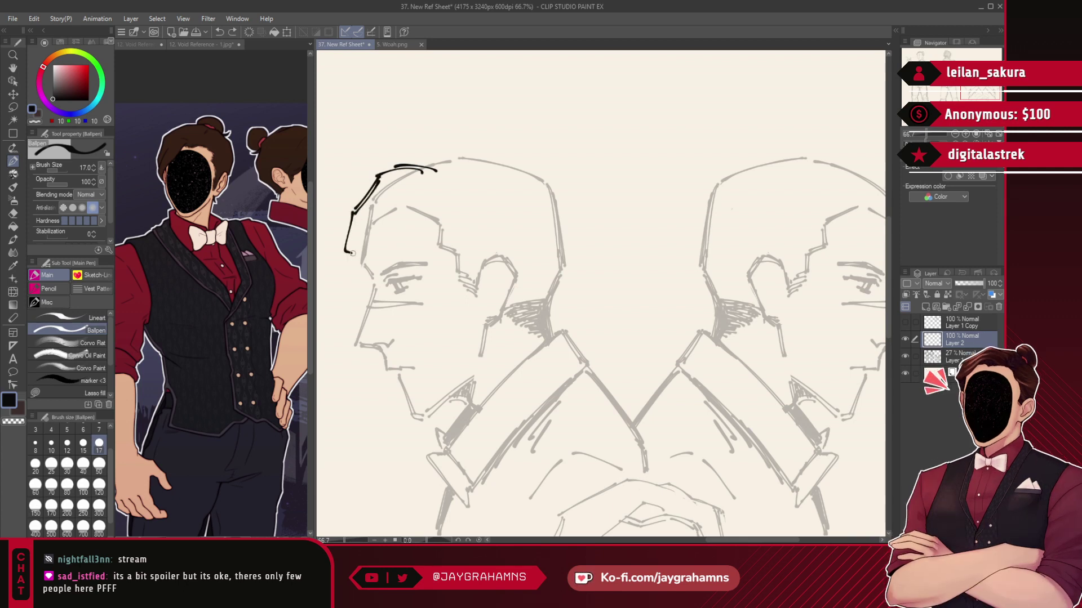
mouse_move(397, 207)
left_mouse_down()
mouse_move(366, 218)
mouse_move(355, 250)
mouse_move(375, 221)
mouse_move(358, 252)
left_mouse_up()
key("ctrl+z")
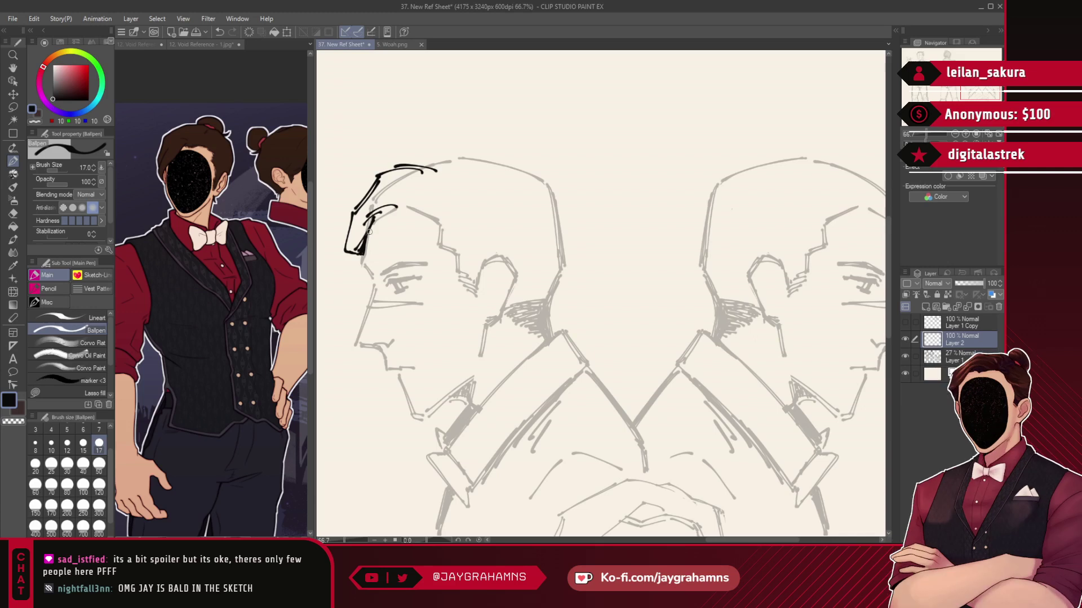
- Sketch the small bun at the back of the head, the crown line and the hair contour down to the nape
mouse_move(529, 166)
left_mouse_down()
mouse_move(538, 154)
mouse_move(570, 191)
mouse_move(560, 207)
mouse_move(571, 189)
left_mouse_up()
left_click_drag(572, 187, 569, 214)
left_click_drag(553, 150, 577, 190)
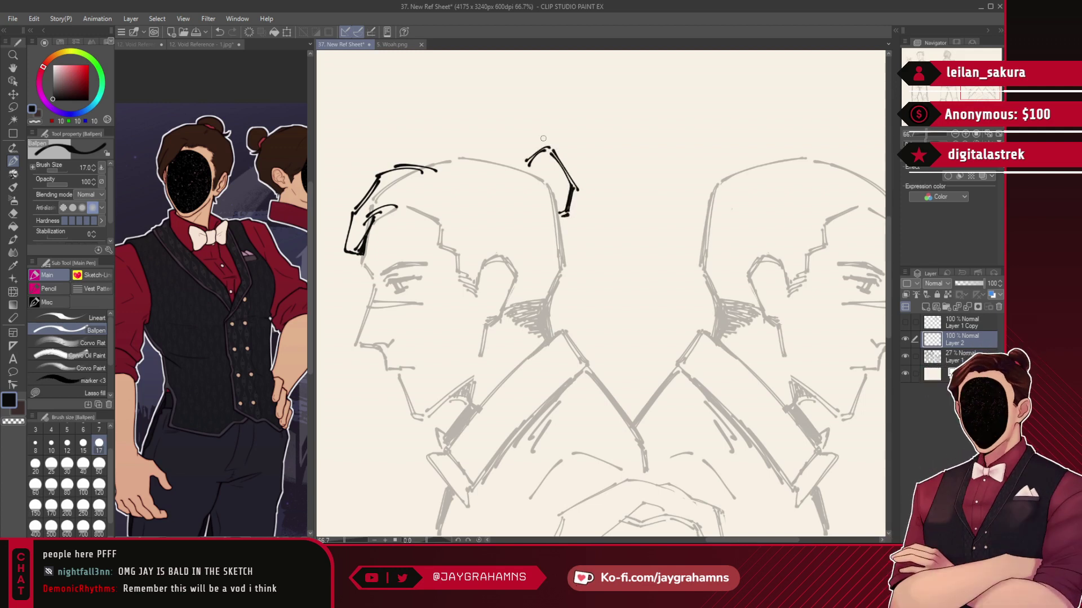
mouse_move(460, 158)
left_mouse_down()
mouse_move(413, 163)
mouse_move(525, 162)
mouse_move(556, 196)
left_mouse_up()
key("ctrl+z")
mouse_move(537, 174)
left_mouse_down()
mouse_move(557, 194)
mouse_move(544, 180)
mouse_move(566, 264)
left_mouse_up()
mouse_move(563, 218)
left_mouse_down()
mouse_move(572, 272)
mouse_move(553, 319)
left_mouse_up()
key("ctrl+z")
key("ctrl+z")
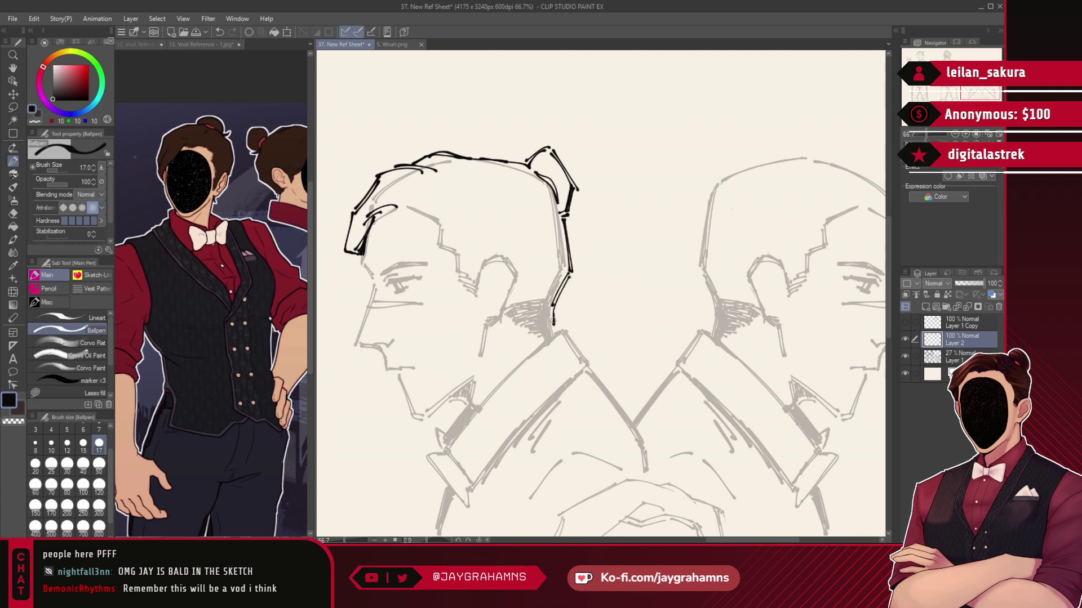
- Draw the jagged hairline from the forehead past the temple to the sideburn before the ear, redoing strokes as needed
mouse_move(397, 207)
left_mouse_down()
mouse_move(445, 205)
mouse_move(443, 221)
left_mouse_up()
key("ctrl+z")
mouse_move(438, 222)
left_mouse_down()
mouse_move(472, 289)
mouse_move(477, 267)
left_mouse_up()
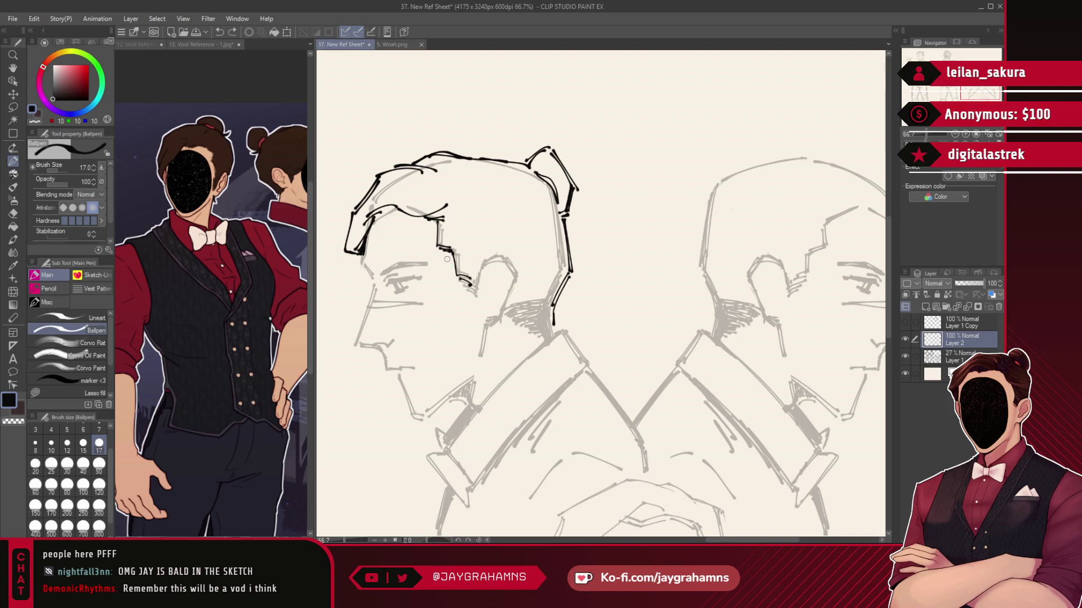
key("ctrl+z")
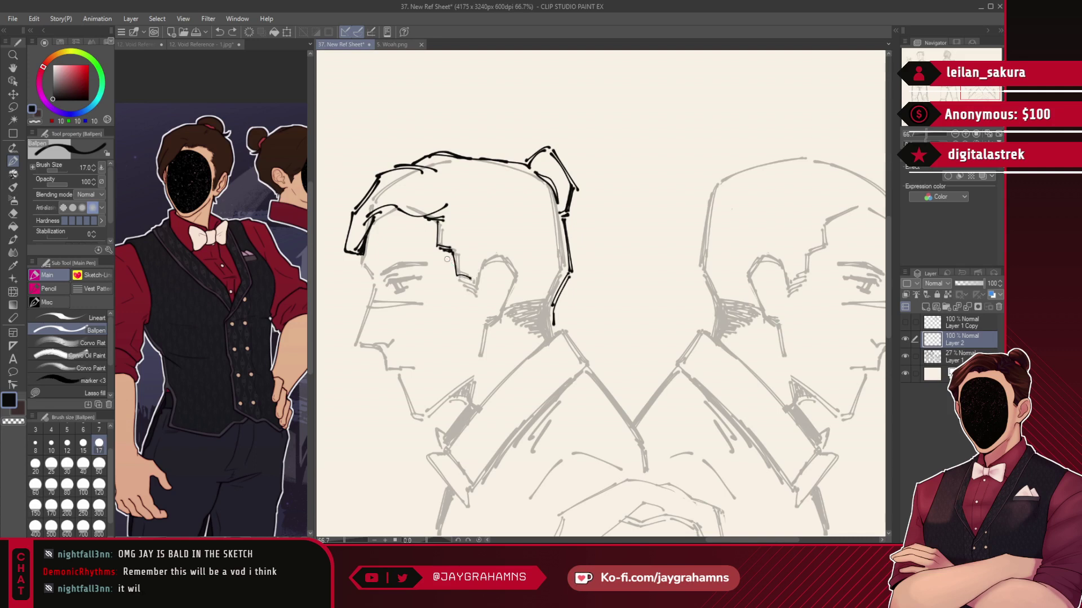
key("ctrl+z")
key("ctrl+z")
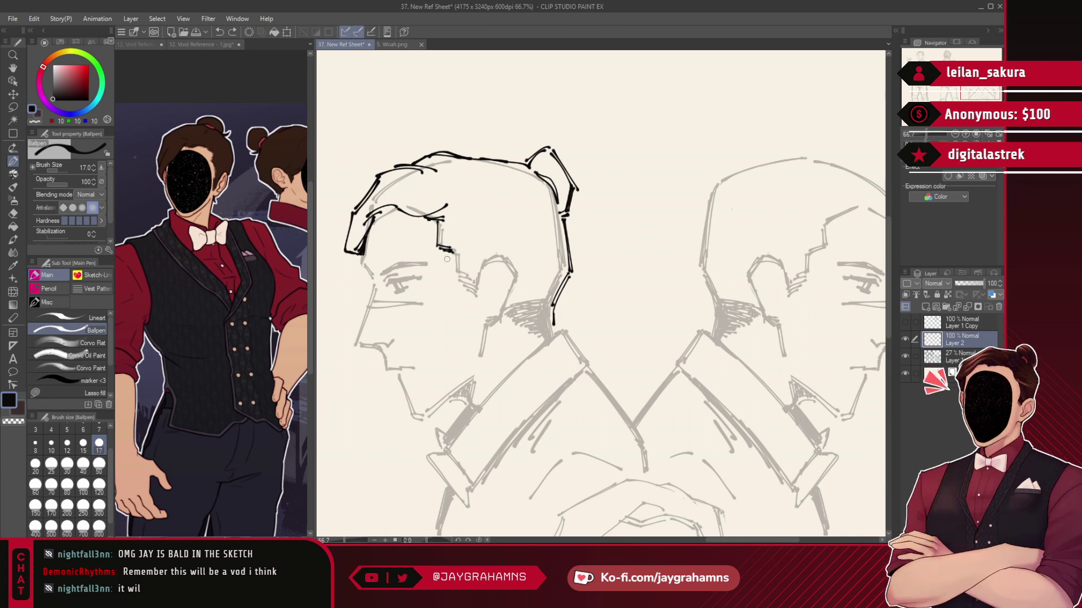
left_click_drag(450, 250, 460, 260)
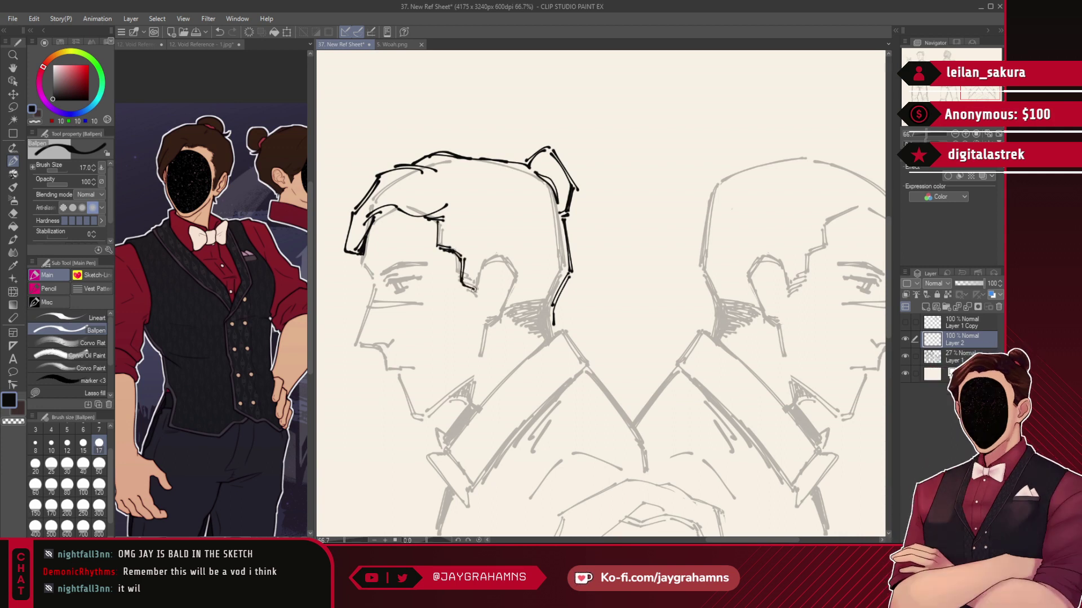
key("ctrl+z")
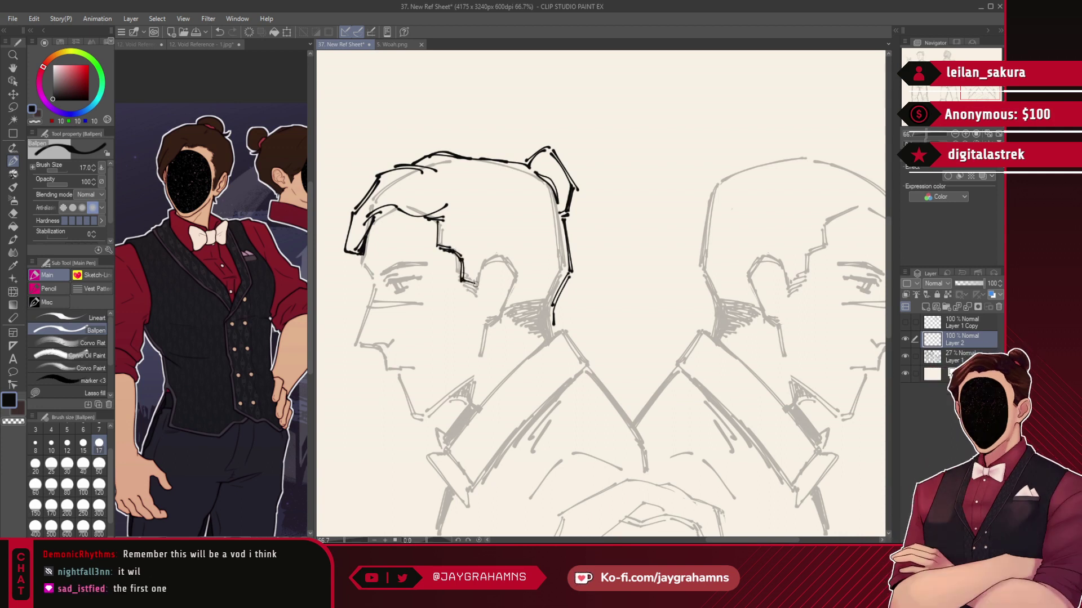
mouse_move(477, 285)
left_mouse_down()
mouse_move(483, 266)
mouse_move(479, 299)
left_mouse_up()
left_click_drag(397, 209, 369, 226)
- Erase the old skull and hairline strokes under the new hair with transparent Lasso fill, restoring Layer 1's opacity to 100%
left_click(958, 356)
left_click(68, 393)
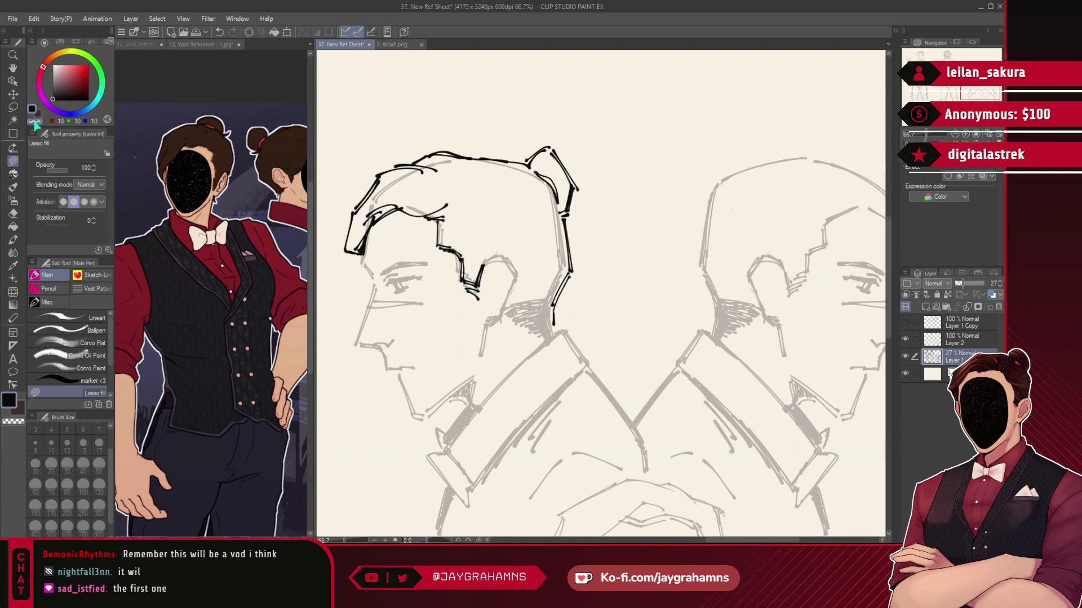
mouse_move(429, 124)
left_mouse_down()
mouse_move(357, 178)
mouse_move(366, 228)
mouse_move(465, 217)
mouse_move(545, 257)
mouse_move(575, 105)
mouse_move(466, 114)
left_mouse_up()
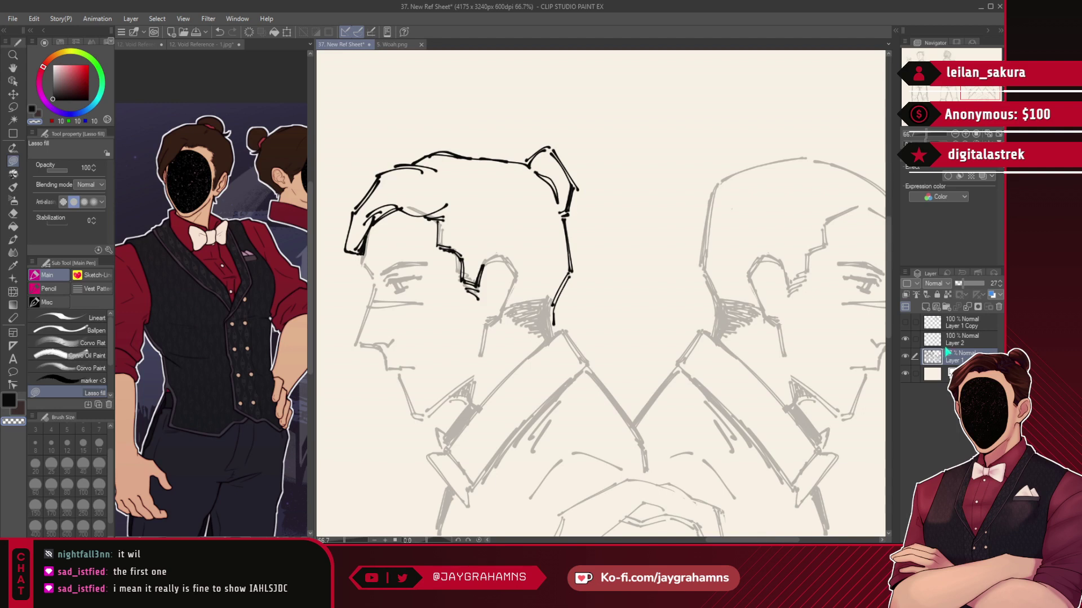
left_click_drag(963, 284, 986, 284)
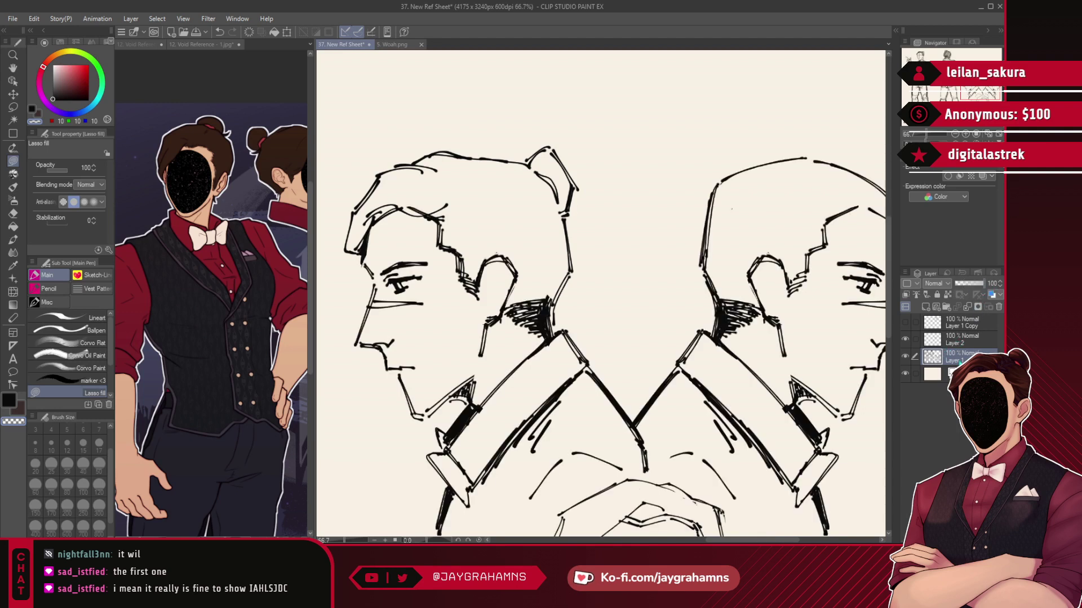
mouse_move(439, 184)
left_mouse_down()
mouse_move(422, 180)
mouse_move(460, 312)
mouse_move(490, 213)
left_mouse_up()
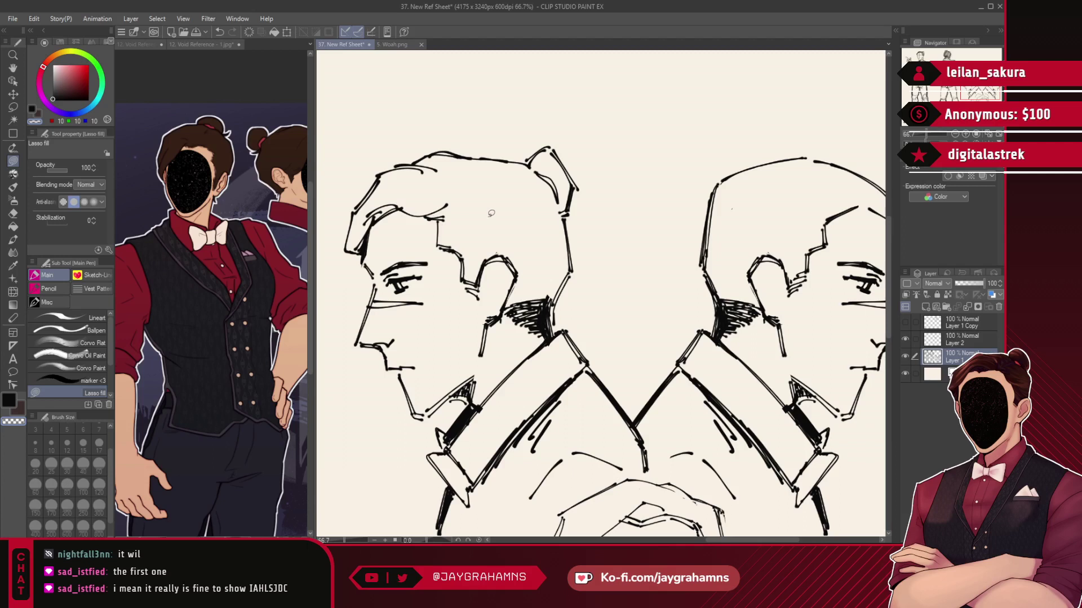
left_click_drag(477, 267, 465, 305)
mouse_move(396, 200)
left_mouse_down()
mouse_move(372, 235)
mouse_move(376, 259)
left_mouse_up()
key("ctrl+z")
- Merge the new hair into Layer 1, fade it to 29% opacity, and save with a fresh layer added above
left_click(961, 340)
key("ctrl+e")
left_click(962, 284)
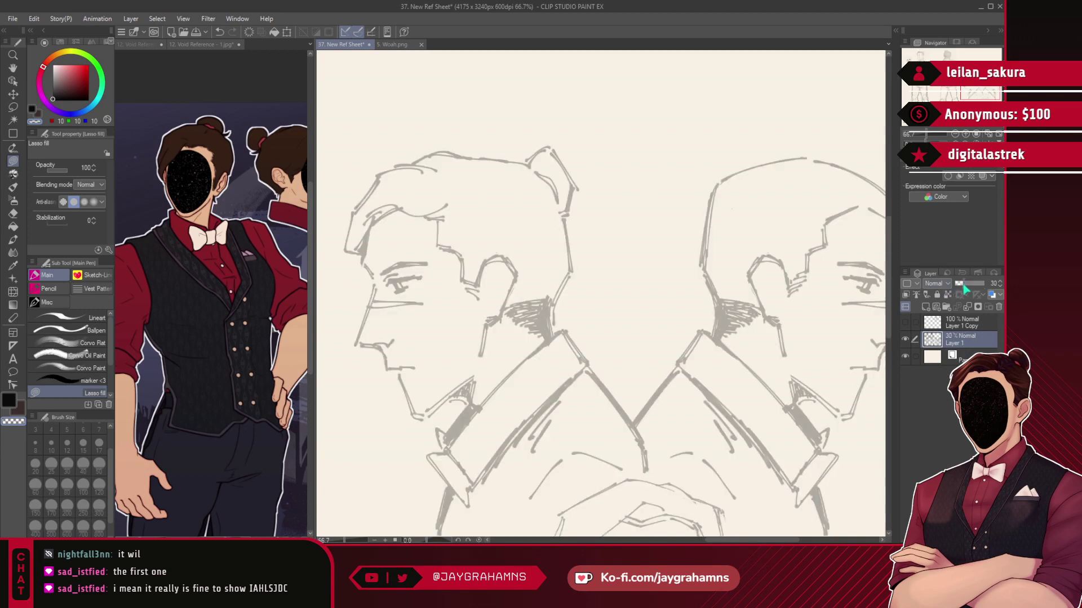
left_click(925, 307)
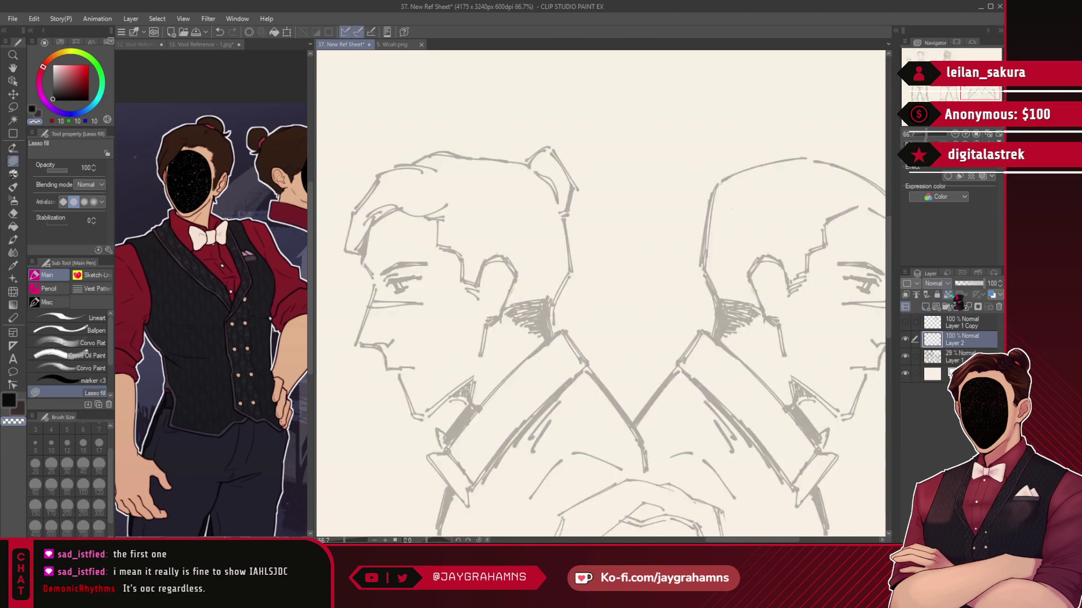
key("ctrl+s")
- Lasso the side-profile and frontal busts on Layer 1, move the group slightly inward from the sheet's edge, and deselect
key("h")
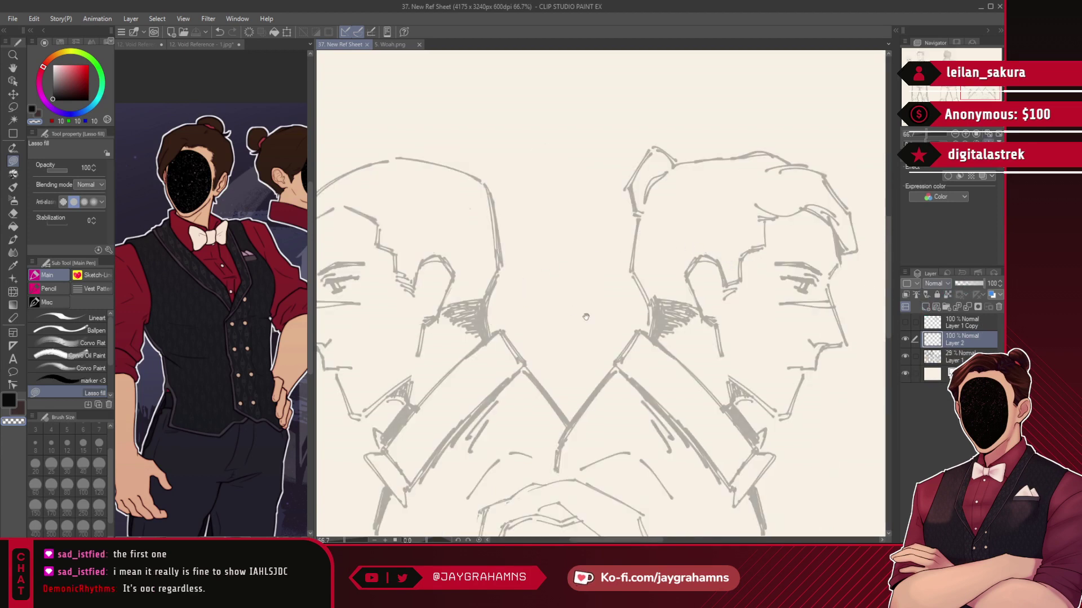
left_click_drag(553, 316, 620, 313)
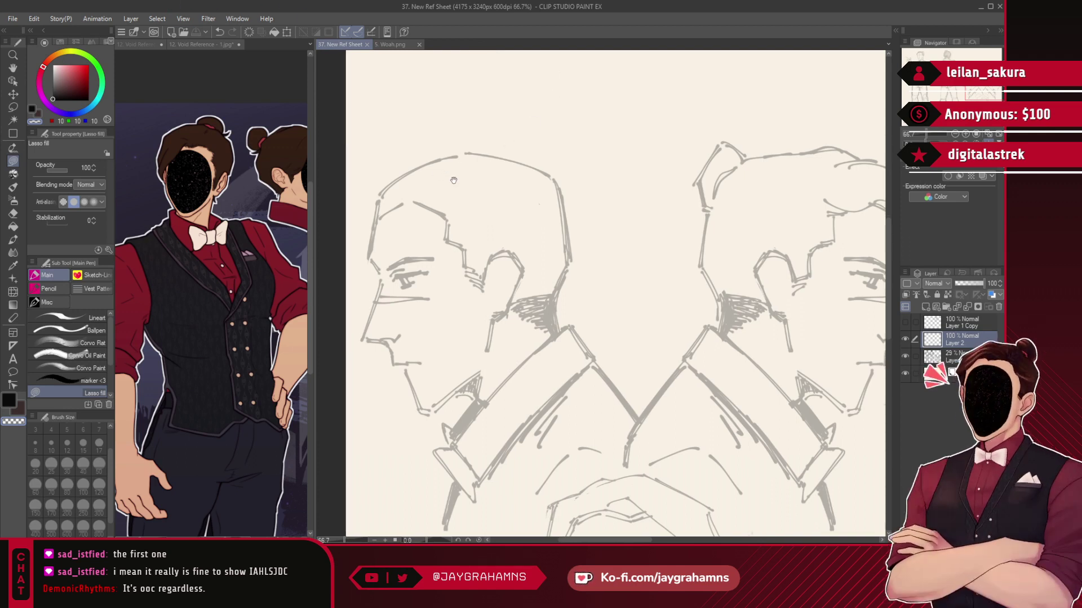
left_click_drag(454, 176, 497, 171)
scroll(530, 285, "down", 4)
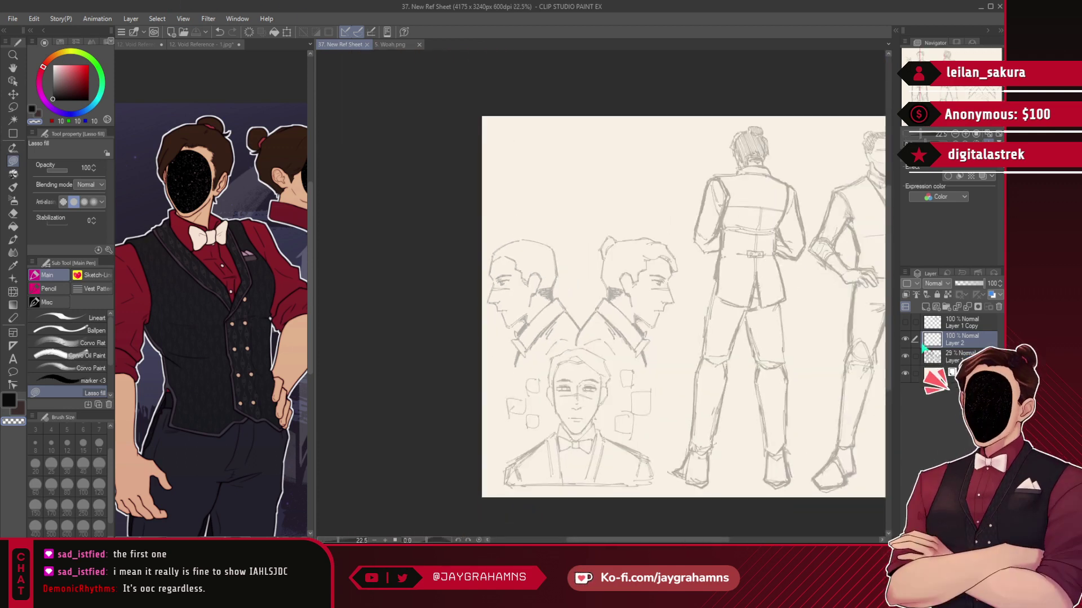
left_click(945, 354)
scroll(805, 412, "up", 1)
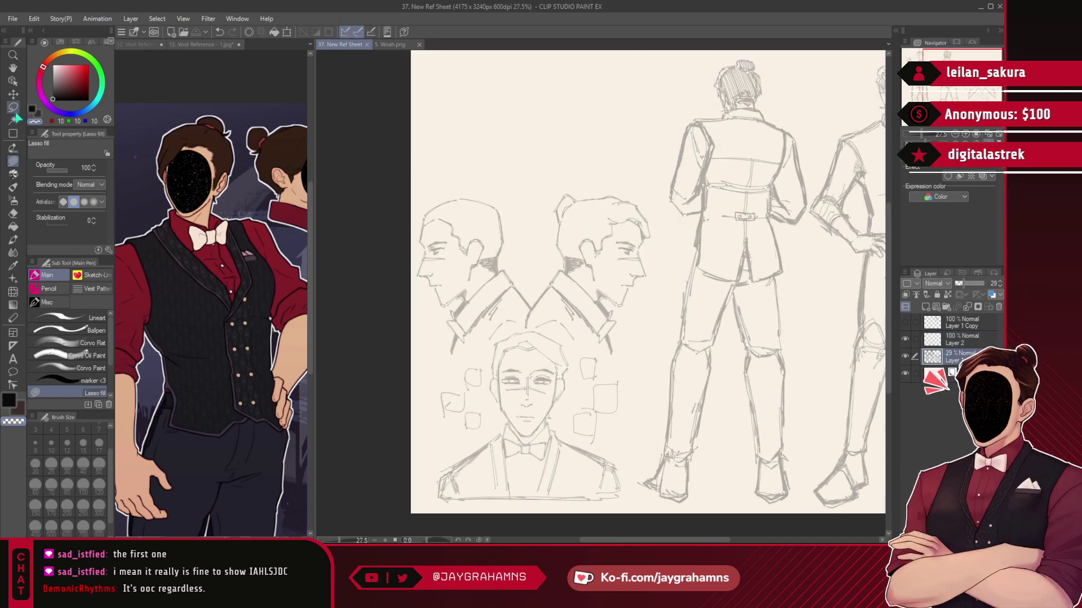
key("m")
mouse_move(481, 140)
left_mouse_down()
mouse_move(392, 316)
mouse_move(445, 498)
mouse_move(589, 511)
mouse_move(632, 457)
mouse_move(654, 253)
mouse_move(637, 169)
left_mouse_up()
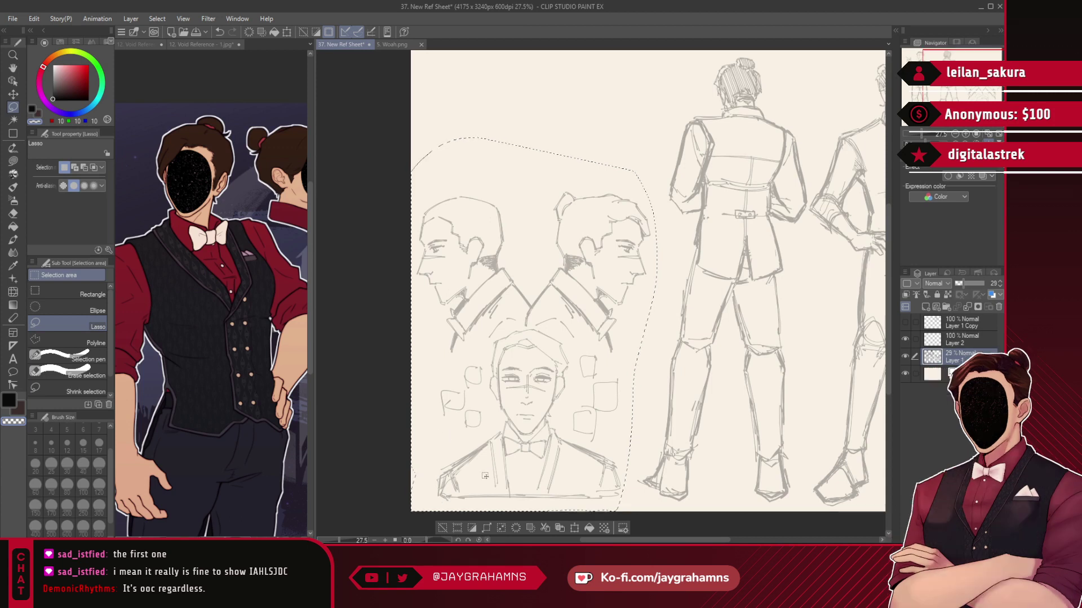
key("k")
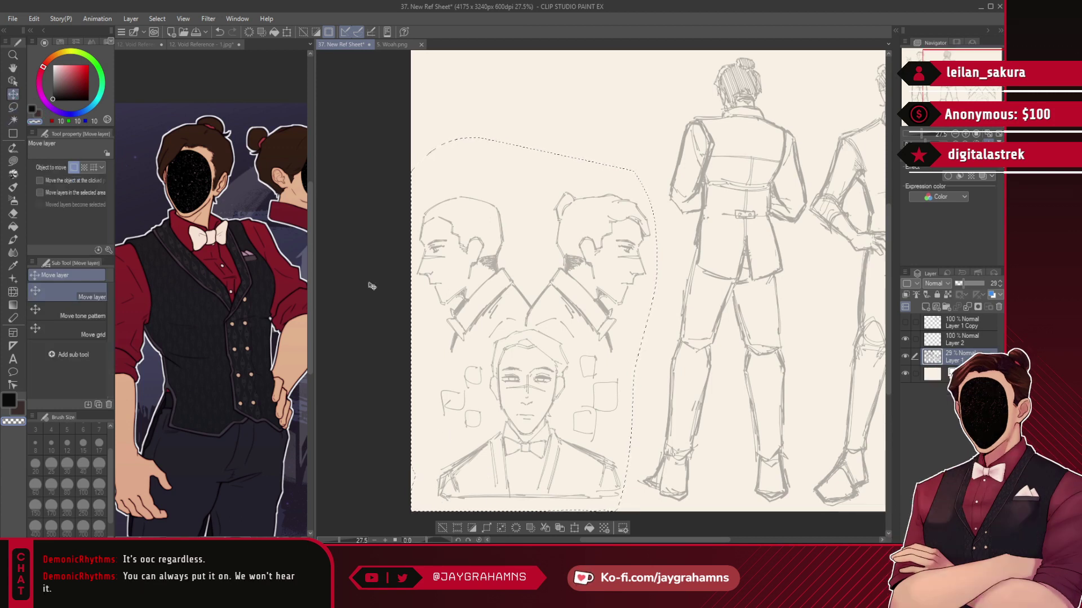
left_click_drag(558, 423, 572, 416)
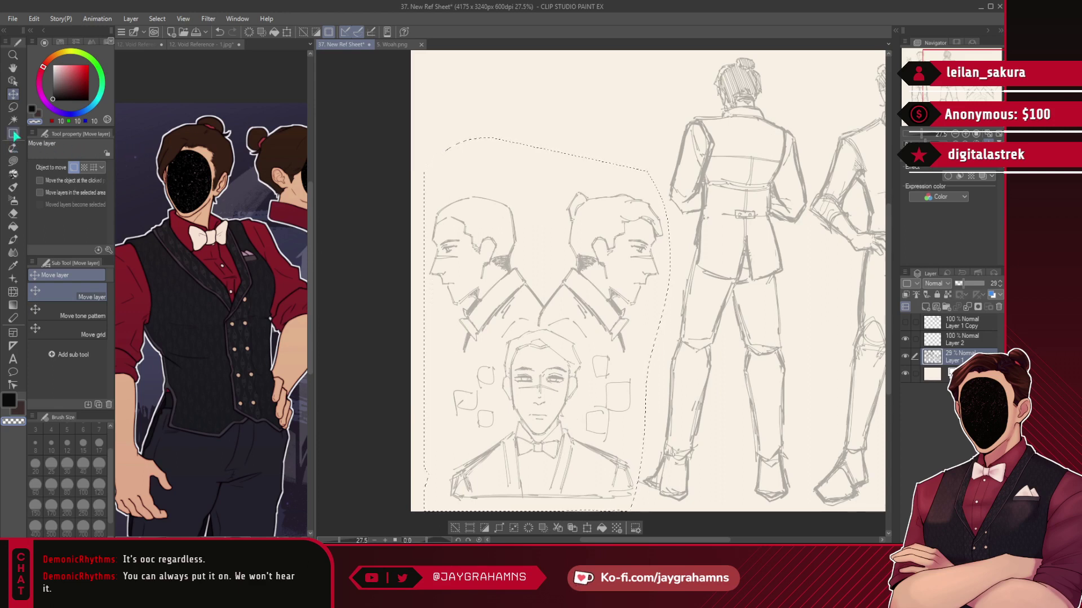
left_click(13, 107)
left_click(351, 104)
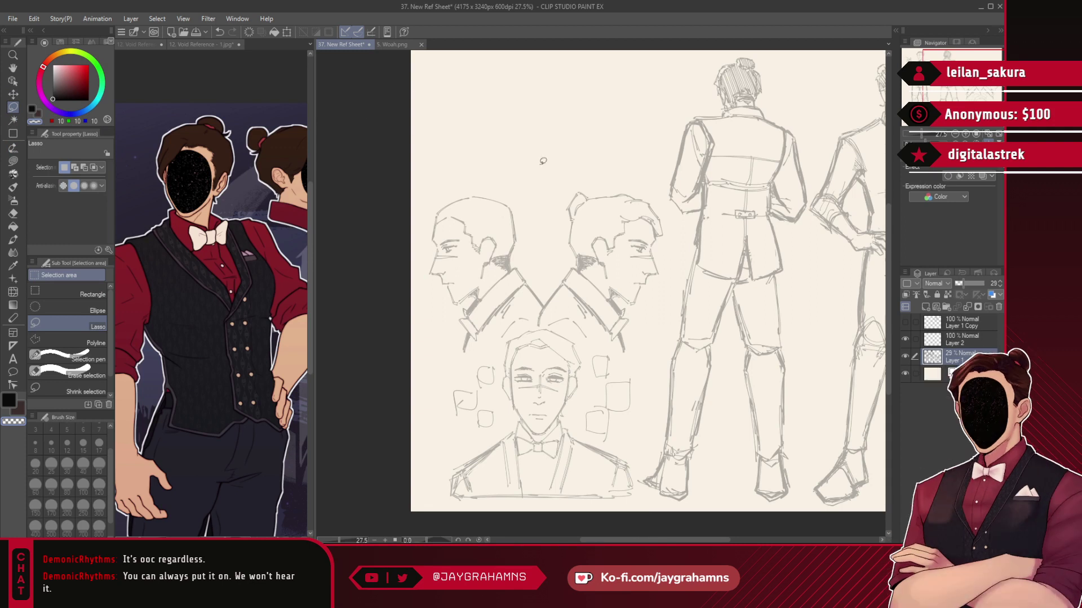
- Fade Layer 1 to 13% opacity, make Layer 2 the active layer, and save the file
scroll(526, 185, "up", 4)
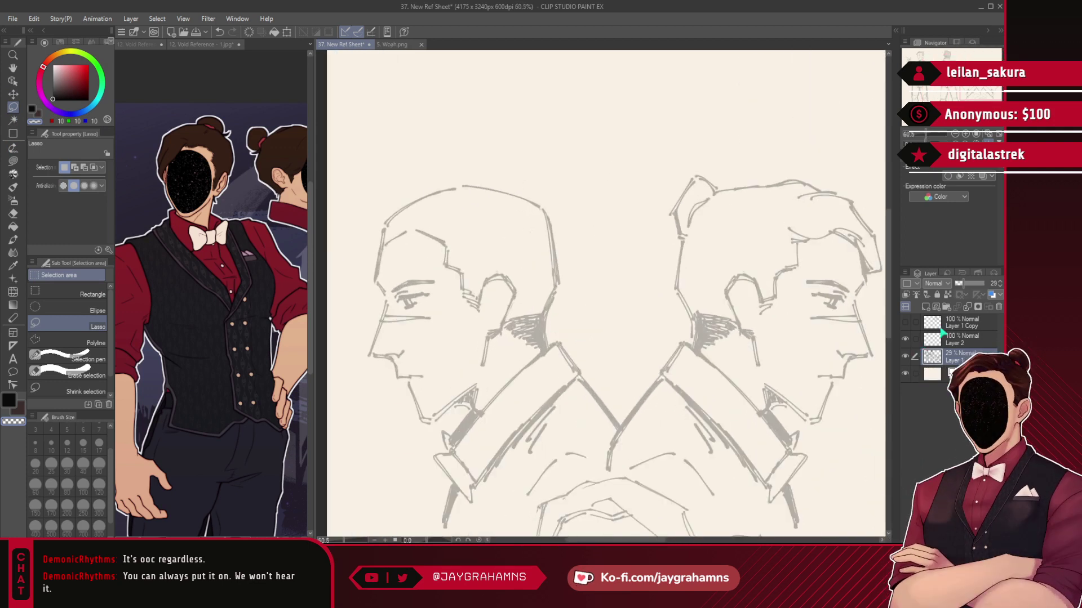
left_click(959, 284)
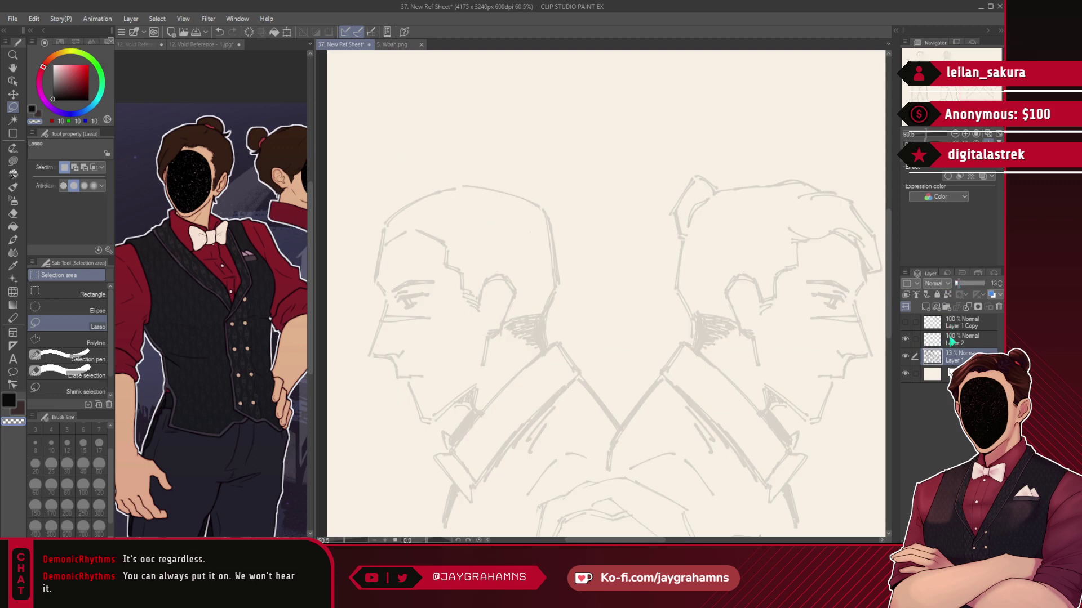
left_click(948, 344)
scroll(401, 207, "up", 3)
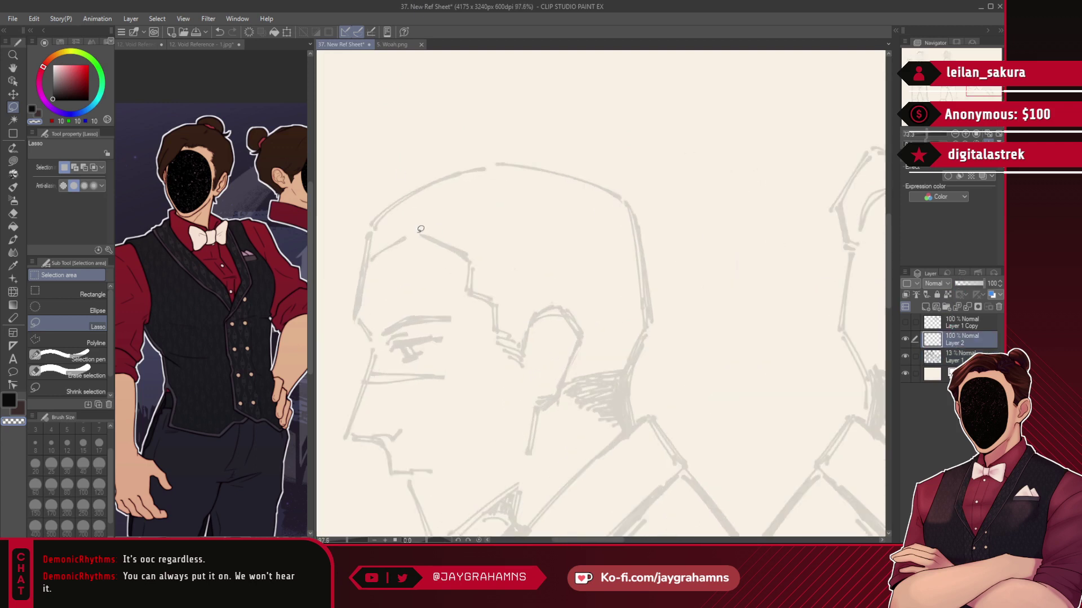
key("ctrl+s")
- With the Ballpen, draw the bald profile's swept front lock and the jagged hairline down to the ear, redoing strokes as needed
key("p")
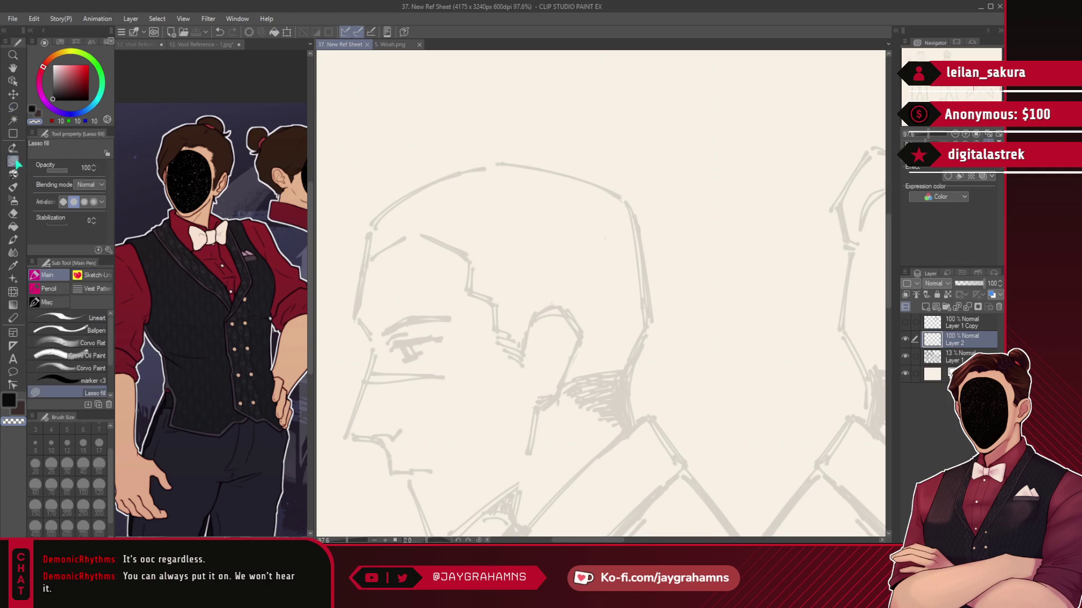
left_click_drag(367, 248, 402, 211)
key("c")
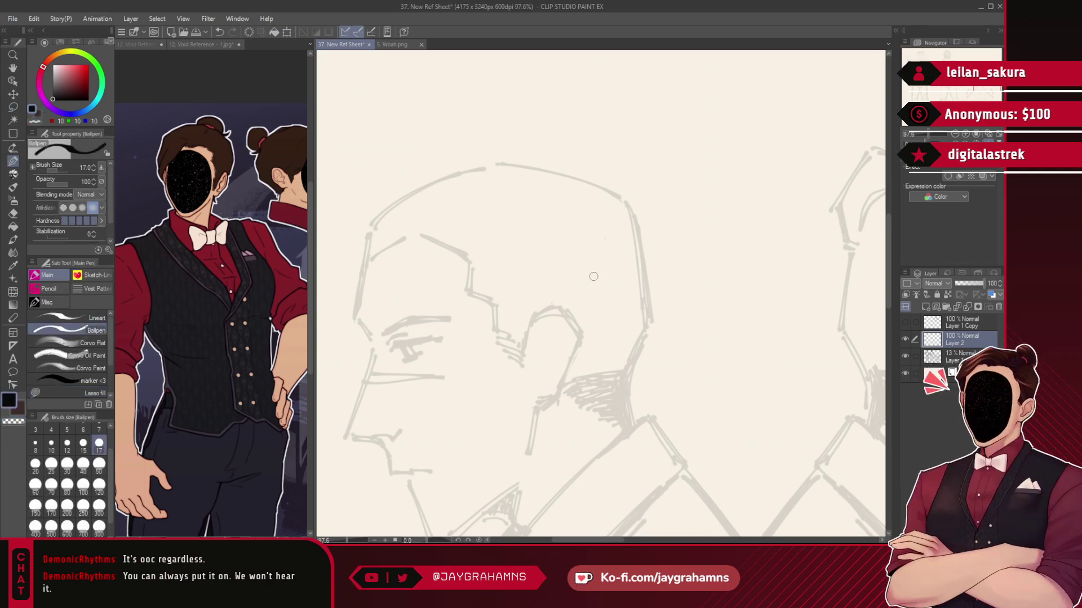
key("h")
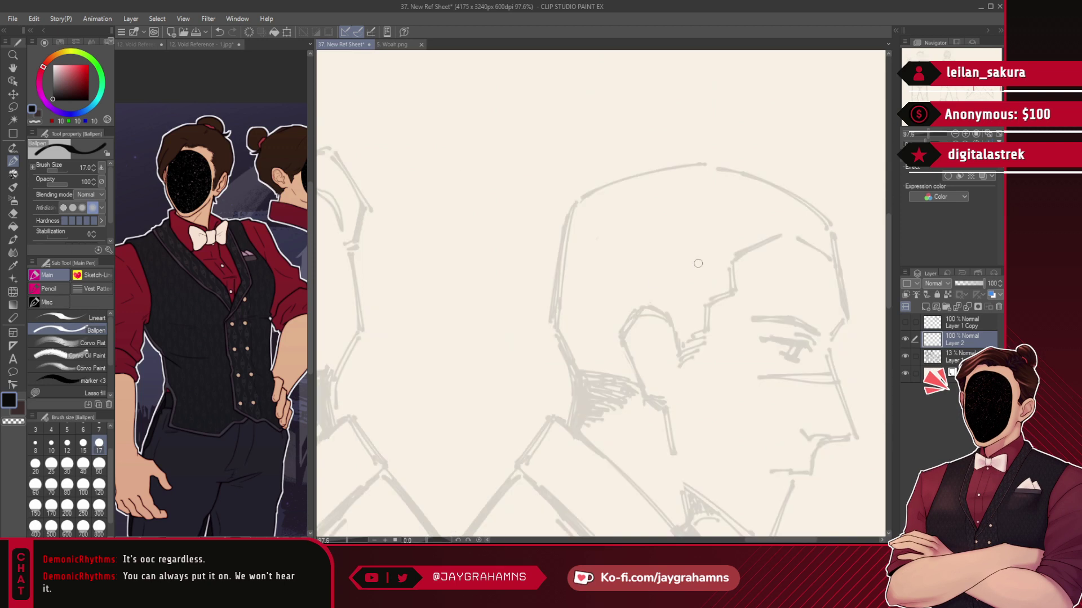
scroll(763, 221, "down", 3)
scroll(780, 226, "up", 2)
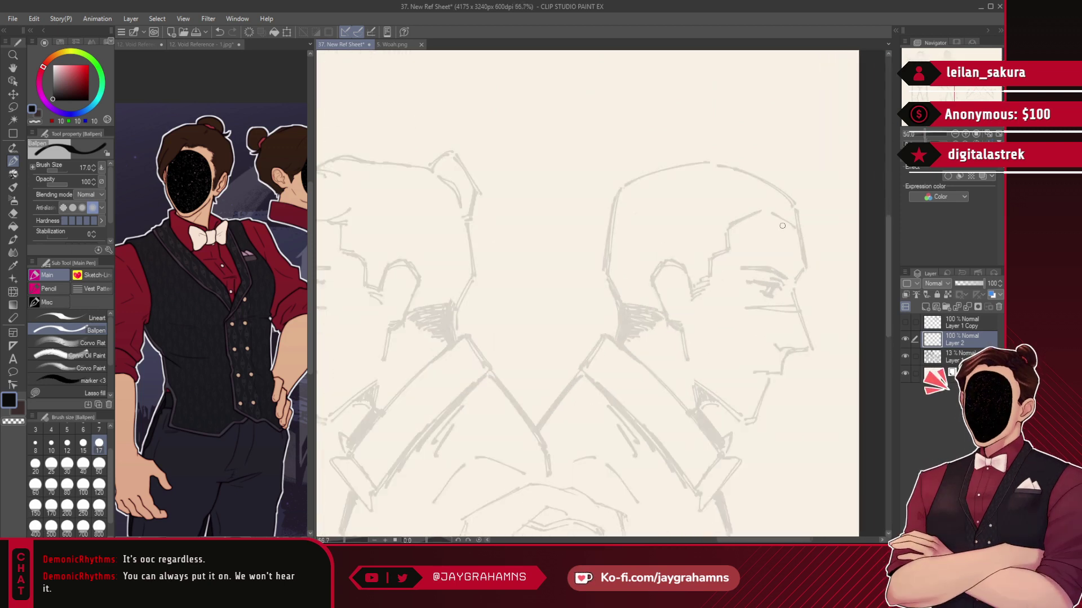
scroll(781, 226, "up", 2)
left_click_drag(792, 184, 807, 222)
mouse_move(782, 191)
left_mouse_down()
mouse_move(800, 215)
mouse_move(779, 195)
mouse_move(766, 229)
mouse_move(688, 273)
left_mouse_up()
key("ctrl+z")
key("ctrl+z")
key("ctrl+z")
mouse_move(766, 188)
left_mouse_down()
mouse_move(808, 225)
mouse_move(675, 237)
mouse_move(705, 265)
left_mouse_up()
key("ctrl+z")
key("ctrl+z")
key("ctrl+z")
left_click_drag(793, 209, 704, 280)
key("ctrl+z")
key("ctrl+z")
mouse_move(800, 204)
left_mouse_down()
mouse_move(810, 228)
mouse_move(665, 248)
left_mouse_up()
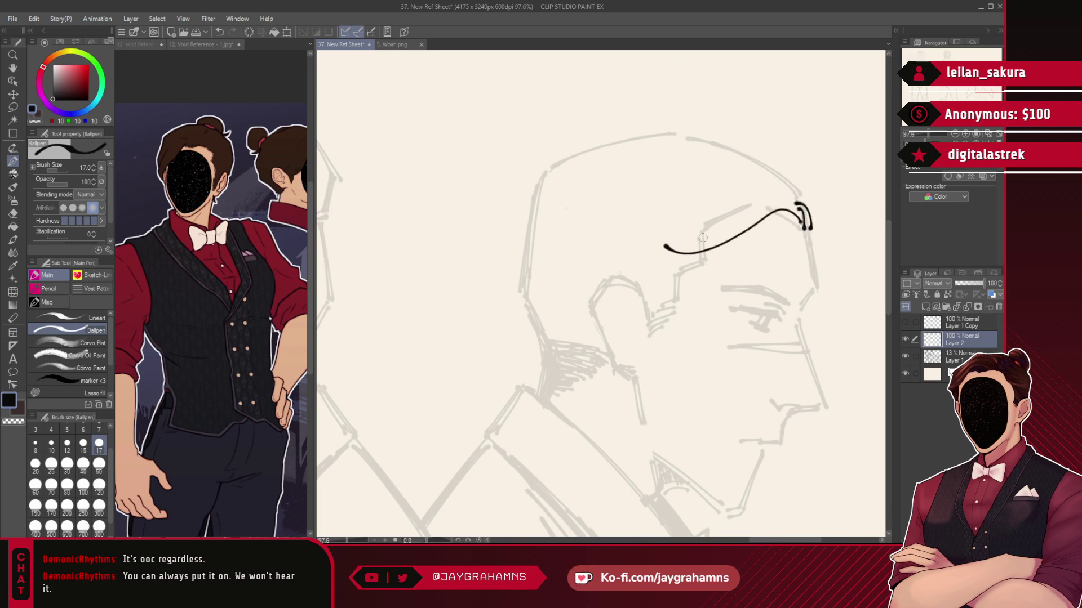
key("ctrl+z")
mouse_move(699, 275)
left_mouse_down()
mouse_move(674, 306)
mouse_move(648, 314)
left_mouse_up()
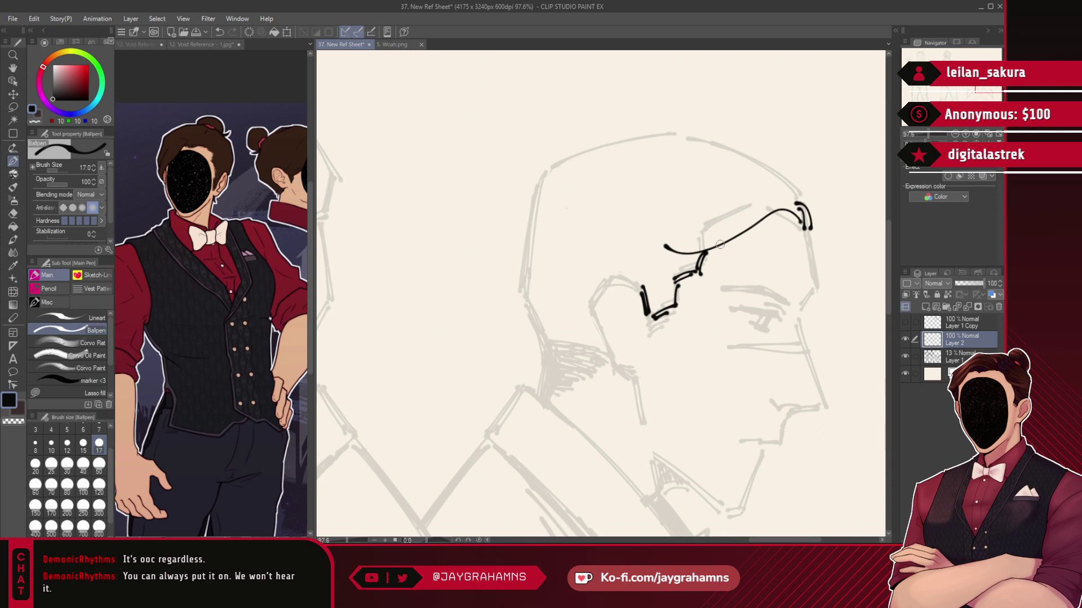
- Outline the raised hair above the forehead and add a long inner strand sweeping back from it with short accent strokes
left_click_drag(812, 207, 759, 156)
key("ctrl+z")
mouse_move(811, 206)
left_mouse_down()
mouse_move(756, 162)
mouse_move(678, 193)
left_mouse_up()
key("ctrl+z")
mouse_move(752, 156)
left_mouse_down()
mouse_move(653, 197)
mouse_move(680, 206)
left_mouse_up()
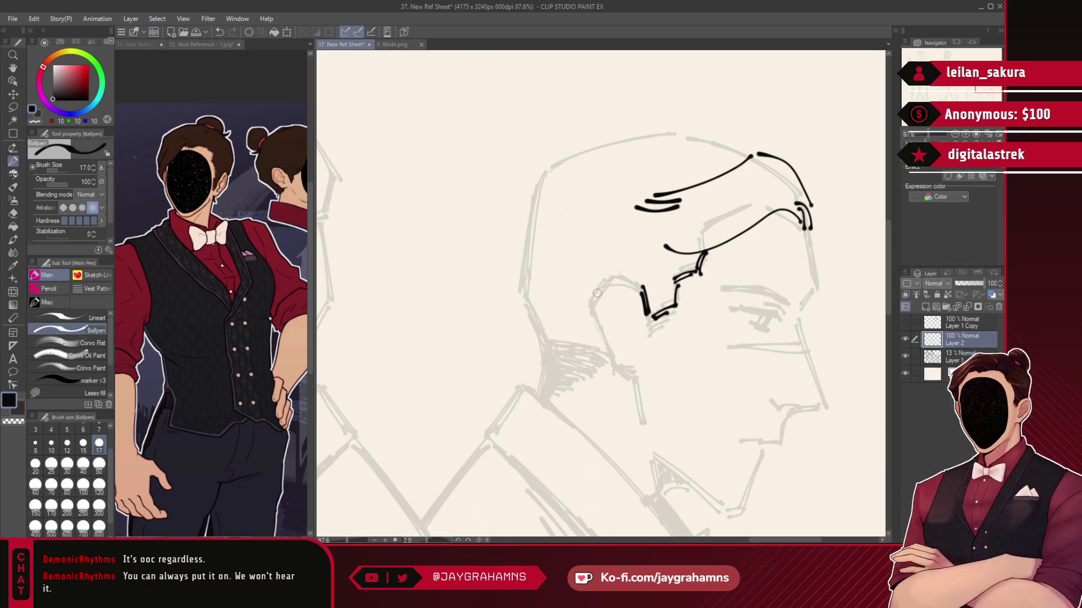
- Draw the crown contour and the strand lines beneath it, reducing the Ballpen to size 15 and redoing strokes as needed
left_click_drag(751, 156, 639, 128)
key("ctrl+z")
mouse_move(749, 157)
left_mouse_down()
mouse_move(704, 133)
mouse_move(630, 136)
mouse_move(545, 164)
mouse_move(662, 126)
left_mouse_up()
key("ctrl+z")
key("ctrl+z")
key("ctrl+z")
mouse_move(547, 154)
left_mouse_down()
mouse_move(690, 117)
mouse_move(695, 130)
mouse_move(734, 141)
left_mouse_up()
key("ctrl+z")
key("ctrl+z")
mouse_move(726, 140)
left_mouse_down()
mouse_move(655, 173)
mouse_move(614, 170)
left_mouse_up()
mouse_move(615, 169)
left_mouse_down()
mouse_move(668, 154)
mouse_move(694, 131)
mouse_move(629, 136)
left_mouse_up()
key("bracketleft")
key("ctrl+z")
key("ctrl+z")
mouse_move(692, 128)
left_mouse_down()
mouse_move(679, 124)
mouse_move(692, 129)
left_mouse_up()
mouse_move(689, 127)
left_mouse_down()
mouse_move(566, 146)
mouse_move(687, 121)
mouse_move(764, 152)
mouse_move(717, 143)
mouse_move(794, 162)
mouse_move(820, 212)
mouse_move(814, 235)
left_mouse_up()
key("ctrl+z")
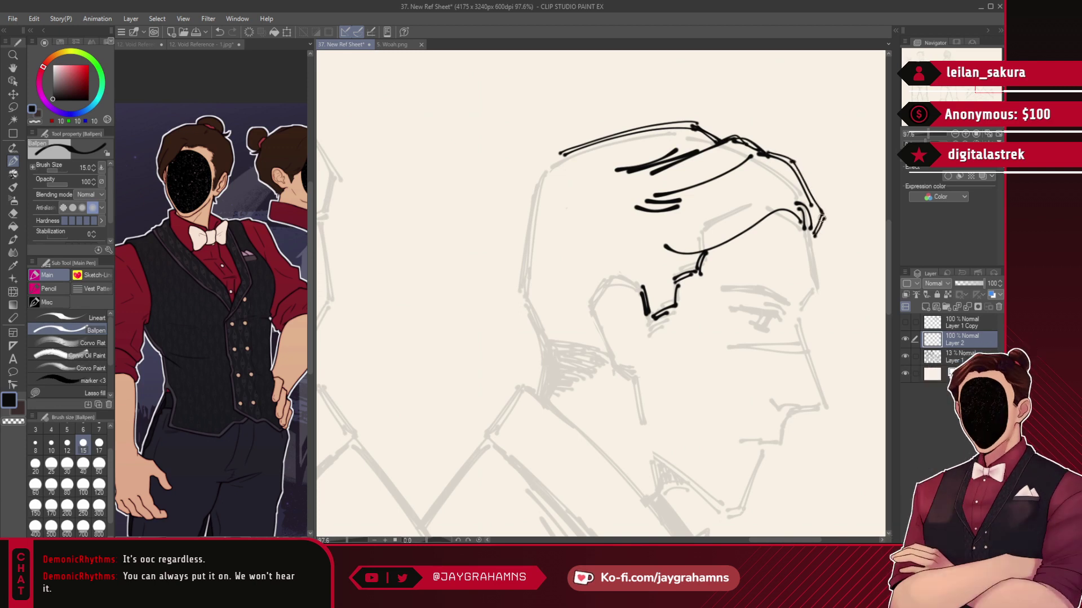
- Draw the small bun at the back of the head and the hair contour from it down to the nape
left_click_drag(577, 250, 733, 264)
mouse_move(714, 145)
left_mouse_down()
mouse_move(716, 166)
mouse_move(694, 145)
mouse_move(662, 152)
mouse_move(656, 211)
mouse_move(669, 222)
mouse_move(680, 185)
mouse_move(703, 167)
left_mouse_up()
key("ctrl+z")
mouse_move(674, 216)
left_mouse_down()
mouse_move(693, 170)
mouse_move(674, 221)
left_mouse_up()
left_click_drag(705, 168, 681, 200)
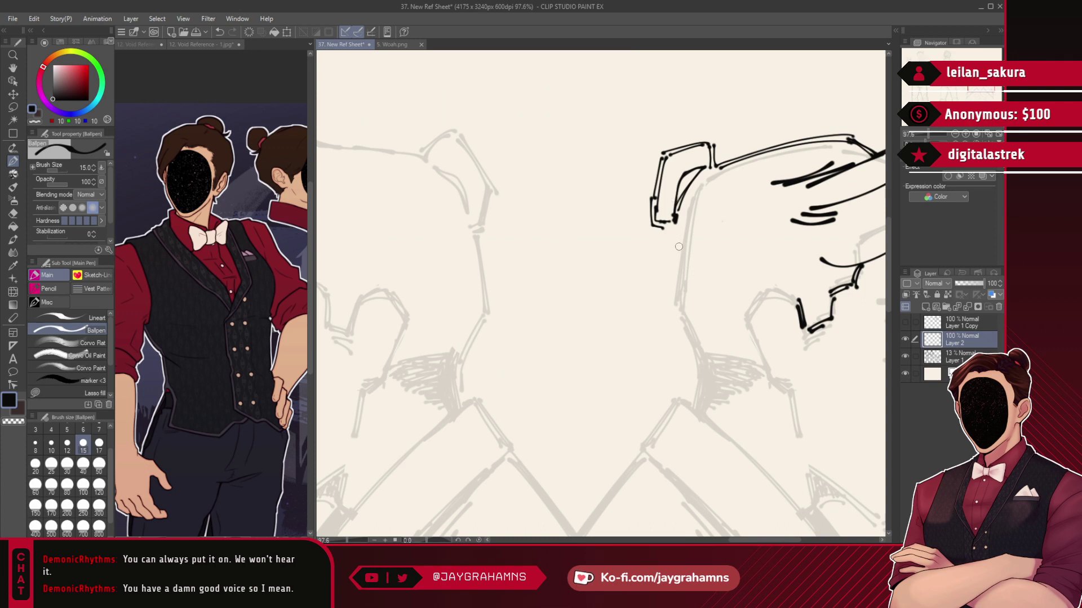
left_click_drag(673, 227, 665, 284)
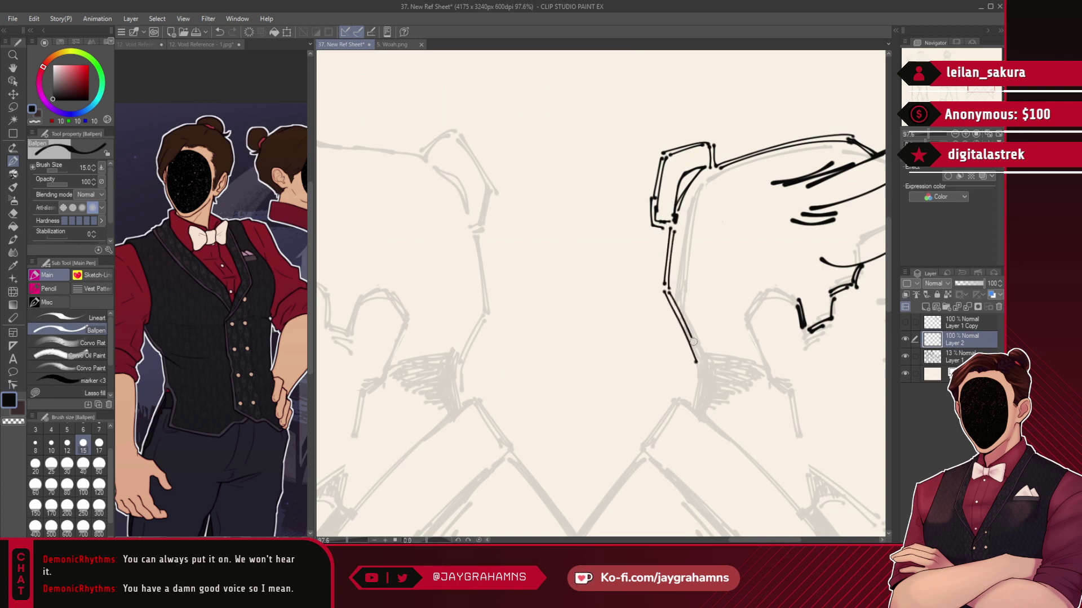
left_click_drag(665, 287, 701, 371)
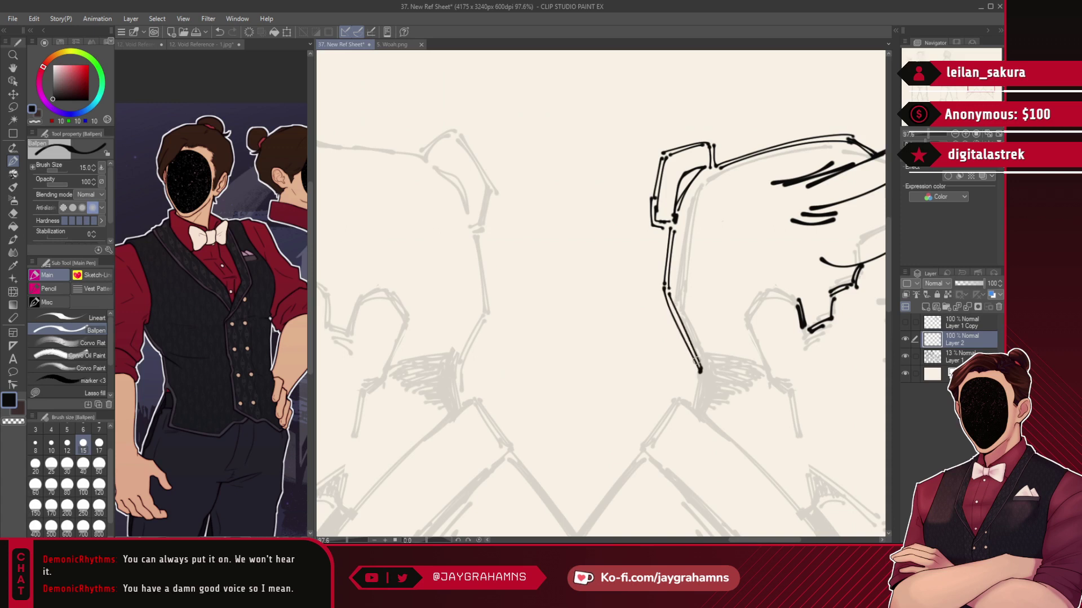
- Reinforce the lower edge of the front lock from the temple to its tip over the forehead, redoing strokes as needed
scroll(539, 220, "down", 3)
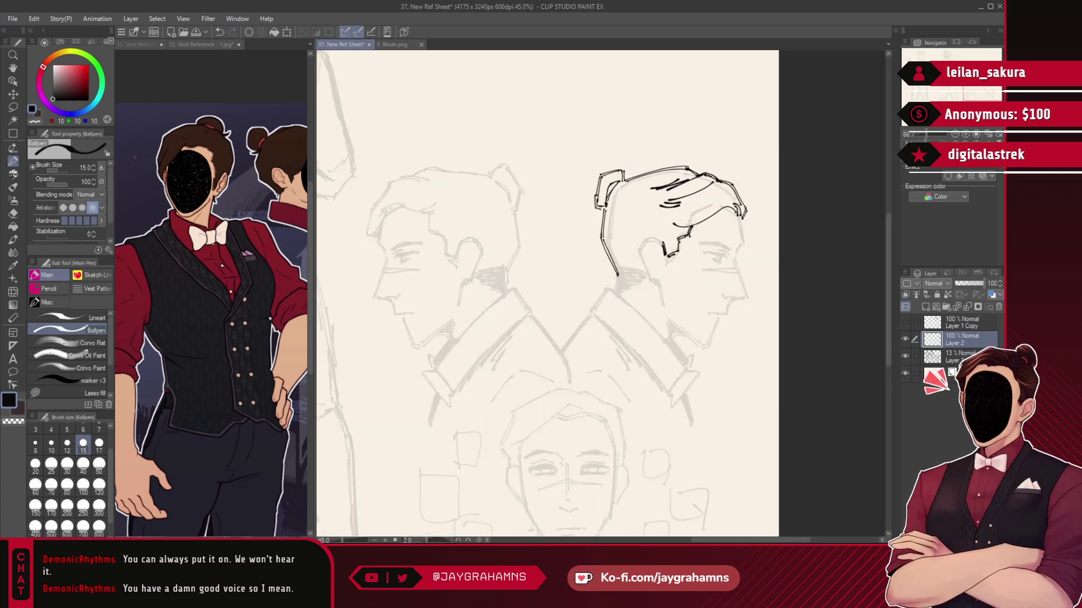
scroll(611, 231, "up", 1)
scroll(697, 222, "up", 3)
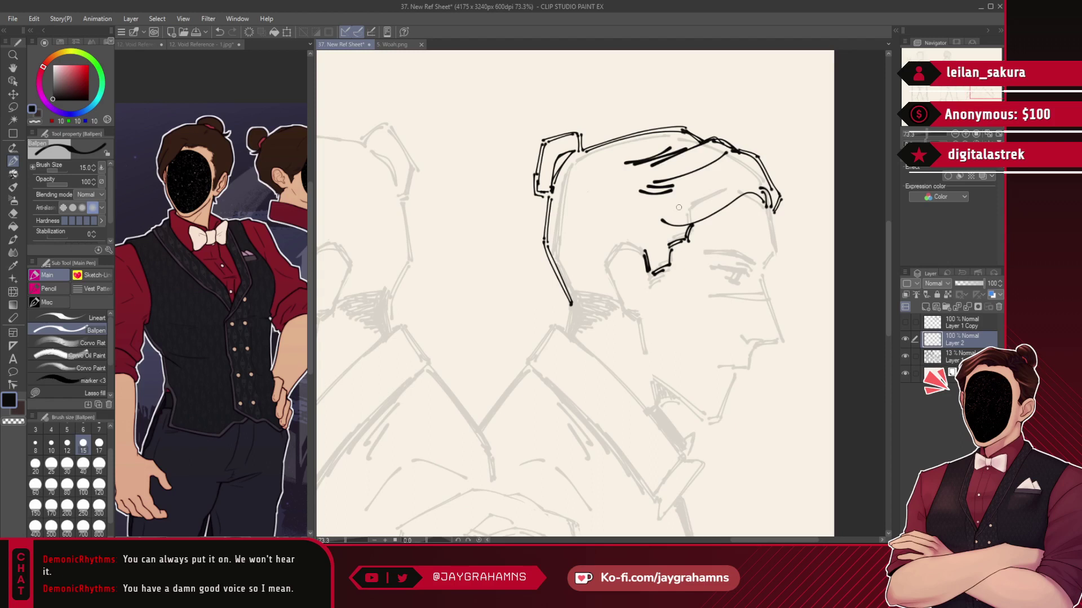
key("ctrl+z")
left_click_drag(692, 225, 762, 199)
key("ctrl+z")
key("ctrl+z")
key("ctrl+z")
key("ctrl+z")
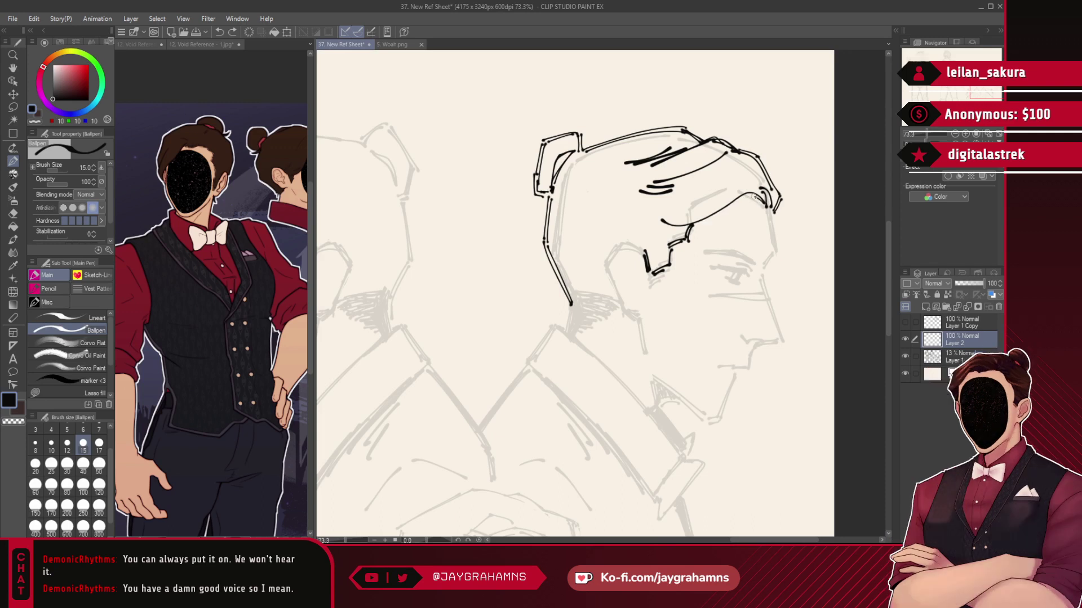
left_click_drag(765, 202, 772, 216)
- Erase Layer 1's old skull and hairline strokes under the new hair with transparent Lasso fill, and restore the layer to 100% opacity
left_click(958, 357)
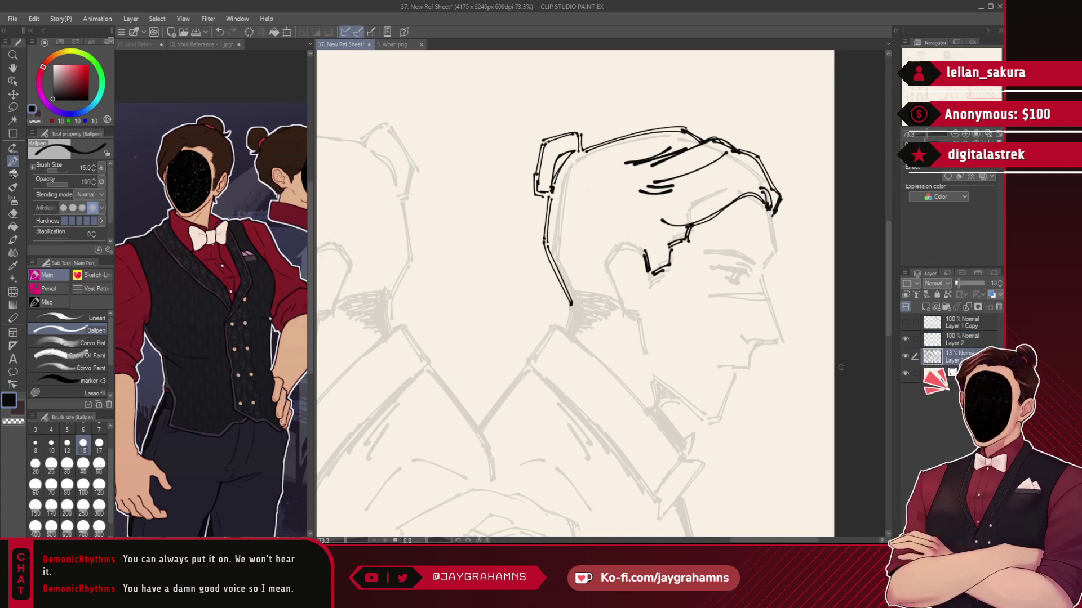
left_click(85, 394)
left_click(36, 121)
mouse_move(598, 142)
left_mouse_down()
mouse_move(545, 230)
mouse_move(558, 294)
mouse_move(648, 208)
mouse_move(741, 176)
mouse_move(754, 122)
left_mouse_up()
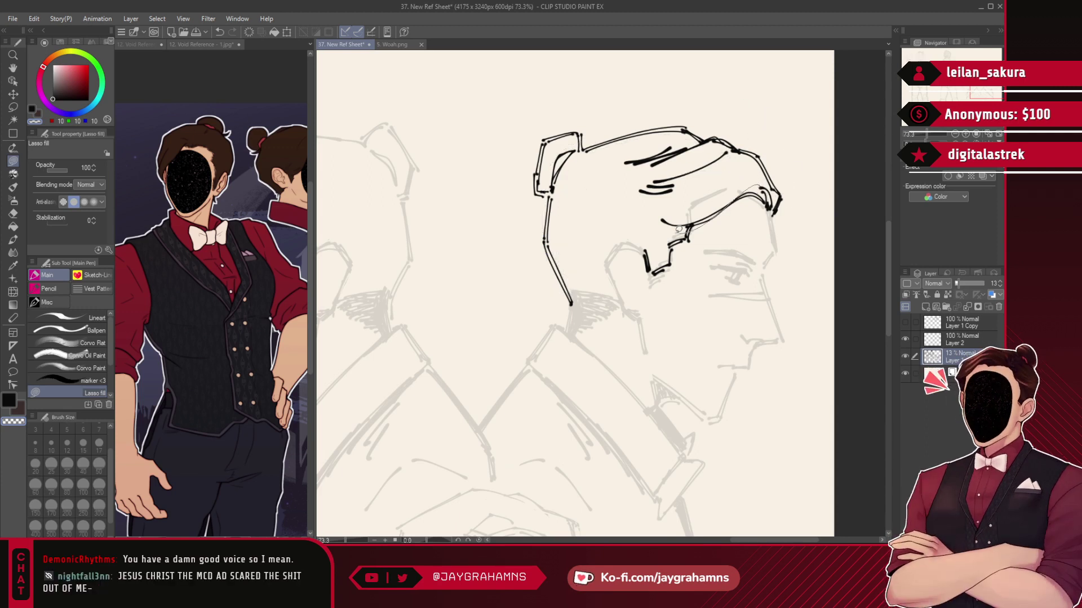
left_click_drag(656, 267, 694, 216)
left_click_drag(978, 283, 996, 283)
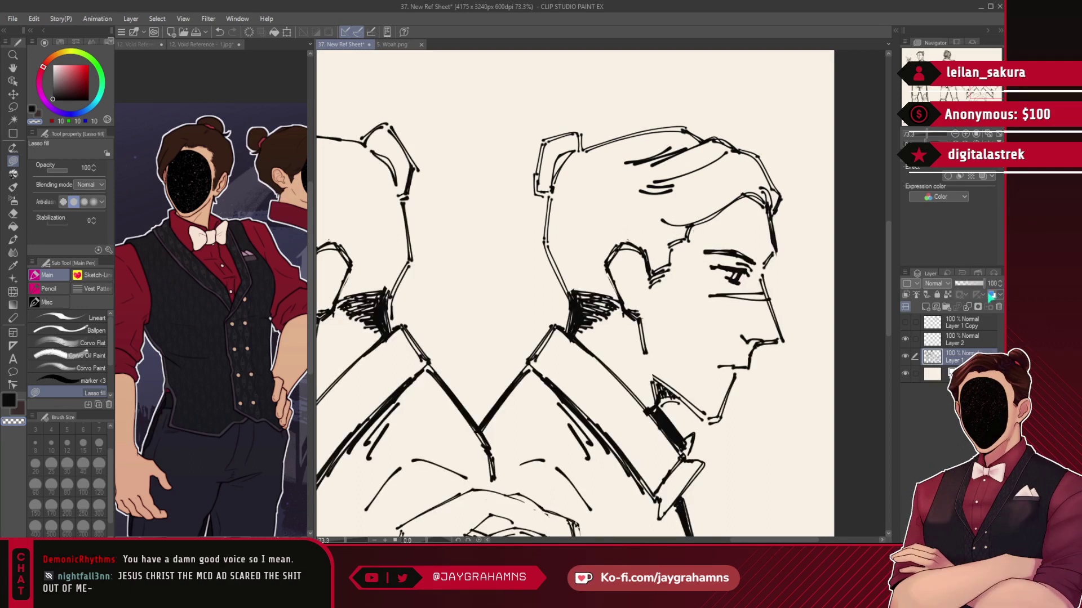
- Merge Layer 2's new hair down into Layer 1, check the merged layer by toggling its visibility, and save the file
scroll(645, 269, "down", 5)
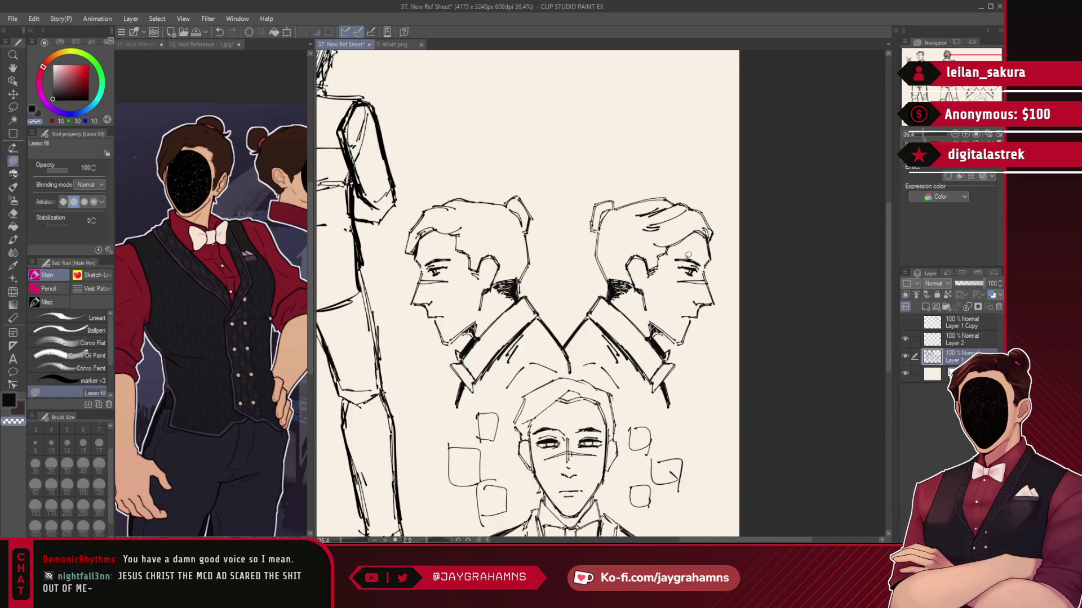
left_click(957, 343)
key("ctrl+e")
left_click(905, 339)
left_click(905, 339)
left_click(905, 339)
left_click(906, 340)
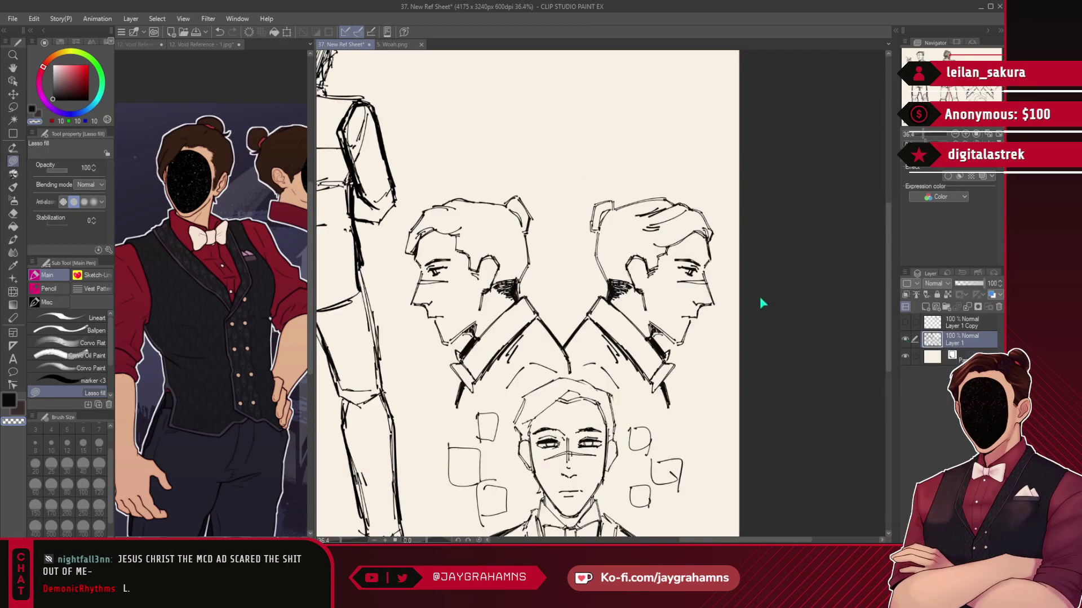
key("ctrl+s")
- Switch from transparent Lasso fill back to the size 15 Ballpen with the opaque dark drawing colour
scroll(763, 296, "down", 2)
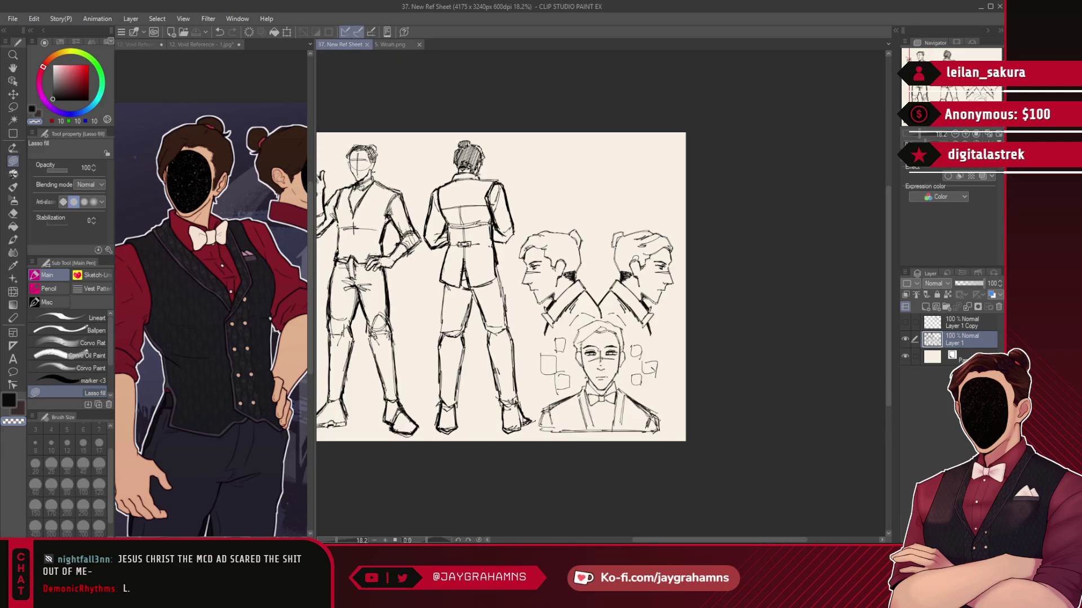
scroll(585, 275, "up", 1)
scroll(720, 260, "up", 1)
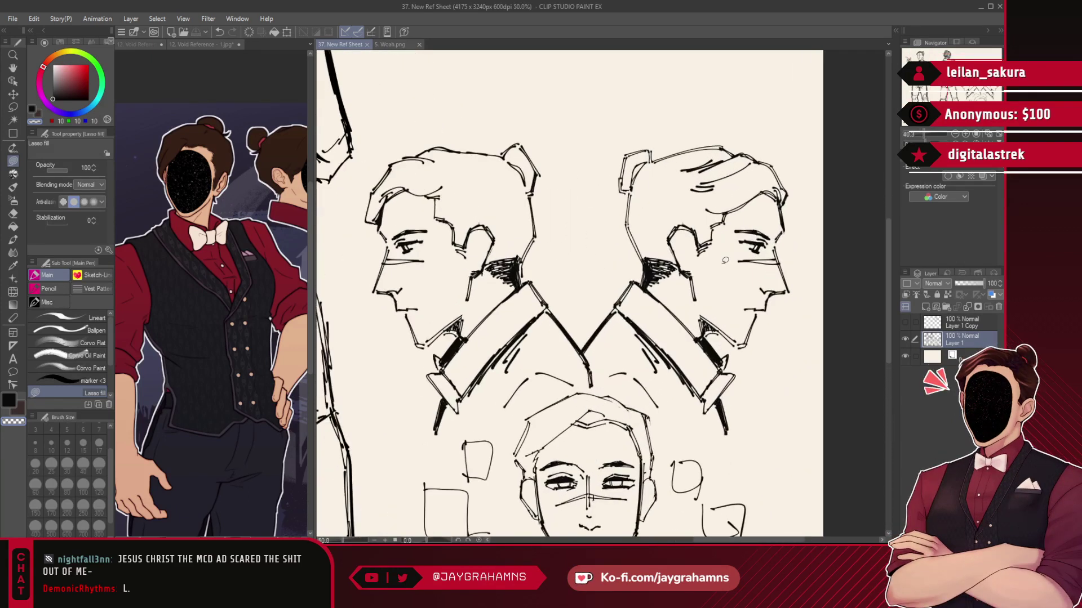
left_click(94, 328)
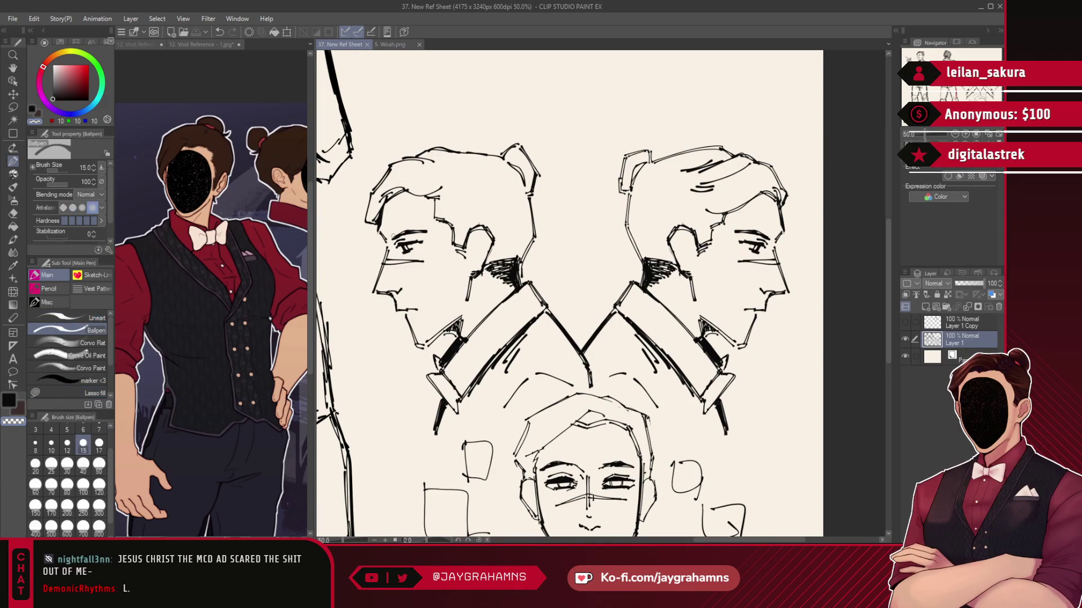
key("c")
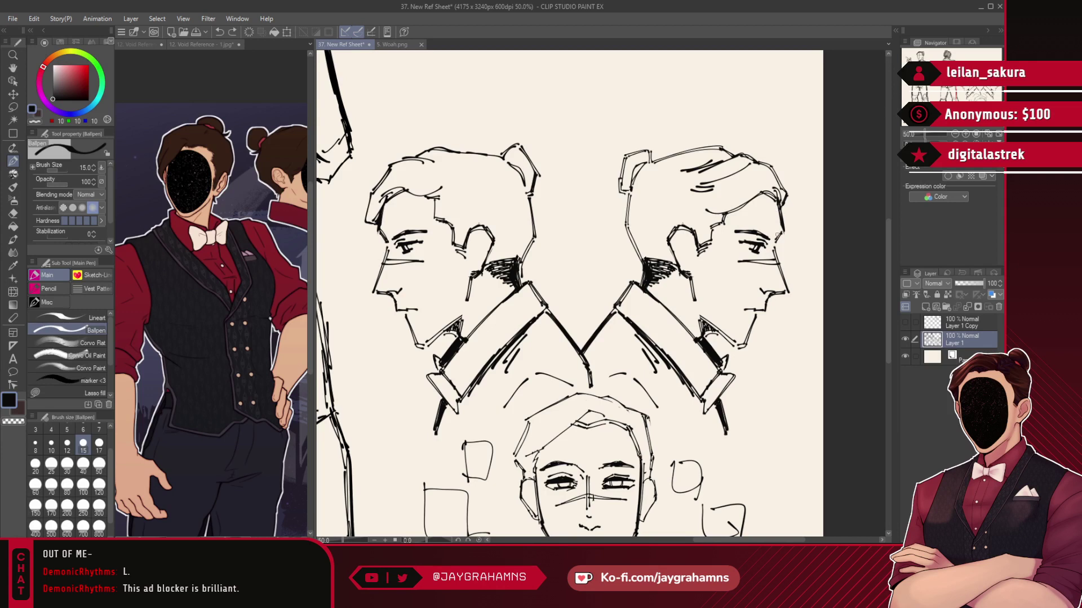
scroll(772, 183, "down", 4)
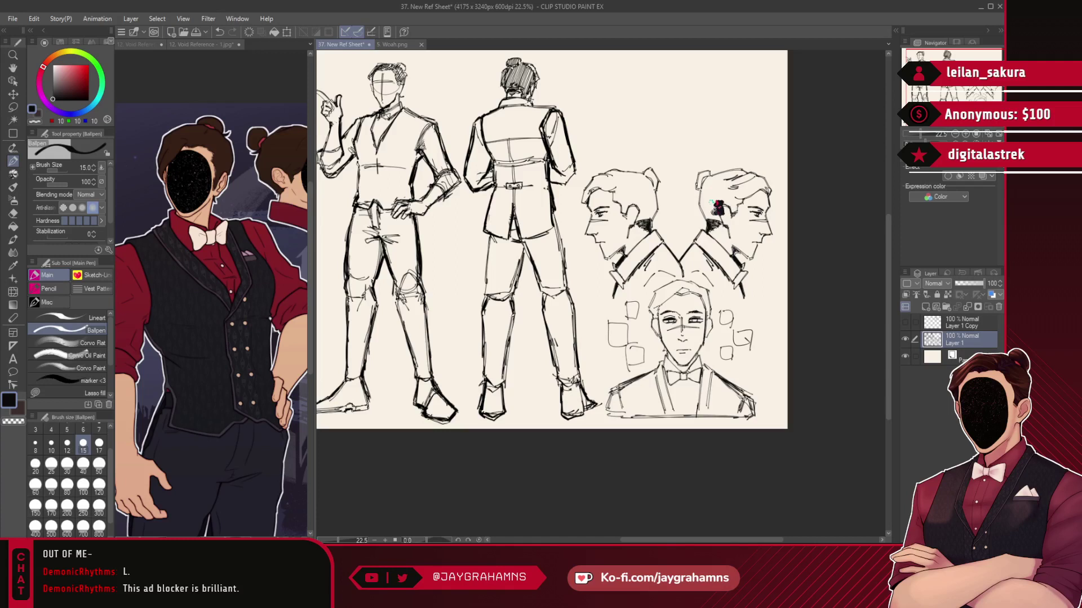
- Try a hairline stroke running from the left-facing profile's temple back to the top of the ear
key("ctrl+s")
scroll(687, 209, "up", 4)
scroll(678, 214, "up", 1)
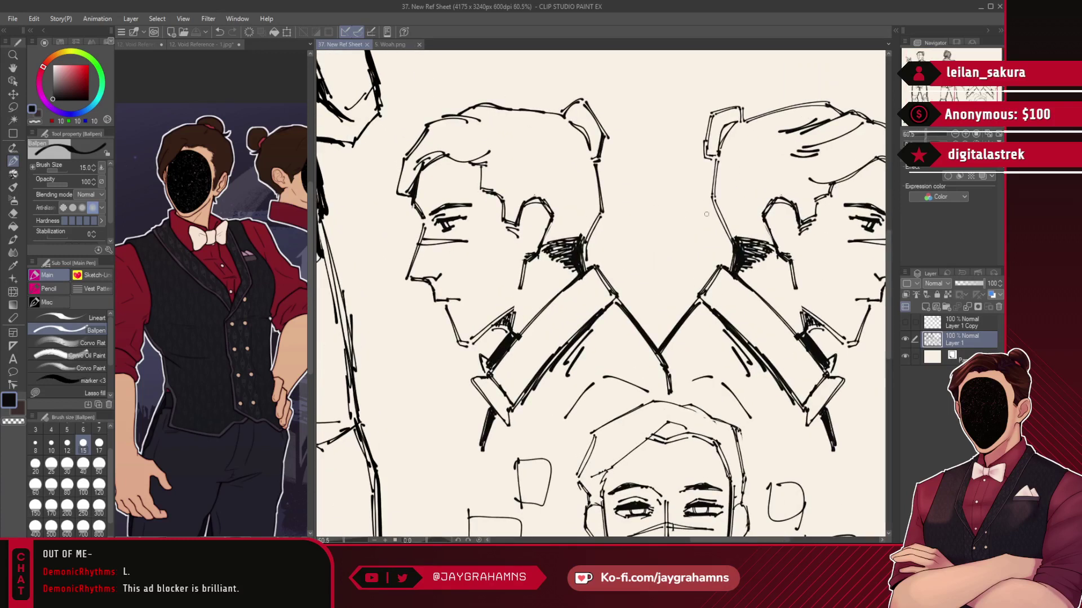
scroll(702, 215, "down", 2)
scroll(605, 195, "up", 5)
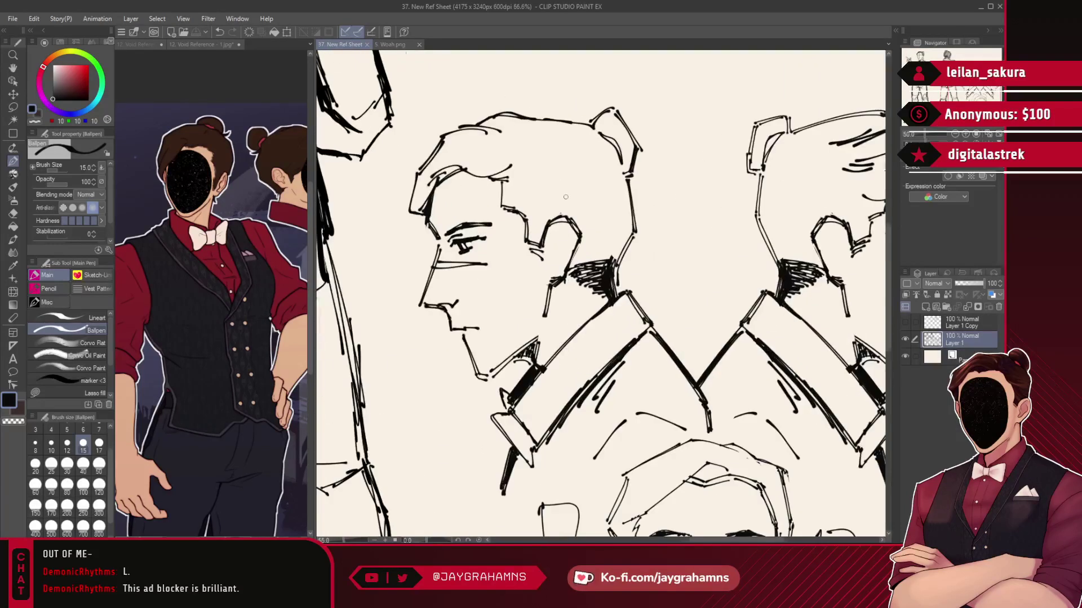
left_click_drag(473, 173, 559, 191)
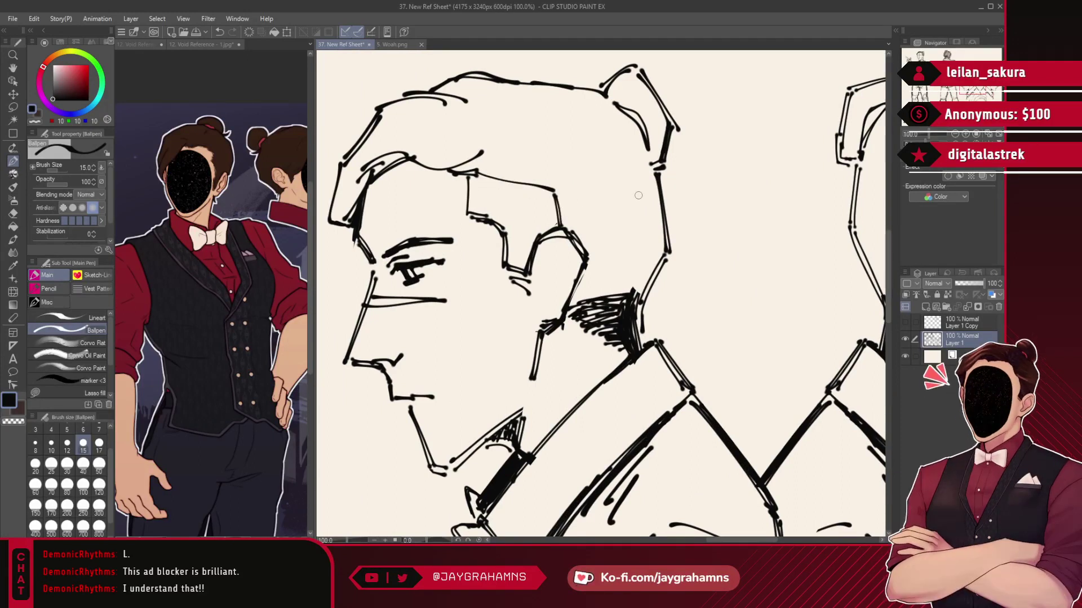
scroll(639, 196, "down", 5)
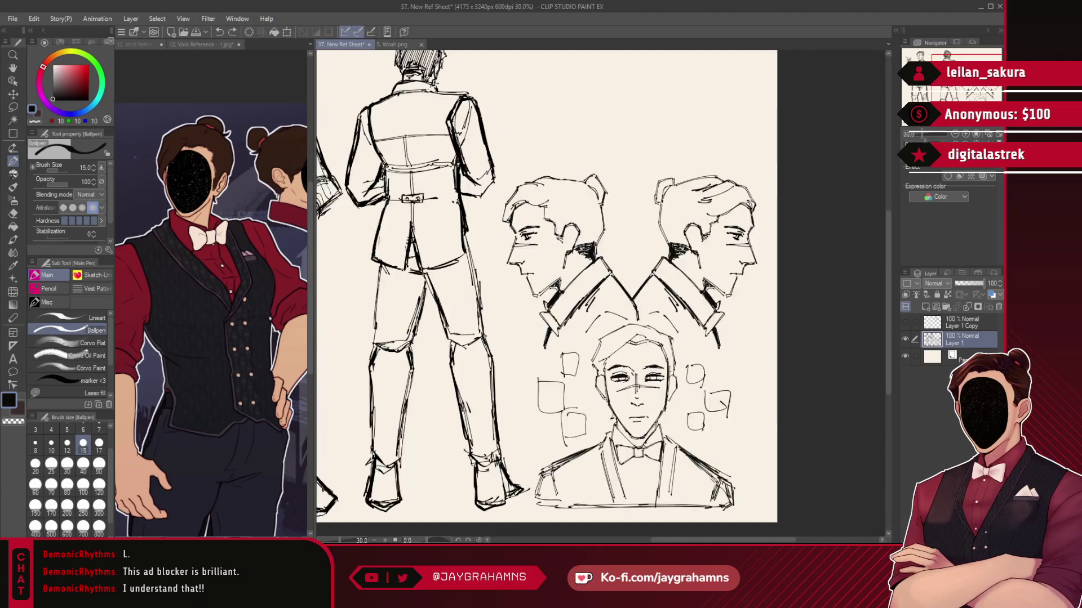
scroll(706, 414, "up", 3)
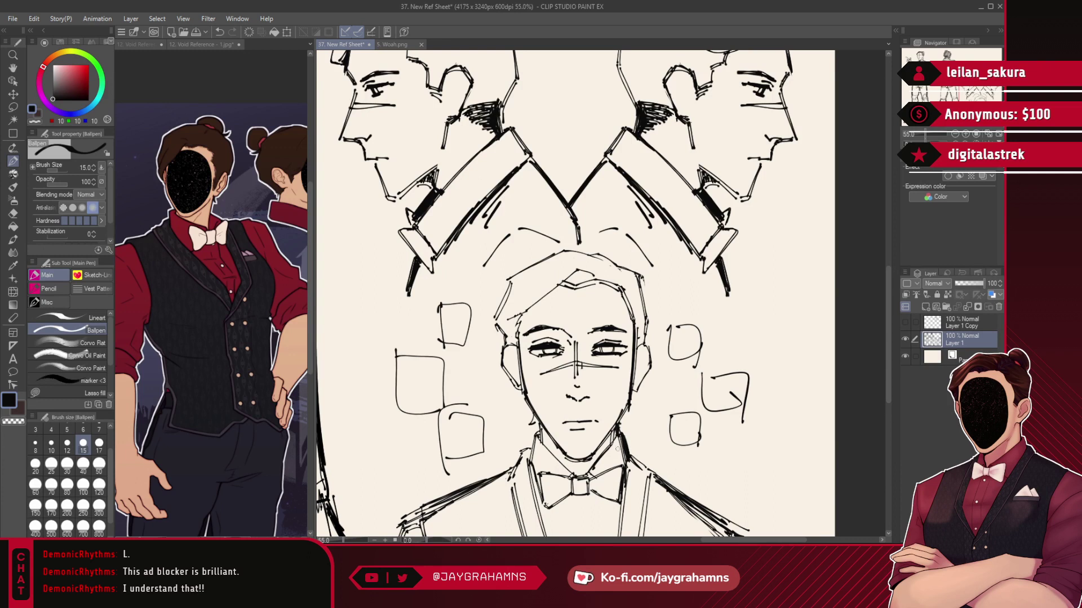
- Draw small buttons down the frontal bust's shirt front and sketch a small rectangle between the two profile heads
scroll(610, 352, "down", 2)
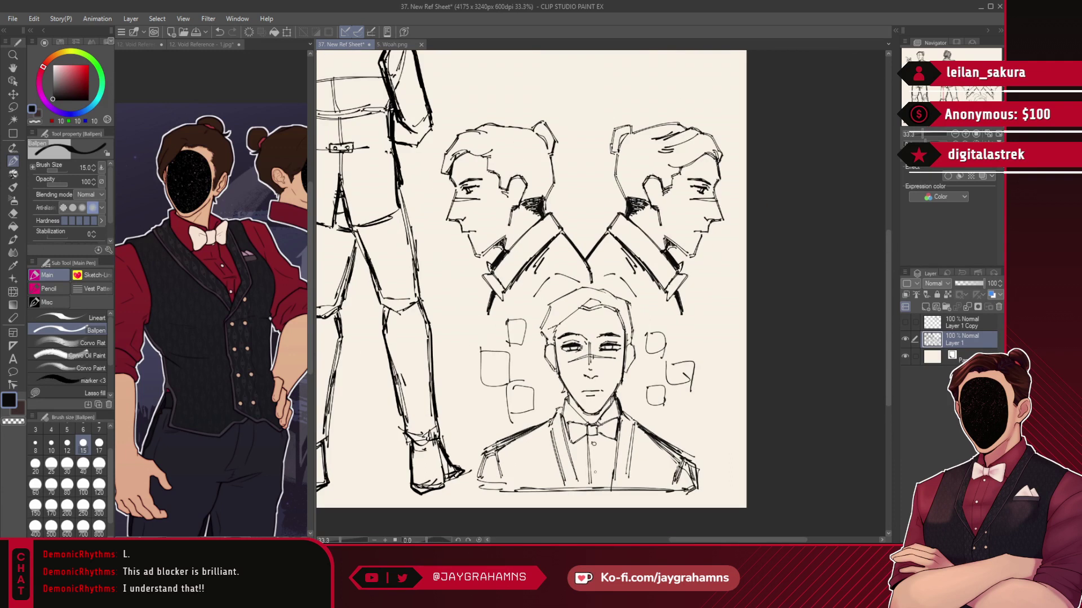
left_click_drag(602, 442, 595, 485)
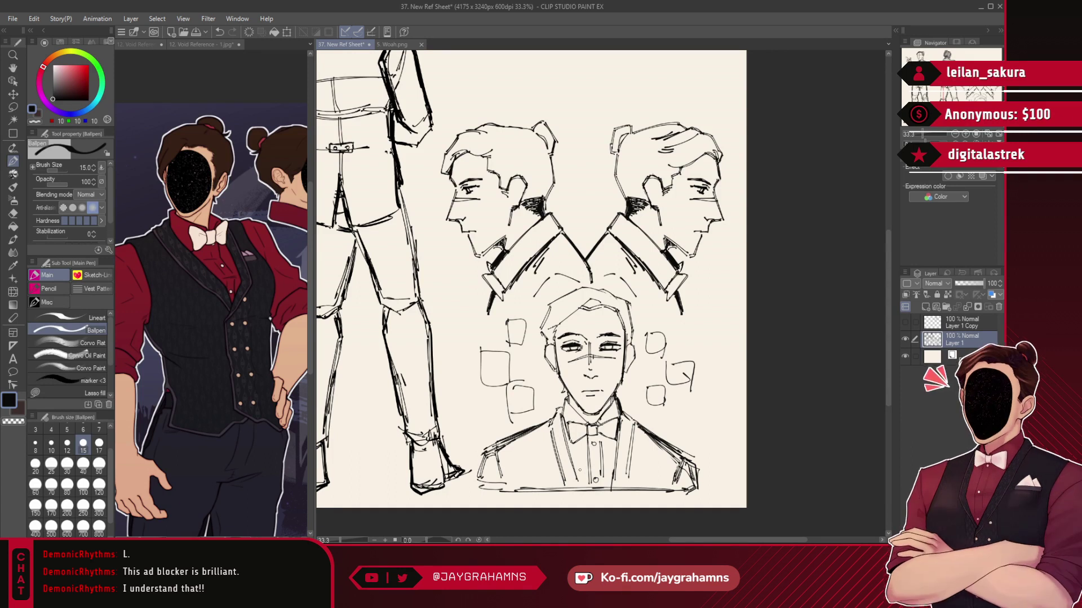
mouse_move(566, 188)
left_mouse_down()
mouse_move(565, 217)
mouse_move(587, 183)
mouse_move(600, 184)
mouse_move(597, 200)
left_mouse_up()
key("ctrl+z")
key("ctrl+z")
key("ctrl+z")
key("ctrl+z")
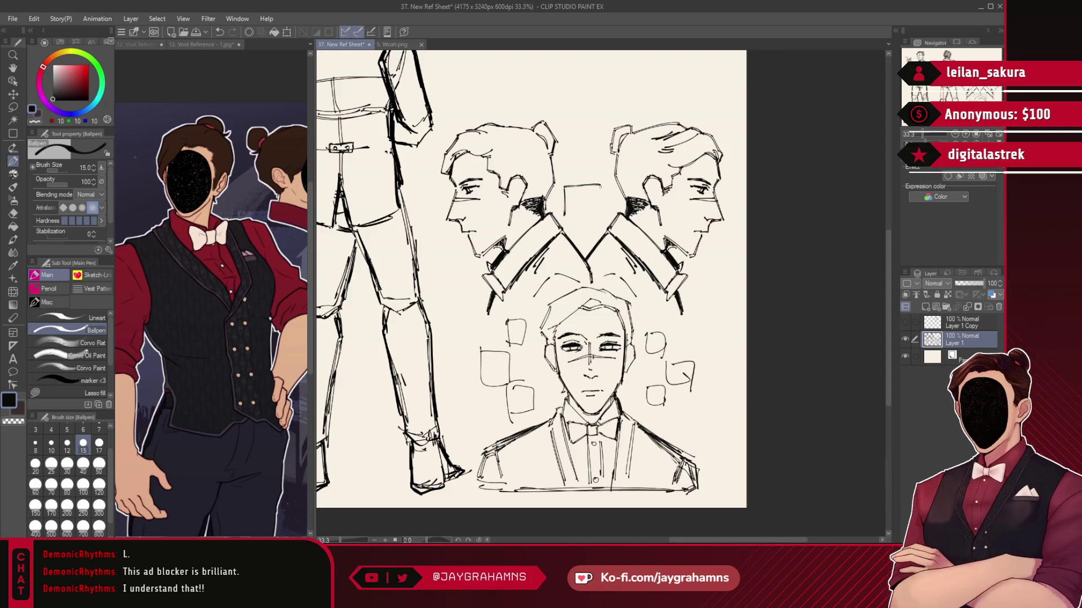
left_click_drag(564, 213, 603, 211)
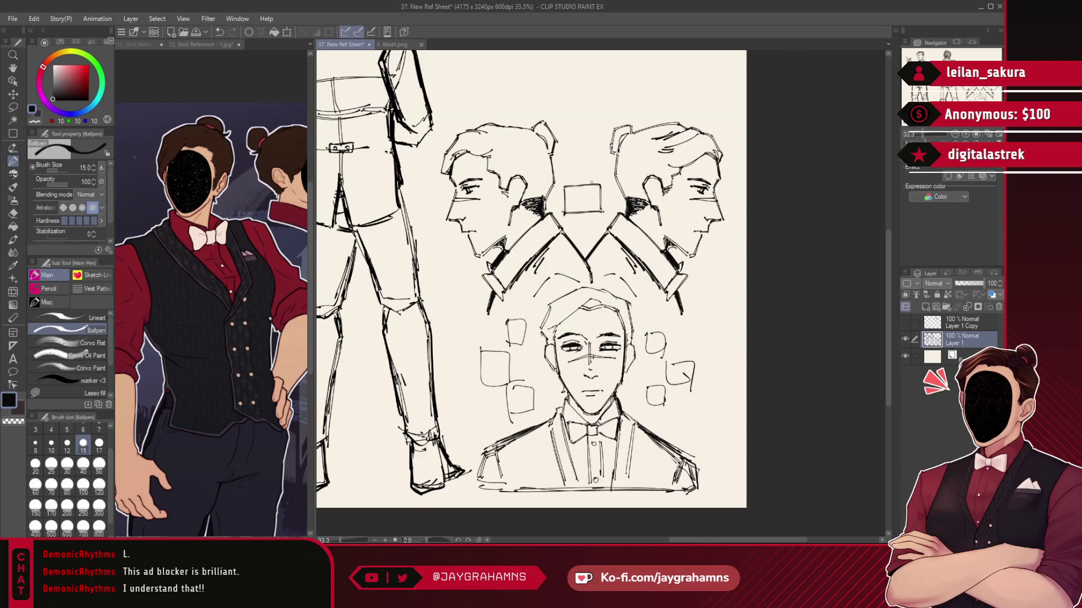
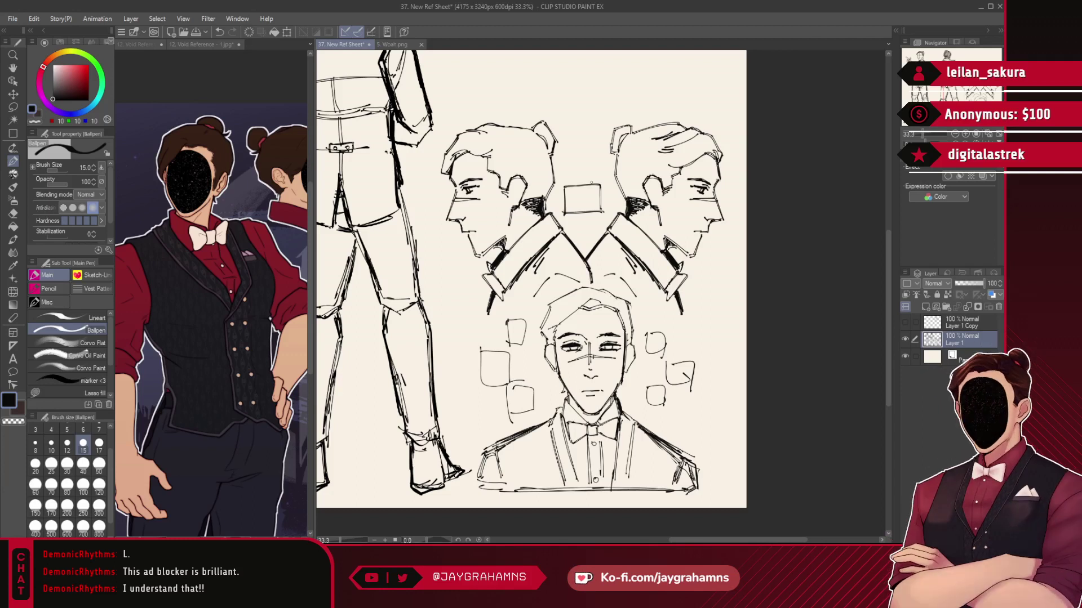
- Reinforce the line from the bun down the back of the head on the right-facing profile, working on Layer 1
left_click(963, 323)
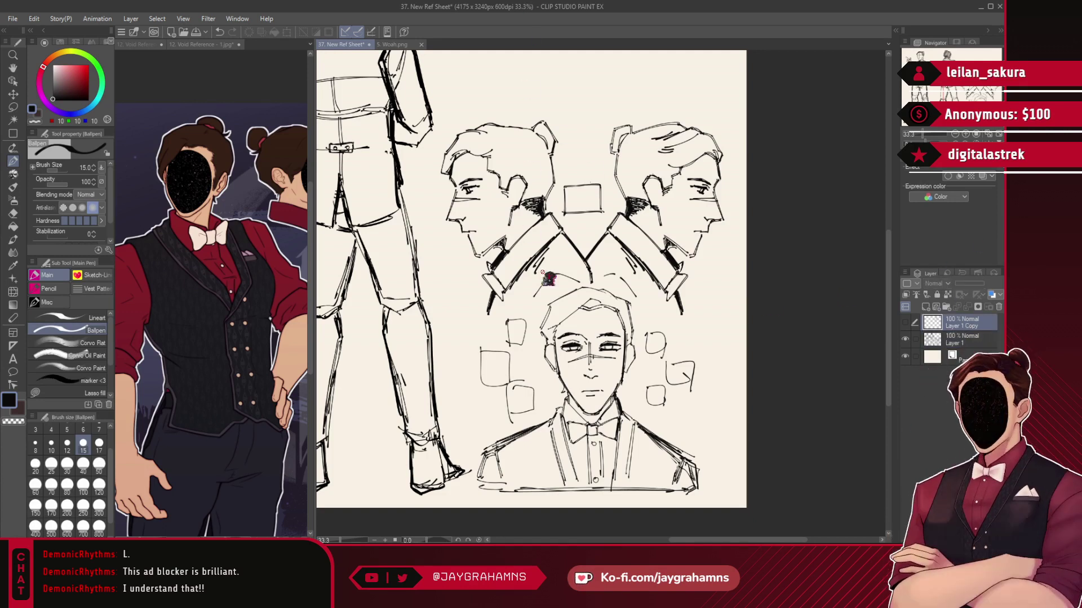
scroll(575, 335, "down", 3)
scroll(546, 174, "up", 4)
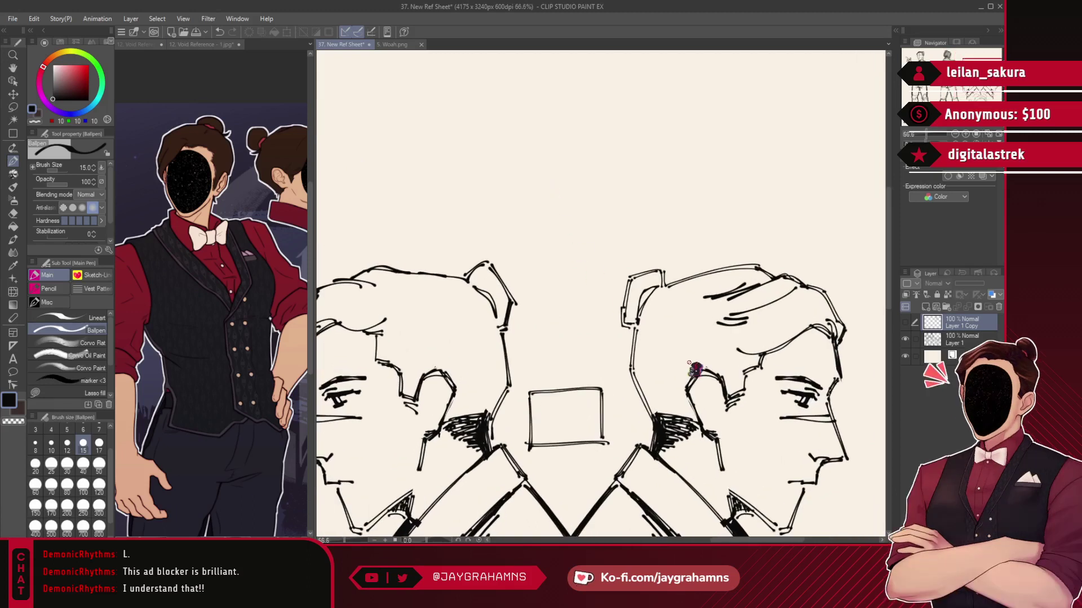
scroll(688, 363, "down", 4)
scroll(643, 260, "up", 3)
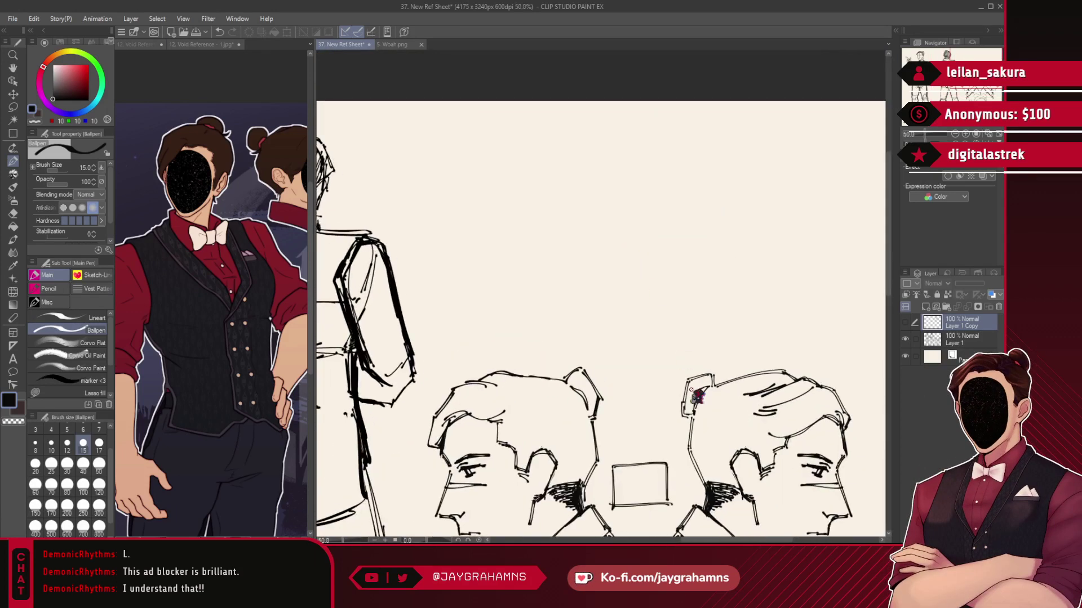
scroll(696, 394, "up", 1)
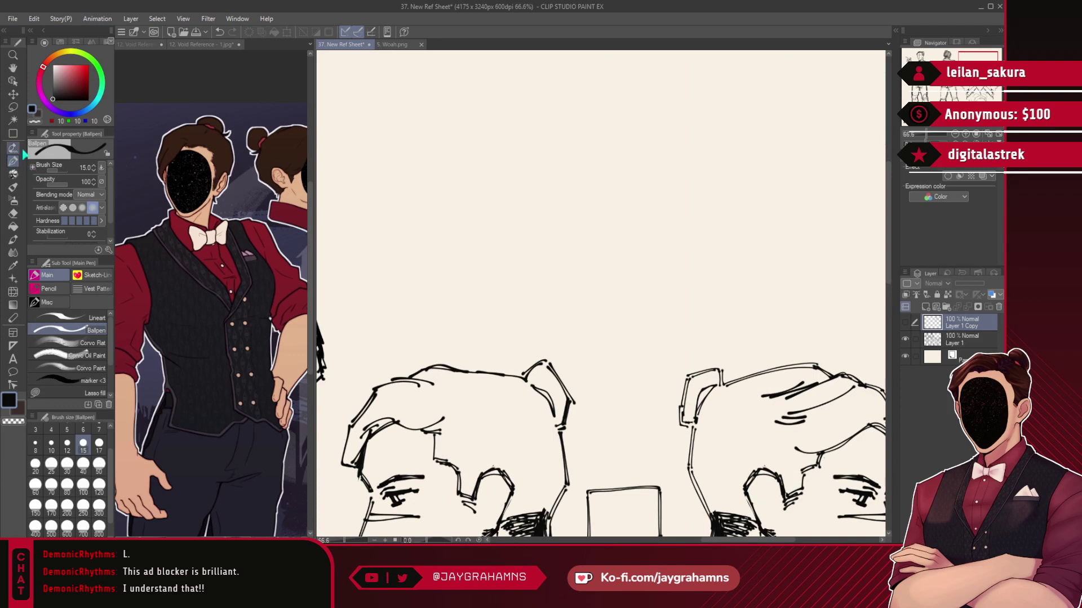
left_click(965, 337)
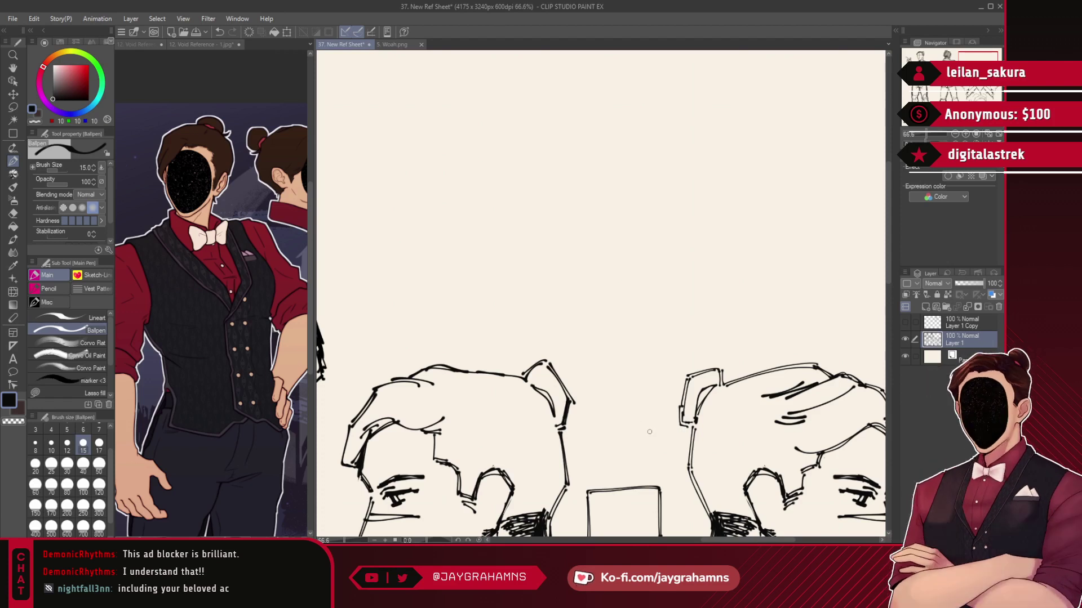
mouse_move(700, 393)
left_mouse_down()
mouse_move(721, 386)
mouse_move(694, 421)
mouse_move(683, 389)
mouse_move(690, 474)
left_mouse_up()
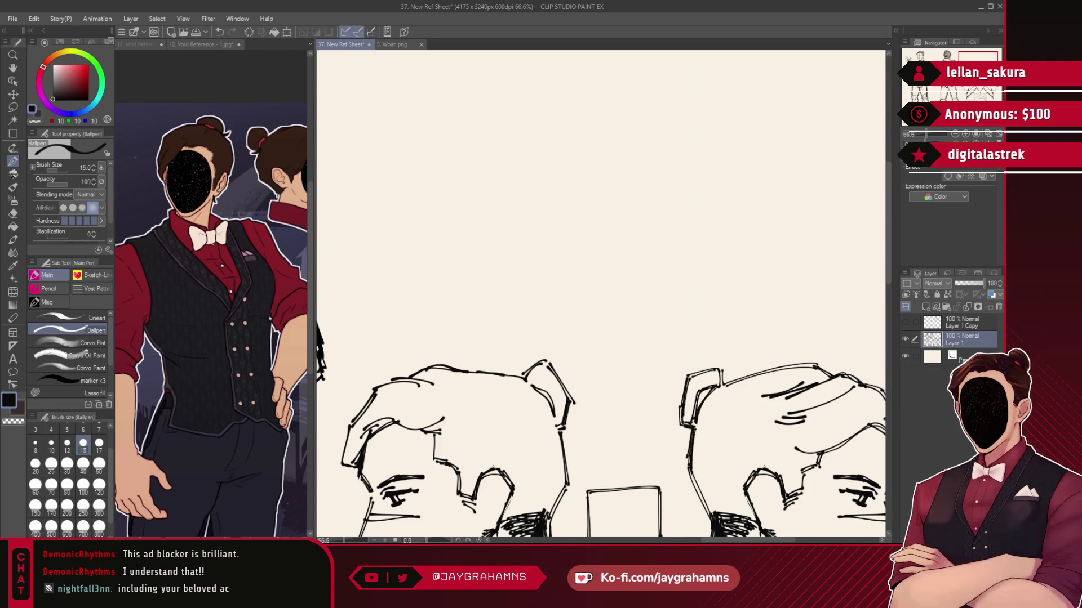
- Make the hidden Layer 1 Copy with the faceless bust and its notes visible above Layer 1
key("ctrl+minus")
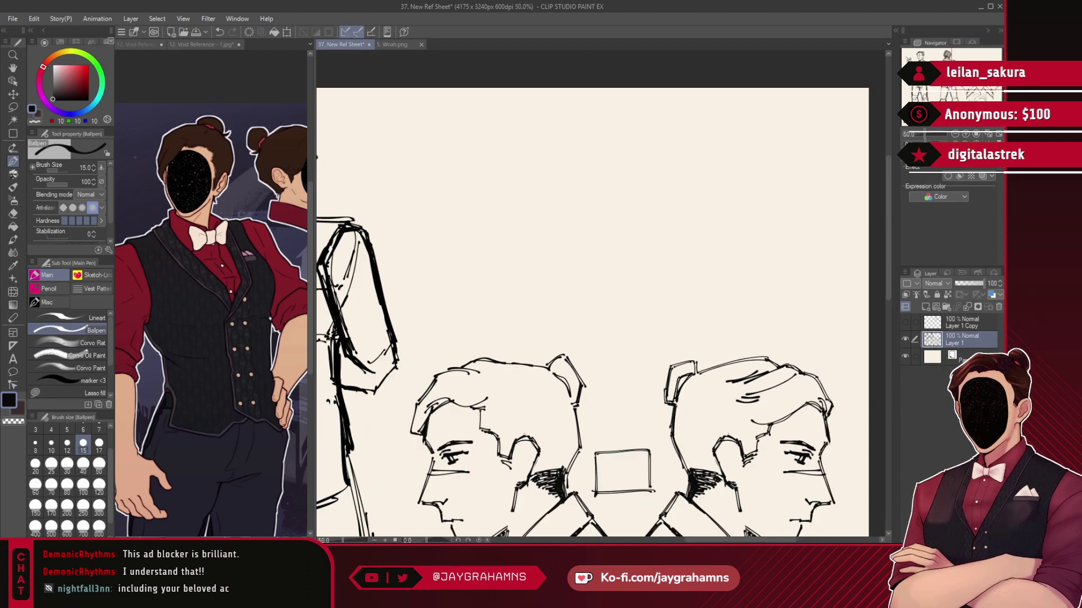
left_click(916, 323)
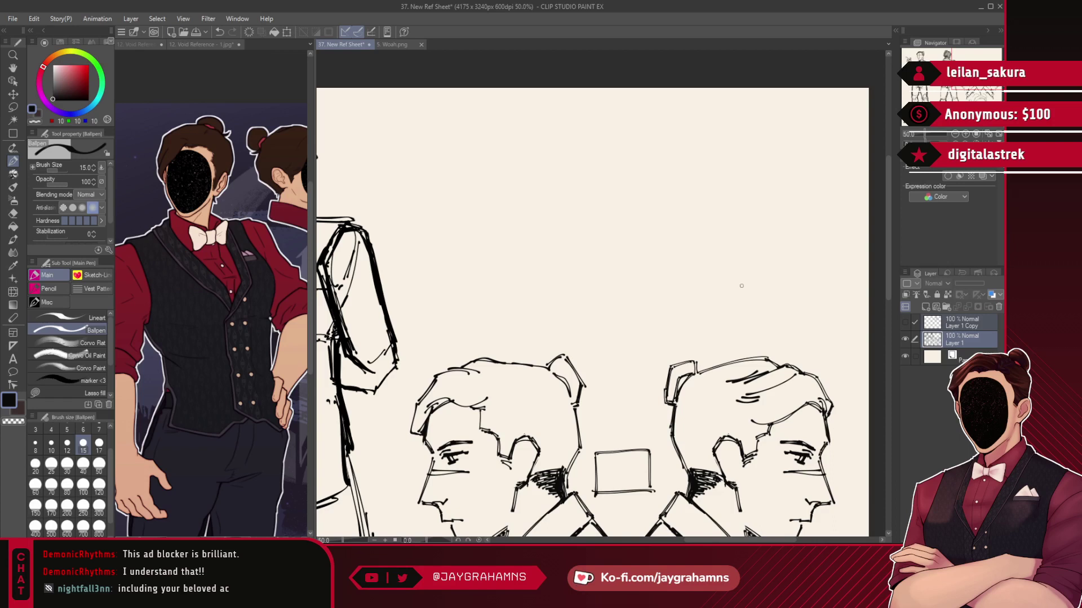
key("ctrl+minus")
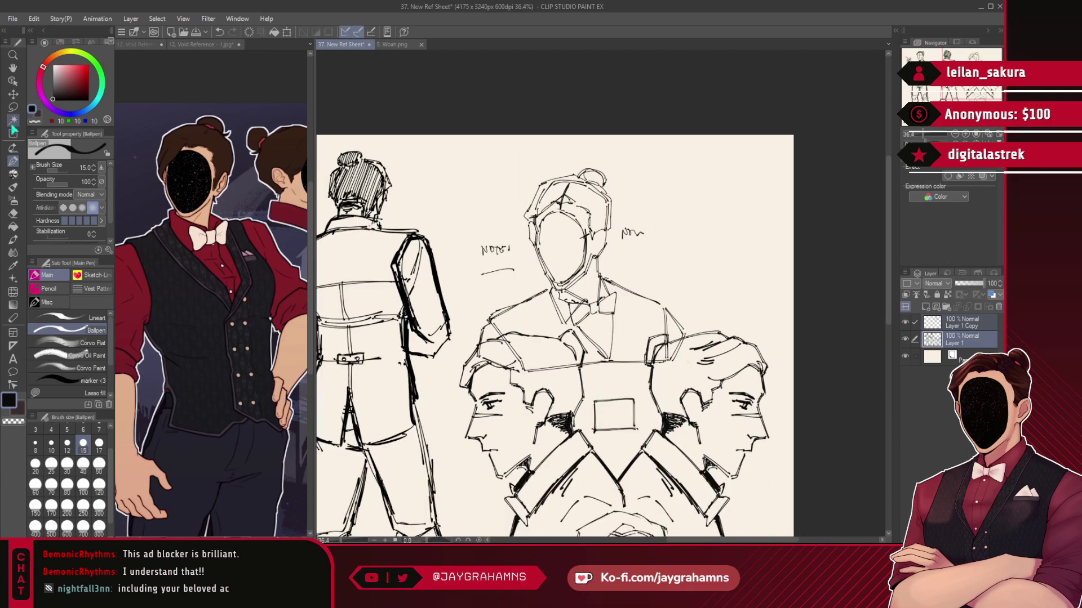
- Move only Layer 1 Copy's faceless bust up and to the right, enlarging and tilting it slightly above the two profiles
left_click(13, 94)
left_click_drag(569, 213, 599, 209)
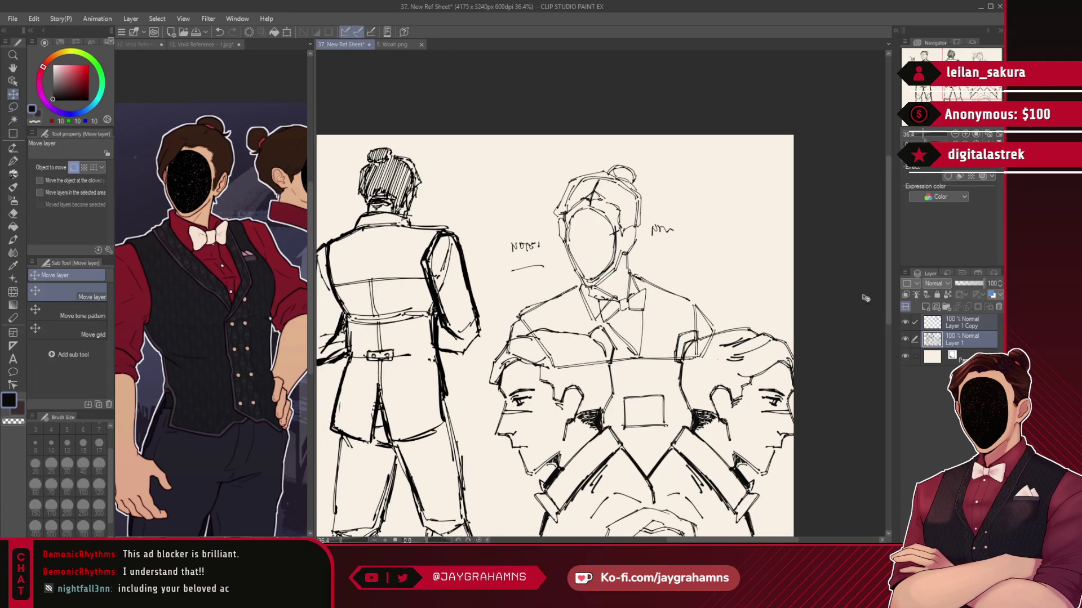
key("ctrl+z")
left_click(965, 324)
mouse_move(673, 249)
left_mouse_down()
mouse_move(716, 247)
mouse_move(707, 231)
left_mouse_up()
key("ctrl+t")
left_click_drag(722, 355, 766, 397)
left_click_drag(733, 364, 720, 359)
left_click(607, 407)
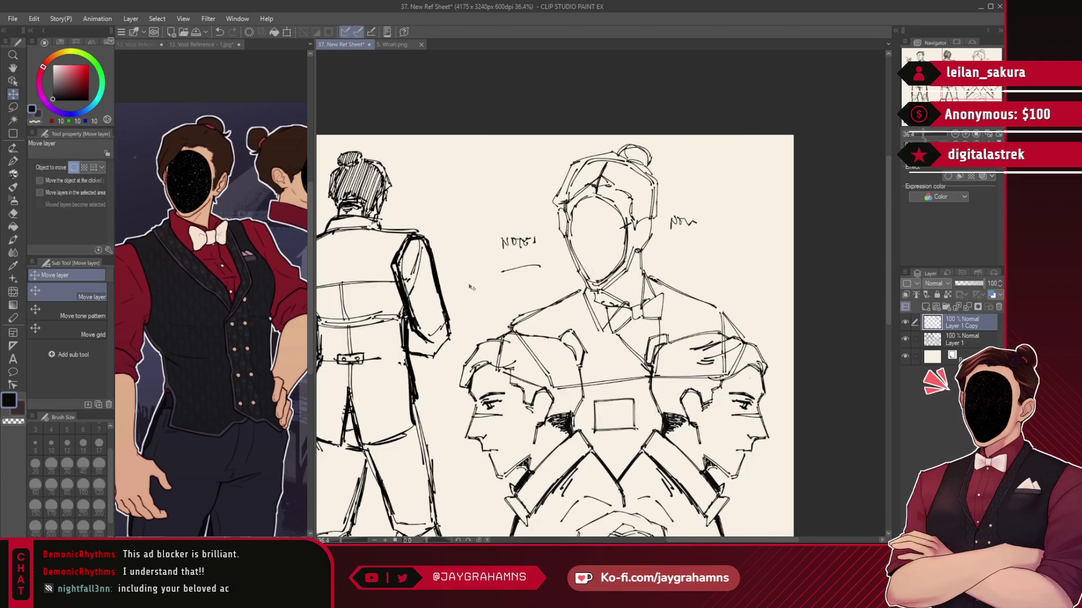
- Check the enlarged bust's placement against the profiles and save the reference sheet file
key("ctrl+minus")
key("ctrl+minus")
scroll(610, 358, "up", 5)
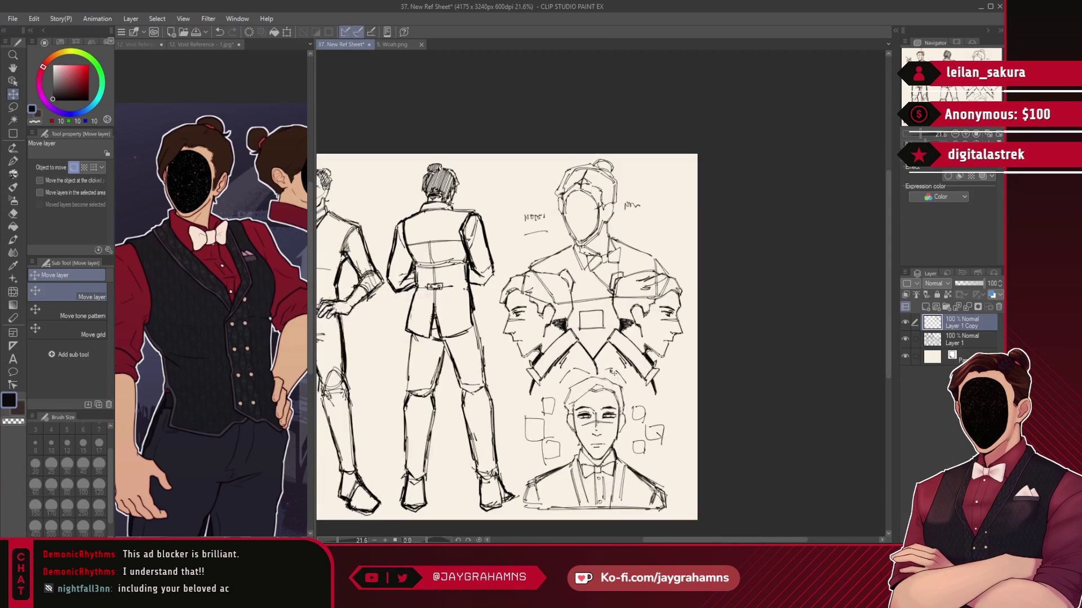
scroll(613, 286, "up", 1)
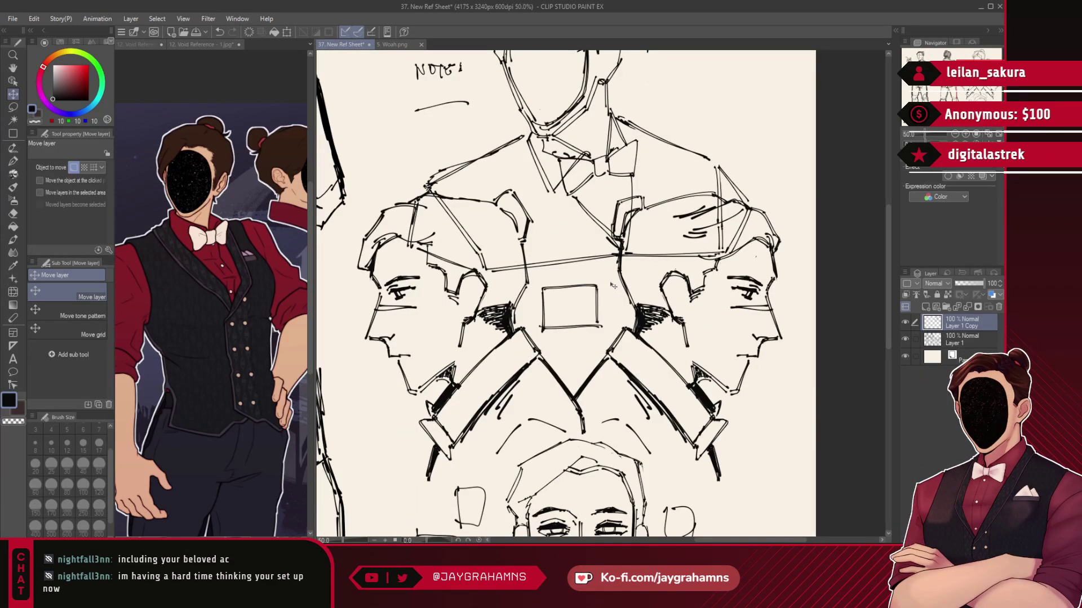
scroll(613, 286, "down", 1)
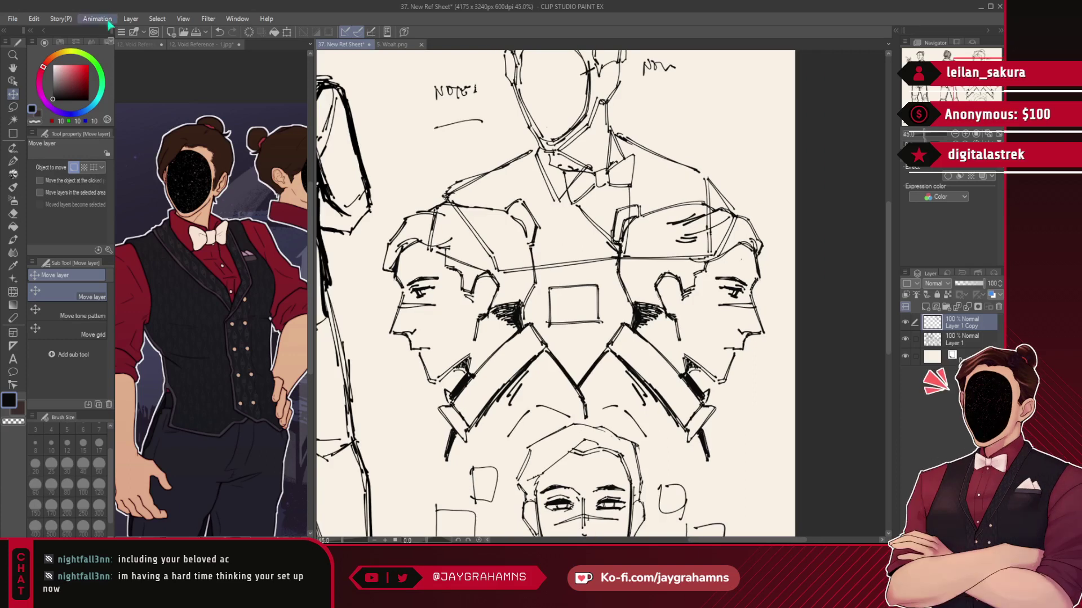
key("ctrl+s")
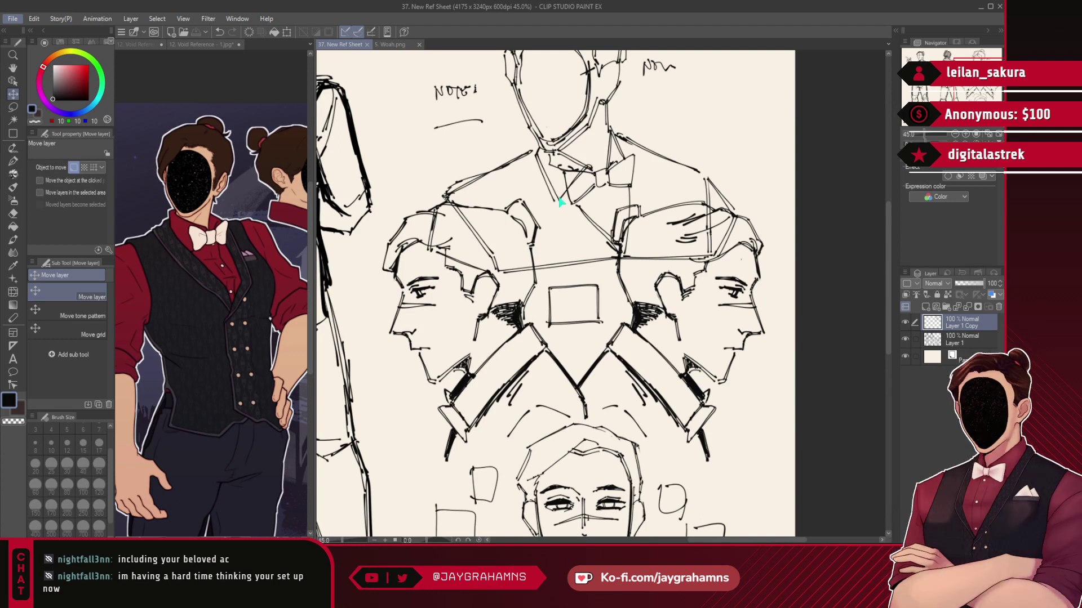
- Create a new blank illustration of 5760 x 3240 px at 600 dpi
left_click(547, 166)
scroll(365, 183, "up", 4)
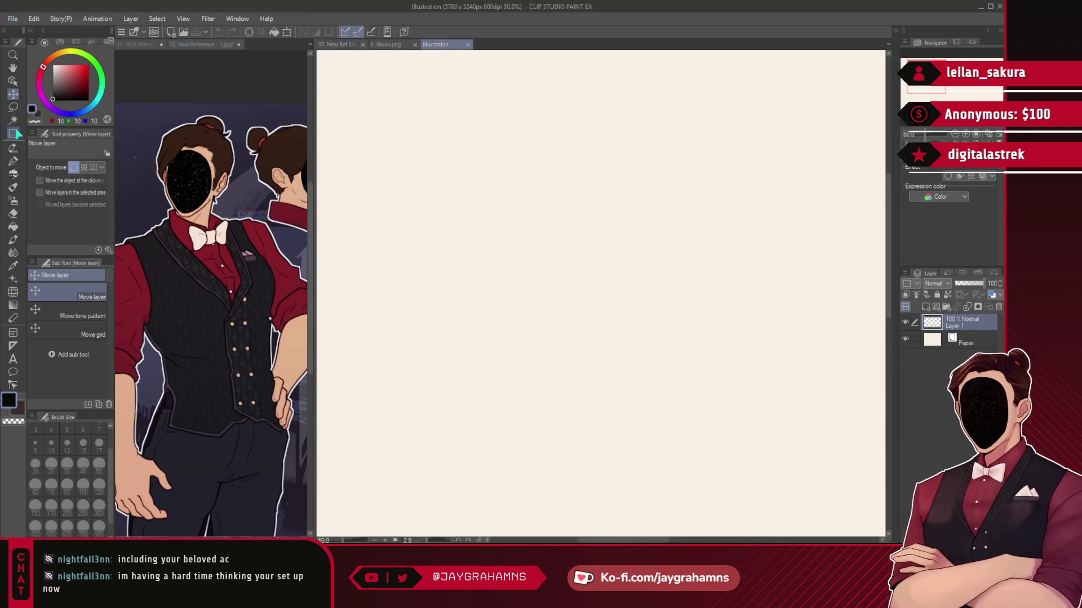
- Sketch a long double-line tabletop with a short double-line leg at each end, using the size 15 Ballpen
left_click(13, 161)
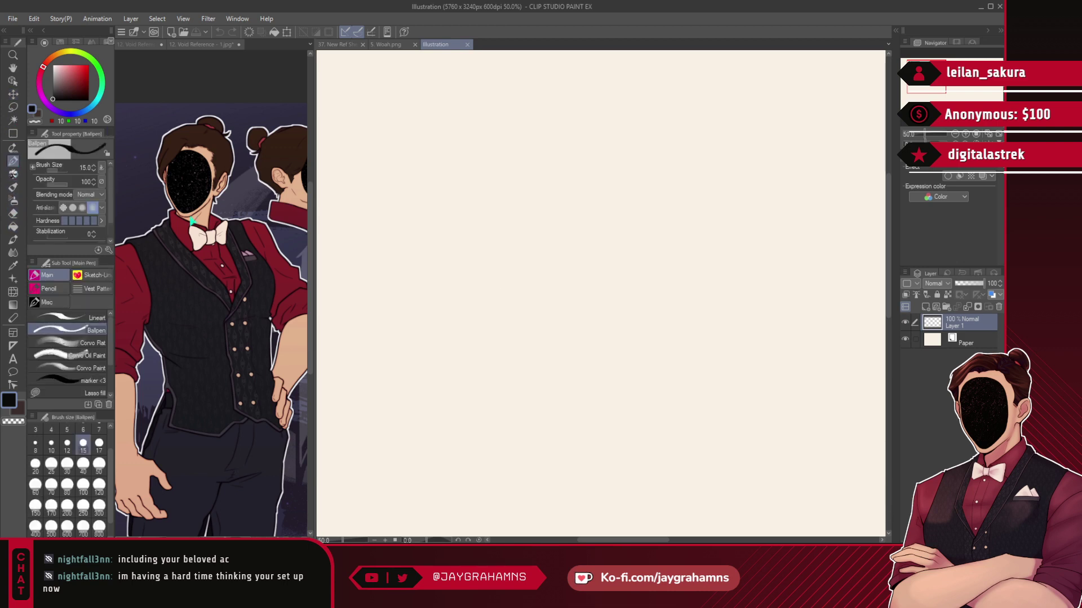
left_click_drag(505, 276, 740, 268)
mouse_move(504, 286)
left_mouse_down()
mouse_move(504, 339)
mouse_move(508, 288)
mouse_move(737, 276)
mouse_move(748, 331)
left_mouse_up()
- Draw a double-line centre post under the tabletop and a chair back with an oval seat, redoing strokes as needed
left_click_drag(633, 285, 635, 350)
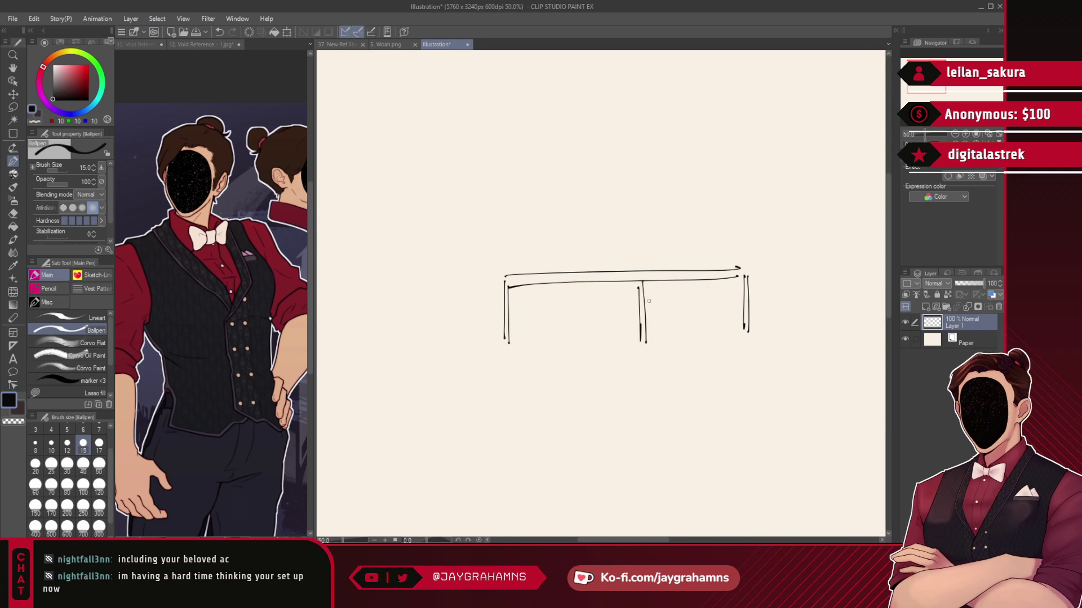
key("ctrl+z")
left_click_drag(637, 282, 641, 342)
mouse_move(643, 282)
left_mouse_down()
mouse_move(644, 356)
mouse_move(668, 376)
mouse_move(601, 361)
mouse_move(658, 352)
mouse_move(657, 371)
mouse_move(594, 363)
mouse_move(651, 346)
mouse_move(676, 354)
mouse_move(641, 355)
left_mouse_up()
key("ctrl+z")
key("ctrl+z")
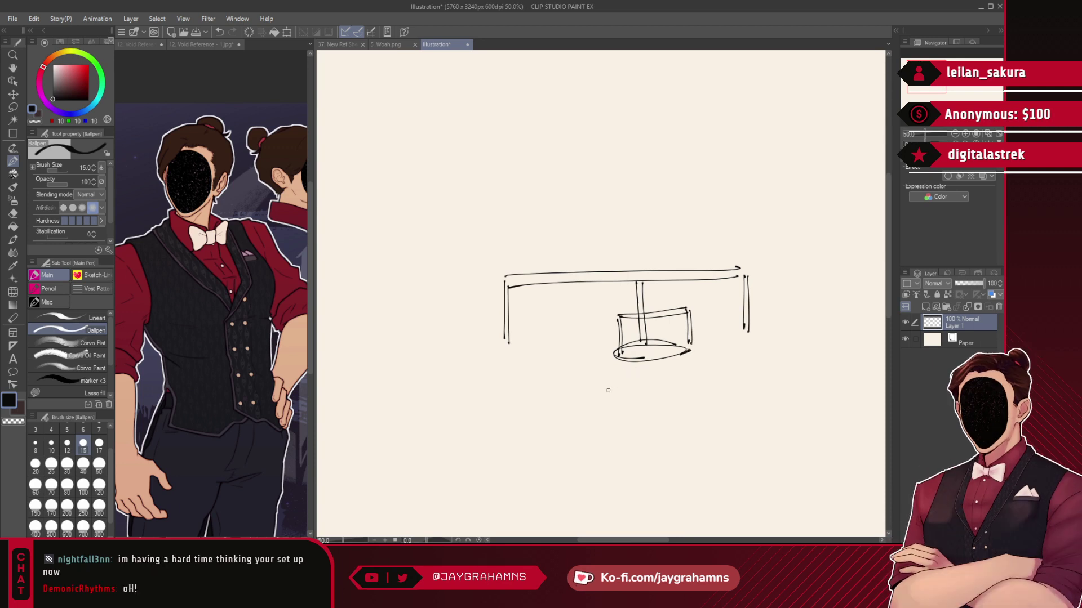
- Draw a long double horizontal line below the chair and extend the tabletop's left leg down toward it
left_click_drag(506, 384, 764, 373)
key("ctrl+z")
left_click_drag(523, 438, 782, 420)
left_click_drag(528, 449, 773, 429)
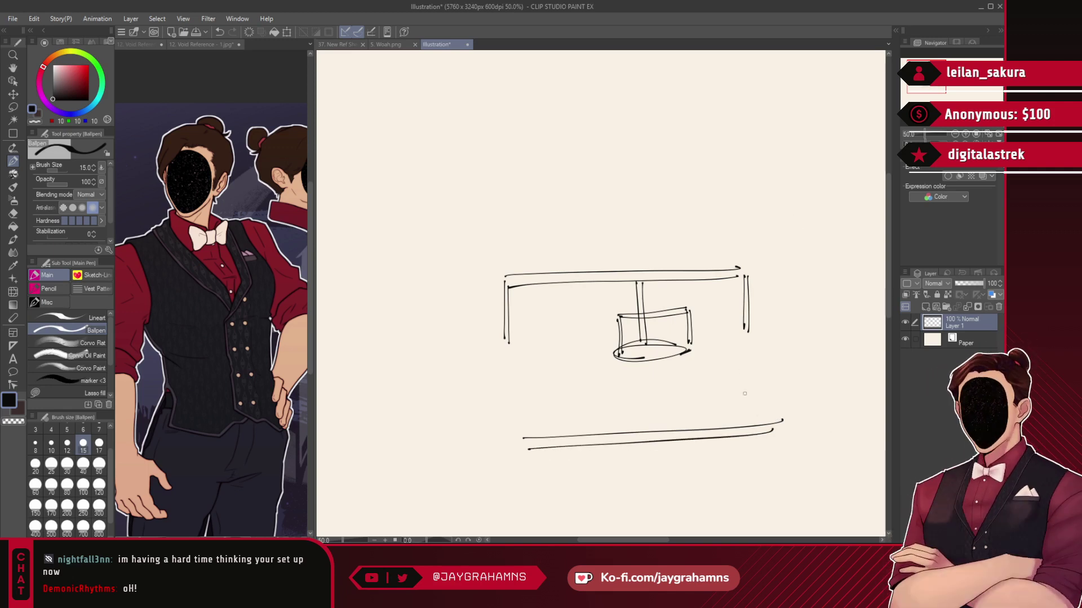
left_click_drag(509, 343, 512, 415)
left_click_drag(504, 340, 508, 424)
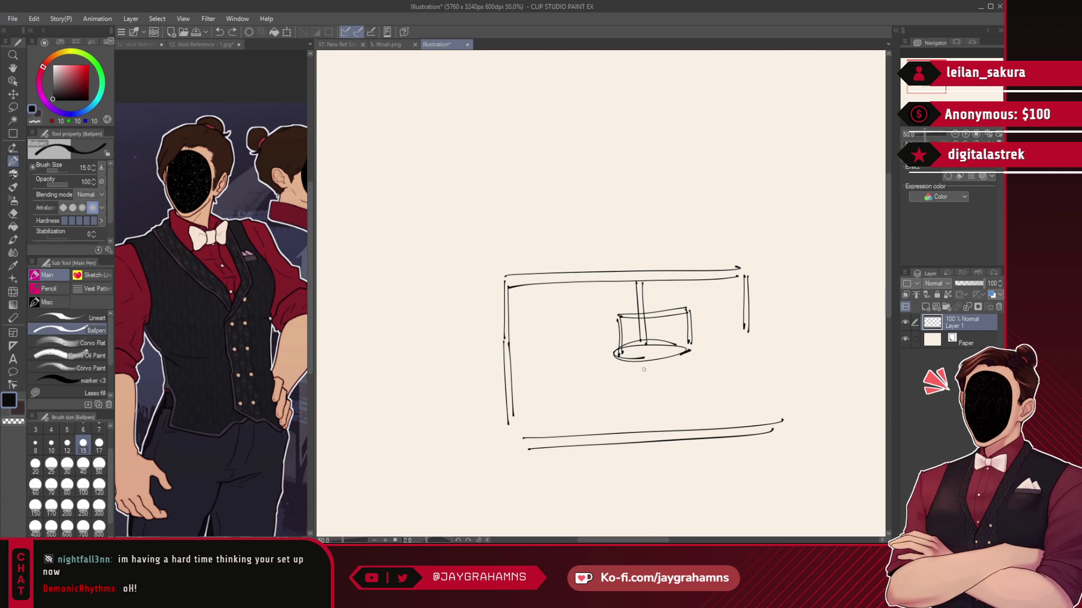
key("ctrl+z")
- Draw the chair's legs from the oval seat down to the lower double line
left_click_drag(620, 361, 622, 423)
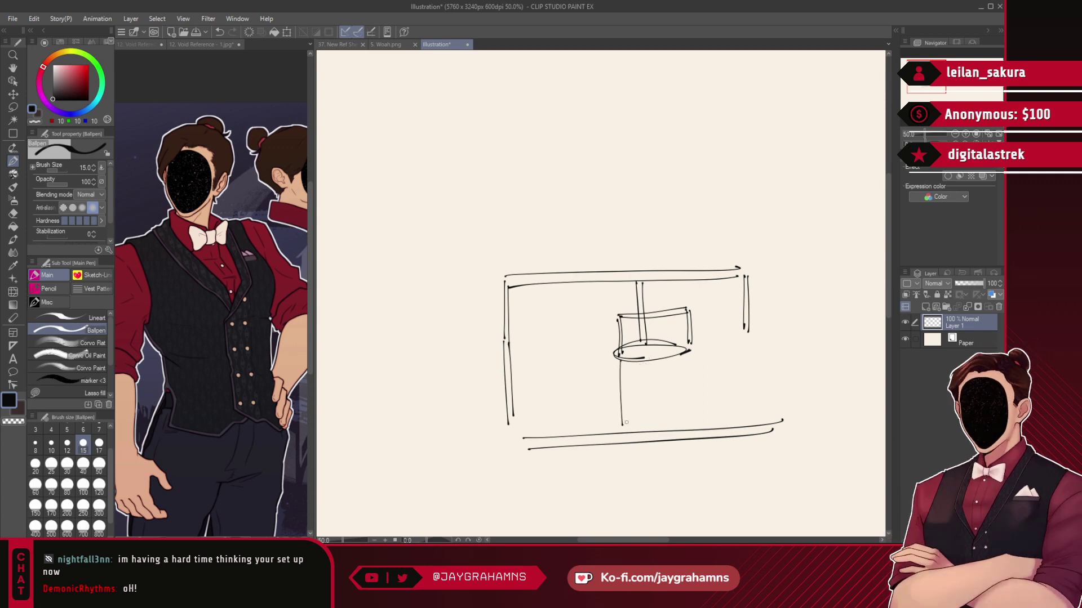
left_click_drag(681, 358, 685, 418)
key("ctrl+z")
mouse_move(630, 367)
left_mouse_down()
mouse_move(631, 423)
mouse_move(621, 425)
left_mouse_up()
left_click_drag(672, 357, 673, 373)
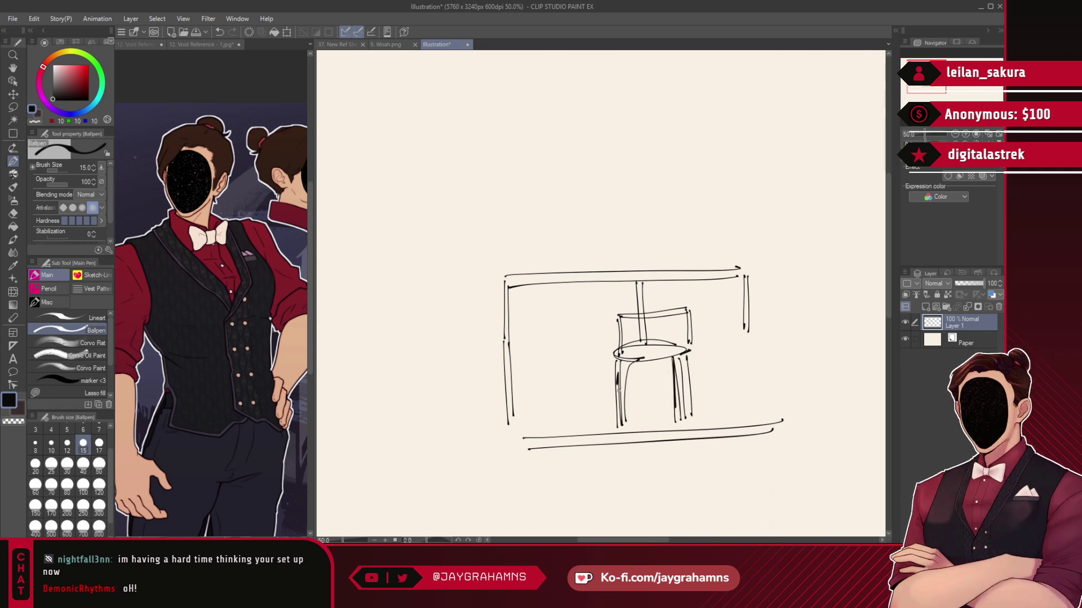
mouse_move(508, 422)
left_mouse_down()
mouse_move(510, 529)
mouse_move(634, 518)
left_mouse_up()
key("ctrl+z")
key("ctrl+z")
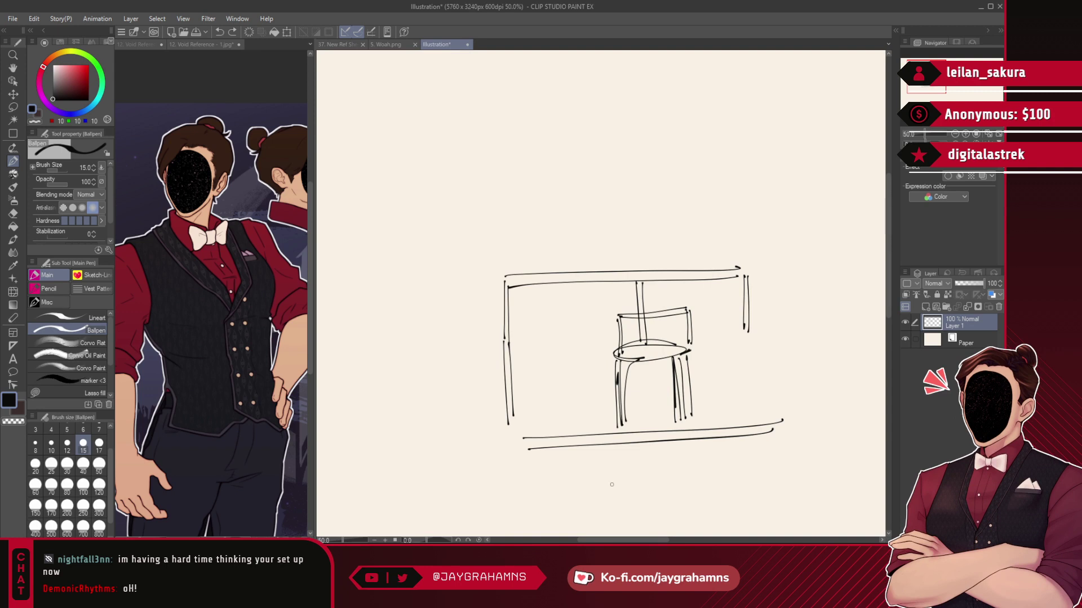
- Sketch the outline of a tall, narrow cabinet with a double-line near side, standing beside the desk's left end
left_click_drag(731, 296, 733, 349)
left_click_drag(438, 188, 501, 200)
key("ctrl+z")
mouse_move(422, 204)
left_mouse_down()
mouse_move(487, 205)
mouse_move(495, 328)
mouse_move(499, 463)
mouse_move(426, 375)
mouse_move(435, 482)
left_mouse_up()
left_click_drag(415, 208, 424, 479)
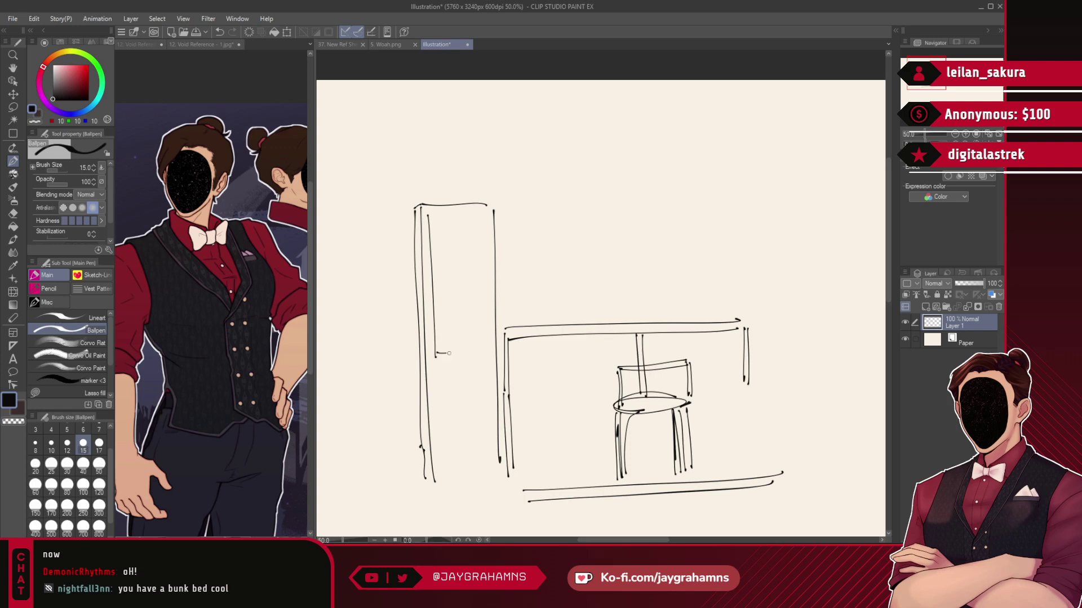
mouse_move(432, 214)
left_mouse_down()
mouse_move(477, 219)
mouse_move(480, 247)
left_mouse_up()
mouse_move(437, 362)
left_mouse_down()
mouse_move(482, 362)
mouse_move(447, 463)
left_mouse_up()
mouse_move(487, 373)
left_mouse_down()
mouse_move(494, 429)
mouse_move(471, 461)
left_mouse_up()
key("ctrl+z")
key("ctrl+z")
key("ctrl+z")
key("ctrl+z")
key("ctrl+z")
- Sketch an upper rectangular panel and a longer lower panel inside the tall cabinet, redoing strokes as needed
left_click_drag(438, 313, 476, 317)
key("ctrl+z")
mouse_move(426, 218)
left_mouse_down()
mouse_move(485, 216)
mouse_move(481, 306)
left_mouse_up()
left_click_drag(484, 228, 484, 445)
left_click_drag(486, 314, 489, 462)
mouse_move(437, 354)
left_mouse_down()
mouse_move(455, 474)
mouse_move(494, 470)
mouse_move(475, 473)
left_mouse_up()
key("ctrl+z")
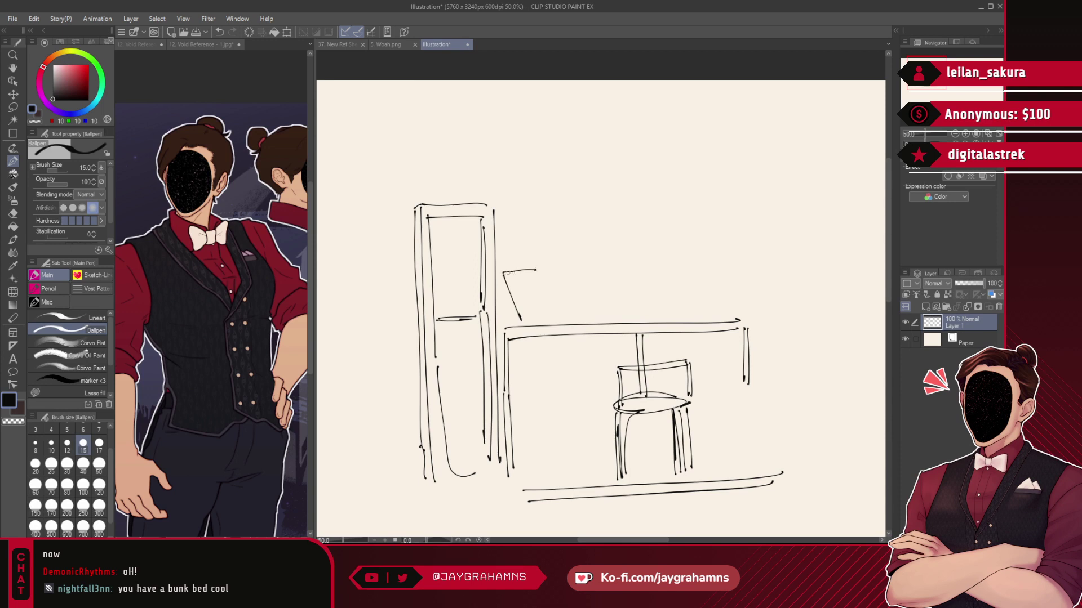
- Draw a few books leaning against the cabinet on the left end of the tabletop
key("ctrl+z")
mouse_move(525, 275)
left_mouse_down()
mouse_move(550, 315)
mouse_move(522, 327)
left_mouse_up()
left_click_drag(497, 288, 503, 323)
mouse_move(505, 327)
left_mouse_down()
mouse_move(527, 328)
mouse_move(482, 269)
left_mouse_up()
left_click_drag(698, 286, 720, 286)
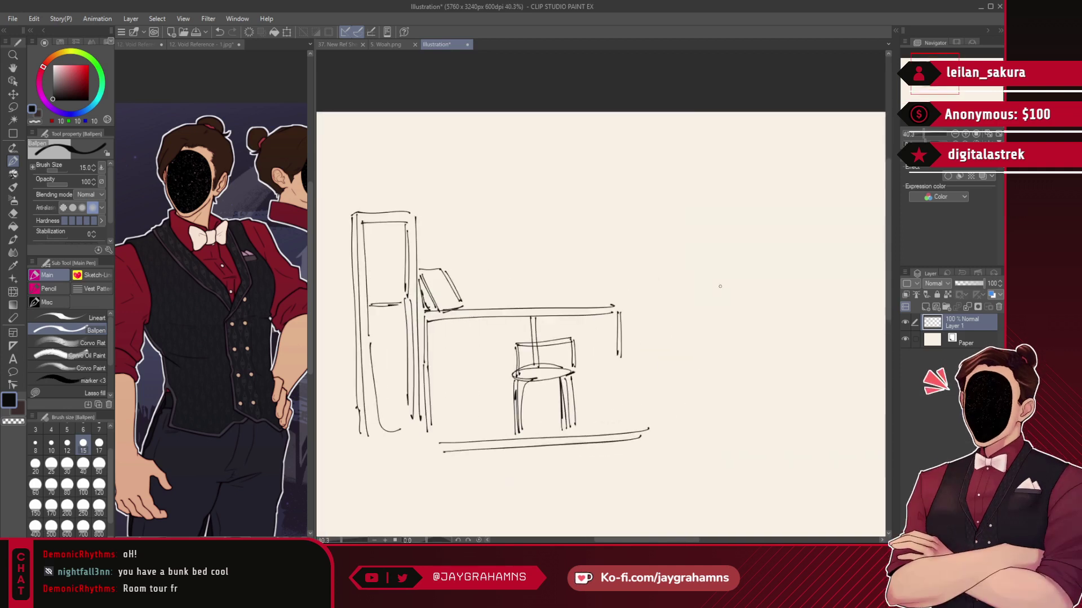
- Sketch a tall slanted panel with vertical slats beyond the desk's right end, redoing strokes as needed
left_click_drag(658, 179, 663, 422)
key("ctrl+z")
left_click_drag(648, 173, 652, 319)
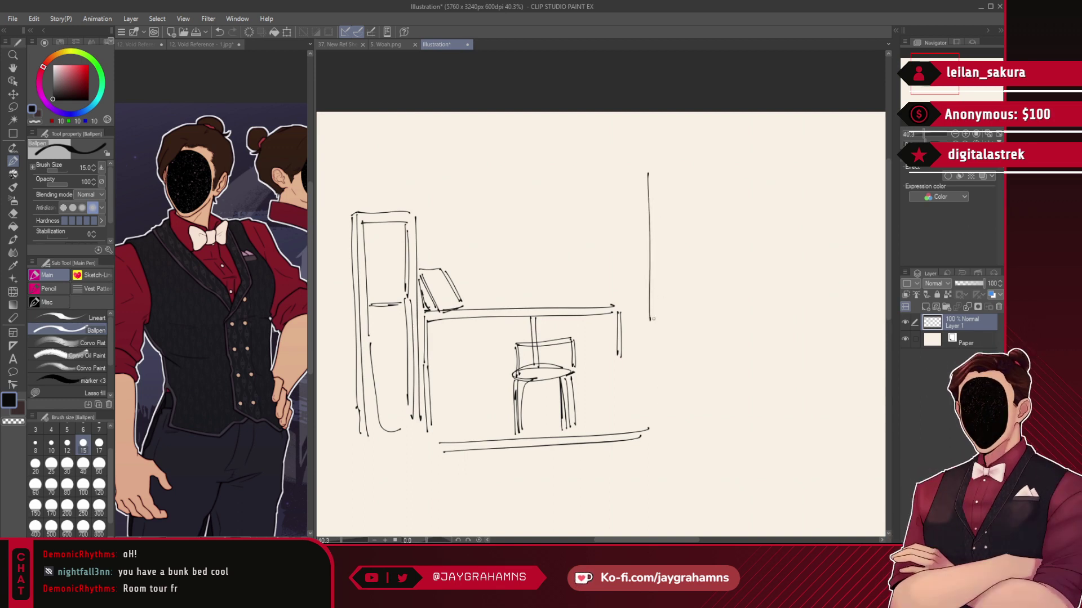
left_click_drag(736, 157, 757, 153)
key("ctrl+z")
mouse_move(650, 169)
left_mouse_down()
mouse_move(684, 156)
mouse_move(673, 263)
left_mouse_up()
mouse_move(675, 151)
left_mouse_down()
mouse_move(681, 254)
mouse_move(694, 254)
left_mouse_up()
- Draw a wide row of overhead cupboards above the desk with double-line sides and a central divider
left_click_drag(418, 124, 424, 221)
key("ctrl+z")
mouse_move(415, 121)
left_mouse_down()
mouse_move(418, 201)
mouse_move(609, 196)
left_mouse_up()
left_click_drag(512, 121, 521, 190)
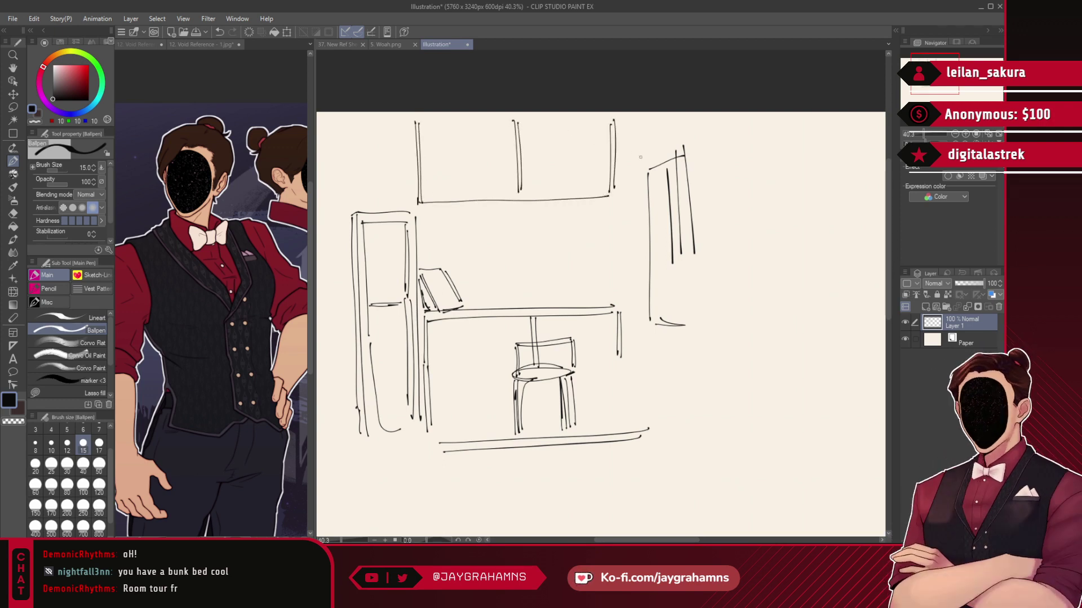
- Add a side cupboard next to the overhead row and a small wall shelf holding an upright box below it
left_click_drag(619, 123, 624, 159)
left_click_drag(622, 120, 631, 117)
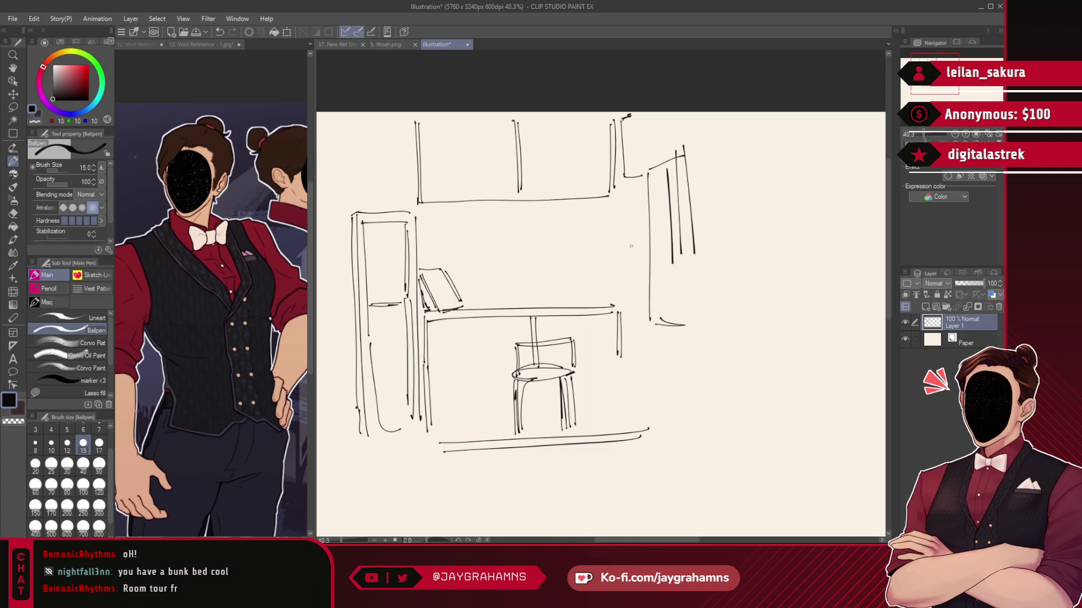
left_click_drag(609, 276, 647, 279)
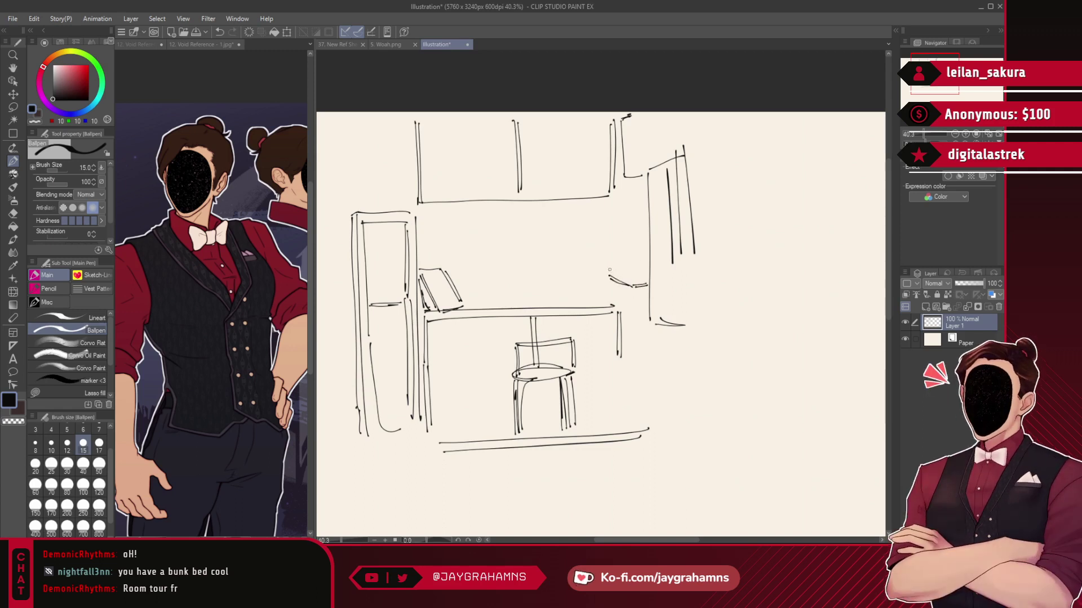
mouse_move(608, 277)
left_mouse_down()
mouse_move(639, 287)
mouse_move(619, 209)
mouse_move(646, 270)
left_mouse_up()
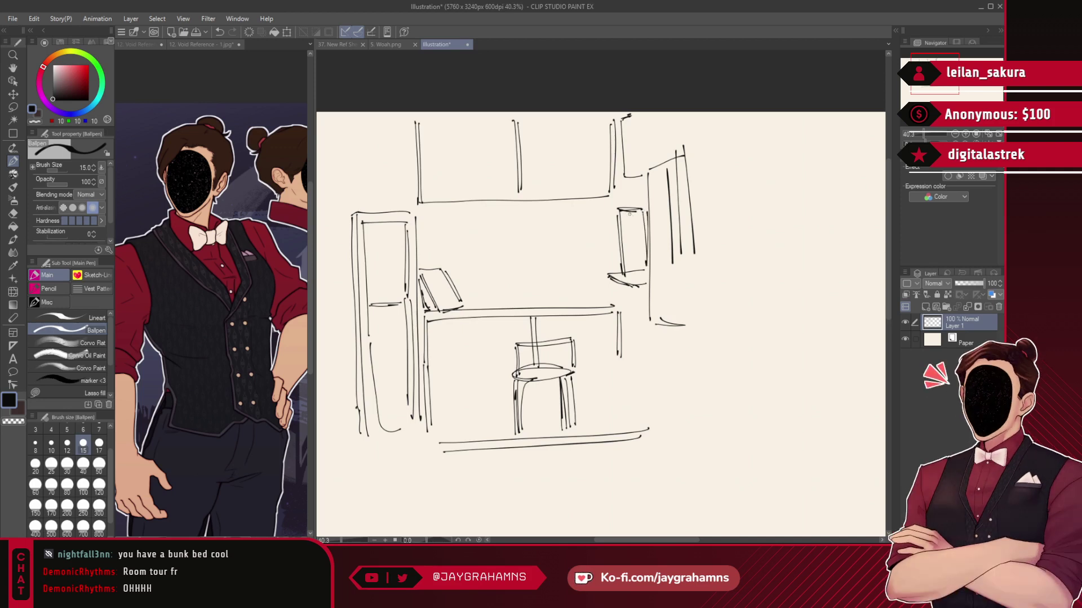
- Draw a rectangular monitor on a short stand at the middle of the tabletop
left_click_drag(566, 286, 480, 231)
left_click_drag(521, 289, 503, 302)
key("ctrl+z")
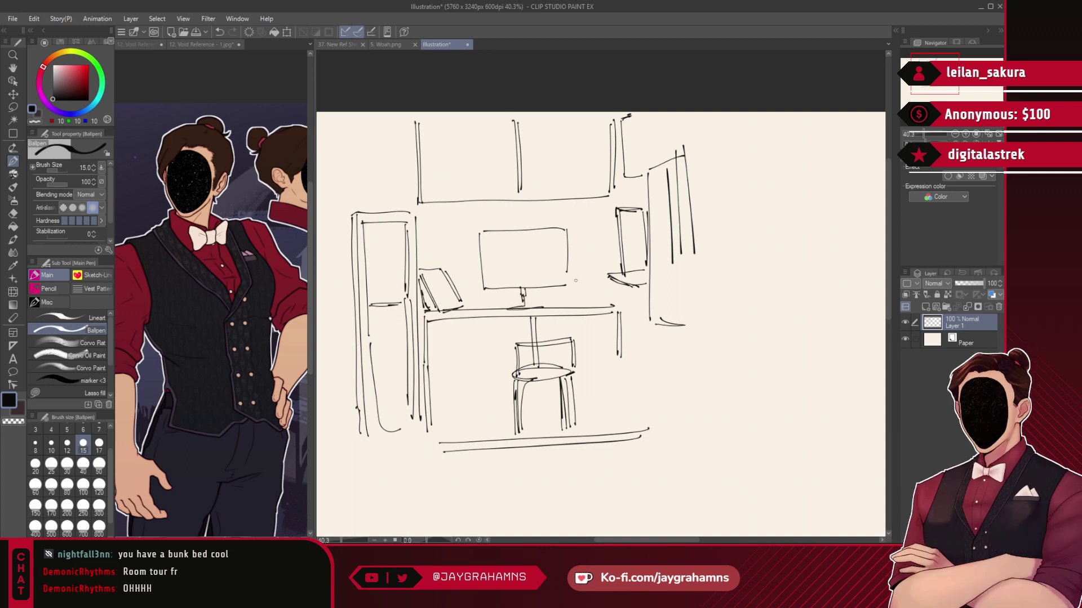
- Draw a flat keyboard and mouse below the monitor and a small box with an arched shape to the right
left_click_drag(582, 297, 594, 272)
left_click_drag(488, 313, 583, 307)
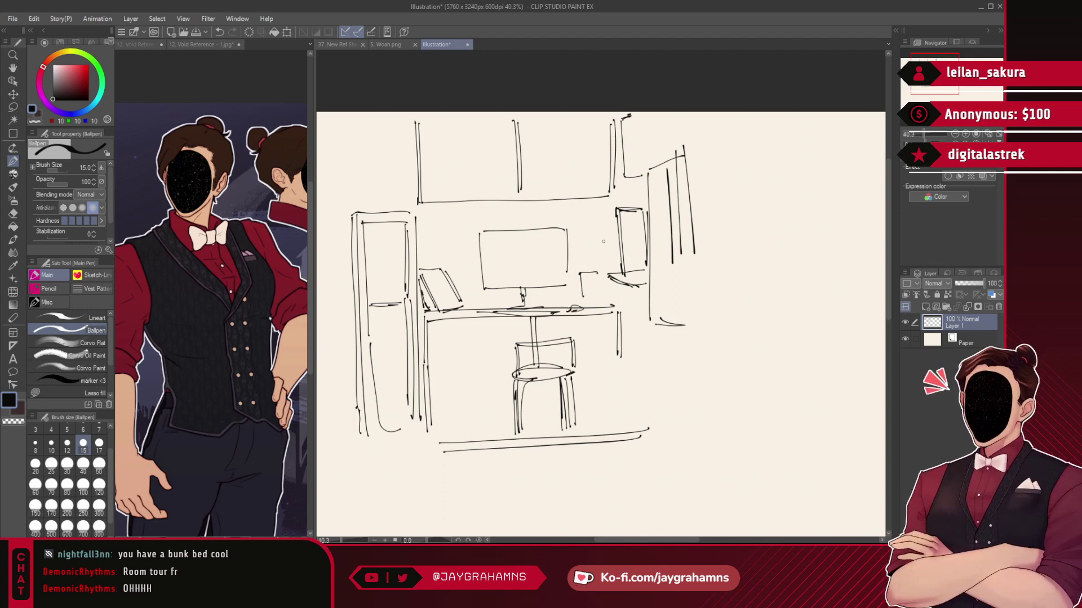
mouse_move(588, 281)
left_mouse_down()
mouse_move(603, 303)
mouse_move(590, 304)
left_mouse_up()
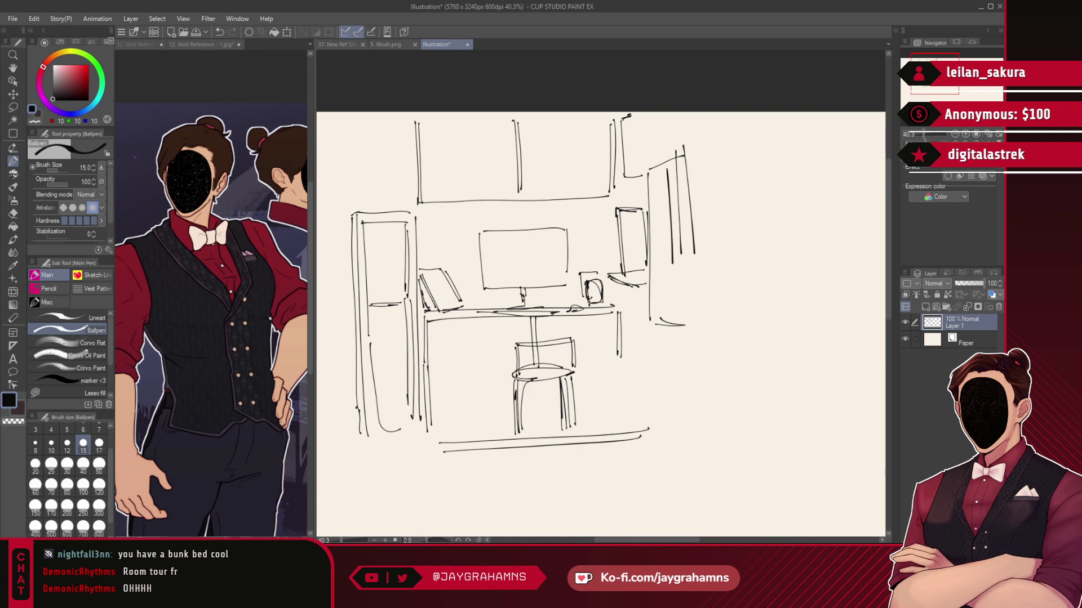
left_click_drag(603, 297, 604, 308)
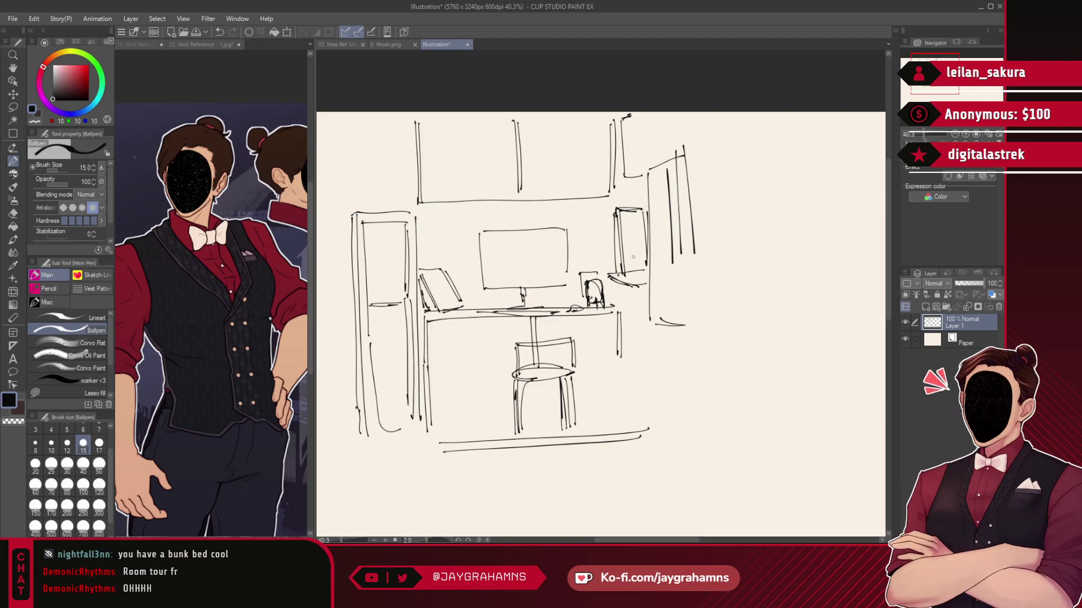
- Draw a thick jointed boom arm with a solid black microphone head reaching from the desk's right end toward the monitor
mouse_move(638, 284)
left_mouse_down()
mouse_move(639, 294)
mouse_move(623, 232)
mouse_move(564, 267)
left_mouse_up()
key("ctrl+z")
mouse_move(621, 230)
left_mouse_down()
mouse_move(573, 271)
mouse_move(598, 256)
mouse_move(589, 263)
left_mouse_up()
key("ctrl+z")
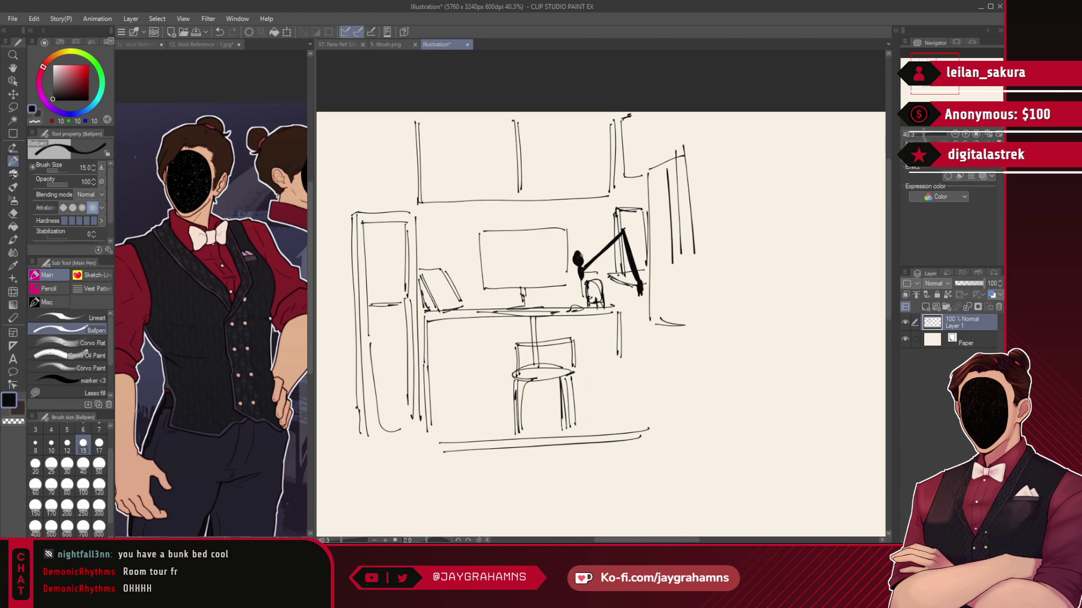
left_click_drag(579, 256, 581, 265)
- Add small objects at the desk's right corner, complete the slatted panel's base, and draw a diagonal double line above the microphone
left_click_drag(619, 304, 641, 320)
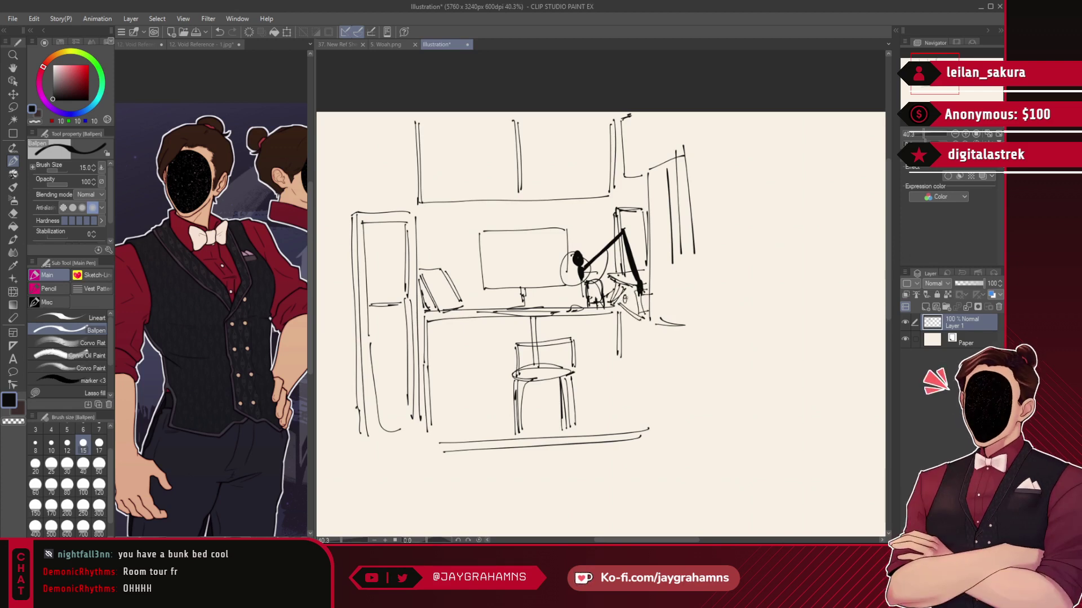
left_click_drag(630, 287, 634, 302)
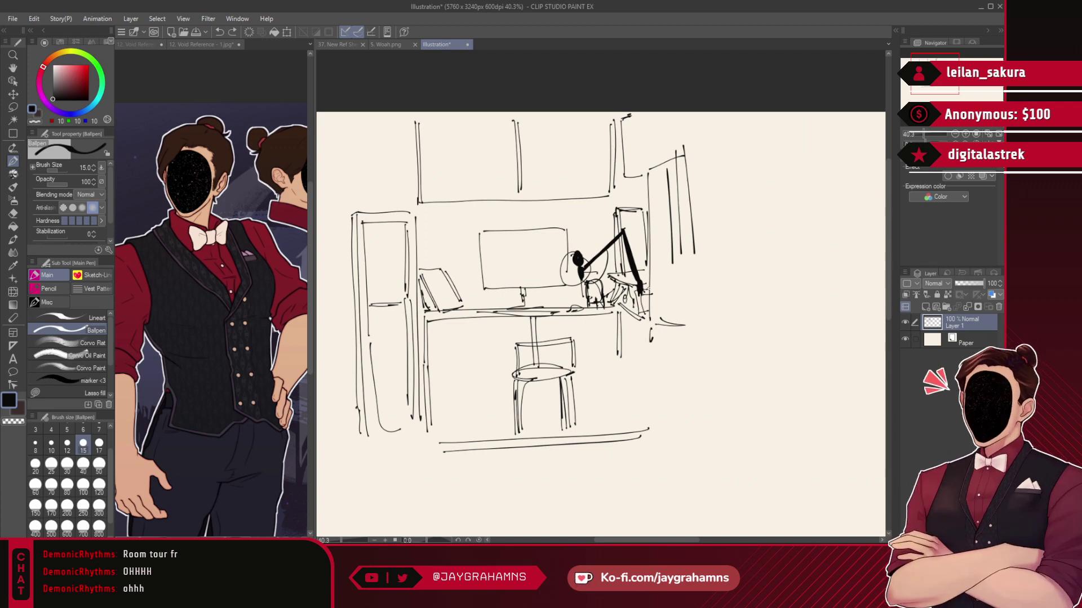
left_click_drag(649, 169, 641, 332)
left_click_drag(656, 283, 662, 320)
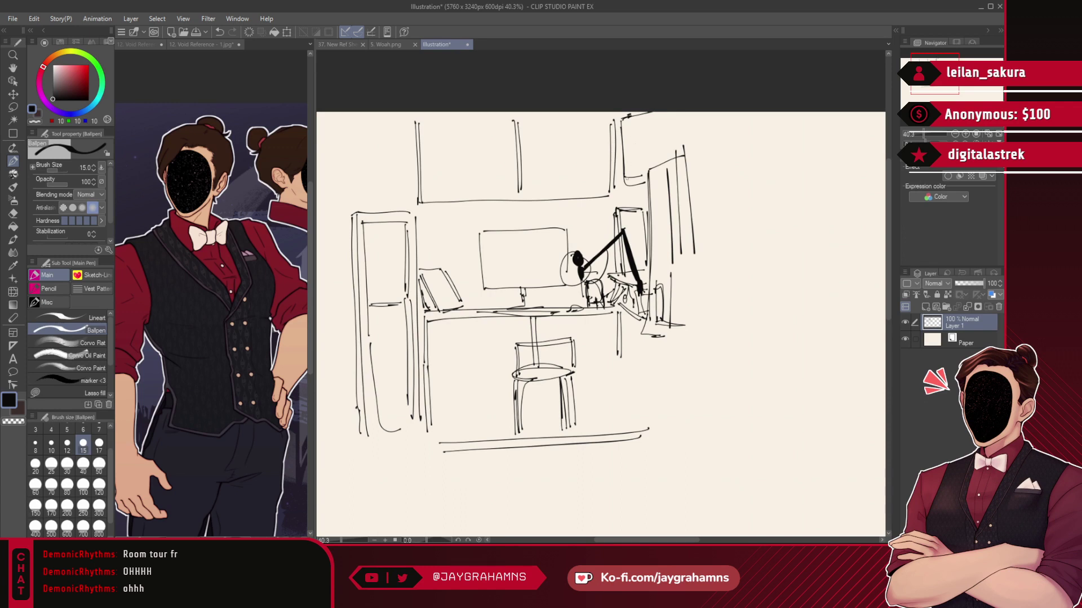
left_click_drag(632, 151, 587, 242)
left_click_drag(640, 145, 591, 242)
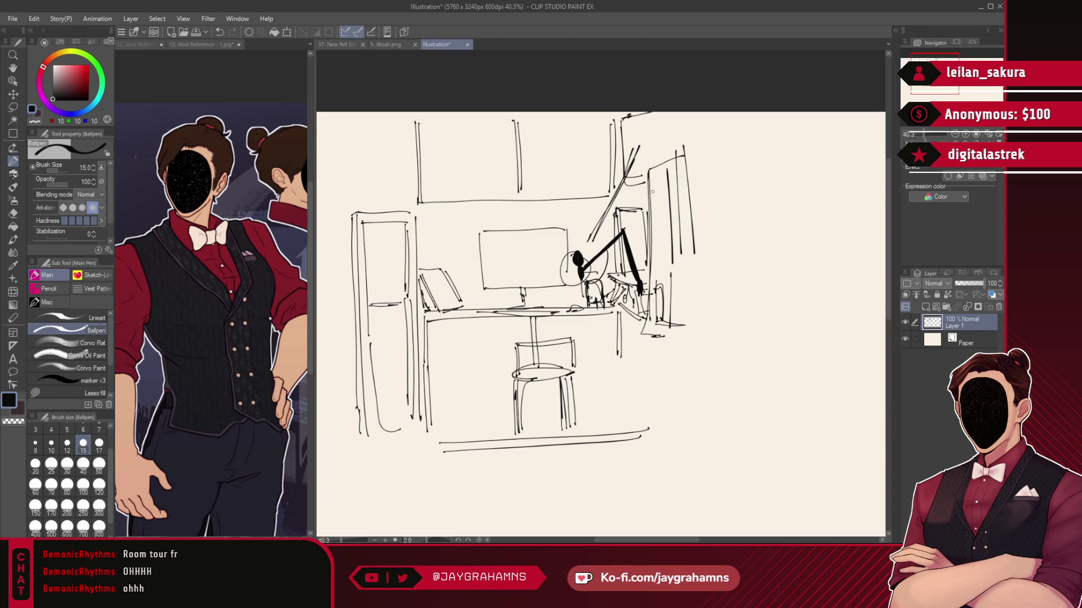
- Clear the whole room sketch from the layer
scroll(743, 217, "down", 2)
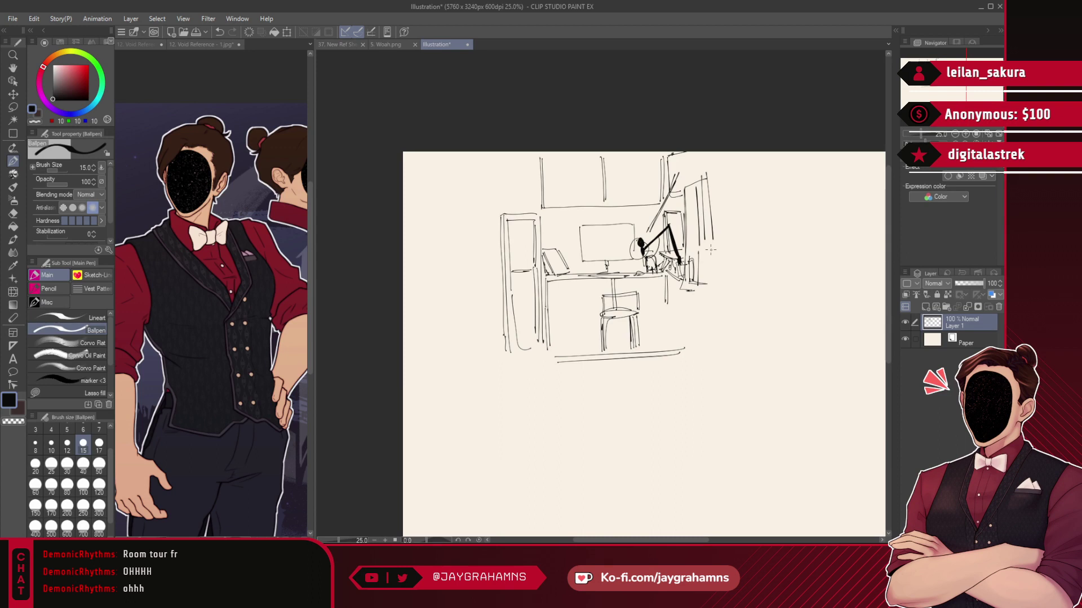
key("Delete")
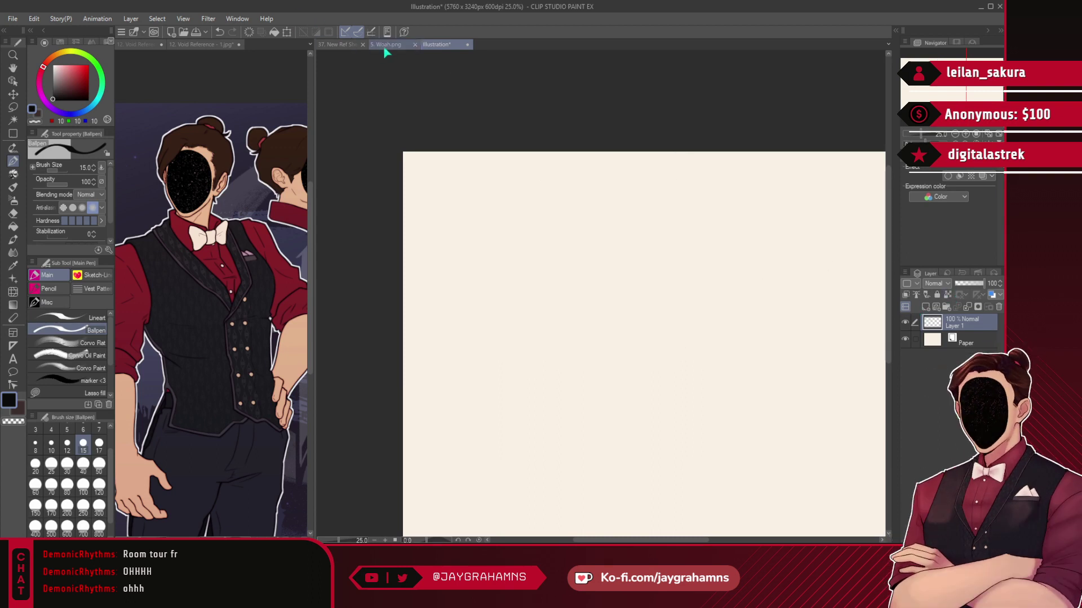
- Switch to the New Ref Sheet, erase the upper bust's lines overlapping the two profile heads with transparent Lasso fill, and reselect the Ballpen
left_click(355, 45)
scroll(585, 197, "down", 3)
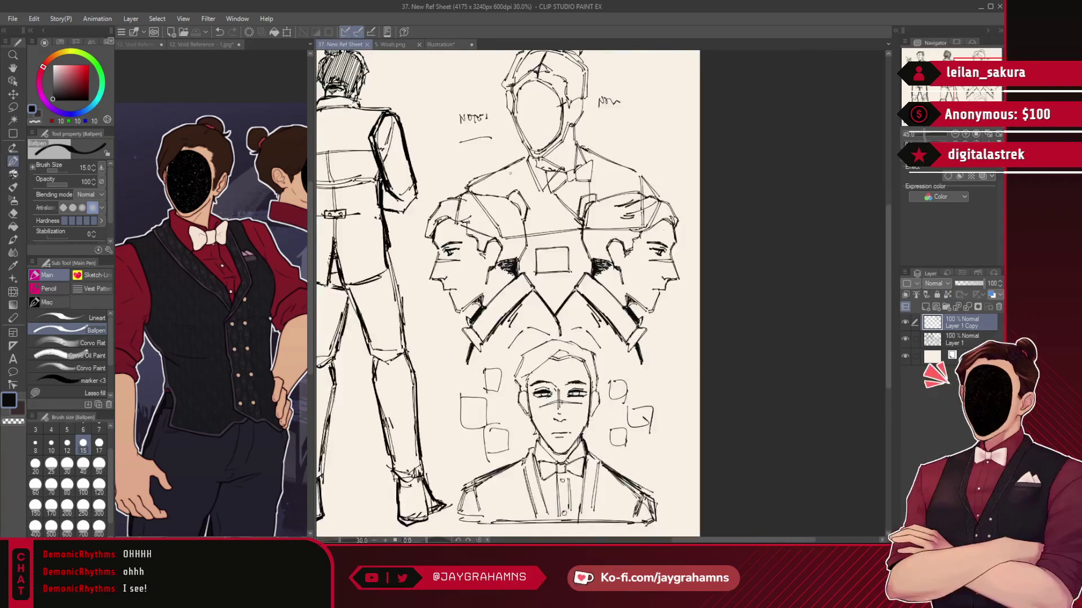
scroll(532, 209, "up", 3)
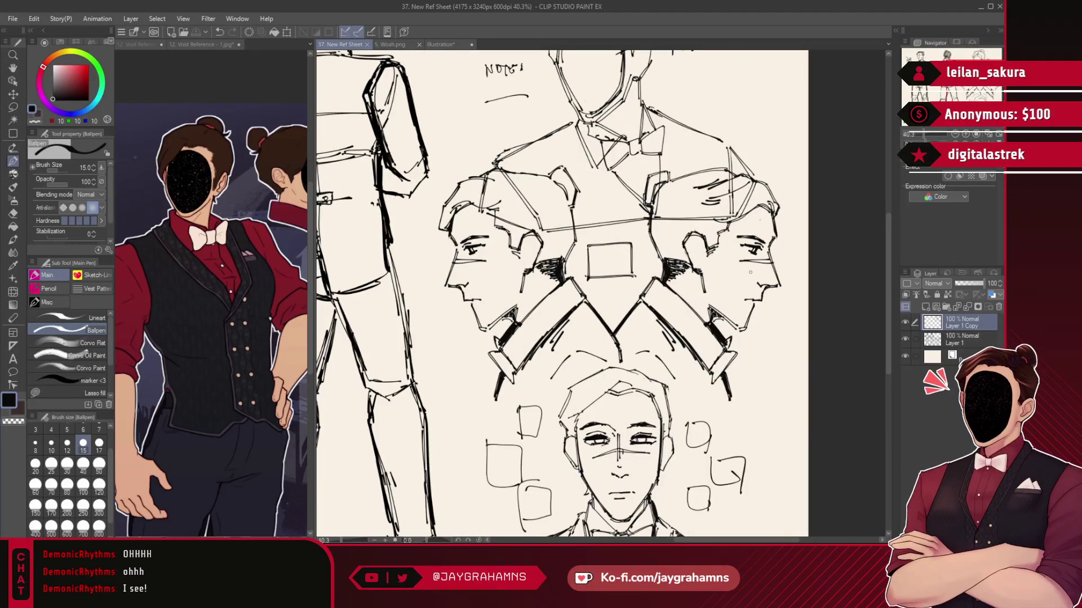
left_click(65, 390)
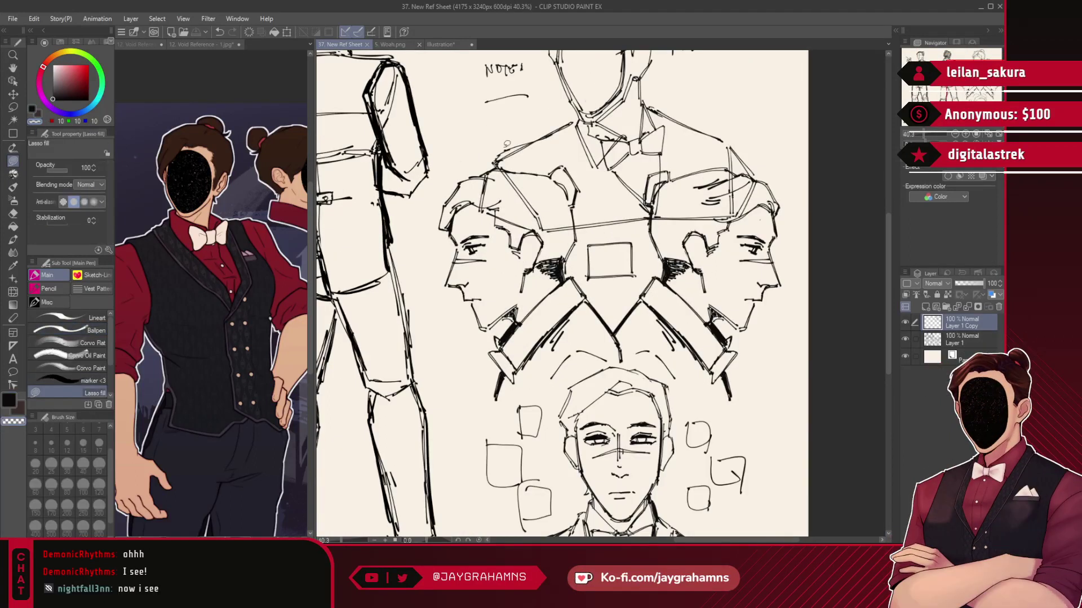
mouse_move(529, 160)
left_mouse_down()
mouse_move(583, 193)
mouse_move(479, 248)
left_mouse_up()
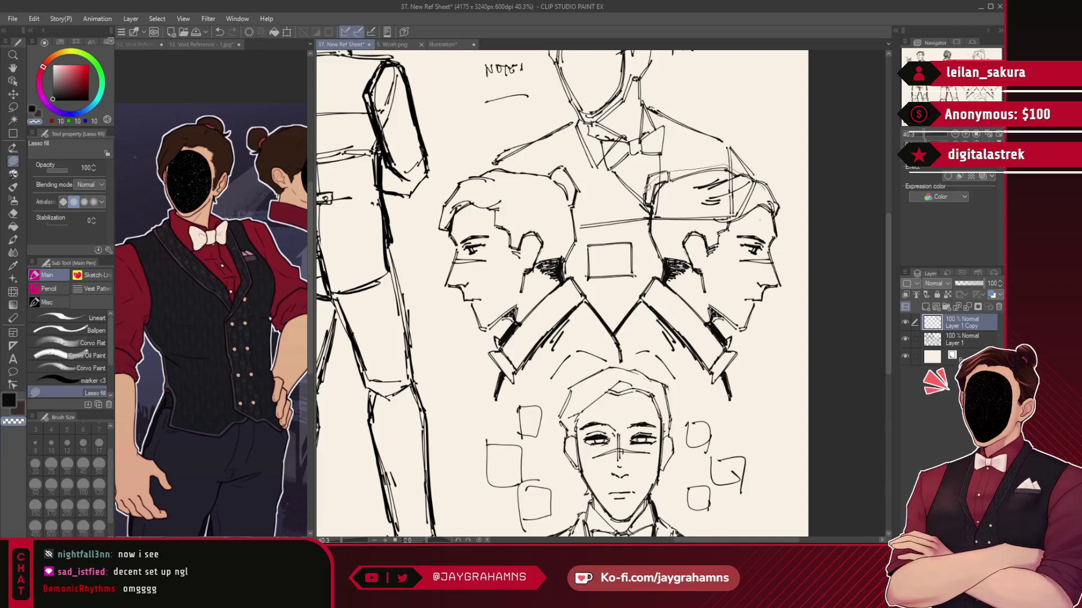
left_click_drag(653, 179, 683, 171)
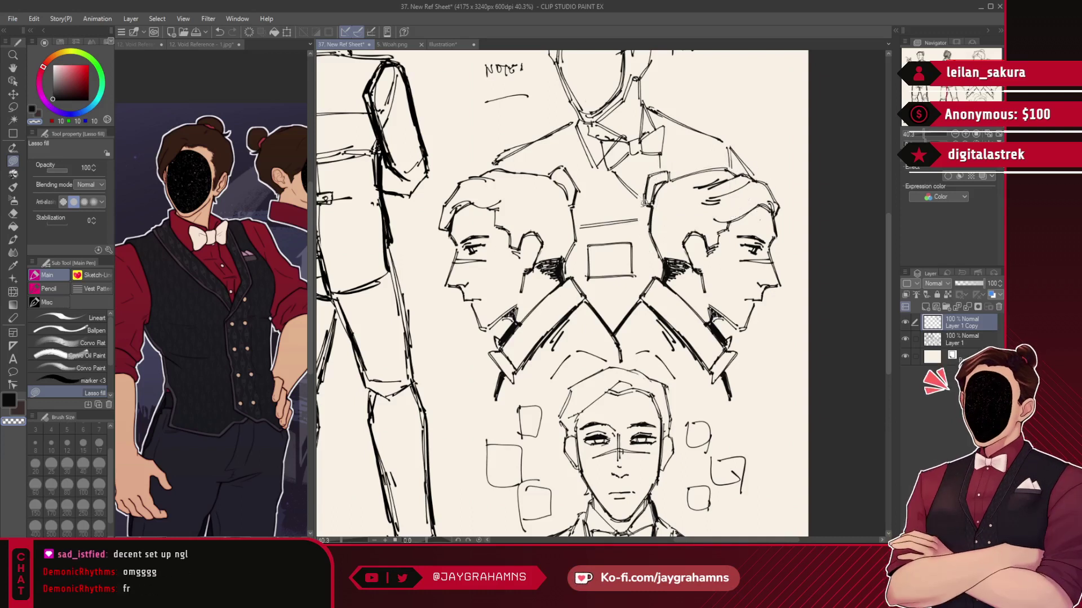
left_click_drag(643, 204, 640, 206)
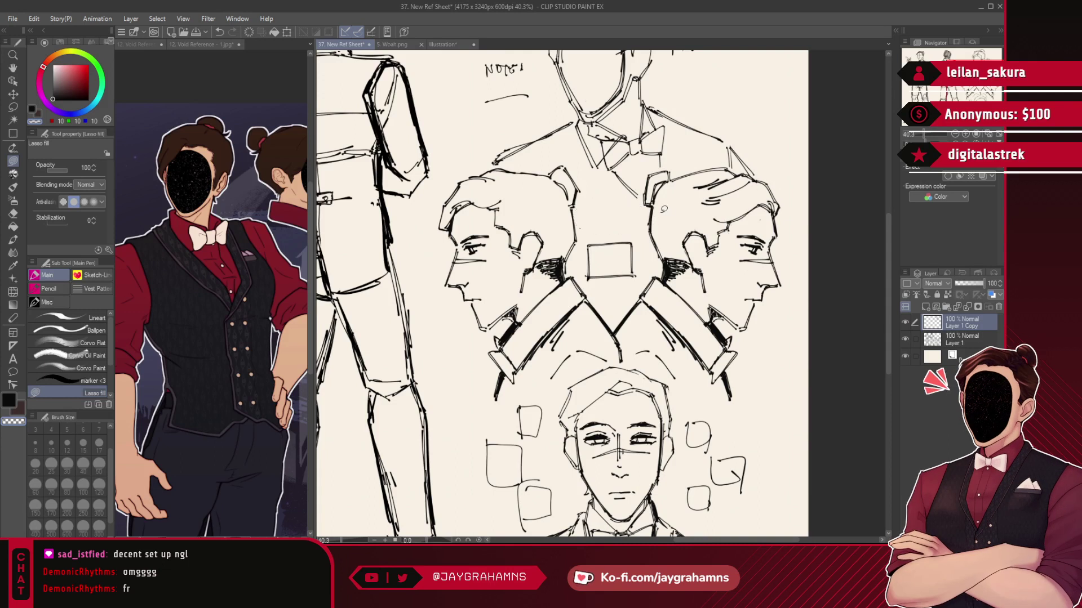
left_click(82, 329)
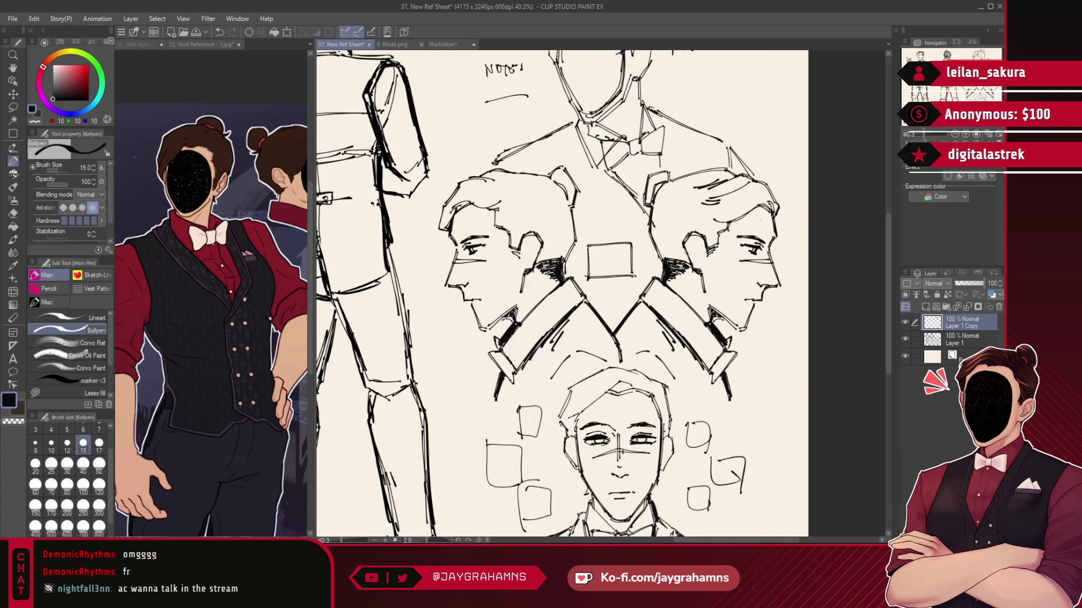
- Return to the Illustration canvas and add a flat slab, a tilted panel in front of the monitor, and a second left monitor edge
left_click(443, 45)
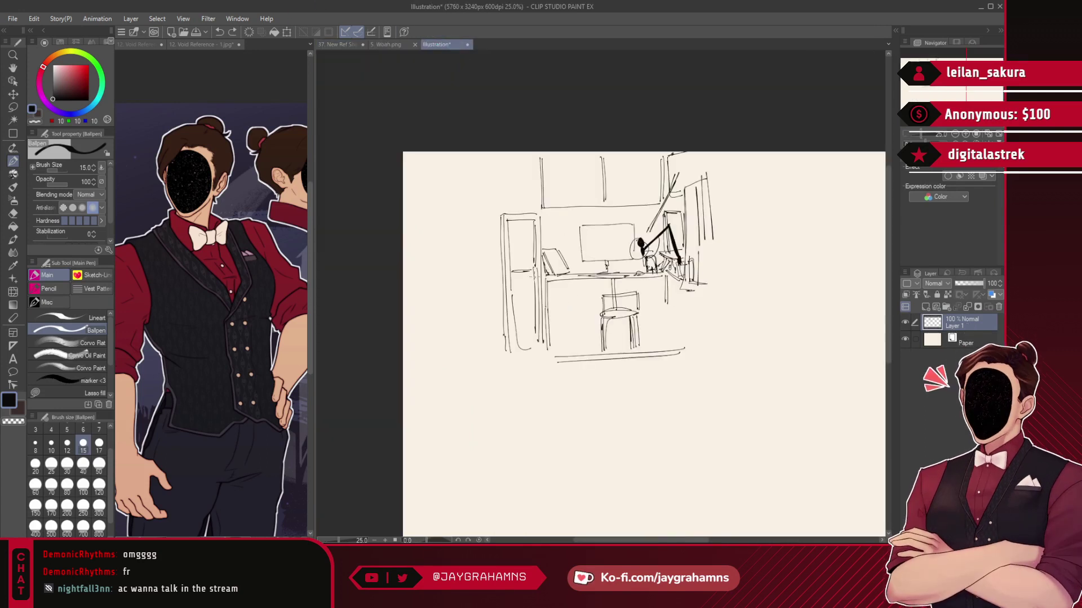
scroll(580, 270, "up", 2)
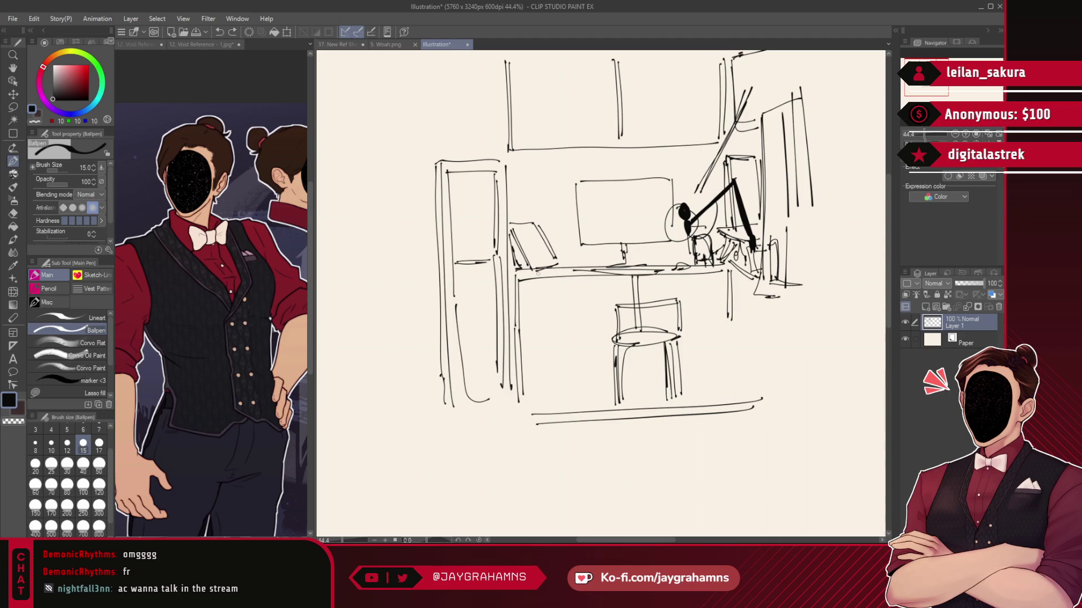
left_click_drag(575, 262, 533, 282)
mouse_move(600, 230)
left_mouse_down()
mouse_move(636, 223)
mouse_move(575, 264)
left_mouse_up()
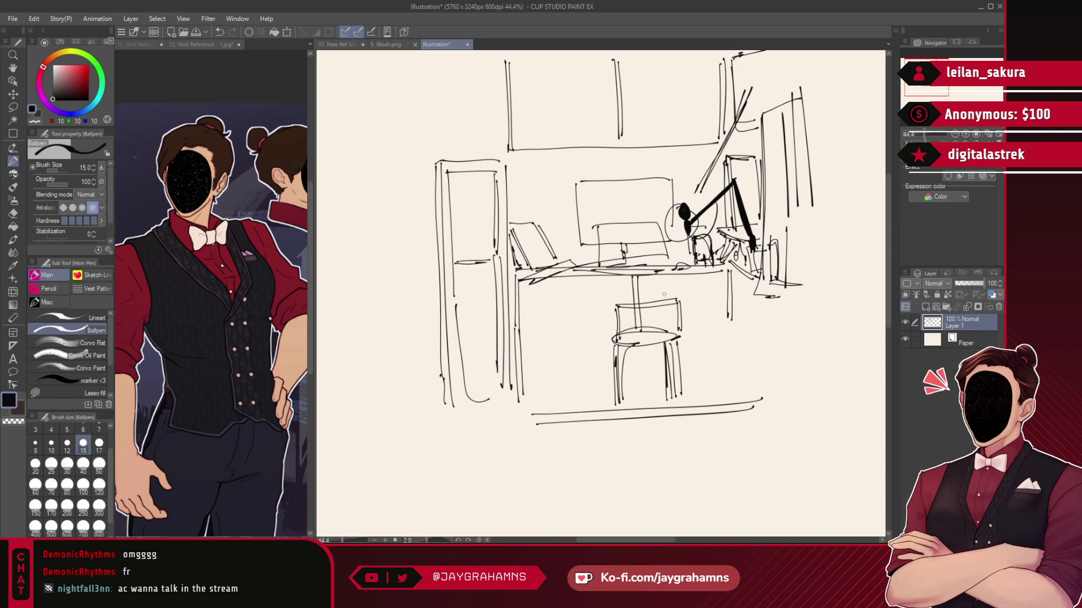
left_click_drag(570, 183, 586, 243)
scroll(580, 318, "down", 3)
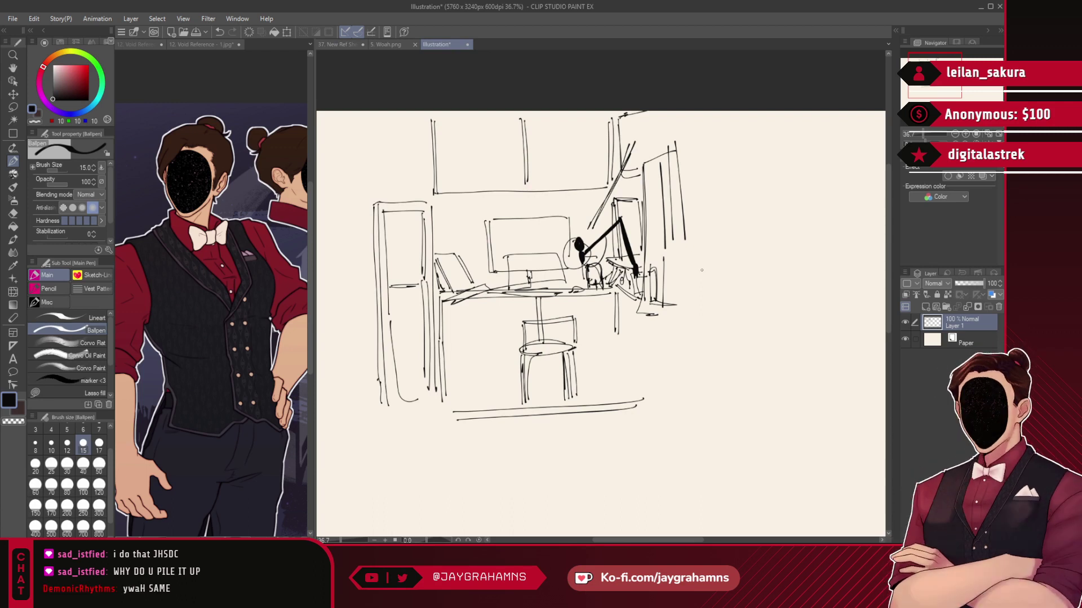
- Return to the New Ref Sheet and examine the overall layout of the figures and busts
left_click(356, 44)
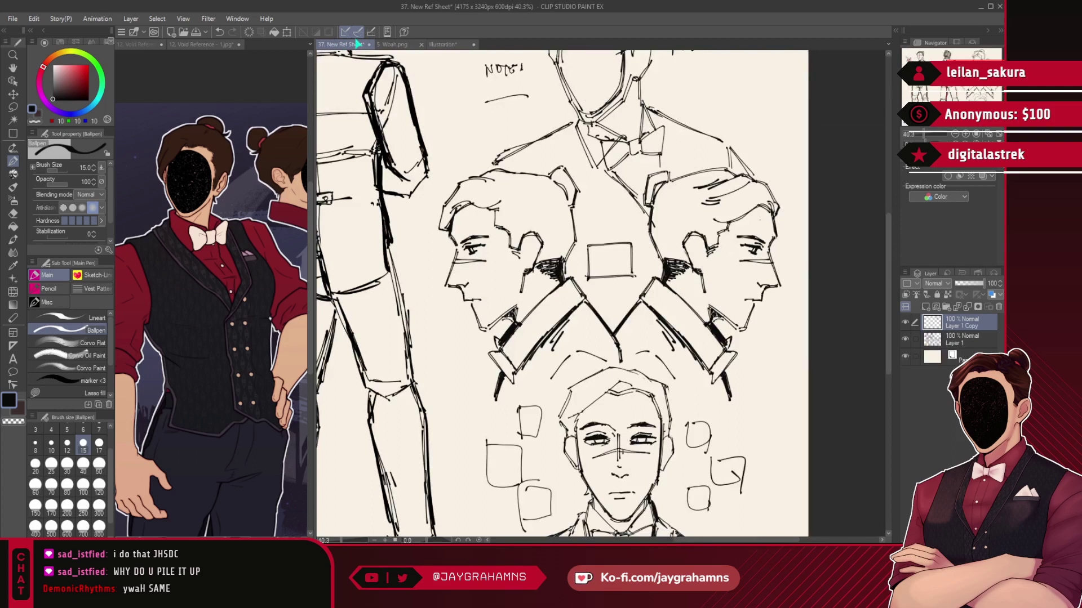
scroll(486, 194, "down", 3)
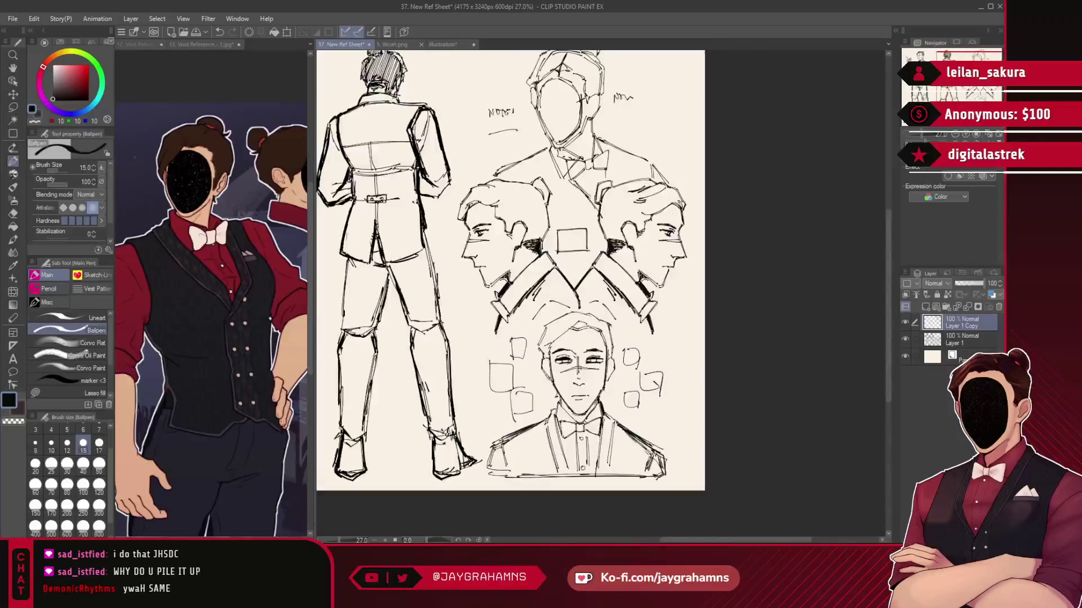
scroll(680, 242, "down", 1)
scroll(601, 226, "up", 2)
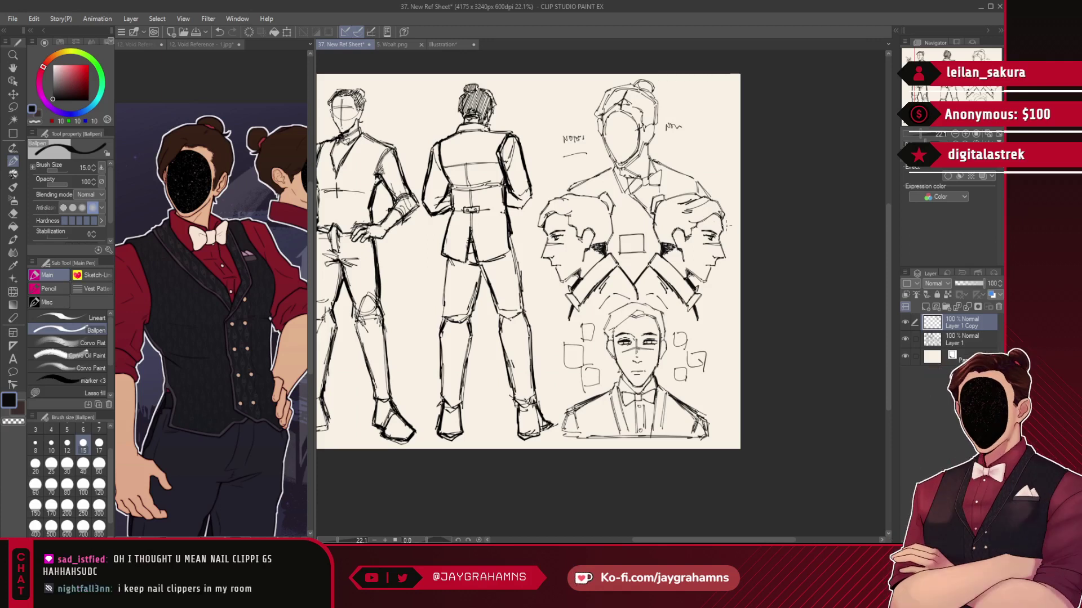
scroll(726, 225, "down", 1)
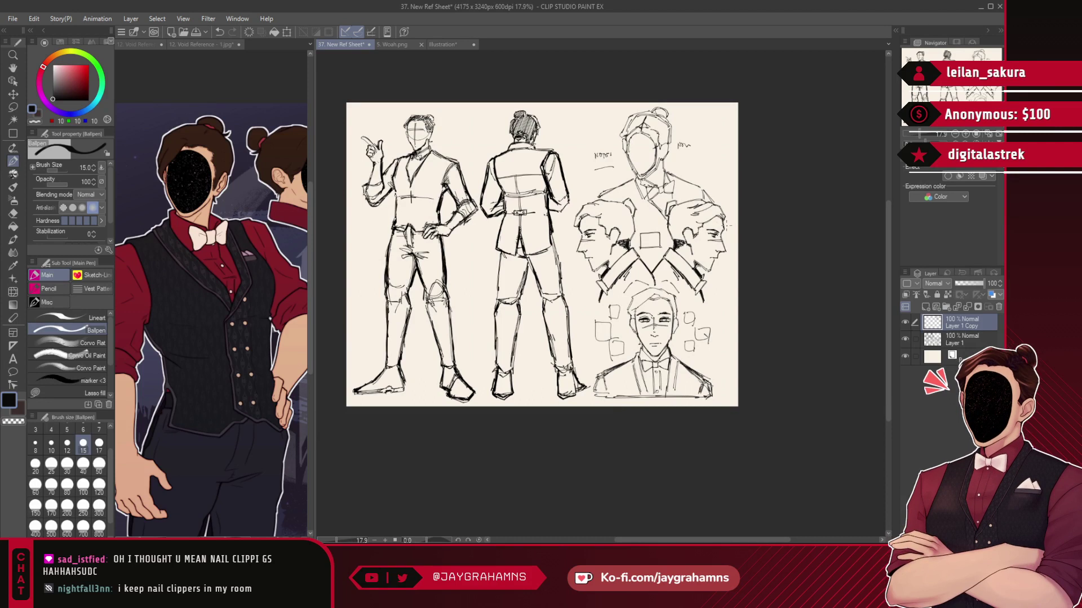
scroll(728, 226, "down", 2)
scroll(729, 224, "up", 2)
scroll(628, 179, "up", 4)
scroll(535, 50, "down", 4)
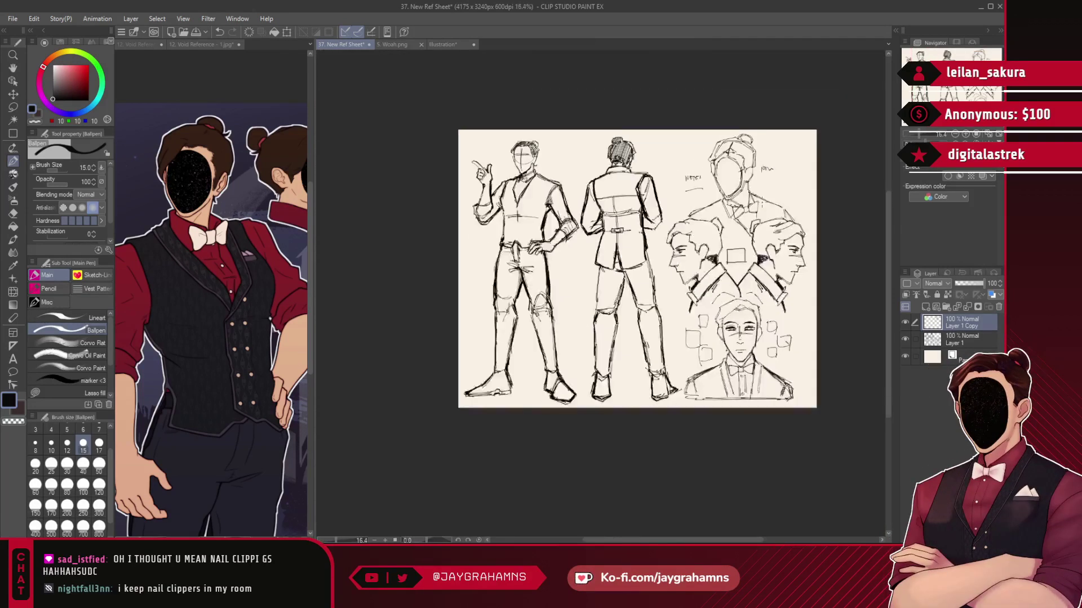
- Merge the copied sketch layer down, lower the merged layer's opacity to 14%, and add a new layer above it
scroll(535, 50, "up", 4)
scroll(673, 358, "down", 2)
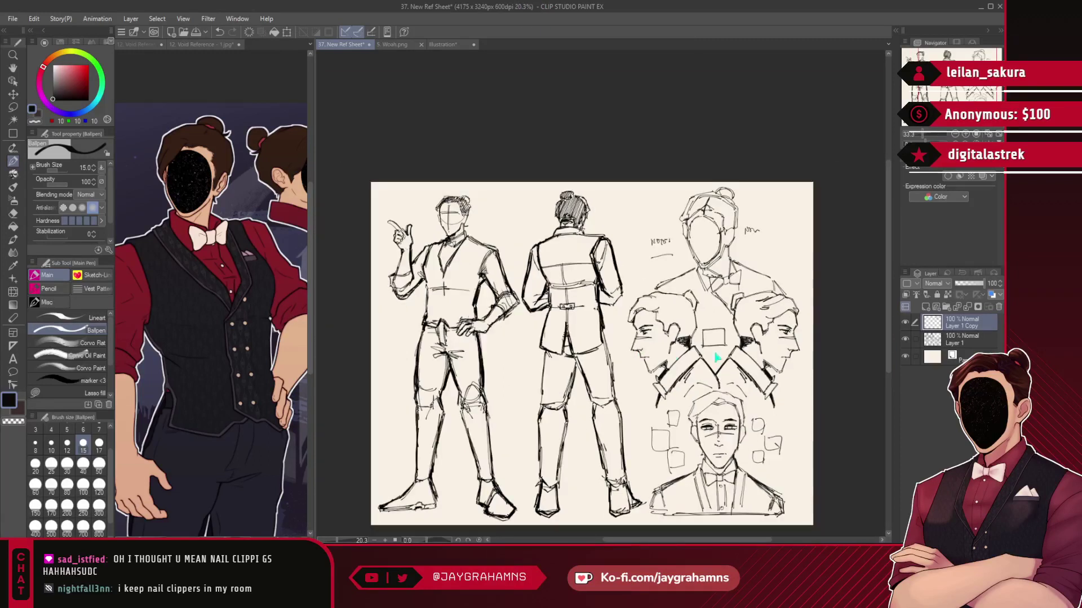
key("ctrl+e")
left_click(905, 322)
left_click(905, 323)
left_click_drag(966, 283, 961, 285)
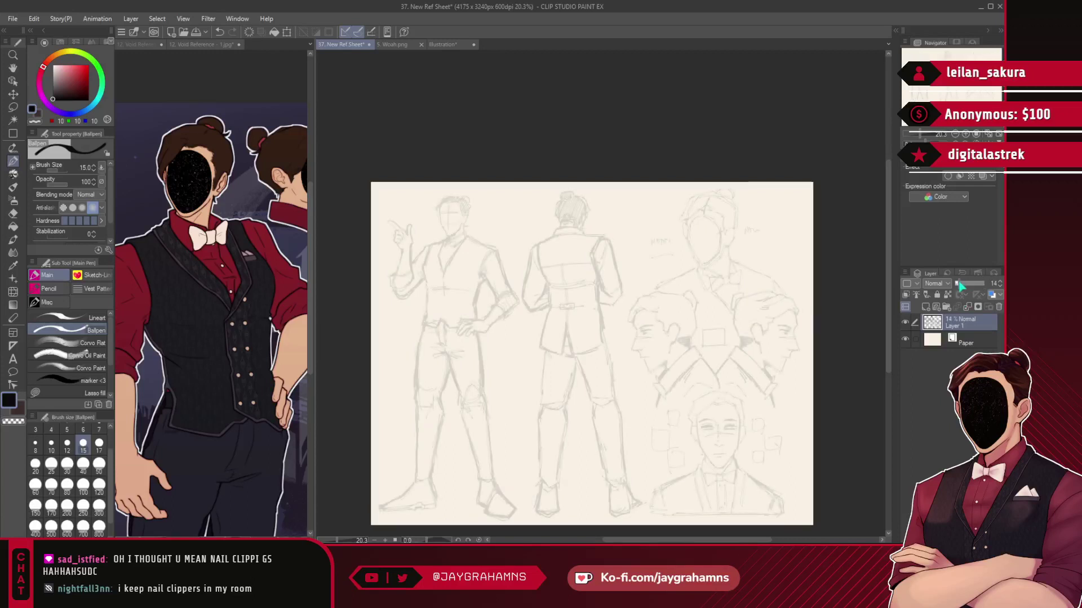
left_click(925, 306)
scroll(463, 187, "up", 1)
scroll(463, 188, "up", 20)
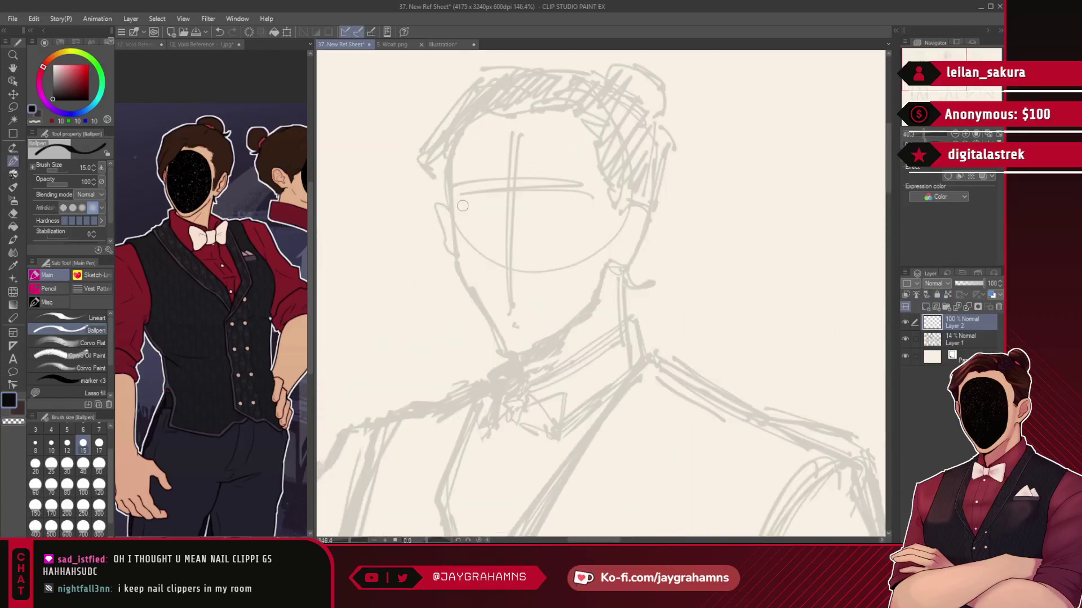
left_click_drag(441, 175, 461, 307)
key("ctrl+z")
key("ctrl+z")
- Switch to the Lineart brush at size 17 and try tracing the left side of the front figure's face
left_click(98, 320)
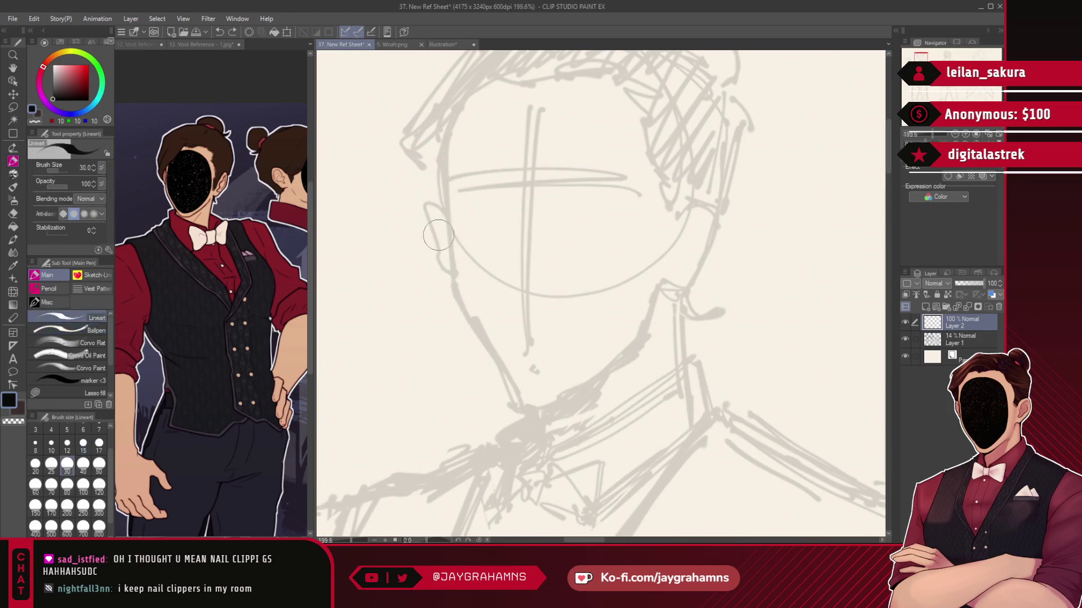
left_click_drag(442, 172, 460, 313)
key("ctrl+z")
left_click(98, 445)
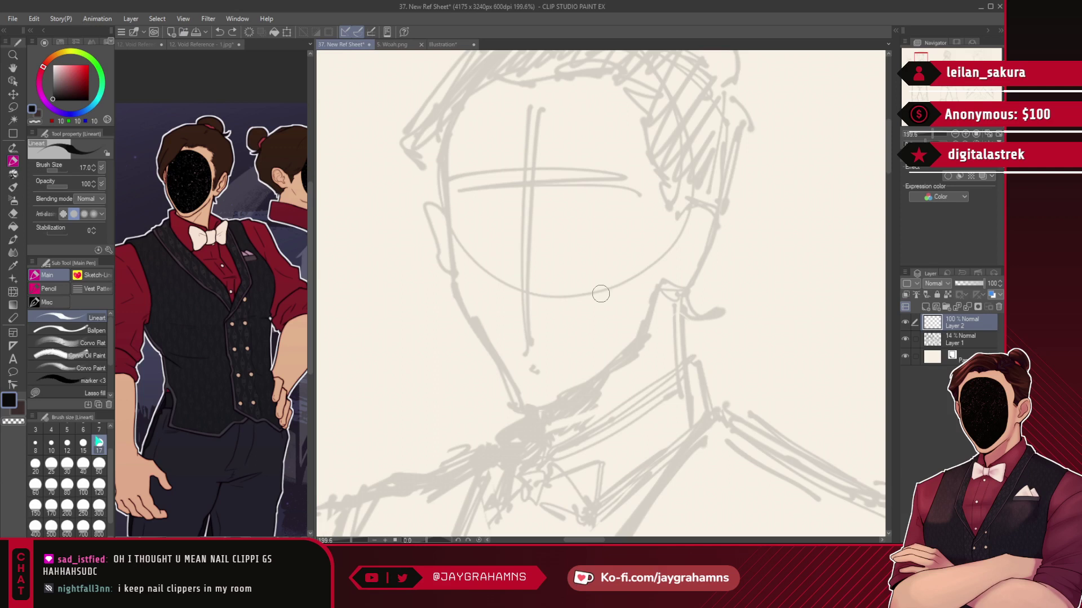
key("ctrl+z")
left_click_drag(442, 183, 461, 308)
key("ctrl+z")
key("ctrl+z")
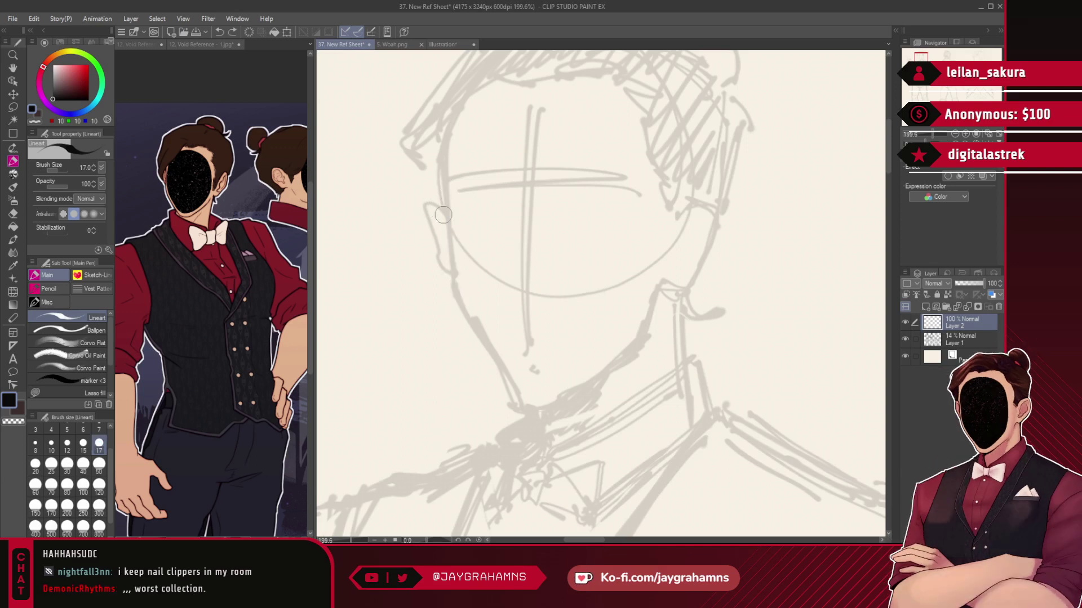
- Fade the sketch layer further to 4% opacity and reselect the empty layer above it
scroll(442, 214, "down", 5)
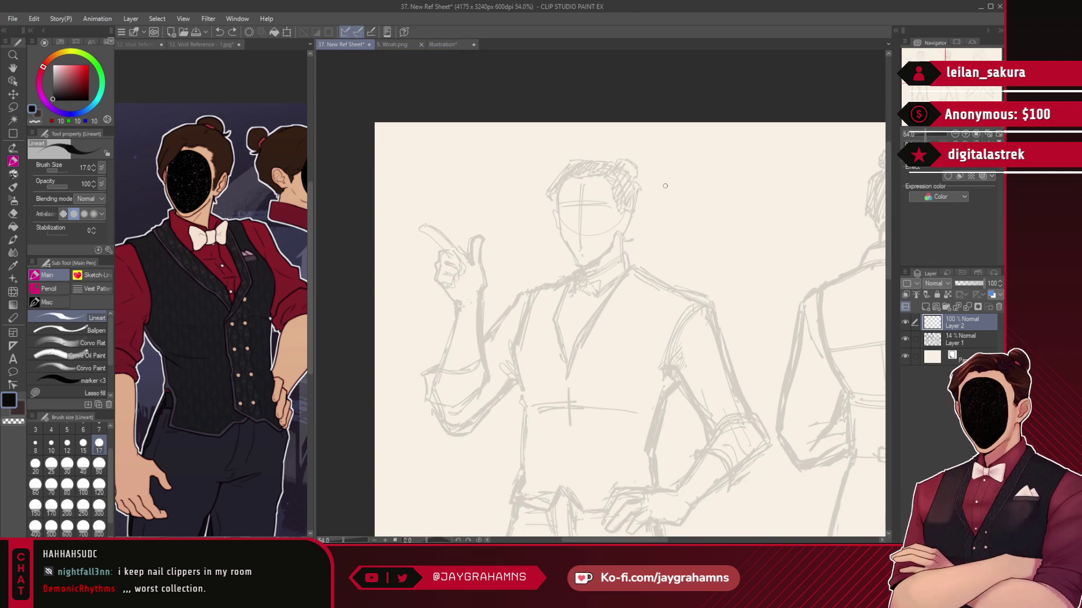
scroll(664, 186, "up", 1)
scroll(583, 186, "up", 1)
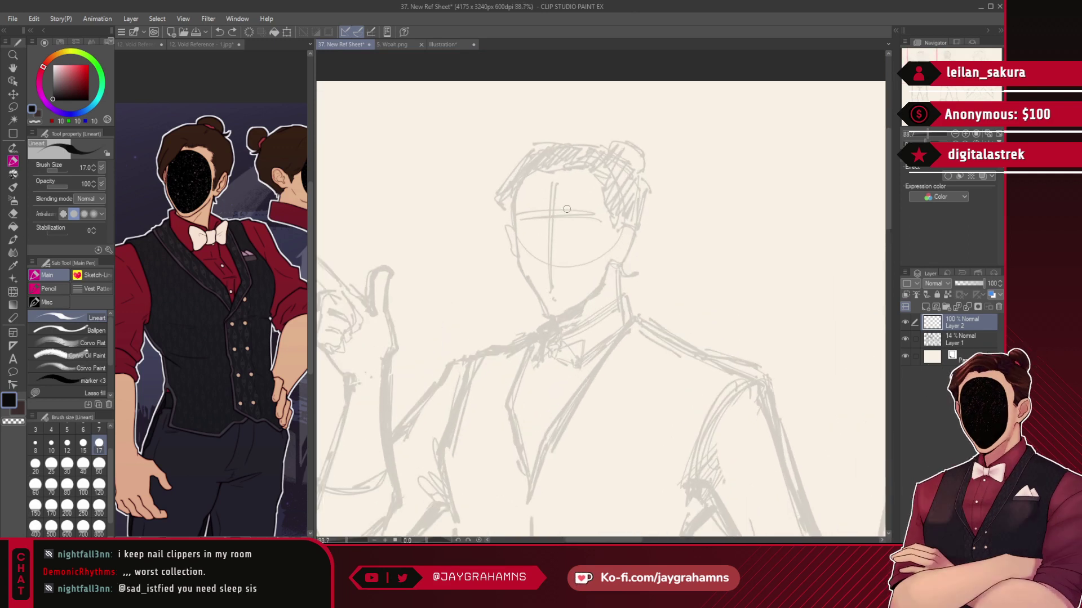
left_click(963, 341)
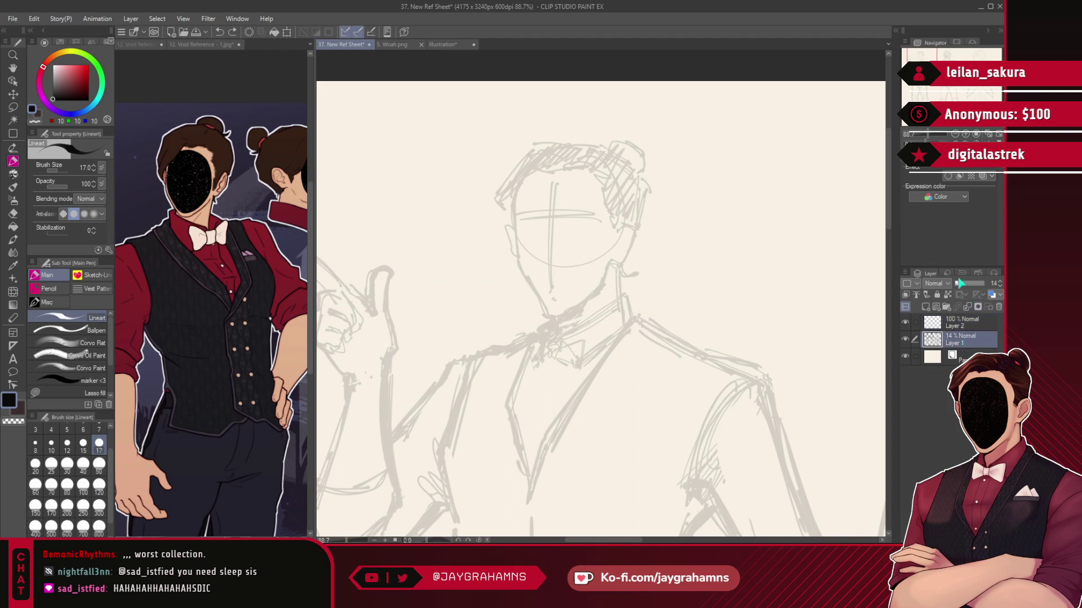
left_click(999, 287)
left_click(998, 287)
left_click(999, 287)
left_click(999, 287)
left_click(982, 327)
left_click(979, 339)
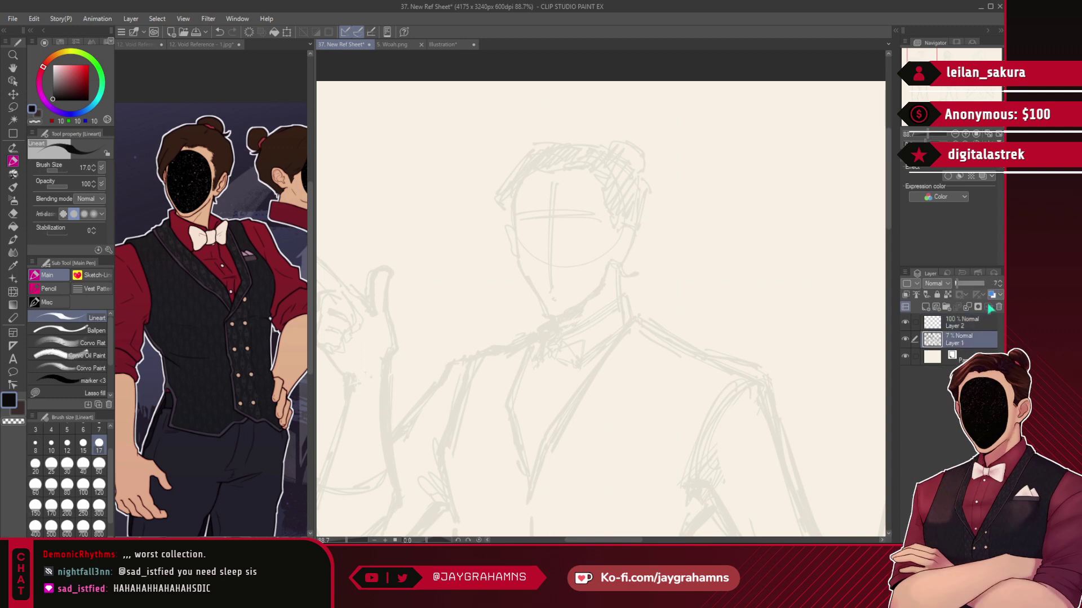
left_click(999, 287)
left_click(999, 287)
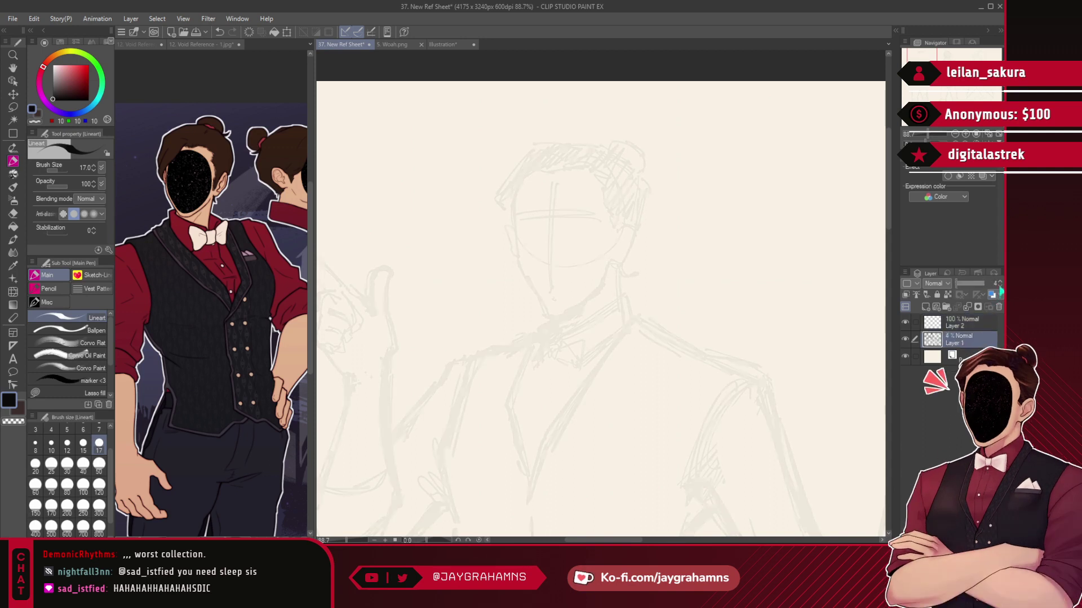
left_click(966, 324)
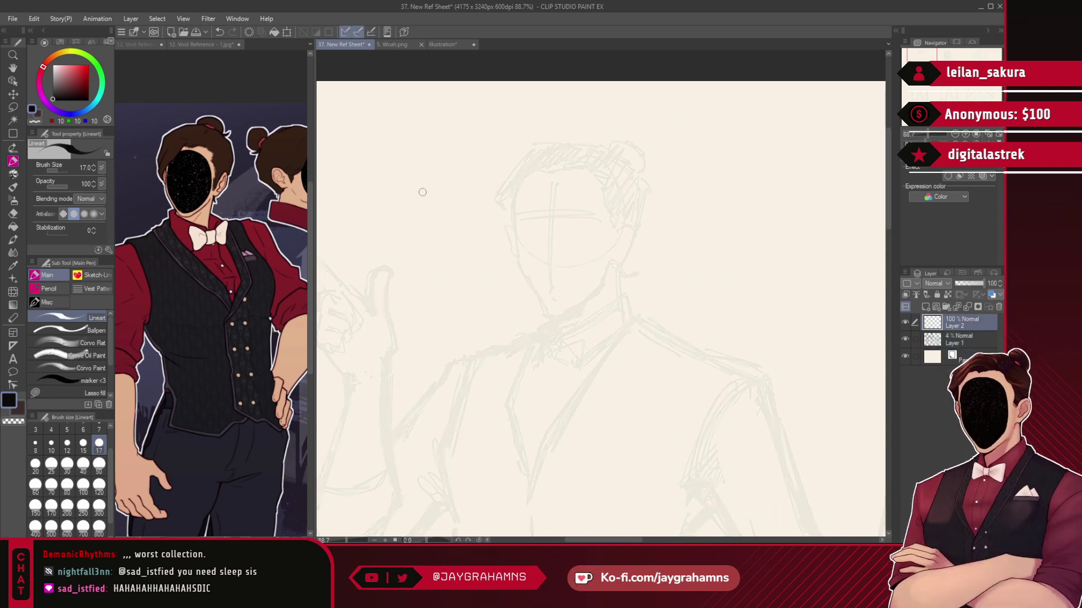
- Set the Lineart brush size to 10, try inking the front figure's cheek and chin, and clear the attempt from the layer
scroll(453, 200, "up", 2)
left_click(53, 444)
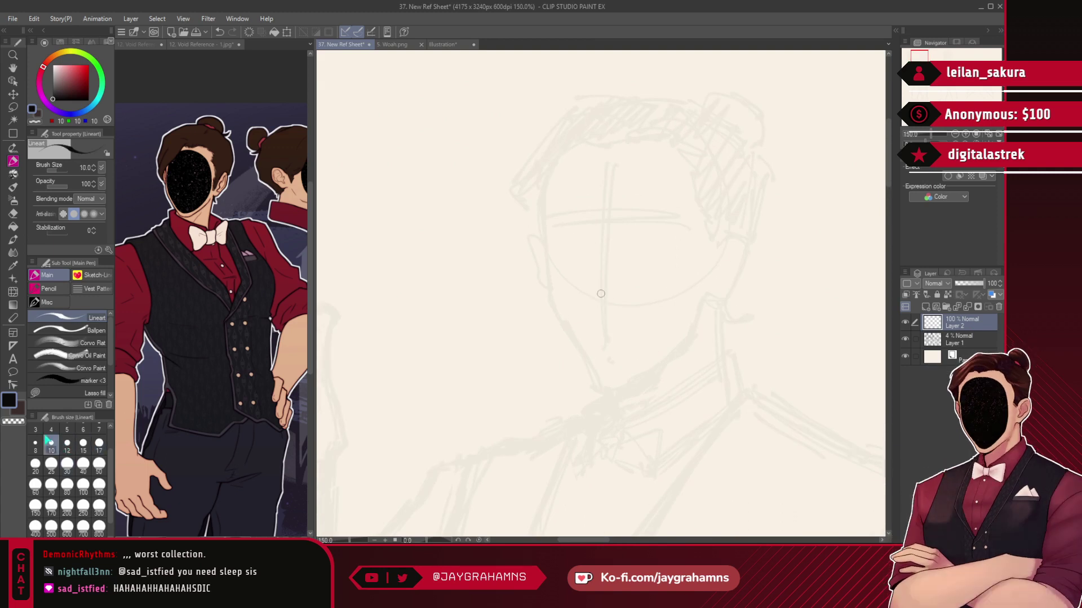
left_click_drag(541, 217, 550, 310)
key("ctrl+z")
mouse_move(546, 235)
left_mouse_down()
mouse_move(557, 314)
mouse_move(597, 382)
left_mouse_up()
mouse_move(560, 319)
left_mouse_down()
mouse_move(598, 383)
mouse_move(623, 392)
mouse_move(682, 353)
left_mouse_up()
key("ctrl+z")
key("ctrl+z")
key("ctrl+z")
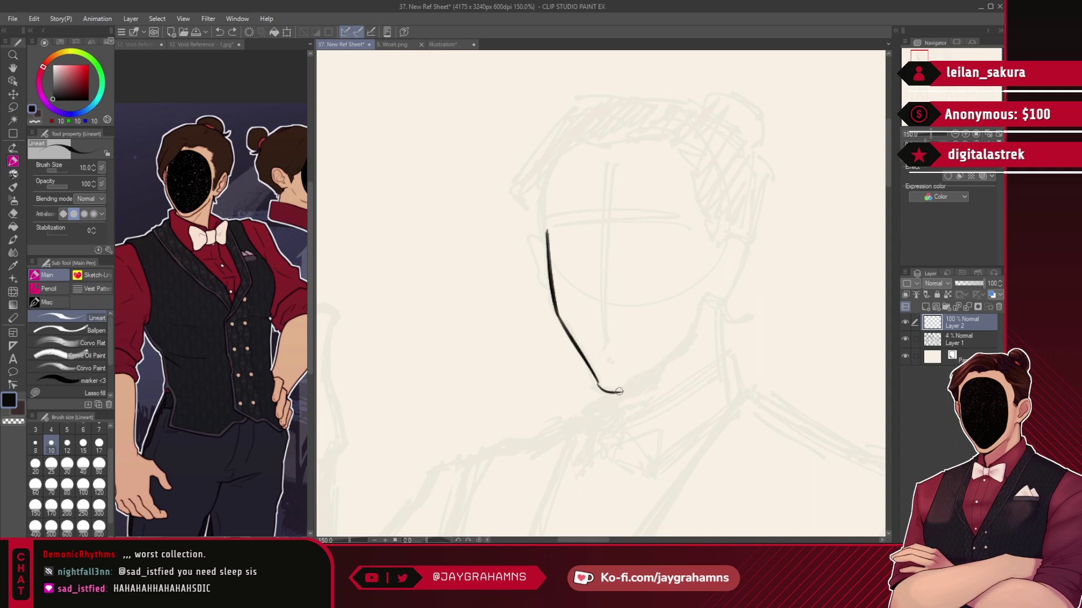
left_click_drag(614, 392, 681, 351)
key("ctrl+z")
key("Delete")
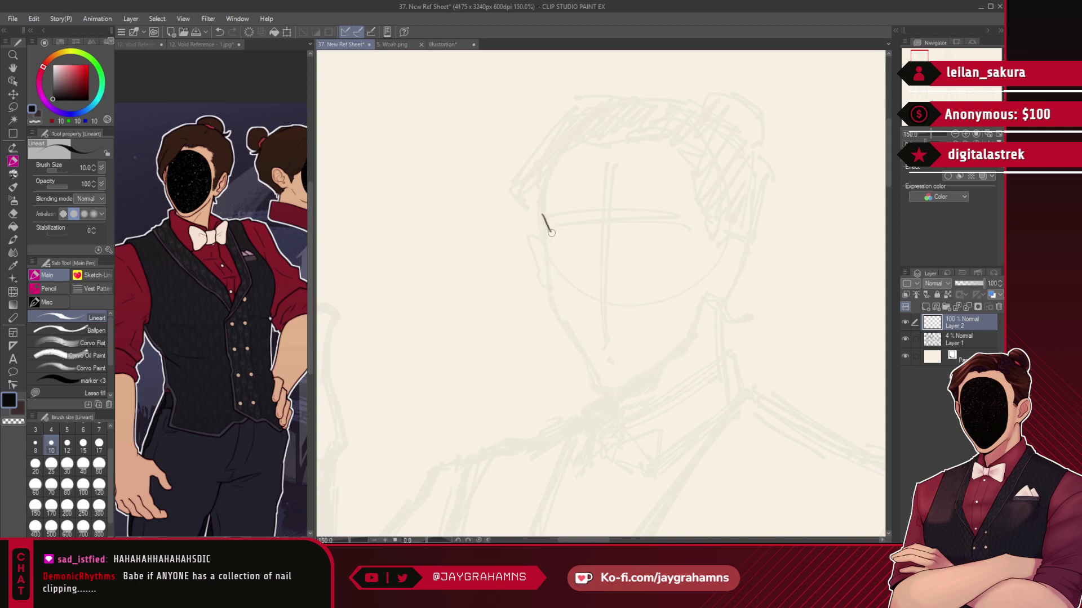
- Ink the front figure's left temple, cheek and pointed chin over the faded sketch
key("ctrl+z")
left_click_drag(552, 237, 560, 321)
key("ctrl+z")
left_click_drag(548, 272, 600, 382)
mouse_move(559, 318)
left_mouse_down()
mouse_move(593, 378)
mouse_move(556, 305)
mouse_move(594, 382)
left_mouse_up()
key("ctrl+z")
key("ctrl+z")
mouse_move(558, 310)
left_mouse_down()
mouse_move(604, 388)
mouse_move(581, 347)
mouse_move(599, 387)
left_mouse_up()
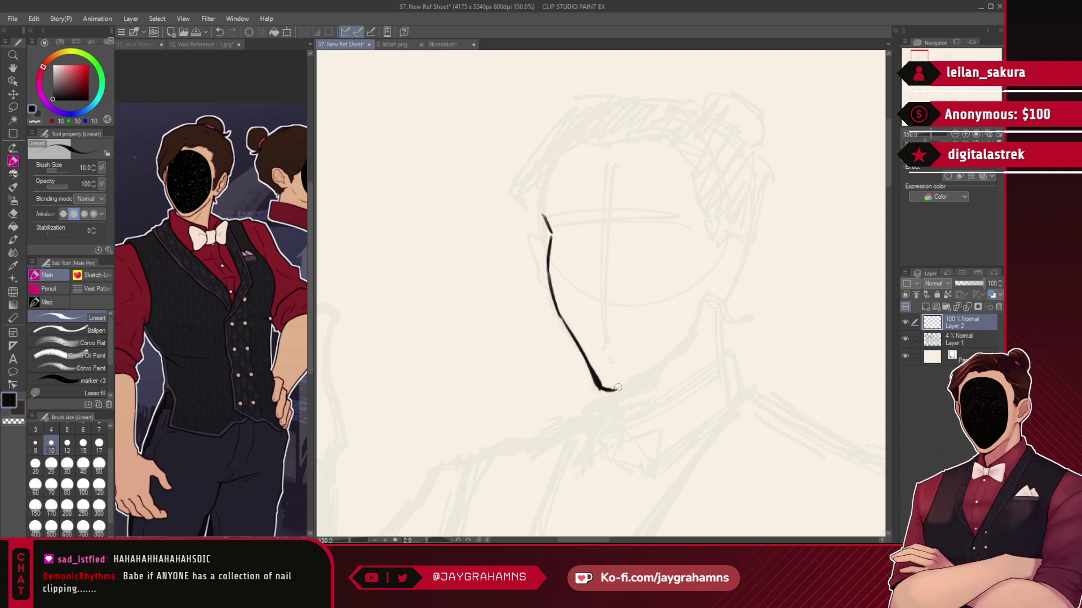
key("ctrl+z")
key("ctrl+z")
mouse_move(597, 379)
left_mouse_down()
mouse_move(624, 390)
mouse_move(687, 344)
left_mouse_up()
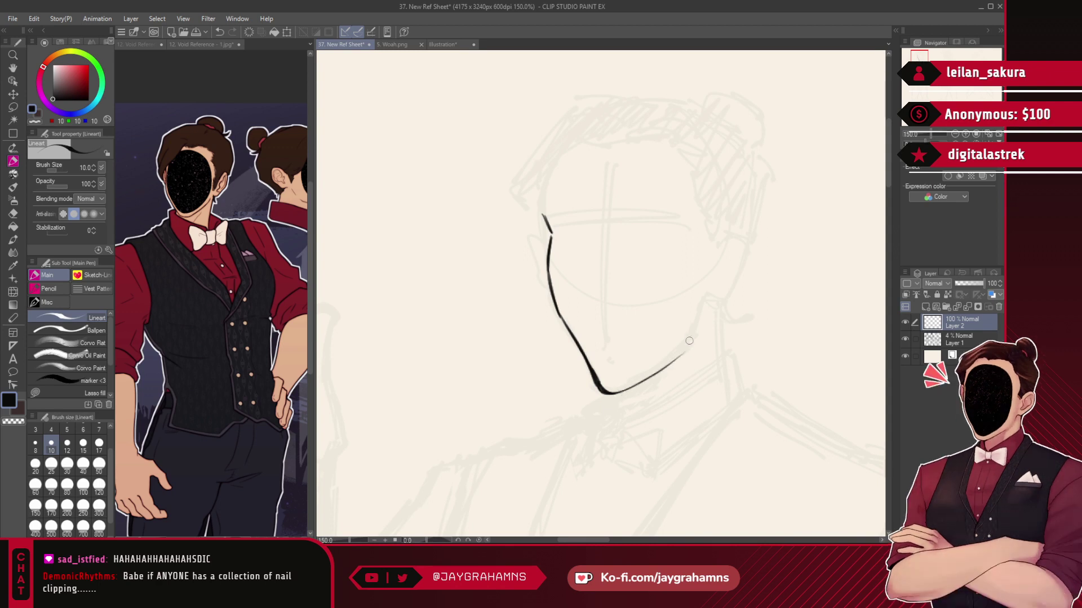
key("ctrl+z")
- Ink the outline of the front figure's right-hand ear down to the lobe
mouse_move(721, 248)
left_mouse_down()
mouse_move(750, 260)
mouse_move(750, 249)
mouse_move(745, 285)
mouse_move(720, 304)
left_mouse_up()
key("ctrl+z")
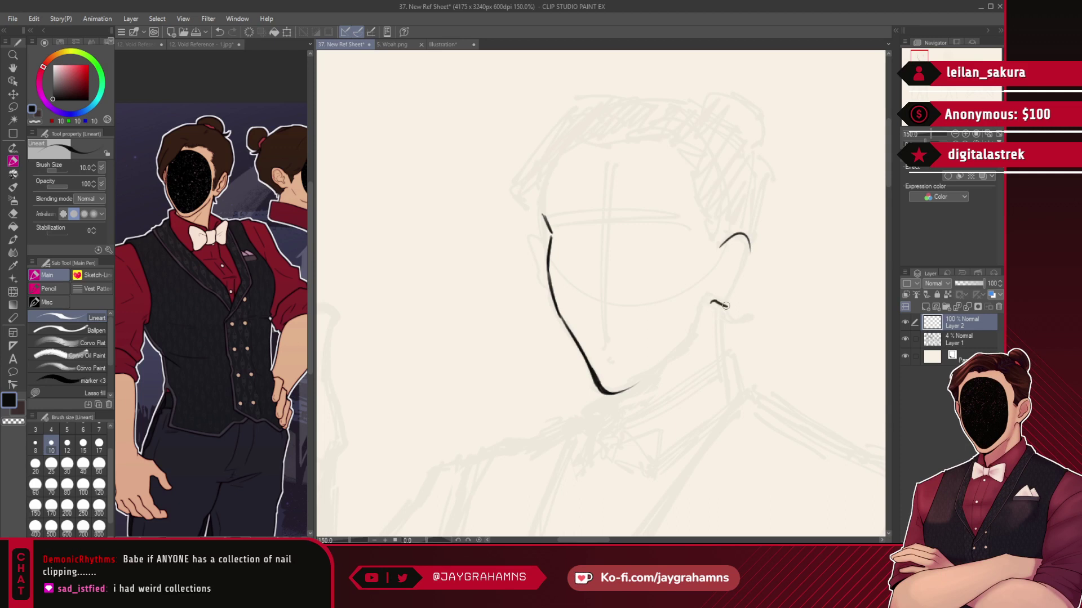
key("ctrl+z")
mouse_move(750, 248)
left_mouse_down()
mouse_move(734, 288)
mouse_move(709, 301)
mouse_move(724, 302)
mouse_move(746, 274)
mouse_move(744, 234)
mouse_move(712, 254)
mouse_move(749, 253)
left_mouse_up()
key("ctrl+z")
key("ctrl+z")
key("ctrl+z")
key("ctrl+z")
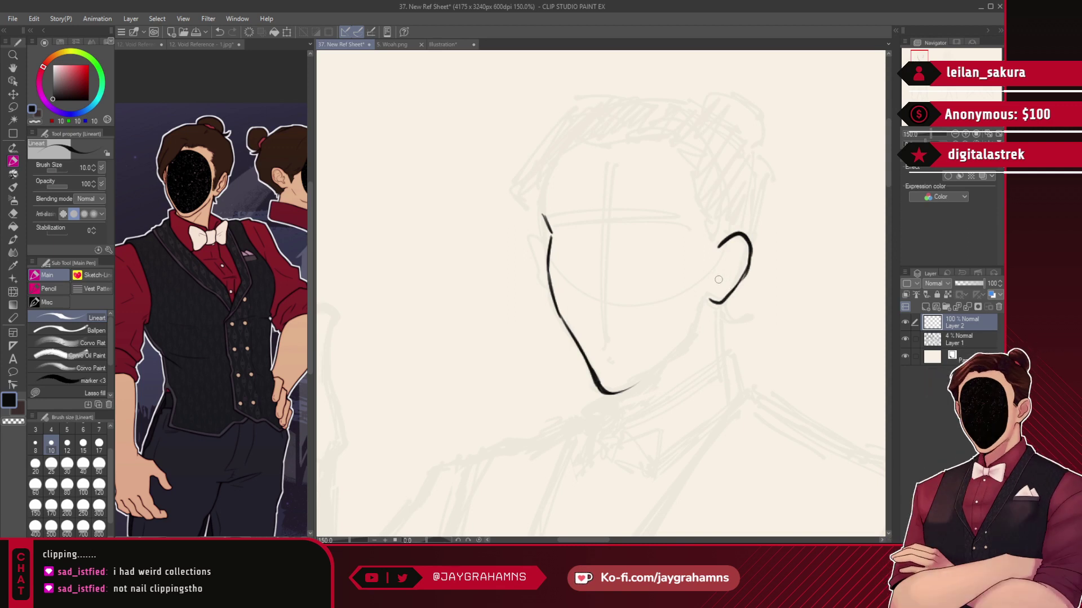
- Erase the heavy chin corner with transparent color and redraw the chin with a thinner line
key("c")
mouse_move(597, 367)
left_mouse_down()
mouse_move(605, 386)
mouse_move(630, 390)
left_mouse_up()
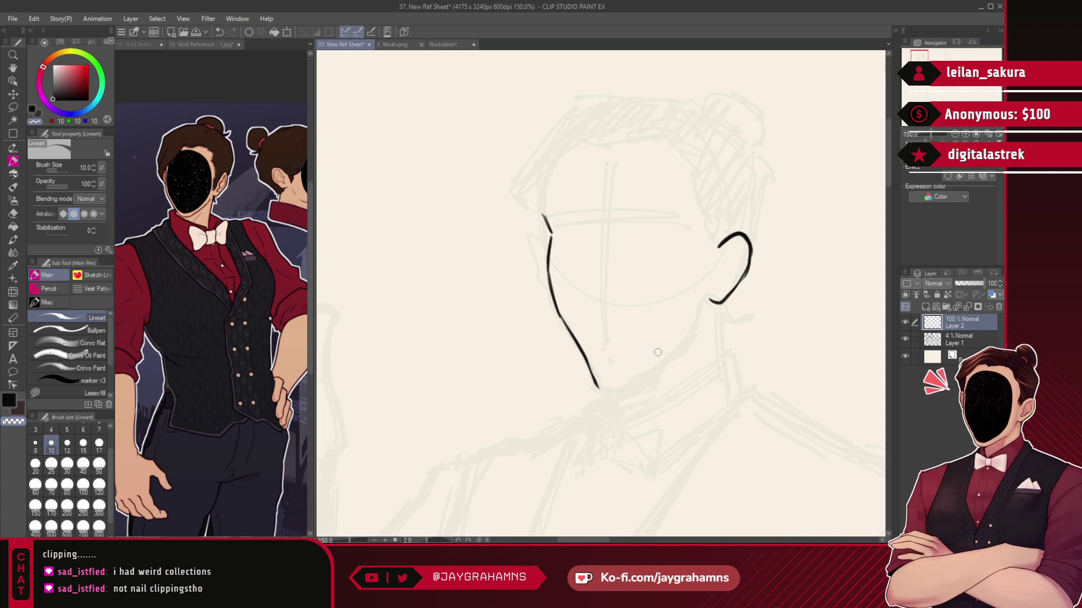
key("c")
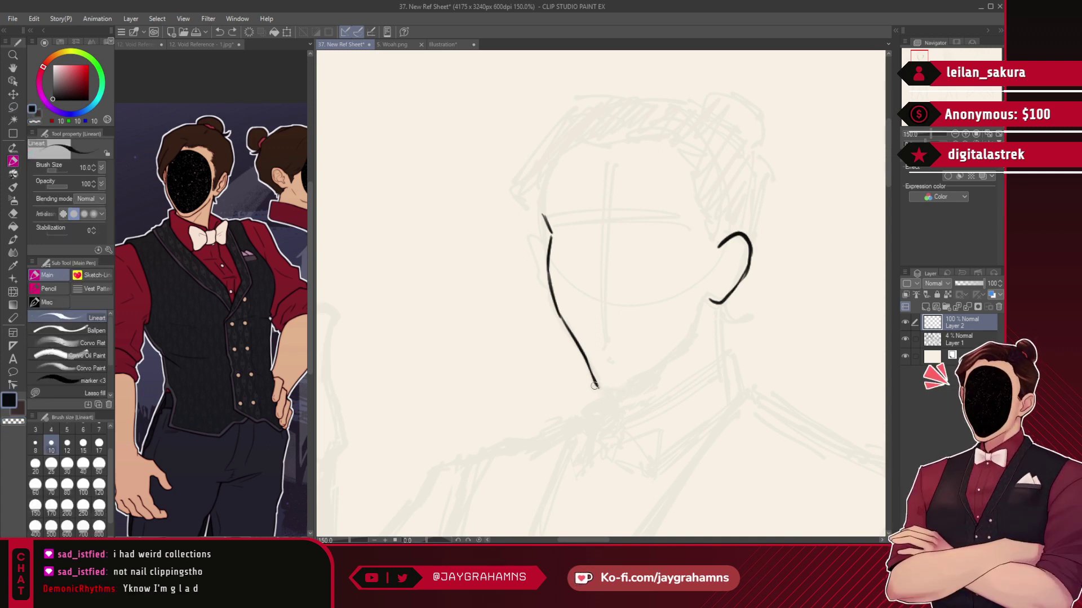
mouse_move(598, 388)
left_mouse_down()
mouse_move(633, 388)
mouse_move(655, 369)
left_mouse_up()
key("ctrl+z")
key("ctrl+z")
key("ctrl+z")
key("ctrl+z")
key("ctrl+z")
- Ink the jaw segment running down from the earlobe and refine the underside of the chin
left_click_drag(709, 301, 693, 345)
key("ctrl+z")
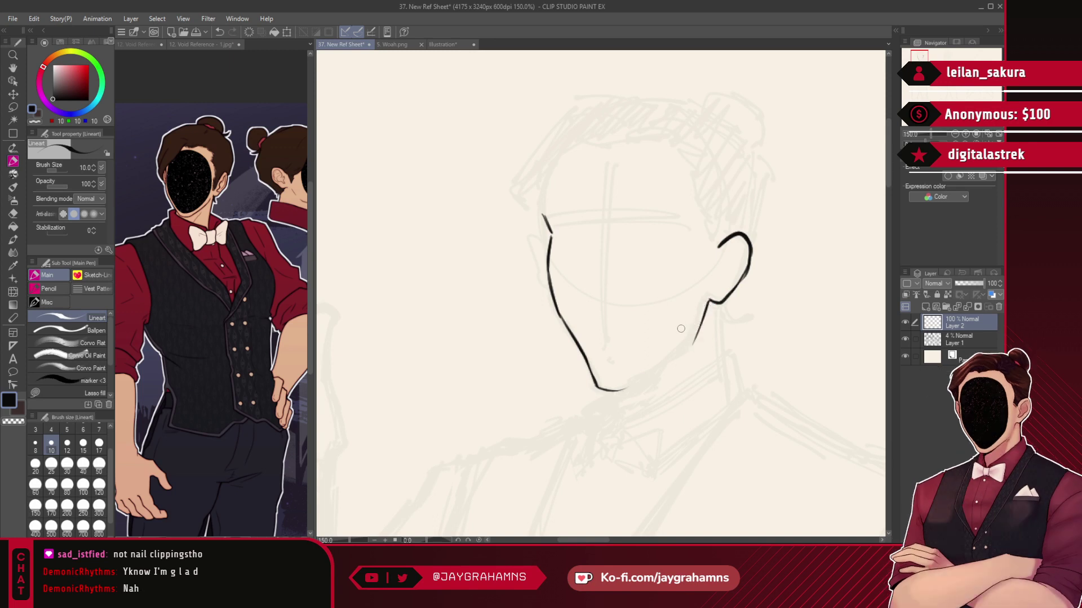
left_click_drag(600, 389, 627, 388)
key("ctrl+z")
- Ink the upper-left arc of the face opening inside the head outline
mouse_move(580, 199)
left_mouse_down()
mouse_move(603, 222)
mouse_move(579, 204)
mouse_move(584, 288)
left_mouse_up()
key("ctrl+z")
key("ctrl+z")
key("ctrl+z")
key("ctrl+z")
mouse_move(555, 228)
left_mouse_down()
mouse_move(624, 167)
mouse_move(580, 181)
mouse_move(560, 217)
mouse_move(562, 276)
left_mouse_up()
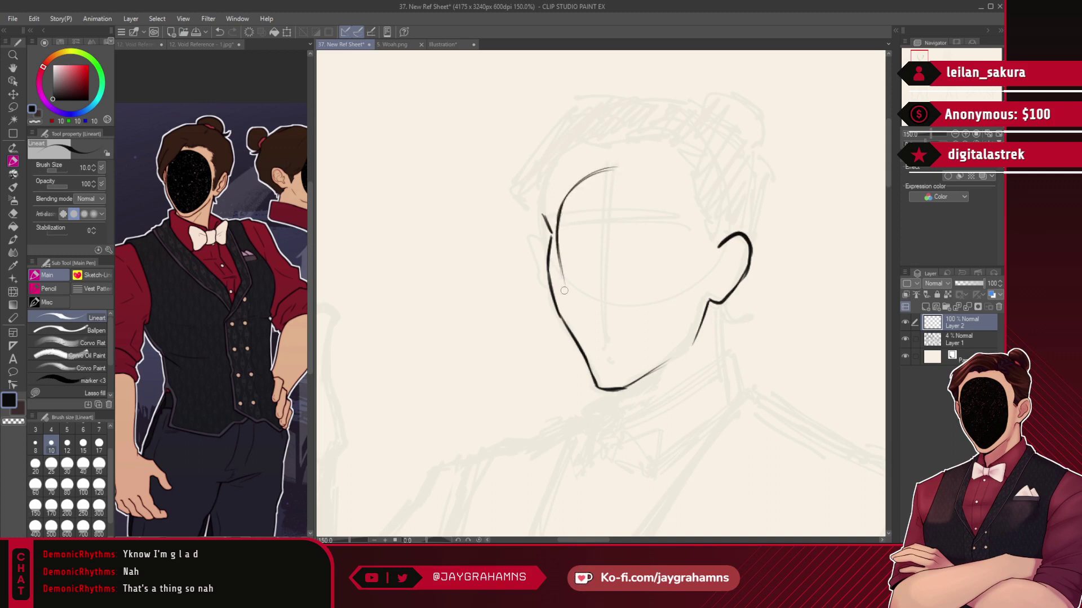
left_click_drag(562, 207, 563, 293)
mouse_move(559, 252)
left_mouse_down()
mouse_move(592, 352)
mouse_move(568, 303)
mouse_move(589, 346)
left_mouse_up()
key("ctrl+z")
key("ctrl+z")
key("ctrl+z")
- Ink the left edge of the face opening down parallel to the cheek and around the chin
left_click_drag(564, 200, 559, 253)
left_click_drag(564, 199, 568, 310)
left_click_drag(559, 269, 591, 356)
key("ctrl+z")
key("ctrl+z")
left_click_drag(560, 282, 590, 358)
left_click_drag(567, 307, 597, 374)
key("ctrl+z")
key("ctrl+z")
mouse_move(560, 287)
left_mouse_down()
mouse_move(594, 359)
mouse_move(626, 374)
mouse_move(681, 319)
left_mouse_up()
key("ctrl+z")
key("ctrl+z")
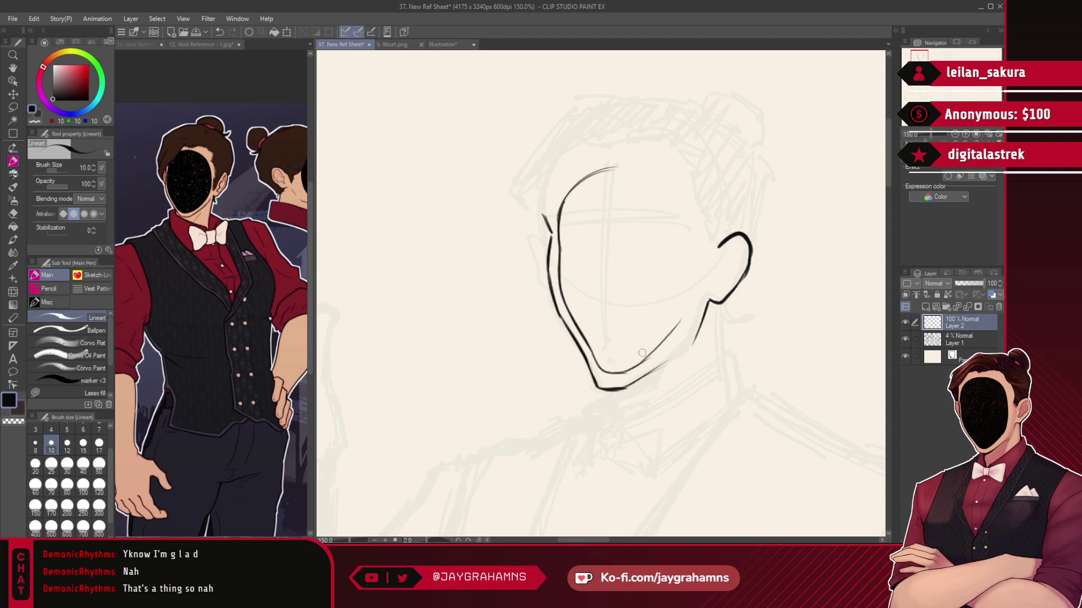
- Close the face opening by inking its right edge down to the chin
mouse_move(561, 203)
left_mouse_down()
mouse_move(617, 168)
mouse_move(670, 176)
mouse_move(696, 269)
mouse_move(676, 331)
left_mouse_up()
key("ctrl+z")
key("ctrl+z")
left_click_drag(694, 255, 675, 339)
left_click_drag(632, 372, 679, 333)
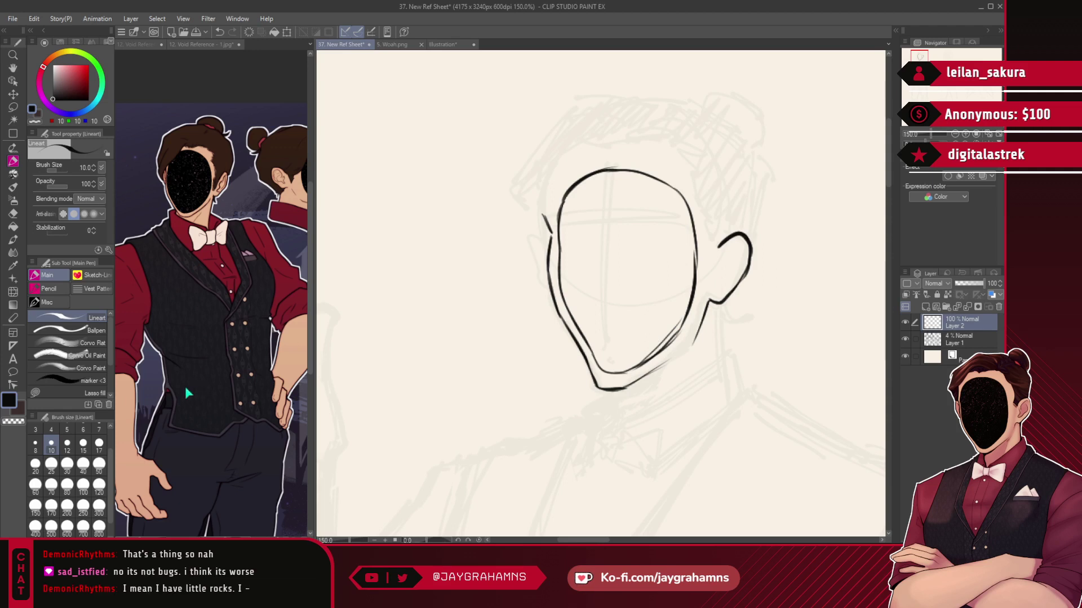
- Trim the rough overlapping lines along both sides of the face opening with transparent Lasso fill
left_click(90, 393)
left_click(36, 121)
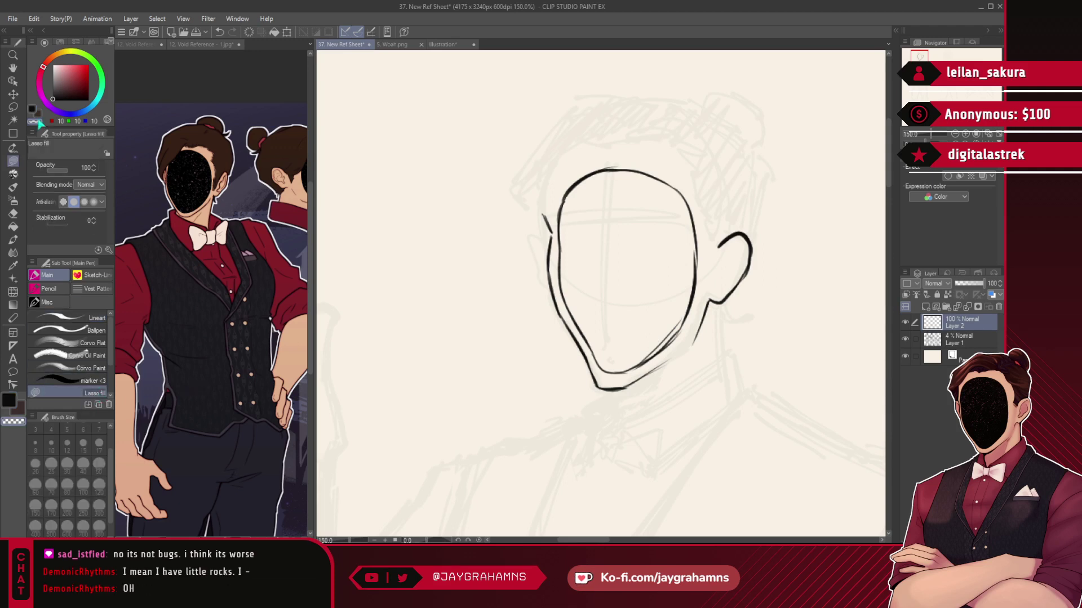
mouse_move(688, 306)
left_mouse_down()
mouse_move(625, 349)
mouse_move(683, 315)
mouse_move(623, 364)
left_mouse_up()
key("ctrl+z")
mouse_move(690, 226)
left_mouse_down()
mouse_move(690, 284)
mouse_move(693, 230)
left_mouse_up()
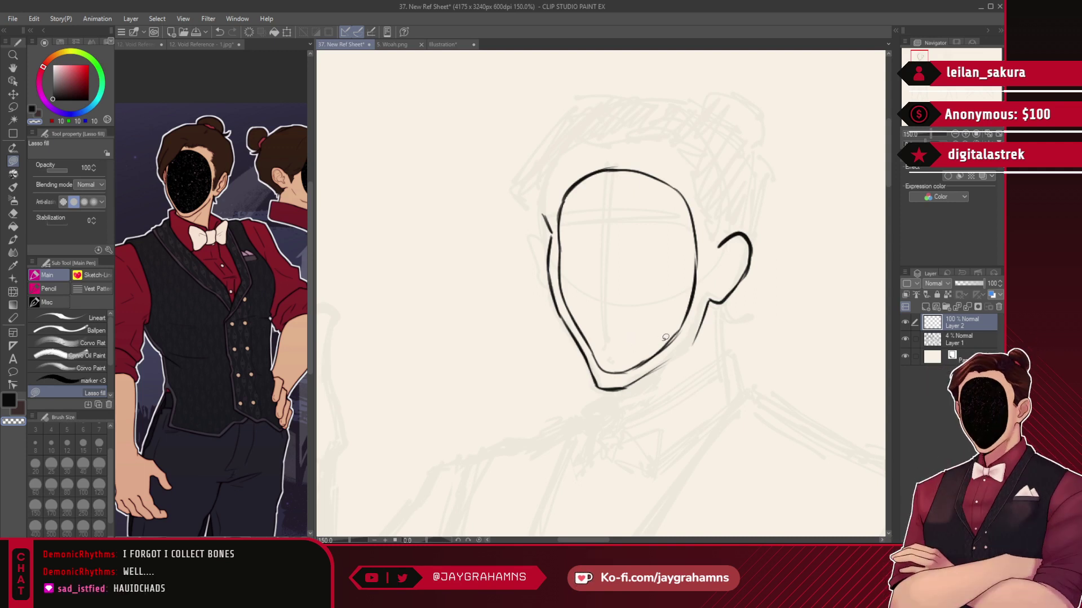
mouse_move(681, 323)
left_mouse_down()
mouse_move(655, 348)
mouse_move(678, 336)
mouse_move(669, 354)
mouse_move(644, 363)
mouse_move(670, 346)
left_mouse_up()
mouse_move(561, 232)
left_mouse_down()
mouse_move(632, 166)
mouse_move(603, 172)
mouse_move(653, 181)
mouse_move(609, 172)
mouse_move(649, 179)
mouse_move(601, 179)
mouse_move(567, 198)
mouse_move(566, 258)
left_mouse_up()
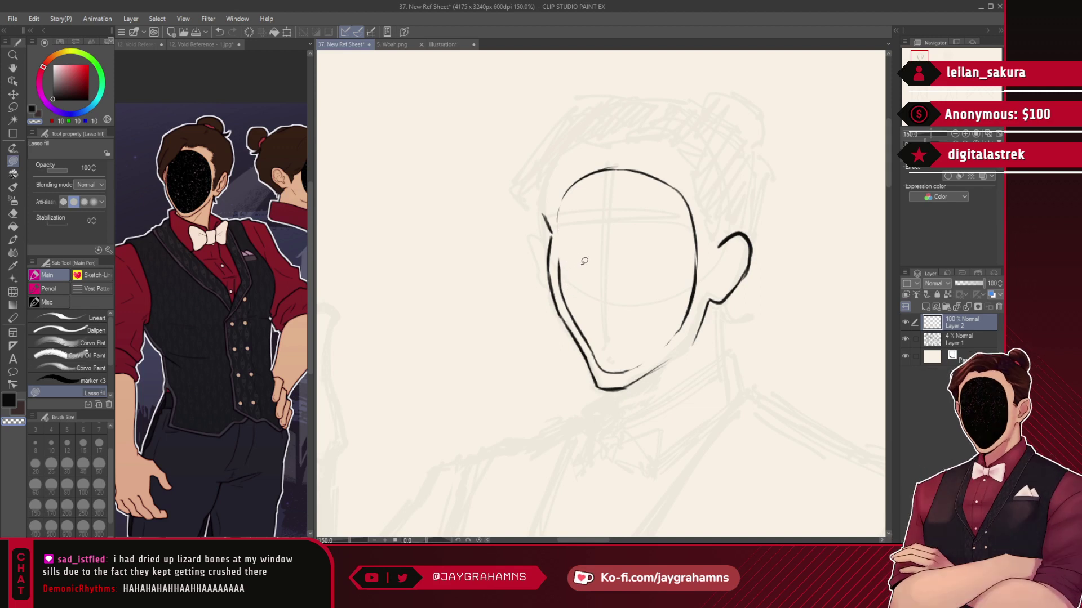
- Return to the Lineart brush and redraw the trimmed left and lower-right edges of the face opening
left_click(80, 318)
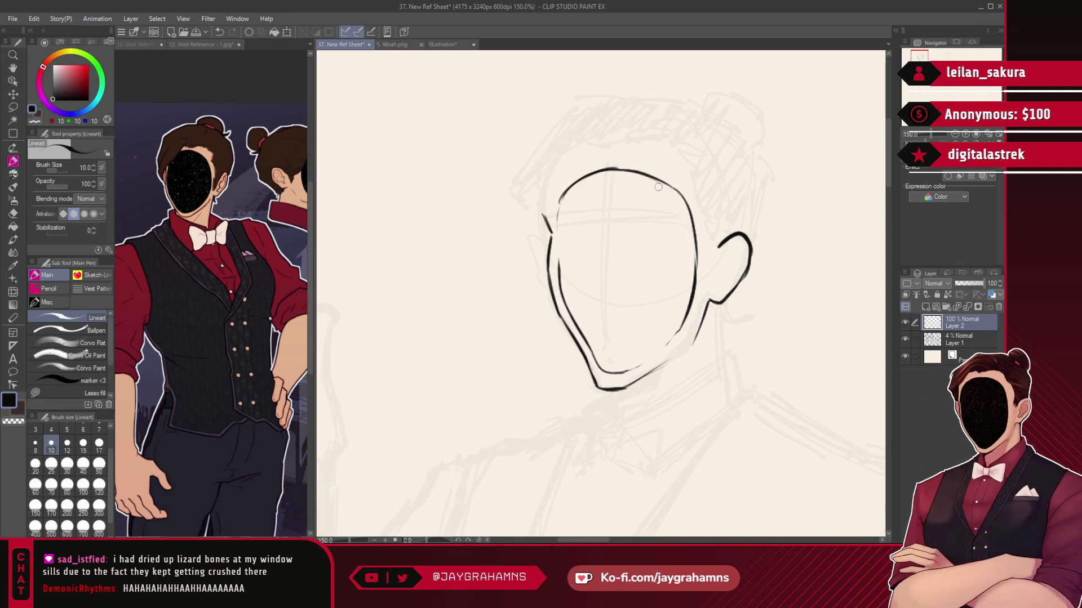
left_click_drag(559, 199, 565, 306)
key("ctrl+z")
mouse_move(557, 242)
left_mouse_down()
mouse_move(573, 321)
mouse_move(561, 290)
mouse_move(594, 362)
left_mouse_up()
key("ctrl+z")
mouse_move(624, 373)
left_mouse_down()
mouse_move(686, 316)
mouse_move(618, 374)
mouse_move(674, 340)
left_mouse_up()
key("ctrl+z")
key("ctrl+z")
left_click_drag(619, 374, 683, 323)
key("ctrl+z")
- Extend the jawline from the chin up toward the segment below the ear
left_click_drag(627, 389, 685, 350)
key("ctrl+z")
left_click_drag(623, 390, 683, 351)
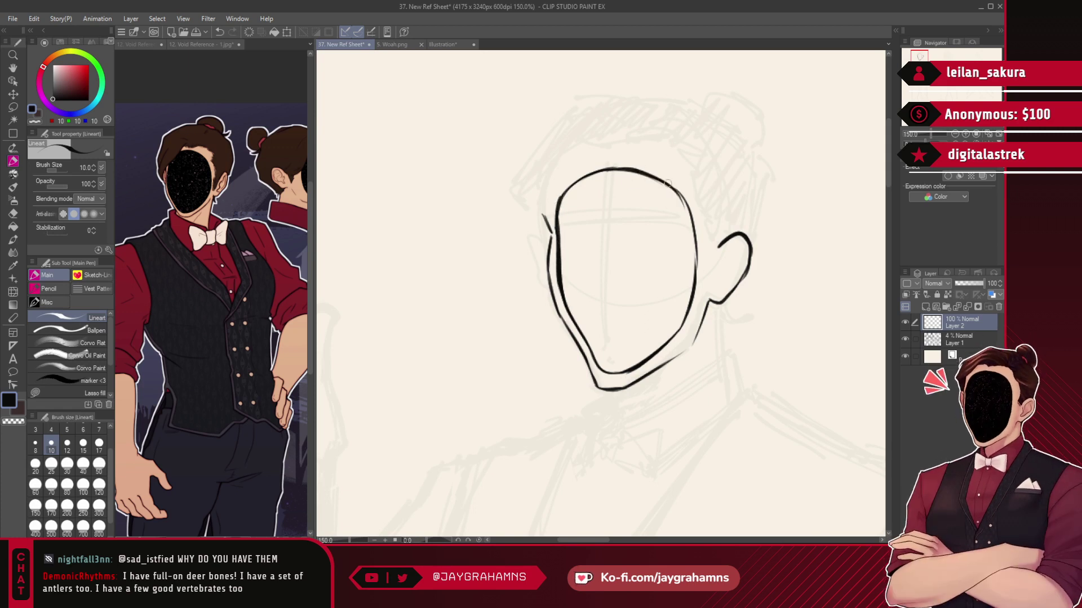
- Thicken the right and lower-left edges of the face opening
key("ctrl+z")
mouse_move(681, 199)
left_mouse_down()
mouse_move(689, 236)
mouse_move(685, 201)
mouse_move(690, 307)
left_mouse_up()
mouse_move(695, 243)
left_mouse_down()
mouse_move(687, 314)
mouse_move(692, 298)
mouse_move(645, 359)
mouse_move(684, 325)
mouse_move(628, 372)
mouse_move(609, 369)
mouse_move(630, 371)
left_mouse_up()
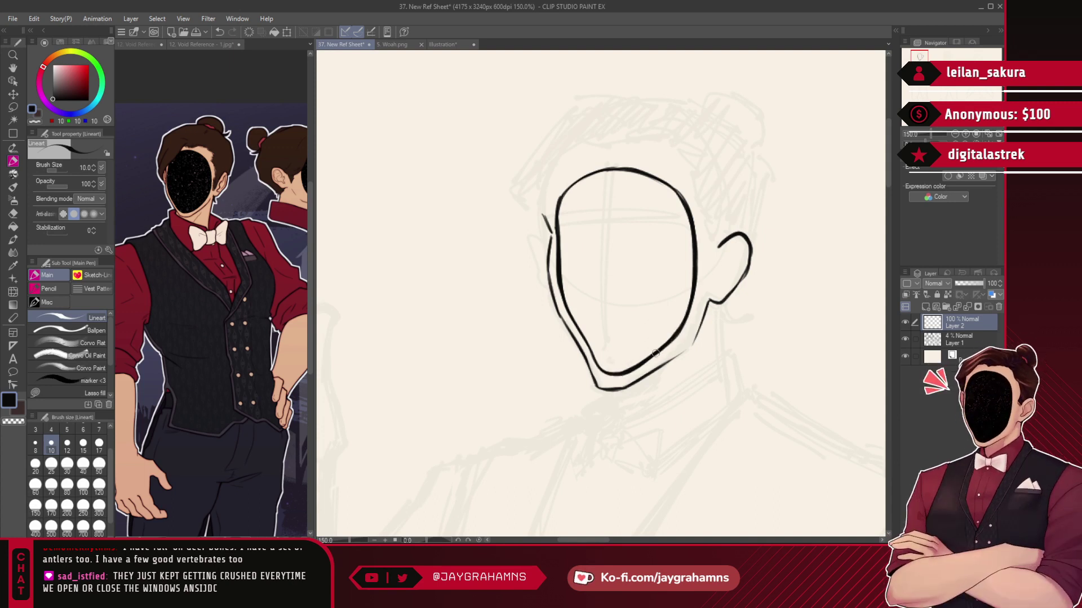
left_click_drag(561, 284, 588, 345)
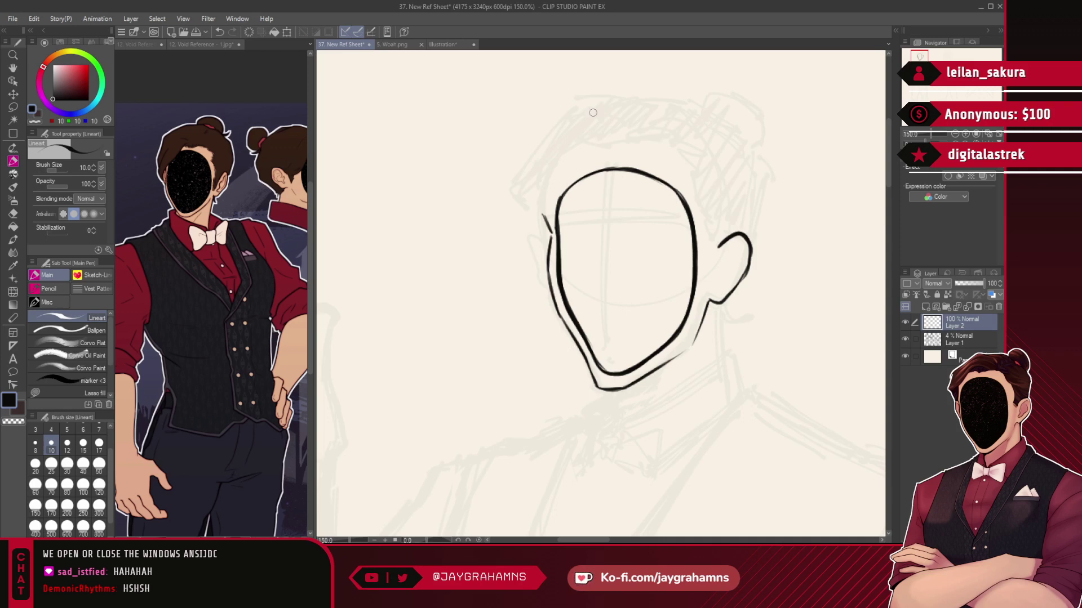
- Ink the hairline from the top of the forehead down to the left temple
key("ctrl+z")
mouse_move(586, 145)
left_mouse_down()
mouse_move(593, 134)
mouse_move(543, 197)
left_mouse_up()
key("ctrl+z")
mouse_move(626, 131)
left_mouse_down()
mouse_move(539, 198)
mouse_move(549, 229)
left_mouse_up()
key("ctrl+z")
left_click_drag(555, 187, 549, 228)
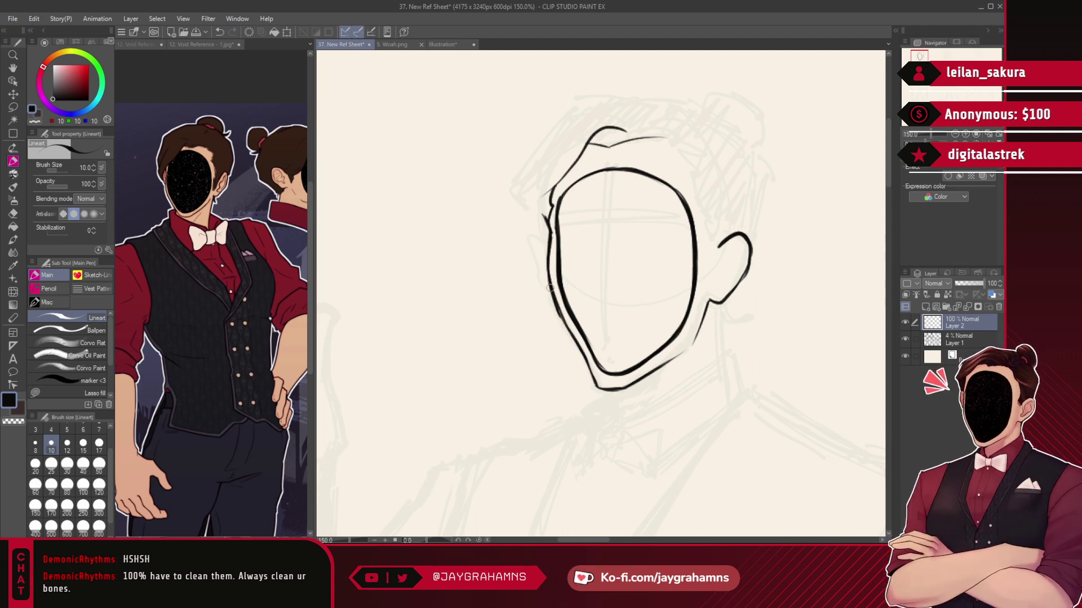
- Thin the outside of the left cheek line using the Lineart brush with transparent color
key("c")
left_click_drag(543, 289, 578, 355)
key("ctrl+z")
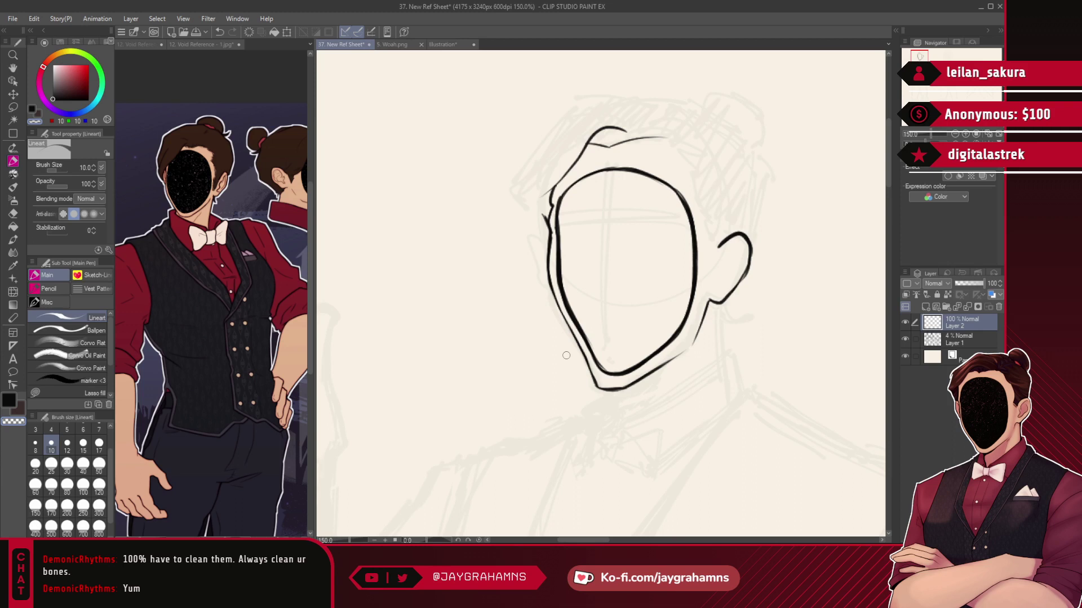
- Fill the face opening with black using the Fill tool that refers only to the editing layer
left_click(14, 225)
left_click(32, 109)
left_click(644, 282)
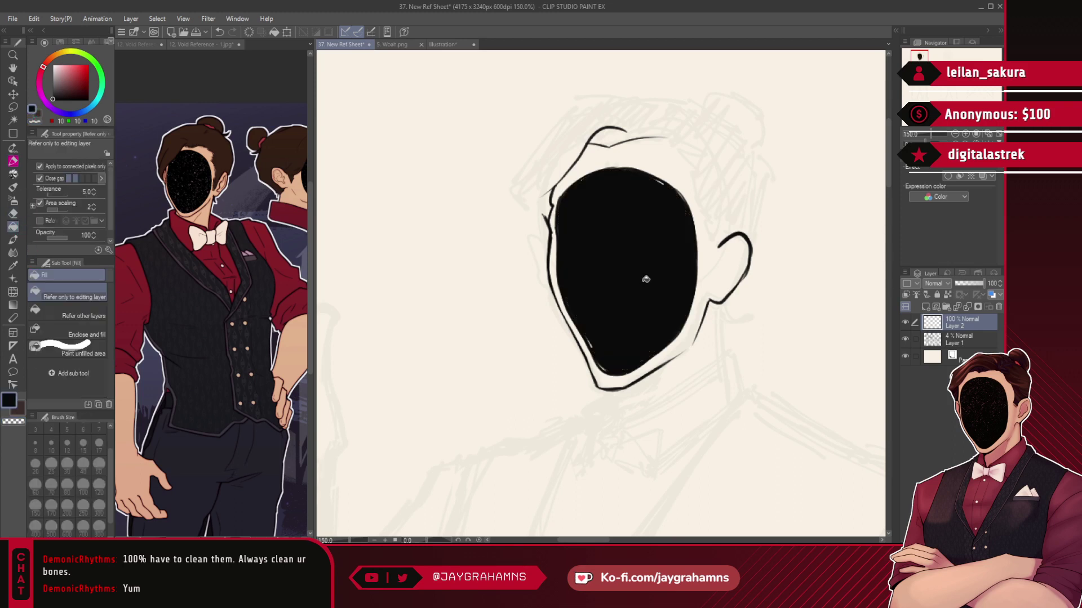
- Smooth and round out the edges of the black face shape with the Lineart pen at size 10
key("p")
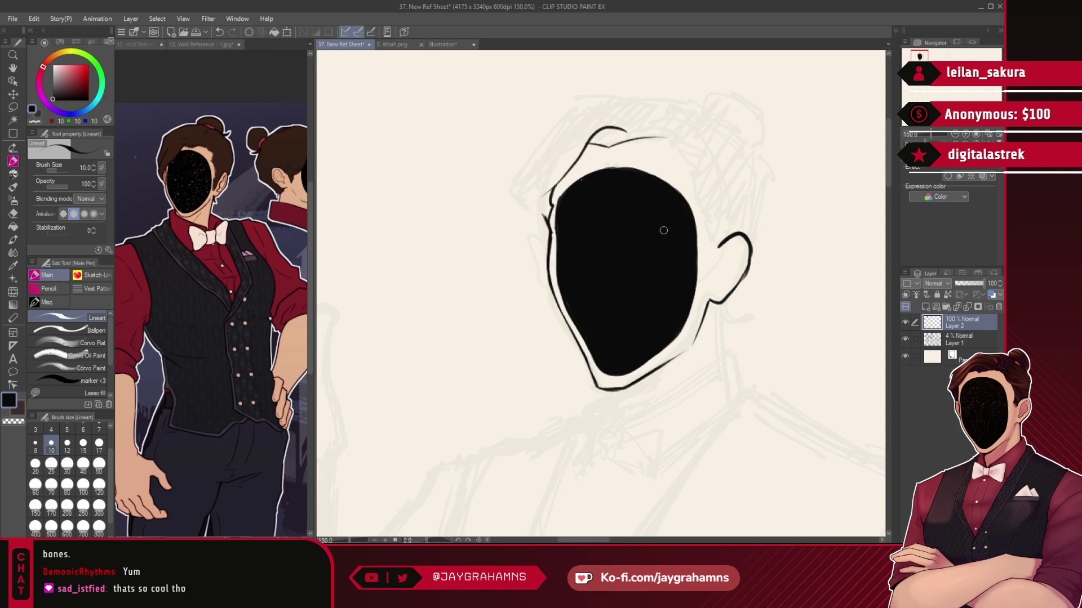
left_click_drag(560, 200, 626, 169)
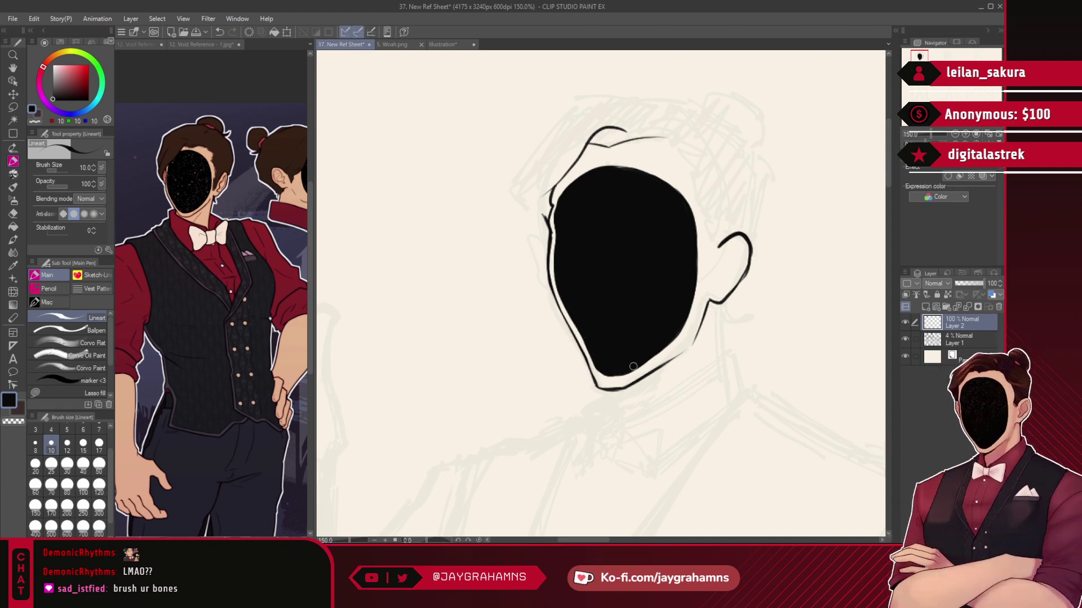
mouse_move(563, 199)
left_mouse_down()
mouse_move(625, 171)
mouse_move(674, 188)
left_mouse_up()
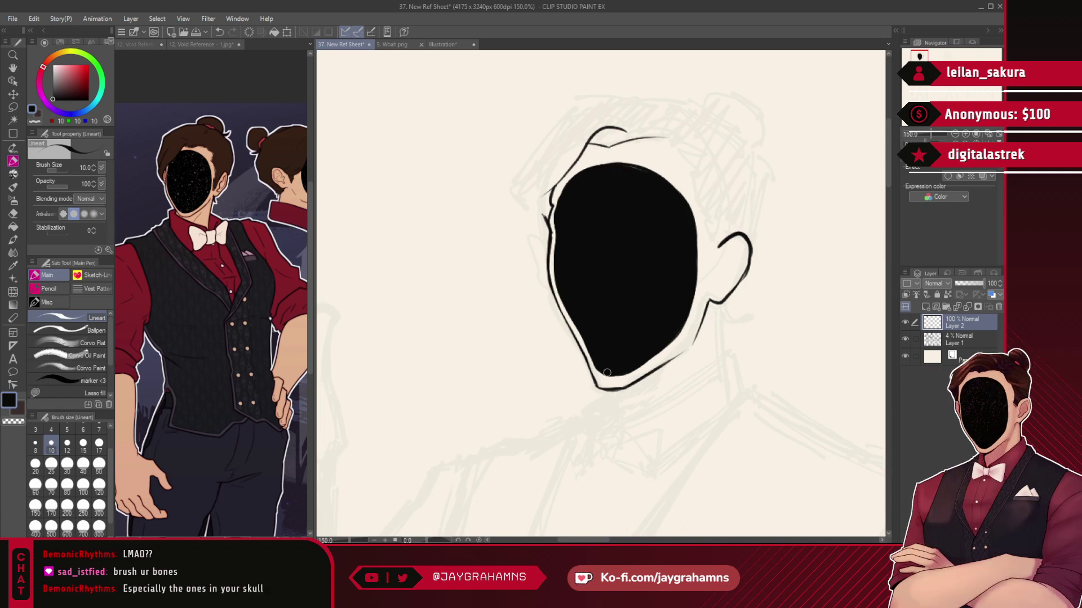
left_click_drag(601, 365, 659, 346)
mouse_move(597, 367)
left_mouse_down()
mouse_move(625, 374)
mouse_move(611, 369)
mouse_move(657, 349)
left_mouse_up()
- Ink the hairline from the forehead down past the temple to the near ear, with short sideburn strokes
mouse_move(608, 147)
left_mouse_down()
mouse_move(679, 138)
mouse_move(697, 154)
mouse_move(696, 192)
left_mouse_up()
key("ctrl+z")
key("ctrl+z")
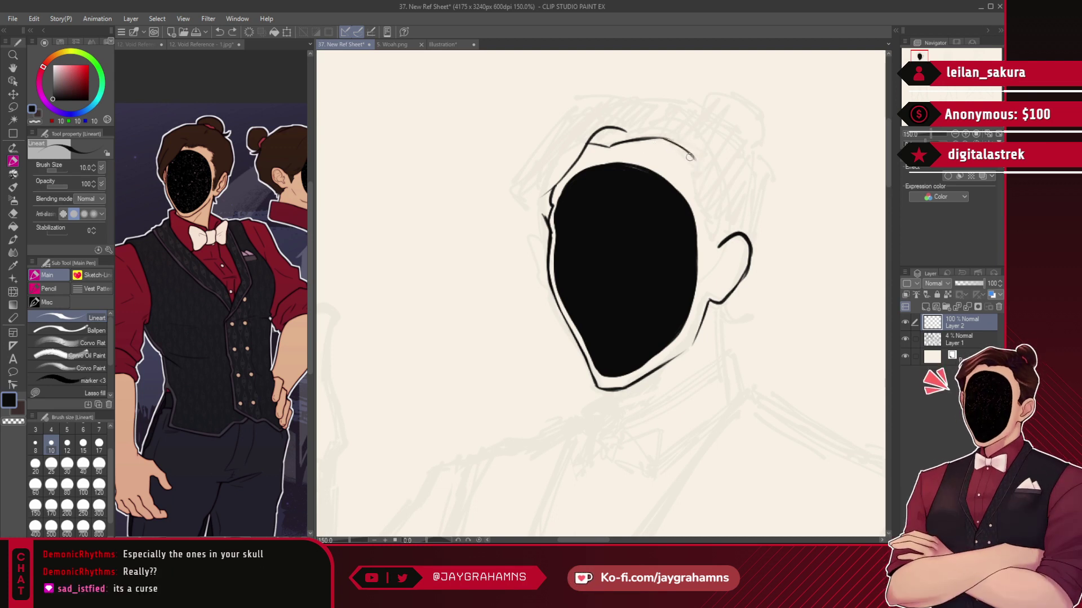
key("ctrl+z")
left_click_drag(689, 154, 714, 253)
key("ctrl+z")
key("ctrl+z")
key("ctrl+z")
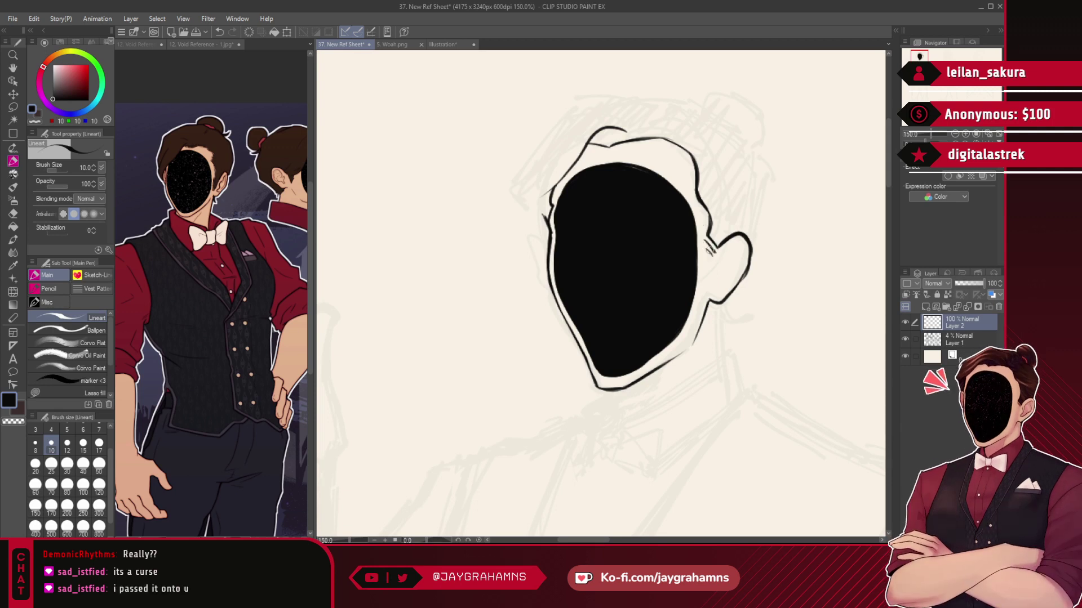
- Ink the outer contour of the swept front hair and the small far ear beside the face
mouse_move(667, 116)
left_mouse_down()
mouse_move(590, 102)
mouse_move(525, 184)
left_mouse_up()
left_click_drag(584, 104, 524, 186)
key("ctrl+z")
mouse_move(587, 104)
left_mouse_down()
mouse_move(526, 184)
mouse_move(549, 220)
left_mouse_up()
mouse_move(539, 202)
left_mouse_down()
mouse_move(540, 267)
mouse_move(538, 227)
mouse_move(544, 251)
mouse_move(549, 224)
mouse_move(545, 253)
left_mouse_up()
key("ctrl+z")
key("ctrl+z")
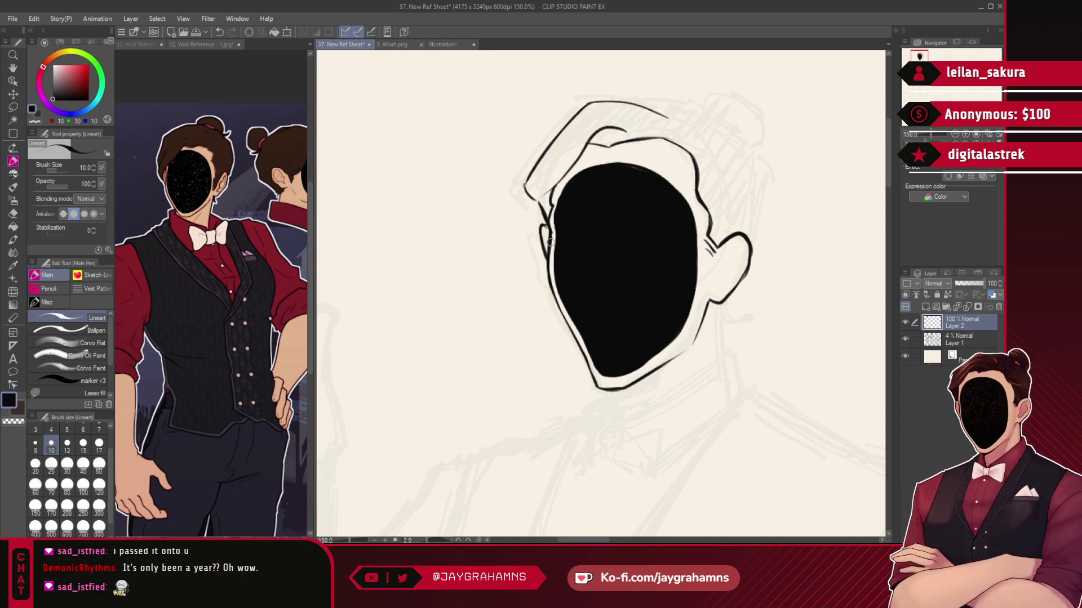
- Thicken the outer edge of the swept front hair down to its tip
left_click_drag(636, 104, 704, 110)
key("ctrl+z")
key("ctrl+z")
left_click_drag(580, 107, 525, 186)
key("ctrl+z")
key("ctrl+z")
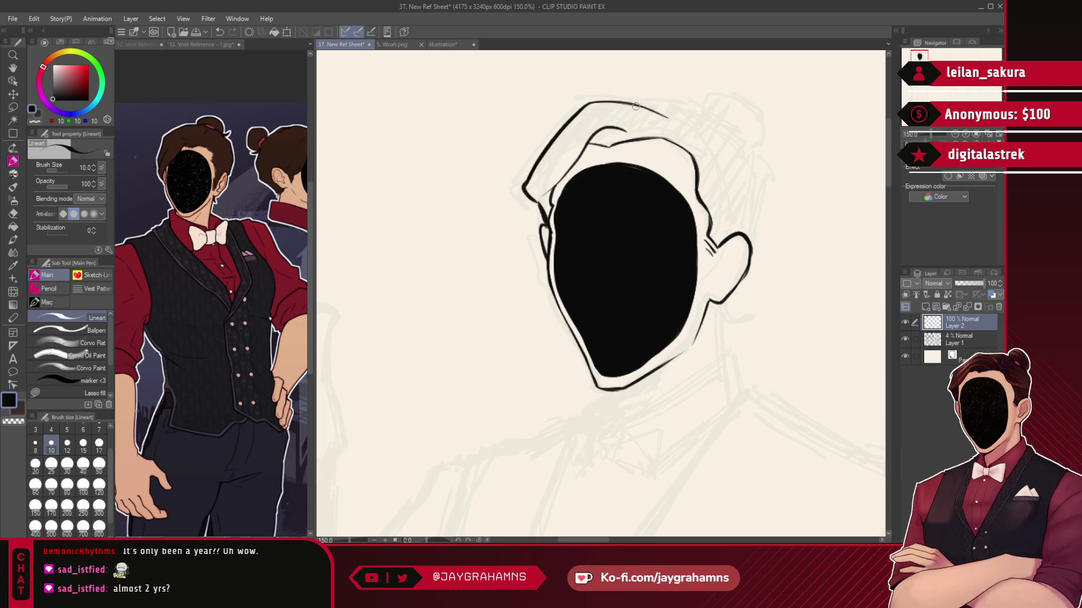
left_click_drag(631, 103, 706, 110)
key("ctrl+z")
mouse_move(632, 104)
left_mouse_down()
mouse_move(684, 117)
mouse_move(704, 104)
left_mouse_up()
mouse_move(700, 106)
left_mouse_down()
mouse_move(743, 133)
mouse_move(766, 169)
mouse_move(755, 236)
left_mouse_up()
key("ctrl+z")
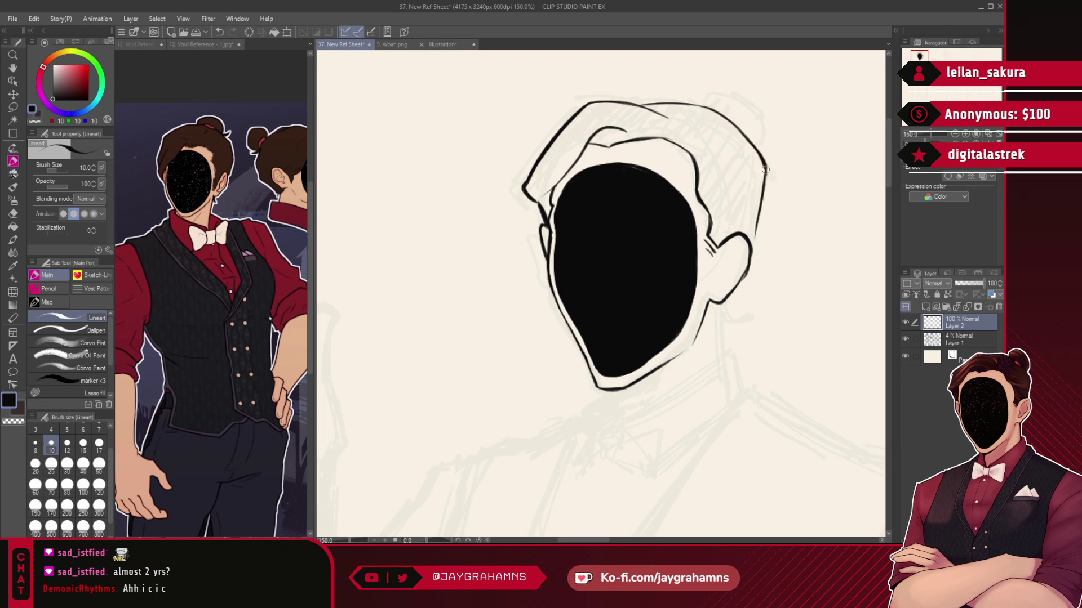
key("ctrl+z")
left_click_drag(767, 189, 752, 248)
key("ctrl+z")
key("ctrl+z")
key("ctrl+z")
- Ink the top contour of the hair from the front sweep over the crown to the back of the head
left_click_drag(620, 101, 696, 111)
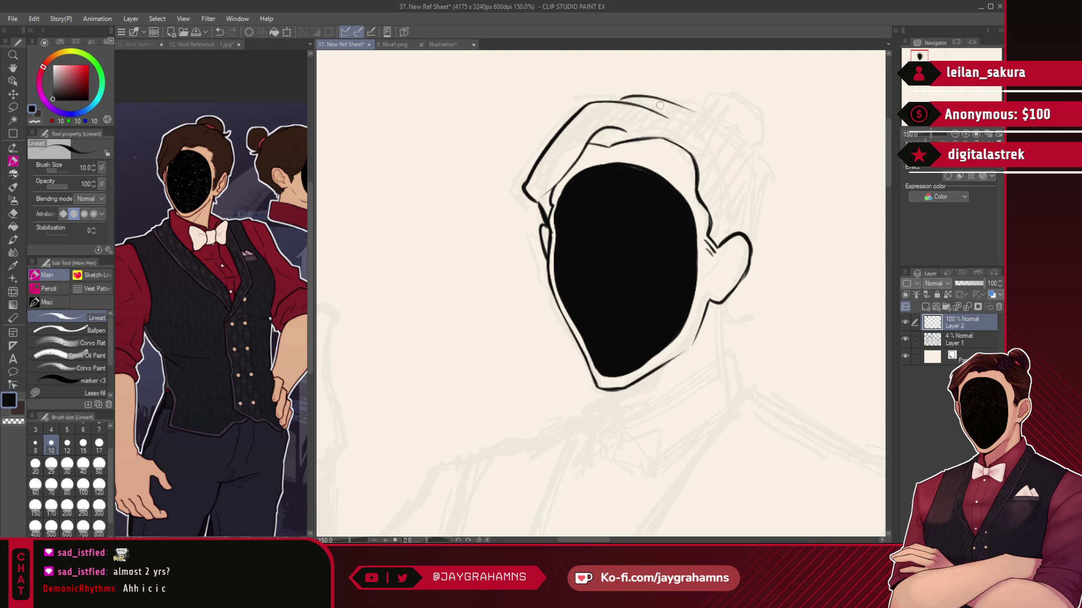
key("ctrl+z")
mouse_move(621, 101)
left_mouse_down()
mouse_move(690, 101)
mouse_move(655, 102)
mouse_move(685, 110)
mouse_move(659, 100)
mouse_move(685, 100)
mouse_move(747, 123)
left_mouse_up()
key("ctrl+z")
key("ctrl+z")
key("ctrl+z")
key("ctrl+z")
mouse_move(670, 101)
left_mouse_down()
mouse_move(719, 117)
mouse_move(774, 171)
left_mouse_up()
key("ctrl+z")
left_click_drag(742, 137, 775, 170)
key("ctrl+z")
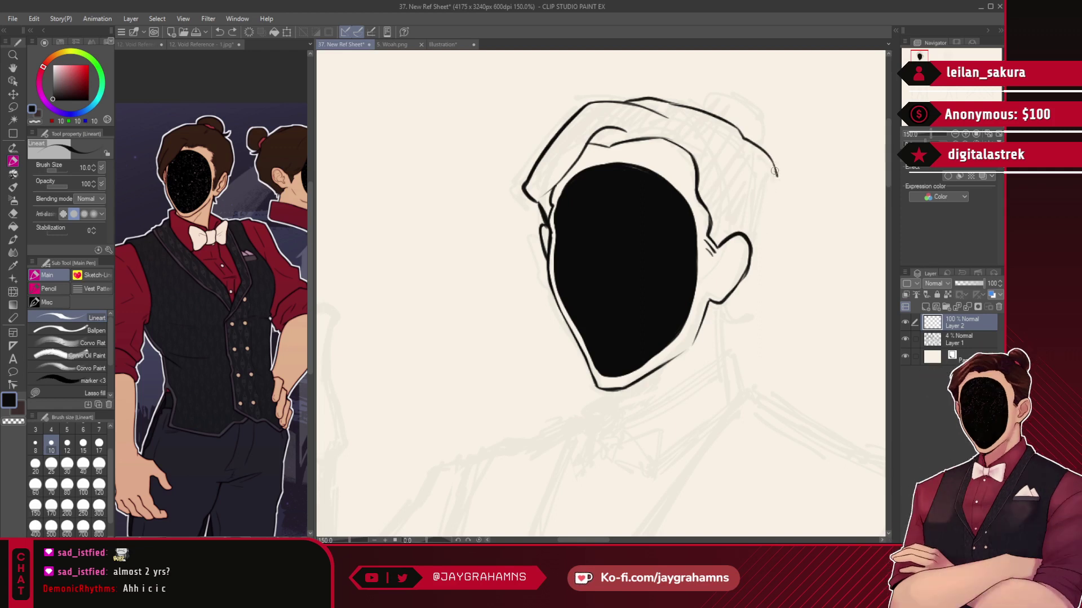
- Ink the back of the head from the crown down to the hairline behind the near ear
left_click_drag(775, 190, 758, 241)
key("ctrl+z")
key("ctrl+z")
left_click_drag(775, 165, 775, 185)
key("ctrl+z")
key("ctrl+z")
key("ctrl+z")
left_click_drag(775, 172, 755, 250)
key("ctrl+z")
- Ink the rounded hair bun at the back of the crown, including its inner curve
mouse_move(705, 108)
left_mouse_down()
mouse_move(749, 103)
mouse_move(763, 148)
left_mouse_up()
key("ctrl+z")
left_click_drag(700, 109, 756, 124)
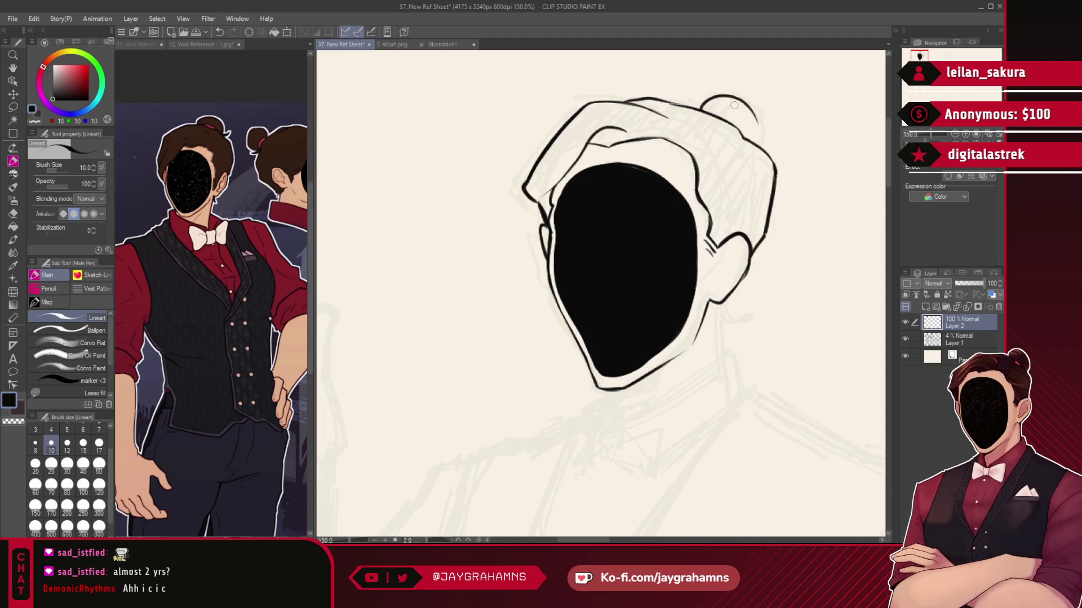
key("ctrl+z")
mouse_move(756, 145)
left_mouse_down()
mouse_move(716, 113)
mouse_move(744, 133)
mouse_move(718, 114)
mouse_move(731, 113)
mouse_move(744, 132)
mouse_move(720, 112)
mouse_move(744, 135)
left_mouse_up()
key("ctrl+z")
key("ctrl+z")
key("ctrl+z")
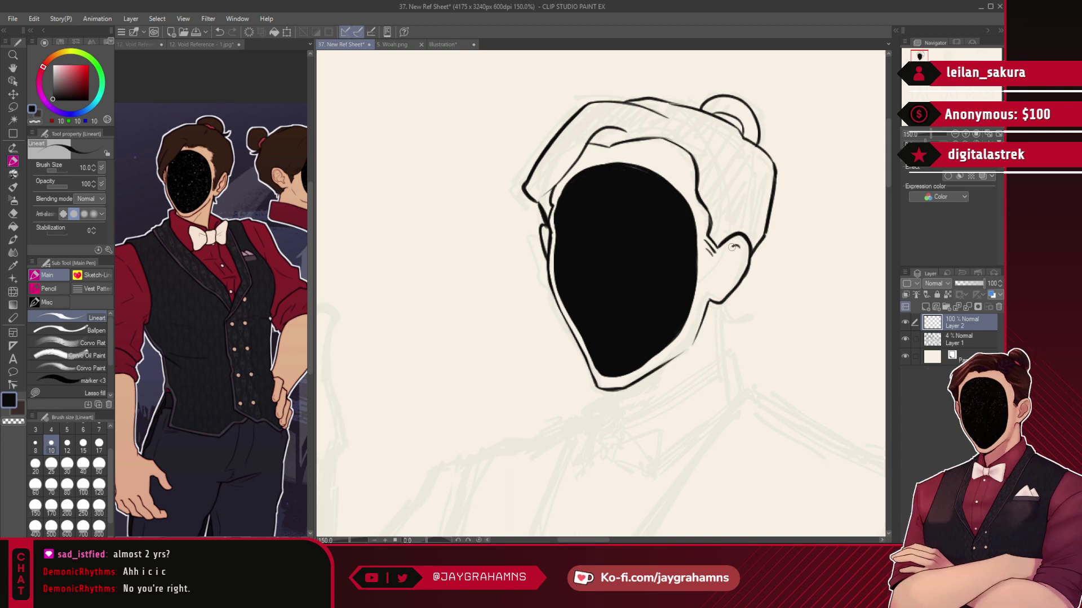
- Draw the inner fold lines of the near ear
left_click_drag(739, 251, 727, 269)
key("ctrl+z")
left_click_drag(725, 257, 731, 274)
key("ctrl+z")
key("ctrl+z")
key("ctrl+z")
key("ctrl+z")
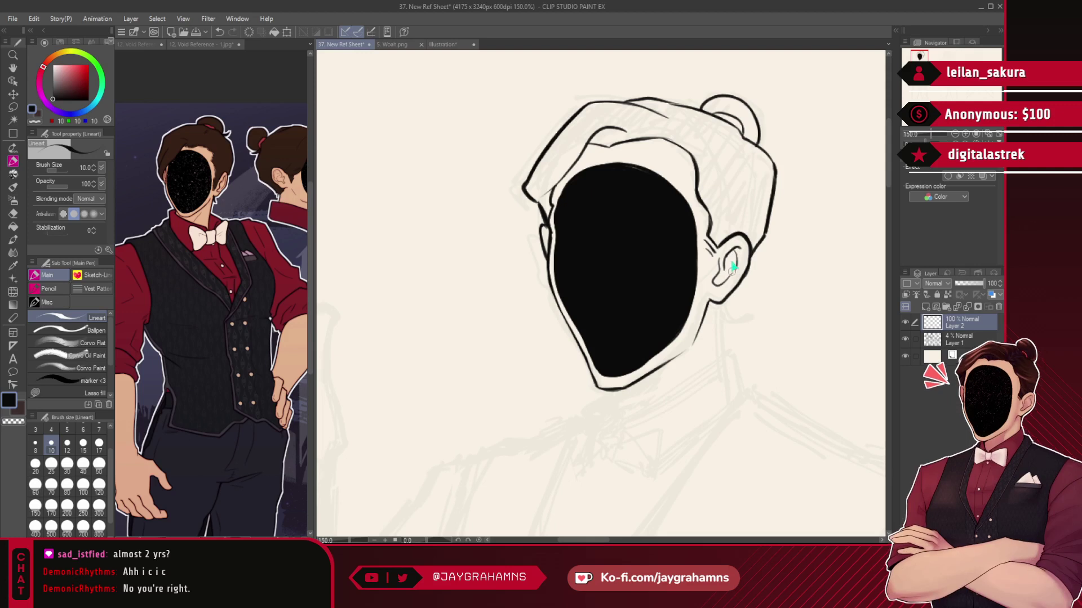
left_click_drag(735, 251, 731, 275)
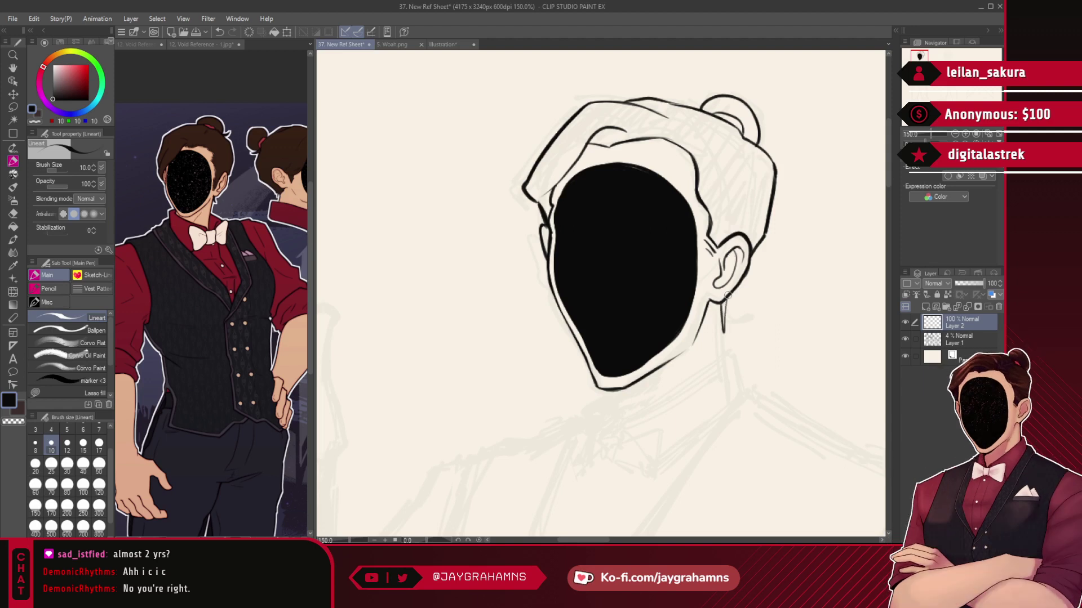
- Ink the neck line below the near ear and thicken the jawline with a shadow under the chin
left_click_drag(721, 303, 725, 322)
key("ctrl+z")
mouse_move(625, 390)
left_mouse_down()
mouse_move(653, 374)
mouse_move(619, 392)
left_mouse_up()
scroll(367, 109, "down", 3)
scroll(560, 127, "up", 4)
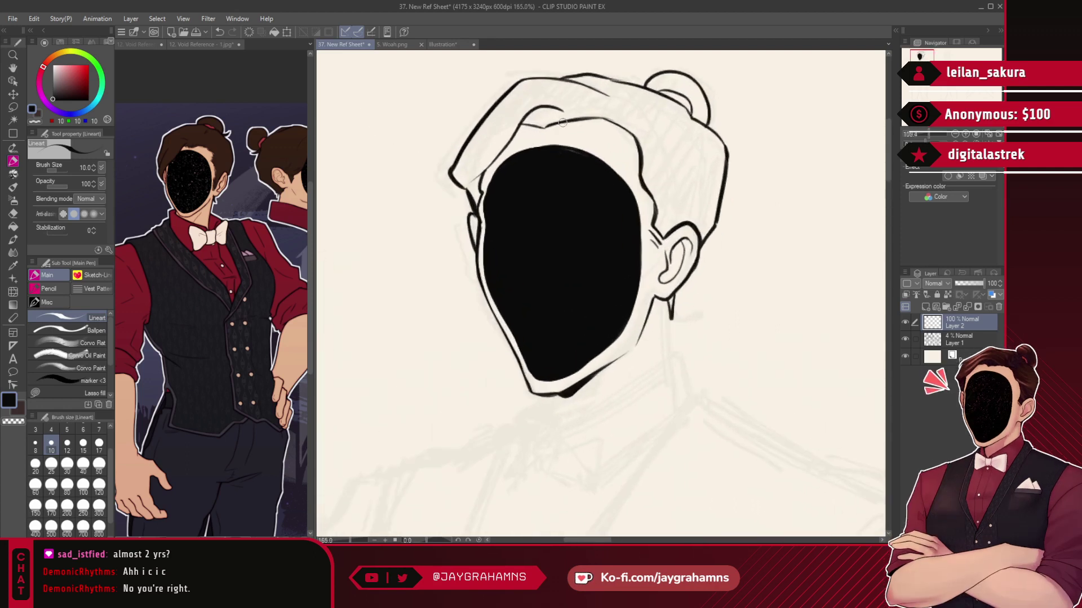
- Thicken the hairline across the forehead and trim its excess with the transparent colour
mouse_move(518, 130)
left_mouse_down()
mouse_move(590, 126)
mouse_move(538, 132)
mouse_move(571, 124)
mouse_move(539, 134)
mouse_move(635, 140)
mouse_move(579, 122)
mouse_move(641, 157)
left_mouse_up()
key("ctrl+z")
key("ctrl+z")
key("ctrl+z")
key("ctrl+z")
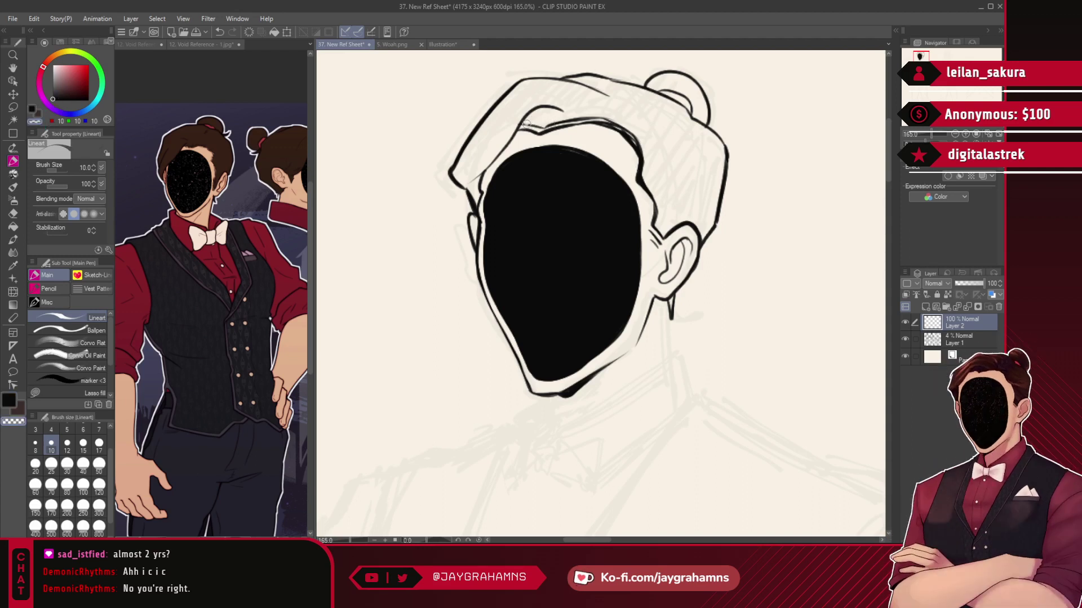
mouse_move(539, 127)
left_mouse_down()
mouse_move(624, 121)
mouse_move(613, 93)
mouse_move(600, 117)
mouse_move(646, 148)
left_mouse_up()
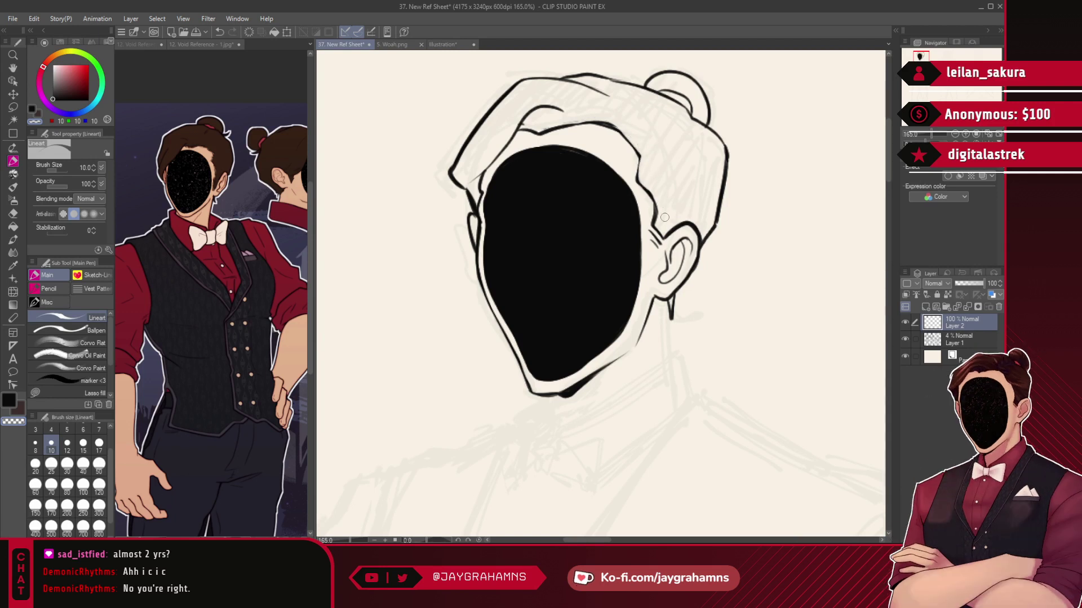
- Return to the black drawing colour and rework the line weight where the hairline bends at the temple
left_click(31, 109)
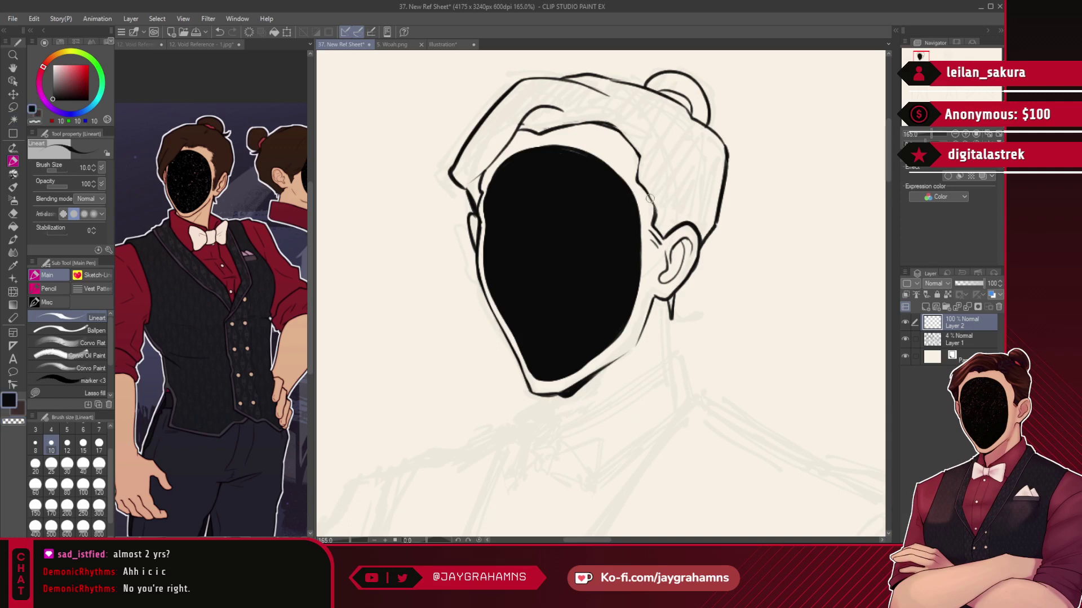
key("ctrl+z")
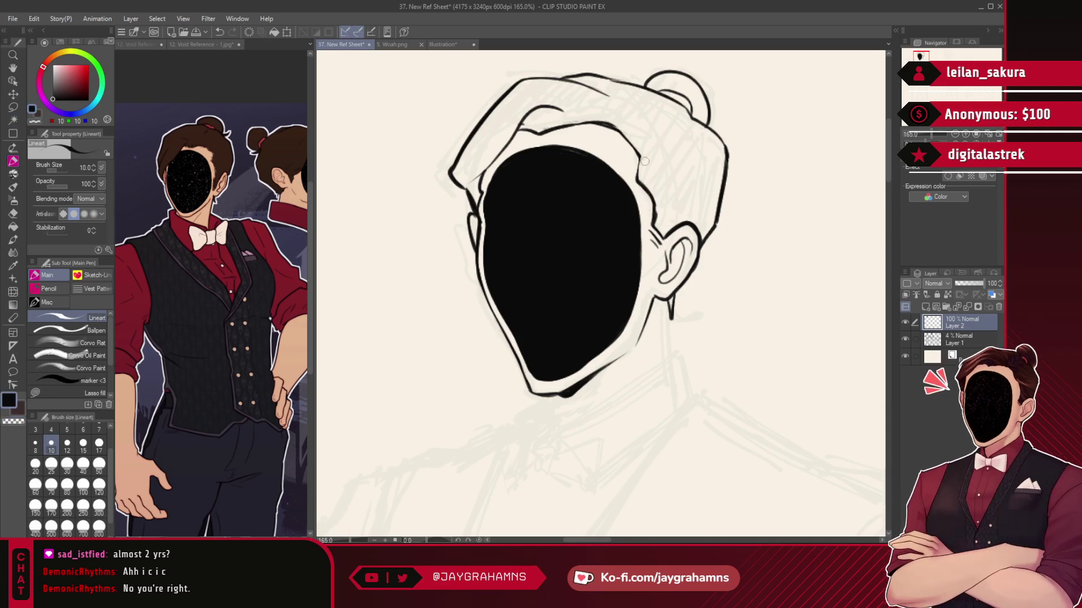
left_click_drag(614, 125, 638, 155)
key("ctrl+z")
key("ctrl+z")
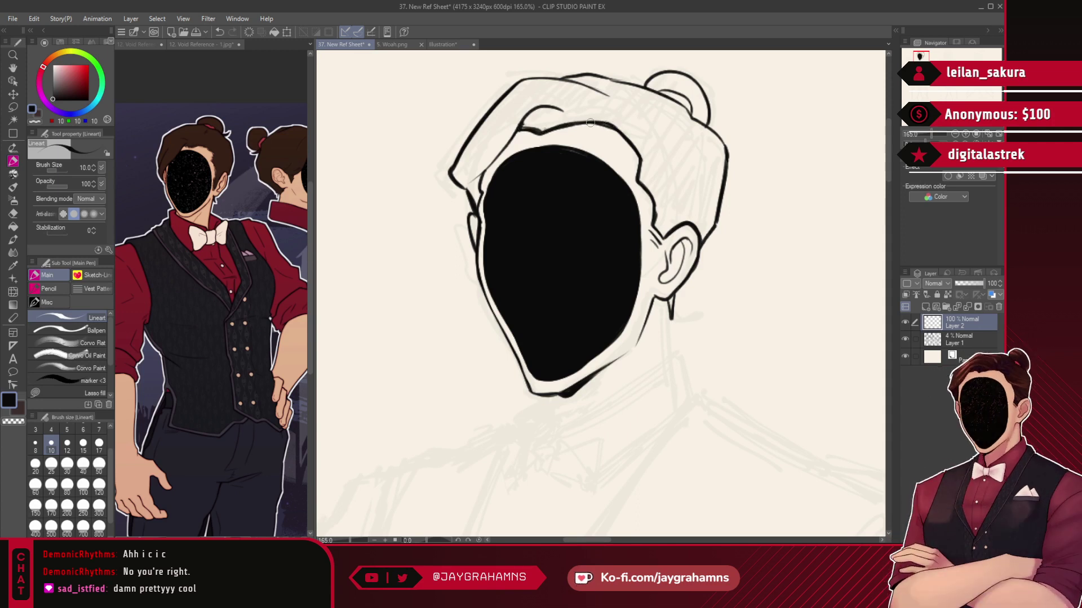
- Trim the hairline with the transparent colour, erase and redraw the nape hair behind the ear, and extend the neck line
key("c")
left_click_drag(527, 122, 541, 130)
left_click_drag(657, 204, 658, 224)
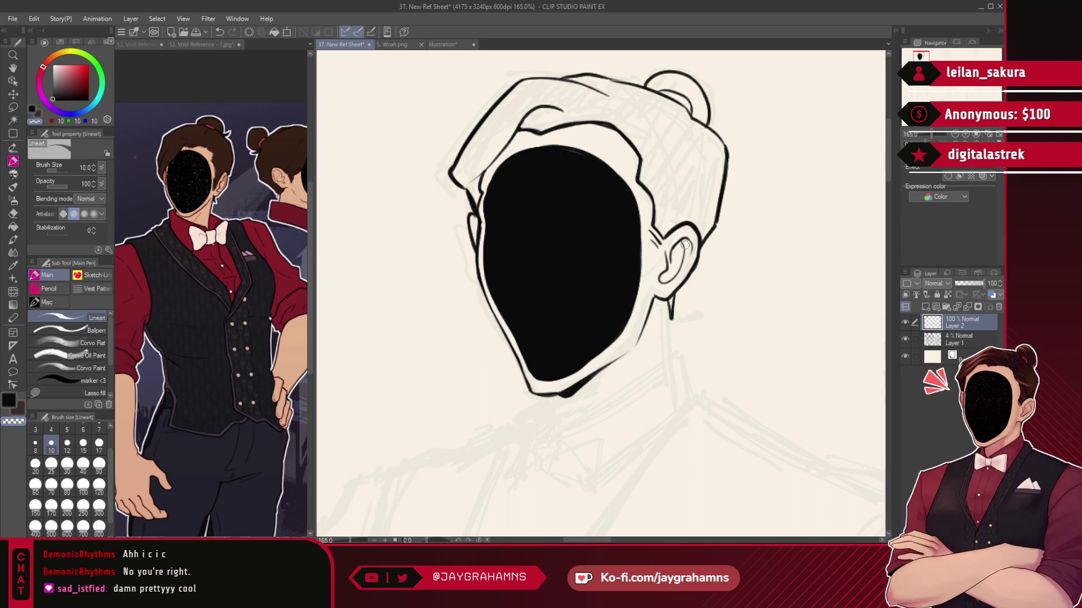
left_click_drag(710, 223, 701, 251)
key("c")
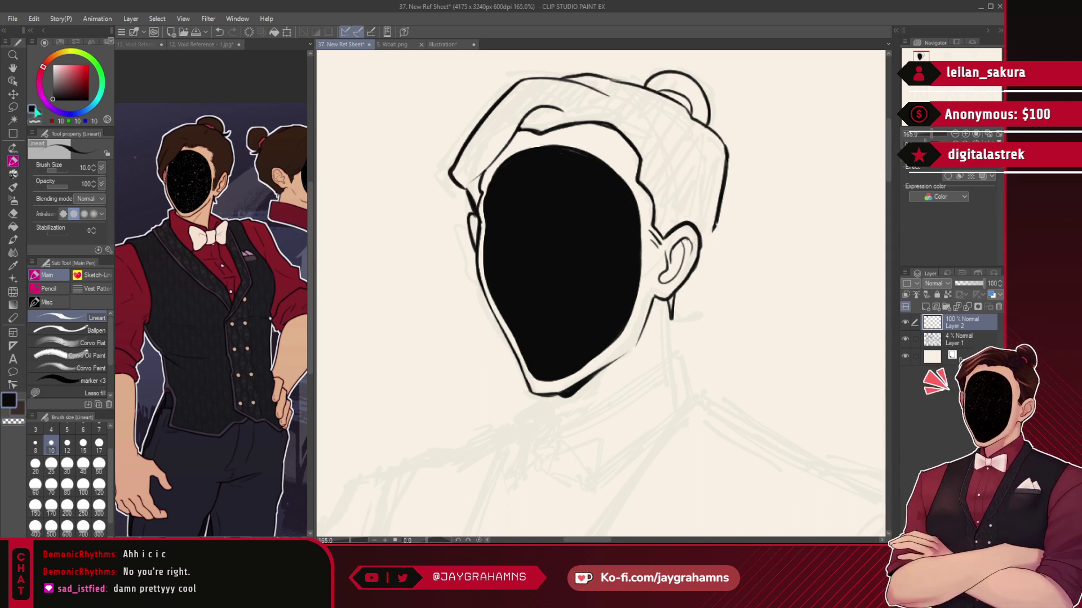
left_click_drag(719, 212, 694, 268)
left_click_drag(714, 230, 707, 252)
left_click_drag(670, 319, 674, 344)
- Ink the larger wing of the bow tie and the outline of its knot below the chin
scroll(548, 182, "down", 5)
scroll(578, 317, "up", 6)
mouse_move(515, 350)
left_mouse_down()
mouse_move(496, 350)
mouse_move(496, 379)
mouse_move(495, 369)
mouse_move(514, 381)
mouse_move(606, 322)
mouse_move(586, 386)
left_mouse_up()
key("ctrl+z")
key("ctrl+z")
left_click_drag(605, 323, 582, 389)
key("ctrl+z")
mouse_move(514, 381)
left_mouse_down()
mouse_move(560, 412)
mouse_move(607, 339)
mouse_move(556, 413)
left_mouse_up()
key("ctrl+z")
key("ctrl+z")
key("ctrl+z")
key("ctrl+z")
mouse_move(498, 349)
left_mouse_down()
mouse_move(464, 325)
mouse_move(456, 371)
left_mouse_up()
key("ctrl+z")
mouse_move(463, 326)
left_mouse_down()
mouse_move(458, 395)
mouse_move(458, 375)
left_mouse_up()
key("ctrl+z")
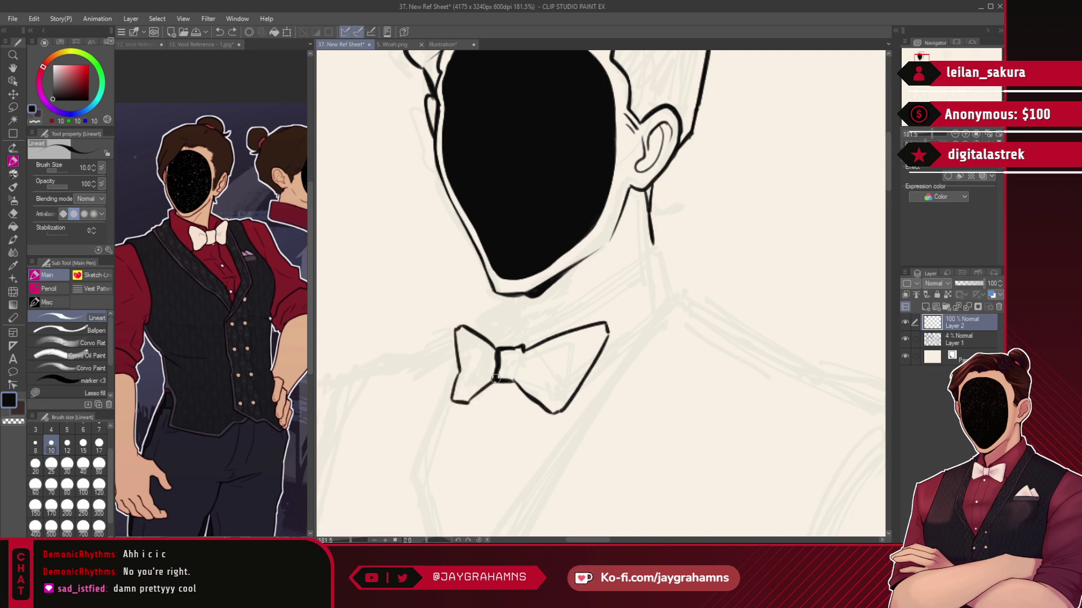
mouse_move(525, 345)
left_mouse_down()
mouse_move(513, 379)
mouse_move(544, 403)
left_mouse_up()
key("ctrl+z")
key("ctrl+z")
key("ctrl+z")
key("ctrl+z")
key("ctrl+z")
key("ctrl+z")
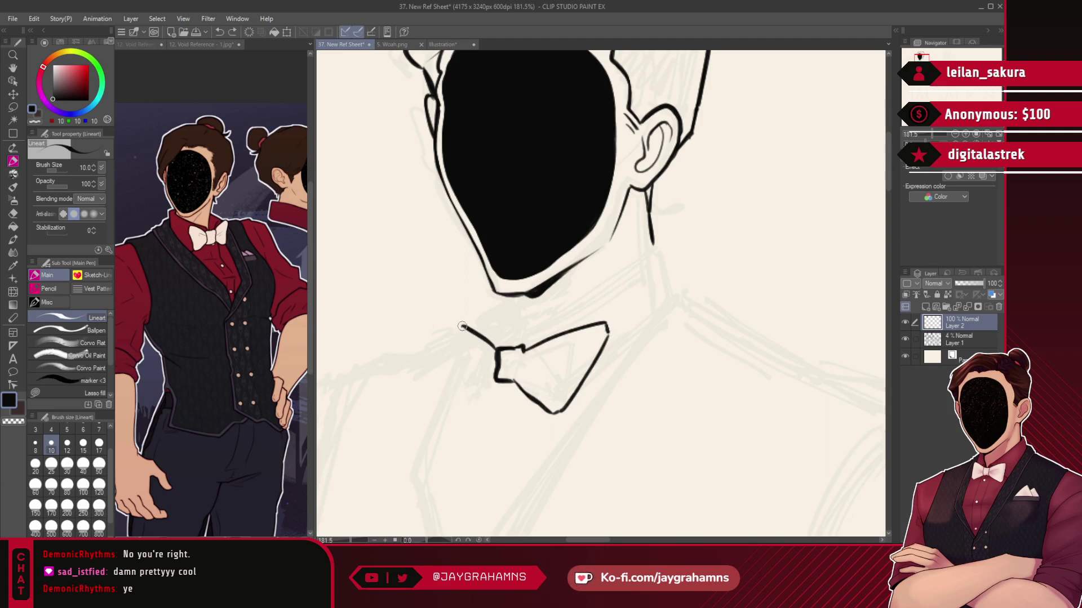
- Ink the smaller wing of the bow tie and close the knot with a curved edge beside the larger wing
key("ctrl+z")
mouse_move(456, 331)
left_mouse_down()
mouse_move(446, 394)
mouse_move(461, 401)
mouse_move(495, 381)
left_mouse_up()
key("ctrl+z")
left_click_drag(495, 380, 468, 395)
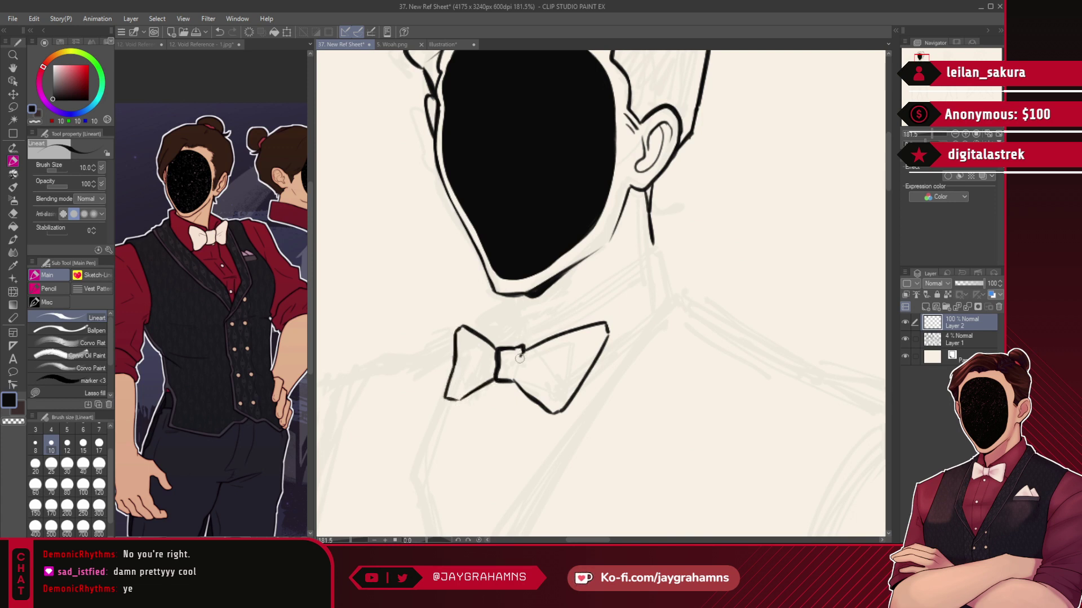
key("ctrl+z")
left_click_drag(523, 349, 517, 376)
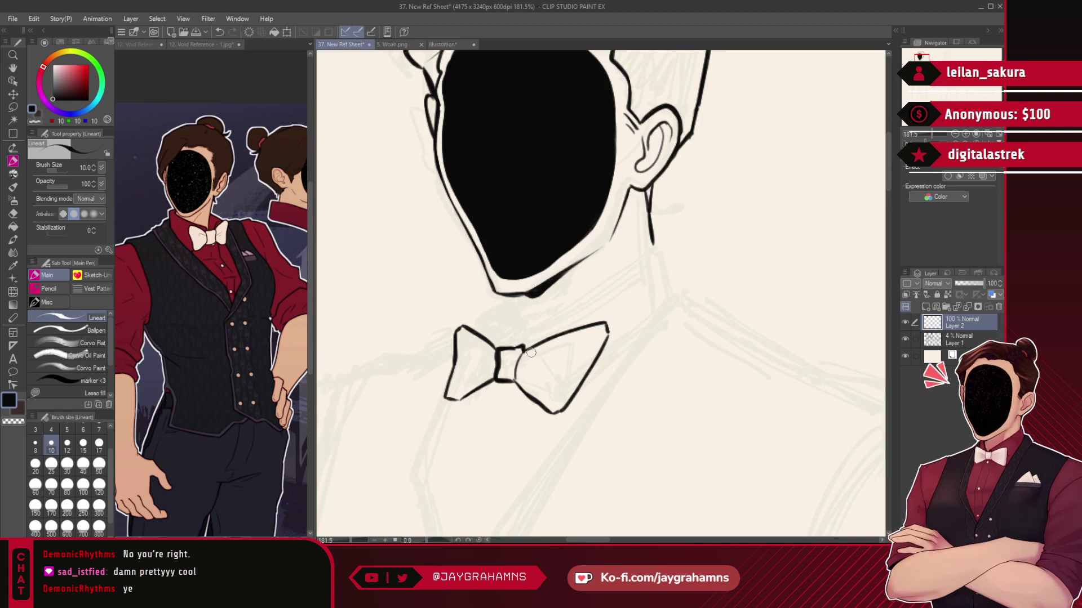
- Ink the near side of the shirt collar from the bow tie to its back corner, plus a short throat line
mouse_move(518, 339)
left_mouse_down()
mouse_move(535, 345)
mouse_move(525, 331)
mouse_move(652, 262)
left_mouse_up()
key("ctrl+z")
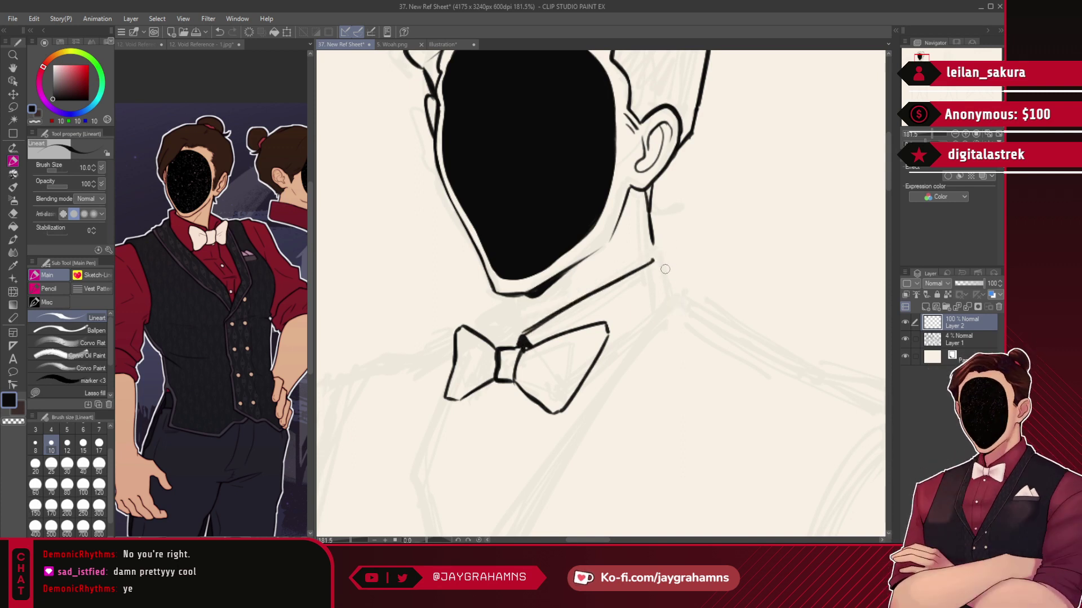
mouse_move(652, 261)
left_mouse_down()
mouse_move(659, 253)
mouse_move(669, 305)
left_mouse_up()
key("ctrl+z")
left_click_drag(527, 299, 531, 312)
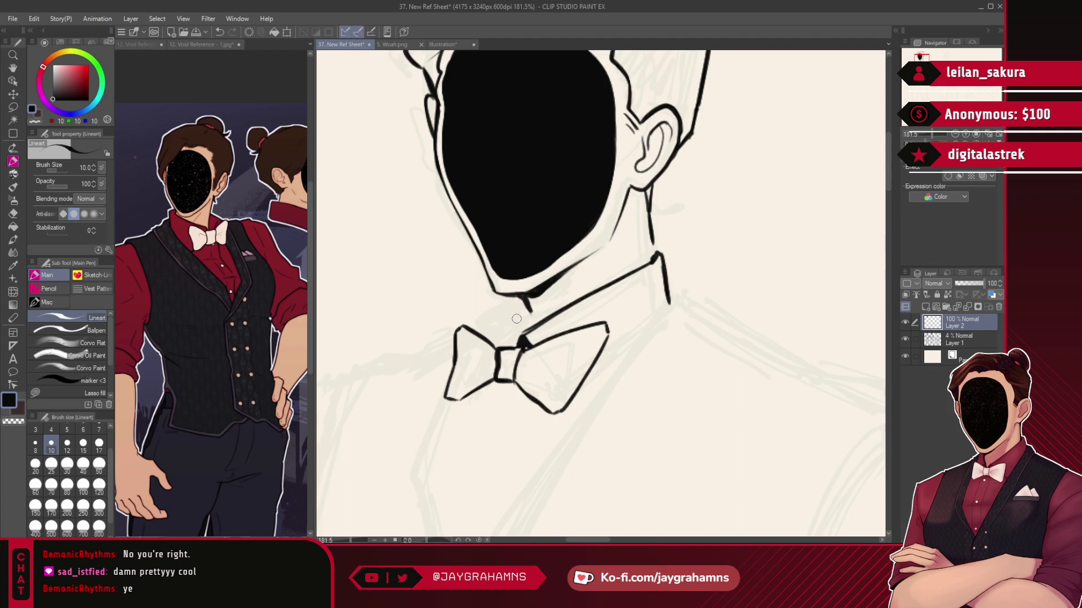
- Ink the far side of the collar from under the chin to the smaller bow tie wing
scroll(517, 319, "down", 6)
scroll(606, 294, "up", 5)
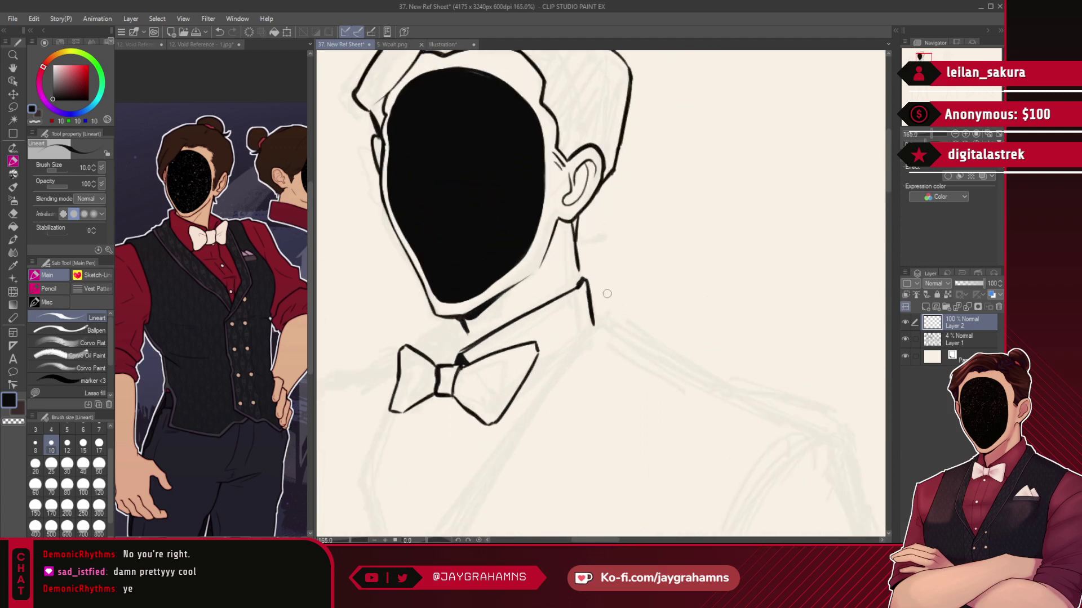
left_click_drag(457, 320, 425, 356)
key("ctrl+z")
left_click_drag(457, 320, 421, 350)
mouse_move(457, 319)
left_mouse_down()
mouse_move(420, 348)
mouse_move(430, 355)
left_mouse_up()
- Lasso the whole head, move it slightly down toward the collar with a transform, and deselect it
key("m")
mouse_move(463, 324)
left_mouse_down()
mouse_move(330, 192)
mouse_move(714, 135)
mouse_move(693, 251)
mouse_move(595, 396)
left_mouse_up()
scroll(507, 113, "up", 3)
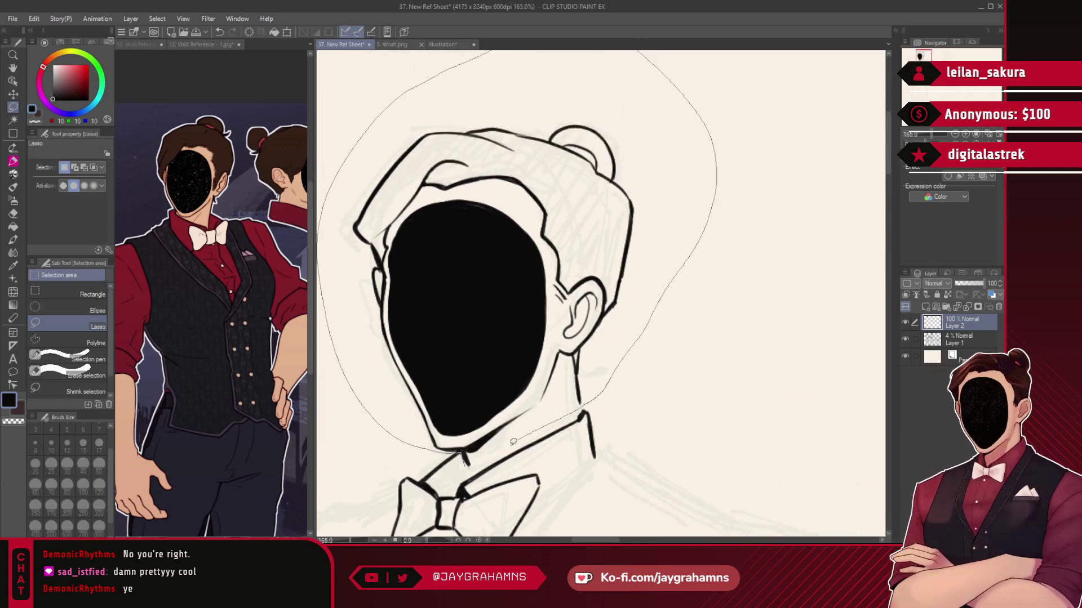
left_click_drag(516, 438, 469, 453)
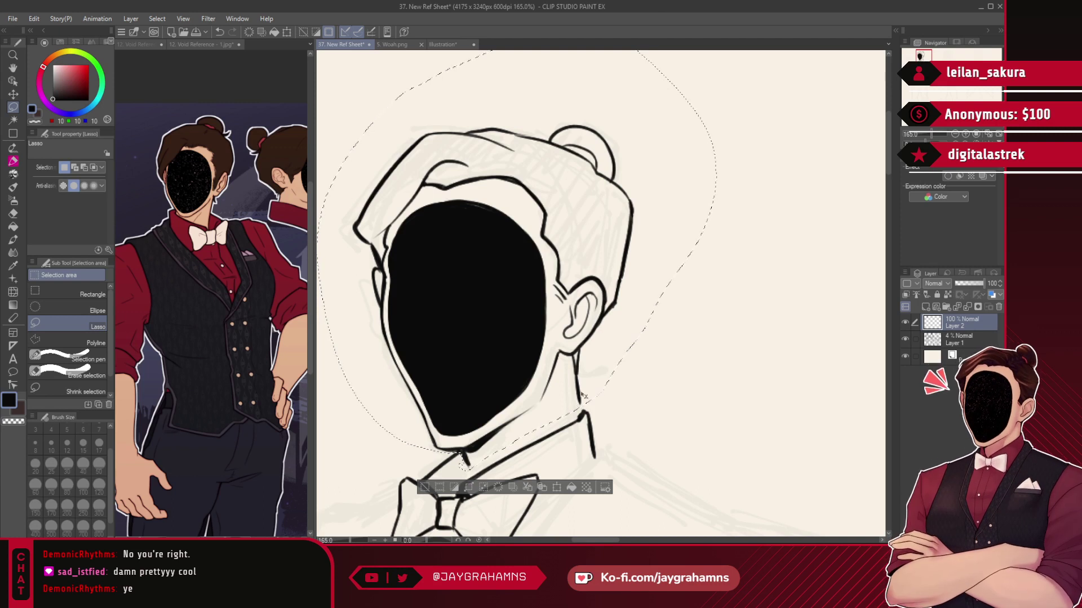
key("ctrl+t")
left_click_drag(585, 403, 584, 406)
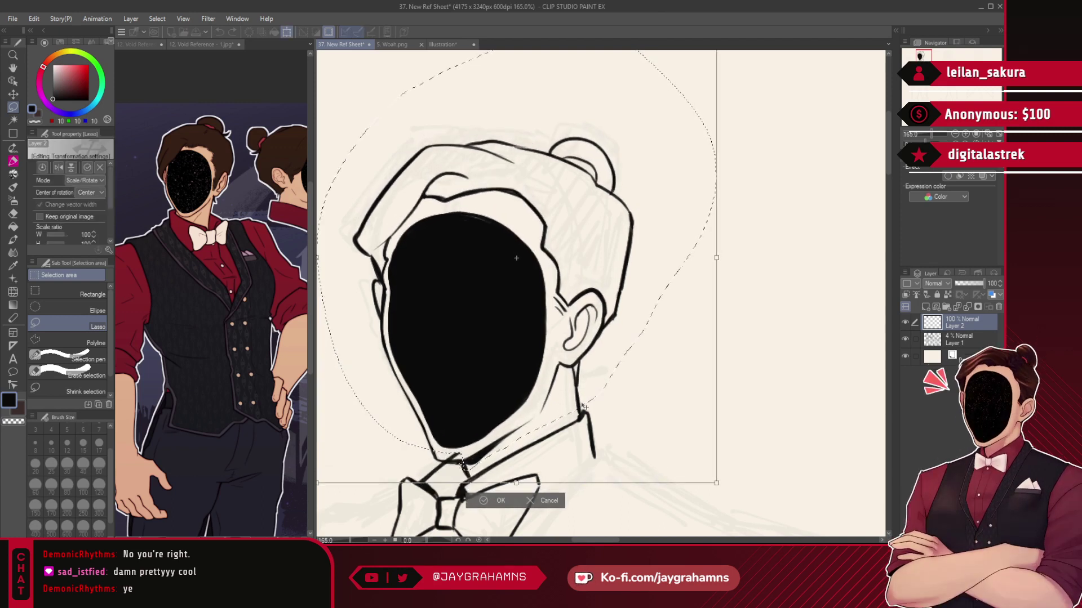
left_click(500, 503)
key("ctrl+d")
scroll(571, 455, "up", 2)
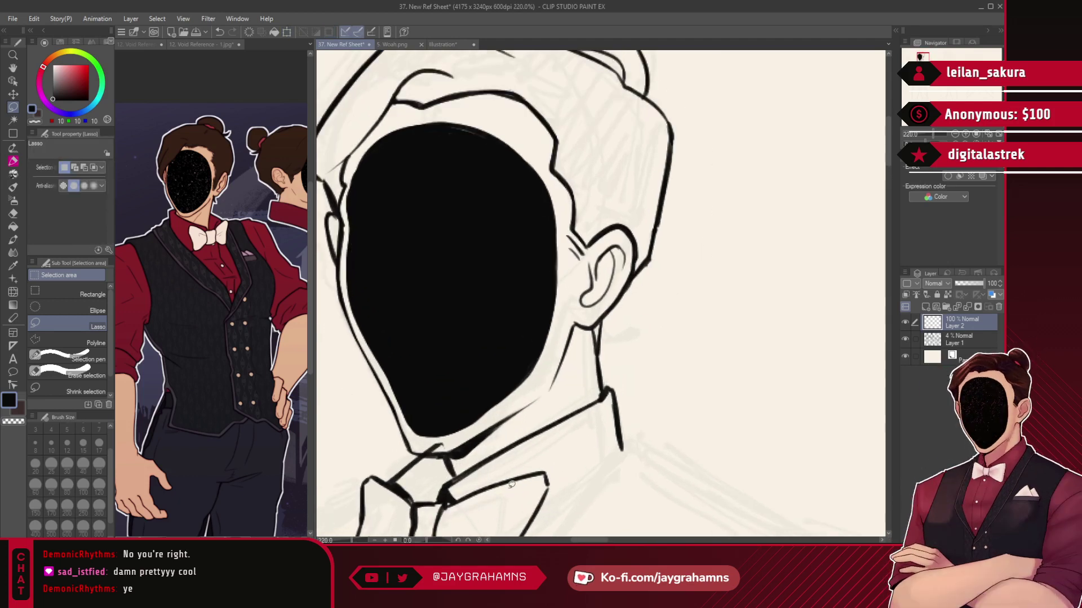
- Touch up the small area between the black face shape and the chin line with the Lasso fill brush
left_click(13, 161)
left_click(70, 392)
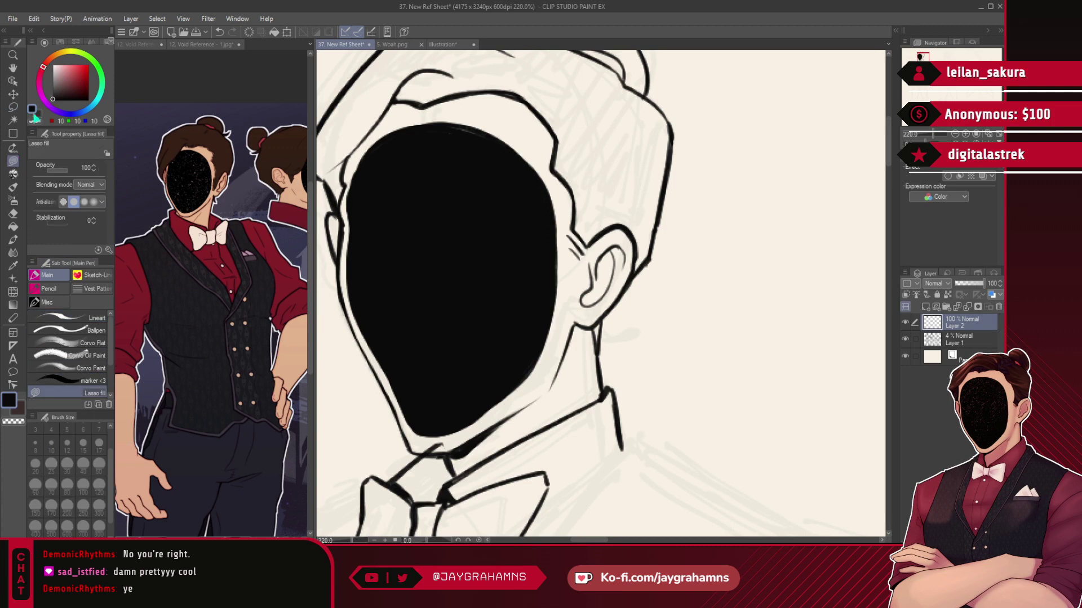
mouse_move(459, 443)
left_mouse_down()
mouse_move(451, 448)
mouse_move(456, 434)
left_mouse_up()
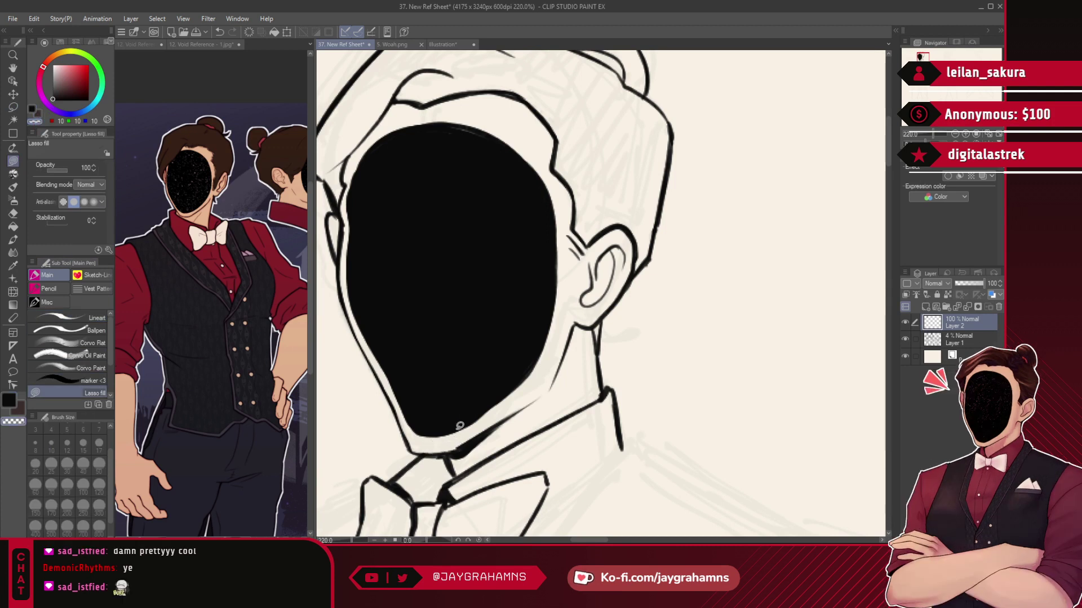
- Examine the inked head, collar and bow tie against the full-body sketch, up close and as a whole
scroll(493, 220, "down", 3)
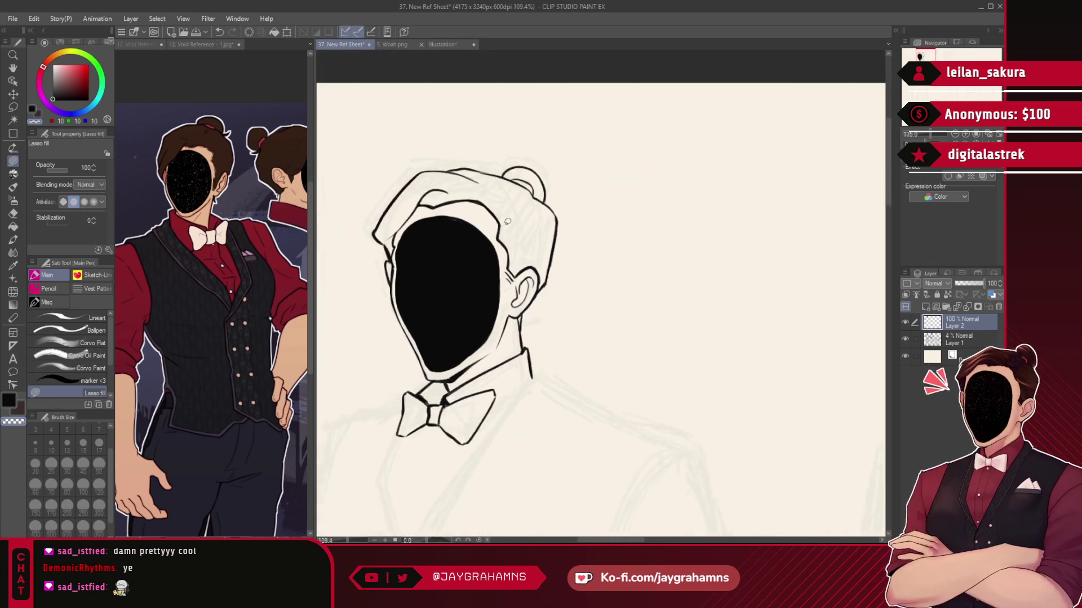
scroll(520, 231, "down", 1)
scroll(546, 312, "up", 4)
scroll(596, 217, "down", 3)
scroll(527, 327, "up", 4)
scroll(551, 197, "down", 7)
scroll(545, 264, "down", 3)
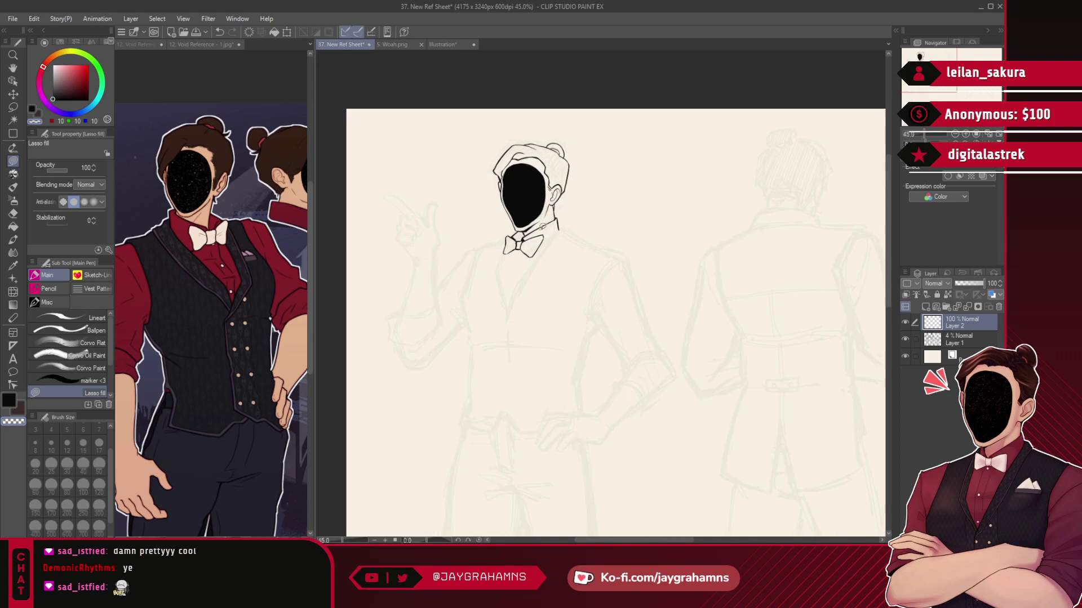
scroll(546, 265, "up", 4)
scroll(545, 265, "down", 4)
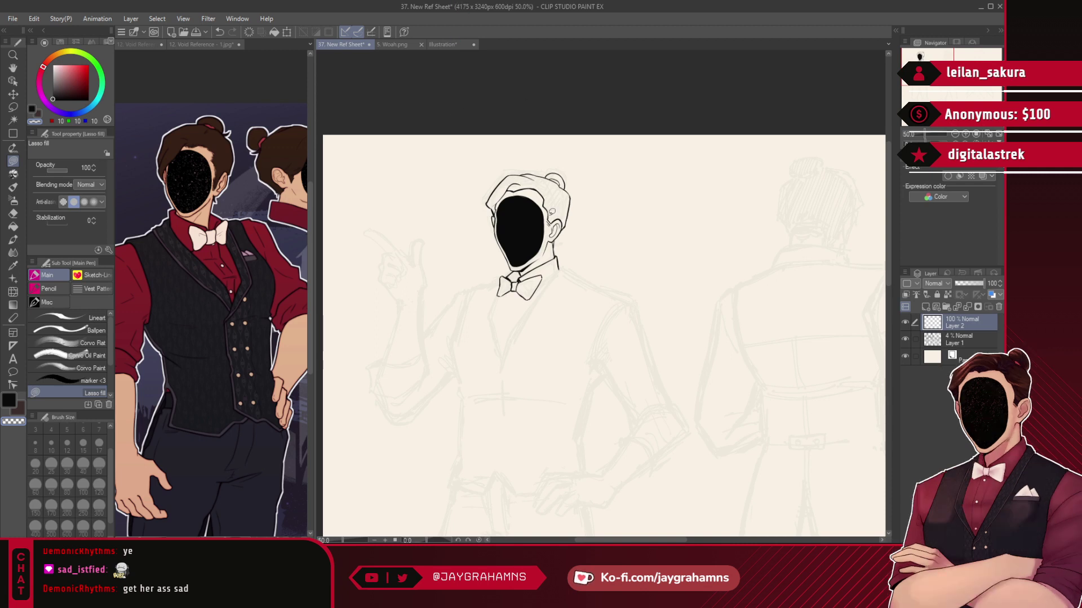
scroll(568, 256, "up", 13)
scroll(602, 251, "down", 5)
scroll(514, 360, "up", 3)
scroll(690, 204, "down", 2)
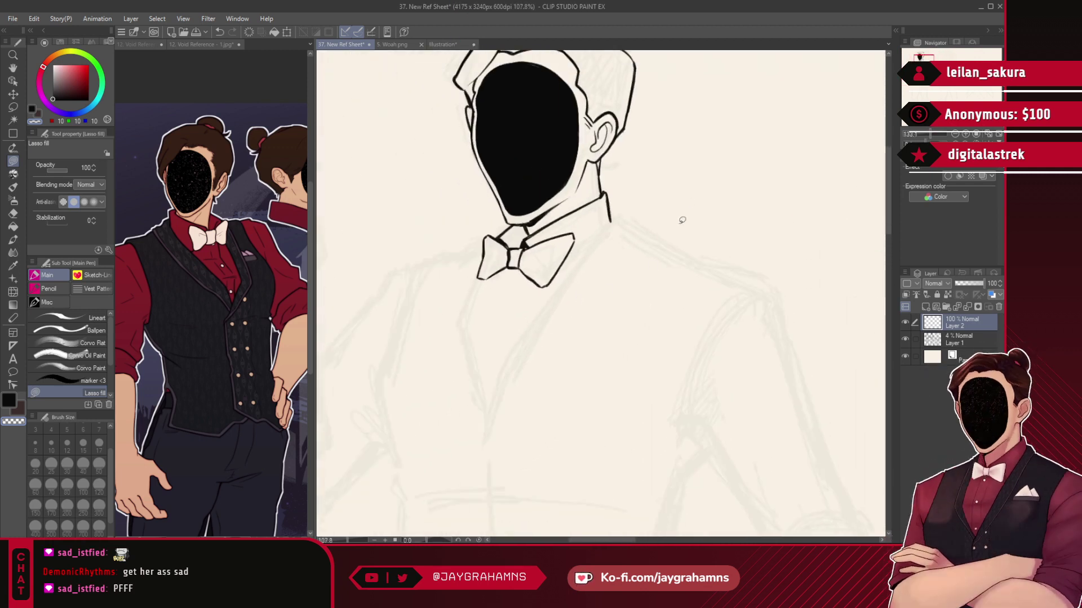
scroll(648, 274, "up", 2)
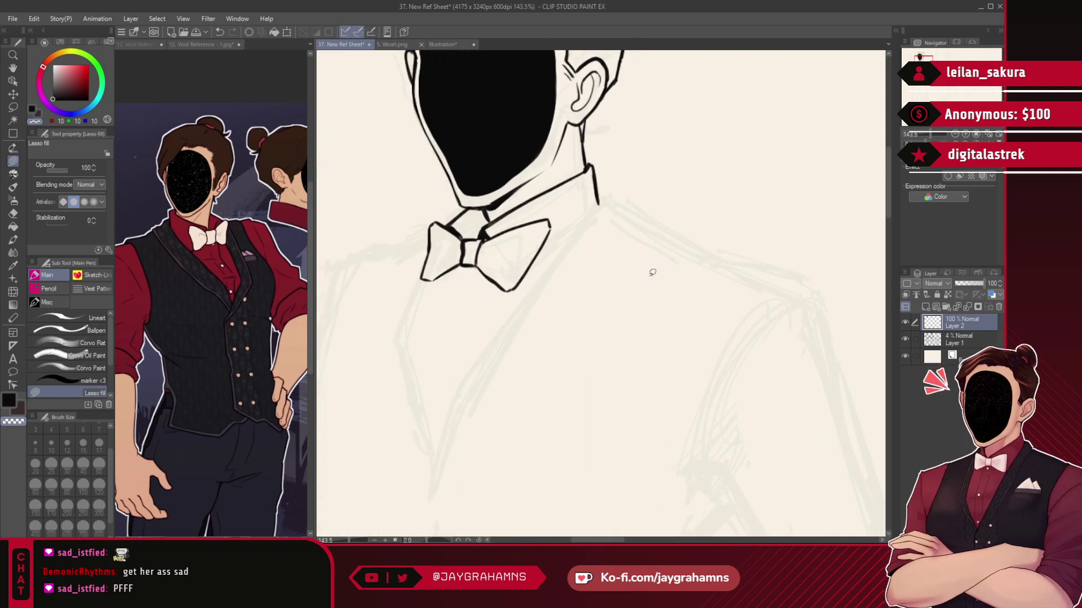
- With the Lineart brush, ink the upper near edge of the vest opening from the collar's back corner past the larger bow tie wing
left_click(92, 318)
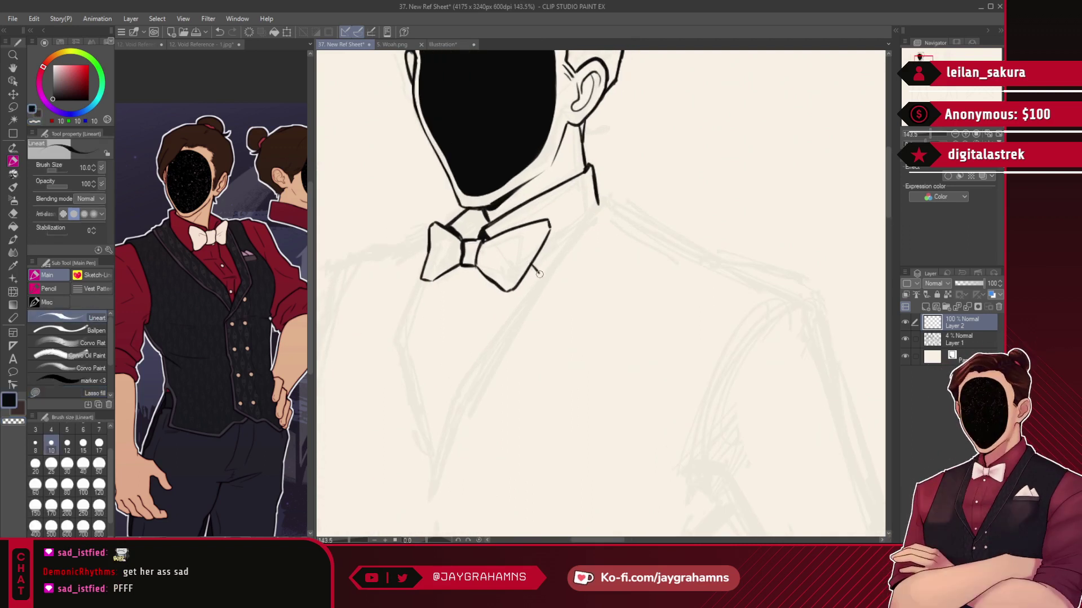
left_click_drag(596, 204, 501, 324)
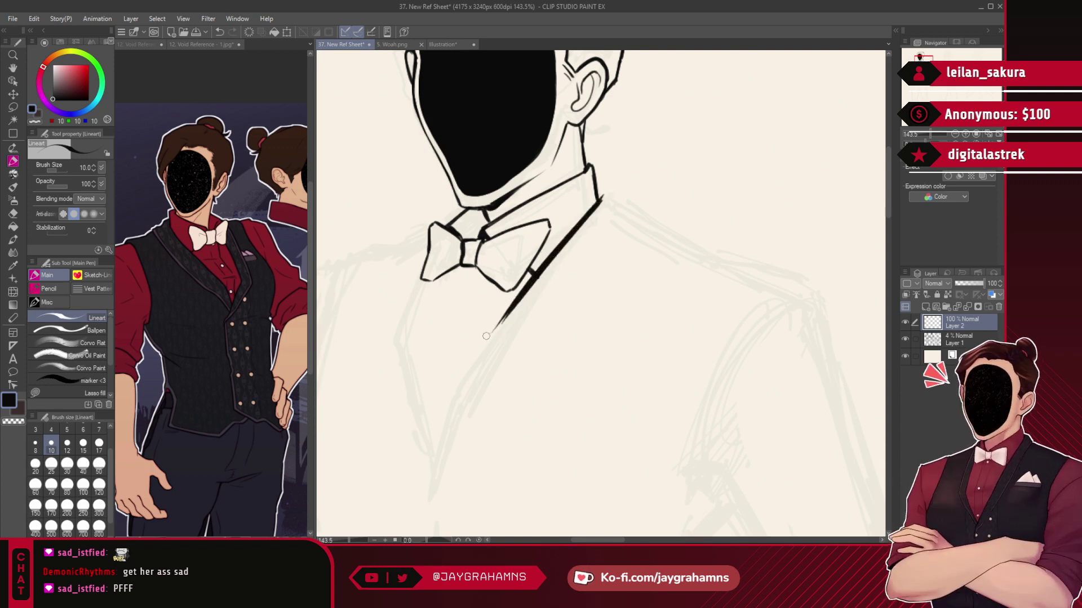
left_click_drag(606, 195, 521, 293)
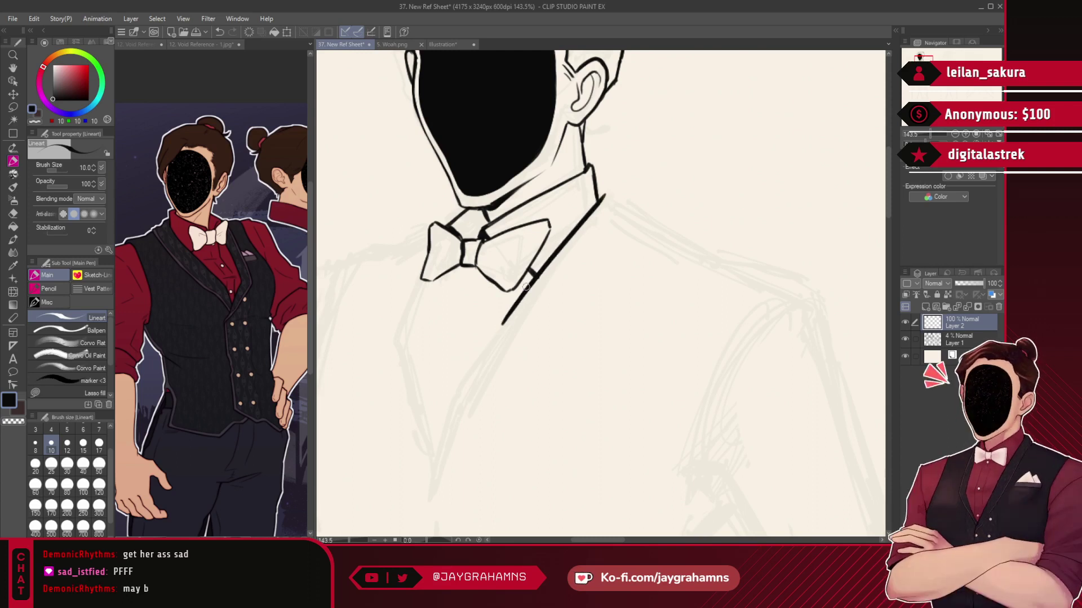
left_click_drag(616, 374, 639, 217)
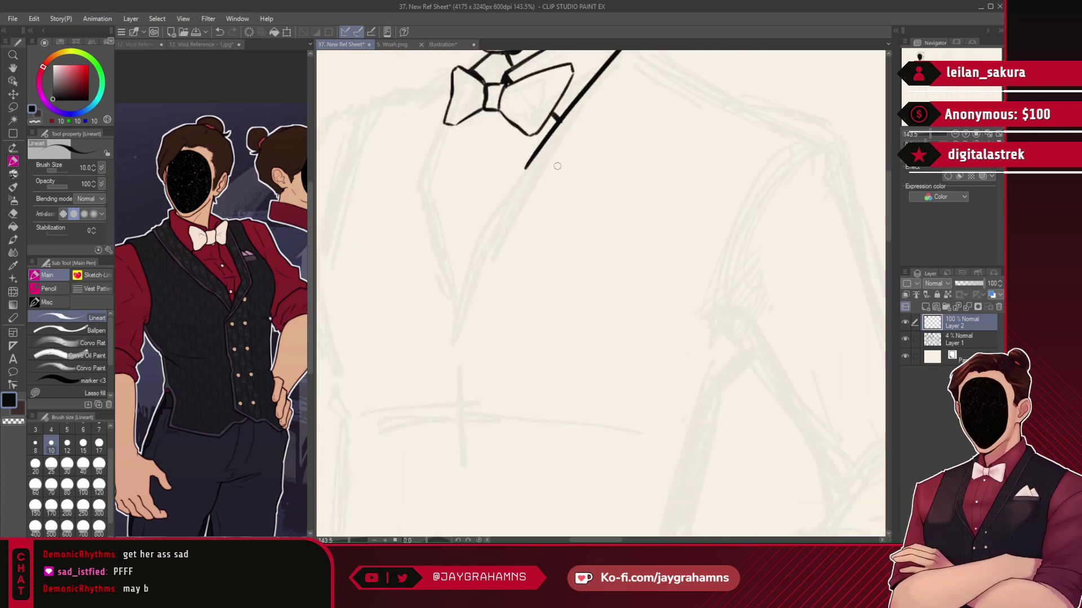
key("ctrl+z")
mouse_move(522, 172)
left_mouse_down()
mouse_move(460, 294)
mouse_move(456, 327)
left_mouse_up()
key("ctrl+z")
left_click_drag(524, 169, 443, 356)
key("ctrl+z")
mouse_move(527, 163)
left_mouse_down()
mouse_move(458, 365)
mouse_move(450, 323)
left_mouse_up()
key("ctrl+z")
key("ctrl+z")
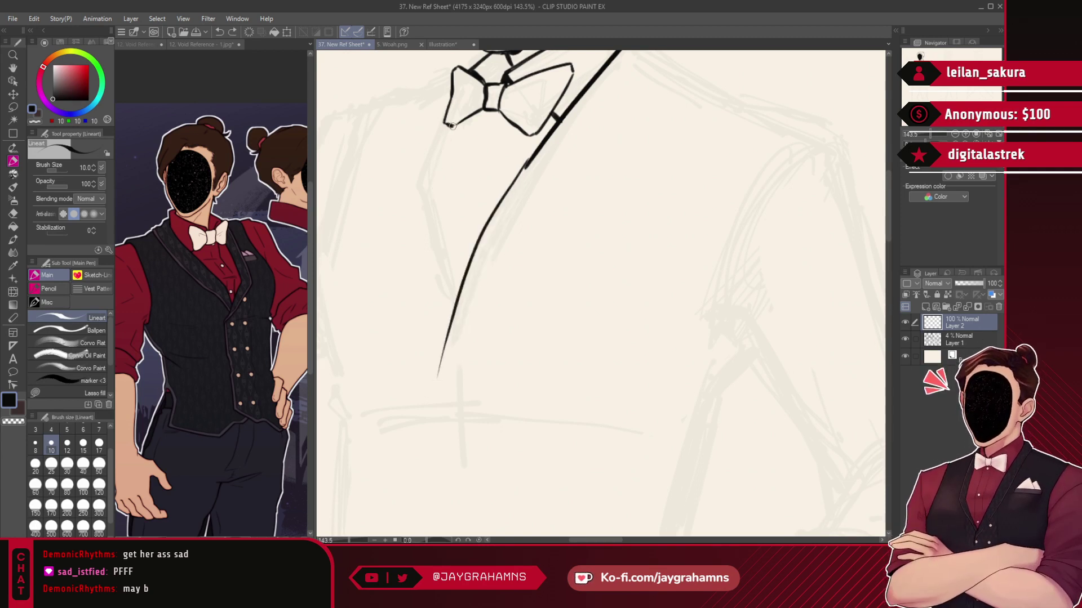
key("ctrl+z")
left_click_drag(526, 164, 466, 314)
key("ctrl+z")
mouse_move(526, 164)
left_mouse_down()
mouse_move(491, 223)
mouse_move(461, 319)
left_mouse_up()
key("ctrl+z")
mouse_move(526, 163)
left_mouse_down()
mouse_move(463, 296)
mouse_move(510, 189)
mouse_move(458, 337)
left_mouse_up()
key("ctrl+z")
key("ctrl+z")
- Continue the near edge of the vest opening below the bow tie, bending it down to the point of the V
mouse_move(527, 164)
left_mouse_down()
mouse_move(480, 240)
mouse_move(457, 331)
left_mouse_up()
left_click_drag(491, 222, 484, 242)
key("ctrl+z")
mouse_move(527, 164)
left_mouse_down()
mouse_move(483, 235)
mouse_move(482, 227)
mouse_move(456, 332)
left_mouse_up()
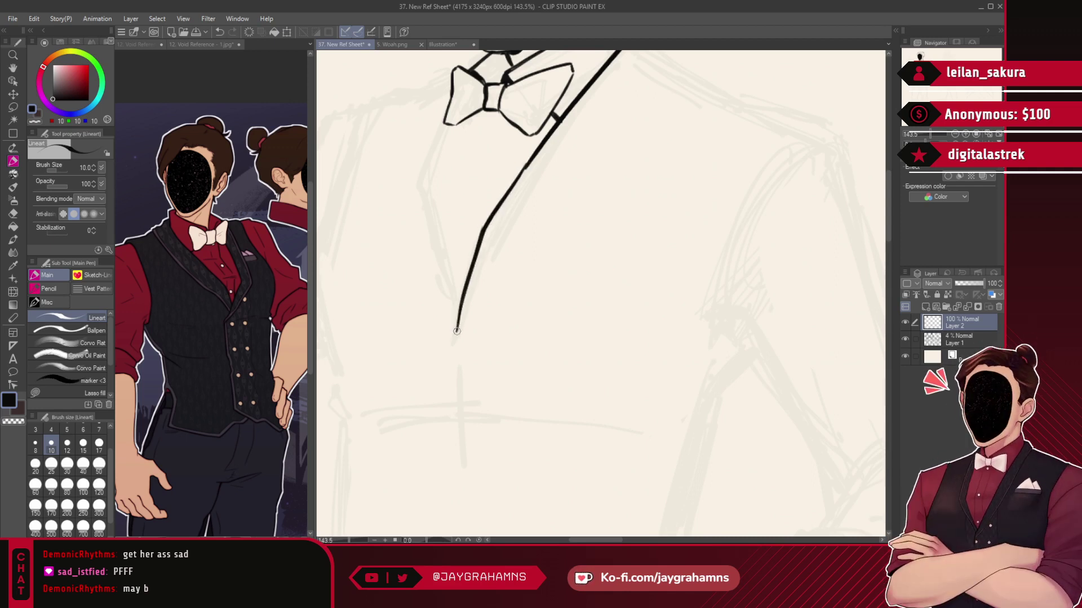
- Ink the far edge of the vest opening from the smaller bow tie wing down to the point of the V
left_click_drag(446, 125, 459, 303)
key("ctrl+z")
left_click_drag(445, 124, 459, 306)
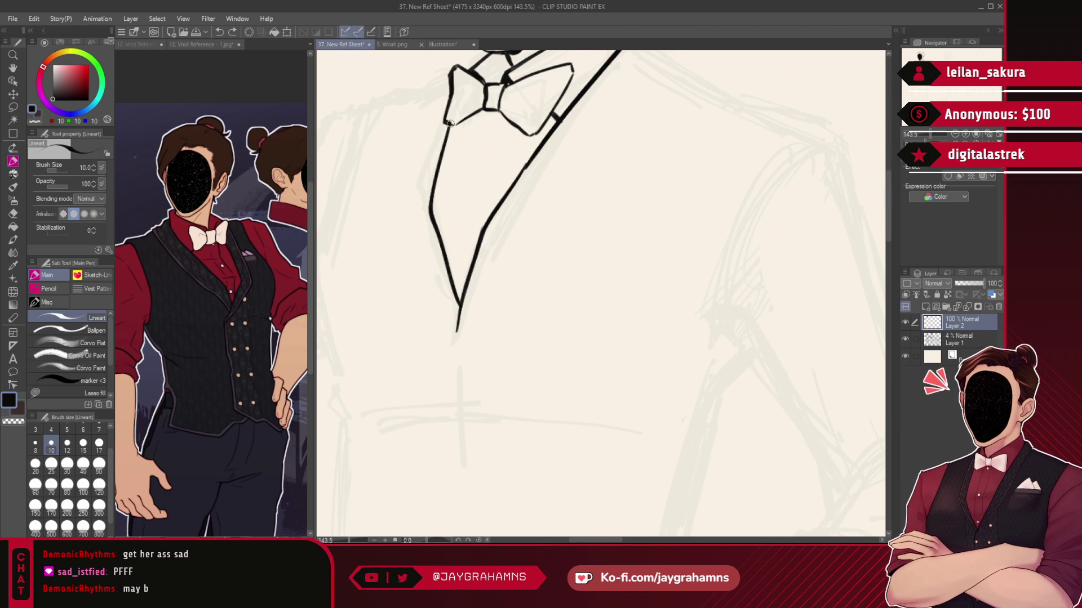
key("ctrl+z")
left_click_drag(450, 131, 463, 121)
- Ink thin placket fold lines and two round shirt buttons inside the vest opening
left_click_drag(476, 112, 447, 221)
key("ctrl+z")
left_click_drag(480, 111, 439, 226)
key("ctrl+z")
mouse_move(476, 114)
left_mouse_down()
mouse_move(453, 176)
mouse_move(455, 267)
mouse_move(447, 217)
left_mouse_up()
key("ctrl+z")
mouse_move(465, 128)
left_mouse_down()
mouse_move(444, 200)
mouse_move(454, 264)
left_mouse_up()
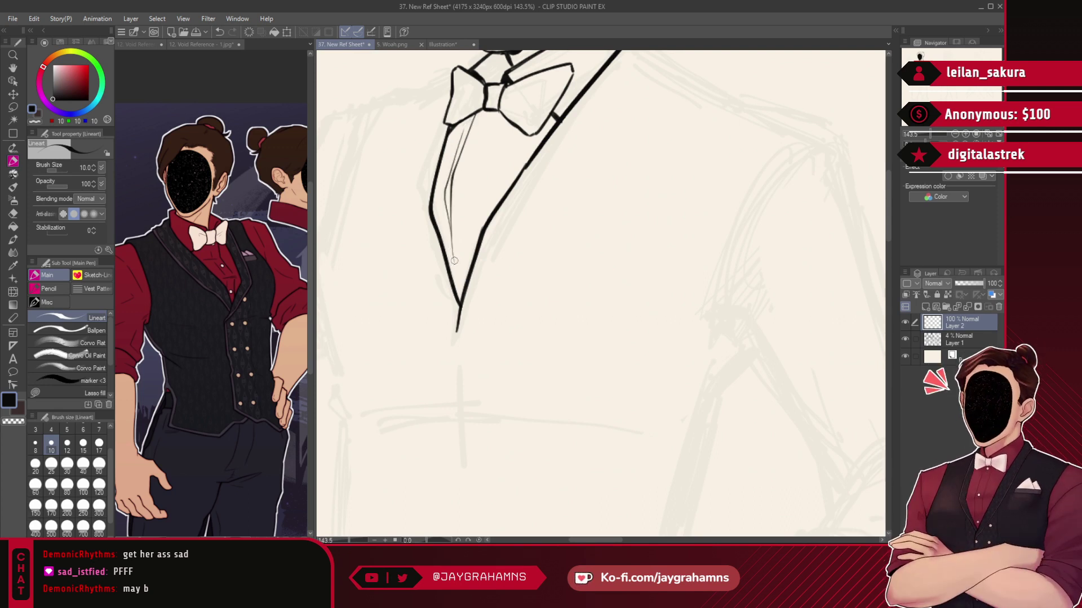
left_click_drag(450, 192, 455, 286)
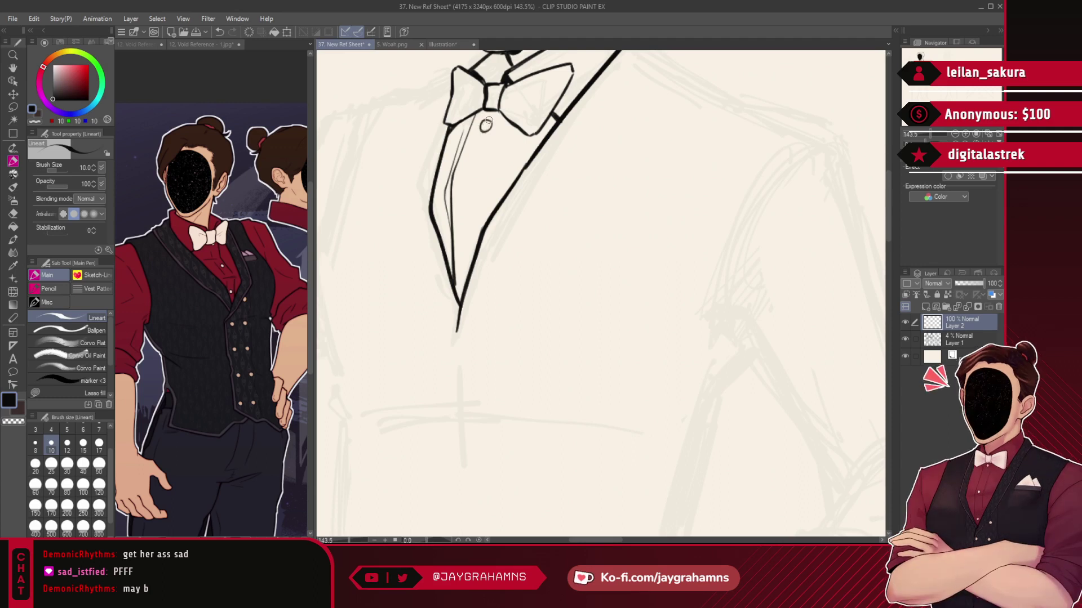
mouse_move(507, 123)
left_mouse_down()
mouse_move(487, 174)
mouse_move(491, 201)
mouse_move(469, 222)
left_mouse_up()
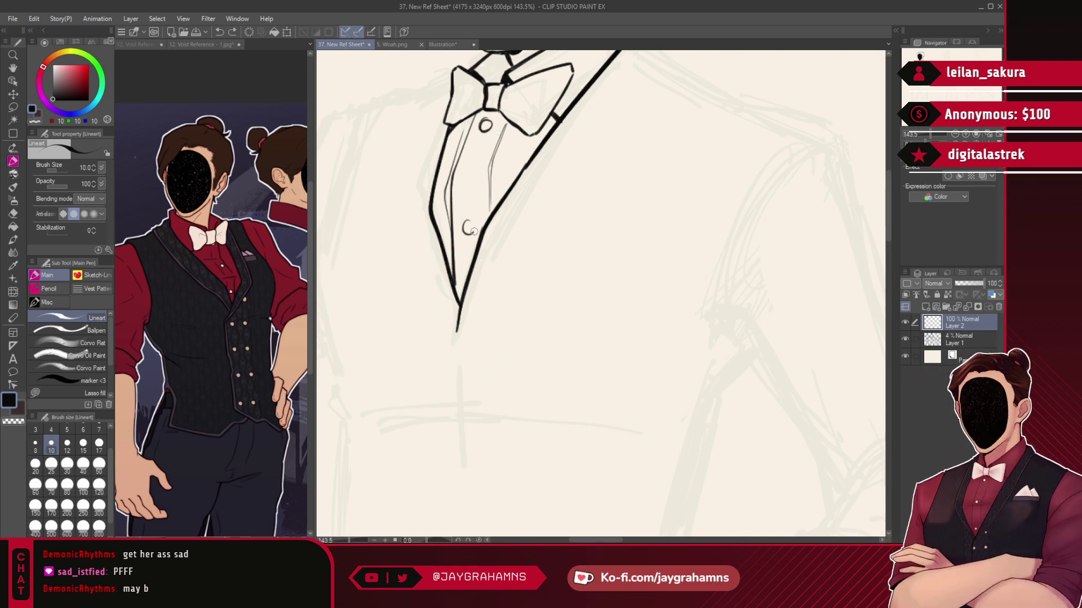
scroll(576, 152, "down", 6)
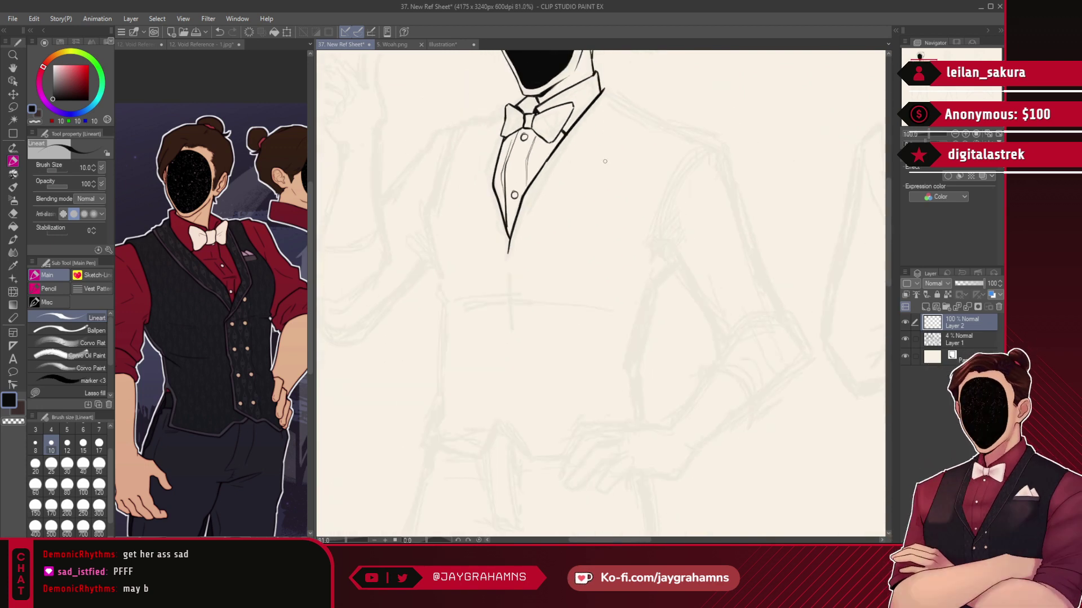
scroll(460, 123, "up", 5)
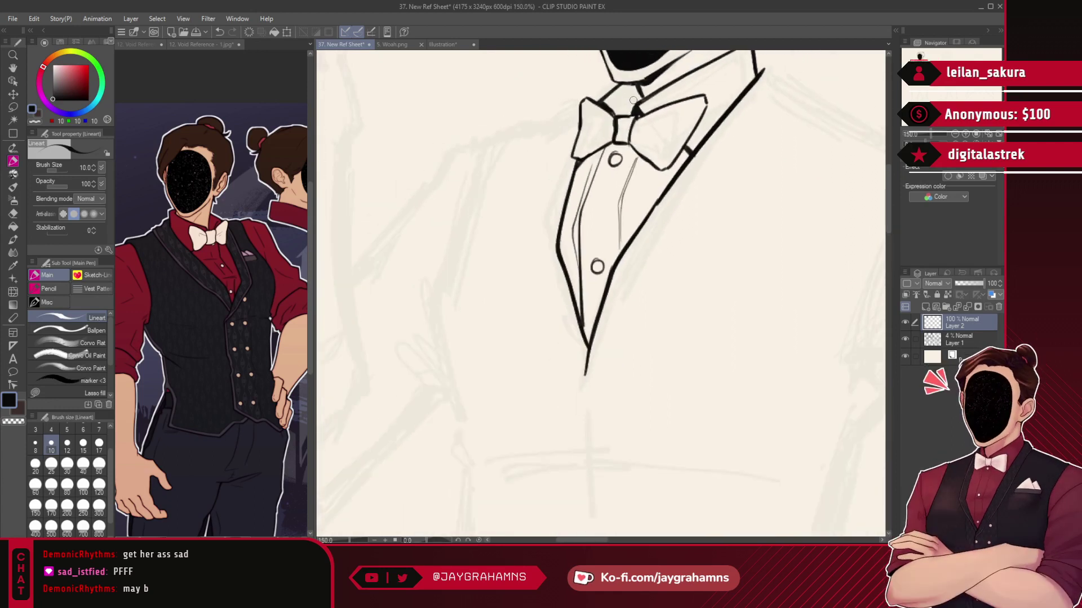
scroll(429, 124, "down", 1)
scroll(428, 124, "up", 2)
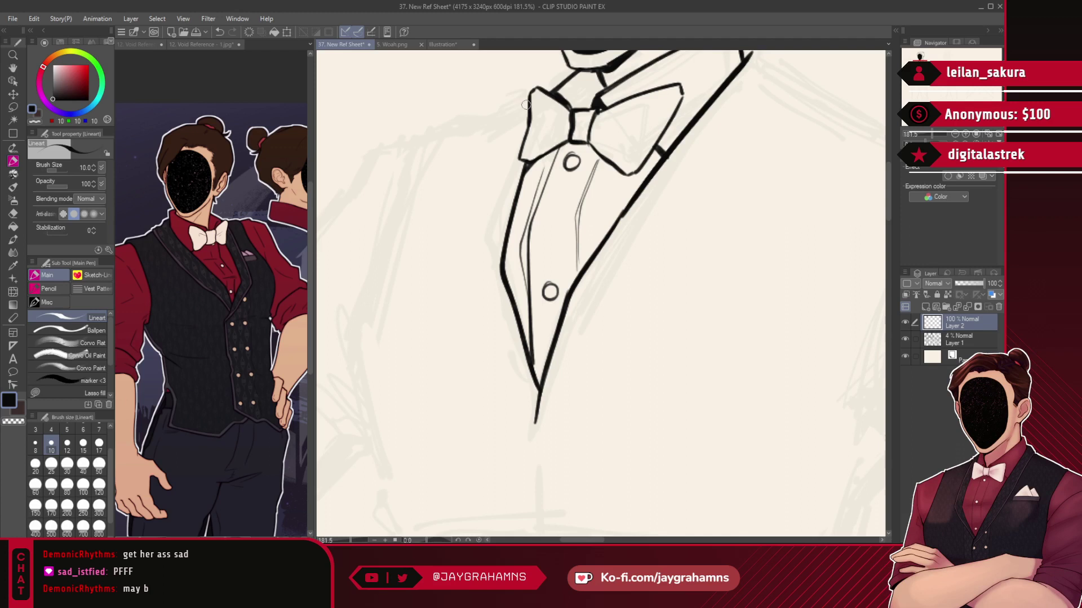
mouse_move(528, 103)
left_mouse_down()
mouse_move(508, 115)
mouse_move(474, 221)
left_mouse_up()
key("ctrl+z")
mouse_move(505, 117)
left_mouse_down()
mouse_move(462, 250)
mouse_move(479, 200)
mouse_move(466, 243)
left_mouse_up()
key("ctrl+z")
key("ctrl+z")
key("ctrl+z")
mouse_move(509, 115)
left_mouse_down()
mouse_move(472, 224)
mouse_move(497, 334)
left_mouse_up()
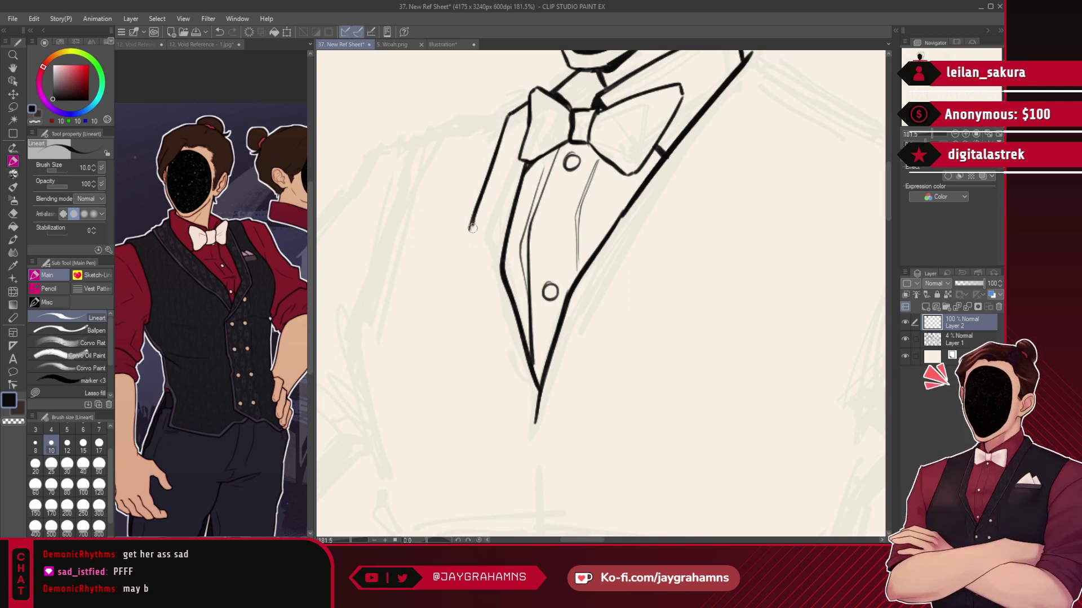
key("ctrl+z")
mouse_move(471, 225)
left_mouse_down()
mouse_move(506, 357)
mouse_move(466, 243)
mouse_move(504, 359)
left_mouse_up()
key("ctrl+z")
key("ctrl+z")
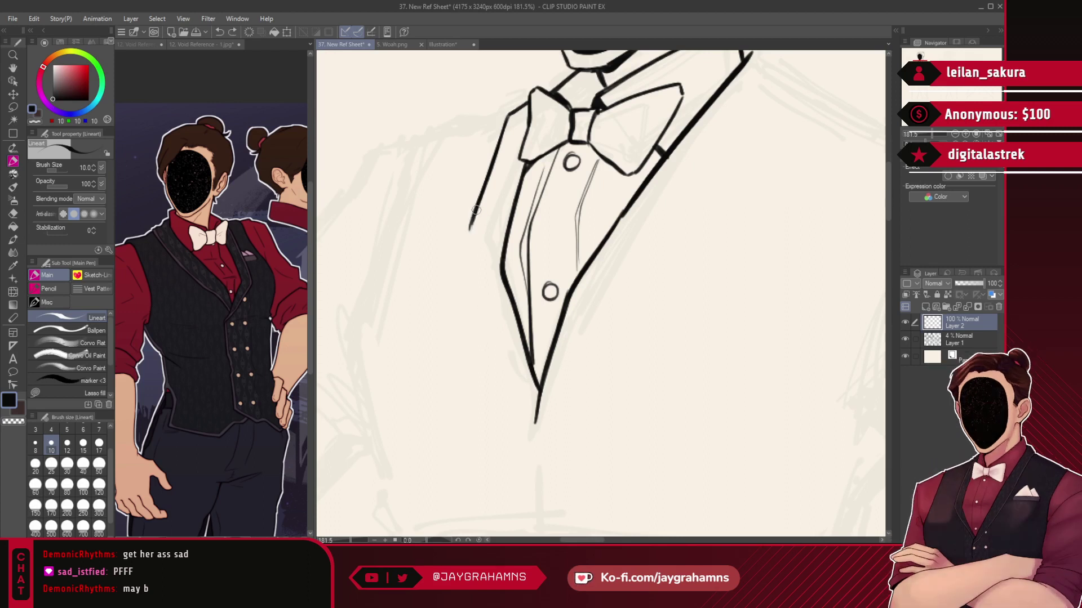
key("ctrl+z")
- Ink the short top edge of the far lapel beside the smaller bow tie wing and try out its outer edge
left_click_drag(509, 115, 529, 102)
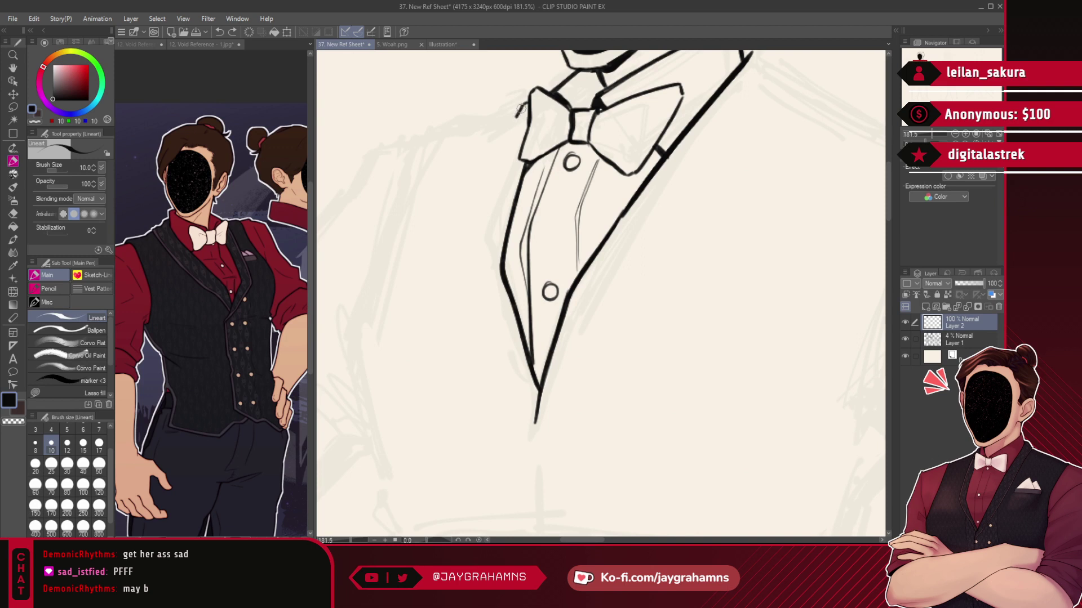
left_click_drag(518, 112, 491, 233)
key("ctrl+z")
left_click_drag(514, 135, 483, 242)
key("ctrl+z")
left_click_drag(519, 112, 483, 237)
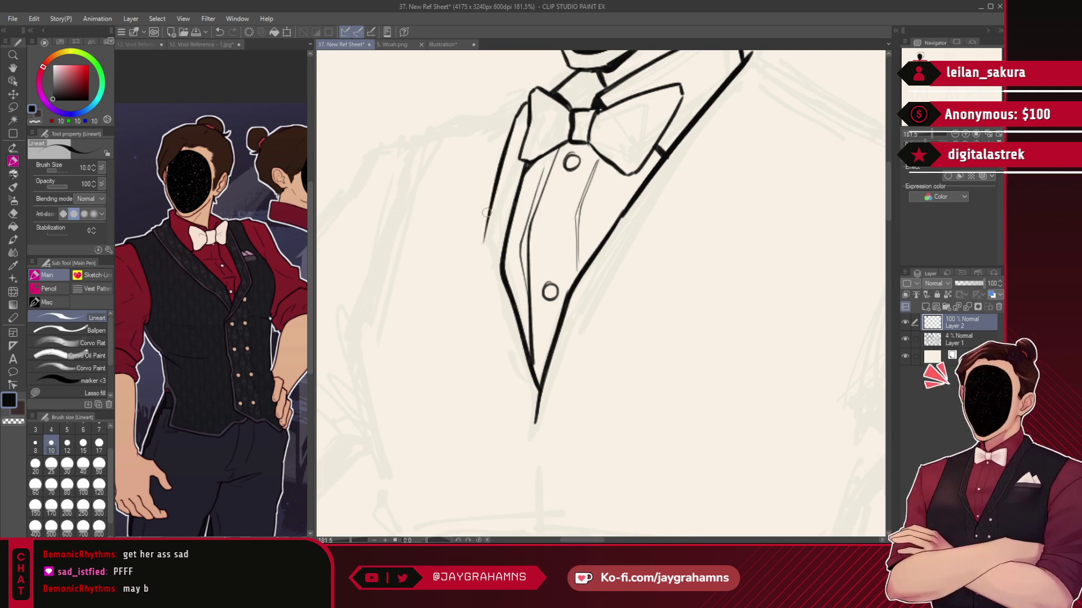
mouse_move(498, 173)
left_mouse_down()
mouse_move(483, 239)
mouse_move(512, 371)
left_mouse_up()
key("ctrl+z")
key("ctrl+z")
key("ctrl+z")
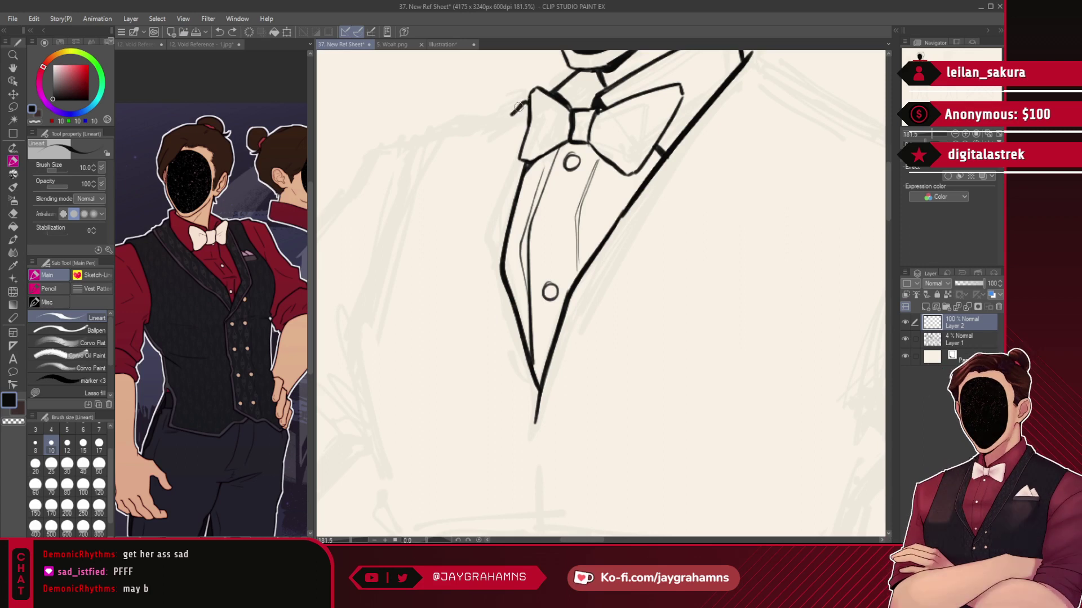
- Ink the far lapel's outer edge, angling out from its top and curving back in to the point of the V
left_click_drag(499, 120, 464, 275)
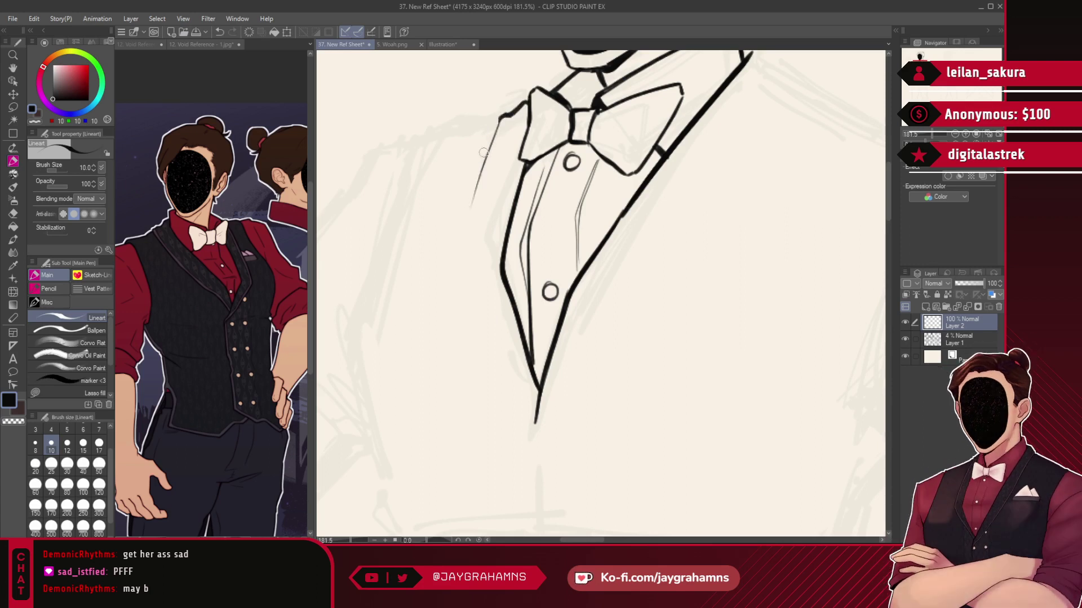
mouse_move(500, 122)
left_mouse_down()
mouse_move(465, 265)
mouse_move(519, 390)
left_mouse_up()
key("ctrl+z")
left_click_drag(464, 271, 530, 408)
key("ctrl+z")
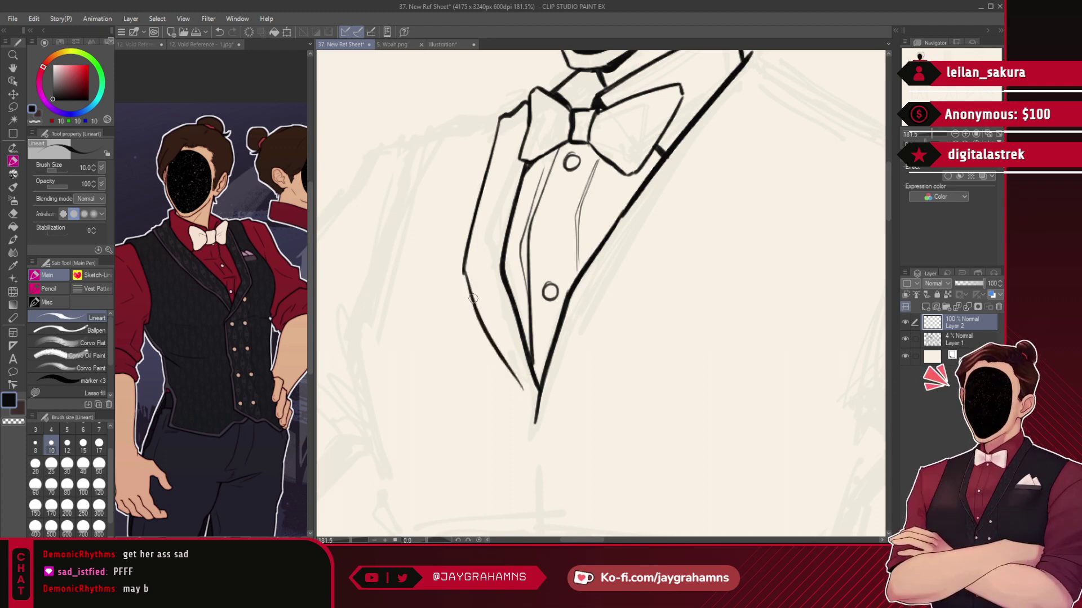
mouse_move(493, 344)
left_mouse_down()
mouse_move(478, 309)
mouse_move(532, 401)
left_mouse_up()
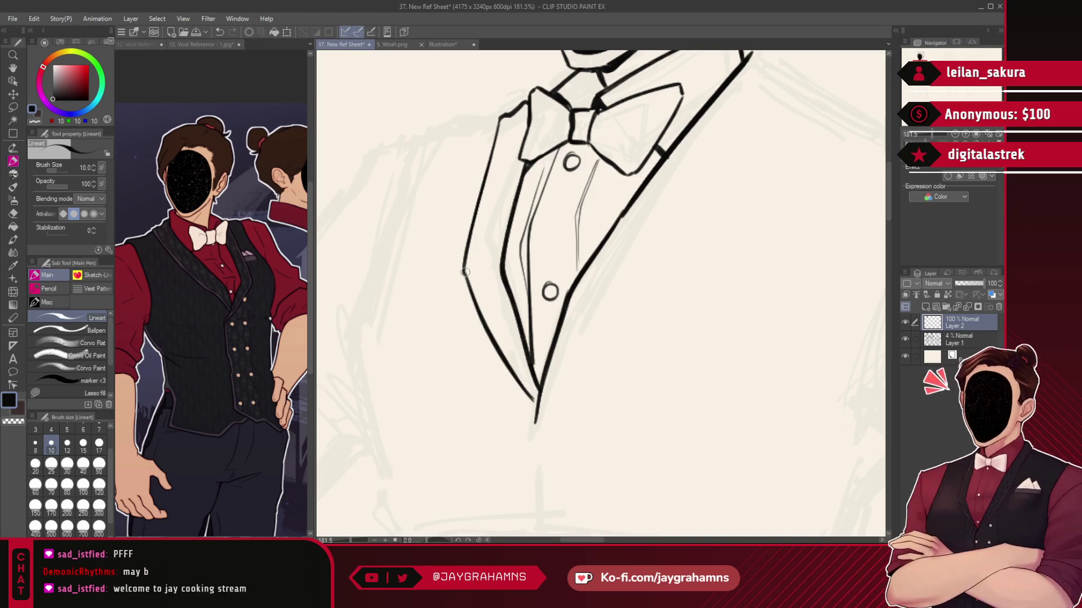
key("ctrl+z")
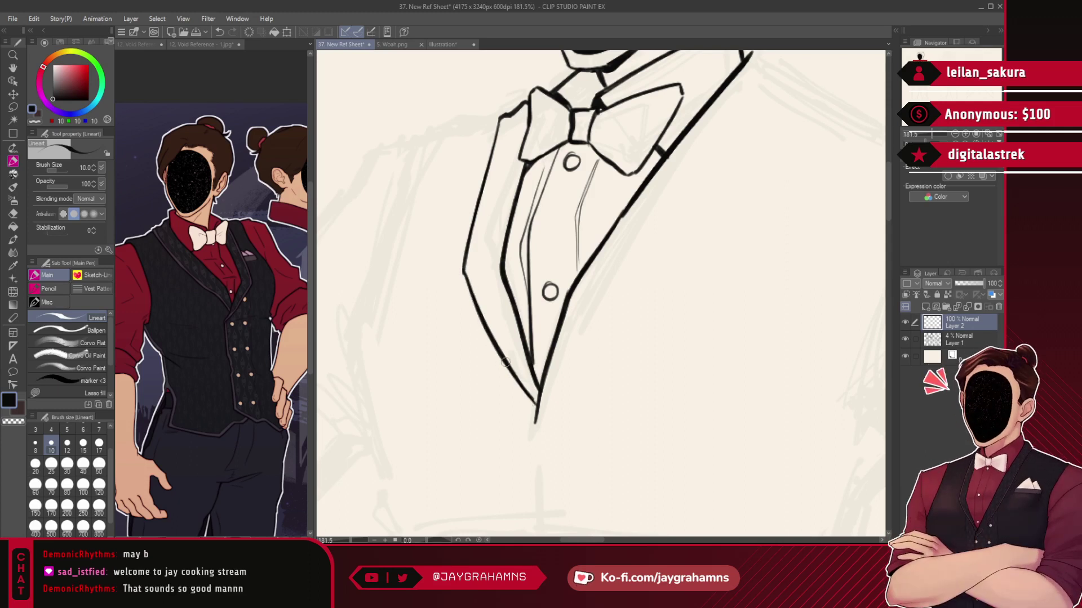
- Ink the short notched top edge of the near lapel at the collar's back corner and try out its long edge
scroll(490, 237, "down", 10)
scroll(651, 155, "up", 8)
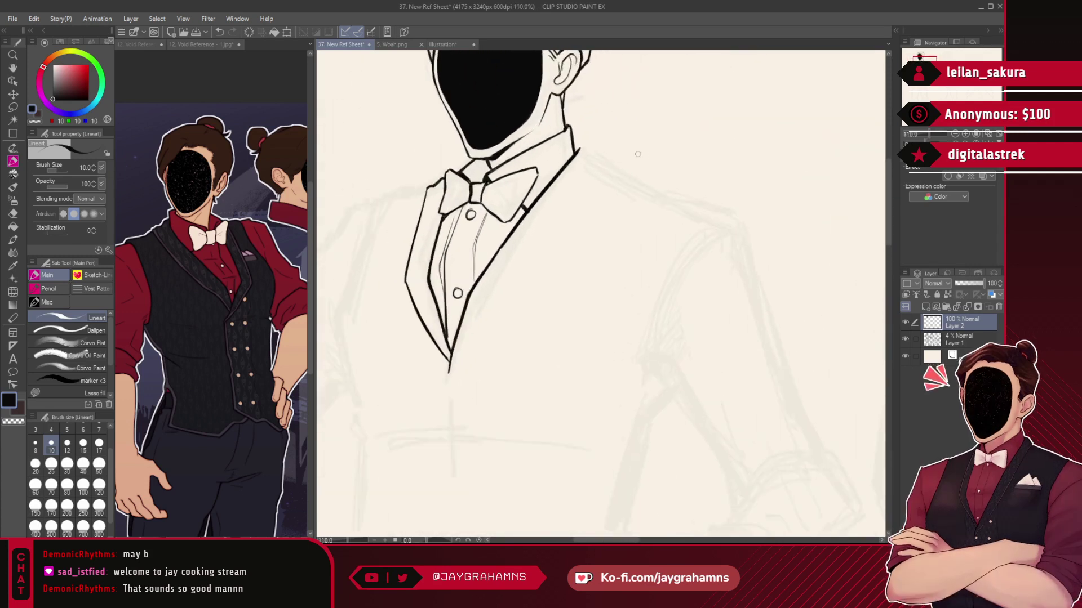
scroll(657, 145, "down", 3)
scroll(550, 209, "up", 2)
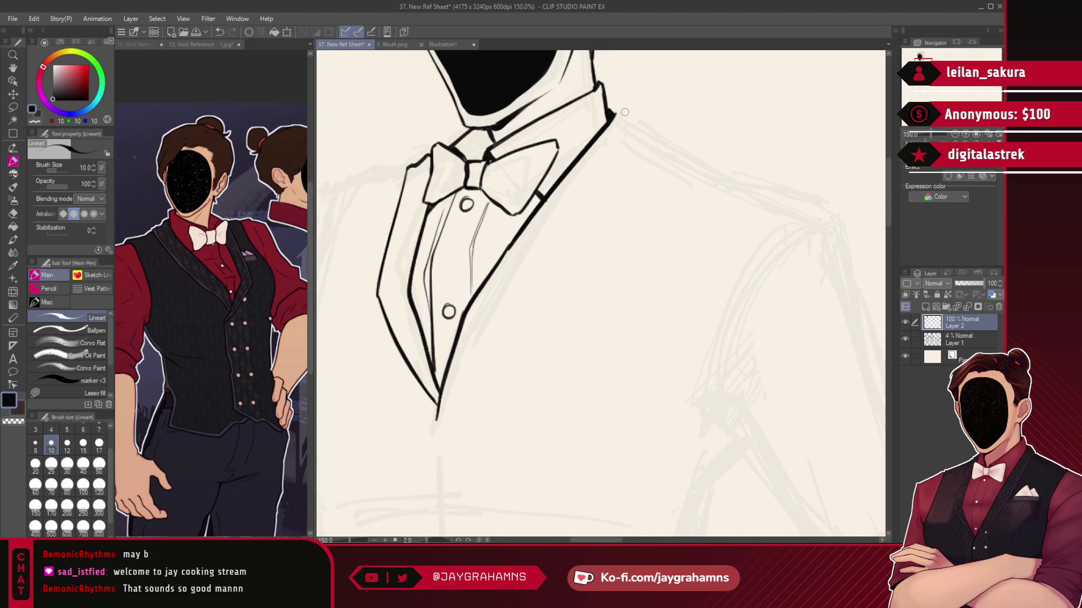
key("ctrl+z")
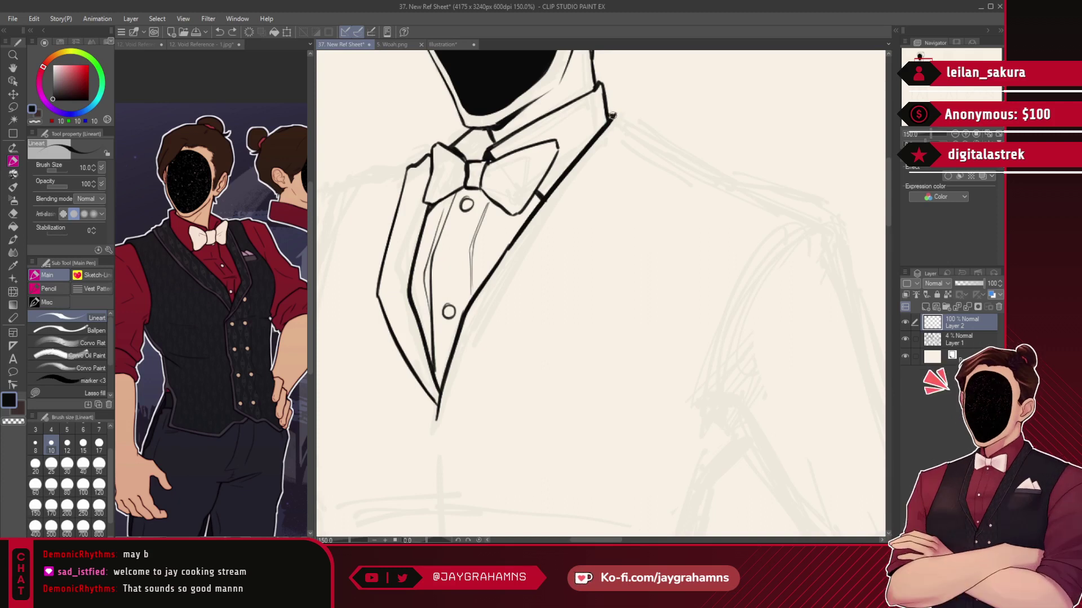
mouse_move(610, 109)
left_mouse_down()
mouse_move(644, 131)
mouse_move(543, 303)
left_mouse_up()
key("ctrl+z")
mouse_move(643, 136)
left_mouse_down()
mouse_move(510, 321)
mouse_move(552, 250)
left_mouse_up()
key("ctrl+z")
key("ctrl+z")
key("ctrl+z")
key("ctrl+z")
mouse_move(631, 130)
left_mouse_down()
mouse_move(523, 325)
mouse_move(621, 143)
mouse_move(503, 327)
left_mouse_up()
key("ctrl+z")
key("ctrl+z")
key("ctrl+z")
left_click_drag(613, 148, 510, 310)
key("ctrl+z")
left_click_drag(631, 138, 518, 309)
key("ctrl+z")
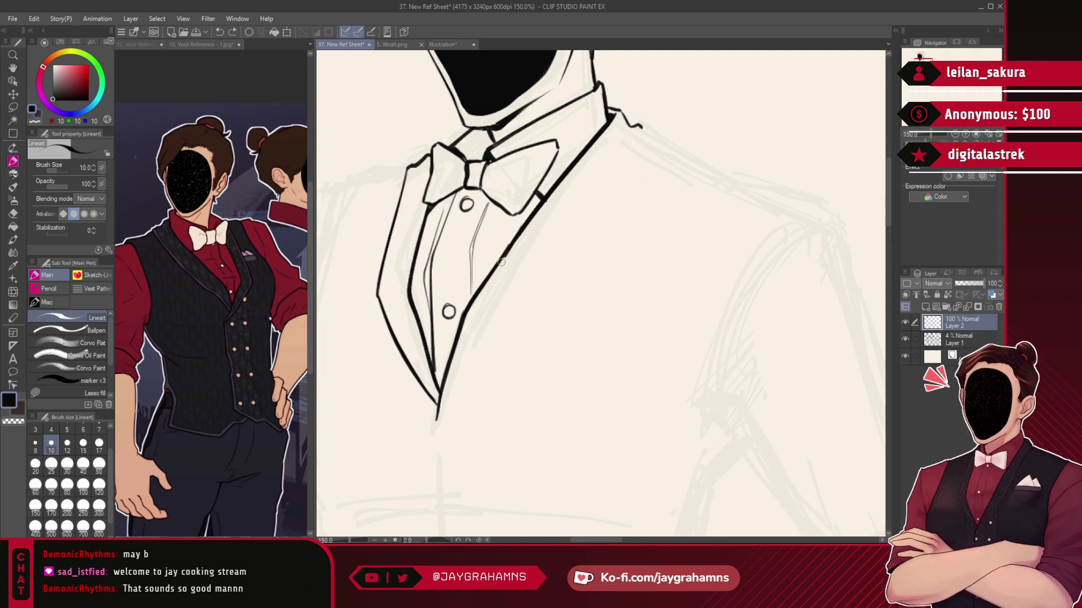
- Ink the near lapel's inner line parallel to the vest opening and try out its outer edge beside it
left_click_drag(630, 130, 489, 322)
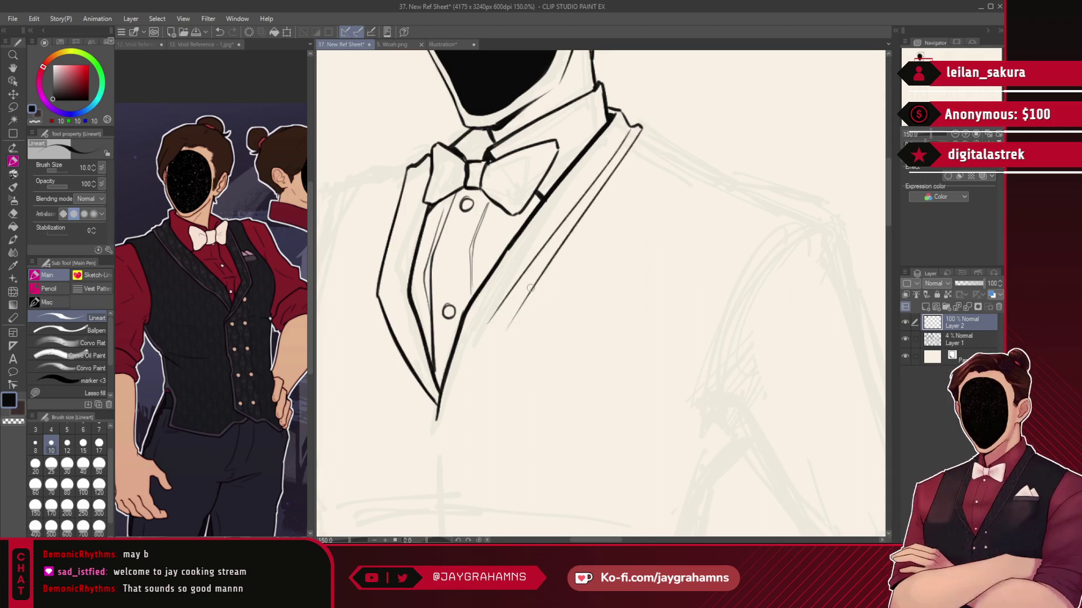
left_click_drag(640, 128, 510, 313)
key("ctrl+z")
left_click_drag(640, 130, 508, 316)
key("ctrl+z")
left_click_drag(640, 130, 443, 410)
key("ctrl+z")
left_click_drag(516, 303, 440, 418)
key("ctrl+z")
key("ctrl+z")
key("ctrl+z")
left_click_drag(603, 175, 560, 226)
key("ctrl+z")
left_click_drag(640, 131, 528, 273)
key("ctrl+z")
left_click_drag(641, 133, 555, 240)
key("ctrl+z")
- Ink the near lapel's outer edge from its top corner down to the point of the V
left_click_drag(641, 133, 437, 422)
mouse_move(632, 128)
left_mouse_down()
mouse_move(522, 265)
mouse_move(608, 152)
mouse_move(488, 331)
mouse_move(549, 223)
mouse_move(489, 320)
left_mouse_up()
key("ctrl+z")
key("ctrl+z")
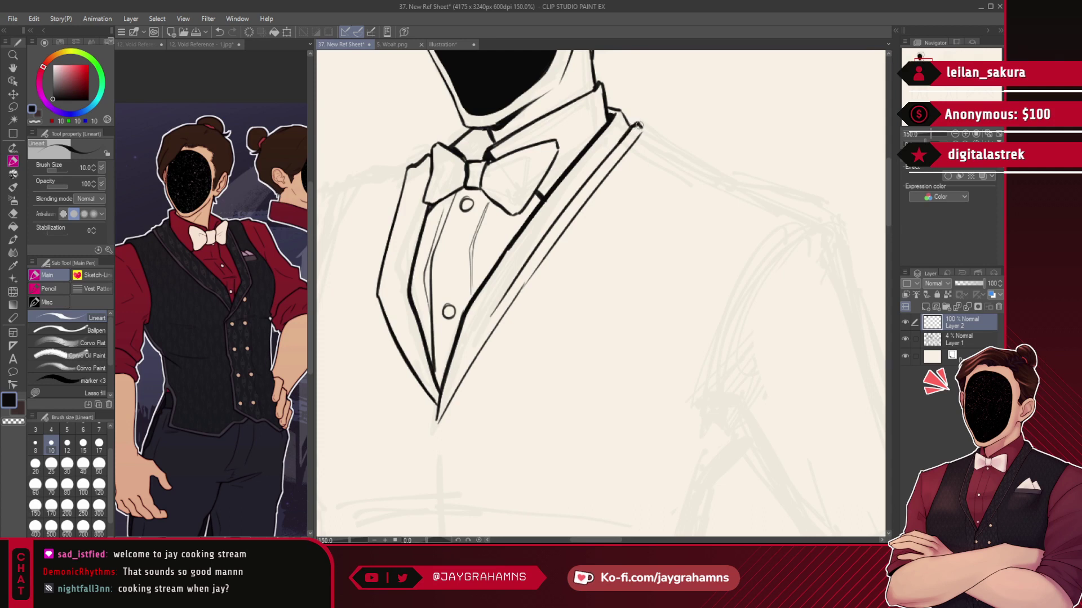
- Re-ink the near lapel's outer edge as one heavier line from its top corner to the point of the V
left_click_drag(641, 127, 488, 336)
key("ctrl+z")
mouse_move(639, 134)
left_mouse_down()
mouse_move(435, 428)
mouse_move(517, 286)
left_mouse_up()
key("ctrl+z")
key("ctrl+z")
left_click_drag(437, 424, 503, 323)
key("ctrl+z")
mouse_move(437, 423)
left_mouse_down()
mouse_move(530, 277)
mouse_move(442, 408)
left_mouse_up()
key("ctrl+z")
key("ctrl+z")
key("ctrl+z")
left_click_drag(492, 316, 442, 407)
key("ctrl+z")
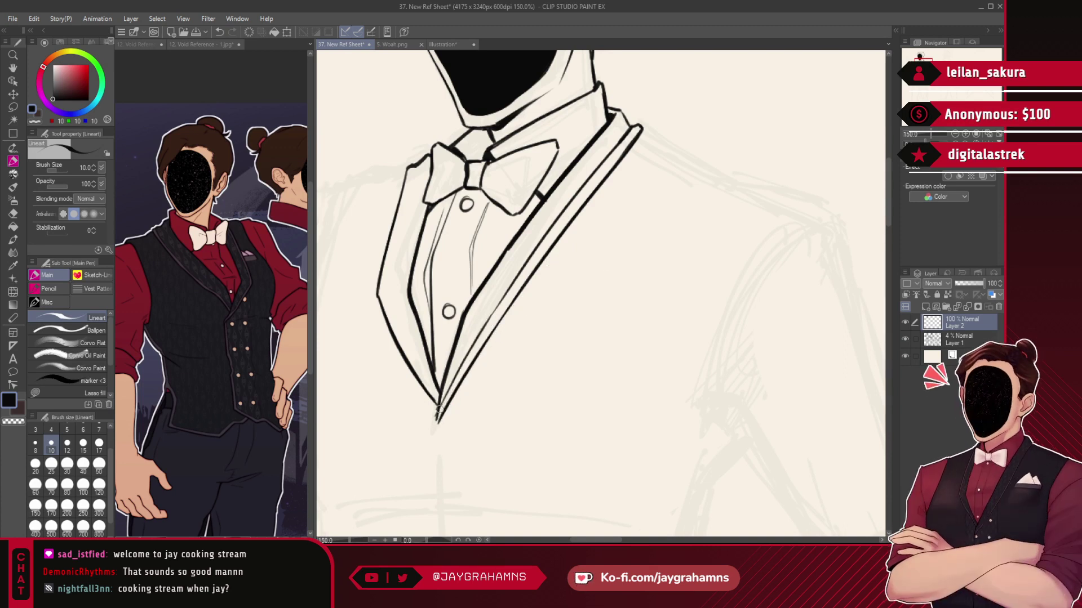
- Darken the near lapel's trim line, running parallel inside its outer edge
left_click_drag(623, 138, 505, 286)
key("ctrl+z")
left_click_drag(624, 138, 526, 258)
left_click_drag(626, 133, 489, 318)
key("ctrl+z")
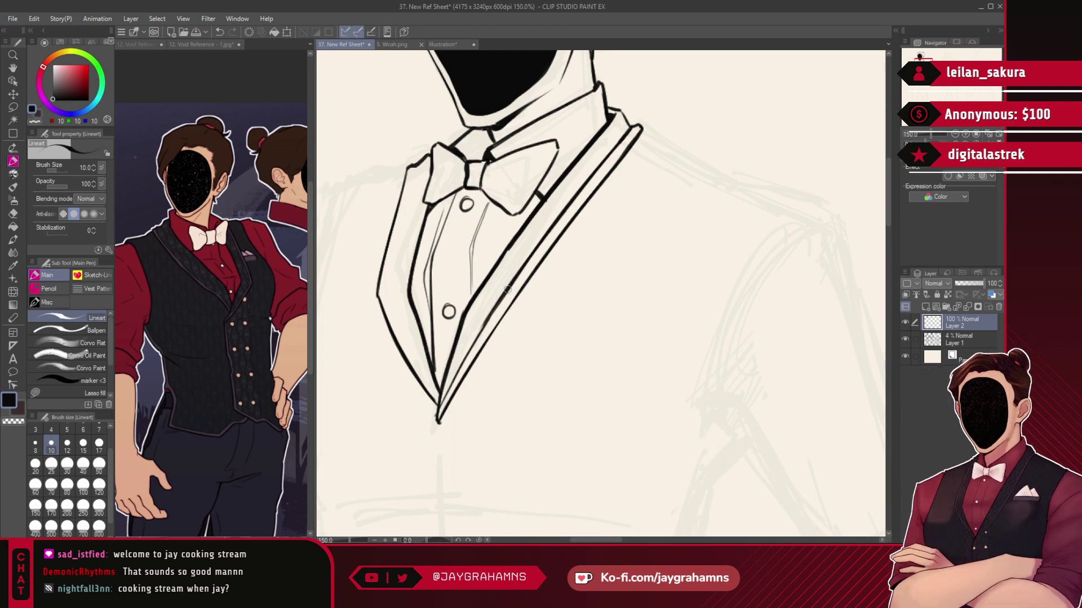
- Ink the upper part of the far lapel's trim line, parallel to its outer edge from the top to the bend
left_click_drag(404, 199, 392, 261)
key("ctrl+z")
left_click_drag(414, 170, 386, 285)
key("ctrl+z")
mouse_move(414, 169)
left_mouse_down()
mouse_move(384, 286)
mouse_move(409, 358)
left_mouse_up()
key("ctrl+z")
key("ctrl+z")
- Ink the lower part of the far lapel's trim line from the bend down to the point of the V
mouse_move(396, 243)
left_mouse_down()
mouse_move(386, 301)
mouse_move(410, 357)
mouse_move(388, 268)
mouse_move(393, 312)
mouse_move(437, 401)
left_mouse_up()
key("ctrl+z")
key("ctrl+z")
left_click_drag(391, 307, 437, 401)
key("ctrl+z")
left_click_drag(386, 291, 437, 395)
key("ctrl+z")
left_click_drag(386, 291, 439, 401)
key("ctrl+z")
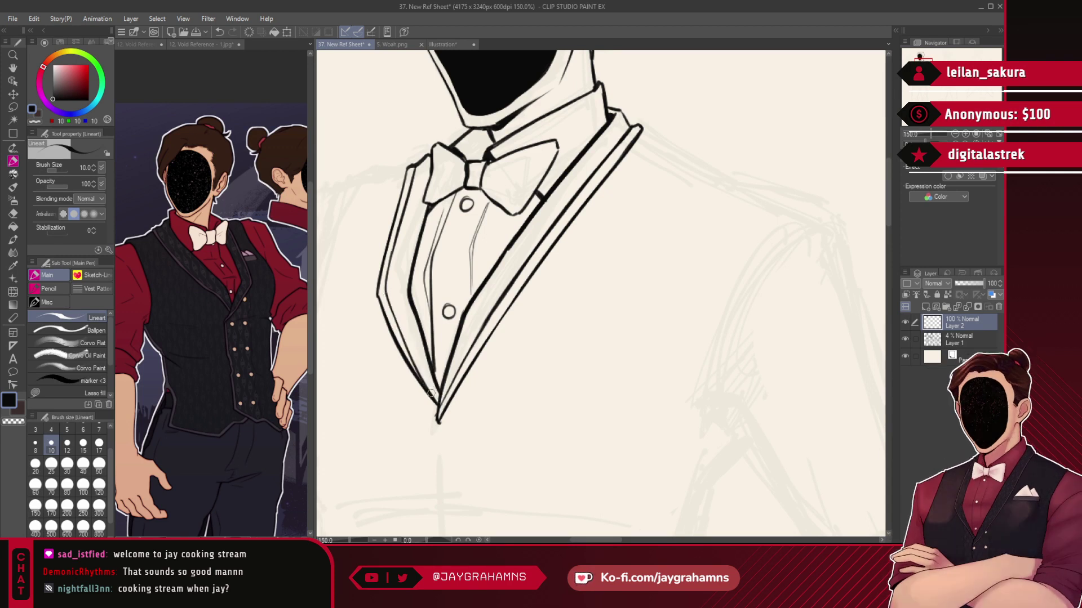
key("ctrl+z")
left_click_drag(383, 294, 437, 396)
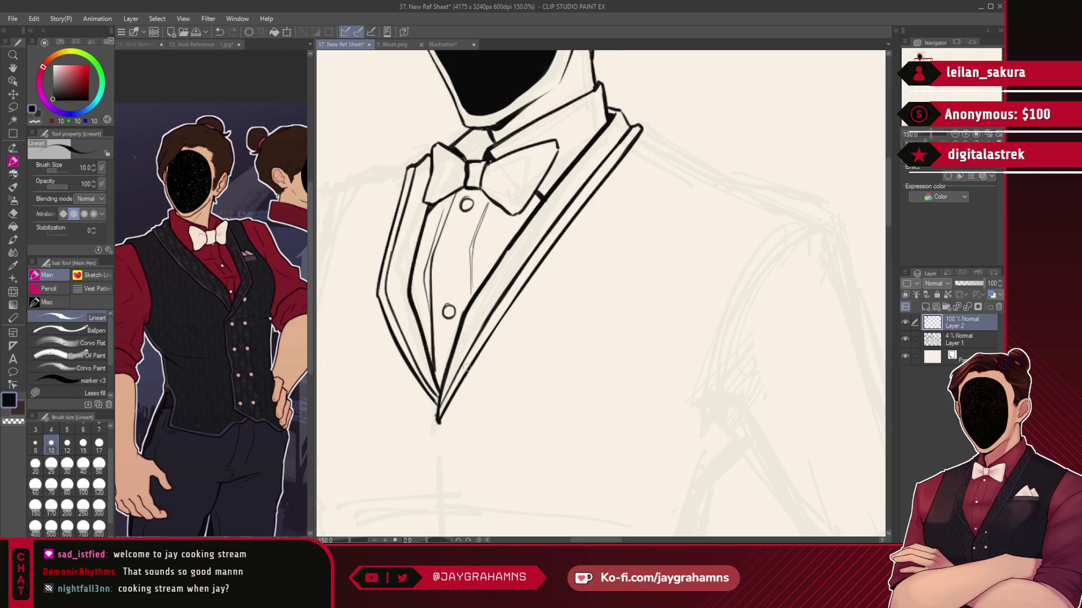
- Erase the near lapel's tip and redraw it overlapping the far lapel, with its point extended lower
scroll(482, 368, "down", 1)
scroll(526, 335, "down", 6)
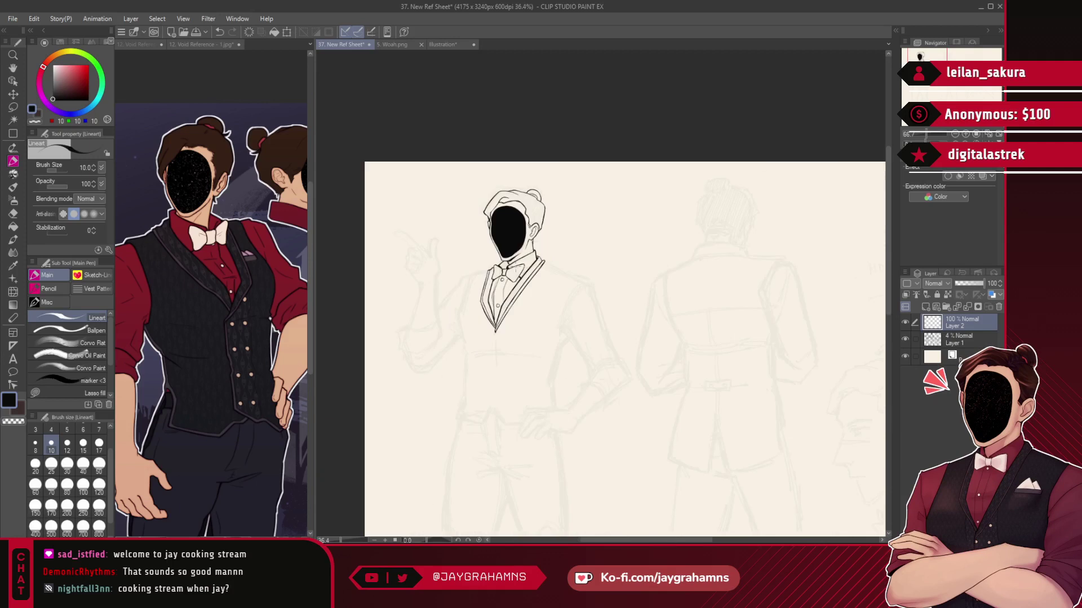
scroll(433, 265, "up", 2)
scroll(428, 270, "up", 4)
scroll(428, 271, "down", 2)
scroll(535, 250, "up", 4)
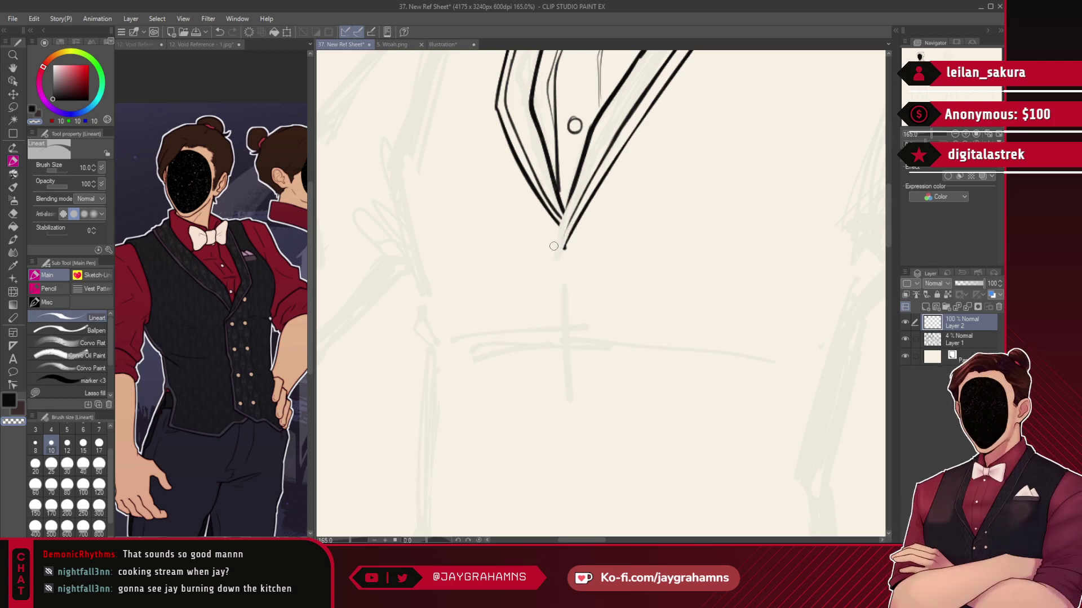
mouse_move(569, 194)
left_mouse_down()
mouse_move(555, 232)
mouse_move(570, 195)
mouse_move(561, 253)
left_mouse_up()
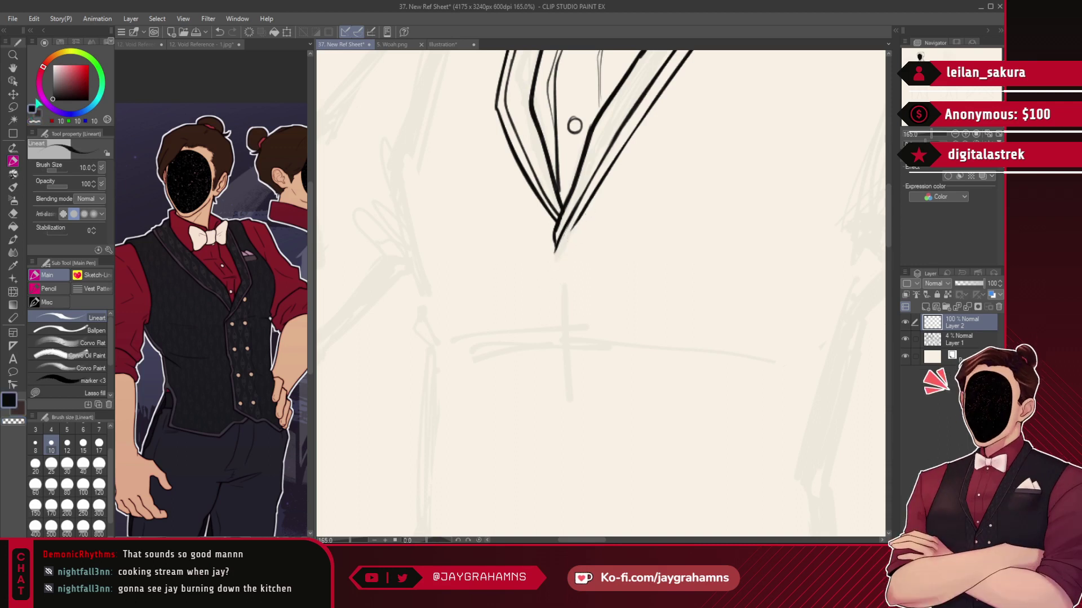
left_click_drag(557, 244, 553, 271)
left_click_drag(566, 230, 552, 274)
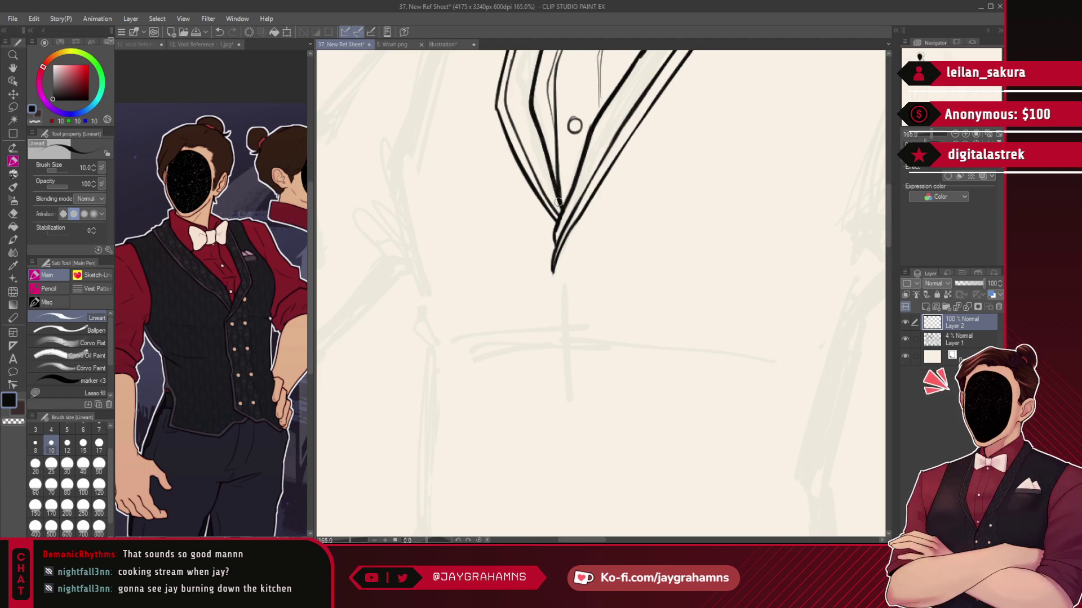
- Remove the lapel tip below the V using Lasso fill with the transparent colour
scroll(558, 205, "down", 5)
scroll(543, 246, "up", 4)
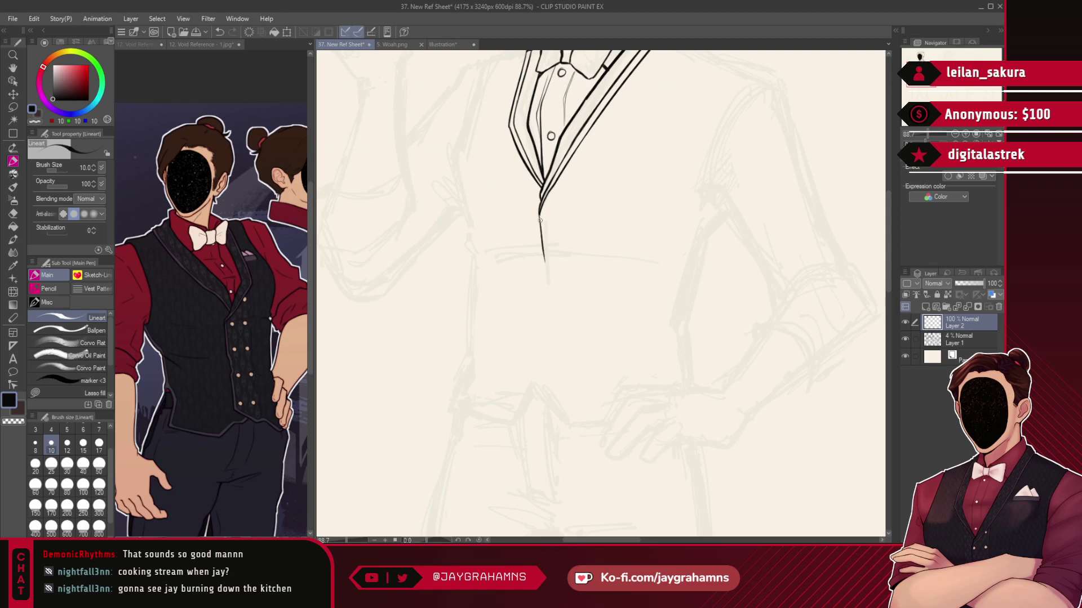
key("ctrl+z")
left_click(67, 393)
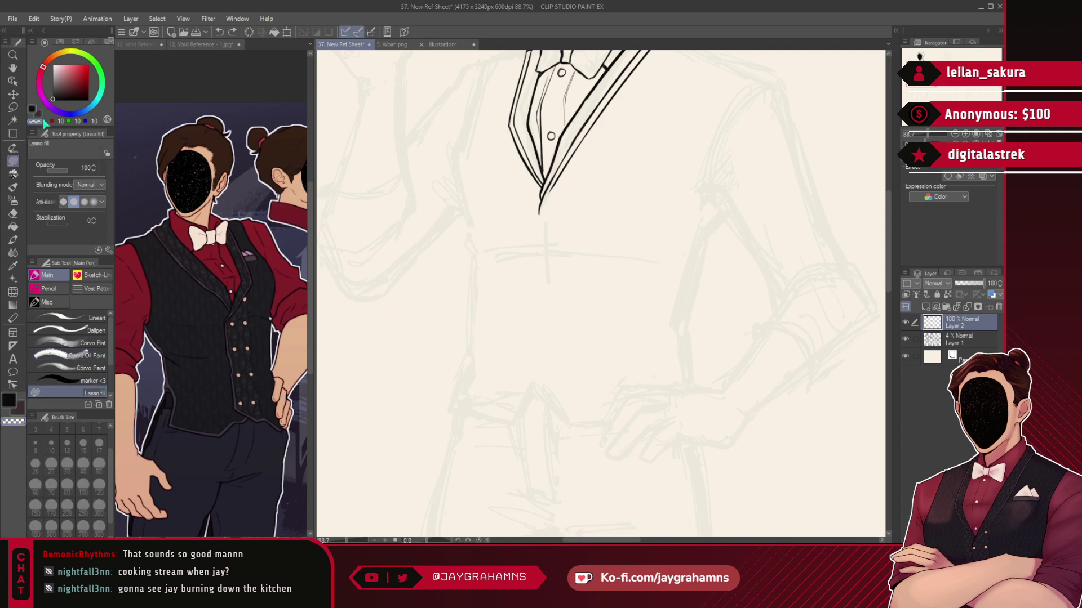
mouse_move(539, 189)
left_mouse_down()
mouse_move(545, 223)
mouse_move(552, 193)
left_mouse_up()
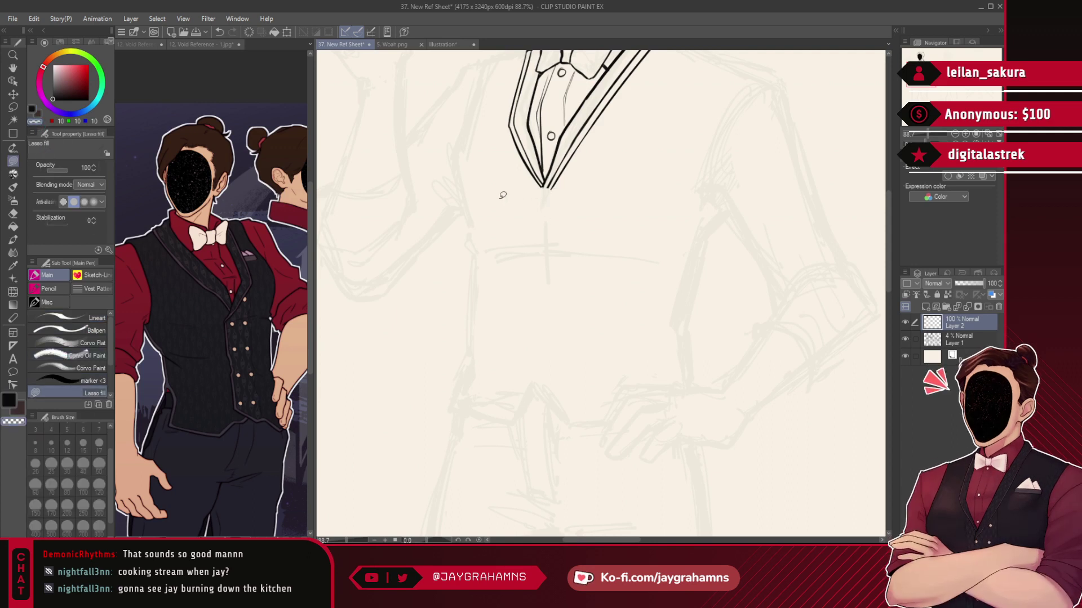
mouse_move(559, 147)
left_mouse_down()
mouse_move(538, 195)
mouse_move(567, 132)
mouse_move(527, 230)
mouse_move(570, 128)
left_mouse_up()
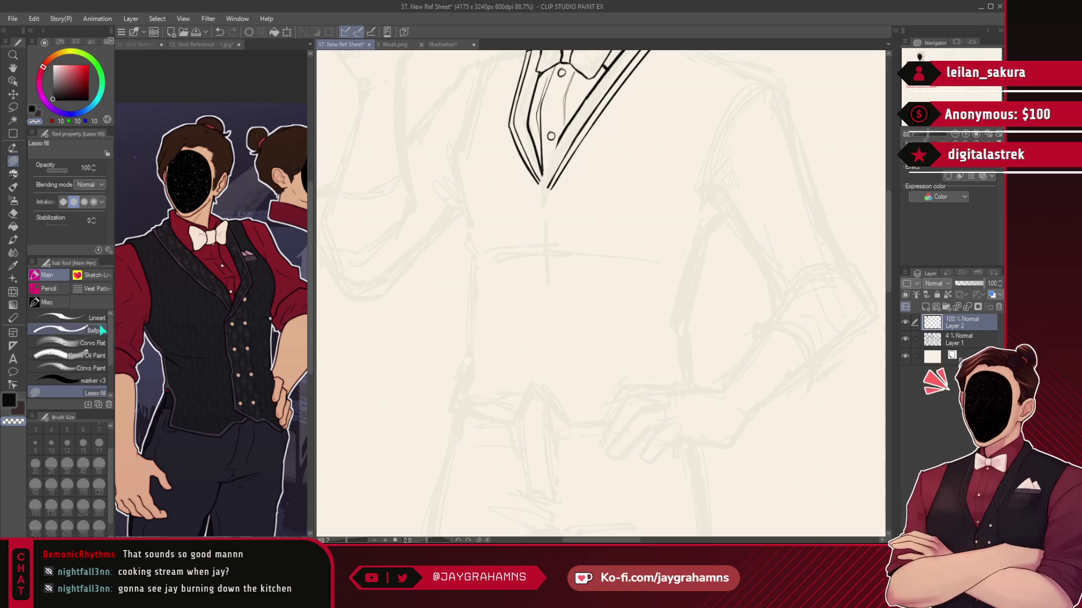
- Try redrawing the near lapel's edges and point with the Ballpen brush in the dark line colour
left_click(68, 330)
left_click(33, 110)
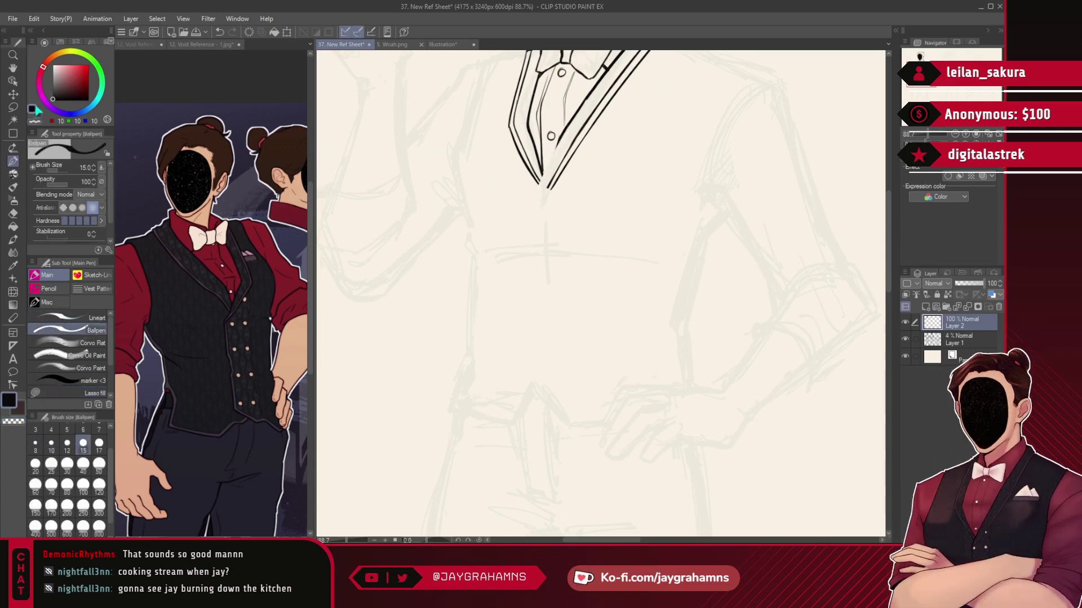
left_click_drag(560, 137, 531, 206)
key("ctrl+z")
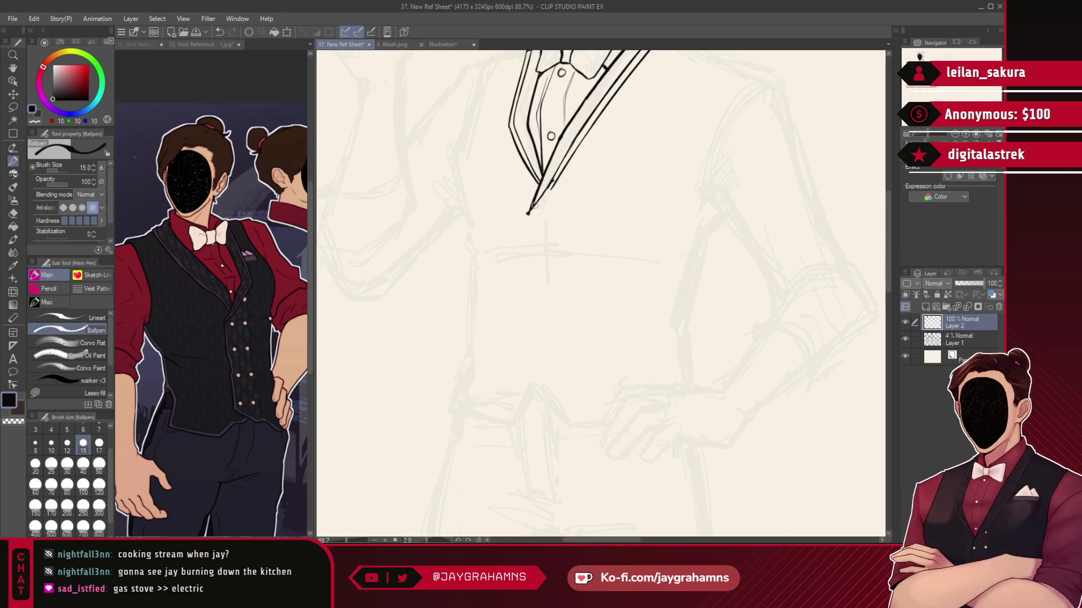
left_click_drag(549, 183, 530, 210)
left_click_drag(526, 214, 525, 221)
- Undo the Ballpen strokes and redraw the near lapel's lower edges with the Lineart brush, meeting in a point below the V
left_click(105, 317)
key("ctrl+z")
key("ctrl+z")
key("ctrl+z")
key("ctrl+z")
key("ctrl+z")
left_click_drag(560, 139, 546, 167)
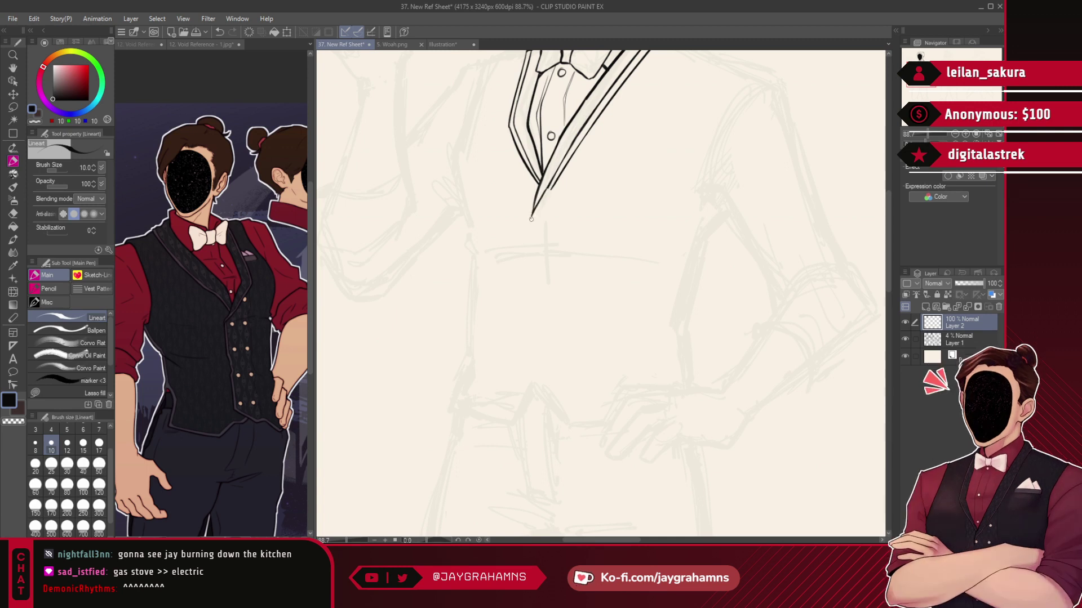
left_click_drag(550, 186, 526, 232)
- Try out strokes for the vest's front closing edge, running down from the lapel point
left_click_drag(527, 232, 536, 334)
key("ctrl+z")
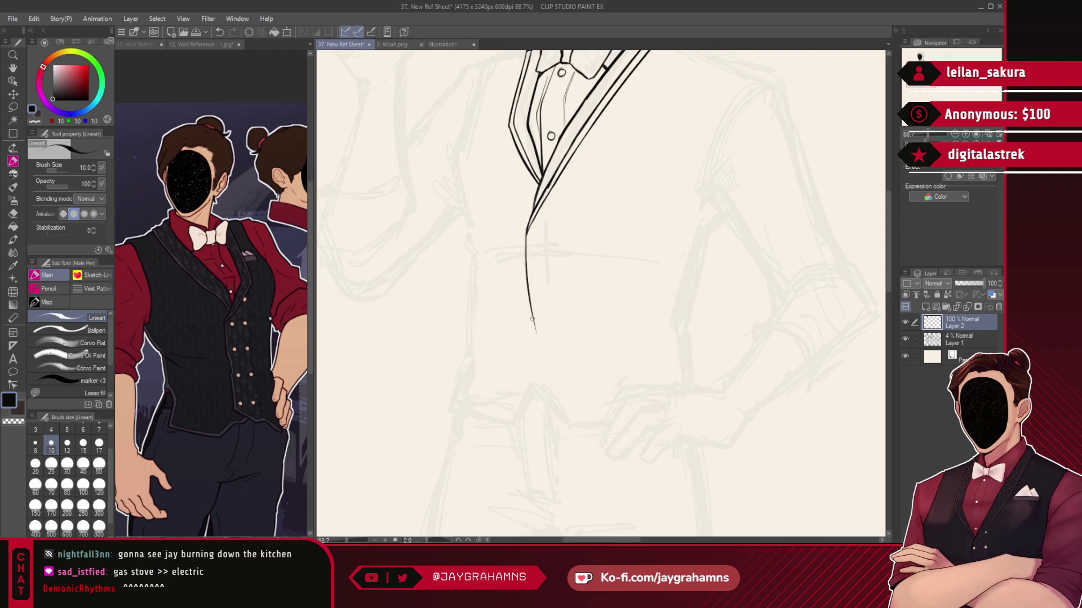
key("ctrl+z")
left_click_drag(525, 233, 539, 353)
key("ctrl+z")
left_click_drag(526, 232, 527, 326)
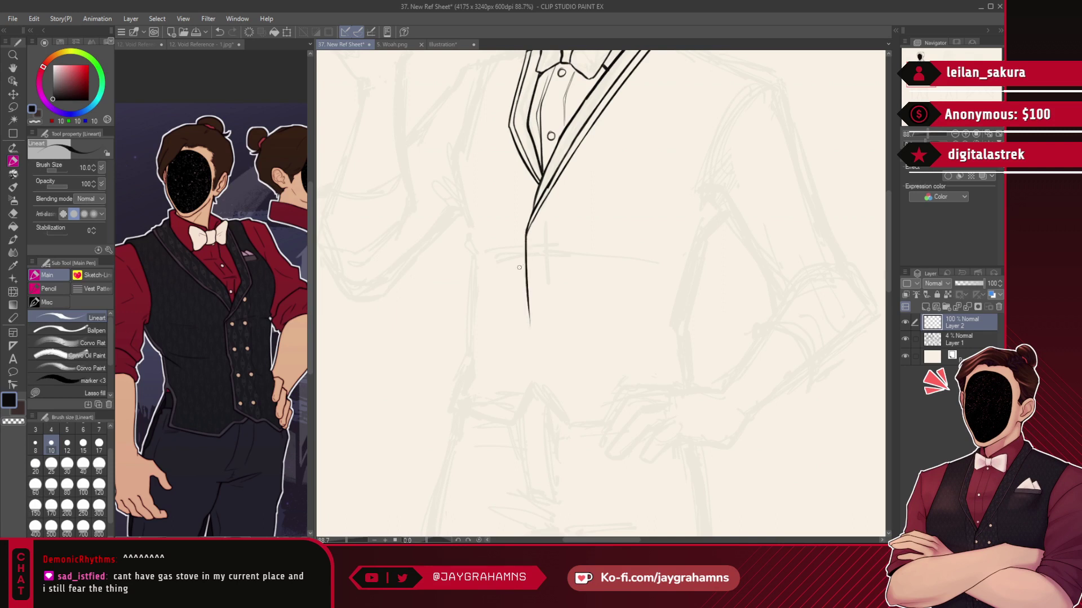
key("ctrl+z")
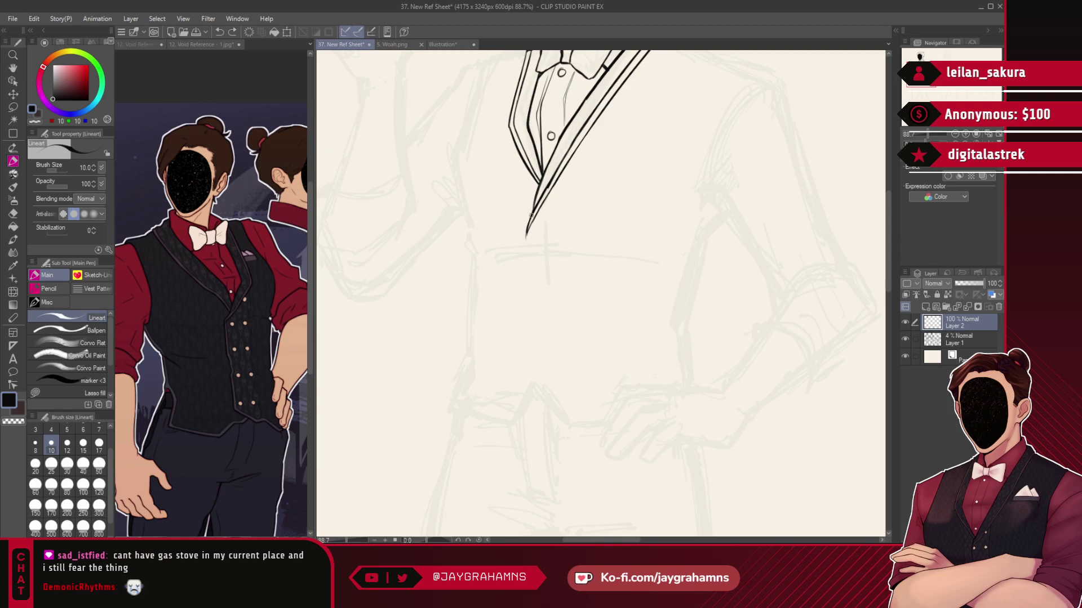
key("ctrl+z")
left_click_drag(527, 234, 533, 308)
key("ctrl+z")
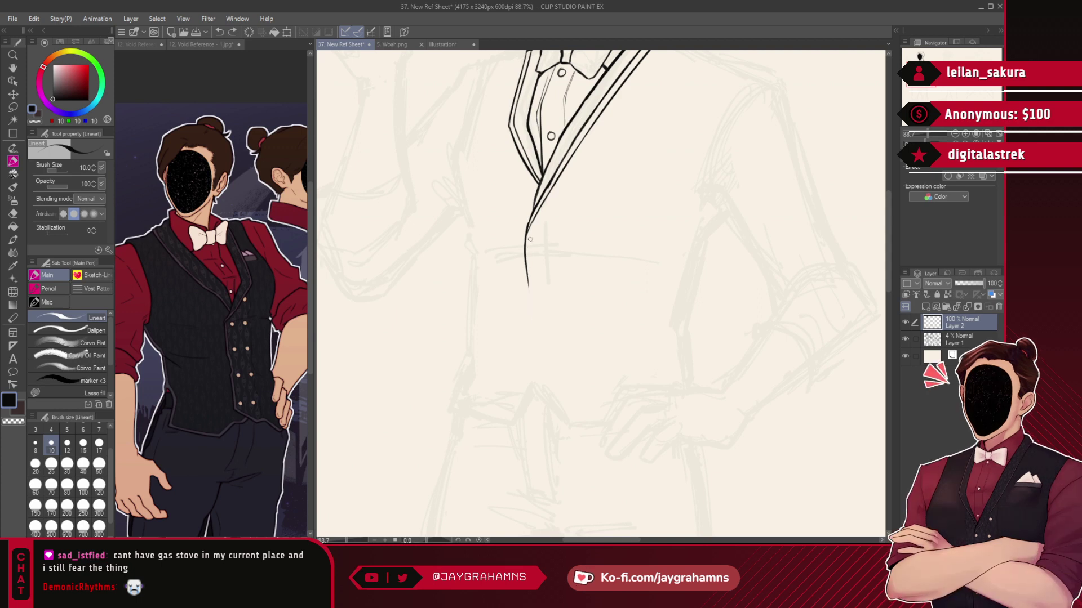
- Ink the vest's front closing edge from the lapel point down to the top of the sketched hem notch
left_click_drag(528, 239, 532, 337)
key("ctrl+z")
left_click_drag(529, 269, 536, 333)
key("ctrl+z")
key("ctrl+z")
left_click_drag(528, 224, 530, 270)
left_click_drag(527, 231, 534, 329)
key("ctrl+z")
key("ctrl+z")
key("ctrl+z")
left_click_drag(529, 266, 534, 378)
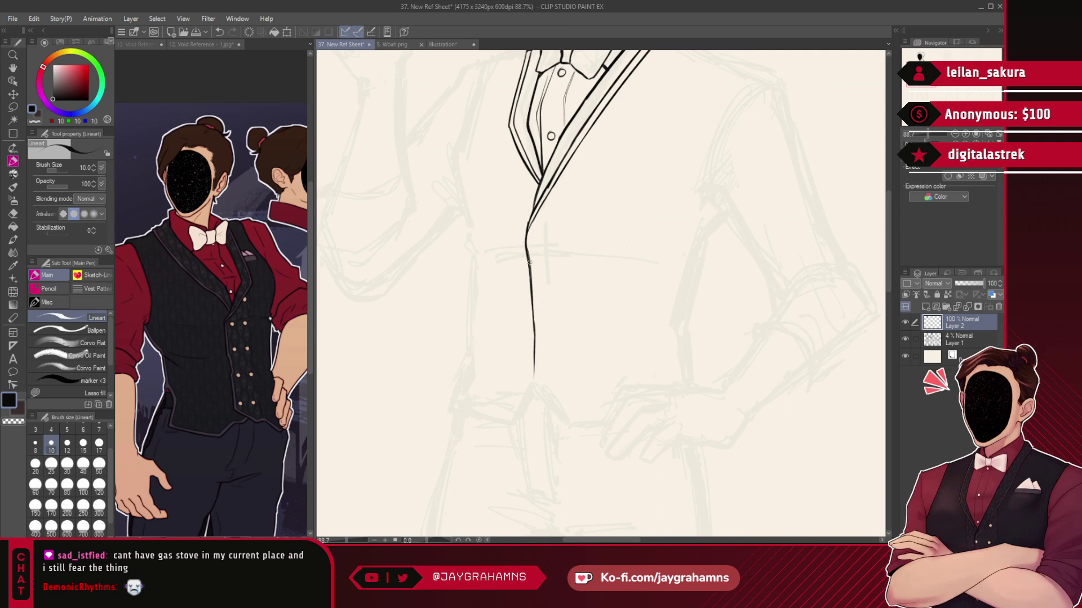
key("ctrl+z")
left_click_drag(534, 329, 534, 379)
- Ink the slanted hem line running down from the foot of the vest's front edge
mouse_move(534, 334)
left_mouse_down()
mouse_move(532, 387)
mouse_move(563, 423)
left_mouse_up()
key("ctrl+z")
mouse_move(558, 201)
left_mouse_down()
mouse_move(554, 317)
mouse_move(559, 261)
left_mouse_up()
key("ctrl+z")
key("ctrl+z")
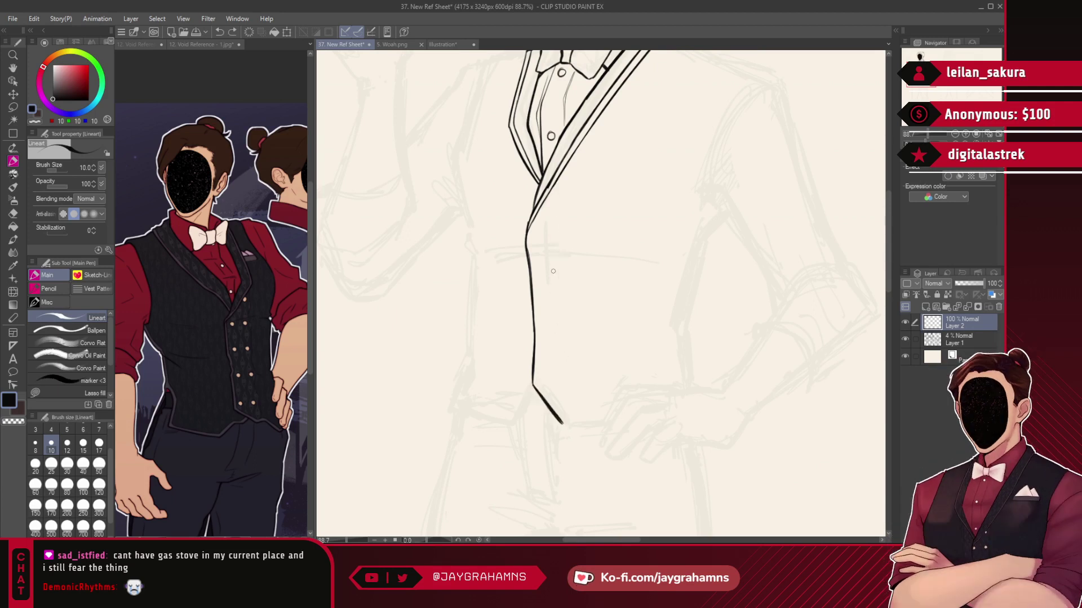
- Clear the near lapel's lower outer lines, its tip and the top of the vest's front edge with transparent Lasso fill
left_click(68, 393)
left_click(35, 121)
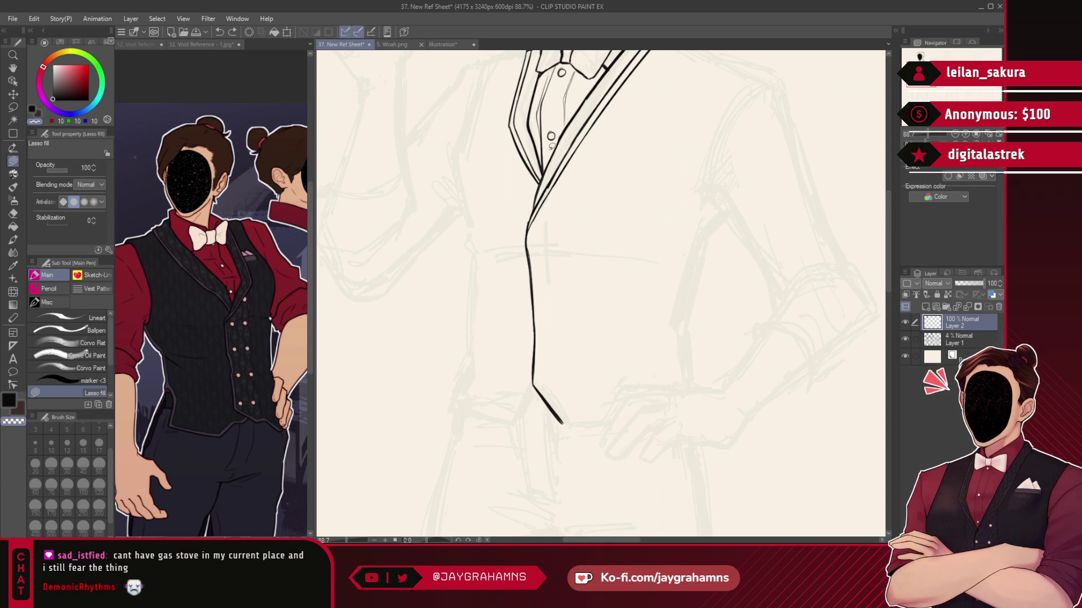
mouse_move(545, 186)
left_mouse_down()
mouse_move(532, 239)
mouse_move(594, 138)
mouse_move(527, 248)
left_mouse_up()
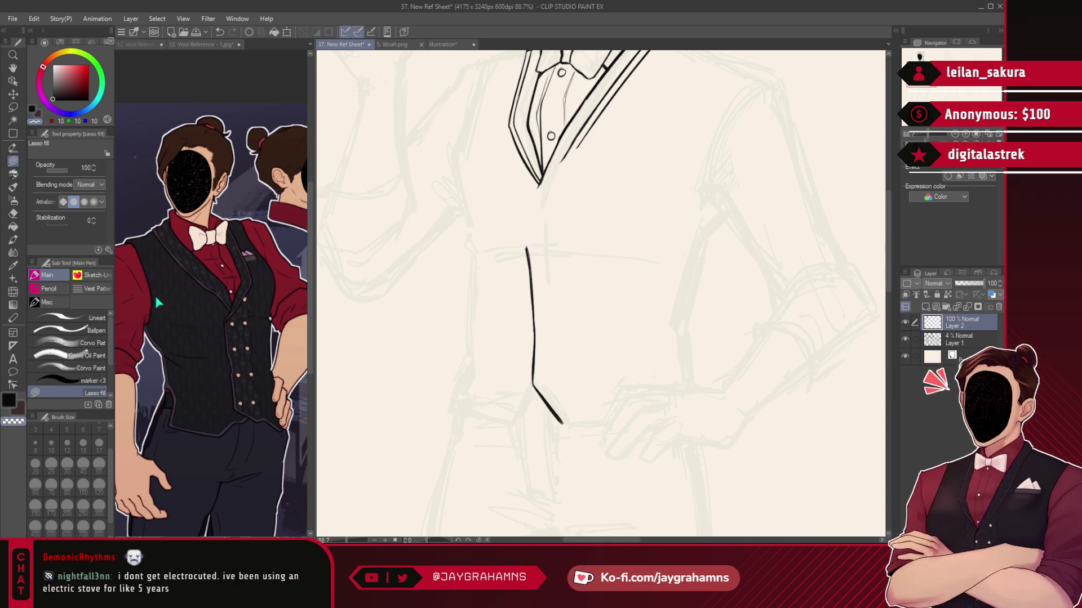
left_click_drag(606, 121, 573, 148)
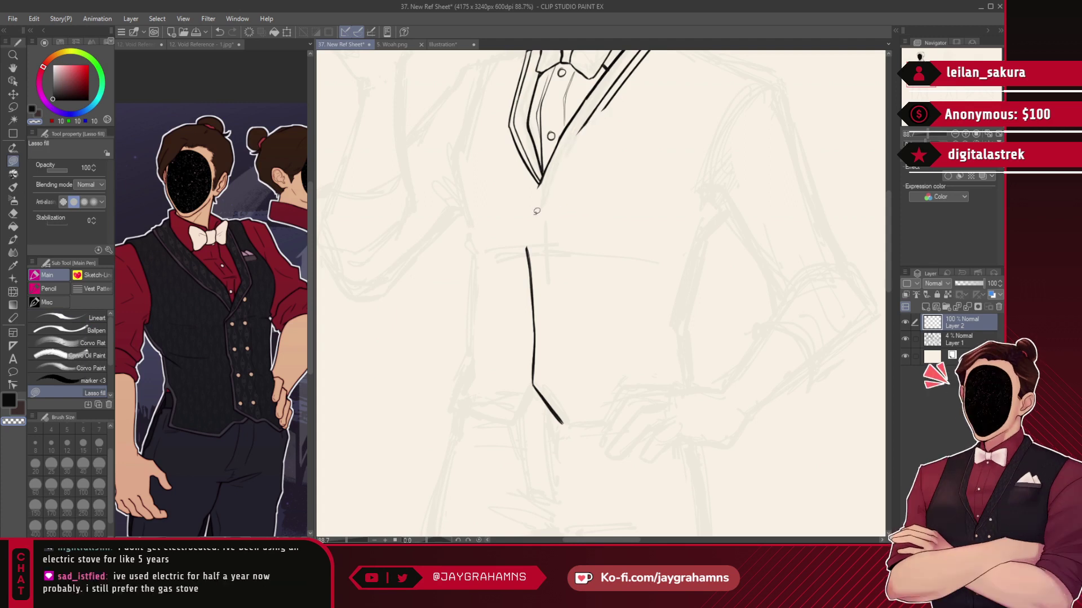
- Try redrawing the near lapel's lower line toward the V with the Lineart brush in the dark line colour
left_click(85, 318)
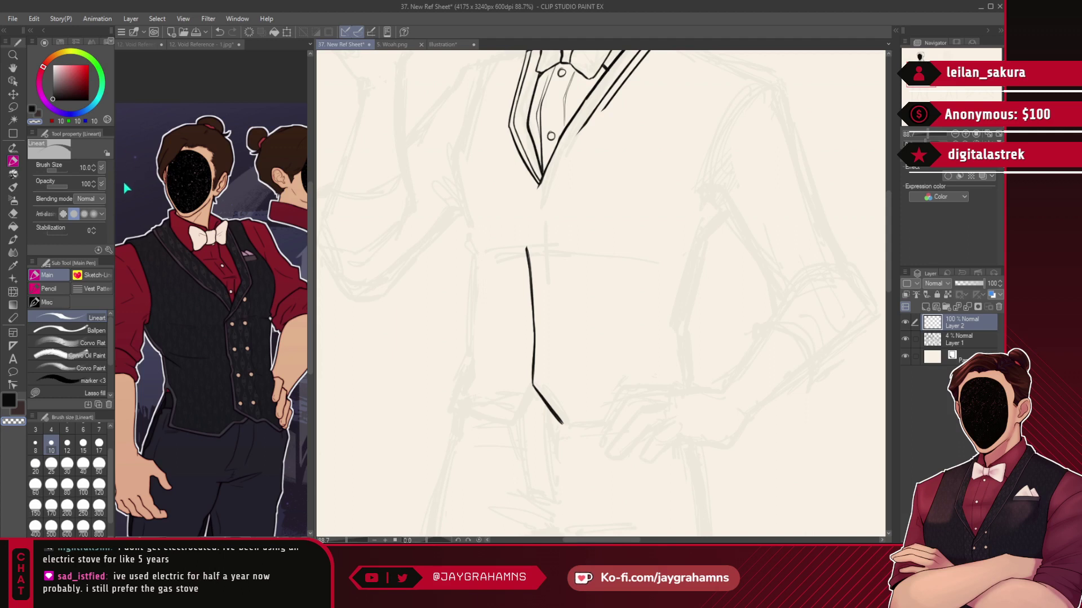
left_click(34, 109)
key("ctrl+z")
mouse_move(578, 133)
left_mouse_down()
mouse_move(531, 206)
mouse_move(567, 148)
mouse_move(533, 198)
mouse_move(560, 153)
mouse_move(538, 188)
left_mouse_up()
key("ctrl+z")
key("ctrl+z")
key("ctrl+z")
key("ctrl+z")
key("ctrl+z")
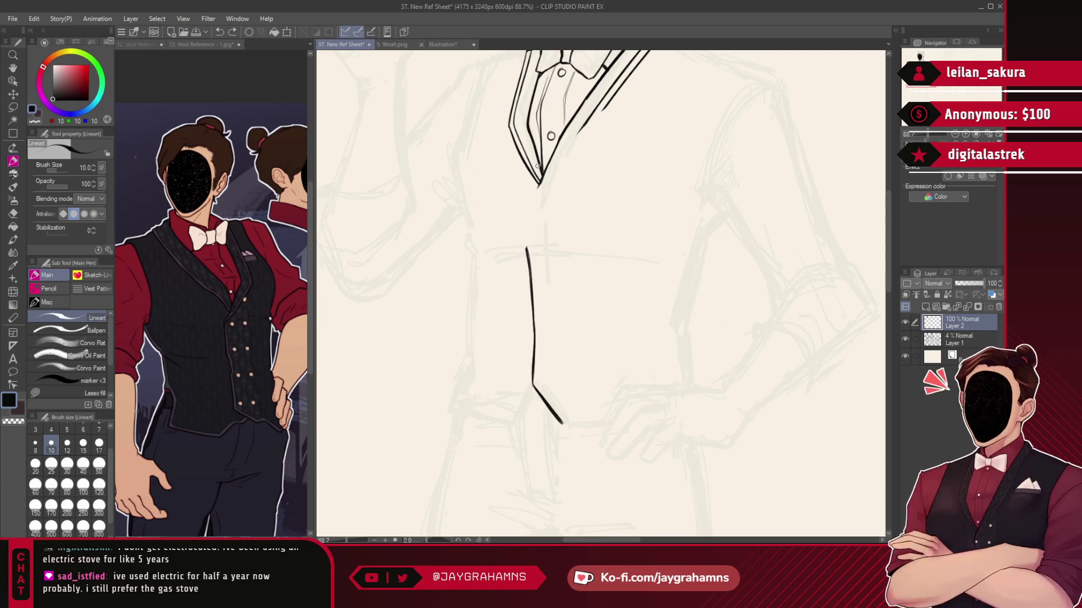
- Erase the loose lower end of the near lapel's trim line and redraw it toward the V
left_click(35, 121)
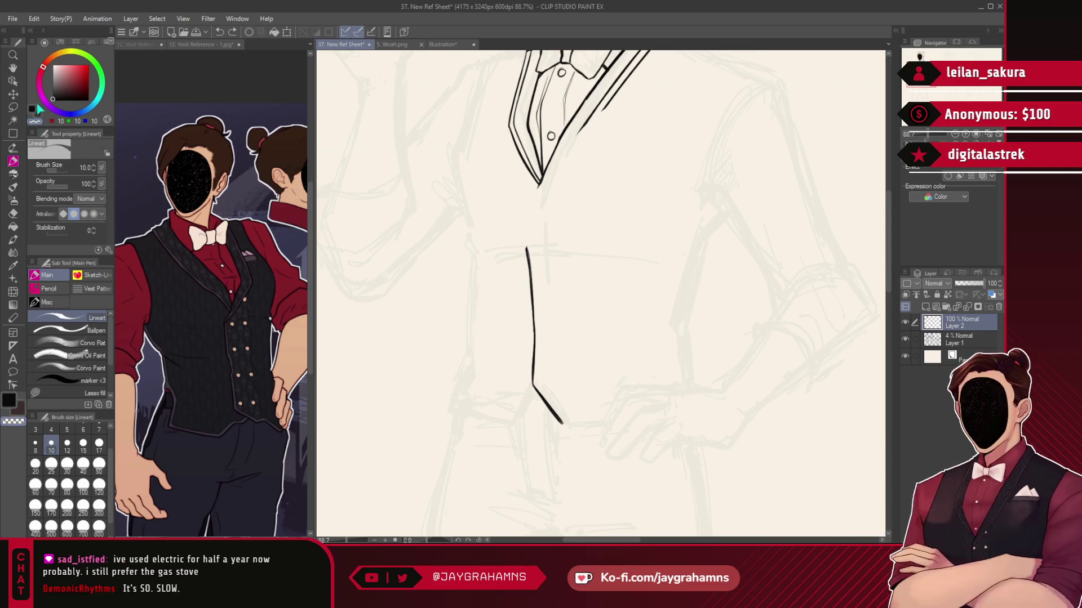
left_click_drag(595, 111, 562, 157)
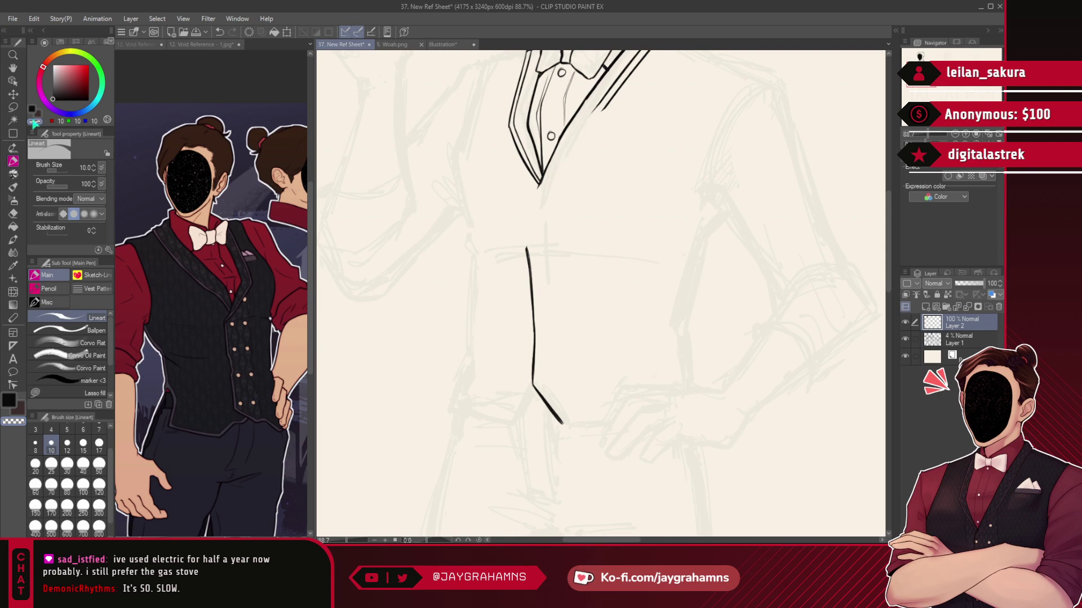
key("c")
mouse_move(593, 108)
left_mouse_down()
mouse_move(543, 175)
mouse_move(598, 102)
mouse_move(575, 138)
left_mouse_up()
key("ctrl+z")
key("ctrl+z")
key("ctrl+z")
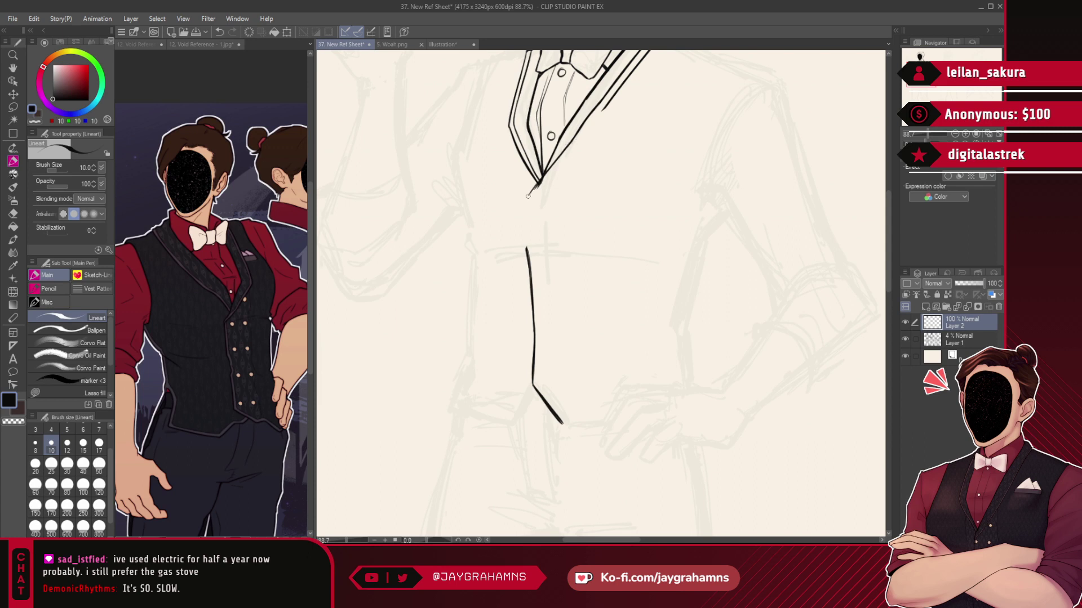
- Redraw the near lapel's lower outer edge, passing the V and curving down toward the vest's front edge
mouse_move(539, 183)
left_mouse_down()
mouse_move(524, 206)
mouse_move(524, 235)
left_mouse_up()
key("ctrl+z")
key("ctrl+z")
left_click_drag(540, 182, 524, 213)
key("ctrl+z")
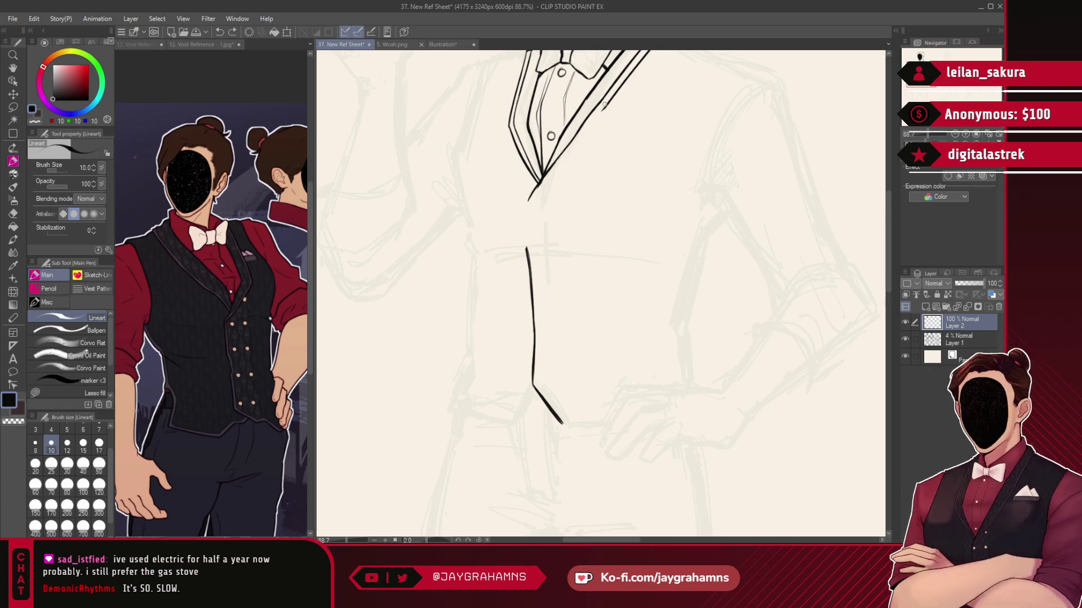
key("ctrl+z")
mouse_move(570, 149)
left_mouse_down()
mouse_move(536, 196)
mouse_move(610, 102)
left_mouse_up()
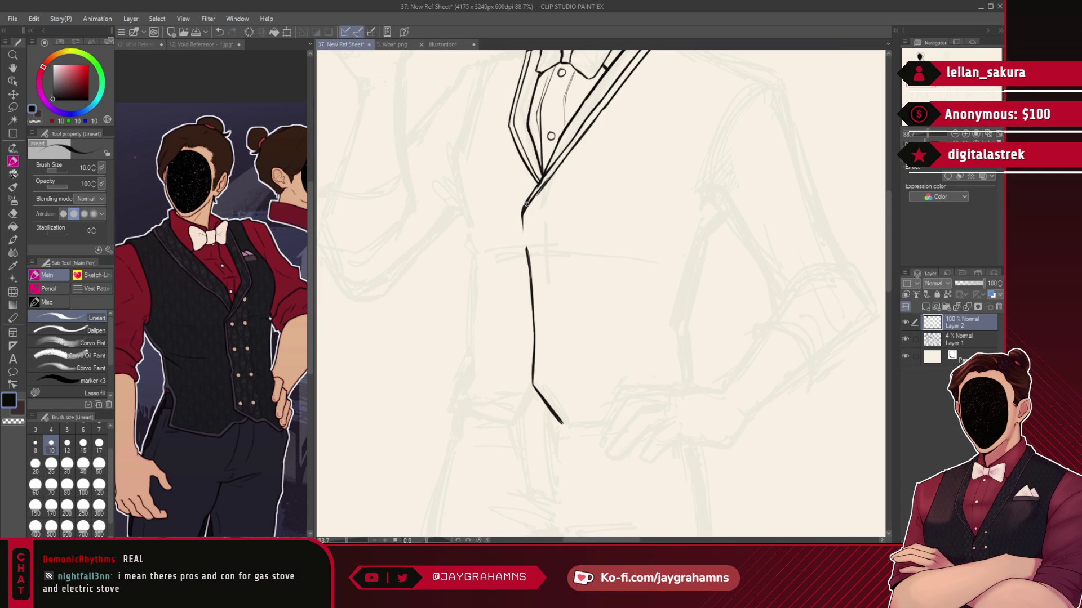
- Thin the near lapel's lower bend with transparent colour and redraw it to join the vest's front edge
key("c")
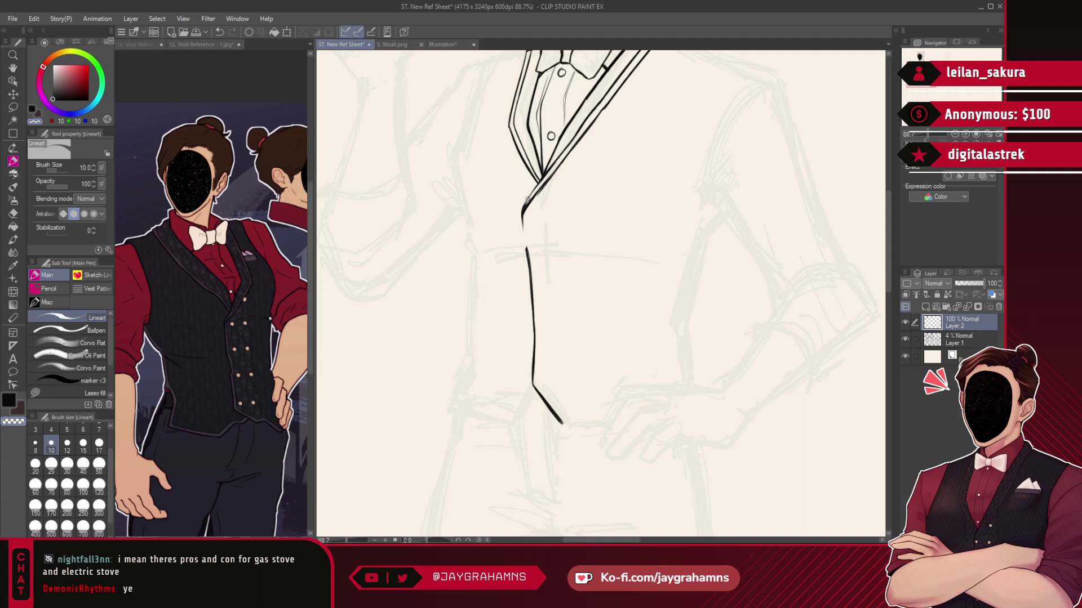
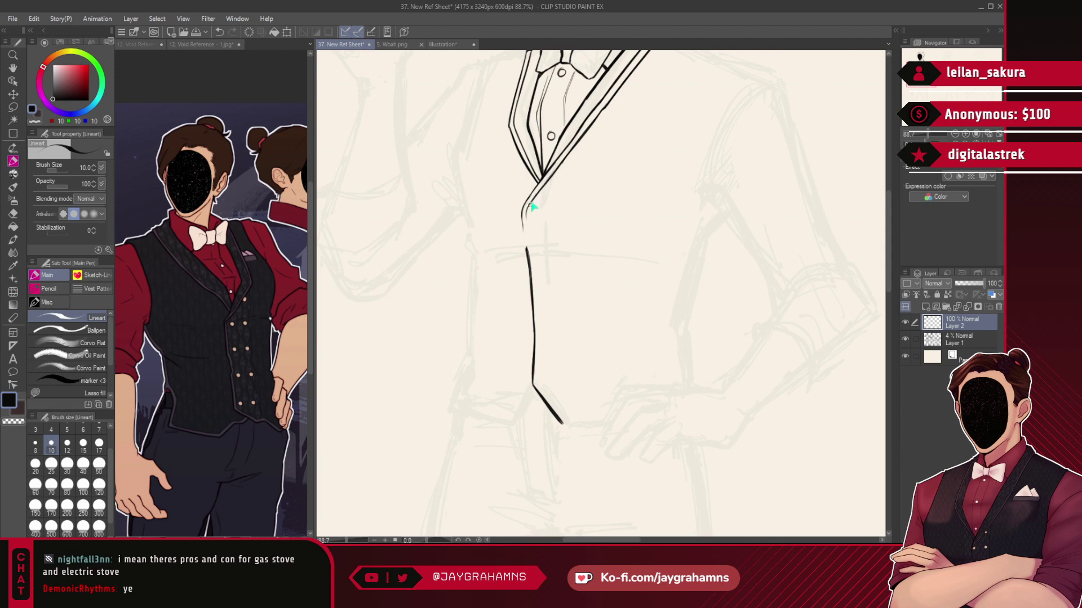
mouse_move(551, 173)
left_mouse_down()
mouse_move(529, 202)
mouse_move(526, 251)
mouse_move(523, 229)
left_mouse_up()
scroll(646, 90, "up", 4)
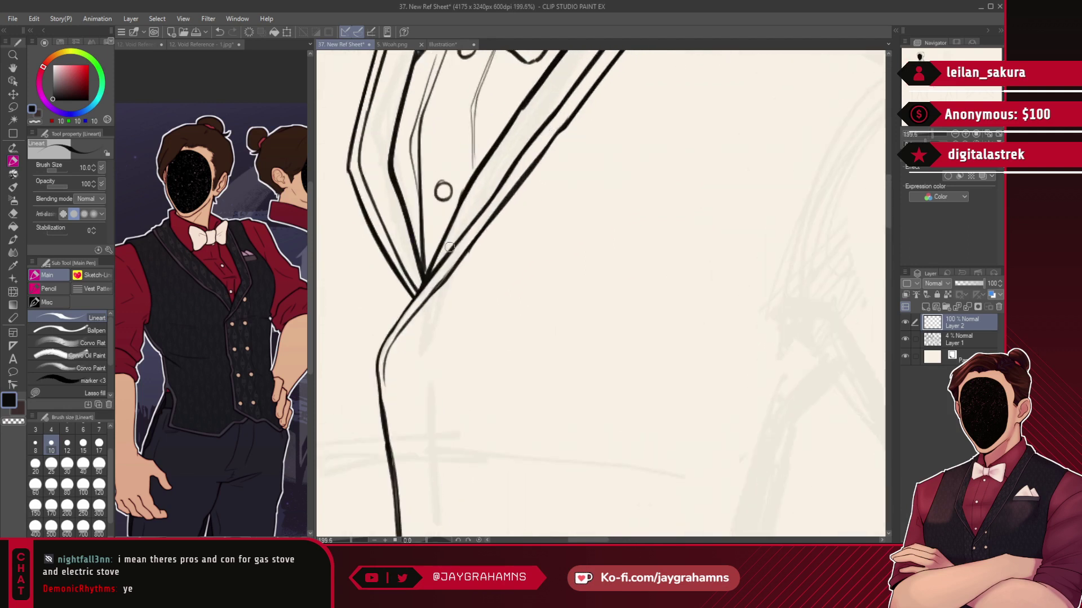
key("c")
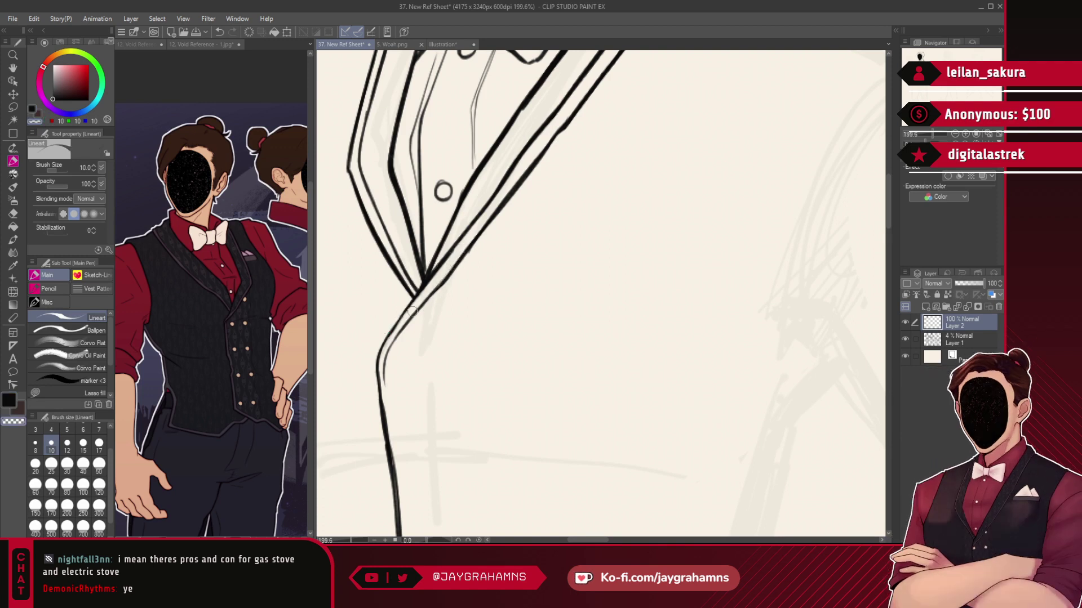
left_click_drag(605, 240, 522, 458)
left_click_drag(494, 258, 484, 271)
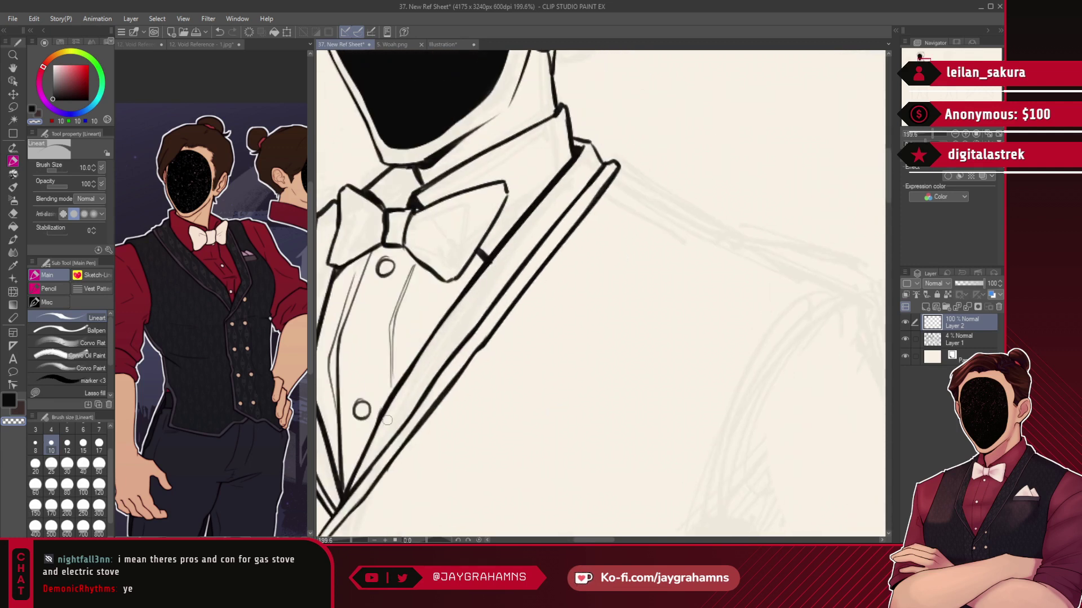
- Try drawing the vest's outer side line near the far arm with a size 8 brush
left_click(35, 445)
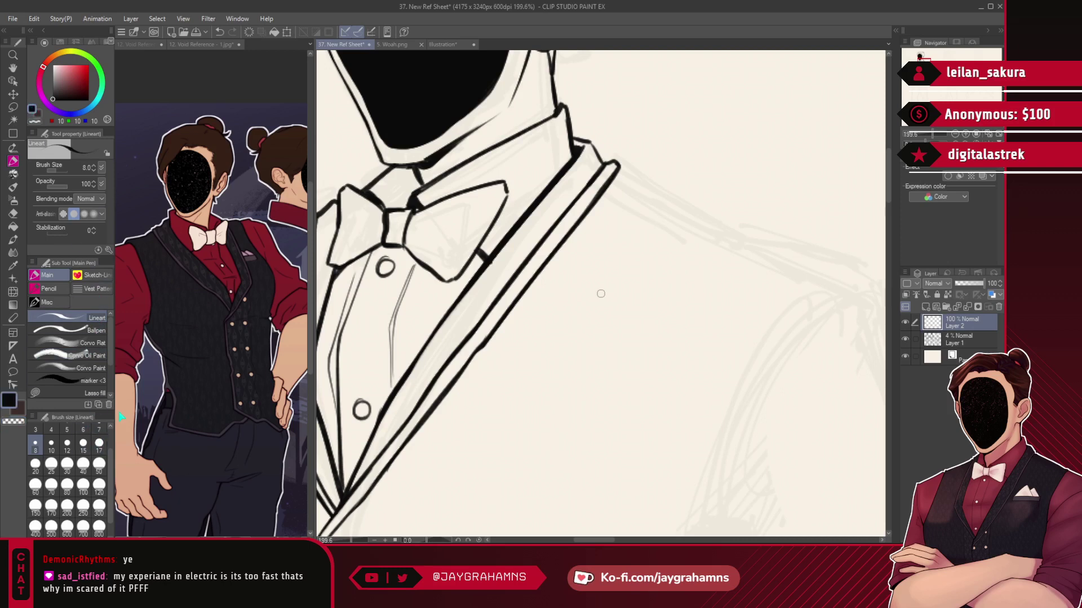
scroll(684, 128, "down", 1)
scroll(684, 129, "down", 9)
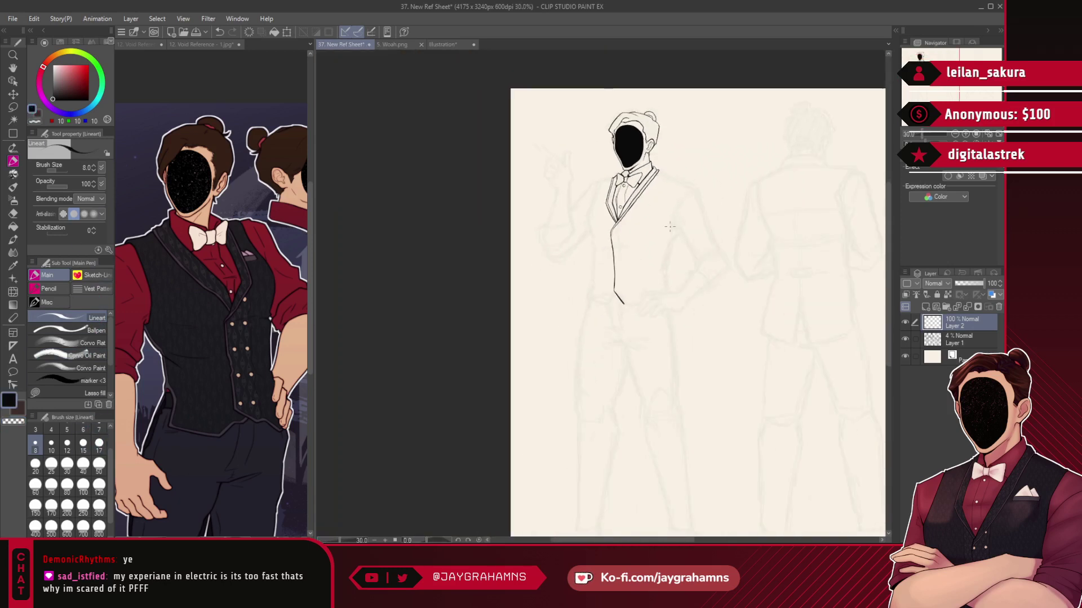
scroll(648, 284, "up", 3)
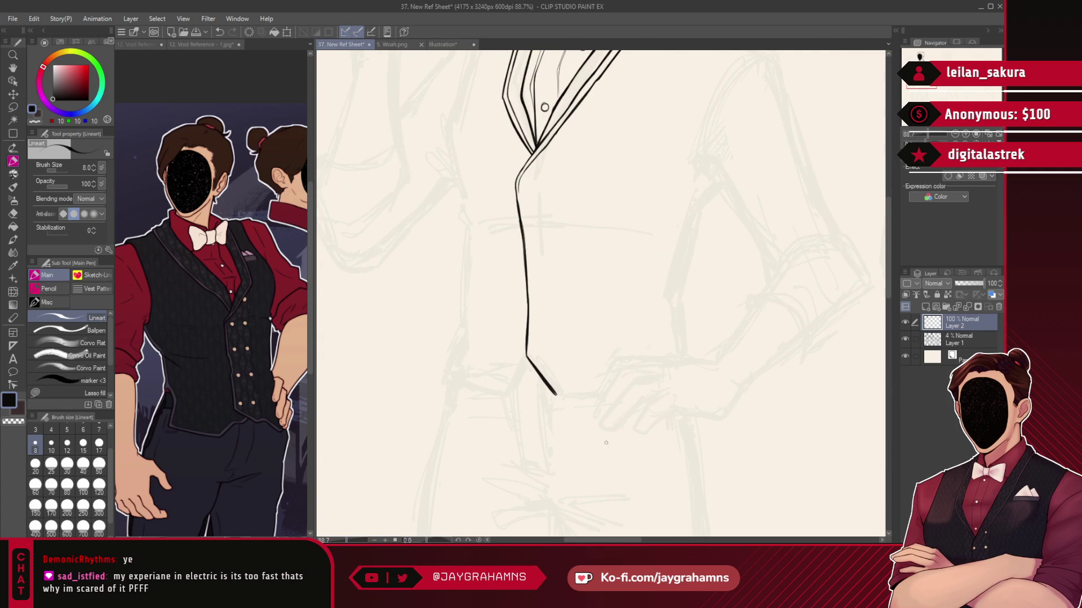
mouse_move(693, 244)
left_mouse_down()
mouse_move(717, 411)
mouse_move(742, 273)
mouse_move(746, 333)
mouse_move(744, 294)
left_mouse_up()
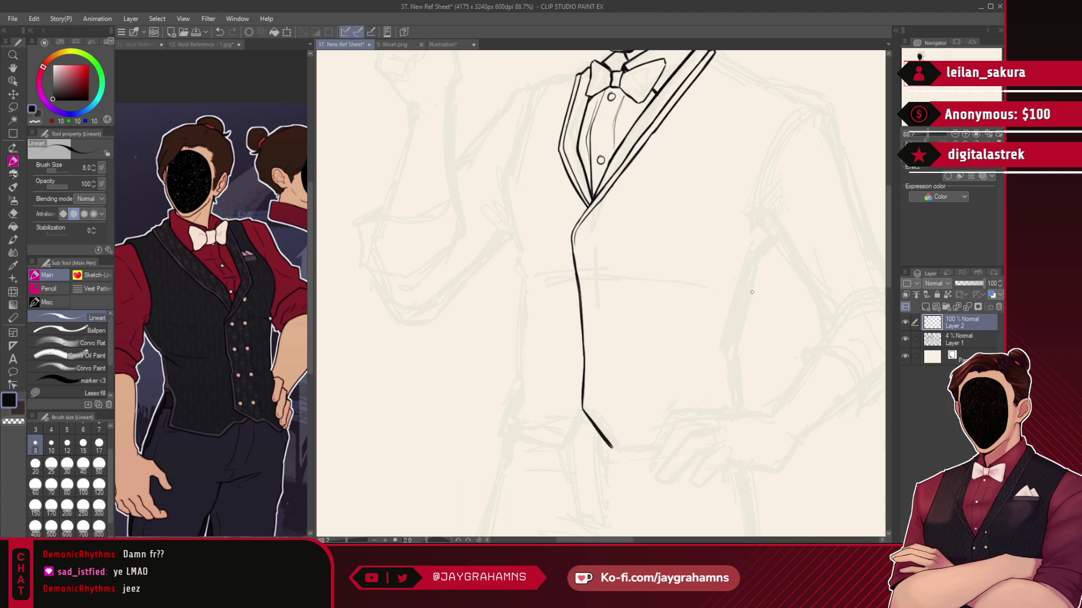
scroll(430, 301, "down", 3)
scroll(514, 135, "up", 4)
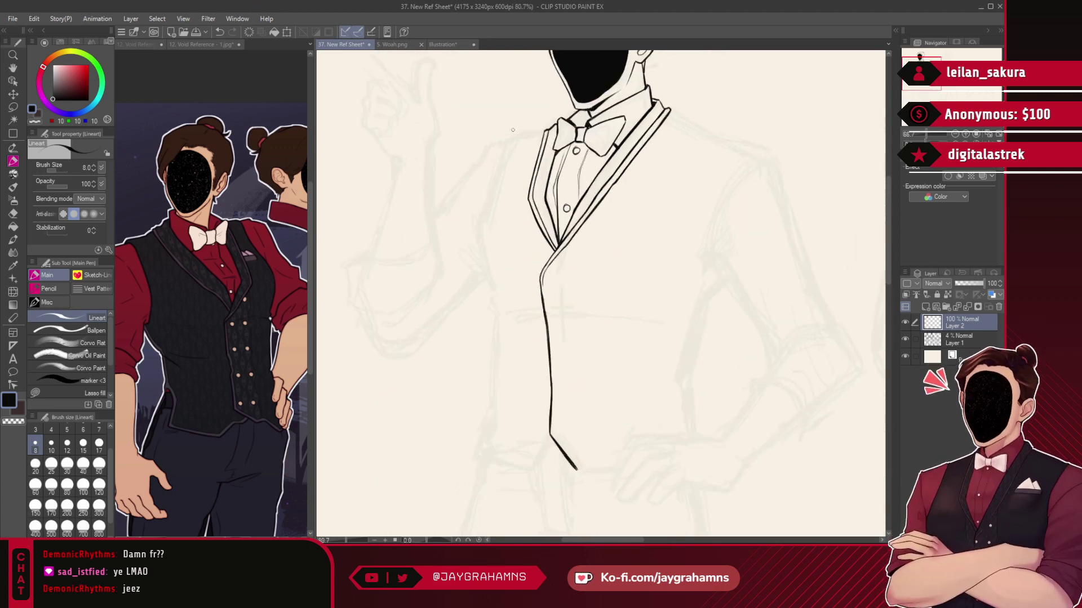
scroll(563, 198, "down", 4)
scroll(549, 197, "up", 4)
scroll(535, 169, "down", 4)
scroll(556, 180, "up", 3)
scroll(566, 104, "down", 1)
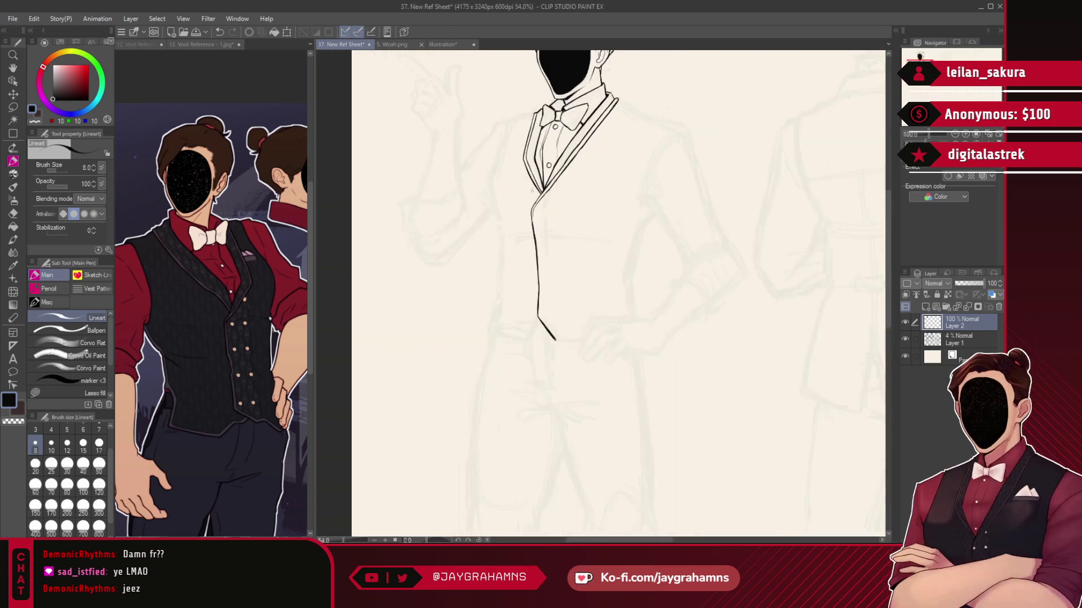
scroll(535, 165, "up", 2)
left_click_drag(456, 190, 476, 254)
key("ctrl+z")
key("ctrl+z")
- Set the brush size to 10 and draw the vest's curved far chest side with short fold lines beneath it
left_click(51, 445)
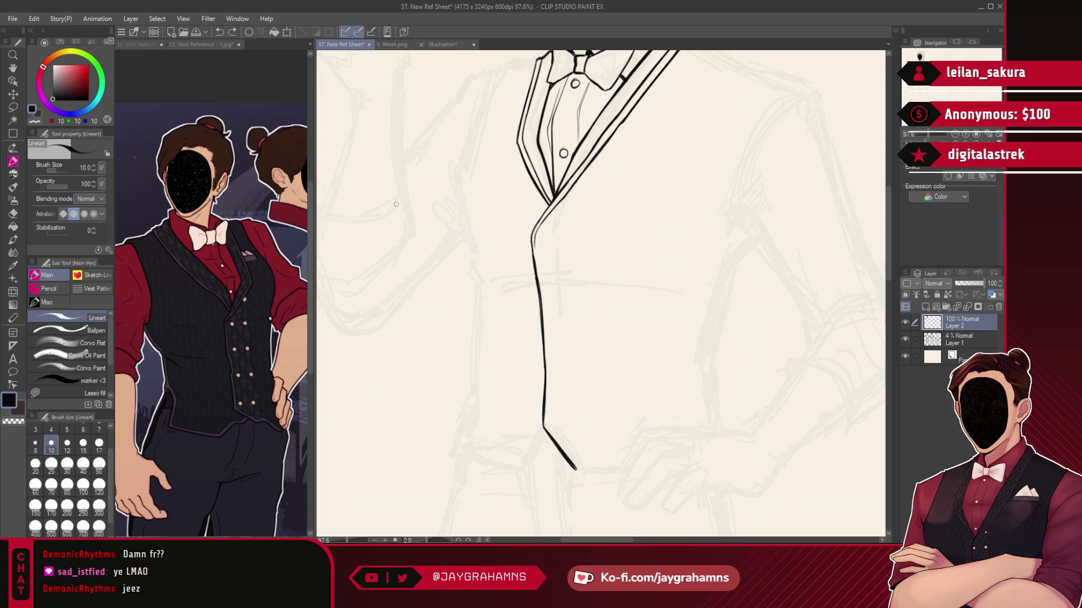
mouse_move(480, 106)
left_mouse_down()
mouse_move(453, 181)
mouse_move(471, 244)
left_mouse_up()
key("ctrl+z")
key("ctrl+z")
key("ctrl+z")
key("ctrl+z")
mouse_move(455, 182)
left_mouse_down()
mouse_move(472, 242)
mouse_move(503, 270)
left_mouse_up()
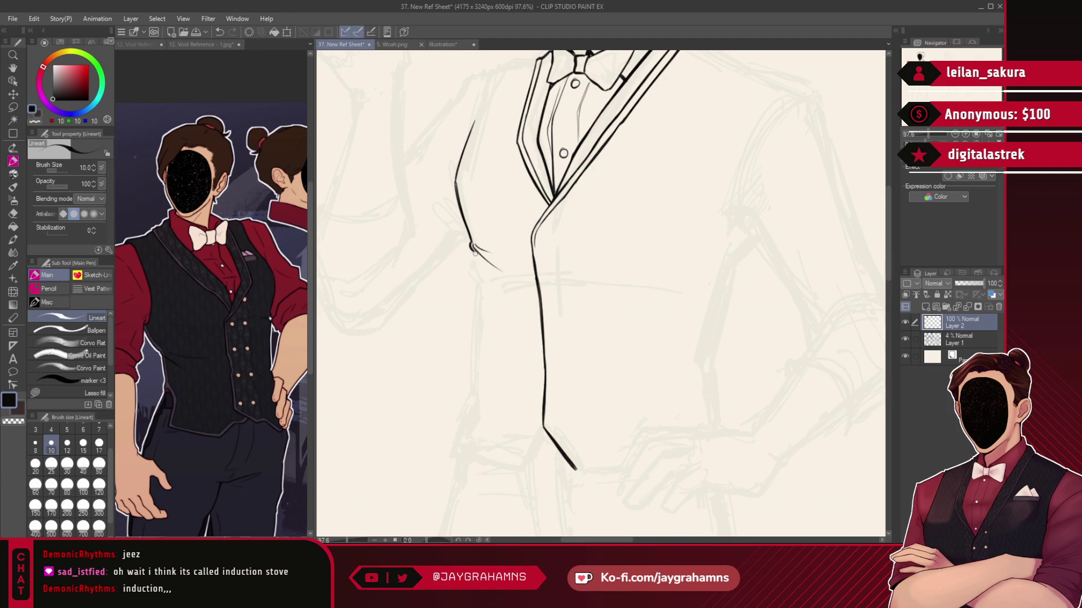
key("ctrl+z")
- Draw the vest's outer side line from the small fold down past the waist
mouse_move(473, 253)
left_mouse_down()
mouse_move(474, 303)
mouse_move(471, 260)
mouse_move(472, 323)
left_mouse_up()
key("ctrl+z")
key("ctrl+z")
left_click_drag(473, 250, 479, 287)
left_click_drag(474, 255, 472, 387)
mouse_move(477, 301)
left_mouse_down()
mouse_move(475, 375)
mouse_move(475, 352)
mouse_move(453, 443)
left_mouse_up()
key("ctrl+z")
key("ctrl+z")
key("ctrl+z")
- Try drawing the vest's flared lower side below the waist and the start of its hem
left_click_drag(474, 381, 459, 444)
key("ctrl+z")
left_click_drag(476, 403, 449, 465)
key("ctrl+z")
key("ctrl+z")
key("ctrl+z")
key("ctrl+z")
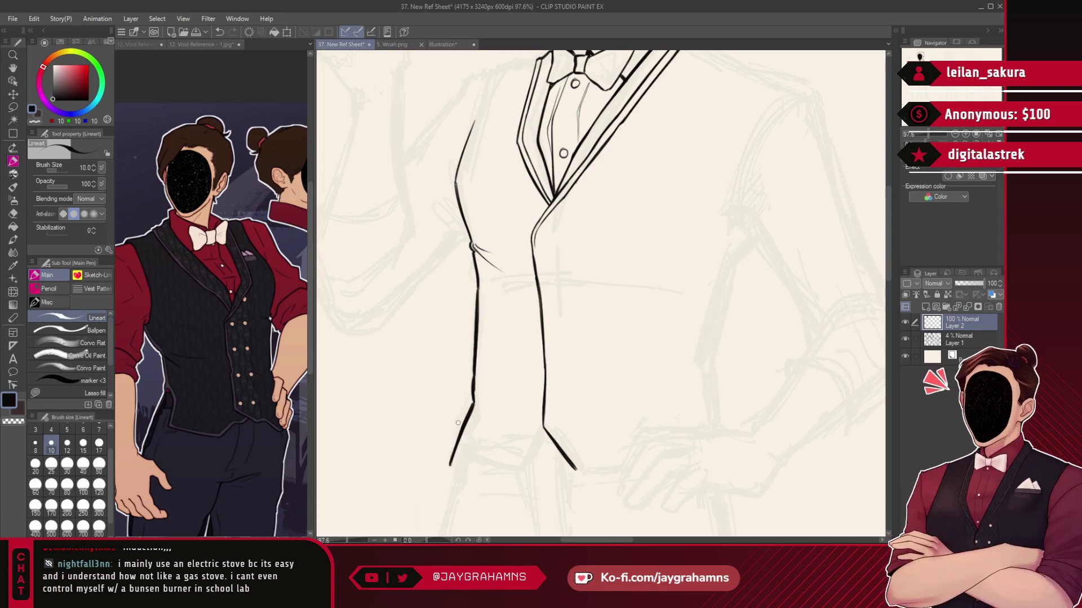
key("ctrl+z")
mouse_move(458, 462)
left_mouse_down()
mouse_move(512, 503)
mouse_move(500, 502)
left_mouse_up()
key("ctrl+z")
key("ctrl+z")
key("ctrl+z")
key("ctrl+z")
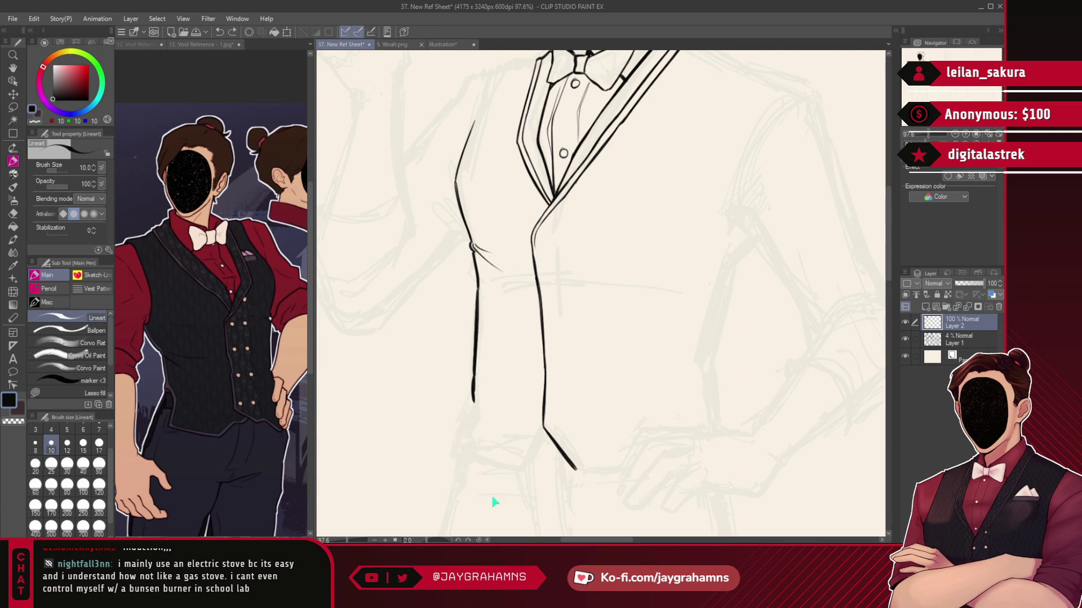
- Draw the vest's short flared lower side and its pointed hem up to the slanted end of the front edge
left_click_drag(474, 401, 455, 460)
key("ctrl+z")
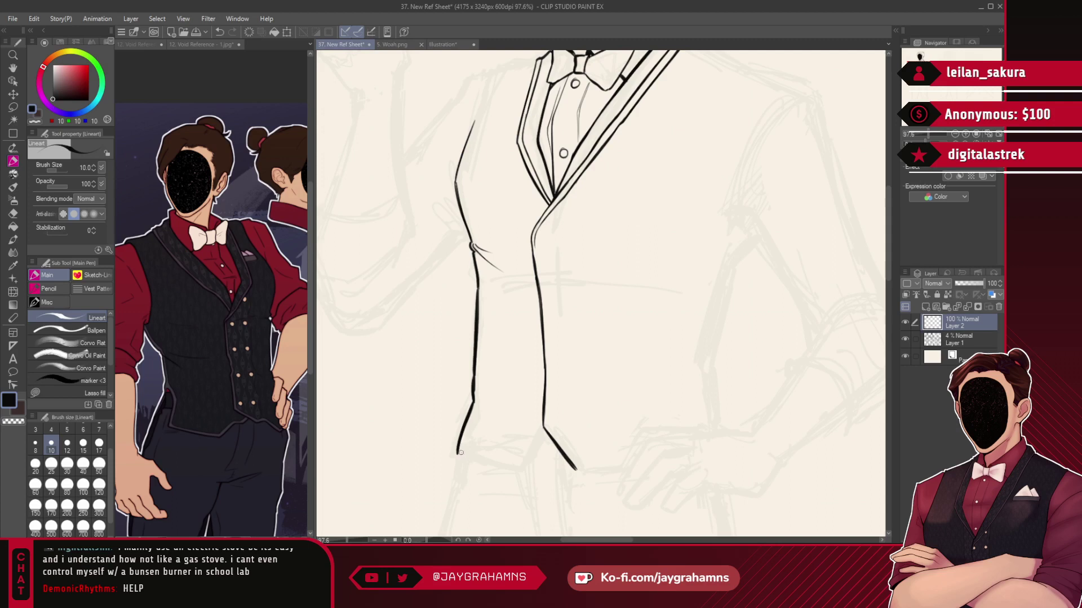
left_click_drag(458, 454, 504, 480)
key("ctrl+z")
mouse_move(457, 454)
left_mouse_down()
mouse_move(517, 484)
mouse_move(548, 439)
left_mouse_up()
key("ctrl+z")
mouse_move(518, 486)
left_mouse_down()
mouse_move(554, 445)
mouse_move(522, 480)
left_mouse_up()
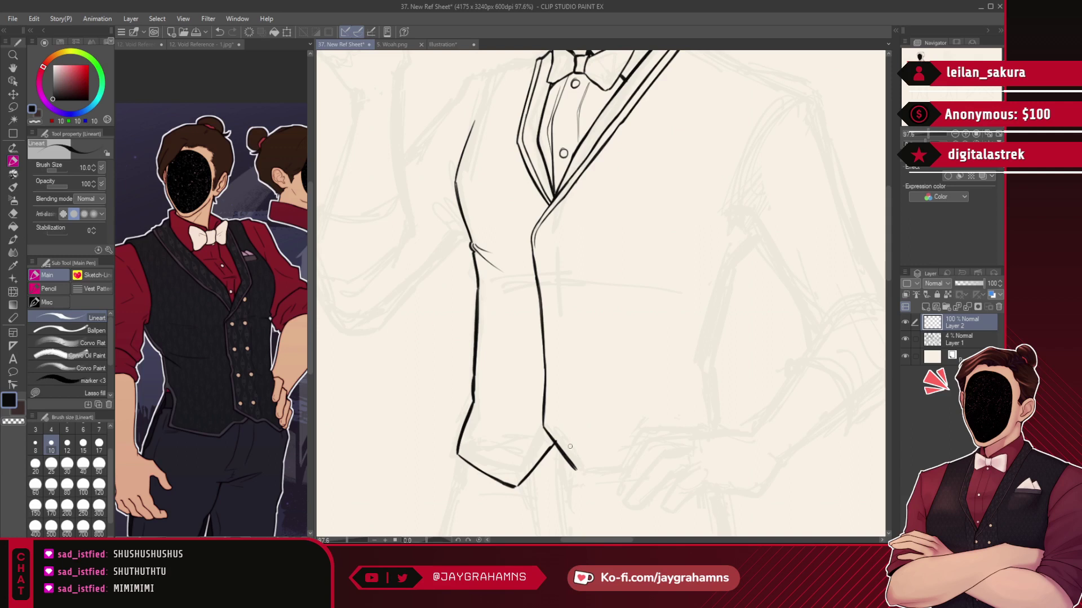
- Extend and thicken the slanted lower end of the vest's front edge beyond the hem junction
left_click_drag(592, 485, 558, 447)
key("ctrl+z")
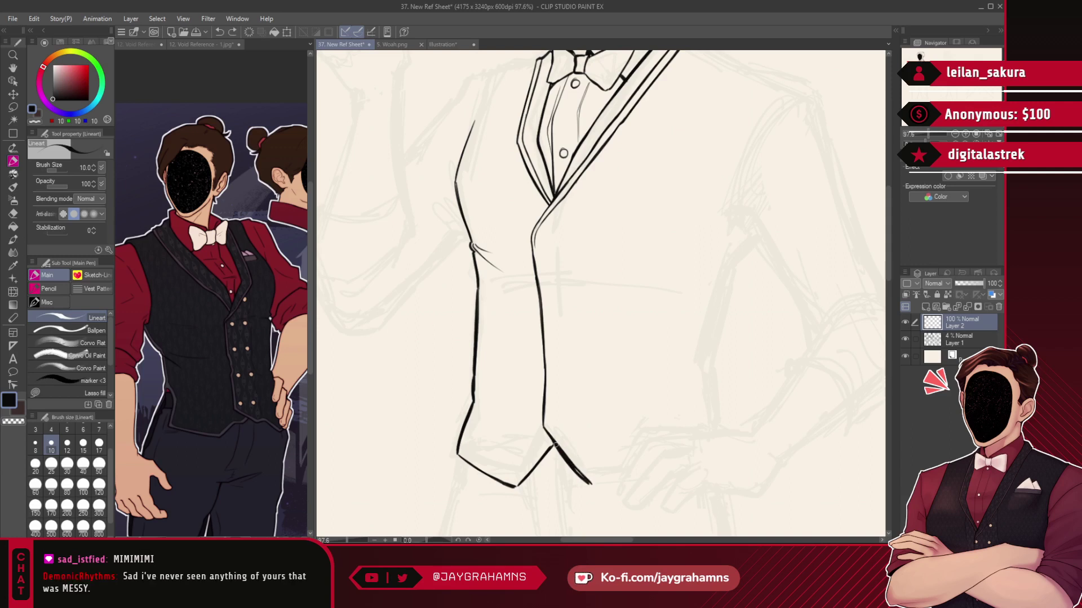
left_click_drag(593, 488, 579, 473)
key("ctrl+z")
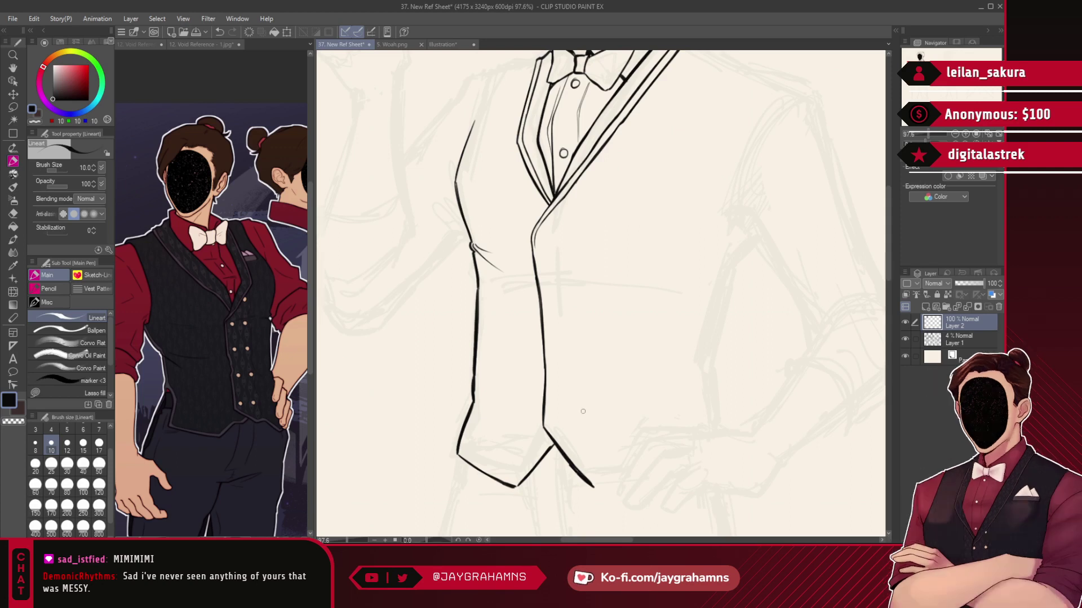
- Hide the line art on Layer 2 and raise Layer 1 to 100% opacity to view the full rough sketch
scroll(574, 408, "down", 2)
left_click(904, 323)
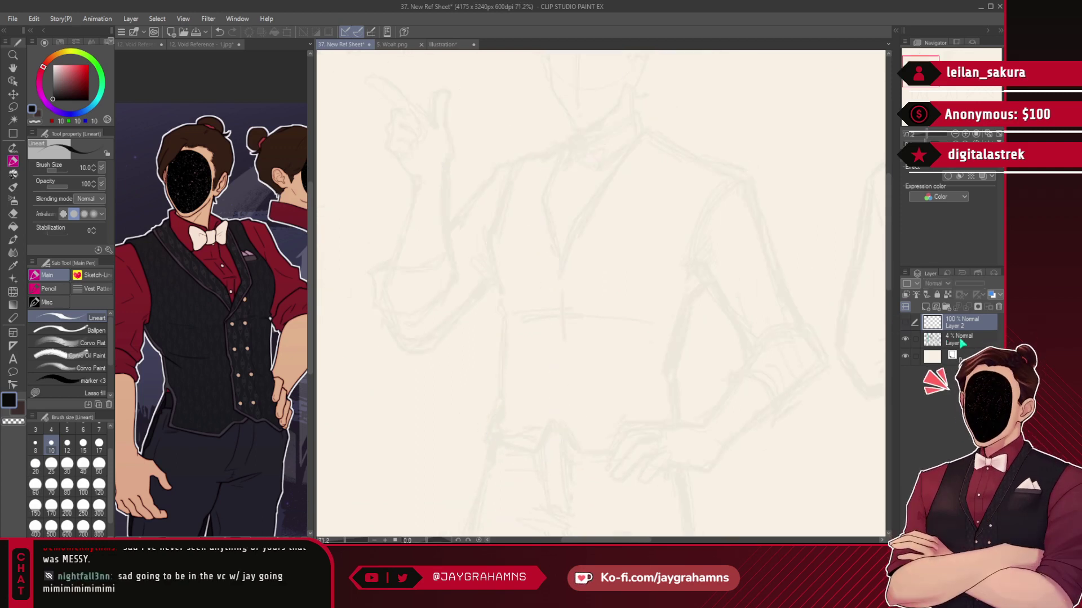
left_click(955, 341)
left_click_drag(967, 283, 986, 284)
scroll(828, 319, "down", 3)
scroll(829, 319, "up", 3)
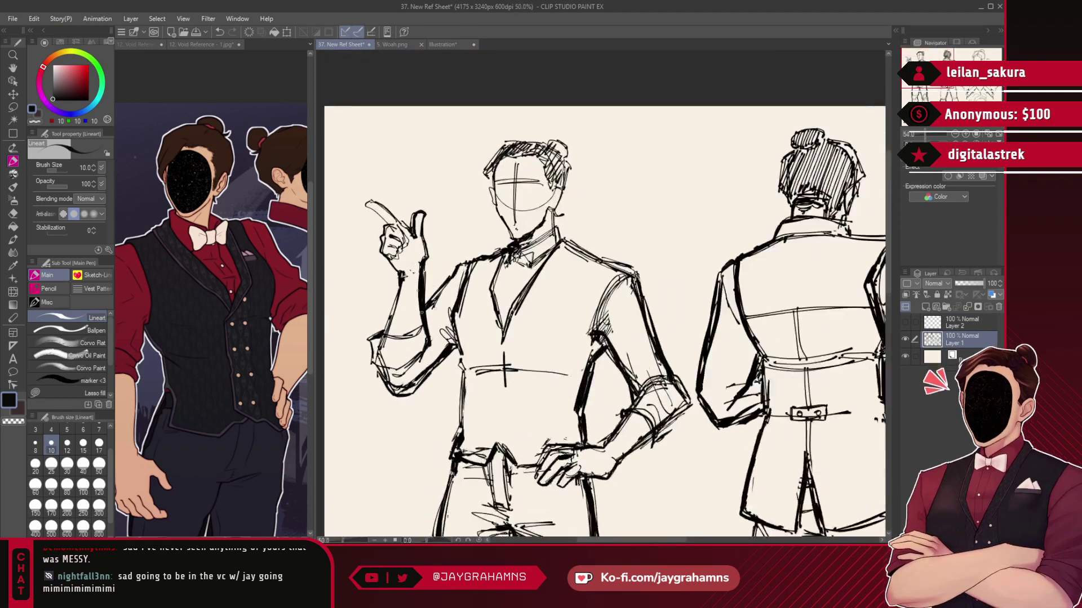
scroll(601, 293, "down", 7)
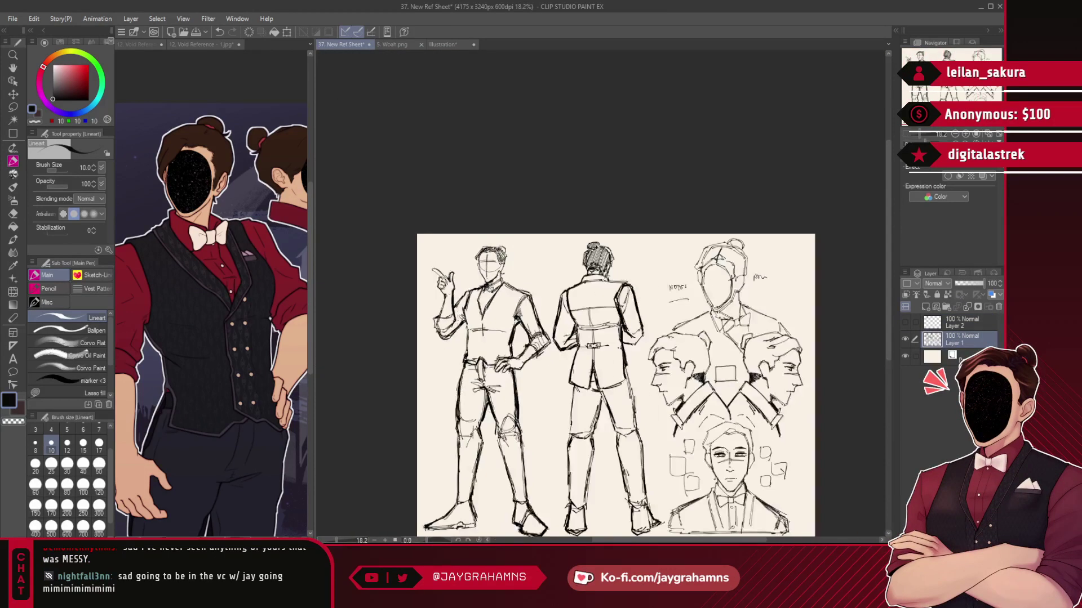
scroll(601, 293, "up", 4)
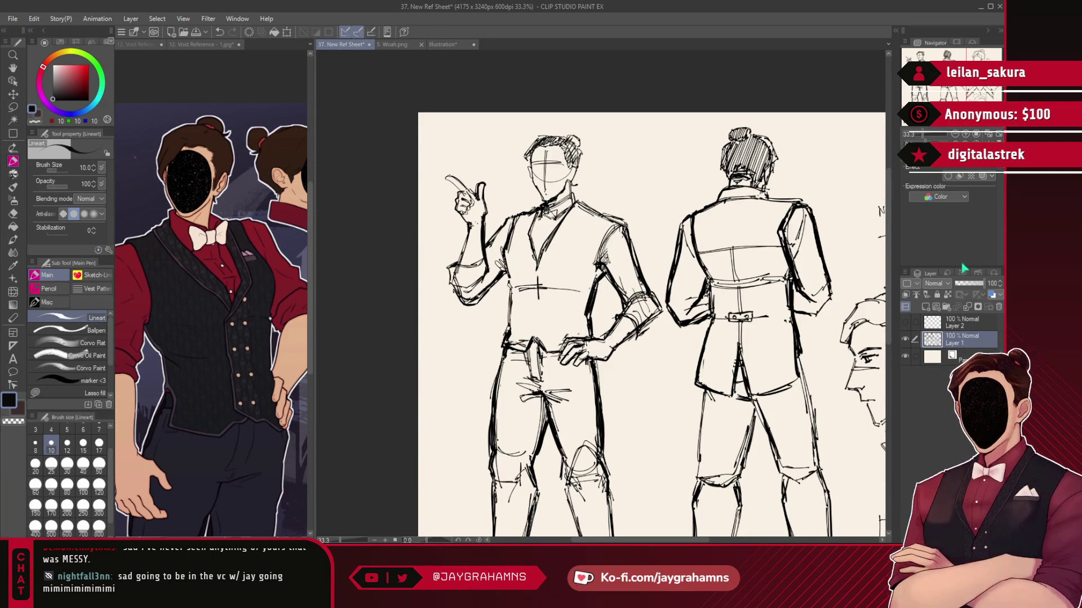
- Set Layer 1's opacity to 5%, show Layer 2 again and make it the active layer
left_click(962, 284)
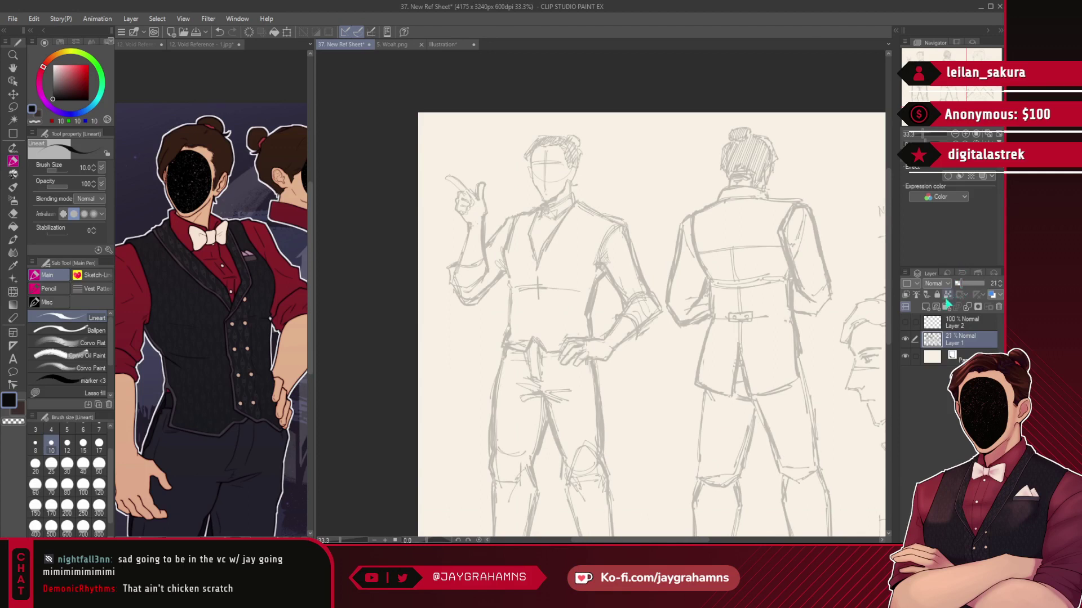
left_click(956, 283)
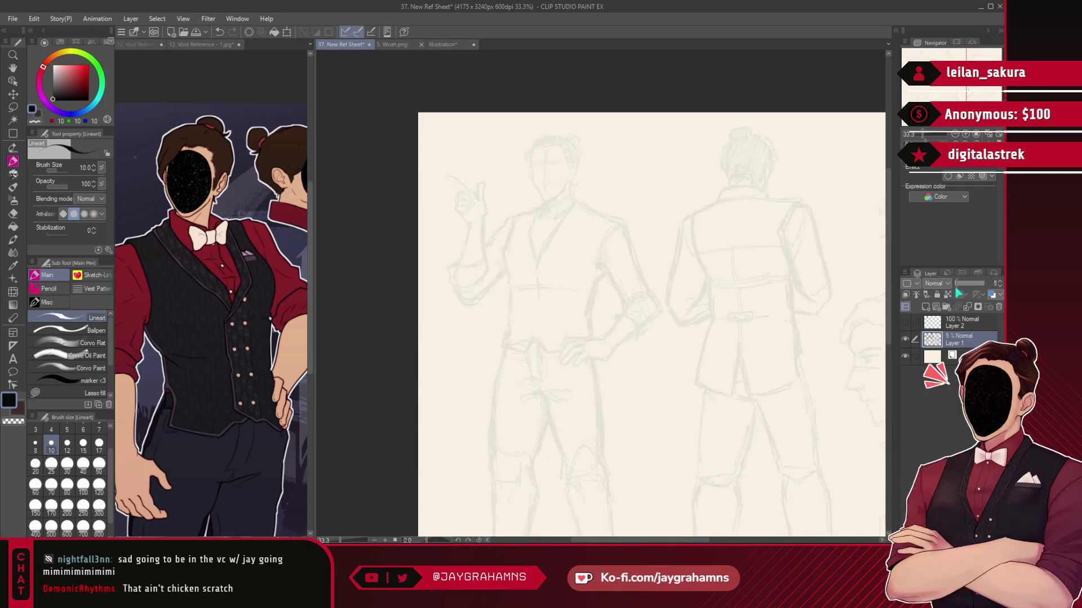
left_click(906, 322)
left_click(915, 325)
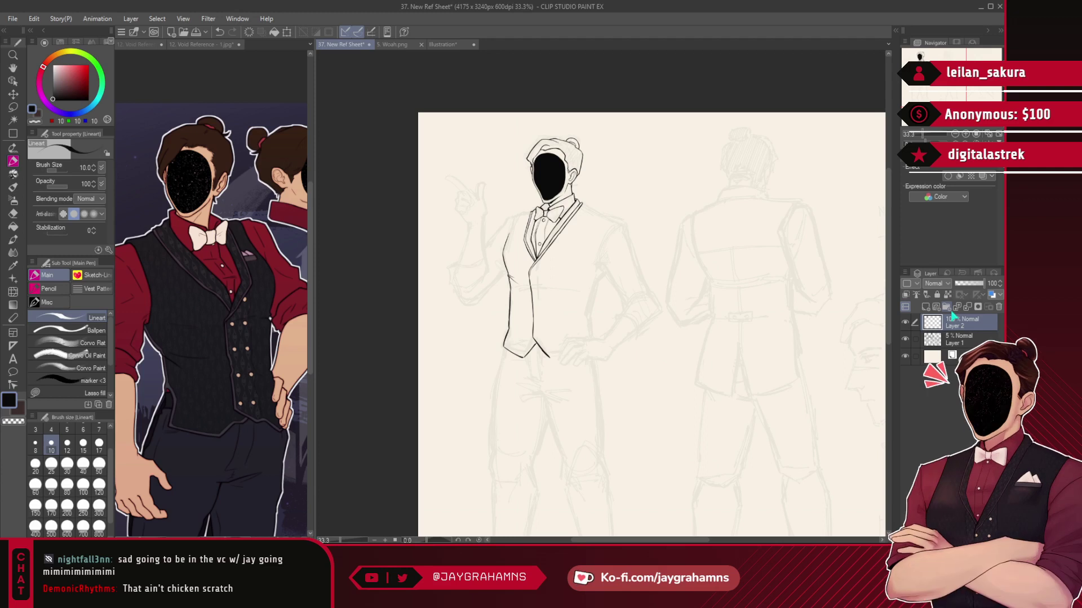
- Draw the vest's short shoulder line from the top of the far lapel outward
scroll(510, 225, "up", 8)
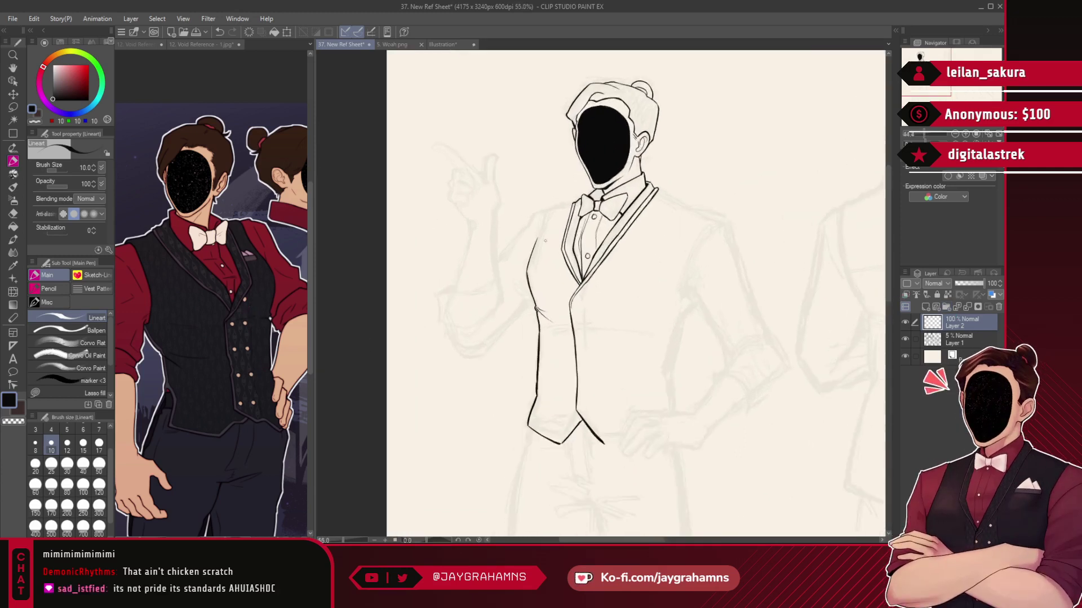
mouse_move(491, 258)
left_mouse_down()
mouse_move(557, 174)
mouse_move(533, 178)
mouse_move(583, 164)
mouse_move(540, 170)
mouse_move(582, 162)
mouse_move(536, 171)
mouse_move(493, 254)
left_mouse_up()
key("ctrl+z")
key("ctrl+z")
key("ctrl+z")
key("ctrl+z")
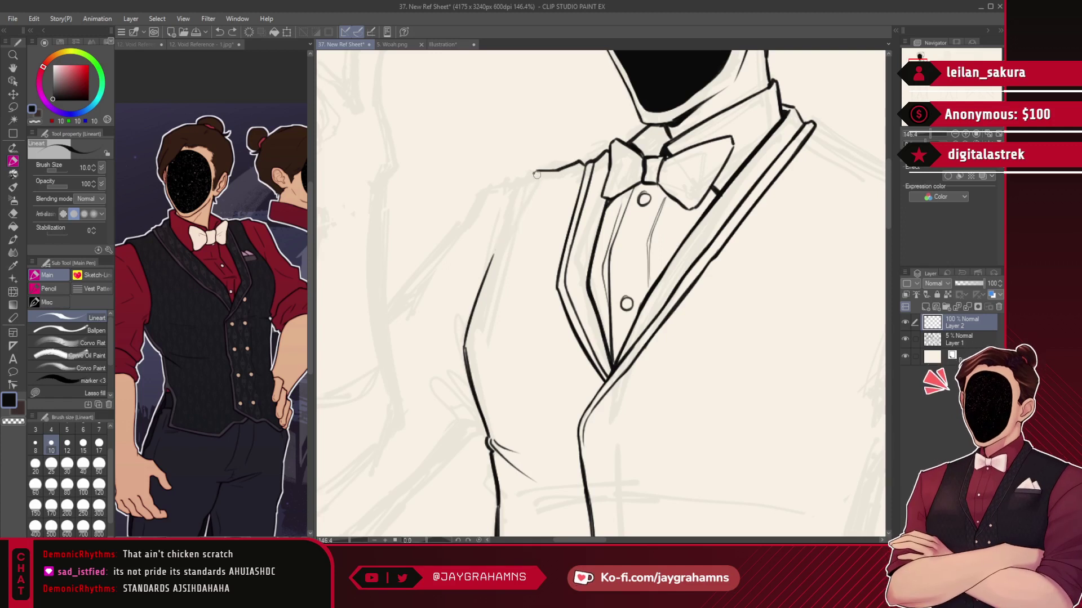
key("ctrl+z")
- Draw the far armhole edge from the shoulder's outer end to the chest side curve and tidy the joins
left_click_drag(535, 176, 476, 276)
key("ctrl+z")
left_click_drag(534, 176, 485, 279)
left_click_drag(528, 194, 487, 267)
key("ctrl+z")
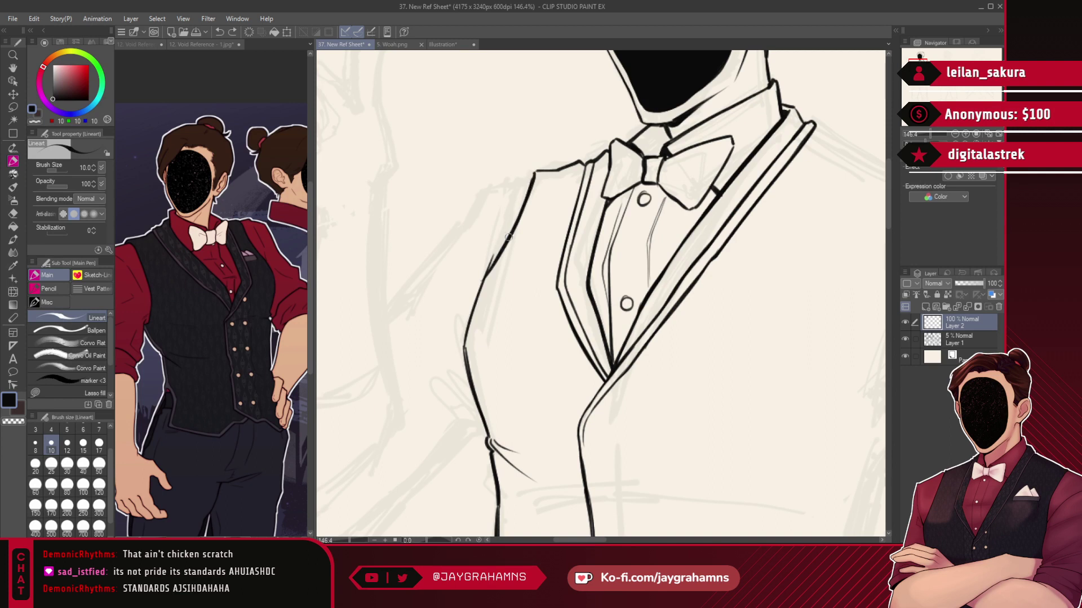
key("c")
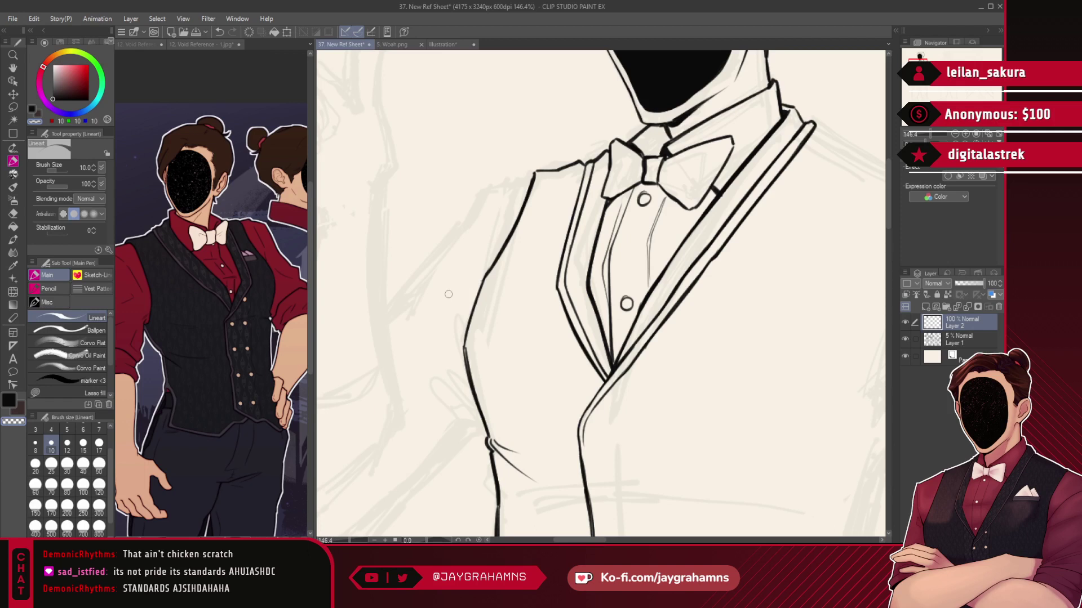
key("c")
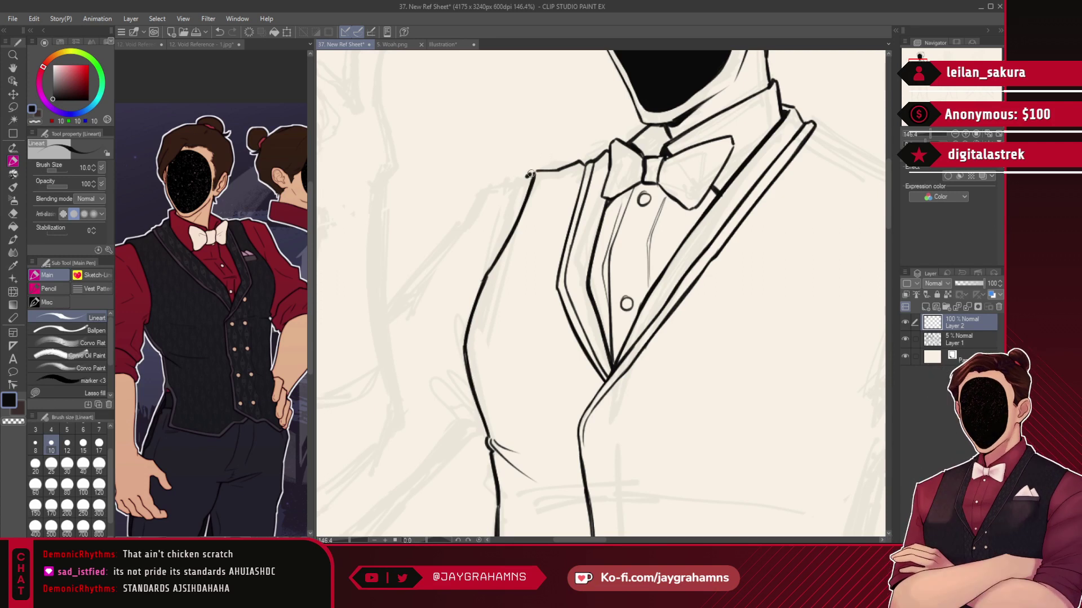
- Redraw the far side line of the vest from below the waist down to the hem, slightly inward of the existing line
scroll(531, 175, "down", 6)
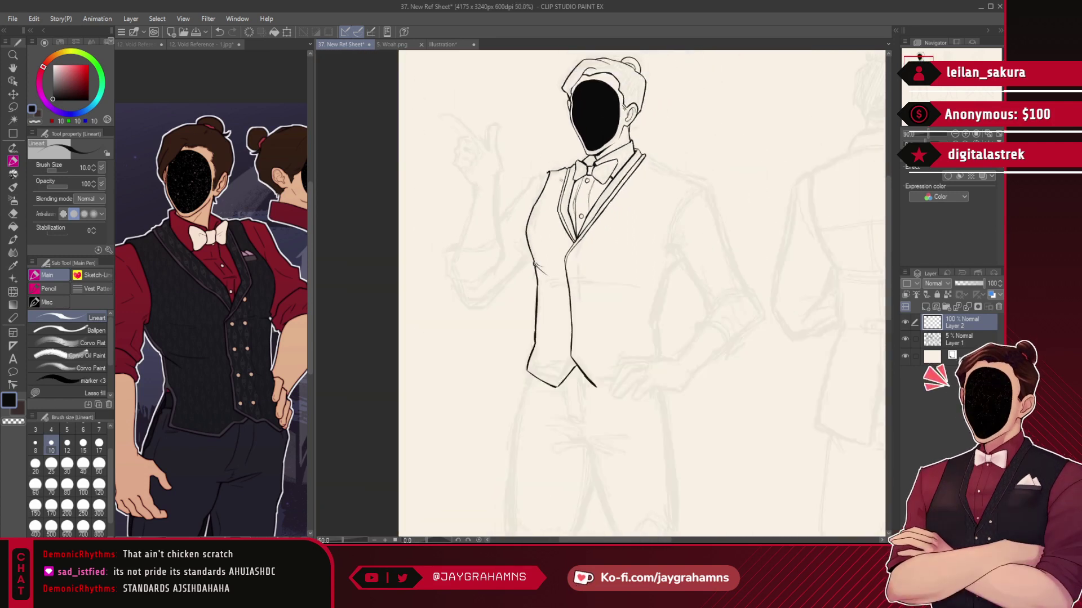
scroll(623, 287, "up", 5)
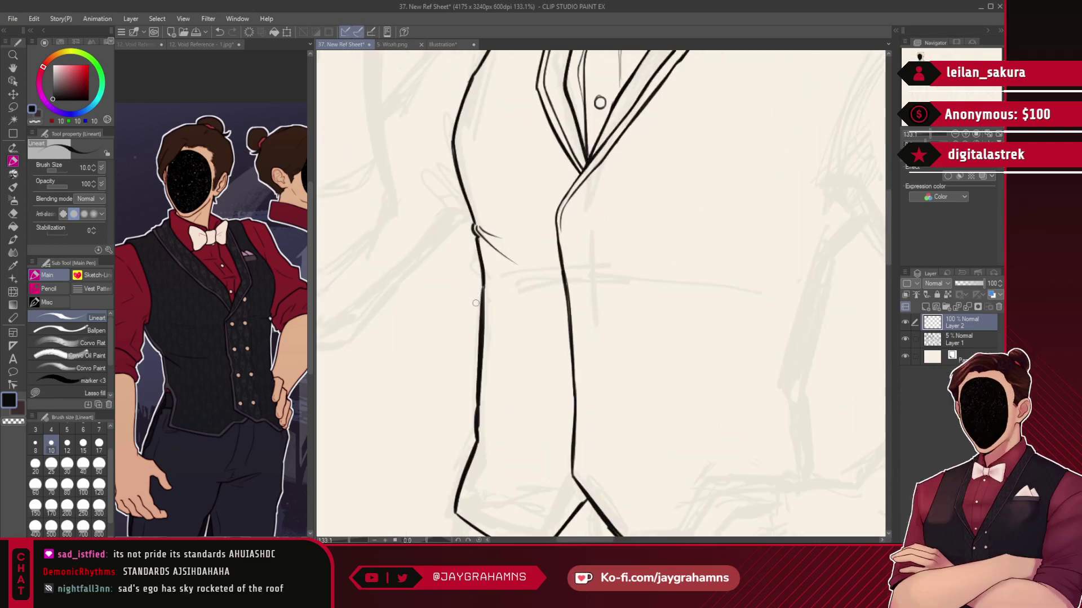
mouse_move(477, 236)
left_mouse_down()
mouse_move(489, 296)
mouse_move(481, 418)
left_mouse_up()
key("ctrl+z")
left_click_drag(488, 293, 482, 423)
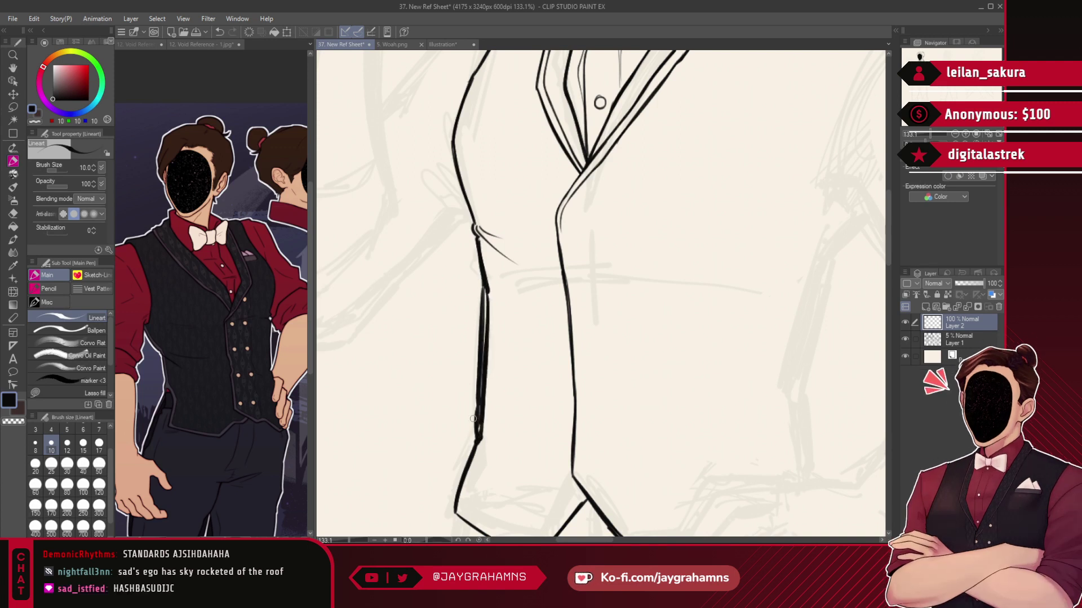
- Erase the surplus outer side line of the vest with transparent colour, then touch up the line below the waist in the dark ink colour
left_click(36, 122)
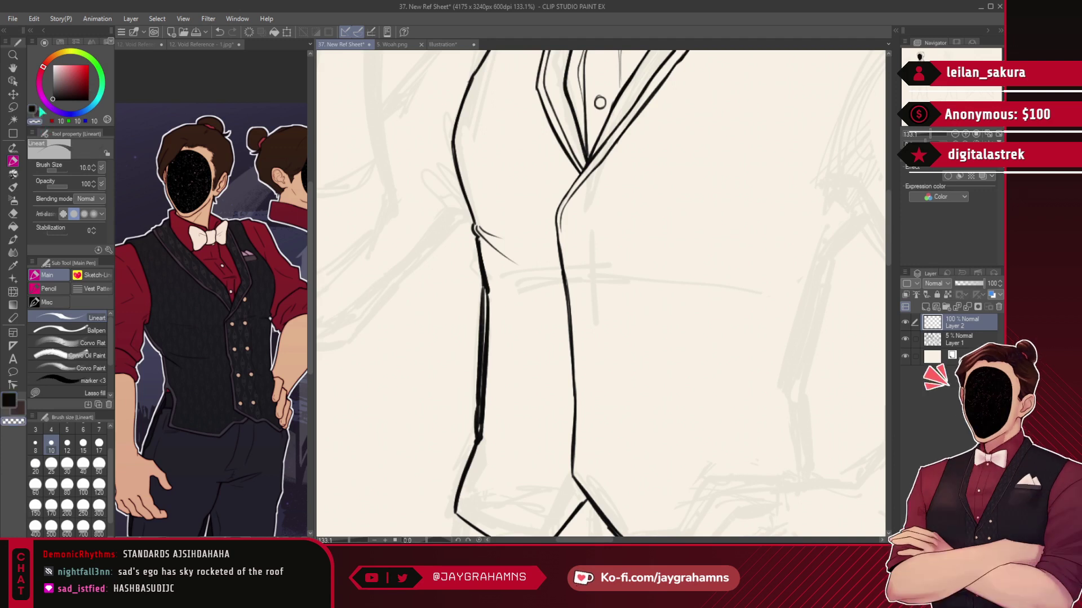
left_click_drag(476, 248, 478, 360)
left_click_drag(484, 302, 472, 428)
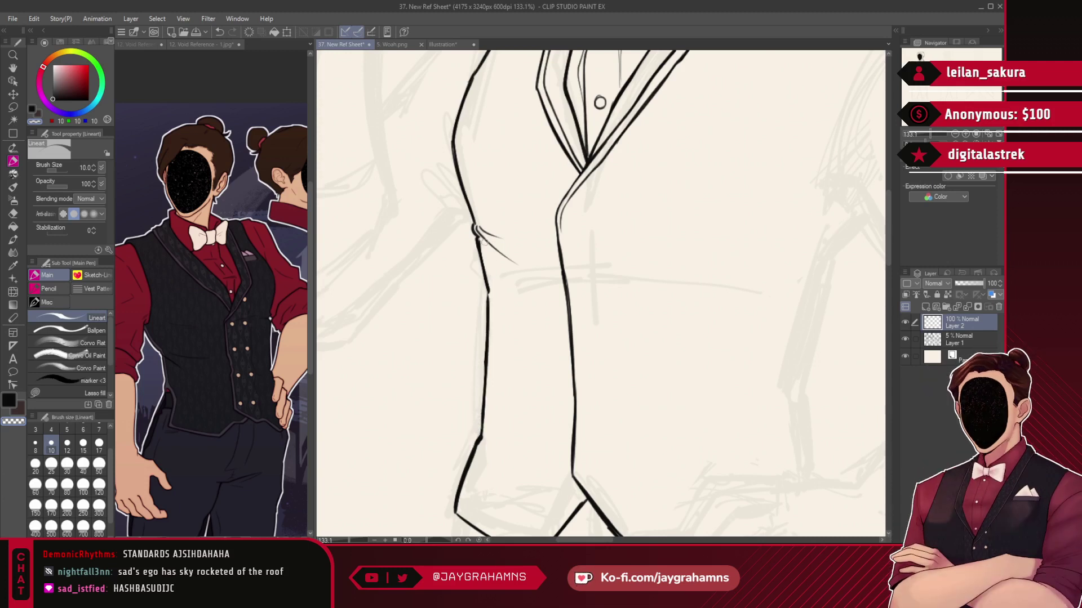
left_click(33, 109)
left_click_drag(477, 242, 487, 284)
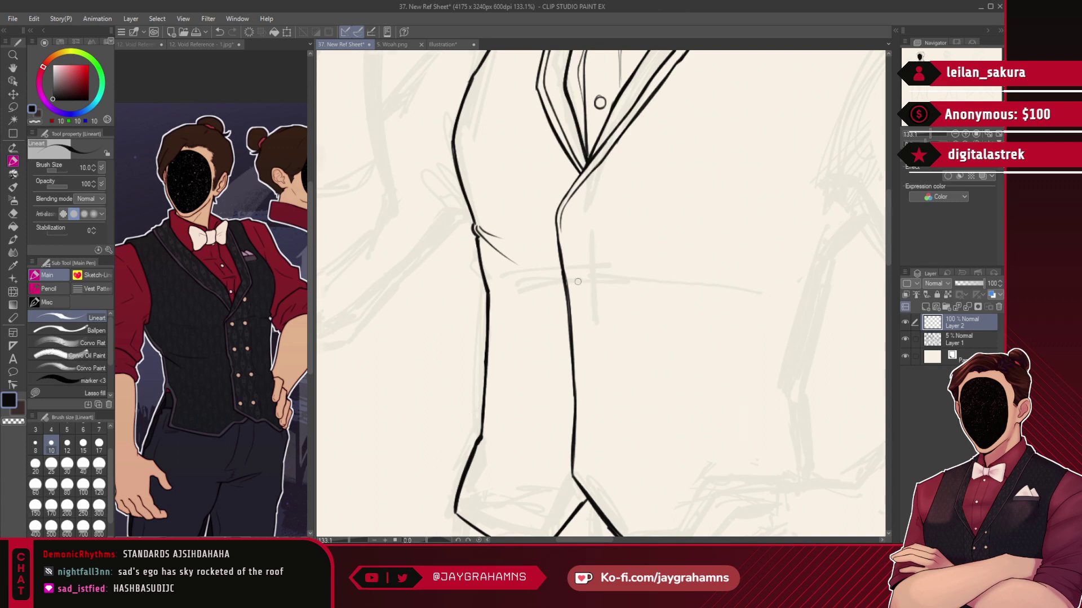
- Examine the inked head and vest against the faint sketch of the raised arm and the rest of the body
scroll(578, 280, "down", 2)
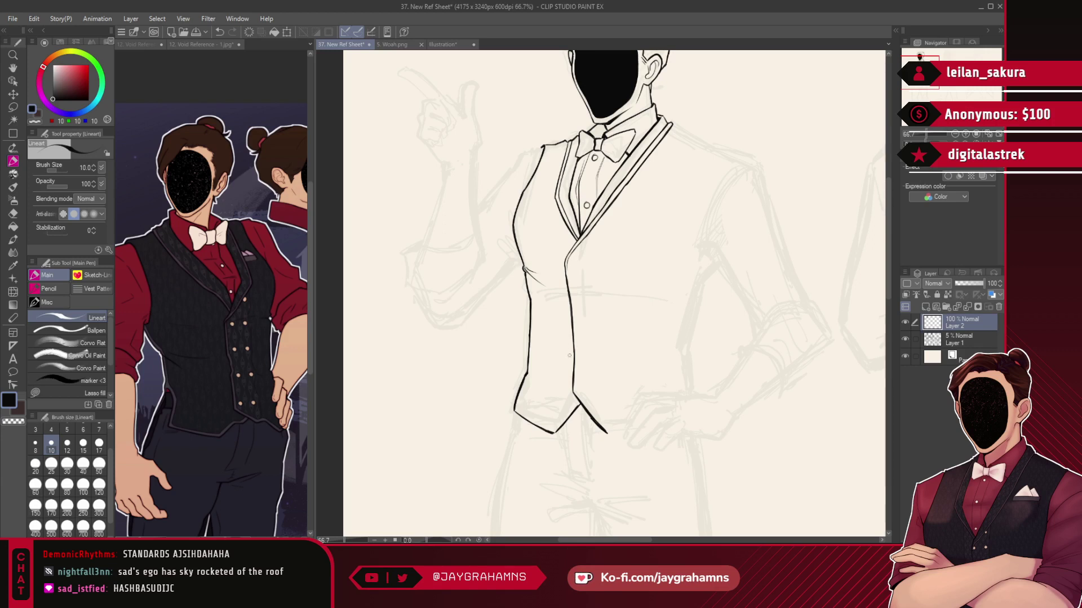
scroll(570, 360, "down", 1)
scroll(637, 266, "up", 1)
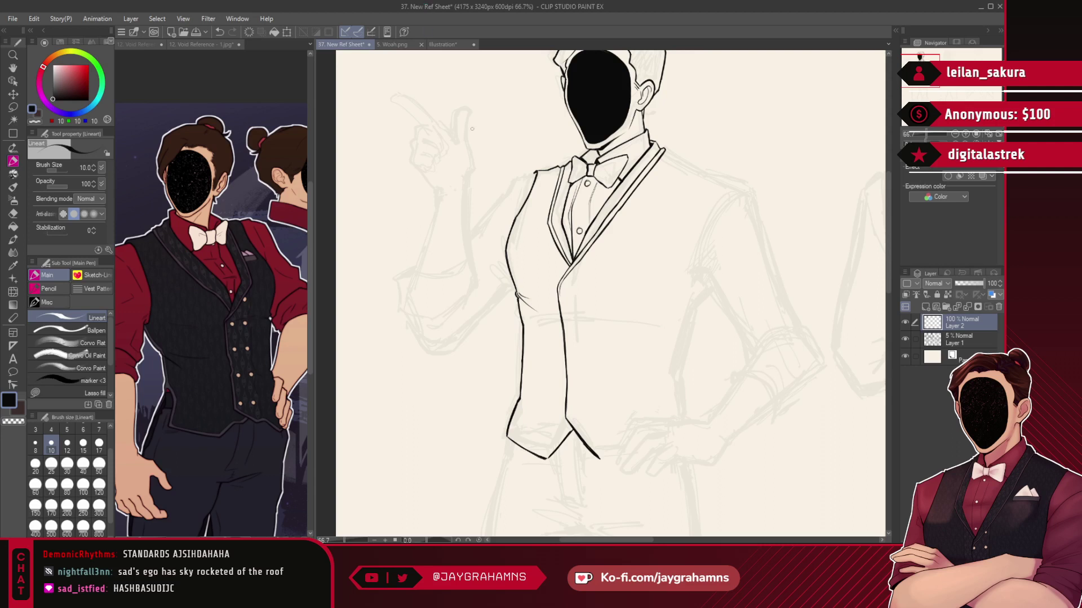
scroll(536, 171, "up", 5)
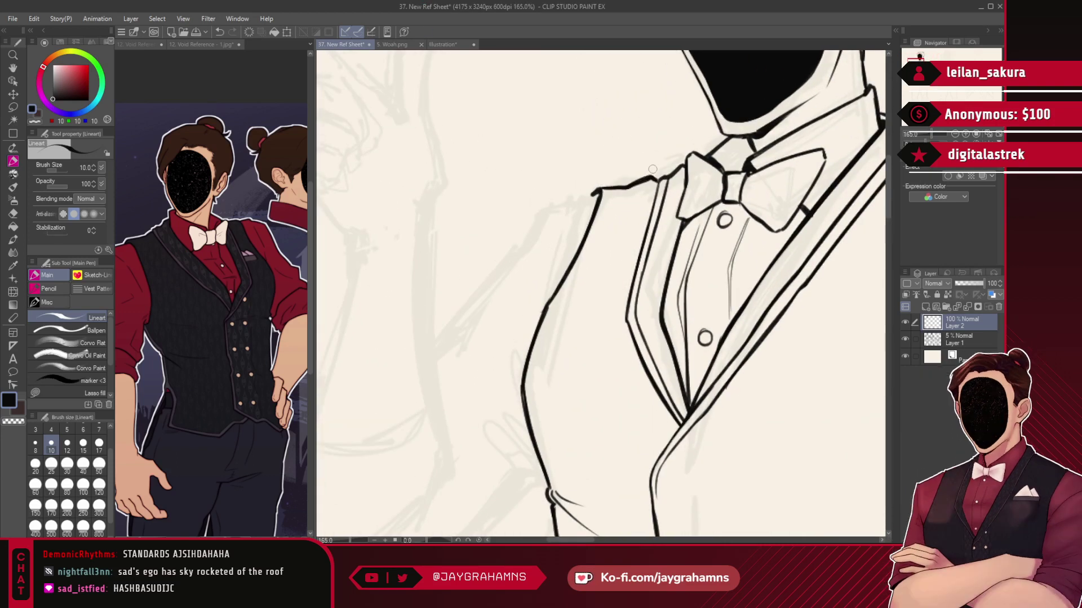
scroll(565, 195, "down", 4)
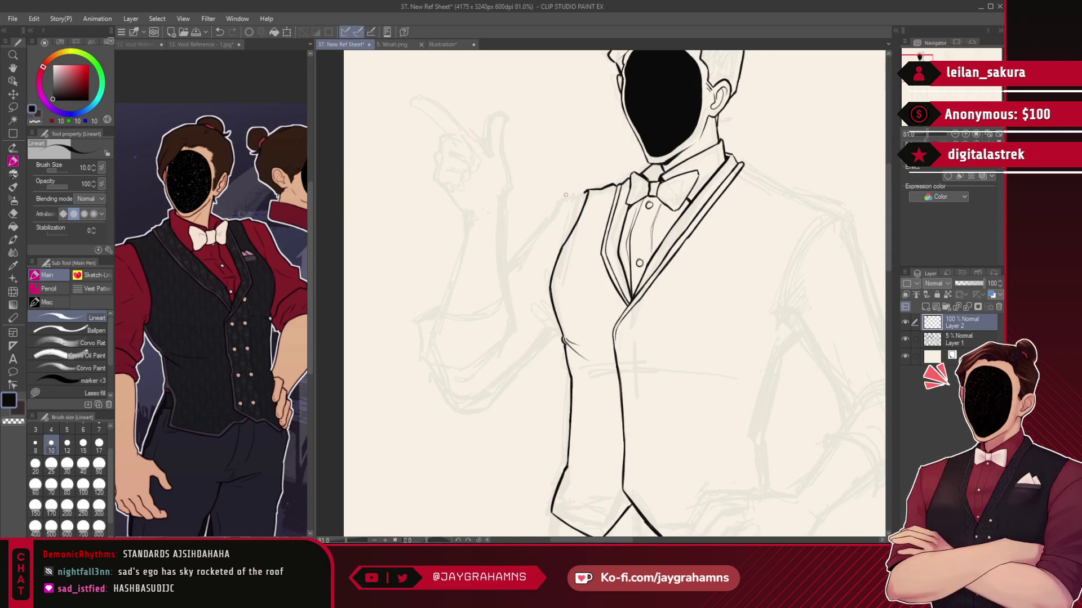
scroll(565, 195, "down", 3)
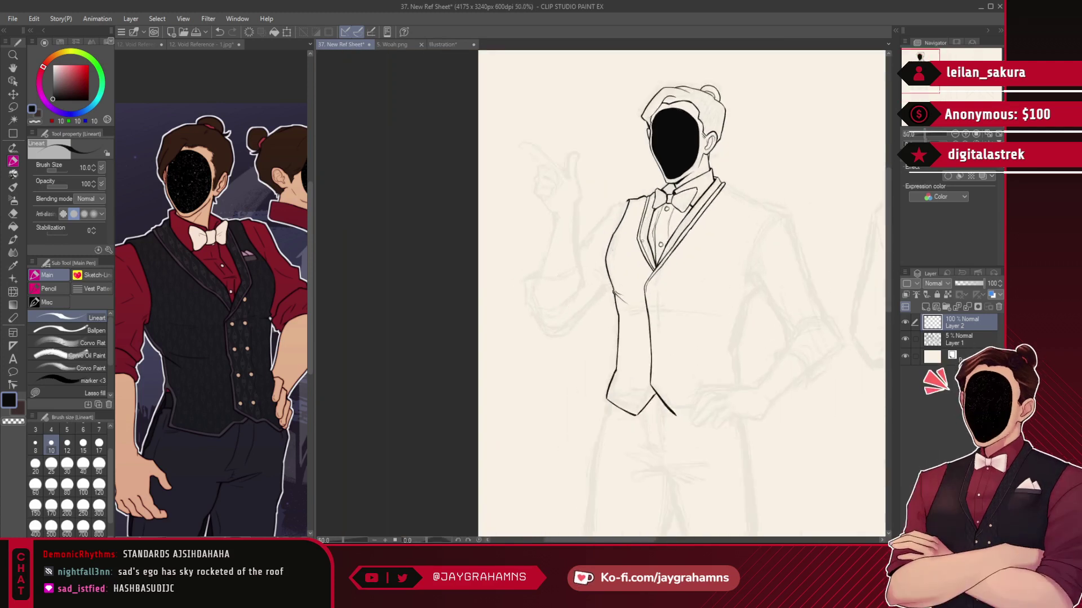
scroll(614, 250, "up", 4)
scroll(569, 265, "down", 3)
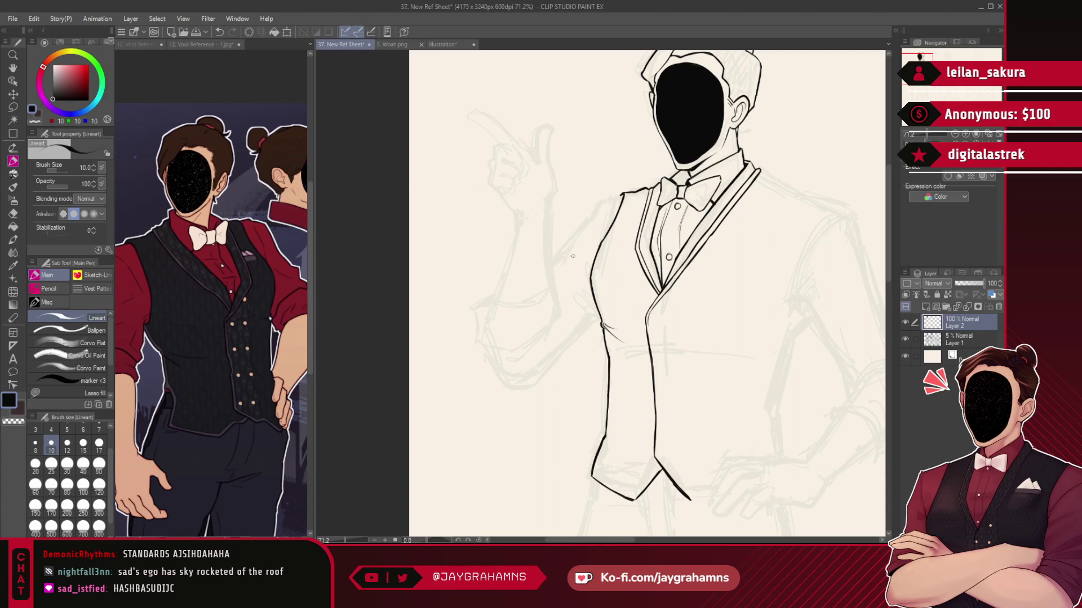
scroll(573, 256, "down", 2)
- Draw the outline of the uppermost curled finger on the raised hand, following the sketch
scroll(530, 171, "up", 4)
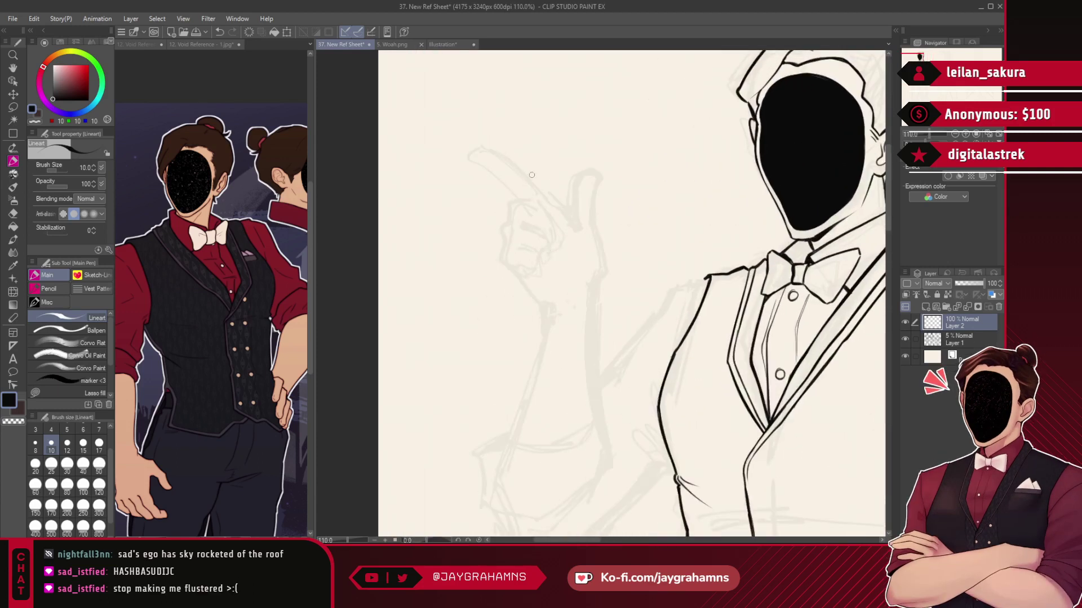
scroll(529, 171, "up", 2)
mouse_move(503, 240)
left_mouse_down()
mouse_move(536, 208)
mouse_move(561, 249)
left_mouse_up()
key("ctrl+z")
key("ctrl+z")
mouse_move(527, 207)
left_mouse_down()
mouse_move(552, 222)
mouse_move(567, 267)
left_mouse_up()
key("ctrl+z")
key("ctrl+z")
mouse_move(502, 241)
left_mouse_down()
mouse_move(518, 215)
mouse_move(553, 221)
mouse_move(568, 271)
left_mouse_up()
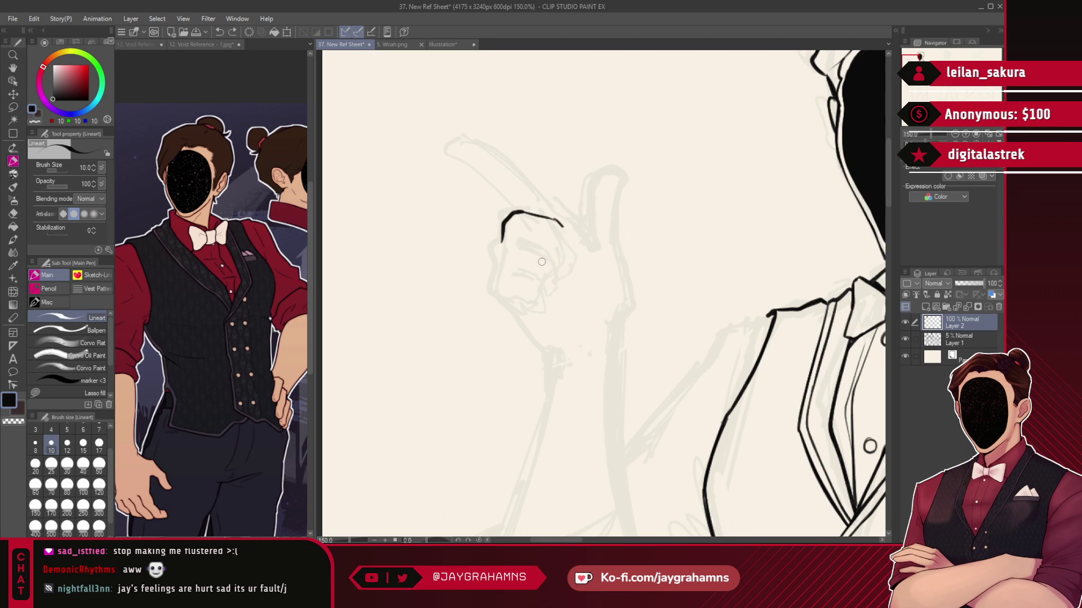
key("ctrl+z")
mouse_move(523, 210)
left_mouse_down()
mouse_move(557, 219)
mouse_move(570, 250)
mouse_move(562, 230)
left_mouse_up()
left_click_drag(569, 267, 562, 272)
- Draw the two lower curled fingers of the raised hand beneath the uppermost one
mouse_move(492, 263)
left_mouse_down()
mouse_move(504, 242)
mouse_move(536, 241)
mouse_move(525, 240)
mouse_move(553, 254)
left_mouse_up()
key("ctrl+z")
left_click_drag(493, 271, 547, 286)
key("ctrl+z")
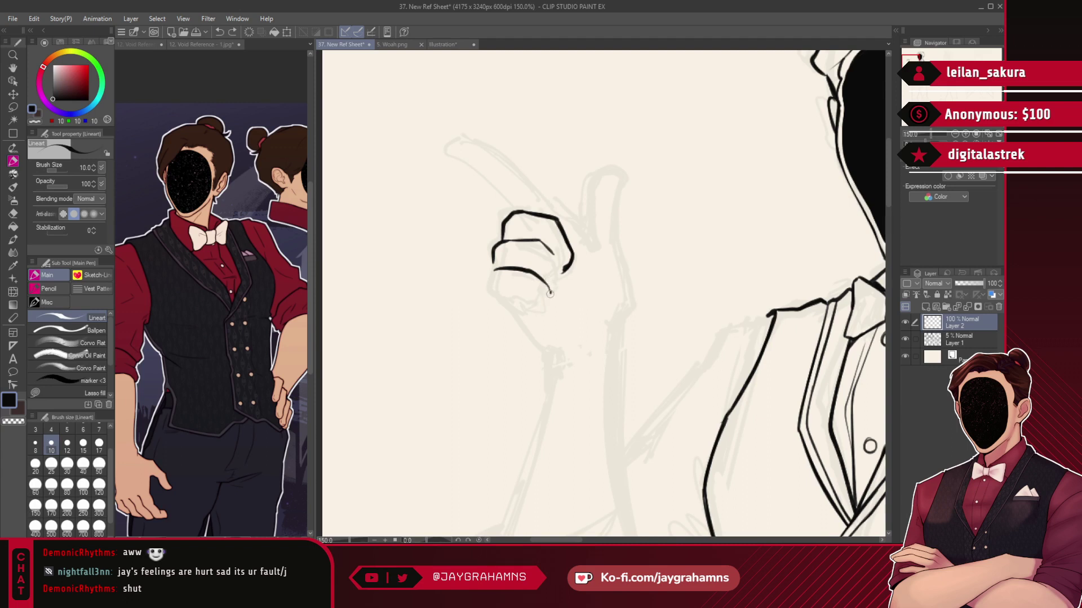
mouse_move(505, 299)
left_mouse_down()
mouse_move(540, 303)
mouse_move(521, 304)
left_mouse_up()
key("ctrl+z")
key("ctrl+z")
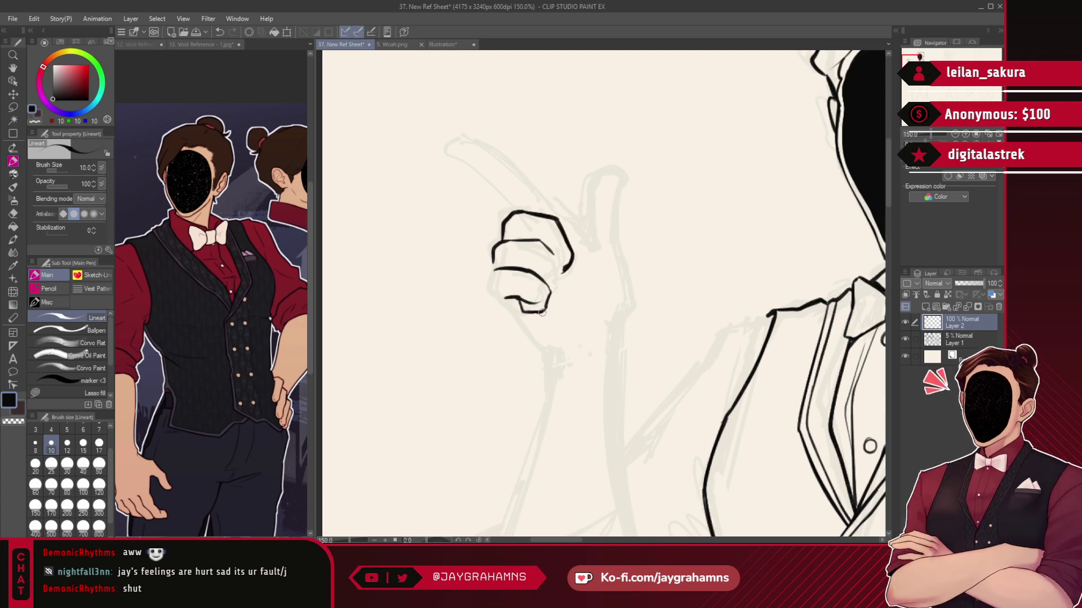
- Draw the palm's outer edge from the little finger down to the wrist and close the inner ends of the curled fingers
mouse_move(494, 268)
left_mouse_down()
mouse_move(490, 294)
mouse_move(492, 266)
mouse_move(492, 301)
mouse_move(487, 286)
mouse_move(539, 352)
left_mouse_up()
key("ctrl+z")
key("ctrl+z")
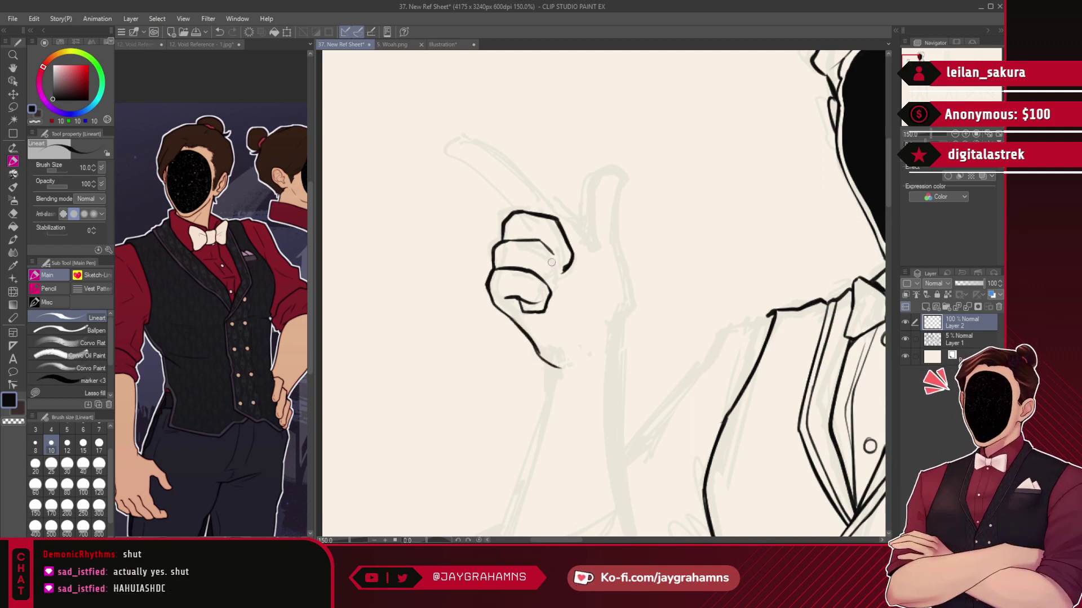
left_click_drag(554, 256, 560, 280)
- Draw the upright thumb from the wrist up around the tip and down to its inner base
left_click_drag(615, 348, 635, 315)
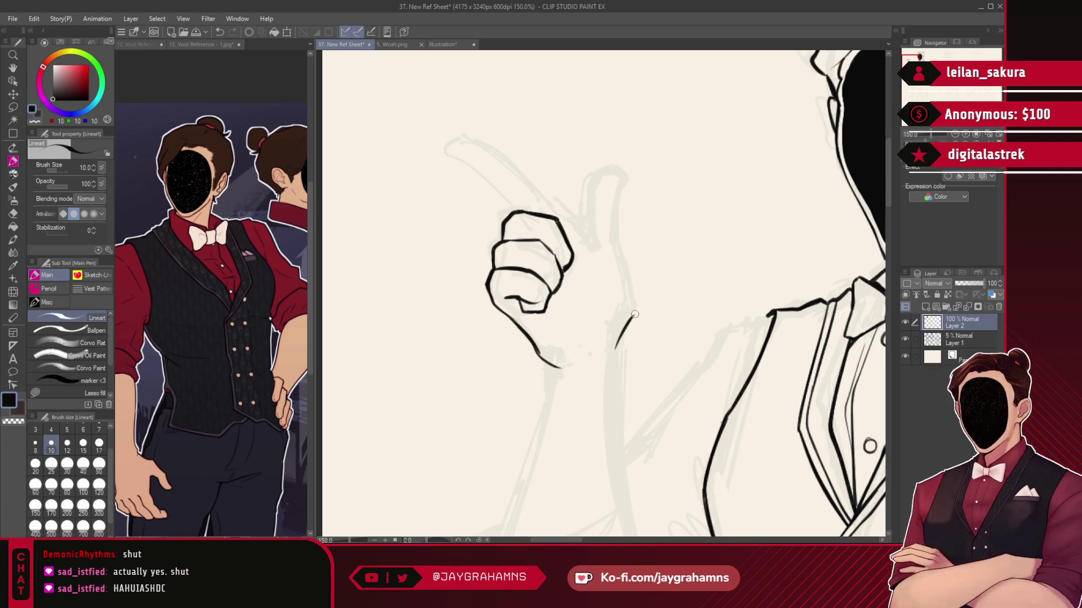
key("ctrl+z")
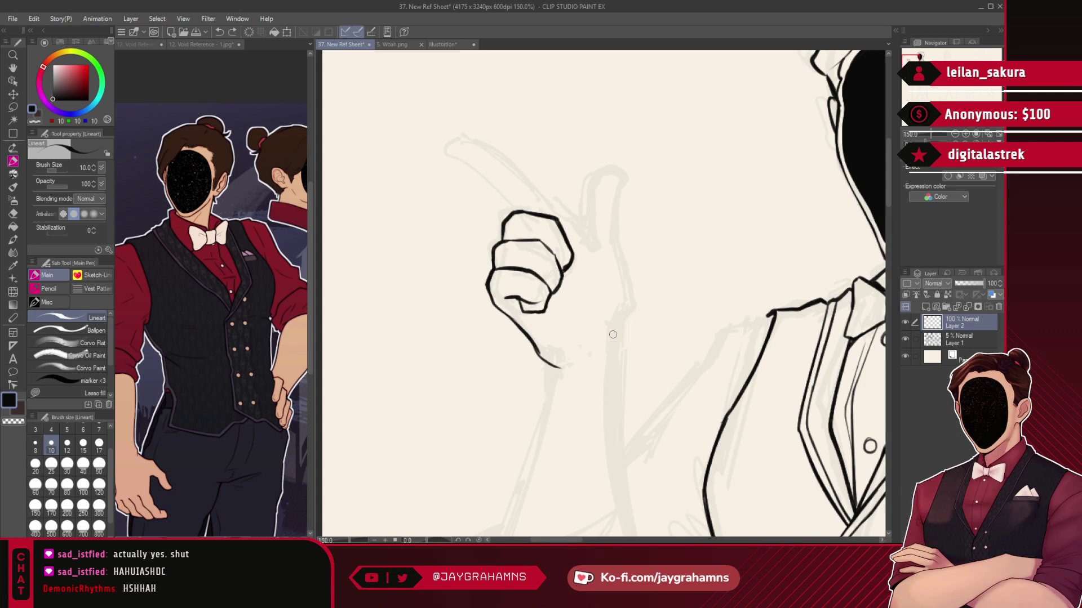
mouse_move(620, 338)
left_mouse_down()
mouse_move(635, 312)
mouse_move(639, 249)
left_mouse_up()
key("ctrl+z")
key("ctrl+z")
left_click_drag(637, 307, 635, 236)
key("ctrl+z")
key("ctrl+z")
mouse_move(637, 312)
left_mouse_down()
mouse_move(632, 180)
mouse_move(618, 178)
mouse_move(608, 207)
mouse_move(608, 196)
mouse_move(599, 248)
left_mouse_up()
key("ctrl+z")
key("ctrl+z")
key("ctrl+z")
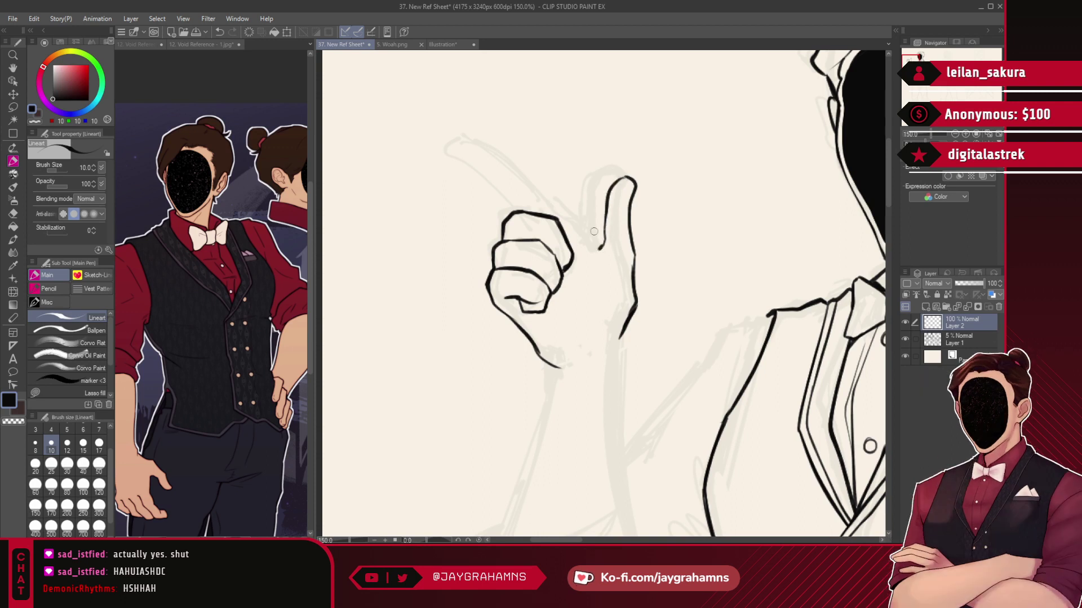
- Draw the pointing index finger's lower edge from the curled fingers outward and begin rounding its tip
left_click_drag(514, 210, 454, 140)
key("ctrl+z")
mouse_move(507, 205)
left_mouse_down()
mouse_move(454, 164)
mouse_move(457, 137)
mouse_move(516, 211)
left_mouse_up()
key("ctrl+z")
key("ctrl+z")
left_click_drag(459, 159, 515, 207)
key("ctrl+z")
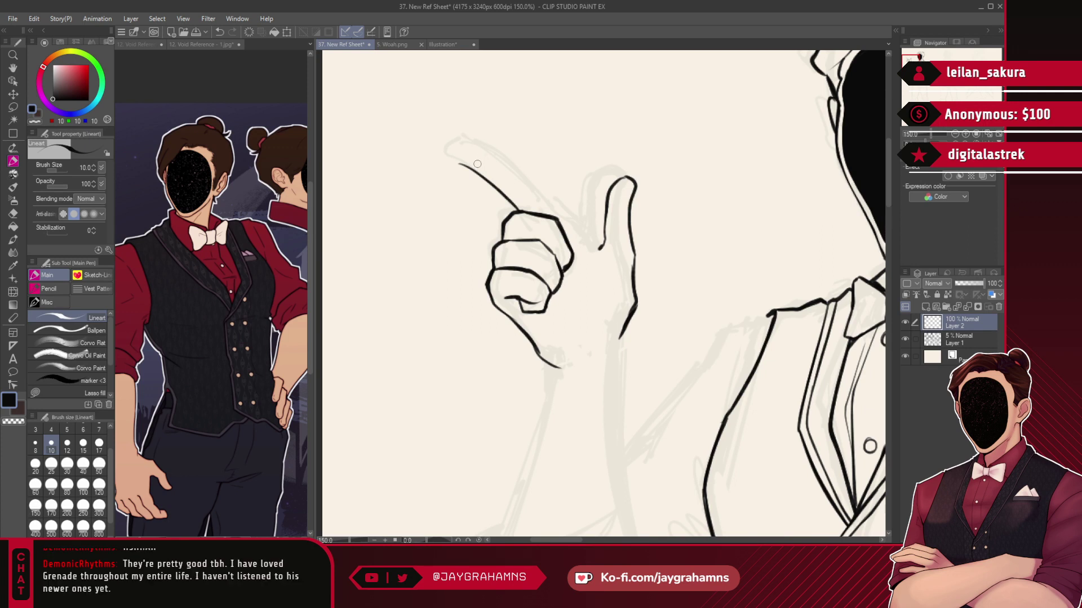
key("ctrl+z")
key("ctrl+z")
mouse_move(450, 154)
left_mouse_down()
mouse_move(521, 212)
mouse_move(505, 198)
left_mouse_up()
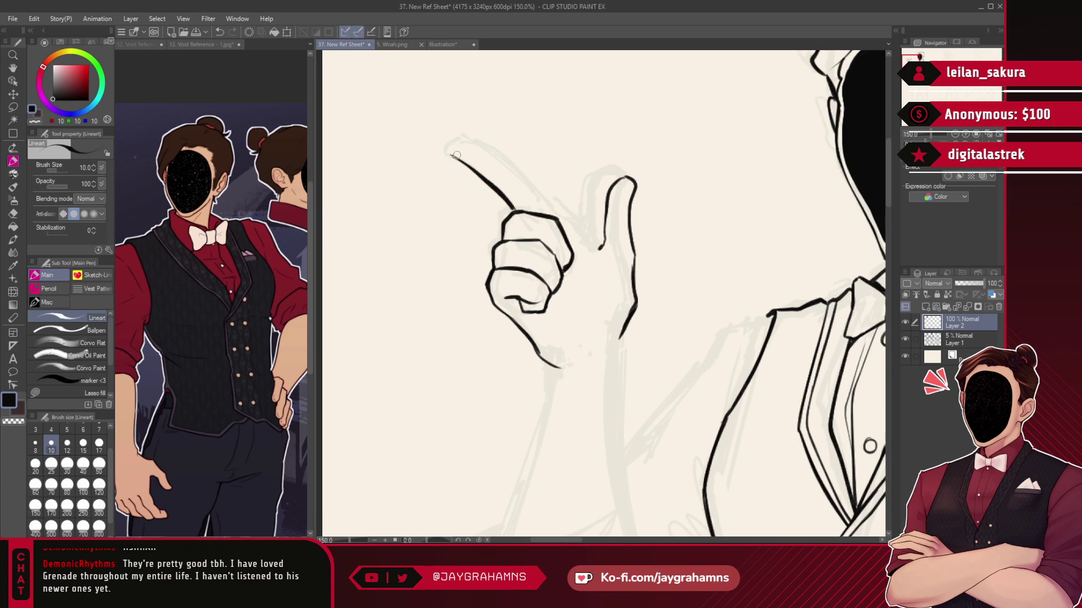
key("ctrl+z")
mouse_move(450, 155)
left_mouse_down()
mouse_move(466, 133)
mouse_move(510, 163)
left_mouse_up()
key("ctrl+z")
key("ctrl+z")
key("ctrl+z")
- Round off the index fingertip and draw the finger's upper edge down to the base of the thumb
left_click_drag(463, 132, 519, 179)
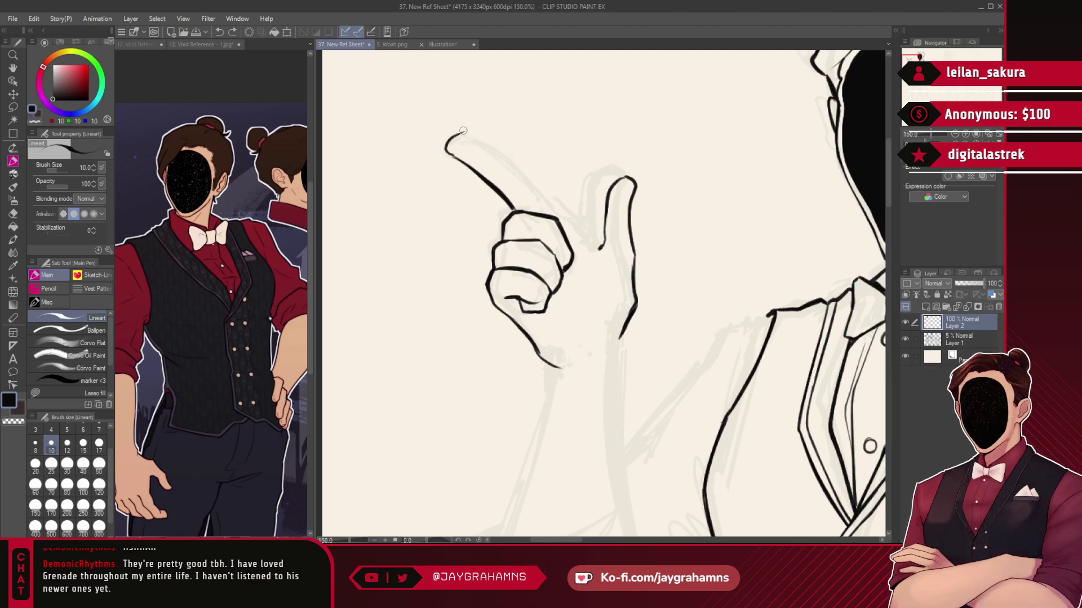
left_click_drag(491, 141, 524, 179)
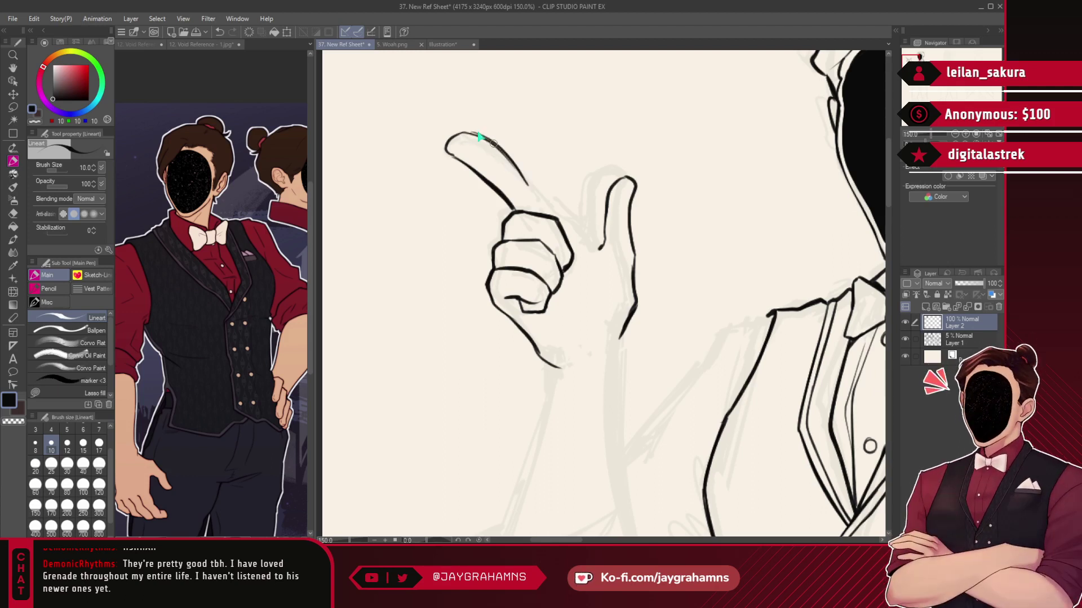
key("ctrl+z")
key("ctrl+z")
key("ctrl+z")
mouse_move(453, 157)
left_mouse_down()
mouse_move(464, 138)
mouse_move(553, 204)
left_mouse_up()
key("ctrl+z")
mouse_move(507, 159)
left_mouse_down()
mouse_move(570, 217)
mouse_move(525, 178)
mouse_move(562, 214)
left_mouse_up()
key("ctrl+z")
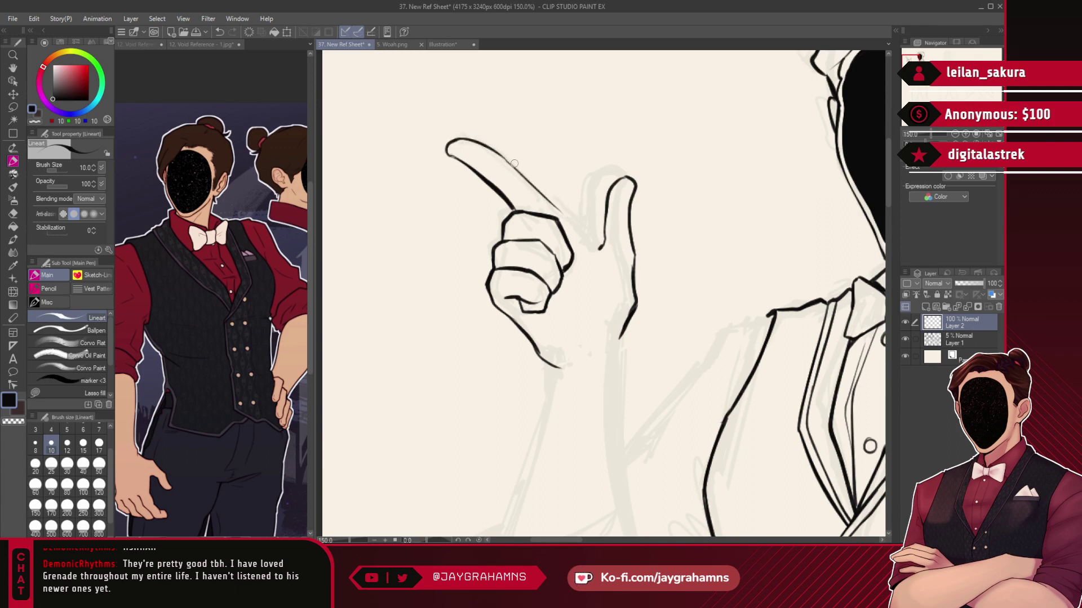
key("ctrl+z")
left_click_drag(502, 156, 560, 211)
key("ctrl+z")
left_click_drag(500, 154, 591, 252)
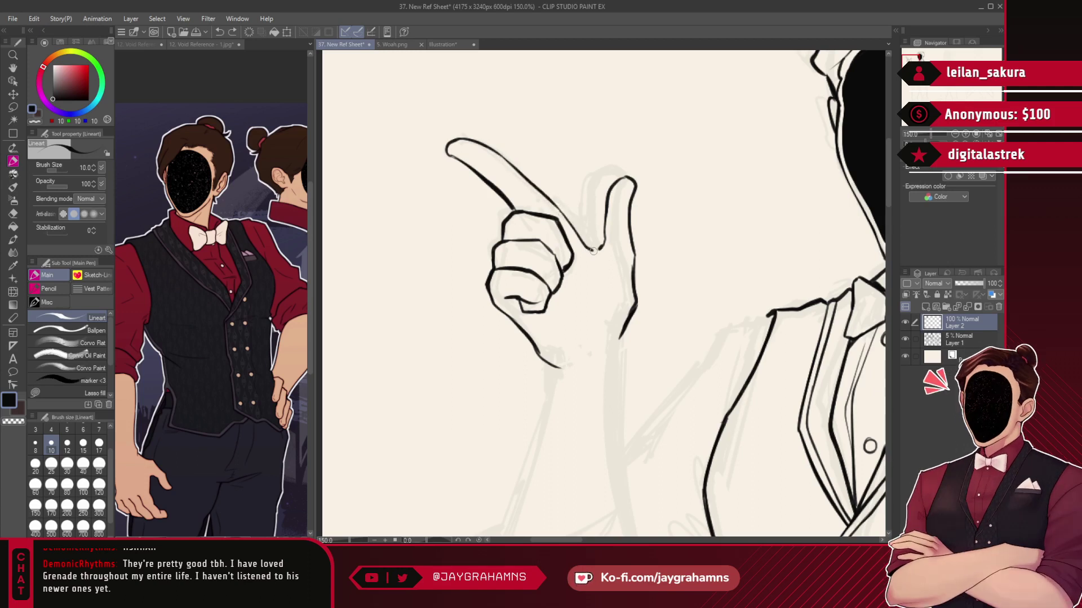
- Draw a thin curved crease from the base of the thumb down into the palm
key("ctrl+z")
mouse_move(560, 210)
left_mouse_down()
mouse_move(599, 250)
mouse_move(583, 302)
left_mouse_up()
key("ctrl+z")
mouse_move(596, 259)
left_mouse_down()
mouse_move(580, 284)
mouse_move(579, 313)
mouse_move(581, 272)
left_mouse_up()
key("ctrl+z")
key("ctrl+z")
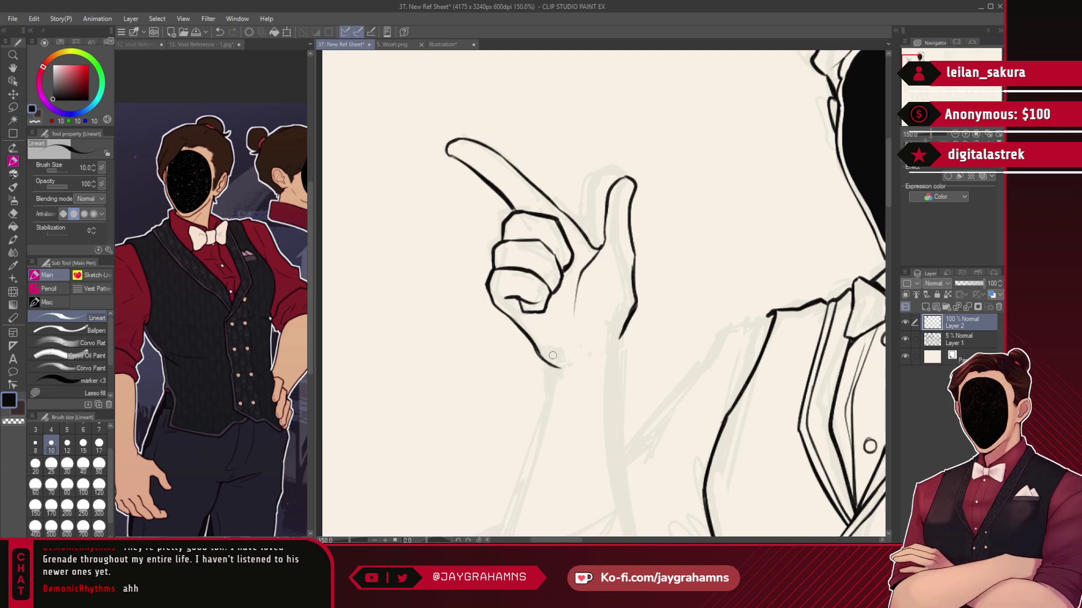
- Lasso the inked raised hand, scale it to 90%, reposition it over the sketch and apply the transformation
scroll(581, 298, "down", 7)
scroll(615, 298, "up", 5)
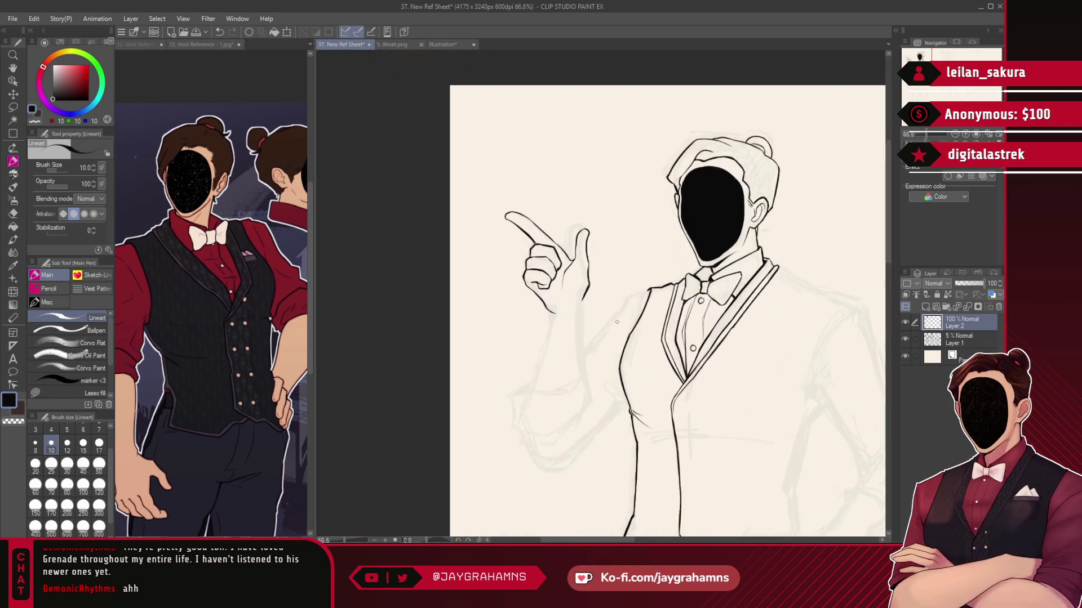
key("m")
mouse_move(585, 118)
left_mouse_down()
mouse_move(532, 90)
mouse_move(614, 216)
left_mouse_up()
key("ctrl+t")
left_click_drag(612, 90, 592, 116)
left_click_drag(563, 180, 574, 167)
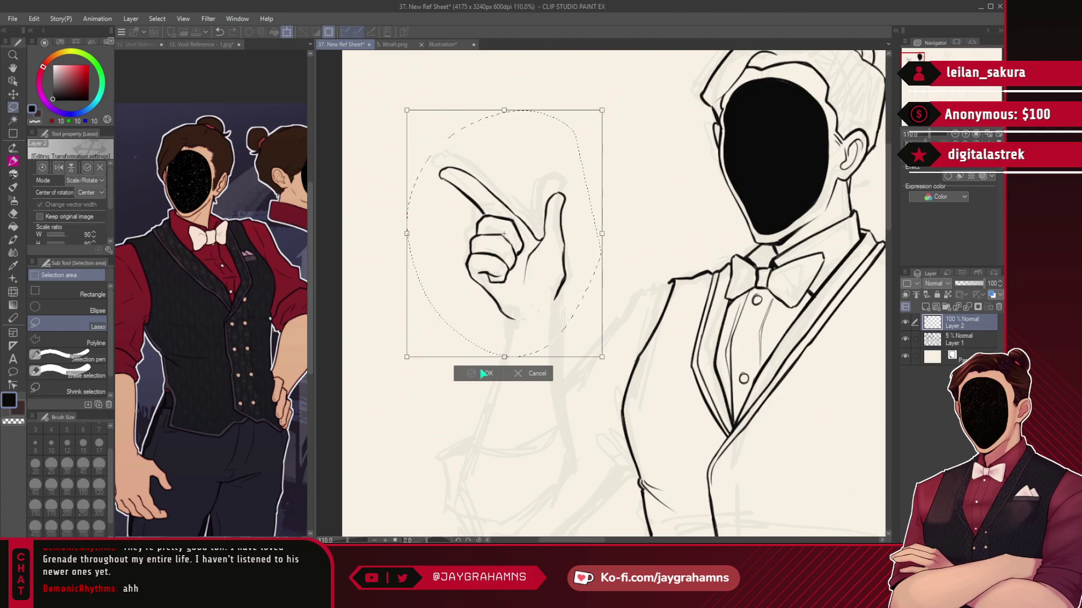
key("Return")
scroll(507, 242, "down", 3)
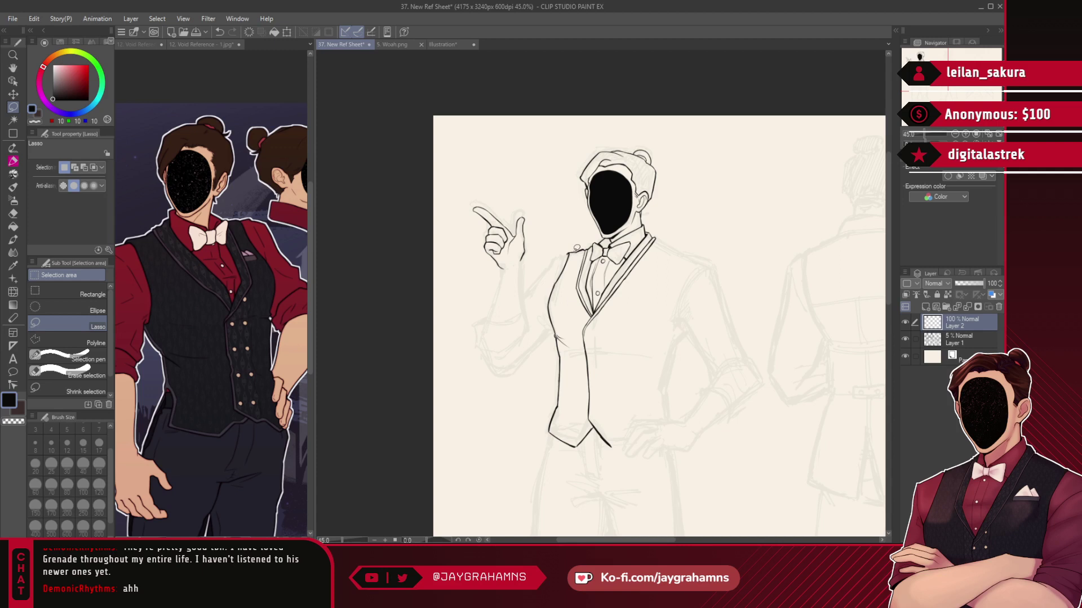
scroll(804, 432, "up", 3)
scroll(774, 324, "down", 3)
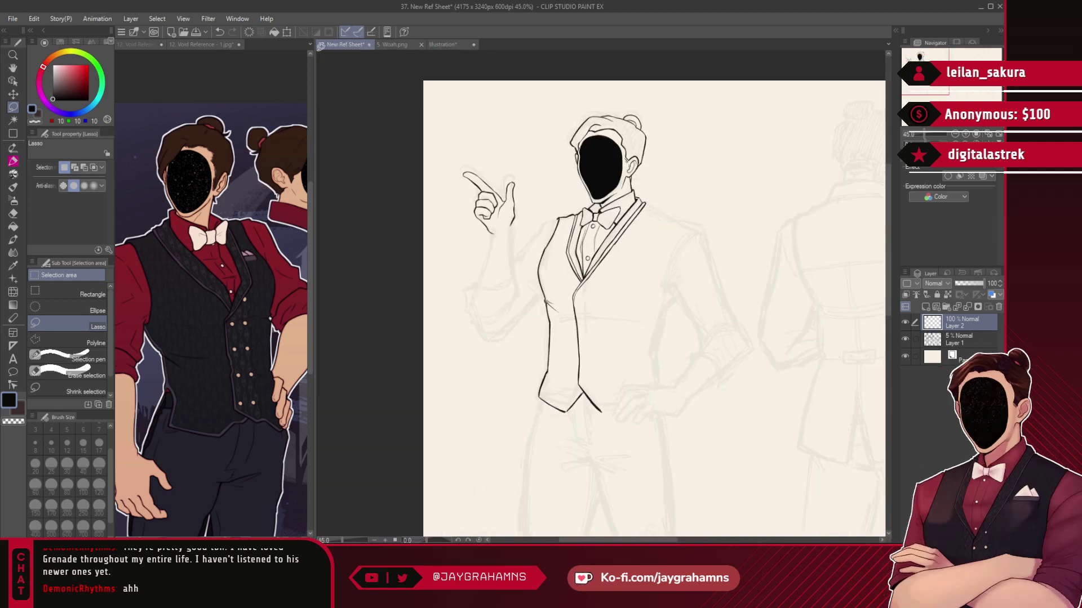
- Move the two Void Reference images into the main canvas's document group and close both of them
left_click_drag(488, 51, 487, 48)
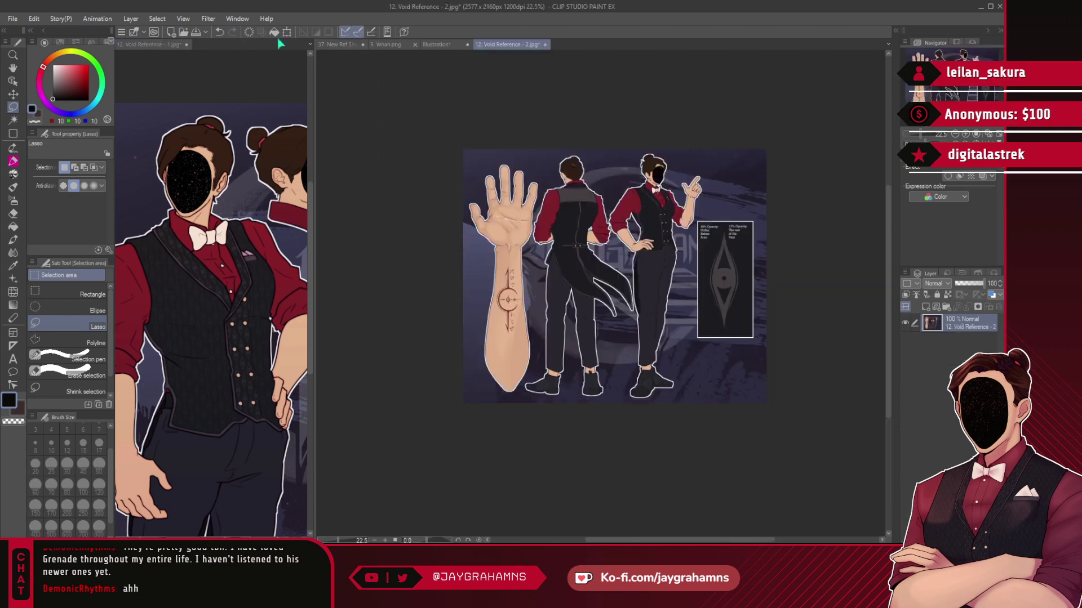
left_click_drag(138, 44, 547, 44)
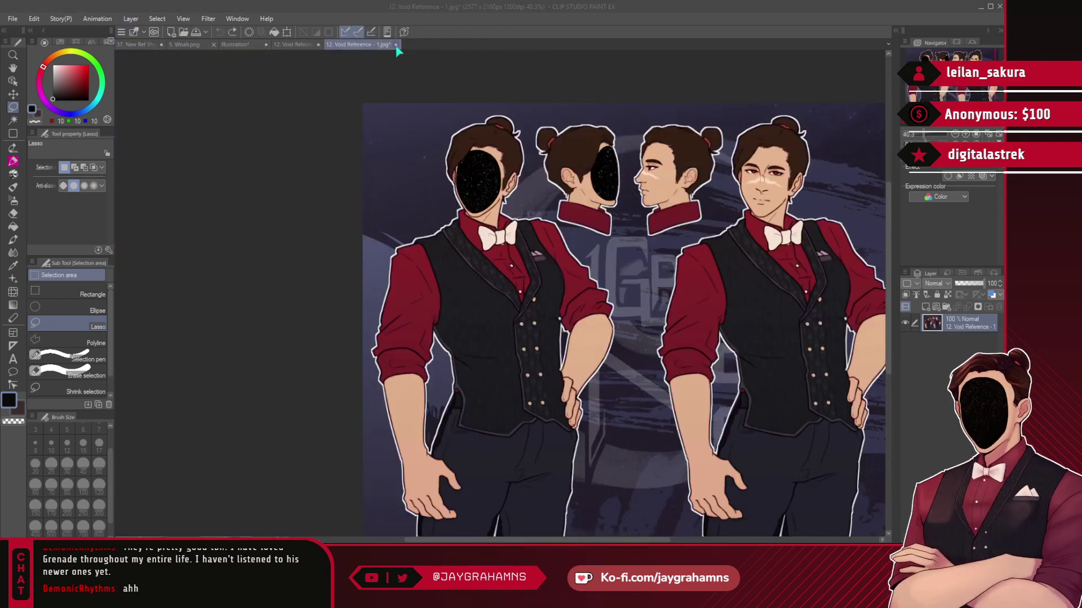
key("ctrl+w")
scroll(451, 229, "up", 3)
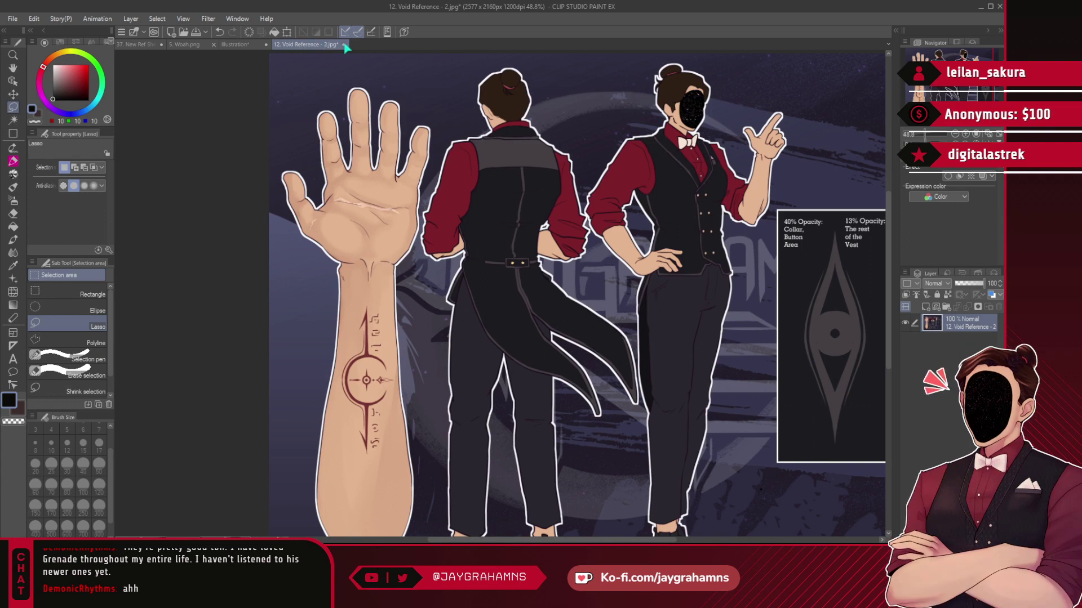
key("ctrl+w")
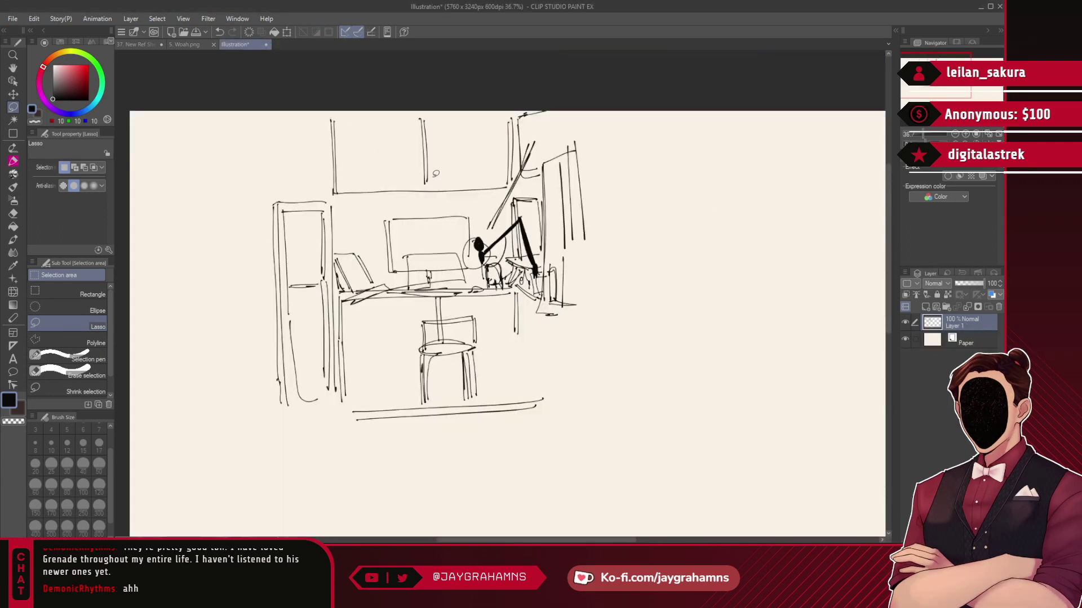
- Close the rough room sketch document, check the Woah.png artwork and return to the New Ref Sheet document
left_click(266, 44)
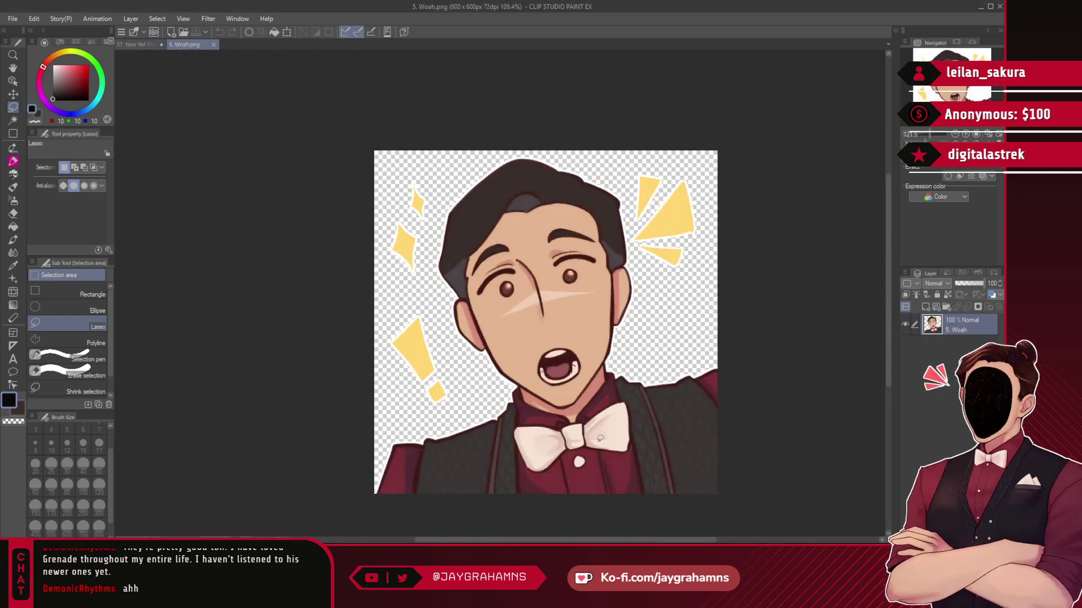
scroll(600, 438, "up", 5)
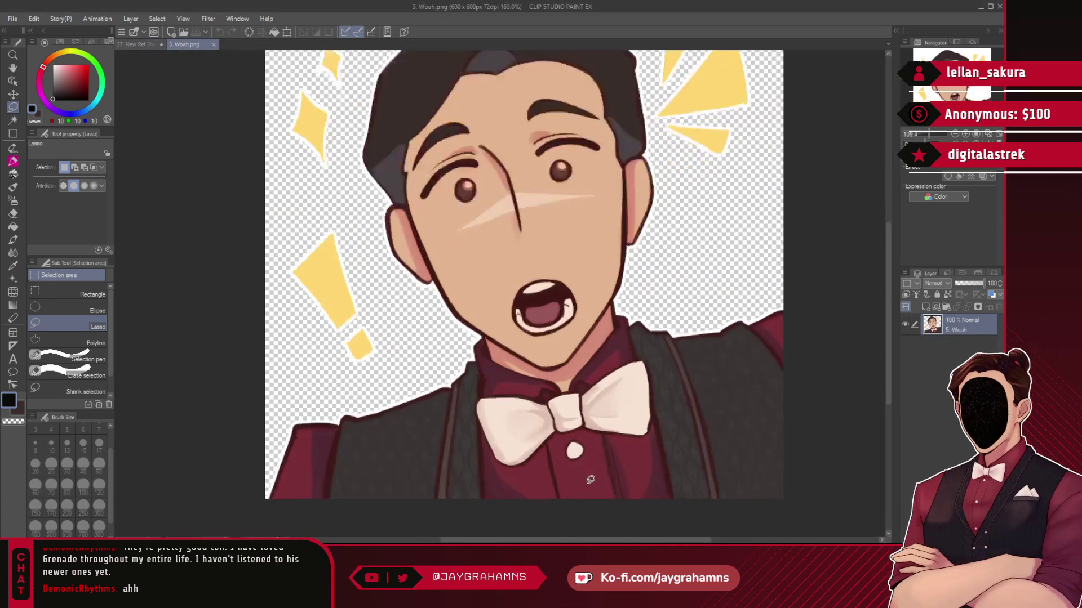
left_click(135, 44)
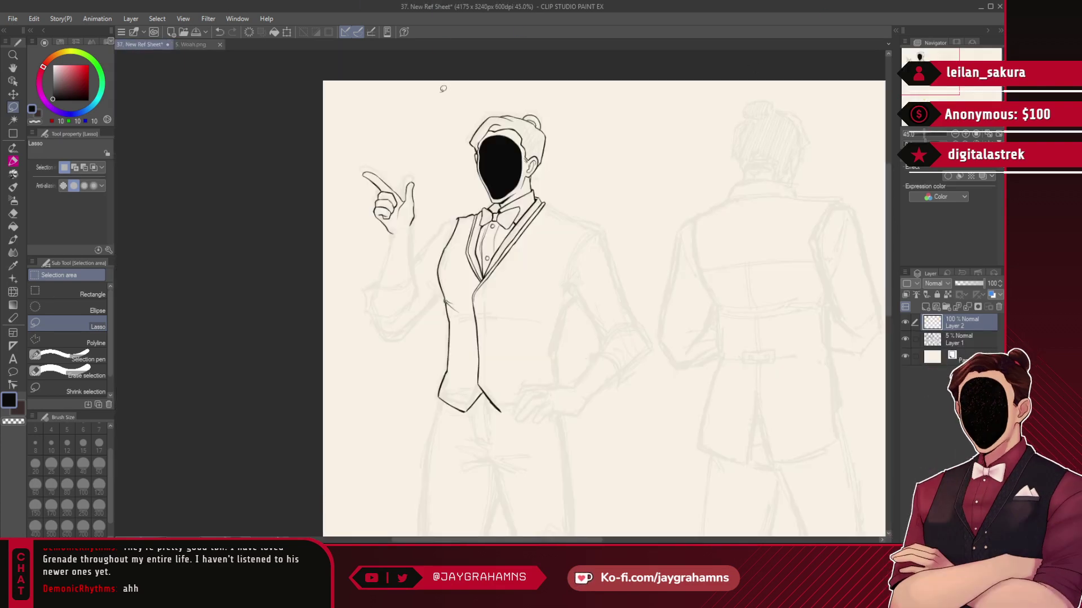
- With the Lineart pen, ink the forearm's inner edge from the thumb side of the wrist down to the sleeve
scroll(417, 239, "up", 4)
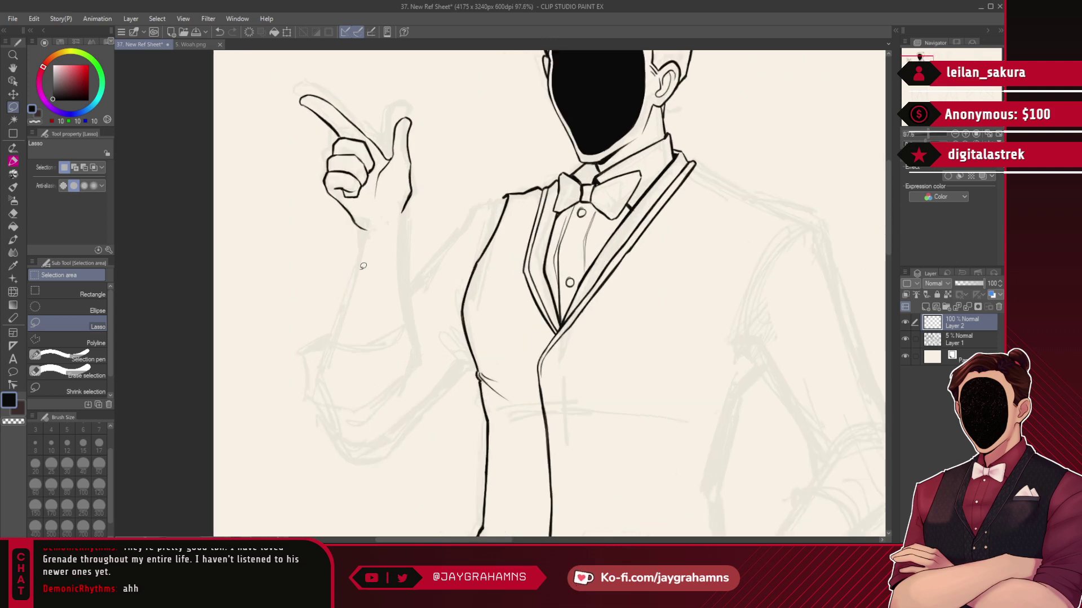
scroll(363, 266, "down", 3)
scroll(377, 309, "up", 2)
scroll(377, 308, "up", 1)
left_click(13, 162)
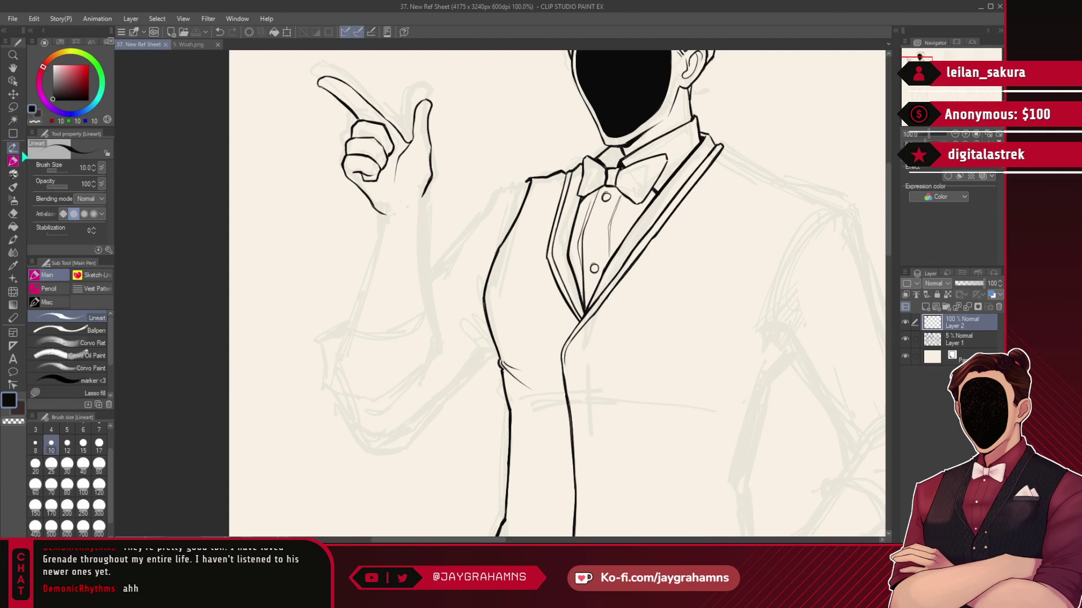
left_click_drag(423, 198, 431, 286)
key("ctrl+z")
left_click_drag(423, 198, 428, 283)
key("ctrl+z")
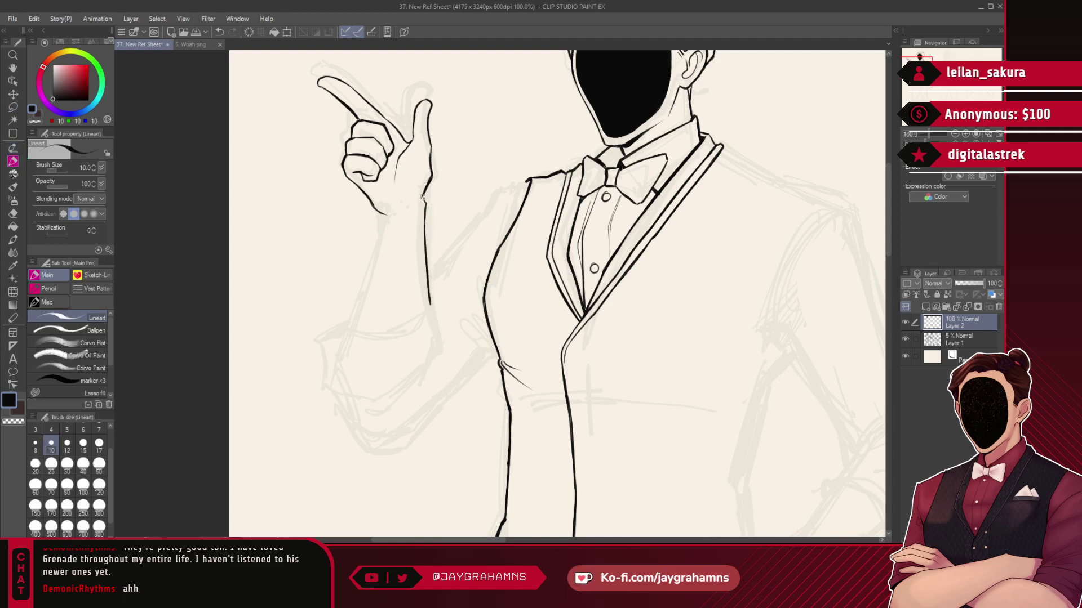
key("ctrl+z")
- Ink the forearm's outer edge with a small wrist crease, closing it with the V-shaped opening of the rolled sleeve
mouse_move(381, 221)
left_mouse_down()
mouse_move(354, 323)
mouse_move(359, 311)
left_mouse_up()
key("ctrl+z")
key("ctrl+z")
mouse_move(378, 213)
left_mouse_down()
mouse_move(360, 310)
mouse_move(396, 210)
left_mouse_up()
key("ctrl+z")
key("ctrl+z")
left_click_drag(412, 198, 408, 218)
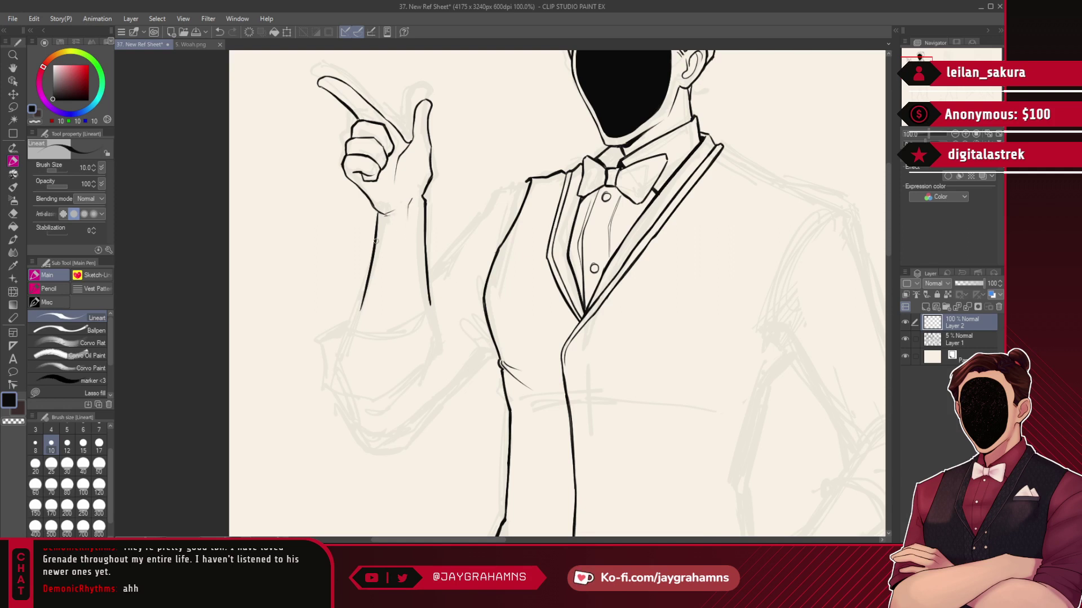
mouse_move(359, 310)
left_mouse_down()
mouse_move(373, 338)
mouse_move(437, 305)
left_mouse_up()
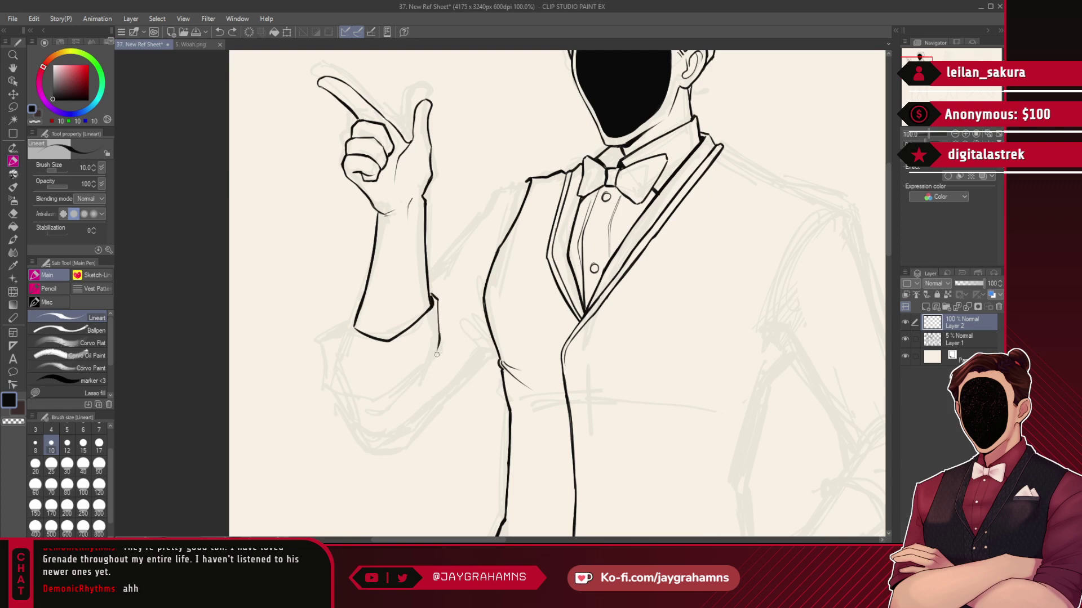
- Try to ink the rolled cuff's pointed outer corner beside the forearm, filling the narrow gap with black
mouse_move(354, 324)
left_mouse_down()
mouse_move(360, 332)
mouse_move(323, 341)
mouse_move(328, 390)
left_mouse_up()
key("ctrl+z")
key("ctrl+z")
key("ctrl+z")
left_click_drag(354, 321, 344, 329)
key("ctrl+z")
key("ctrl+z")
left_click_drag(340, 331, 371, 336)
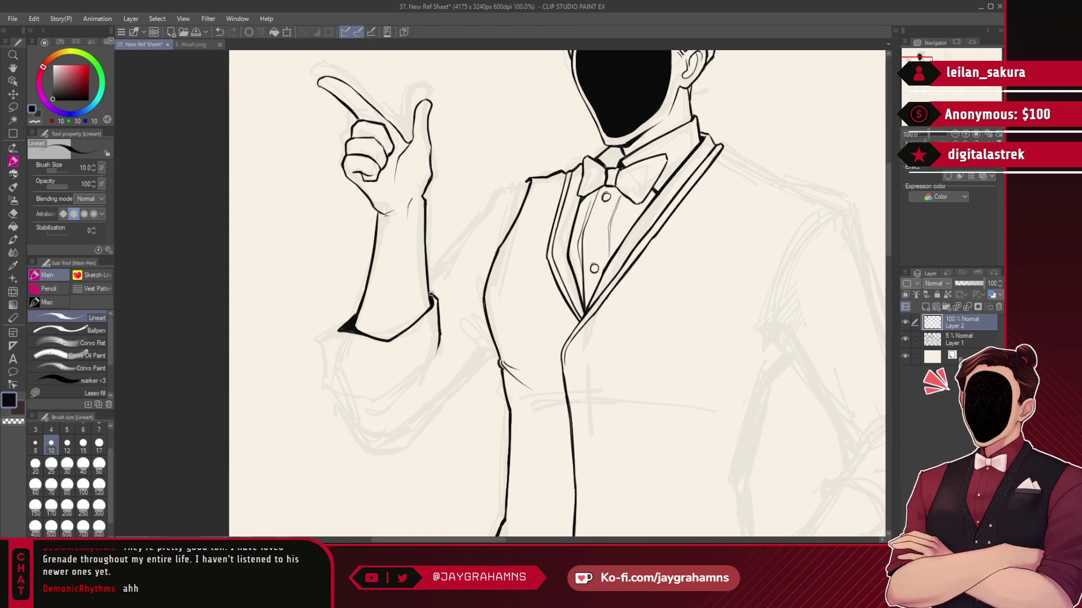
- Try to ink the rolled cuff's outer side and rounded lower edge below the forearm
mouse_move(357, 310)
left_mouse_down()
mouse_move(330, 331)
mouse_move(420, 373)
mouse_move(399, 401)
left_mouse_up()
key("ctrl+z")
key("ctrl+z")
key("ctrl+z")
left_click_drag(440, 342, 394, 397)
left_click_drag(380, 403, 437, 359)
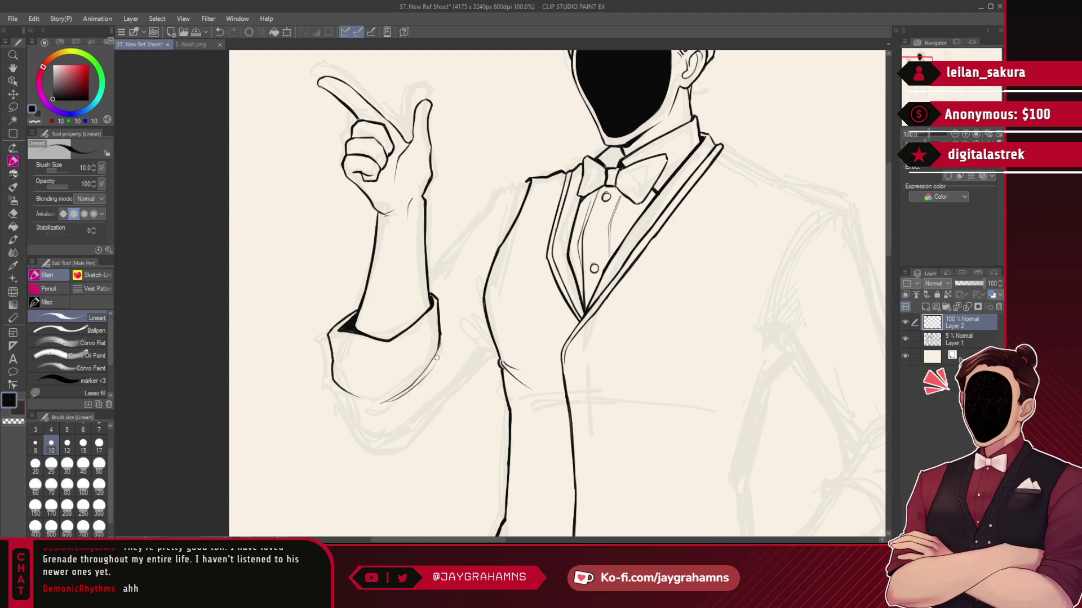
key("ctrl+z")
mouse_move(396, 396)
left_mouse_down()
mouse_move(431, 373)
mouse_move(439, 341)
left_mouse_up()
- Try to rework and thicken the outer curve of the rolled cuff
mouse_move(330, 339)
left_mouse_down()
mouse_move(336, 378)
mouse_move(360, 365)
mouse_move(391, 374)
left_mouse_up()
key("ctrl+z")
key("ctrl+z")
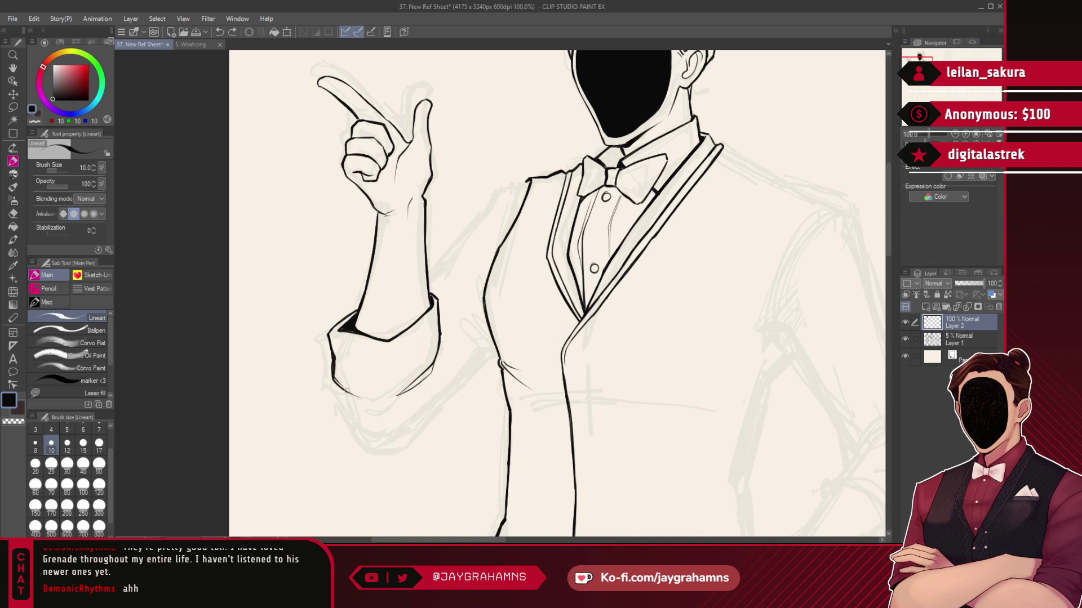
left_click_drag(330, 351, 347, 390)
mouse_move(330, 337)
left_mouse_down()
mouse_move(334, 373)
mouse_move(353, 391)
left_mouse_up()
key("ctrl+z")
left_click_drag(329, 336, 349, 395)
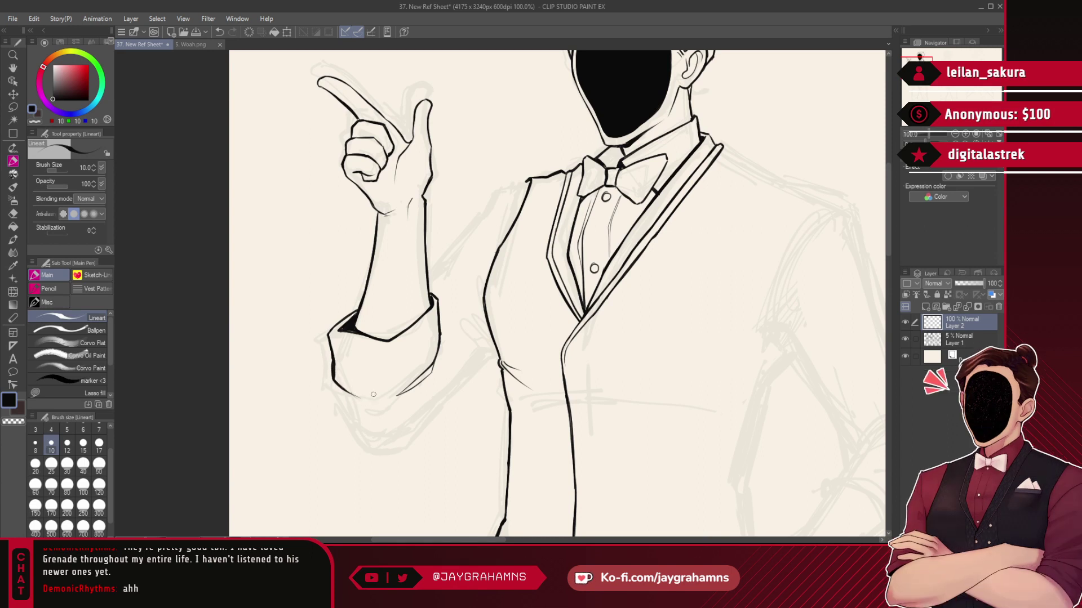
key("ctrl+z")
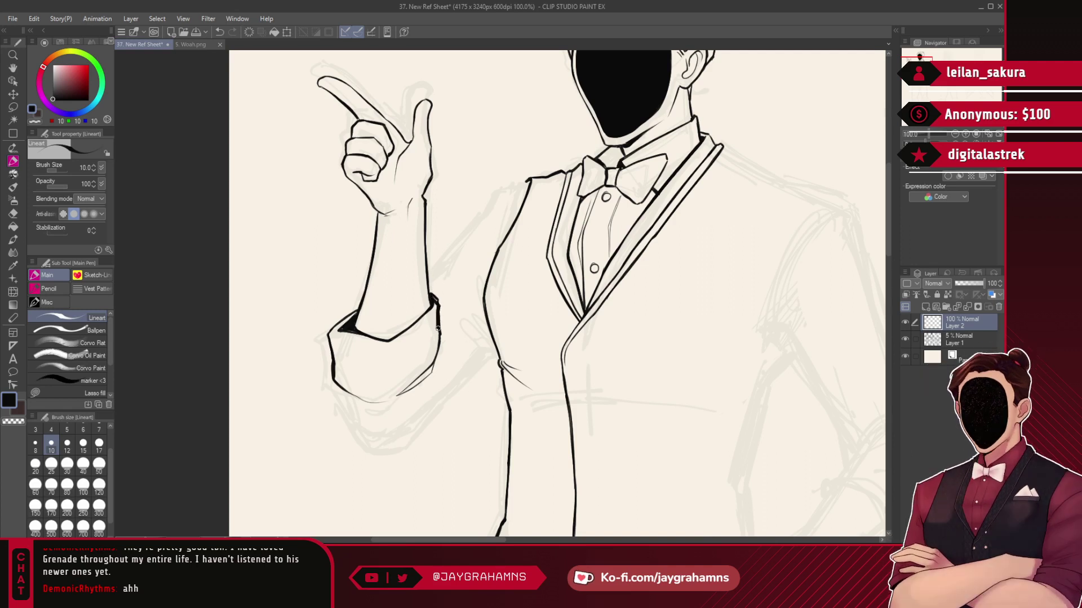
- Undo the rolled cuff's outline strokes back to the V-shaped sleeve opening
left_click_drag(440, 302, 432, 365)
key("ctrl+z")
key("ctrl+z")
key("ctrl+z")
key("ctrl+z")
key("ctrl+z")
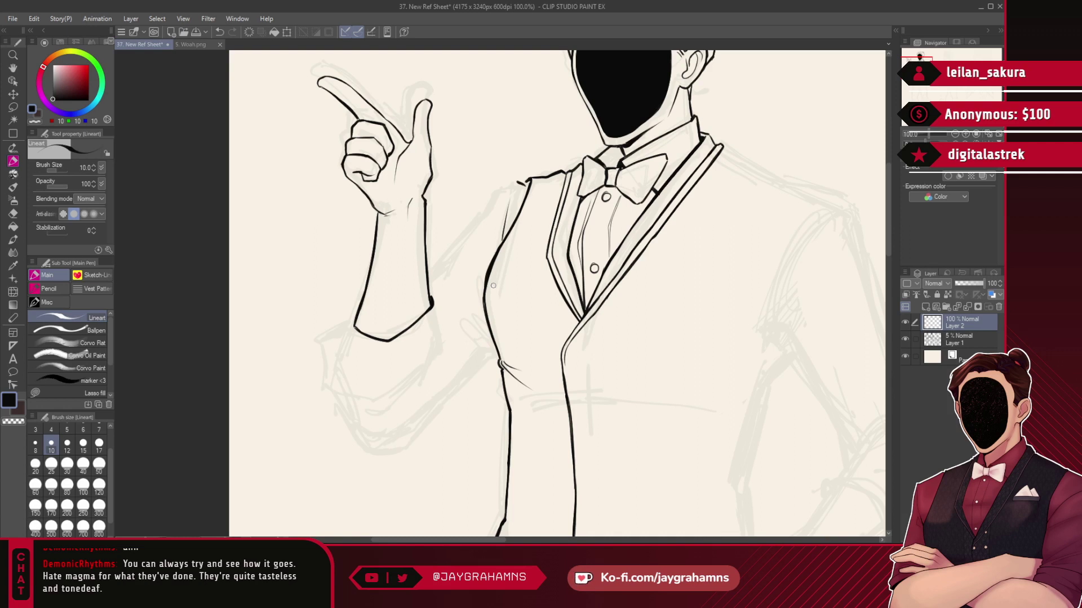
- Erase the upper part of the vest's armhole line with a transparent Lasso fill and re-ink it with the Lineart pen
left_click(75, 393)
left_click(34, 122)
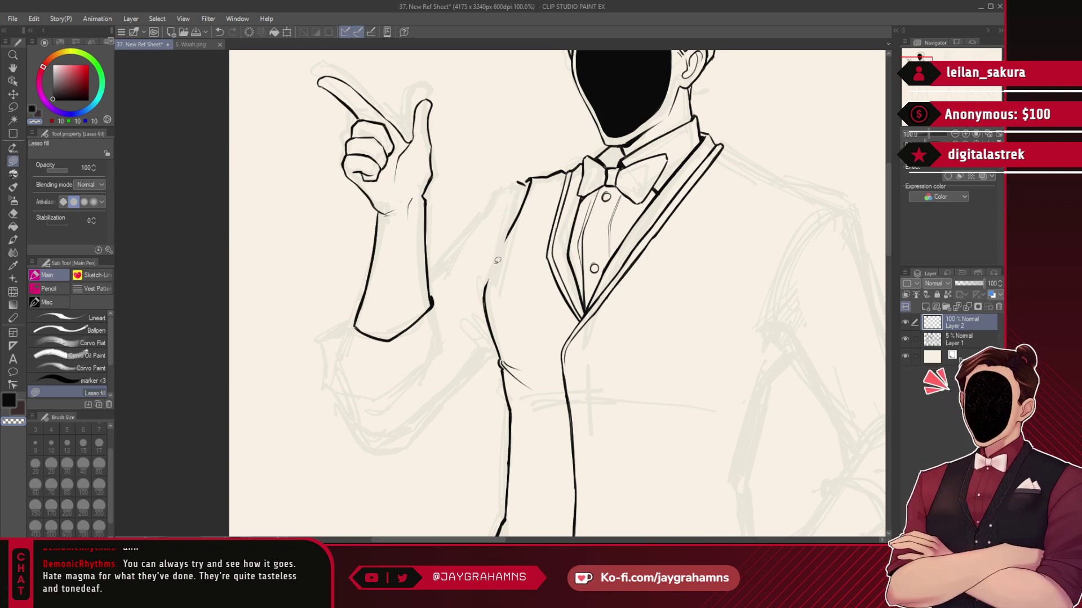
left_click(73, 318)
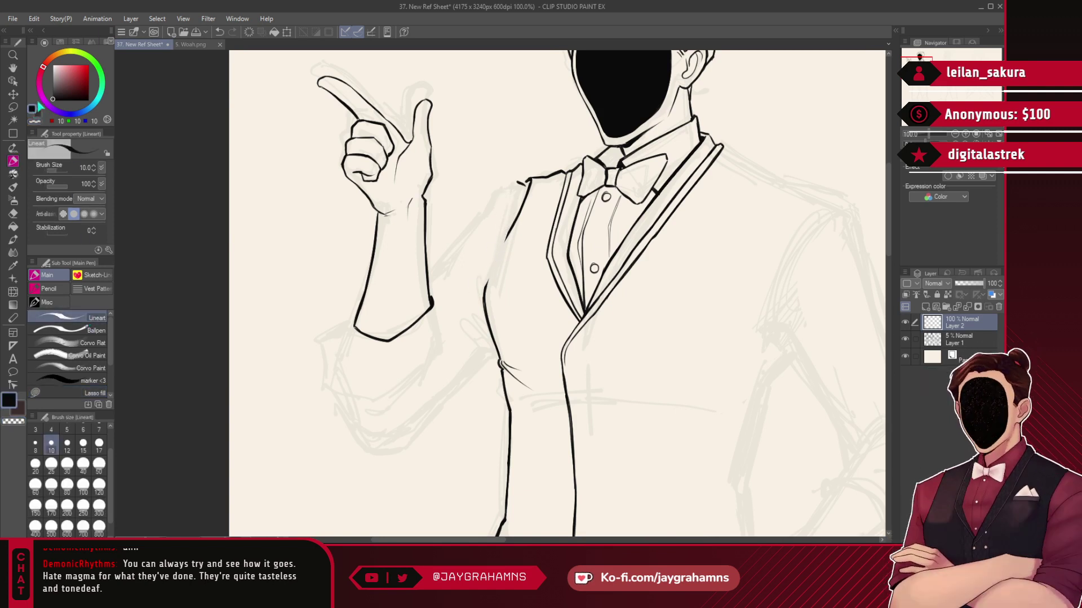
mouse_move(509, 232)
left_mouse_down()
mouse_move(486, 285)
mouse_move(511, 229)
left_mouse_up()
key("ctrl+z")
key("ctrl+z")
- Clean up and re-ink the vest's shoulder corner at the top of the armhole
left_click_drag(529, 180, 520, 185)
left_click(67, 392)
left_click(35, 122)
left_click_drag(529, 179, 520, 185)
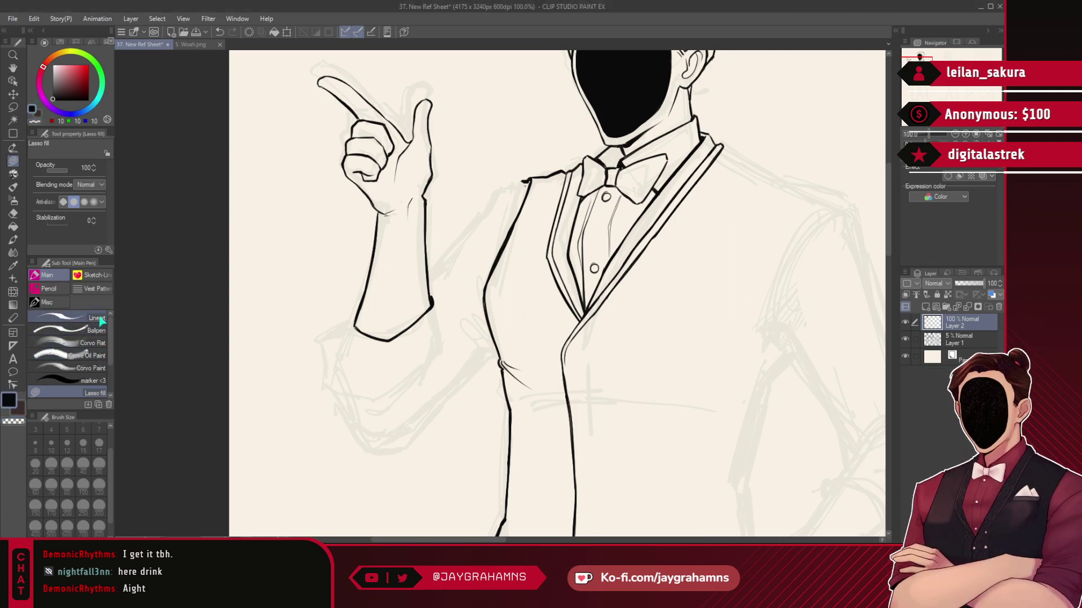
left_click(96, 319)
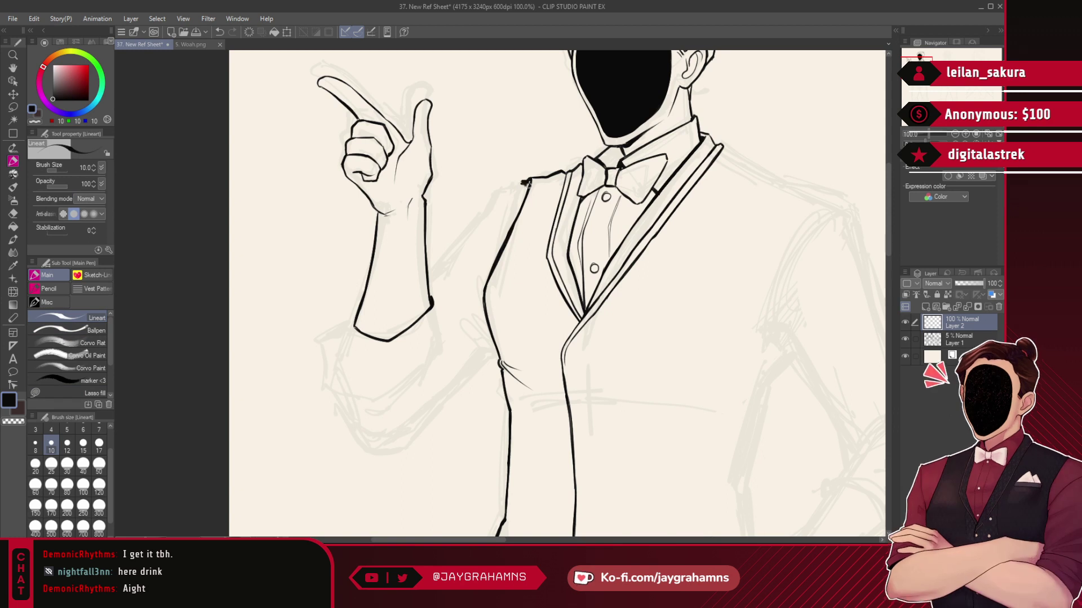
left_click(36, 122)
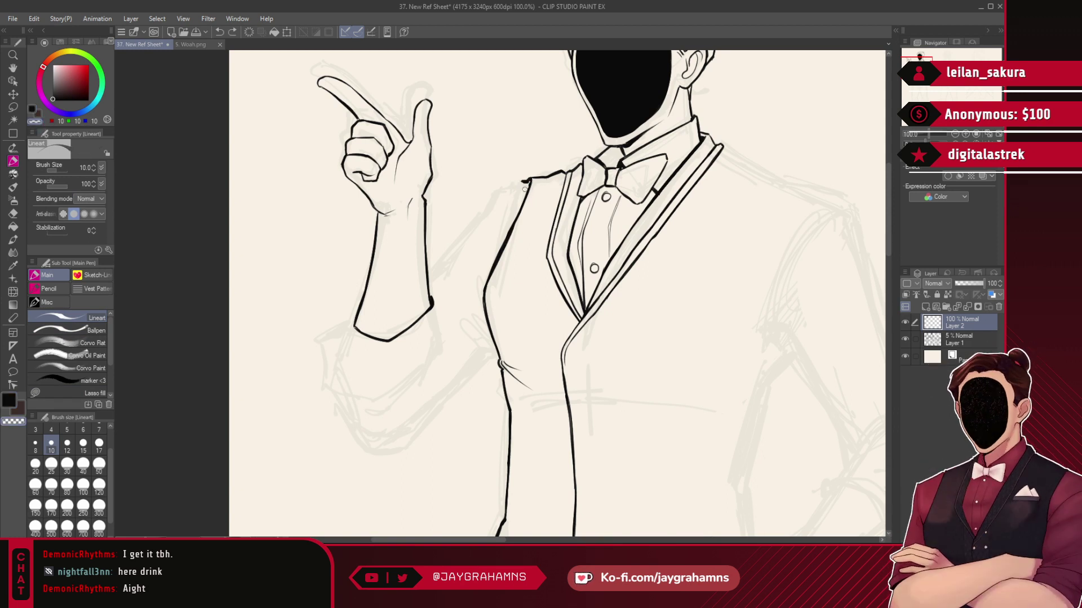
key("c")
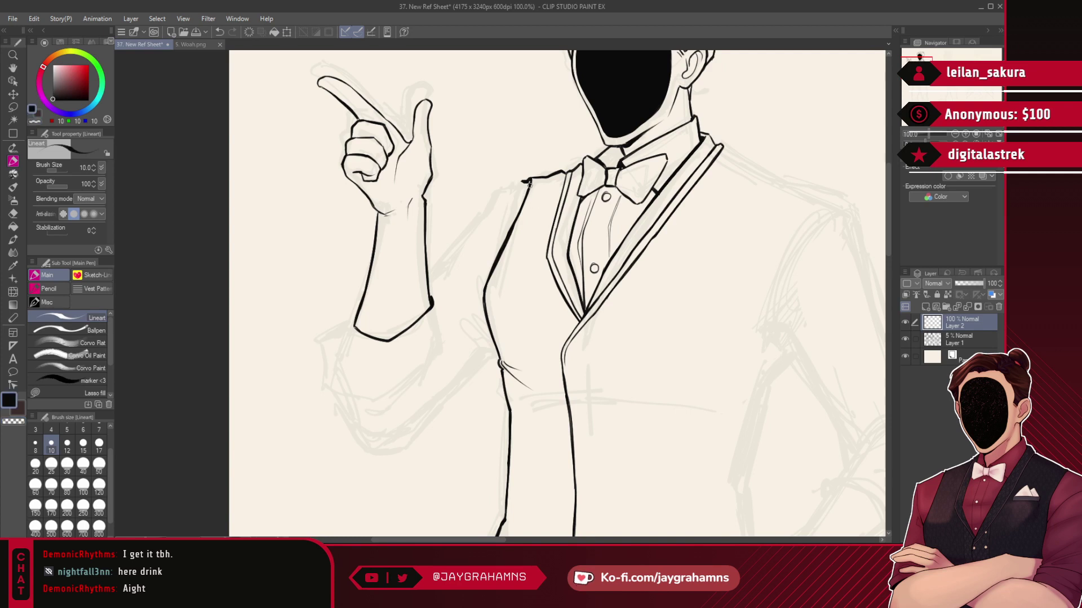
key("ctrl+z")
left_click_drag(531, 179, 521, 211)
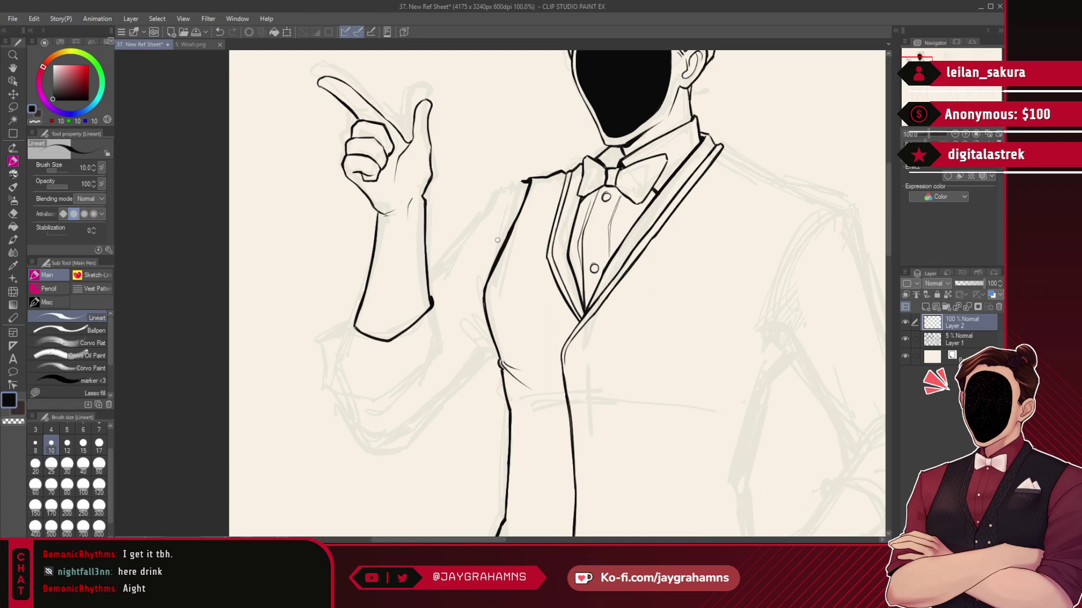
- Ink the shirt's shoulder with a thin fold beside the armhole, extending the upper sleeve edge down to the forearm
key("ctrl+z")
left_click_drag(498, 255, 506, 198)
key("ctrl+z")
left_click_drag(500, 249, 502, 198)
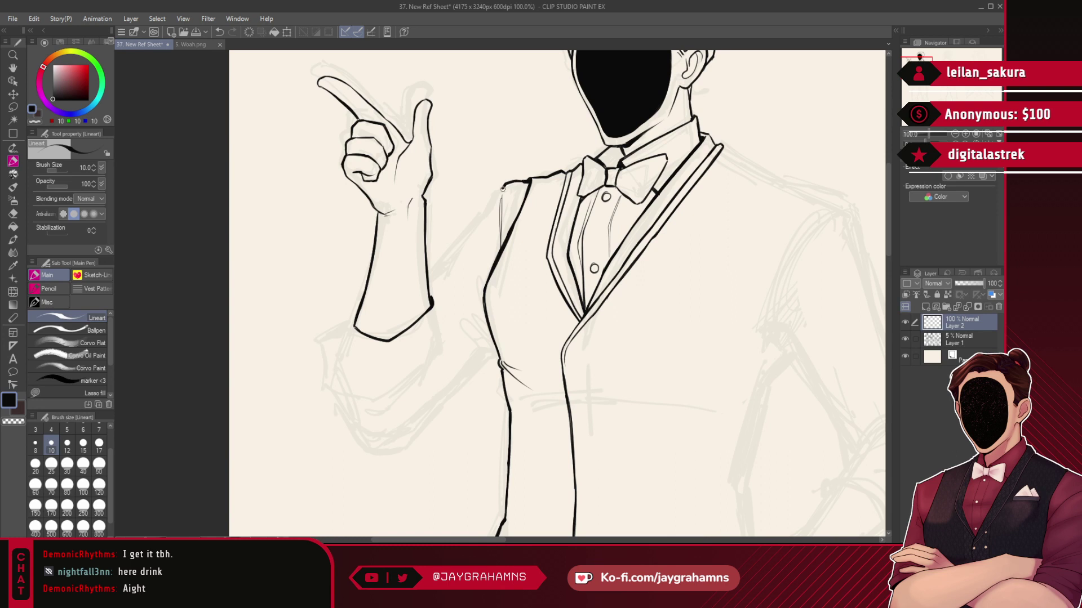
mouse_move(487, 208)
left_mouse_down()
mouse_move(494, 192)
mouse_move(432, 284)
left_mouse_up()
key("ctrl+z")
left_click_drag(490, 203, 458, 247)
- Ink the rolled cuff's rim on both sides of the forearm with a thick inner edge
mouse_move(355, 325)
left_mouse_down()
mouse_move(376, 339)
mouse_move(337, 355)
mouse_move(366, 401)
left_mouse_up()
key("ctrl+z")
key("ctrl+z")
key("ctrl+z")
mouse_move(433, 291)
left_mouse_down()
mouse_move(437, 317)
mouse_move(420, 361)
left_mouse_up()
mouse_move(347, 324)
left_mouse_down()
mouse_move(335, 359)
mouse_move(360, 389)
left_mouse_up()
key("ctrl+z")
mouse_move(355, 318)
left_mouse_down()
mouse_move(343, 335)
mouse_move(365, 334)
left_mouse_up()
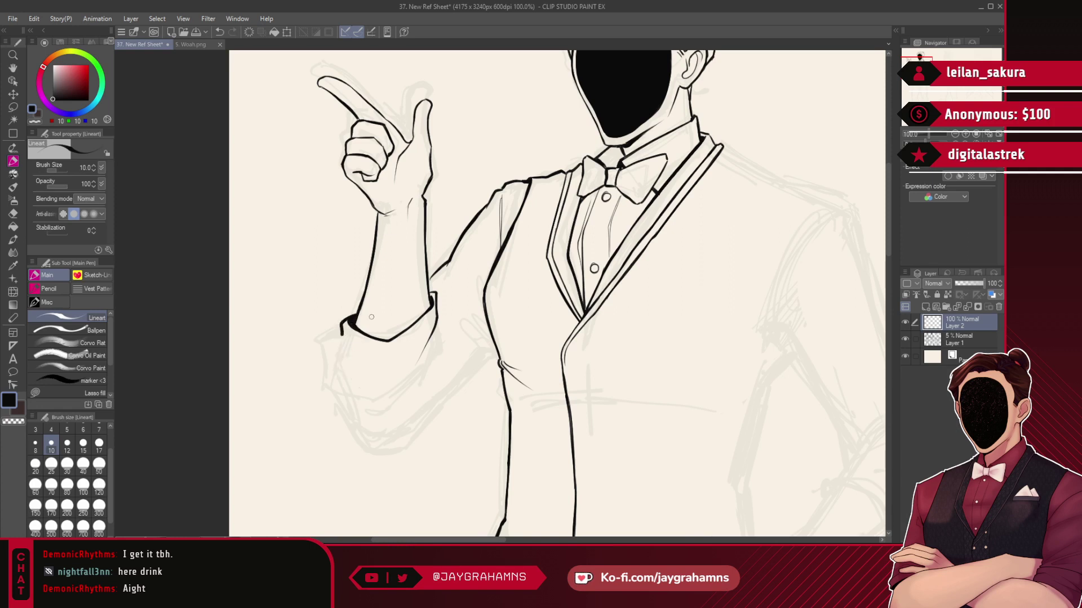
- Ink the rolled cuff's outer side and lower edge, with thin fold lines along its inner side
left_click_drag(432, 298, 436, 355)
key("ctrl+z")
mouse_move(341, 333)
left_mouse_down()
mouse_move(348, 392)
mouse_move(343, 336)
mouse_move(343, 390)
mouse_move(383, 387)
mouse_move(357, 401)
mouse_move(426, 367)
left_mouse_up()
key("ctrl+z")
key("ctrl+z")
key("ctrl+z")
key("ctrl+z")
mouse_move(341, 389)
left_mouse_down()
mouse_move(356, 403)
mouse_move(435, 365)
mouse_move(443, 347)
mouse_move(436, 371)
left_mouse_up()
key("ctrl+z")
key("ctrl+z")
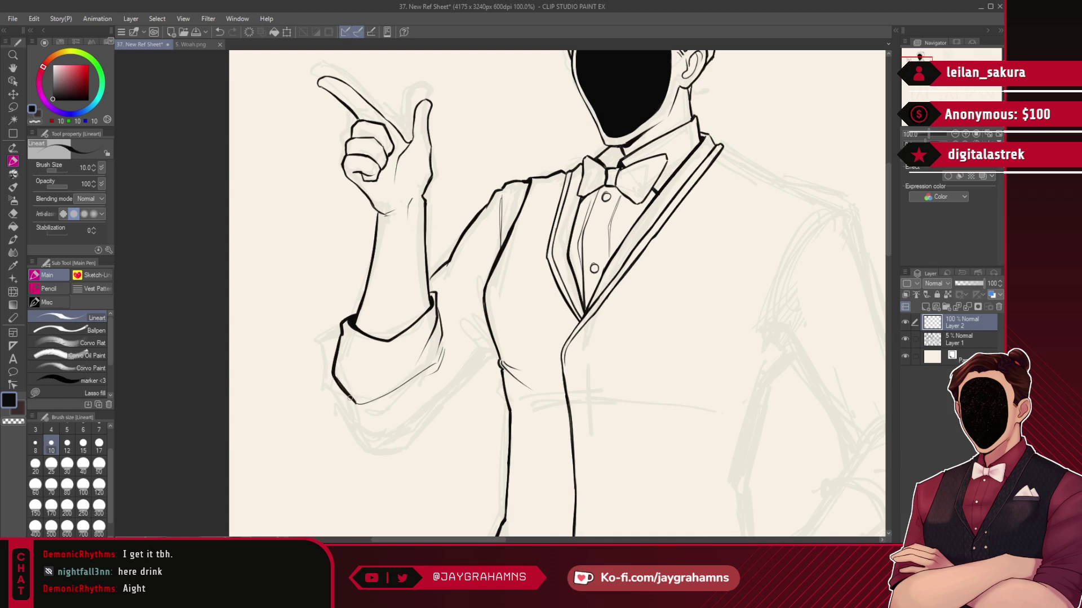
- Ink the sleeve's elbow contour curving out below the rolled cuff
mouse_move(334, 376)
left_mouse_down()
mouse_move(356, 405)
mouse_move(338, 383)
mouse_move(355, 401)
mouse_move(388, 396)
mouse_move(363, 406)
mouse_move(396, 387)
mouse_move(341, 390)
mouse_move(367, 445)
left_mouse_up()
key("ctrl+z")
key("ctrl+z")
left_click_drag(340, 406, 376, 452)
key("ctrl+z")
key("ctrl+z")
left_click_drag(354, 427, 377, 443)
- Ink the sleeve's underside from the elbow up to the vest's armhole
left_click_drag(446, 355, 432, 399)
key("ctrl+z")
left_click_drag(443, 341, 434, 381)
key("ctrl+z")
key("ctrl+z")
mouse_move(377, 442)
left_mouse_down()
mouse_move(410, 429)
mouse_move(479, 367)
left_mouse_up()
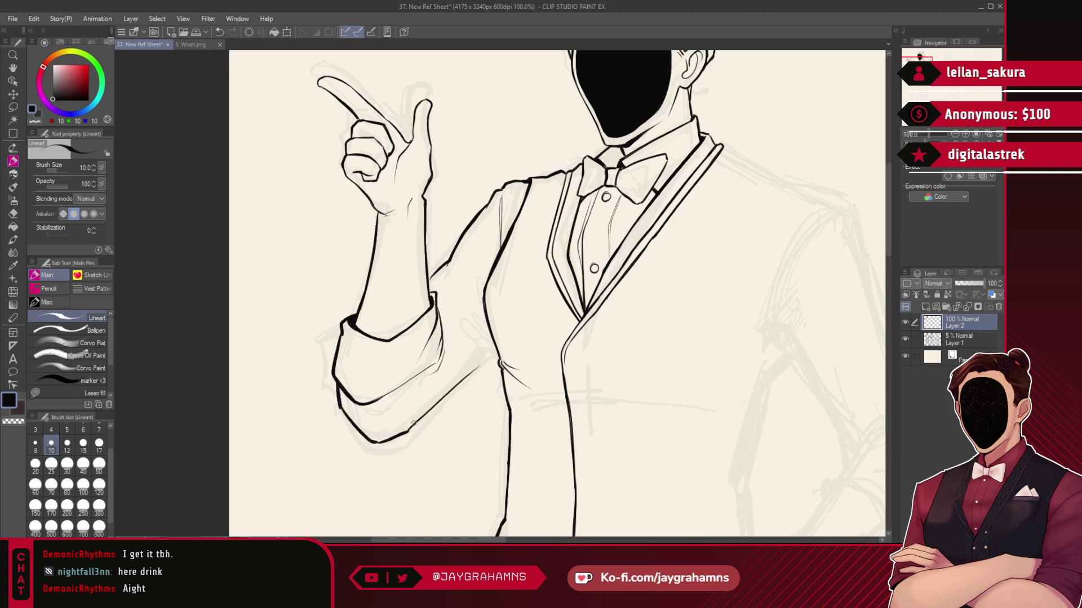
left_click_drag(429, 411, 492, 351)
key("ctrl+z")
mouse_move(483, 362)
left_mouse_down()
mouse_move(415, 424)
mouse_move(375, 443)
mouse_move(439, 401)
left_mouse_up()
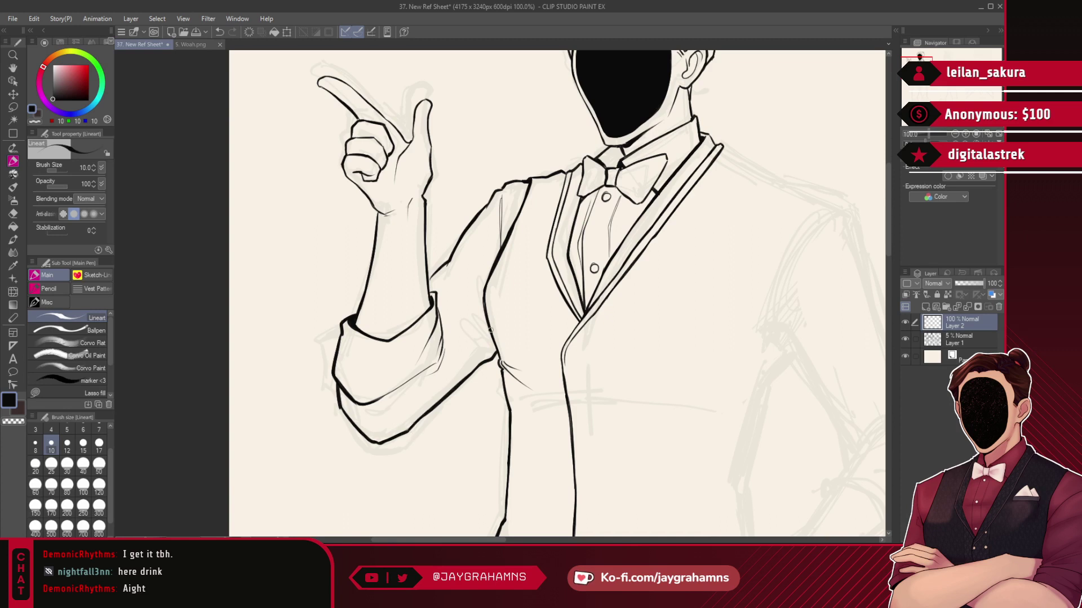
- Add thin fabric folds to the sleeve near the armpit and across the rolled cuff
mouse_move(468, 292)
left_mouse_down()
mouse_move(494, 343)
mouse_move(485, 335)
left_mouse_up()
scroll(389, 287, "down", 3)
scroll(404, 320, "up", 3)
left_click_drag(428, 333, 372, 385)
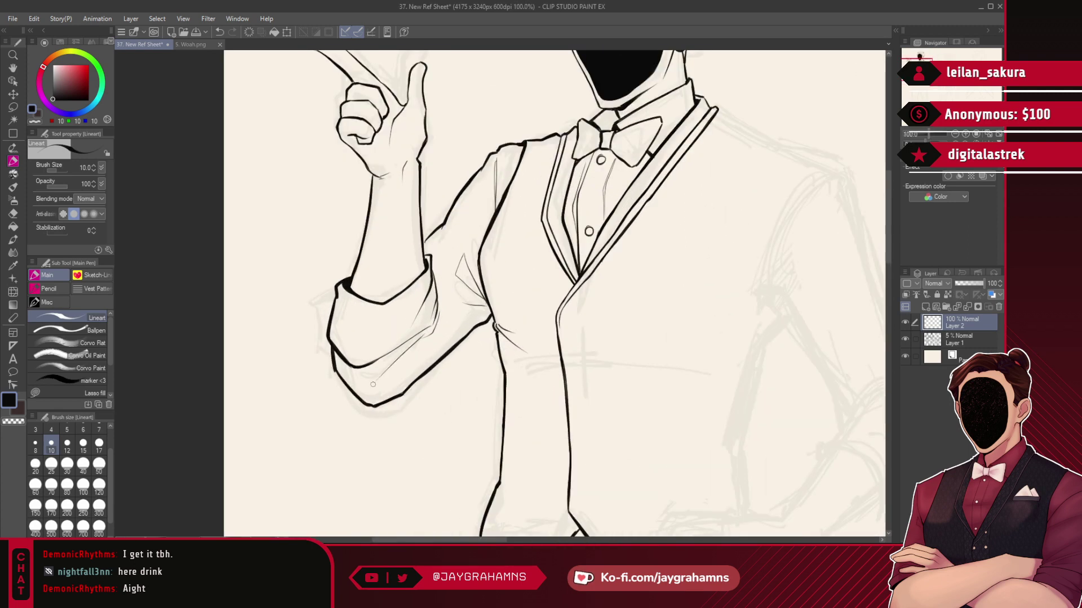
mouse_move(345, 314)
left_mouse_down()
mouse_move(373, 328)
mouse_move(396, 317)
mouse_move(368, 337)
mouse_move(343, 312)
mouse_move(384, 332)
mouse_move(347, 337)
mouse_move(342, 311)
mouse_move(367, 341)
left_mouse_up()
key("ctrl+z")
key("ctrl+z")
key("ctrl+z")
key("ctrl+z")
- Tidy and re-ink the end of the upper sleeve edge where it meets the forearm
mouse_move(444, 225)
left_mouse_down()
mouse_move(435, 255)
mouse_move(437, 241)
left_mouse_up()
key("ctrl+z")
key("ctrl+z")
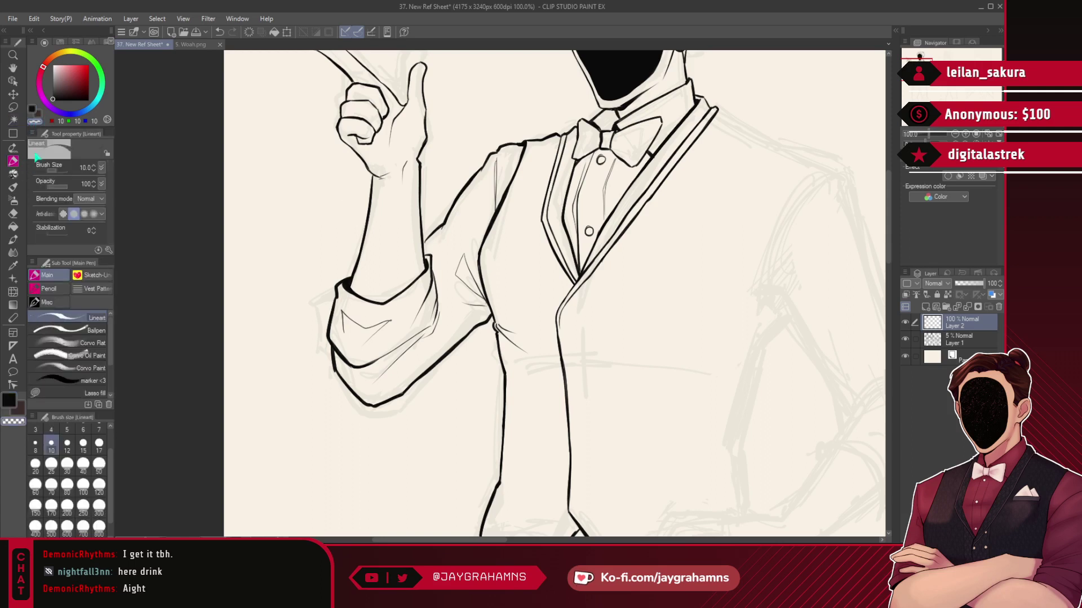
left_click(32, 108)
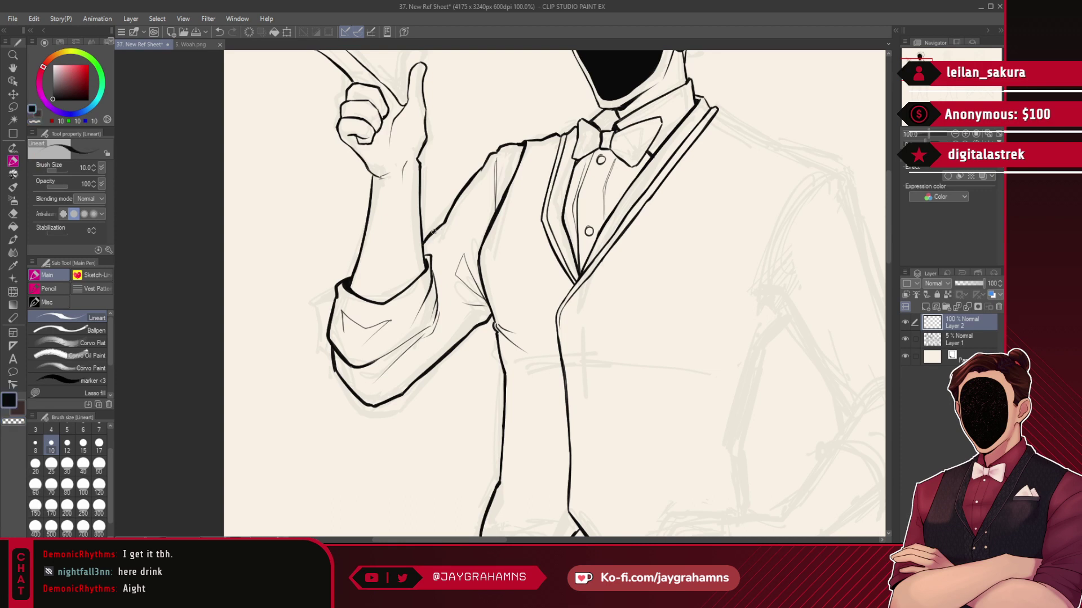
mouse_move(426, 233)
left_mouse_down()
mouse_move(483, 168)
mouse_move(448, 221)
left_mouse_up()
left_click(36, 120)
key("ctrl+z")
- Refine the curve of the upper sleeve's outer edge between the shoulder and the forearm
mouse_move(486, 168)
left_mouse_down()
mouse_move(425, 243)
mouse_move(450, 214)
left_mouse_up()
key("ctrl+z")
left_click_drag(486, 167, 445, 222)
key("ctrl+z")
left_click_drag(484, 168, 445, 221)
key("c")
left_click_drag(482, 166, 447, 214)
key("ctrl+z")
left_click_drag(483, 165, 449, 211)
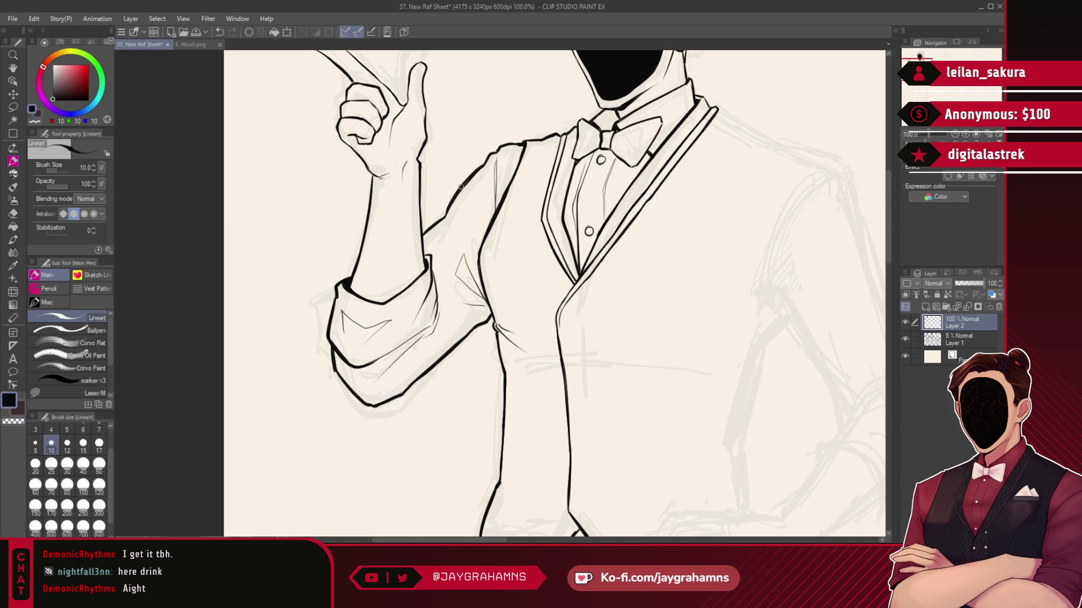
- Re-ink the rolled sleeve's underside with a lower, more angular elbow, running up towards the vest's armhole
scroll(461, 186, "down", 8)
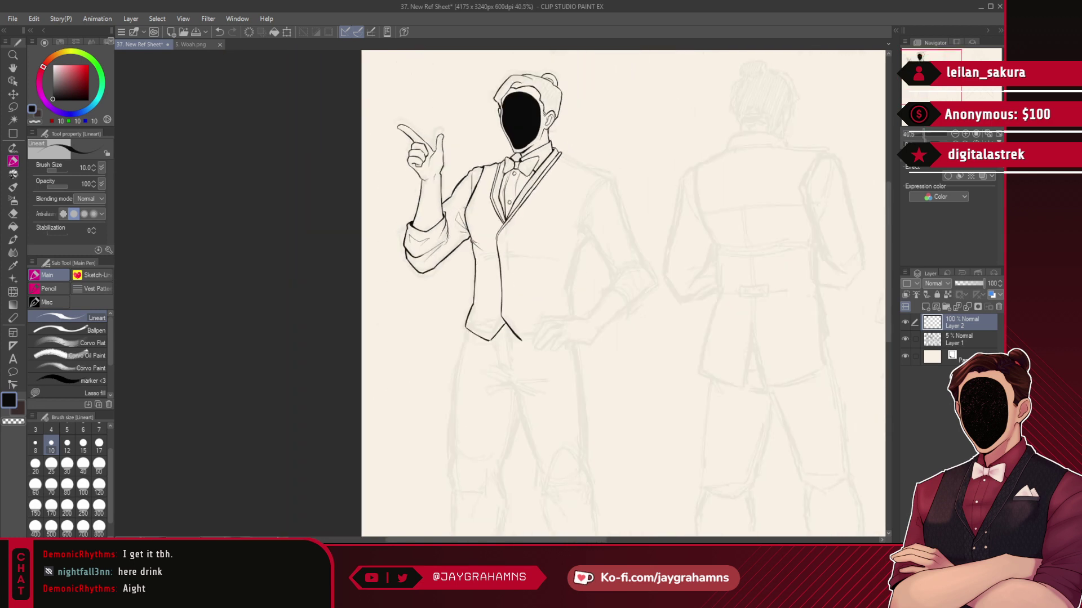
scroll(427, 186, "up", 6)
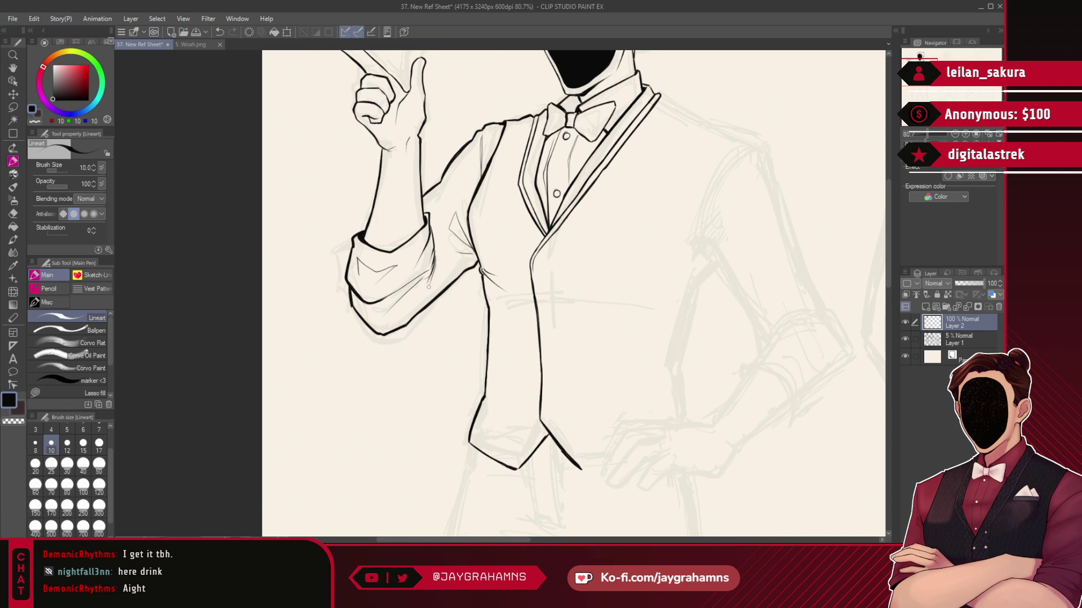
scroll(445, 249, "down", 3)
scroll(424, 303, "up", 6)
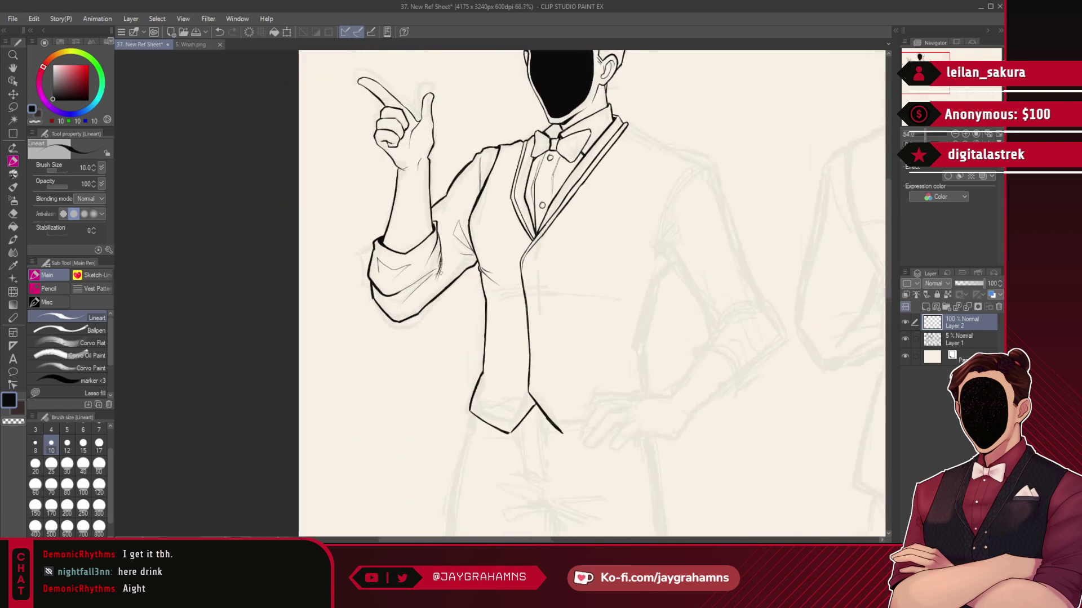
scroll(424, 303, "up", 1)
left_click_drag(409, 336, 486, 252)
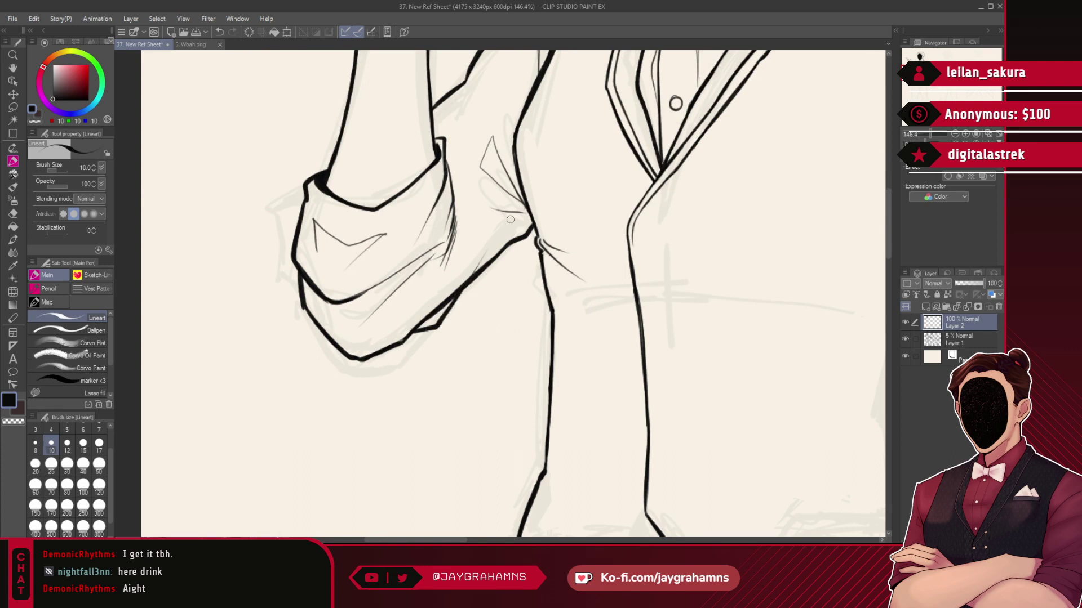
key("ctrl+z")
mouse_move(359, 357)
left_mouse_down()
mouse_move(396, 357)
mouse_move(498, 254)
left_mouse_up()
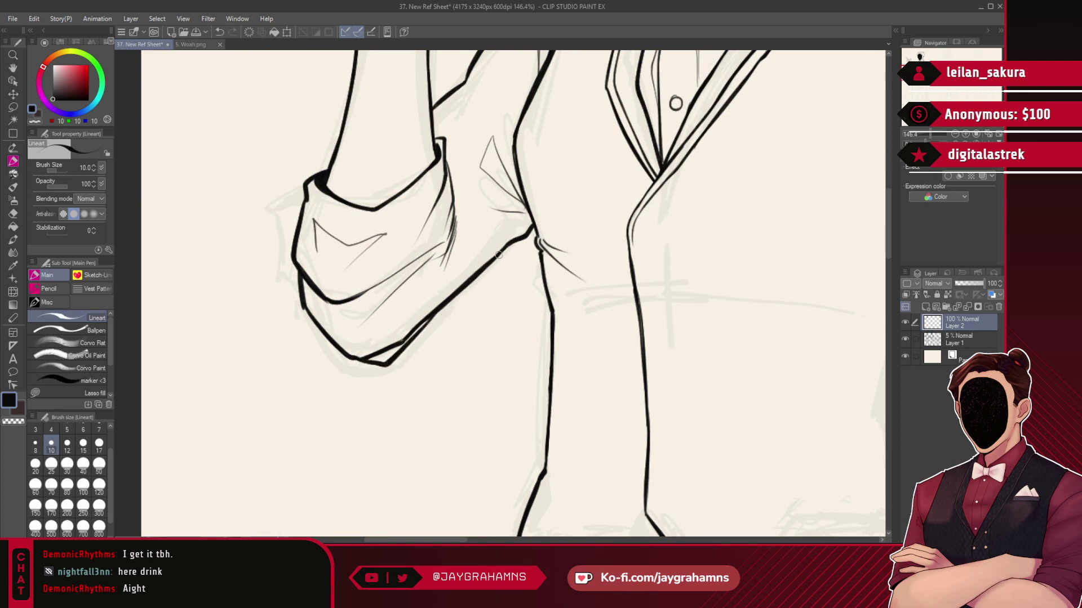
- Erase the old line at the elbow and a middle stretch of the sleeve's underside using Lasso fill with transparent colour
left_click(35, 393)
left_click(13, 421)
mouse_move(356, 353)
left_mouse_down()
mouse_move(396, 352)
mouse_move(420, 320)
left_mouse_up()
mouse_move(368, 348)
left_mouse_down()
mouse_move(390, 358)
mouse_move(365, 362)
left_mouse_up()
left_click_drag(485, 255, 493, 242)
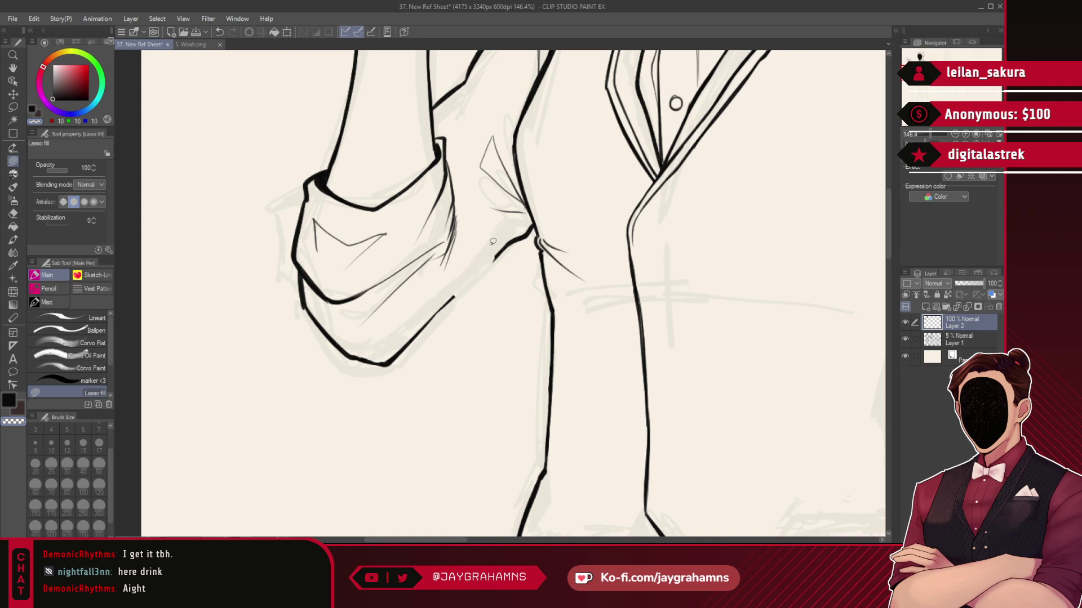
- Bridge the gap in the sleeve's underside between the elbow and the armpit with the Lineart brush
key("c")
left_click(97, 342)
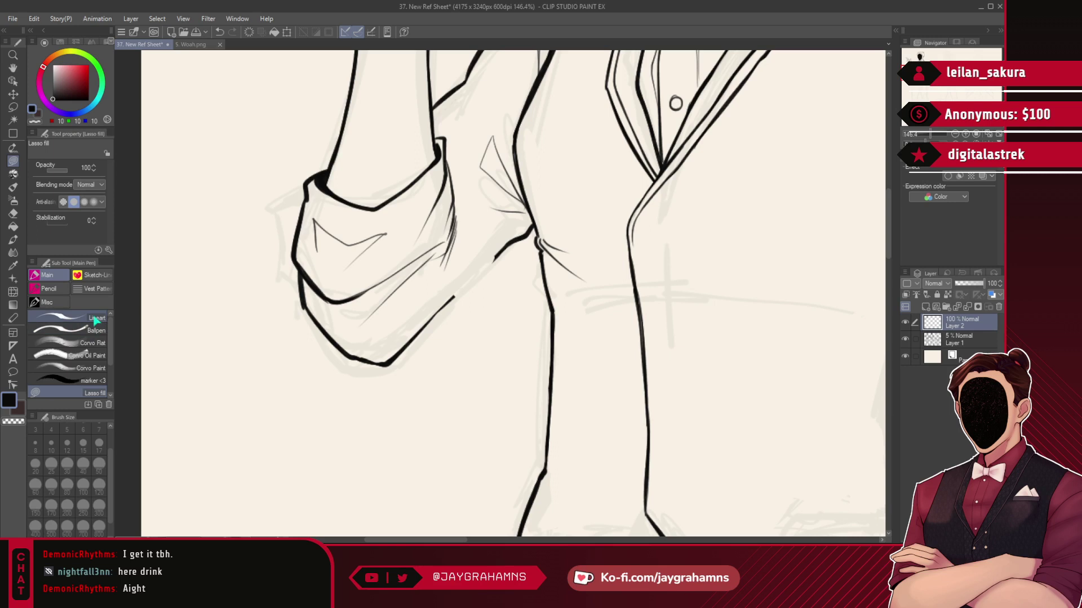
left_click(96, 318)
mouse_move(454, 299)
left_mouse_down()
mouse_move(498, 236)
mouse_move(474, 273)
mouse_move(495, 258)
left_mouse_up()
mouse_move(491, 261)
left_mouse_down()
mouse_move(467, 287)
mouse_move(476, 276)
left_mouse_up()
key("ctrl+z")
key("ctrl+z")
key("ctrl+z")
key("ctrl+z")
key("ctrl+z")
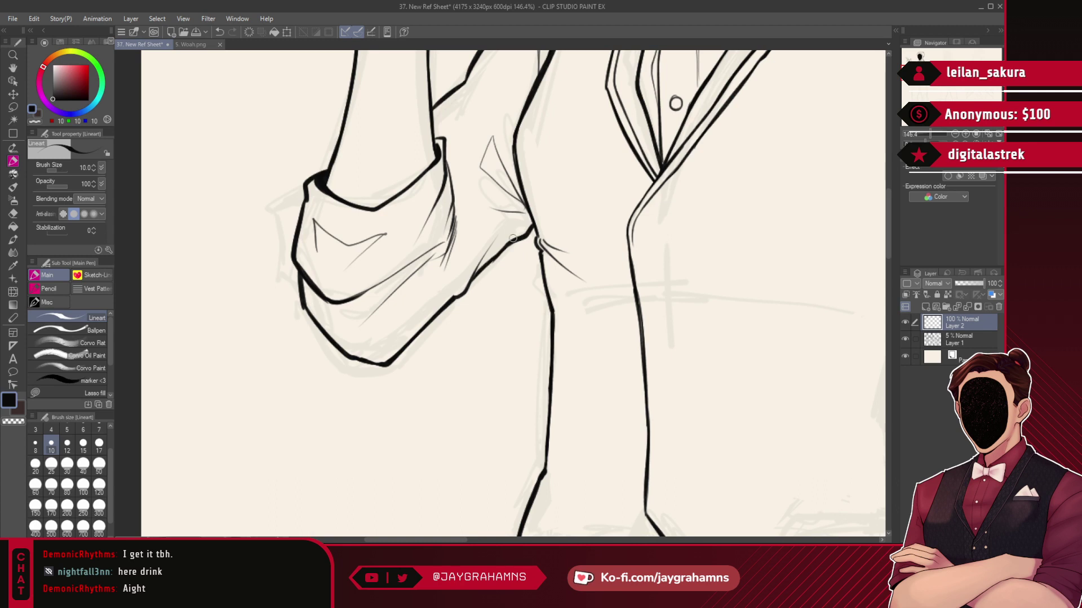
- Thicken the vest's armhole edge beside the raised arm
scroll(475, 276, "down", 5)
scroll(440, 426, "up", 5)
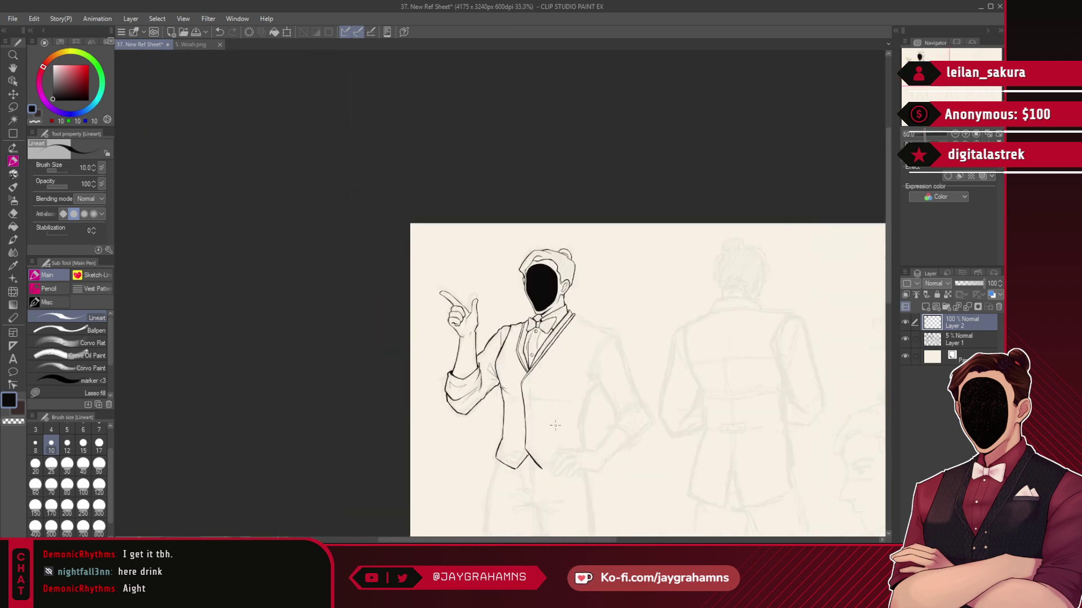
left_click_drag(407, 256, 412, 335)
left_click_drag(403, 289, 426, 399)
scroll(434, 437, "down", 6)
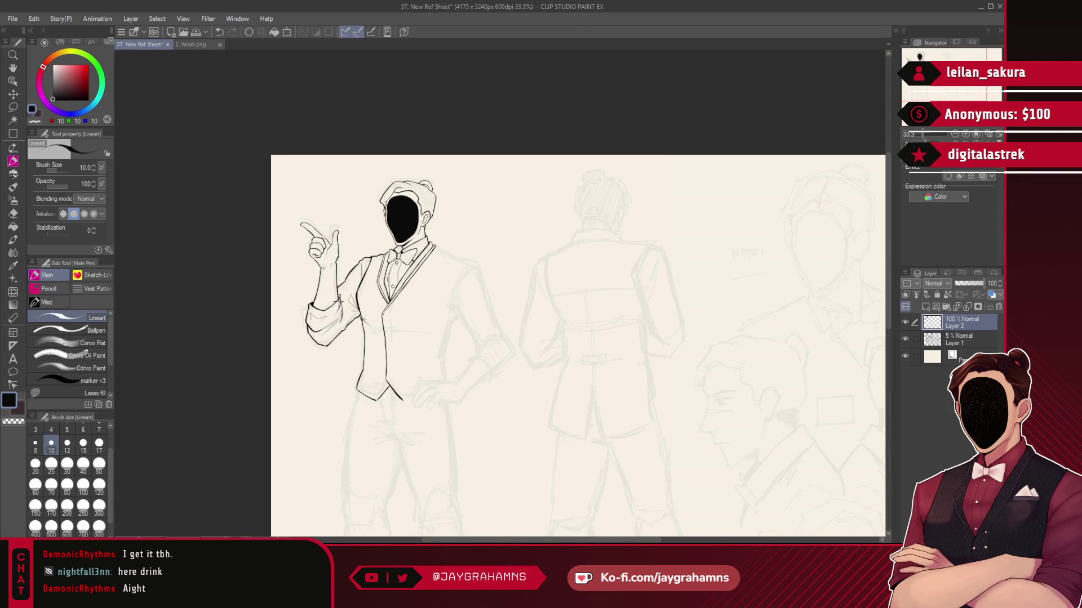
- Thicken the vest's side outline from below the raised arm's armpit to the waist, and save the file
scroll(436, 225, "up", 3)
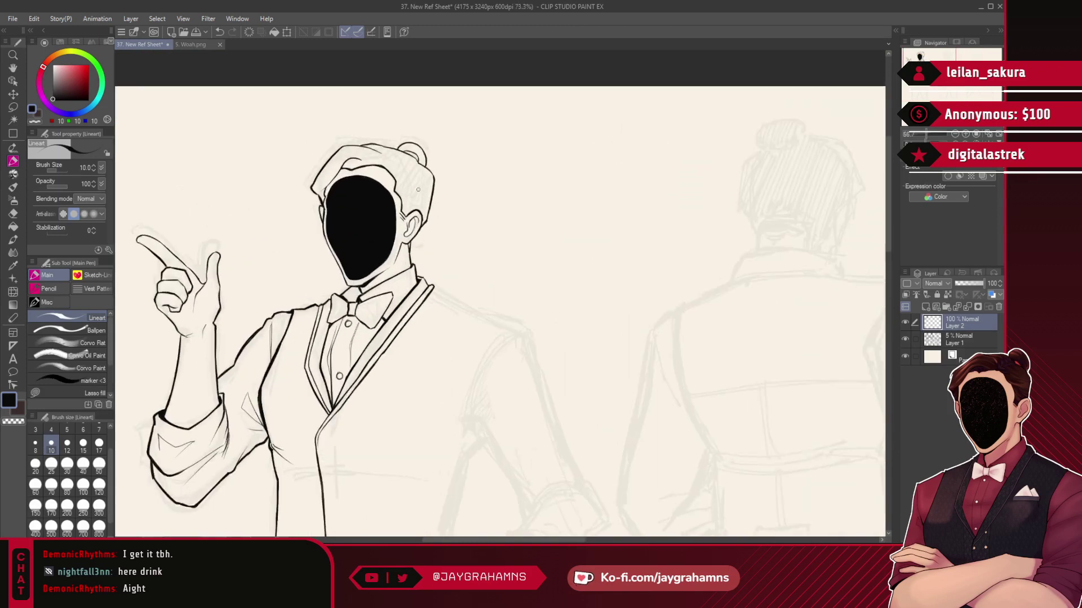
scroll(426, 160, "down", 2)
scroll(431, 337, "up", 3)
scroll(478, 265, "down", 2)
scroll(418, 333, "up", 3)
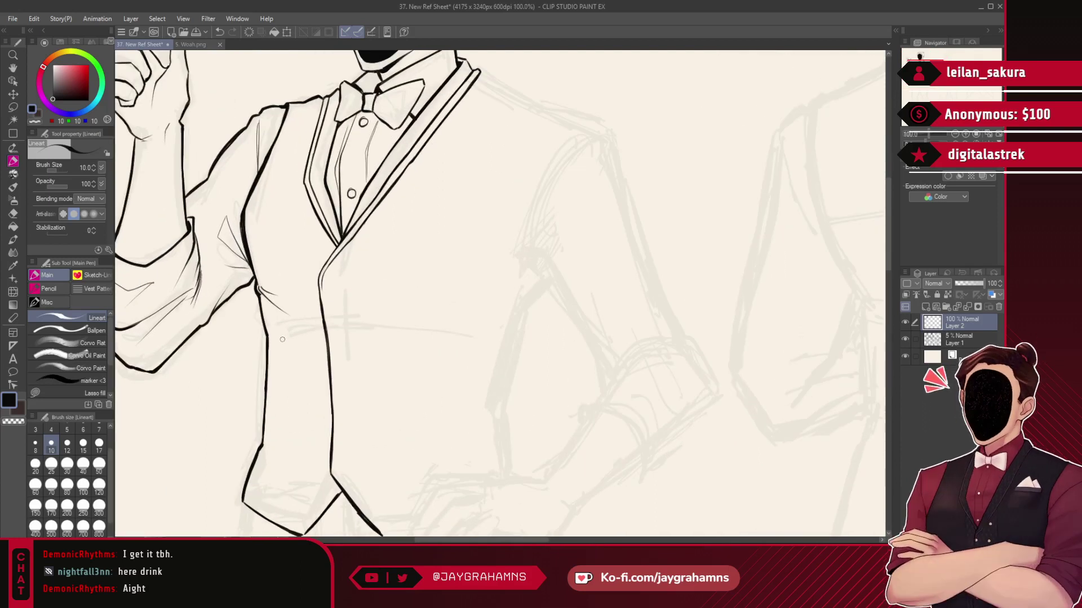
left_click_drag(270, 340, 262, 441)
key("ctrl+z")
left_click_drag(268, 366, 263, 439)
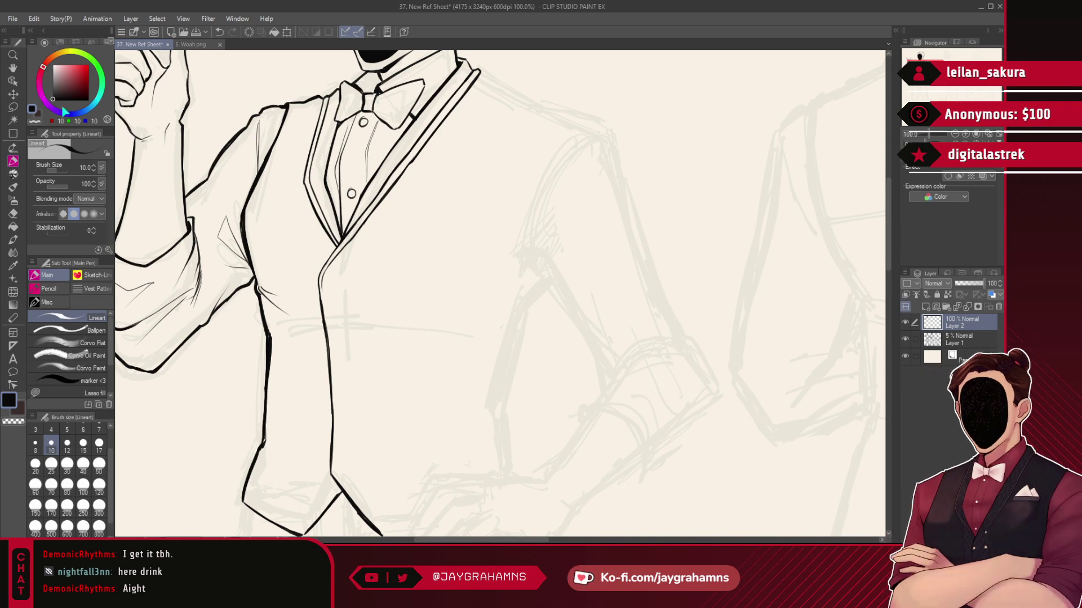
key("ctrl+s")
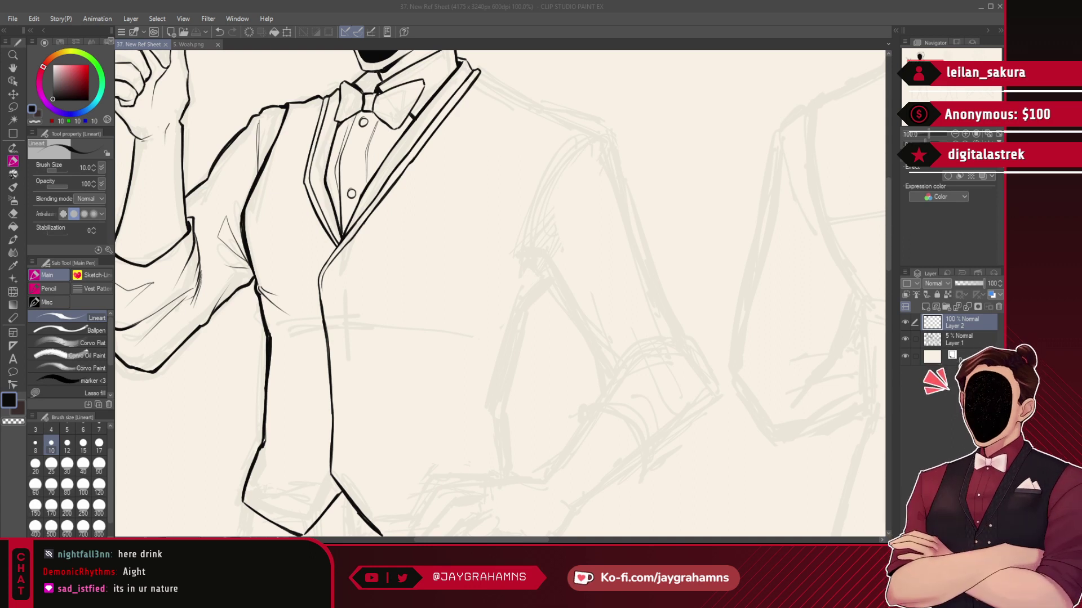
left_click(414, 163)
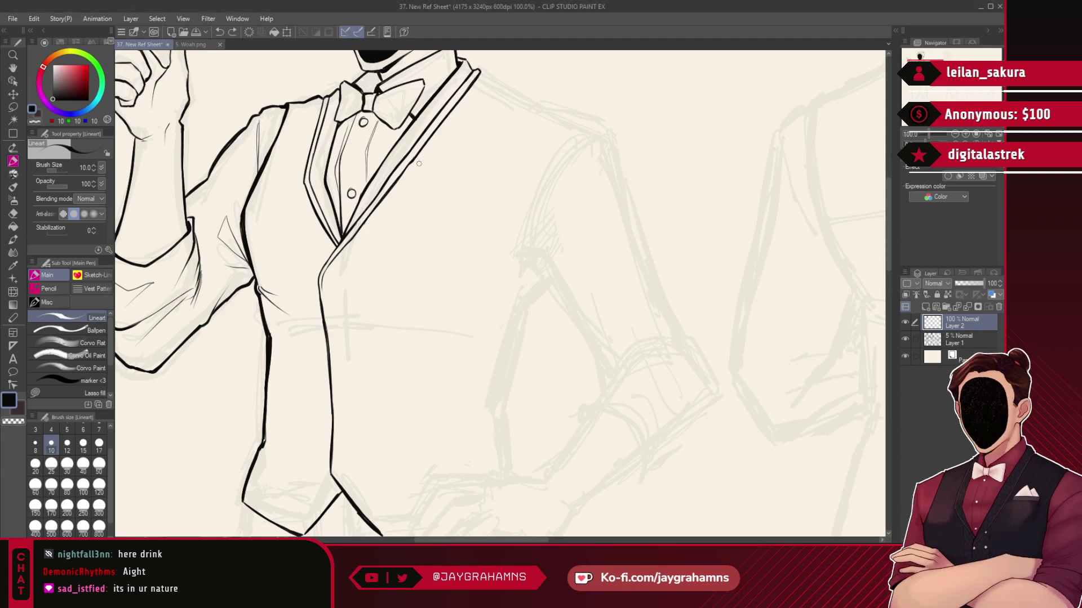
- Mirror the canvas view and ink the vest's other shoulder line from the lapel out to the armhole
key("h")
left_click_drag(483, 201, 583, 232)
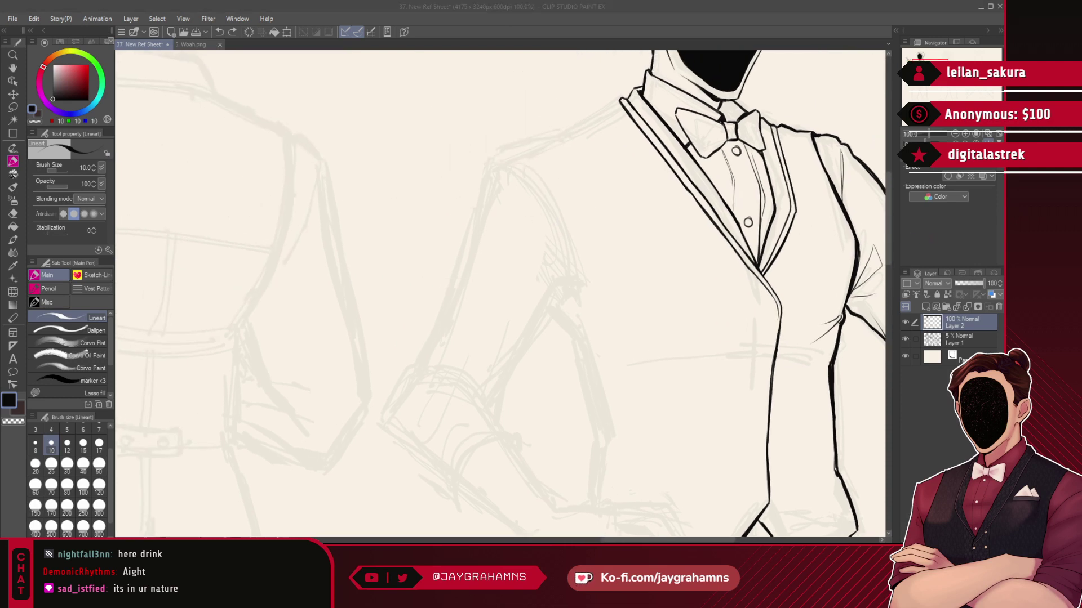
left_click(405, 3)
scroll(483, 186, "down", 1)
scroll(606, 127, "up", 2)
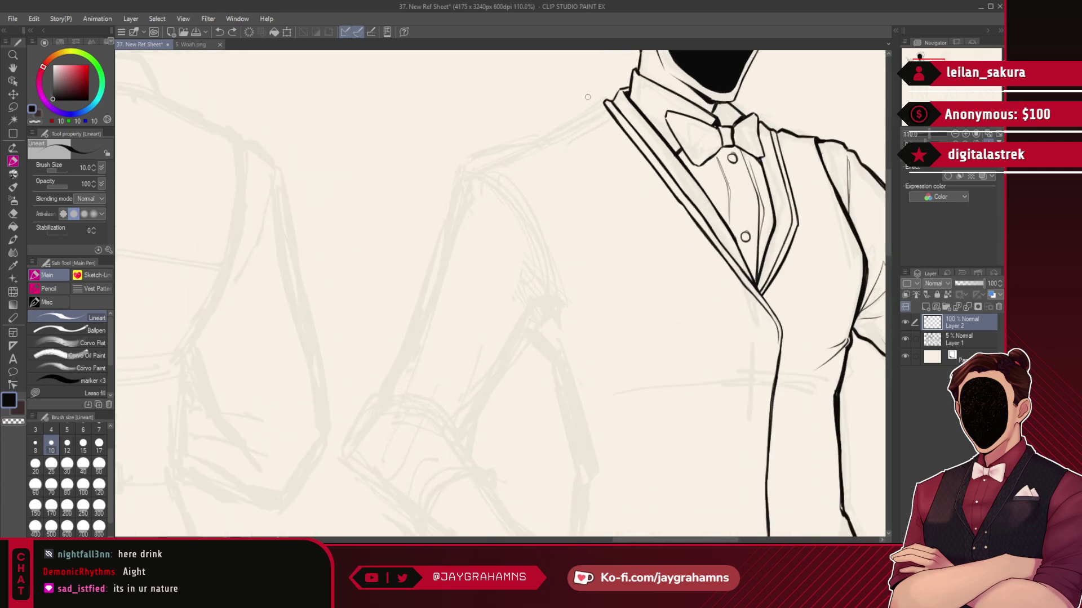
left_click_drag(604, 104, 554, 140)
key("ctrl+z")
left_click_drag(605, 103, 517, 147)
key("ctrl+z")
- Ink the second armhole's curve from the shoulder down to the armpit and add thin creases beneath it
mouse_move(517, 147)
left_mouse_down()
mouse_move(577, 226)
mouse_move(575, 319)
left_mouse_up()
key("ctrl+z")
mouse_move(576, 225)
left_mouse_down()
mouse_move(547, 356)
mouse_move(539, 348)
mouse_move(600, 380)
left_mouse_up()
key("ctrl+z")
key("ctrl+z")
key("ctrl+z")
key("ctrl+z")
key("ctrl+z")
key("ctrl+z")
mouse_move(547, 355)
left_mouse_down()
mouse_move(583, 370)
mouse_move(589, 385)
left_mouse_up()
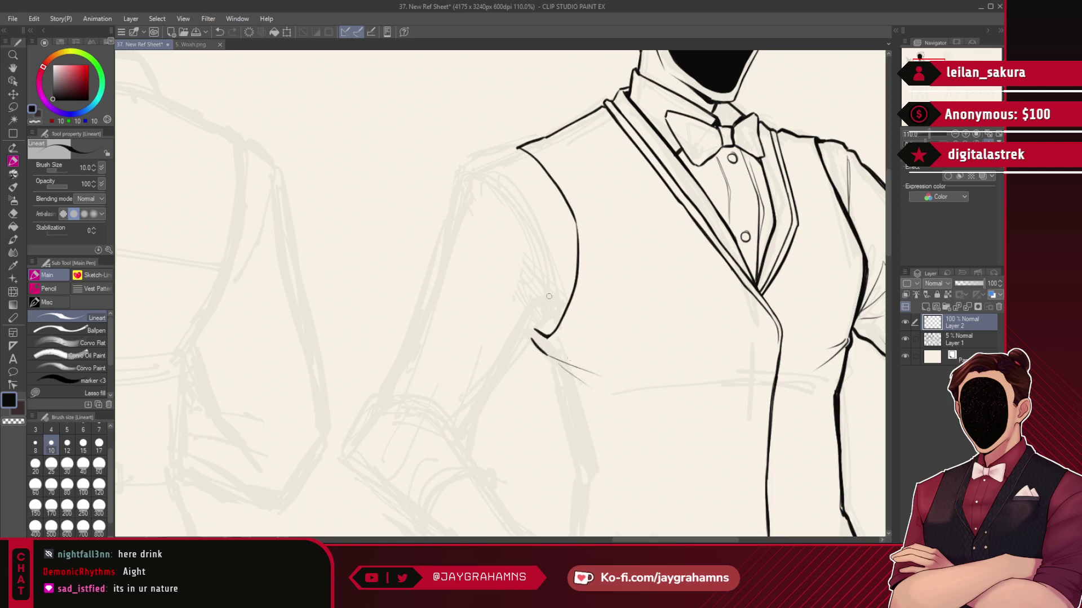
- Ink the vest's second side outline from the armpit down through the waist to just above the hand on the hip
scroll(570, 359, "down", 3)
scroll(516, 297, "up", 3)
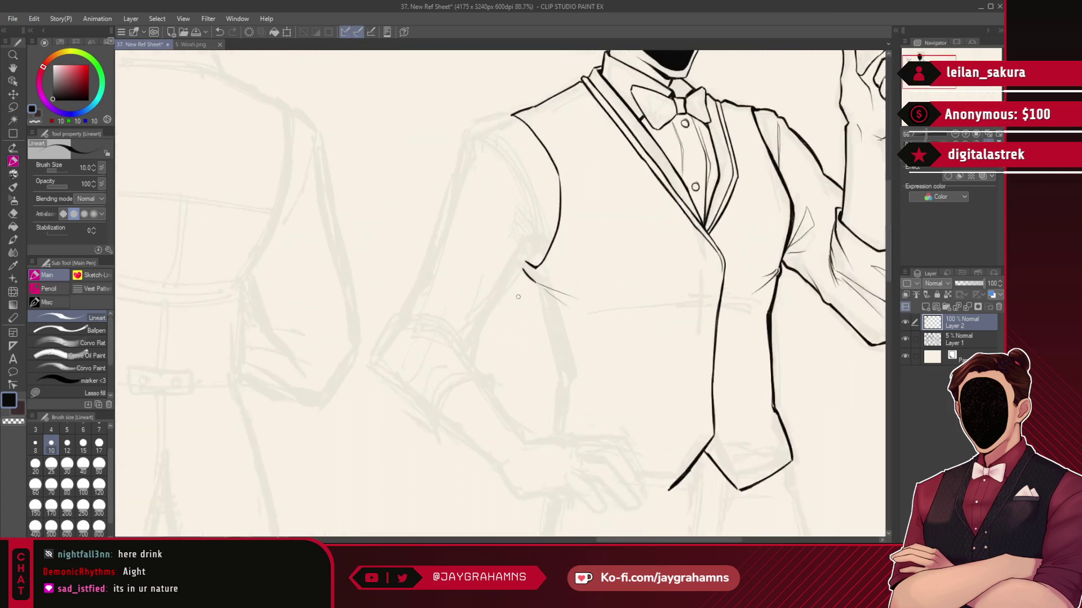
mouse_move(542, 278)
left_mouse_down()
mouse_move(576, 408)
mouse_move(567, 465)
left_mouse_up()
key("ctrl+z")
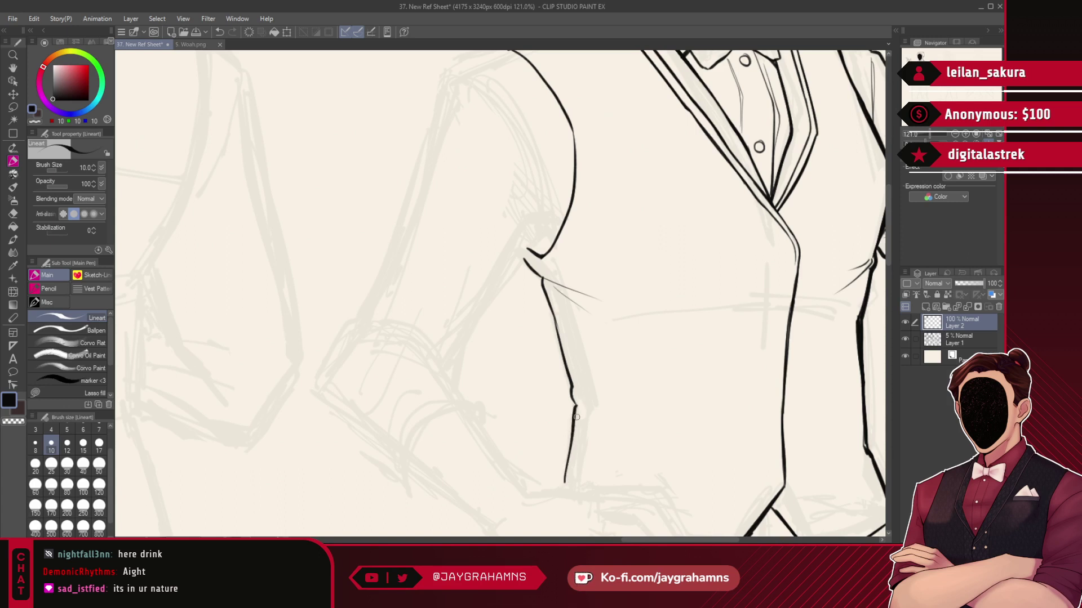
key("ctrl+z")
key("ctrl+z")
left_click_drag(560, 334, 576, 387)
key("ctrl+z")
mouse_move(554, 315)
left_mouse_down()
mouse_move(579, 401)
mouse_move(564, 486)
left_mouse_up()
key("ctrl+z")
left_click_drag(576, 402, 563, 476)
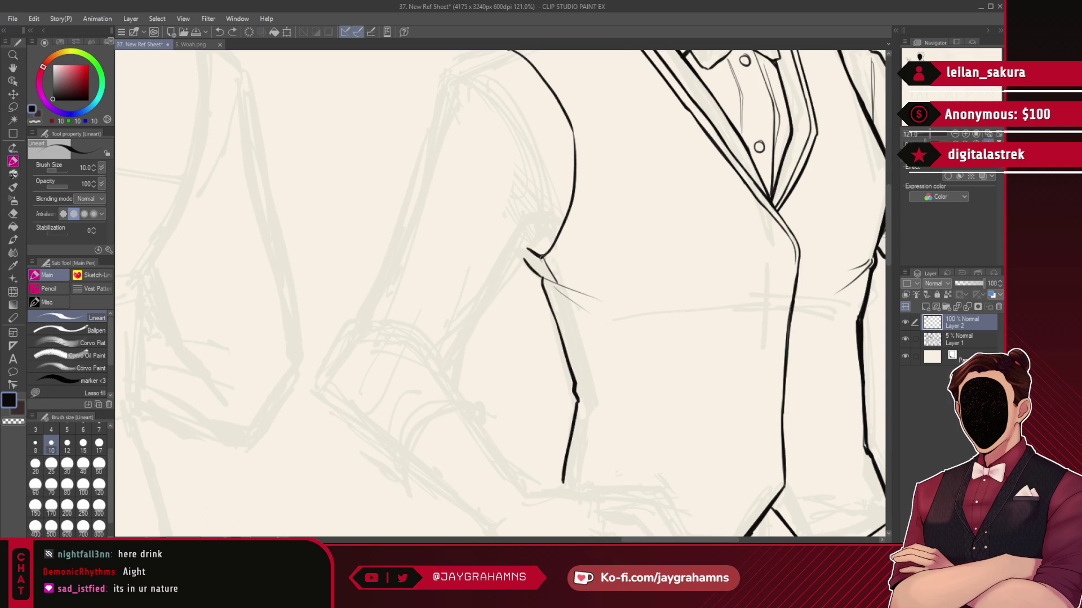
key("ctrl+z")
- Ink an inner seam line parallel to the vest's side outline, from the armpit down to the waist
left_click_drag(547, 256, 571, 291)
key("ctrl+z")
key("ctrl+z")
key("ctrl+z")
mouse_move(564, 300)
left_mouse_down()
mouse_move(588, 360)
mouse_move(576, 339)
mouse_move(588, 395)
left_mouse_up()
key("ctrl+z")
key("ctrl+z")
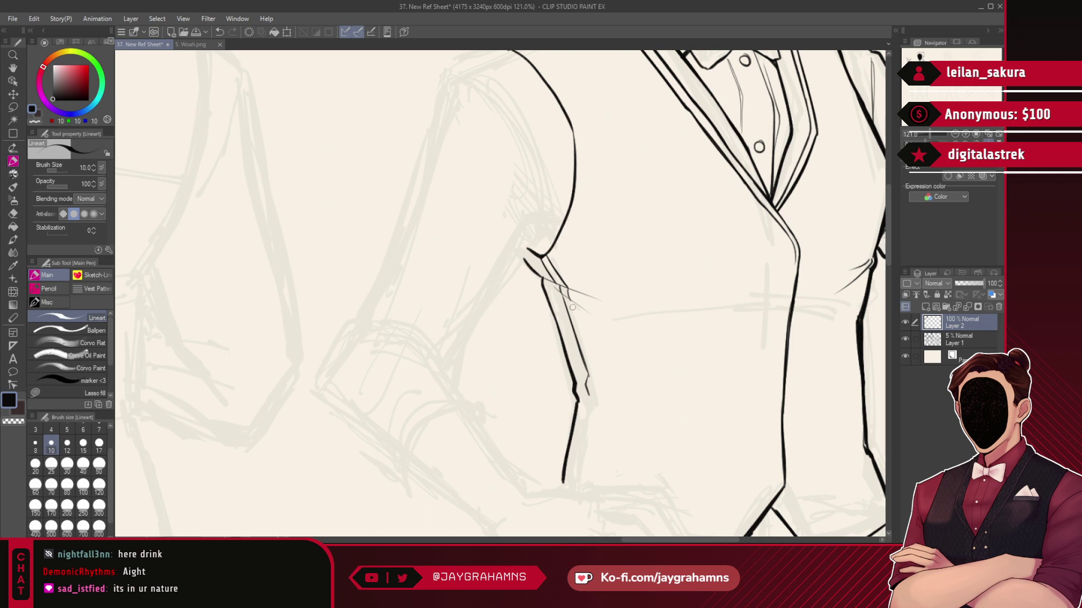
- Add a second seam line alongside the first, ending with a small kink at the waist
mouse_move(572, 305)
left_mouse_down()
mouse_move(593, 368)
mouse_move(592, 356)
left_mouse_up()
key("ctrl+z")
key("ctrl+z")
key("ctrl+z")
left_click_drag(569, 298, 593, 369)
key("ctrl+z")
left_click_drag(569, 296, 593, 373)
key("ctrl+z")
left_click_drag(568, 298, 594, 372)
- Extend both side seam lines from the waist down to the end of the vest's side outline, and save the file
left_click_drag(592, 398, 576, 482)
key("ctrl+z")
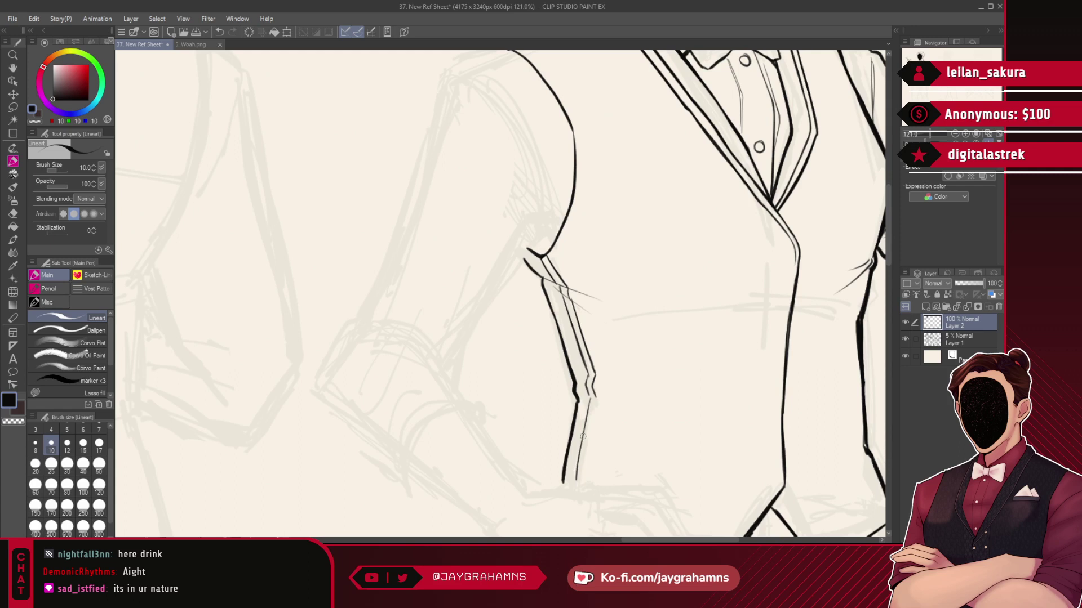
left_click_drag(590, 398, 575, 482)
left_click_drag(592, 430, 584, 484)
key("ctrl+z")
left_click_drag(594, 397, 583, 483)
left_click_drag(594, 397, 583, 474)
key("ctrl+s")
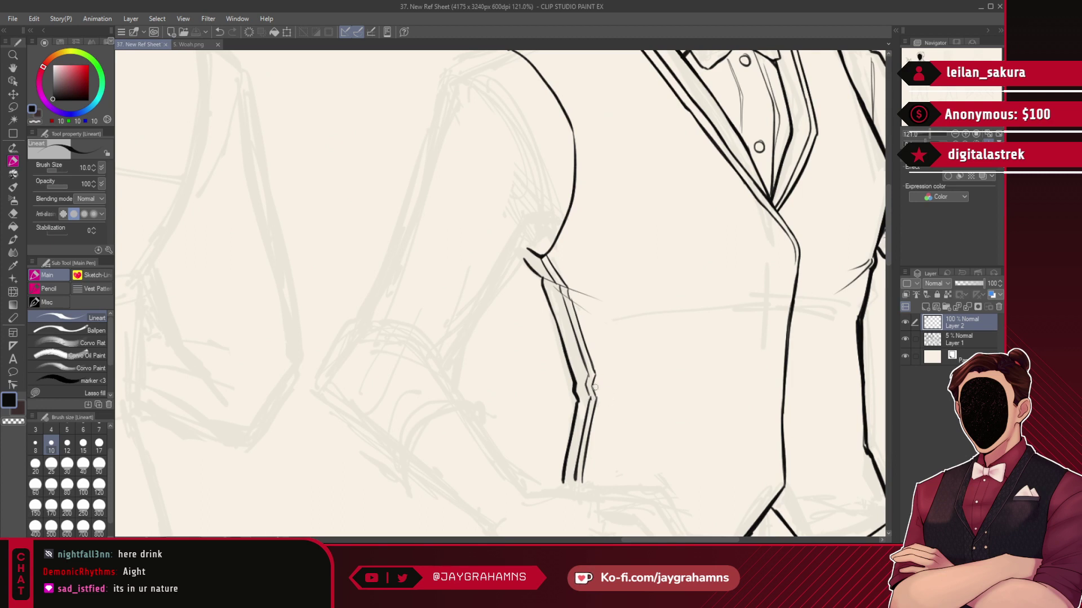
- Flip the canvas view back and thicken the outer edge of the vest's long lapel from the shoulder down to the V-neck
key("h")
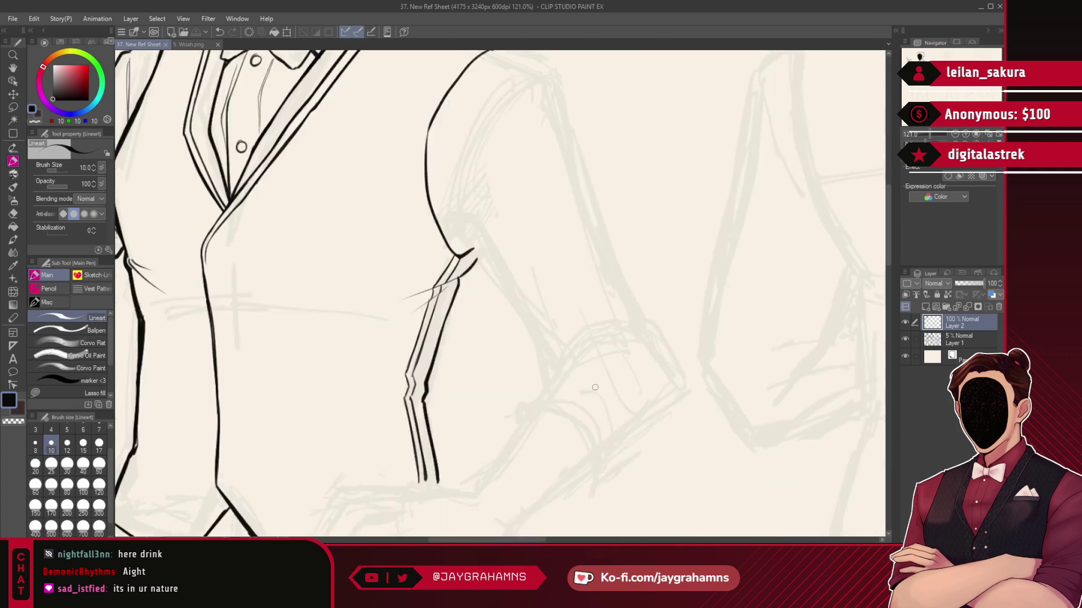
scroll(565, 341, "down", 4)
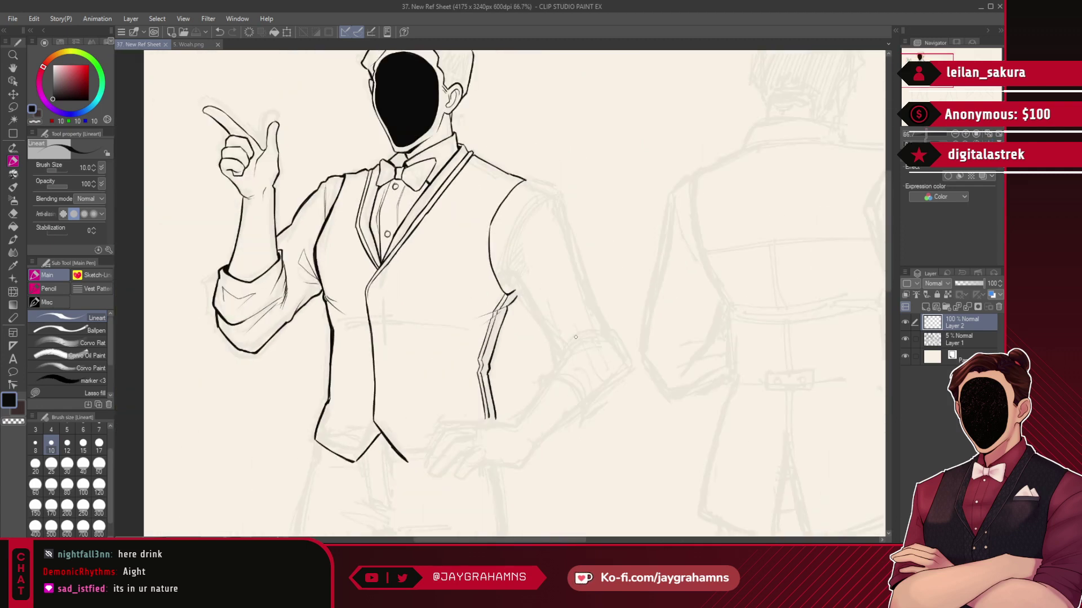
scroll(575, 337, "up", 4)
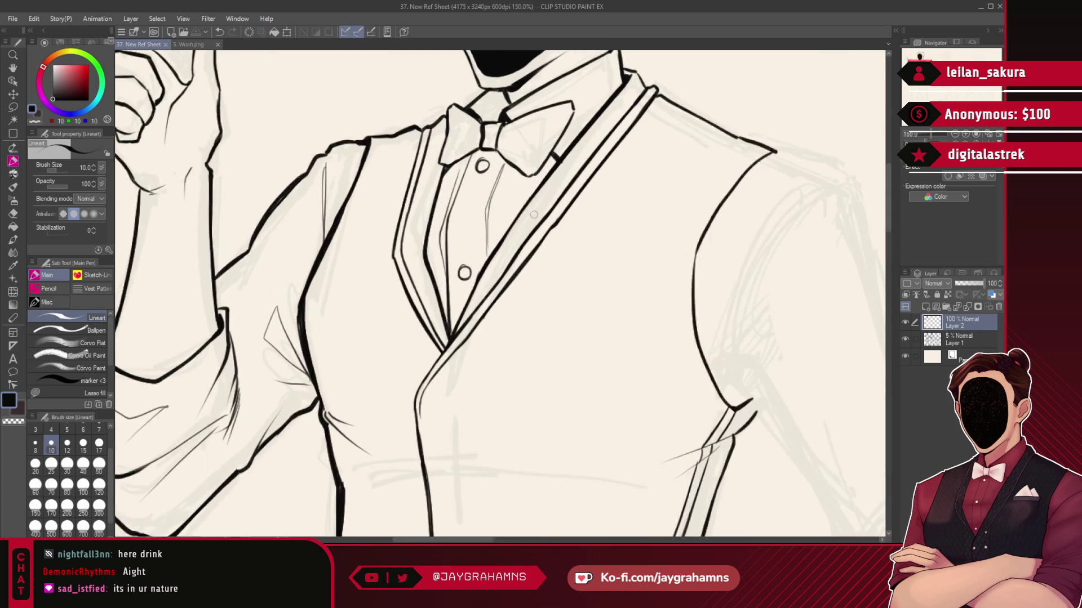
left_click_drag(656, 95, 476, 331)
key("ctrl+z")
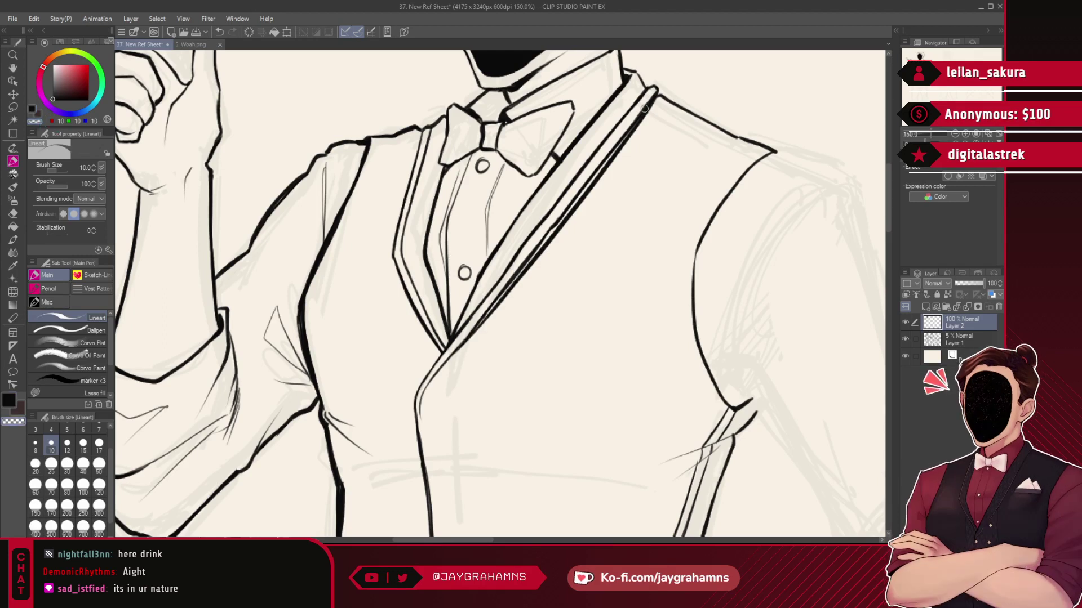
- Erase the old inner trim line along the long lapel with transparent colour, enlarging the brush to 17 for the remnants
left_click_drag(623, 138, 521, 267)
key("ctrl+z")
left_click_drag(655, 90, 487, 309)
left_click_drag(648, 94, 487, 310)
left_click_drag(603, 171, 470, 338)
key("ctrl+z")
left_click_drag(548, 239, 461, 344)
key("ctrl+z")
left_click_drag(523, 268, 477, 319)
key("ctrl+z")
left_click_drag(643, 91, 515, 255)
left_click(100, 443)
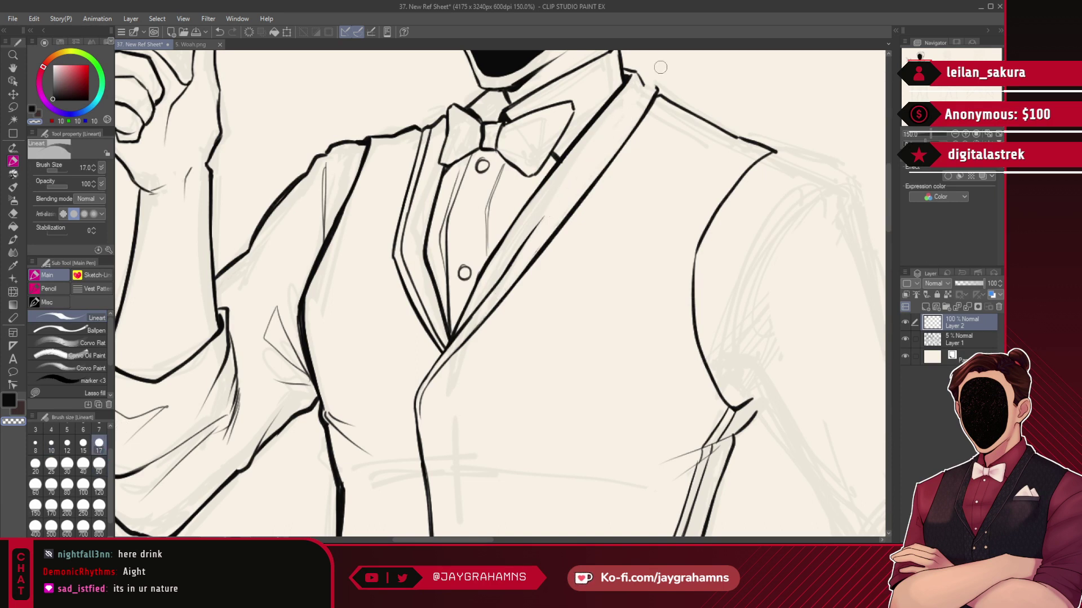
key("ctrl+z")
left_click_drag(486, 296, 457, 344)
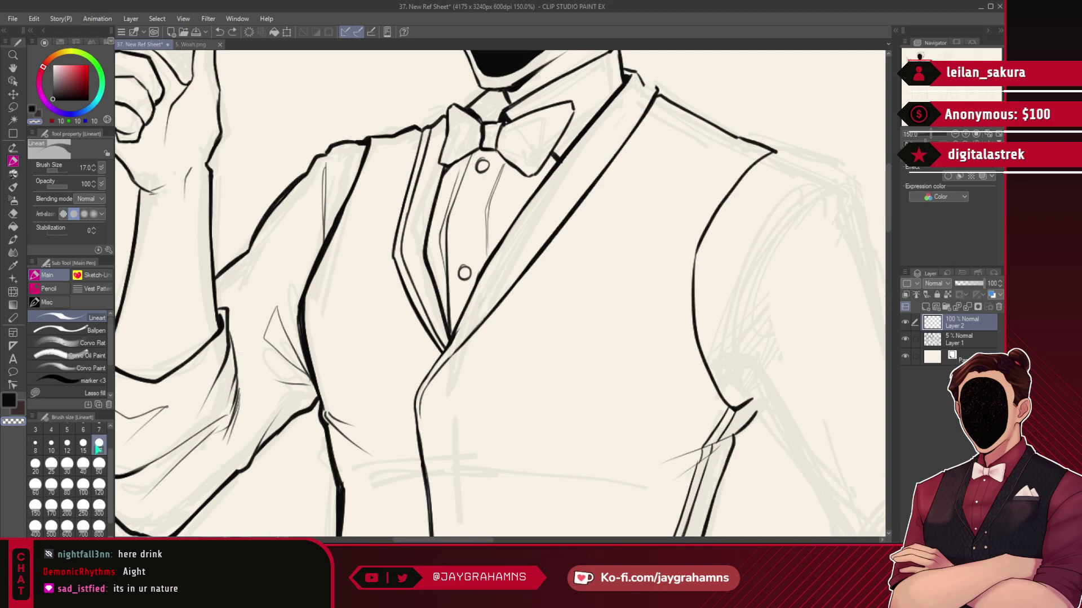
- Ink a new trim line with brush size 10 just inside the long lapel's outer edge, from the shoulder downwards
left_click(52, 445)
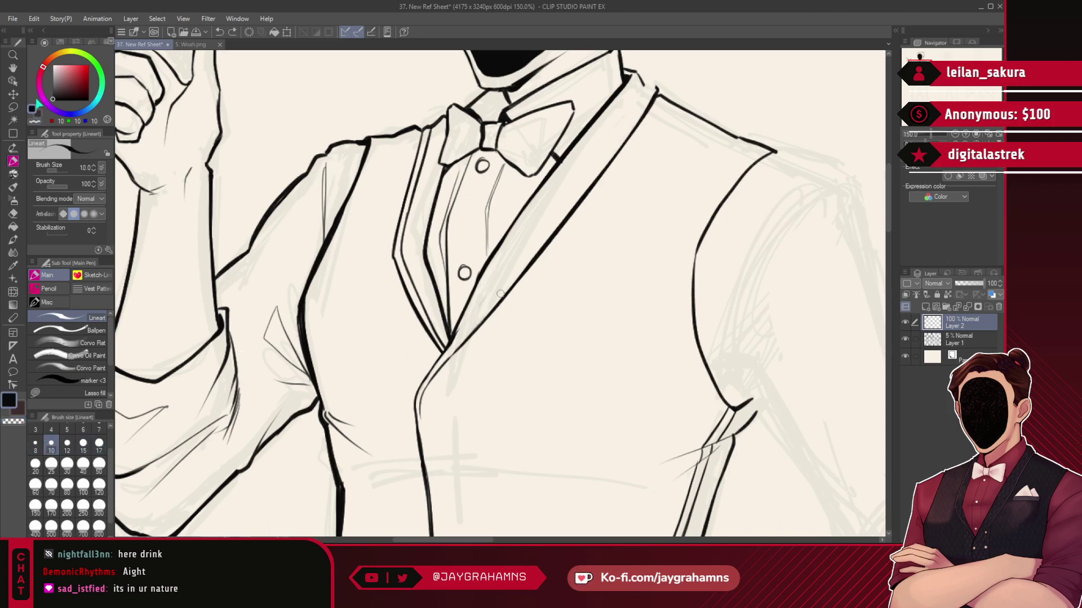
left_click_drag(650, 88, 590, 176)
key("ctrl+z")
left_click_drag(650, 88, 576, 188)
key("ctrl+z")
left_click_drag(646, 96, 536, 241)
key("ctrl+z")
left_click_drag(651, 84, 499, 289)
key("ctrl+z")
left_click_drag(651, 86, 486, 304)
key("ctrl+z")
left_click_drag(652, 85, 517, 269)
- Continue the lapel's inner trim line along its lower half, from the V-neck point up to the upper stroke
left_click_drag(453, 341, 526, 268)
key("ctrl+z")
left_click_drag(453, 343, 531, 255)
key("ctrl+z")
left_click_drag(454, 341, 536, 251)
key("ctrl+z")
left_click_drag(450, 345, 534, 248)
left_click_drag(452, 341, 525, 270)
key("ctrl+z")
mouse_move(452, 339)
left_mouse_down()
mouse_move(558, 213)
mouse_move(503, 287)
mouse_move(548, 232)
left_mouse_up()
key("ctrl+z")
- Clean up the long lapel's inner trim line with transparent colour and re-ink its lower half from the V-neck upwards
left_click(41, 124)
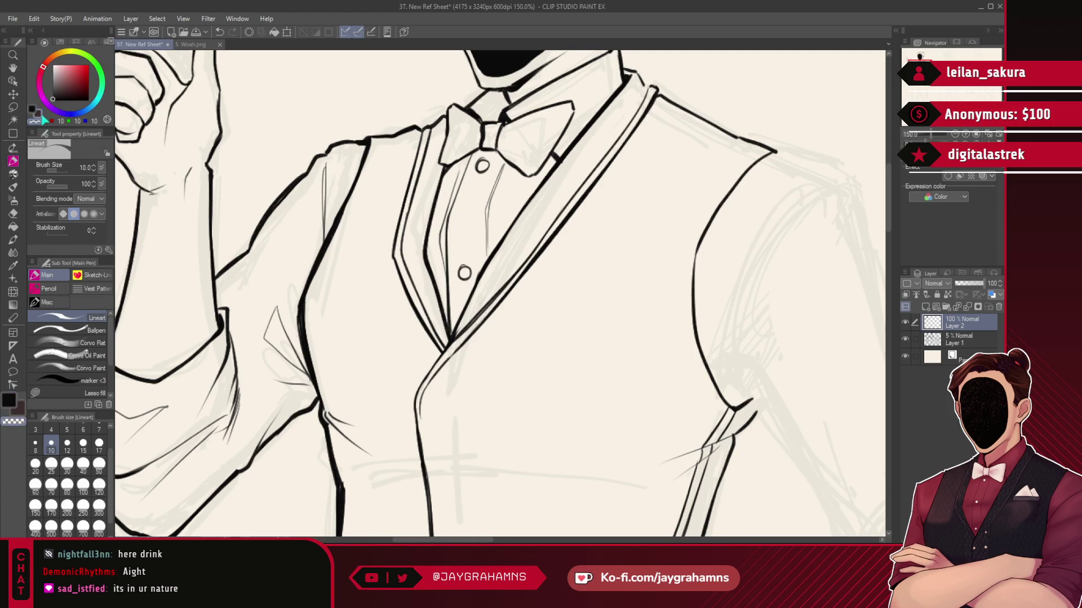
left_click_drag(515, 281, 534, 249)
left_click_drag(457, 351, 489, 311)
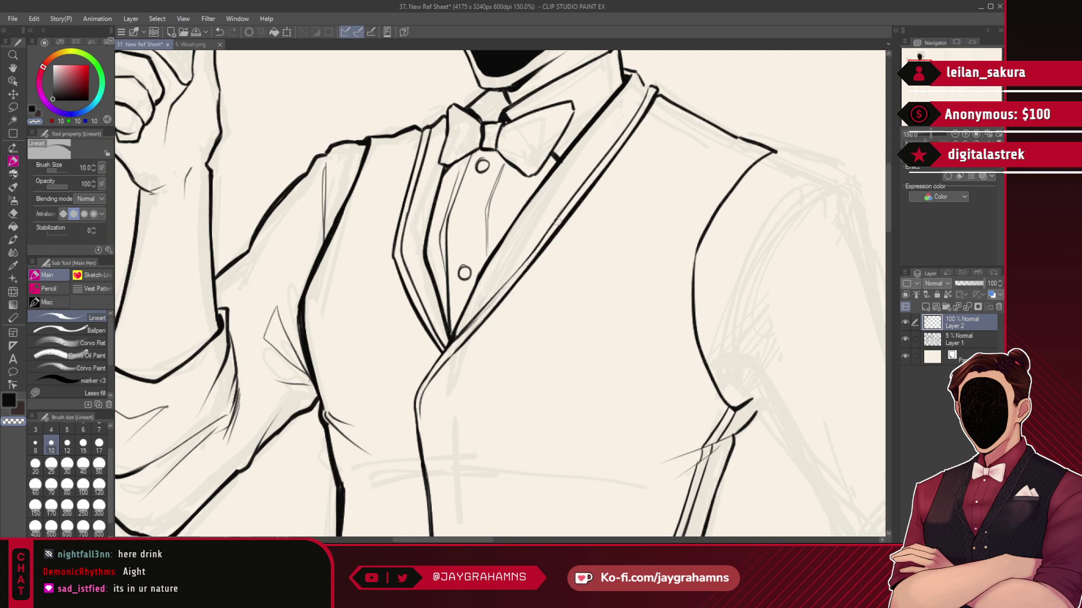
left_click(35, 109)
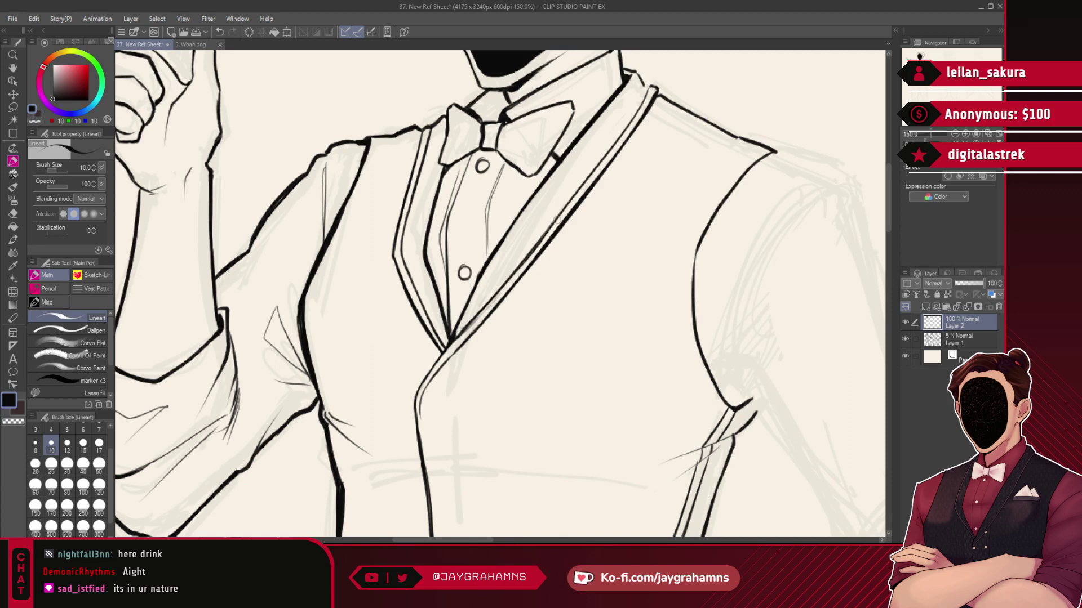
left_click_drag(462, 328, 562, 206)
key("c")
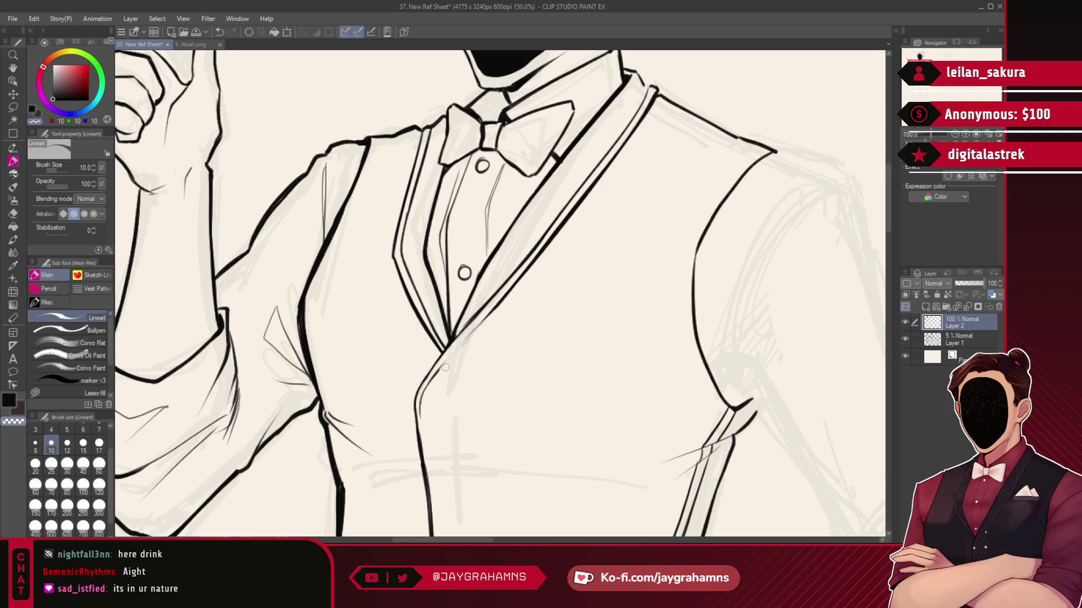
left_click(34, 108)
left_click_drag(435, 374, 501, 303)
key("ctrl+z")
left_click_drag(434, 372, 501, 303)
key("ctrl+z")
left_click_drag(434, 378, 510, 289)
key("ctrl+z")
key("ctrl+z")
key("ctrl+z")
left_click_drag(437, 374, 517, 285)
key("ctrl+z")
left_click_drag(434, 376, 510, 287)
key("ctrl+z")
mouse_move(434, 381)
left_mouse_down()
mouse_move(510, 291)
mouse_move(451, 355)
mouse_move(486, 308)
left_mouse_up()
key("ctrl+z")
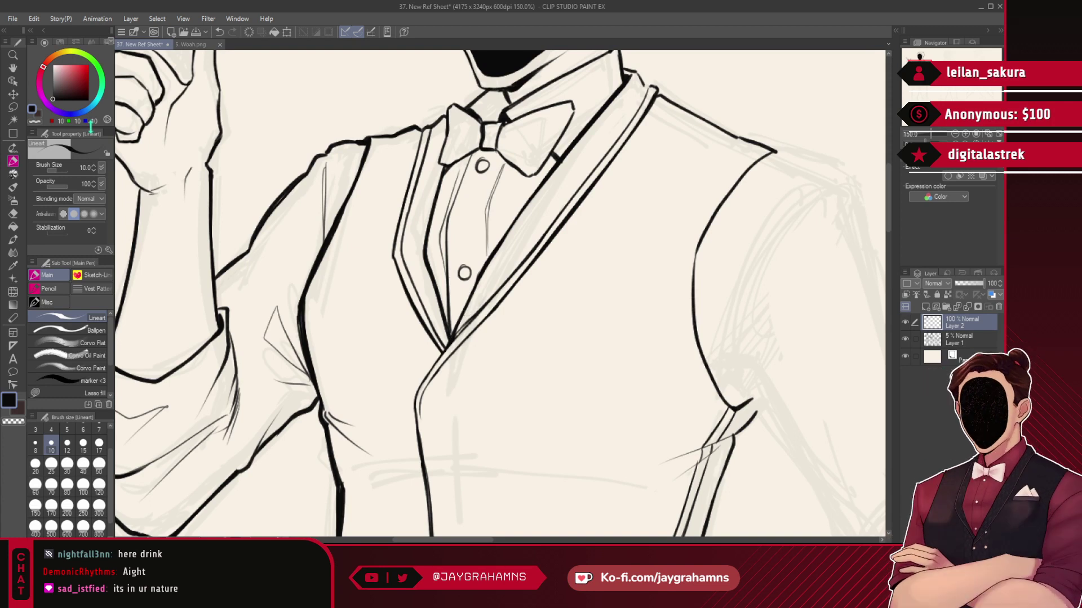
- Flip the canvas view and ink a narrow slanted breast pocket beside the long lapel
key("h")
left_click_drag(582, 333, 862, 286)
mouse_move(633, 189)
left_mouse_down()
mouse_move(670, 176)
mouse_move(726, 187)
mouse_move(655, 201)
mouse_move(635, 222)
mouse_move(681, 215)
left_mouse_up()
key("ctrl+z")
key("ctrl+z")
key("ctrl+z")
key("ctrl+z")
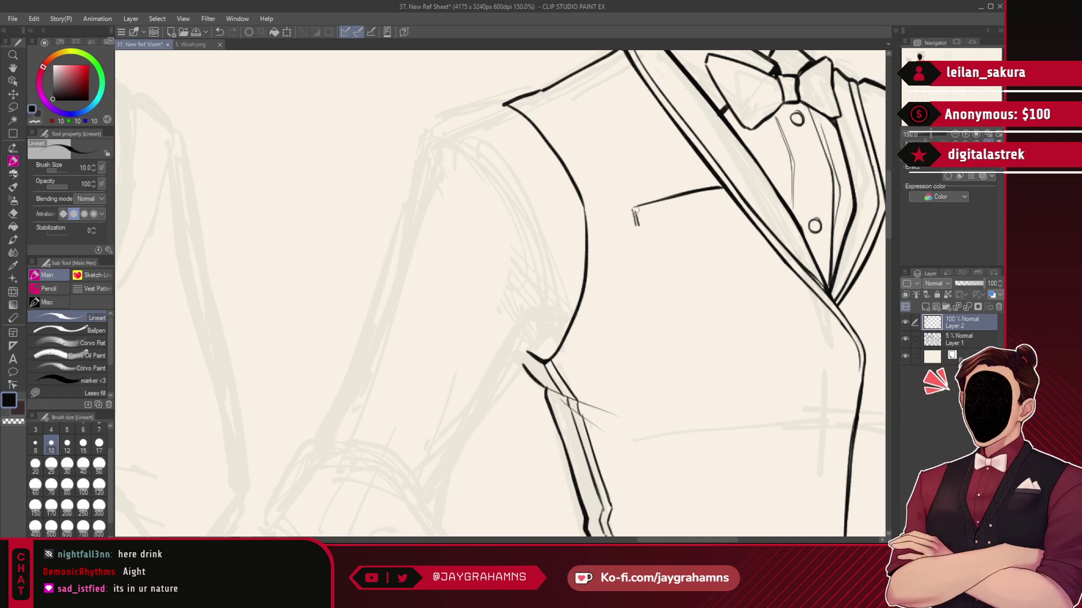
left_click_drag(637, 226, 731, 208)
mouse_move(640, 203)
left_mouse_down()
mouse_move(663, 158)
mouse_move(680, 156)
mouse_move(667, 195)
left_mouse_up()
key("ctrl+z")
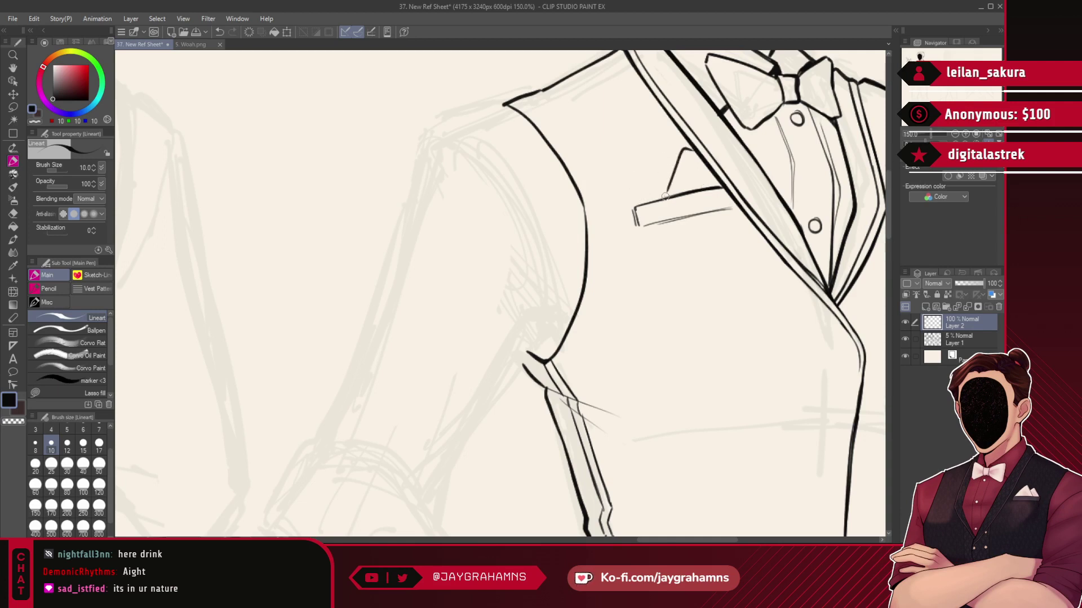
- Ink the pointed folds of a pocket handkerchief rising from the breast pocket
left_click_drag(687, 150, 667, 195)
key("ctrl+z")
key("ctrl+z")
mouse_move(698, 152)
left_mouse_down()
mouse_move(669, 196)
mouse_move(695, 149)
mouse_move(670, 193)
mouse_move(680, 161)
mouse_move(644, 202)
mouse_move(677, 167)
left_mouse_up()
key("ctrl+z")
key("ctrl+z")
key("ctrl+z")
key("ctrl+z")
key("ctrl+z")
key("ctrl+z")
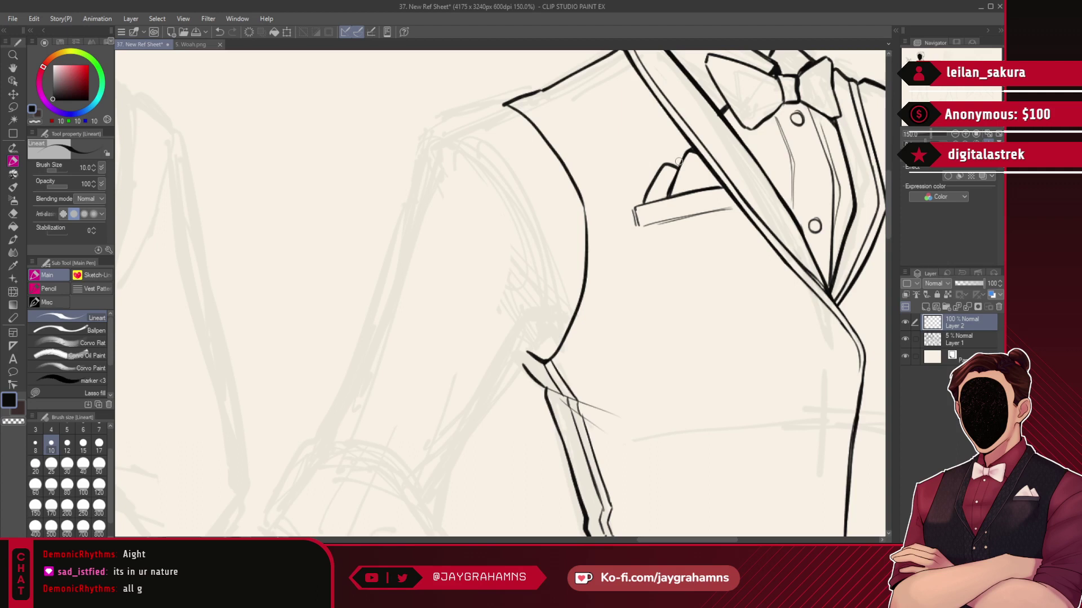
- Flip the canvas view back and undo the handkerchief and breast pocket strokes
key("h")
scroll(679, 161, "down", 4)
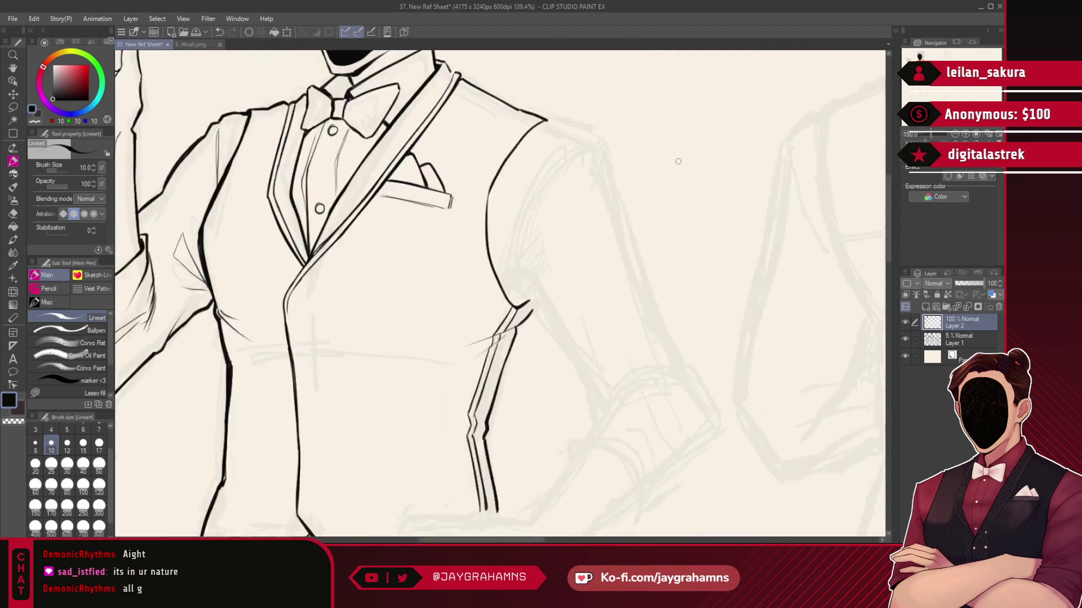
scroll(666, 192, "up", 4)
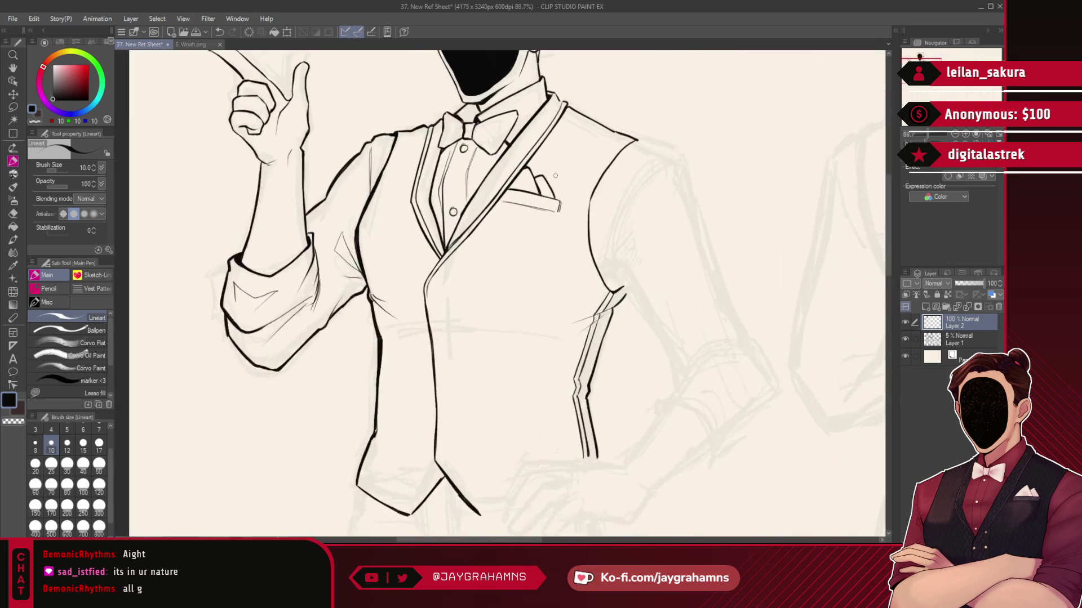
key("ctrl+z")
key("ctrl+z")
key("ctrl+z")
key("ctrl+z")
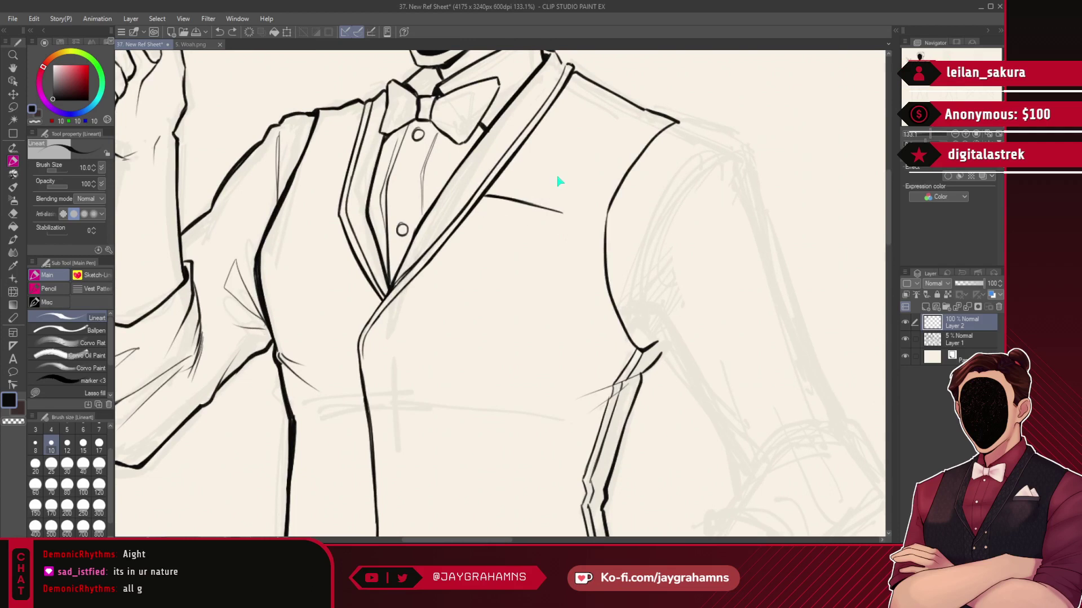
- Ink a new breast pocket's upper edge and short side strokes beside the lapel in mirrored view, flipping the canvas back
key("h")
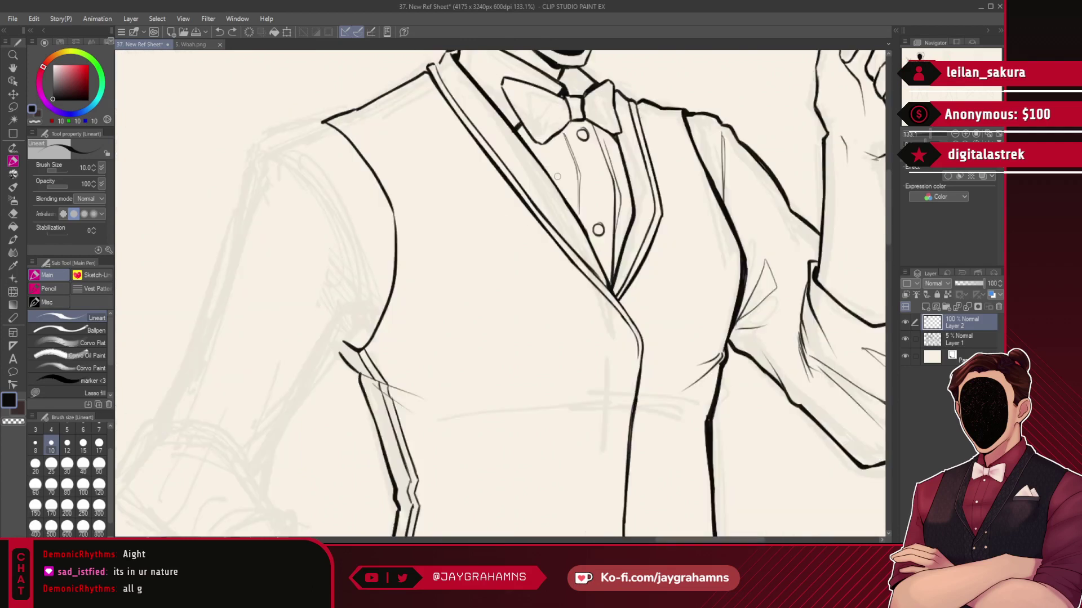
left_click_drag(556, 176, 705, 136)
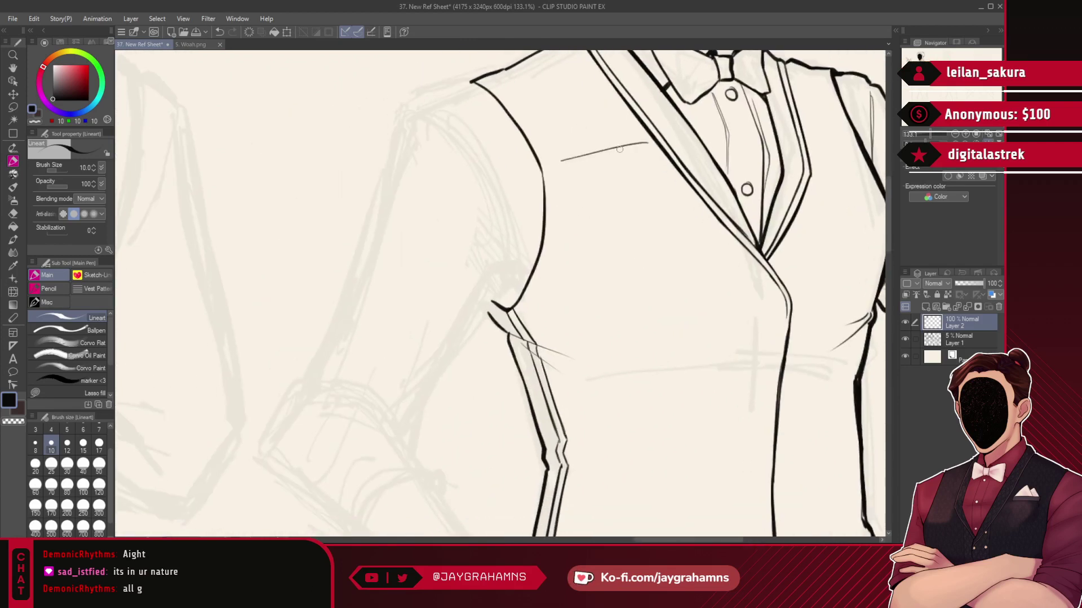
left_click_drag(563, 164, 648, 150)
key("ctrl+z")
left_click_drag(564, 168, 647, 149)
left_click_drag(655, 151, 662, 166)
key("h")
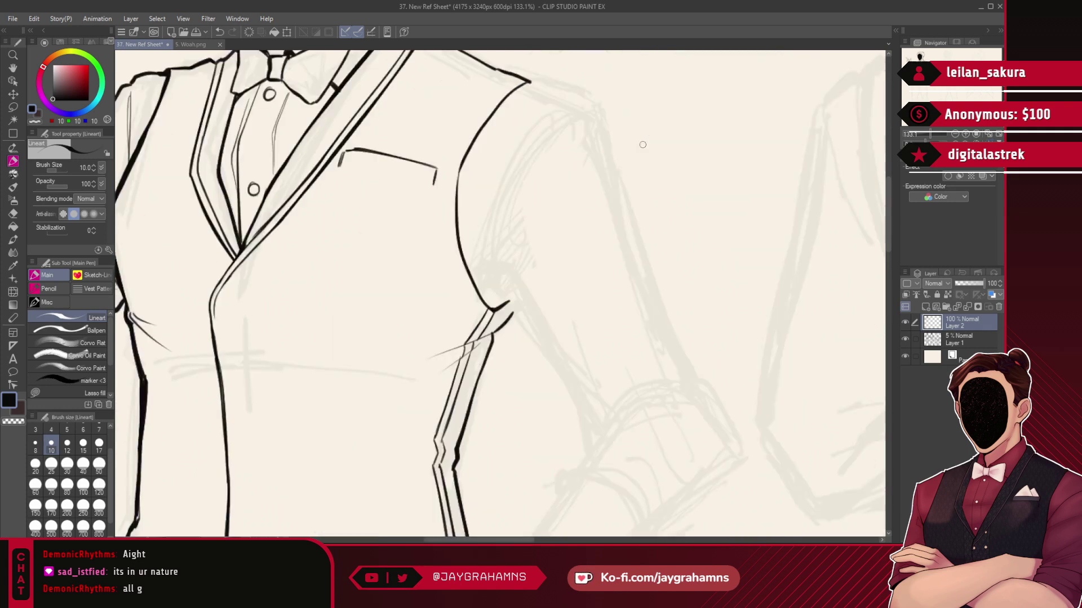
- Ink a slightly arched second line just above the breast pocket's upper edge, redrawing it to fit
key("ctrl+z")
left_click_drag(354, 144, 428, 158)
key("ctrl+z")
key("ctrl+z")
key("ctrl+z")
scroll(644, 160, "down", 7)
scroll(495, 144, "up", 7)
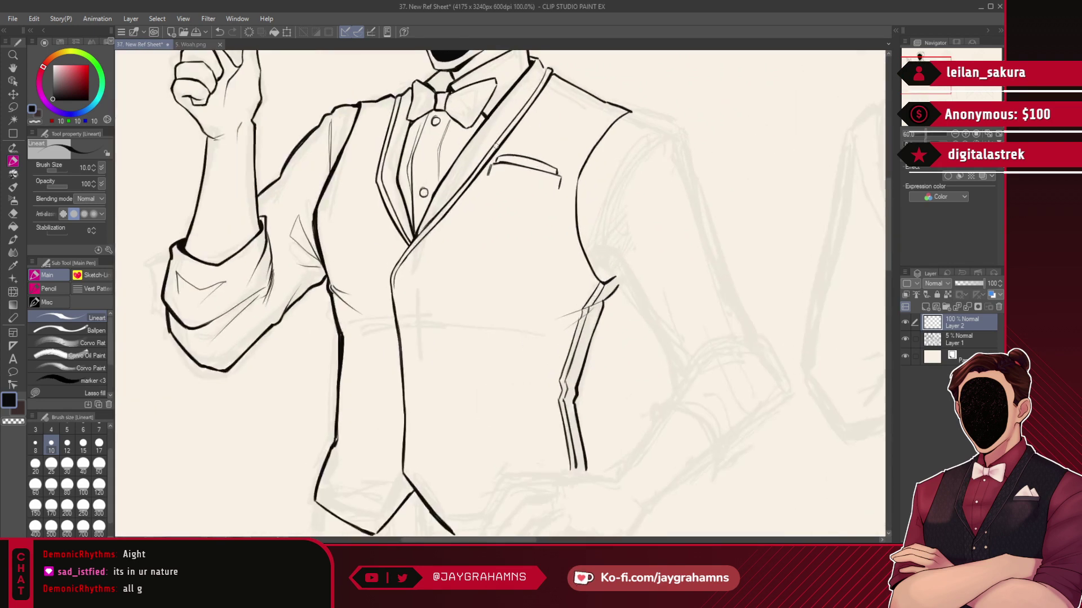
key("ctrl+z")
key("ctrl+z")
mouse_move(498, 166)
left_mouse_down()
mouse_move(573, 170)
mouse_move(580, 183)
left_mouse_up()
key("ctrl+z")
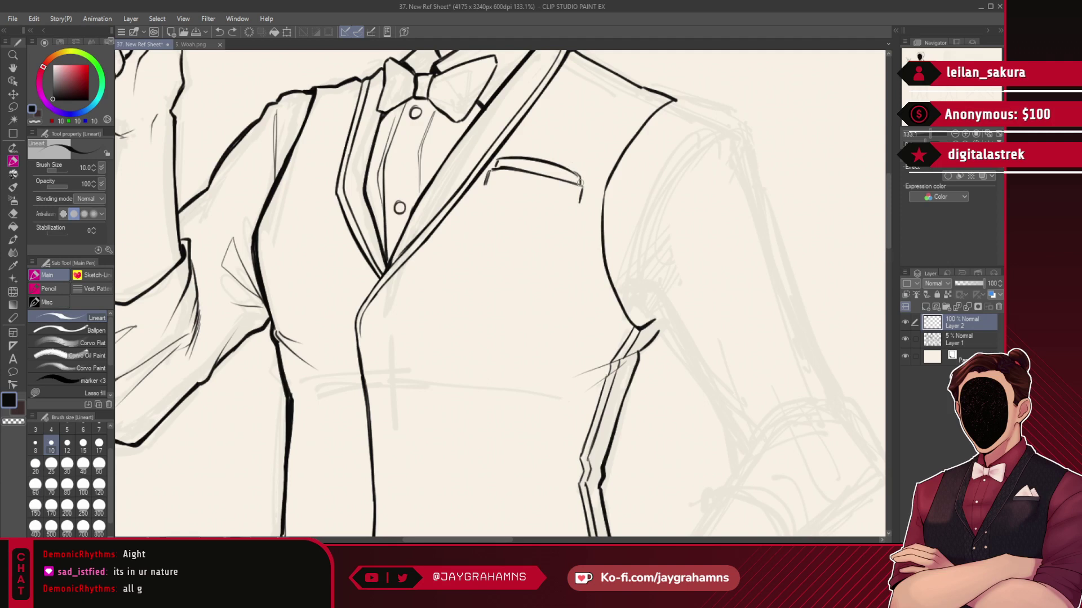
- Ink the breast pocket's lower edge with a thin line and save the file
left_click_drag(487, 184, 551, 197)
scroll(521, 180, "down", 1)
scroll(585, 188, "down", 1)
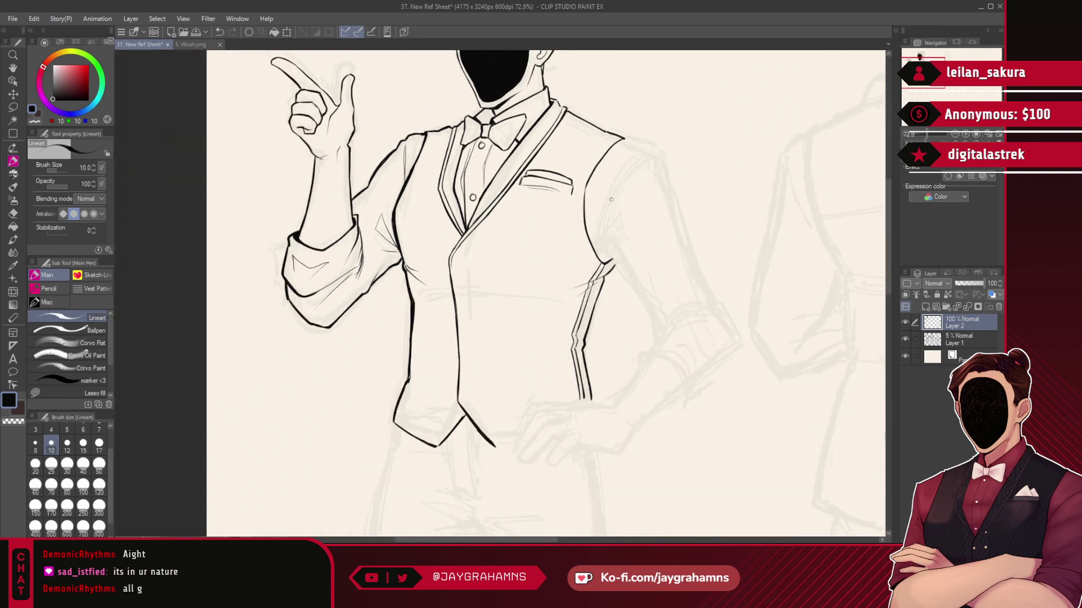
scroll(610, 199, "down", 2)
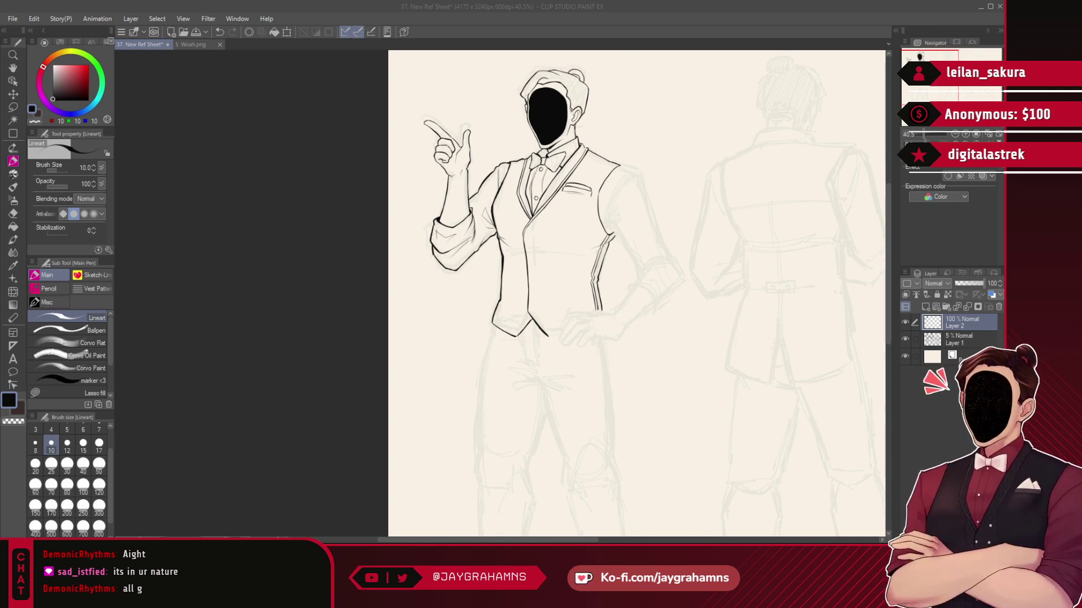
key("ctrl+s")
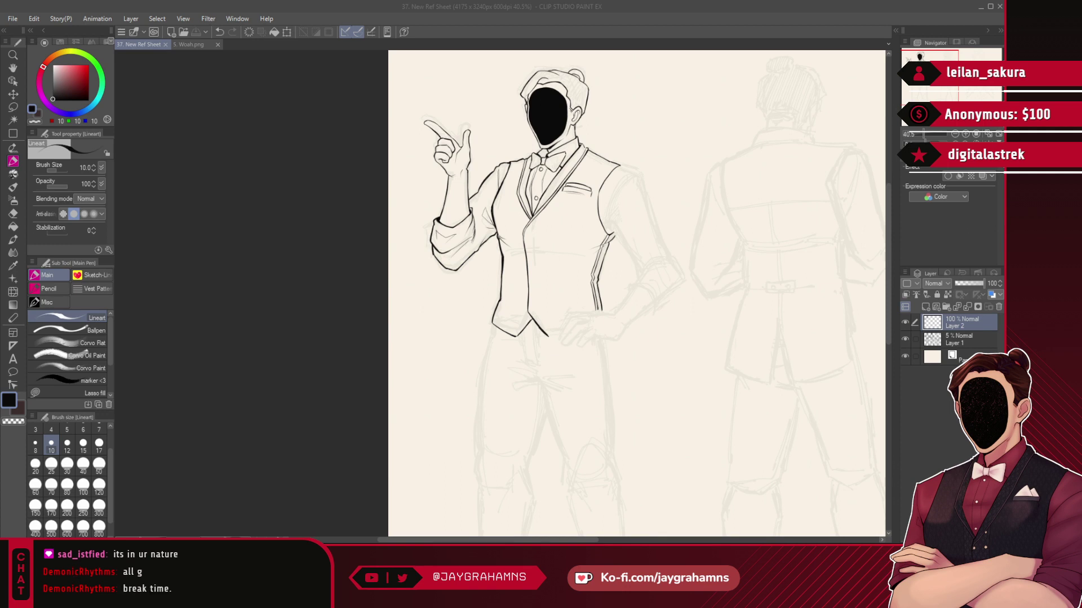
- Thicken the vest's armhole edge from the shoulder tip downwards on the lowered arm's side
scroll(672, 246, "up", 2)
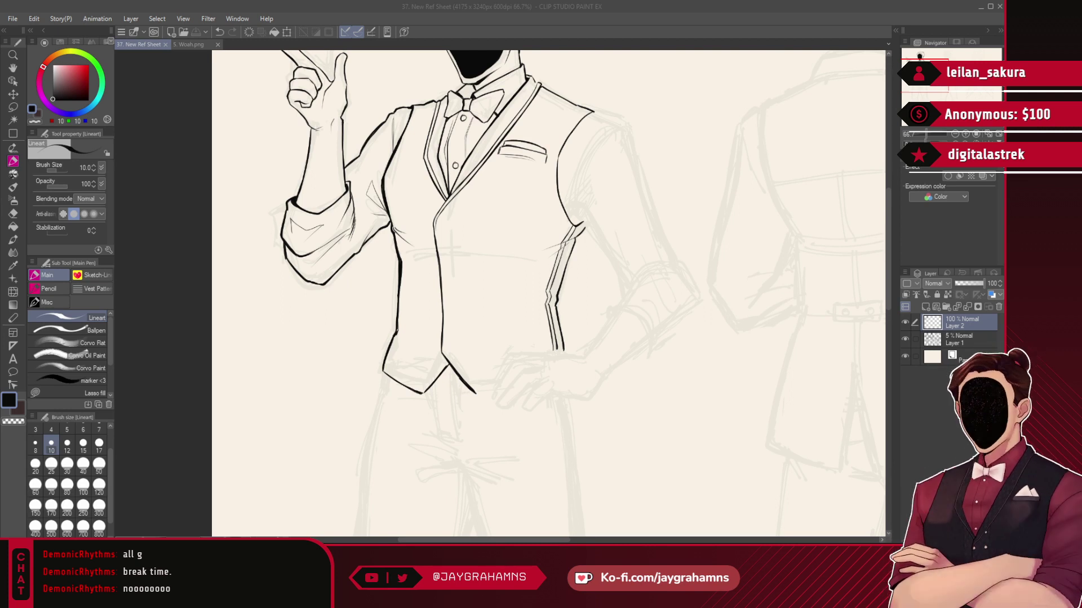
left_click(286, 396)
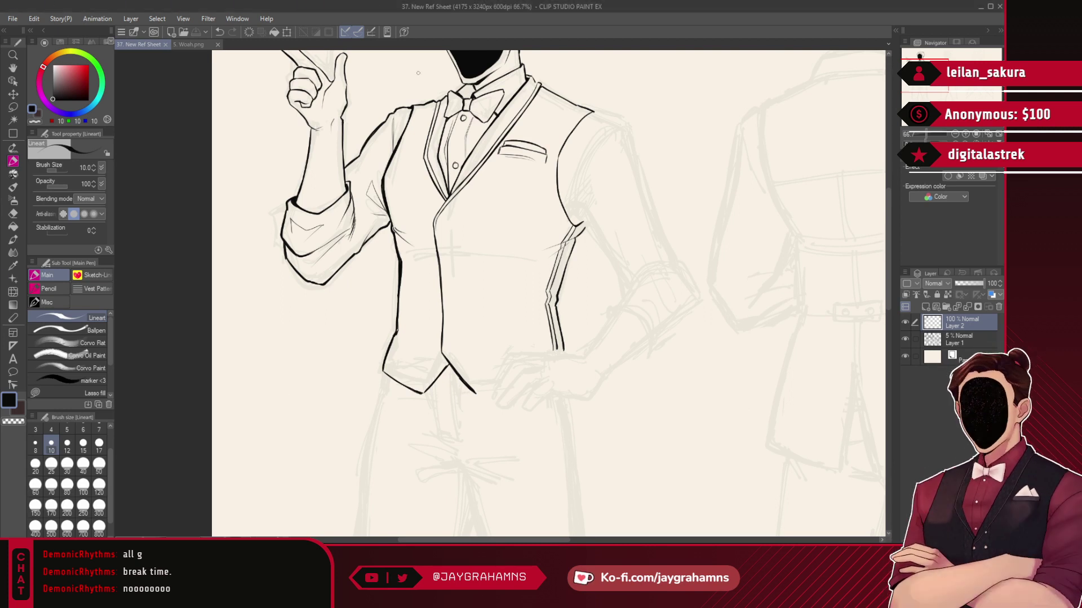
scroll(568, 208, "up", 3)
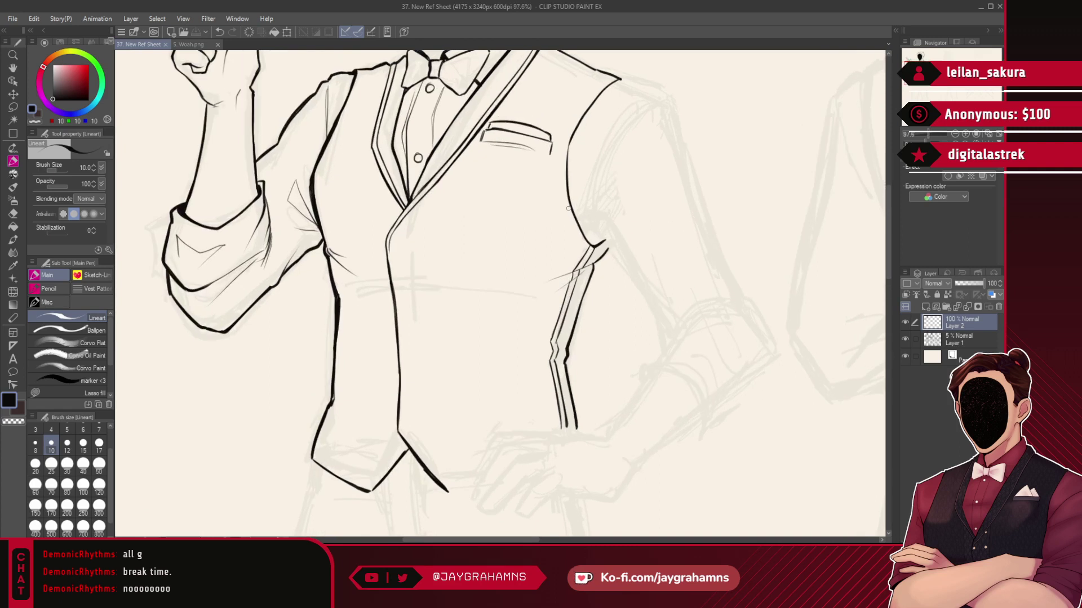
mouse_move(619, 78)
left_mouse_down()
mouse_move(585, 108)
mouse_move(575, 129)
left_mouse_up()
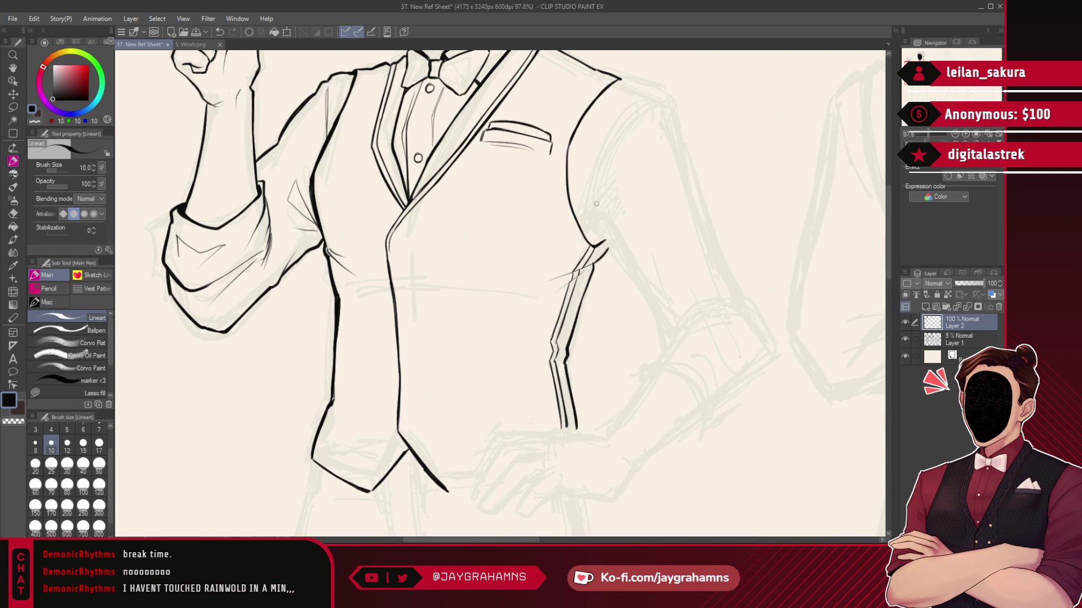
- Ink the lowered arm's sleeve underside from the armpit towards the elbow and a fold at the inner elbow
left_click_drag(589, 225, 597, 224)
left_click_drag(598, 224, 633, 269)
key("ctrl+z")
left_click_drag(597, 224, 632, 275)
key("ctrl+z")
mouse_move(598, 224)
left_mouse_down()
mouse_move(651, 299)
mouse_move(682, 262)
left_mouse_up()
left_click_drag(667, 326, 701, 284)
key("ctrl+z")
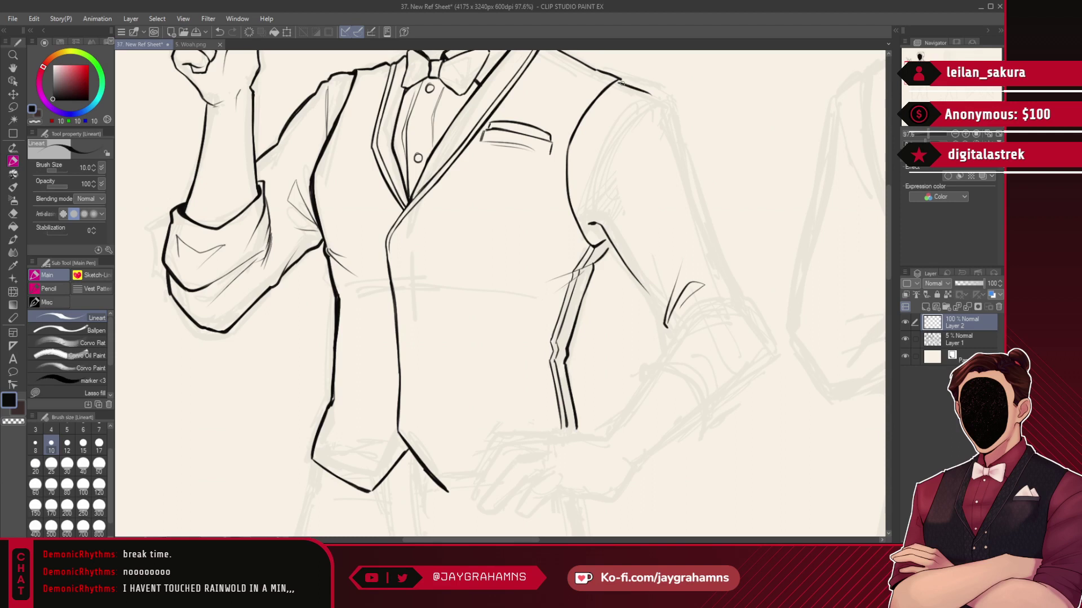
- Ink the sleeve's outer contour from shoulder to elbow, its inner crease, and the end of the underside line
mouse_move(595, 200)
left_mouse_down()
mouse_move(646, 113)
mouse_move(618, 81)
mouse_move(666, 105)
mouse_move(640, 126)
mouse_move(703, 194)
mouse_move(734, 274)
left_mouse_up()
key("ctrl+z")
key("ctrl+z")
left_click_drag(699, 186, 732, 274)
mouse_move(646, 292)
left_mouse_down()
mouse_move(661, 320)
mouse_move(667, 270)
left_mouse_up()
key("ctrl+z")
left_click_drag(658, 318, 666, 322)
left_click_drag(642, 284, 660, 320)
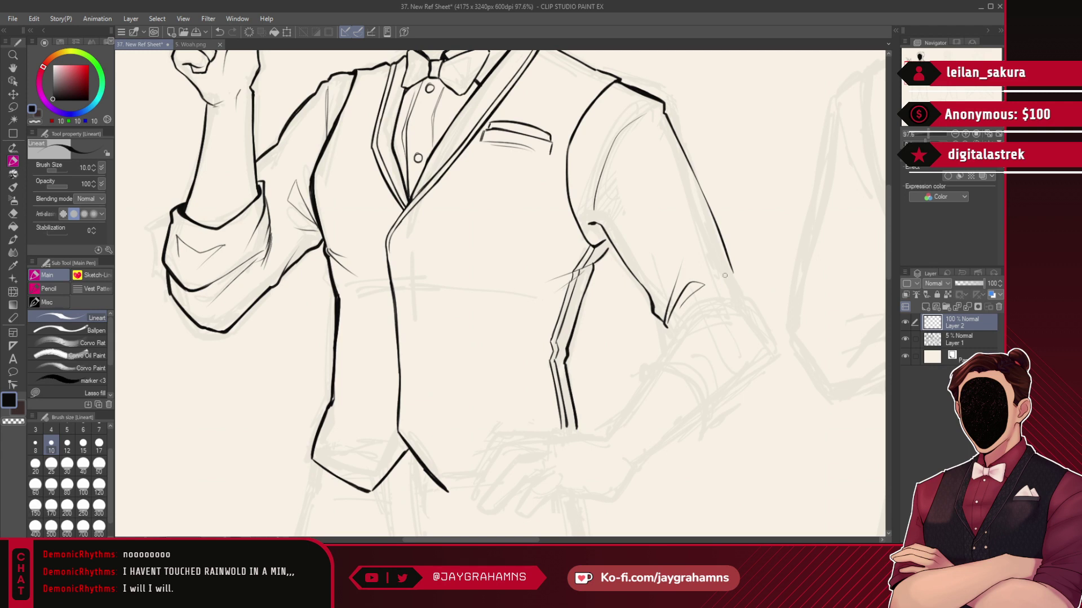
- Ink the crease across the elbow and the curved opening edge of the lowered arm's rolled cuff
left_click_drag(668, 328, 741, 303)
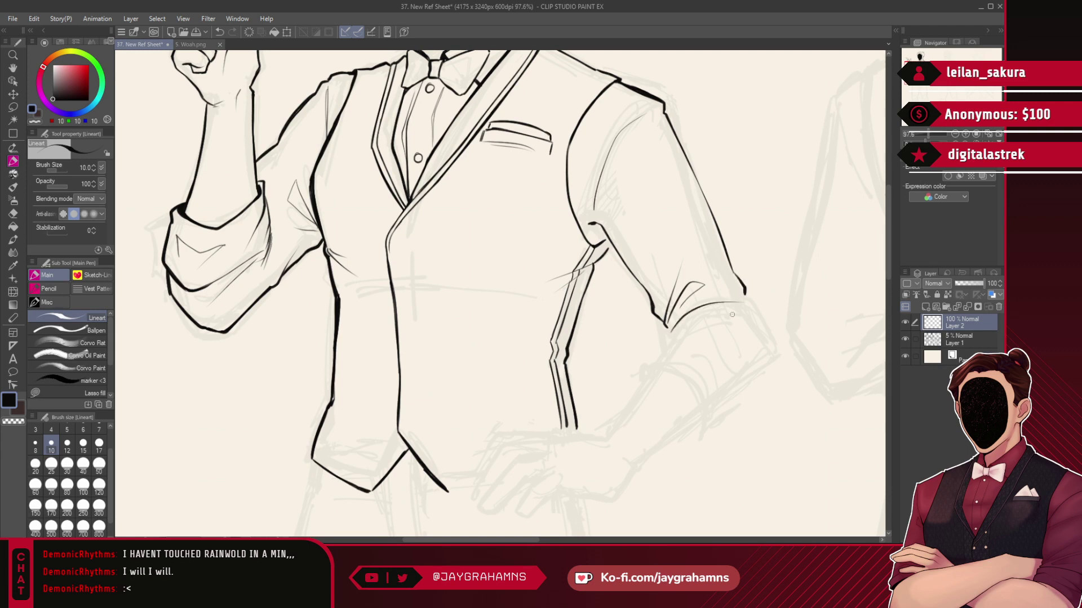
mouse_move(675, 362)
left_mouse_down()
mouse_move(716, 415)
mouse_move(694, 379)
mouse_move(700, 424)
left_mouse_up()
key("ctrl+z")
left_click_drag(650, 375, 653, 364)
key("ctrl+z")
mouse_move(720, 347)
left_mouse_down()
mouse_move(745, 391)
mouse_move(706, 423)
mouse_move(731, 399)
mouse_move(738, 372)
left_mouse_up()
key("ctrl+z")
key("ctrl+z")
mouse_move(699, 424)
left_mouse_down()
mouse_move(734, 358)
mouse_move(735, 394)
left_mouse_up()
key("ctrl+z")
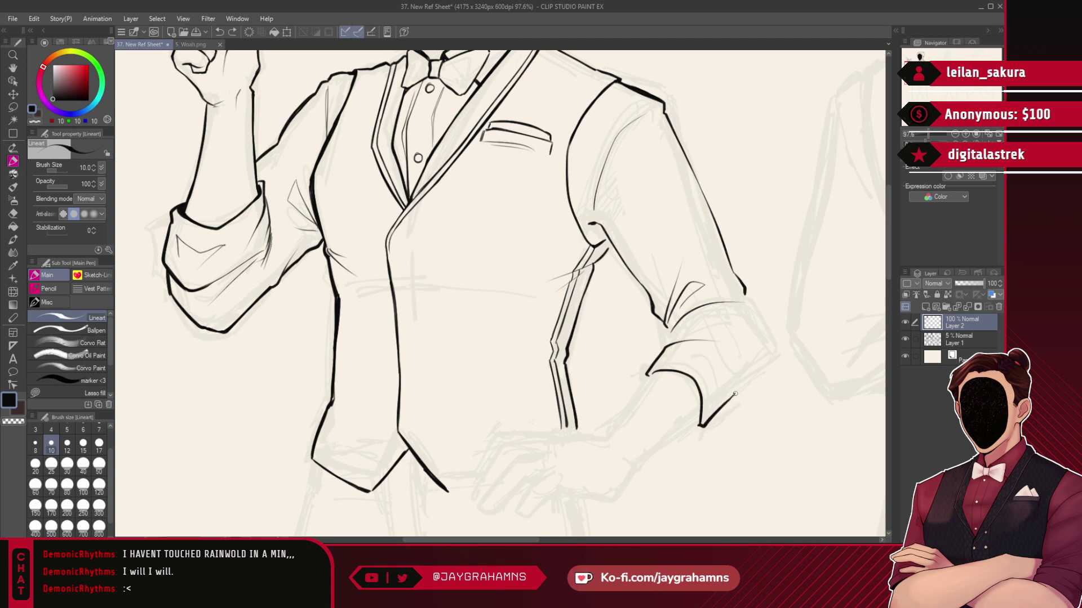
- Ink the rolled cuff's outer contour around the elbow and add thin fold lines inside it
key("ctrl+z")
mouse_move(751, 383)
left_mouse_down()
mouse_move(765, 332)
mouse_move(764, 354)
left_mouse_up()
left_click_drag(674, 334, 732, 315)
key("ctrl+z")
left_click_drag(741, 394, 749, 346)
key("ctrl+z")
mouse_move(742, 394)
left_mouse_down()
mouse_move(744, 326)
mouse_move(753, 359)
left_mouse_up()
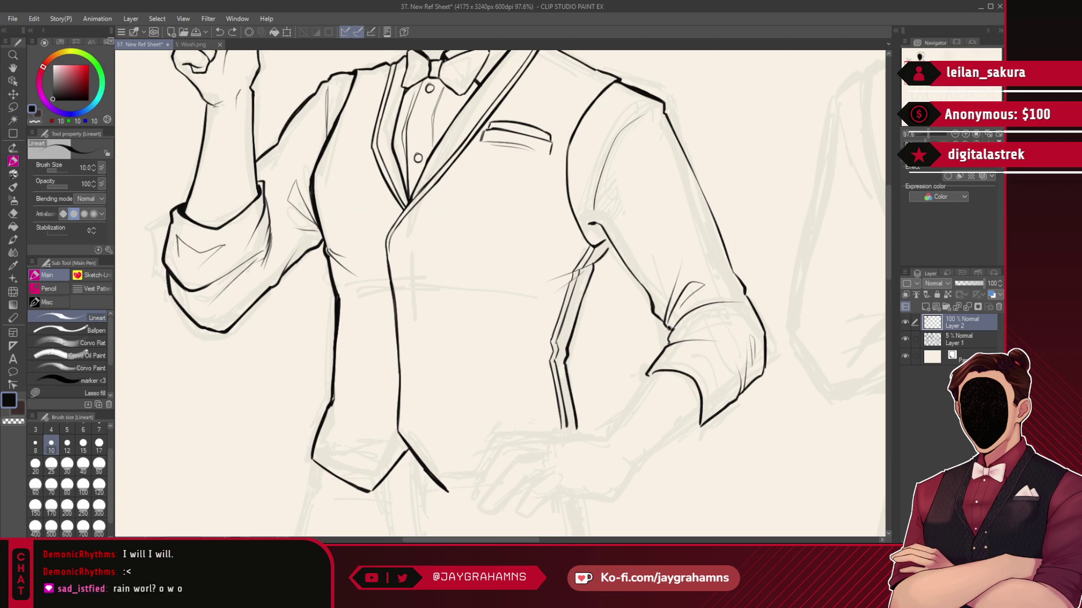
- Ink a crease from the armpit across the upper sleeve and refine the fold lines in the rolled cuff
left_click_drag(669, 341, 670, 343)
mouse_move(608, 235)
left_mouse_down()
mouse_move(610, 247)
mouse_move(656, 211)
left_mouse_up()
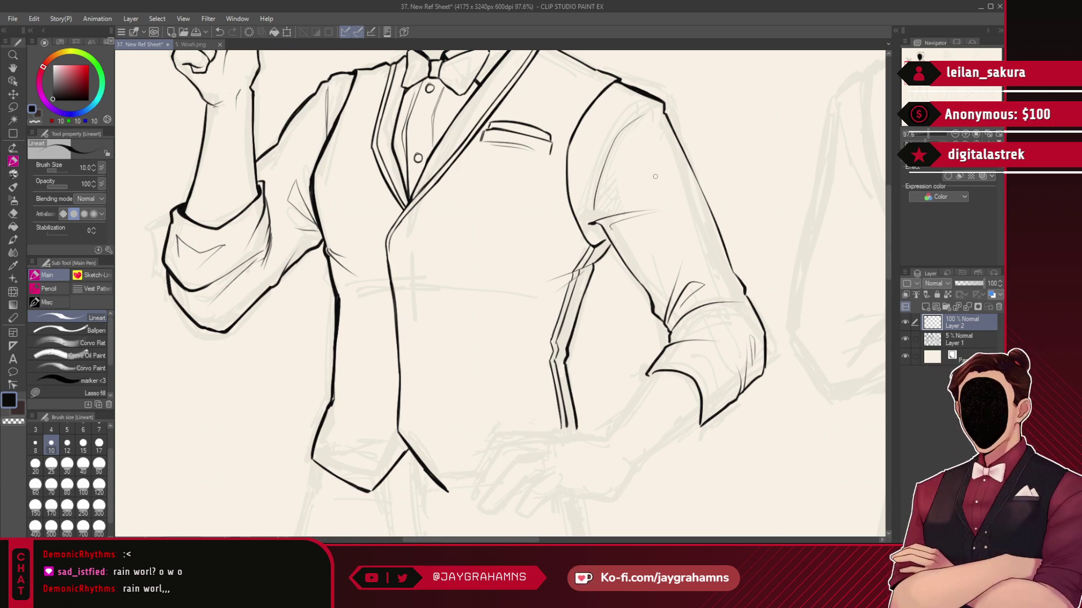
mouse_move(713, 341)
left_mouse_down()
mouse_move(744, 374)
mouse_move(716, 373)
left_mouse_up()
key("ctrl+z")
key("ctrl+z")
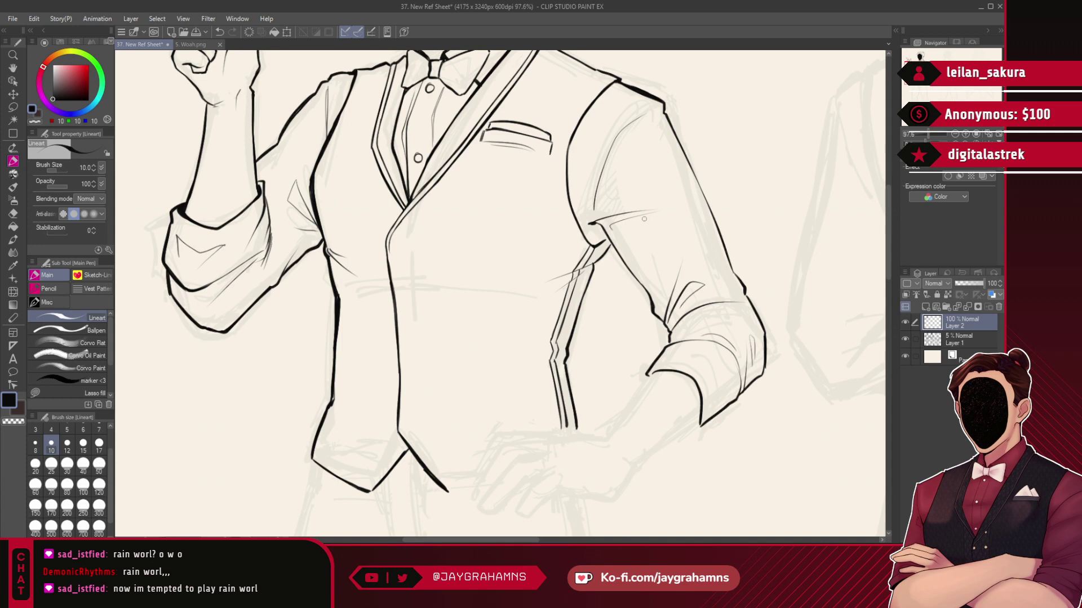
- Ink the forearm's lower edge from the bottom corner of the rolled cuff towards the wrist
scroll(643, 219, "down", 5)
scroll(650, 338, "up", 5)
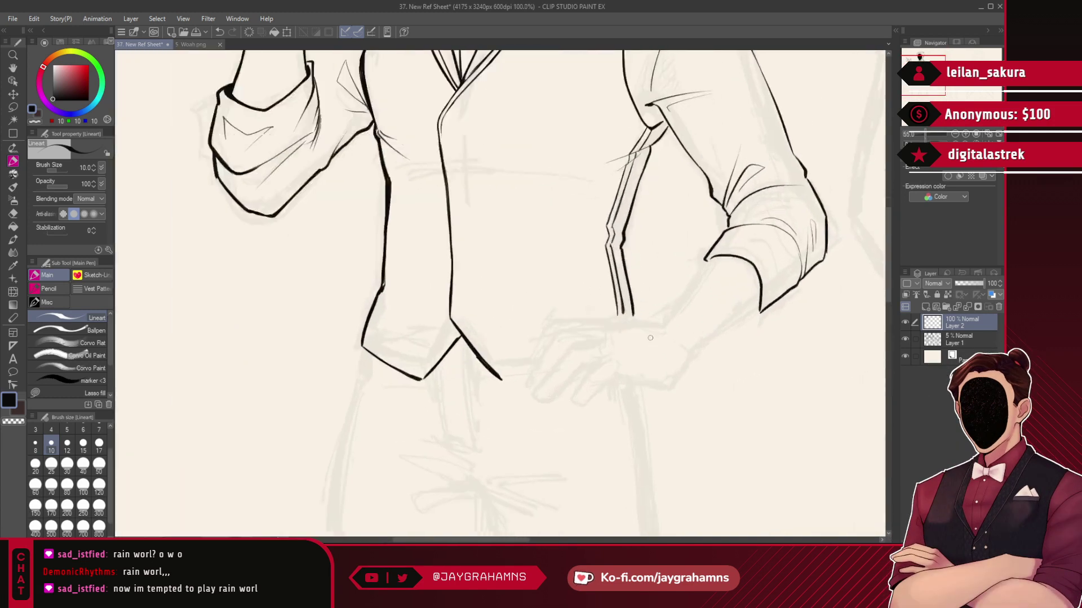
scroll(650, 338, "up", 2)
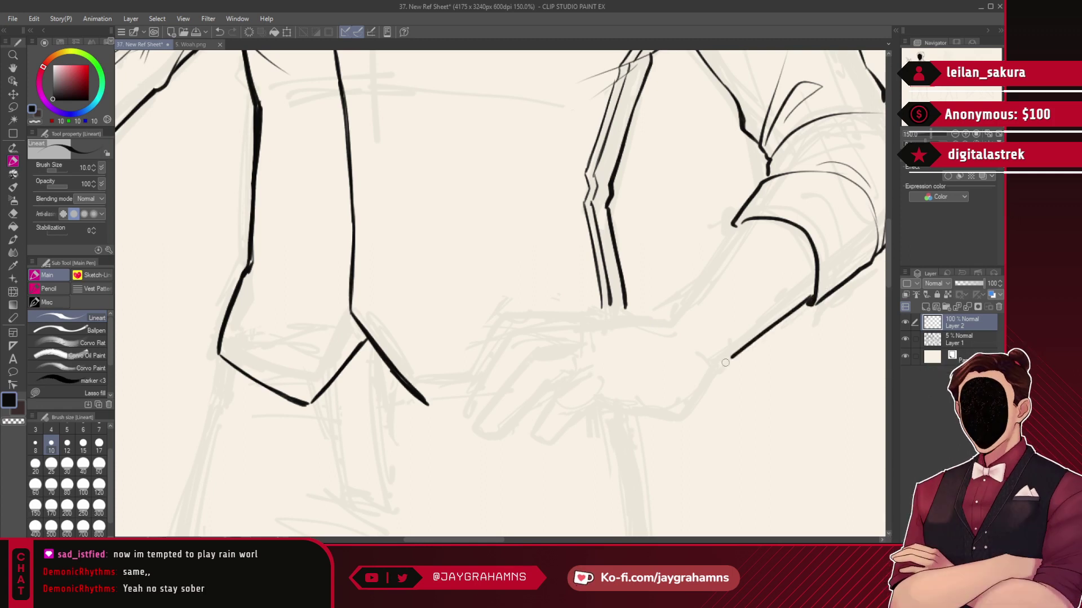
left_click_drag(812, 298, 718, 366)
key("ctrl+z")
left_click_drag(811, 302, 742, 349)
- Ink the forearm's upper edge from the cuff opening to the wrist, redrawing the stroke to refine its shape
left_click_drag(734, 224, 655, 339)
key("ctrl+z")
key("ctrl+z")
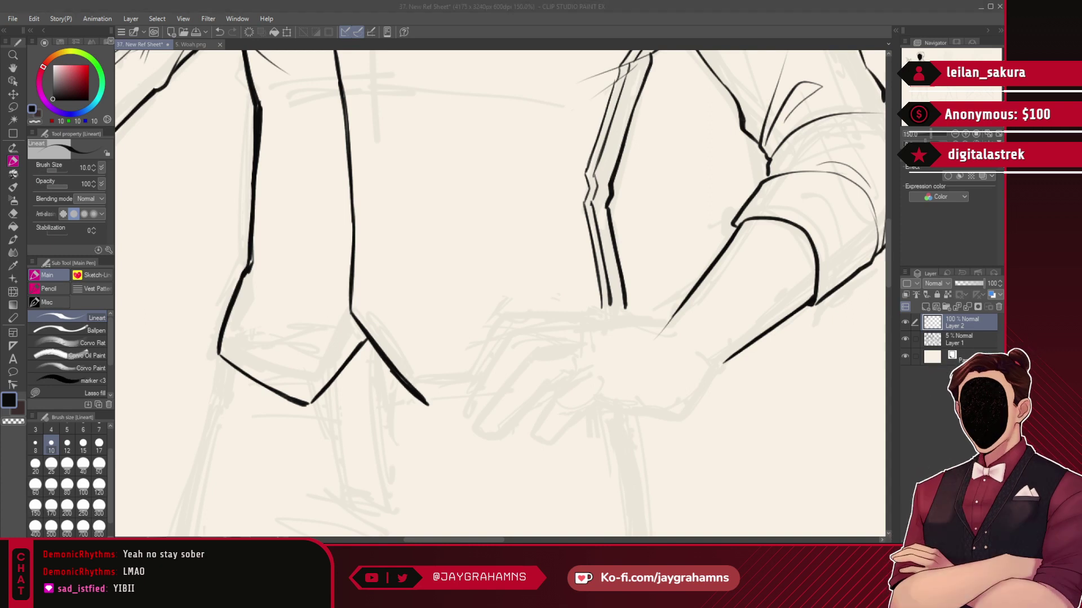
key("ctrl+z")
key("ctrl+z")
left_click_drag(740, 225, 658, 333)
key("ctrl+z")
key("ctrl+z")
left_click_drag(736, 225, 668, 319)
key("ctrl+z")
key("ctrl+z")
key("ctrl+z")
key("ctrl+z")
left_click_drag(737, 230, 671, 320)
left_click_drag(742, 227, 657, 323)
key("ctrl+z")
left_click_drag(742, 226, 662, 321)
key("ctrl+z")
left_click_drag(738, 227, 673, 317)
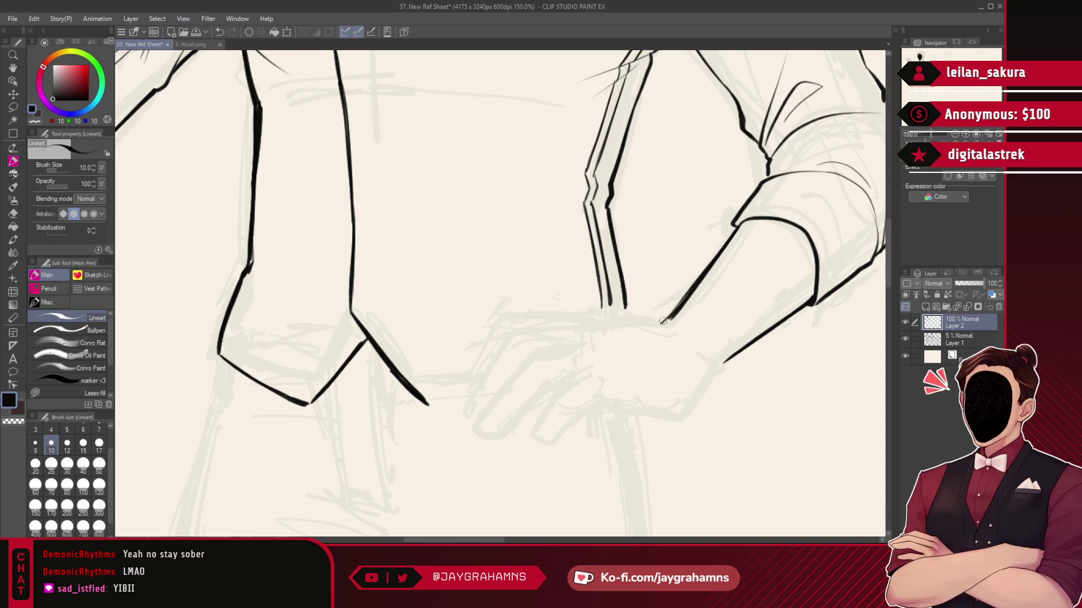
- Ink the wrist's lower edge into the curved heel of the hand, and save the drawing
mouse_move(741, 351)
left_mouse_down()
mouse_move(694, 399)
mouse_move(631, 416)
left_mouse_up()
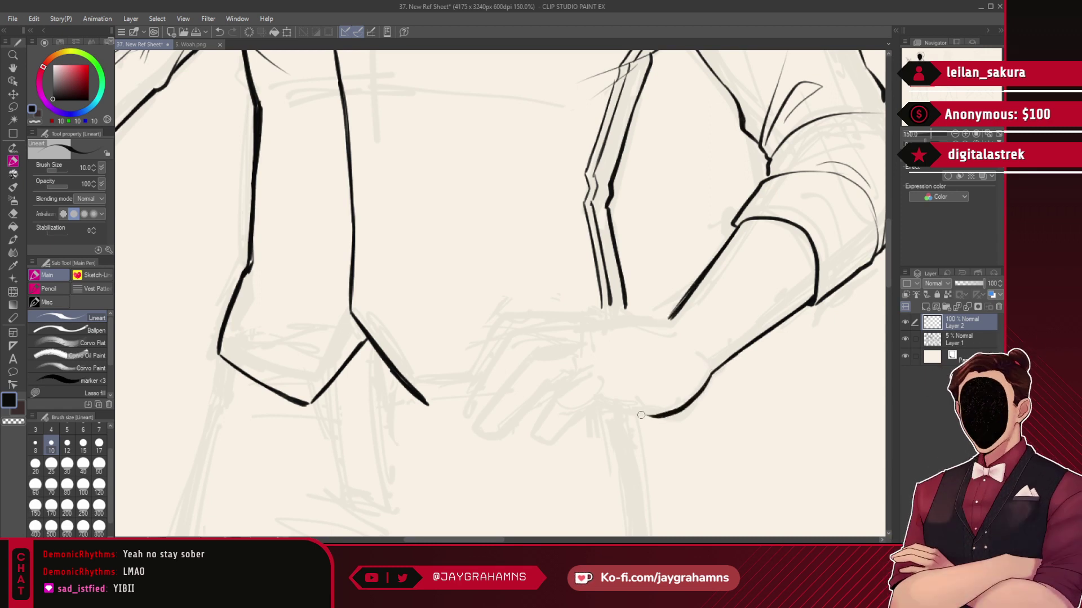
left_click_drag(811, 304, 744, 352)
key("ctrl+z")
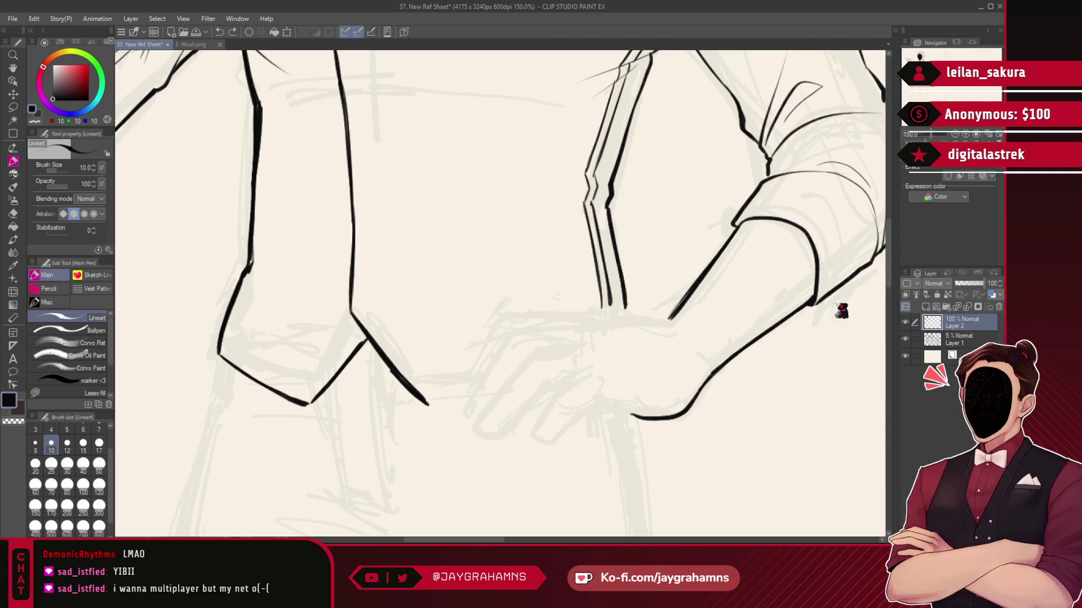
key("ctrl+s")
left_click_drag(811, 349, 815, 350)
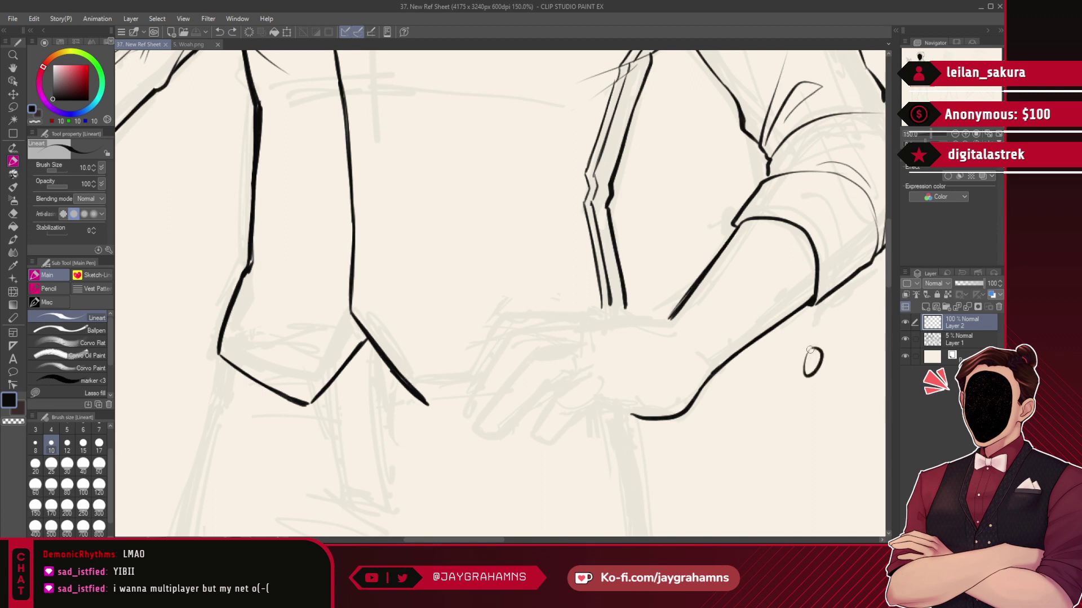
key("ctrl+z")
key("ctrl+s")
- With the canvas view mirrored, ink the palm's lower edge and the outline of the little finger
key("h")
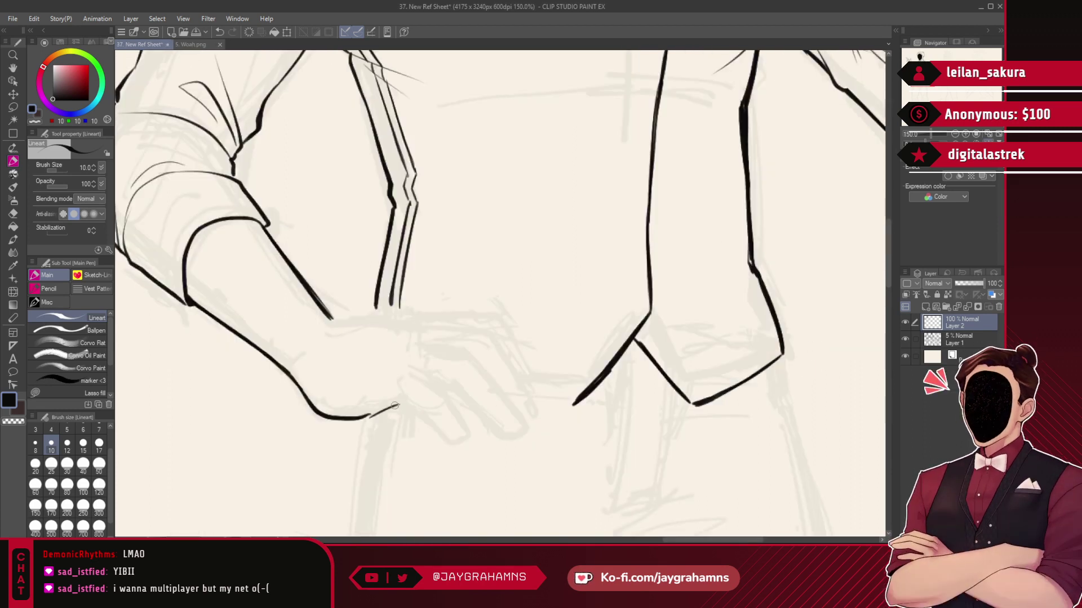
mouse_move(369, 417)
left_mouse_down()
mouse_move(397, 405)
mouse_move(369, 416)
mouse_move(441, 387)
mouse_move(448, 394)
mouse_move(432, 415)
left_mouse_up()
key("ctrl+z")
key("ctrl+z")
left_click_drag(431, 414, 458, 447)
key("ctrl+z")
key("ctrl+z")
left_click_drag(450, 395, 466, 443)
- Ink the knuckle line at the base of the little finger and the lower edge of the ring finger
mouse_move(421, 375)
left_mouse_down()
mouse_move(430, 369)
mouse_move(475, 396)
mouse_move(460, 391)
mouse_move(495, 425)
left_mouse_up()
key("ctrl+z")
key("ctrl+z")
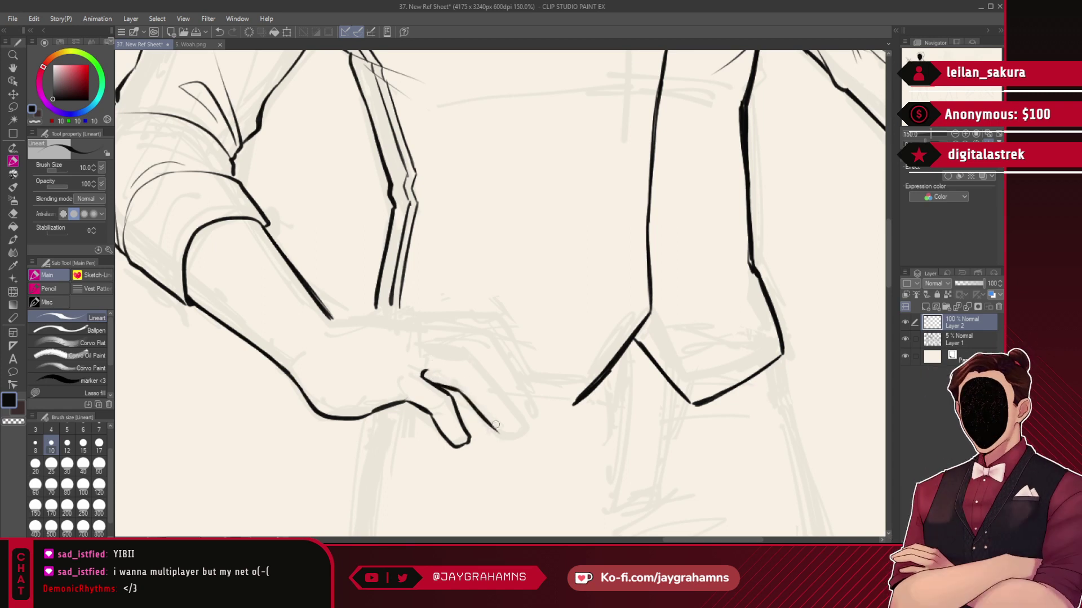
mouse_move(464, 355)
left_mouse_down()
mouse_move(514, 408)
mouse_move(451, 355)
mouse_move(515, 408)
mouse_move(508, 400)
mouse_move(519, 422)
mouse_move(515, 413)
mouse_move(498, 432)
left_mouse_up()
key("ctrl+z")
key("ctrl+z")
key("ctrl+z")
key("ctrl+z")
key("ctrl+z")
key("ctrl+z")
- Thin the knuckle line between the little and ring fingers and refine the corner where they meet
left_click_drag(434, 357, 482, 362)
key("ctrl+z")
key("ctrl+z")
key("ctrl+z")
key("c")
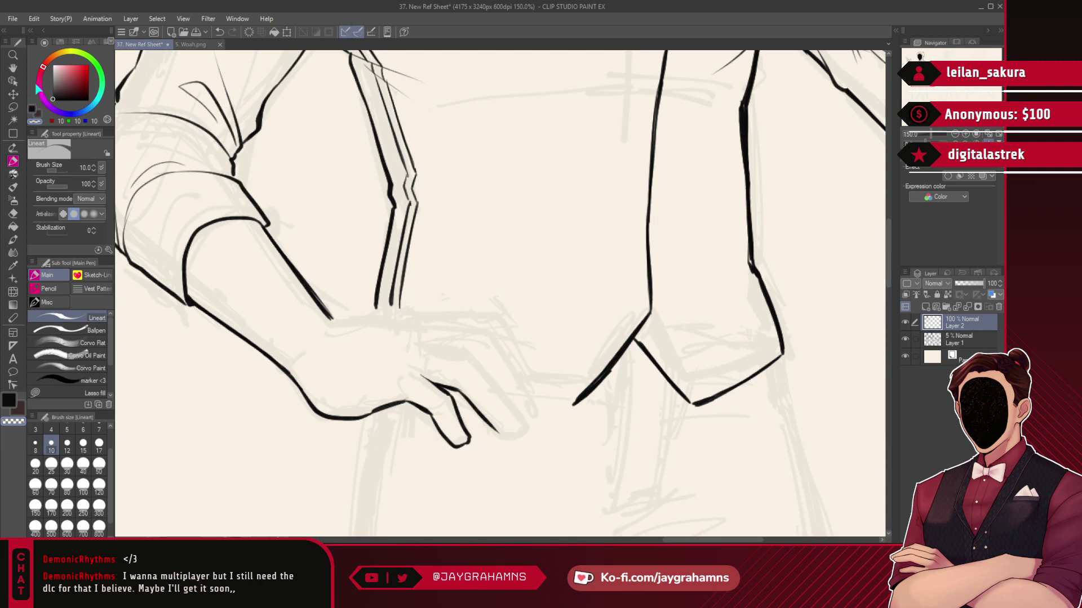
key("c")
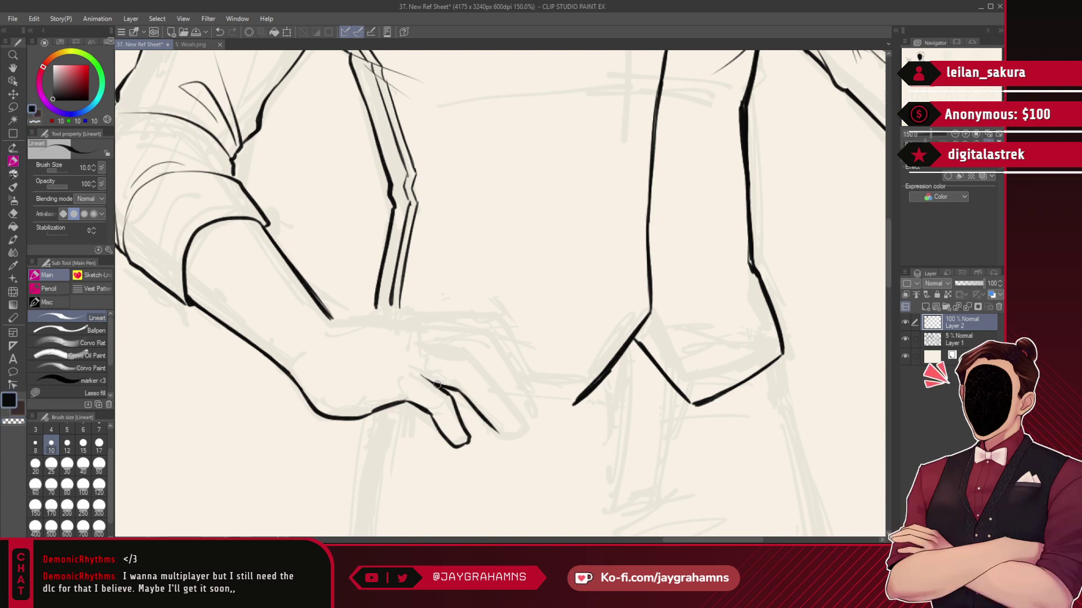
left_click_drag(452, 395, 473, 440)
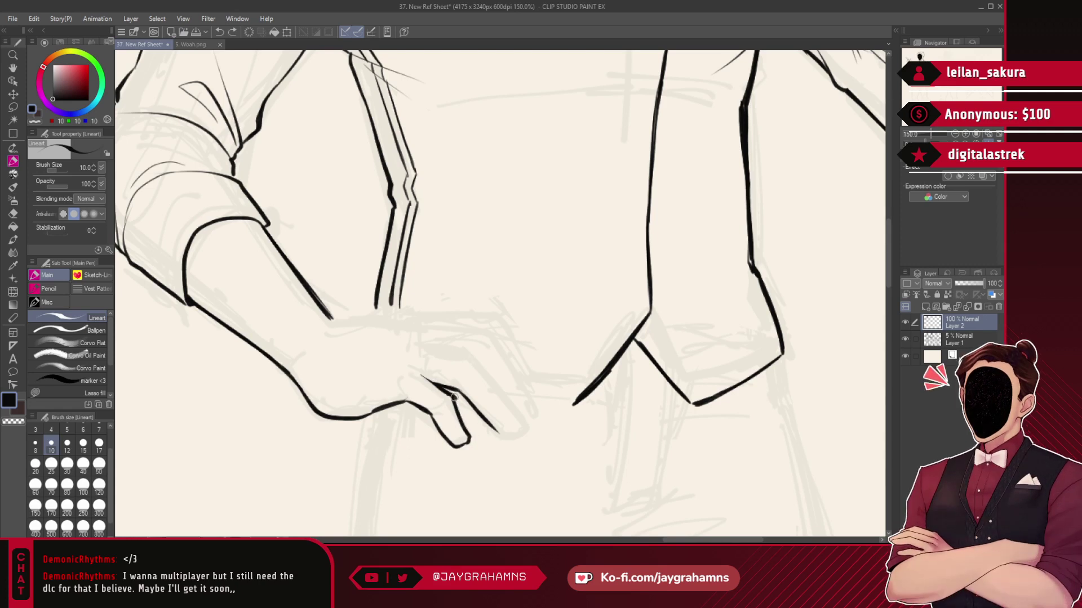
key("ctrl+z")
- Ink the ring finger's upper edge from the knuckle to its rounded tip
mouse_move(442, 356)
left_mouse_down()
mouse_move(476, 355)
mouse_move(524, 421)
left_mouse_up()
key("ctrl+z")
key("ctrl+z")
mouse_move(477, 359)
left_mouse_down()
mouse_move(521, 425)
mouse_move(487, 420)
mouse_move(519, 432)
left_mouse_up()
key("ctrl+z")
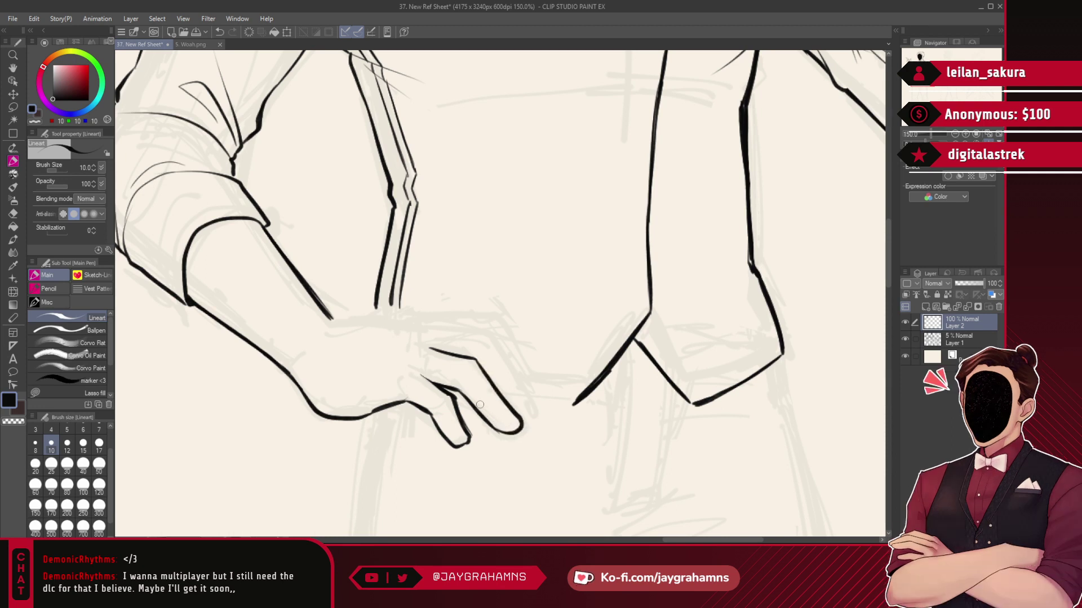
- Return the canvas to its unmirrored view and ink the middle finger's upper edge down to its tip
key("h")
left_click_drag(480, 404, 598, 405)
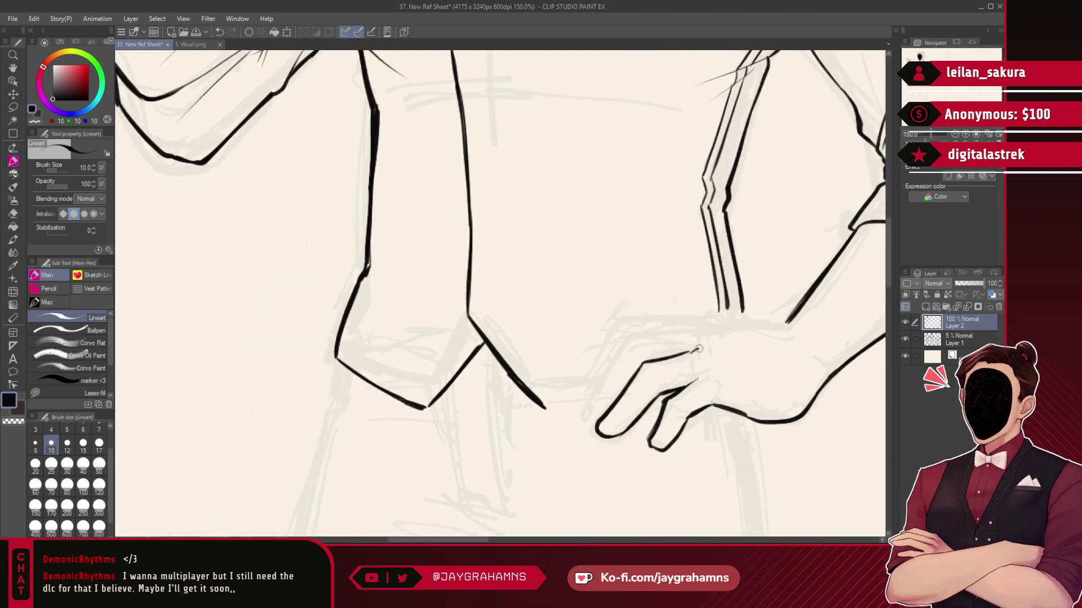
mouse_move(688, 334)
left_mouse_down()
mouse_move(639, 339)
mouse_move(610, 387)
left_mouse_up()
left_click_drag(631, 344, 594, 415)
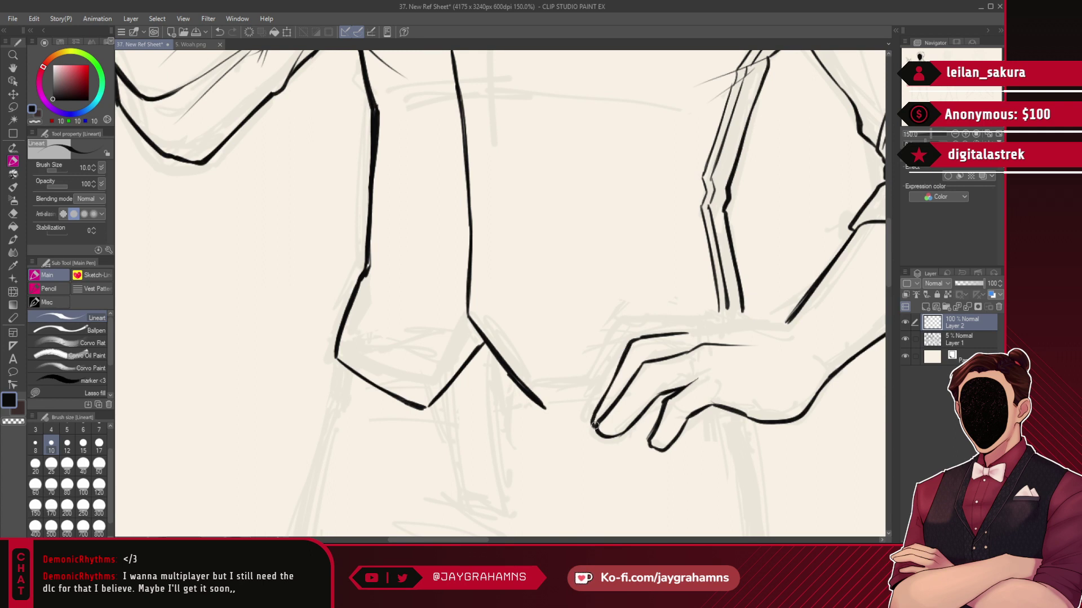
left_click_drag(630, 342, 586, 420)
- Ink the back of the hand from the wrist to the index knuckle, redrawing the stroke to refine it
left_click_drag(782, 321, 703, 317)
key("ctrl+z")
mouse_move(785, 321)
left_mouse_down()
mouse_move(617, 331)
mouse_move(603, 366)
left_mouse_up()
key("ctrl+z")
key("ctrl+z")
key("ctrl+z")
left_click_drag(678, 323, 708, 322)
left_click_drag(707, 321, 786, 317)
key("ctrl+z")
left_click_drag(696, 319, 792, 321)
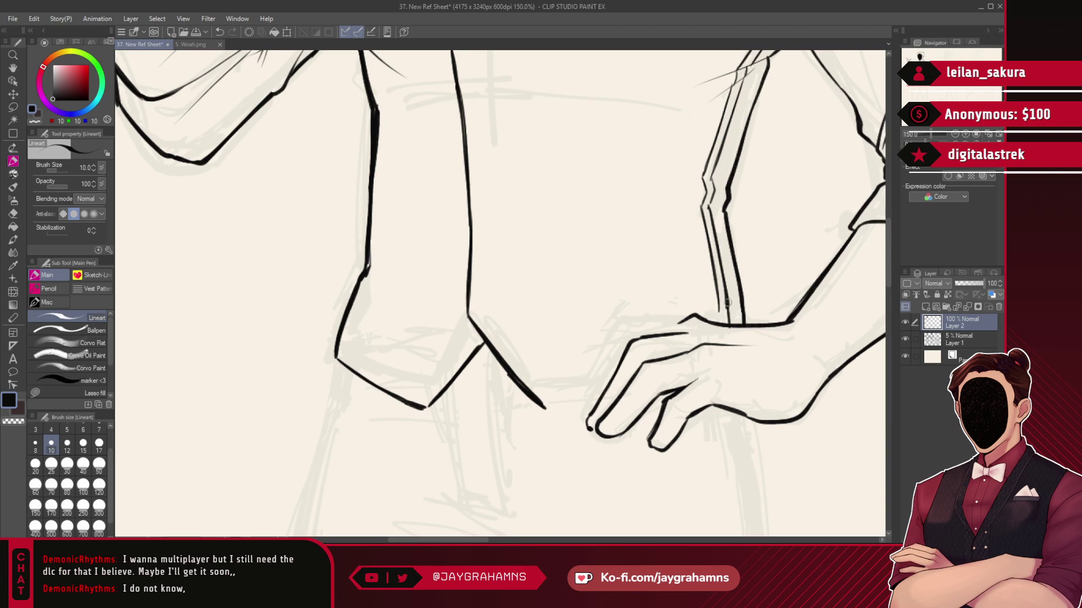
- Ink the bent index finger and the vest hem running from the front point to the fingertips
mouse_move(728, 305)
left_mouse_down()
mouse_move(730, 324)
mouse_move(605, 371)
left_mouse_up()
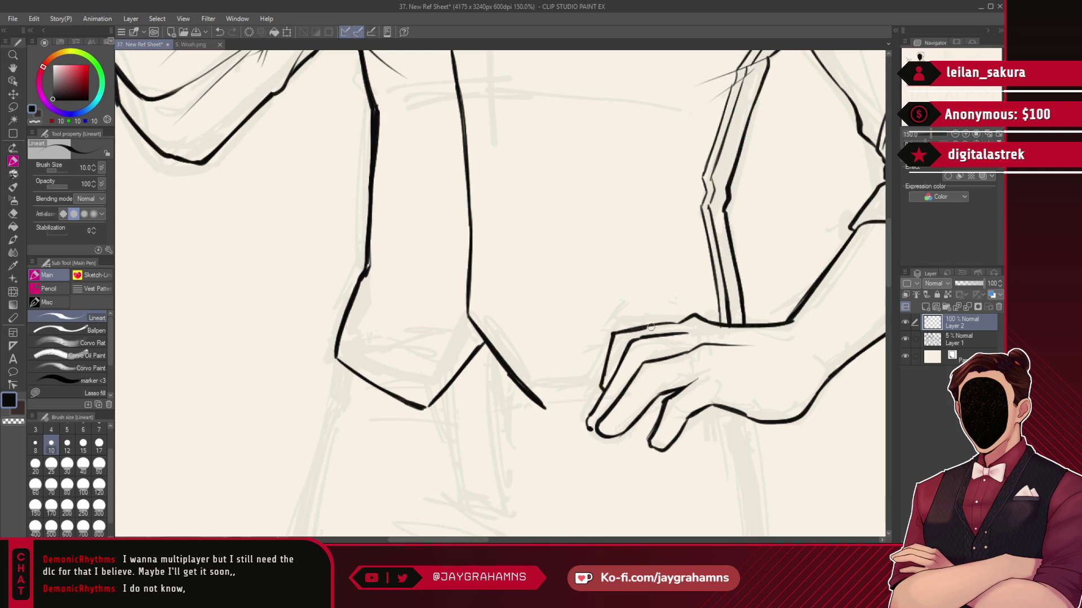
left_click_drag(549, 408, 596, 393)
key("ctrl+z")
- Clean up the vest's side lines where they meet the hand and fill the small gap between them
left_click(37, 121)
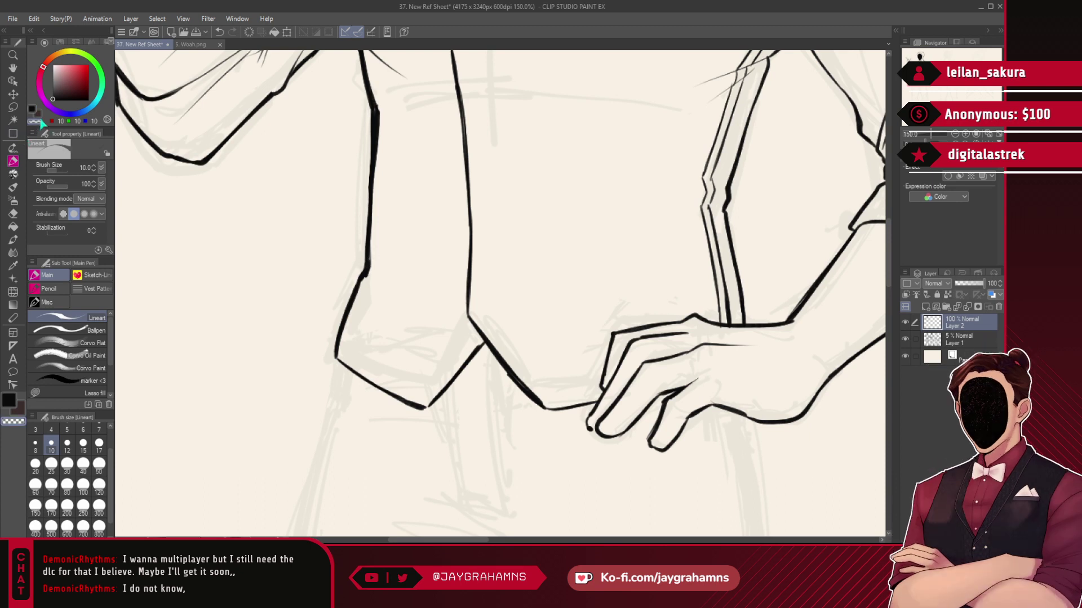
left_click_drag(716, 317, 727, 319)
left_click(33, 110)
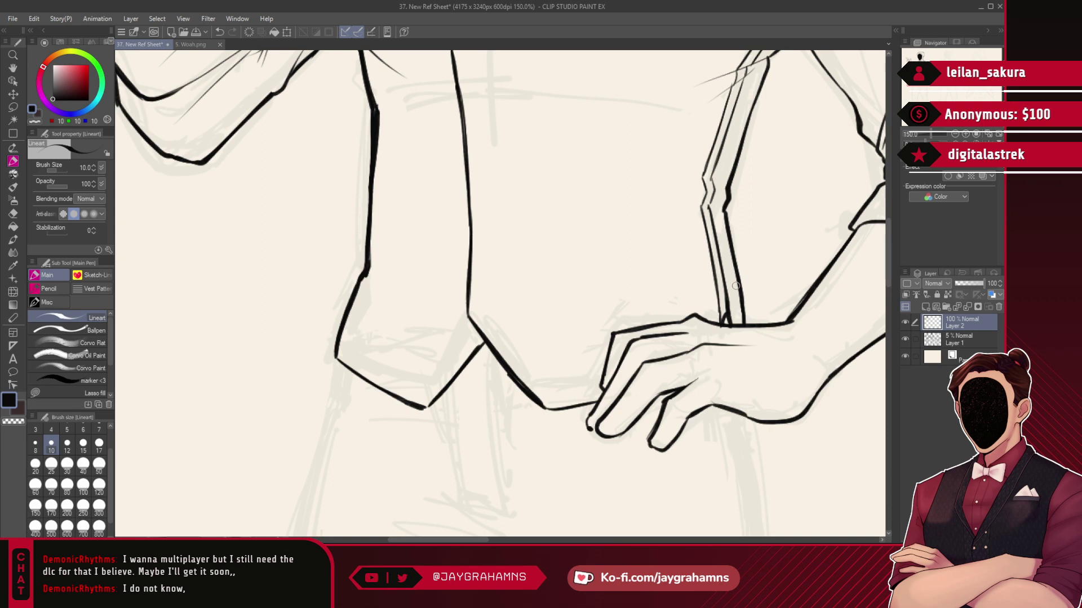
left_click(726, 319)
left_click(37, 119)
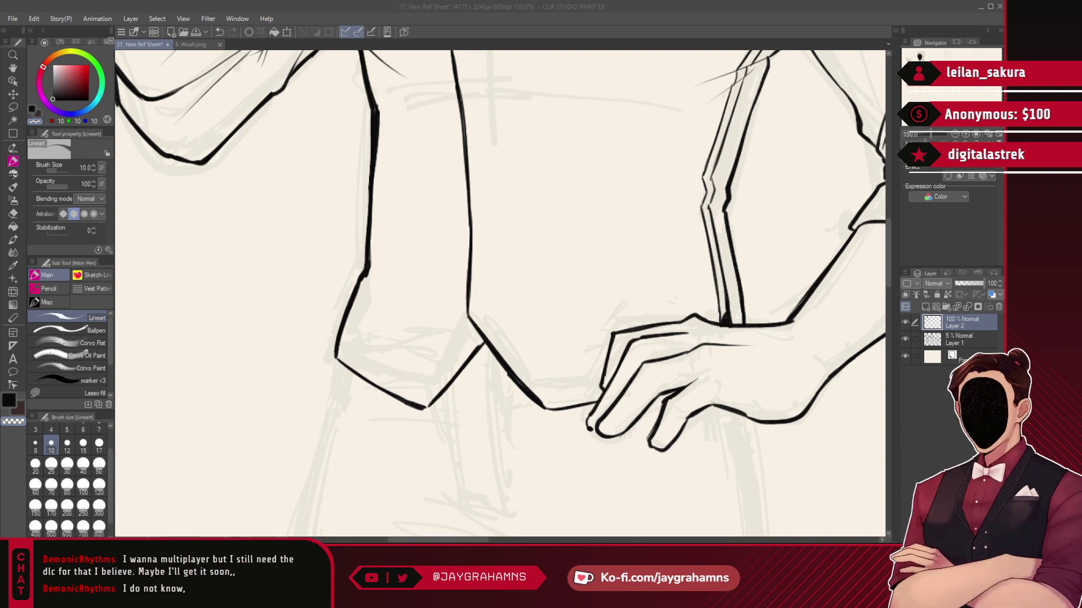
- Ink the start of the trousers' outer hip line below the vest corner and the curved fly line
scroll(614, 243, "down", 5)
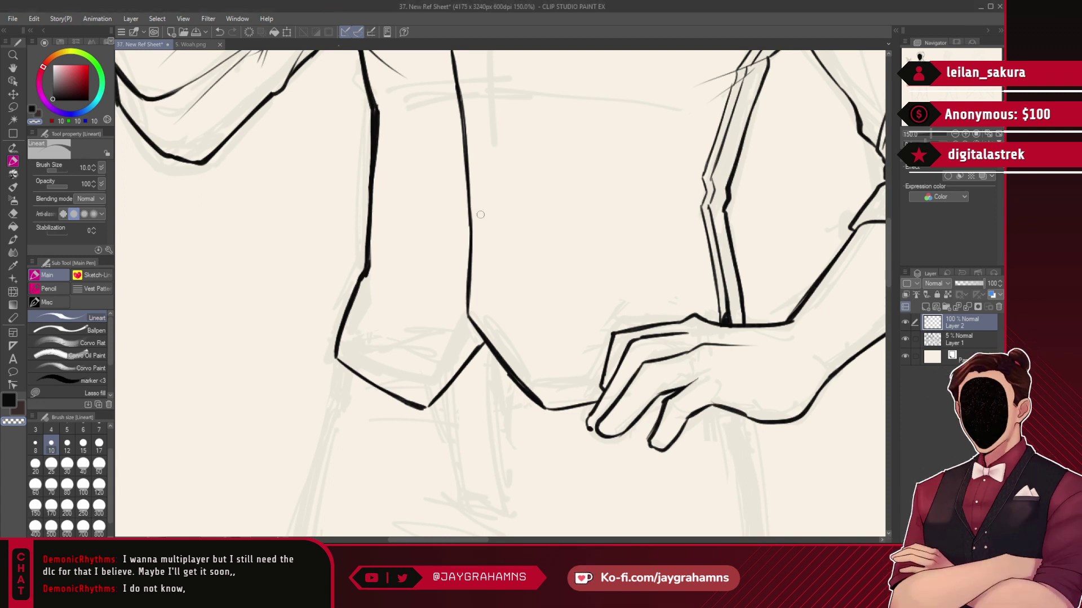
scroll(614, 243, "up", 5)
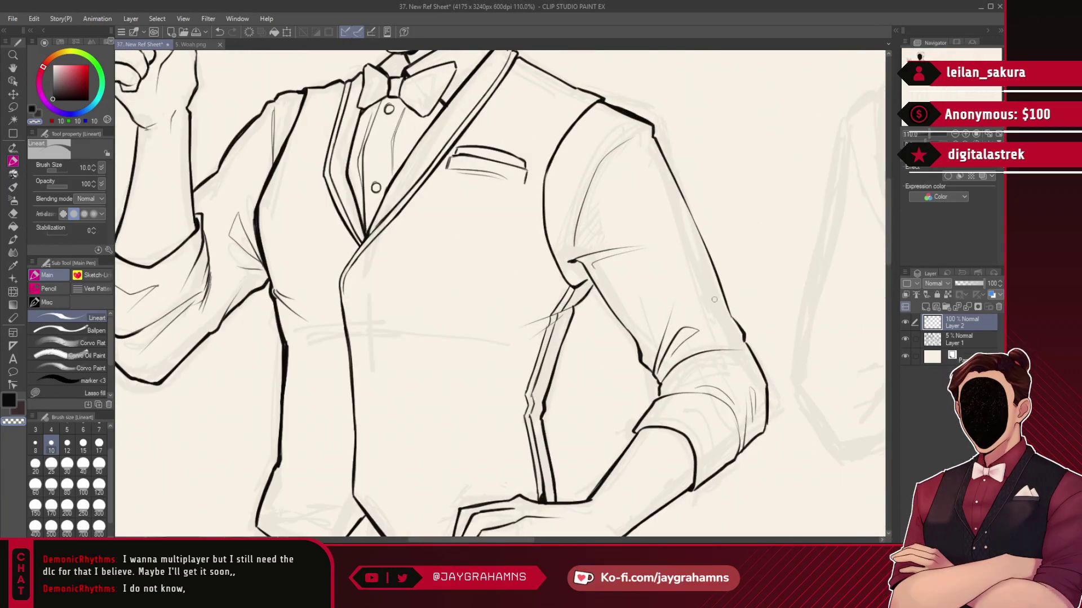
left_click(33, 109)
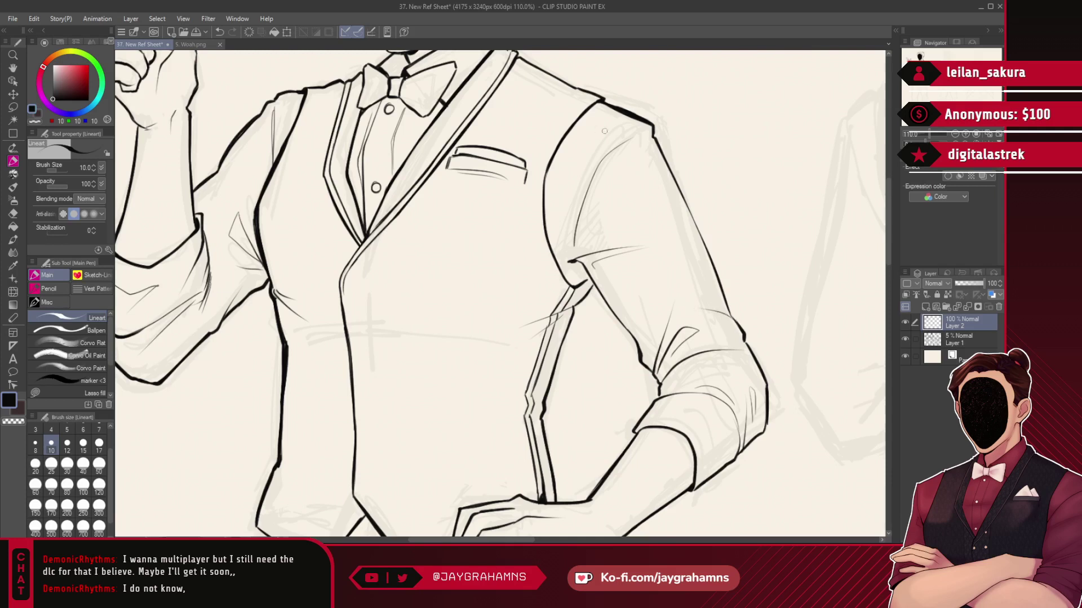
scroll(636, 302, "down", 10)
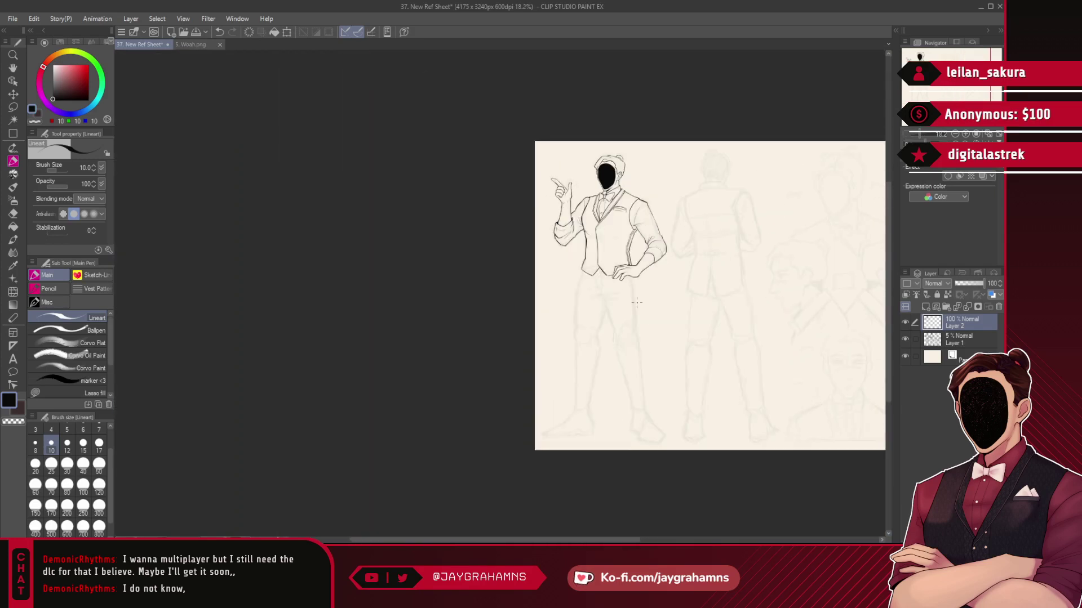
scroll(636, 302, "up", 10)
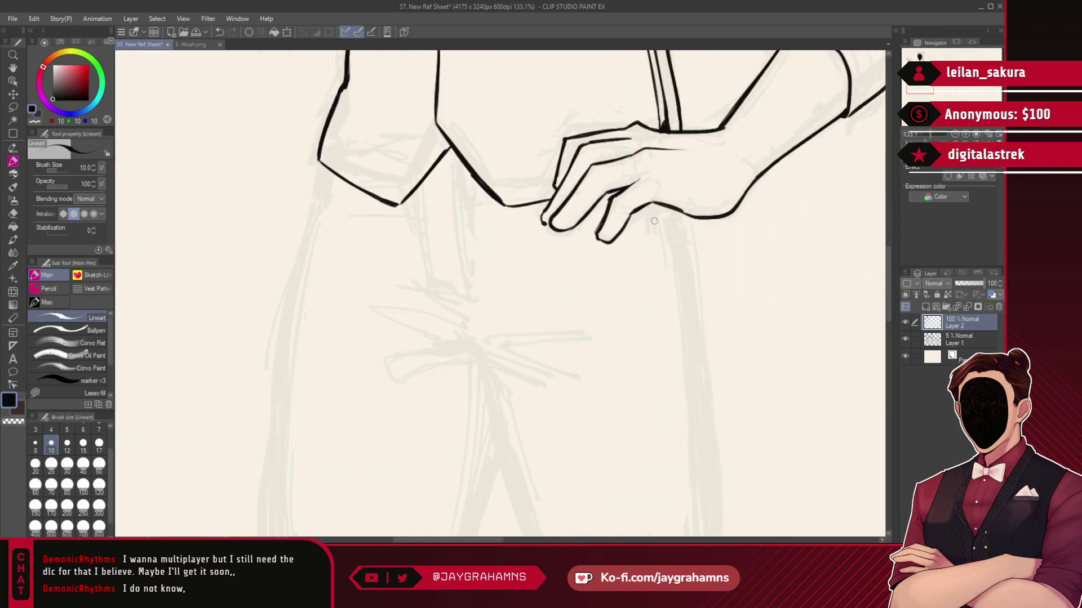
left_click_drag(322, 166, 299, 269)
left_click_drag(434, 163, 435, 279)
key("ctrl+z")
left_click_drag(437, 165, 442, 278)
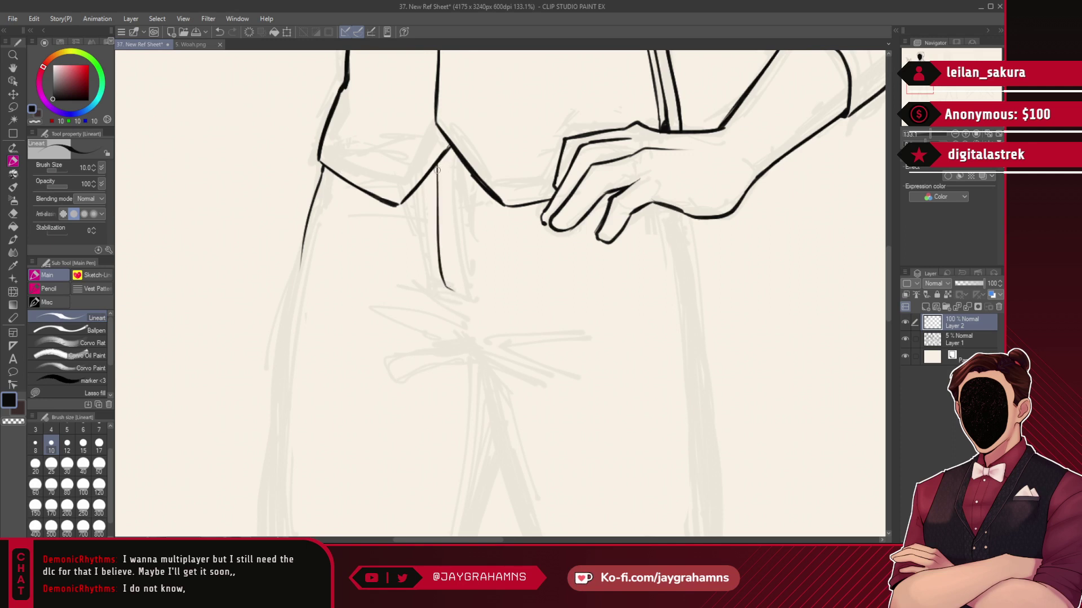
- Redraw the trousers' outer hip line as a wider curve from the vest corner down the thigh
scroll(437, 169, "down", 4)
scroll(431, 143, "up", 4)
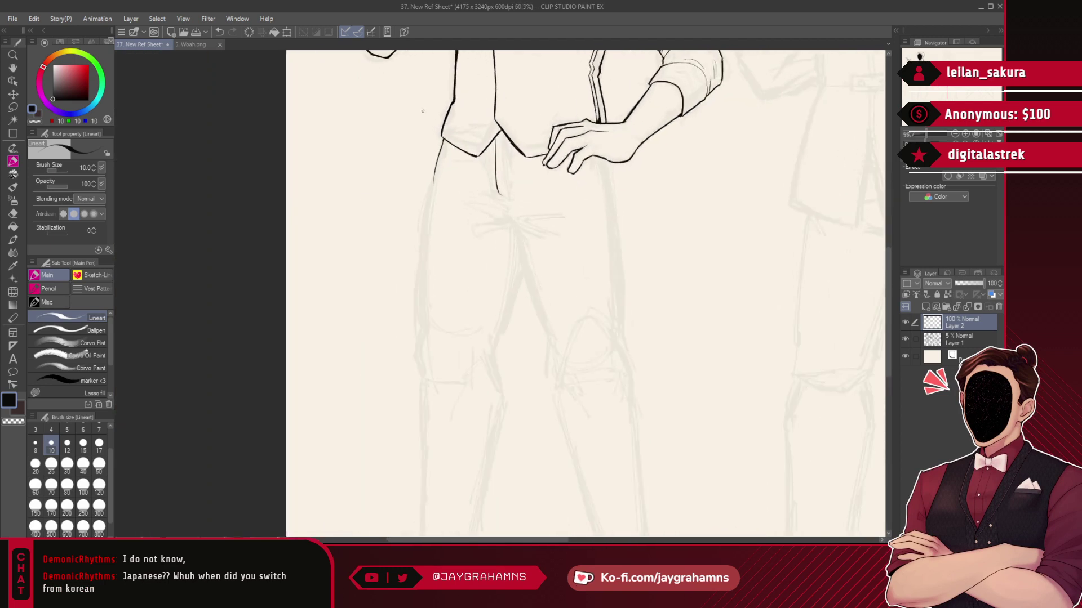
scroll(430, 143, "up", 2)
left_click_drag(460, 173, 418, 319)
key("ctrl+z")
key("ctrl+z")
left_click_drag(459, 171, 404, 449)
key("ctrl+z")
- Trim the doubled hip strokes with transparent colour so a single smooth outer thigh line remains
left_click(36, 120)
left_click_drag(455, 206, 430, 307)
key("ctrl+z")
left_click_drag(446, 243, 431, 297)
left_click_drag(452, 219, 415, 381)
left_click_drag(427, 303, 409, 440)
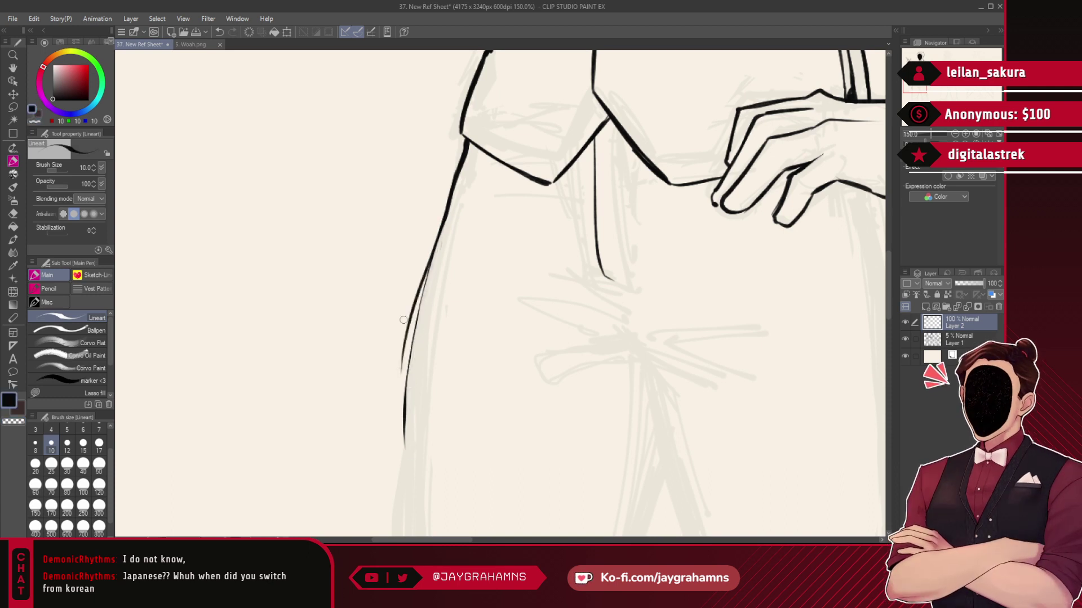
left_click_drag(447, 212, 406, 379)
left_click_drag(419, 296, 403, 446)
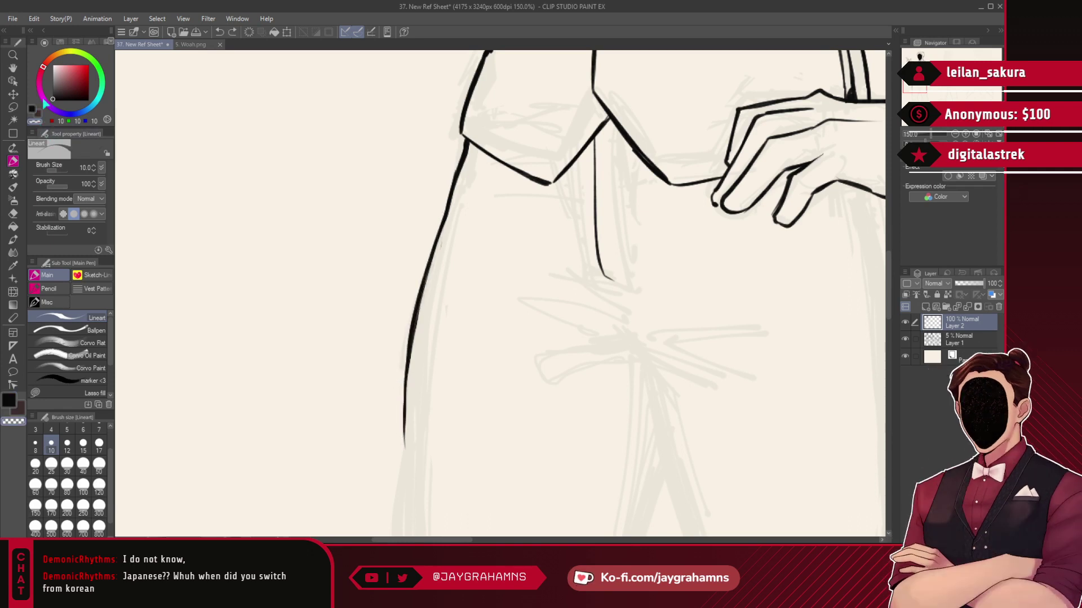
key("ctrl+z")
key("ctrl+z")
left_click_drag(438, 239, 410, 356)
- Extend the outer thigh line further down towards the knee, redrawing the stroke to refine it
scroll(451, 253, "down", 8)
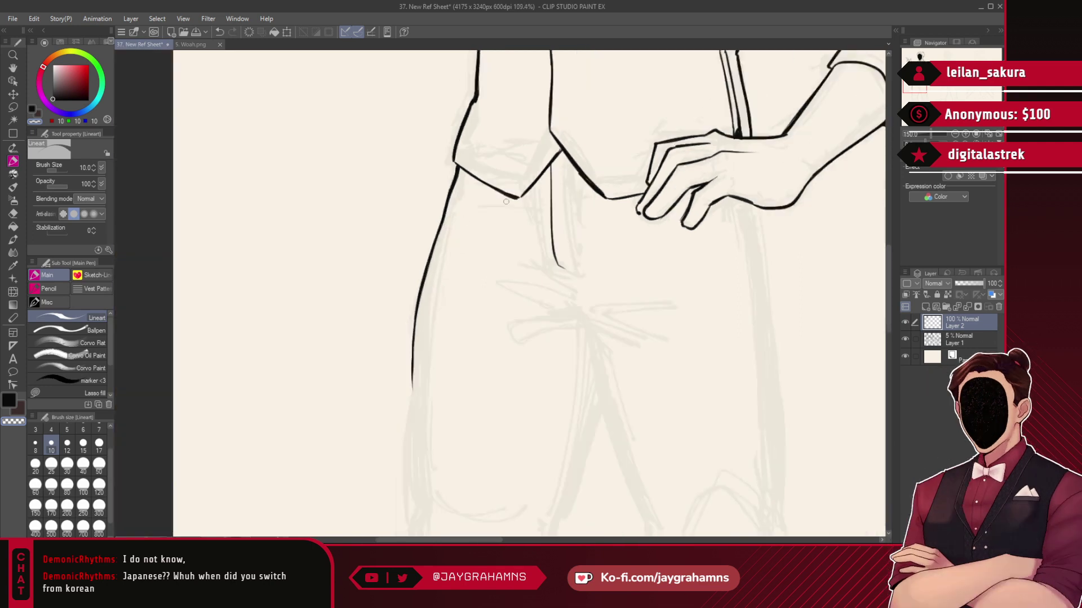
scroll(530, 211, "up", 6)
key("c")
left_click_drag(389, 353, 389, 474)
key("ctrl+z")
left_click_drag(387, 389, 383, 480)
key("ctrl+z")
left_click_drag(393, 307, 387, 457)
scroll(555, 166, "down", 9)
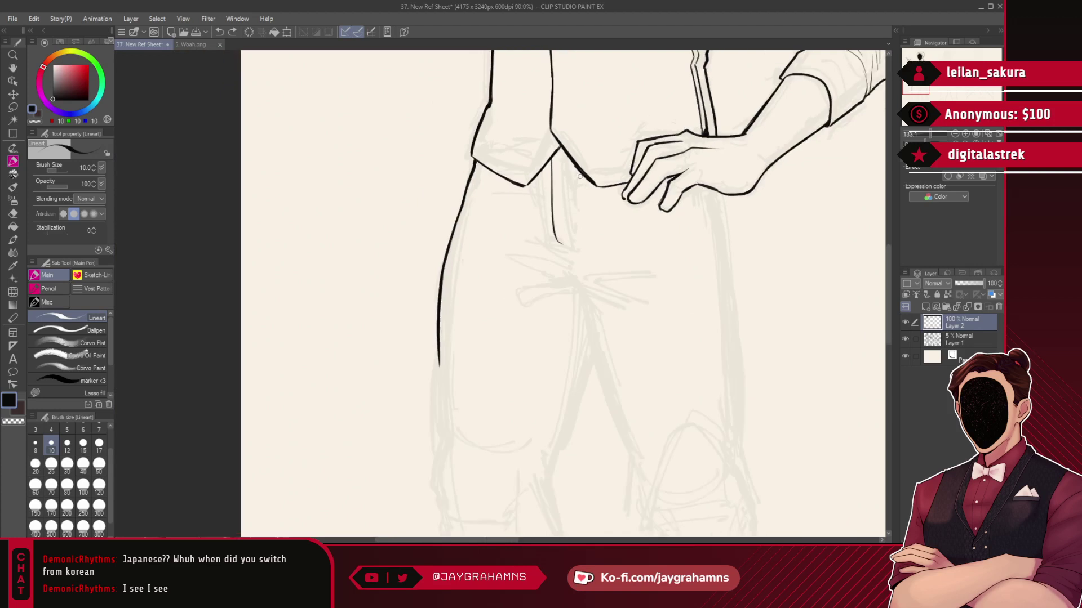
- Rework the curve of the trousers' outer line between the hip and upper thigh
scroll(665, 242, "up", 5)
key("ctrl+y")
key("ctrl+y")
key("ctrl+y")
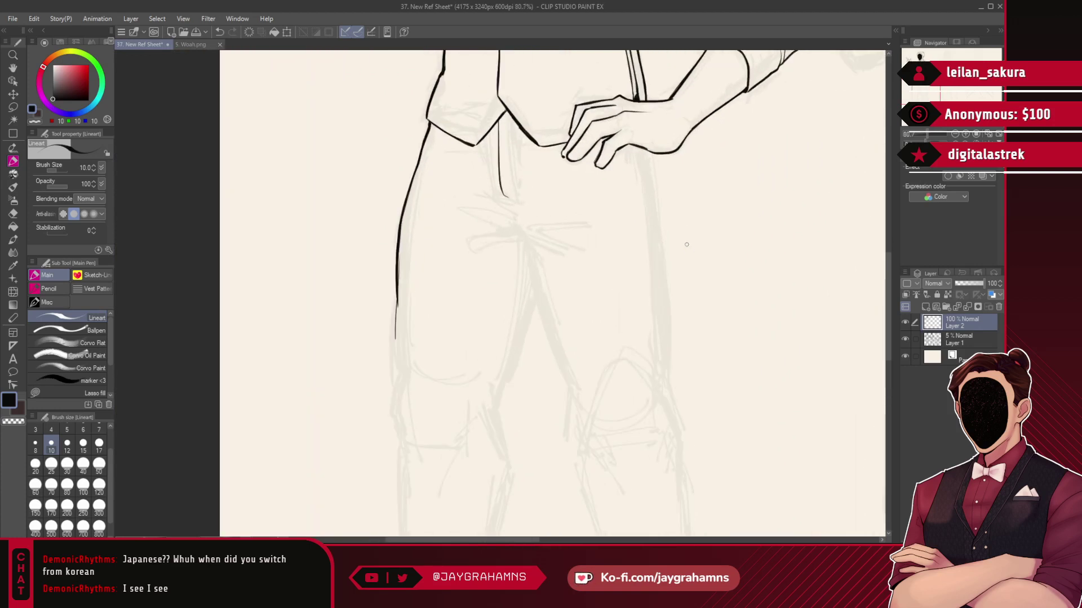
left_click_drag(408, 200, 396, 279)
key("ctrl+z")
left_click_drag(414, 179, 397, 271)
key("ctrl+z")
mouse_move(411, 186)
left_mouse_down()
mouse_move(398, 266)
mouse_move(400, 235)
left_mouse_up()
- Thin and shorten the outer thigh line using transparent colour with brush size 17
left_click(38, 115)
left_click(35, 122)
left_click(100, 445)
left_click_drag(411, 175, 391, 278)
left_click_drag(401, 206, 394, 267)
left_click_drag(410, 181, 392, 299)
left_click_drag(391, 253, 396, 336)
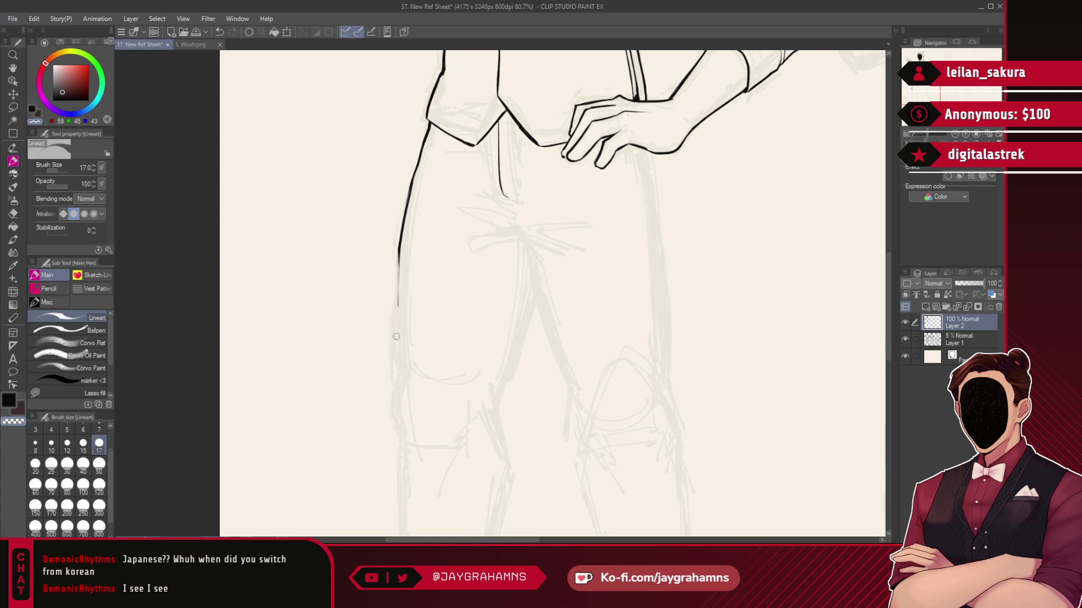
- Reinforce the outer thigh line with brush size 12, and extend it to the knee at size 17
key("c")
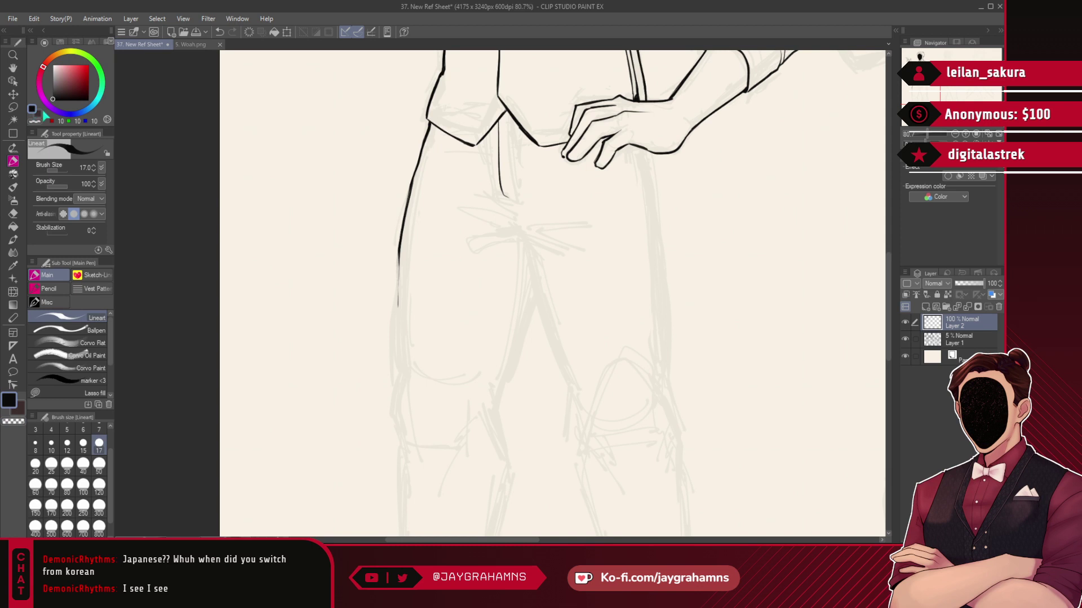
left_click(67, 444)
left_click_drag(400, 252, 398, 313)
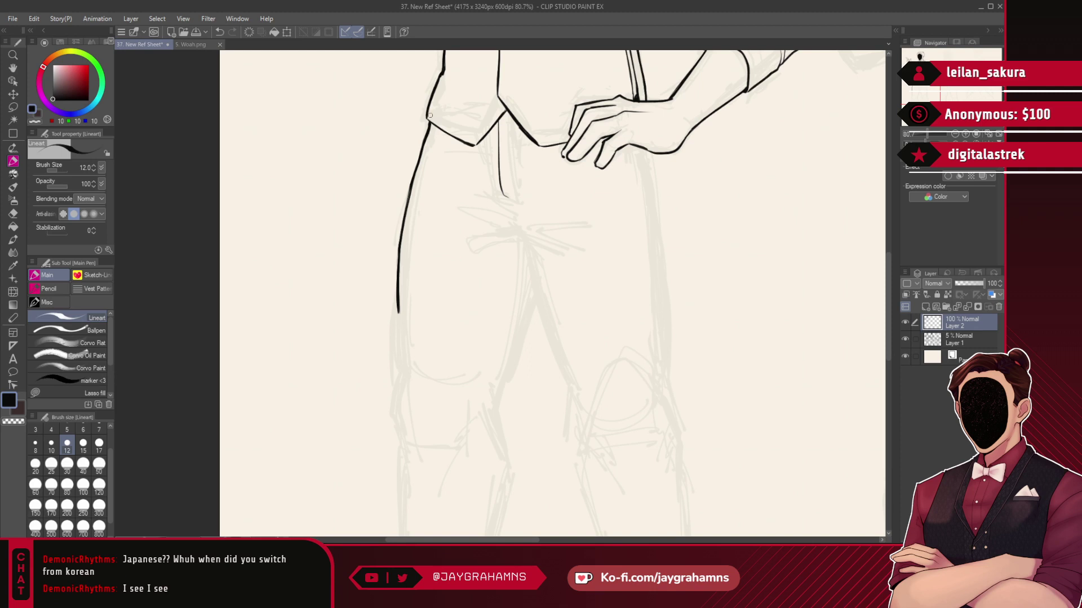
left_click(99, 444)
left_click_drag(397, 311, 403, 381)
key("ctrl+z")
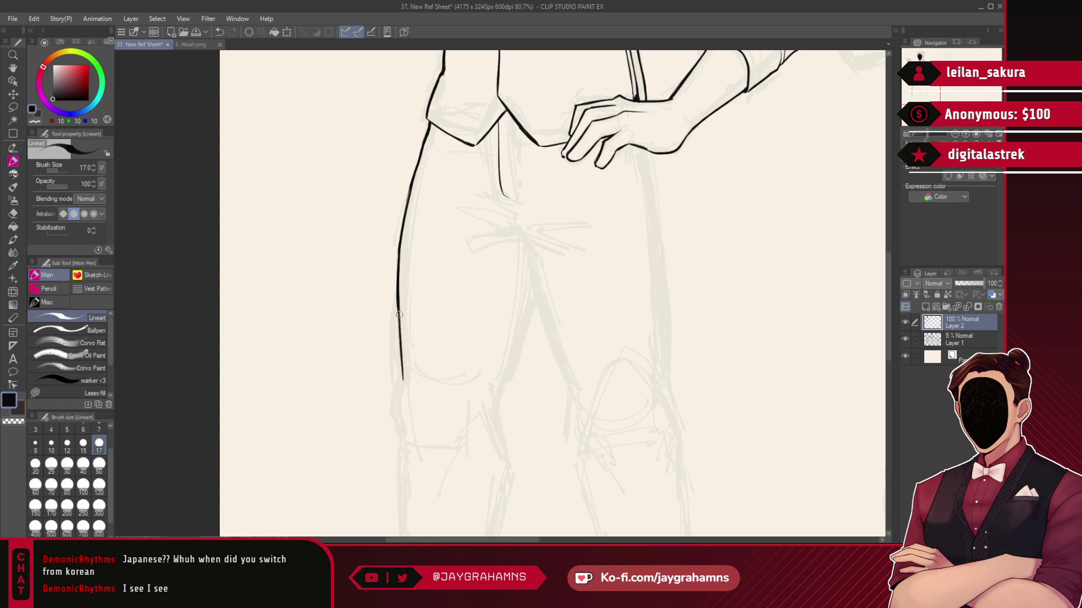
- Ink a short crotch crease, and draw the inner thigh line down from it at brush size 10
left_click_drag(495, 231, 522, 232)
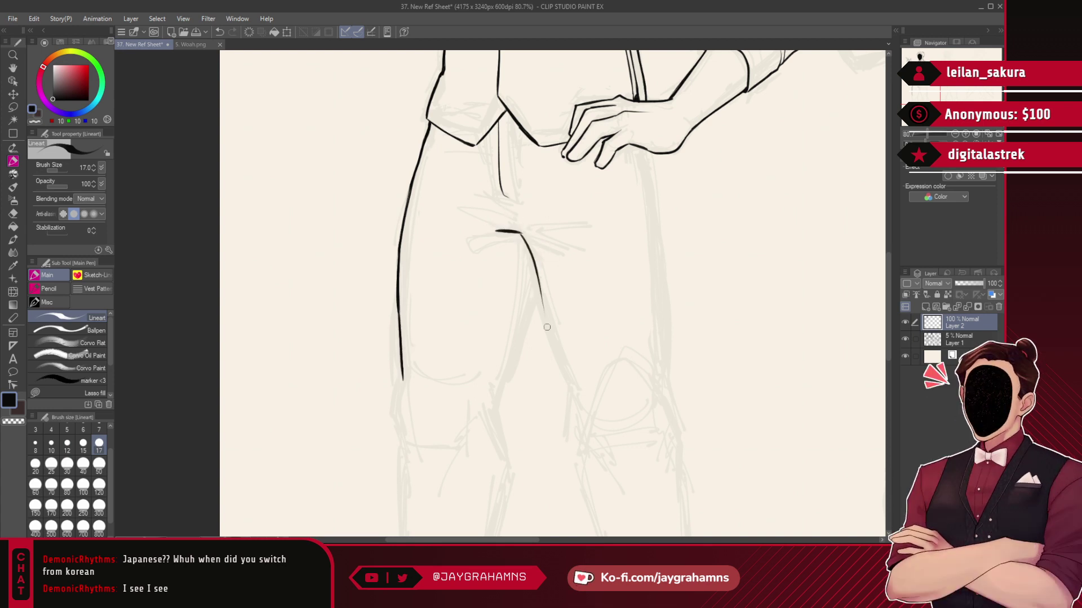
left_click(51, 444)
key("ctrl+z")
left_click_drag(522, 233, 544, 322)
key("ctrl+z")
left_click_drag(521, 232, 553, 351)
key("ctrl+z")
- Ink the other leg's outer line from below the posed hand to the knee, and extend its inner line to the knee
left_click_drag(641, 147, 660, 235)
key("ctrl+z")
left_click_drag(646, 167, 666, 347)
key("ctrl+z")
left_click_drag(659, 235, 668, 347)
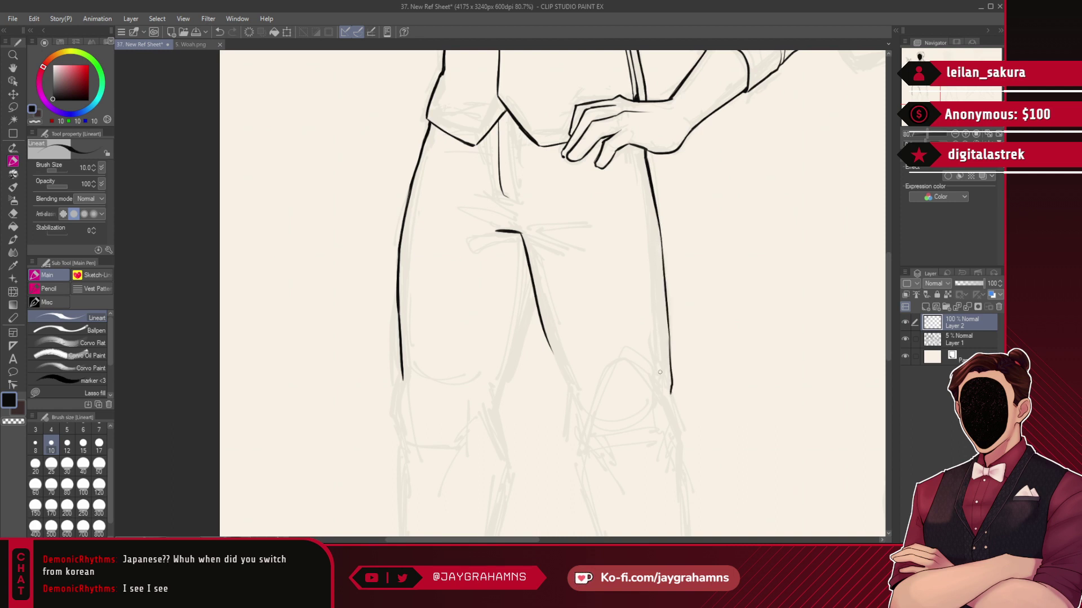
key("ctrl+z")
left_click_drag(548, 345, 564, 388)
- Ink a thin fold line from the crotch across the upper thigh and select the Ballpen brush
left_click_drag(524, 231, 604, 220)
key("ctrl+z")
left_click_drag(520, 231, 595, 222)
key("ctrl+z")
left_click_drag(516, 233, 589, 225)
key("ctrl+z")
left_click(100, 333)
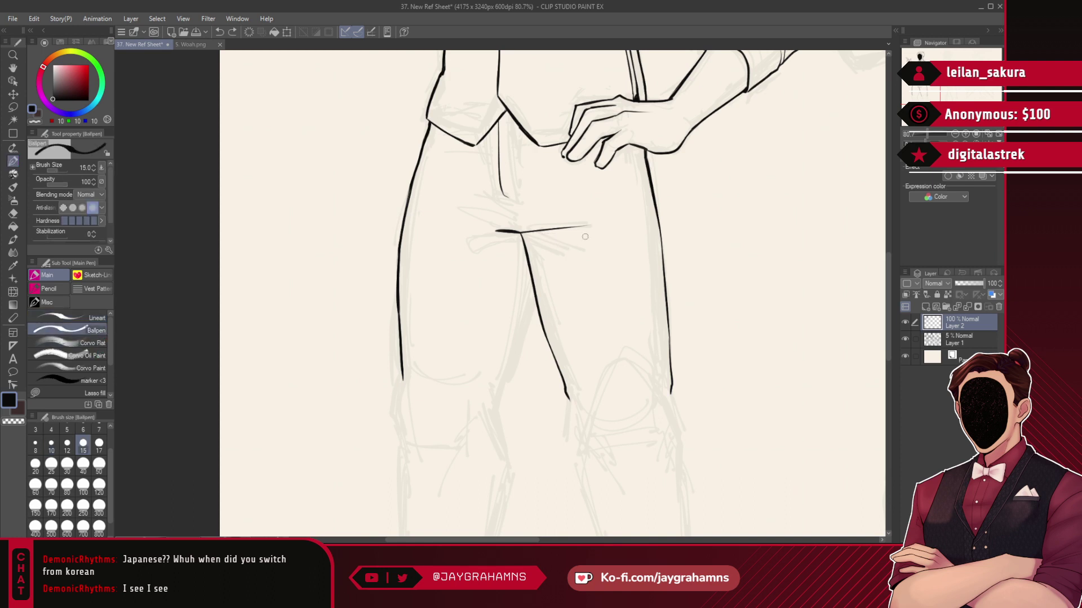
- Redraw the thin fold from the crotch across the upper thigh, and add lower crotch creases with the Lineart brush at size 10
mouse_move(521, 232)
left_mouse_down()
mouse_move(591, 227)
mouse_move(575, 227)
left_mouse_up()
key("ctrl+z")
key("ctrl+z")
left_click(68, 317)
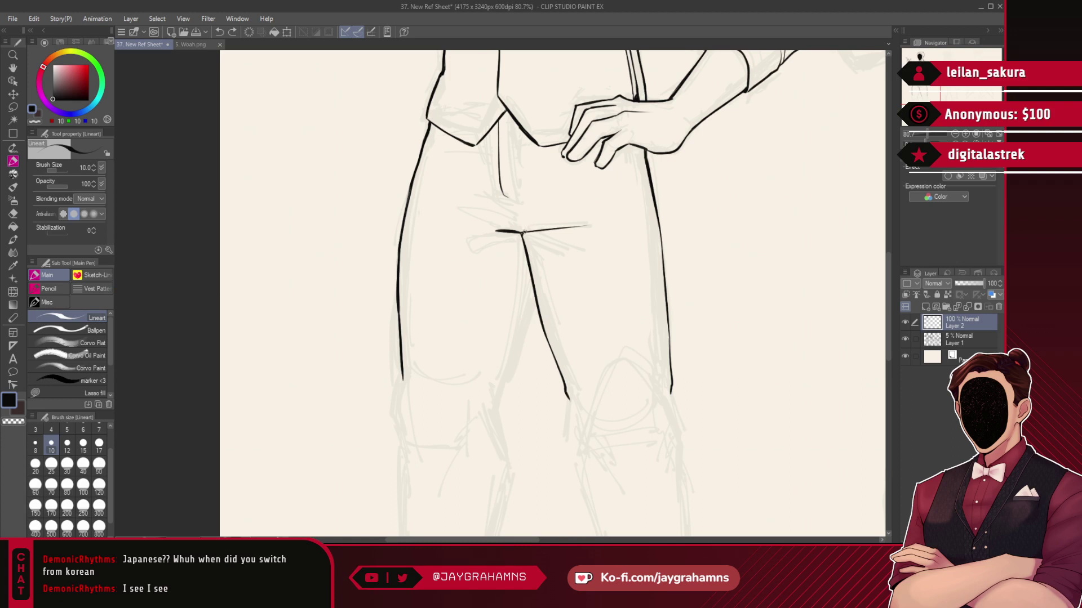
key("ctrl+z")
key("ctrl+z")
left_click_drag(522, 233, 524, 238)
key("ctrl+z")
left_click_drag(517, 237, 460, 252)
key("ctrl+z")
key("ctrl+z")
- Ink thin creases fanning upward from the crotch over both upper thighs, including a short hooked fold on each side
mouse_move(522, 237)
left_mouse_down()
mouse_move(460, 252)
mouse_move(468, 258)
mouse_move(438, 181)
left_mouse_up()
key("ctrl+z")
key("ctrl+z")
left_click_drag(483, 216, 499, 231)
key("ctrl+z")
mouse_move(445, 198)
left_mouse_down()
mouse_move(520, 231)
mouse_move(472, 212)
mouse_move(488, 230)
left_mouse_up()
key("ctrl+z")
key("ctrl+z")
key("ctrl+z")
mouse_move(528, 224)
left_mouse_down()
mouse_move(611, 195)
mouse_move(606, 203)
left_mouse_up()
key("ctrl+z")
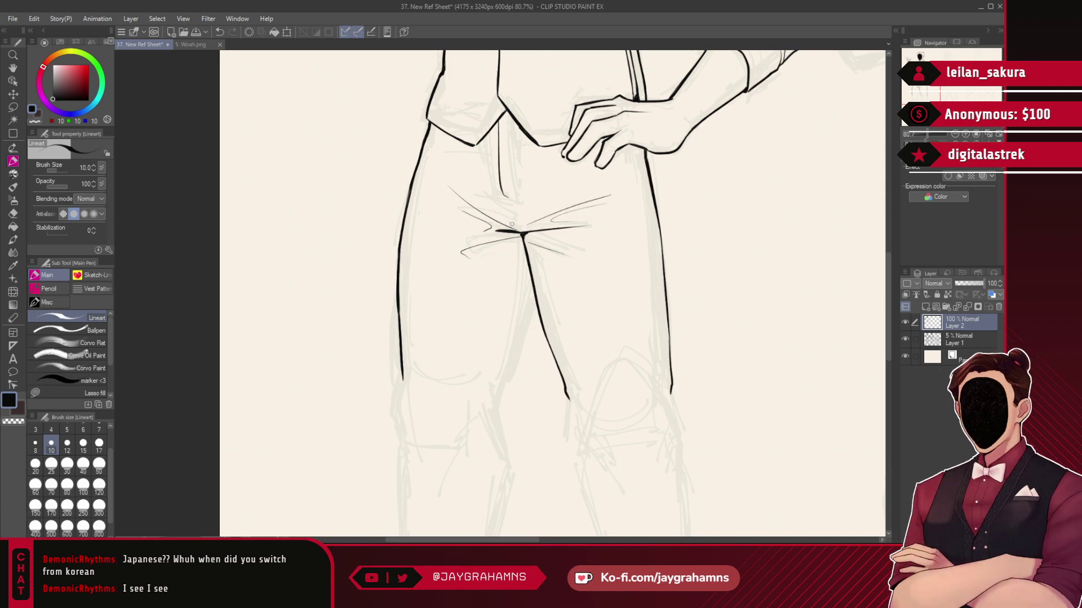
- Erase the lower crotch fold on the thigh opposite the posed hand with Lasso fill, and redraw it with thin Lineart strokes
left_click(62, 393)
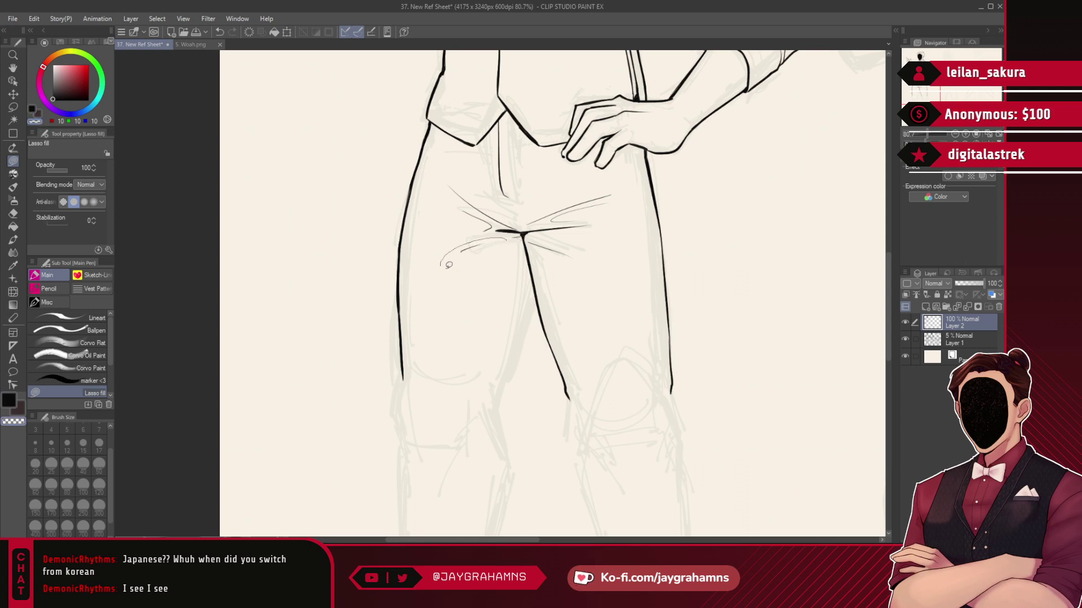
left_click(101, 318)
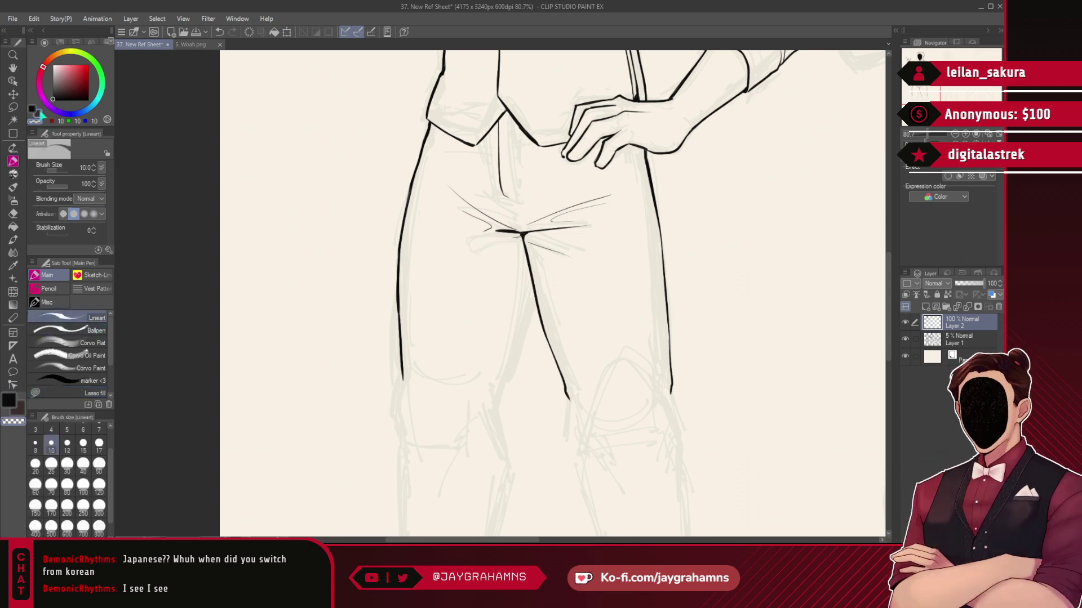
left_click_drag(522, 237, 450, 258)
key("ctrl+z")
key("ctrl+z")
left_click_drag(522, 236, 439, 263)
key("ctrl+z")
left_click_drag(503, 245, 519, 249)
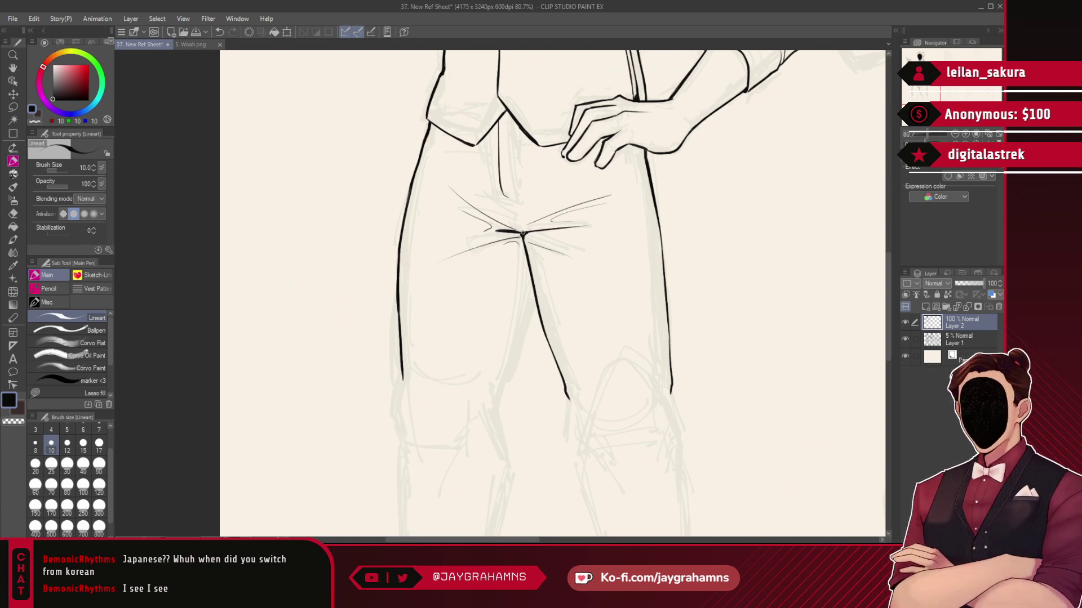
- Ink the inner thigh line of the leg opposite the posed hand, curving from below the crotch to the knee
left_click_drag(534, 291, 500, 405)
key("ctrl+z")
key("ctrl+z")
key("ctrl+z")
left_click_drag(534, 285, 500, 413)
scroll(569, 314, "down", 10)
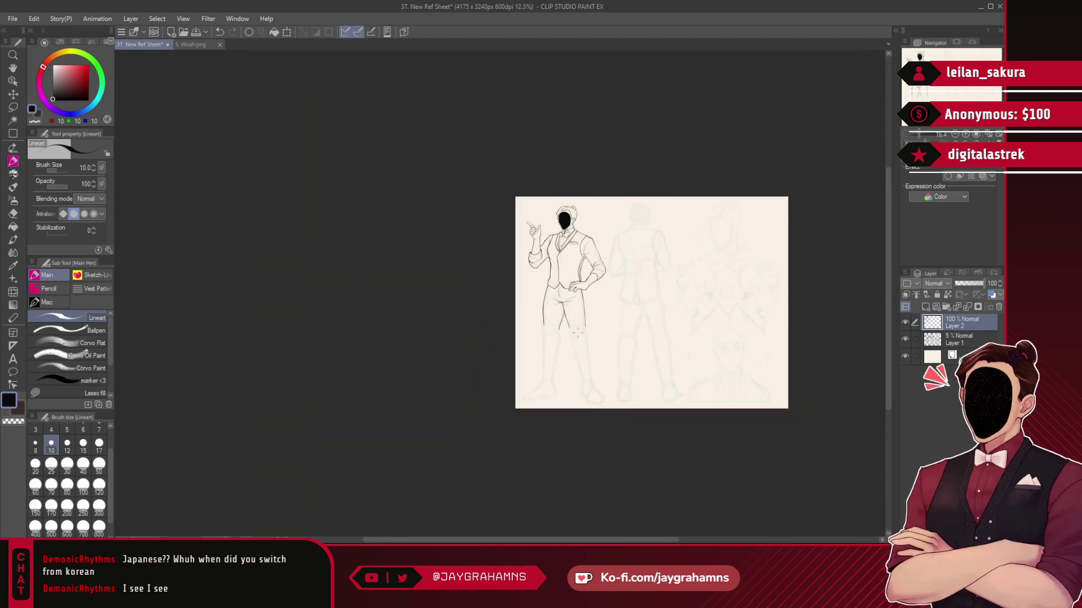
scroll(582, 322, "up", 4)
scroll(582, 321, "up", 6)
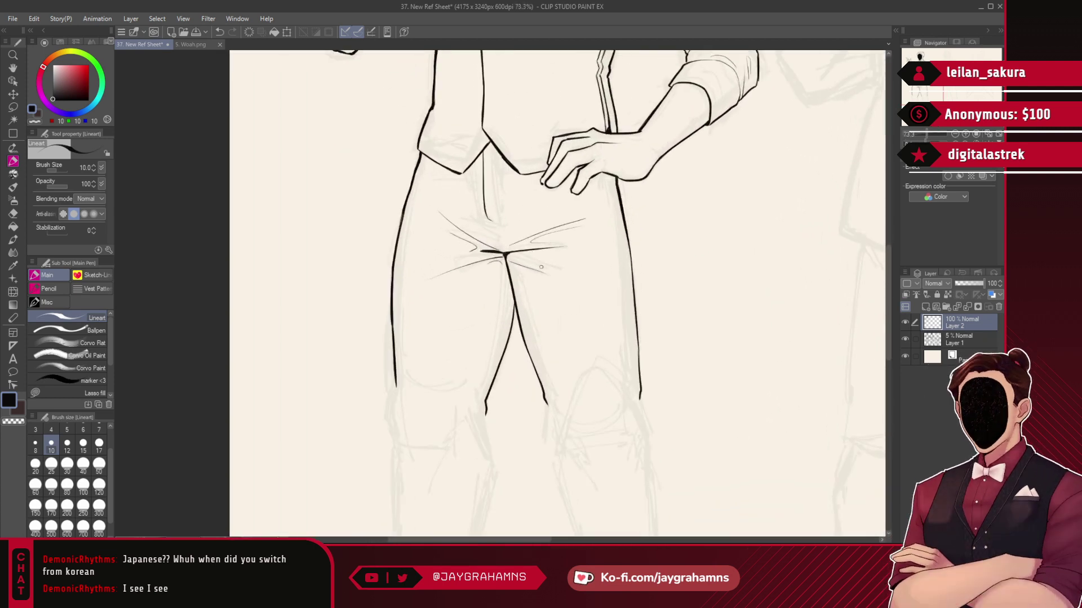
key("ctrl+z")
left_click_drag(418, 167, 392, 312)
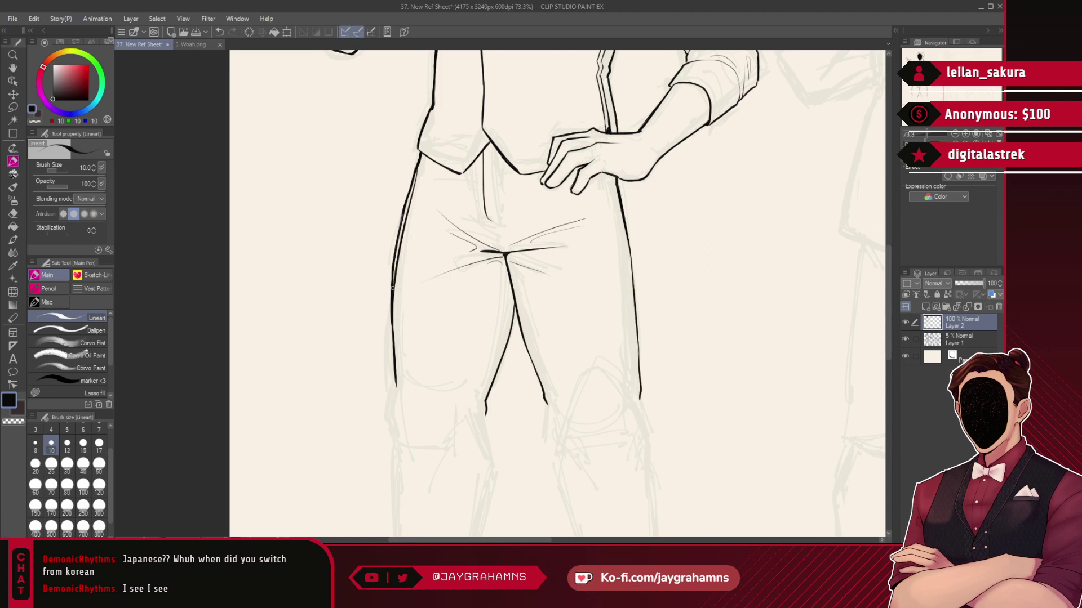
key("ctrl+z")
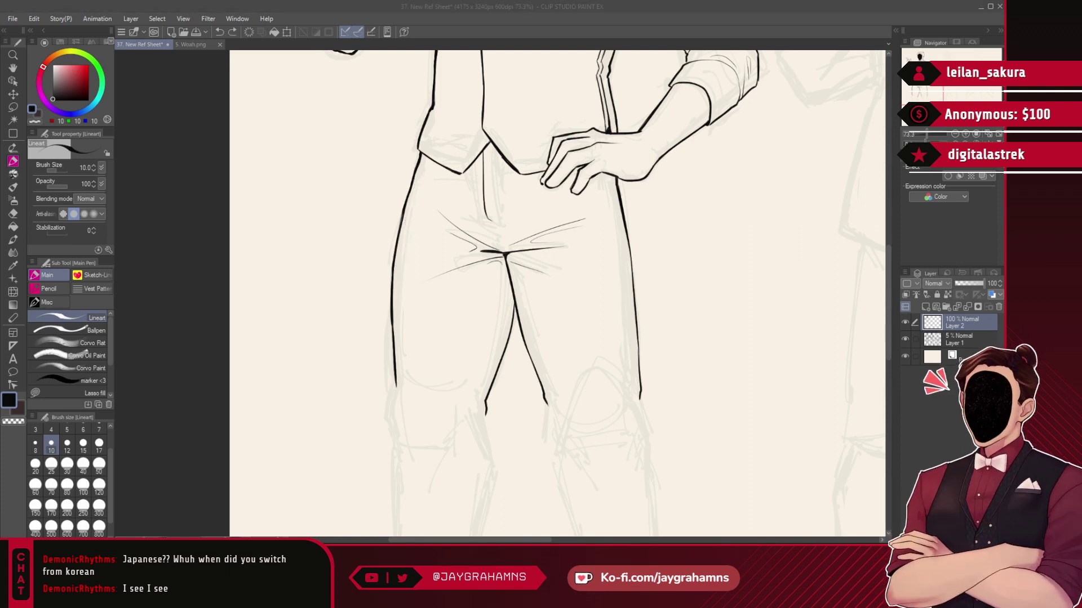
- Erase the outer thigh line of the leg opposite the posed hand with a transparent Lasso fill
scroll(451, 267, "up", 1)
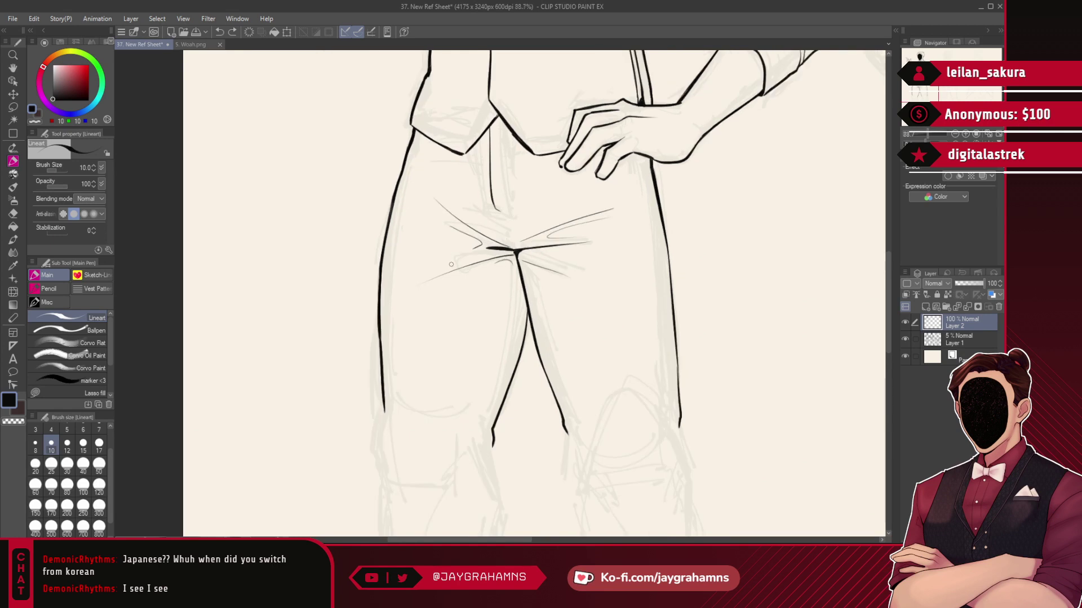
left_click(82, 394)
key("c")
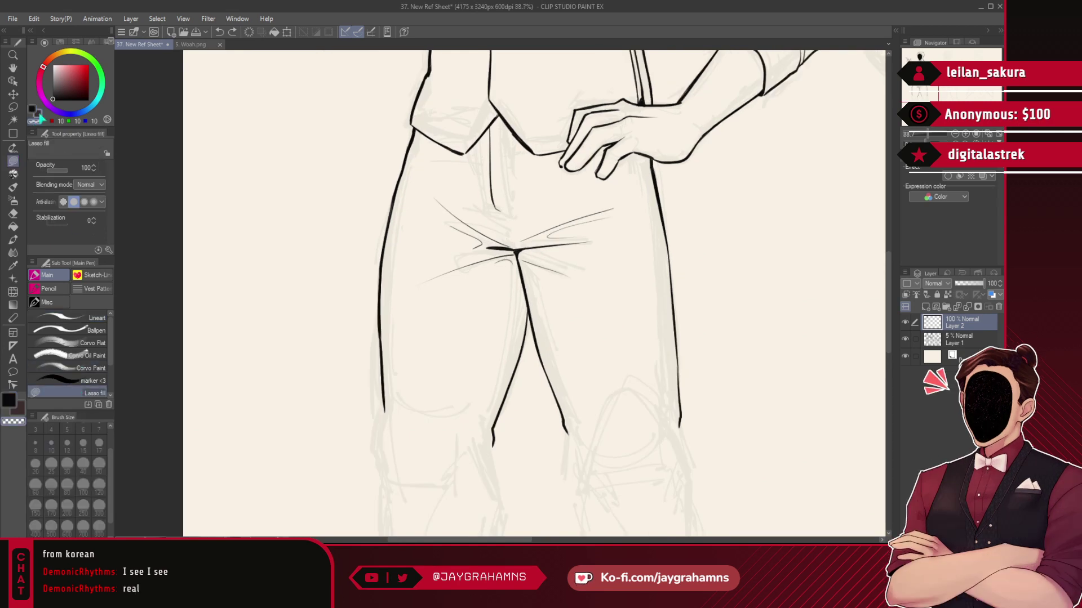
left_click_drag(416, 145, 424, 362)
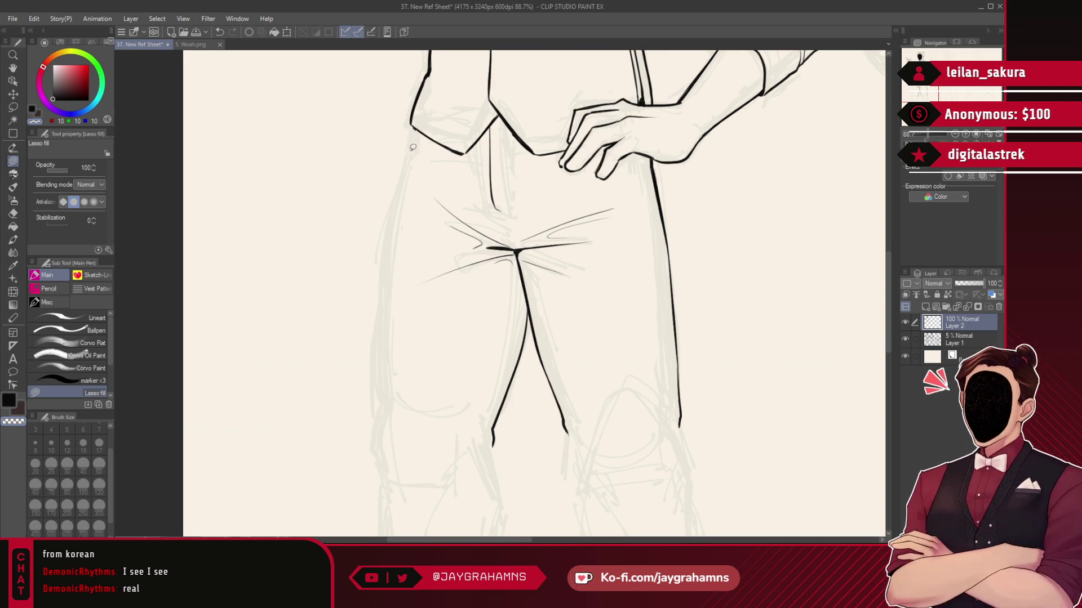
- Redraw the erased outer thigh line from the vest hem to the knee with the Lineart brush at size 10
left_click(67, 319)
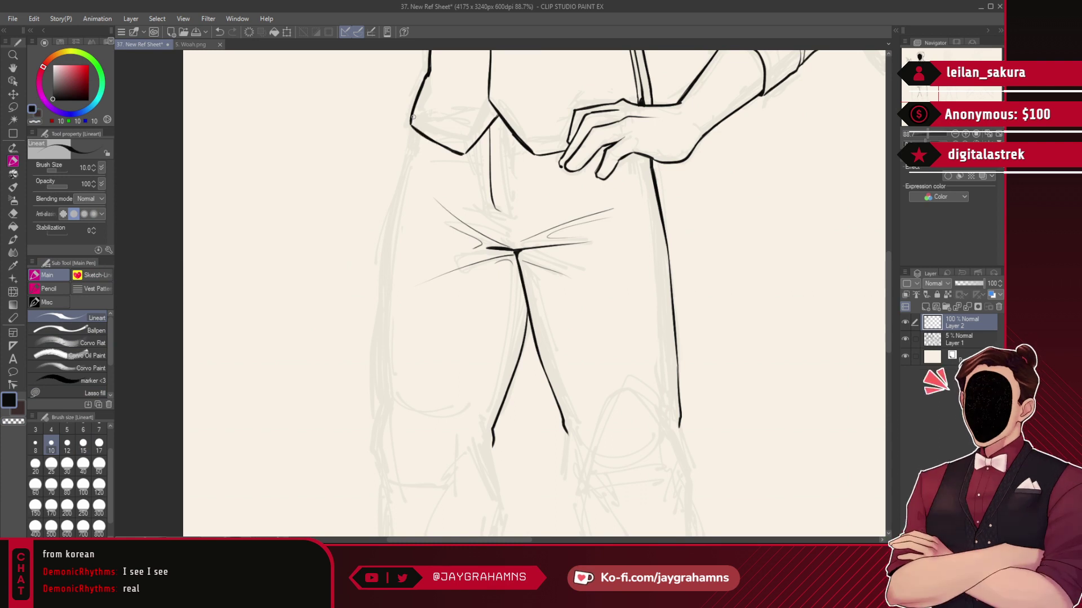
key("ctrl+z")
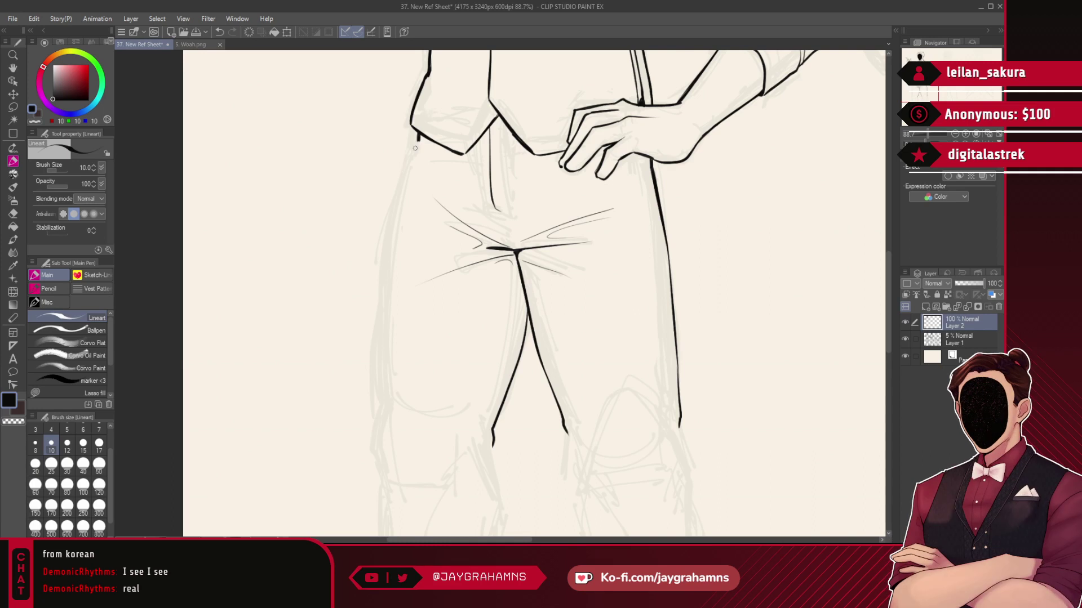
key("ctrl+z")
left_click_drag(418, 137, 393, 232)
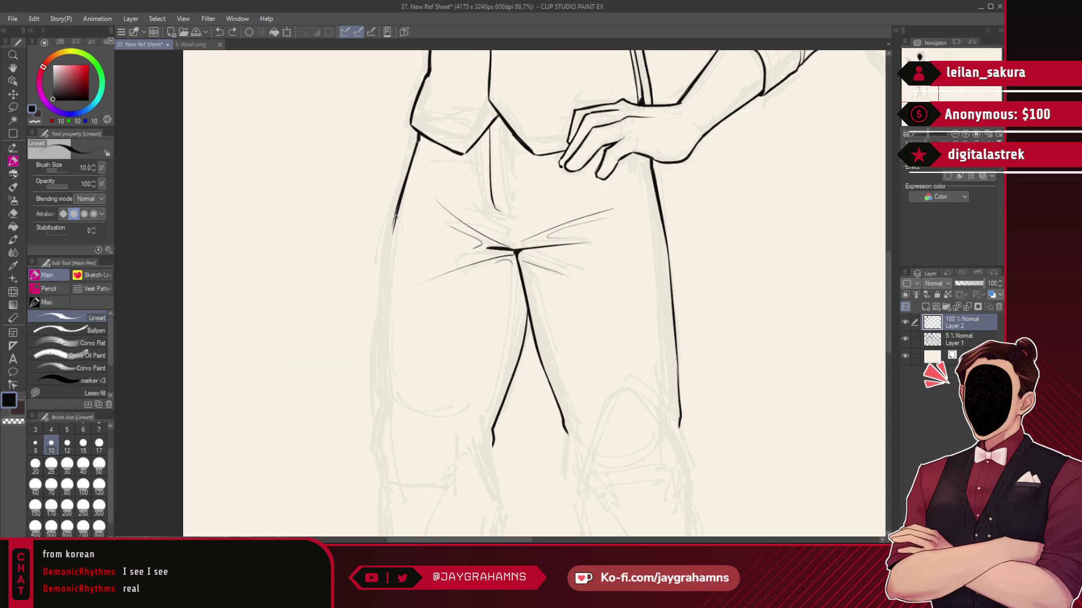
left_click_drag(396, 216, 384, 316)
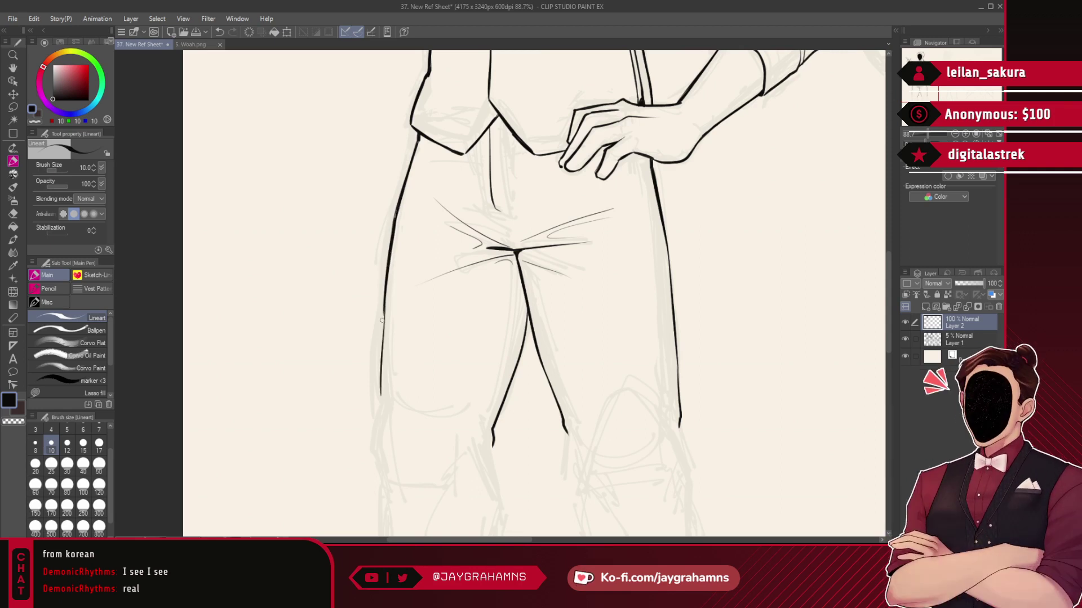
left_click_drag(383, 316, 380, 398)
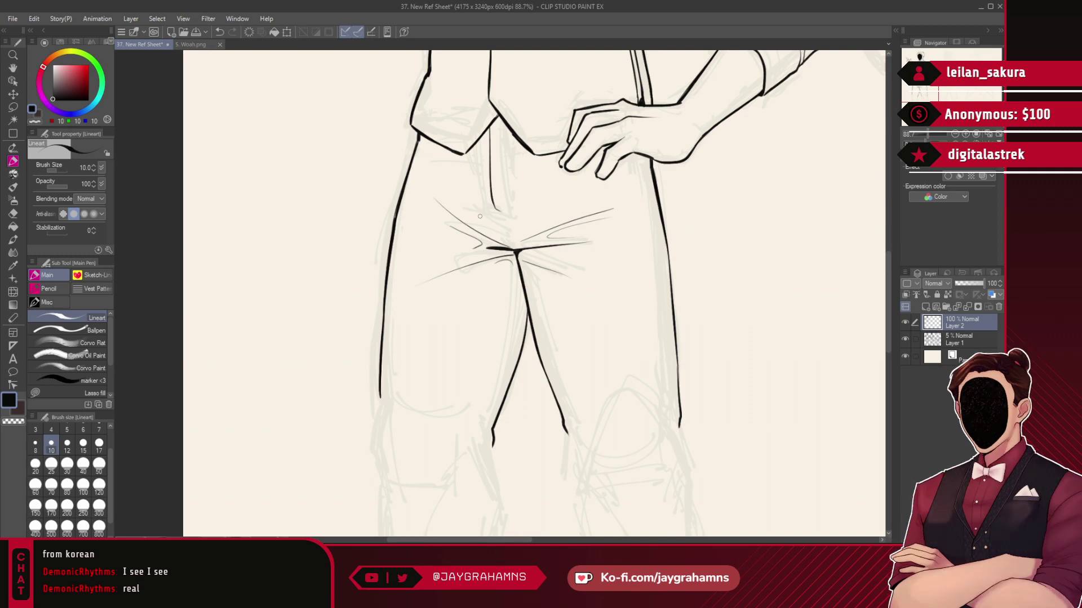
- Ink a second vertical fly line beside the existing one, running down from under the vest opening
key("ctrl+z")
left_click_drag(504, 129, 510, 205)
key("ctrl+z")
left_click_drag(507, 129, 507, 203)
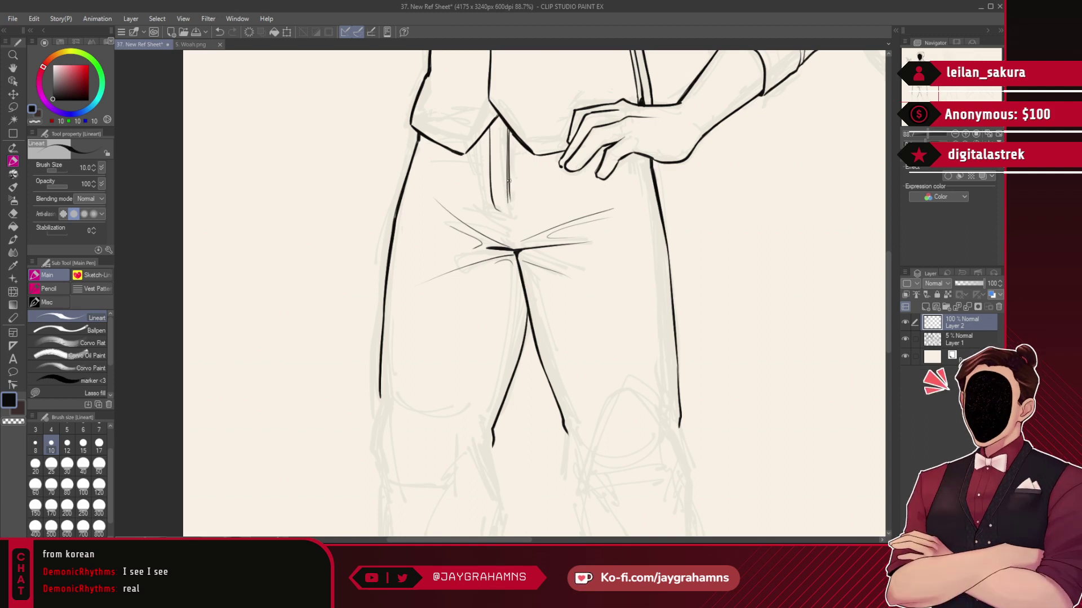
- Thicken the vest's pointed front hem, and clean up the hem edge leading to the fingertips of the posed hand
scroll(535, 53, "up", 5)
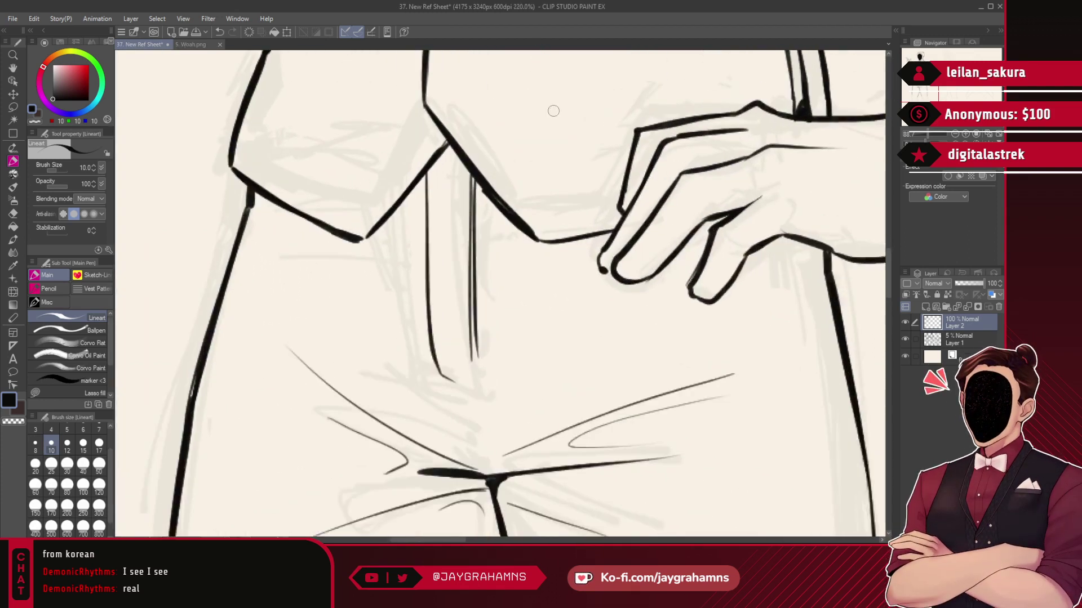
left_click_drag(438, 141, 350, 248)
key("ctrl+z")
left_click_drag(440, 137, 345, 250)
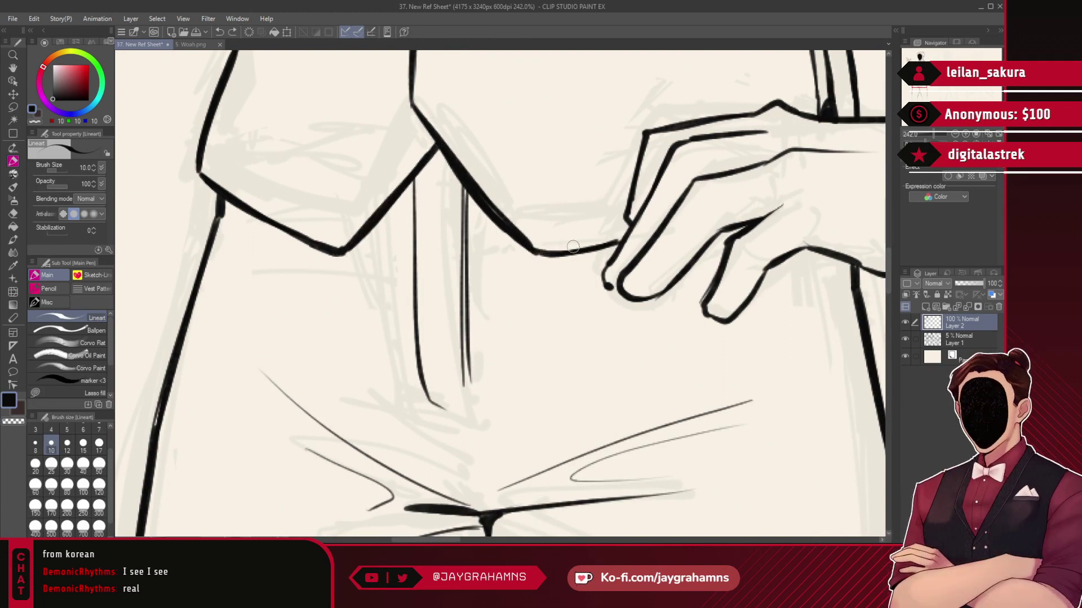
left_click_drag(623, 239, 630, 239)
mouse_move(535, 251)
left_mouse_down()
mouse_move(585, 254)
mouse_move(555, 257)
left_mouse_up()
key("ctrl+z")
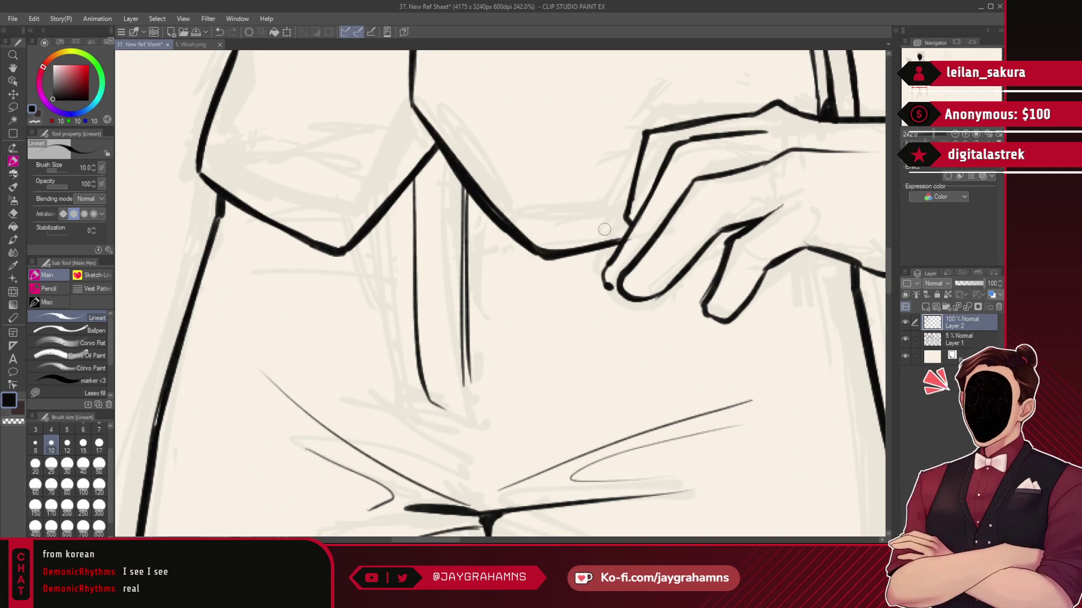
- Thicken the outer thigh line below the posed hand, and ink a short line outside it running down from the wrist
scroll(411, 165, "down", 2)
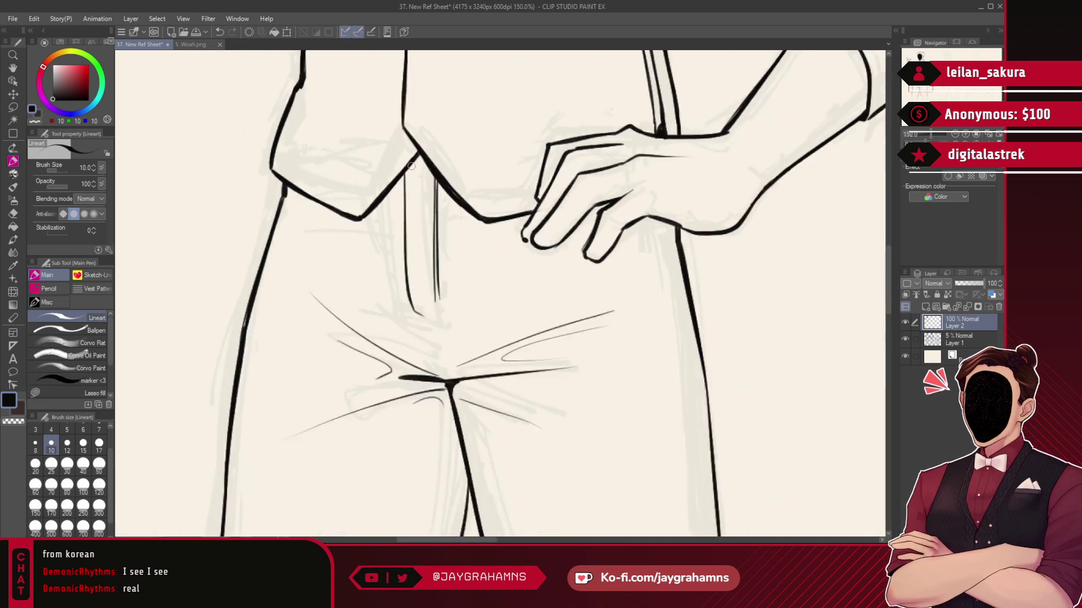
scroll(411, 165, "down", 2)
scroll(601, 230, "up", 2)
left_click_drag(601, 230, 627, 360)
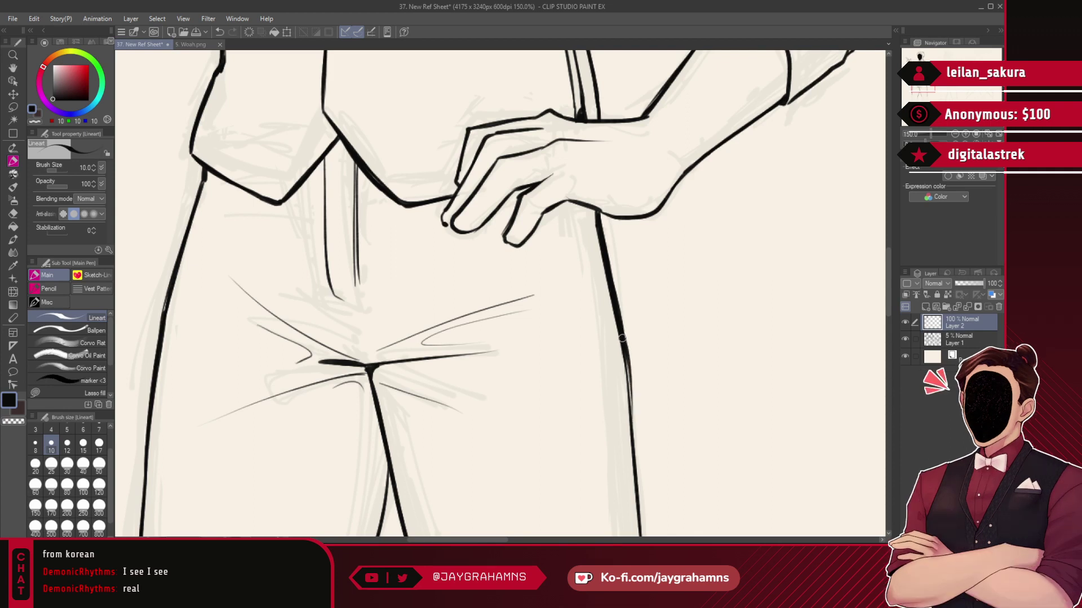
left_click_drag(614, 222, 624, 302)
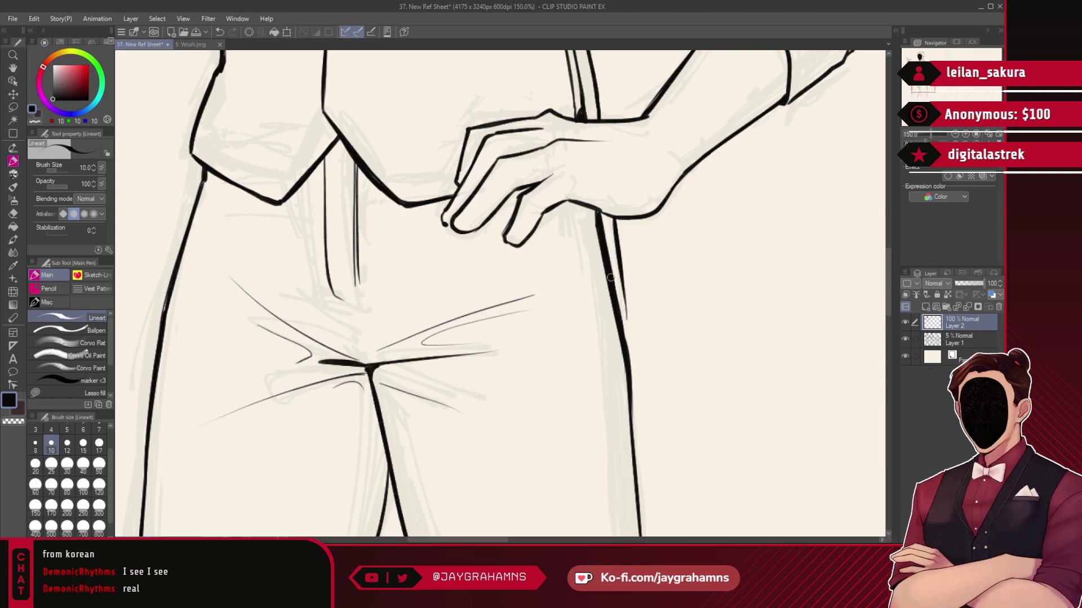
left_click_drag(614, 220, 627, 322)
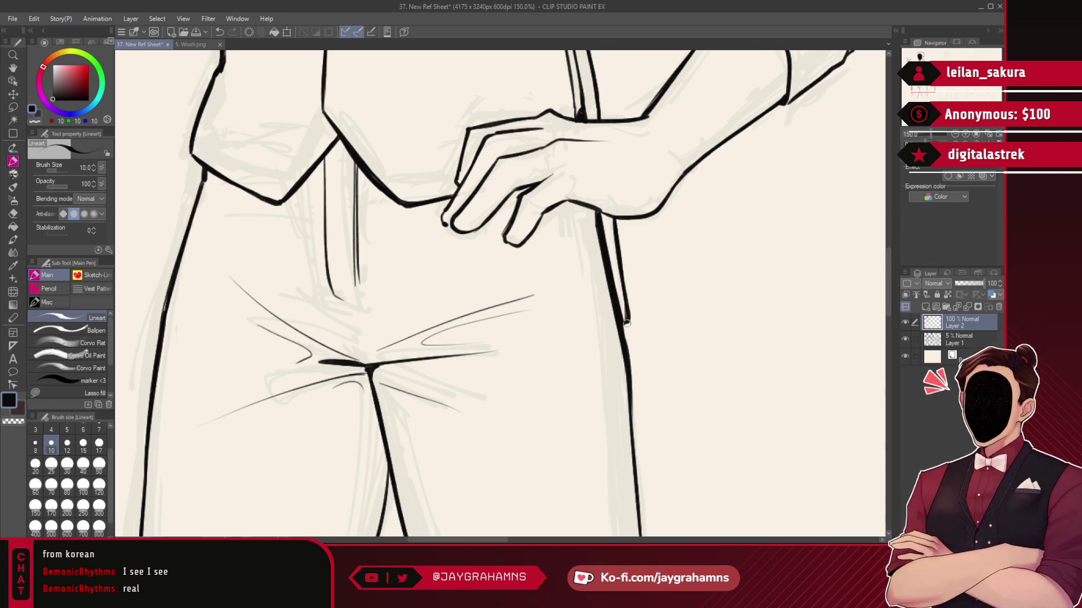
- Ink the outer knee line of the leg opposite the posed hand, and extend the end of its inner thigh line
scroll(458, 192, "down", 10)
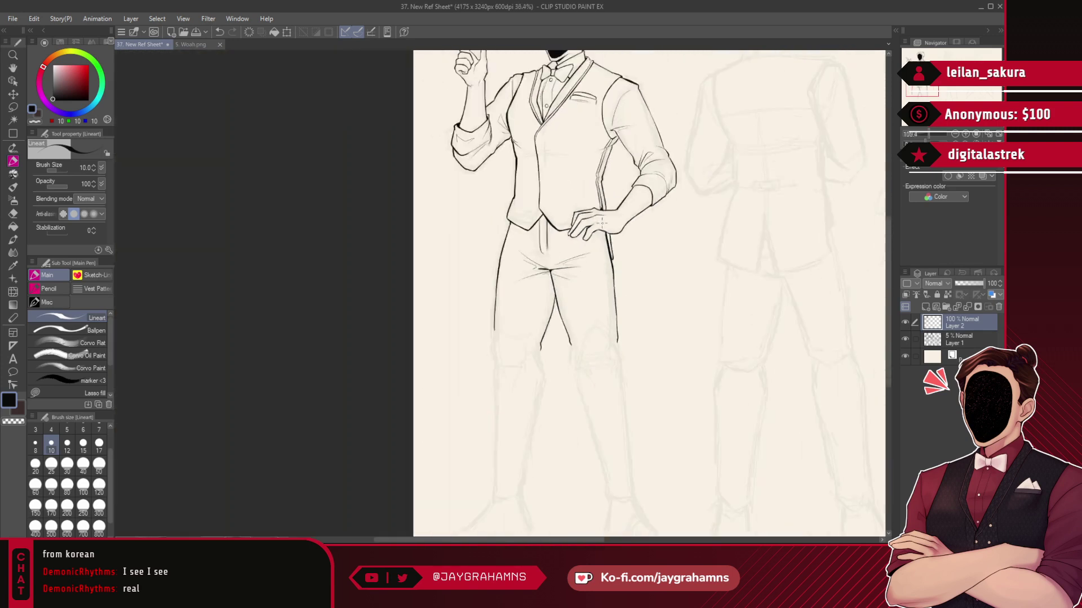
scroll(603, 308, "up", 5)
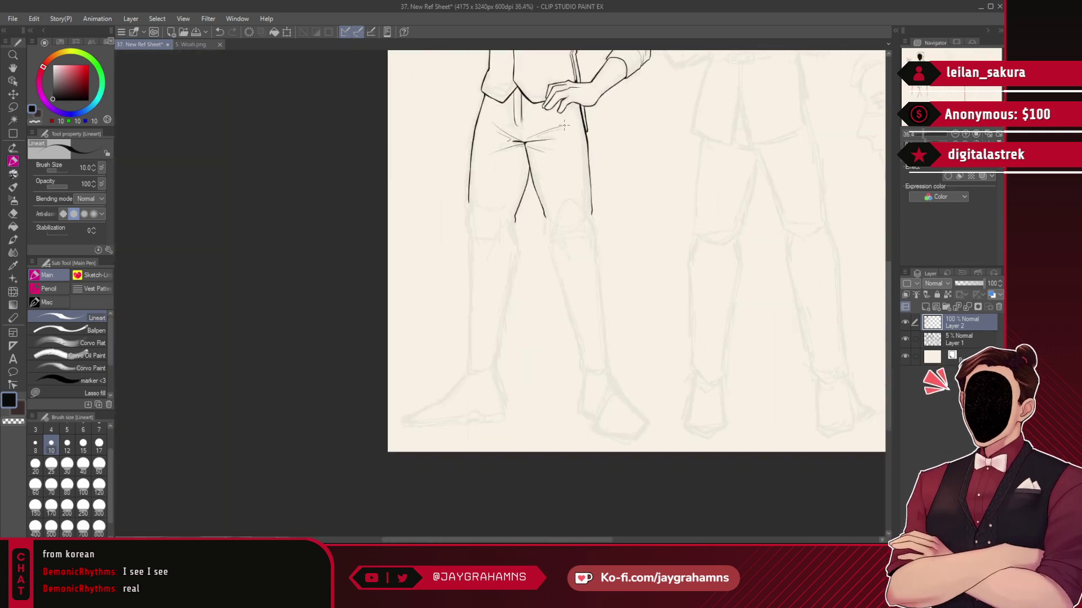
left_click_drag(521, 212, 467, 293)
key("ctrl+z")
left_click_drag(521, 214, 491, 285)
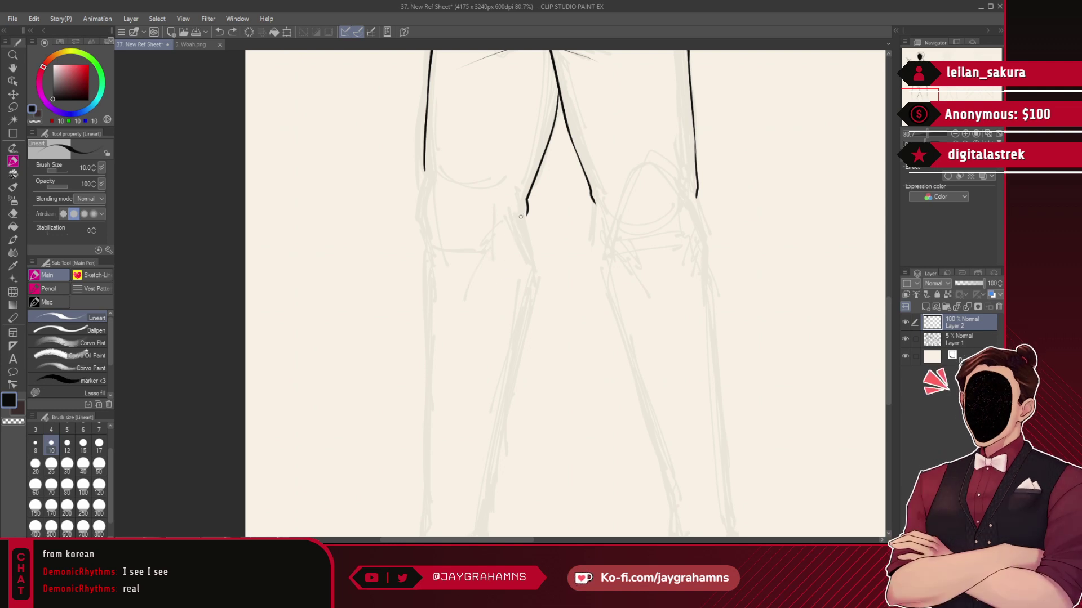
left_click_drag(527, 212, 529, 218)
left_click_drag(422, 171, 426, 253)
key("ctrl+z")
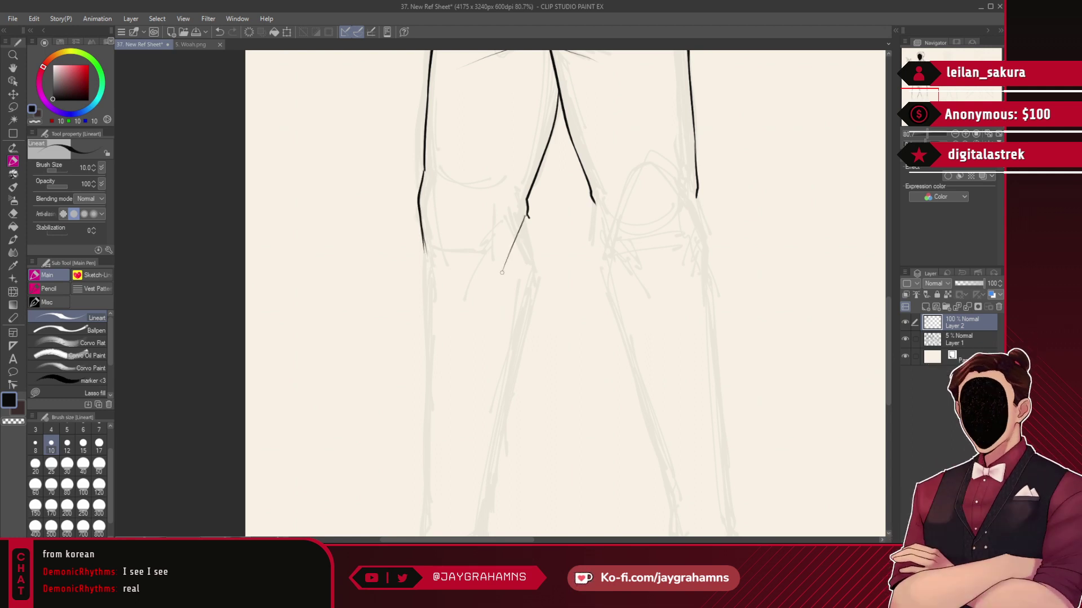
- Ink two thin fold lines fanning down from the inner knee of the same leg
key("ctrl+z")
left_click_drag(526, 216, 505, 257)
left_click_drag(526, 219, 509, 288)
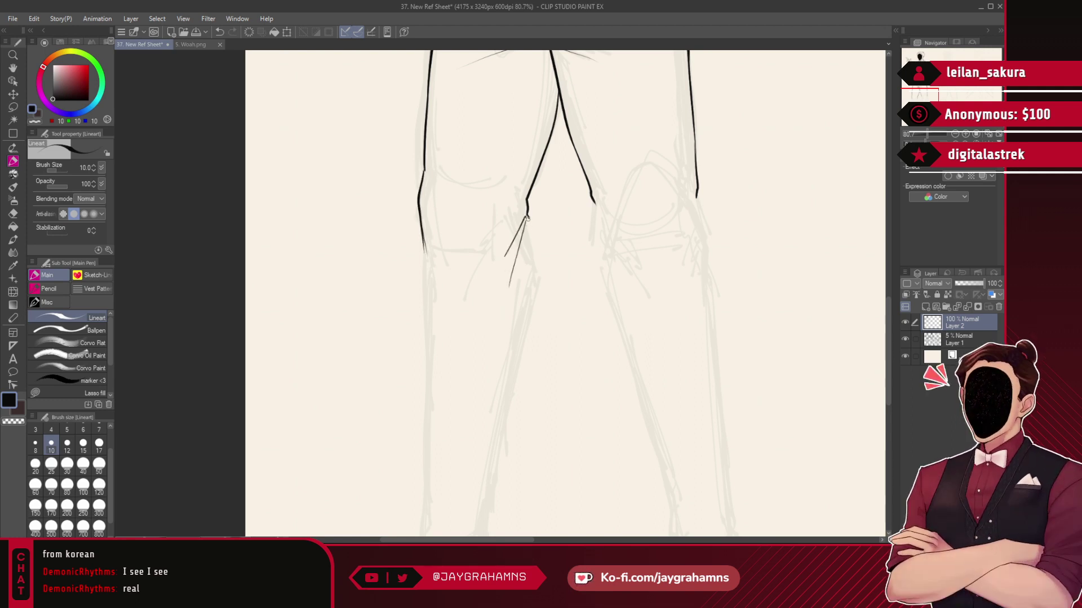
- Continue the inner leg line from the knee crease down to the ankle
left_click_drag(527, 218, 535, 261)
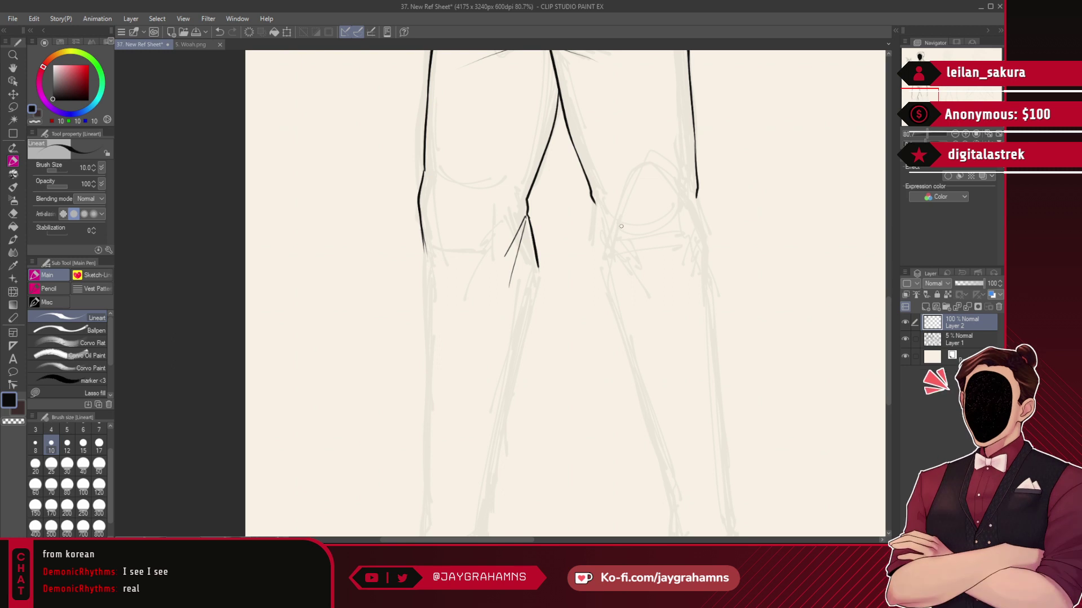
scroll(583, 210, "down", 9)
scroll(580, 285, "up", 8)
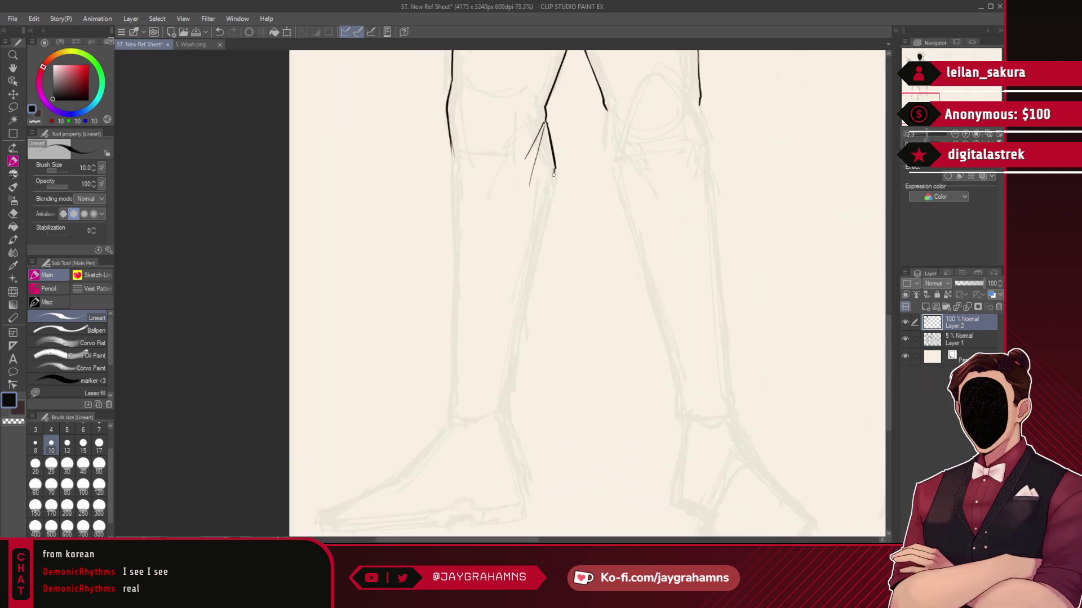
left_click_drag(554, 171, 524, 416)
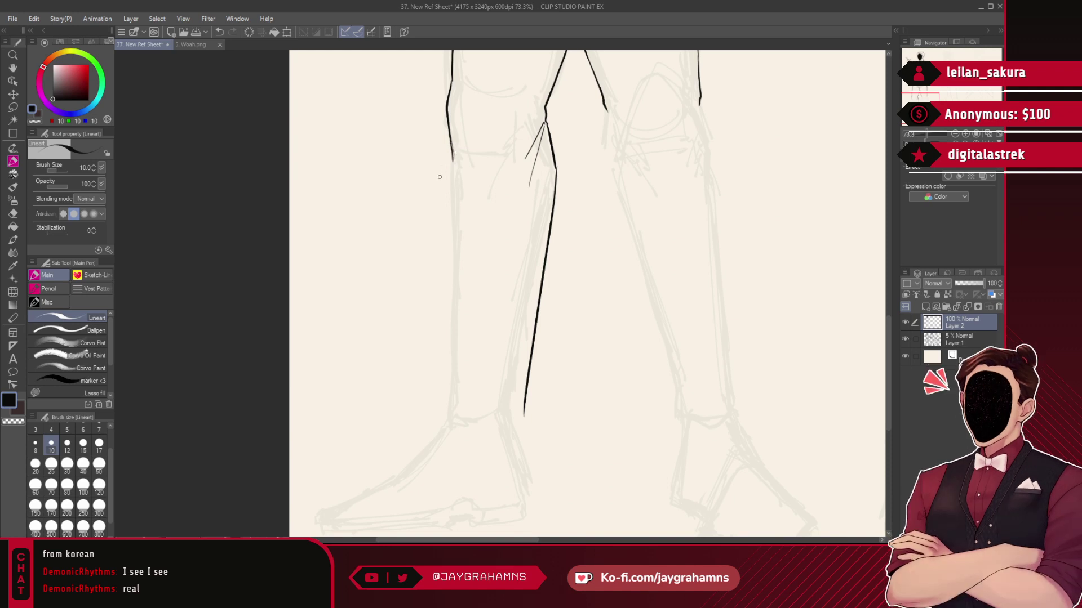
- Ink the outer line of the same leg from the knee down to the trouser hem, redrawing until it runs smoothly
left_click_drag(451, 142, 429, 360)
key("ctrl+z")
left_click_drag(451, 149, 435, 429)
key("ctrl+z")
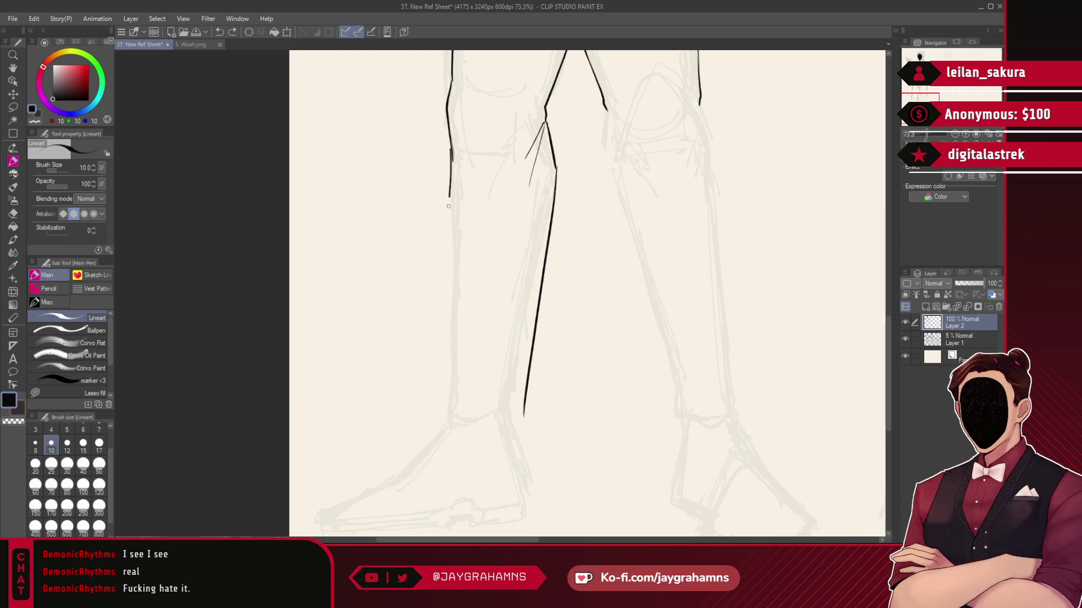
left_click_drag(452, 152, 435, 421)
key("ctrl+z")
left_click_drag(450, 145, 443, 436)
key("ctrl+z")
left_click_drag(450, 145, 443, 420)
key("ctrl+z")
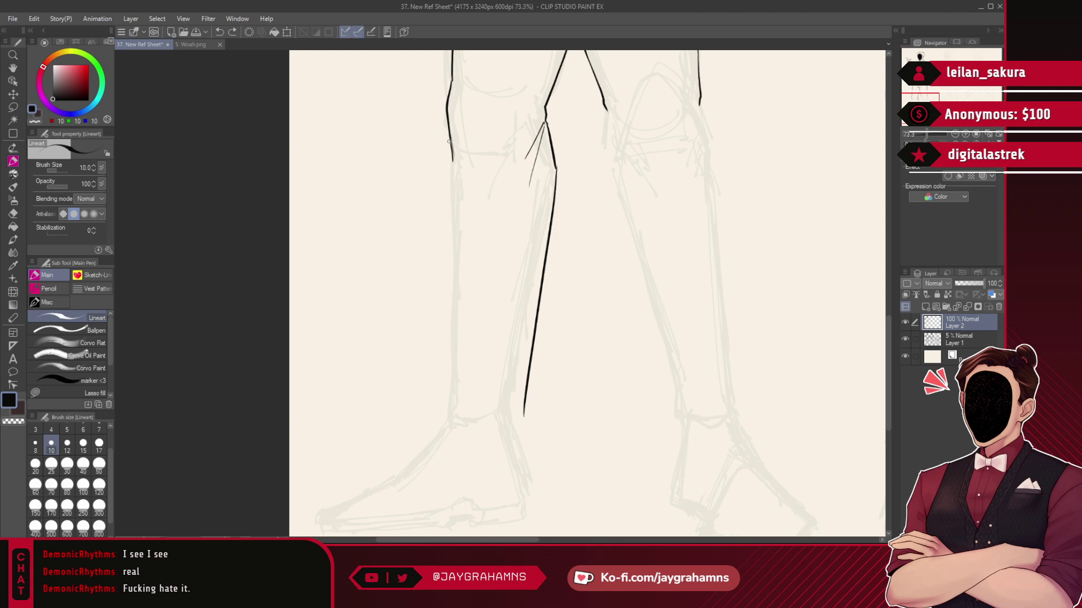
left_click_drag(450, 141, 439, 433)
key("ctrl+z")
left_click_drag(448, 158, 436, 420)
key("ctrl+z")
left_click_drag(449, 138, 452, 397)
key("ctrl+z")
- Ink the trouser hem as a shallow downward point, and add a straighter inner leg line that meets its inner corner
mouse_move(441, 253)
left_mouse_down()
mouse_move(431, 408)
mouse_move(452, 440)
mouse_move(499, 438)
left_mouse_up()
mouse_move(430, 425)
left_mouse_down()
mouse_move(487, 441)
mouse_move(534, 417)
left_mouse_up()
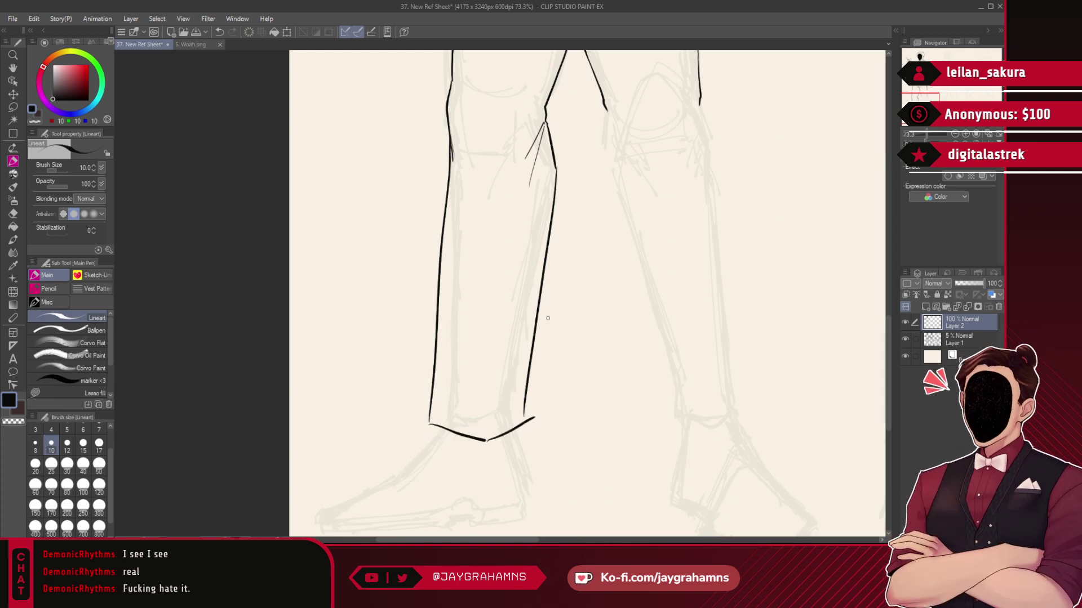
left_click_drag(548, 226, 535, 418)
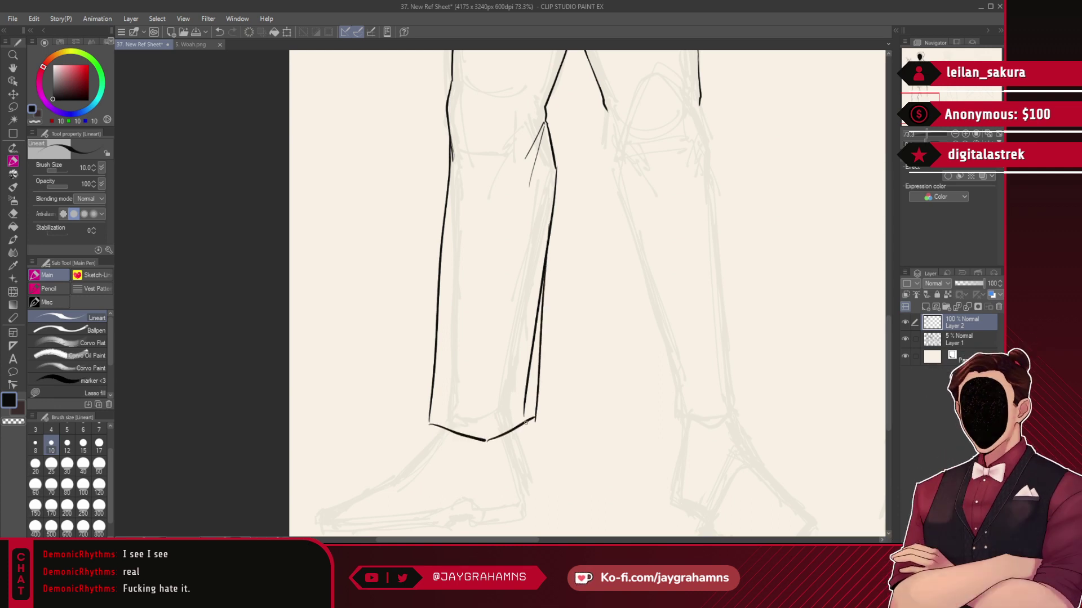
- Ink short, thin diagonal fold lines on the upper shin beside the inner knee folds
scroll(483, 296, "down", 5)
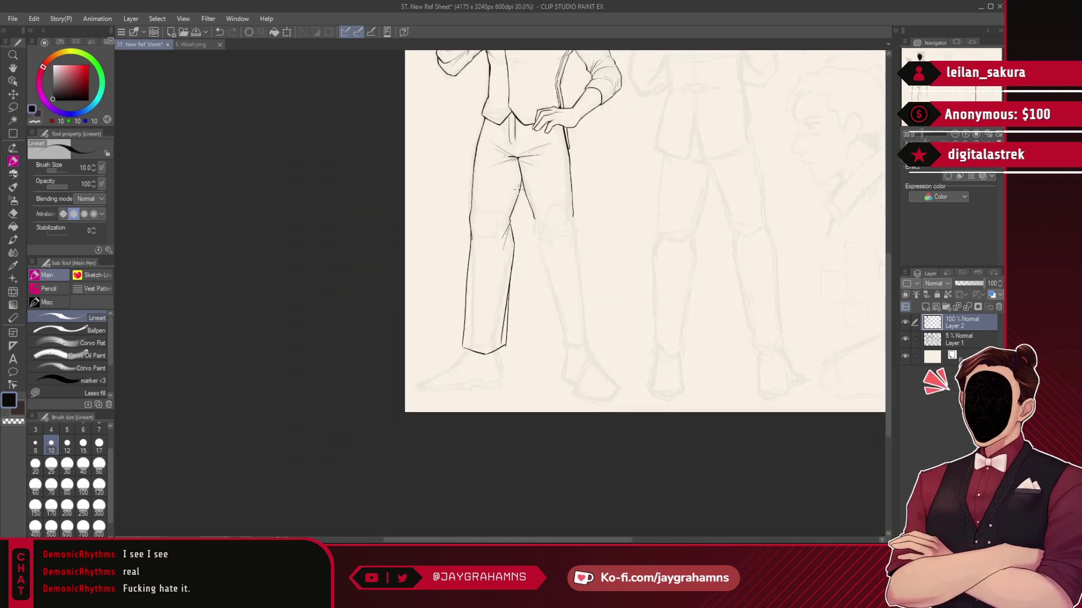
scroll(529, 232, "up", 5)
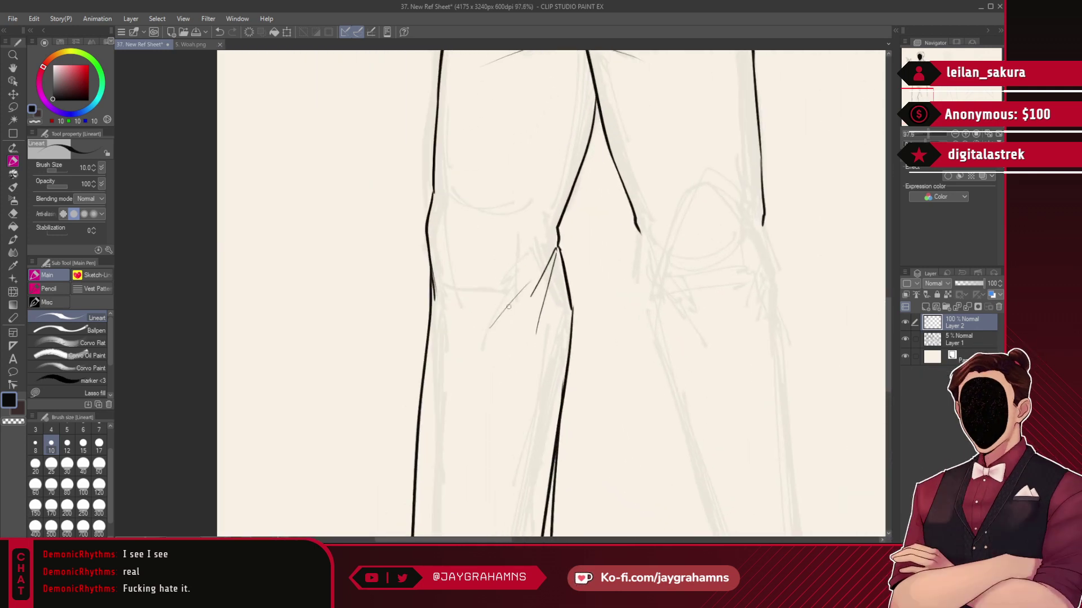
scroll(557, 177, "down", 11)
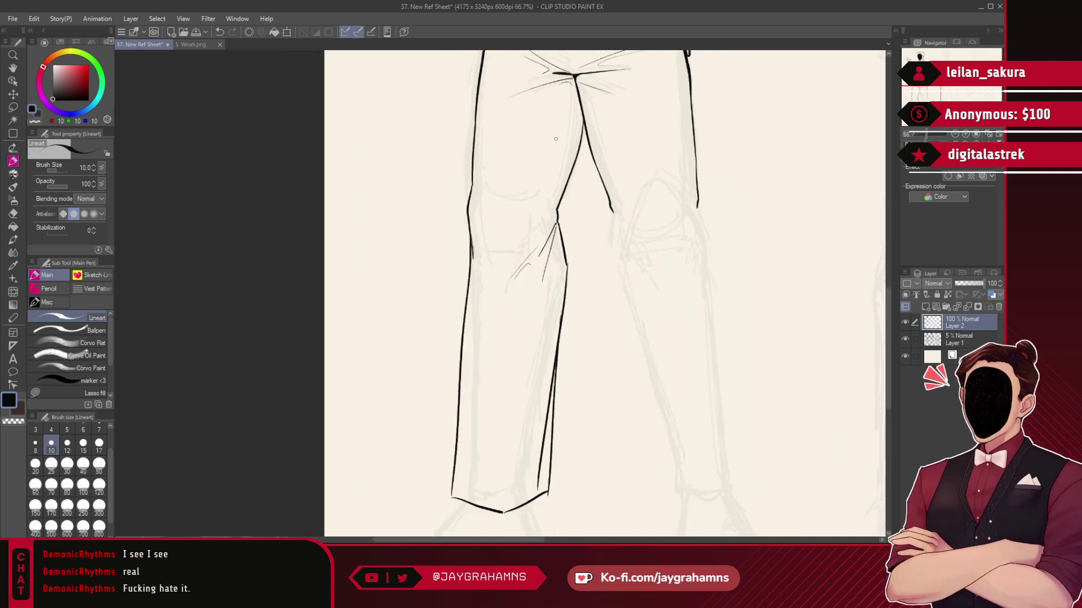
- Erase the earlier inner leg line inside the hem using Lasso fill with the transparent colour, and return to the black Lineart brush
scroll(541, 299, "up", 11)
scroll(564, 204, "up", 1)
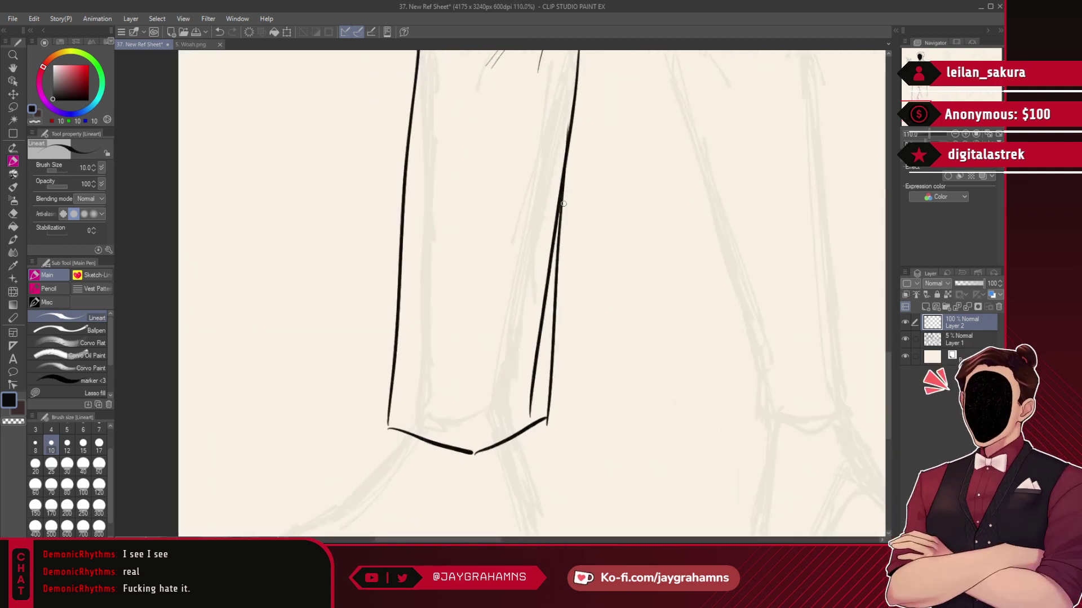
left_click(62, 392)
mouse_move(566, 145)
left_mouse_down()
mouse_move(557, 253)
mouse_move(513, 353)
mouse_move(564, 127)
left_mouse_up()
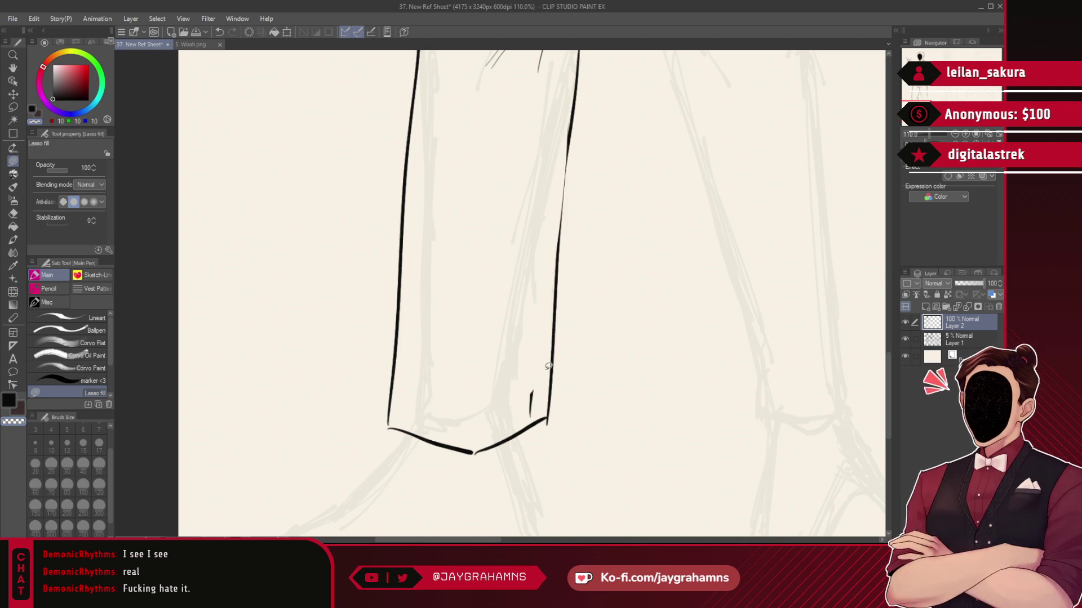
mouse_move(530, 390)
left_mouse_down()
mouse_move(560, 419)
mouse_move(539, 443)
left_mouse_up()
left_click(74, 319)
left_click(32, 109)
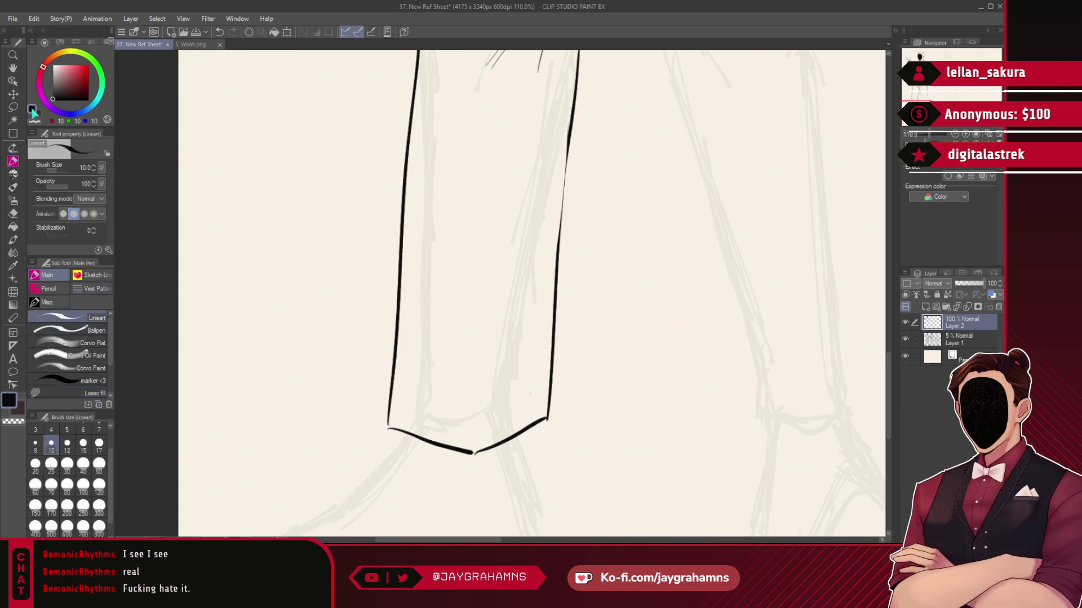
- Thicken the thinned part of the inner leg line and close the gaps at the trouser hem's corners and point
key("ctrl+z")
left_click_drag(568, 137, 560, 268)
key("ctrl+z")
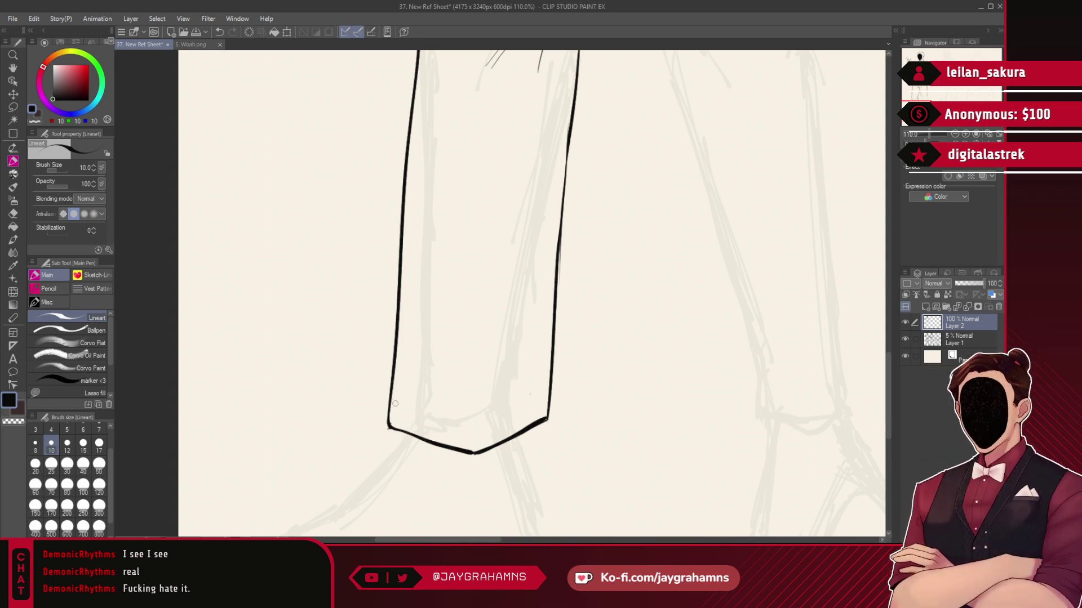
scroll(394, 411, "down", 2)
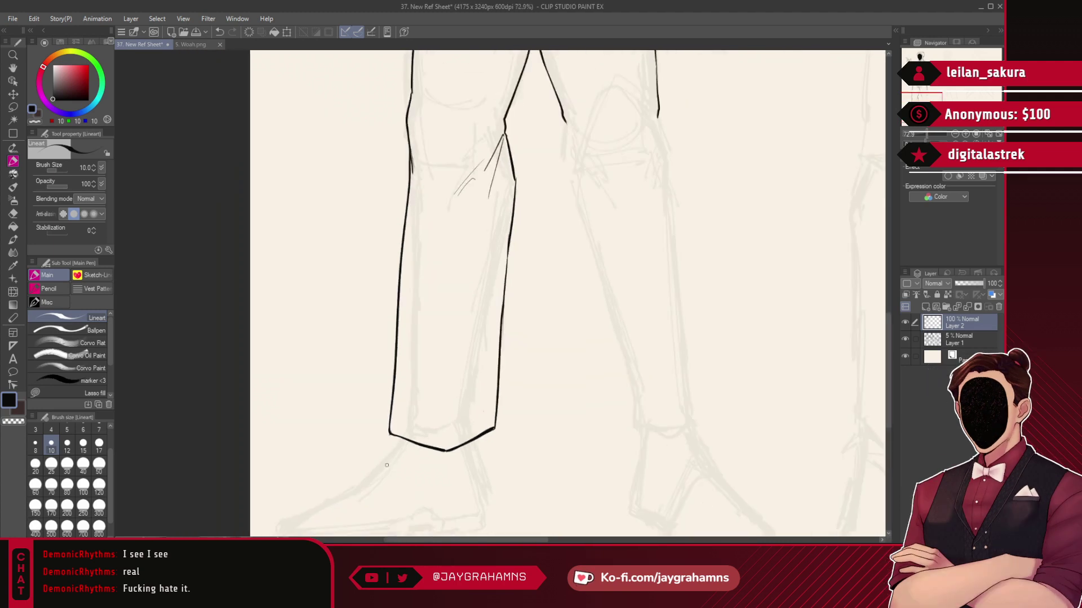
- Ink a long thin fold line from the inner knee down the shin towards the hem
left_click_drag(486, 198, 439, 414)
key("ctrl+z")
key("ctrl+z")
left_click_drag(488, 200, 430, 421)
key("ctrl+z")
scroll(584, 308, "down", 3)
scroll(603, 180, "up", 4)
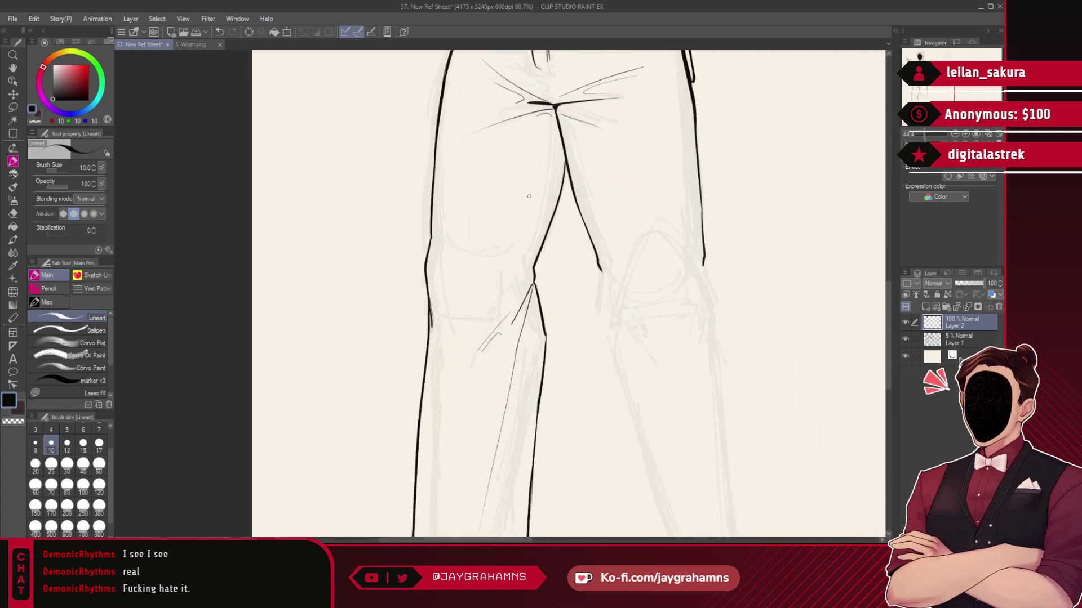
- Reinforce the folds at the inner knee crease, and ink a thin curved fold across the front of the knee
mouse_move(524, 297)
left_mouse_down()
mouse_move(476, 294)
mouse_move(525, 305)
mouse_move(487, 311)
mouse_move(530, 284)
left_mouse_up()
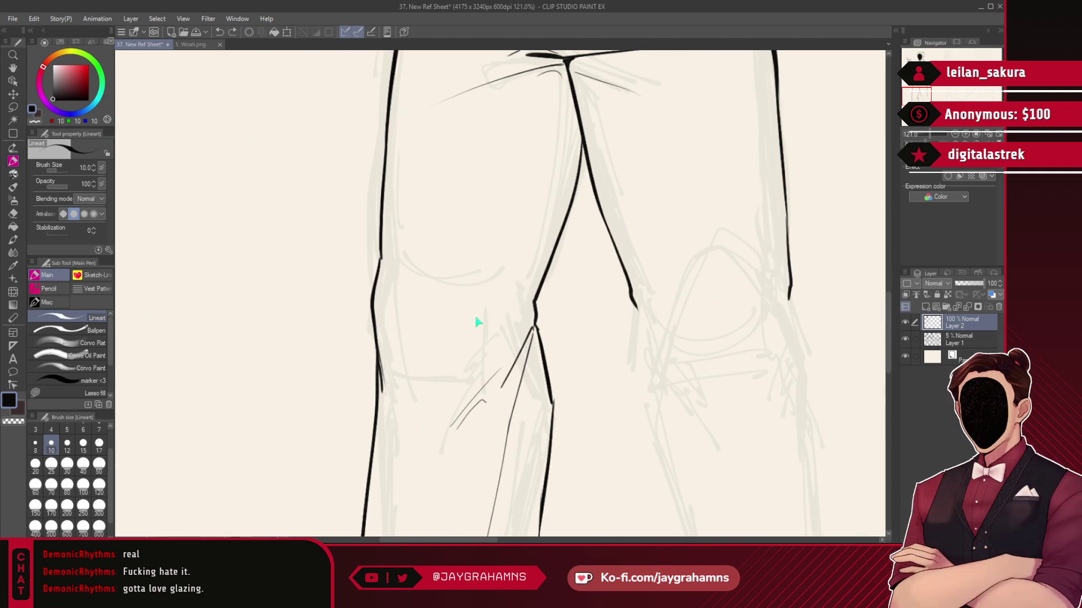
left_click_drag(458, 297, 529, 300)
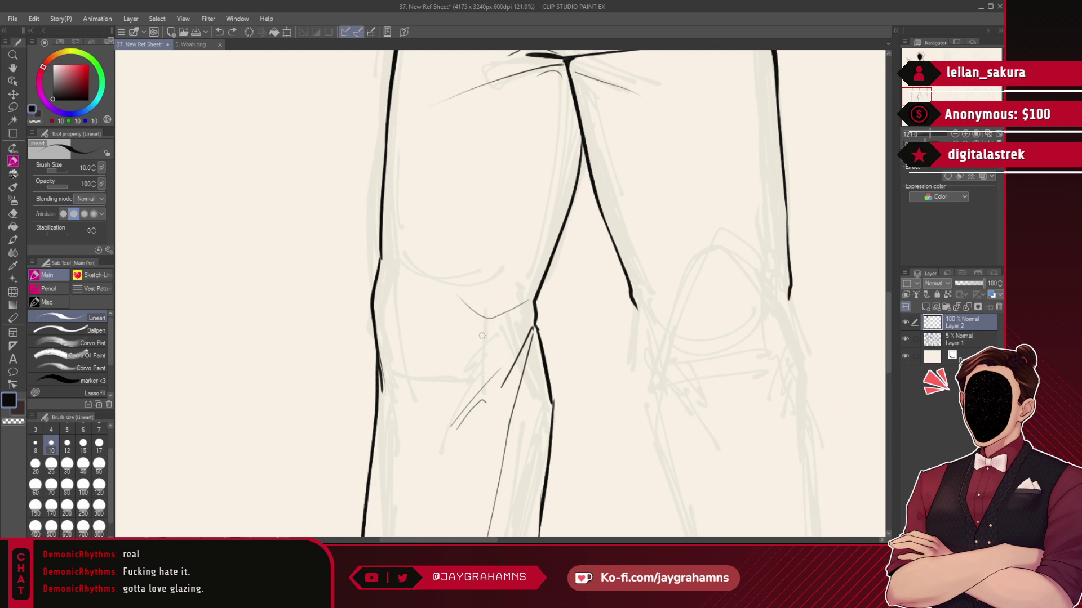
left_click_drag(509, 331, 496, 353)
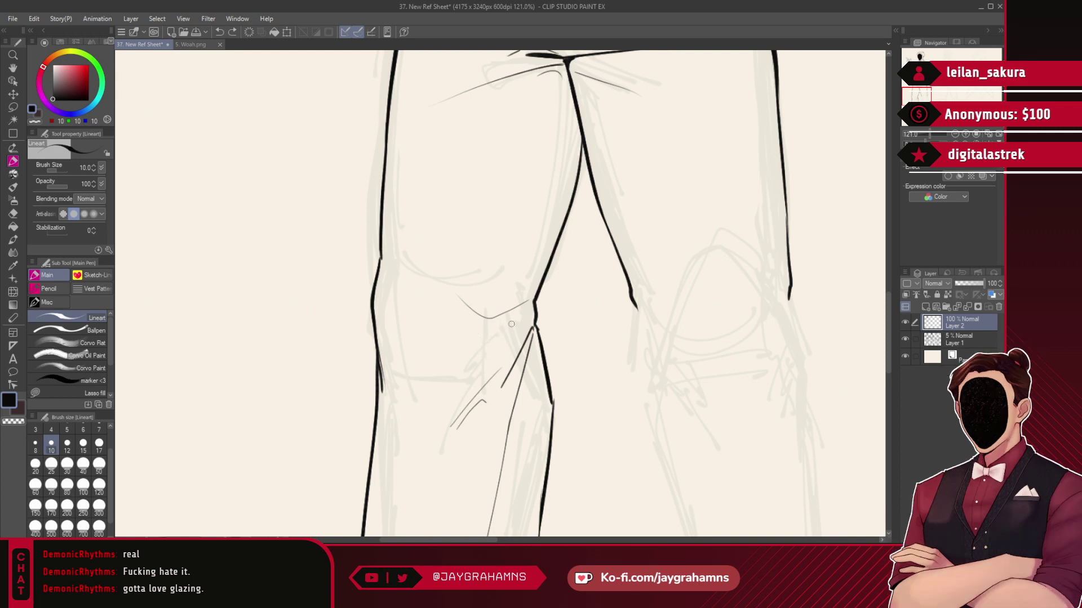
scroll(512, 323, "down", 8)
scroll(382, 259, "up", 8)
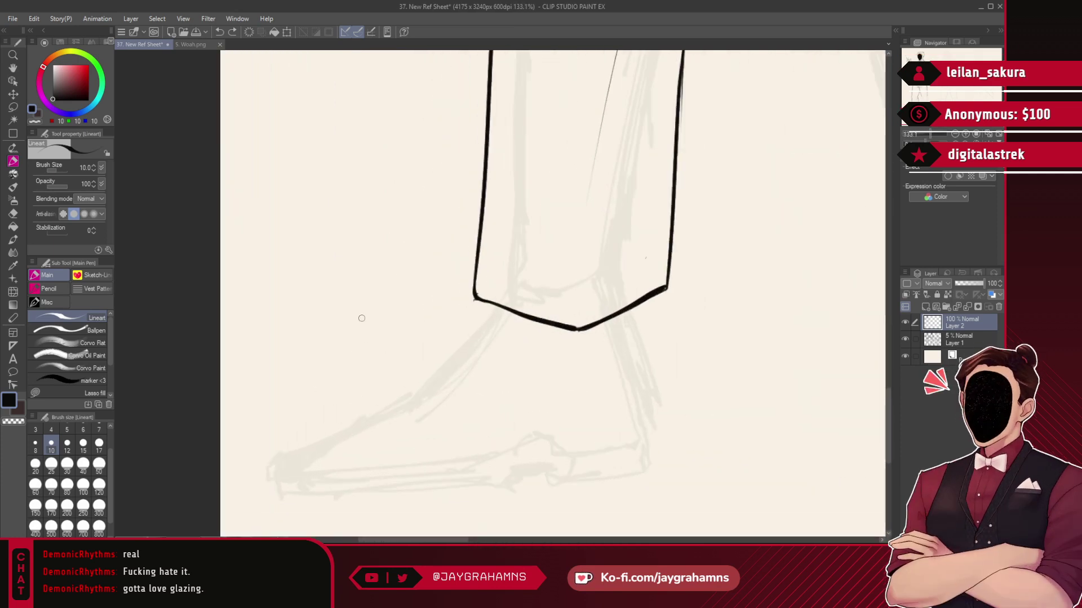
scroll(391, 241, "down", 4)
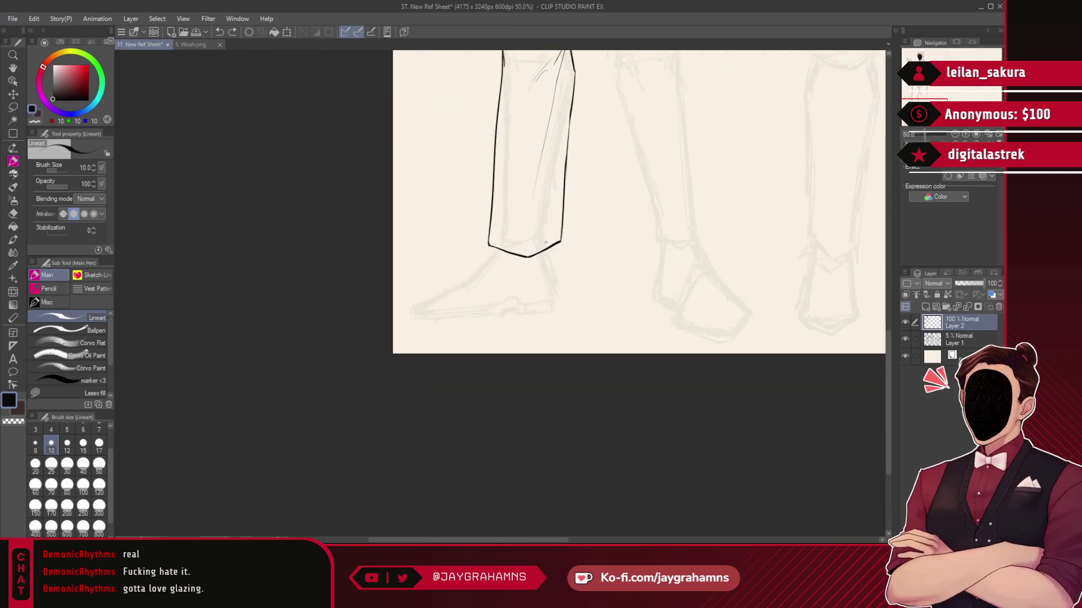
scroll(546, 242, "up", 3)
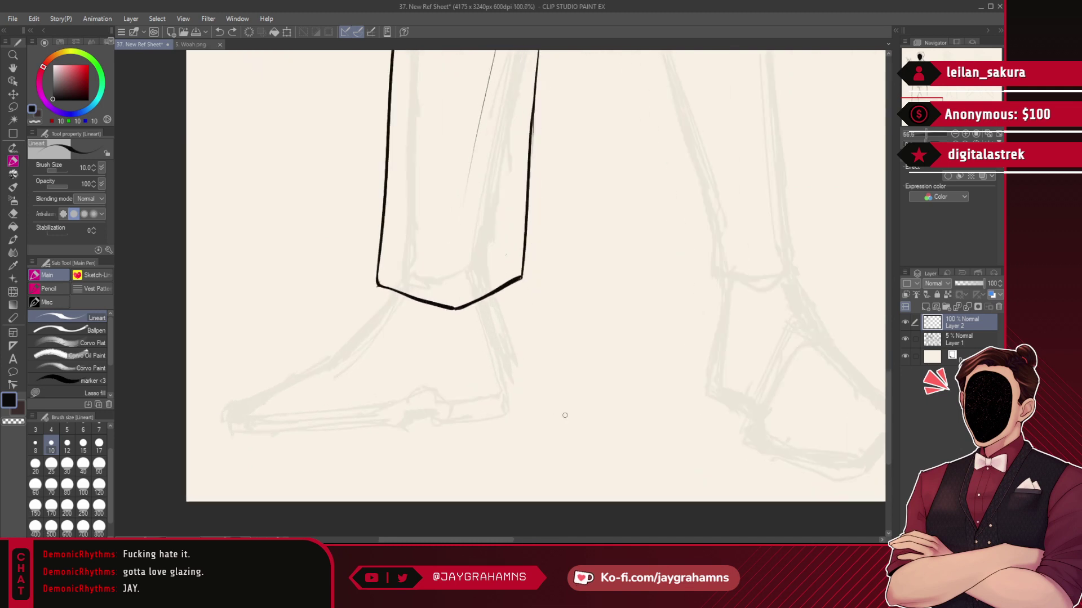
scroll(566, 349, "up", 2)
left_click_drag(496, 345, 462, 420)
mouse_move(518, 374)
left_mouse_down()
mouse_move(569, 350)
mouse_move(614, 366)
mouse_move(699, 341)
left_mouse_up()
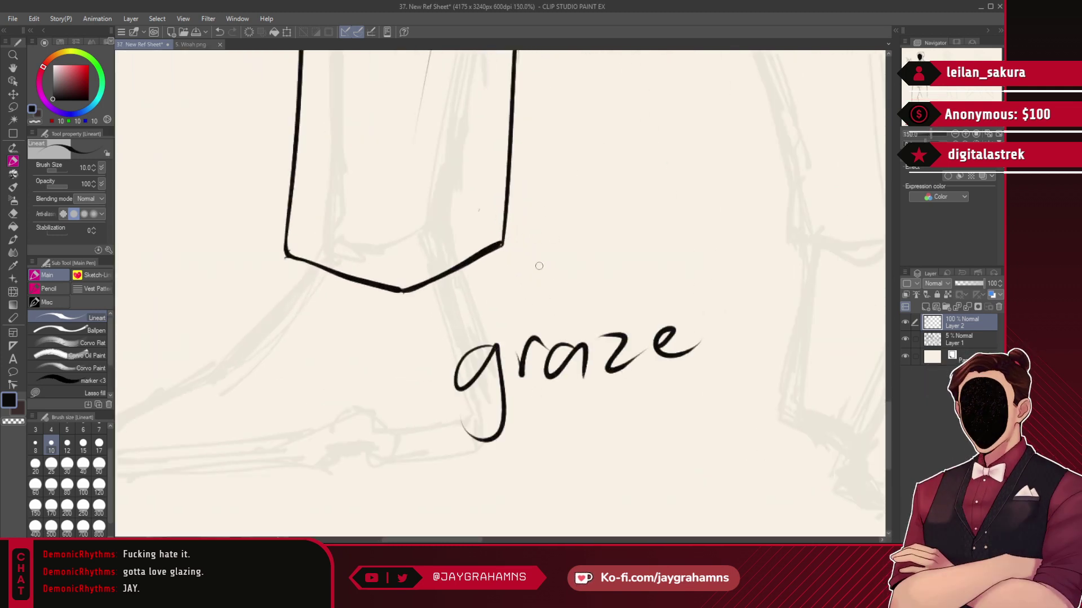
key("ctrl+z")
key("ctrl+z")
key("ctrl+z")
mouse_move(518, 391)
left_mouse_down()
mouse_move(544, 401)
mouse_move(573, 390)
left_mouse_up()
key("ctrl+z")
key("ctrl+z")
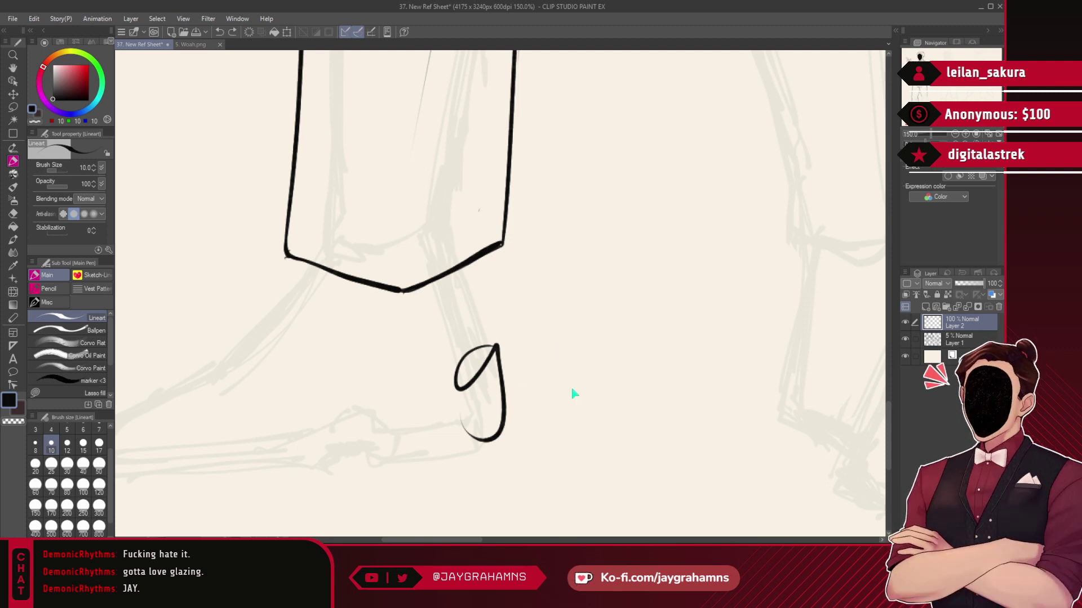
key("ctrl+z")
- Ink the front ankle line slanting from the trouser hem down to the instep of the foot below it
scroll(681, 311, "down", 7)
scroll(552, 372, "up", 9)
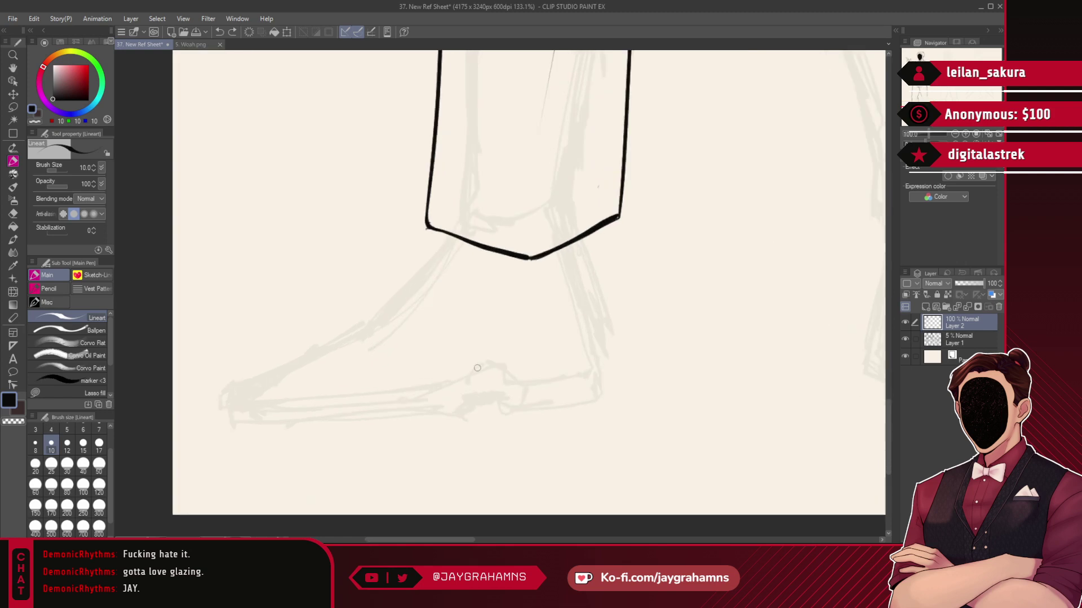
scroll(349, 285, "up", 1)
left_click_drag(500, 212, 400, 320)
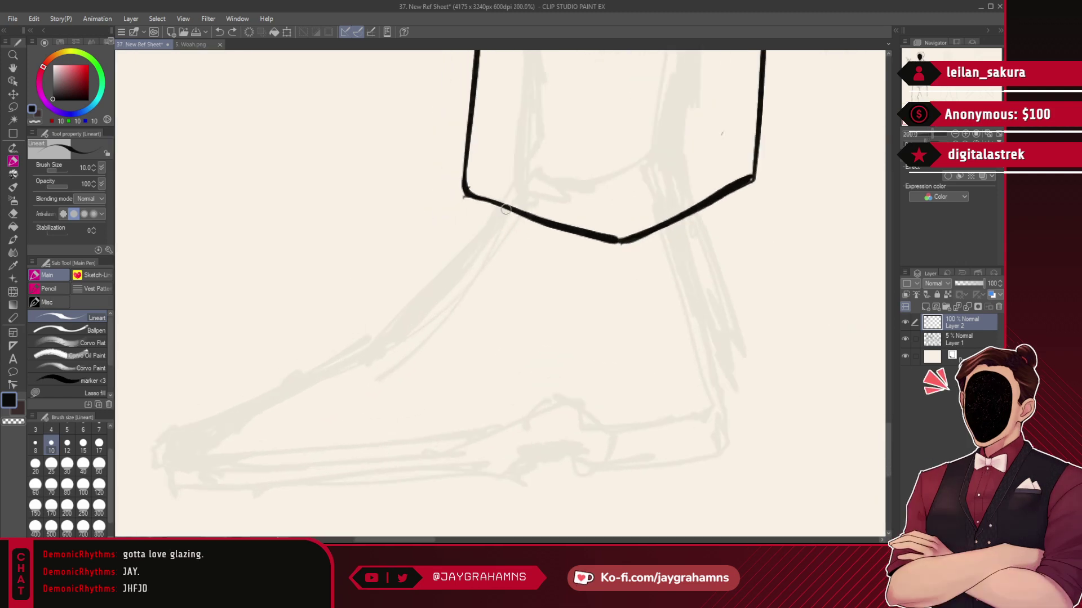
left_click_drag(506, 207, 389, 333)
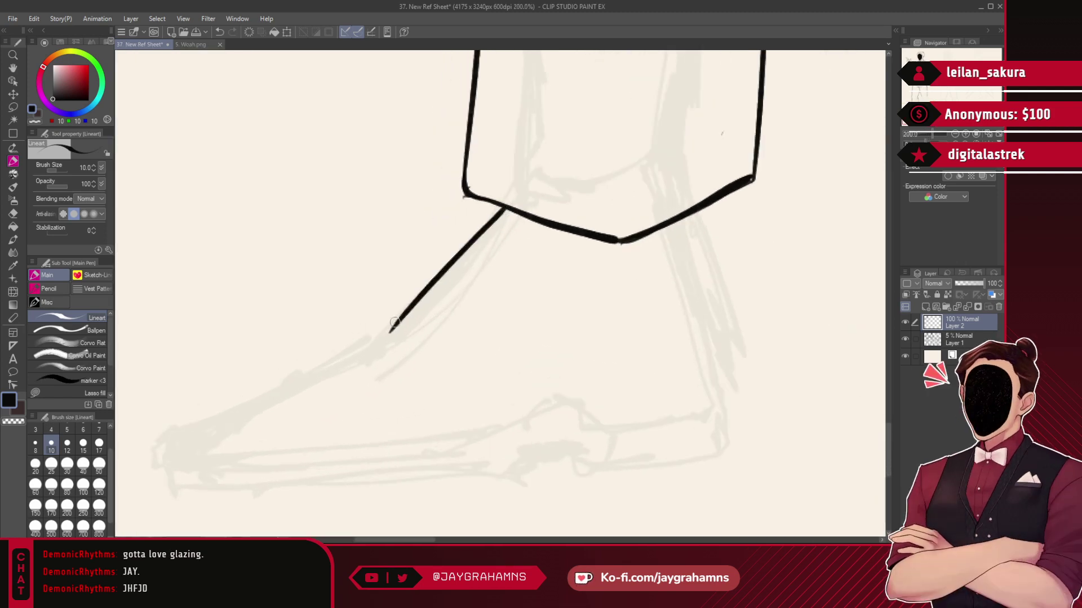
- Ink the back ankle line from the hem down to the shoe, ending in a rounded heel curve
left_click_drag(694, 225, 698, 304)
key("ctrl+z")
key("ctrl+z")
key("ctrl+z")
mouse_move(691, 217)
left_mouse_down()
mouse_move(713, 345)
mouse_move(733, 383)
mouse_move(722, 402)
left_mouse_up()
key("ctrl+z")
key("ctrl+z")
left_click_drag(715, 341, 725, 399)
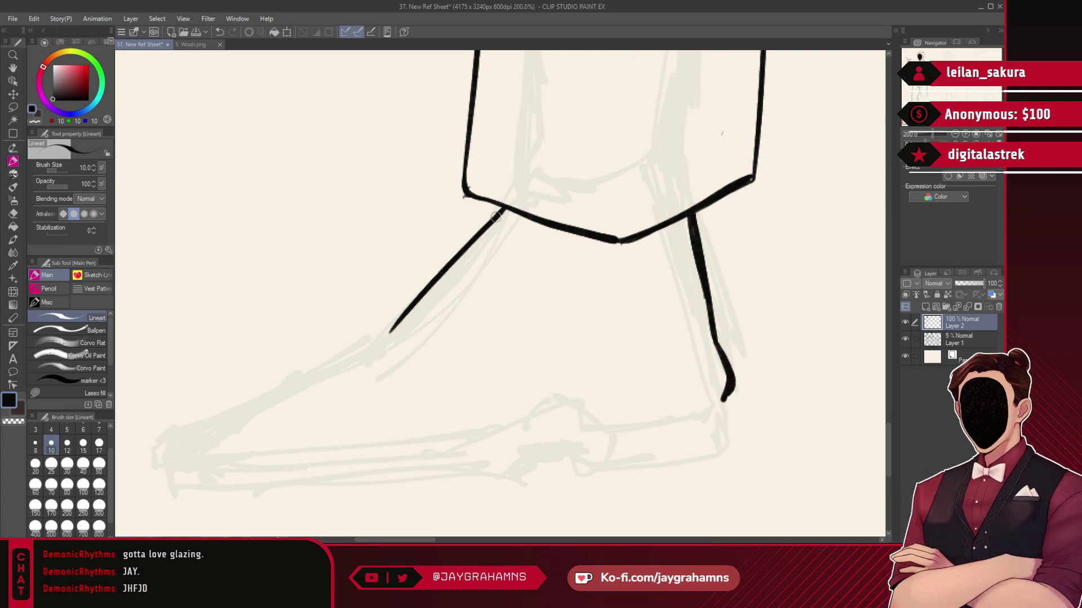
- Ink the top of the shoe from the instep to the toe and curve it around the toe tip
scroll(589, 233, "down", 11)
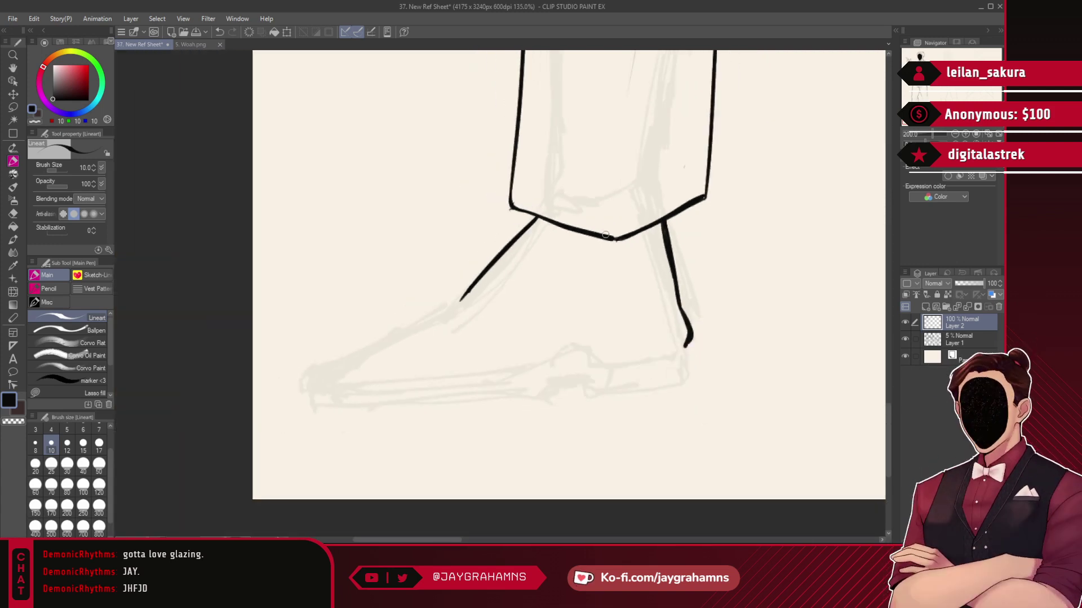
scroll(564, 271, "up", 7)
scroll(457, 264, "up", 3)
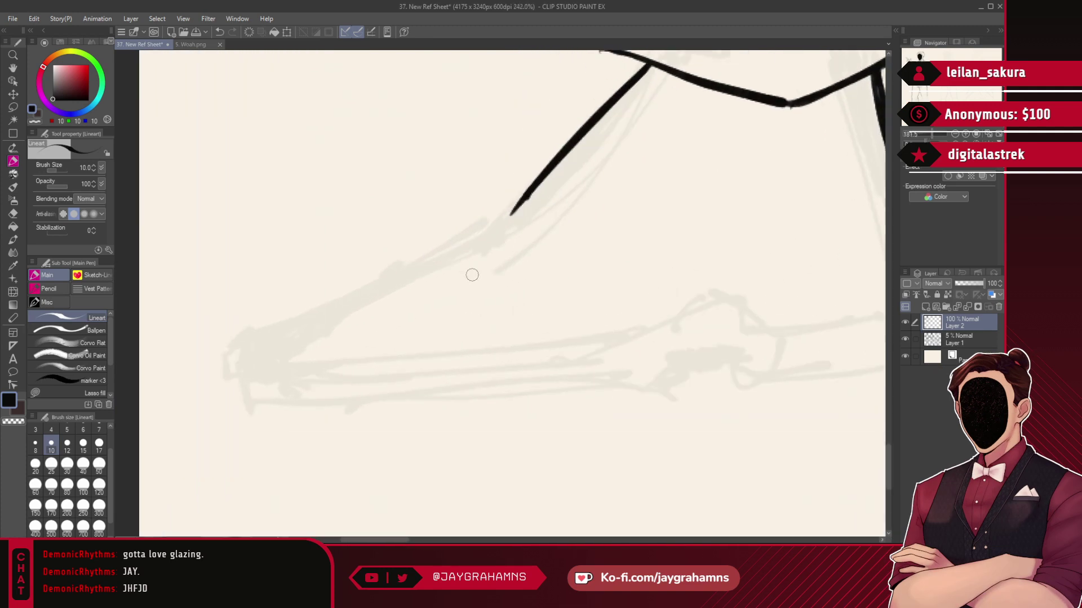
left_click_drag(510, 213, 367, 271)
key("ctrl+z")
mouse_move(521, 199)
left_mouse_down()
mouse_move(273, 317)
mouse_move(255, 358)
left_mouse_up()
key("ctrl+z")
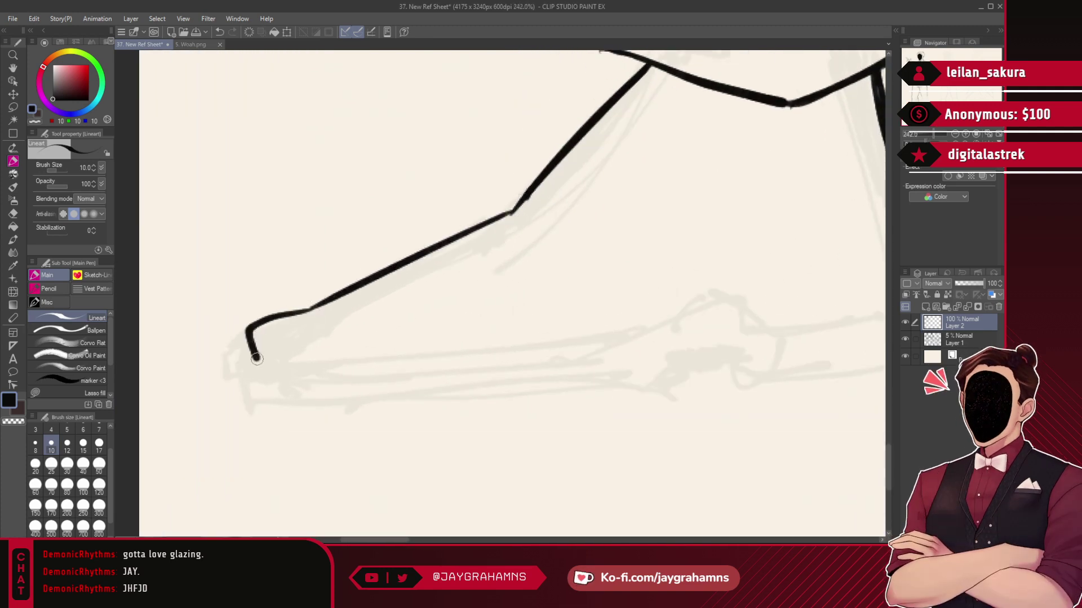
- Ink the seam between shoe and sole from the toe tip back along the foot to the raised arch
left_click_drag(267, 365, 514, 369)
key("ctrl+z")
left_click_drag(259, 363, 481, 377)
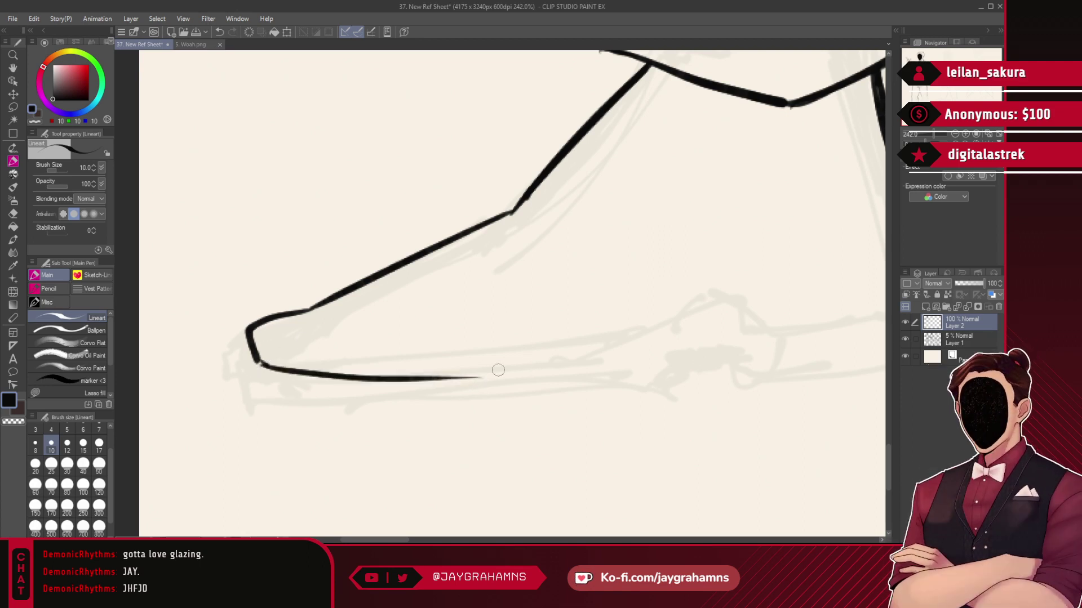
scroll(469, 244, "down", 8)
scroll(593, 292, "up", 5)
key("ctrl+z")
mouse_move(239, 298)
left_mouse_down()
mouse_move(494, 307)
mouse_move(337, 312)
mouse_move(502, 308)
left_mouse_up()
key("ctrl+z")
key("ctrl+z")
left_click_drag(229, 298, 512, 297)
key("ctrl+z")
mouse_move(228, 297)
left_mouse_down()
mouse_move(406, 296)
mouse_move(266, 308)
mouse_move(496, 298)
left_mouse_up()
key("ctrl+z")
key("ctrl+z")
mouse_move(229, 297)
left_mouse_down()
mouse_move(470, 297)
mouse_move(594, 249)
left_mouse_up()
key("ctrl+z")
- Continue the sole seam past the arch to the back of the shoe, and ink the heel block's back edge
mouse_move(484, 296)
left_mouse_down()
mouse_move(611, 264)
mouse_move(603, 260)
mouse_move(627, 274)
mouse_move(713, 255)
left_mouse_up()
key("ctrl+z")
key("ctrl+z")
mouse_move(608, 258)
left_mouse_down()
mouse_move(627, 276)
mouse_move(697, 263)
left_mouse_up()
key("ctrl+z")
key("ctrl+z")
mouse_move(626, 275)
left_mouse_down()
mouse_move(714, 261)
mouse_move(721, 249)
mouse_move(665, 271)
mouse_move(714, 262)
left_mouse_up()
key("ctrl+z")
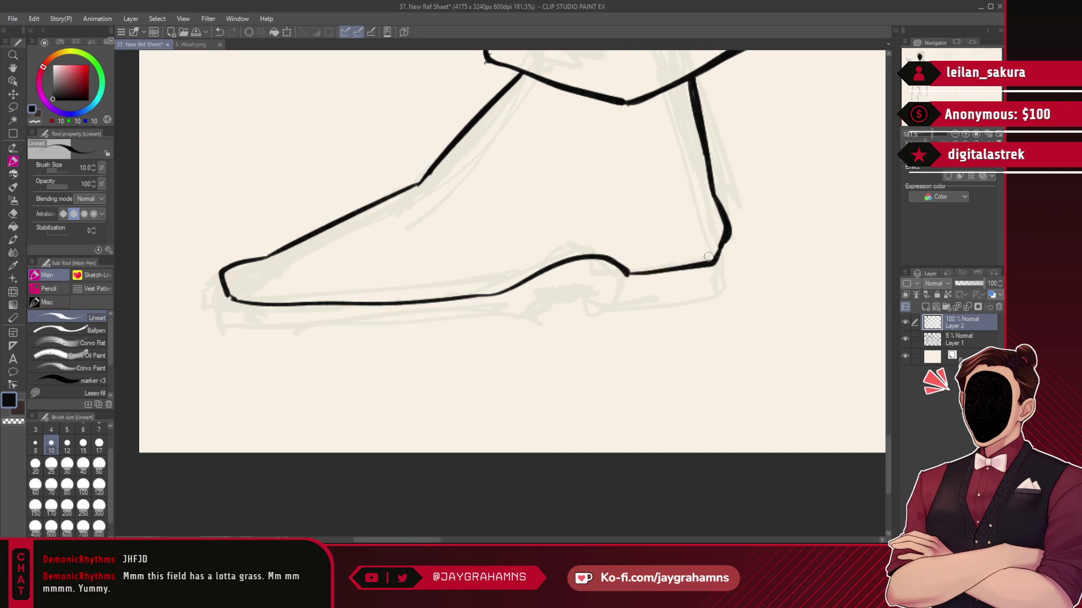
mouse_move(629, 276)
left_mouse_down()
mouse_move(713, 263)
mouse_move(723, 240)
mouse_move(711, 264)
mouse_move(719, 253)
mouse_move(724, 301)
left_mouse_up()
- Ink the sole's short front edge at the toe and its lower edge back to the arch
mouse_move(224, 293)
left_mouse_down()
mouse_move(228, 323)
mouse_move(483, 316)
left_mouse_up()
key("ctrl+z")
mouse_move(234, 323)
left_mouse_down()
mouse_move(462, 314)
mouse_move(528, 296)
mouse_move(451, 327)
mouse_move(546, 297)
mouse_move(250, 331)
mouse_move(468, 328)
left_mouse_up()
key("ctrl+z")
key("ctrl+z")
key("ctrl+z")
mouse_move(229, 297)
left_mouse_down()
mouse_move(237, 321)
mouse_move(366, 335)
mouse_move(566, 302)
left_mouse_up()
key("ctrl+z")
key("ctrl+z")
left_click_drag(260, 333, 537, 307)
key("ctrl+z")
mouse_move(237, 320)
left_mouse_down()
mouse_move(334, 334)
mouse_move(566, 303)
left_mouse_up()
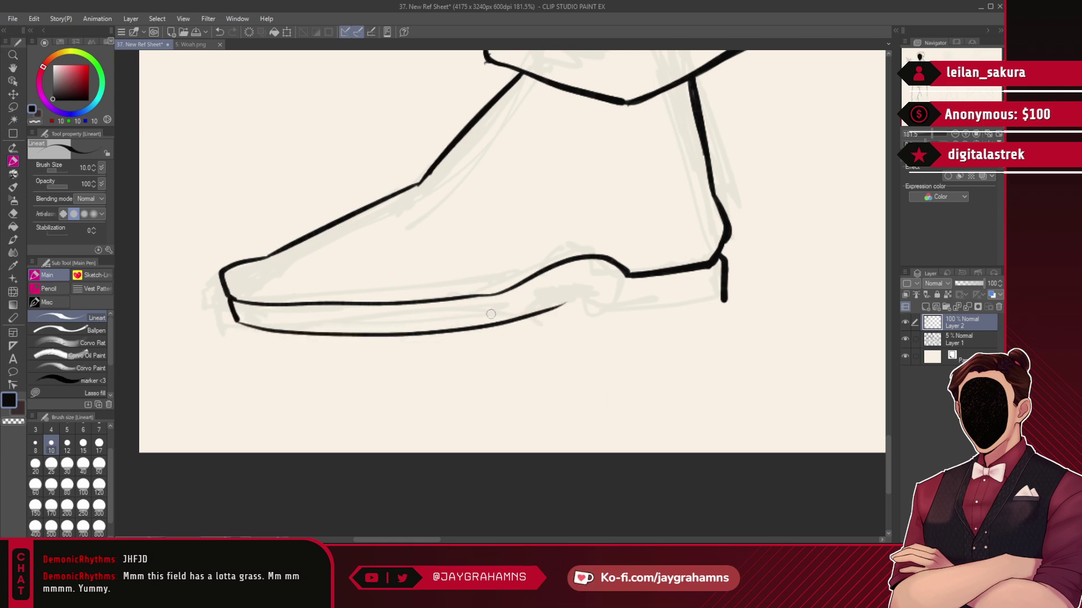
key("ctrl+z")
left_click_drag(237, 320, 524, 326)
key("ctrl+z")
mouse_move(239, 320)
left_mouse_down()
mouse_move(508, 326)
mouse_move(305, 326)
mouse_move(545, 308)
mouse_move(586, 293)
mouse_move(608, 306)
mouse_move(722, 298)
left_mouse_up()
- Ink the heel block's bottom edge from the arch to its back edge, with two short marks above its front end
key("ctrl+z")
key("ctrl+z")
key("ctrl+z")
key("ctrl+z")
mouse_move(597, 300)
left_mouse_down()
mouse_move(615, 310)
mouse_move(724, 297)
left_mouse_up()
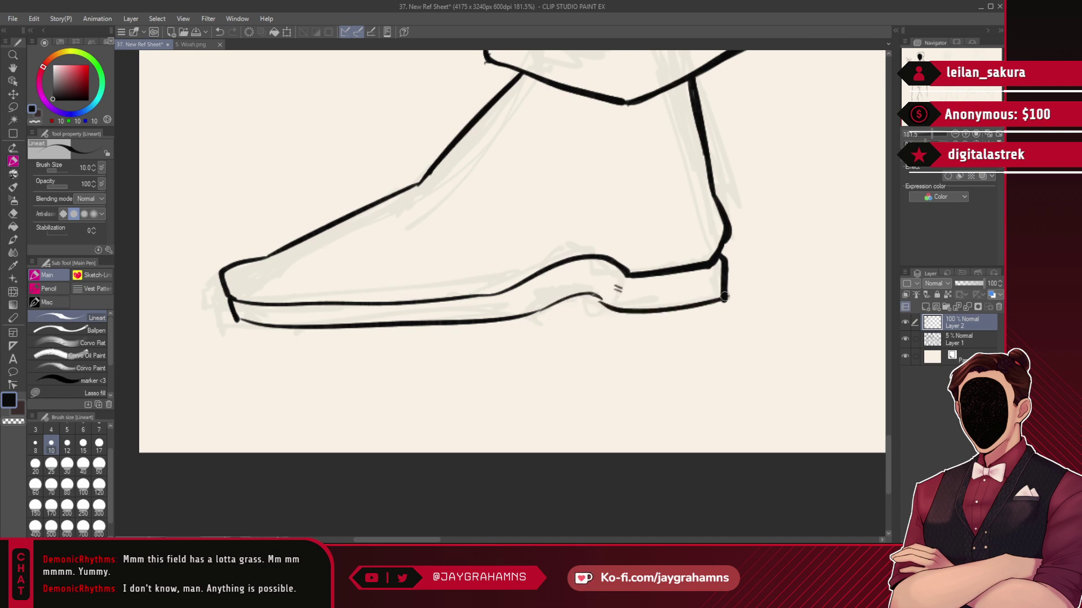
- Thicken the front ankle line between the instep and the trouser hem, tapering it where it meets the hem
left_click(36, 123)
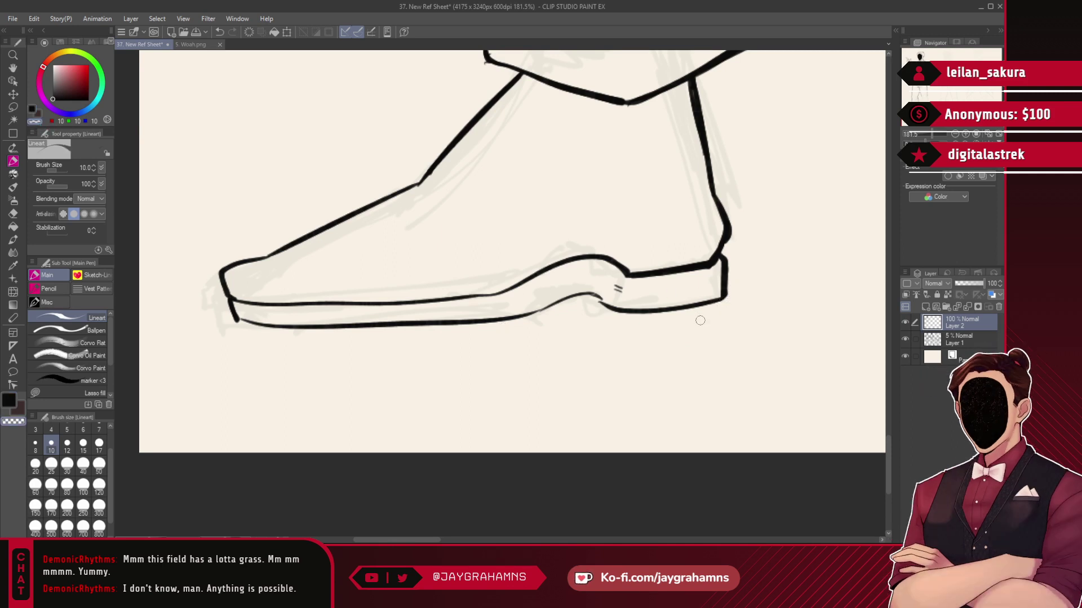
left_click(33, 110)
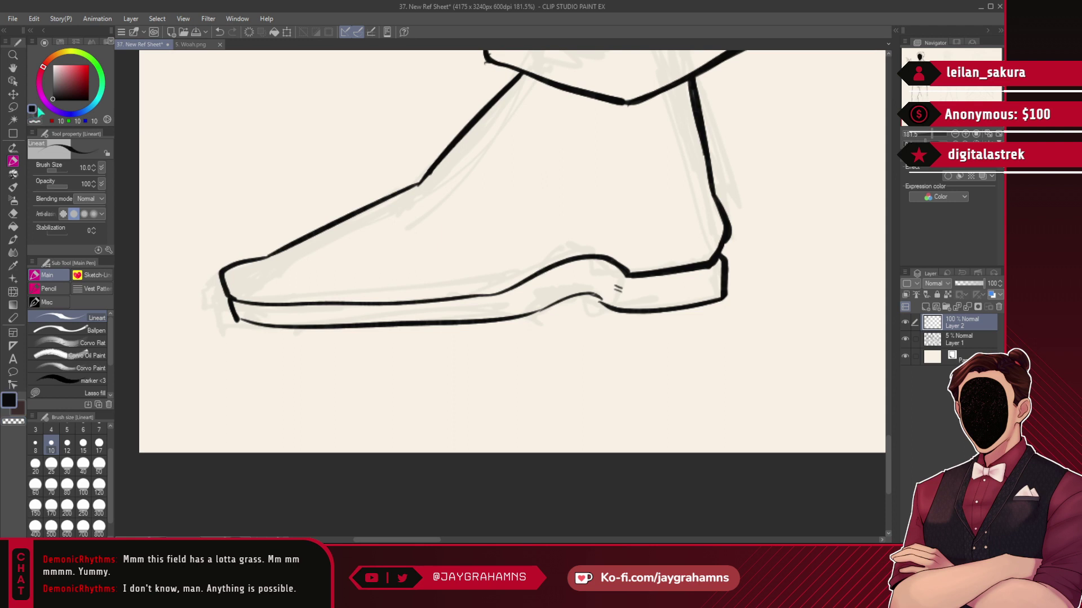
key("ctrl+z")
mouse_move(423, 184)
left_mouse_down()
mouse_move(538, 83)
mouse_move(527, 79)
mouse_move(441, 170)
mouse_move(534, 74)
left_mouse_up()
key("ctrl+z")
key("ctrl+z")
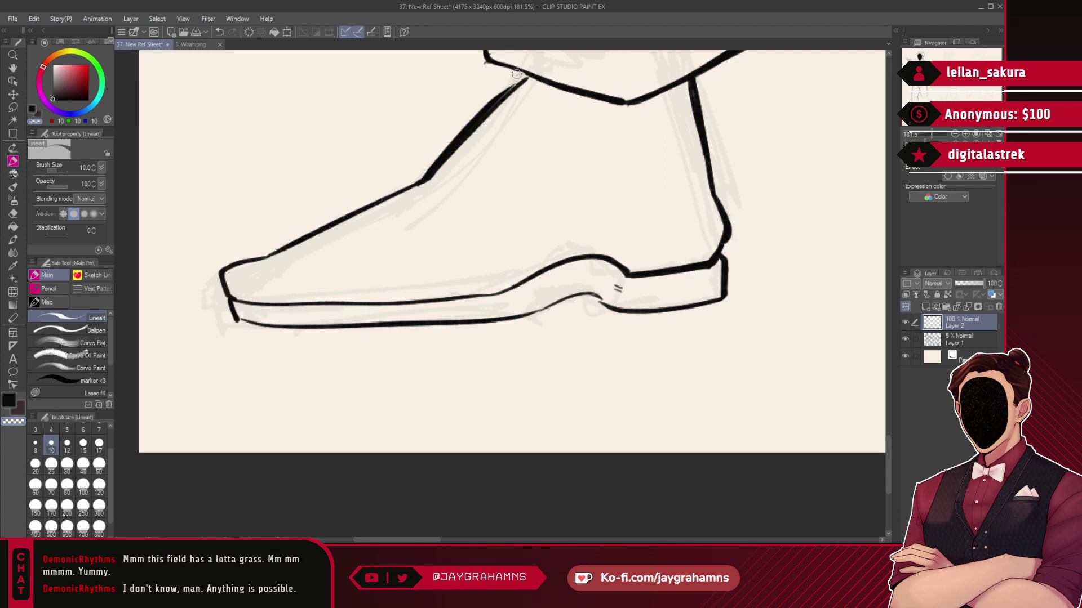
- Trim the thickened front ankle line with transparent colour, and re-ink it evenly between the trouser hem and the instep
mouse_move(511, 83)
left_mouse_down()
mouse_move(420, 173)
mouse_move(508, 89)
mouse_move(449, 142)
left_mouse_up()
key("c")
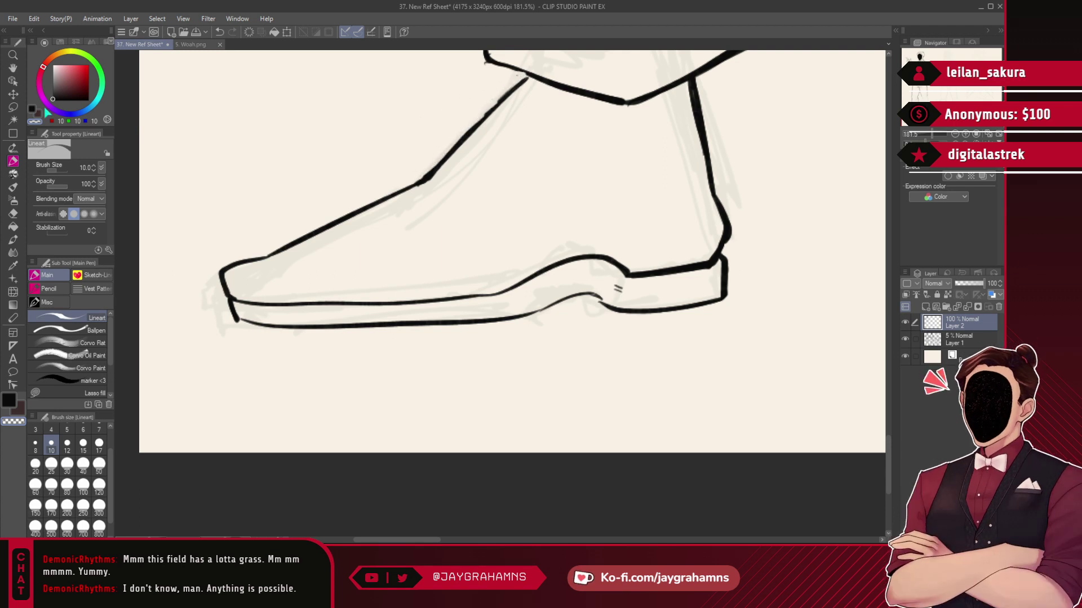
mouse_move(488, 61)
left_mouse_down()
mouse_move(565, 89)
mouse_move(429, 179)
left_mouse_up()
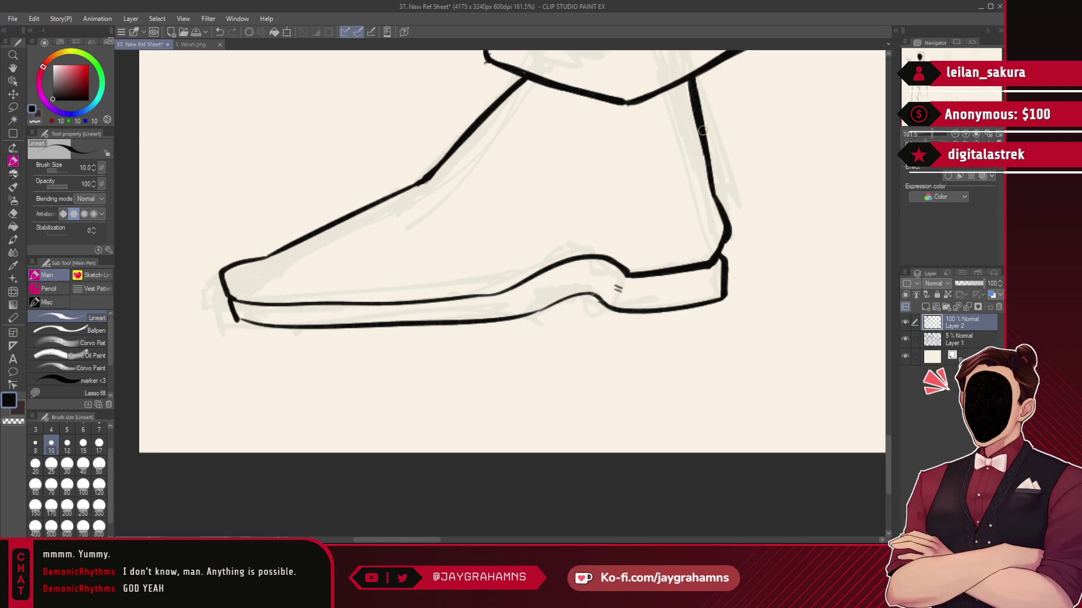
- Thicken the upper edge of the raised hand's pointing finger from near its tip down to the thumb web
key("ctrl+alt+0")
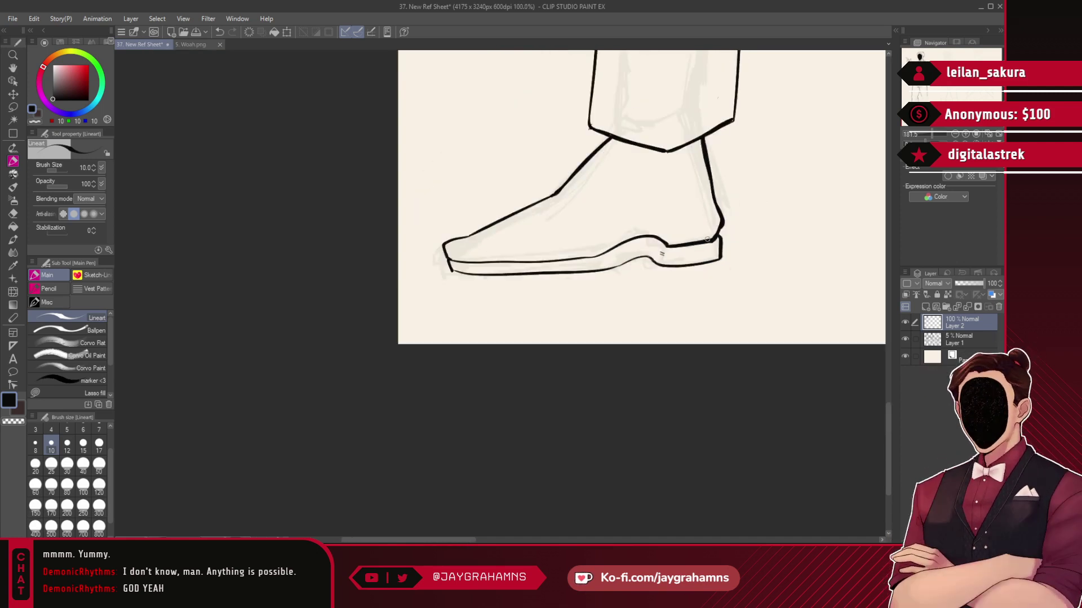
scroll(707, 239, "down", 13)
left_click_drag(684, 54, 616, 124)
scroll(617, 124, "up", 3)
scroll(616, 124, "down", 1)
scroll(616, 124, "up", 3)
scroll(394, 107, "down", 1)
scroll(393, 107, "up", 7)
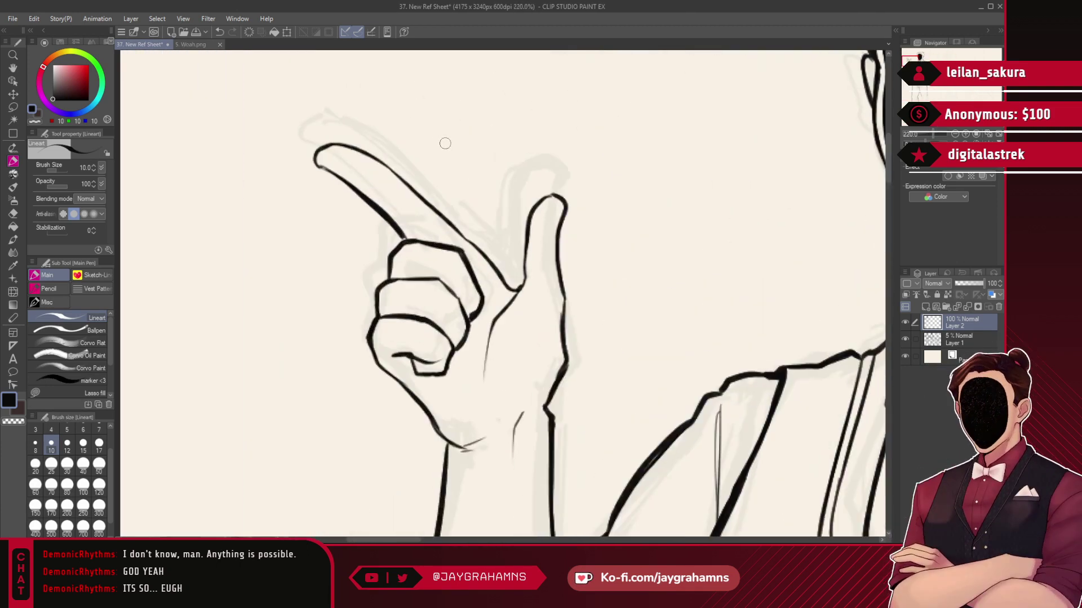
left_click_drag(369, 152, 438, 220)
key("ctrl+z")
left_click_drag(364, 152, 460, 241)
key("ctrl+z")
mouse_move(369, 157)
left_mouse_down()
mouse_move(507, 285)
mouse_move(530, 226)
left_mouse_up()
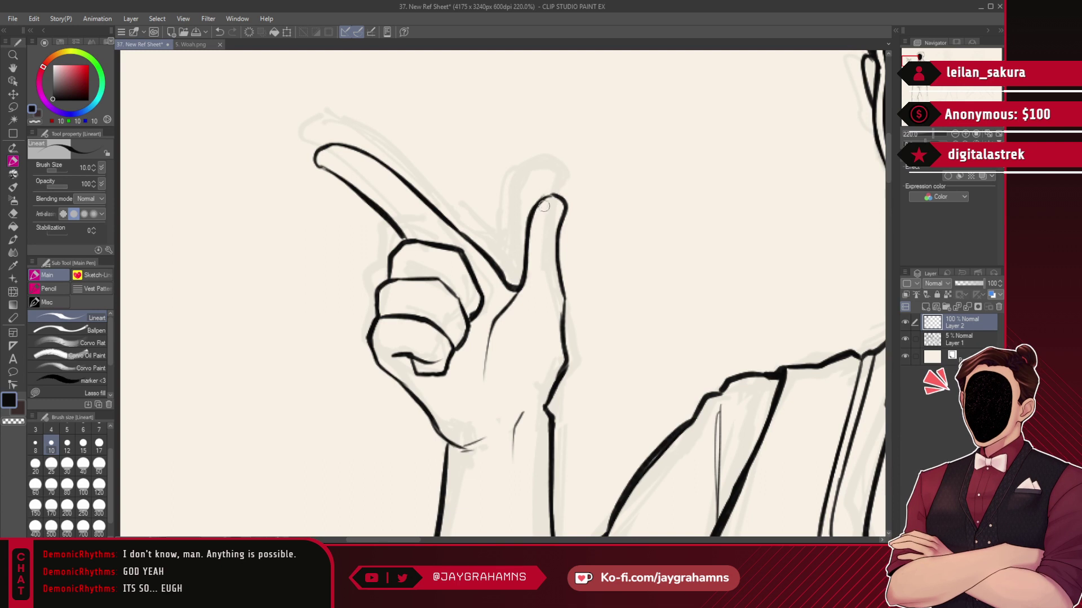
- Thicken the thumb's outer edge down to the wrist, and add short crease marks beside the curled fingers
left_click_drag(565, 205, 546, 398)
key("ctrl+z")
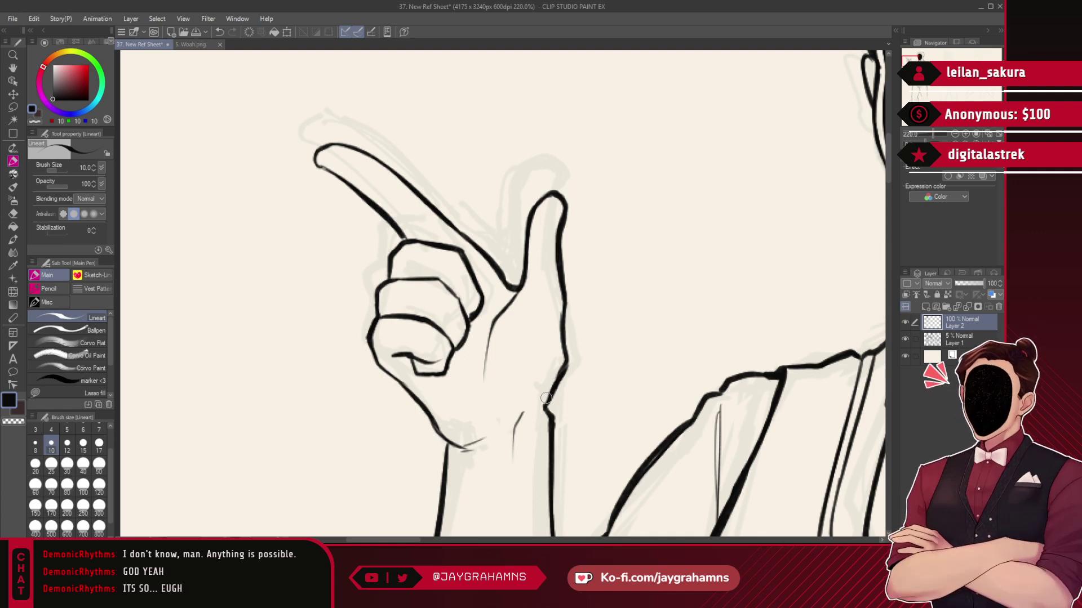
left_click_drag(463, 345, 457, 359)
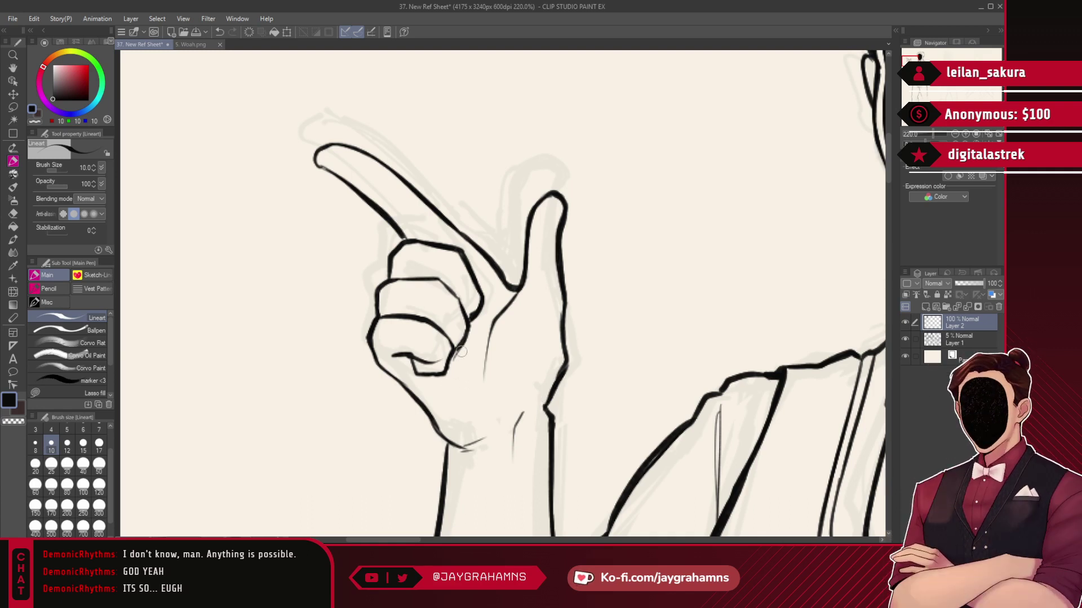
- Ink short diagonal fold lines at the inner knee of the trouser leg that is still only sketched below the knee
scroll(466, 344, "down", 10)
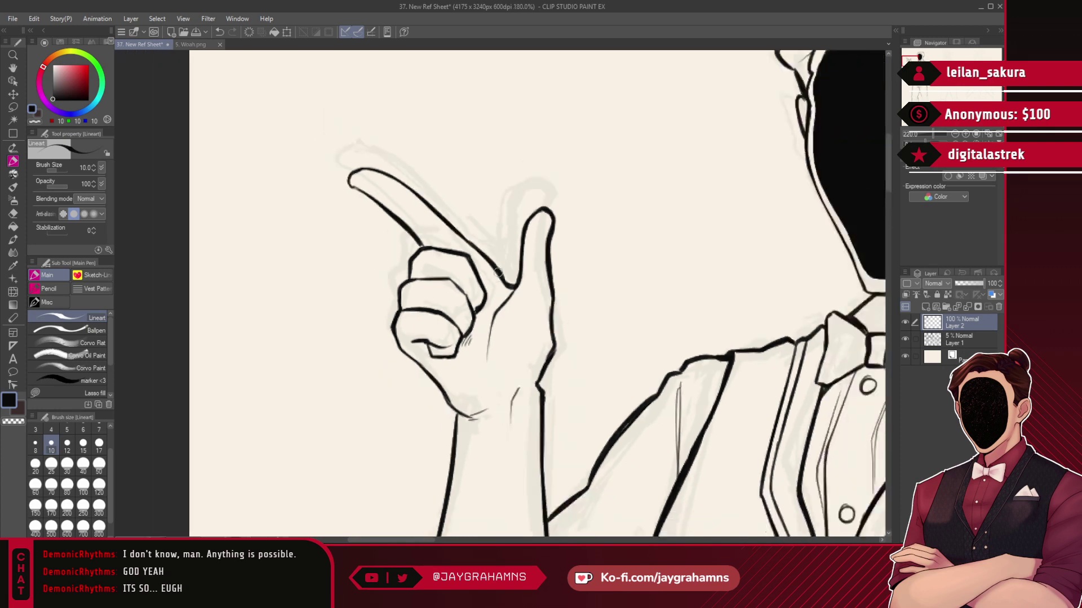
scroll(532, 209, "down", 2)
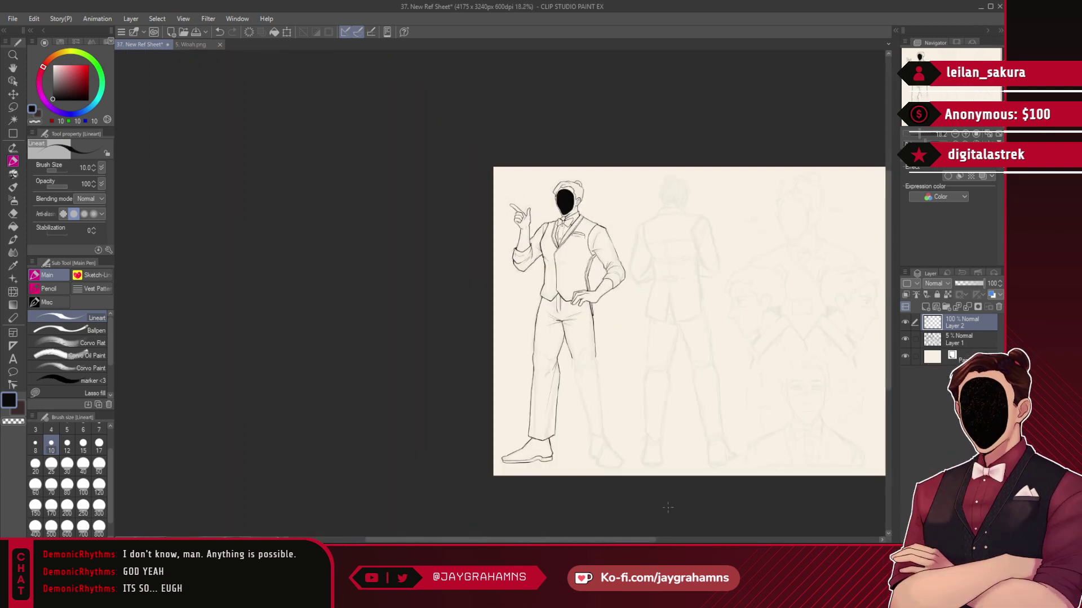
scroll(661, 475, "up", 2)
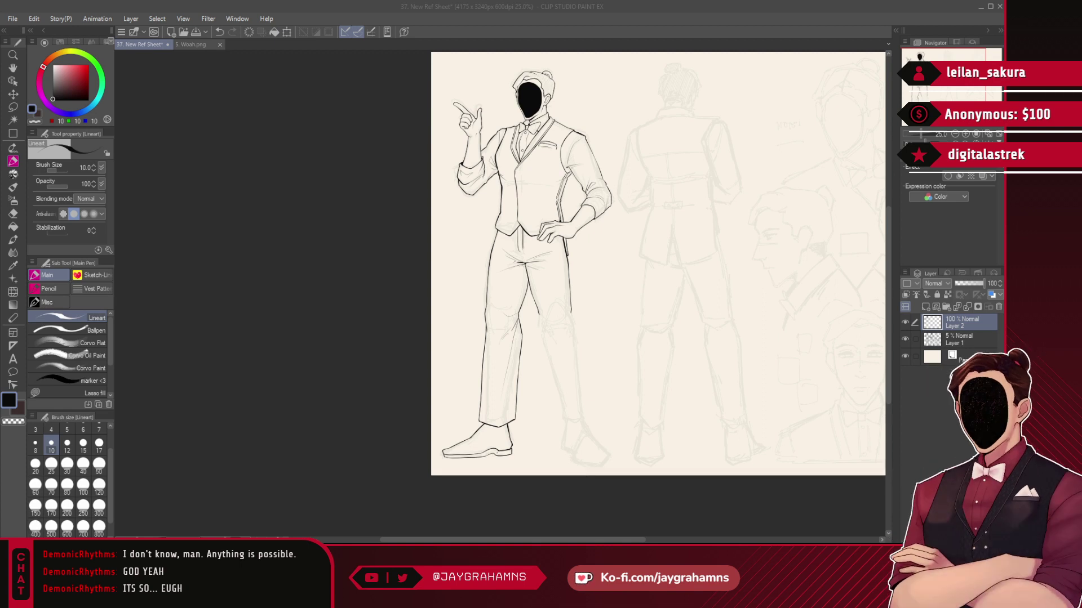
left_click(683, 5)
scroll(609, 367, "up", 1)
scroll(394, 265, "down", 2)
scroll(479, 363, "up", 3)
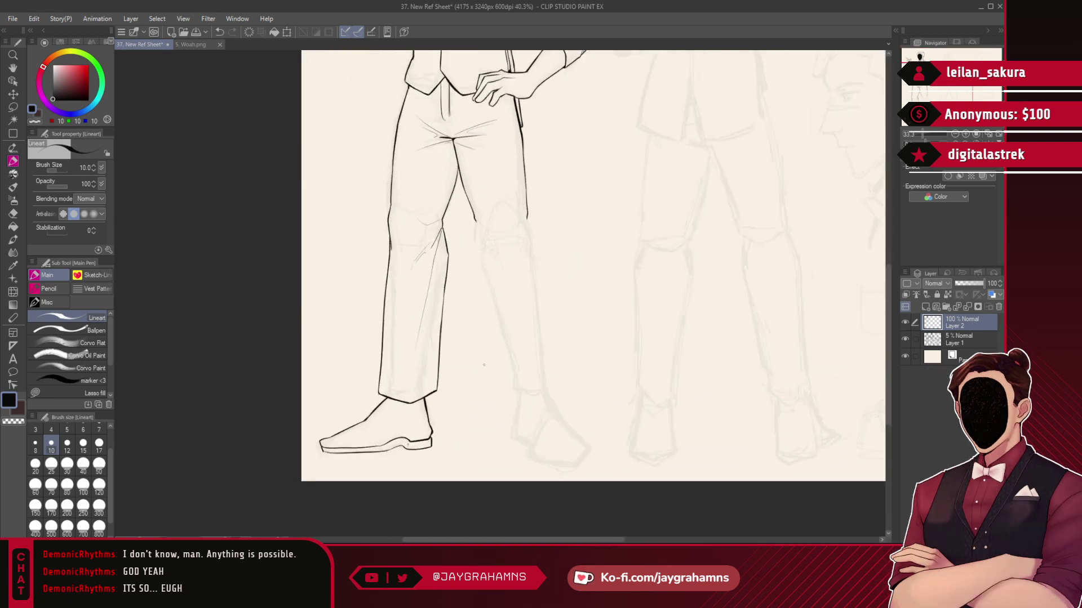
scroll(572, 362, "up", 1)
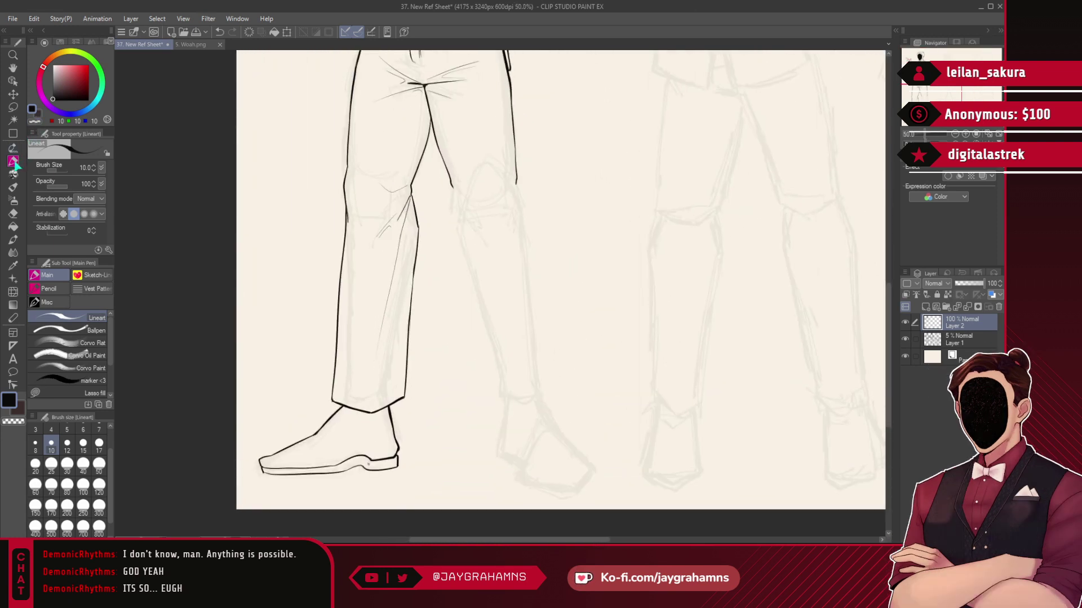
mouse_move(455, 192)
left_mouse_down()
mouse_move(477, 228)
mouse_move(488, 222)
mouse_move(480, 227)
left_mouse_up()
key("ctrl+z")
scroll(454, 187, "up", 3)
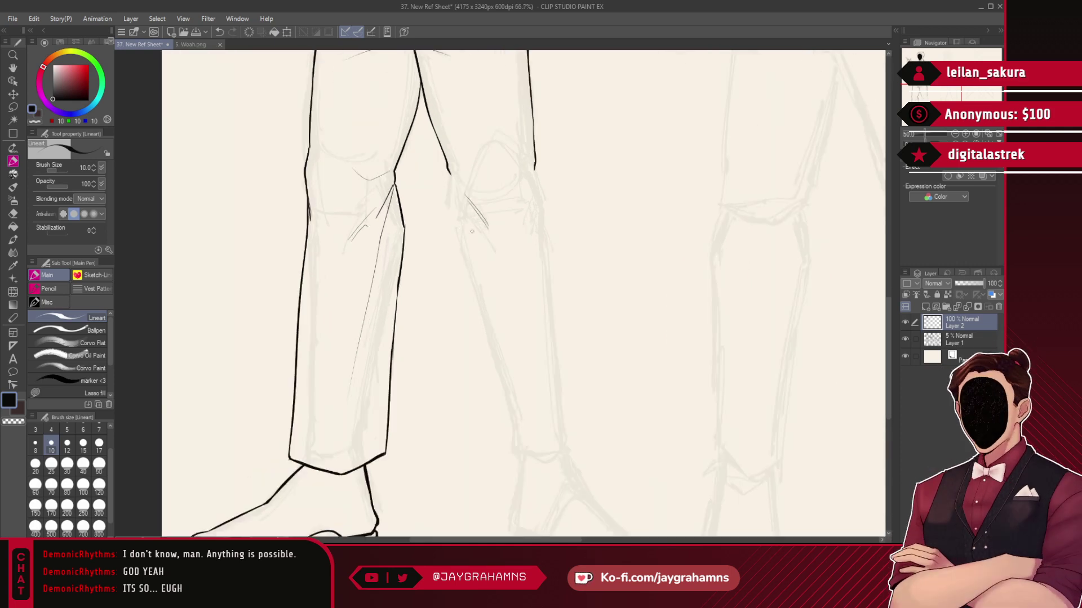
- Ink the inner edge of the front-view figure's right-hand trouser leg from the knee to the hem with the Lineart brush
mouse_move(433, 155)
left_mouse_down()
mouse_move(449, 179)
mouse_move(442, 169)
mouse_move(442, 220)
left_mouse_up()
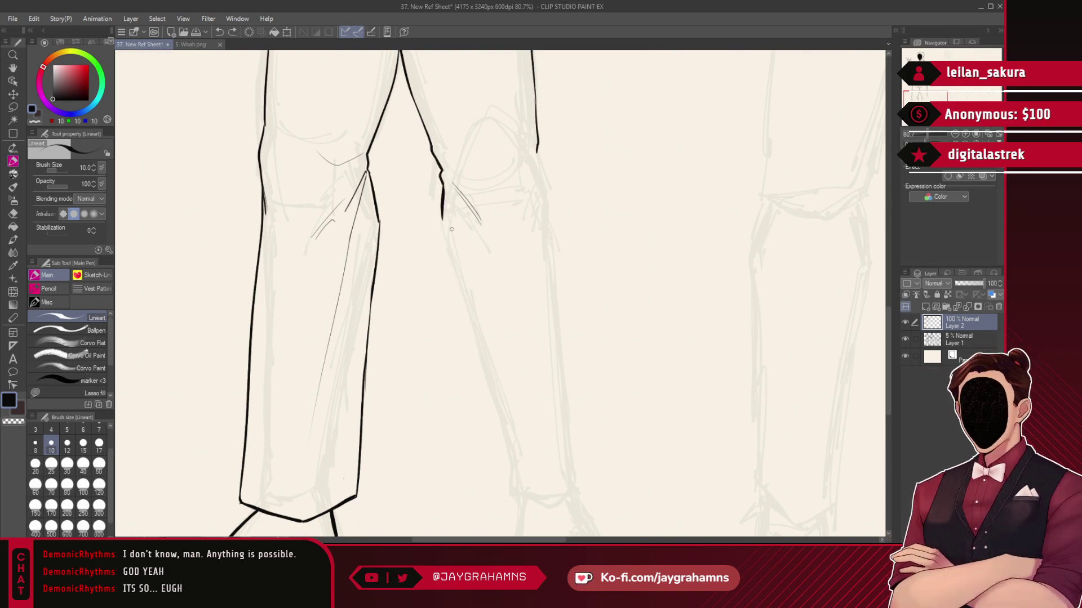
left_click_drag(441, 217, 479, 461)
key("ctrl+z")
mouse_move(441, 219)
left_mouse_down()
mouse_move(472, 399)
mouse_move(517, 491)
mouse_move(498, 486)
mouse_move(549, 501)
left_mouse_up()
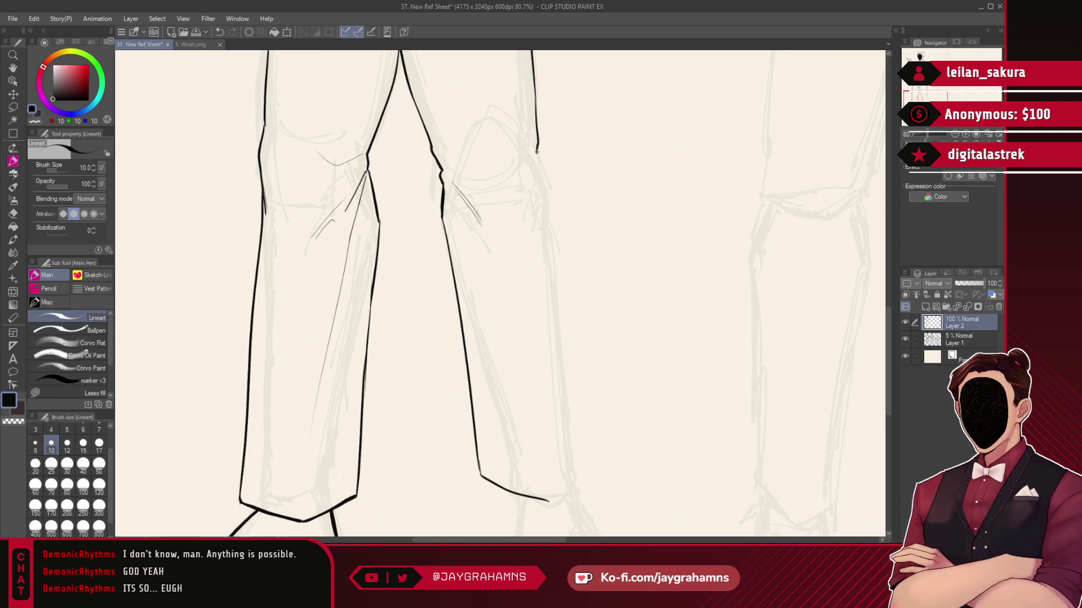
- Ink the right-hand trouser leg's outer edge from knee to hem, close the hem, and add a thin crease along the inner shin
left_click_drag(545, 202, 585, 504)
key("ctrl+z")
key("ctrl+z")
mouse_move(546, 203)
left_mouse_down()
mouse_move(599, 447)
mouse_move(600, 461)
mouse_move(574, 362)
mouse_move(591, 466)
left_mouse_up()
key("ctrl+z")
key("ctrl+z")
mouse_move(546, 210)
left_mouse_down()
mouse_move(576, 441)
mouse_move(585, 397)
mouse_move(602, 486)
mouse_move(562, 295)
mouse_move(601, 489)
left_mouse_up()
key("ctrl+z")
key("ctrl+z")
key("ctrl+z")
key("ctrl+z")
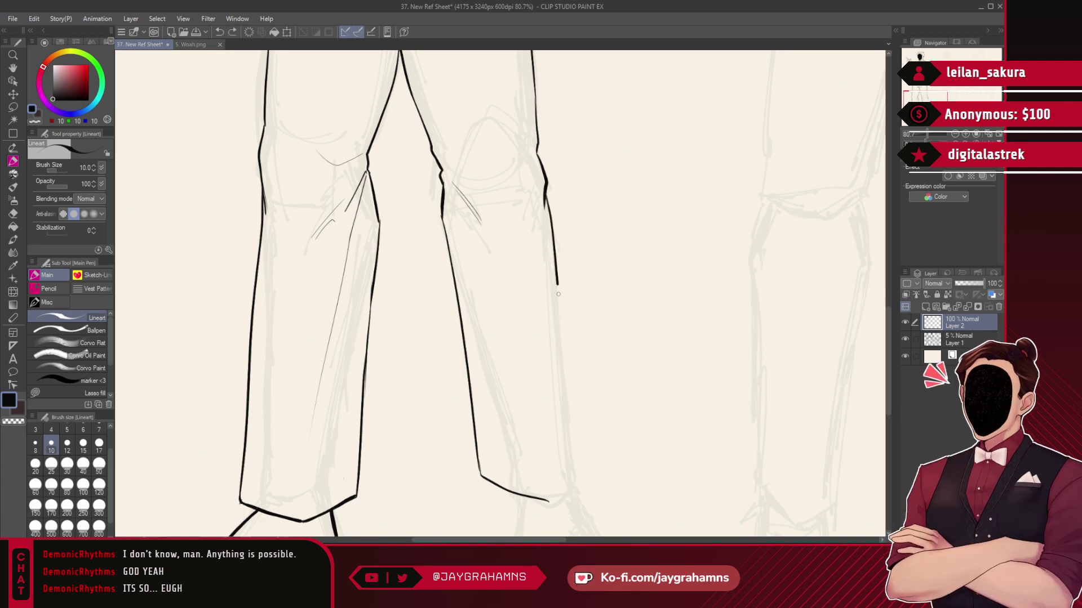
key("ctrl+z")
left_click_drag(545, 194, 592, 472)
key("ctrl+z")
left_click_drag(544, 195, 578, 392)
key("ctrl+z")
left_click_drag(544, 196, 584, 497)
key("ctrl+z")
mouse_move(545, 195)
left_mouse_down()
mouse_move(587, 478)
mouse_move(550, 502)
left_mouse_up()
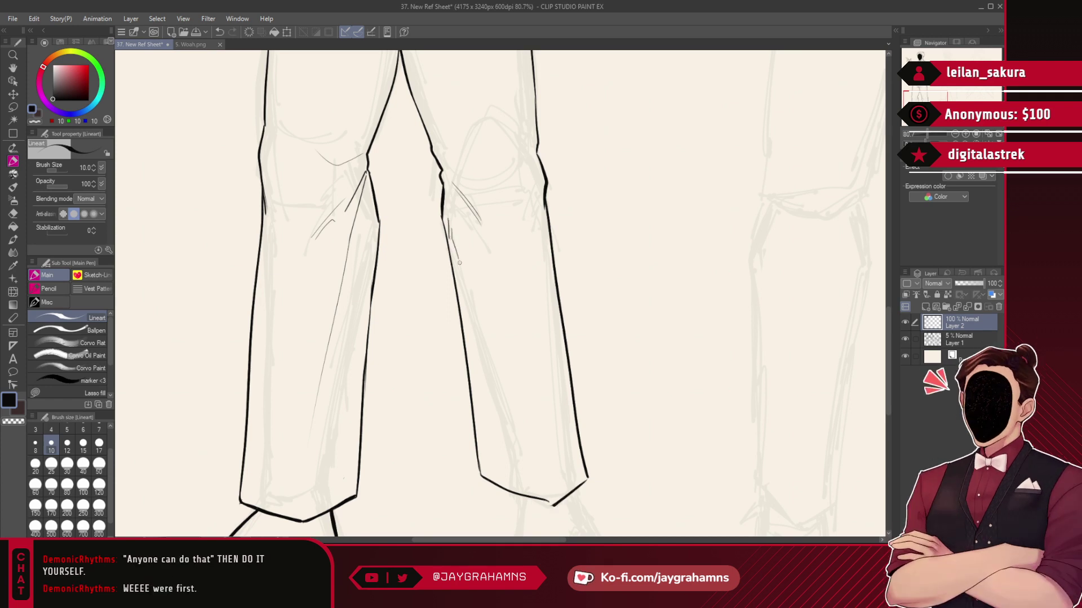
left_click_drag(450, 222, 485, 354)
- Erase the right-hand trouser leg's hem using Lasso fill with transparent colour, and return to the Lineart brush
key("ctrl+minus")
key("ctrl+minus")
left_click_drag(602, 405, 583, 358)
scroll(583, 359, "up", 3)
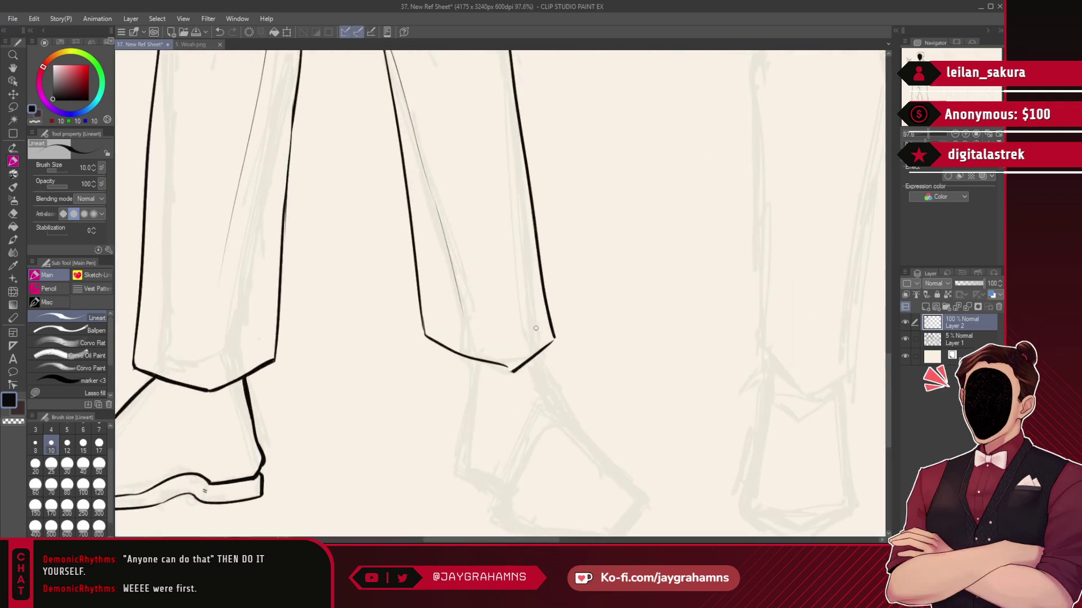
left_click(68, 393)
mouse_move(563, 303)
left_mouse_down()
mouse_move(543, 321)
mouse_move(486, 322)
mouse_move(411, 348)
mouse_move(607, 353)
left_mouse_up()
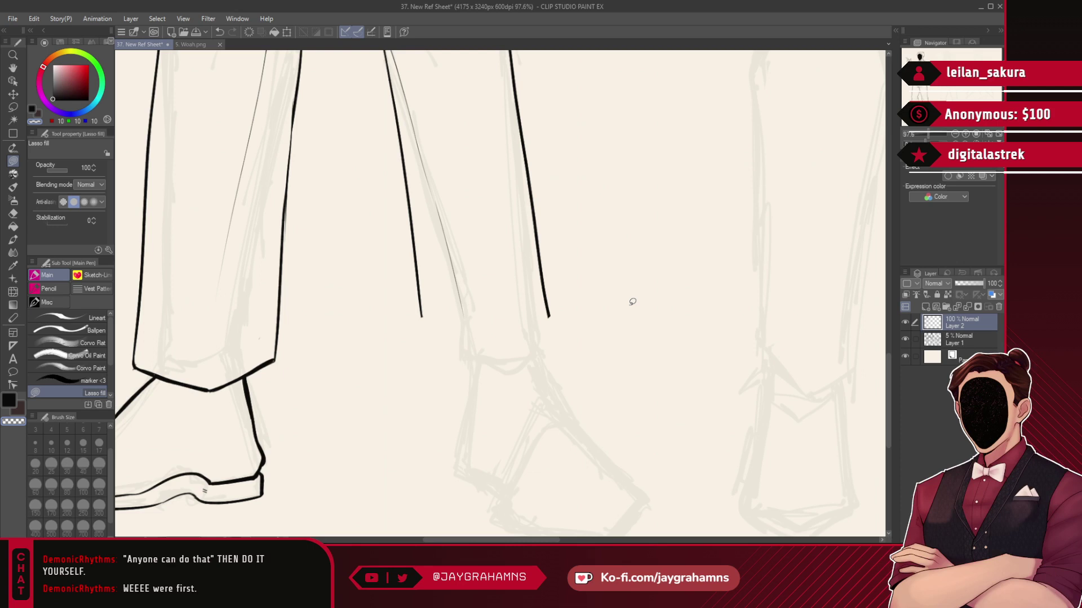
left_click(93, 318)
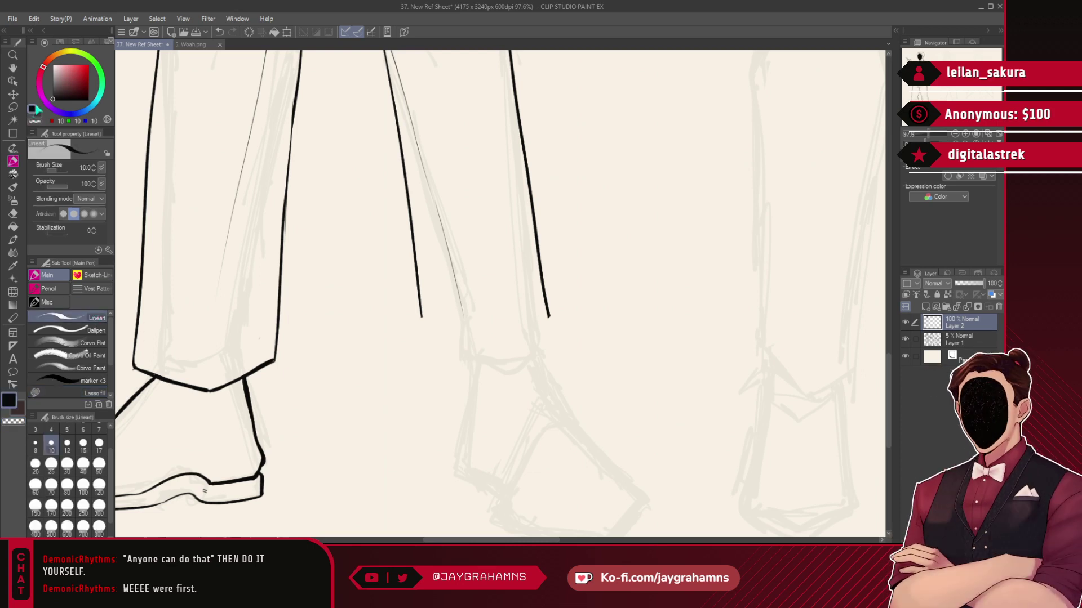
- Redraw the right-hand trouser leg's angled hem, joining the inner and outer edges
left_click_drag(425, 344, 496, 370)
key("ctrl+z")
key("ctrl+z")
left_click_drag(428, 342, 514, 369)
key("ctrl+z")
mouse_move(427, 342)
left_mouse_down()
mouse_move(522, 369)
mouse_move(537, 362)
mouse_move(549, 319)
mouse_move(542, 344)
left_mouse_up()
- Ink the back of the ankle below the right-hand hem and the front line running down the instep toward the toe
left_click_drag(471, 359, 459, 438)
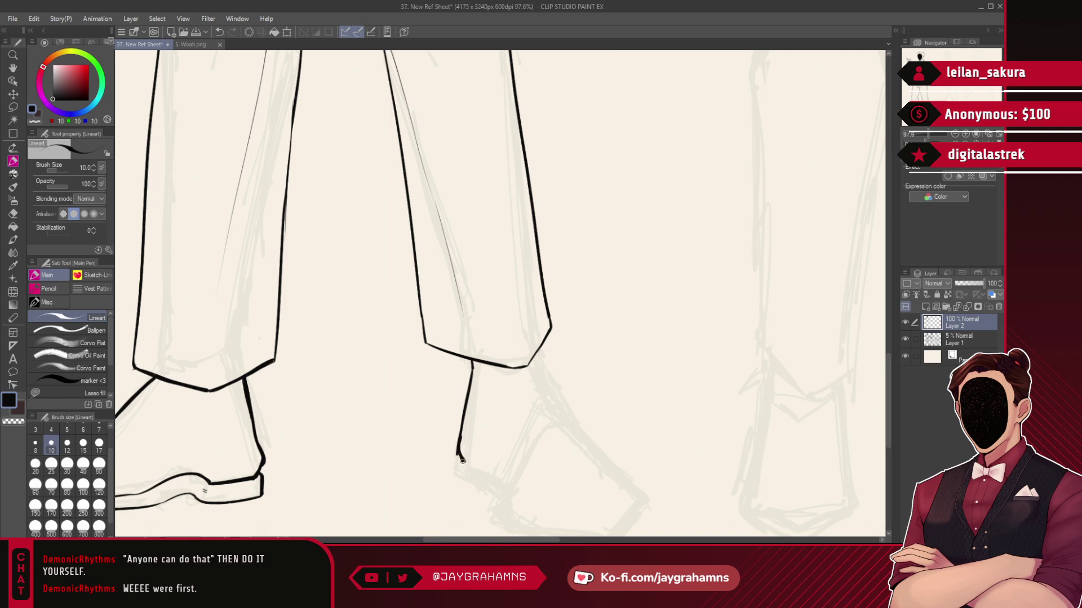
left_click_drag(539, 352, 563, 417)
key("ctrl+z")
left_click_drag(539, 352, 560, 400)
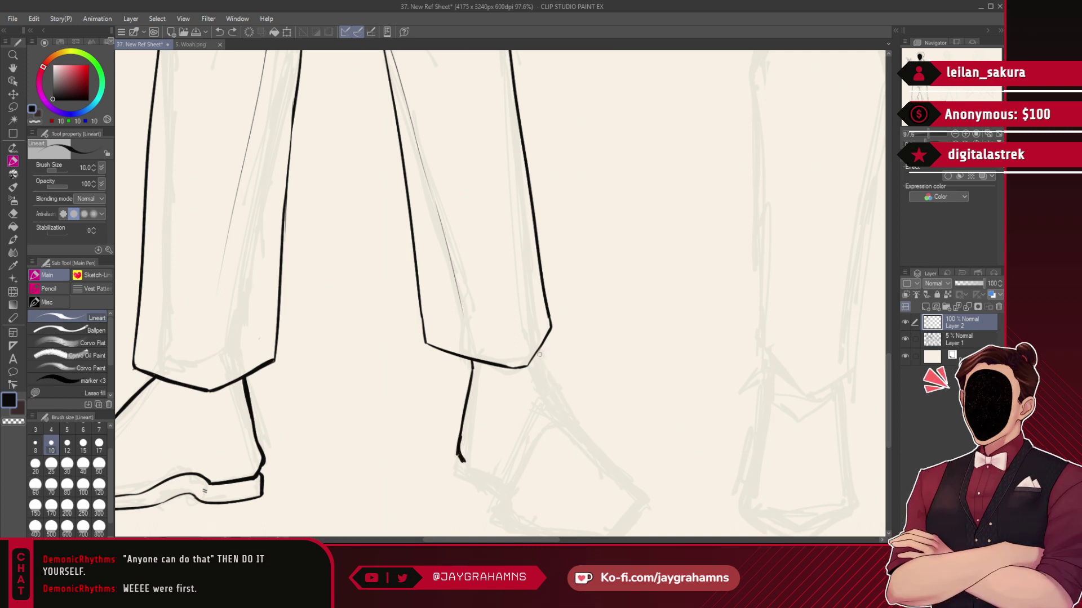
key("ctrl+z")
left_click_drag(540, 349, 566, 411)
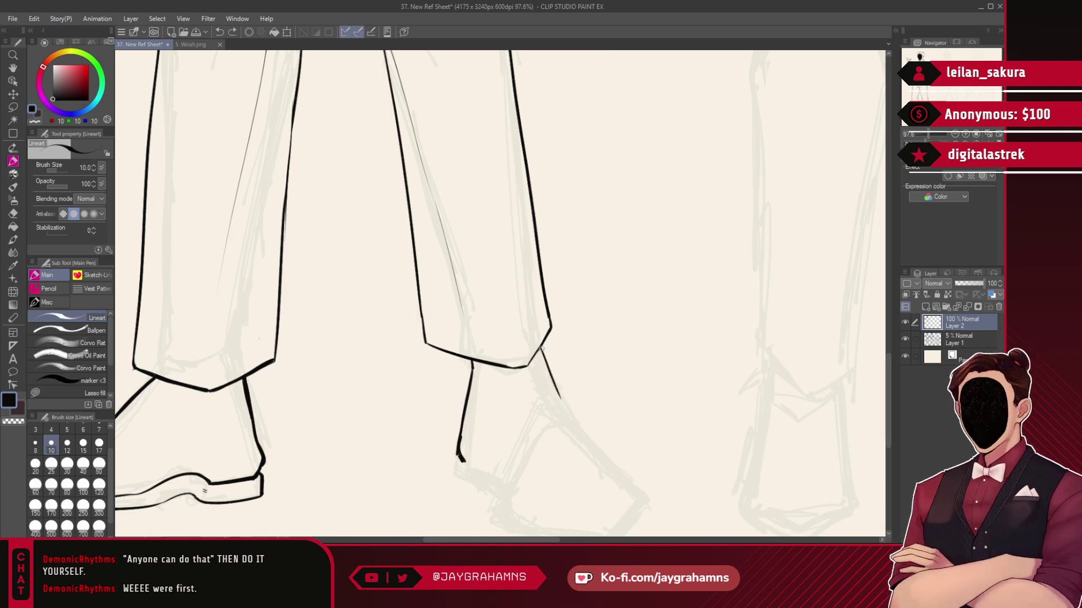
scroll(566, 191, "down", 7)
scroll(592, 330, "up", 9)
key("ctrl+z")
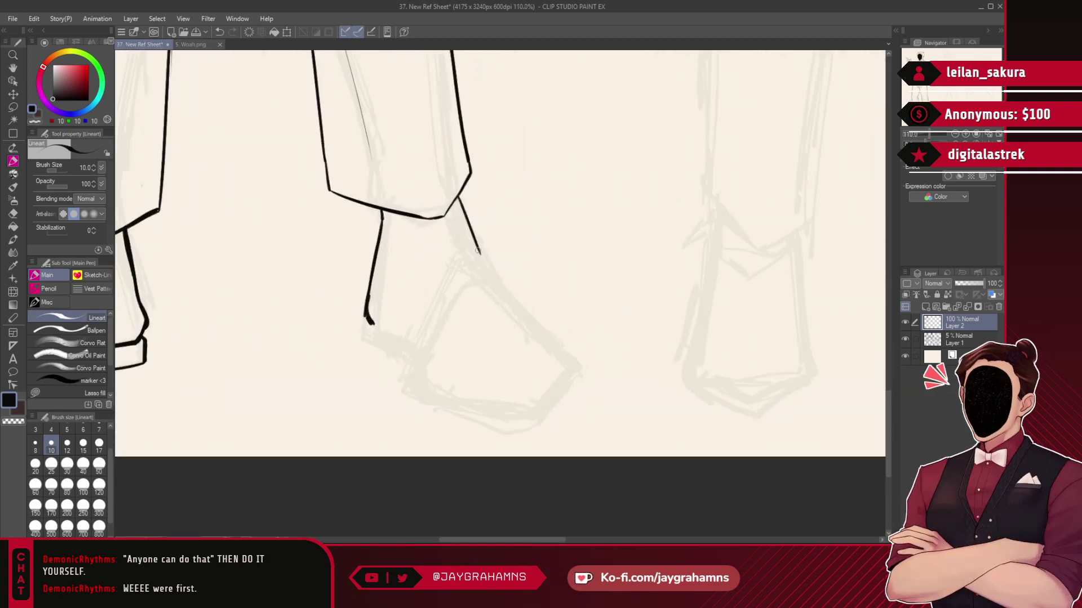
key("ctrl+z")
mouse_move(459, 201)
left_mouse_down()
mouse_move(487, 263)
mouse_move(557, 334)
left_mouse_up()
- Ink the right-hand shoe's lower edge from heel to forefoot and close the outline around the toe
left_click_drag(372, 326, 397, 336)
key("ctrl+z")
key("ctrl+z")
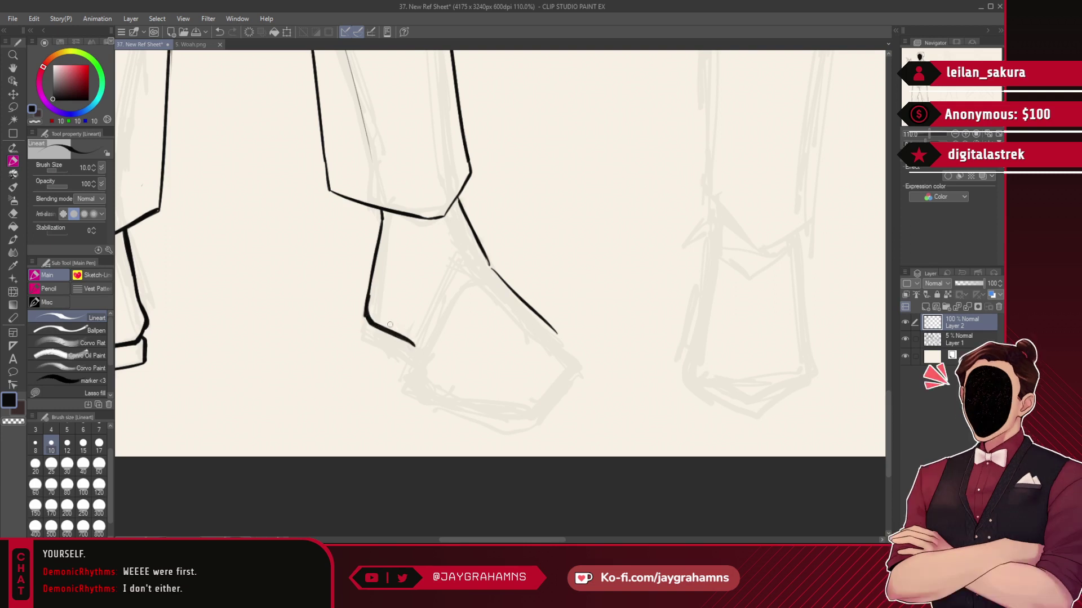
left_click_drag(366, 320, 498, 402)
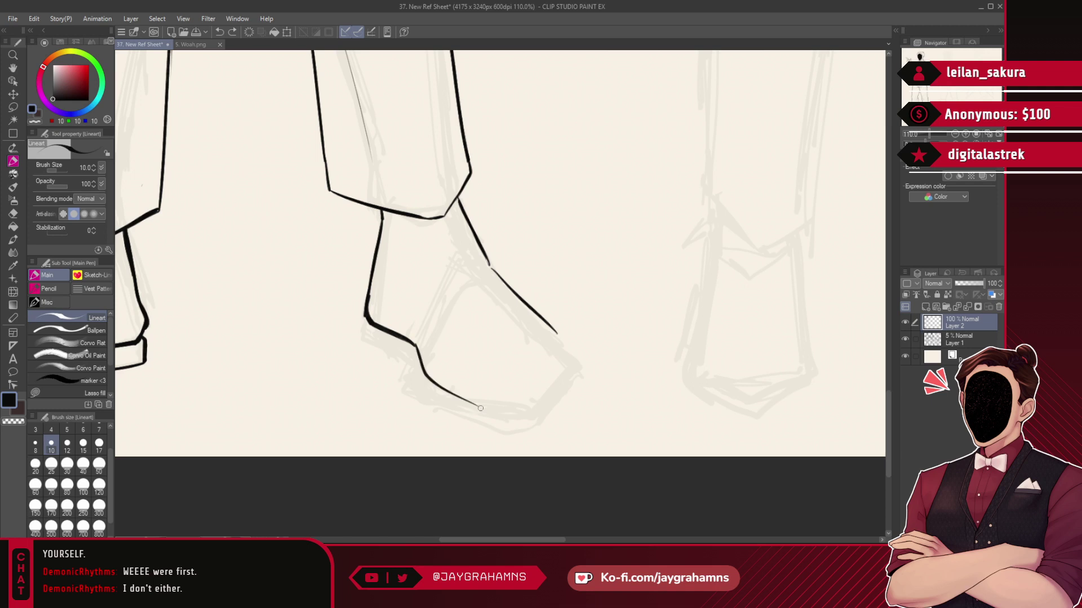
mouse_move(415, 346)
left_mouse_down()
mouse_move(509, 406)
mouse_move(534, 403)
left_mouse_up()
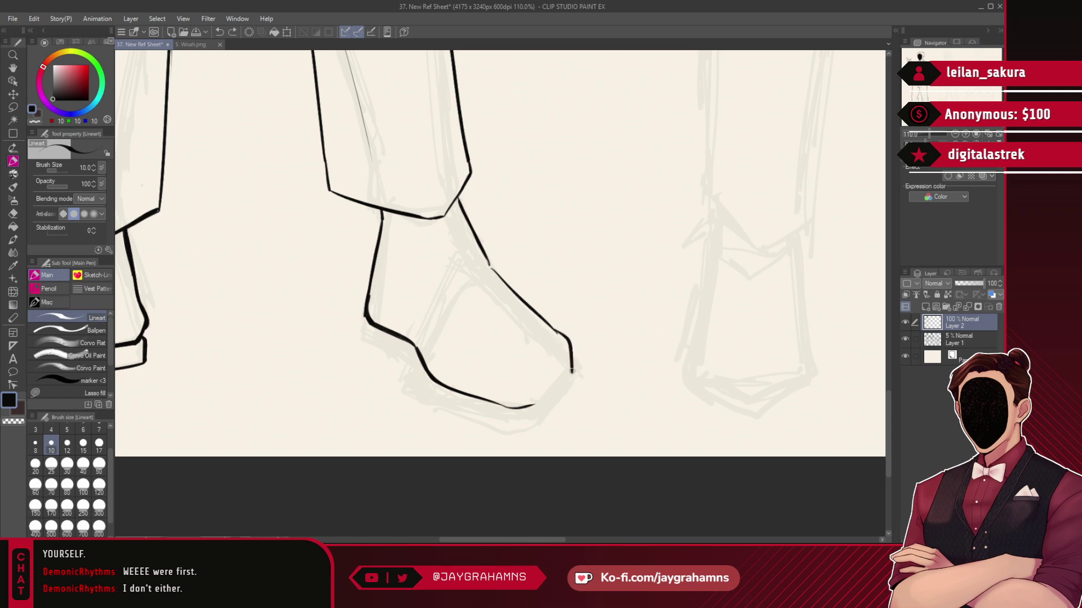
key("ctrl+z")
mouse_move(557, 332)
left_mouse_down()
mouse_move(576, 363)
mouse_move(533, 405)
left_mouse_up()
key("ctrl+z")
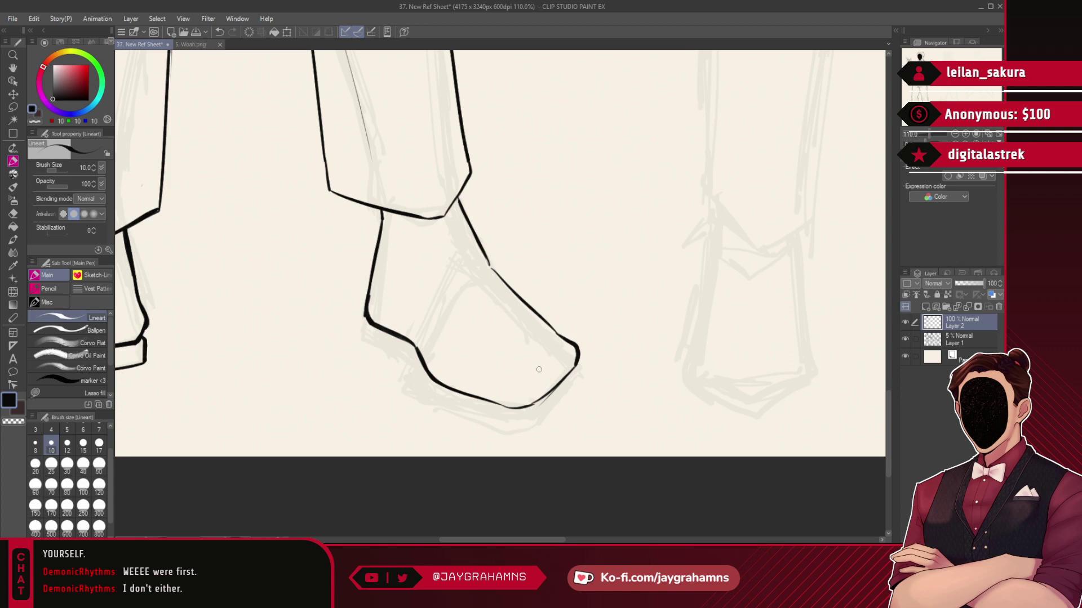
- Ink the heel section of the right-hand shoe's sole as an offset line beneath the upper
mouse_move(365, 312)
left_mouse_down()
mouse_move(362, 328)
mouse_move(418, 357)
left_mouse_up()
key("ctrl+z")
key("ctrl+z")
mouse_move(359, 316)
left_mouse_down()
mouse_move(363, 331)
mouse_move(415, 359)
left_mouse_up()
key("ctrl+z")
key("ctrl+z")
mouse_move(365, 309)
left_mouse_down()
mouse_move(367, 330)
mouse_move(359, 325)
mouse_move(360, 316)
mouse_move(412, 359)
left_mouse_up()
key("ctrl+z")
key("ctrl+z")
key("ctrl+z")
left_click_drag(363, 333, 415, 362)
key("ctrl+z")
mouse_move(363, 332)
left_mouse_down()
mouse_move(414, 361)
mouse_move(428, 389)
mouse_move(490, 414)
left_mouse_up()
key("ctrl+z")
- Ink the sole's forward edge from the arch beneath the forefoot and up around the toe
left_click_drag(428, 390, 517, 431)
key("ctrl+z")
left_click_drag(429, 389, 516, 426)
key("ctrl+z")
left_click_drag(429, 389, 530, 427)
key("ctrl+z")
key("ctrl+z")
left_click_drag(438, 397, 529, 426)
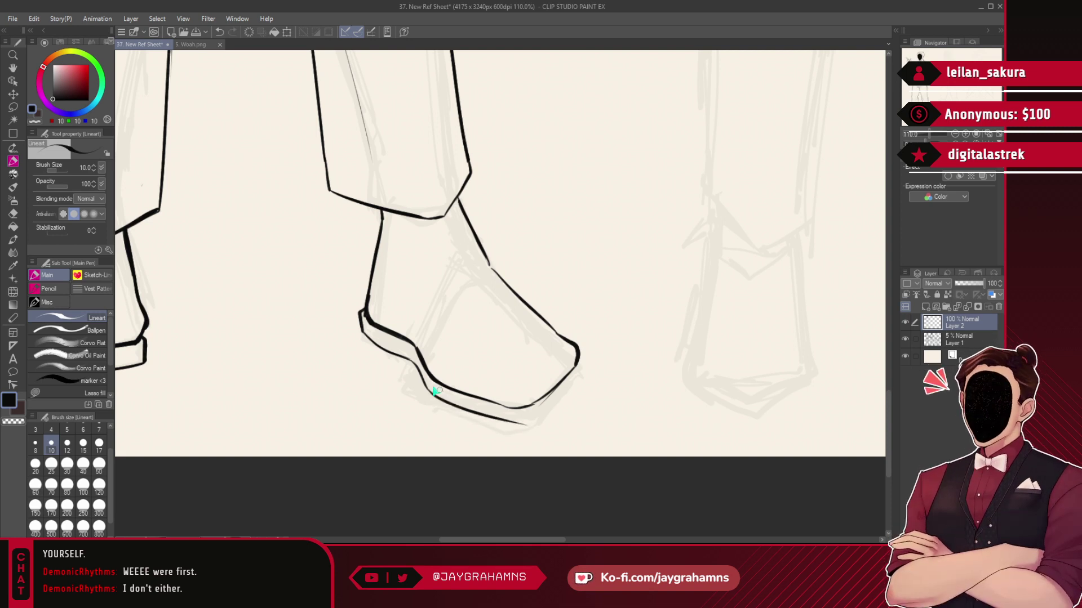
key("ctrl+z")
left_click_drag(429, 390, 527, 428)
key("ctrl+z")
mouse_move(429, 390)
left_mouse_down()
mouse_move(537, 434)
mouse_move(541, 412)
mouse_move(568, 389)
left_mouse_up()
key("ctrl+z")
- Erase the stray overlapping lines at the right-hand shoe's toe with transparent Lasso fill and redraw the seam between upper and sole
left_click(38, 122)
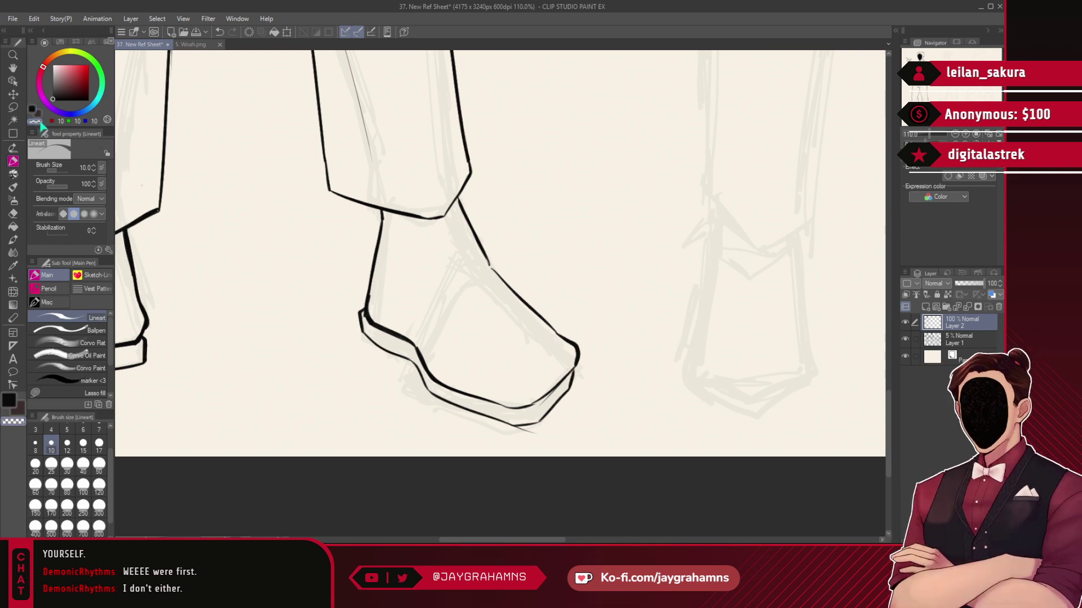
left_click(73, 393)
left_click_drag(548, 414, 572, 363)
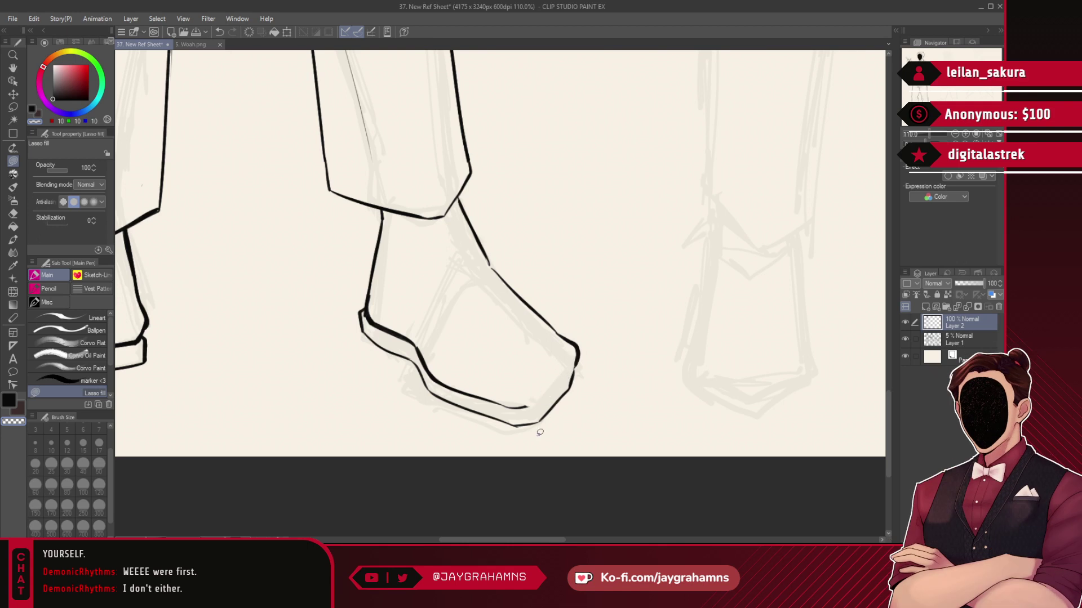
left_click(81, 318)
left_click(34, 109)
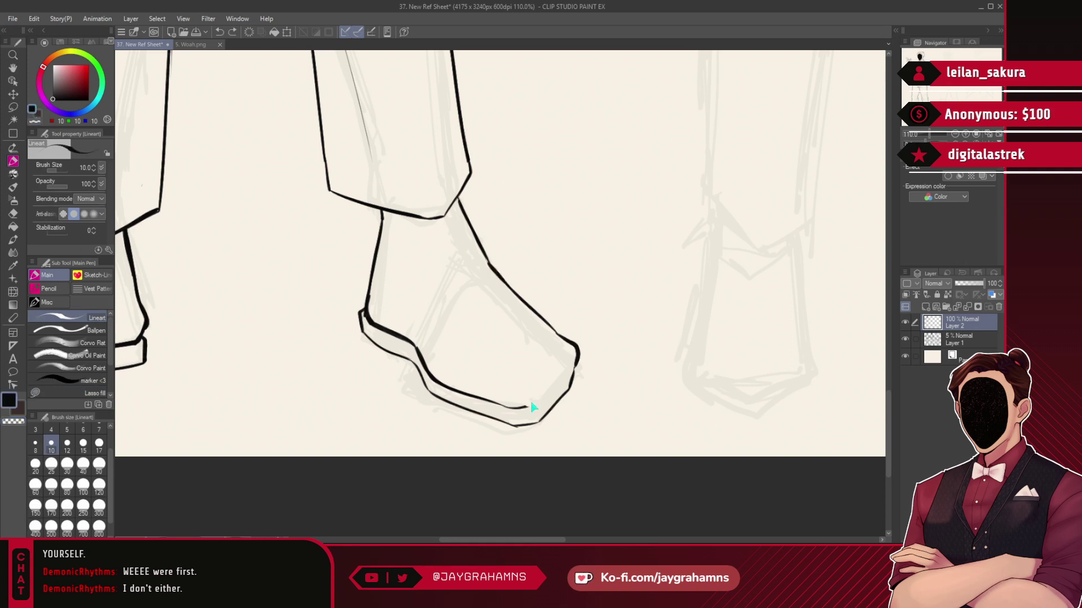
left_click_drag(521, 405, 544, 401)
key("ctrl+z")
- Ink two parallel lines down the front of the right-hand shoe's ankle, from the trouser hem to the instep
left_click_drag(438, 219, 462, 276)
key("ctrl+z")
left_click_drag(438, 219, 465, 280)
key("ctrl+z")
left_click_drag(450, 214, 478, 272)
key("ctrl+z")
left_click_drag(449, 211, 476, 272)
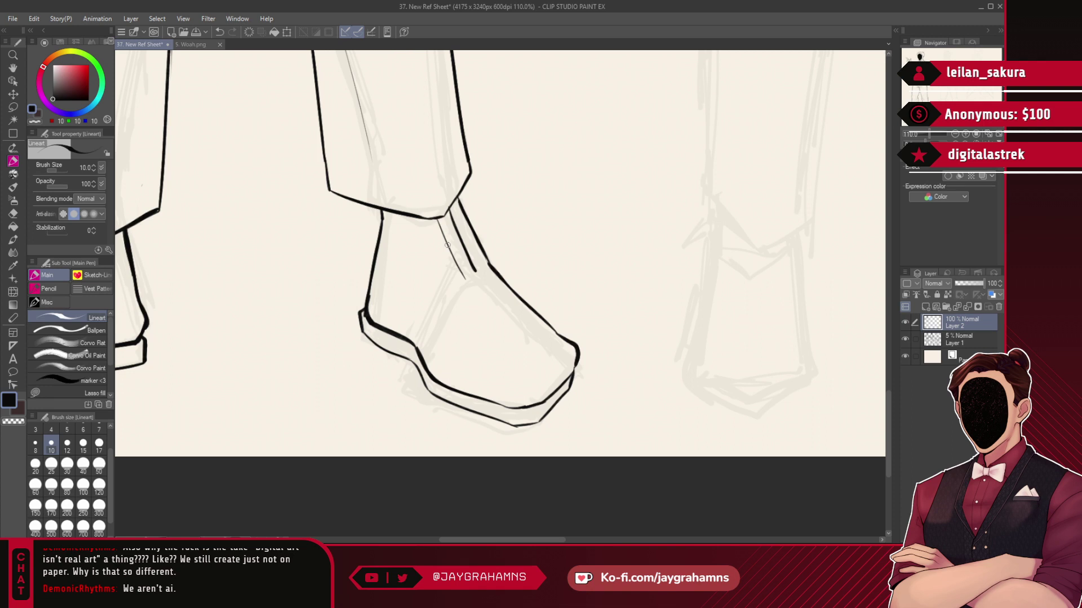
left_click_drag(439, 219, 469, 281)
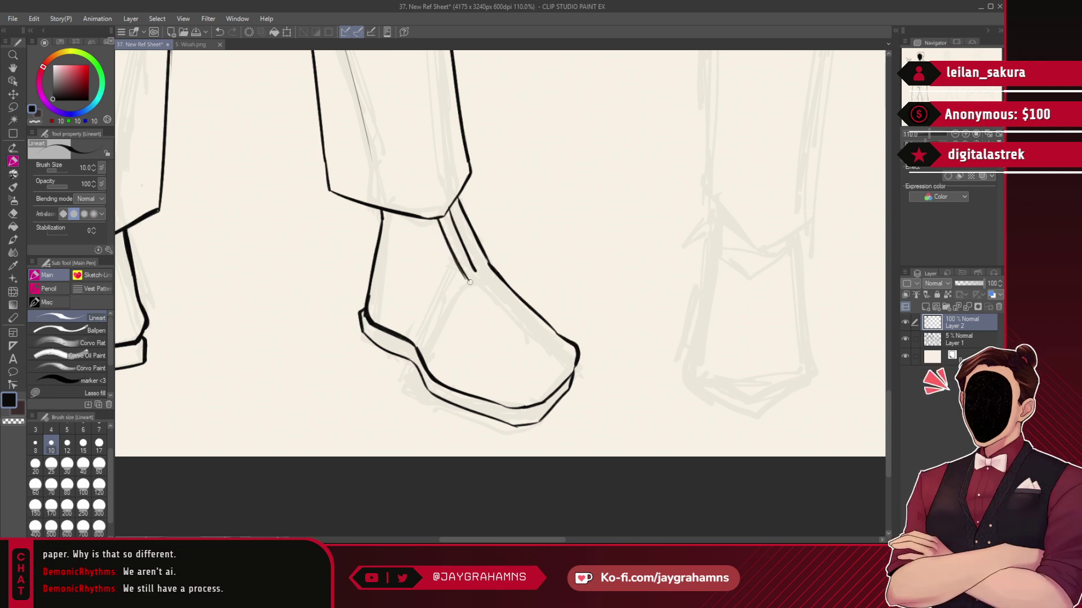
left_click_drag(450, 210, 478, 274)
key("ctrl+z")
key("ctrl+z")
key("ctrl+z")
key("ctrl+z")
left_click_drag(450, 209, 488, 280)
left_click_drag(439, 220, 467, 280)
left_click_drag(439, 219, 465, 280)
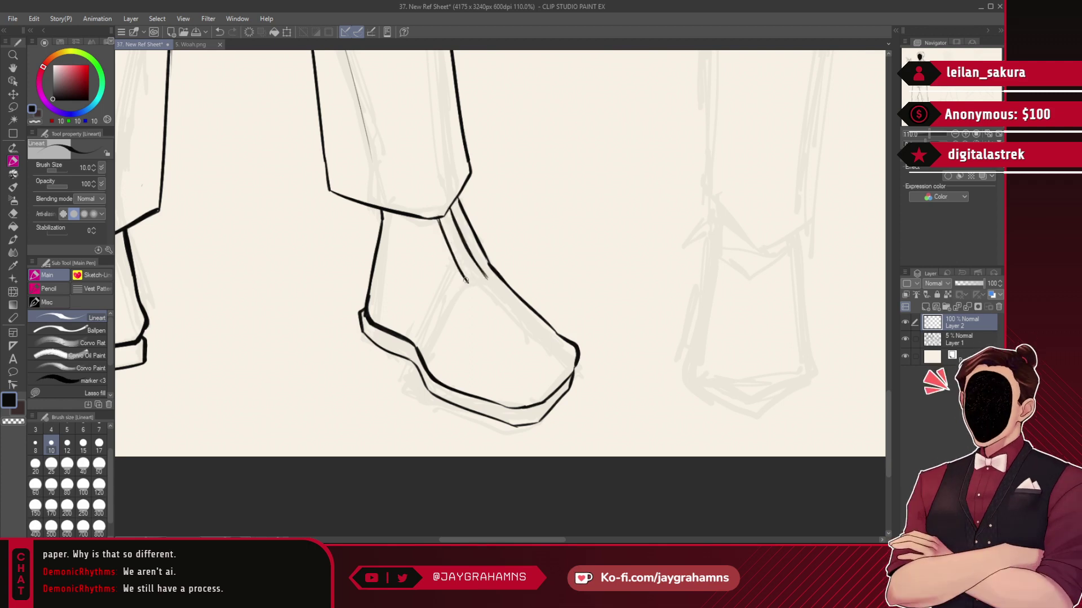
- Ink the curved seam across the right-hand shoe's front section, from the sole up to the instep, and reinforce the ankle's front line
left_click_drag(442, 334, 495, 277)
key("ctrl+z")
key("ctrl+z")
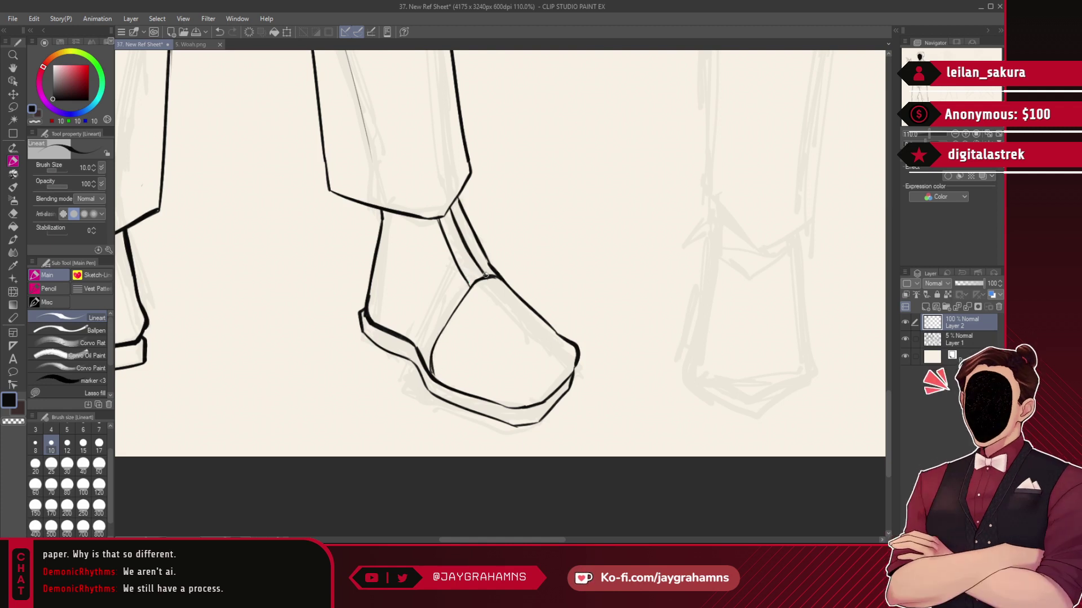
left_click_drag(457, 196, 489, 248)
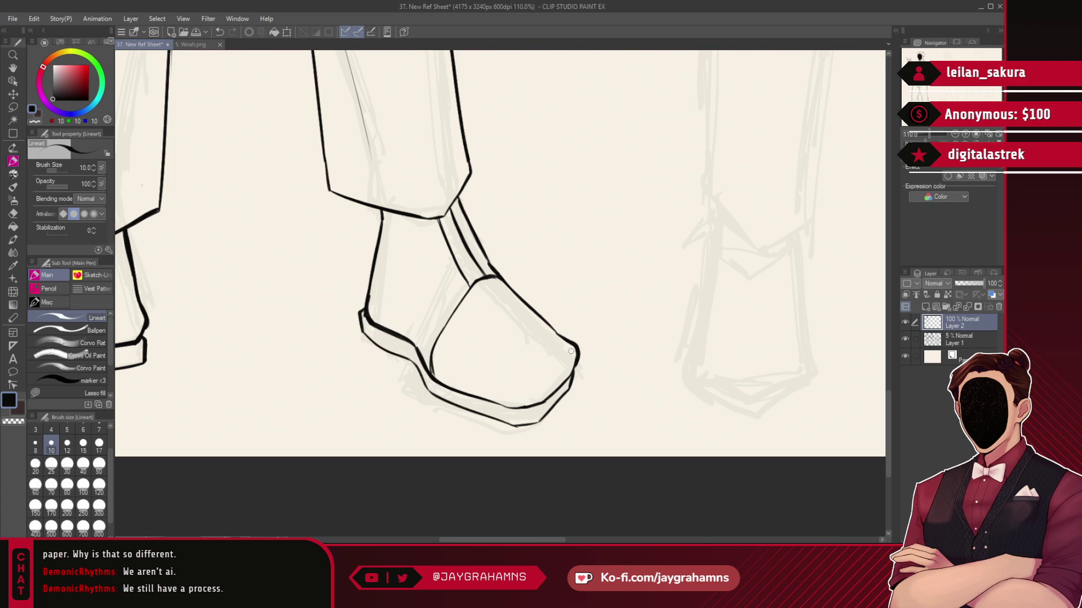
- Add a matching front seam and a parallel ankle line to the figure's left-hand shoe
left_click_drag(577, 307, 806, 364)
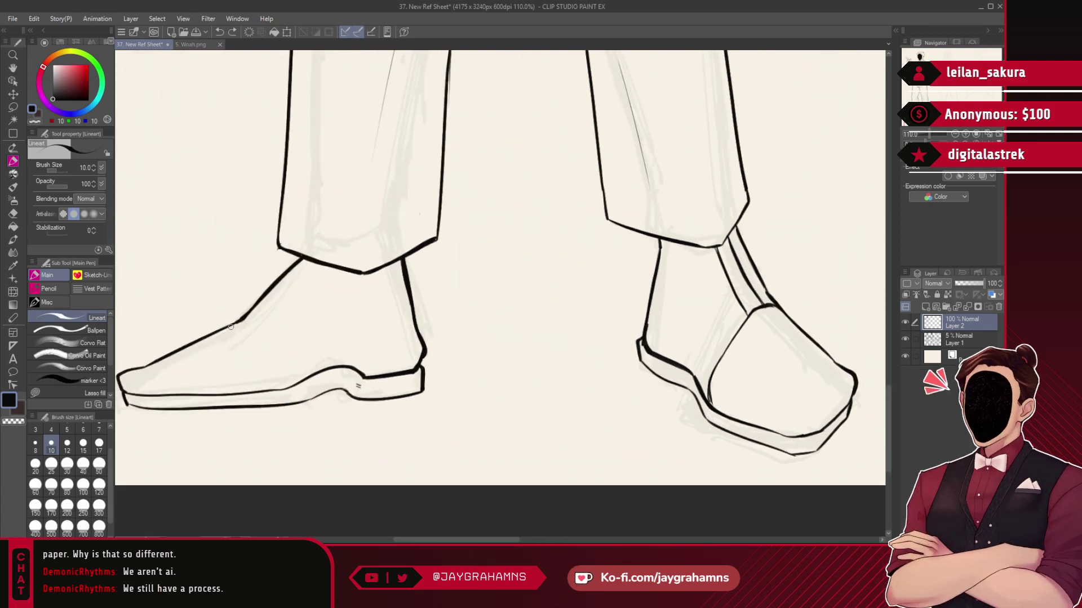
left_click_drag(242, 323, 265, 385)
left_click_drag(251, 321, 309, 262)
key("ctrl+z")
left_click_drag(248, 325, 309, 263)
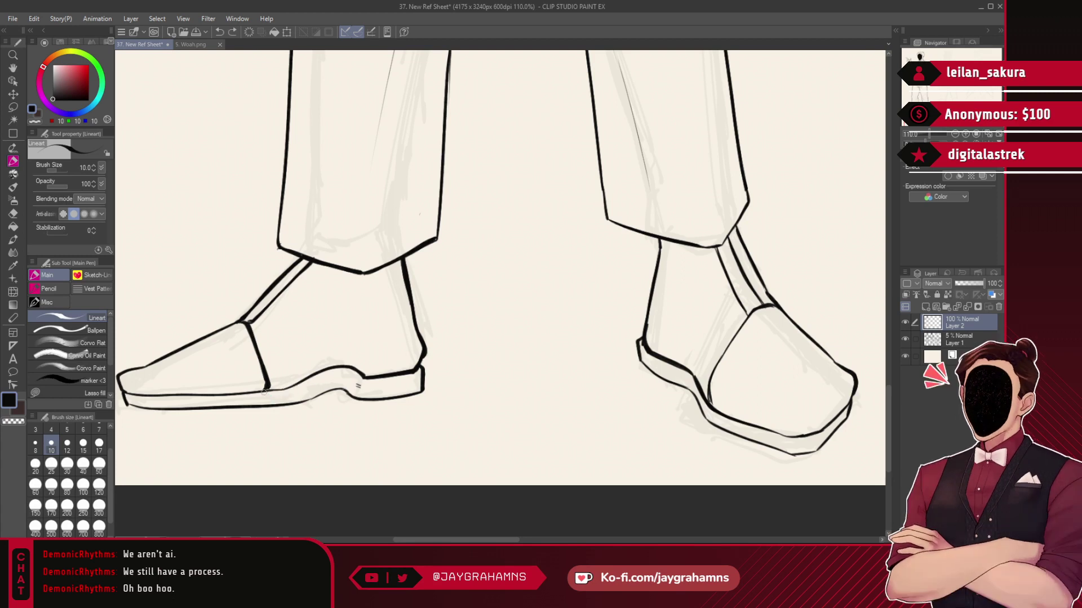
- Erase the right-hand trouser leg's inner edge below the knee using transparent Lasso fill, and switch back to the Lineart brush
scroll(325, 367, "down", 8)
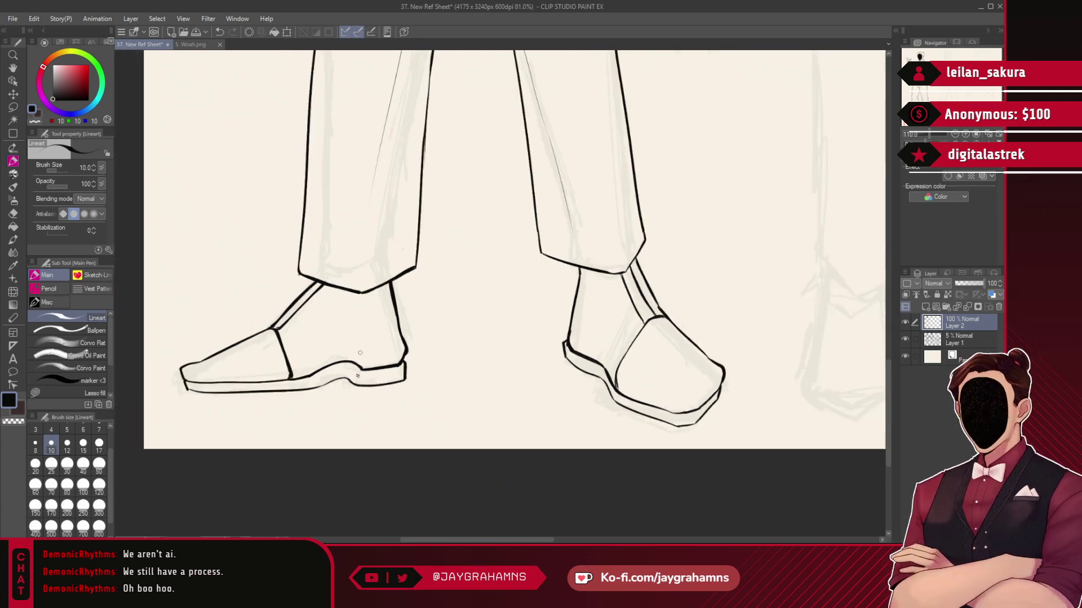
scroll(420, 368, "up", 5)
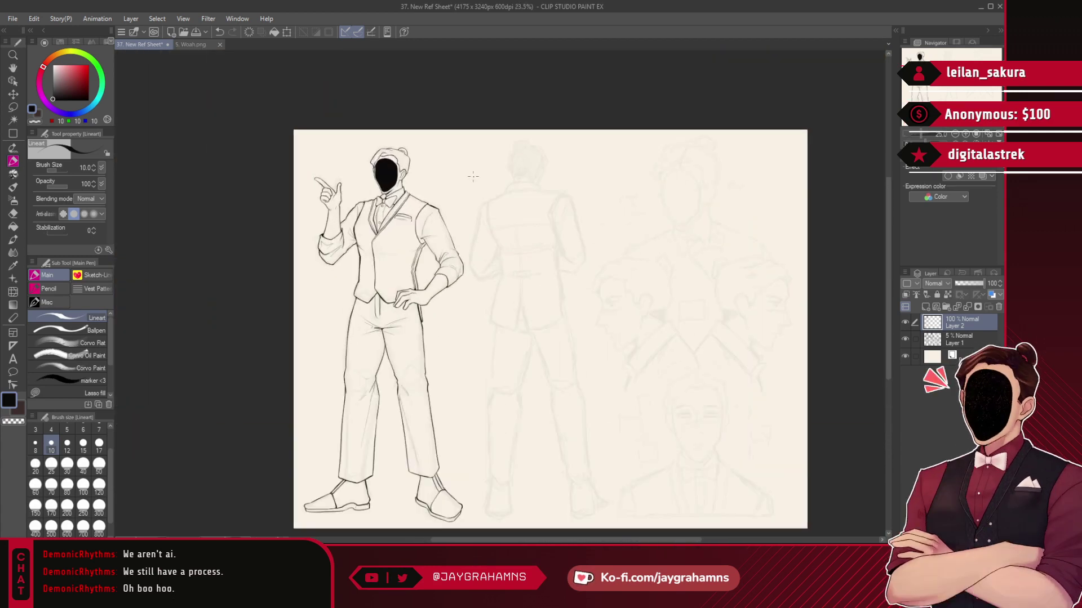
scroll(394, 441, "down", 2)
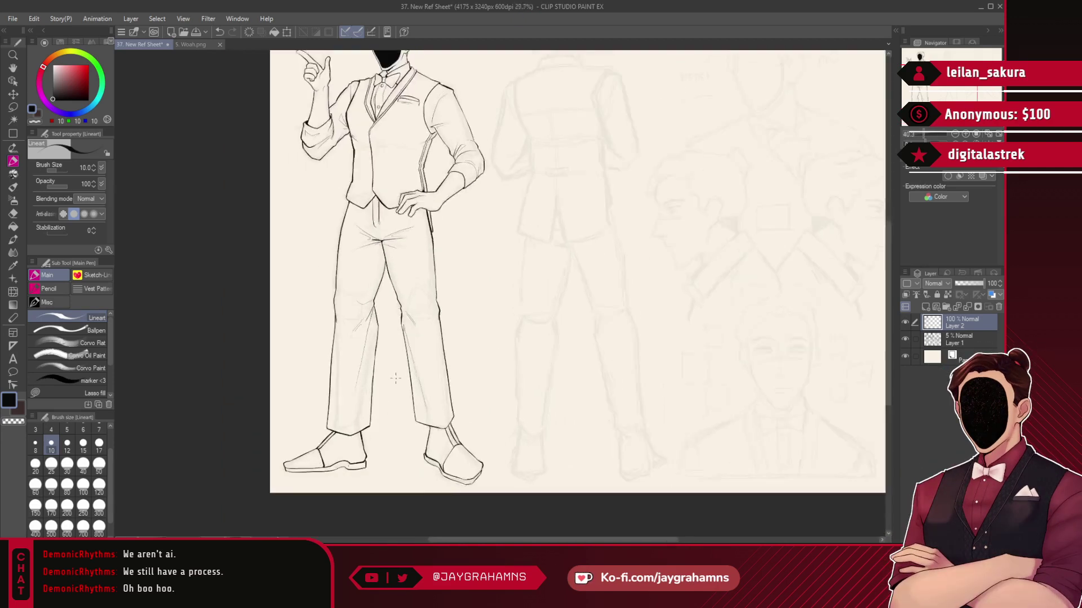
scroll(415, 362, "up", 5)
left_click(66, 393)
left_click(35, 121)
left_click_drag(398, 263, 410, 355)
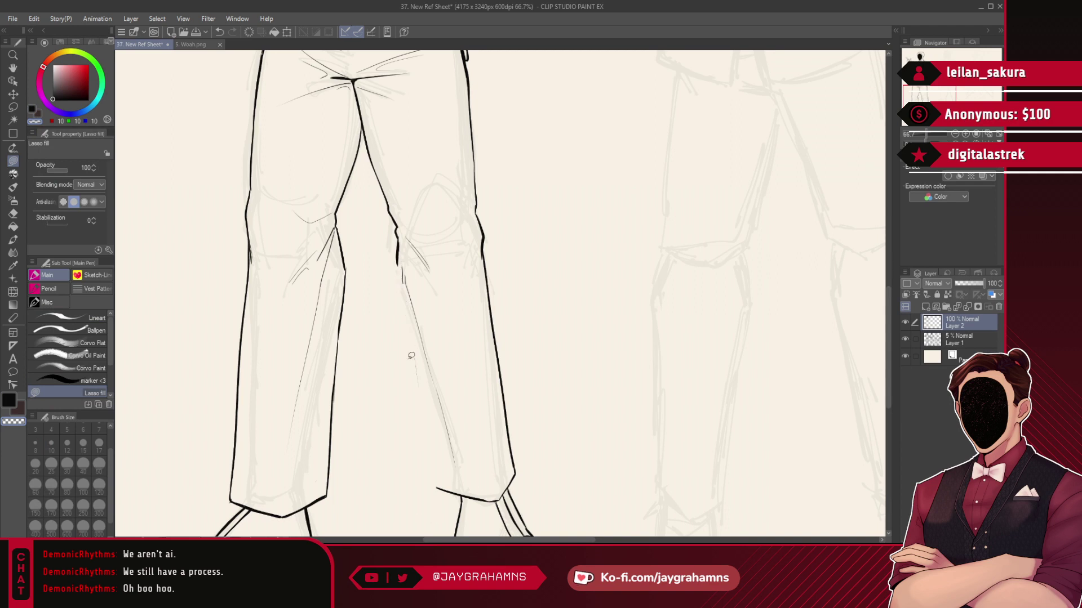
left_click(70, 319)
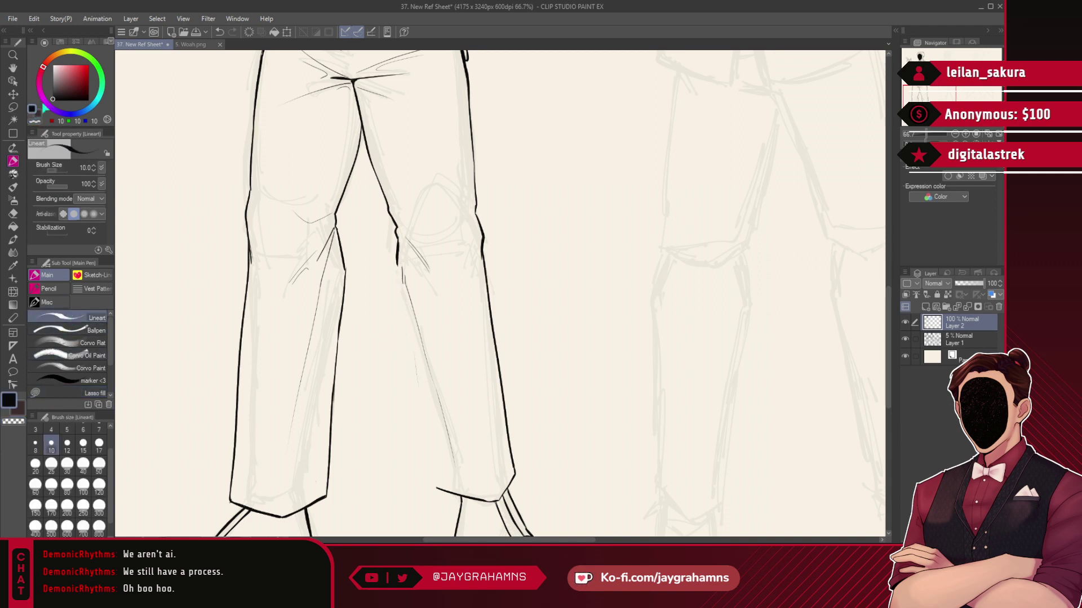
- Redraw the right-hand trouser leg's inner edge as one line from the knee to the hem
left_click_drag(395, 268, 435, 477)
key("ctrl+z")
left_click_drag(394, 265, 433, 479)
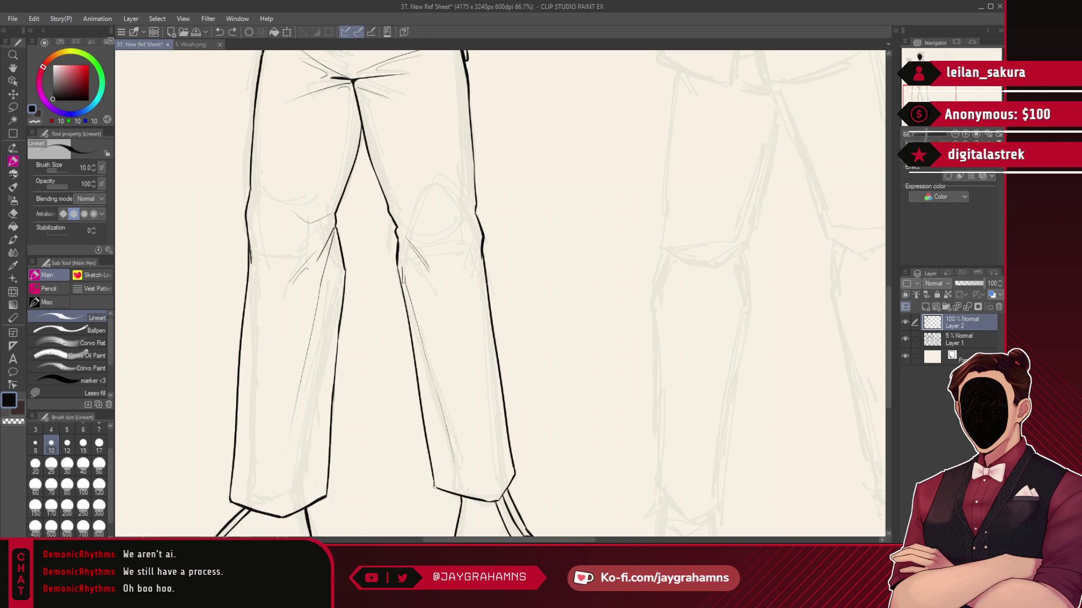
- Examine the inked trousers and shoes of the front-view figure at different magnifications
scroll(435, 477, "down", 8)
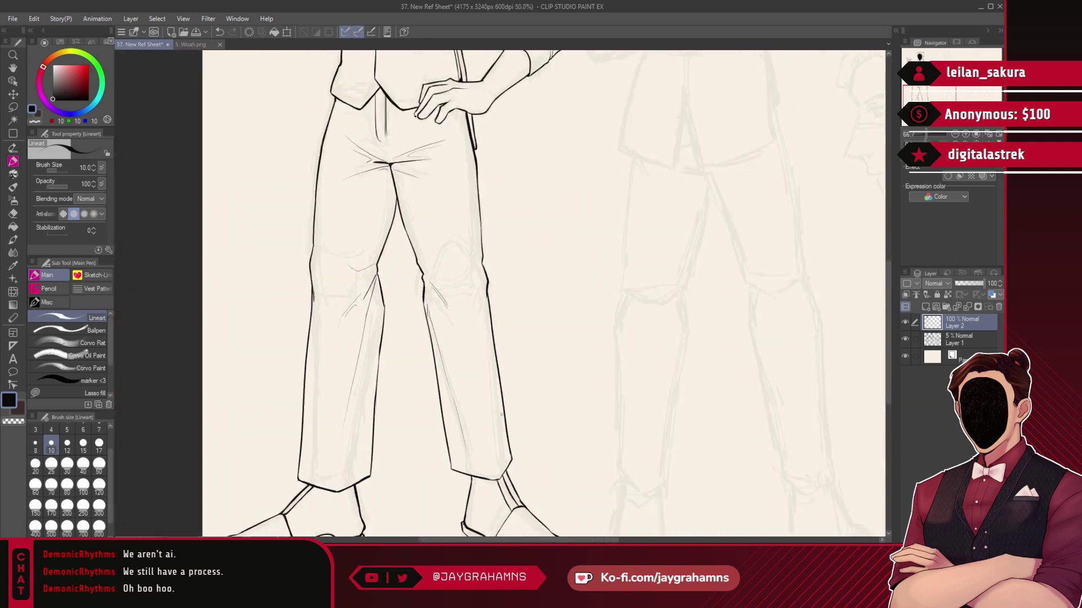
scroll(391, 293, "up", 3)
scroll(417, 225, "down", 3)
scroll(440, 270, "up", 3)
scroll(417, 204, "up", 1)
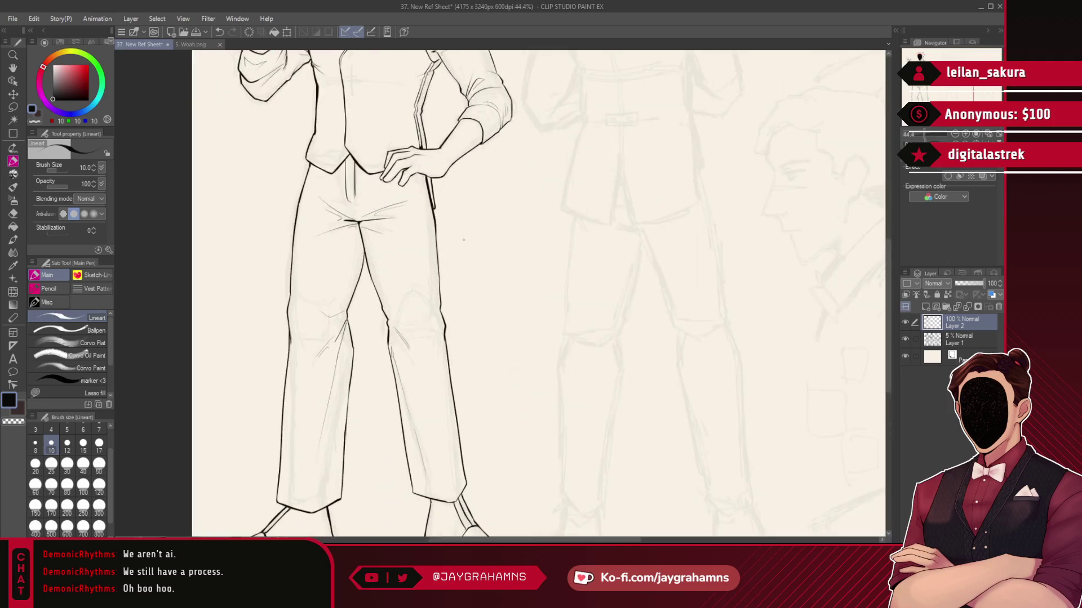
scroll(349, 338, "up", 1)
scroll(495, 135, "down", 1)
scroll(462, 208, "up", 1)
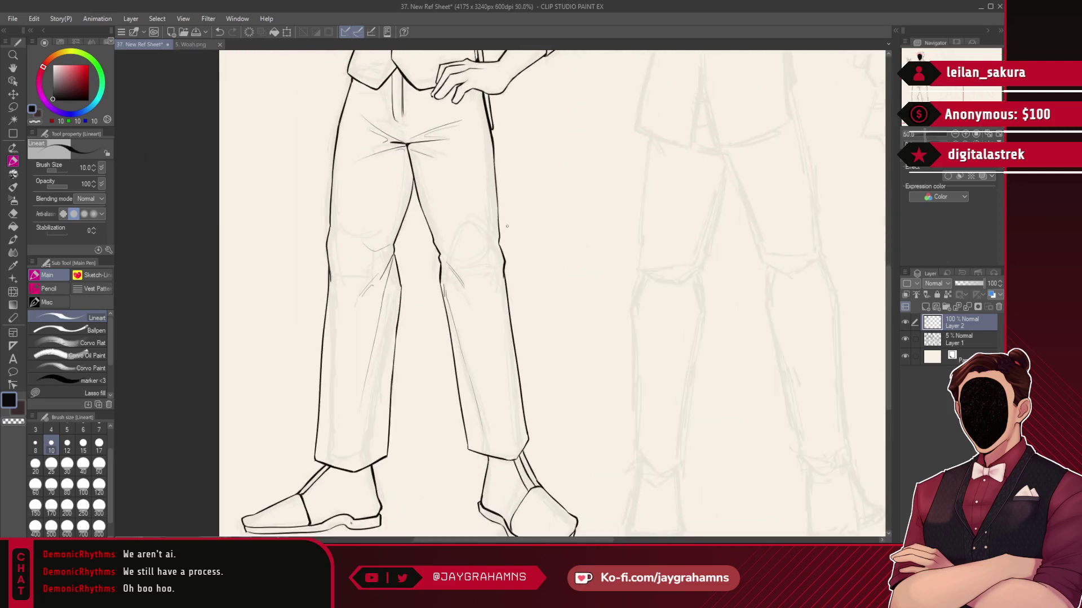
- Redraw the left-hand trouser leg's inner edge further inward from the knee to the hem, using the Lineart brush
left_click_drag(393, 256, 386, 436)
key("ctrl+z")
left_click_drag(394, 258, 387, 404)
key("ctrl+z")
left_click_drag(394, 257, 369, 482)
key("ctrl+z")
left_click_drag(394, 258, 376, 461)
- Erase the left-hand trouser leg's old inner edge with Lasso fill in transparent colour
left_click(73, 392)
left_click(36, 121)
left_click_drag(398, 276, 403, 274)
left_click_drag(392, 374, 407, 317)
mouse_move(394, 383)
left_mouse_down()
mouse_move(396, 445)
mouse_move(395, 435)
left_mouse_up()
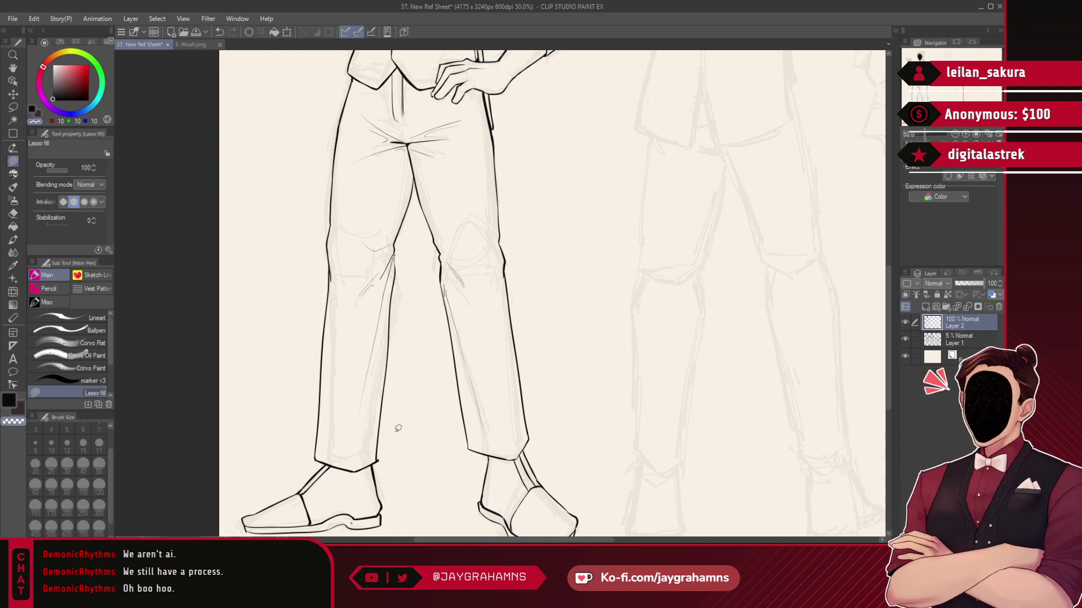
- Erase the inner-edge segment just below the left-hand knee and redraw it with the Lineart brush to join the new leg line
scroll(388, 254, "up", 4)
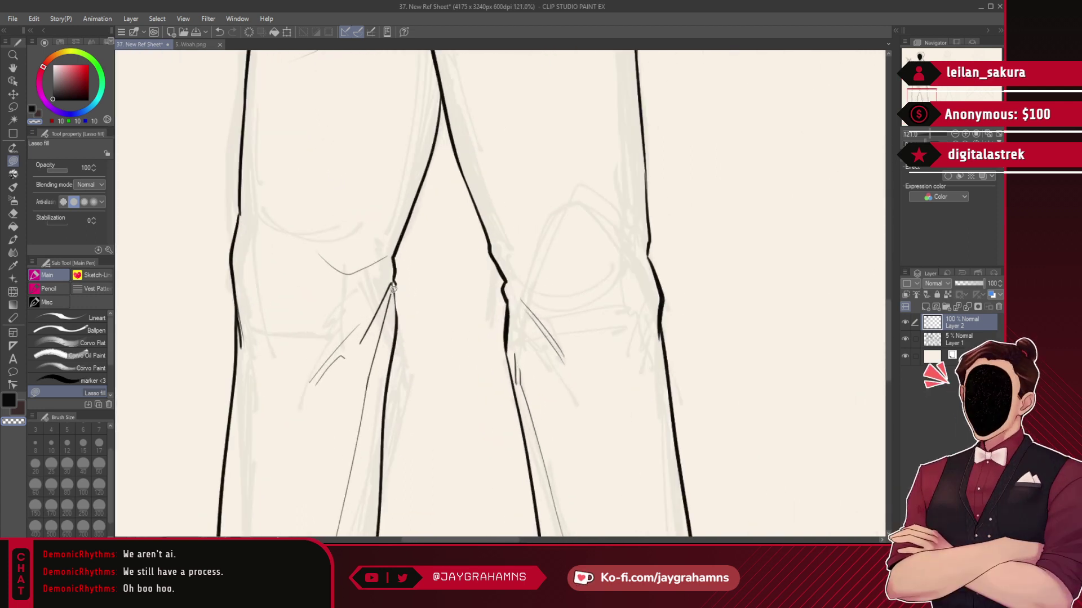
left_click_drag(396, 285, 400, 291)
left_click(89, 319)
left_click(33, 110)
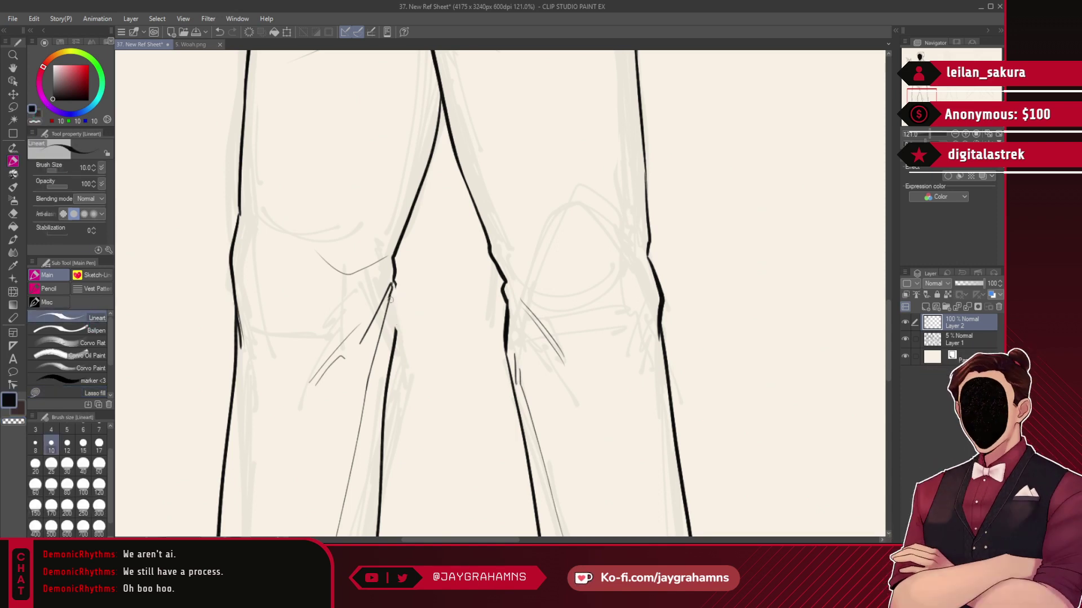
left_click_drag(393, 287, 396, 334)
key("ctrl+z")
left_click_drag(395, 281, 397, 331)
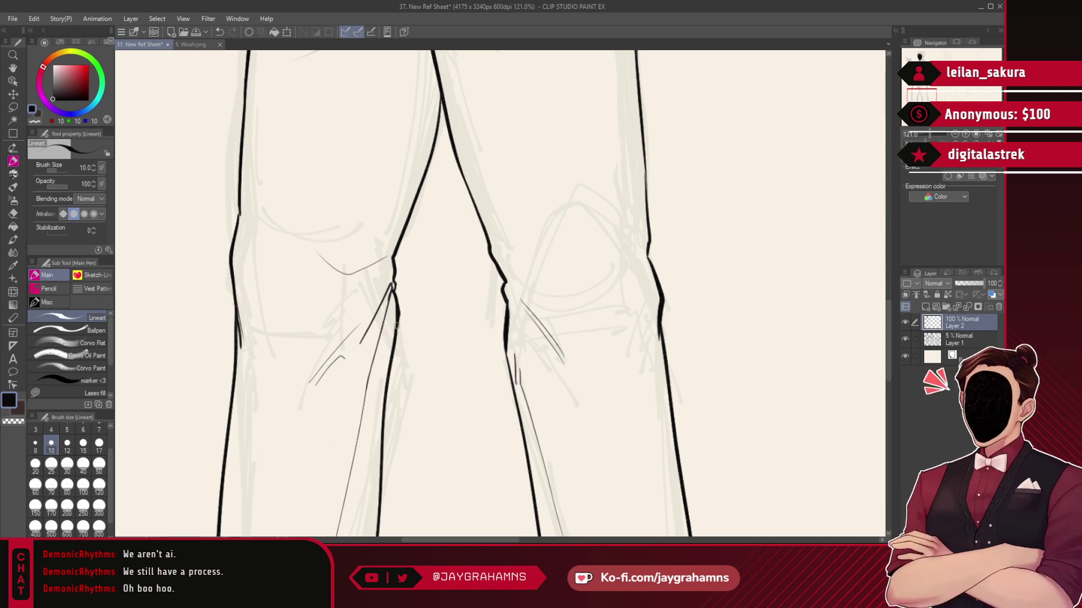
scroll(393, 352, "down", 6)
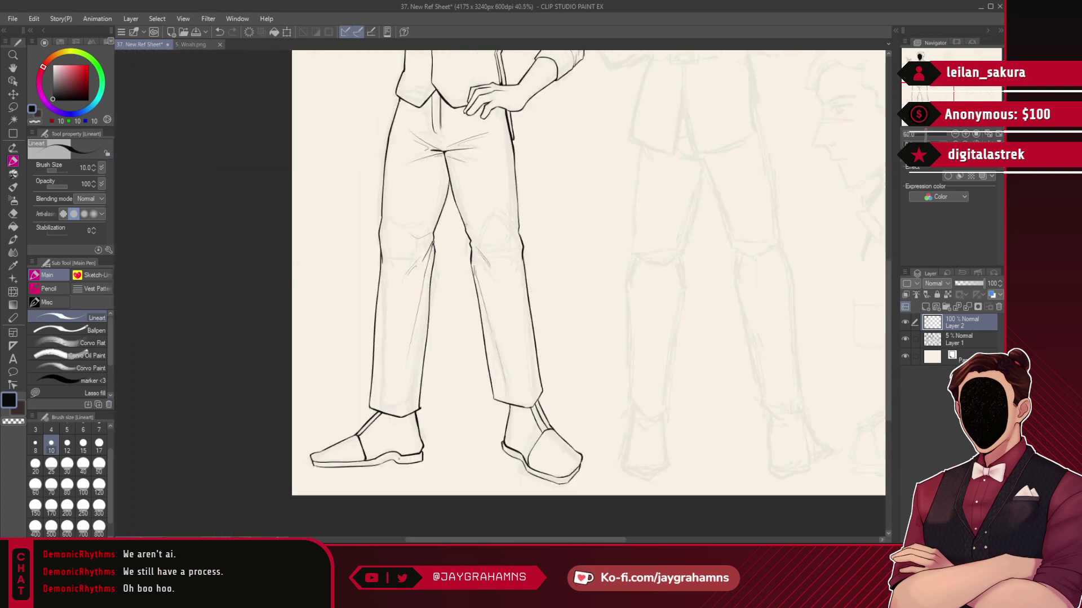
- Retrace the left-hand leg's outer contour at the knee and trim the excess ink using transparent Lasso fill
scroll(471, 291, "up", 5)
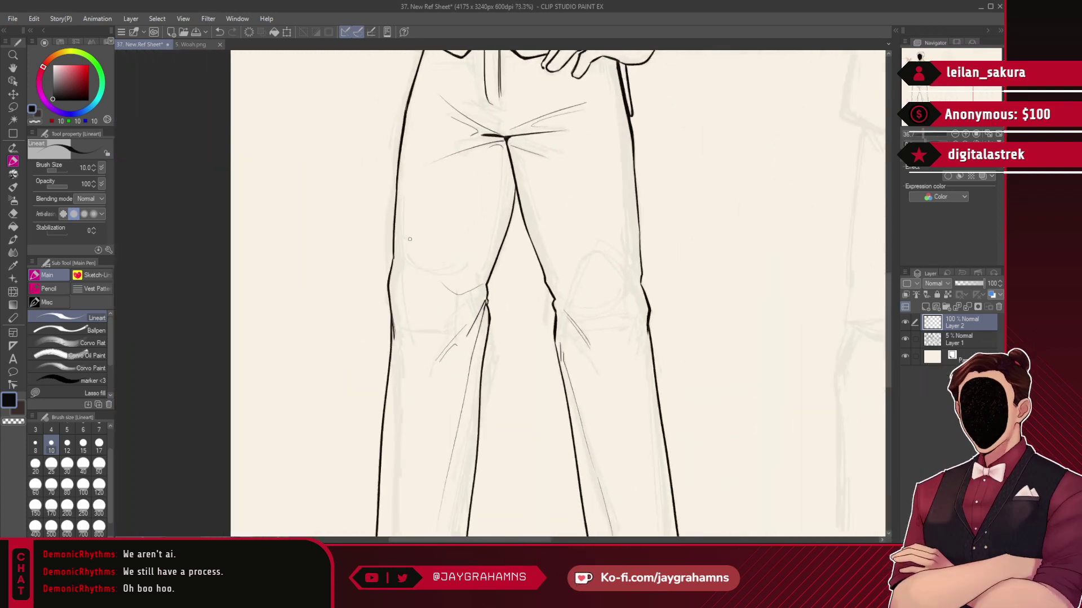
left_click_drag(387, 259, 381, 322)
key("ctrl+z")
left_click_drag(387, 264, 383, 344)
left_click(36, 122)
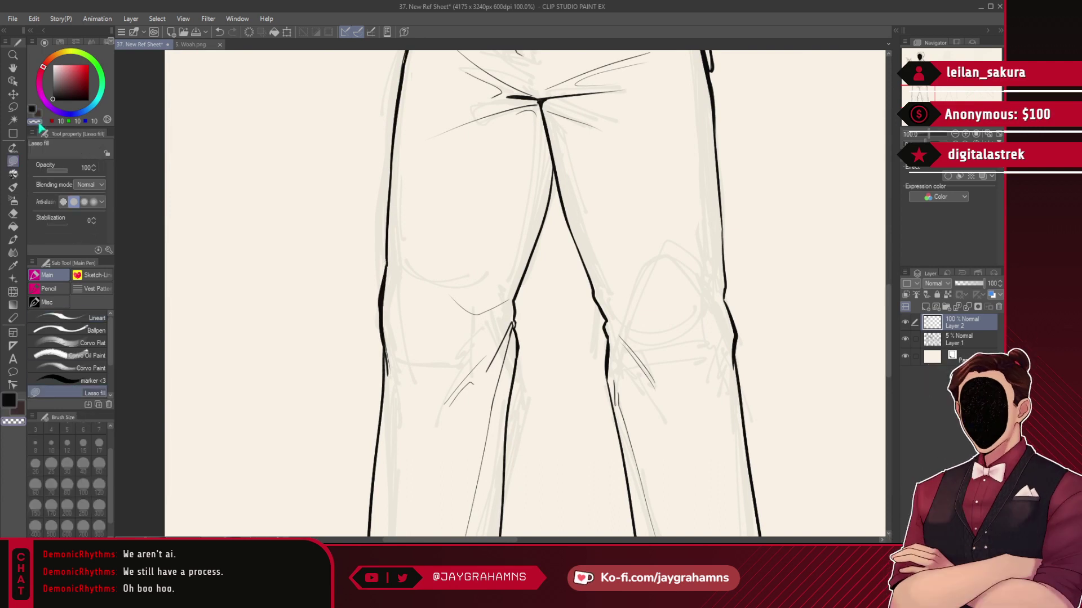
mouse_move(386, 327)
left_mouse_down()
mouse_move(396, 389)
mouse_move(396, 315)
left_mouse_up()
mouse_move(389, 319)
left_mouse_down()
mouse_move(393, 396)
mouse_move(396, 324)
left_mouse_up()
mouse_move(389, 274)
left_mouse_down()
mouse_move(383, 266)
mouse_move(389, 309)
left_mouse_up()
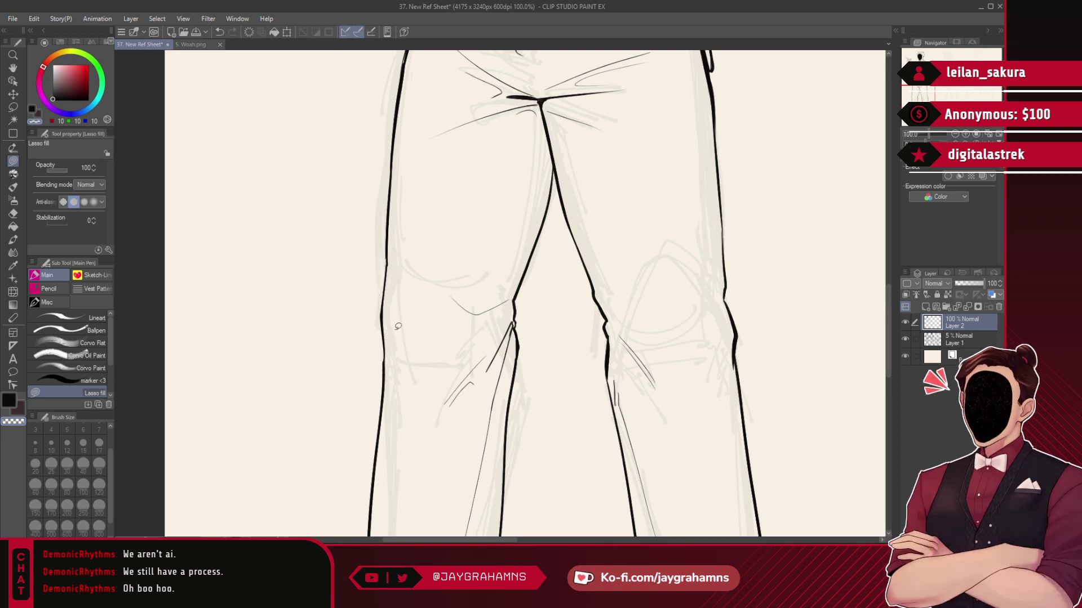
- Erase the right-hand leg's outer contour at the knee and redraw it as one smooth Lineart stroke
mouse_move(727, 298)
left_mouse_down()
mouse_move(751, 344)
mouse_move(732, 333)
mouse_move(730, 299)
left_mouse_up()
left_click(84, 318)
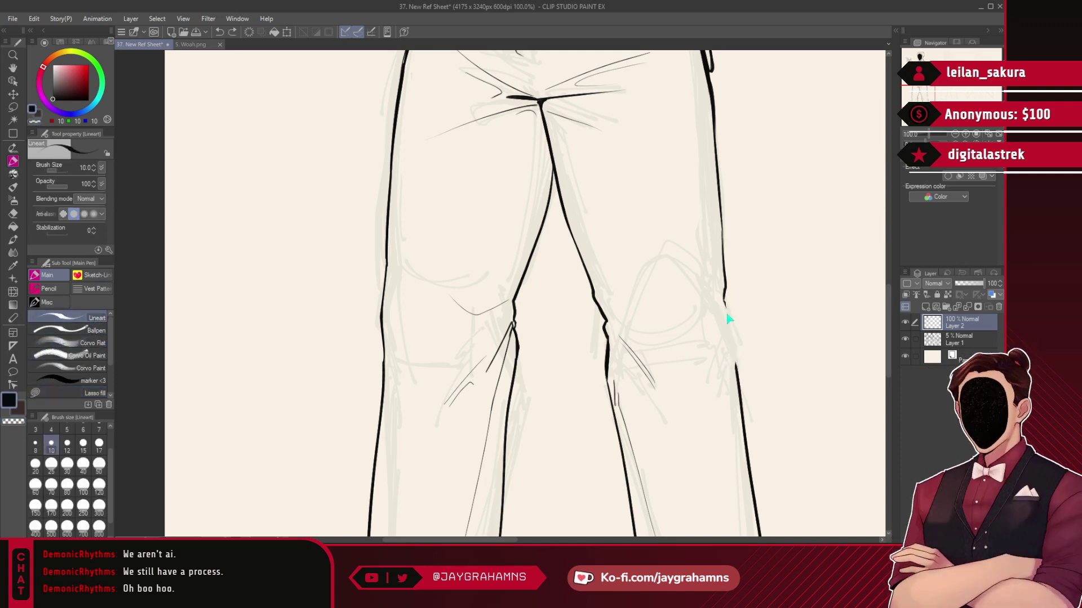
left_click_drag(723, 305, 735, 364)
scroll(524, 263, "down", 10)
scroll(533, 284, "down", 1)
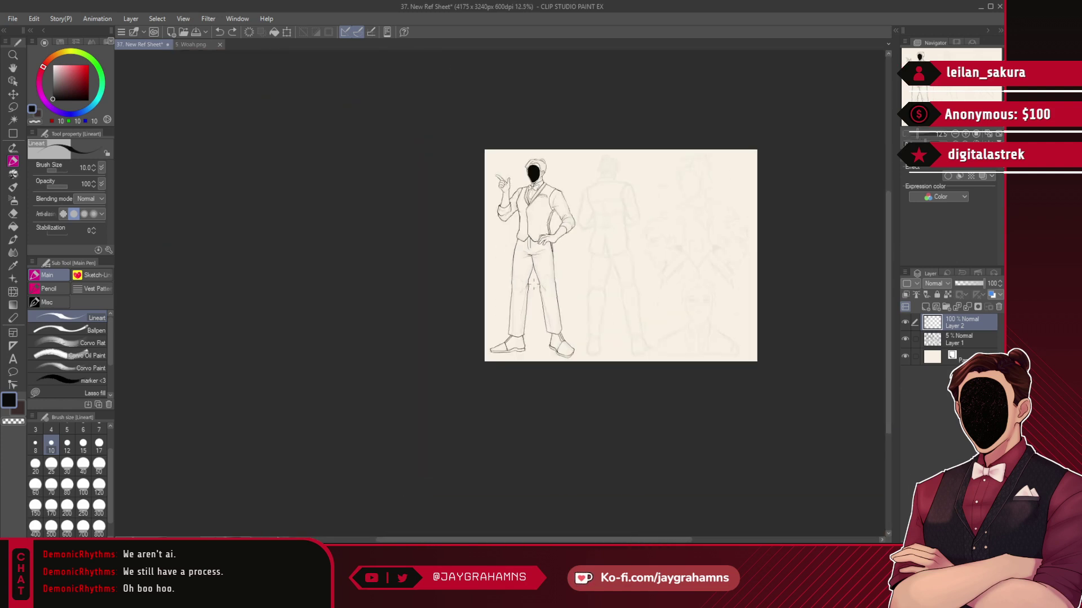
- Draw a lower hem on the right-hand trouser leg and erase the old hem and overlapping ankle lines with transparent Lasso fill
scroll(533, 284, "up", 8)
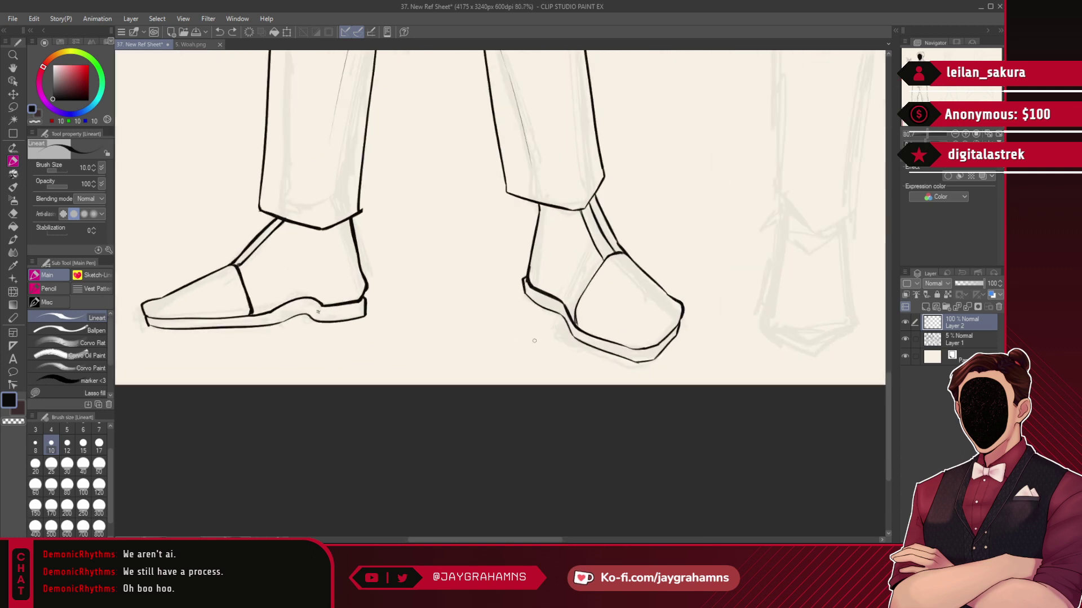
key("ctrl+z")
left_click_drag(506, 202, 575, 221)
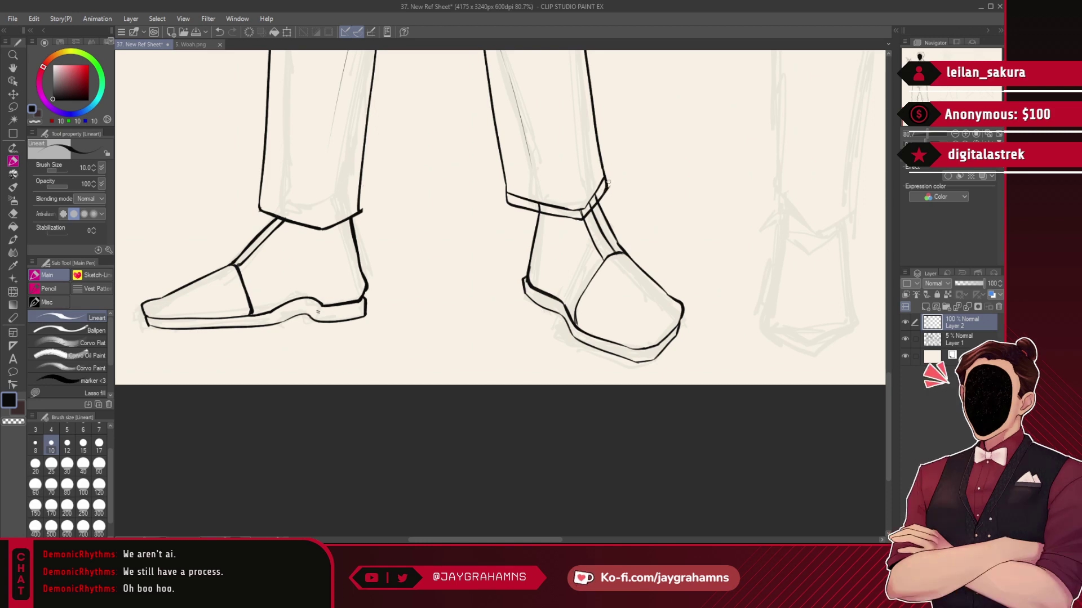
scroll(607, 182, "up", 4)
left_click(77, 392)
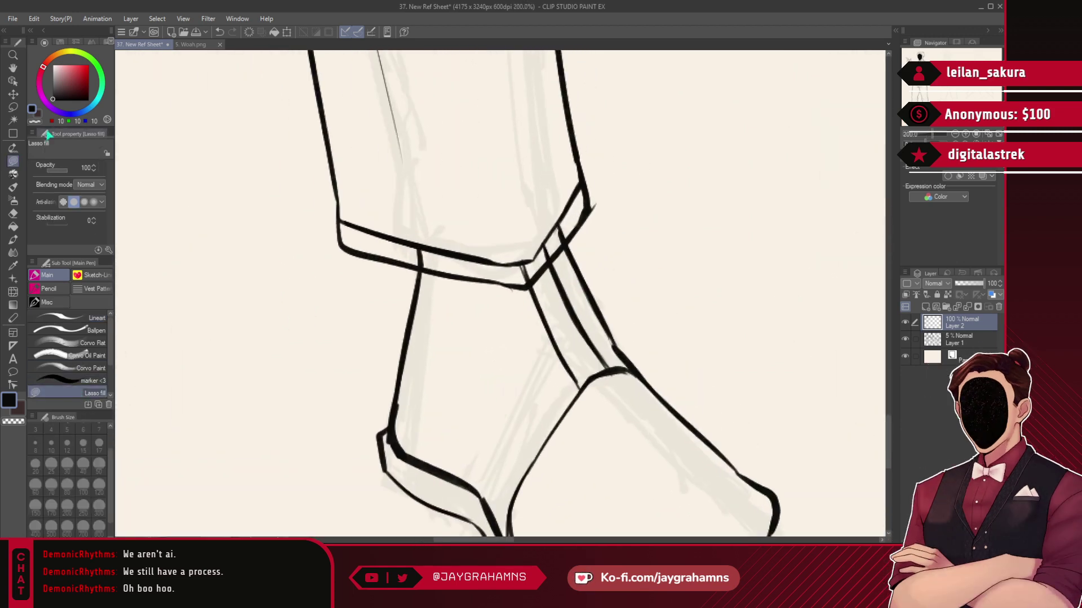
mouse_move(343, 208)
left_mouse_down()
mouse_move(418, 248)
mouse_move(509, 264)
mouse_move(581, 209)
mouse_move(579, 175)
mouse_move(572, 223)
mouse_move(484, 269)
mouse_move(341, 226)
left_mouse_up()
key("ctrl+z")
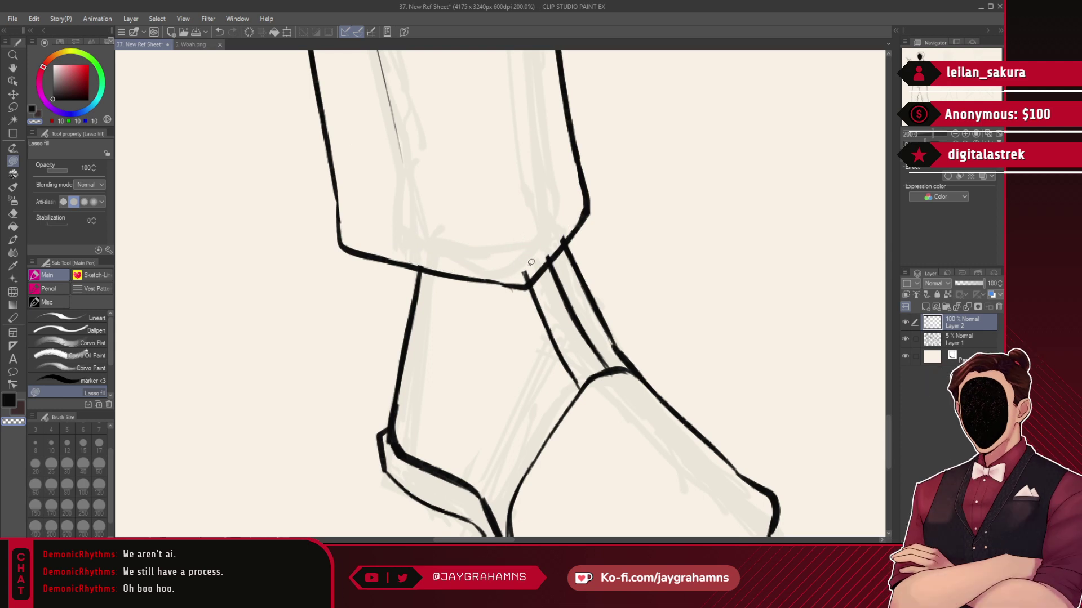
left_click_drag(520, 275, 573, 224)
- Trim the overshooting line at the inner corner of the left-hand trouser hem
scroll(459, 292, "down", 5)
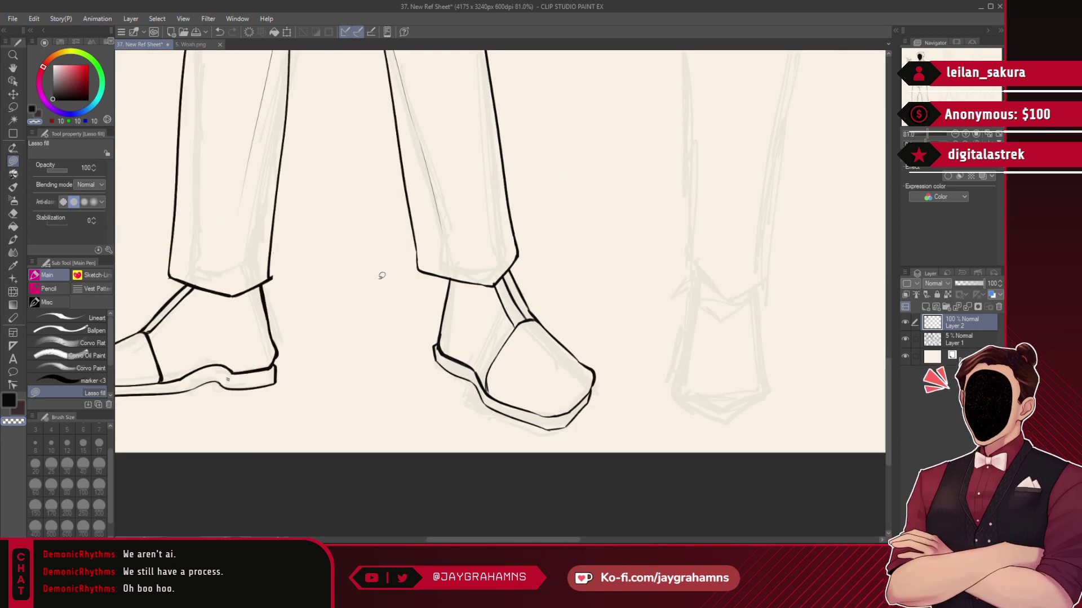
scroll(382, 276, "up", 4)
mouse_move(208, 197)
left_mouse_down()
mouse_move(194, 273)
mouse_move(225, 313)
left_mouse_up()
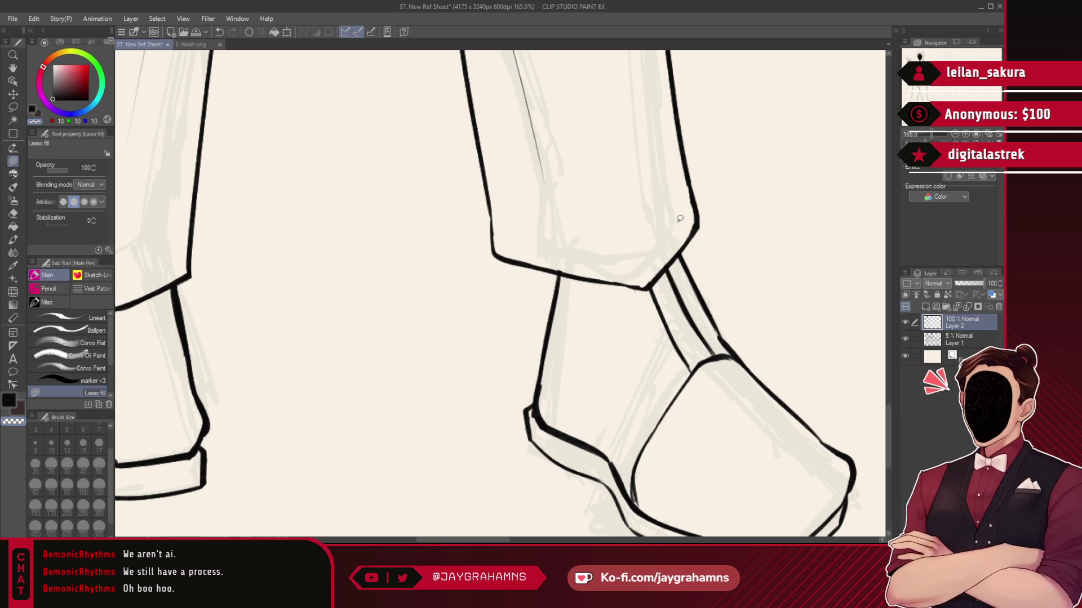
- Retrace the right-hand trouser hem with the Lineart brush in black, redoing the stroke until it forms an even, heavier line
key("p")
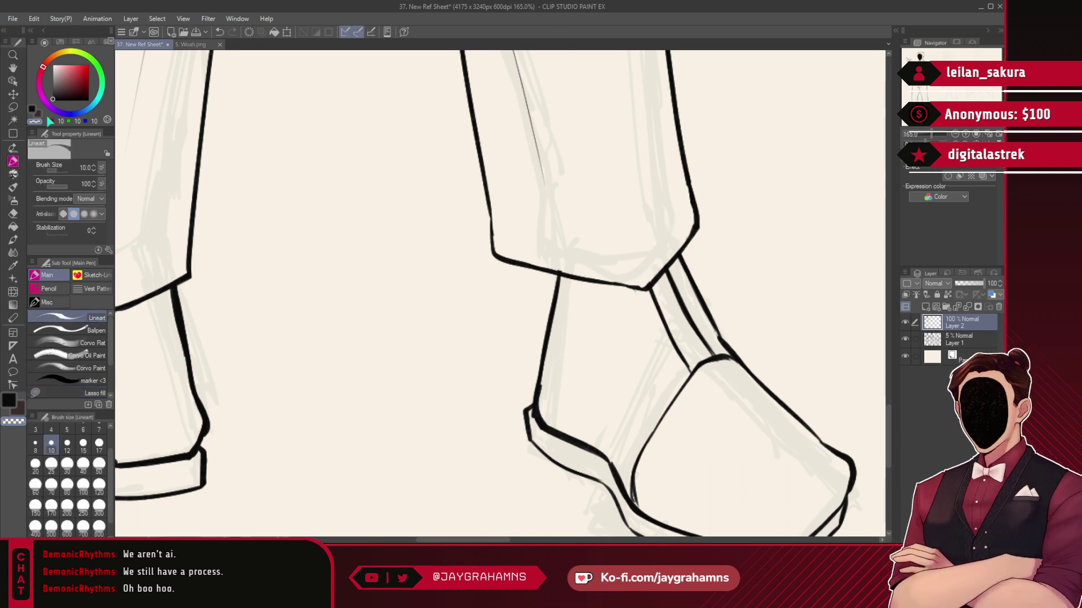
left_click_drag(534, 272, 634, 289)
left_click_drag(519, 265, 655, 291)
key("ctrl+z")
key("ctrl+z")
mouse_move(569, 278)
left_mouse_down()
mouse_move(664, 290)
mouse_move(618, 284)
mouse_move(649, 286)
left_mouse_up()
key("ctrl+z")
key("ctrl+z")
key("ctrl+z")
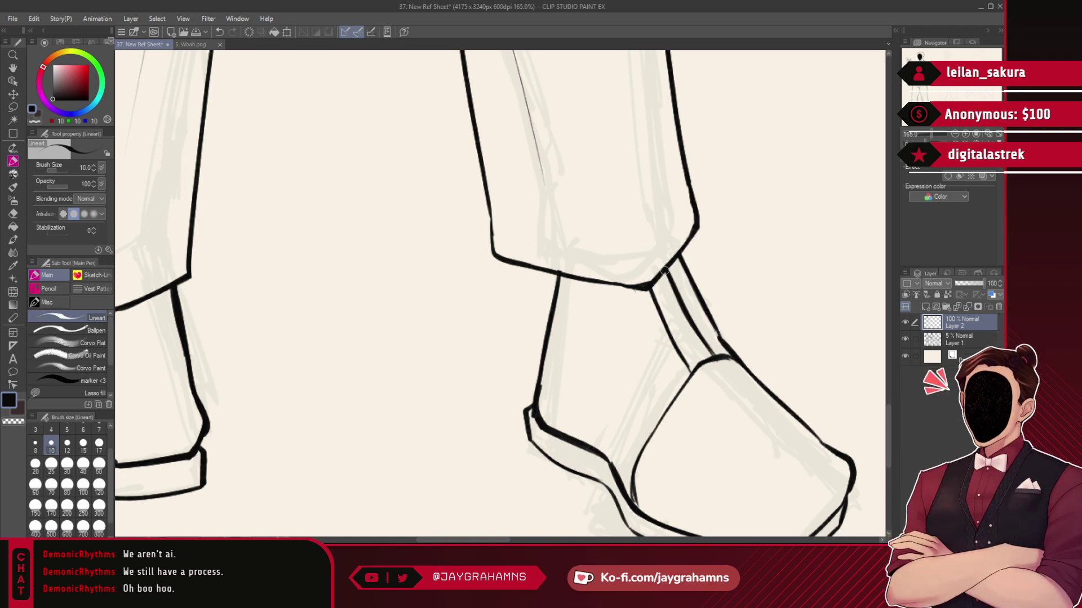
left_click_drag(527, 268, 632, 290)
key("ctrl+z")
left_click_drag(499, 255, 644, 288)
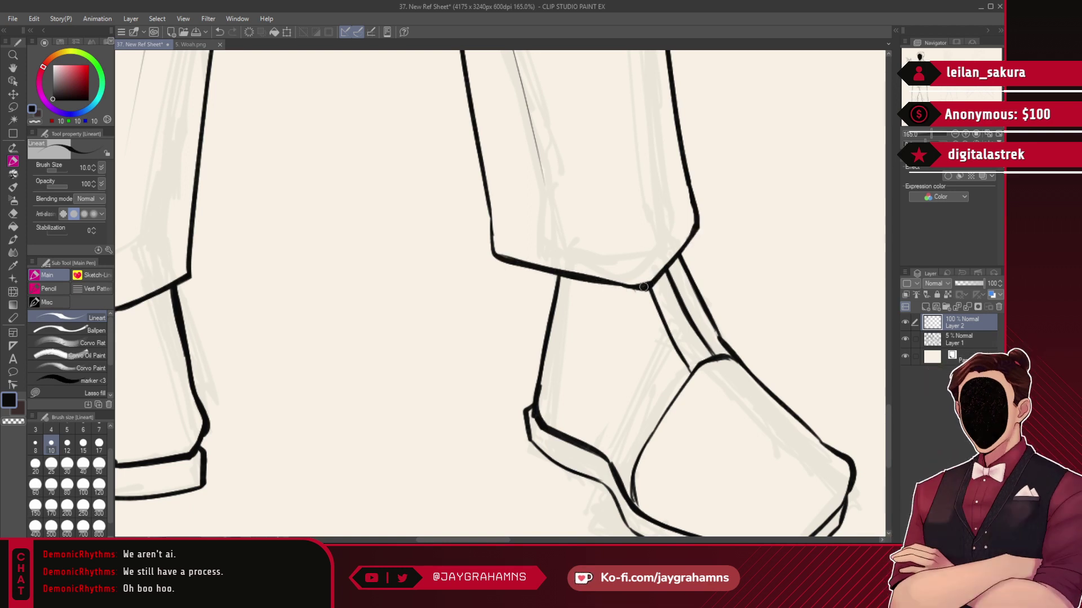
key("ctrl+z")
left_click_drag(500, 258, 653, 284)
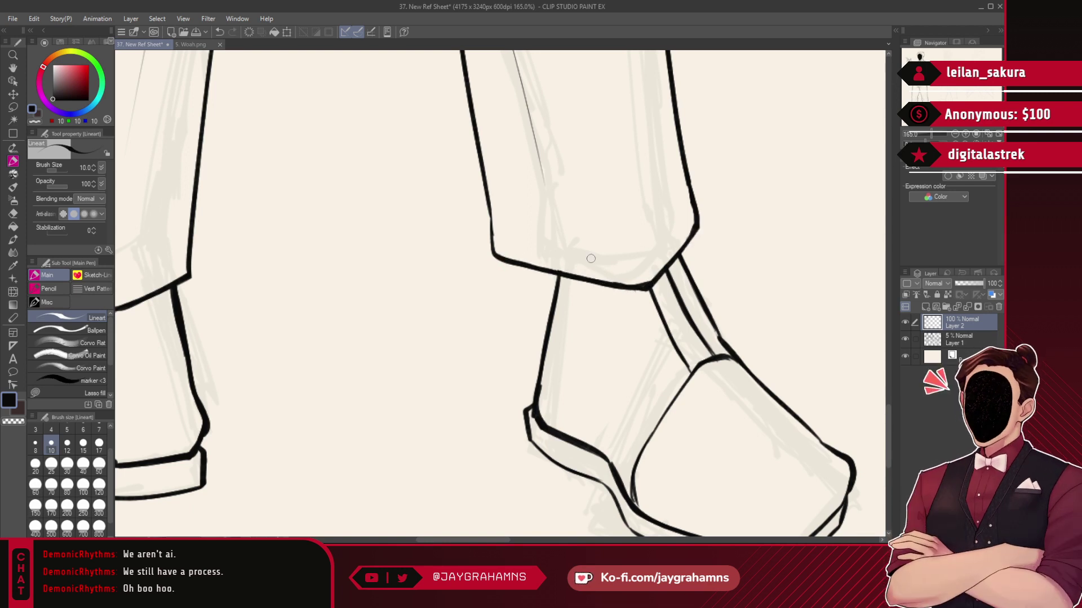
- Examine the inked knees, hems and shoes of the front-view figure at different magnifications
scroll(590, 258, "down", 7)
scroll(583, 277, "down", 1)
scroll(475, 242, "up", 6)
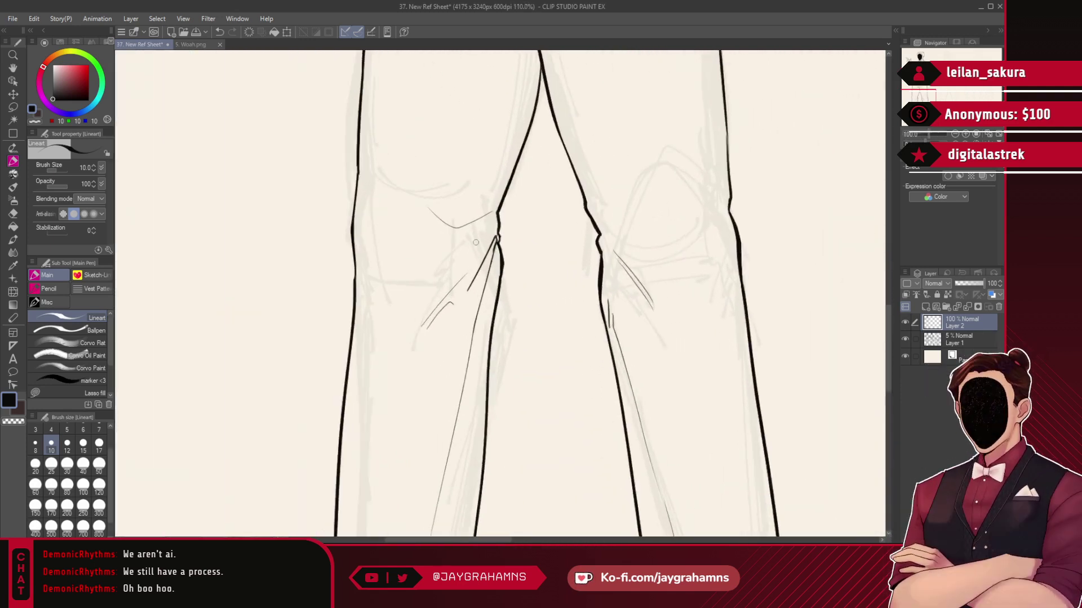
scroll(475, 243, "down", 8)
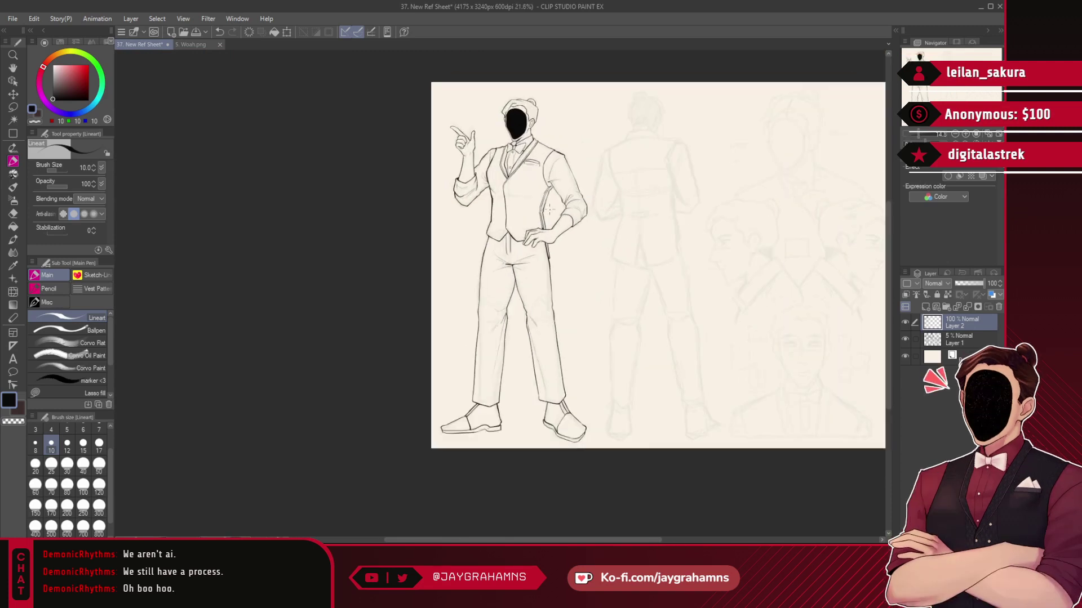
scroll(535, 423, "up", 6)
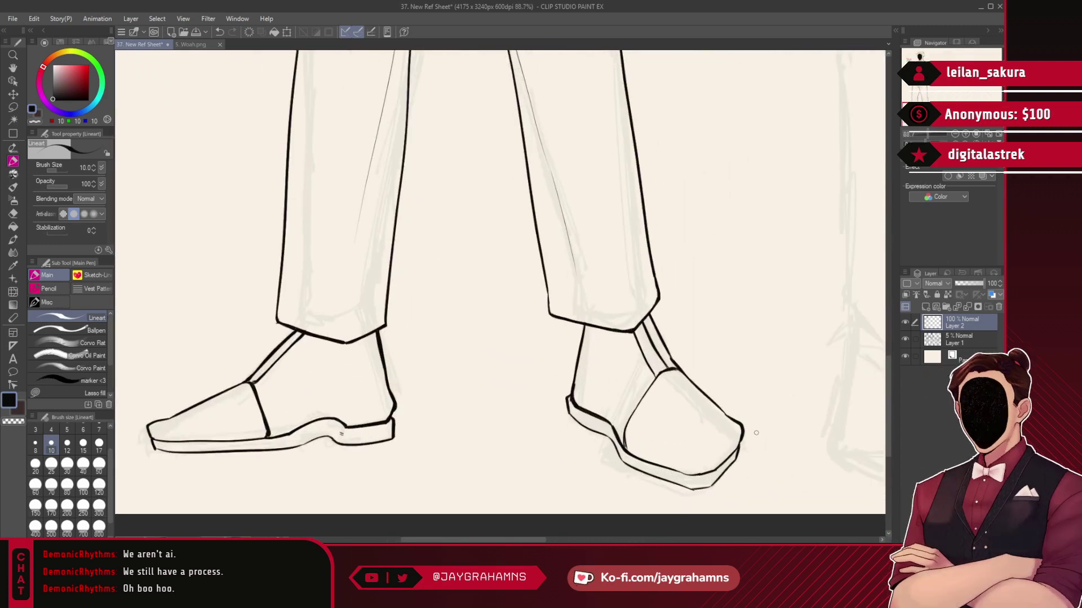
scroll(756, 433, "up", 2)
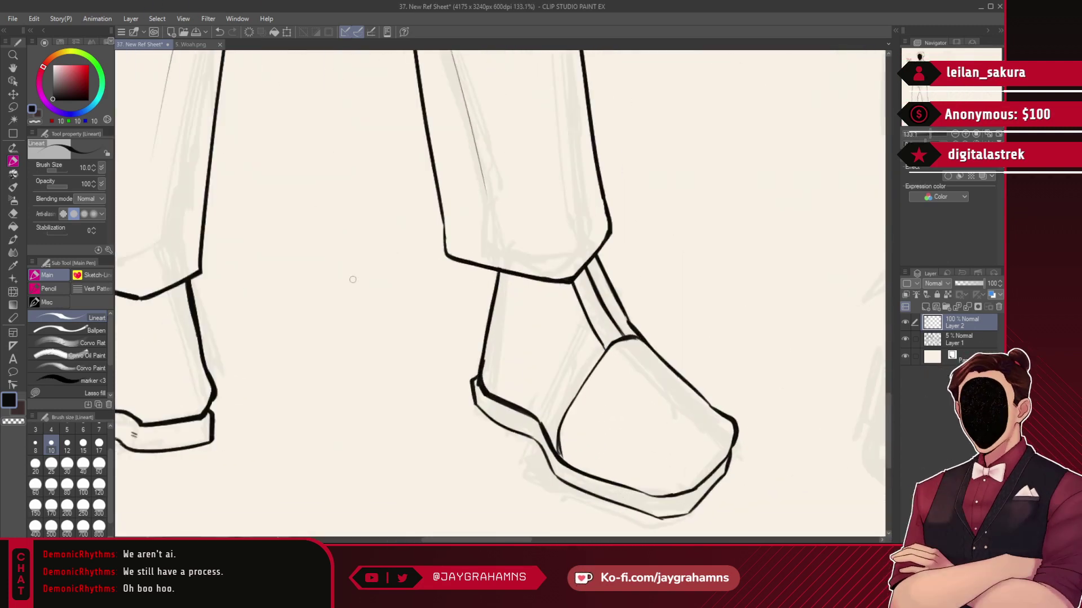
scroll(352, 280, "down", 4)
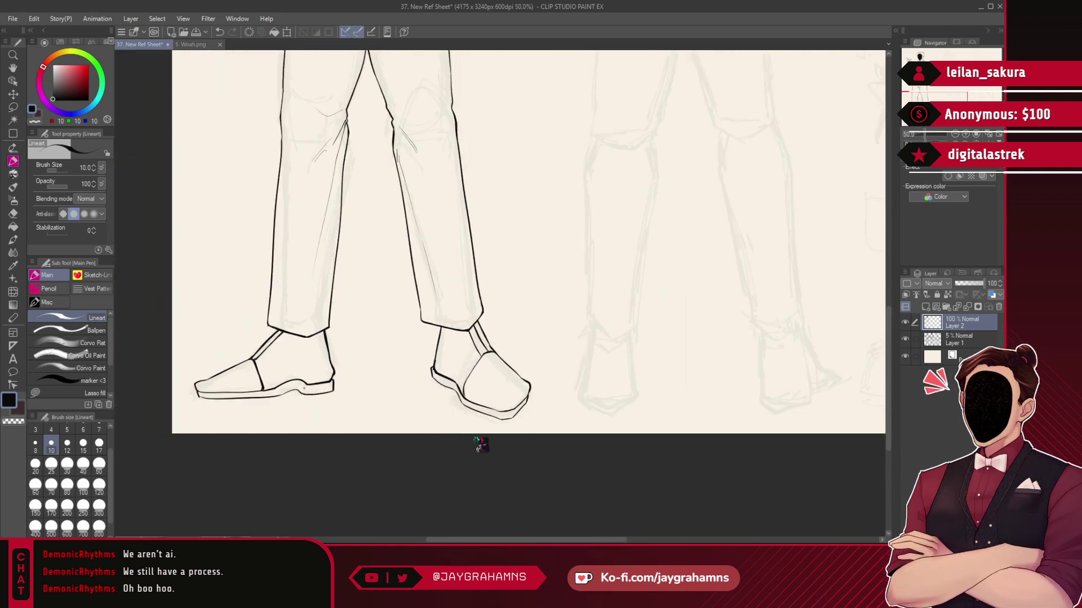
- Redraw the lower sole edge around the toe of the right-hand shoe as a rounder curve
scroll(480, 445, "up", 7)
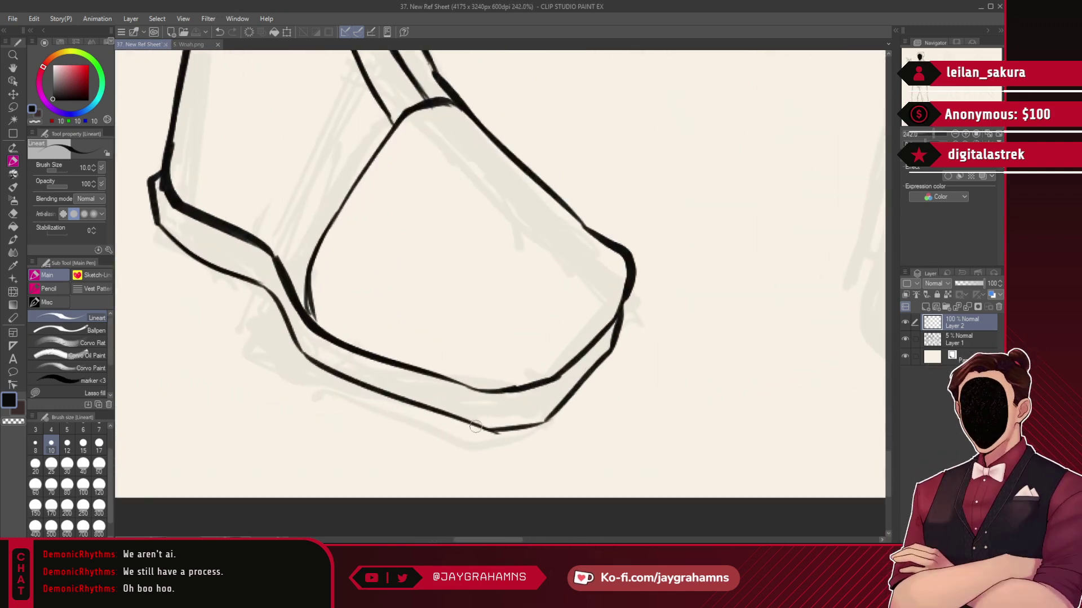
mouse_move(472, 421)
left_mouse_down()
mouse_move(508, 430)
mouse_move(609, 387)
left_mouse_up()
key("ctrl+z")
mouse_move(467, 420)
left_mouse_down()
mouse_move(537, 414)
mouse_move(590, 386)
left_mouse_up()
key("ctrl+z")
mouse_move(468, 421)
left_mouse_down()
mouse_move(569, 406)
mouse_move(612, 351)
left_mouse_up()
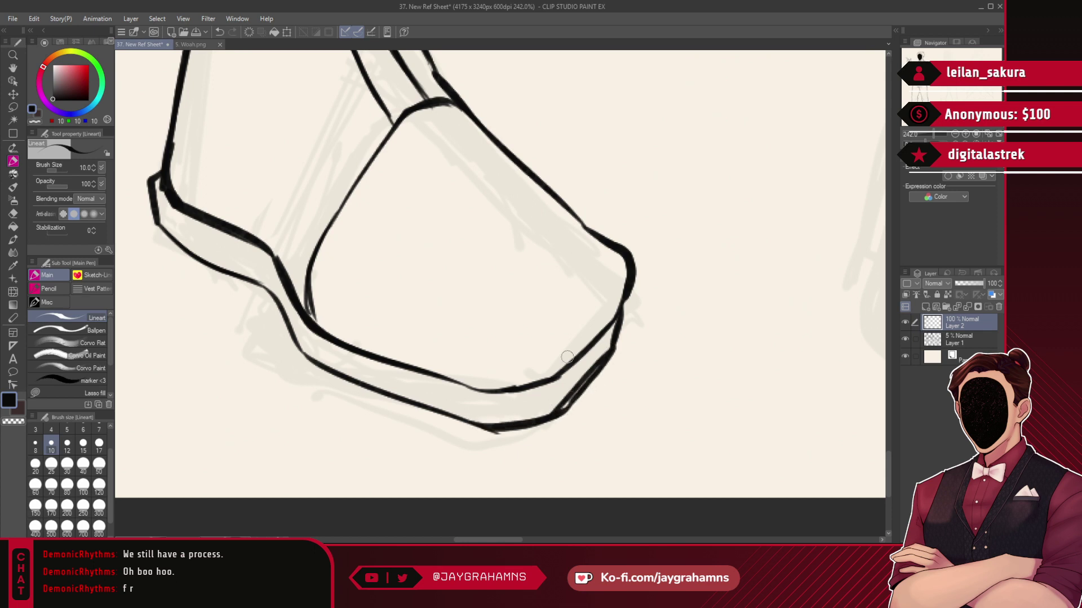
- Clean the doubled lines off the right-hand shoe's toe sole with transparent Lineart strokes, and switch back to black
left_click(35, 122)
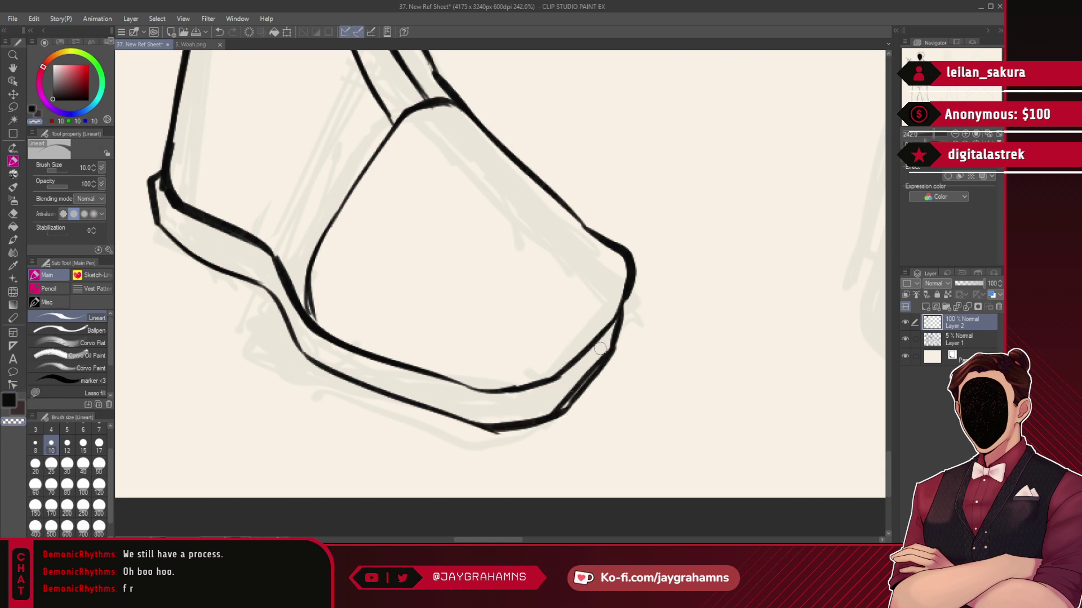
left_click_drag(604, 348, 555, 406)
key("ctrl+z")
left_click_drag(613, 341, 552, 405)
left_click_drag(599, 360, 560, 405)
key("ctrl+z")
left_click_drag(487, 419, 557, 406)
mouse_move(474, 434)
left_mouse_down()
mouse_move(524, 435)
mouse_move(613, 354)
left_mouse_up()
left_click(32, 109)
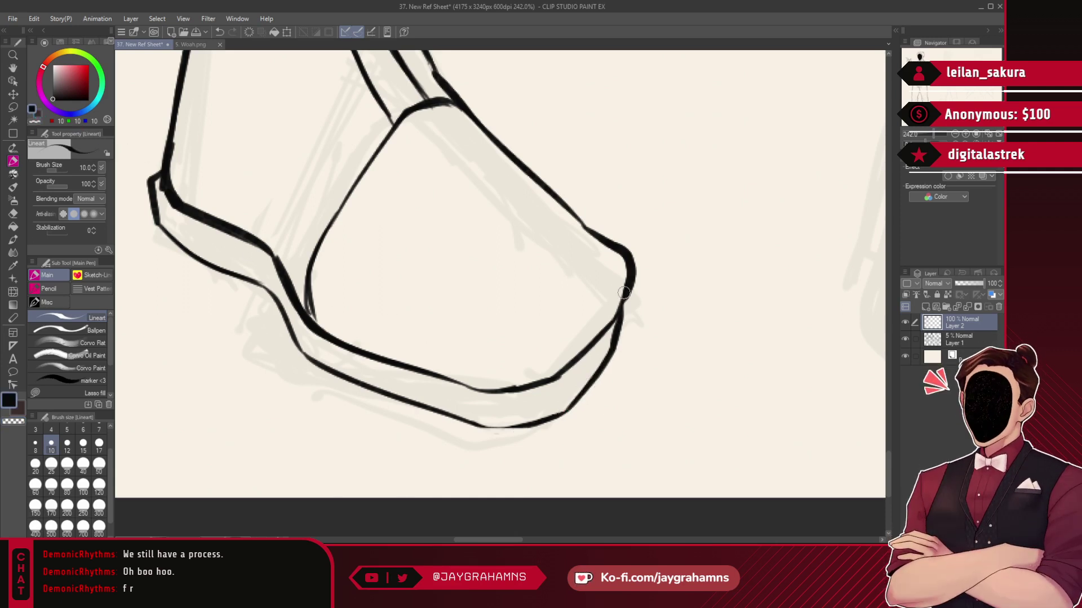
- Thicken the right-hand shoe's curved toe-cap seam with a Lineart stroke from the instep down to the sole
left_click_drag(430, 64, 443, 84)
key("ctrl+z")
left_click_drag(402, 119, 310, 254)
key("ctrl+z")
key("ctrl+z")
mouse_move(401, 116)
left_mouse_down()
mouse_move(305, 261)
mouse_move(340, 208)
mouse_move(318, 237)
mouse_move(309, 305)
left_mouse_up()
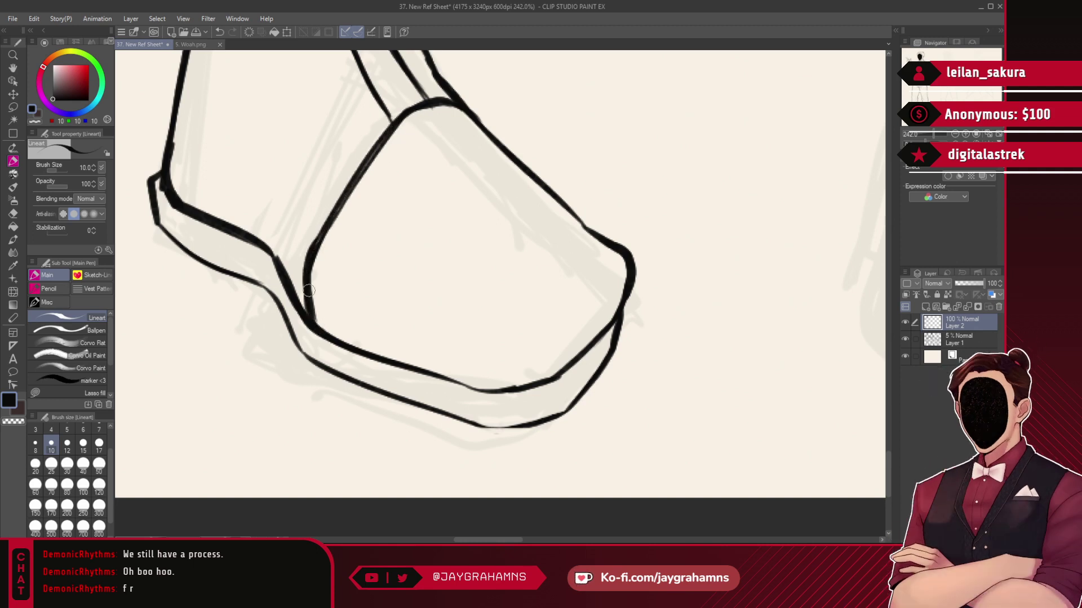
- Examine the front-view figure's line art from the shoes up to the torso, face and hairline
scroll(425, 290, "down", 5)
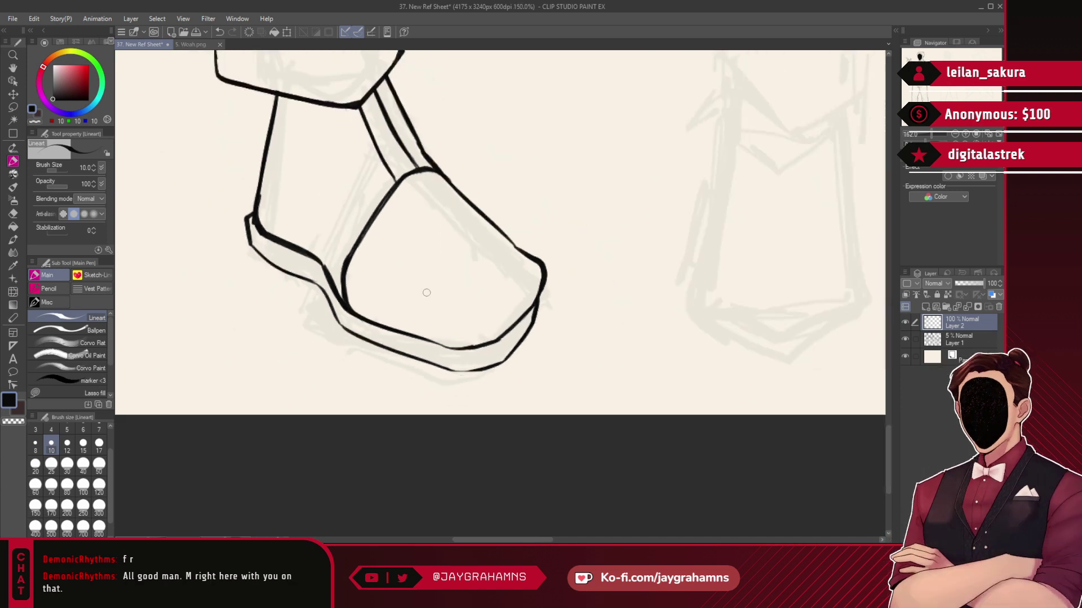
scroll(514, 344, "down", 3)
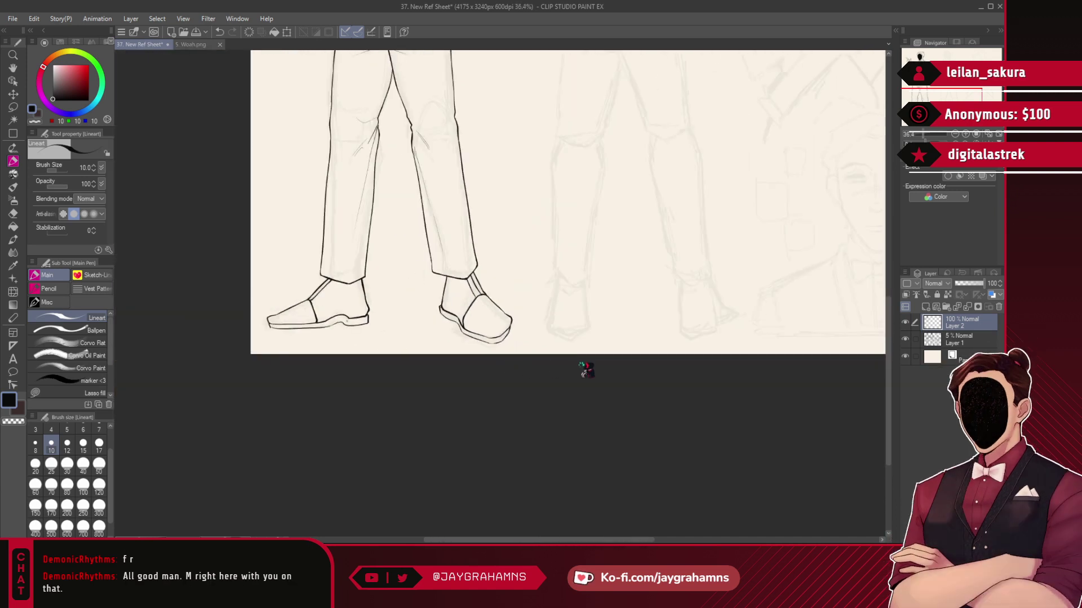
scroll(585, 367, "down", 3)
scroll(500, 332, "down", 2)
scroll(513, 59, "up", 7)
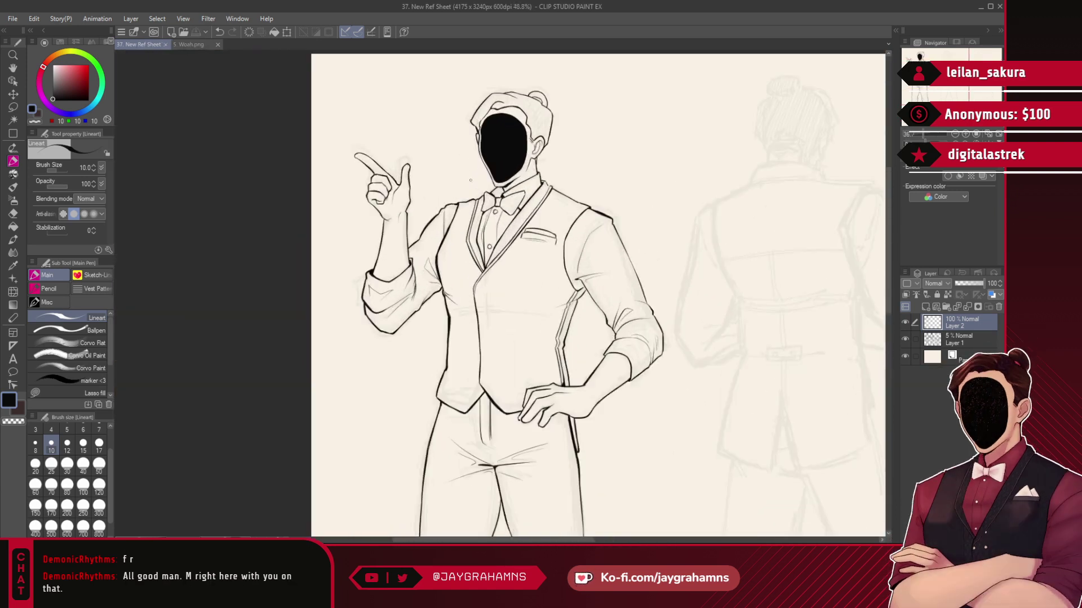
scroll(513, 59, "up", 5)
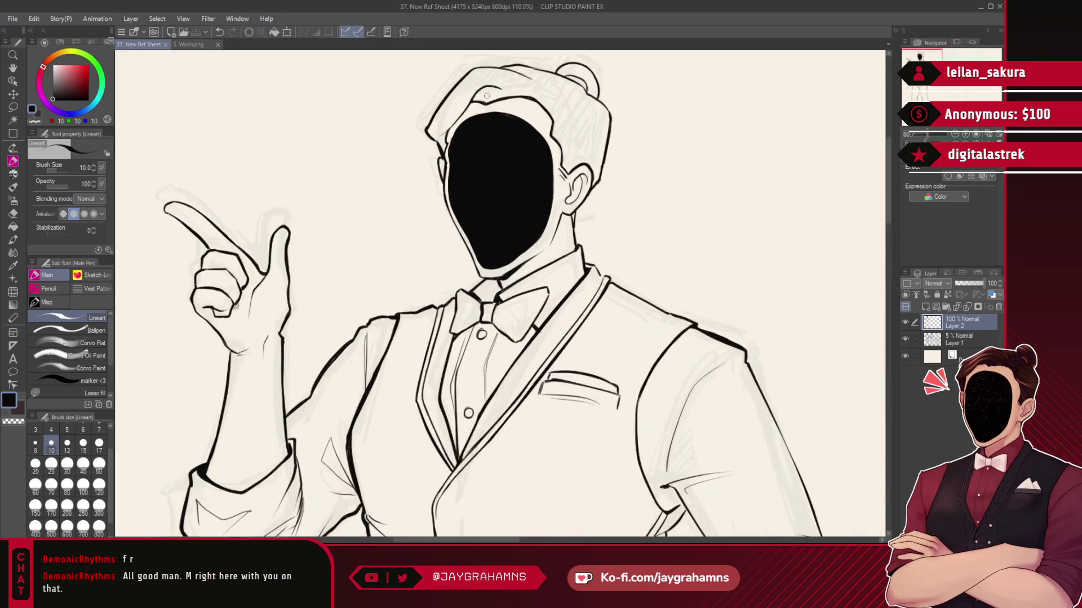
scroll(468, 81, "up", 6)
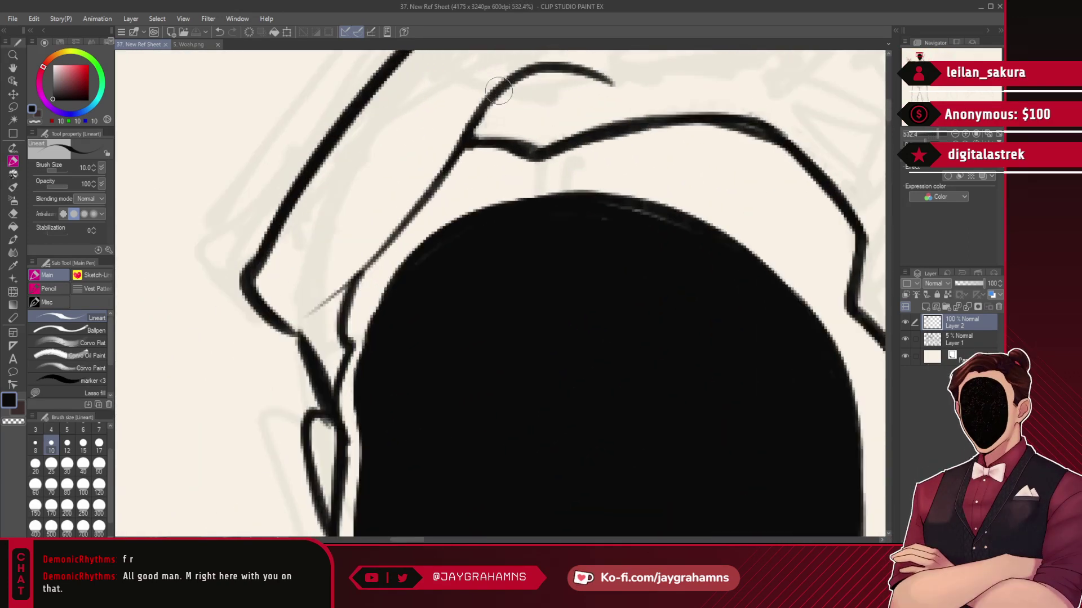
- Thicken the hair strand line from the forelock's base down towards the temple with a black Lineart stroke
left_click_drag(471, 142, 361, 273)
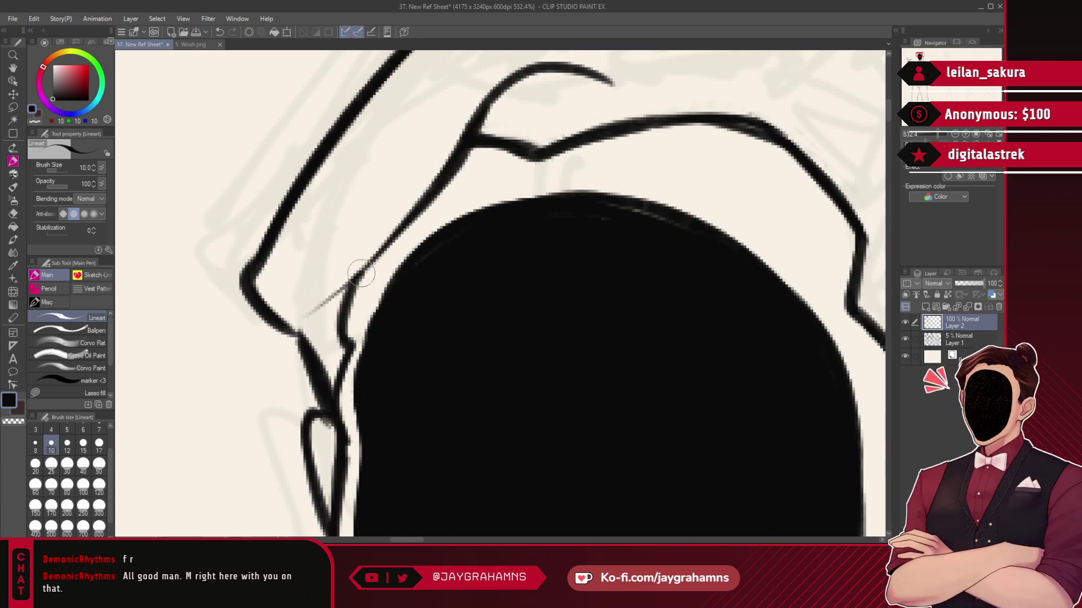
mouse_move(463, 157)
left_mouse_down()
mouse_move(323, 315)
mouse_move(375, 273)
mouse_move(424, 208)
left_mouse_up()
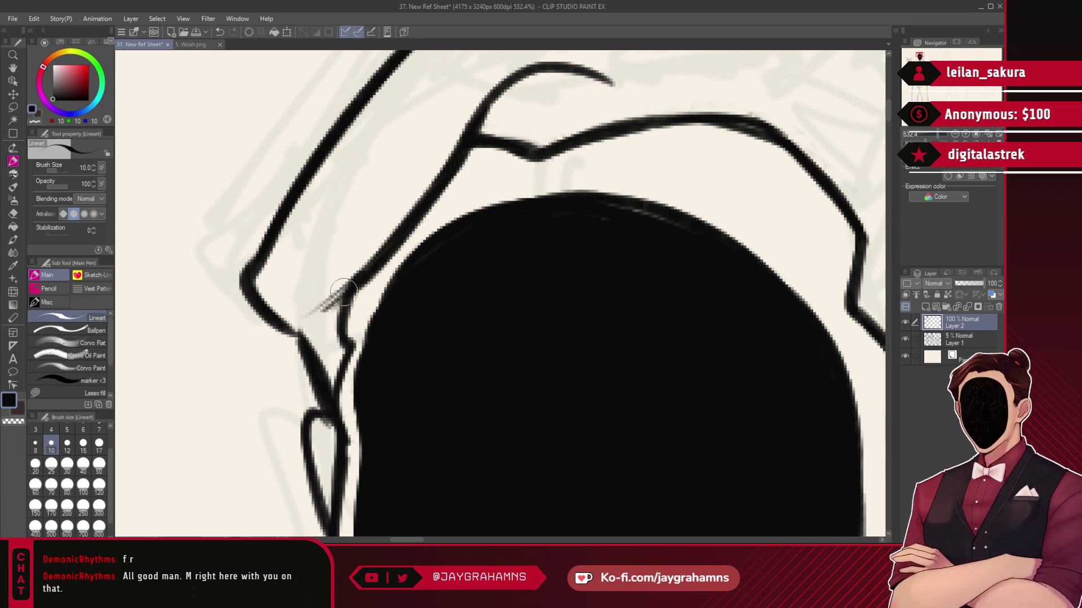
key("ctrl+z")
key("ctrl+z")
left_click_drag(473, 121, 346, 287)
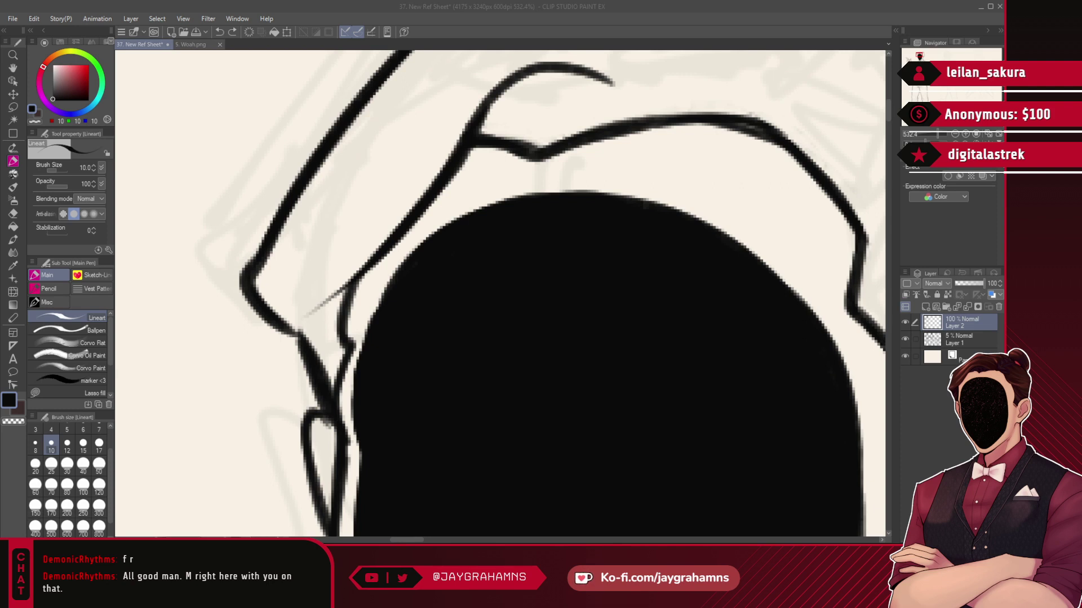
- Check the whole figure's line art and rename the line art layer as LN
scroll(449, 340, "down", 8)
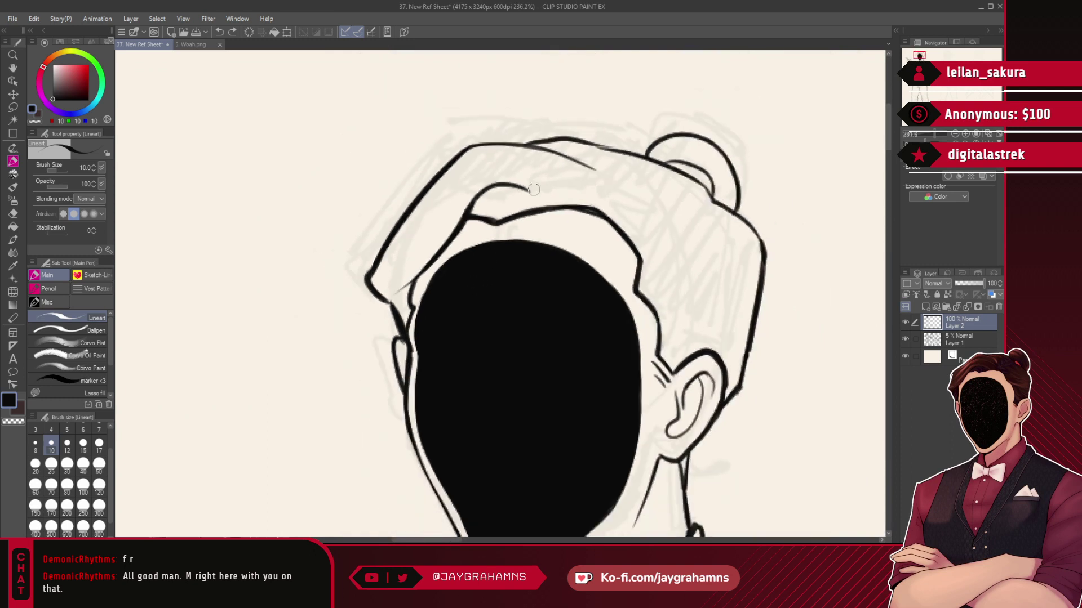
scroll(606, 203, "down", 10)
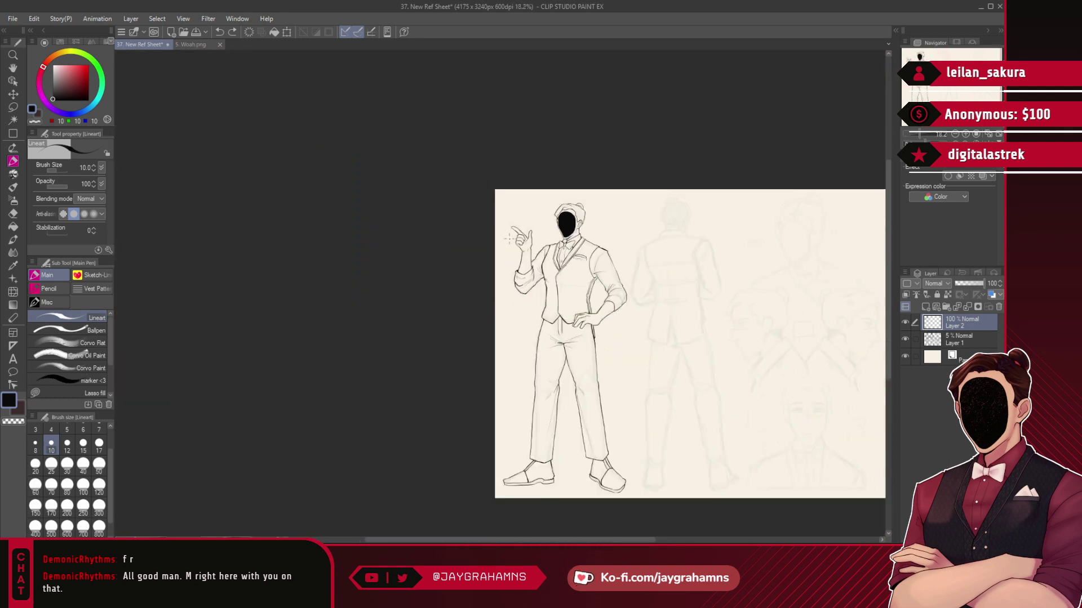
scroll(719, 329, "up", 3)
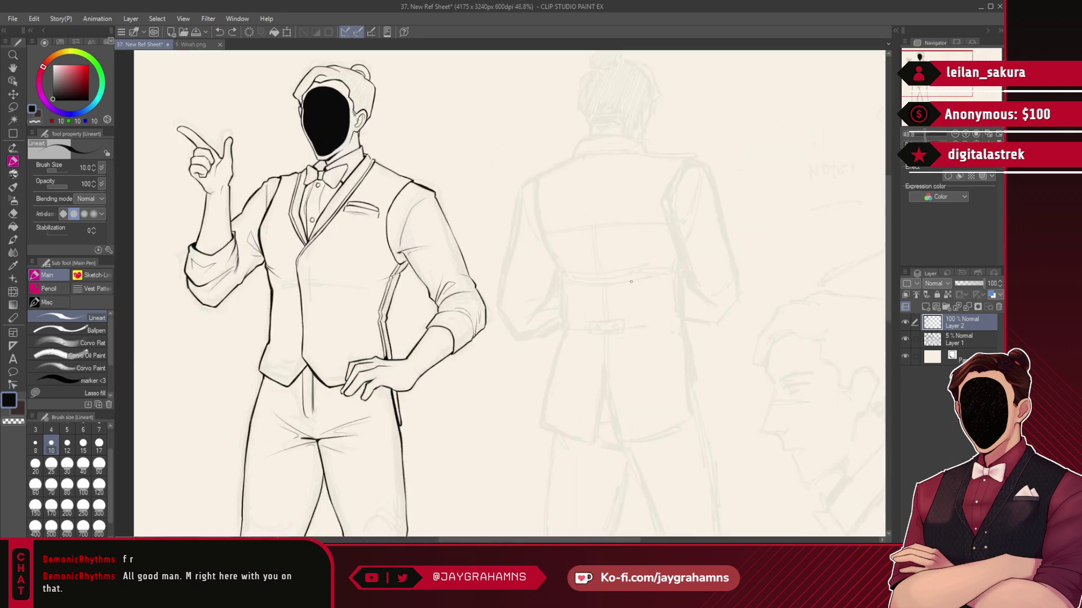
scroll(616, 335, "down", 1)
scroll(616, 335, "down", 2)
scroll(618, 328, "down", 2)
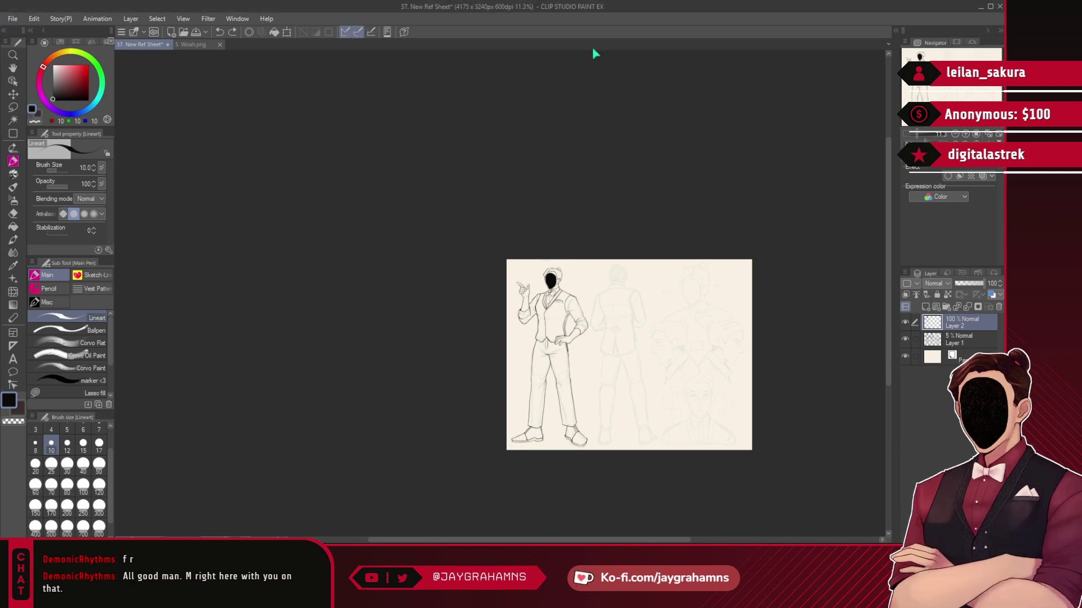
scroll(644, 346, "up", 3)
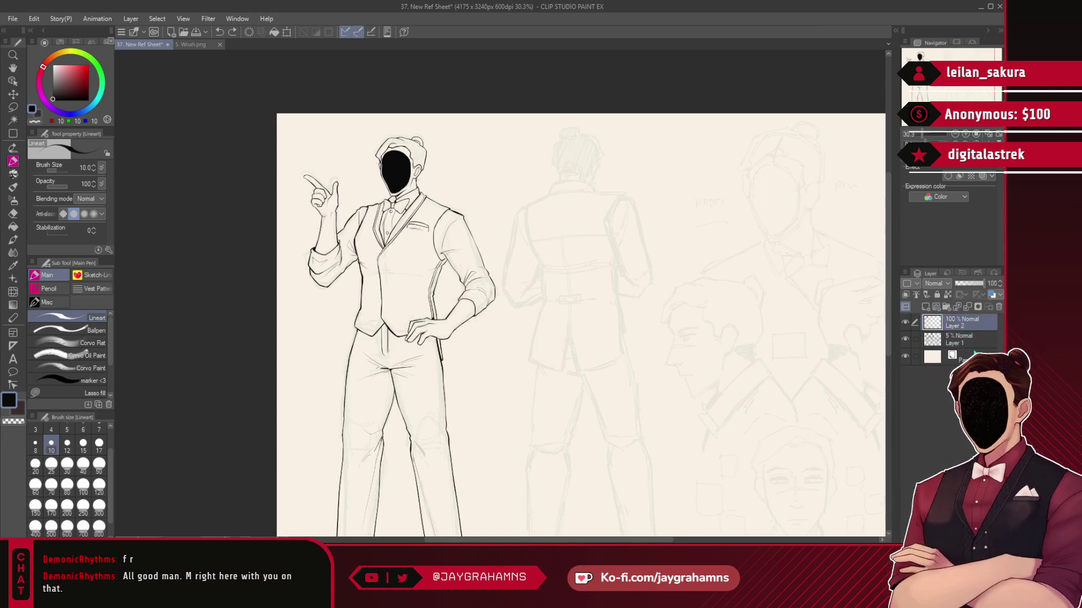
type("LN")
key("Return")
- Draw a thin vertical Lineart line down the vest front, from below the lapel to the waist
scroll(366, 191, "up", 6)
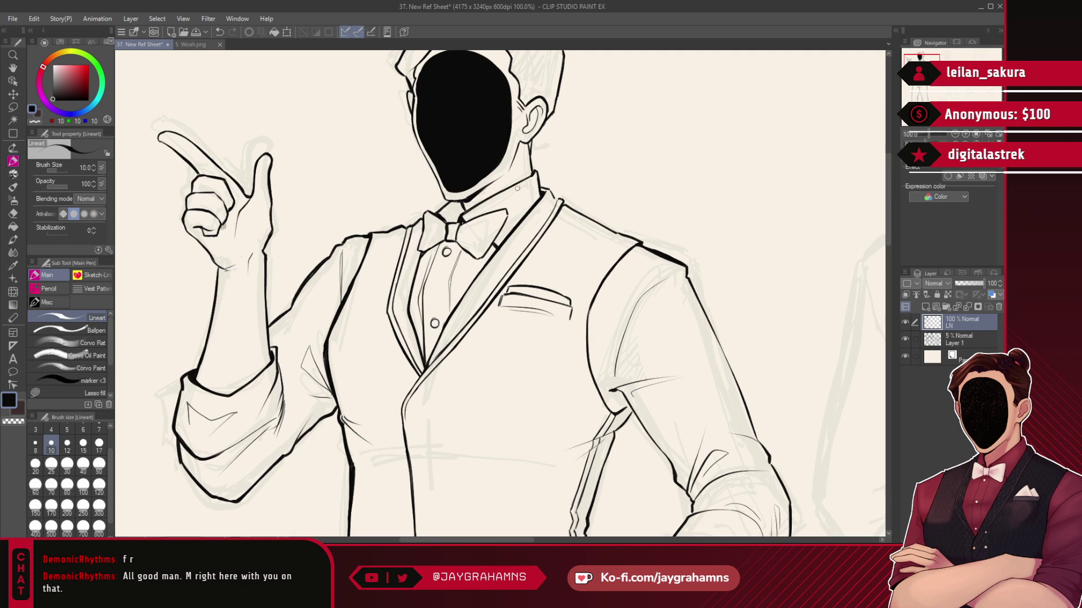
scroll(517, 188, "down", 3)
scroll(573, 218, "up", 4)
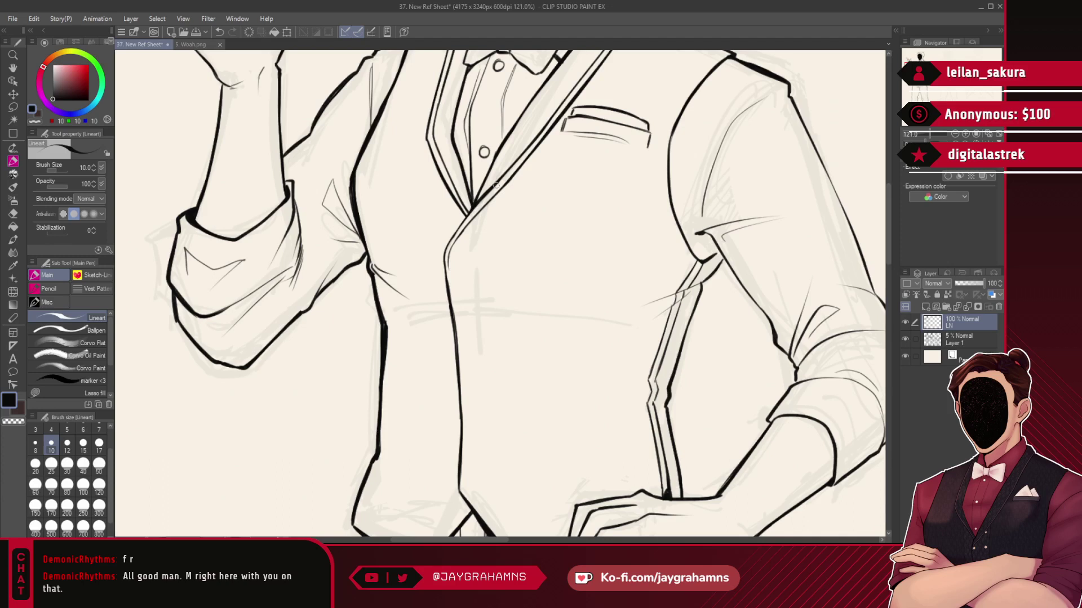
left_click_drag(571, 299, 577, 150)
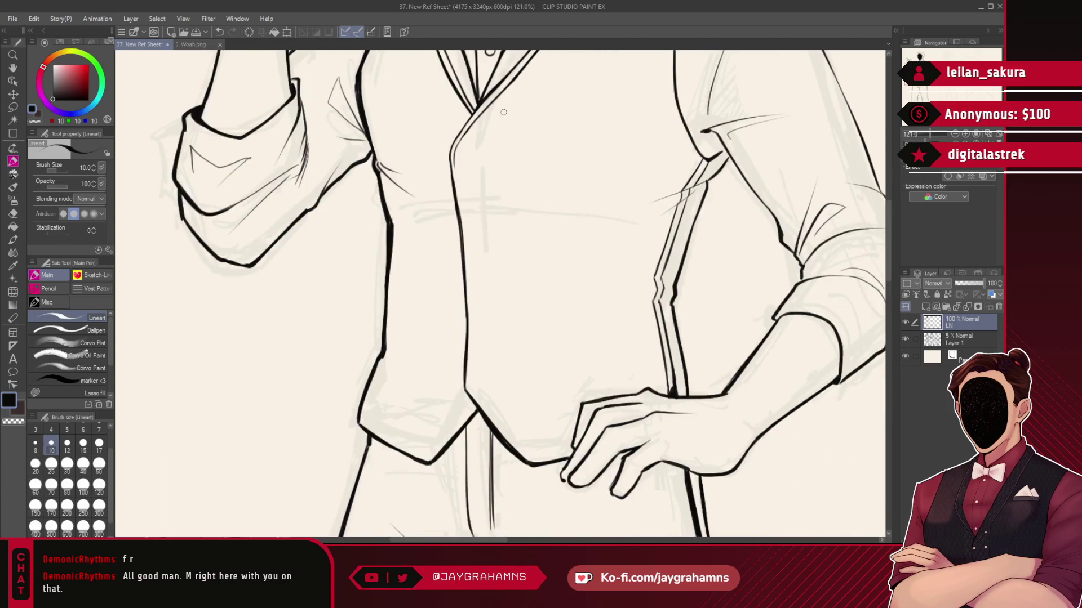
left_click_drag(494, 142, 495, 188)
left_click_drag(501, 125, 501, 209)
key("ctrl+z")
left_click_drag(503, 91, 505, 213)
key("ctrl+z")
left_click_drag(506, 93, 519, 323)
key("ctrl+z")
key("ctrl+z")
left_click_drag(507, 87, 504, 267)
key("ctrl+z")
left_click_drag(509, 103, 516, 206)
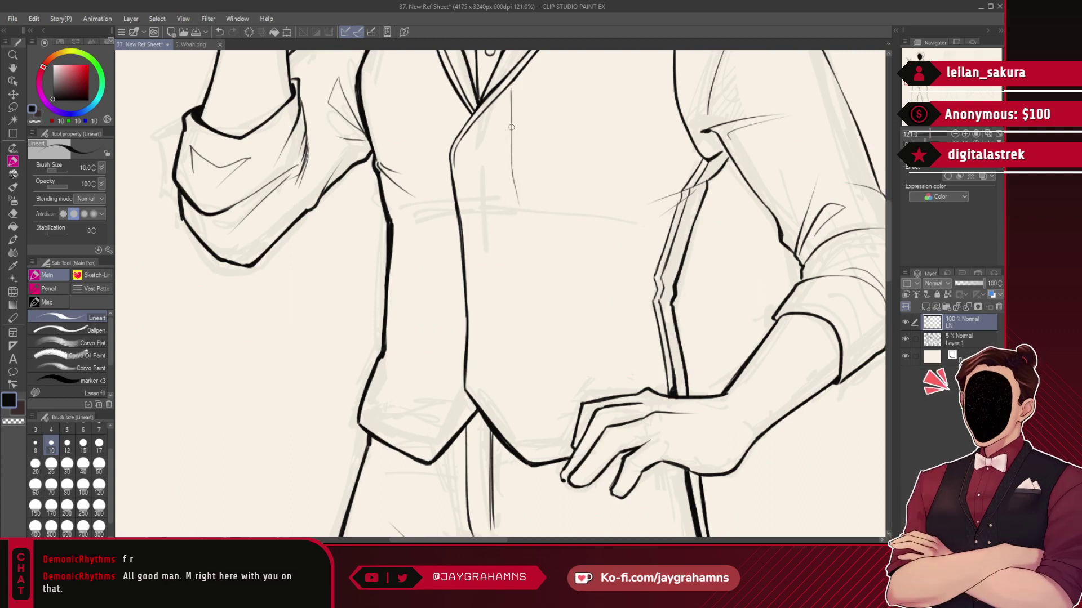
key("ctrl+z")
- Continue the vest's thin vertical line from the waist down to the lower hem
left_click_drag(520, 213, 535, 419)
key("ctrl+z")
left_click_drag(524, 344, 529, 423)
left_click_drag(530, 433, 534, 446)
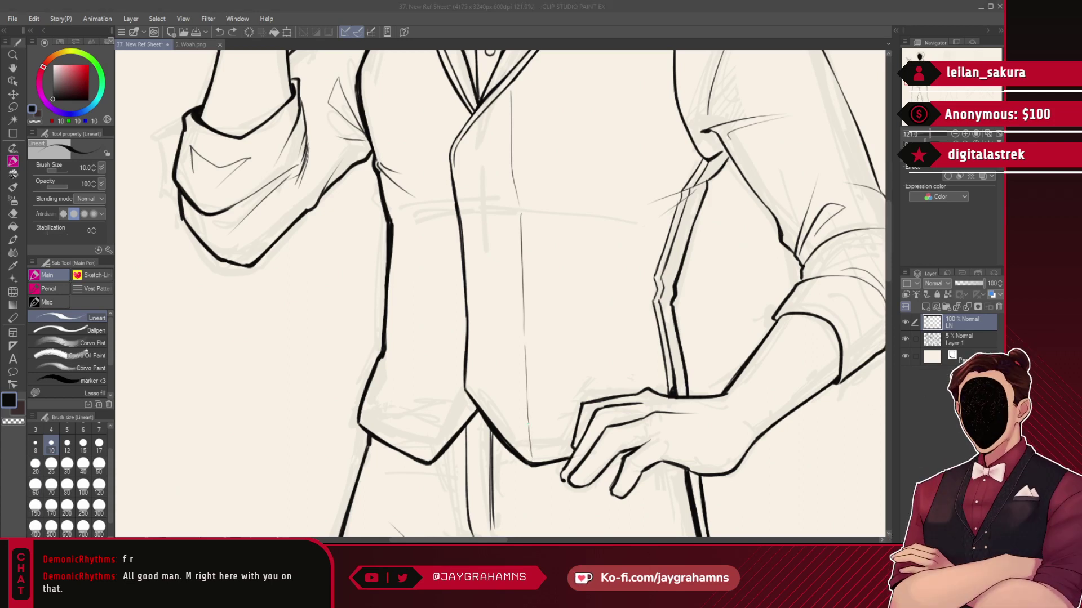
- Extend the vest's vertical line up to the lapel edge and close its gap at the waist
scroll(507, 247, "down", 2)
scroll(520, 91, "up", 7)
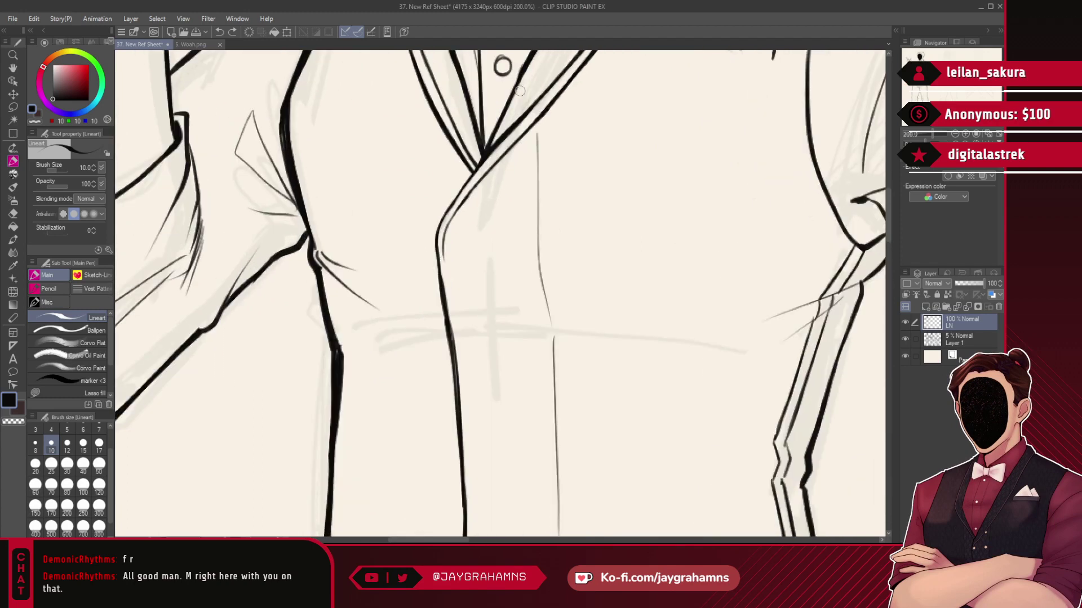
left_click_drag(537, 122, 538, 175)
left_click_drag(538, 122, 534, 183)
mouse_move(696, 371)
left_mouse_down()
mouse_move(688, 323)
mouse_move(699, 174)
left_mouse_up()
key("ctrl+z")
mouse_move(563, 331)
left_mouse_down()
mouse_move(566, 399)
mouse_move(566, 389)
left_mouse_up()
key("ctrl+z")
scroll(564, 343, "down", 9)
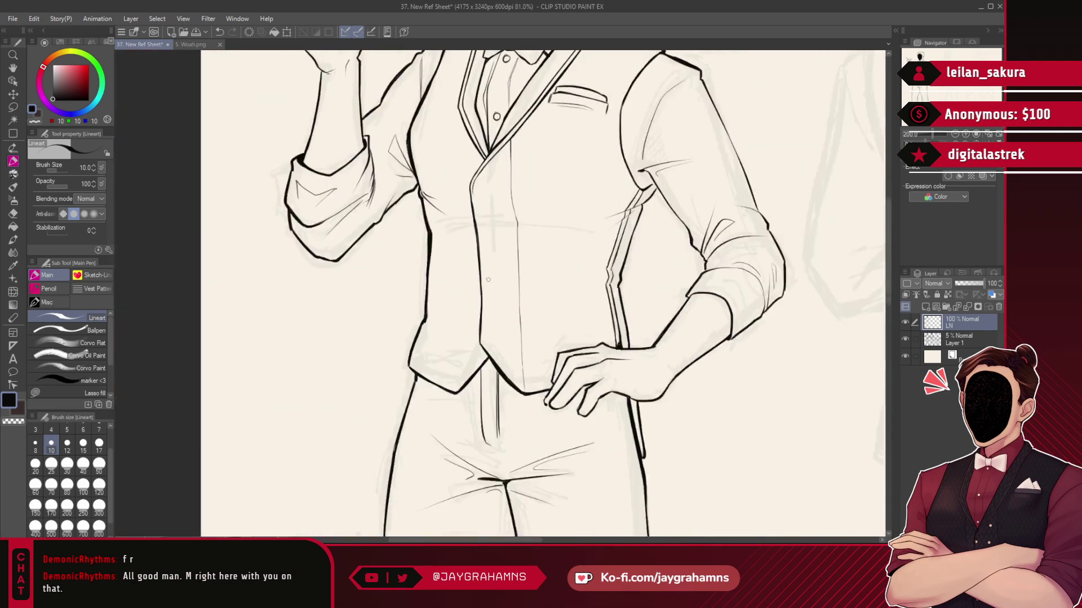
- Draw thin horizontal crease lines across the vest's front edge and vertical line at waist height
scroll(537, 223, "up", 4)
key("ctrl+z")
mouse_move(448, 224)
left_mouse_down()
mouse_move(571, 230)
mouse_move(561, 224)
left_mouse_up()
key("ctrl+z")
left_click_drag(437, 228, 564, 222)
key("ctrl+z")
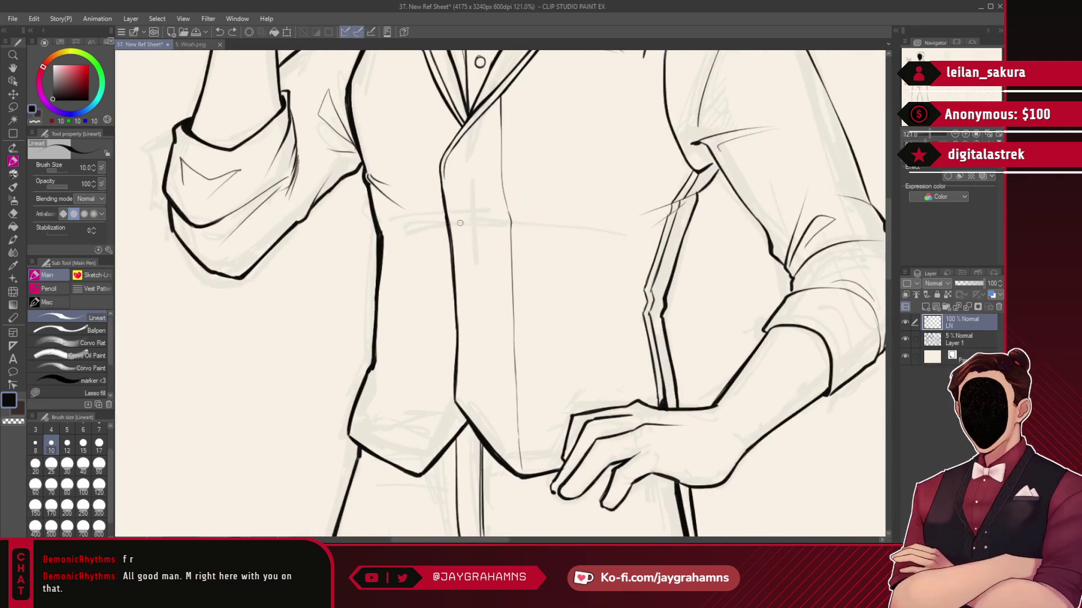
left_click_drag(489, 220, 578, 221)
key("ctrl+z")
key("ctrl+z")
key("ctrl+z")
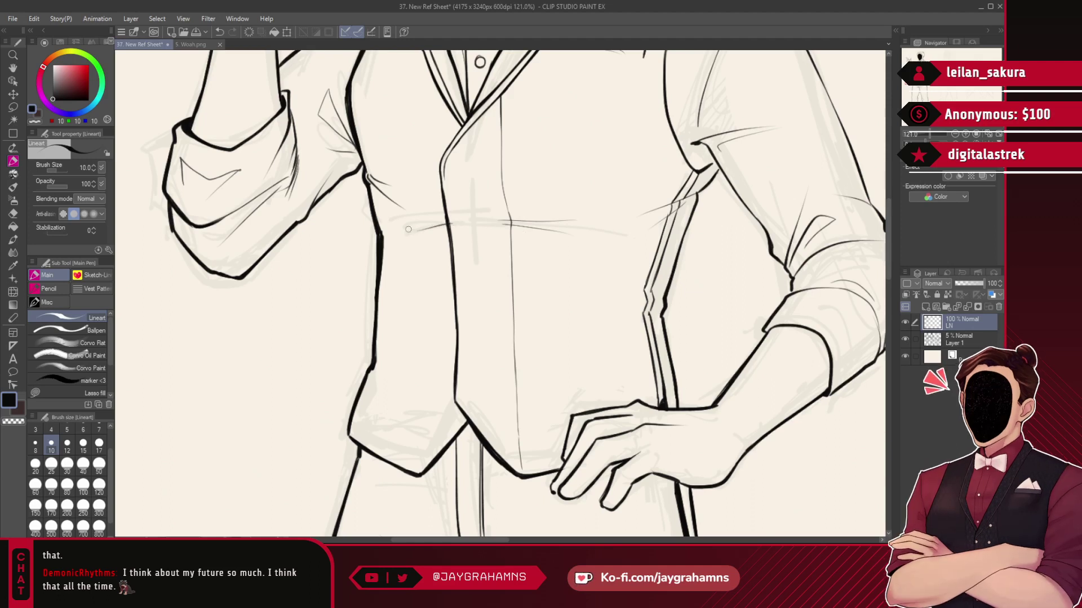
key("ctrl+z")
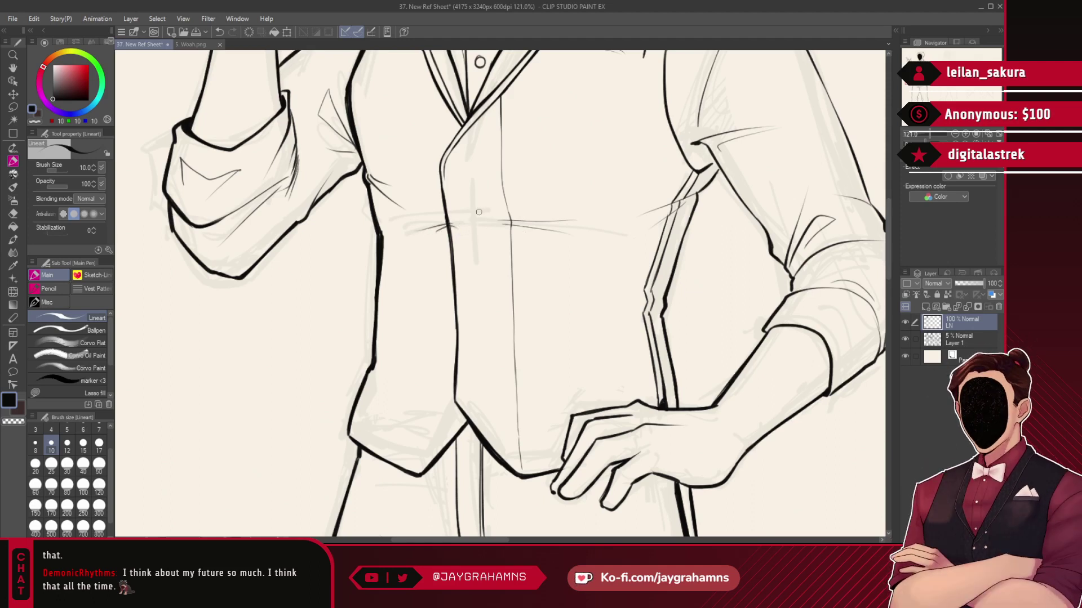
- Thin the vest's left-hand outline from the waist to the hem corner with transparent Lineart strokes
left_click_drag(373, 371, 352, 425)
key("ctrl+z")
left_click_drag(374, 365, 352, 418)
key("c")
left_click_drag(370, 364, 348, 431)
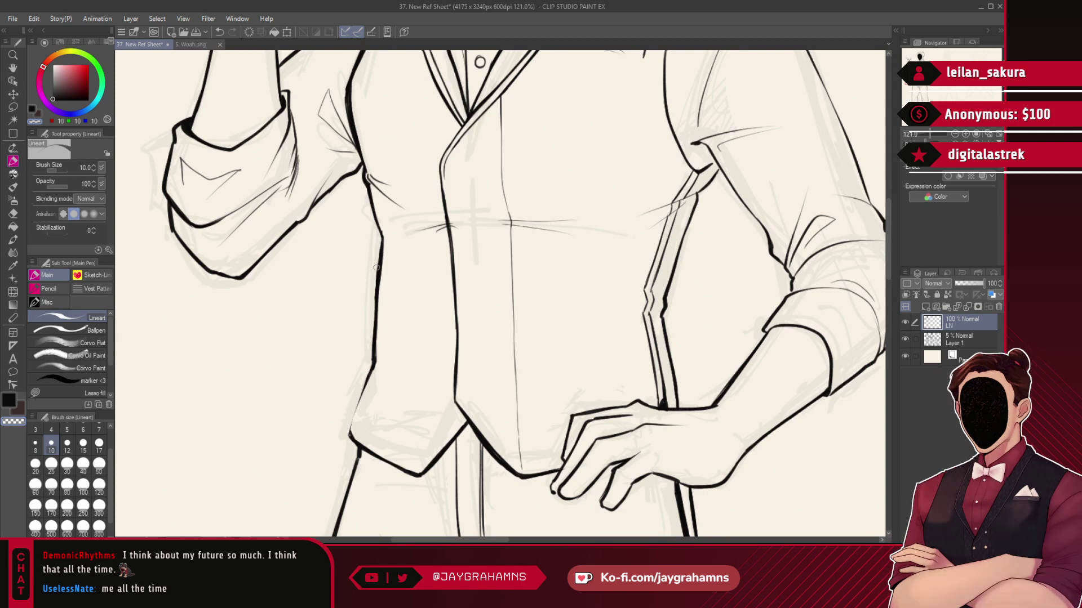
left_click_drag(386, 245, 378, 361)
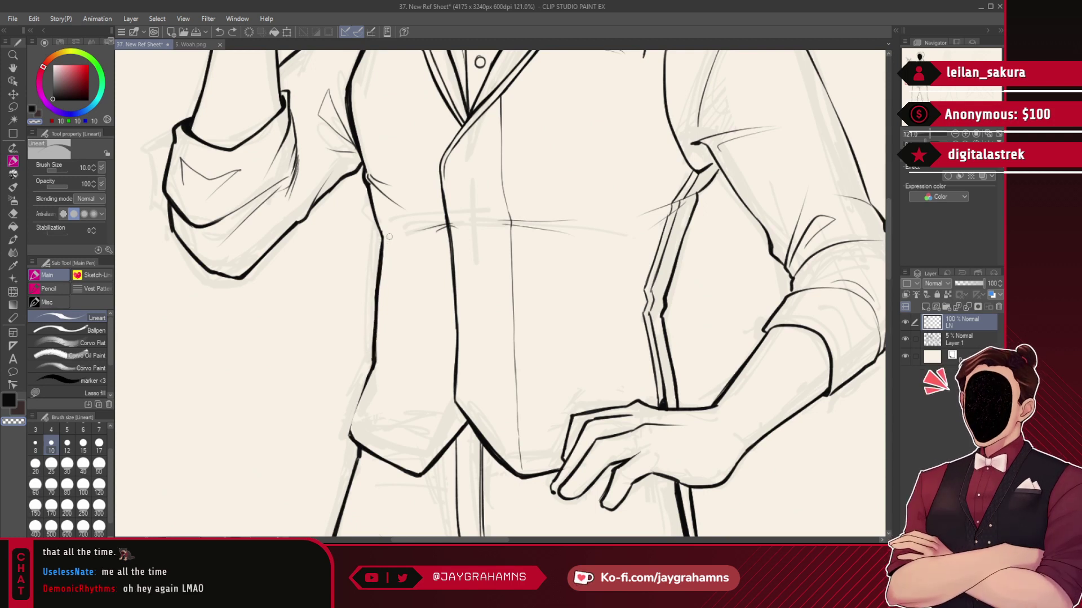
- Switch back to black and redraw the vest's slanted left-hand edge between the hem corner and the side
left_click(33, 108)
left_click_drag(351, 433, 370, 370)
key("ctrl+z")
left_click_drag(350, 432, 374, 365)
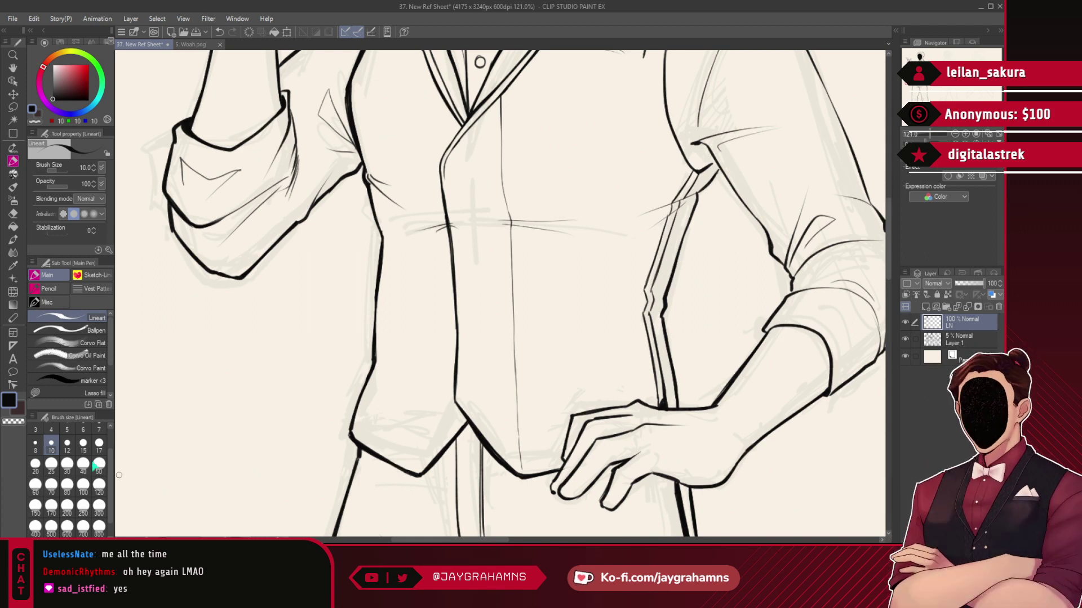
- Try a button circle beside the vest's front edge, undo it, and add a new layer above LN
scroll(391, 361, "down", 5)
scroll(401, 169, "up", 3)
scroll(397, 183, "down", 6)
scroll(410, 270, "up", 8)
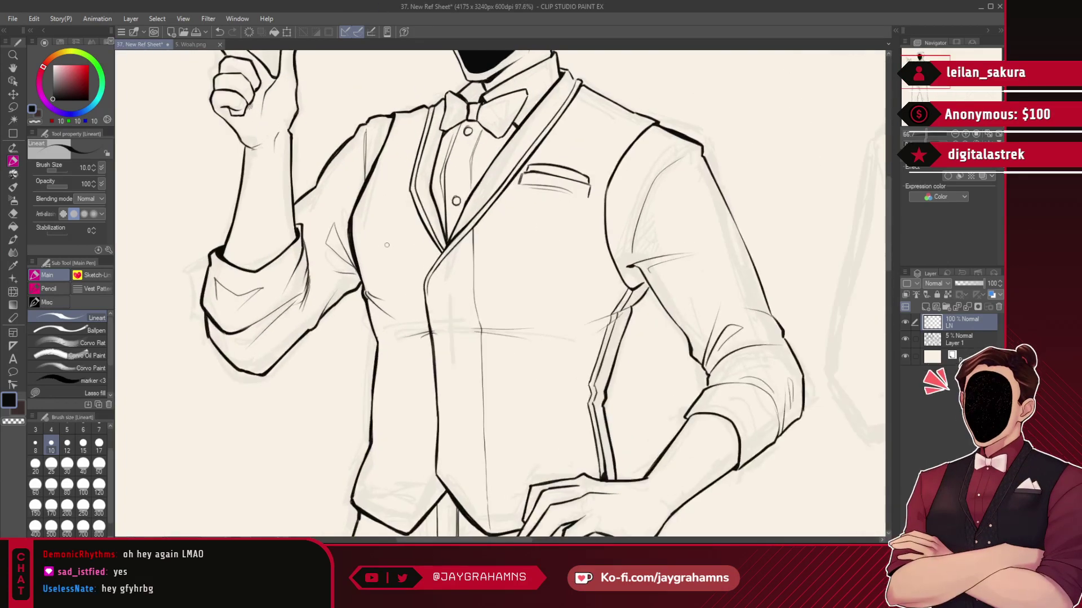
scroll(447, 311, "up", 4)
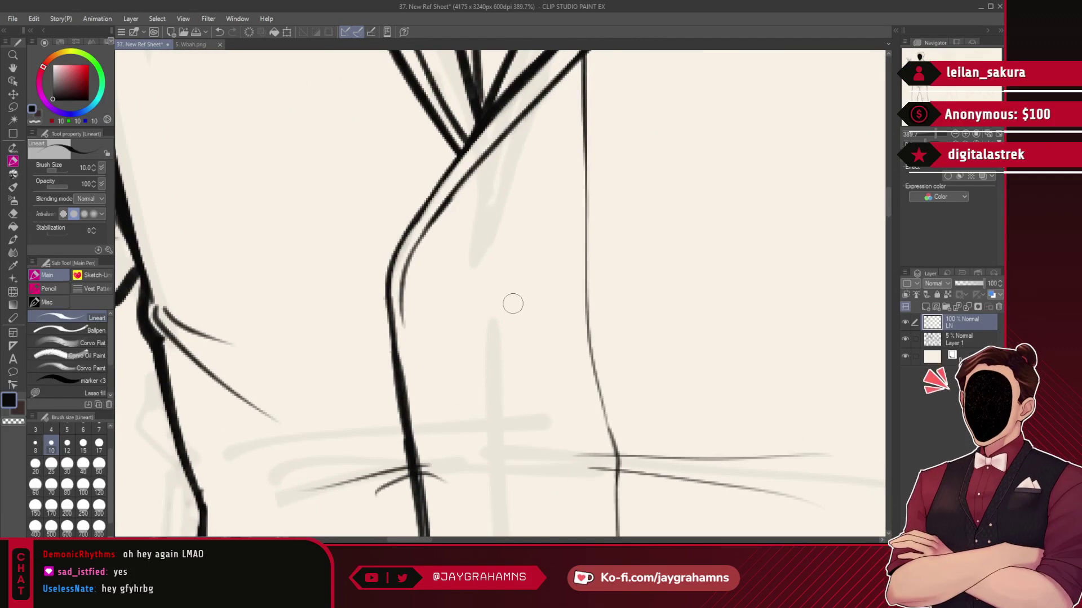
mouse_move(428, 280)
left_mouse_down()
mouse_move(437, 281)
mouse_move(428, 274)
left_mouse_up()
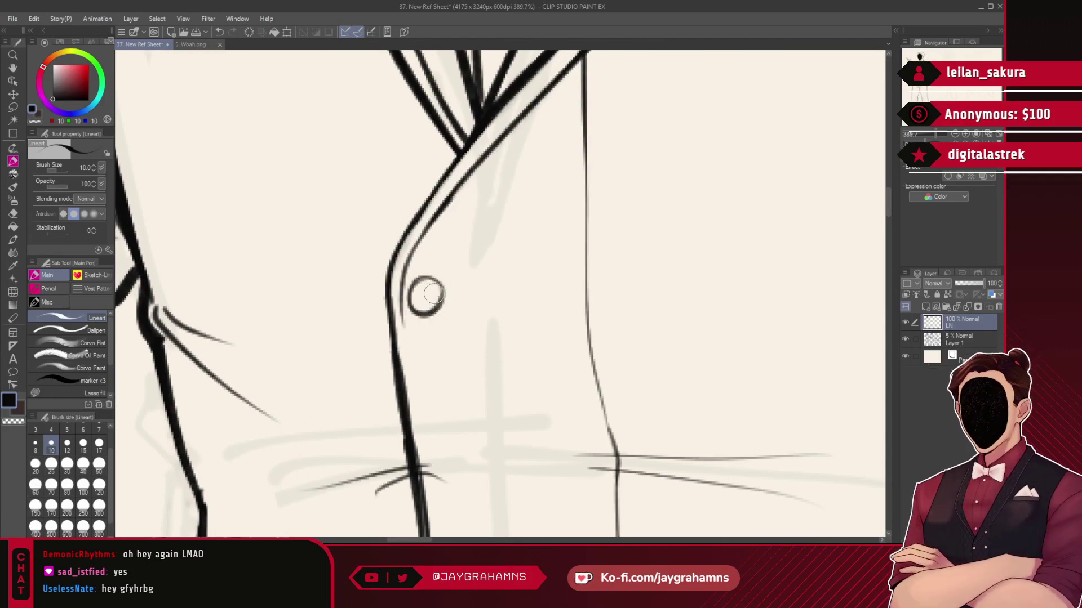
key("ctrl+z")
key("ctrl+shift+n")
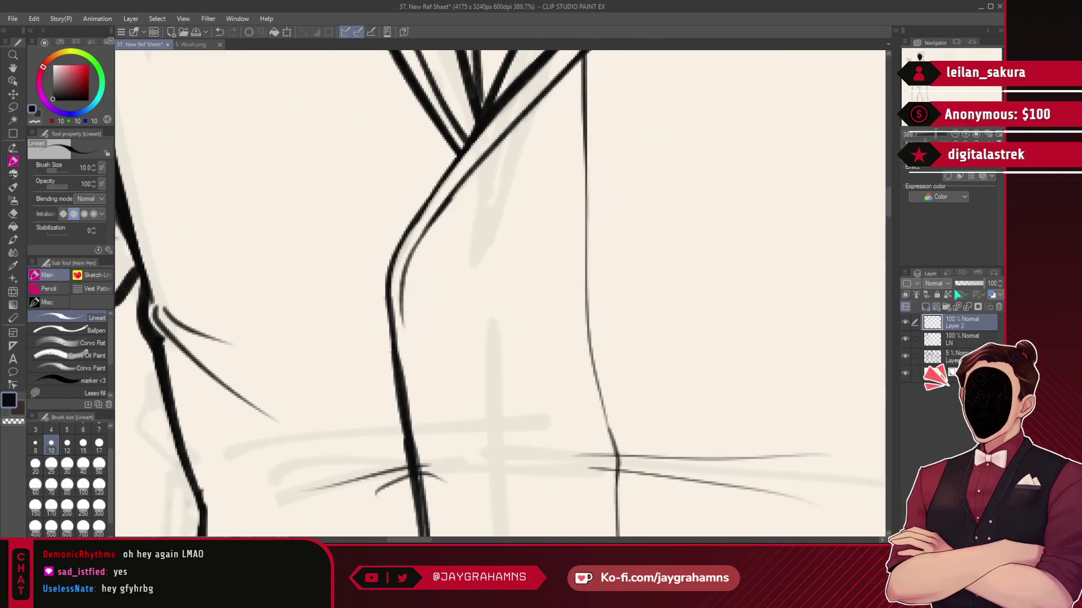
- Draw a small round button outline beside the vest's front edge, just below the lapel, on the new layer
mouse_move(427, 290)
left_mouse_down()
mouse_move(451, 294)
mouse_move(435, 274)
left_mouse_up()
key("ctrl+z")
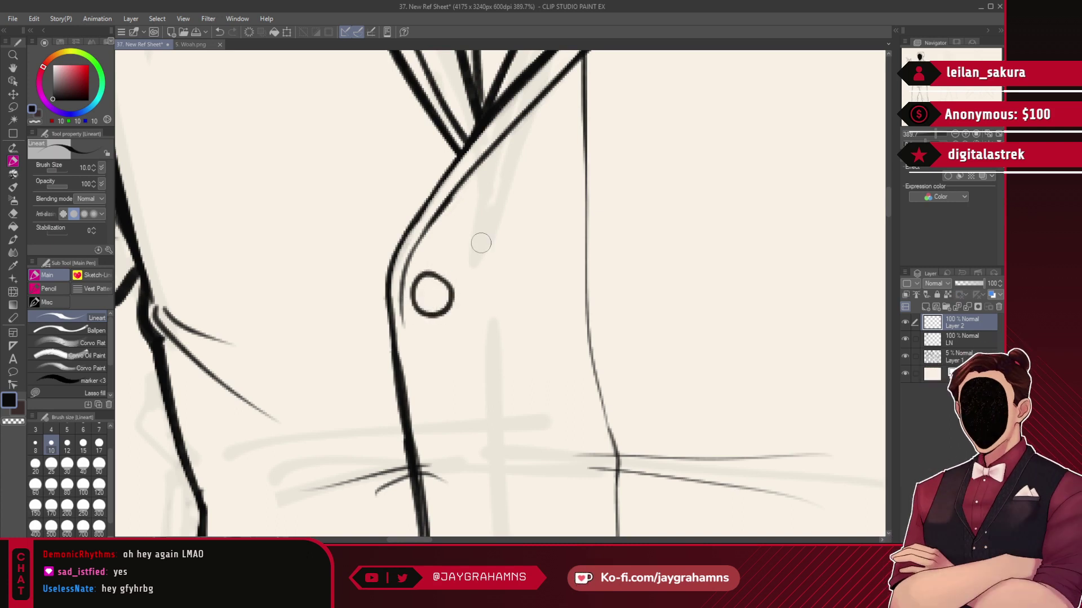
key("ctrl+z")
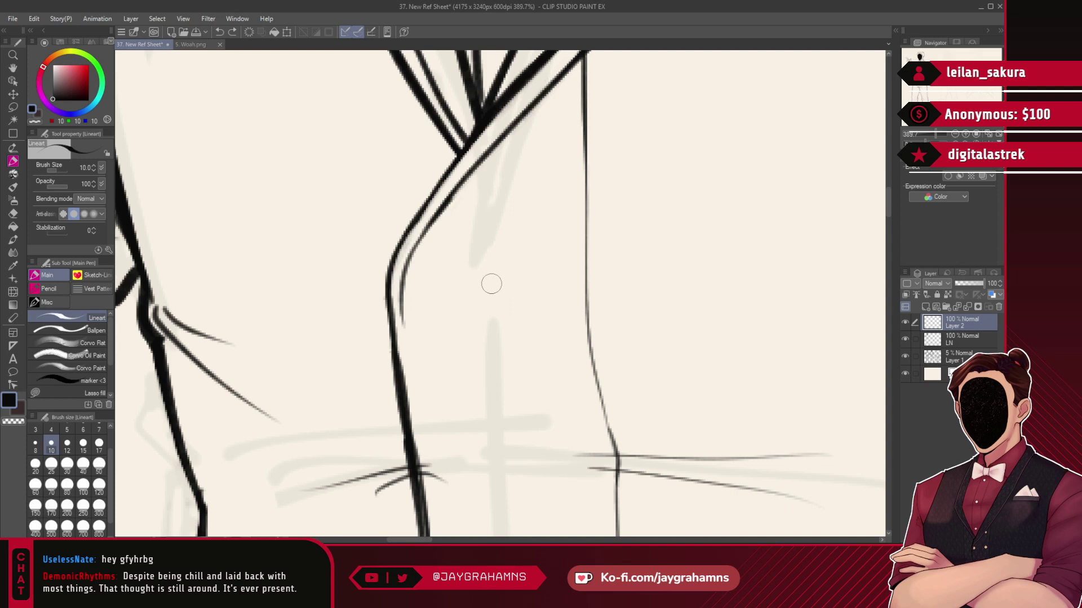
mouse_move(435, 274)
left_mouse_down()
mouse_move(417, 311)
mouse_move(415, 285)
mouse_move(435, 268)
mouse_move(450, 289)
mouse_move(413, 305)
mouse_move(436, 277)
left_mouse_up()
key("ctrl+z")
key("ctrl+z")
key("ctrl+z")
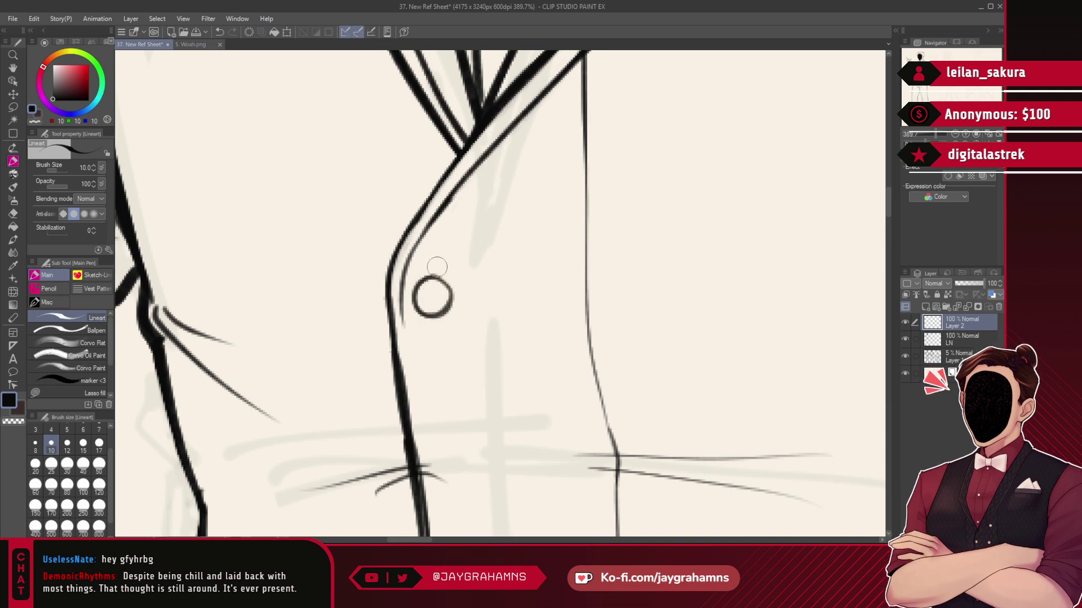
key("ctrl+z")
left_click_drag(437, 267, 423, 304)
key("ctrl+z")
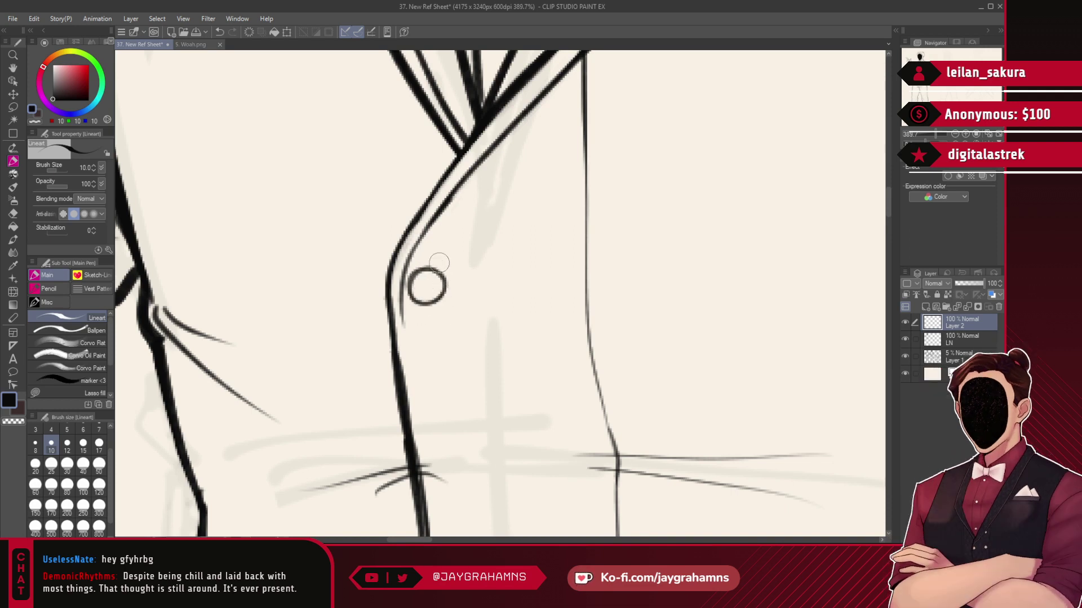
- Duplicate the vest button, place the copy beside the thin vertical line, and merge it into the button layer
scroll(549, 185, "down", 4)
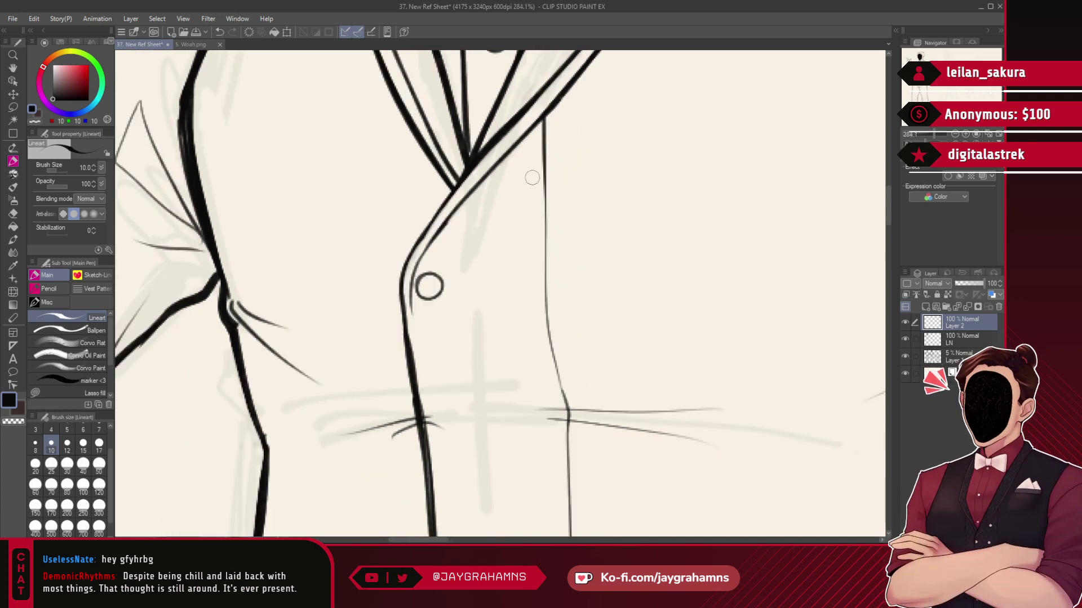
key("ctrl+c")
key("ctrl+v")
left_click(13, 94)
left_click_drag(537, 200, 622, 260)
key("ctrl+e")
- Duplicate the pair of vest buttons and place the copy just below the waist creases
key("ctrl+c")
key("ctrl+v")
left_click_drag(615, 177, 631, 299)
key("ctrl+z")
key("ctrl+z")
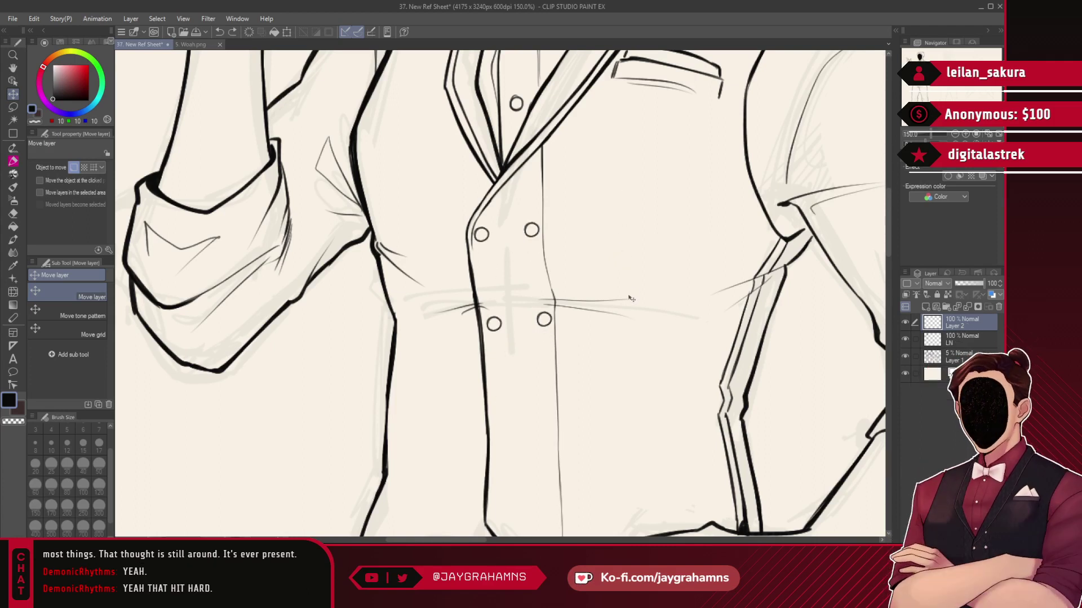
- Lasso the lower button pair, copy it to a new layer, and move the copy down to form a third row
left_click(13, 107)
left_click_drag(461, 295, 654, 332)
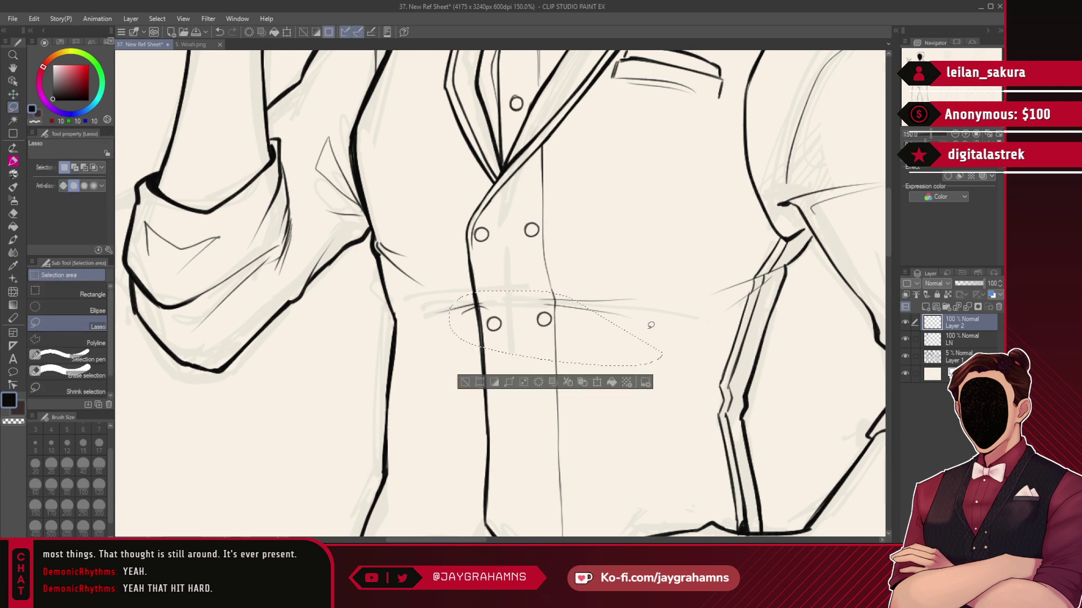
key("ctrl+c")
key("ctrl+v")
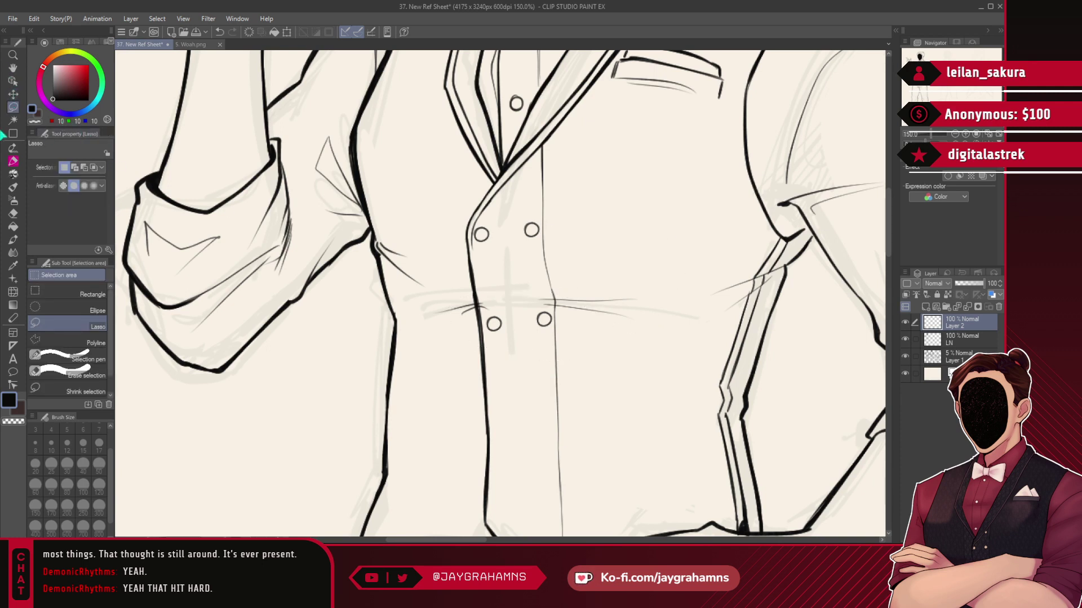
left_click(13, 94)
left_click_drag(737, 208, 741, 286)
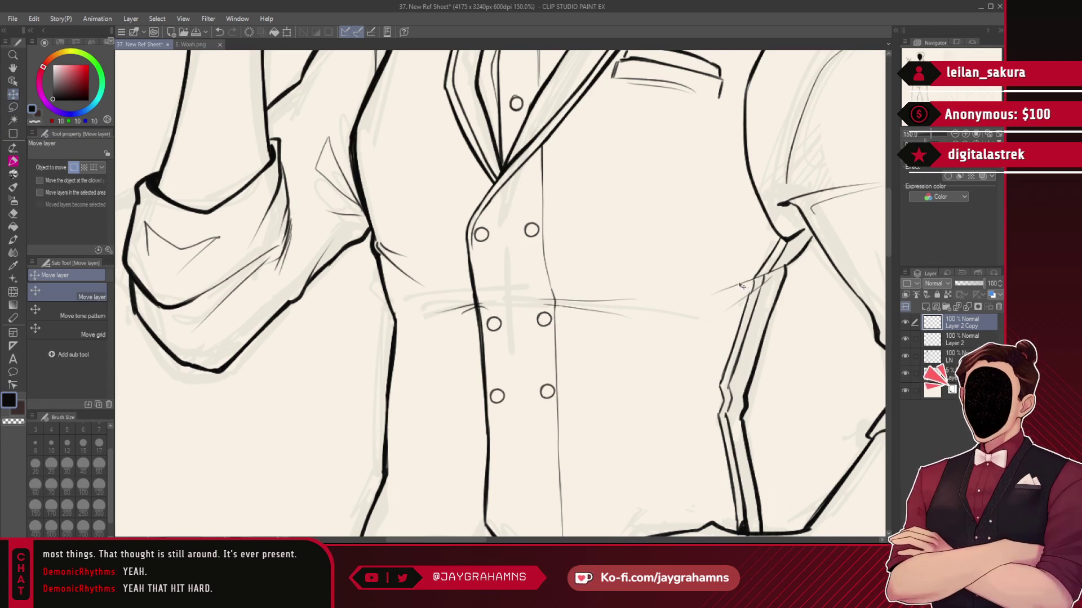
- Paste another copy of the button pair and move it down near the vest's hem as a fourth row
scroll(534, 214, "down", 2)
key("ctrl+v")
left_click_drag(605, 278, 609, 404)
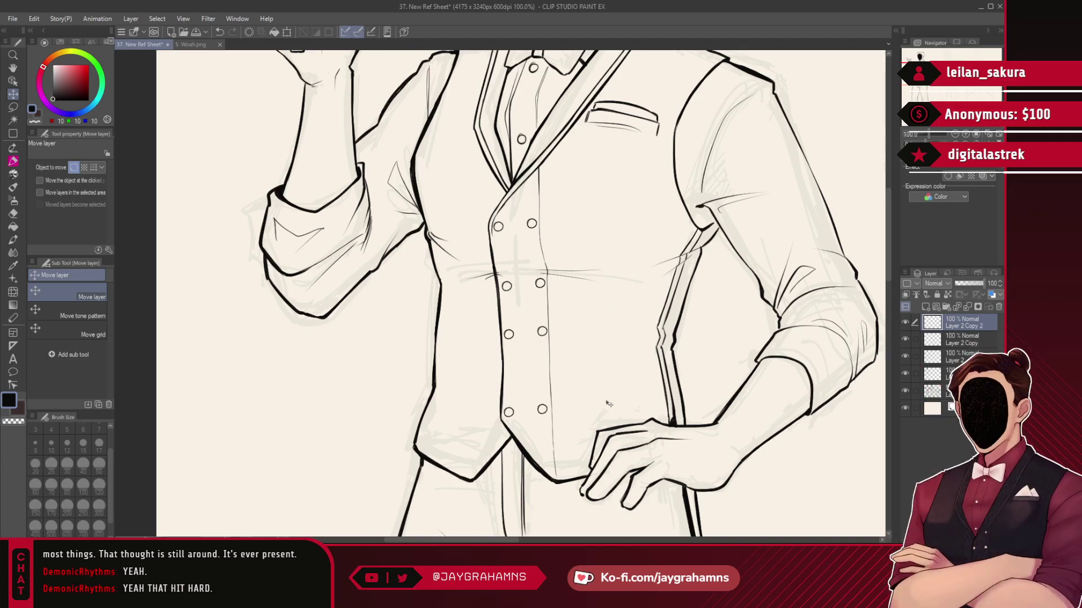
- Select the Layer 2 Copy layer and move the third row of vest buttons slightly down to even the spacing
left_click(967, 342)
left_click_drag(615, 300, 616, 311)
scroll(616, 310, "down", 2)
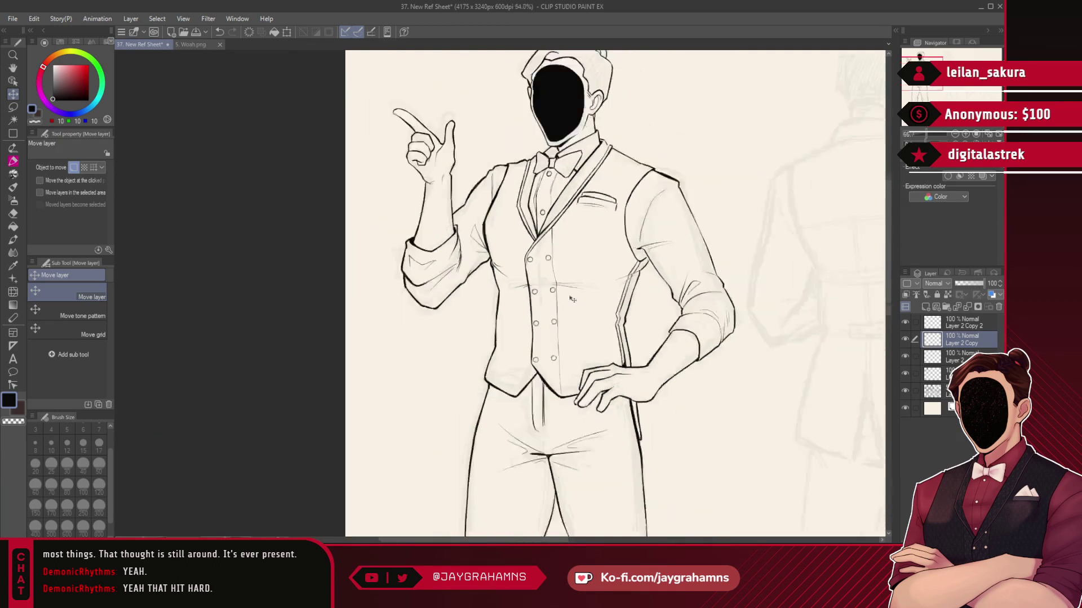
scroll(596, 283, "up", 1)
scroll(596, 283, "up", 1)
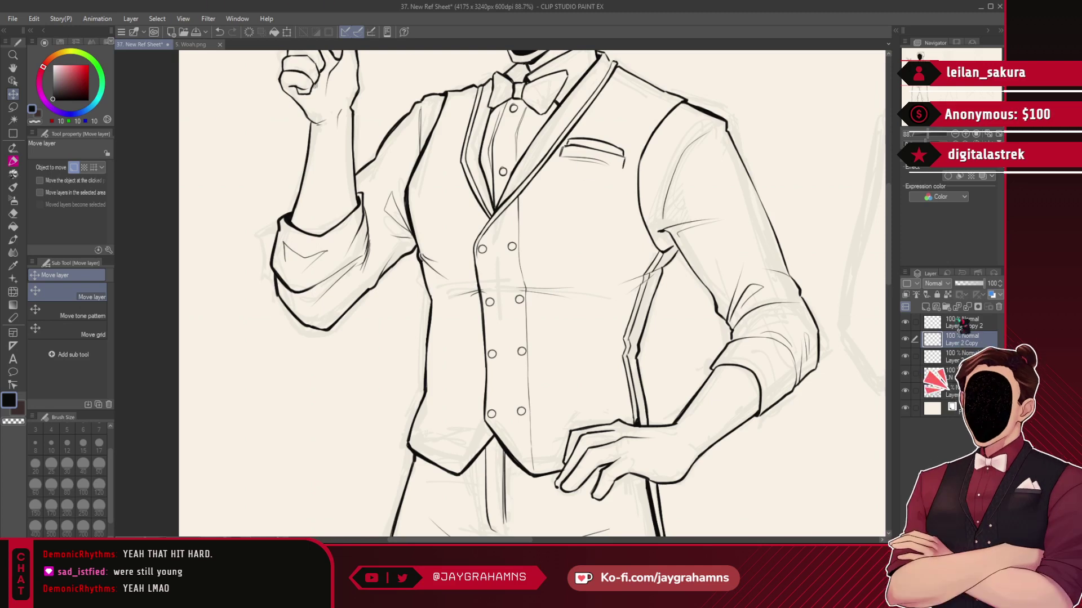
- Merge Layer 2 Copy 2 down into Layer 2 Copy, check its contents by toggling visibility, and save the file
key("ctrl+s")
left_click(957, 323)
key("ctrl+e")
left_click(906, 322)
left_click(906, 322)
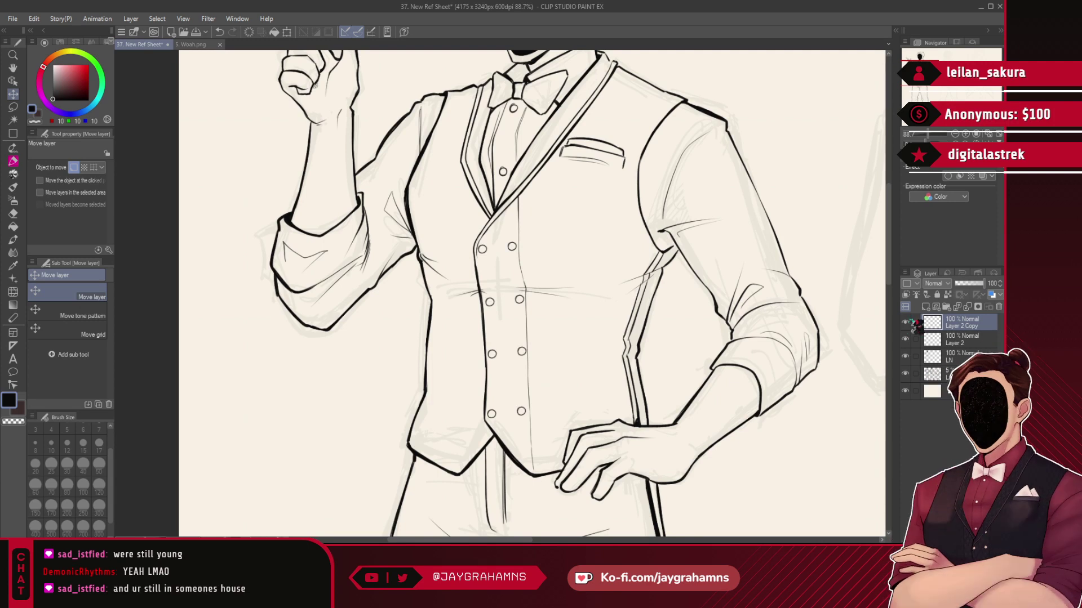
key("ctrl+s")
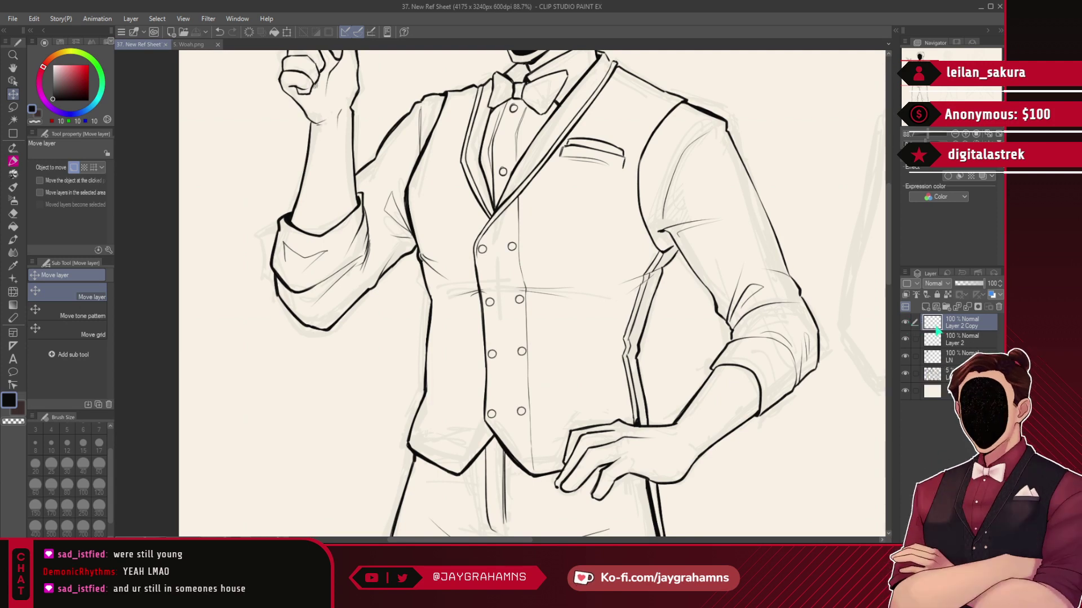
left_click(904, 322)
left_click(904, 321)
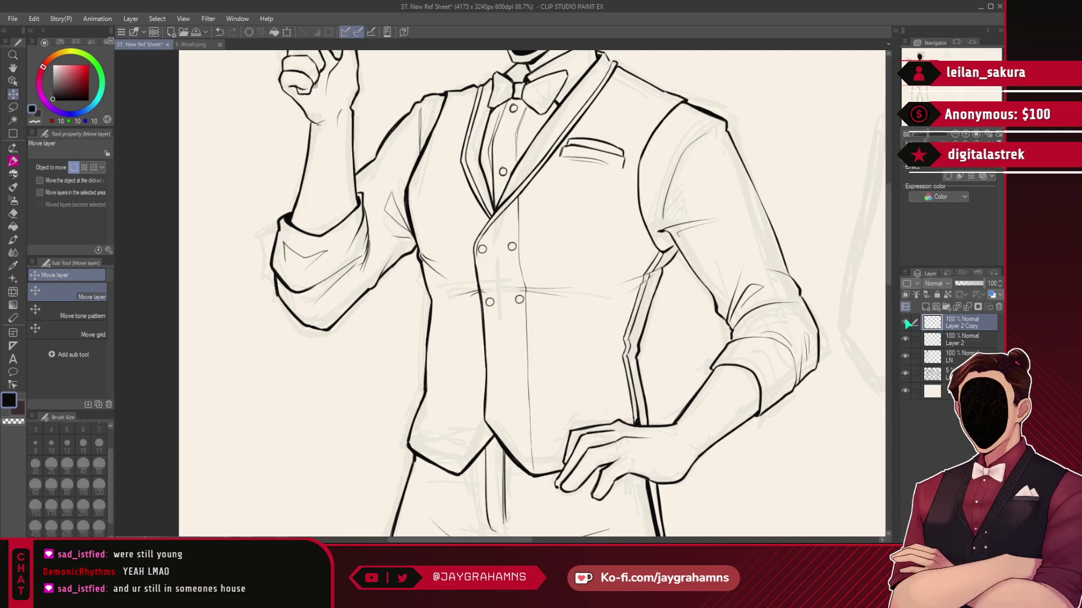
- Lasso the button column beside the thin vertical line, merge the copied buttons into Layer 2, and shift the column slightly toward the vest's opening edge
scroll(583, 343, "up", 3)
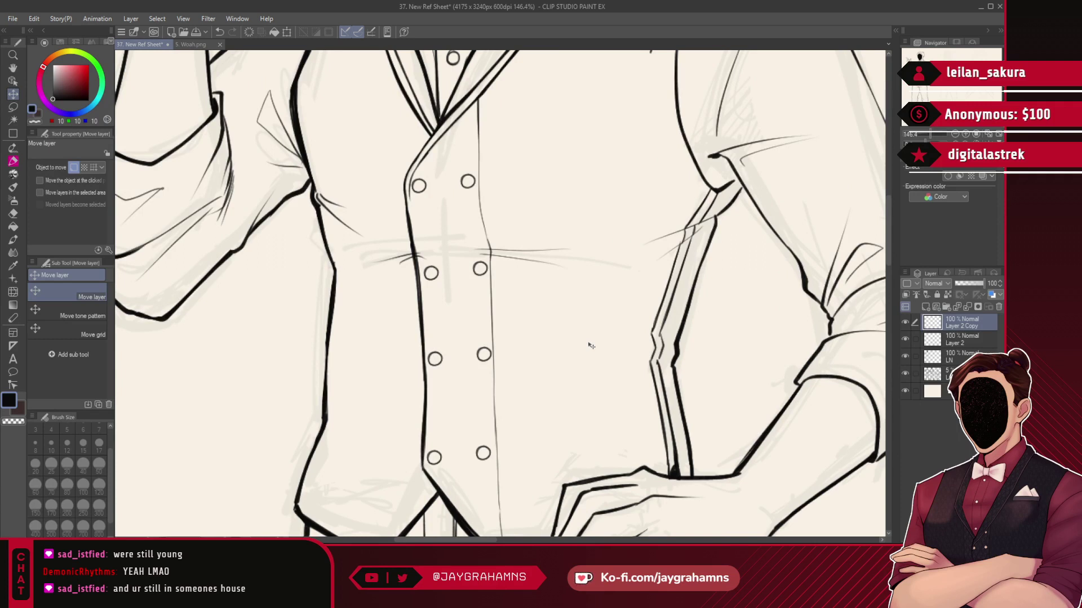
key("m")
mouse_move(489, 163)
left_mouse_down()
mouse_move(451, 171)
mouse_move(468, 359)
mouse_move(515, 183)
left_mouse_up()
key("ctrl+t")
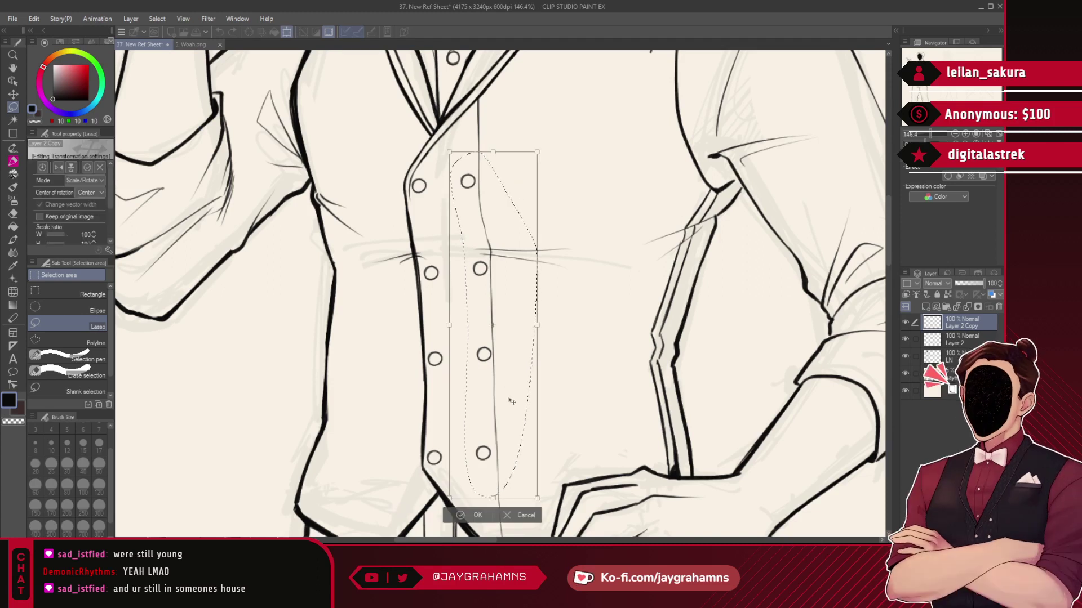
left_click_drag(510, 401, 506, 402)
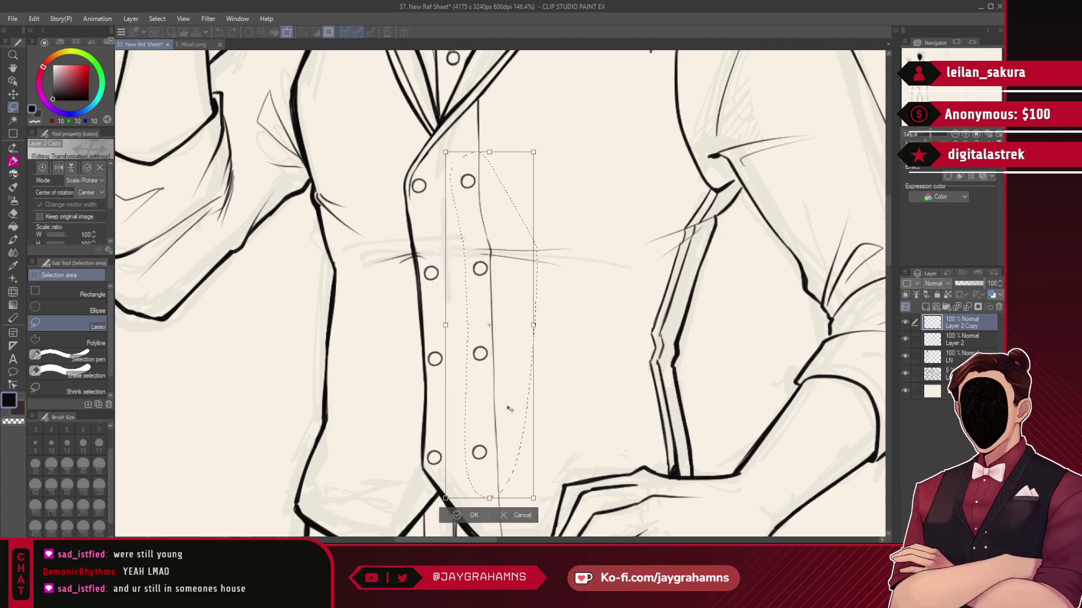
left_click(524, 516)
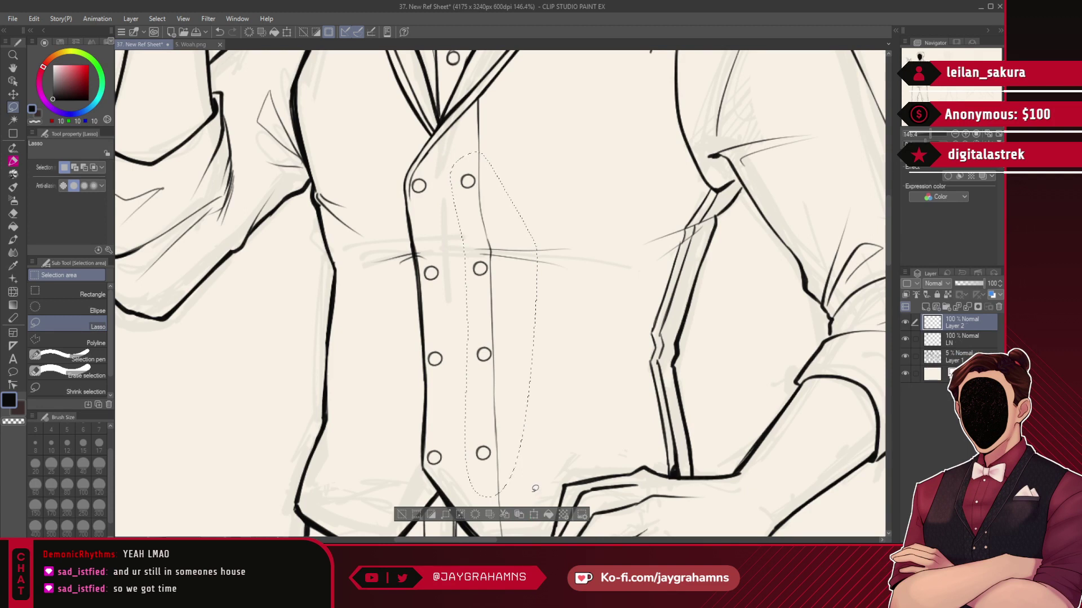
key("ctrl+t")
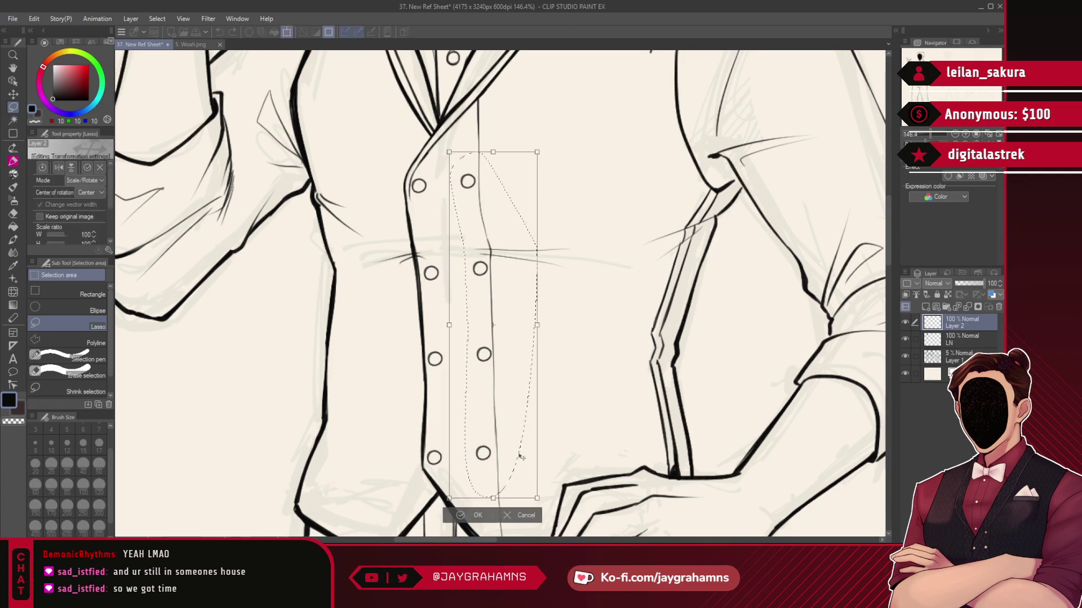
left_click_drag(511, 451, 509, 455)
left_click(476, 516)
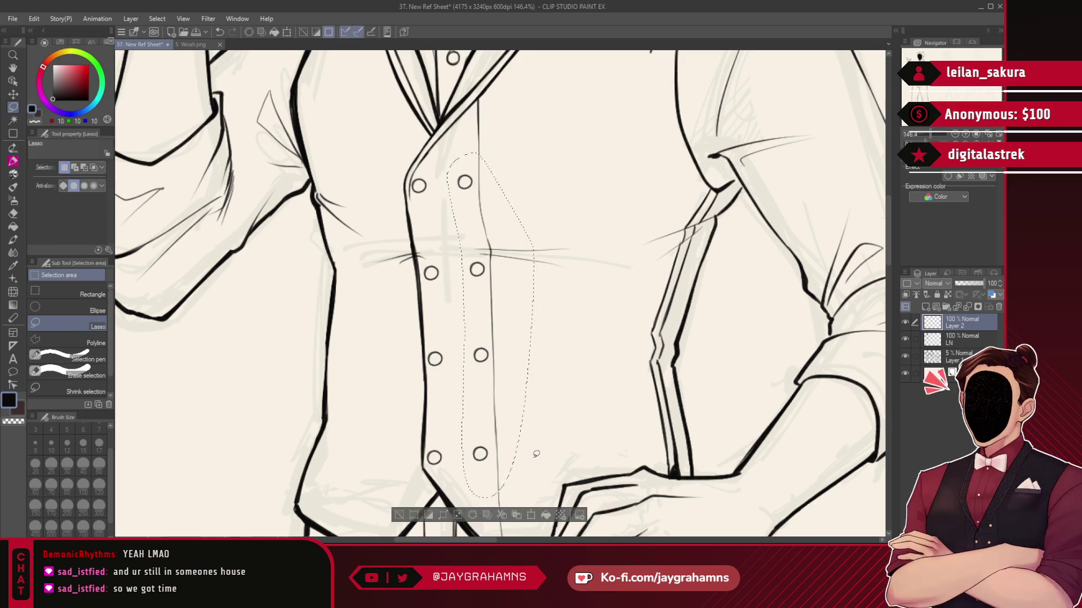
- Lasso the bottom-row button beside the vest's opening edge and nudge it slightly up
scroll(539, 437, "down", 3)
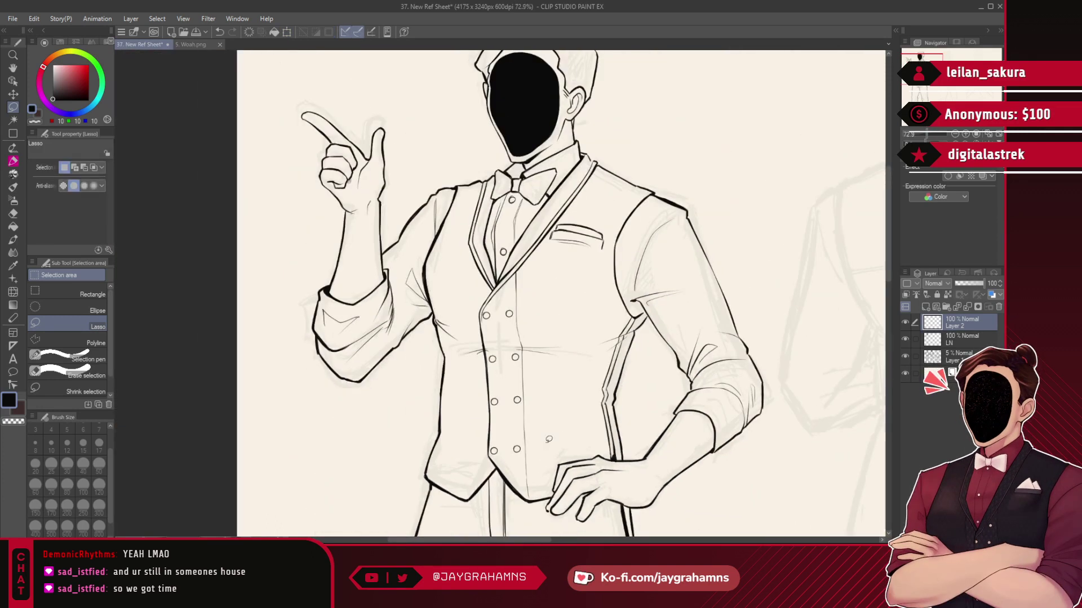
scroll(540, 444, "up", 5)
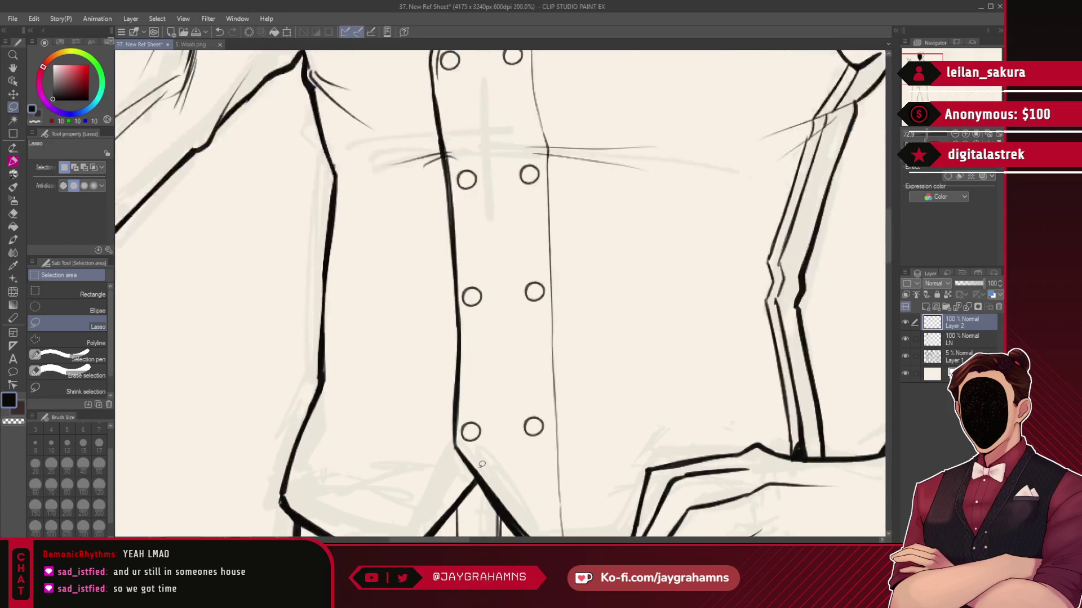
mouse_move(472, 393)
left_mouse_down()
mouse_move(457, 422)
mouse_move(466, 394)
left_mouse_up()
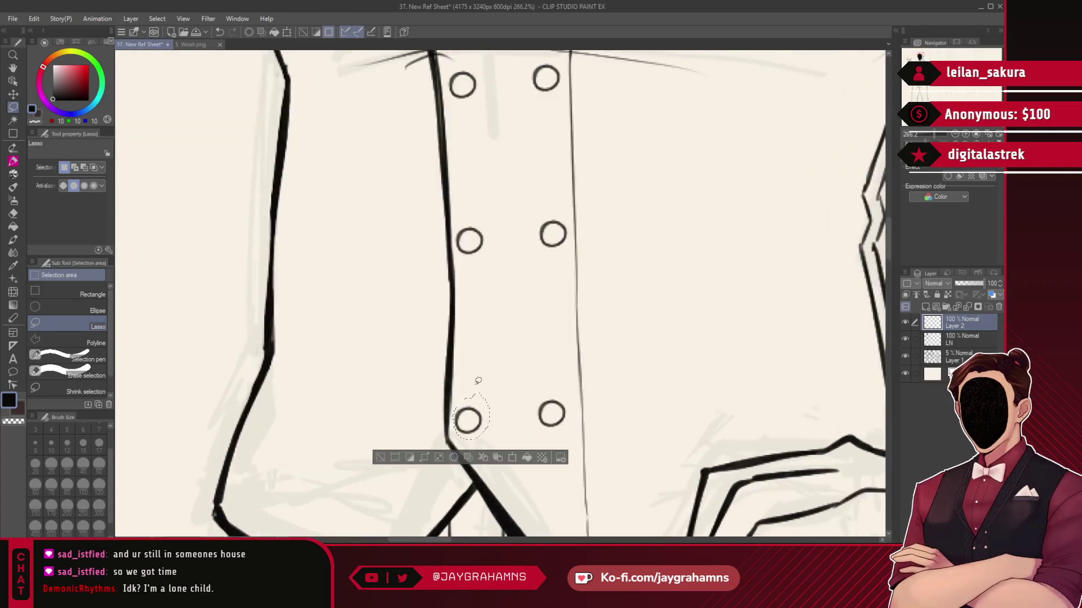
key("ctrl+t")
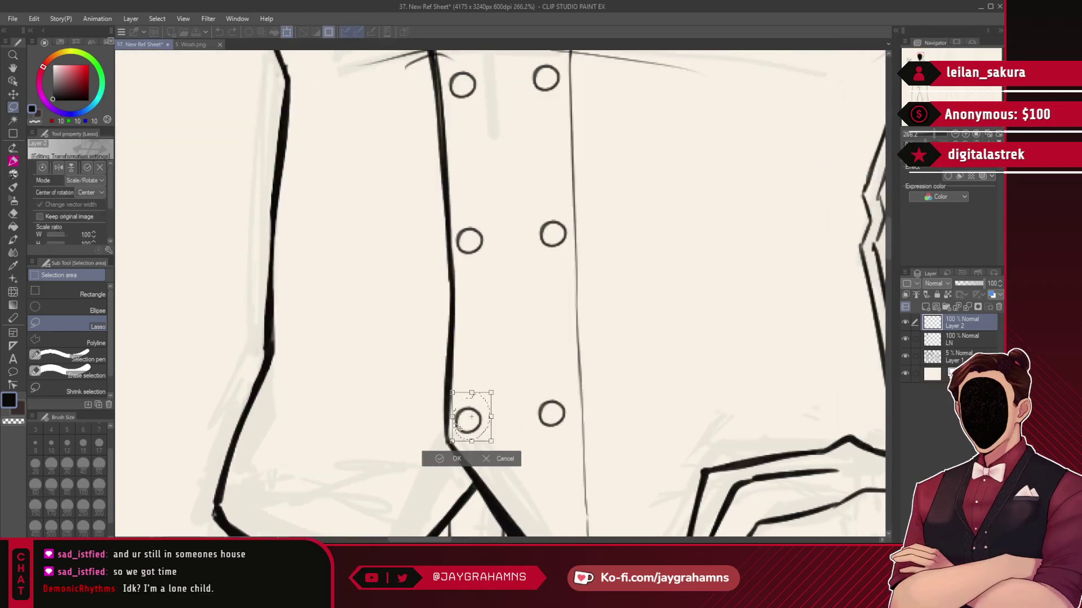
left_click_drag(474, 429, 476, 422)
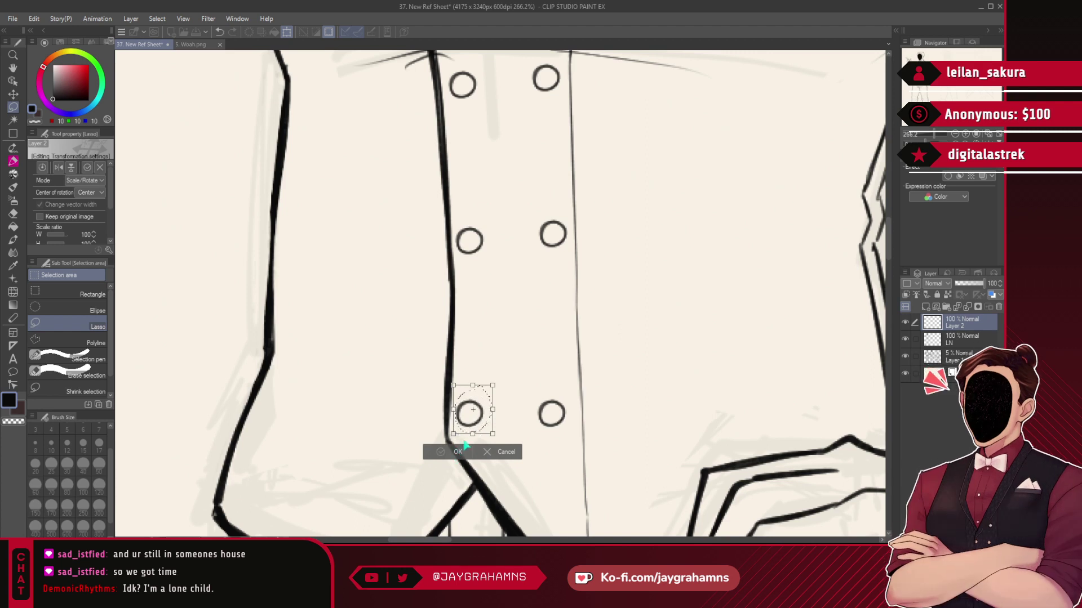
key("Return")
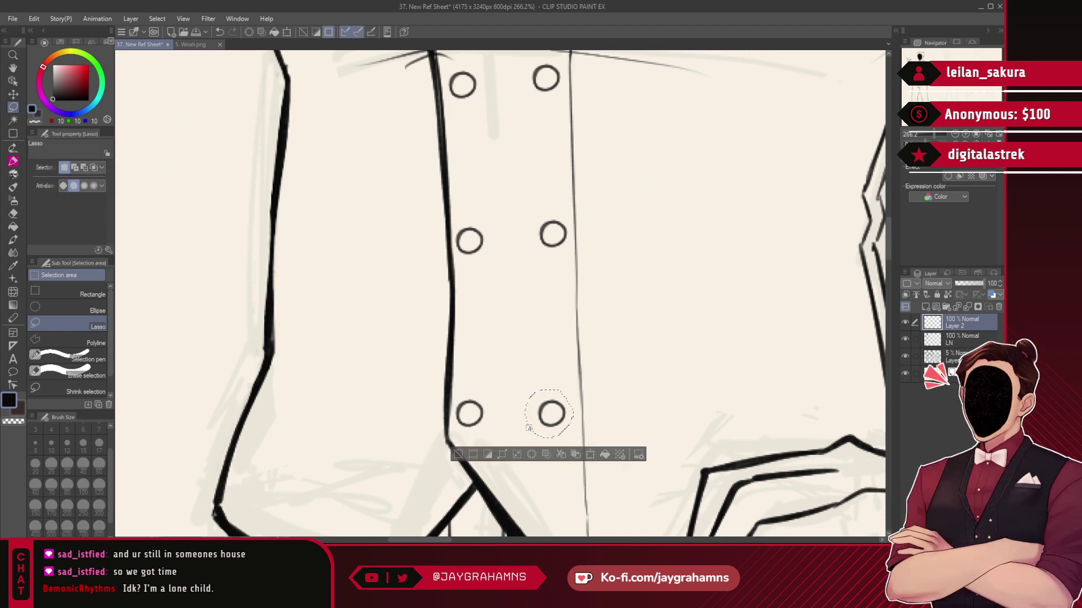
- Nudge the bottom-row button beside the thin vertical line slightly up and toward that line, and save the file
key("ctrl+t")
left_click_drag(557, 420, 561, 415)
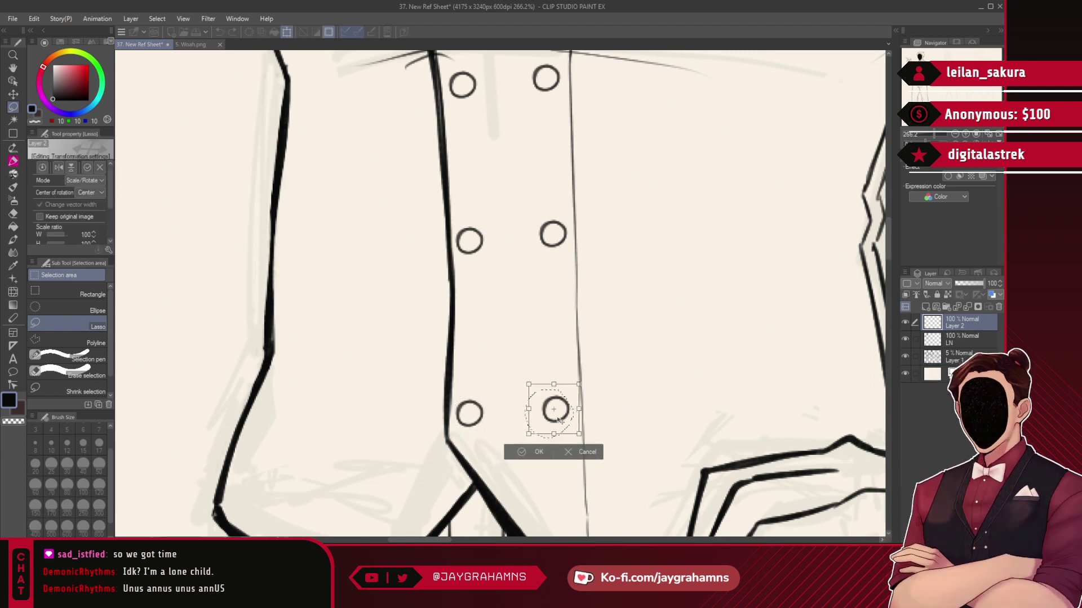
left_click(535, 453)
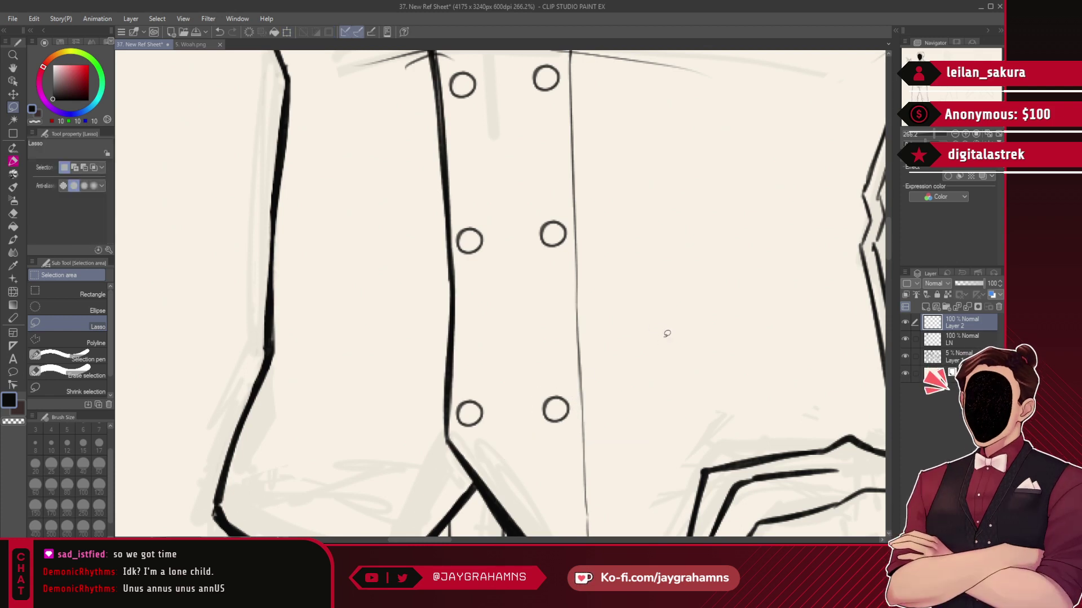
scroll(630, 335, "down", 5)
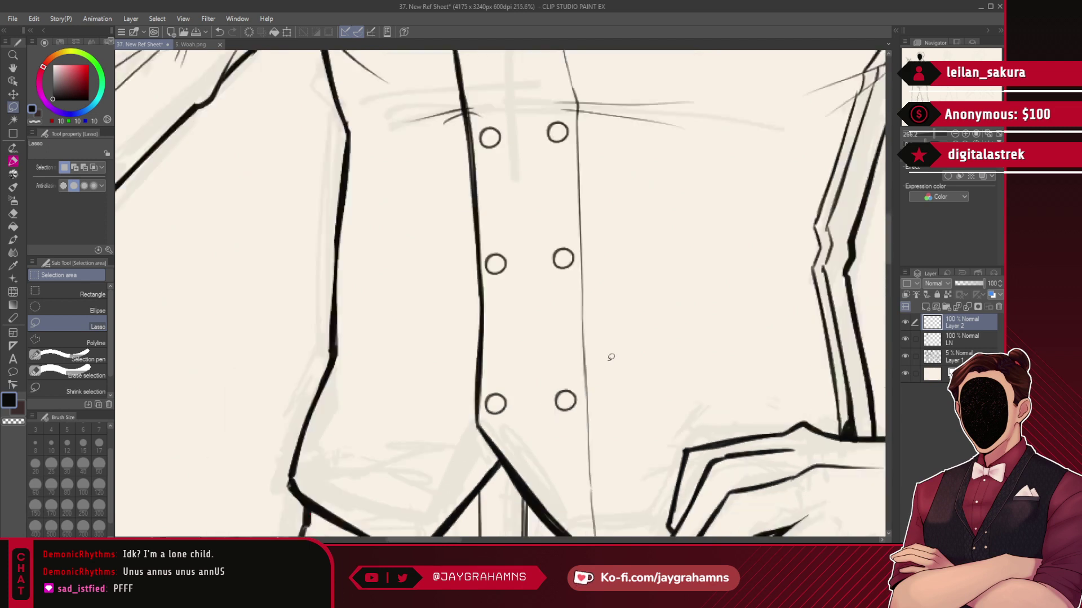
scroll(546, 341, "down", 2)
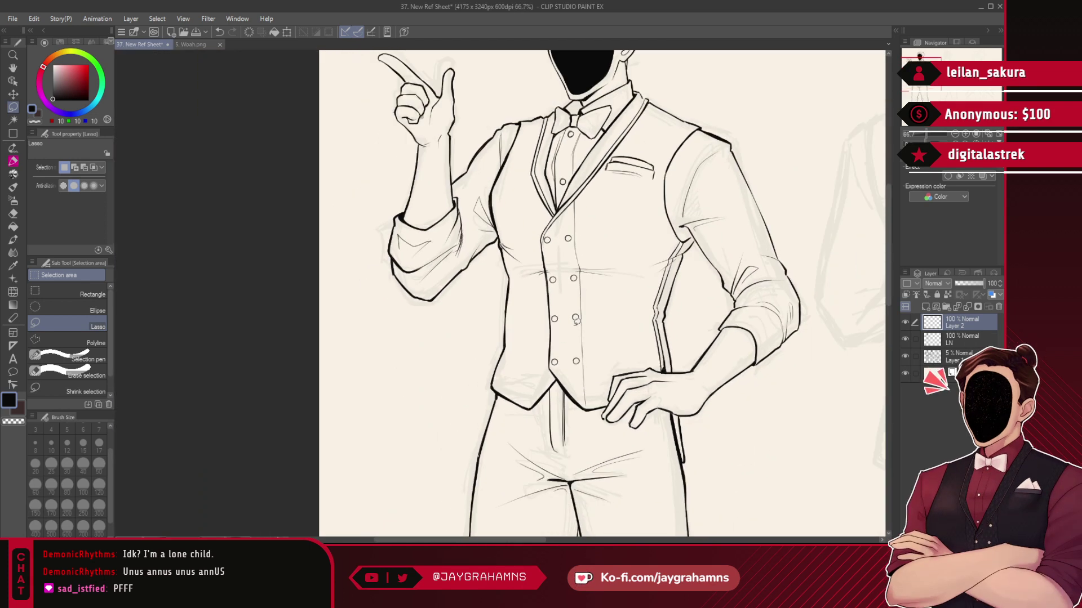
key("ctrl+s")
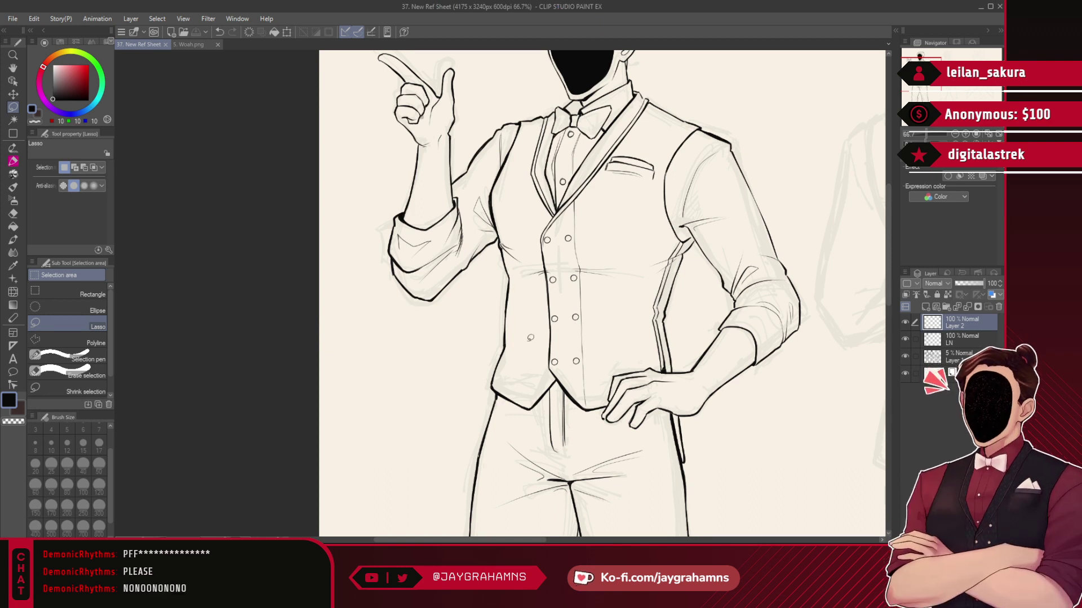
- Ink two thin crease lines across the vest just below the armhole of the hand-on-hip arm with the Lineart pen, redoing unsatisfactory strokes
scroll(528, 349, "down", 9)
scroll(619, 366, "up", 4)
scroll(524, 303, "up", 14)
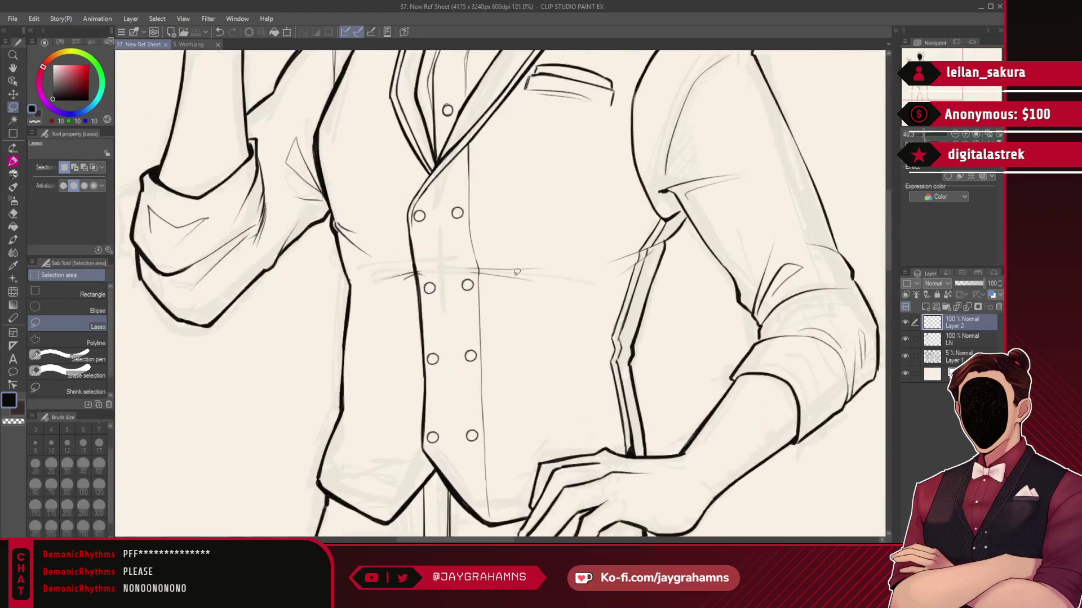
left_click(13, 160)
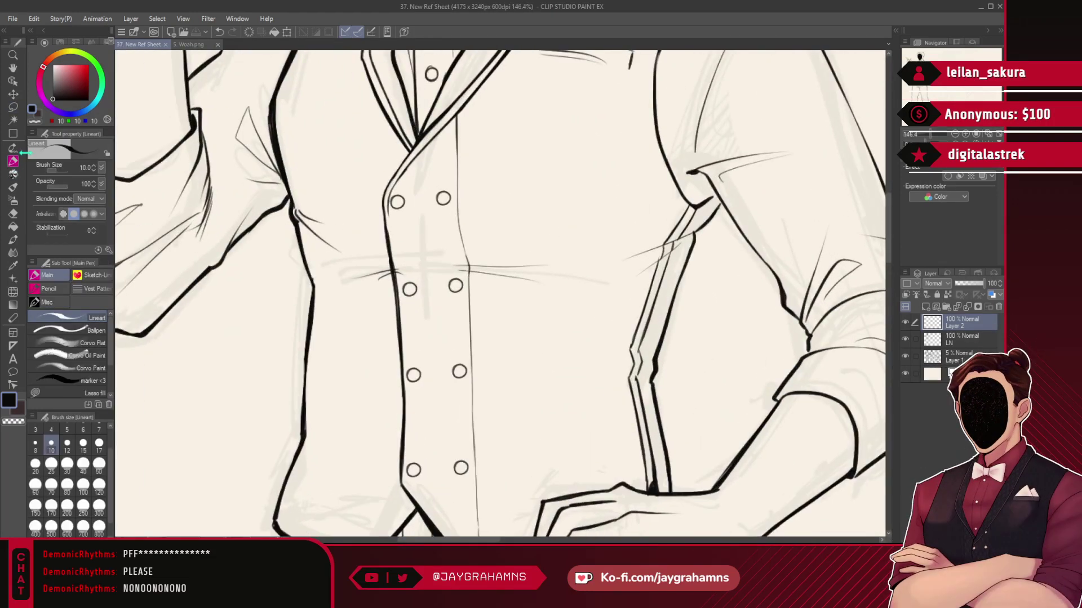
left_click_drag(632, 235, 567, 246)
key("ctrl+z")
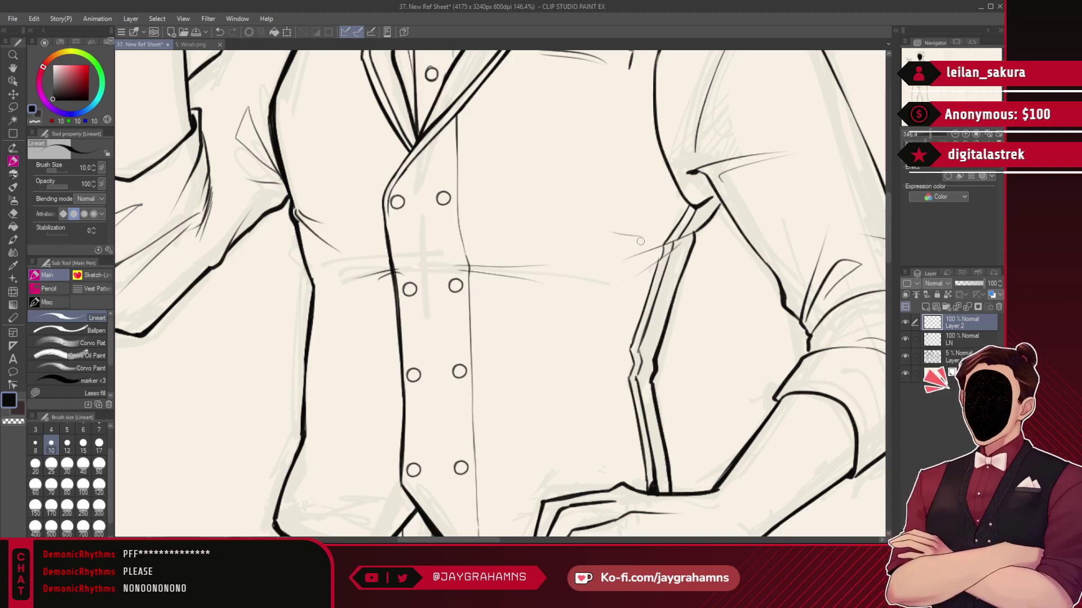
left_click_drag(643, 241, 575, 251)
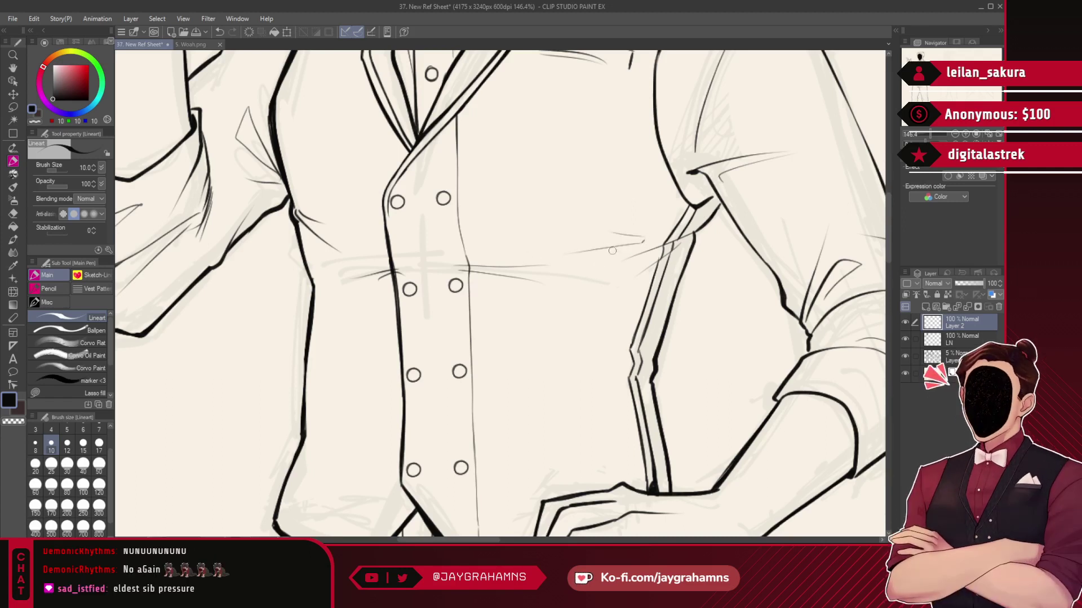
key("ctrl+z")
left_click_drag(635, 235, 571, 232)
key("ctrl+z")
mouse_move(641, 242)
left_mouse_down()
mouse_move(567, 240)
mouse_move(617, 244)
mouse_move(564, 248)
mouse_move(575, 273)
left_mouse_up()
key("ctrl+z")
key("ctrl+z")
key("ctrl+z")
left_click_drag(642, 234, 561, 239)
key("ctrl+z")
left_click_drag(640, 236, 551, 240)
key("ctrl+z")
mouse_move(641, 234)
left_mouse_down()
mouse_move(561, 245)
mouse_move(588, 255)
mouse_move(623, 241)
left_mouse_up()
key("ctrl+z")
key("ctrl+y")
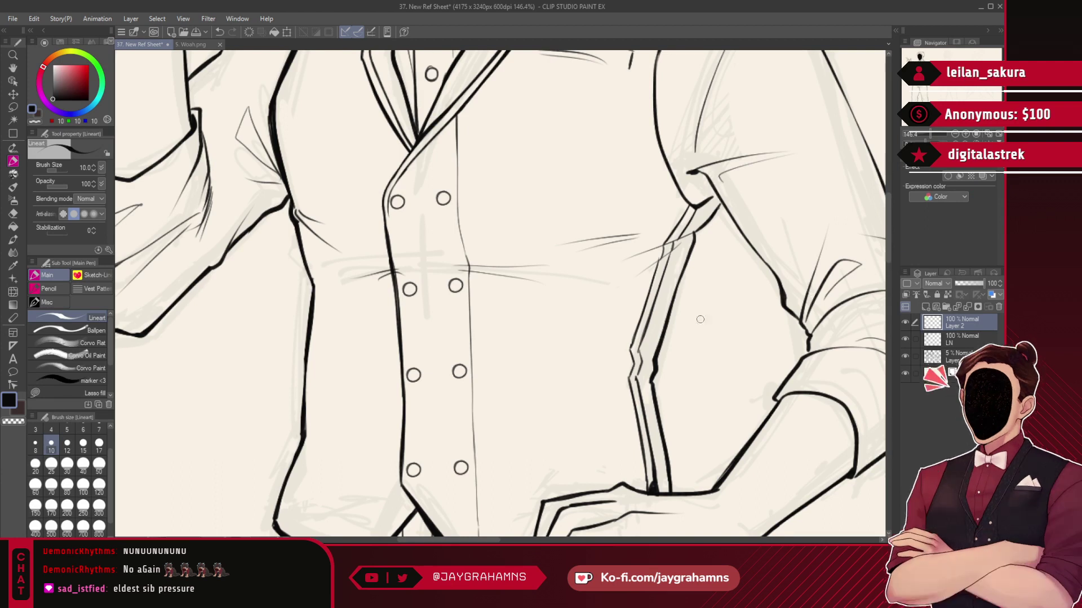
- Ink two thin creases running inward from the kink in the vest's side seam above the hand on the hip
scroll(708, 304, "down", 4)
key("ctrl+z")
mouse_move(668, 336)
left_mouse_down()
mouse_move(615, 342)
mouse_move(616, 374)
left_mouse_up()
key("ctrl+z")
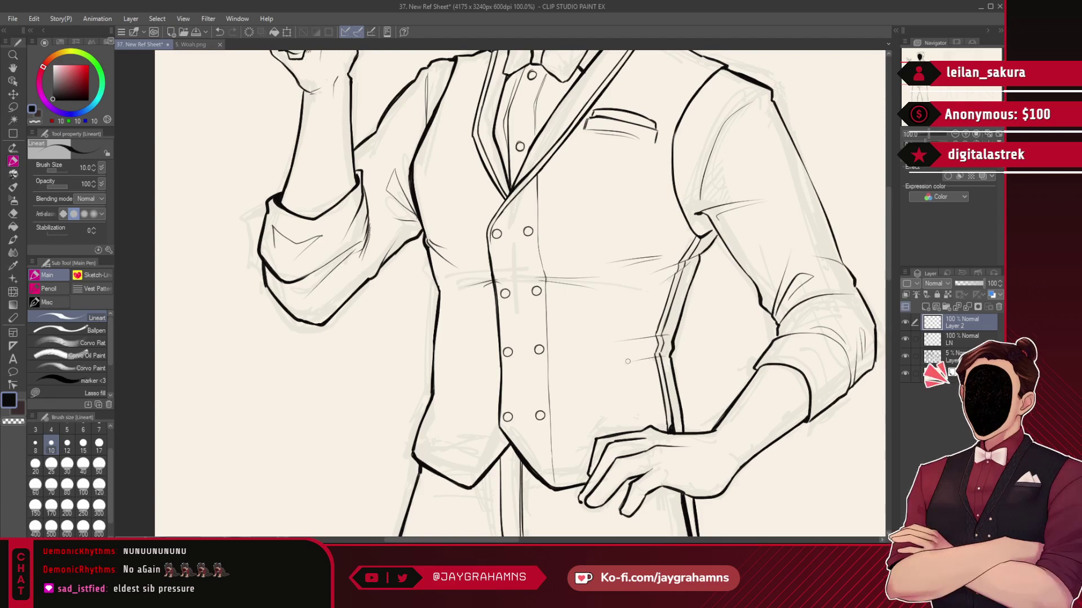
key("ctrl+z")
left_click_drag(662, 353, 613, 367)
scroll(554, 395, "up", 3)
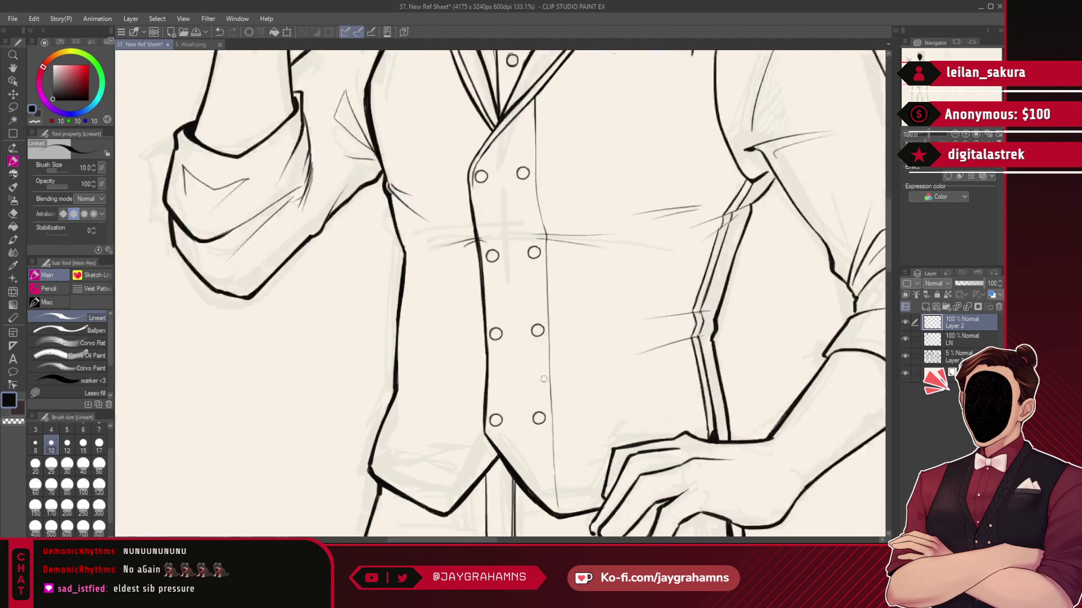
- Ink a thin diagonal crease running down from the waist bend on the pointing-arm side of the vest
key("ctrl+z")
left_click_drag(348, 210, 376, 275)
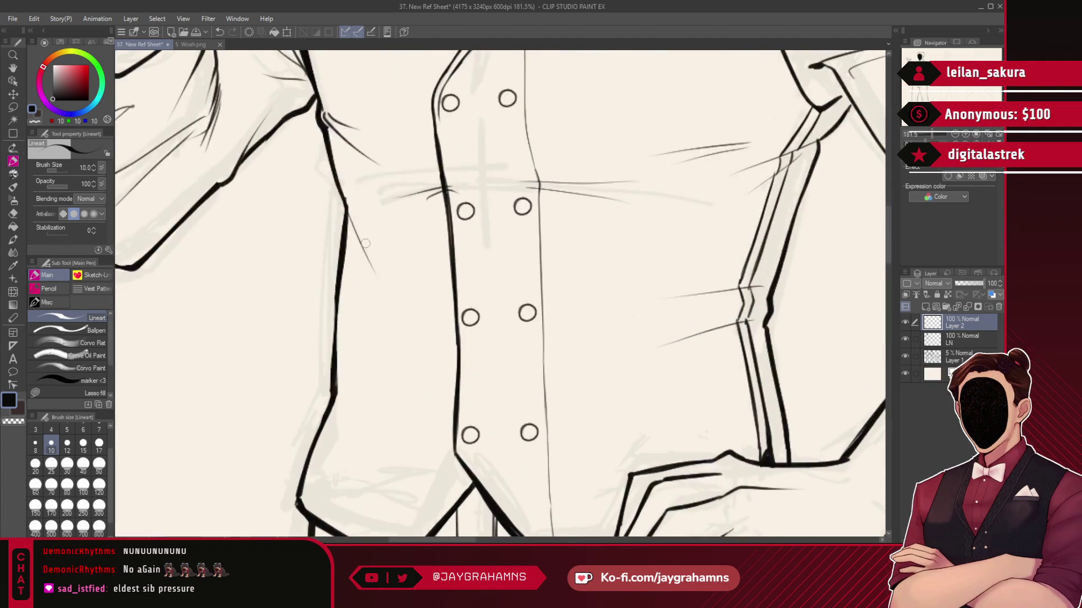
scroll(346, 396, "down", 6)
scroll(518, 237, "down", 2)
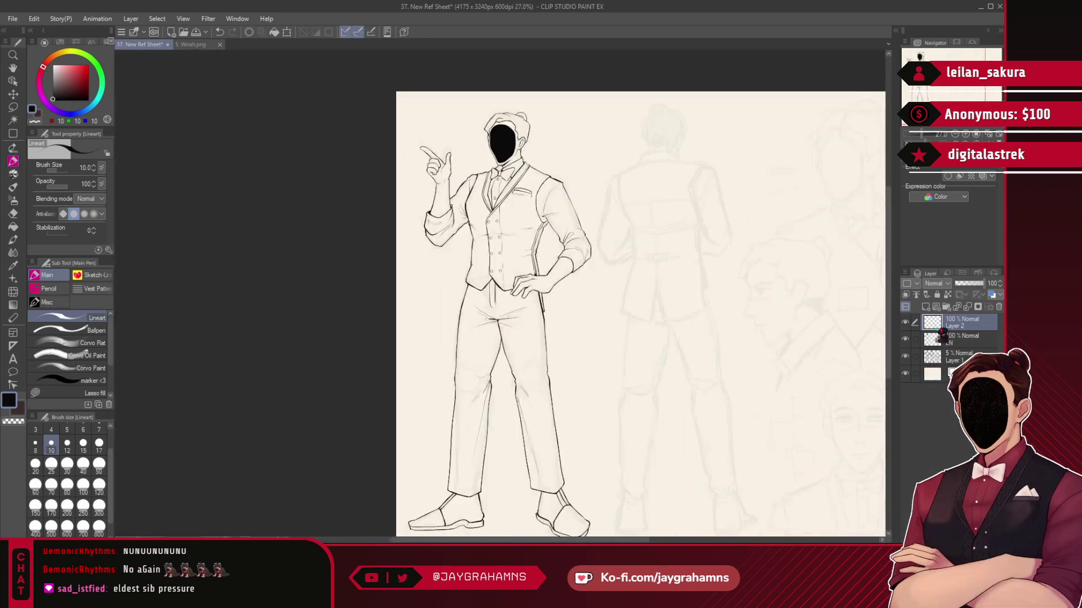
- Merge Layer 2 into the LN line art layer and toggle the merged layer's visibility to check it
key("ctrl+e")
left_click(906, 322)
left_click(906, 321)
left_click(906, 322)
left_click(906, 323)
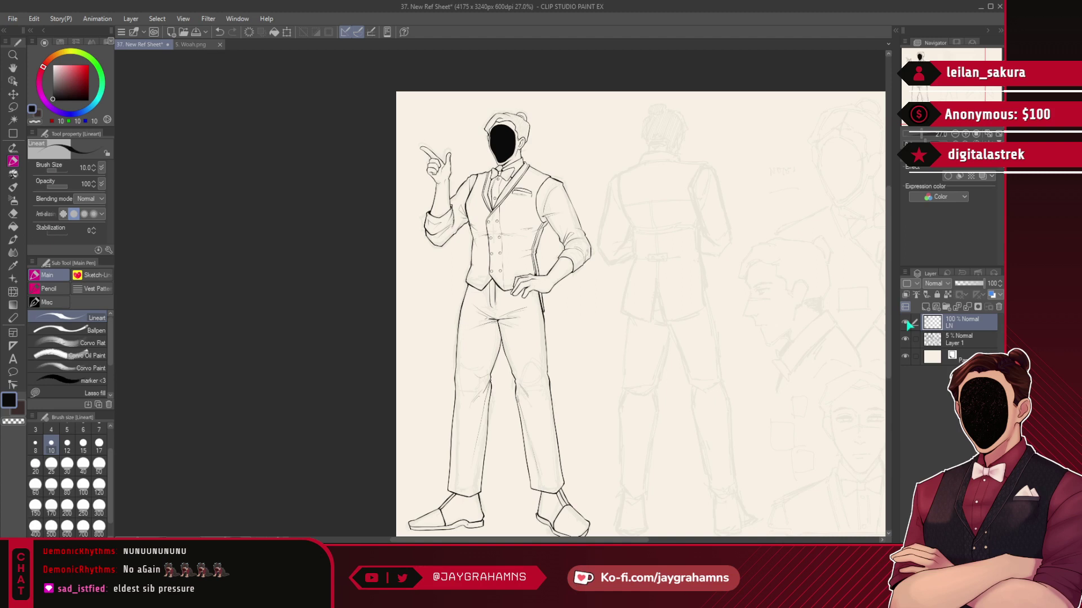
- Add a new layer above the Layer 1 sketch, group it with LN in a folder, and select the new layer
left_click(958, 339)
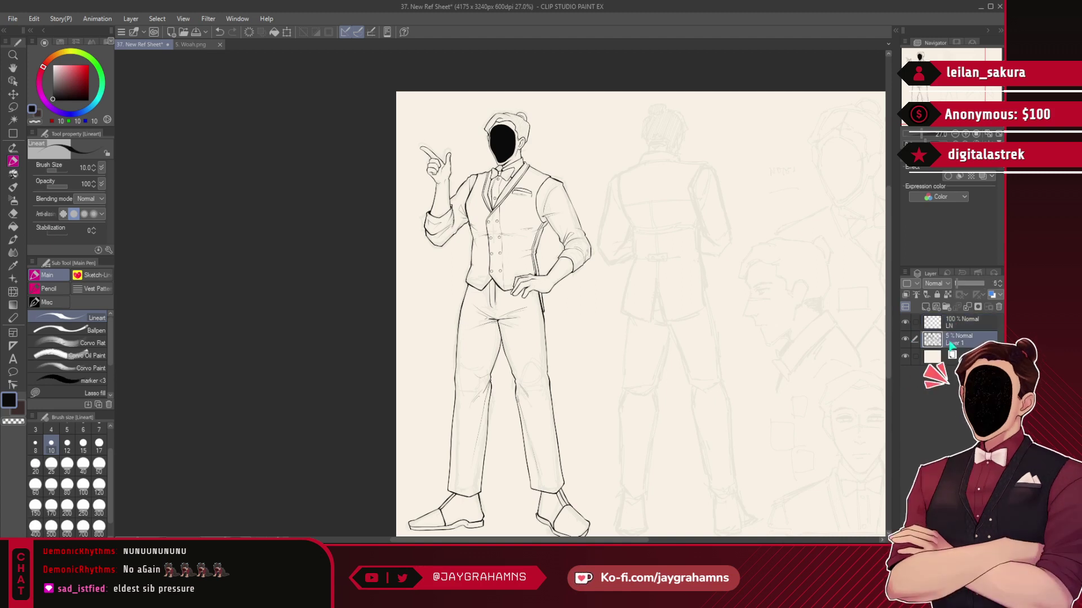
left_click(925, 307)
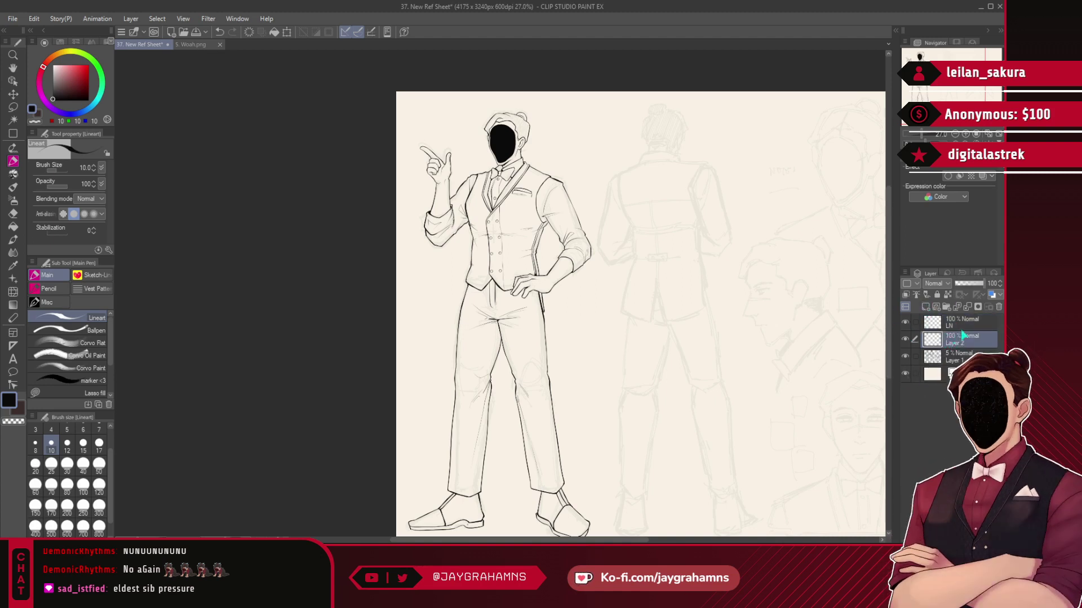
left_click(968, 324, "shift")
key("ctrl+g")
left_click(970, 356)
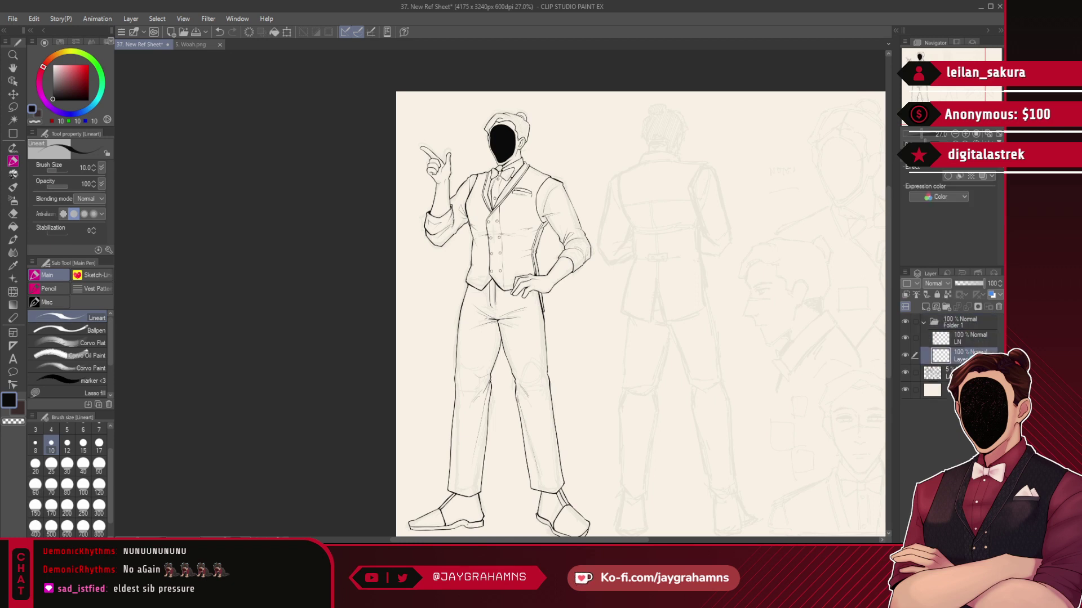
- Rename the new layer below LN in Folder 1 as Col and save the reference sheet
key("ctrl+s")
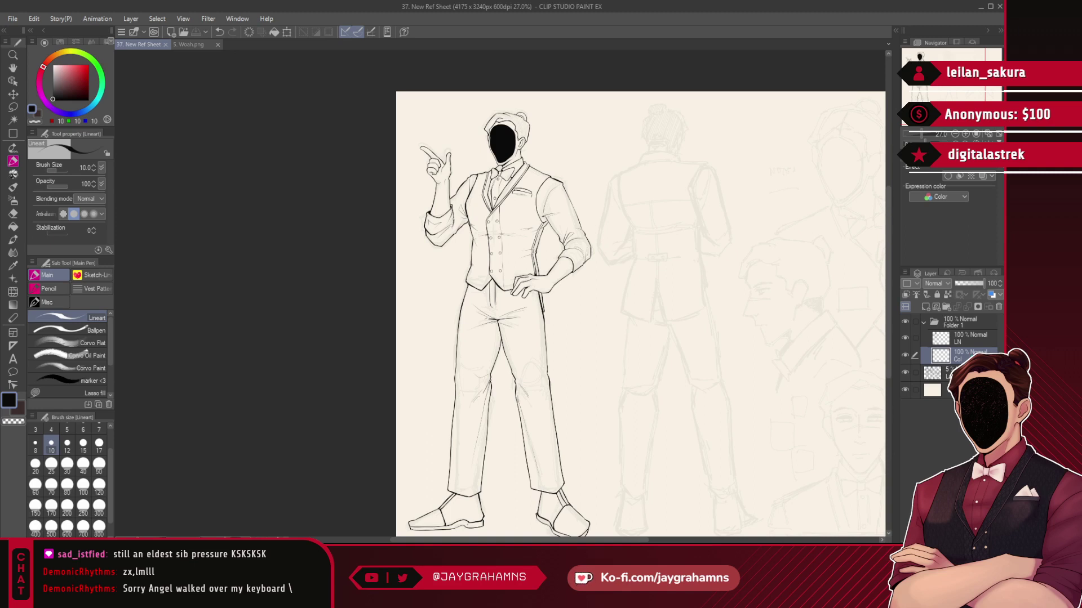
key("alt+Tab")
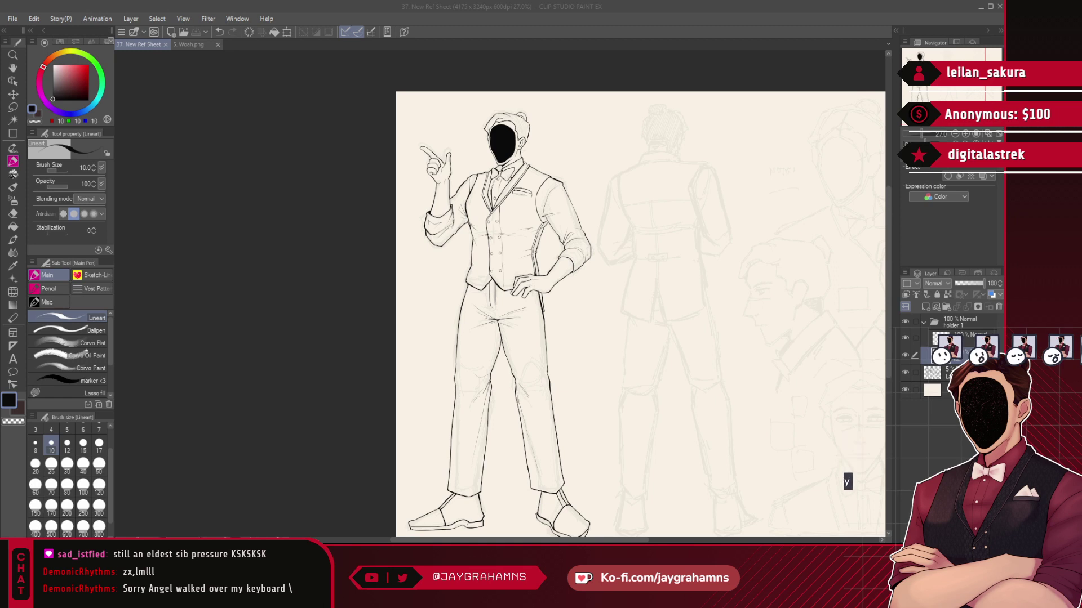
key("alt+Tab")
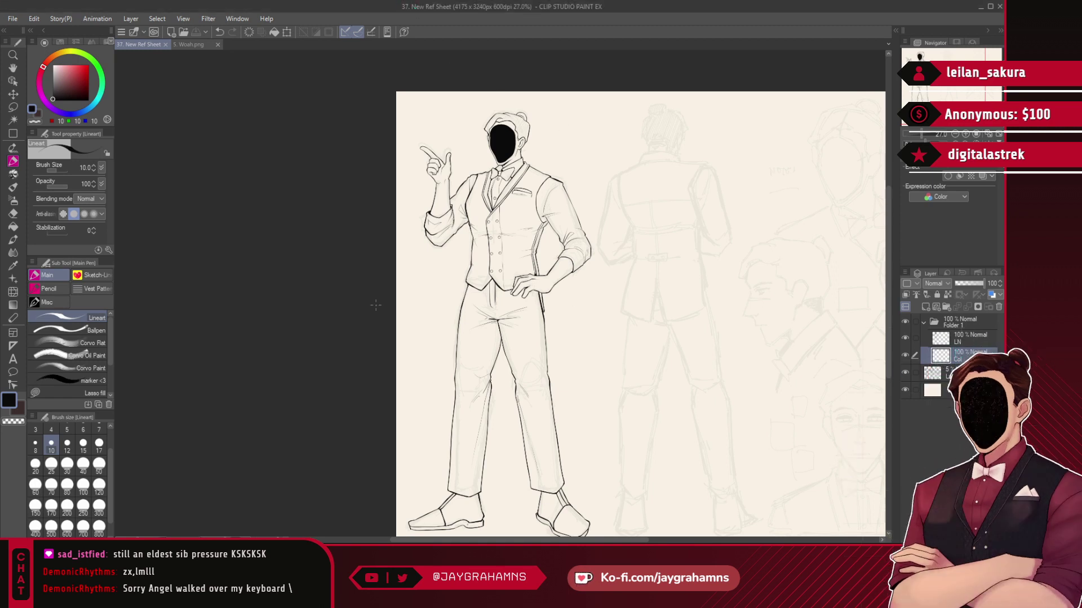
- Auto-select the empty area outside the front-view figure on the LN layer and invert the selection to cover the figure
scroll(421, 320, "down", 2)
scroll(460, 311, "up", 3)
scroll(670, 243, "down", 4)
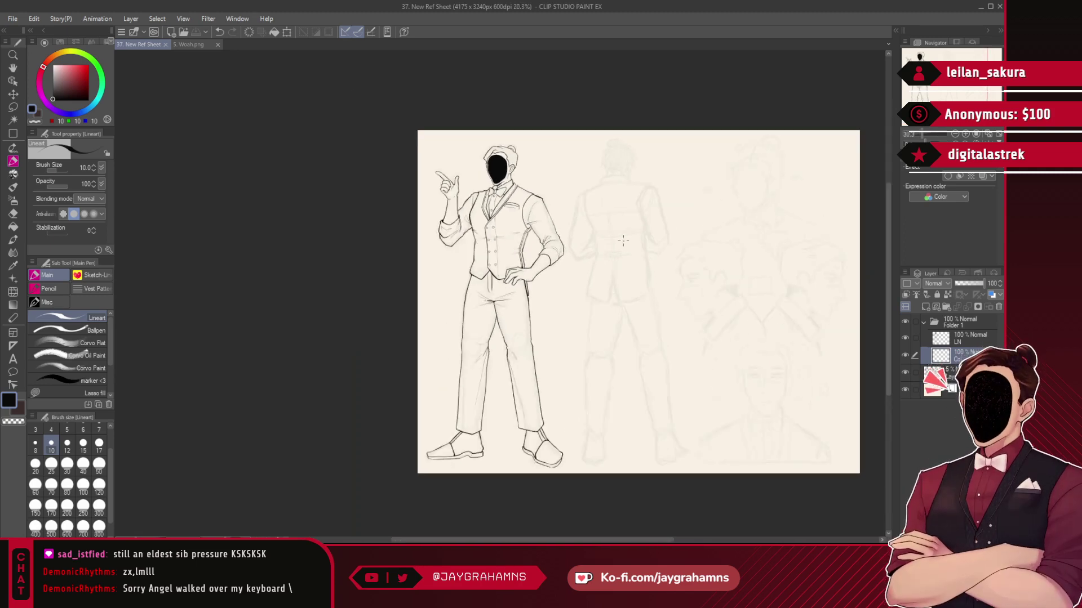
scroll(679, 234, "up", 2)
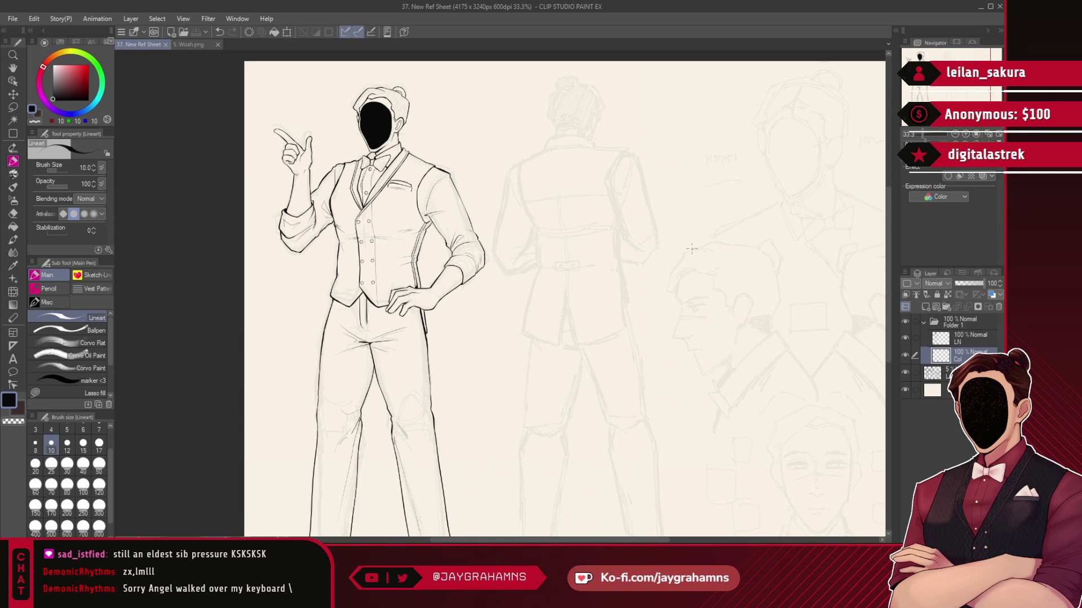
left_click(947, 343)
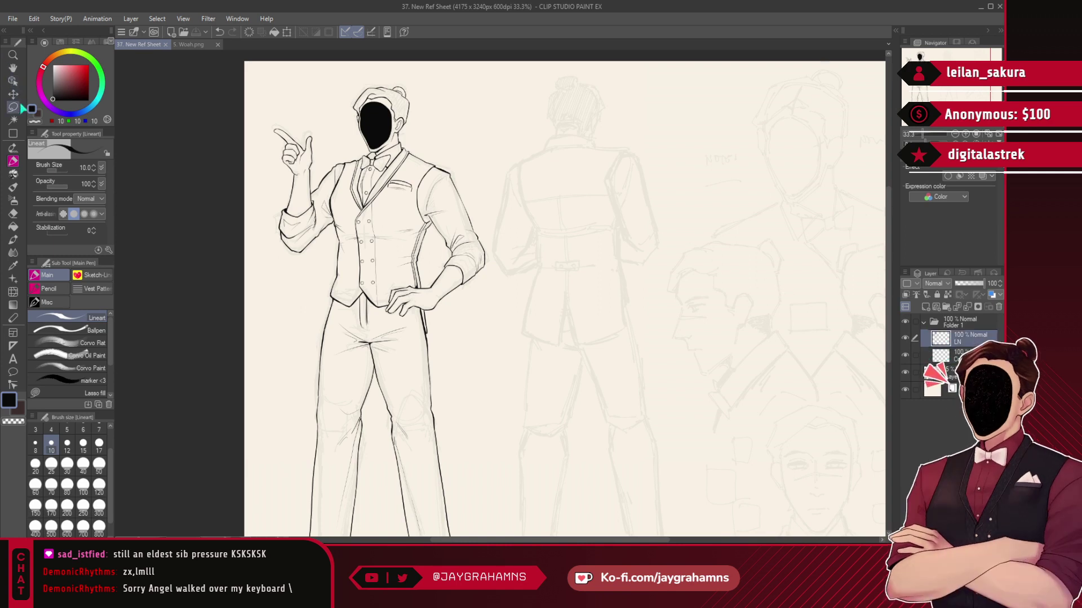
left_click(13, 120)
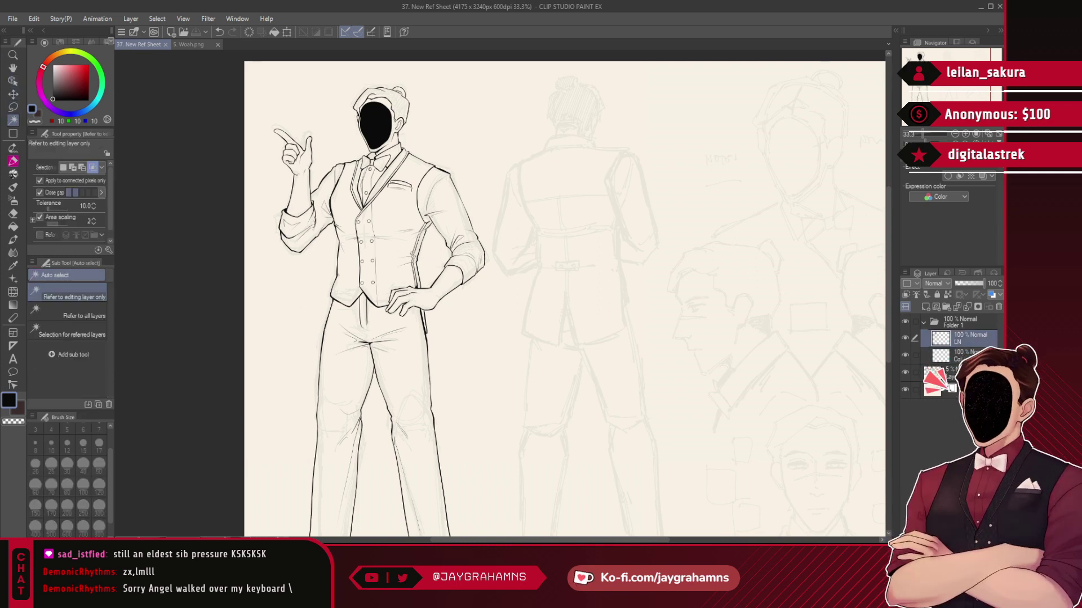
left_click(439, 272)
scroll(442, 268, "up", 4)
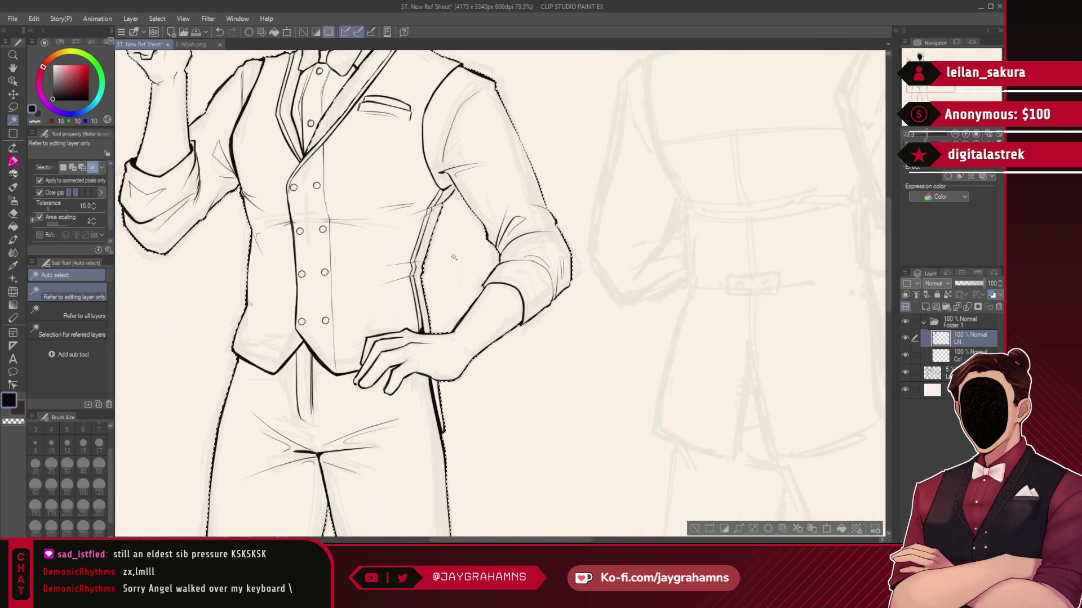
scroll(453, 256, "down", 5)
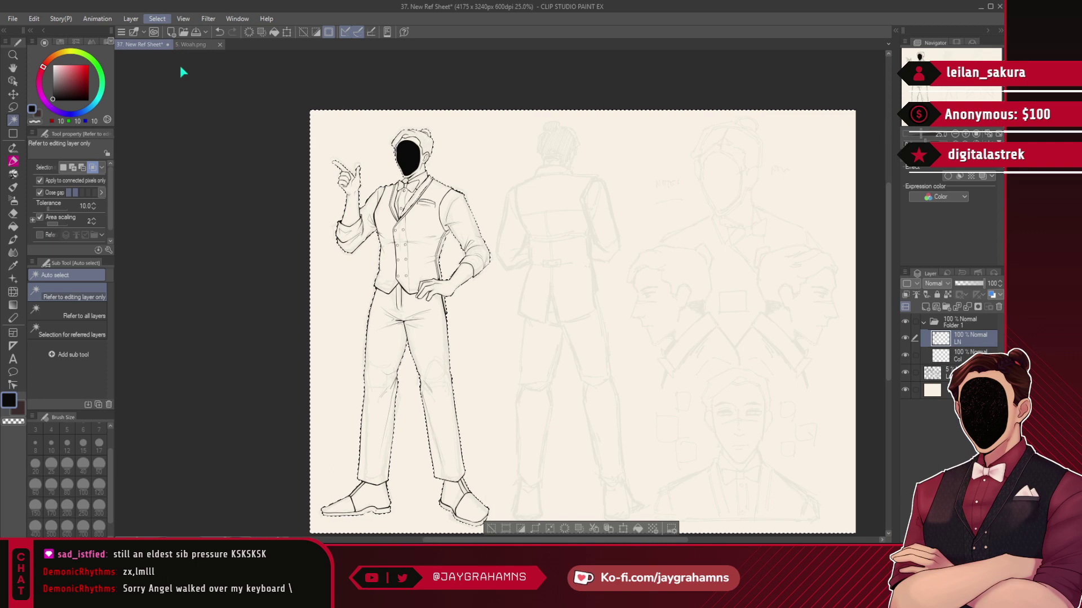
key("ctrl+shift+i")
- Fill the selected figure silhouette with light grey (189, 189, 189) on the Col layer using Lasso fill
left_click(943, 356)
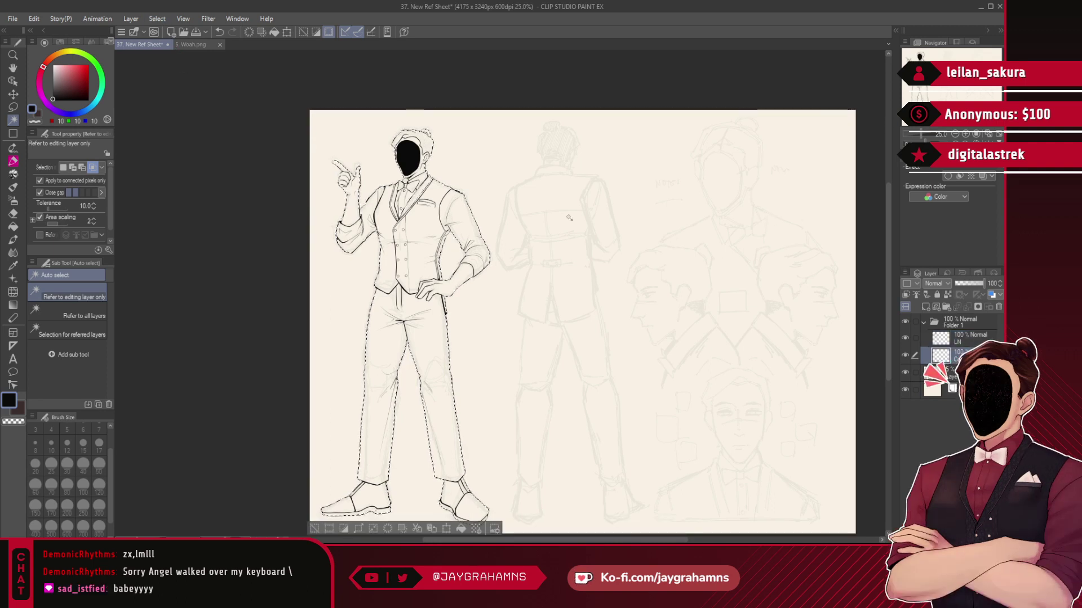
scroll(461, 248, "down", 2)
scroll(458, 274, "up", 2)
left_click(53, 73)
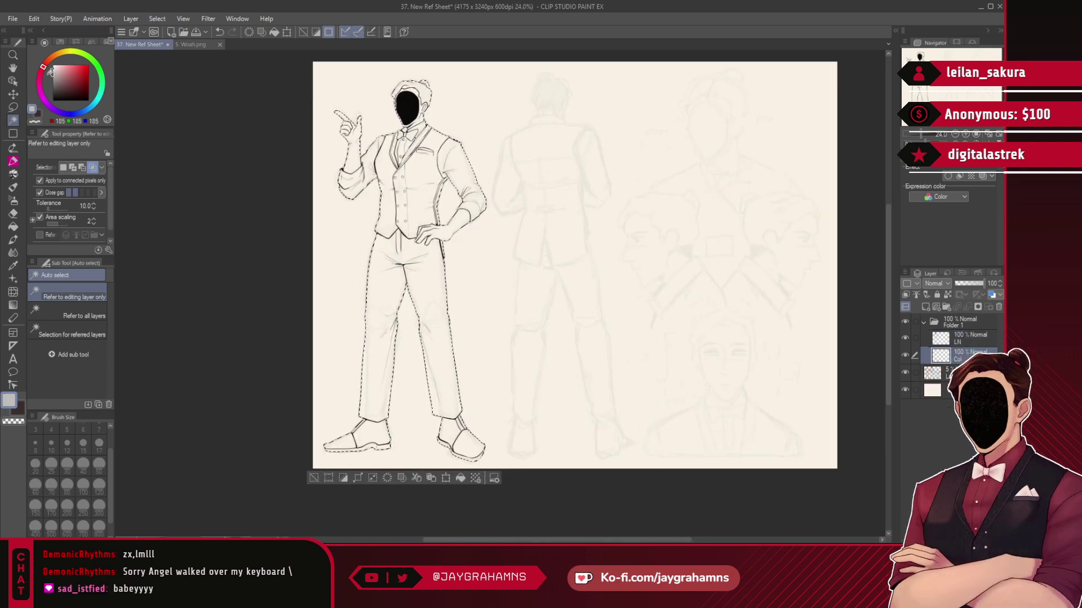
left_click(13, 161)
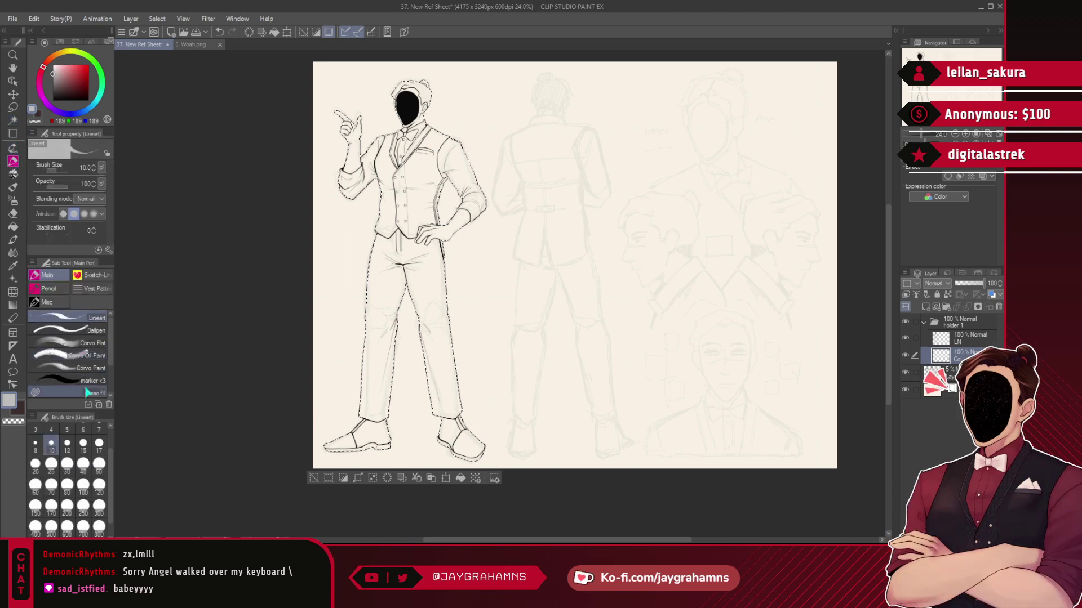
left_click(68, 393)
scroll(440, 257, "down", 2)
mouse_move(530, 172)
left_mouse_down()
mouse_move(317, 140)
mouse_move(641, 292)
left_mouse_up()
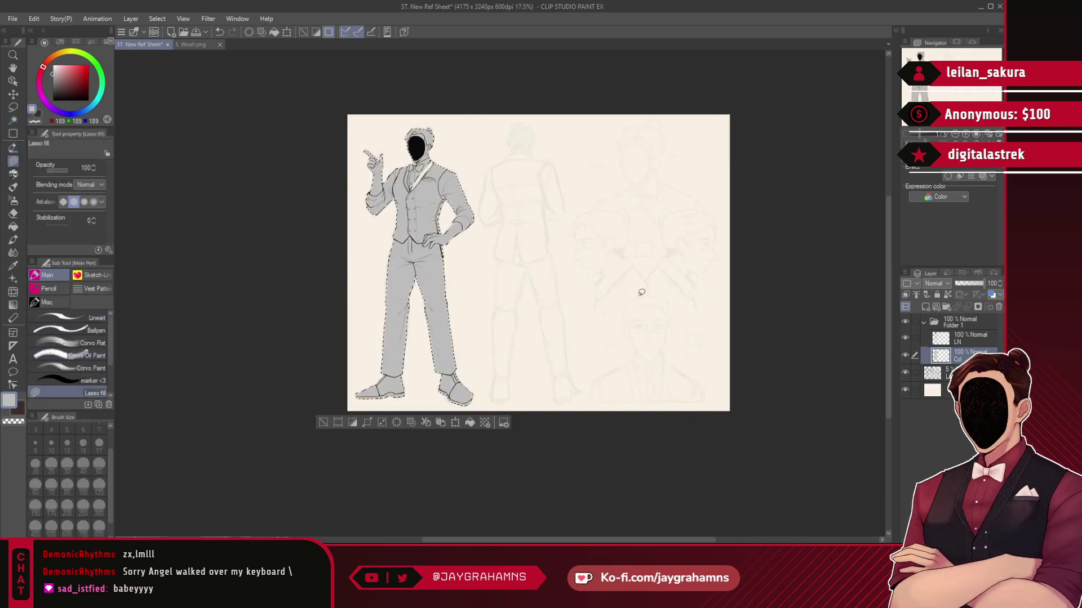
- Deselect the figure and close the small line gap at the top of the vest lapel on the LN layer with the Lineart brush
scroll(476, 178, "up", 5)
scroll(476, 178, "up", 4)
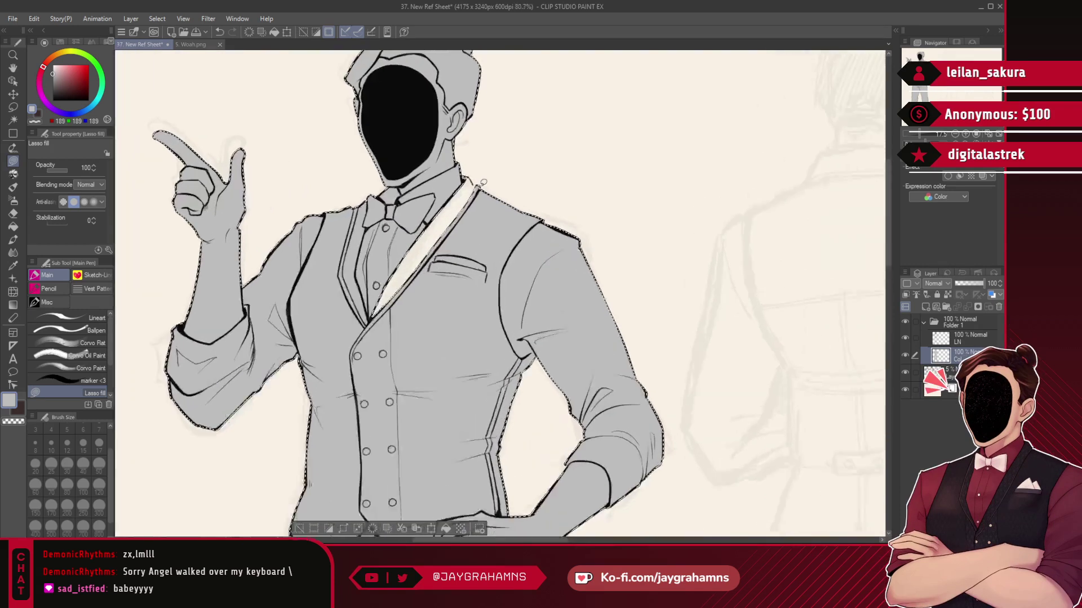
left_click(13, 107)
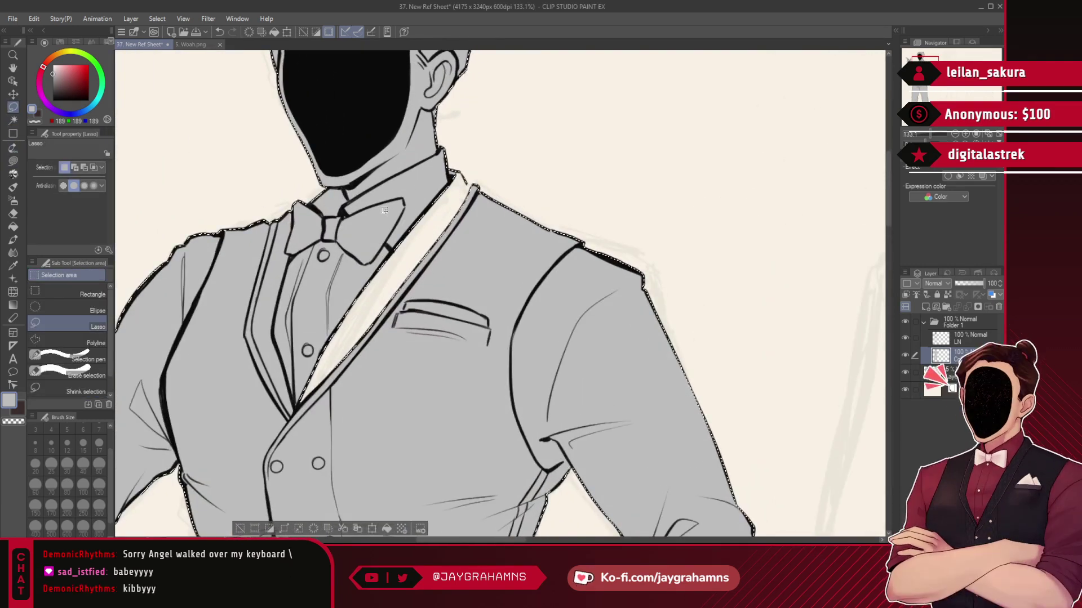
scroll(448, 164, "up", 2)
scroll(448, 163, "up", 3)
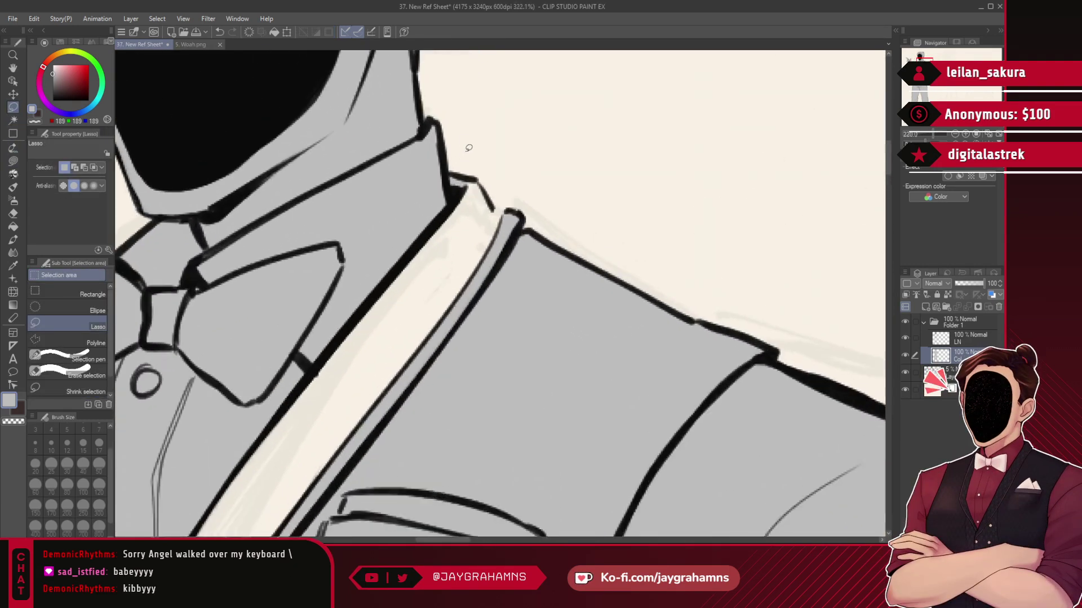
left_click(960, 342)
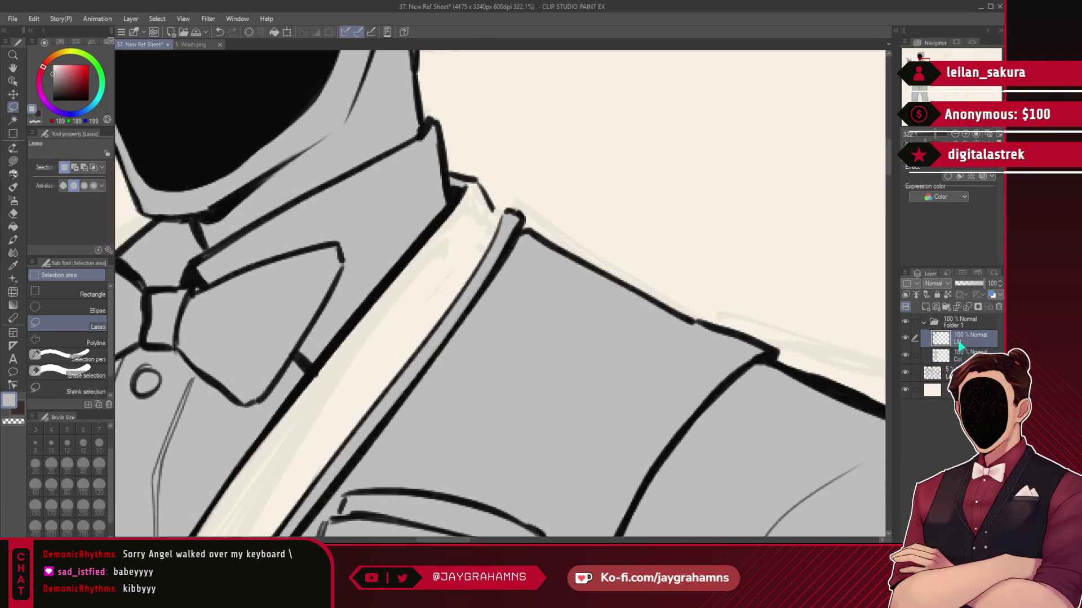
left_click(13, 161)
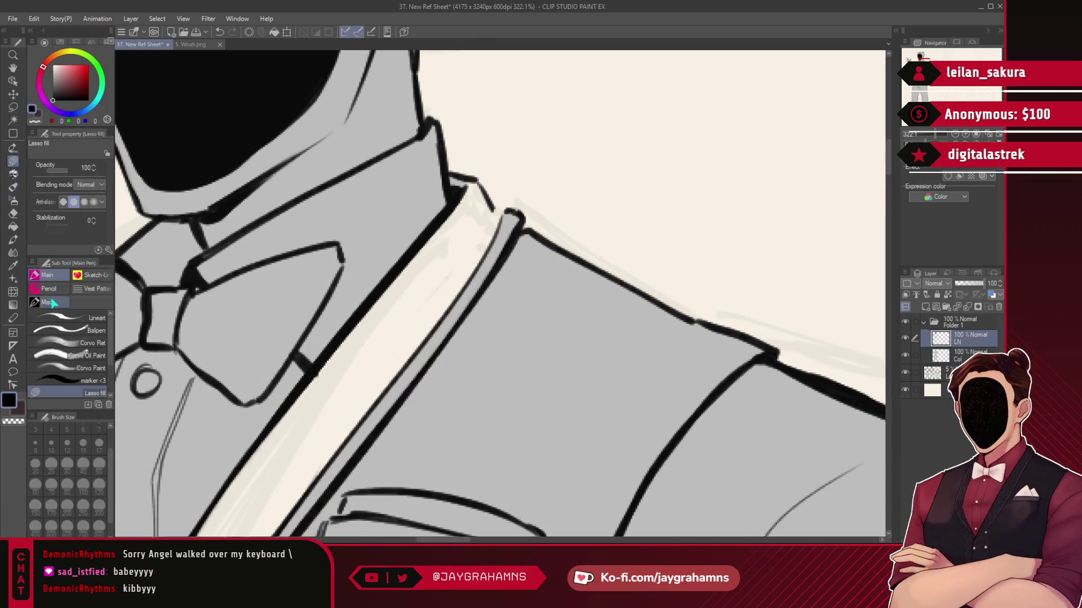
left_click(60, 315)
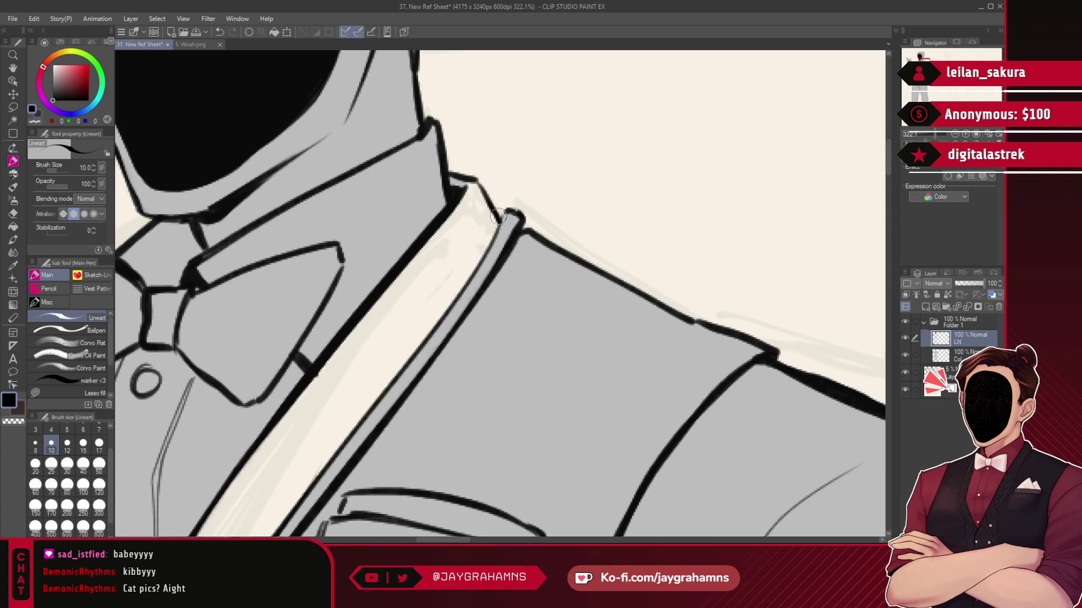
scroll(501, 205, "down", 3)
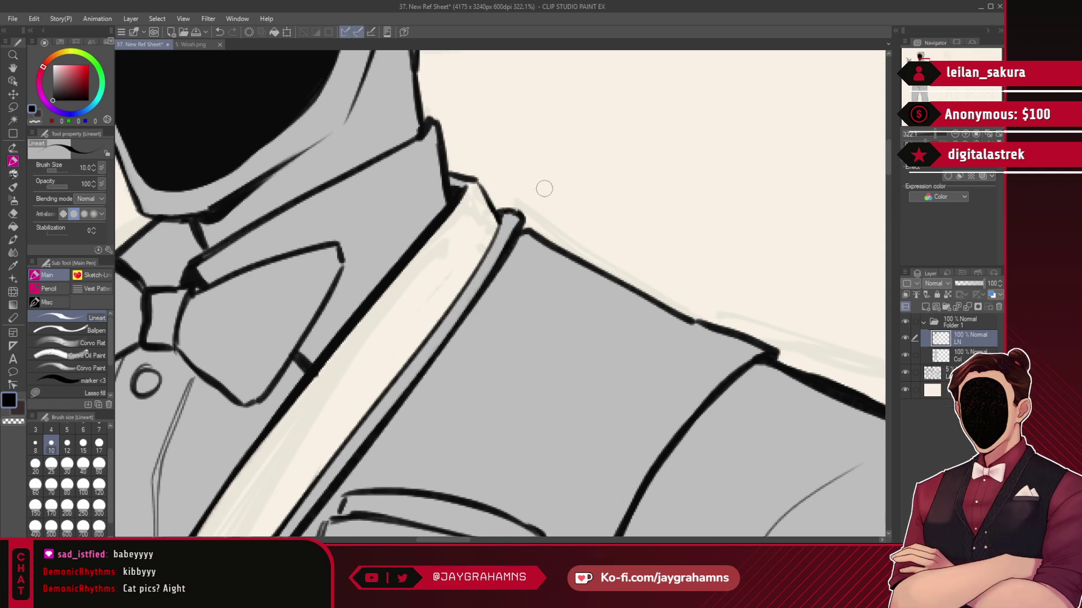
scroll(543, 186, "down", 3)
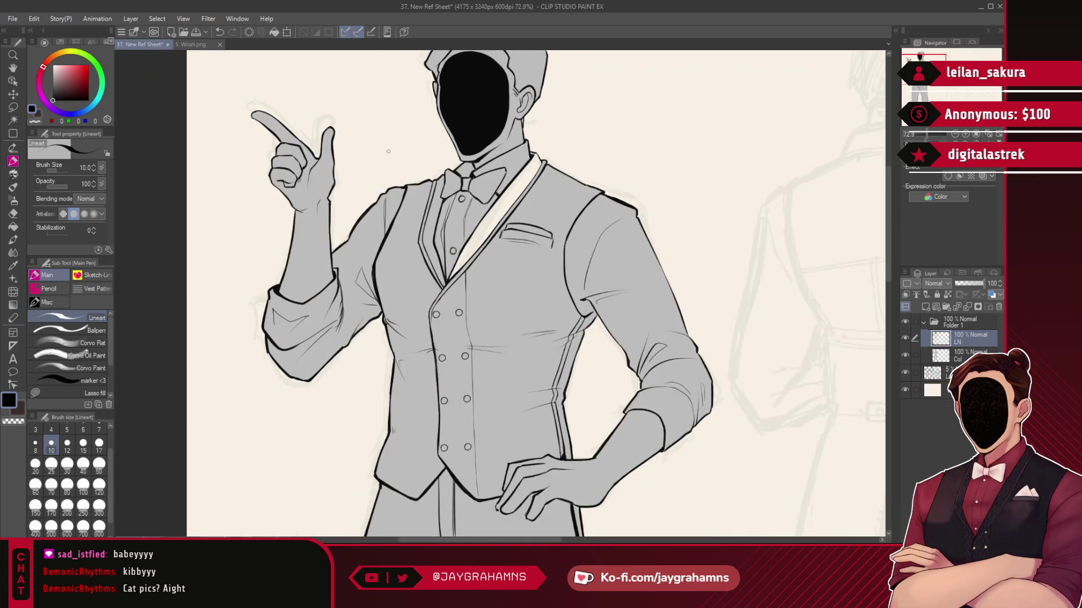
- Lasso-fill the empty lapel strip beside the bow tie on the Col layer with the figure's sampled grey
scroll(372, 157, "up", 1)
left_click(945, 359)
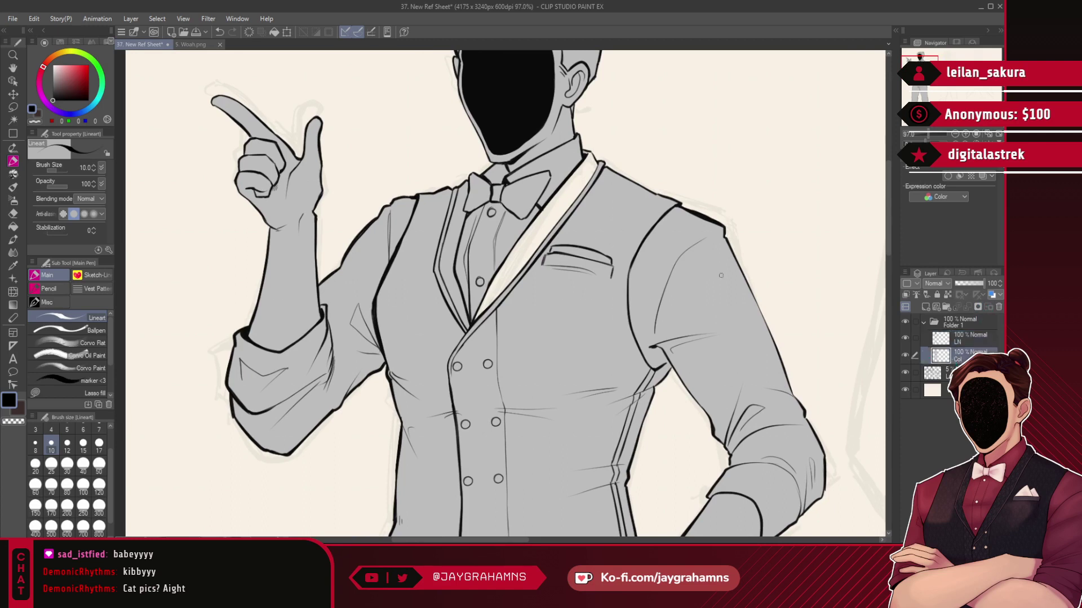
scroll(481, 215, "up", 2)
left_click(624, 375, "alt")
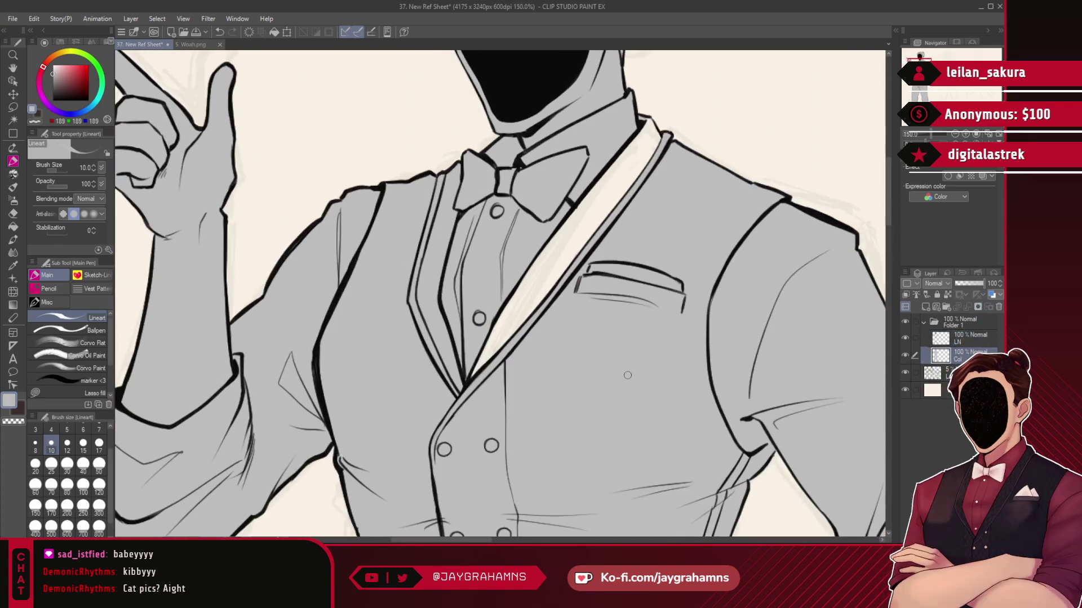
left_click(73, 392)
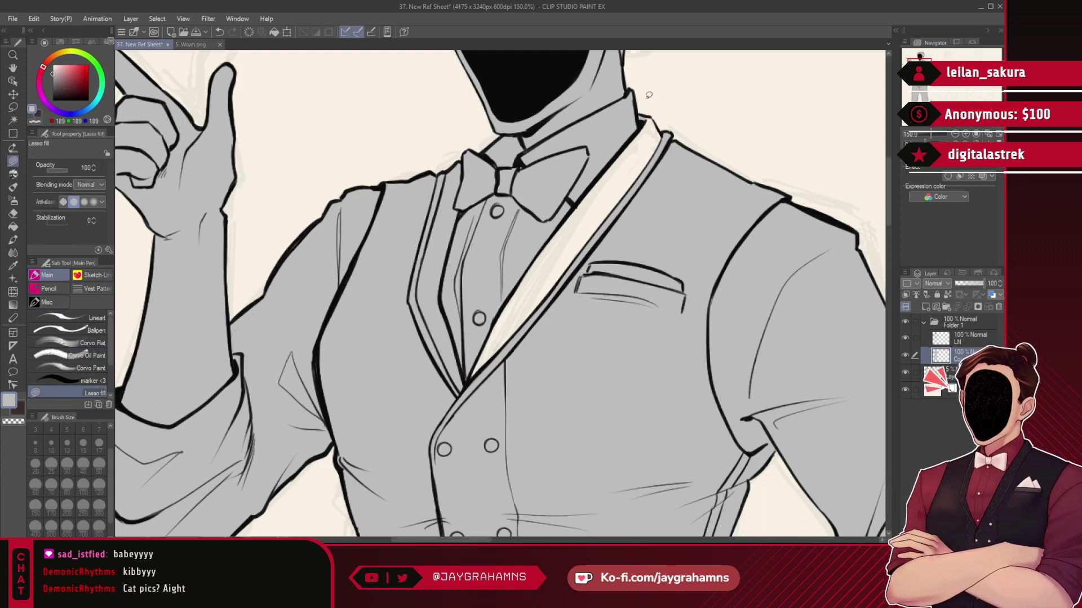
mouse_move(651, 112)
left_mouse_down()
mouse_move(663, 142)
mouse_move(499, 192)
left_mouse_up()
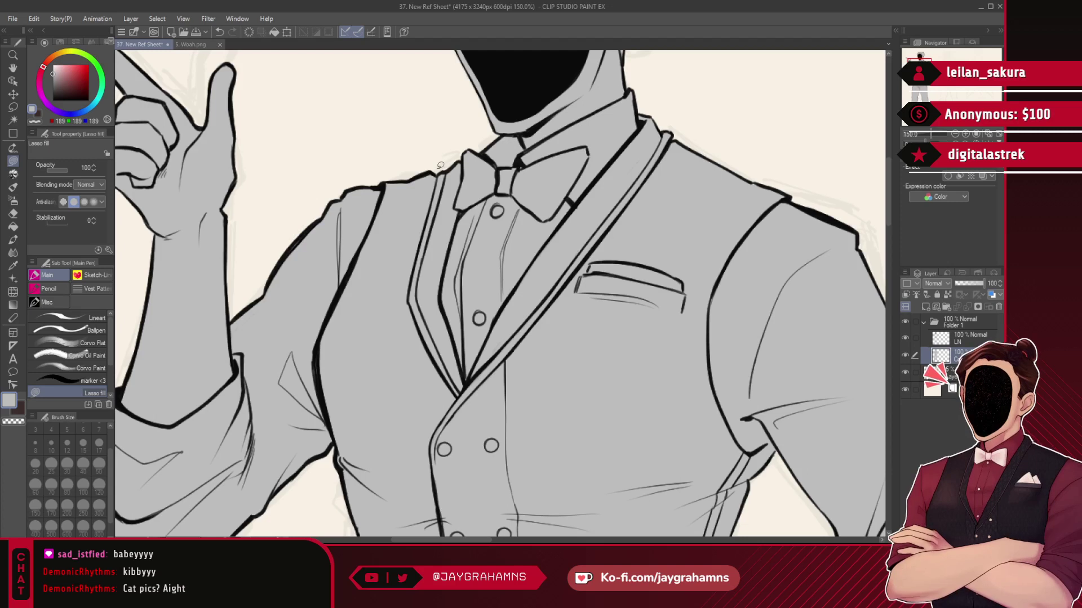
- Place the Woah.png reference beside the reference sheet and sample the maroon of its shirt
scroll(498, 193, "down", 5)
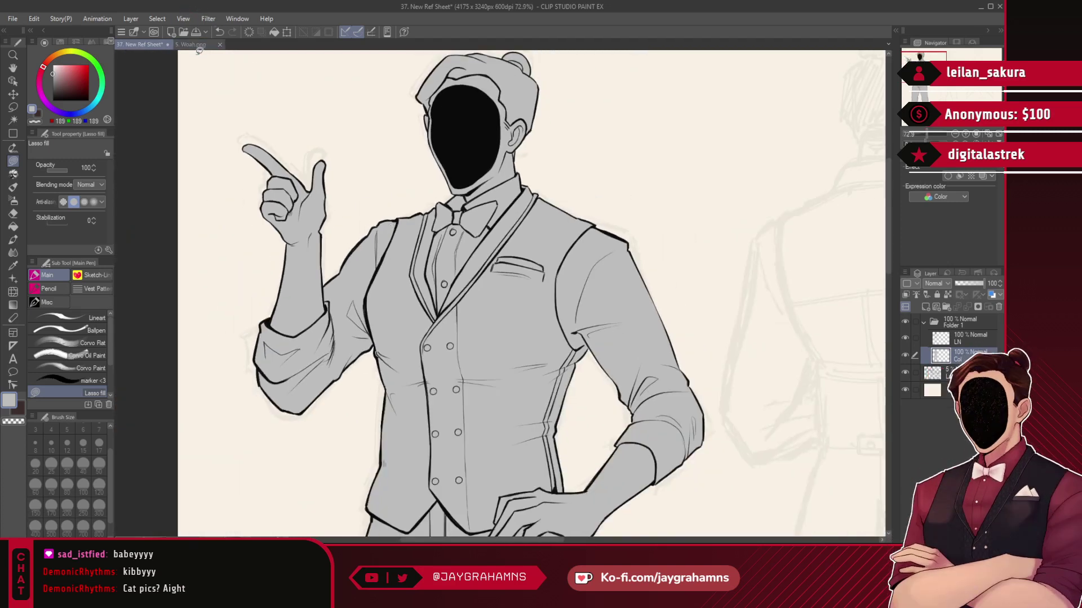
left_click_drag(902, 204, 890, 197)
scroll(756, 194, "down", 6)
scroll(760, 344, "up", 3)
scroll(760, 344, "up", 2)
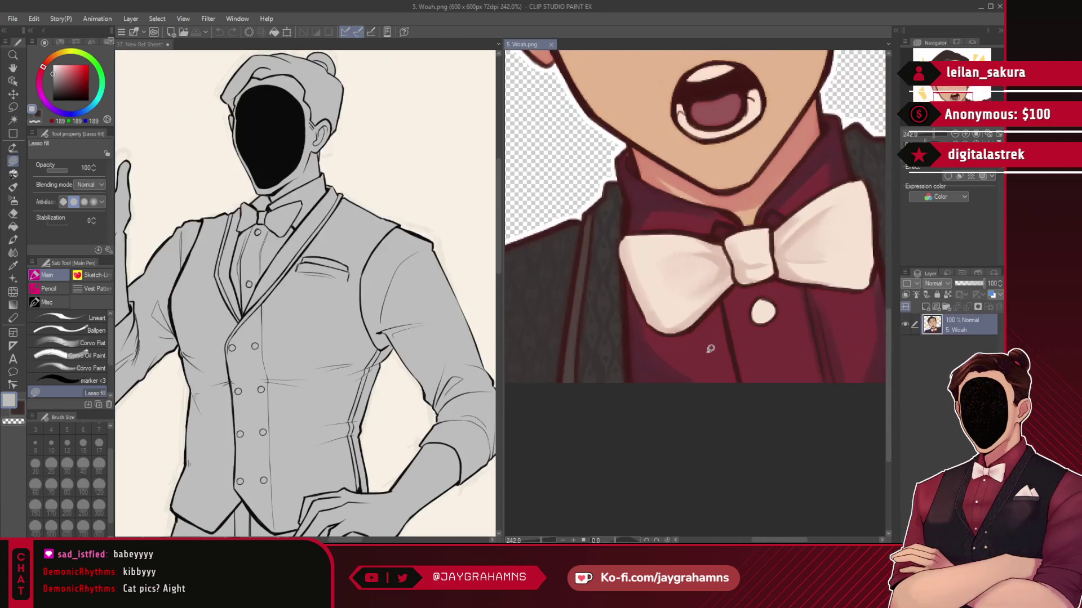
- Widen the reference sheet's view next to Woah.png and hide the Layer 1 sketch
left_click(417, 295)
left_click_drag(501, 229, 740, 229)
left_click(904, 373)
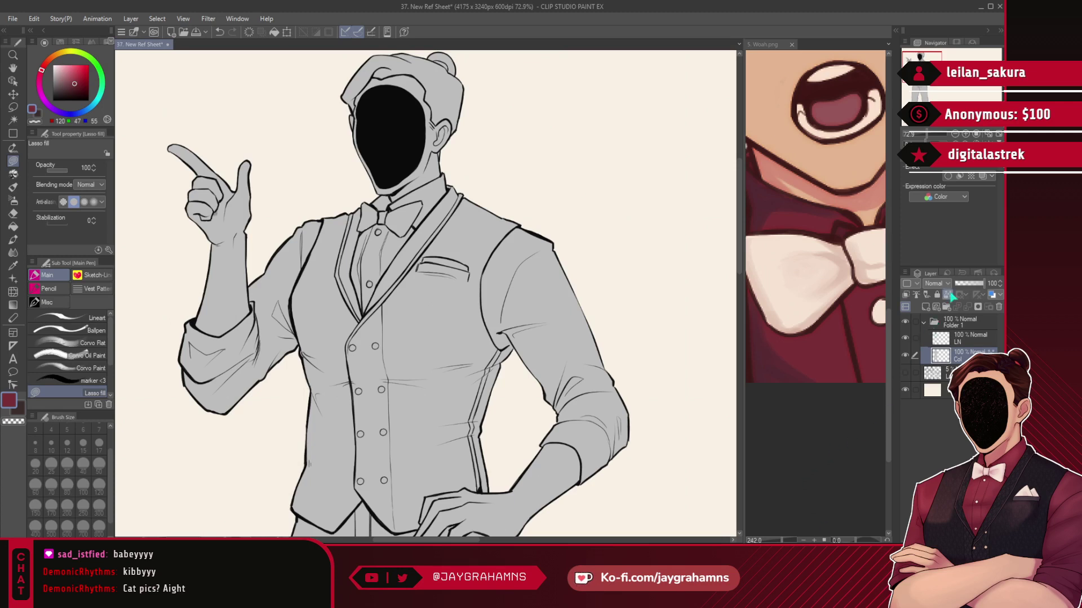
- Lasso-fill both shirt sleeves in the sampled maroon on the Col layer with its transparent pixels locked
scroll(520, 308, "up", 3)
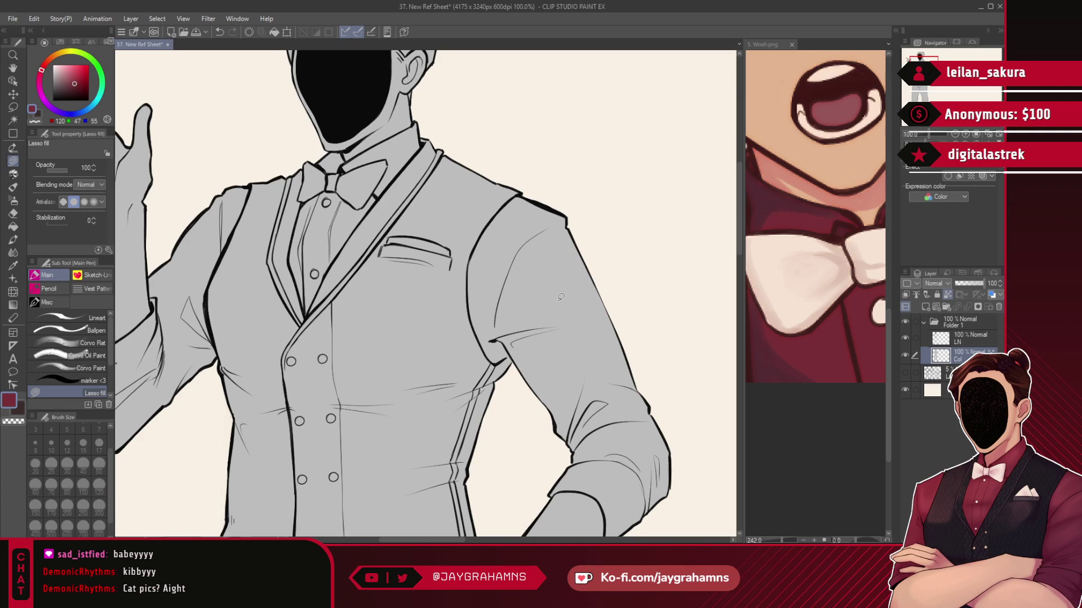
left_click_drag(539, 172, 710, 280)
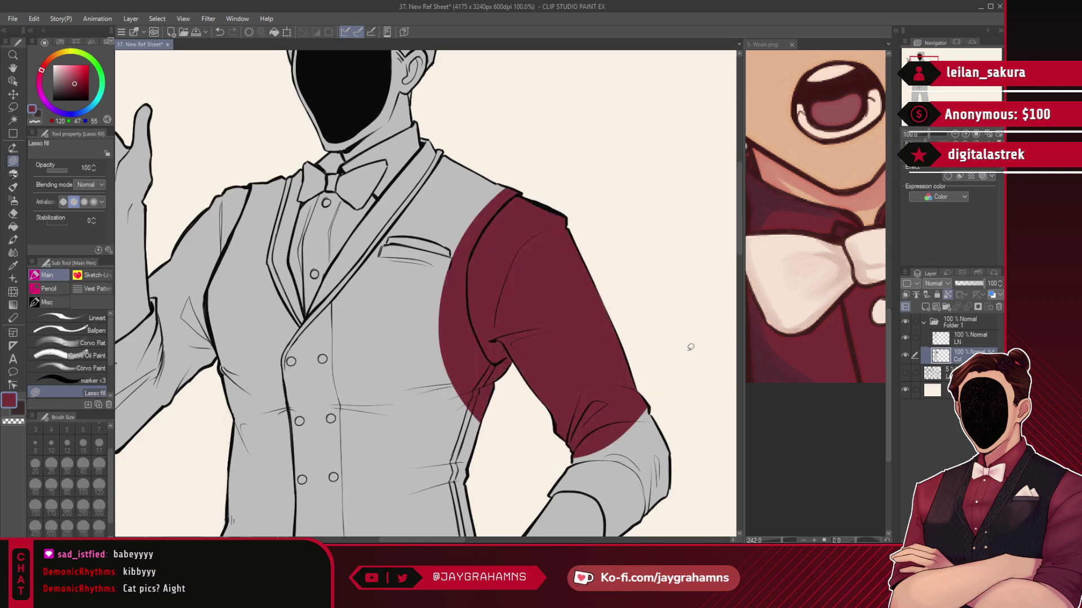
scroll(650, 314, "down", 3)
mouse_move(661, 214)
left_mouse_down()
mouse_move(717, 366)
mouse_move(721, 344)
left_mouse_up()
mouse_move(660, 245)
left_mouse_down()
mouse_move(652, 384)
mouse_move(665, 361)
left_mouse_up()
mouse_move(444, 262)
left_mouse_down()
mouse_move(698, 444)
mouse_move(673, 419)
left_mouse_up()
mouse_move(317, 279)
left_mouse_down()
mouse_move(444, 360)
mouse_move(516, 168)
left_mouse_up()
- Lasso-fill the shirt collar, bow tie and shirt front between the vest lapels in maroon
scroll(555, 155, "down", 4)
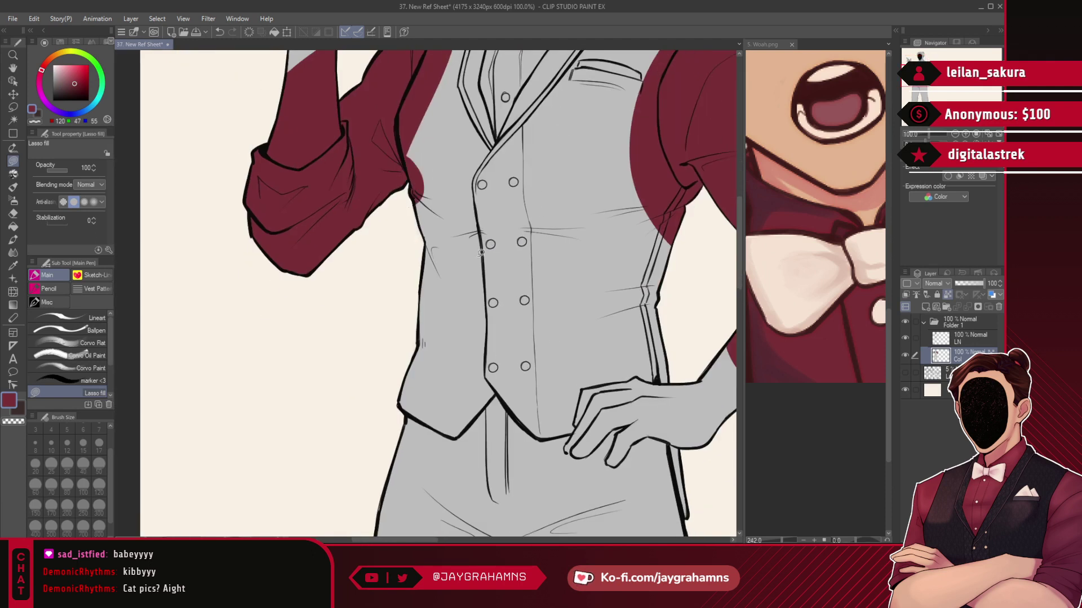
scroll(546, 214, "down", 10)
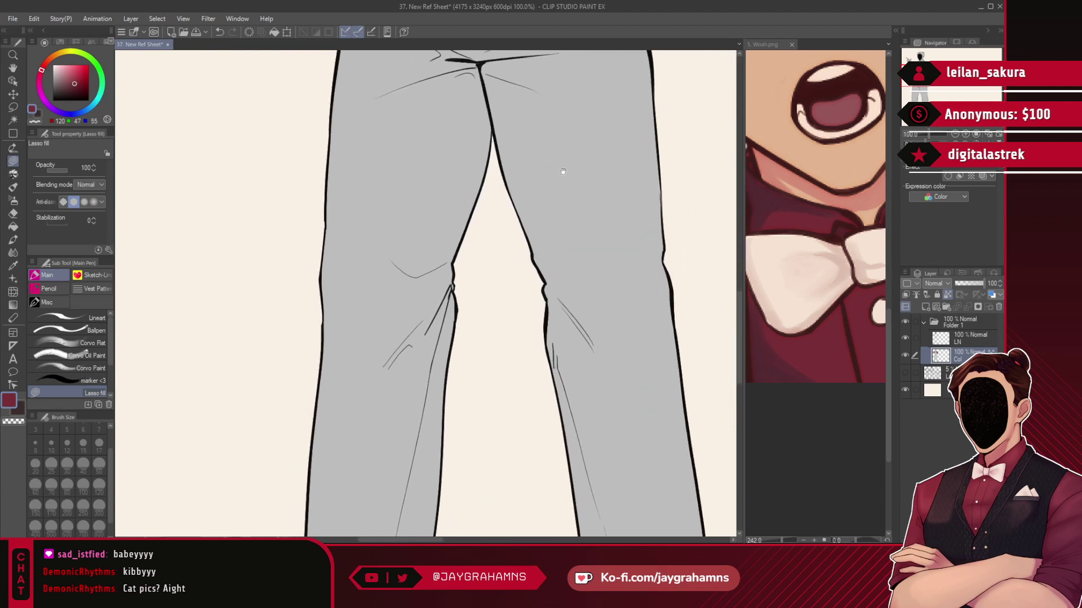
scroll(563, 225, "up", 12)
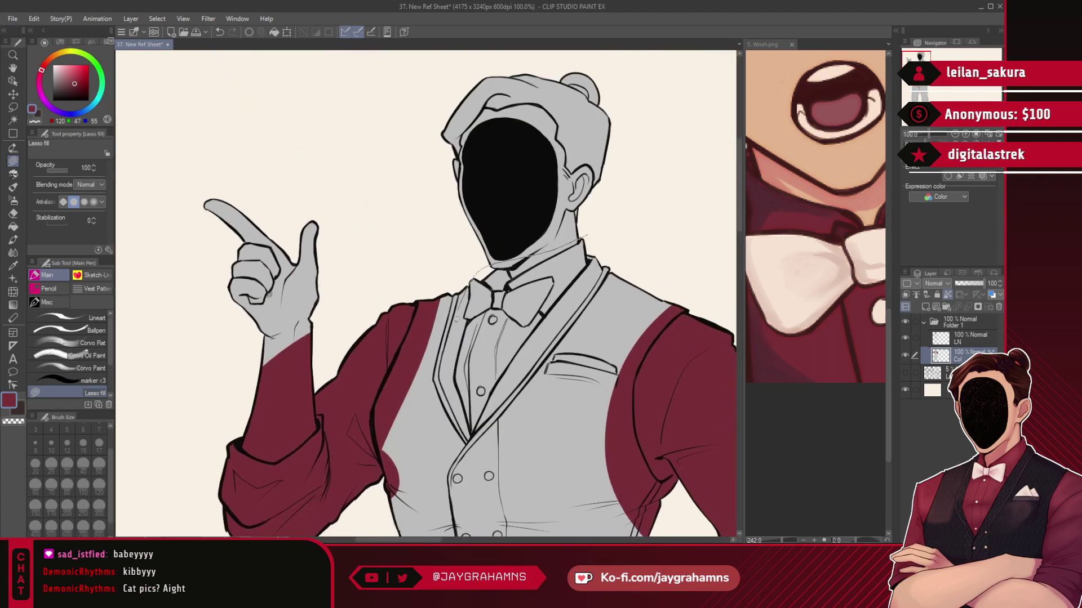
left_click_drag(456, 320, 628, 231)
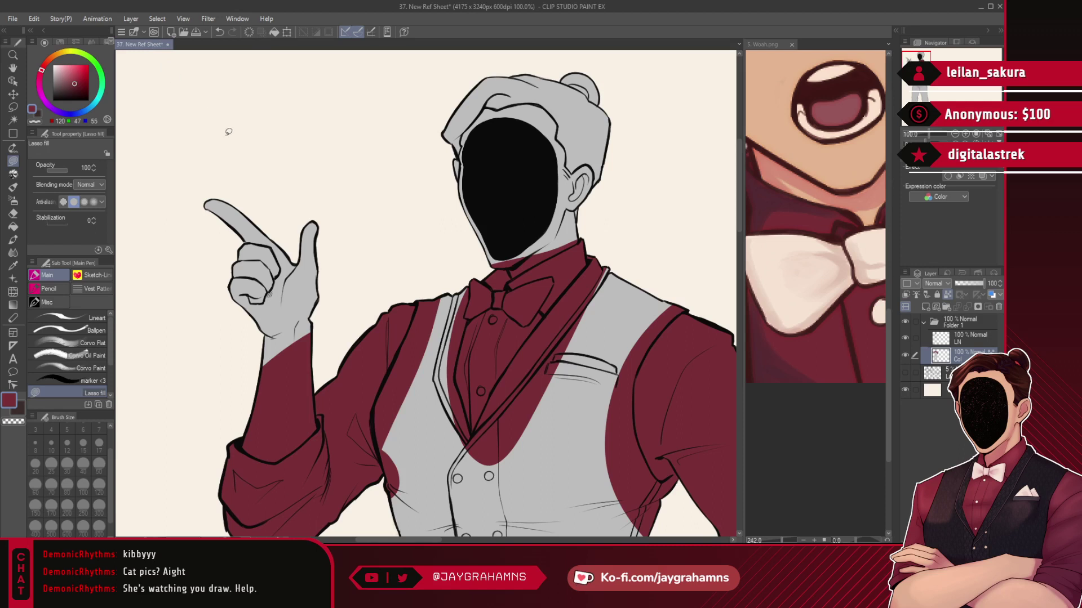
- Sample the light skin tone from the face in Woah.png and return to the reference sheet
left_click(850, 237)
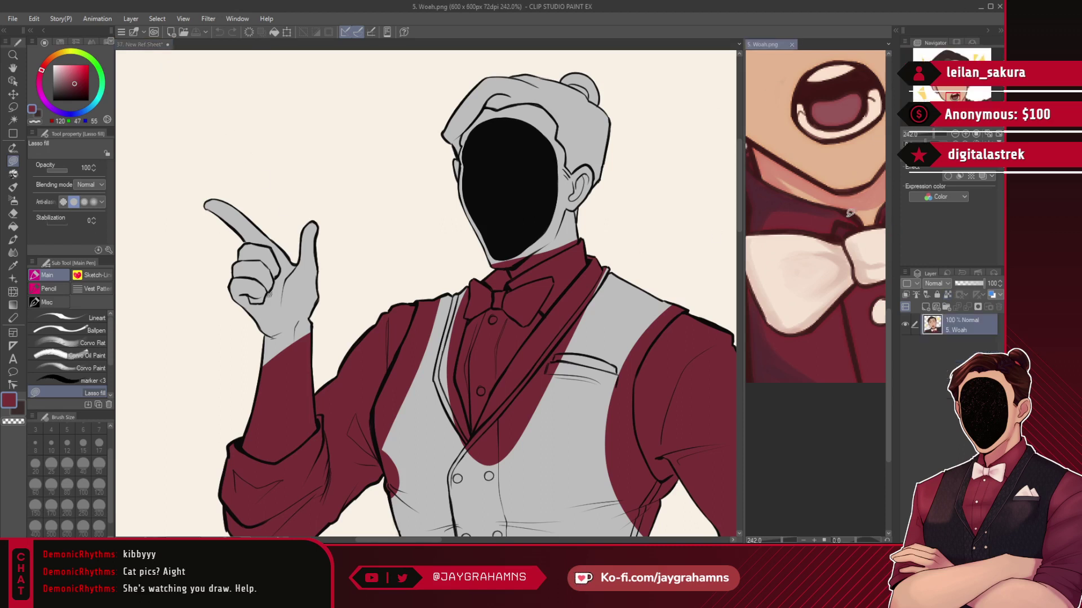
scroll(812, 293, "down", 9)
scroll(797, 169, "up", 3)
left_click(797, 170, "alt")
left_click(632, 130)
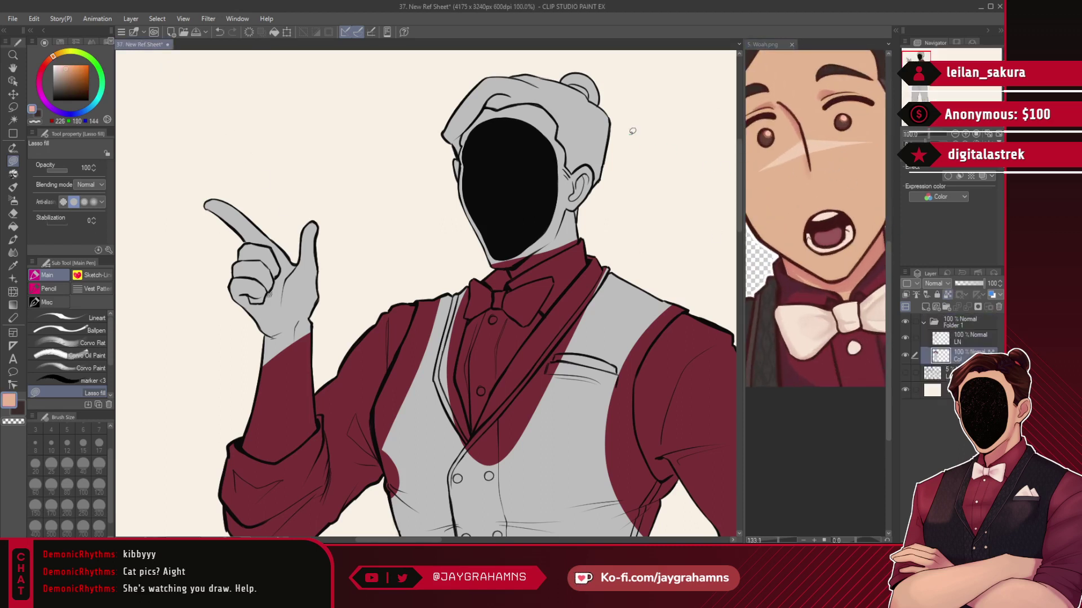
- Lasso-fill the whole head, including hair, bun, ear and neck, in the sampled skin tone on the Col layer
scroll(543, 114, "up", 4)
scroll(505, 166, "down", 2)
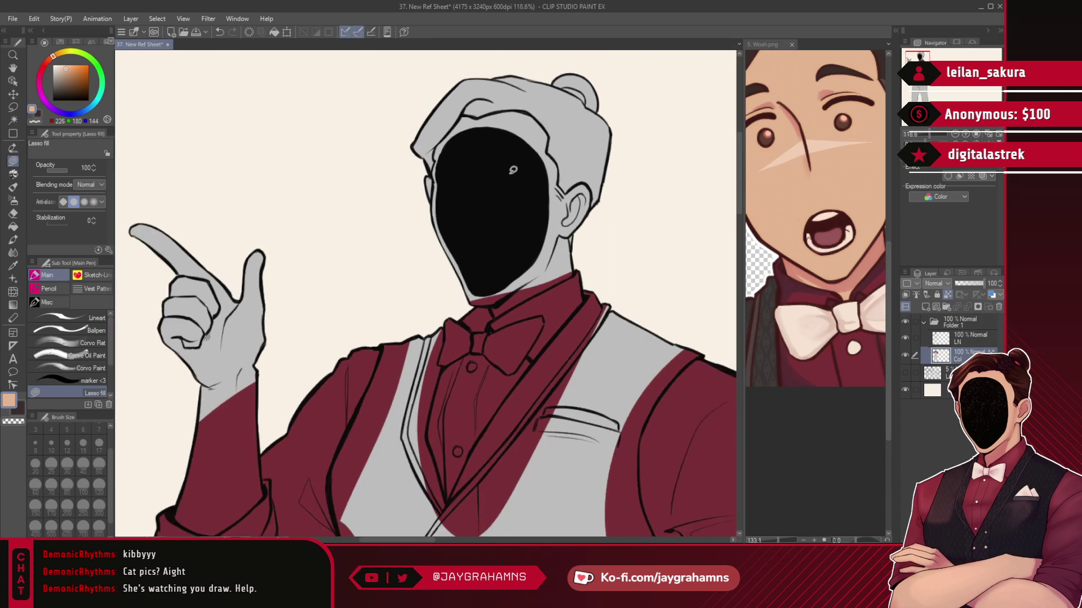
scroll(588, 157, "up", 2)
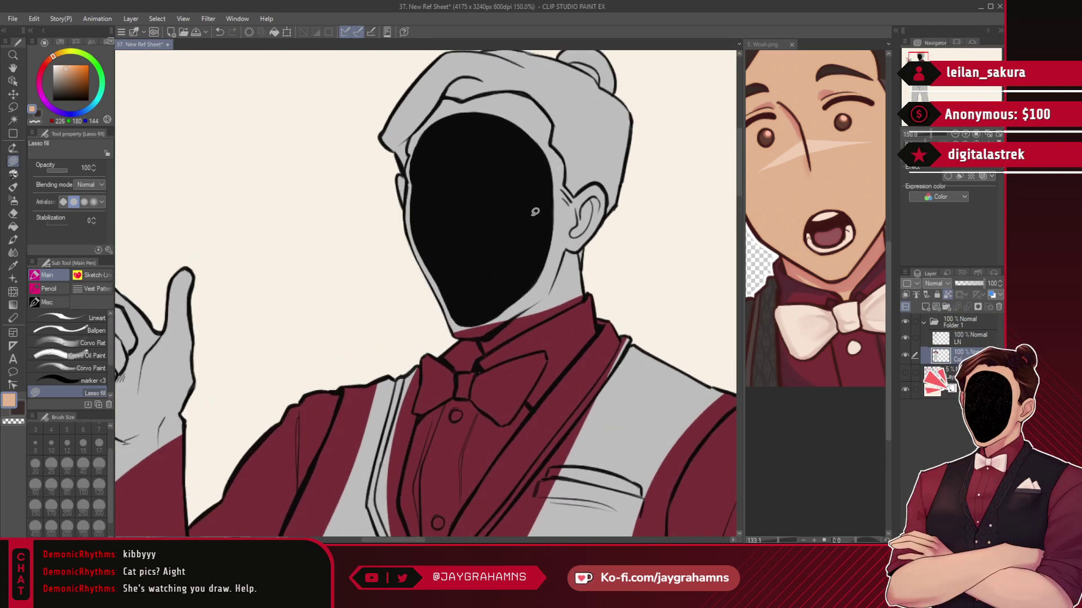
scroll(534, 212, "down", 1)
scroll(536, 153, "up", 3)
mouse_move(619, 103)
left_mouse_down()
mouse_move(347, 59)
mouse_move(294, 387)
mouse_move(355, 454)
mouse_move(429, 467)
mouse_move(558, 397)
mouse_move(652, 144)
mouse_move(623, 121)
left_mouse_up()
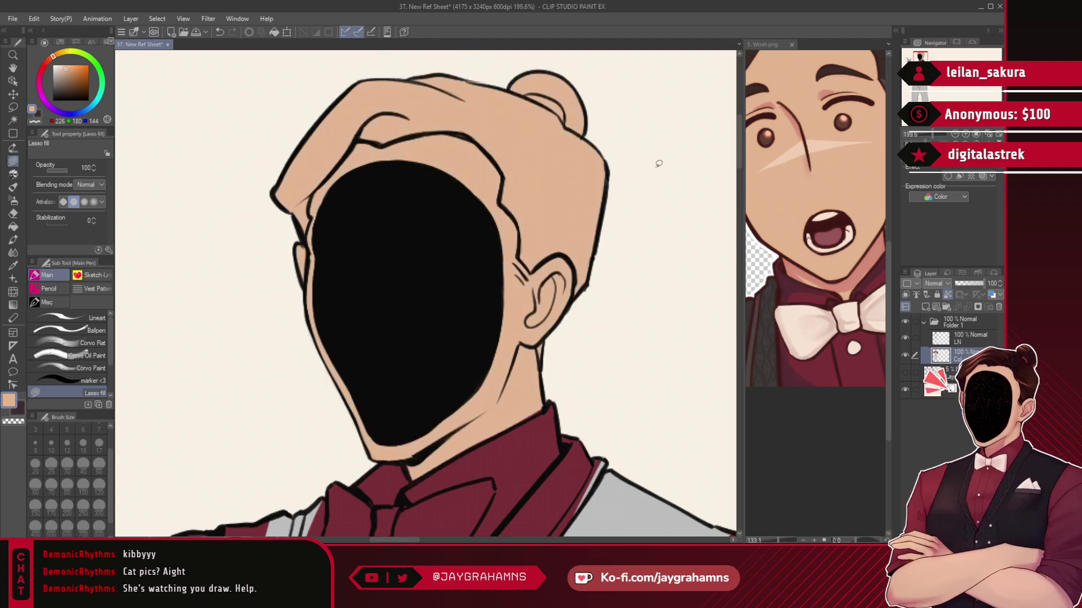
- Lasso-fill the raised pointing hand and its upper forearm in the skin tone
scroll(598, 145, "down", 9)
scroll(379, 288, "up", 5)
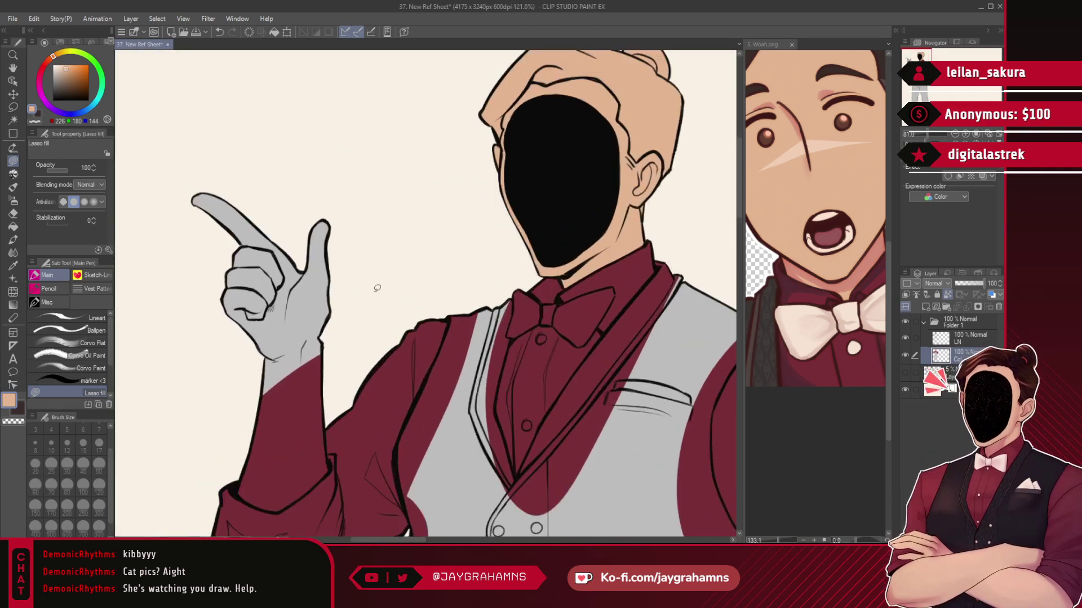
scroll(290, 293, "up", 1)
left_click_drag(316, 301, 374, 179)
mouse_move(453, 140)
left_mouse_down()
mouse_move(374, 12)
mouse_move(269, 388)
left_mouse_up()
left_click_drag(413, 353, 414, 338)
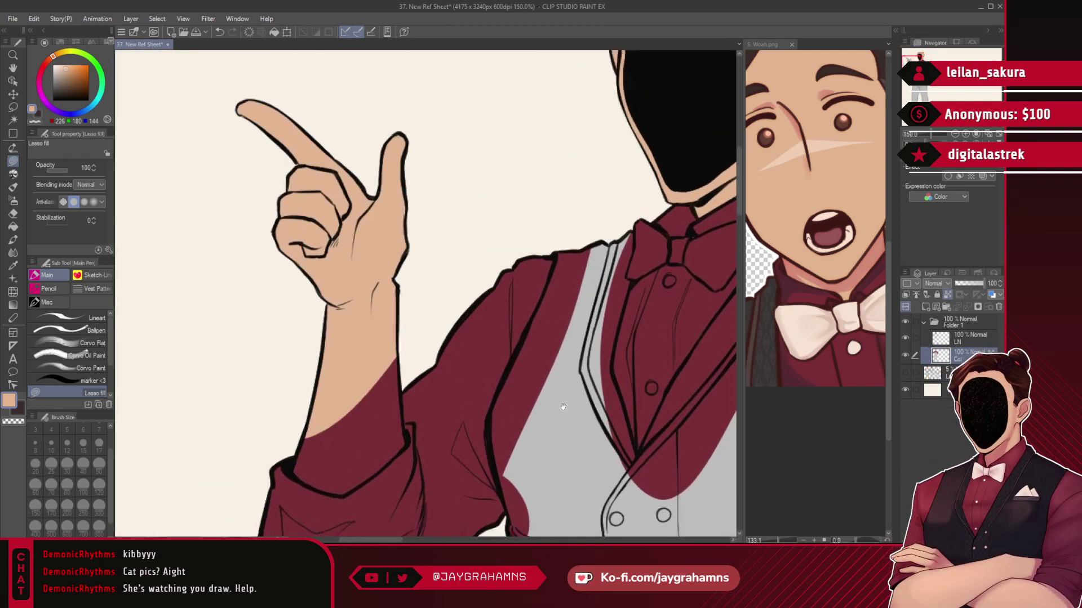
- Extend the skin fill down the raised forearm to the rolled cuff and clean the cuff's edge in maroon
left_click_drag(587, 406, 614, 215)
scroll(305, 226, "up", 4)
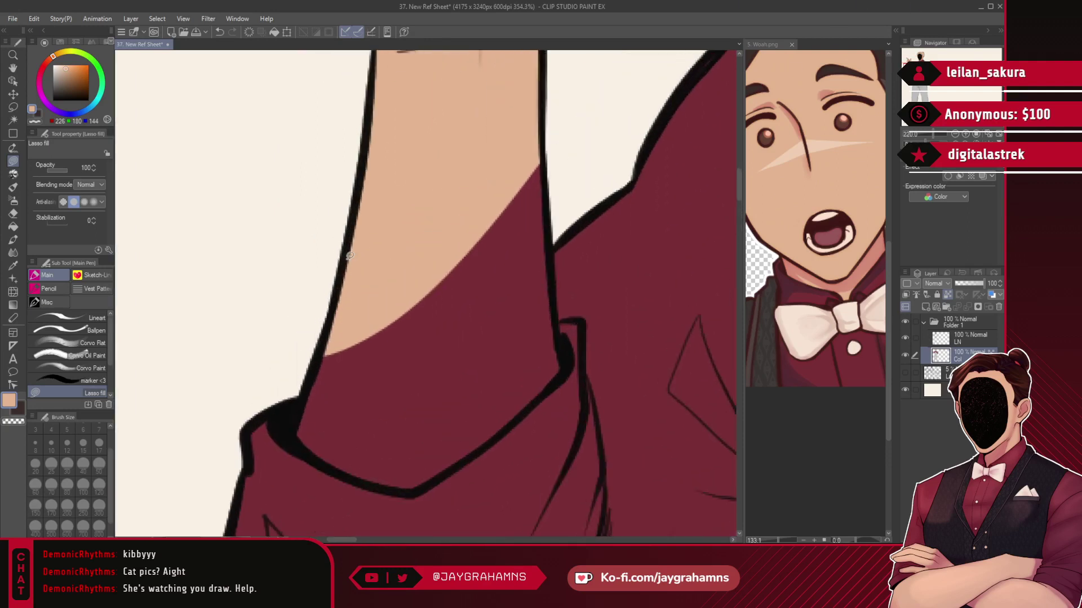
mouse_move(380, 303)
left_mouse_down()
mouse_move(353, 381)
mouse_move(360, 411)
mouse_move(421, 450)
mouse_move(478, 454)
left_mouse_up()
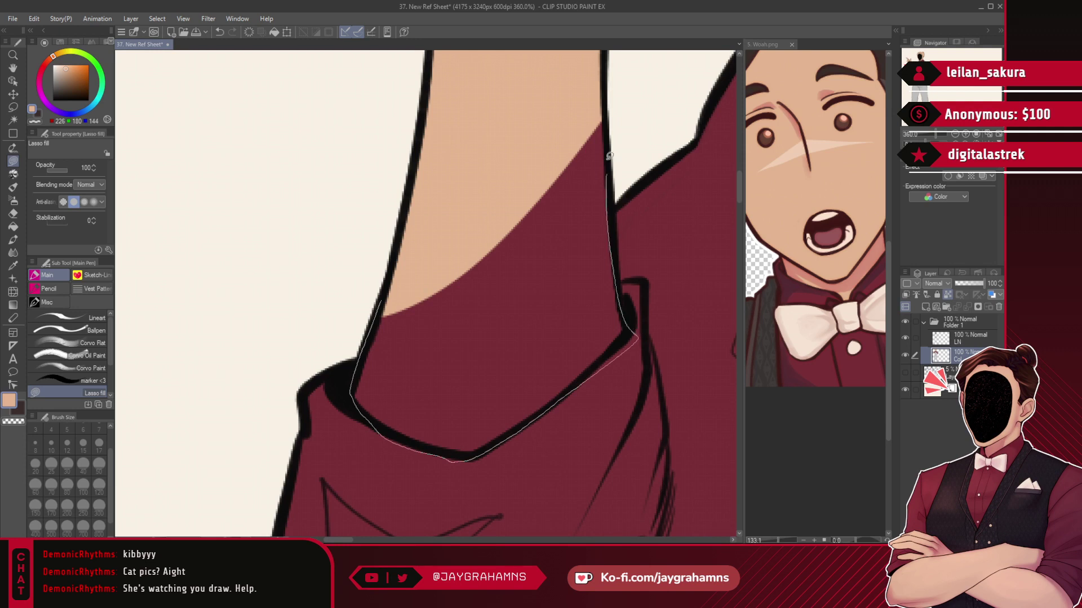
left_click_drag(609, 156, 608, 172)
left_click(658, 273, "alt")
mouse_move(577, 417)
left_mouse_down()
mouse_move(607, 355)
mouse_move(632, 348)
left_mouse_up()
mouse_move(488, 458)
left_mouse_down()
mouse_move(425, 483)
mouse_move(477, 466)
mouse_move(434, 487)
left_mouse_up()
left_click(502, 372, "alt")
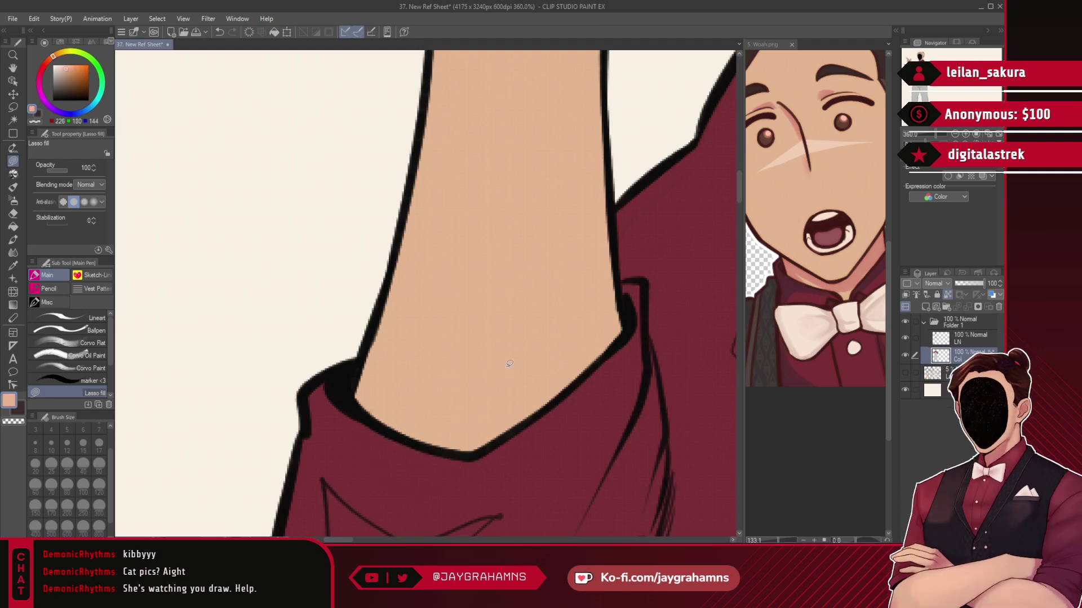
- Lasso-fill the hand on the hip and its forearm up to the sleeve cuff in the skin tone
scroll(304, 192, "down", 8)
scroll(545, 350, "up", 6)
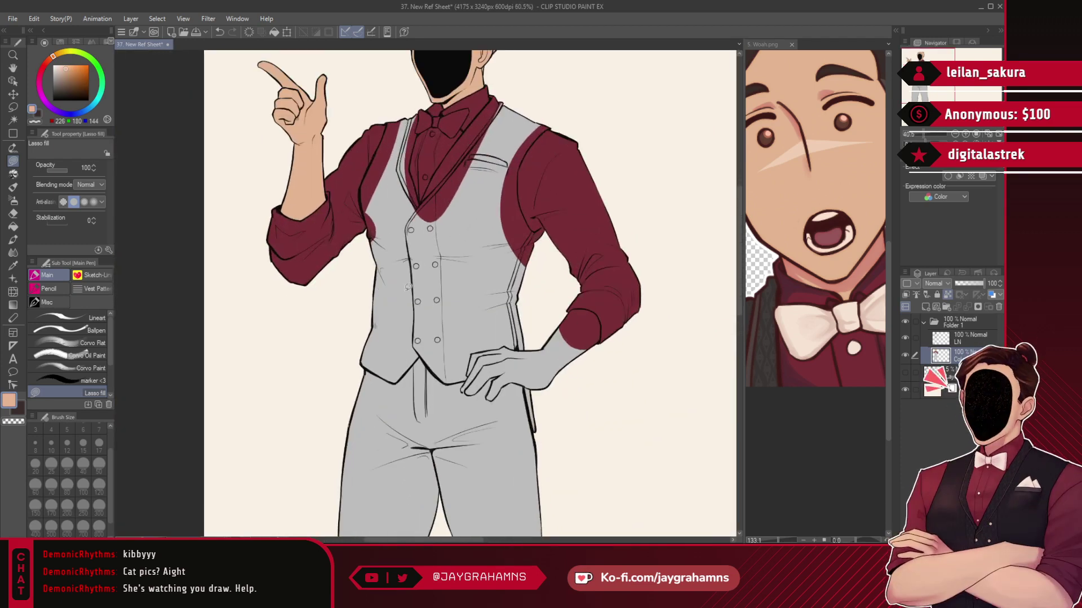
mouse_move(578, 179)
left_mouse_down()
mouse_move(647, 174)
mouse_move(278, 510)
mouse_move(378, 304)
left_mouse_up()
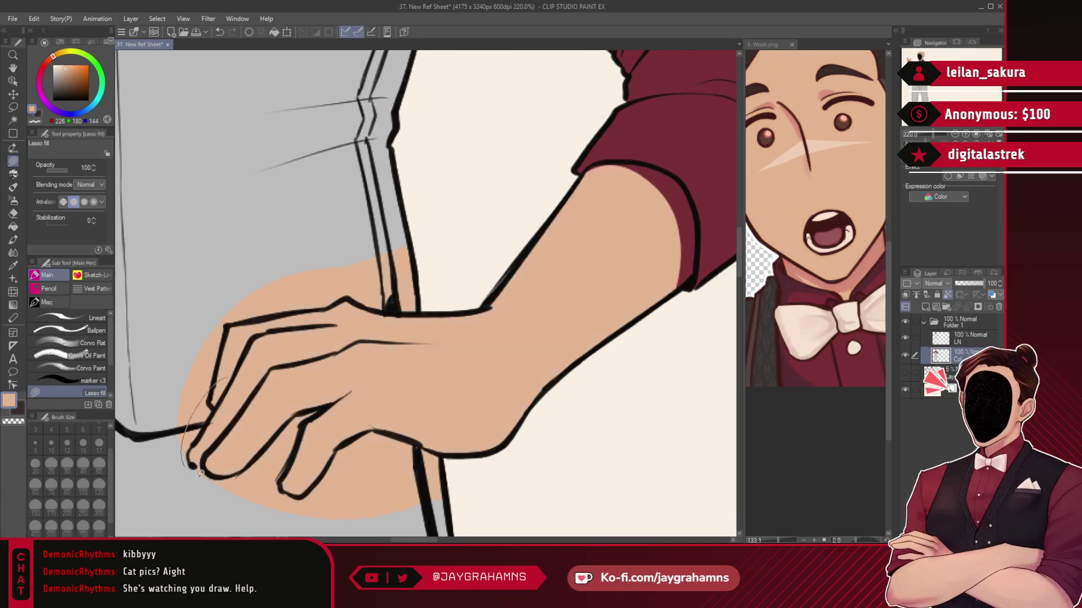
mouse_move(696, 201)
left_mouse_down()
mouse_move(659, 161)
mouse_move(686, 198)
left_mouse_up()
mouse_move(619, 170)
left_mouse_down()
mouse_move(568, 181)
mouse_move(592, 176)
left_mouse_up()
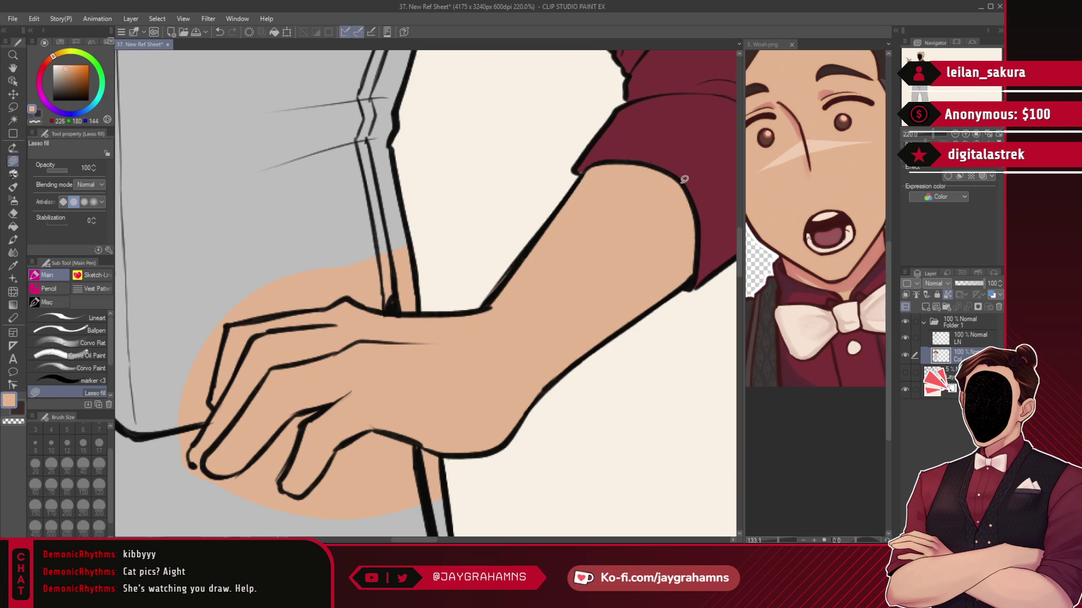
- Sample the dark grey-brown of the vest in Woah.png and return to the reference sheet
scroll(535, 386, "down", 10)
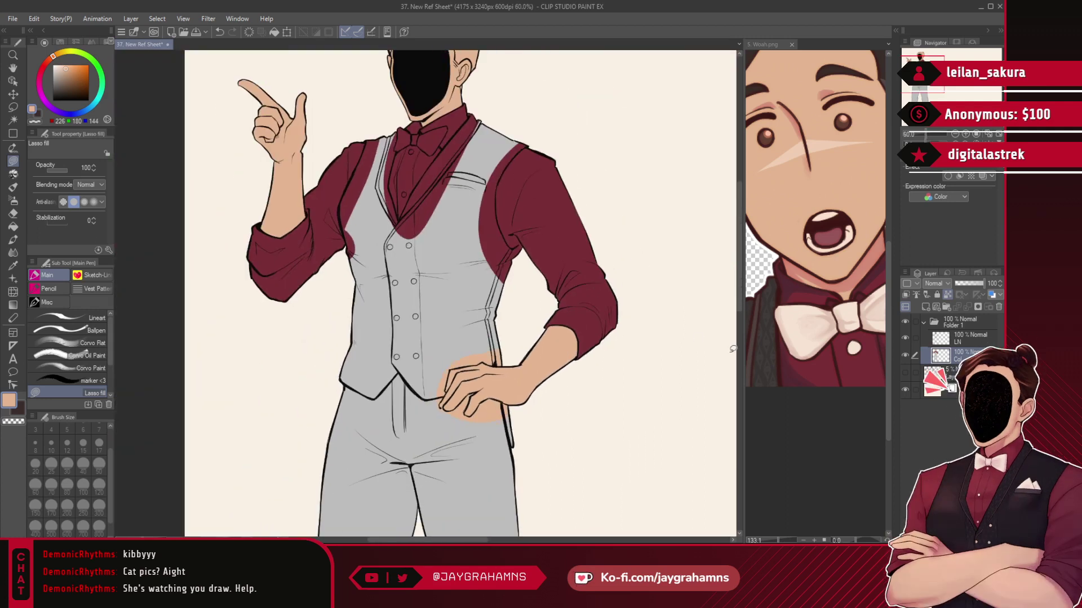
left_click(783, 356)
scroll(783, 356, "down", 3)
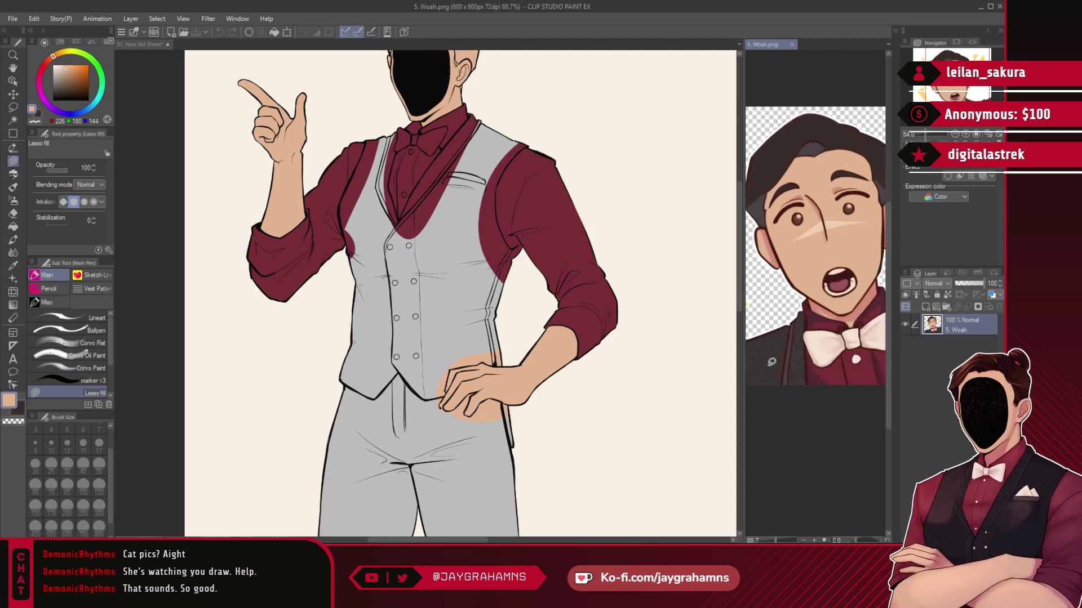
scroll(771, 362, "up", 10)
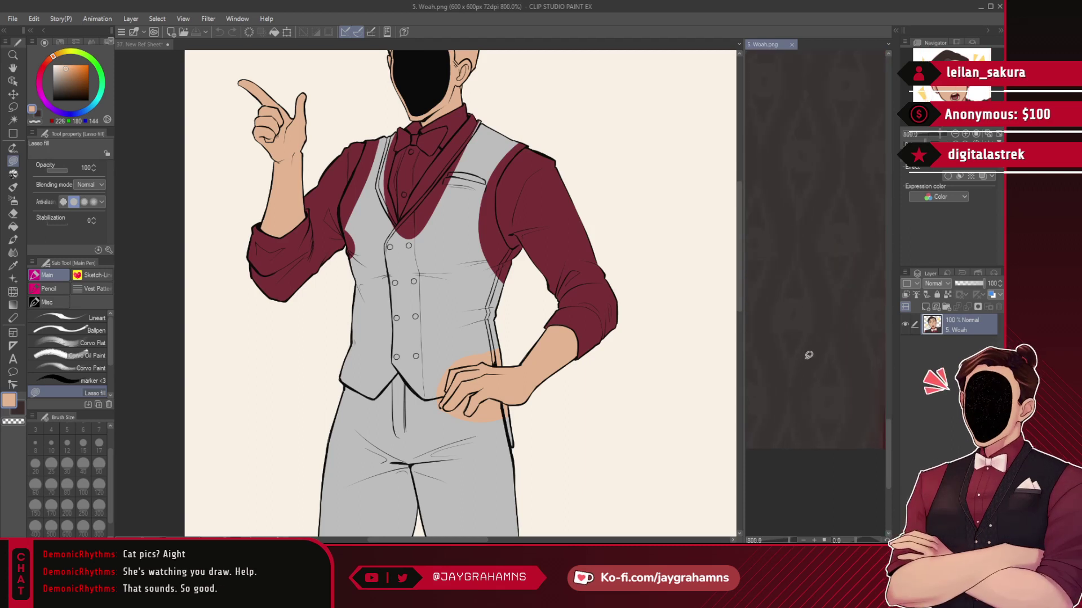
left_click(372, 180)
- Lasso-fill the vest's upper panel beside the raised arm in the dark vest colour and tidy its armhole edge in maroon
scroll(372, 180, "up", 4)
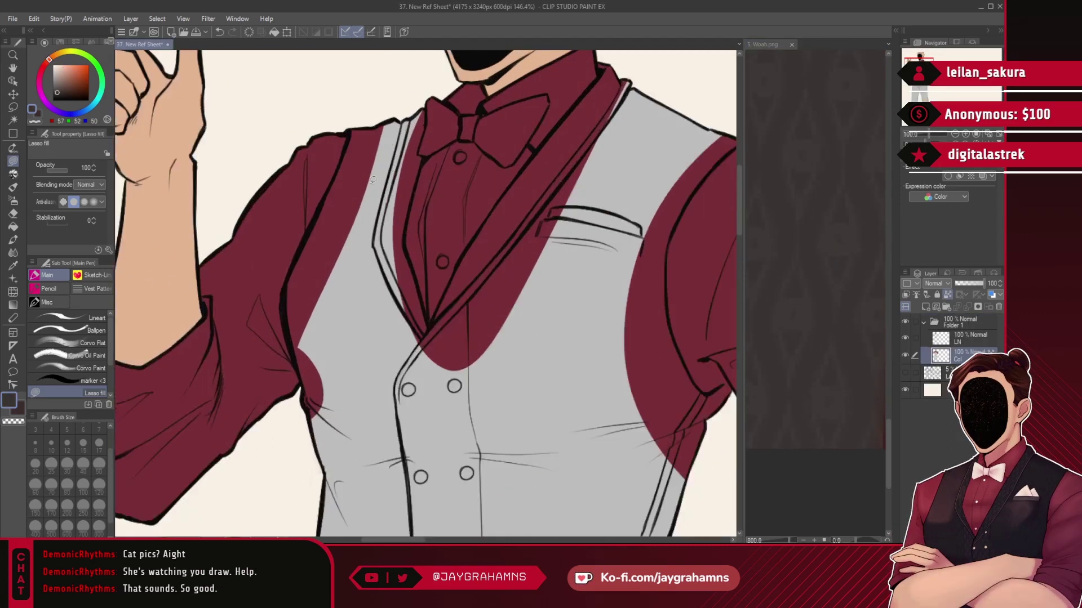
scroll(372, 180, "up", 1)
mouse_move(287, 262)
left_mouse_down()
mouse_move(267, 360)
mouse_move(292, 497)
mouse_move(328, 540)
mouse_move(467, 489)
left_mouse_up()
mouse_move(454, 365)
left_mouse_down()
mouse_move(415, 217)
mouse_move(431, 149)
left_mouse_up()
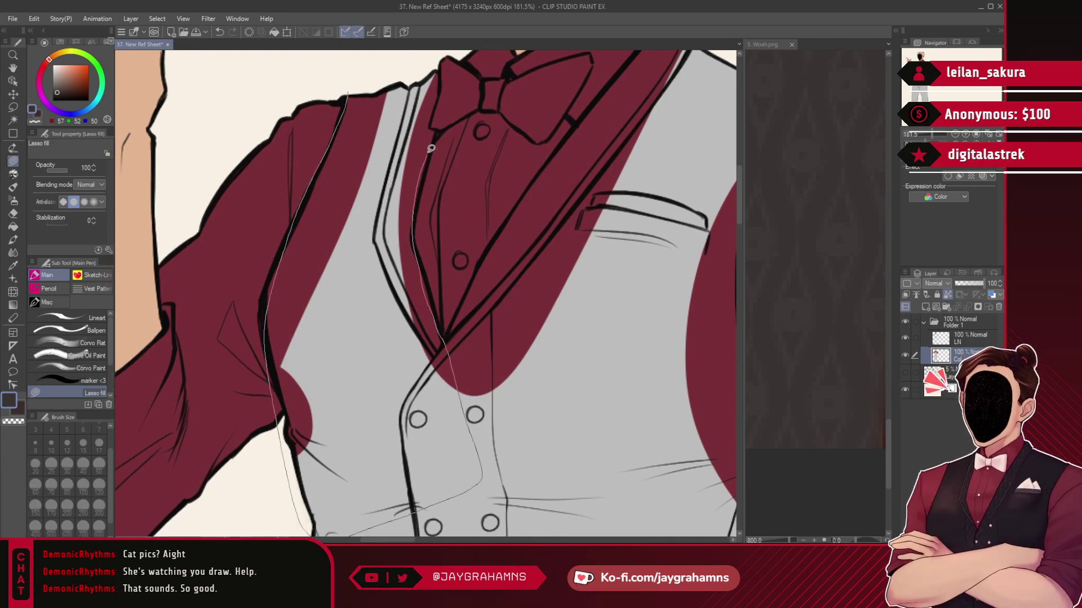
left_click_drag(439, 108, 445, 66)
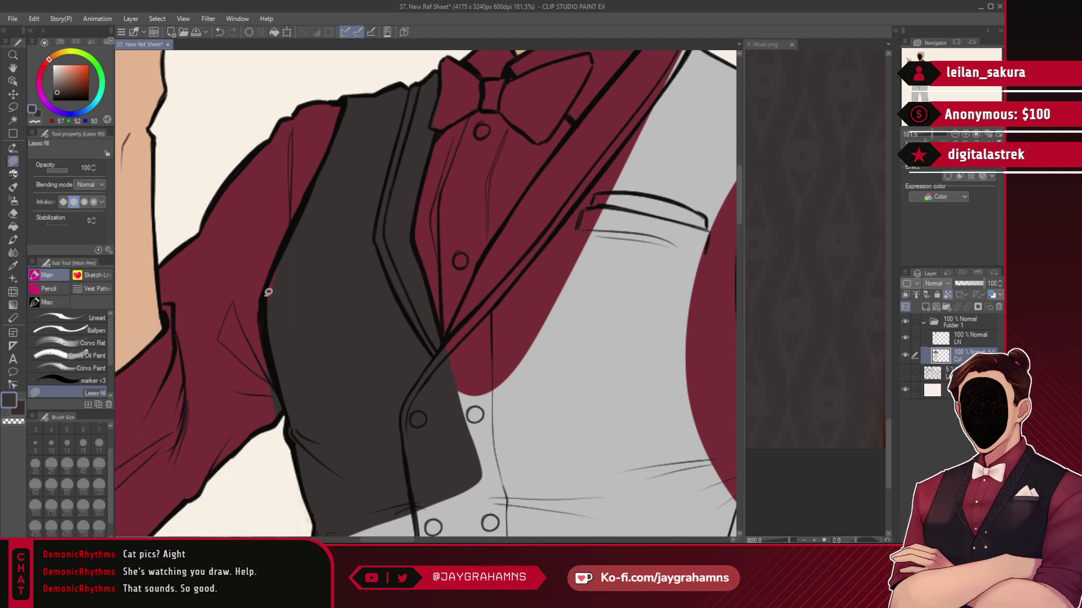
left_click(243, 362, "alt")
mouse_move(266, 358)
left_mouse_down()
mouse_move(252, 413)
mouse_move(284, 418)
left_mouse_up()
left_click(315, 349, "alt")
scroll(391, 301, "down", 3)
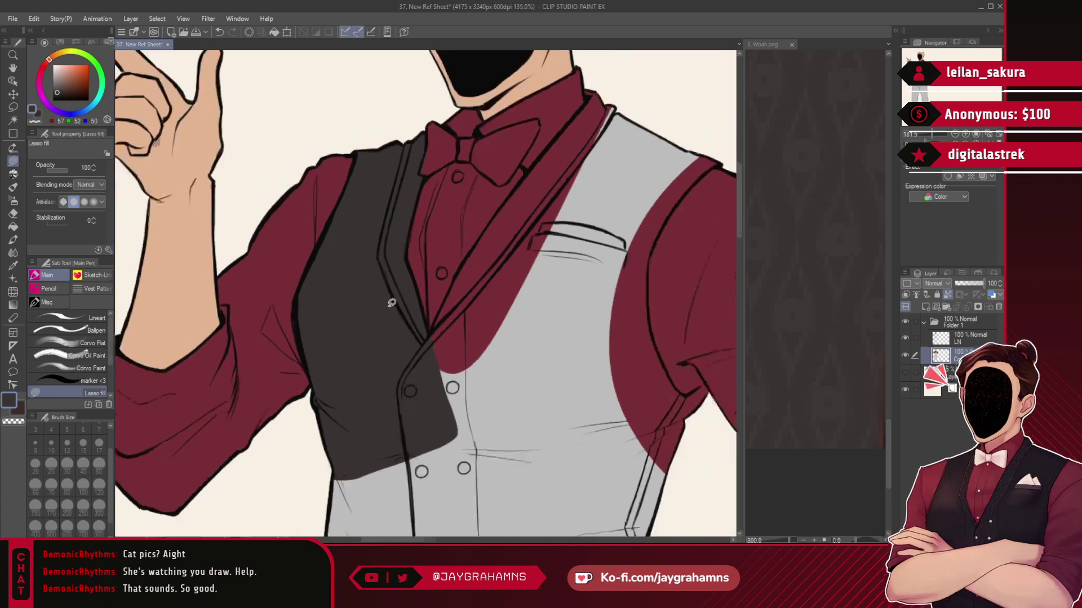
- Lasso-fill the vest's pocket-side chest, shoulder and lapel in the dark vest colour
scroll(389, 307, "up", 4)
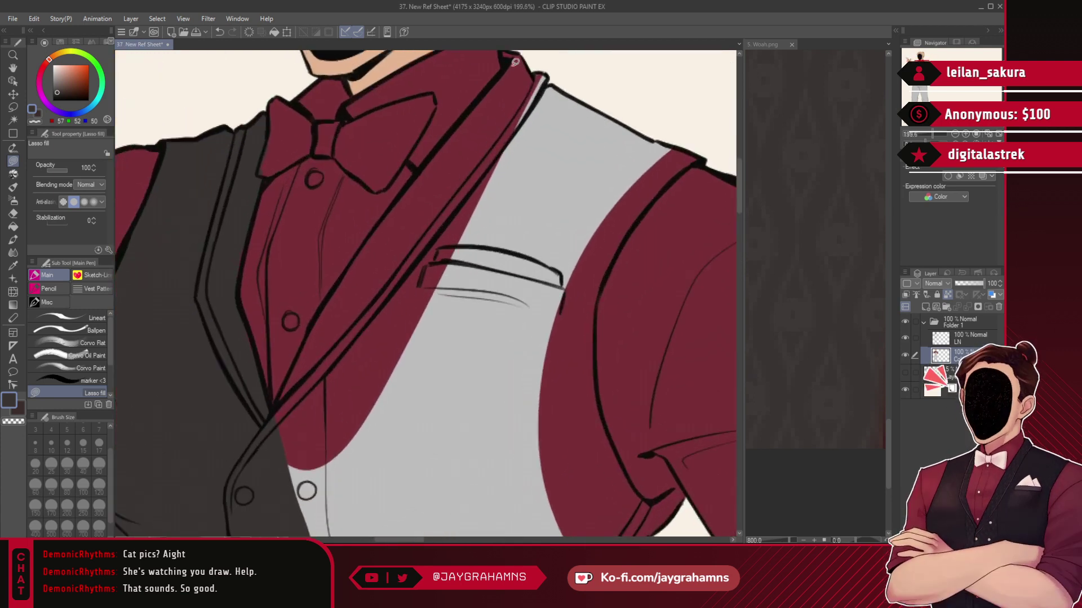
left_click_drag(531, 66, 321, 334)
mouse_move(361, 478)
left_mouse_down()
mouse_move(569, 478)
mouse_move(697, 107)
mouse_move(618, 303)
left_mouse_up()
mouse_move(458, 164)
left_mouse_down()
mouse_move(416, 231)
mouse_move(580, 183)
left_mouse_up()
mouse_move(345, 330)
left_mouse_down()
mouse_move(294, 398)
mouse_move(361, 336)
mouse_move(269, 462)
left_mouse_up()
left_click_drag(358, 309, 270, 449)
mouse_move(314, 380)
left_mouse_down()
mouse_move(235, 518)
mouse_move(252, 498)
left_mouse_up()
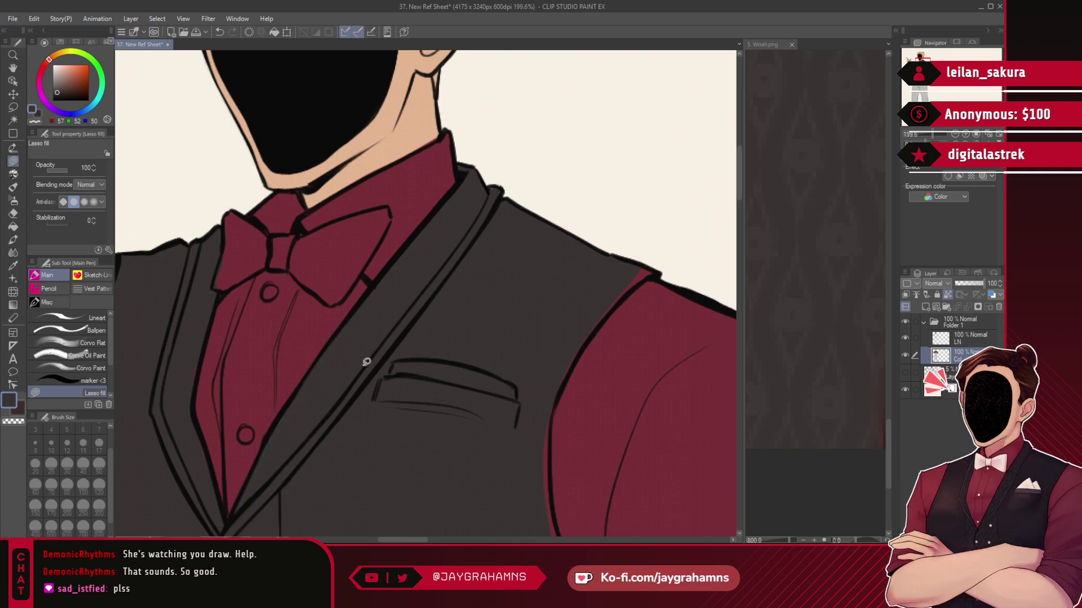
- Fill the leftover maroon sliver along the pocket-side shoulder seam in the dark vest colour
scroll(456, 230, "down", 10)
scroll(487, 288, "up", 13)
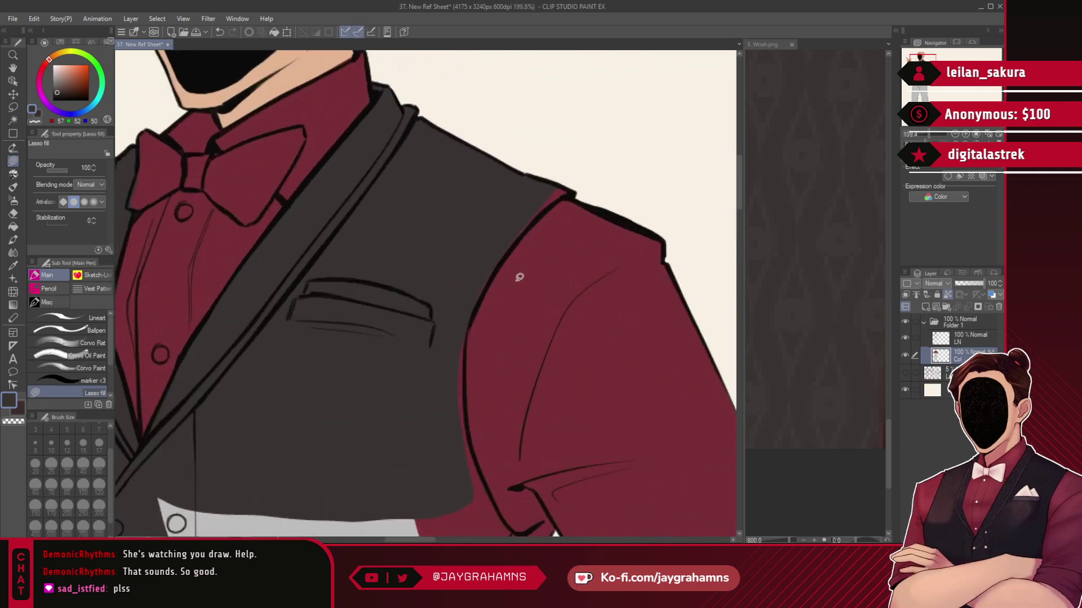
left_click_drag(570, 175, 530, 162)
scroll(570, 163, "down", 6)
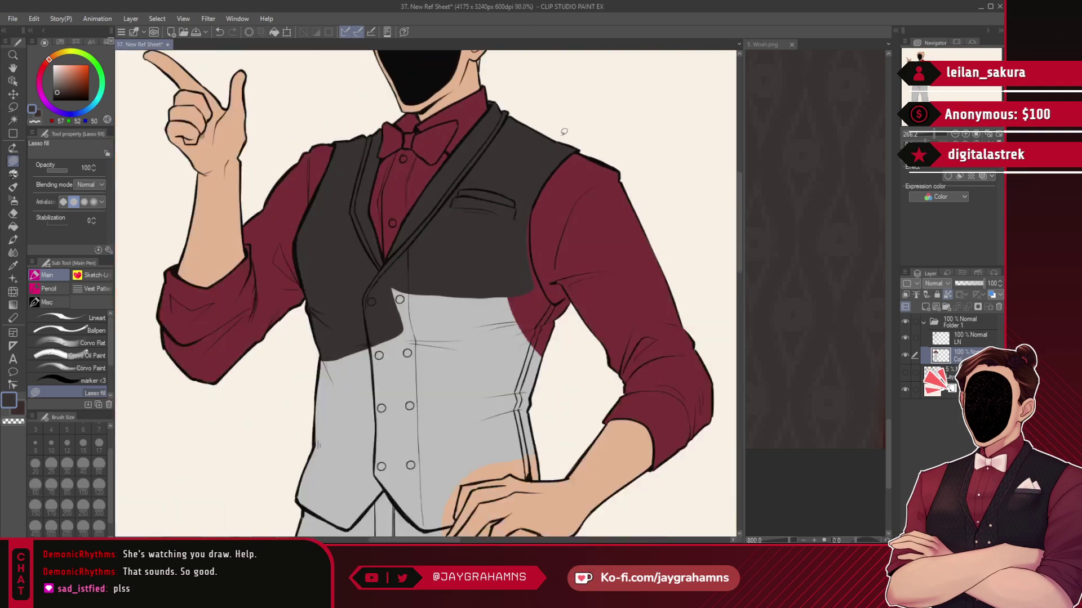
- Lasso-fill the lower vest down to its pointed hem and around the hand on the hip in the dark vest colour
scroll(554, 348, "up", 3)
scroll(553, 350, "down", 3)
scroll(502, 254, "up", 3)
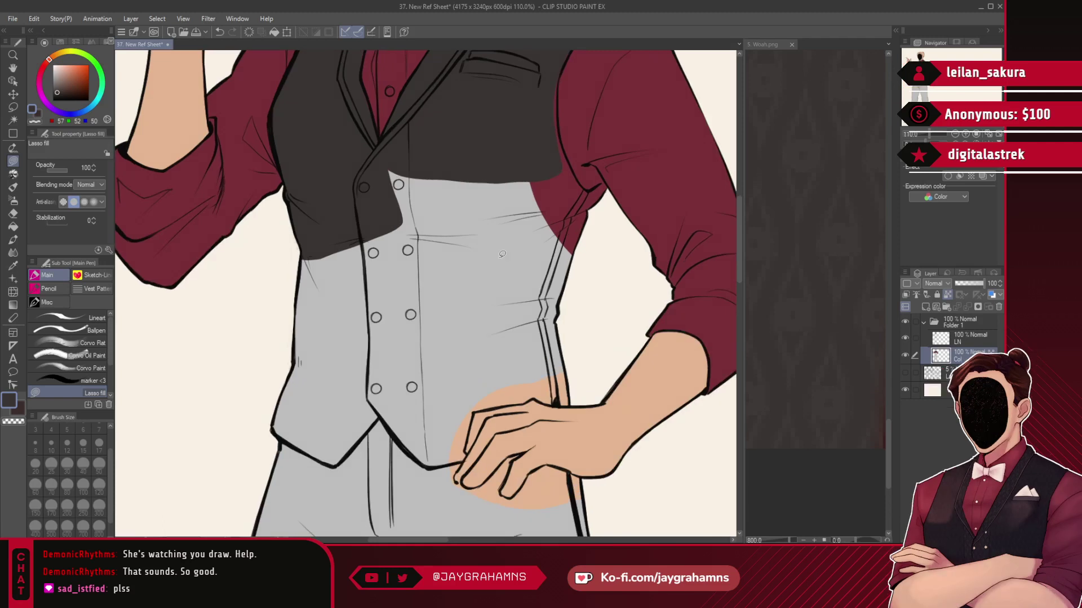
mouse_move(376, 160)
left_mouse_down()
mouse_move(263, 290)
mouse_move(252, 432)
left_mouse_up()
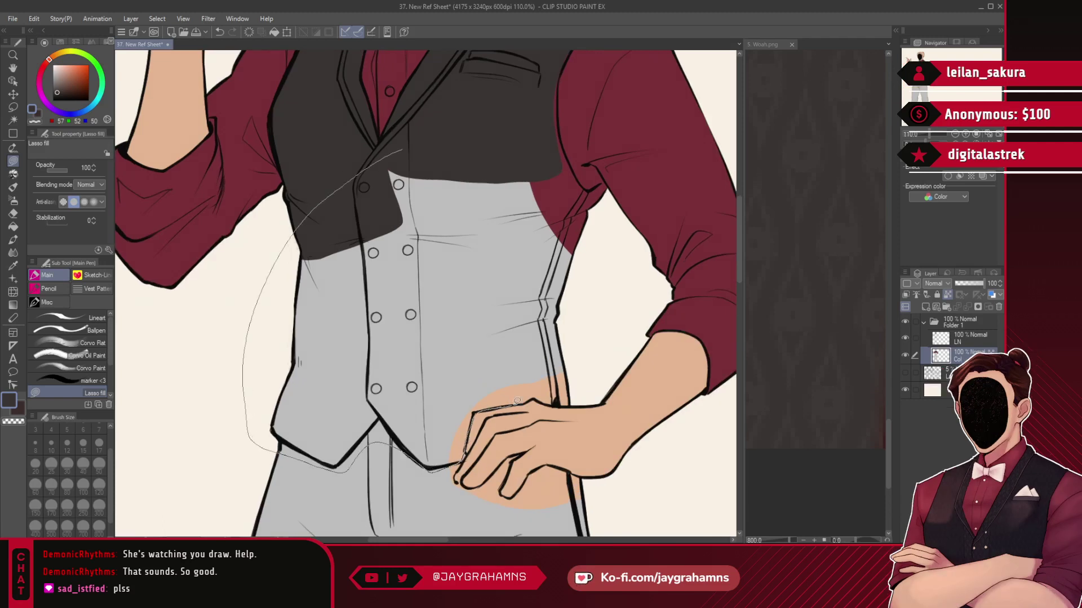
left_click_drag(544, 142, 545, 119)
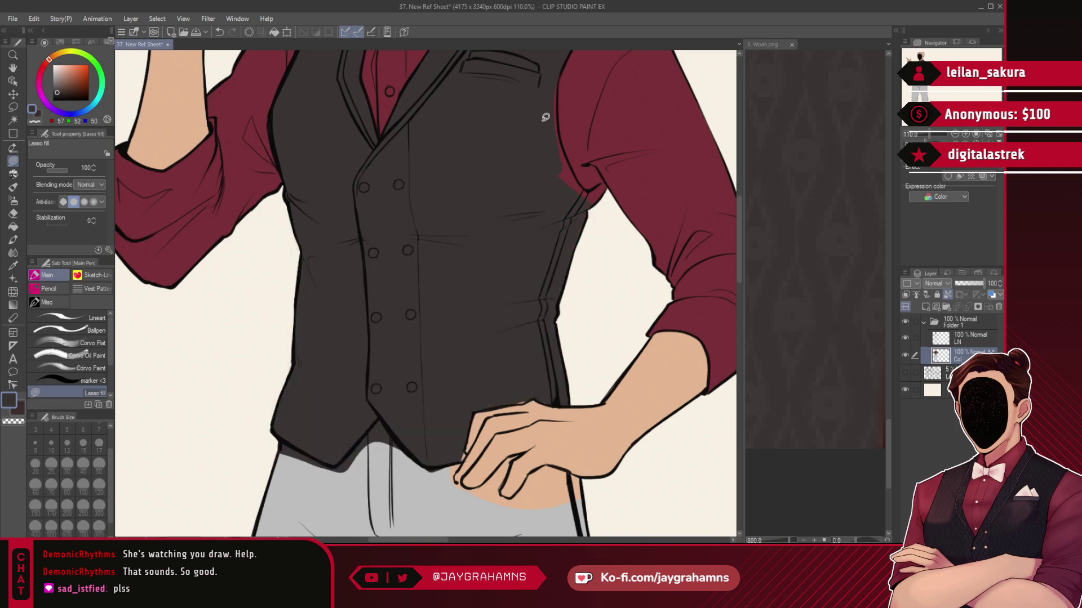
- Fill the maroon spill along the pocket-side armhole and underarm in the dark vest colour
scroll(509, 237, "up", 2)
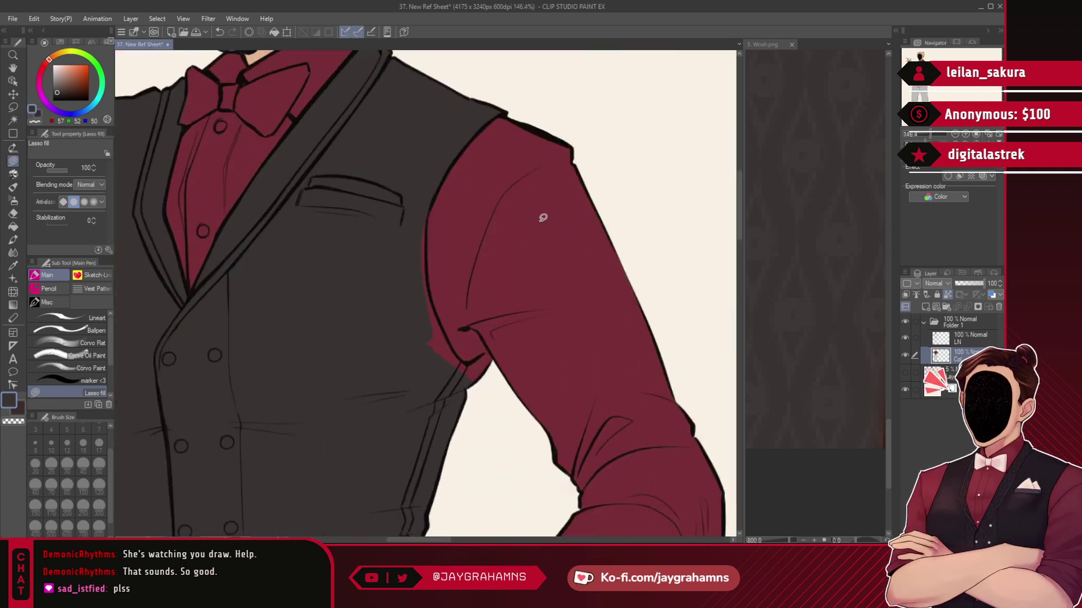
scroll(514, 304, "up", 4)
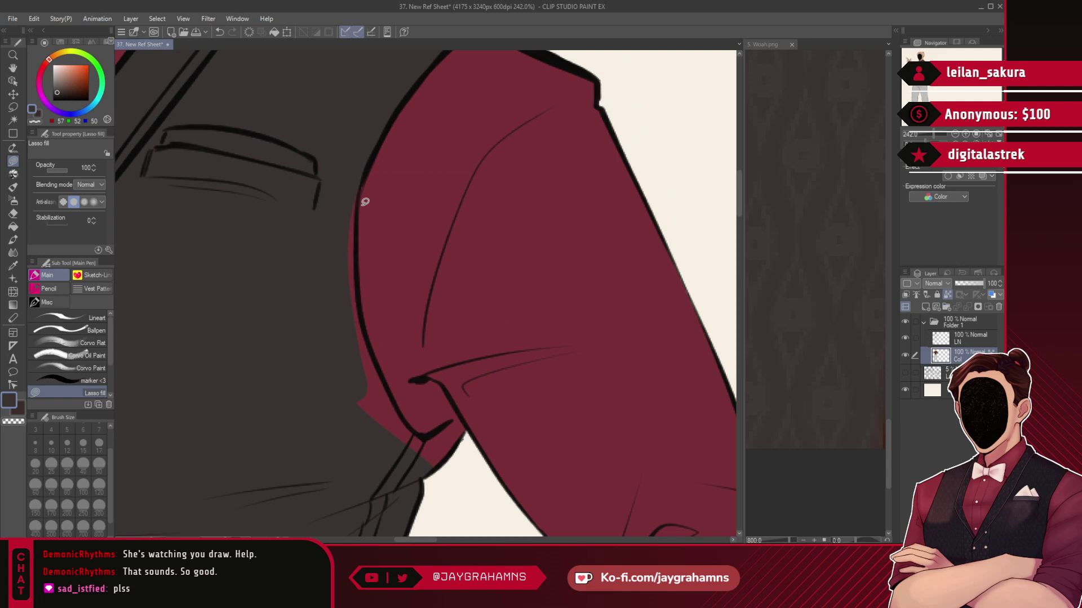
mouse_move(365, 175)
left_mouse_down()
mouse_move(382, 374)
mouse_move(359, 256)
left_mouse_up()
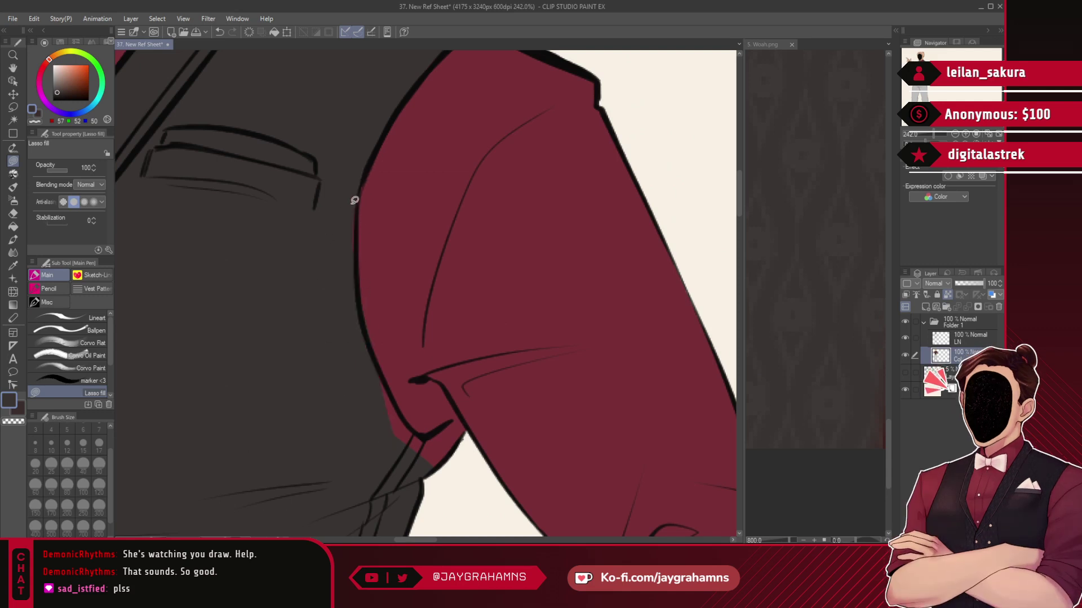
left_click_drag(355, 200, 372, 172)
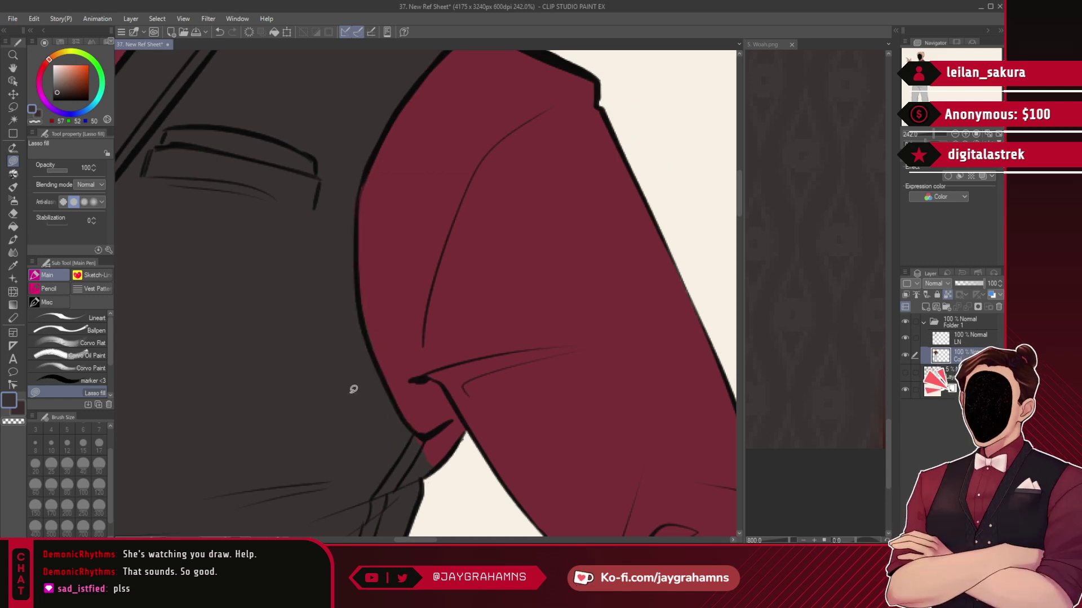
mouse_move(460, 418)
left_mouse_down()
mouse_move(468, 452)
mouse_move(436, 434)
mouse_move(471, 430)
left_mouse_up()
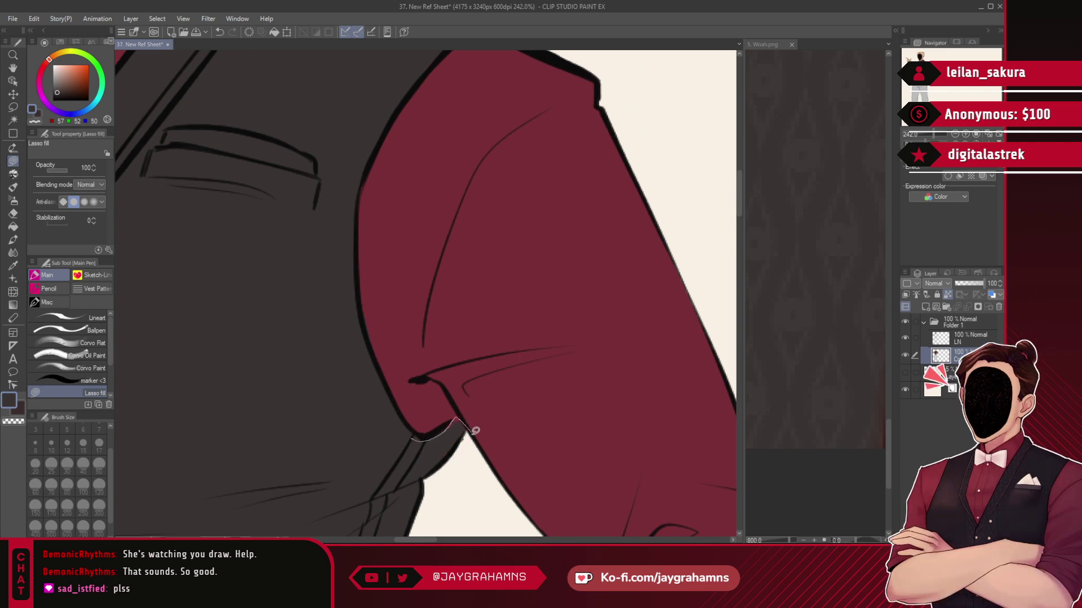
- Extend the underarm line on the LN layer with the black Lineart brush at size 10, then reselect the Col layer
left_click(967, 344)
left_click_drag(59, 93, 33, 151)
left_click(103, 318)
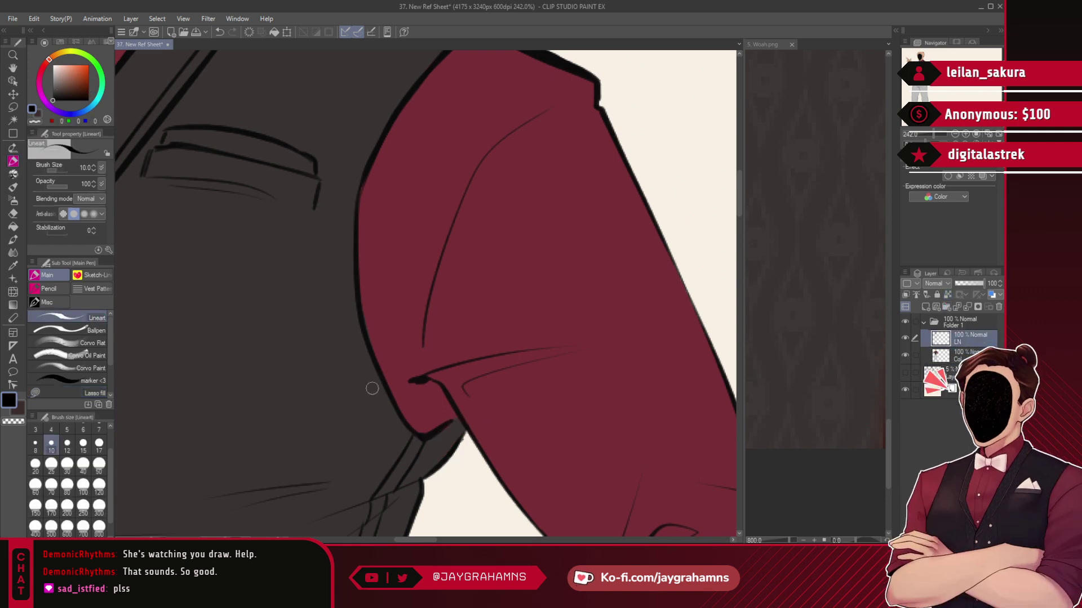
left_click_drag(456, 422, 434, 434)
left_click(971, 354)
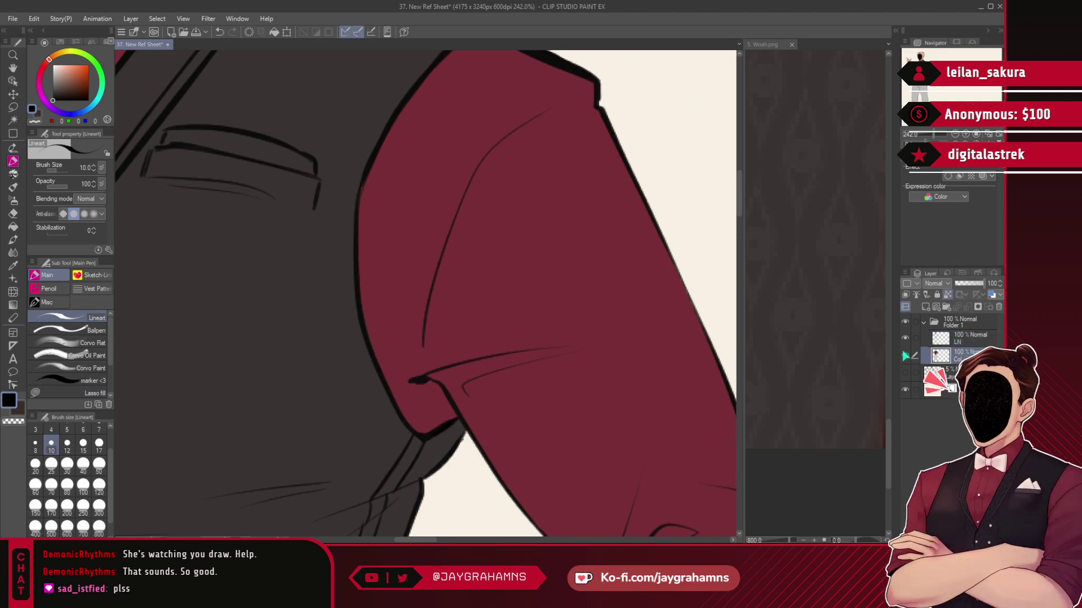
scroll(562, 201, "down", 5)
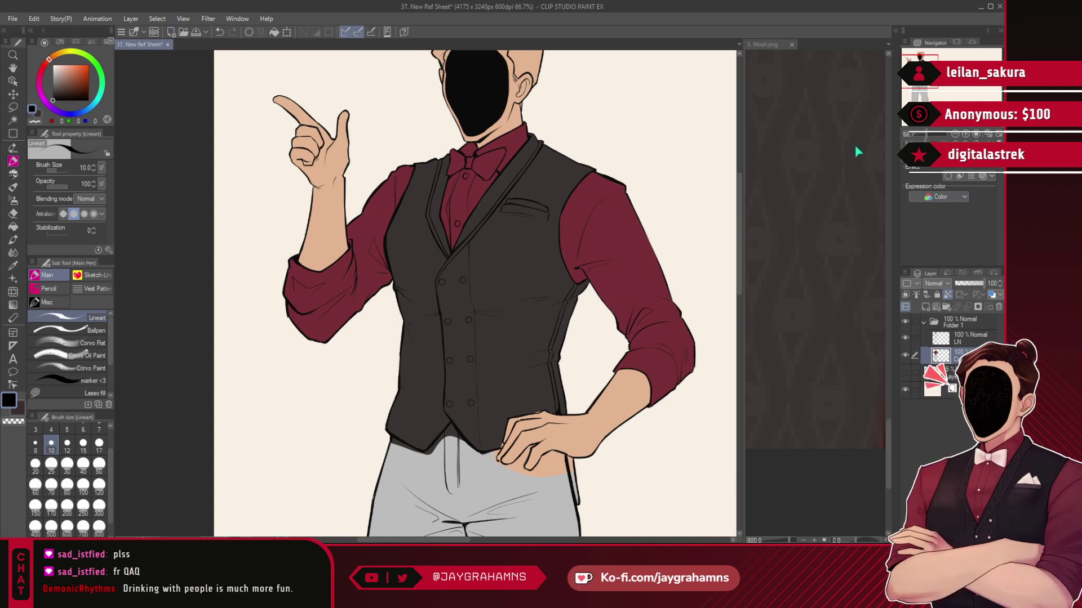
- Open the Hello.png reference and sample the lighter grey from its vest
left_click(799, 126)
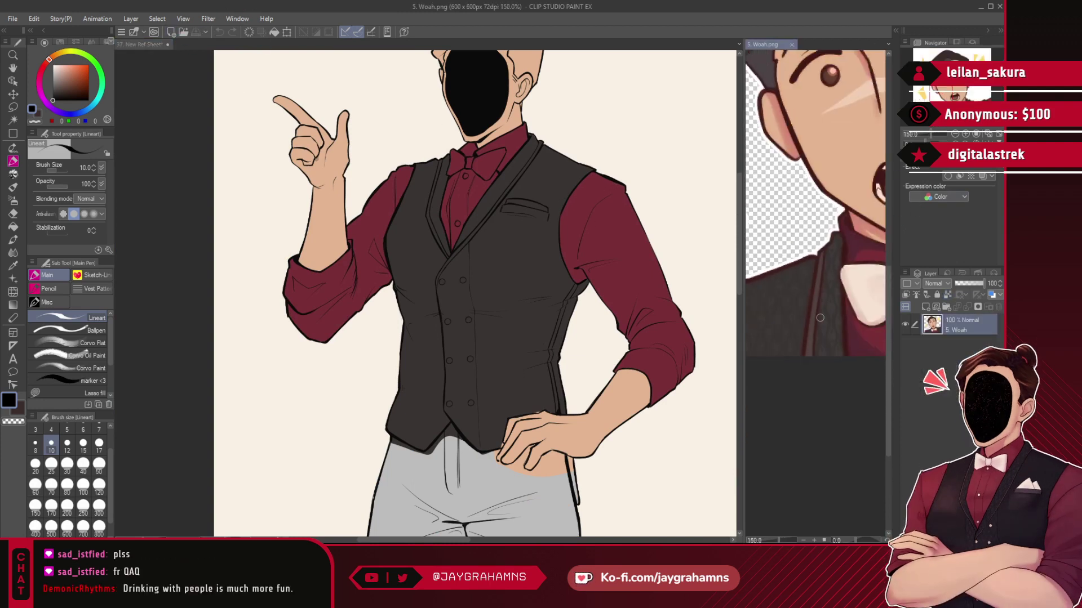
scroll(819, 318, "up", 2)
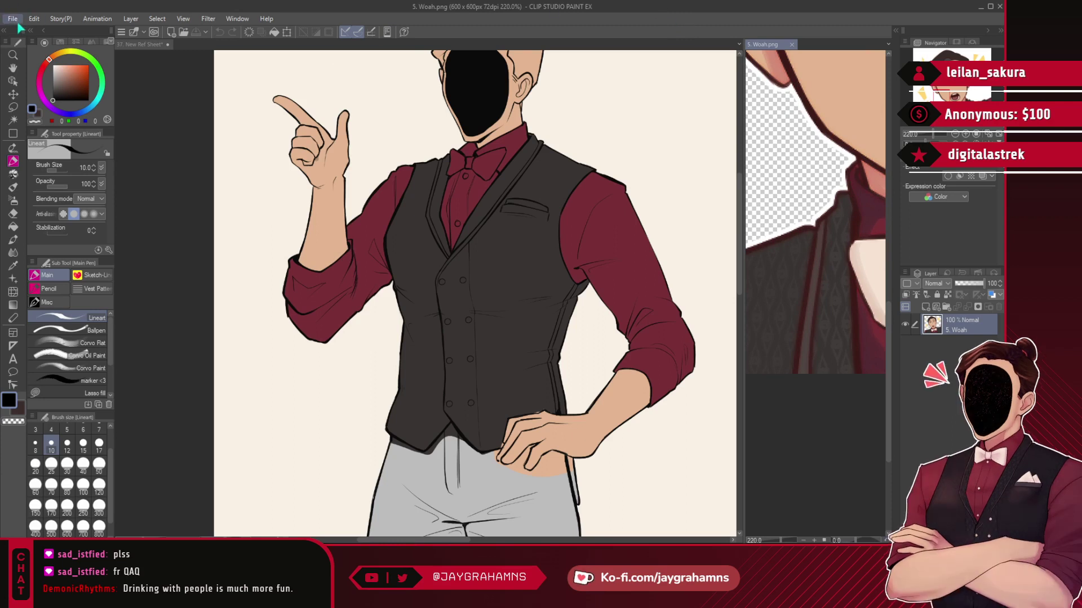
left_click(44, 64)
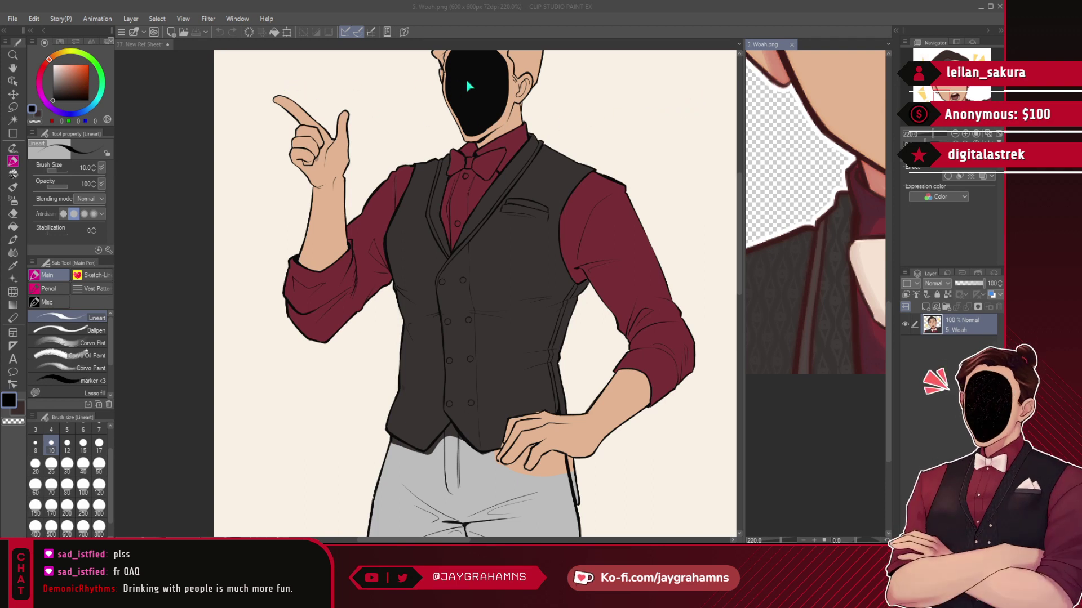
double_click(191, 108)
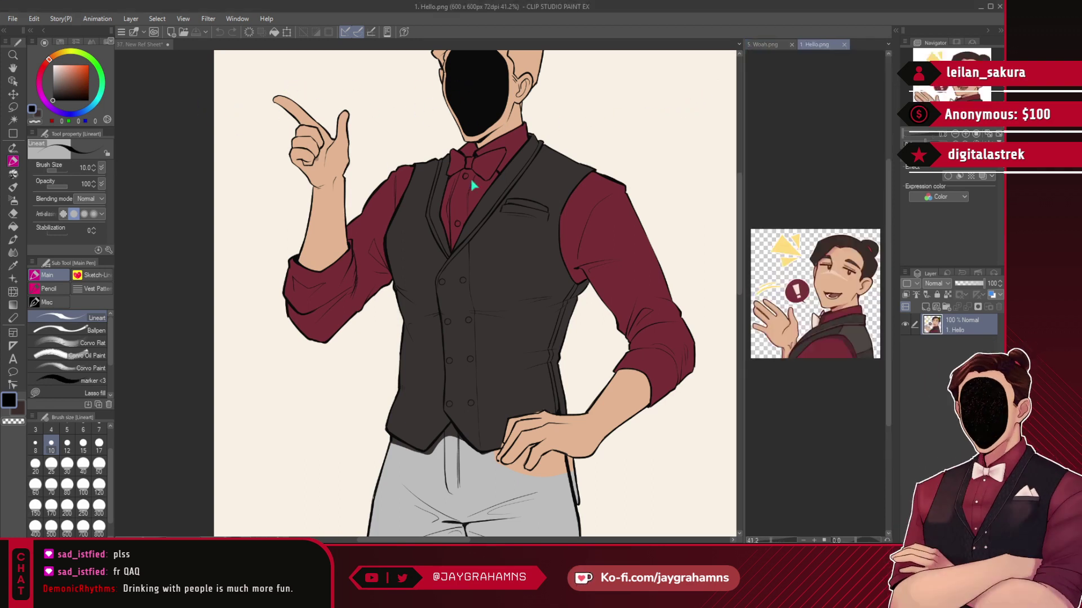
scroll(870, 337, "up", 12)
scroll(870, 333, "up", 4)
left_click(870, 333, "alt")
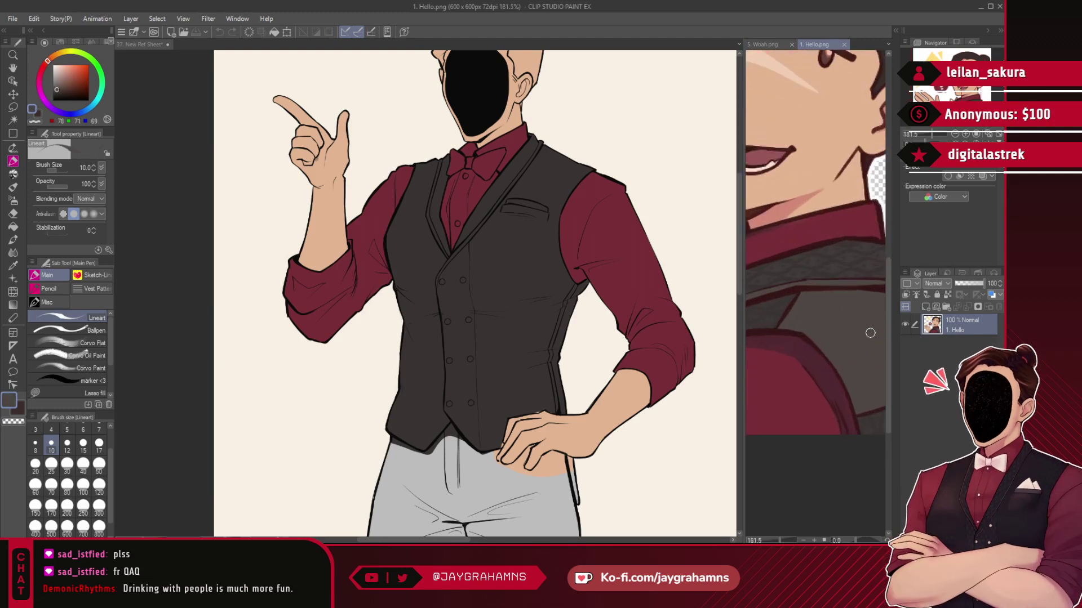
- Set the Fill tool to refer to multiple layers and fill the trim strip of the lapel opposite the pocket in lighter grey
left_click(525, 292)
scroll(577, 326, "up", 8)
scroll(563, 254, "down", 2)
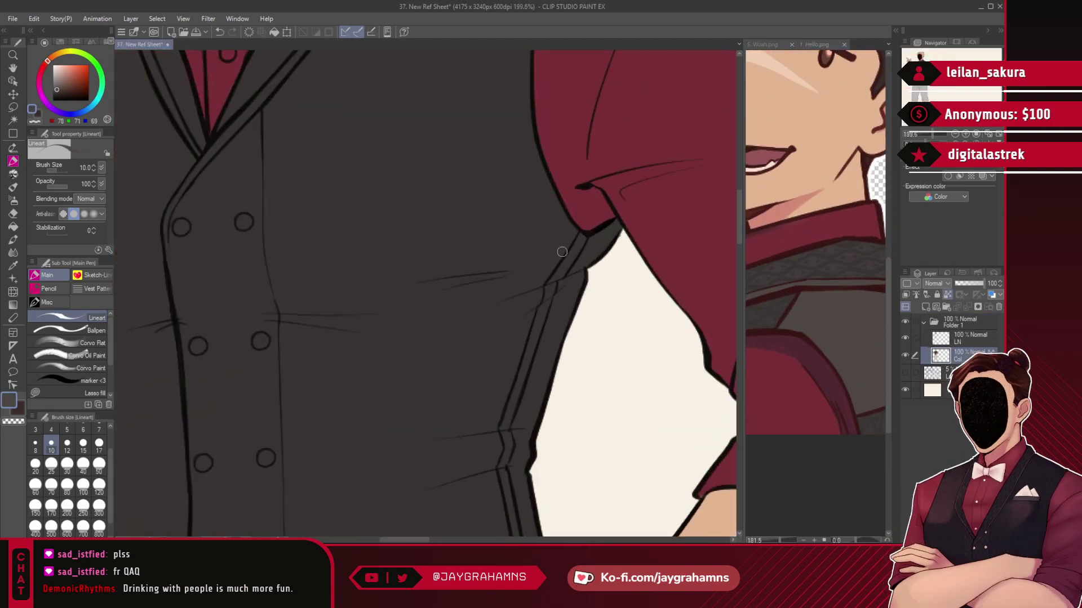
scroll(562, 254, "down", 2)
scroll(466, 156, "up", 6)
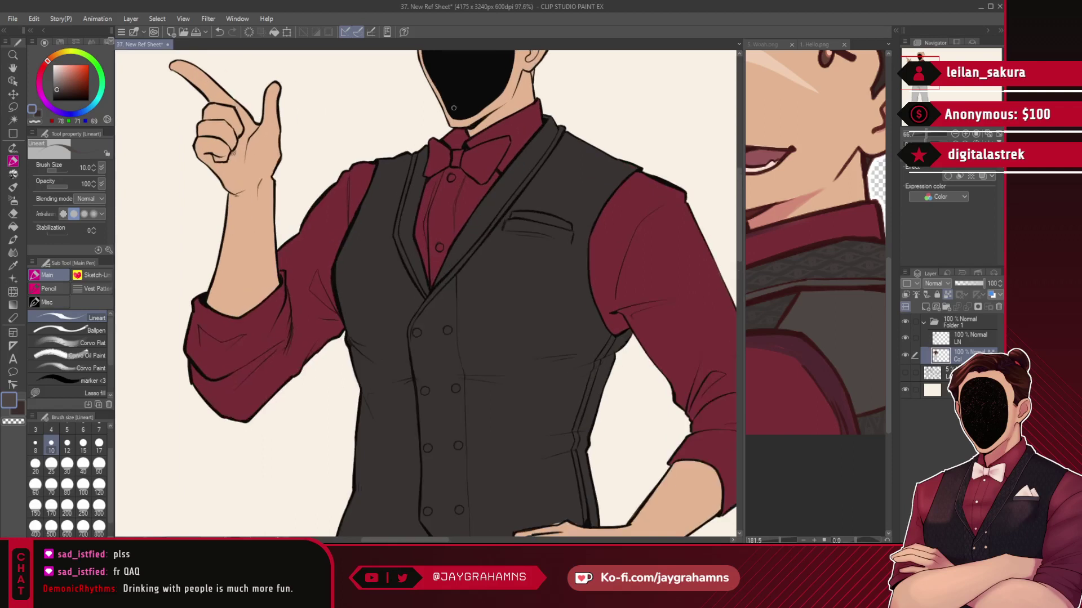
scroll(466, 155, "down", 4)
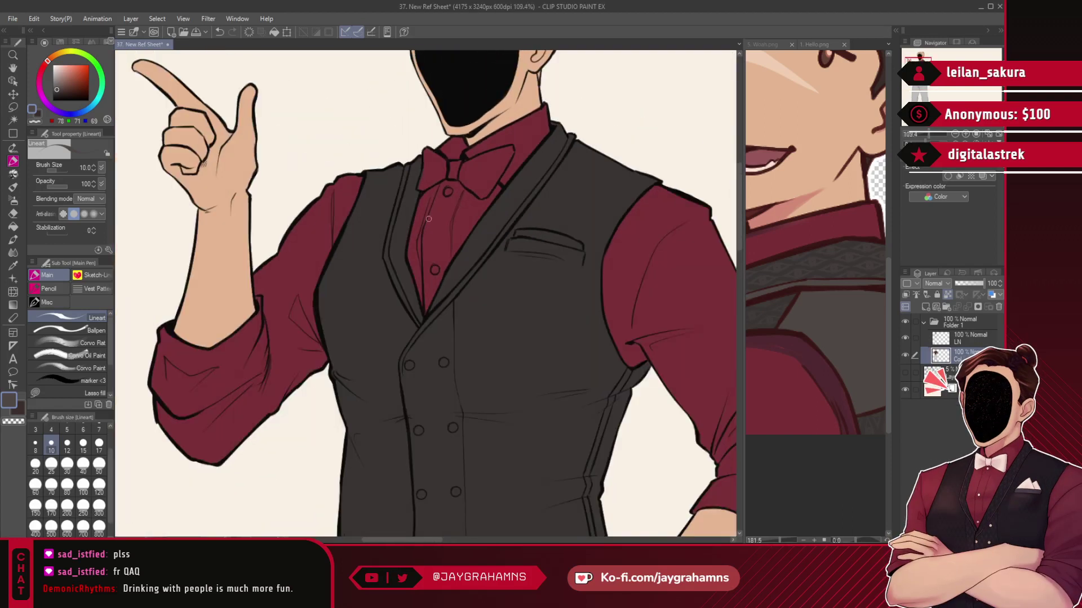
scroll(445, 180, "up", 4)
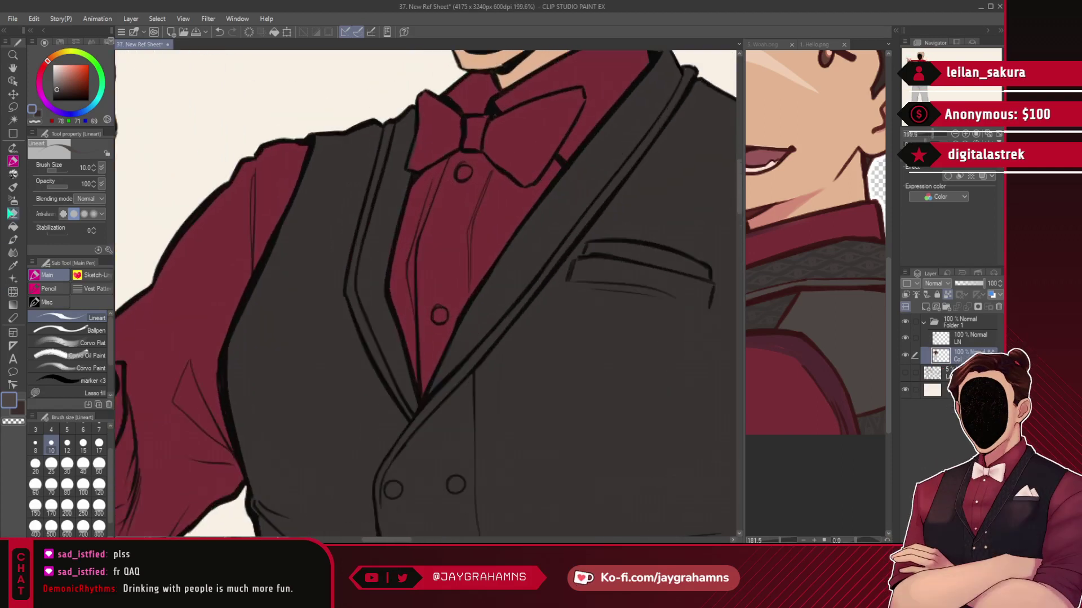
left_click(13, 227)
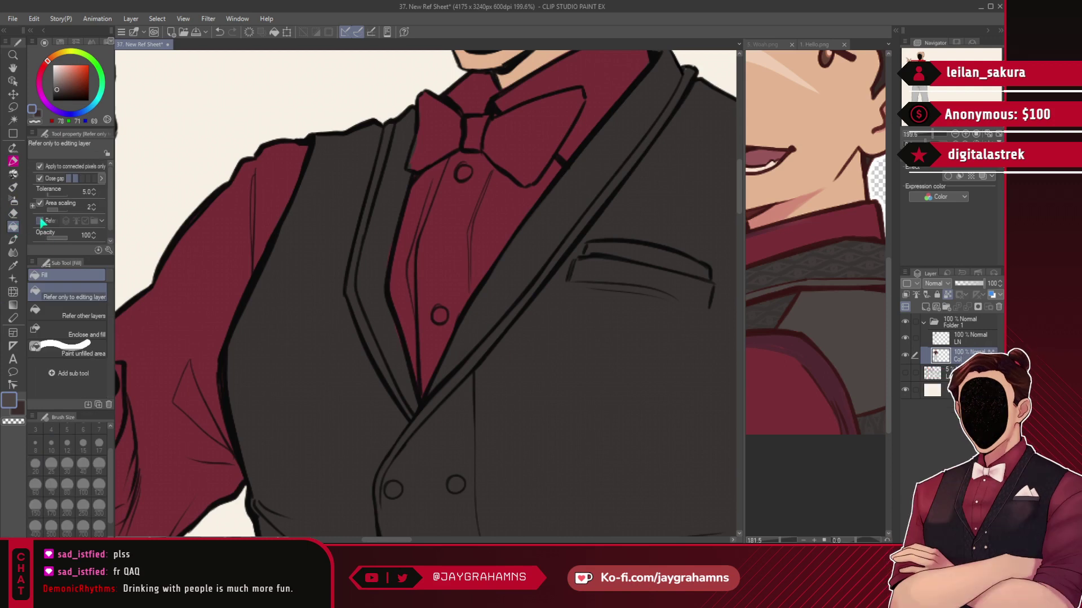
scroll(59, 227, "down", 3)
left_click(40, 215)
scroll(388, 302, "up", 3)
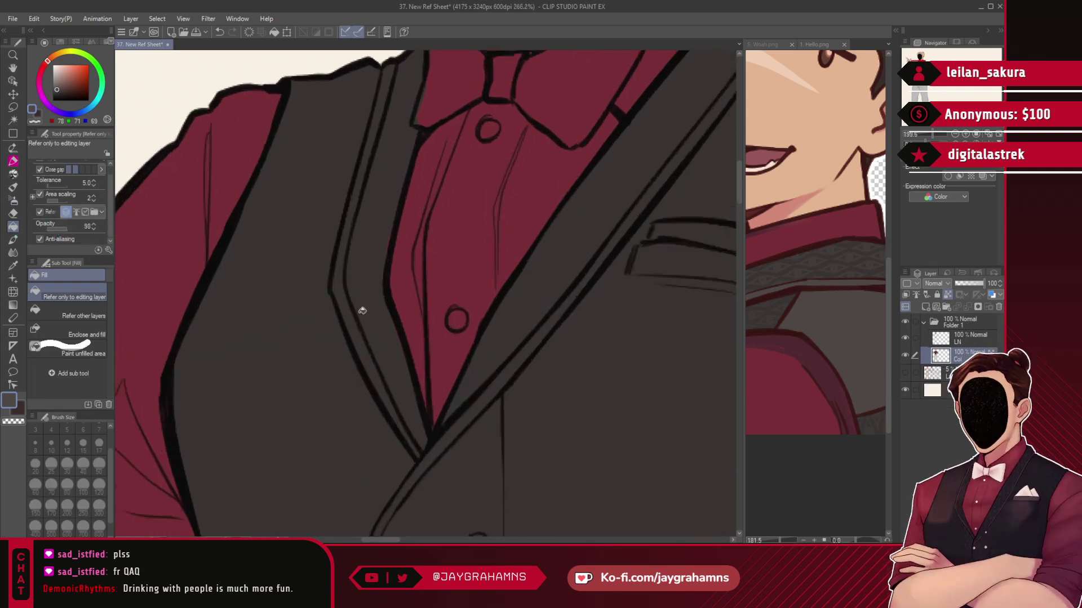
left_click(361, 311)
scroll(428, 338, "down", 1)
scroll(414, 169, "up", 3)
left_click(396, 128)
scroll(400, 218, "down", 3)
scroll(563, 265, "up", 1)
scroll(621, 278, "up", 1)
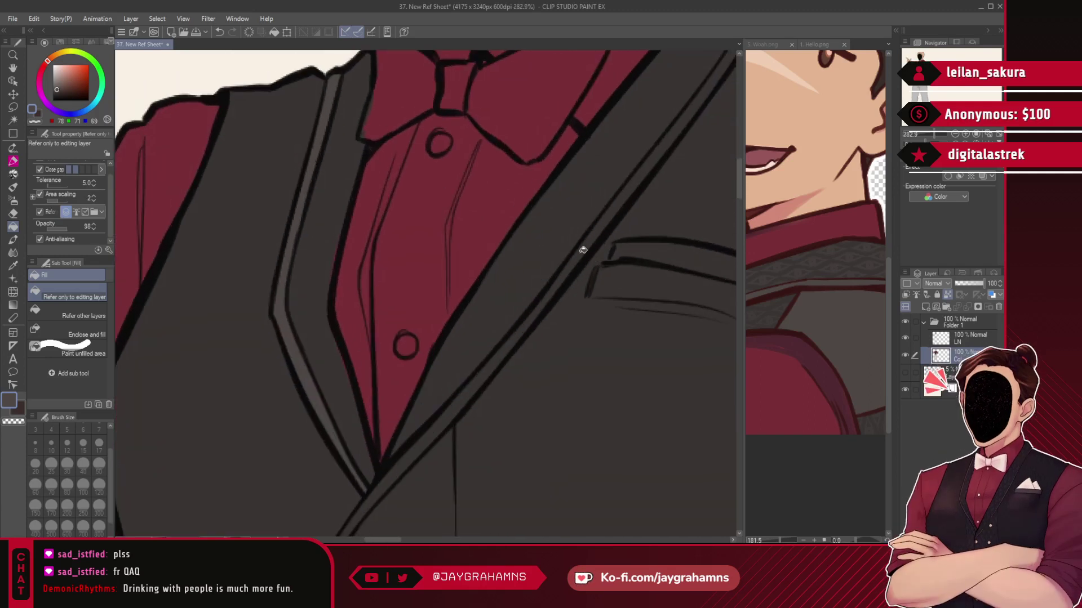
- Fill the pocket-side lapel trim in the lighter grey and extend it past the top button with the Lineart brush
scroll(507, 327, "down", 4)
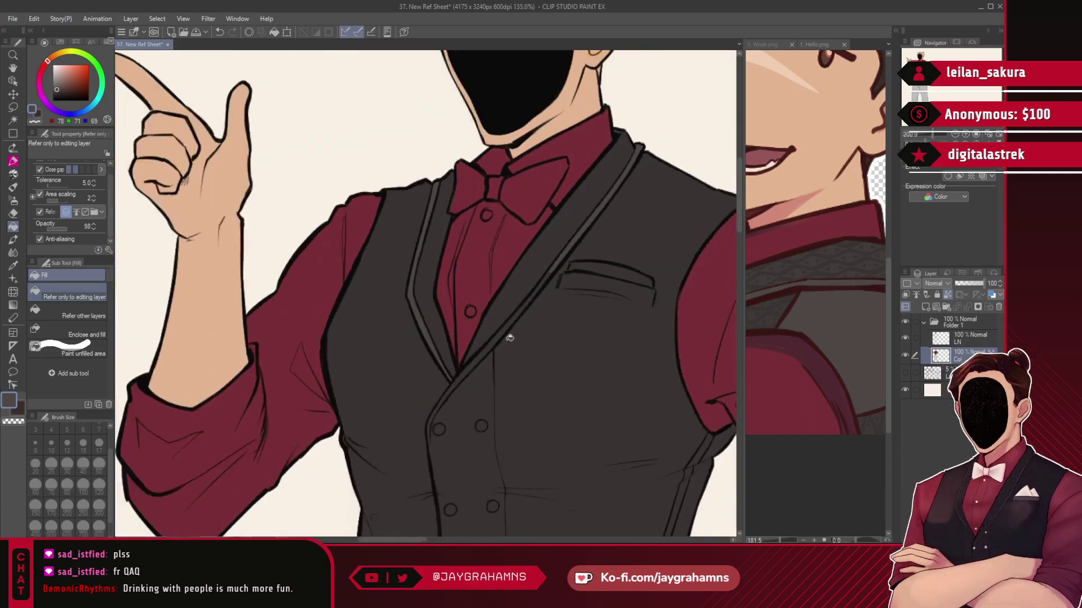
scroll(483, 348, "up", 3)
left_click(485, 344)
scroll(495, 261, "down", 3)
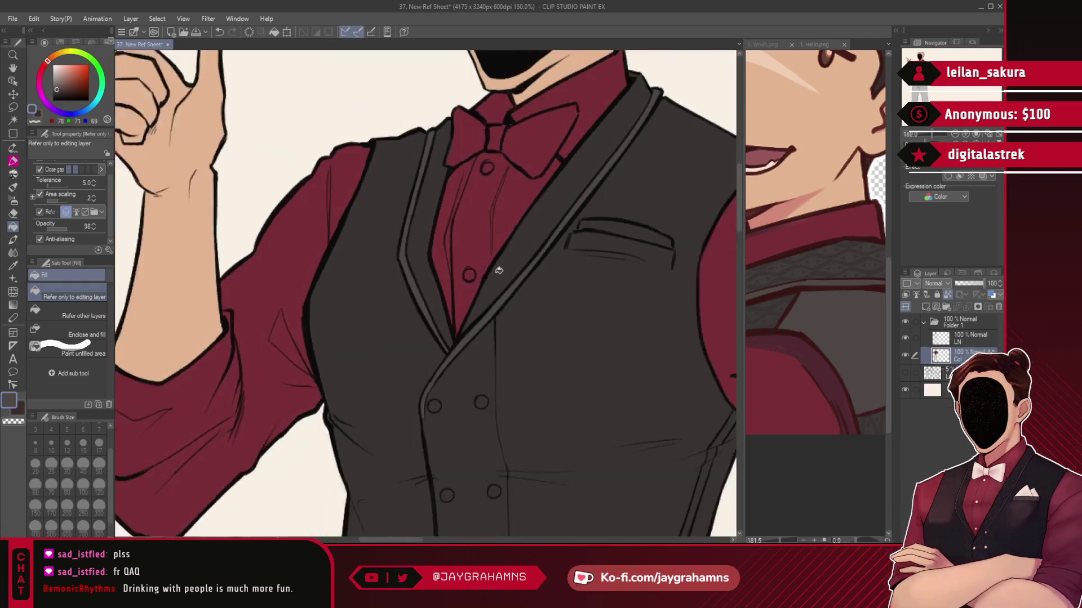
scroll(438, 420, "up", 2)
scroll(438, 422, "up", 5)
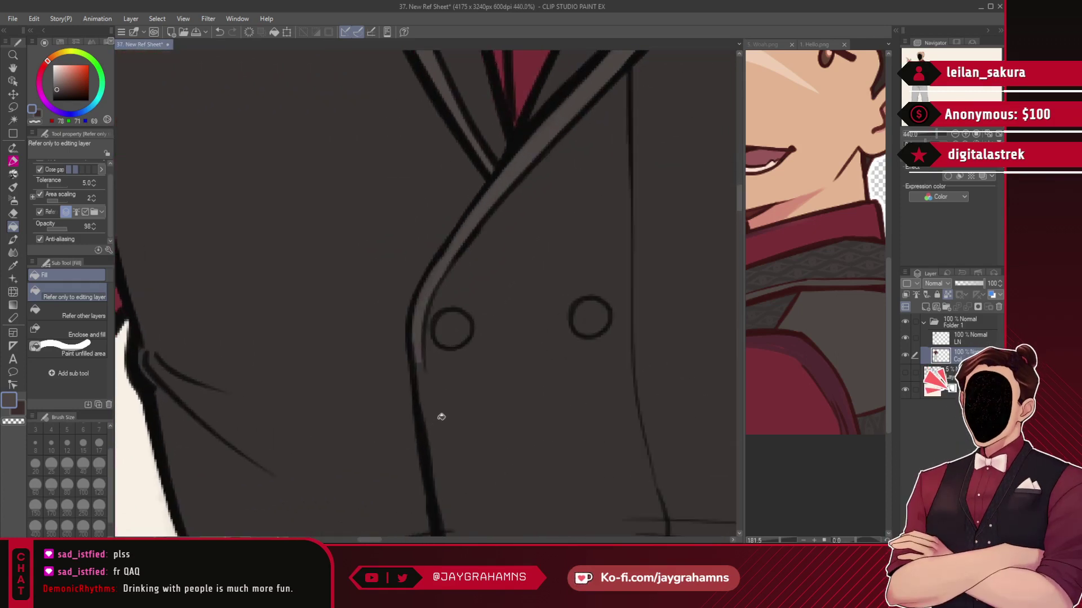
key("p")
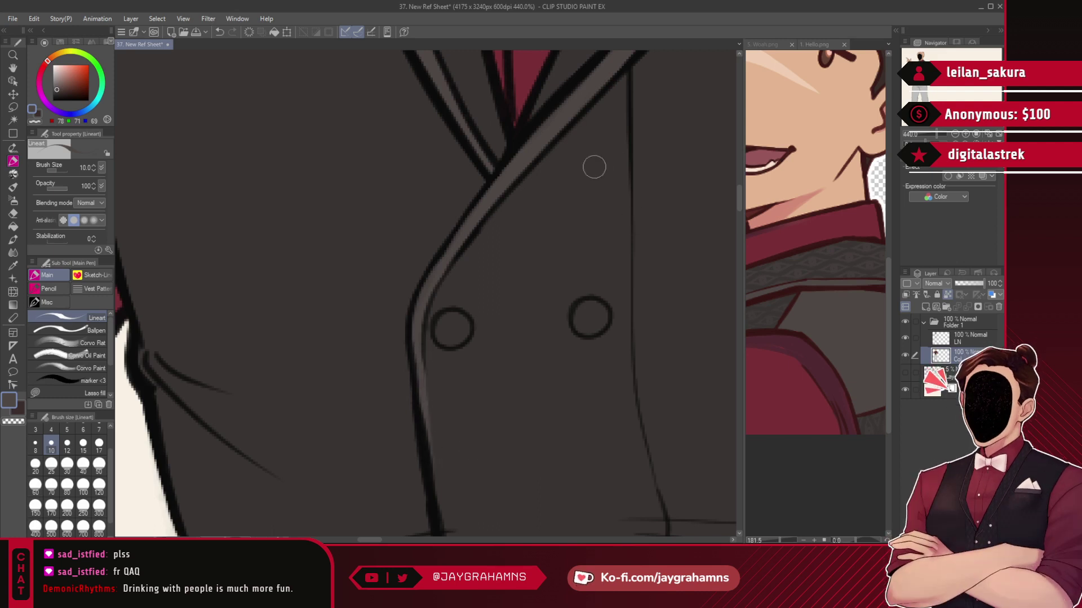
- Fill the narrow trim strip along the vest's side seam, from the underarm to the hand on the hip, in lighter grey
scroll(425, 163, "down", 8)
scroll(609, 225, "up", 3)
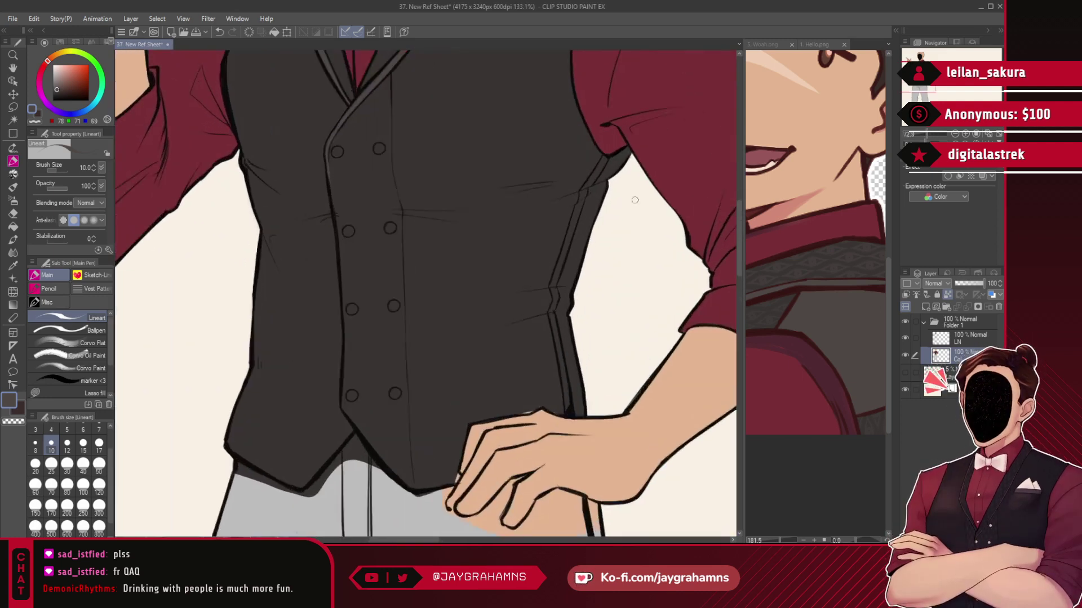
scroll(481, 167, "down", 1)
scroll(536, 332, "up", 1)
scroll(535, 338, "up", 1)
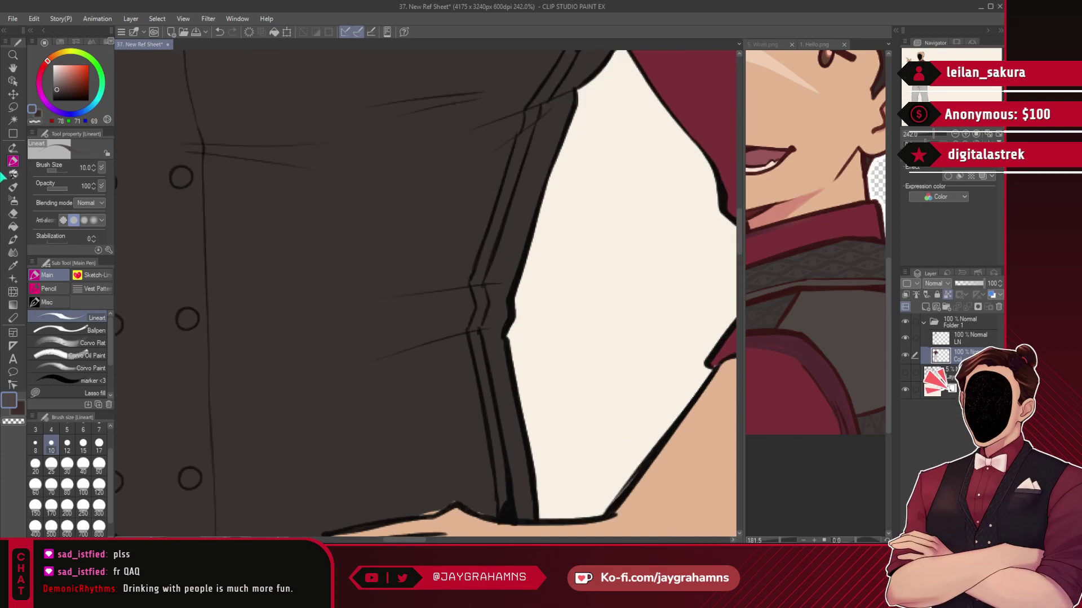
left_click(13, 227)
left_click(522, 137)
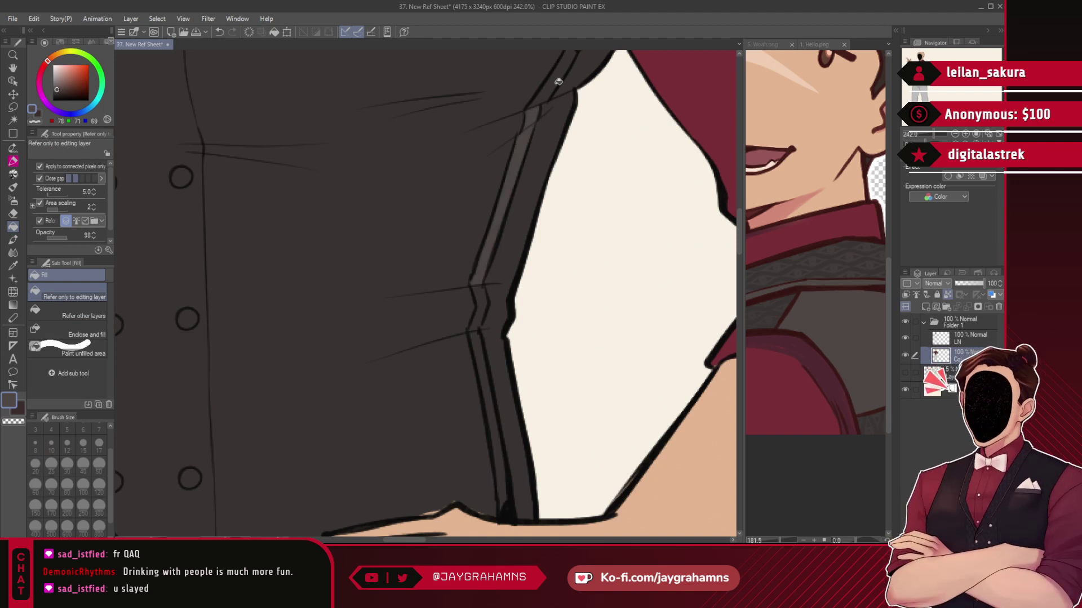
scroll(472, 321, "up", 2)
left_click(483, 308)
left_click(475, 346)
scroll(496, 366, "down", 2)
scroll(484, 361, "up", 1)
- Sample the dark vest colour and lasso-fill the grey spill beside the side-seam trim at the waist crease
left_click(483, 361, "alt")
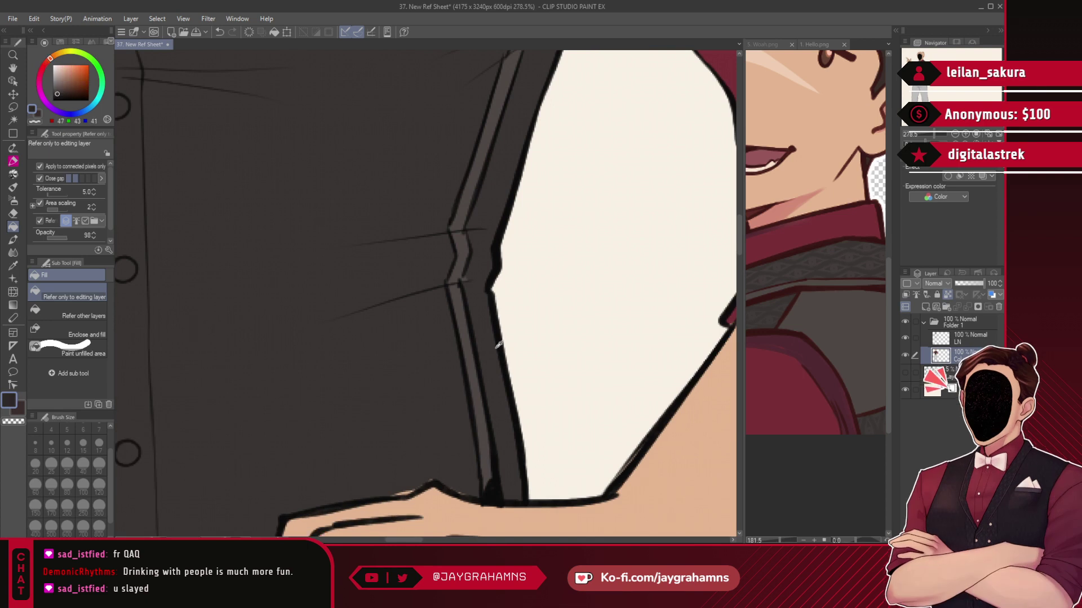
left_click(13, 161)
left_click(62, 393)
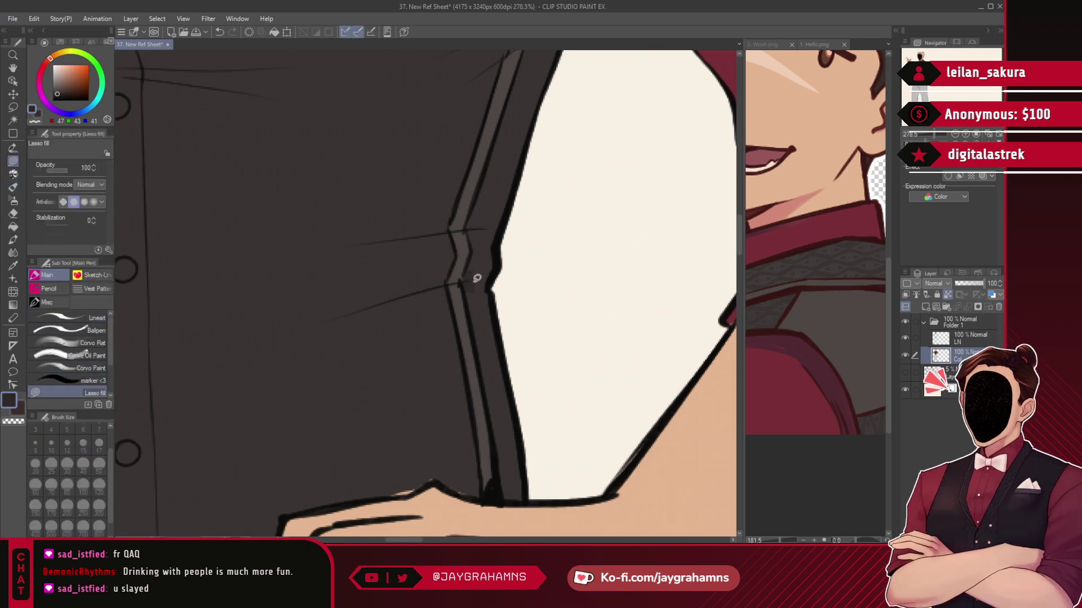
left_click_drag(472, 260, 467, 283)
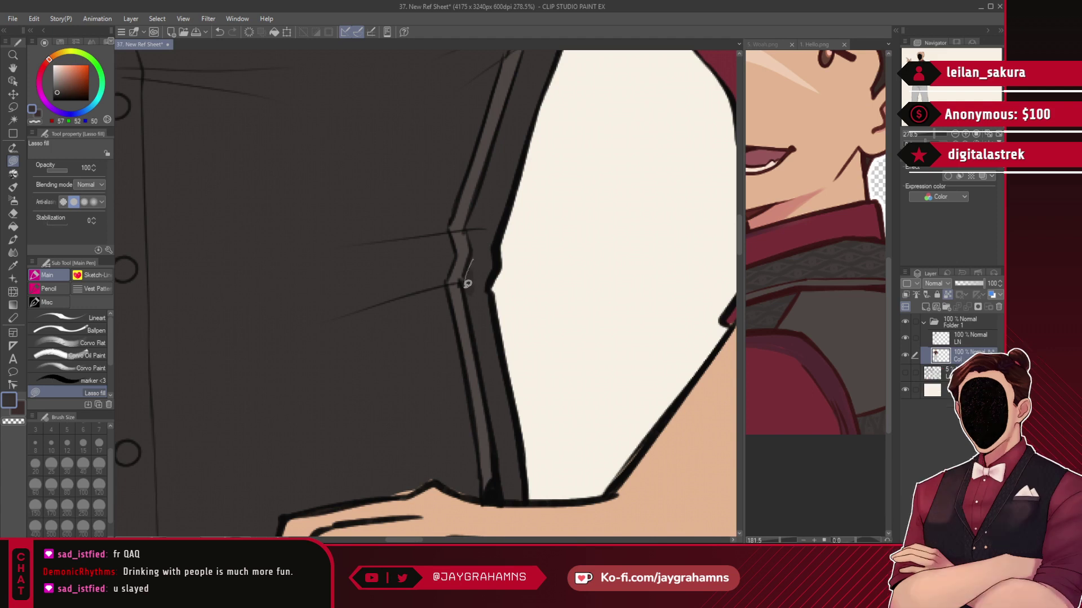
scroll(482, 311, "down", 7)
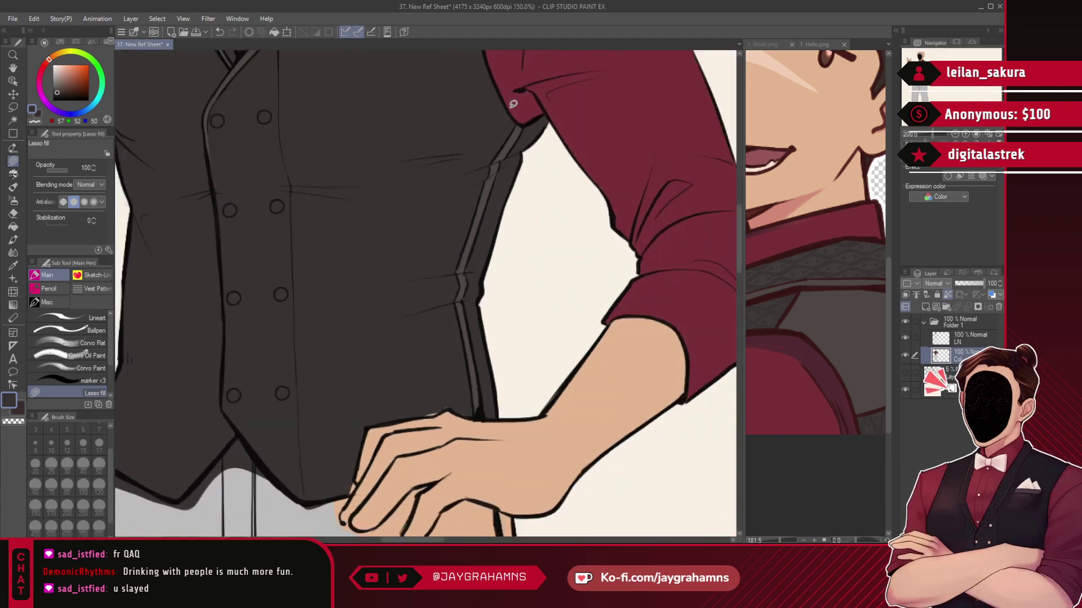
scroll(508, 188, "up", 7)
scroll(508, 187, "up", 4)
scroll(507, 264, "down", 10)
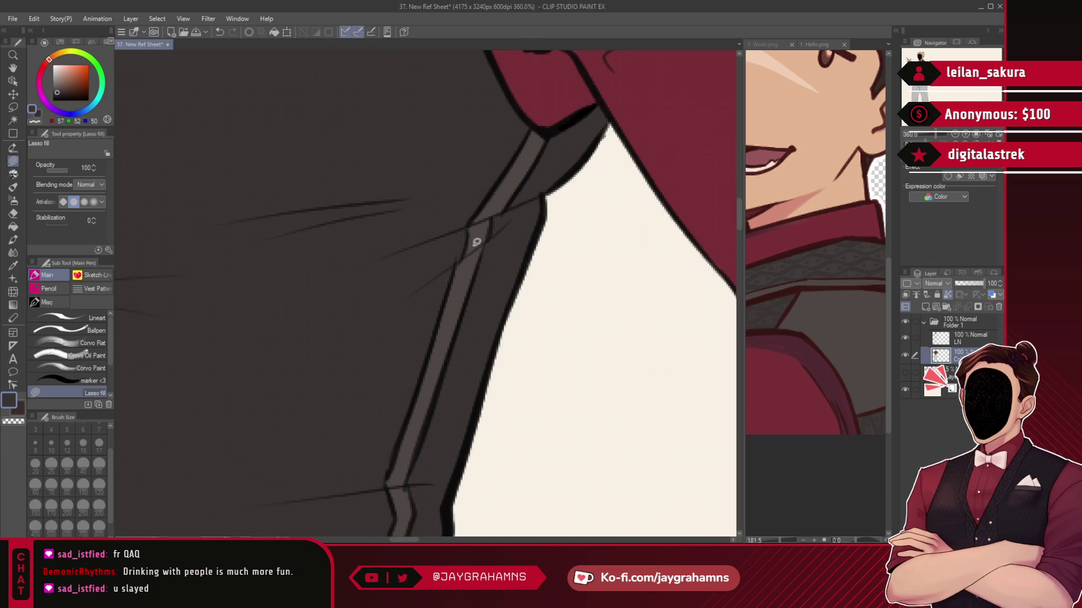
- Lasso-fill the breast pocket's welt in the lighter grey trim colour and tidy around its edges with the dark vest colour
scroll(428, 137, "up", 6)
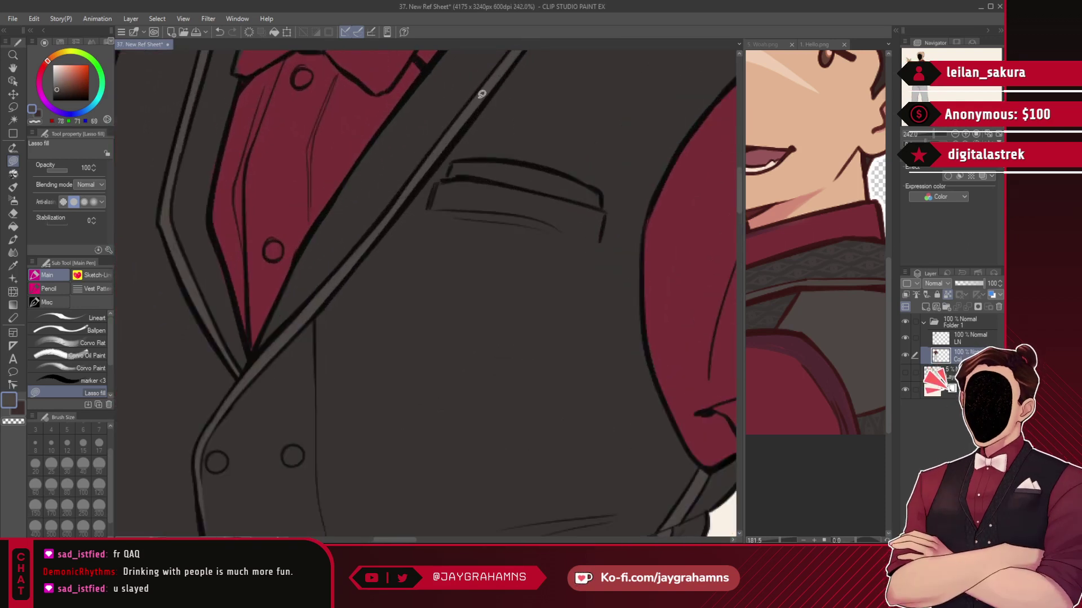
scroll(507, 102, "up", 3)
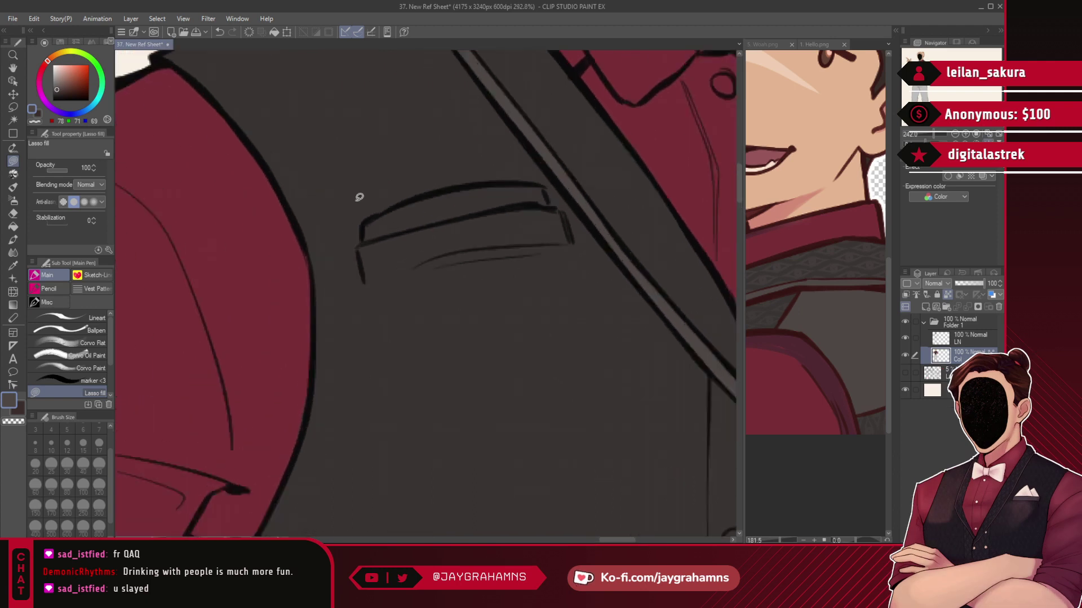
left_click_drag(305, 269, 513, 202)
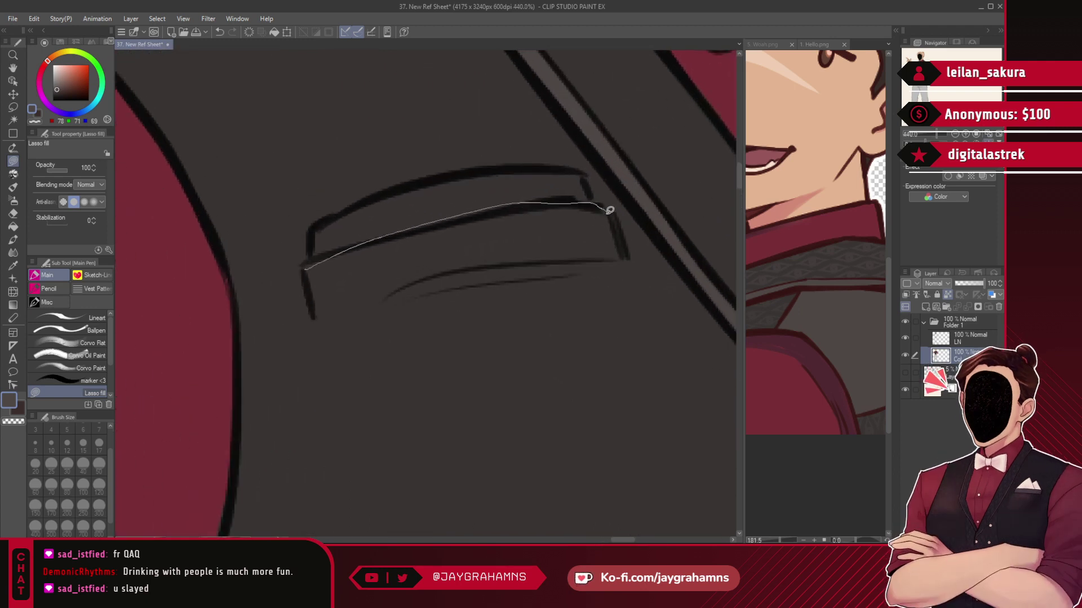
mouse_move(549, 257)
left_mouse_down()
mouse_move(312, 331)
mouse_move(307, 277)
mouse_move(581, 210)
mouse_move(371, 276)
left_mouse_up()
left_click(351, 326, "alt")
mouse_move(300, 313)
left_mouse_down()
mouse_move(298, 331)
mouse_move(405, 284)
left_mouse_up()
left_click(312, 303, "alt")
left_click(357, 323, "alt")
left_click_drag(312, 331, 508, 265)
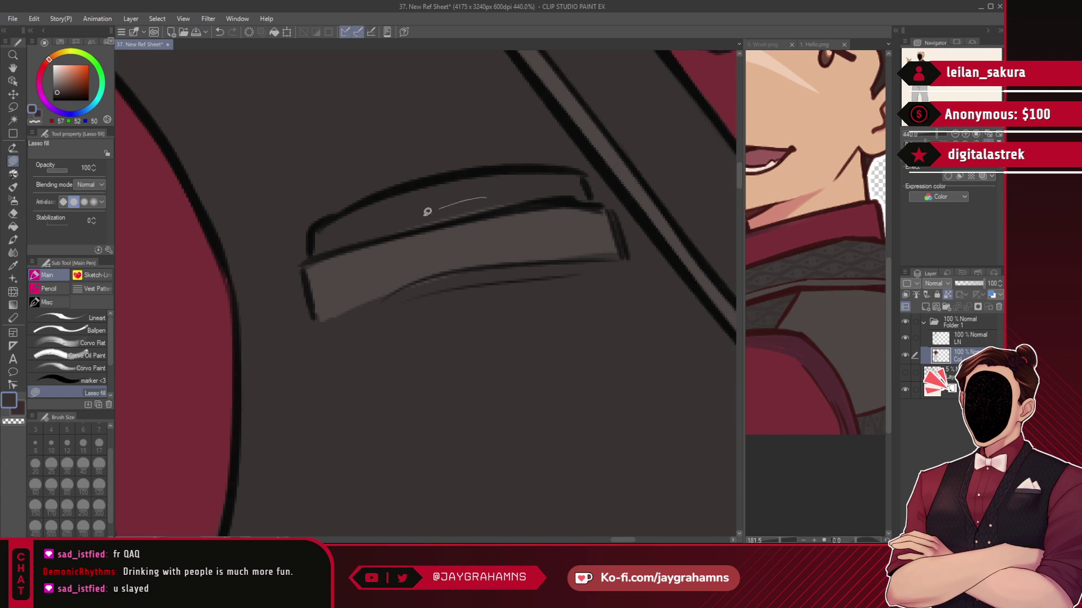
left_click_drag(427, 211, 542, 197)
- Sample the cream from the Hello.png bow tie and lasso-fill the pocket square above the breast pocket's welt
left_click(816, 253)
scroll(816, 256, "down", 5)
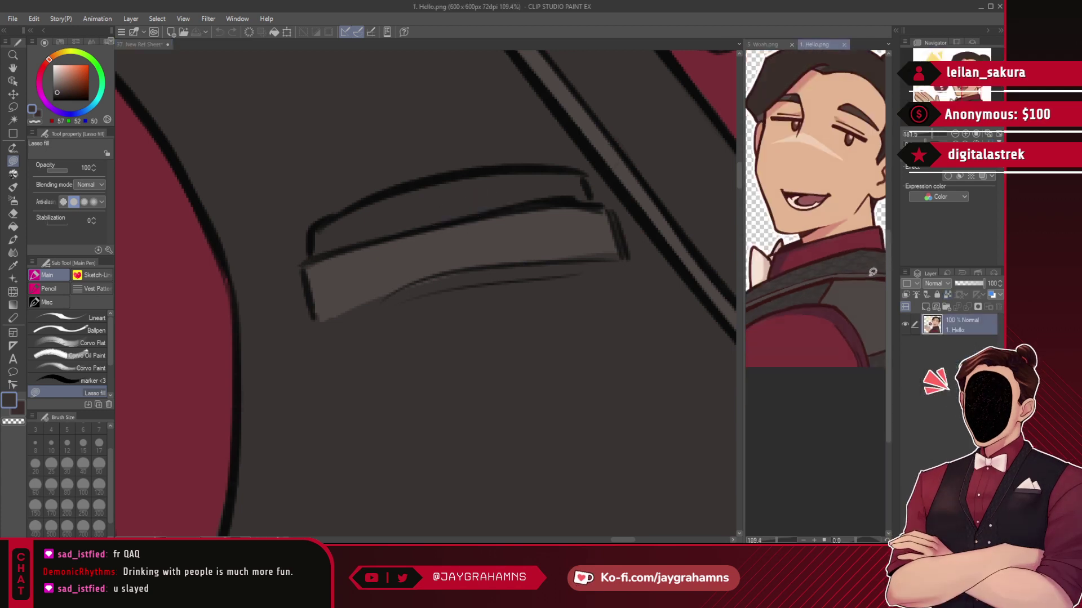
left_click_drag(769, 259, 816, 267)
scroll(799, 267, "up", 5)
scroll(498, 162, "up", 3)
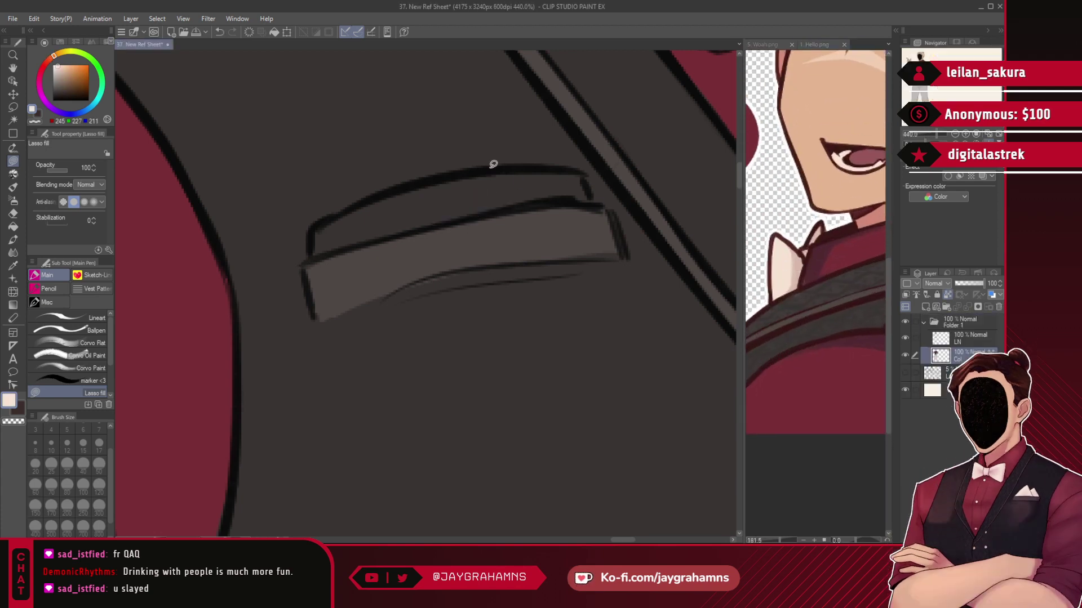
mouse_move(674, 227)
left_mouse_down()
mouse_move(487, 240)
mouse_move(184, 331)
mouse_move(181, 299)
mouse_move(291, 223)
mouse_move(589, 169)
mouse_move(675, 223)
left_mouse_up()
mouse_move(369, 204)
left_mouse_down()
mouse_move(218, 245)
mouse_move(211, 319)
mouse_move(315, 271)
left_mouse_up()
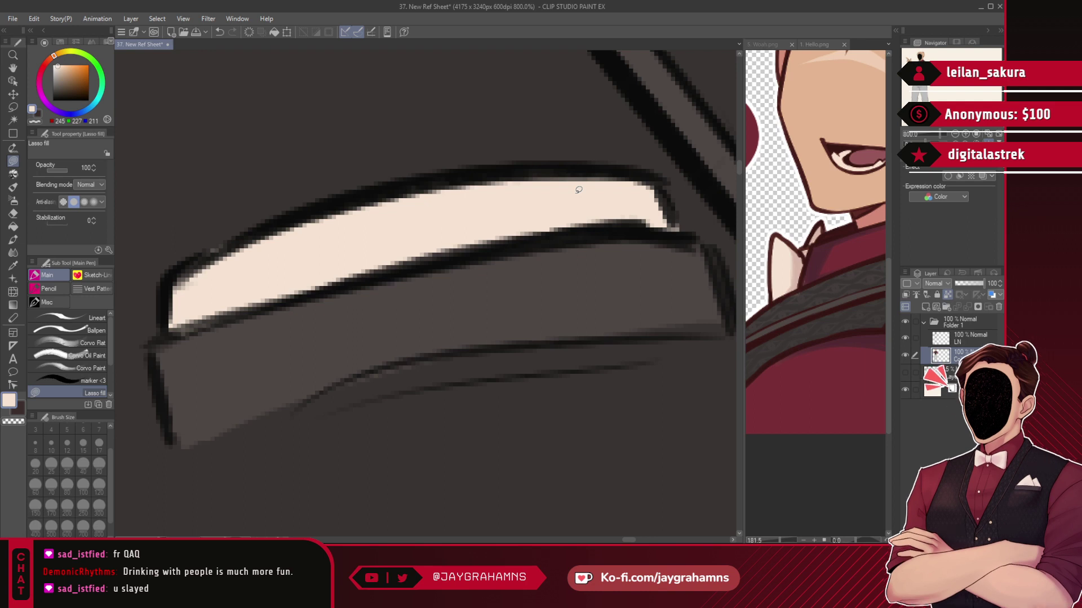
- Clean up the lower edge and corner of the pocket welt with the sampled dark vest and lighter grey colours
left_click(374, 388, "alt")
mouse_move(524, 352)
left_mouse_down()
mouse_move(416, 359)
mouse_move(285, 426)
mouse_move(128, 456)
mouse_move(301, 427)
left_mouse_up()
left_click(256, 381, "alt")
left_click_drag(179, 424, 178, 438)
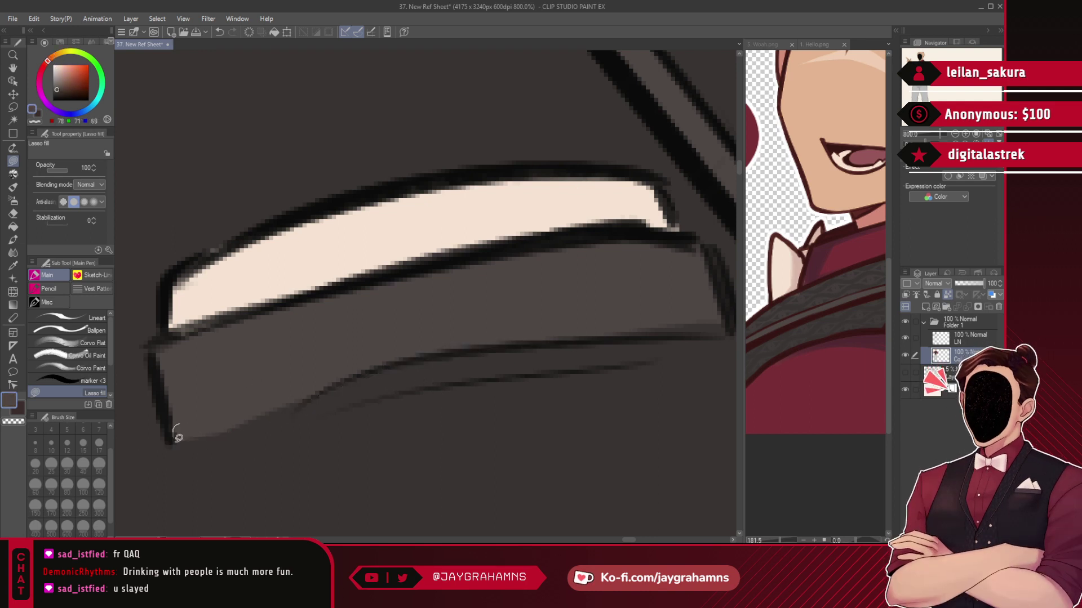
- Sample the pocket square's cream and lasso-fill both wings and the knot of the bow tie
left_click(325, 268, "alt")
scroll(325, 267, "down", 7)
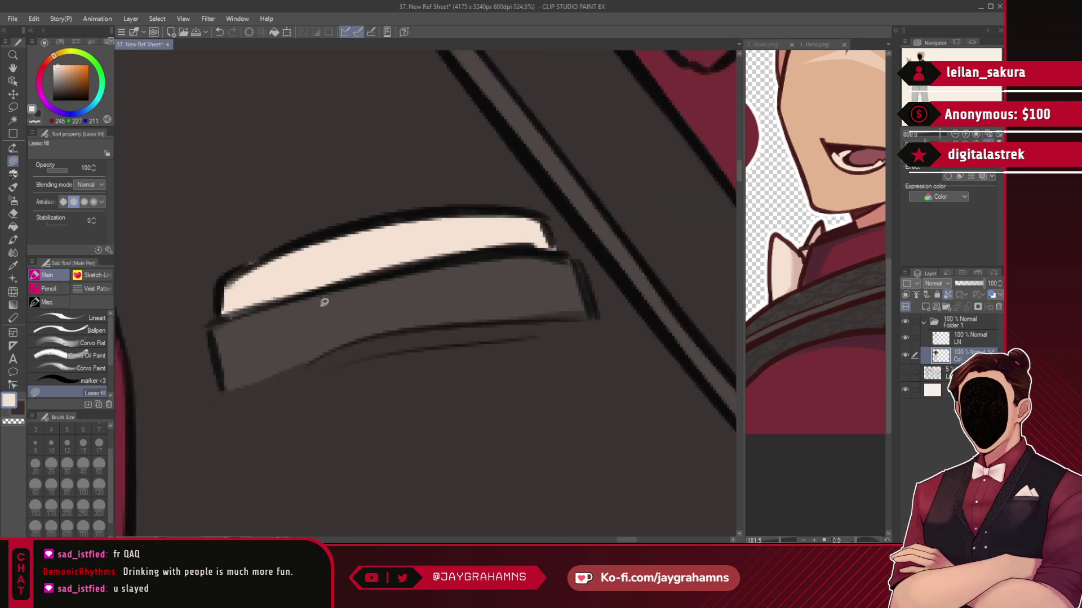
scroll(541, 172, "up", 5)
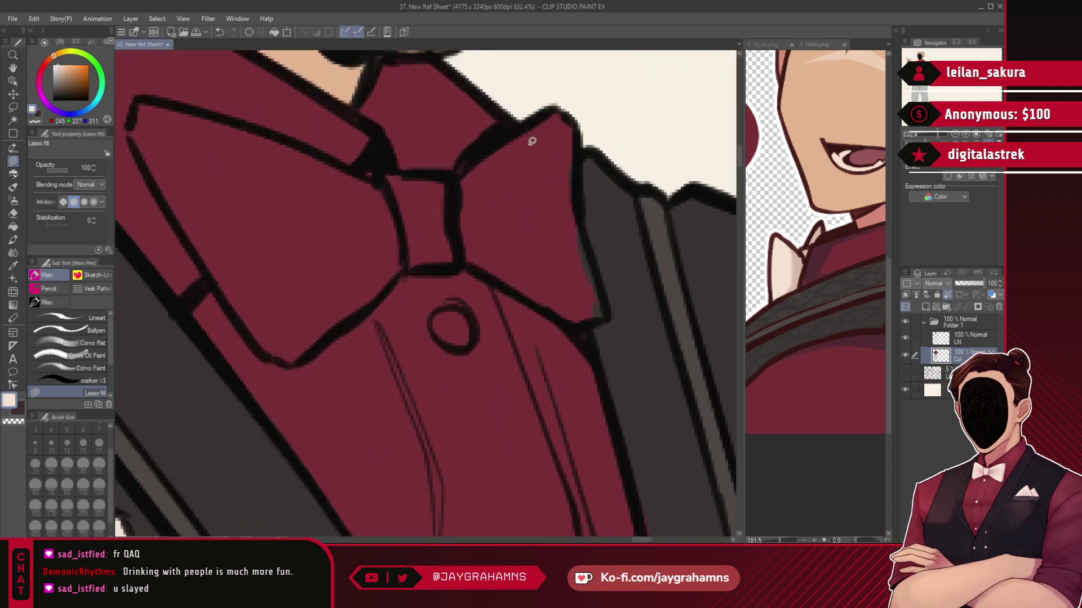
mouse_move(179, 224)
left_mouse_down()
mouse_move(258, 338)
mouse_move(310, 355)
mouse_move(406, 282)
mouse_move(477, 269)
mouse_move(564, 323)
left_mouse_up()
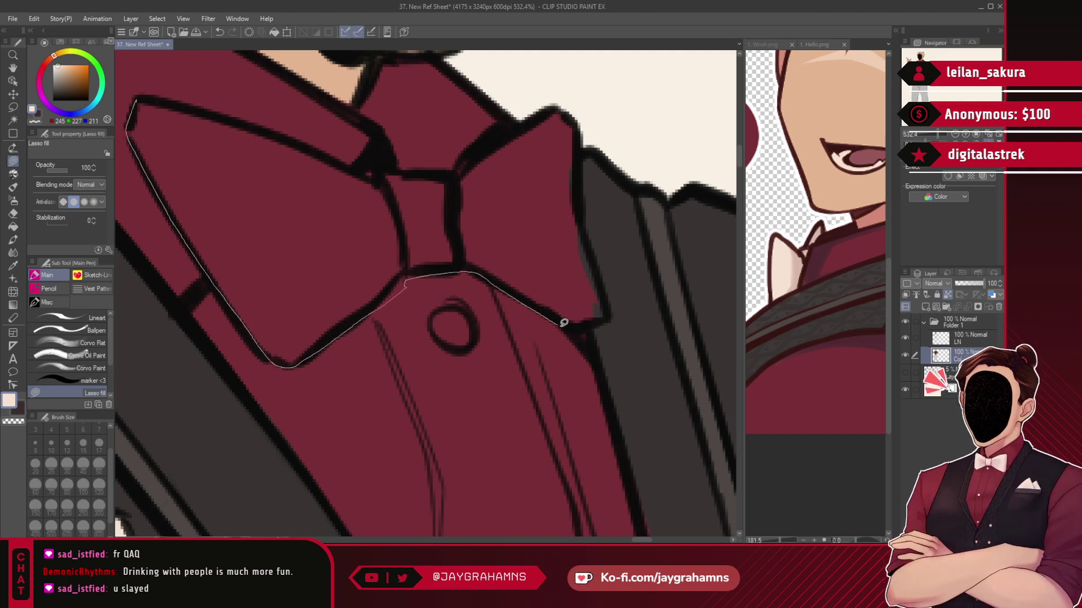
left_click_drag(438, 167, 370, 167)
left_click_drag(177, 107, 270, 141)
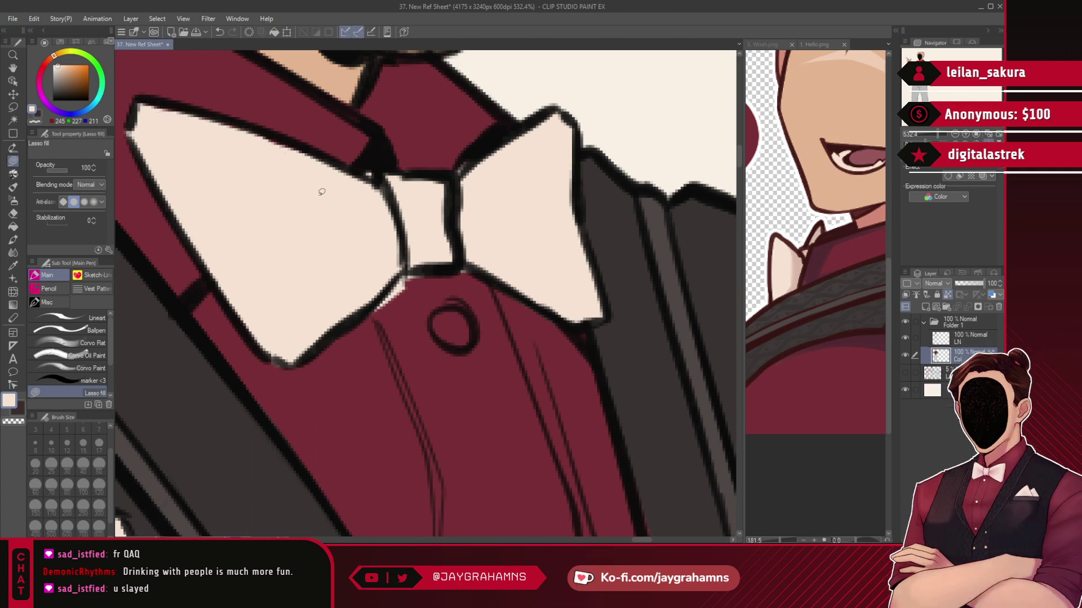
- Sample the burgundy shirt colour and lasso-fill the cream spill around the bow tie's knot and adjoining edges
left_click(411, 303, "alt")
left_click_drag(406, 313, 401, 319)
left_click_drag(416, 290, 469, 269)
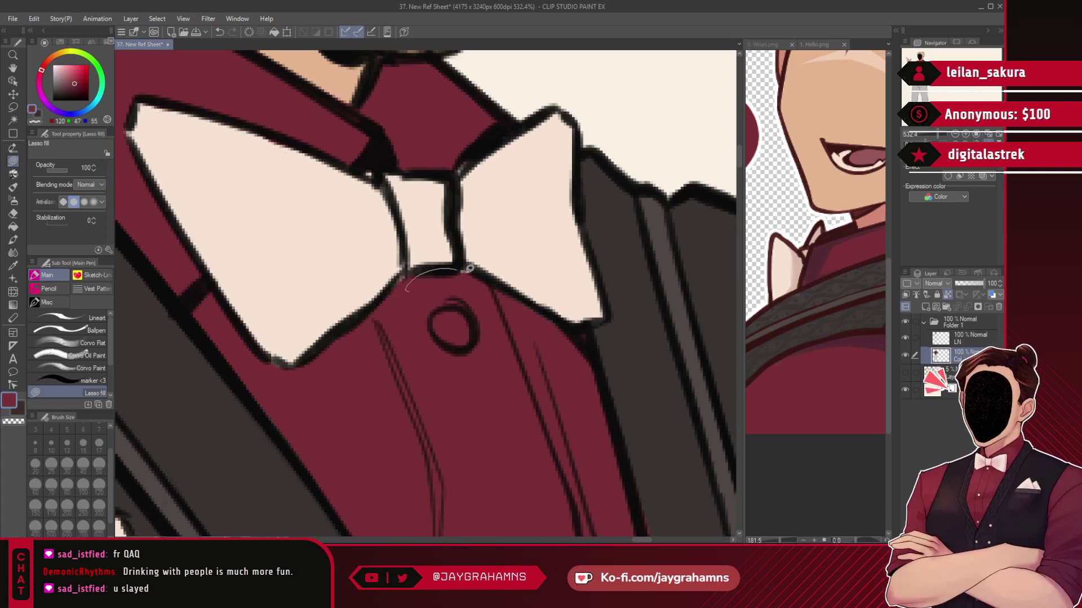
left_click_drag(371, 142, 361, 157)
left_click(484, 281, "alt")
left_click_drag(477, 286, 475, 281)
mouse_move(401, 282)
left_mouse_down()
mouse_move(399, 295)
mouse_move(413, 271)
left_mouse_up()
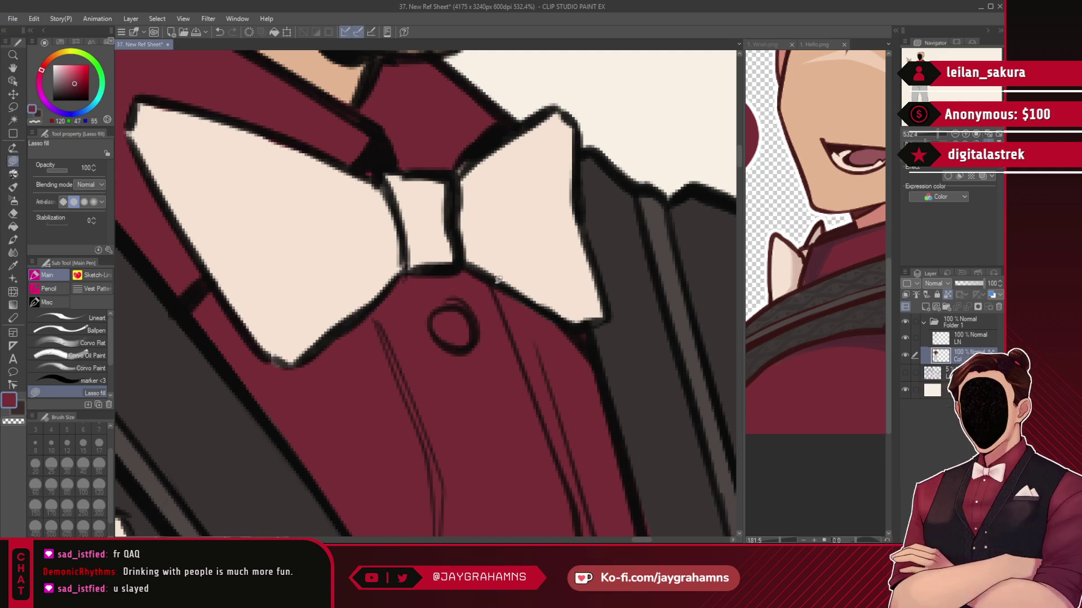
left_click_drag(466, 160, 455, 174)
- Sample the bow tie's cream and lasso-fill the two shirt buttons below it
left_click(489, 242, "alt")
mouse_move(463, 308)
left_mouse_down()
mouse_move(434, 341)
mouse_move(461, 315)
left_mouse_up()
key("ctrl+z")
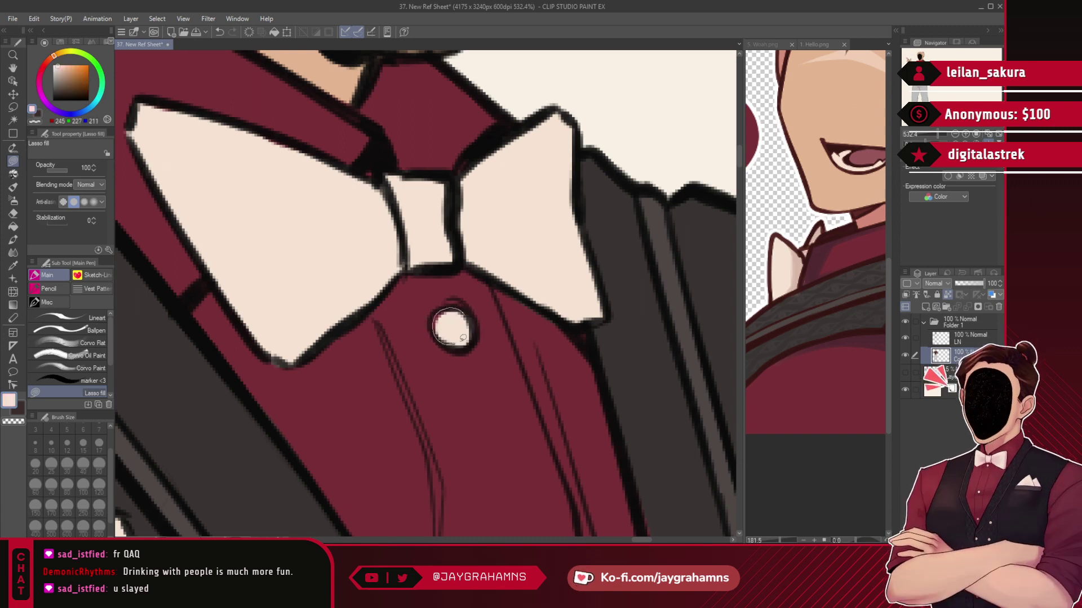
scroll(488, 287, "down", 10)
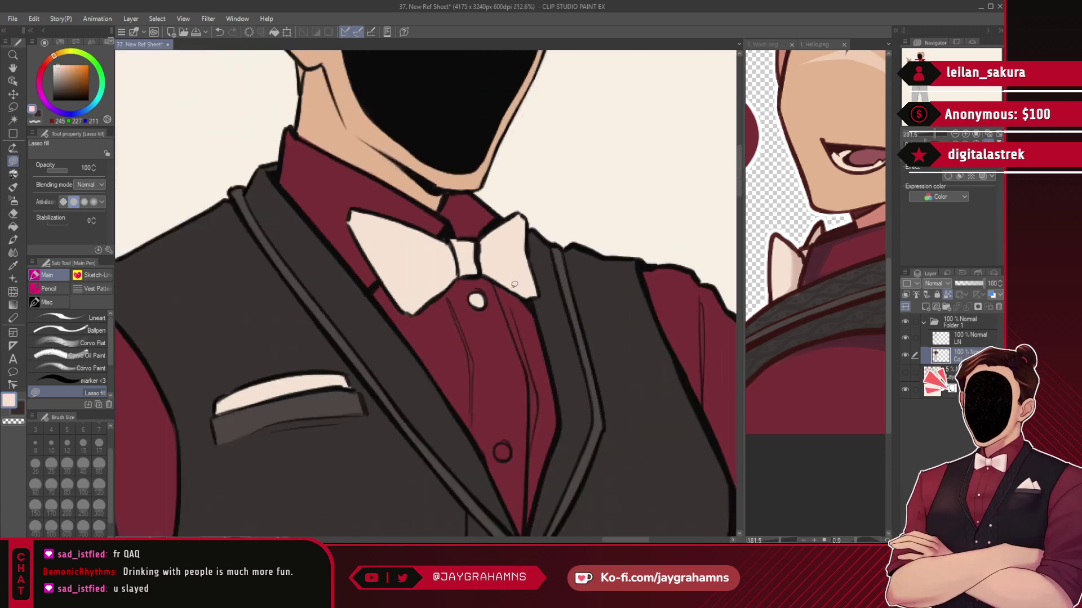
scroll(507, 360, "up", 6)
left_click_drag(502, 311, 492, 196)
scroll(533, 366, "up", 2)
mouse_move(466, 299)
left_mouse_down()
mouse_move(472, 291)
mouse_move(485, 327)
mouse_move(465, 297)
left_mouse_up()
- Sample the lighter grey lapel trim colour and lasso-fill the top pair of vest buttons
left_click(620, 321, "alt")
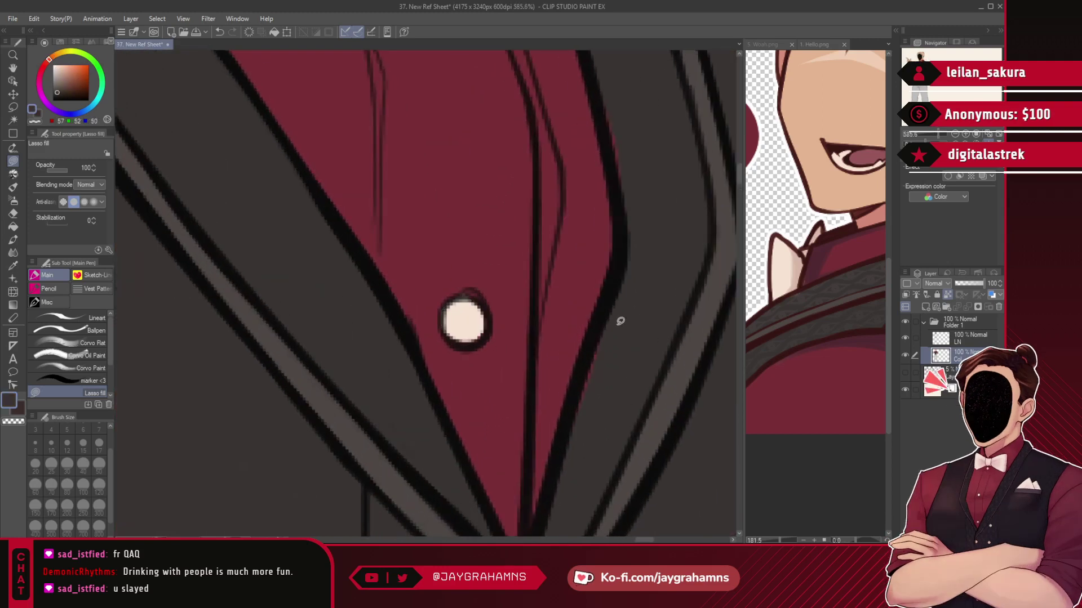
scroll(592, 374, "down", 5)
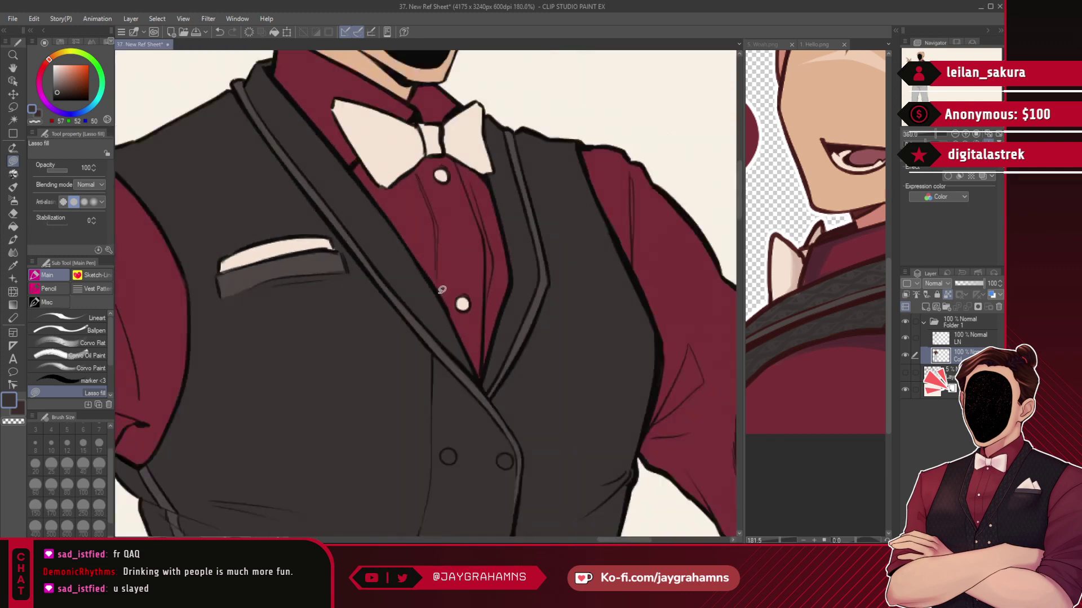
scroll(442, 289, "down", 3)
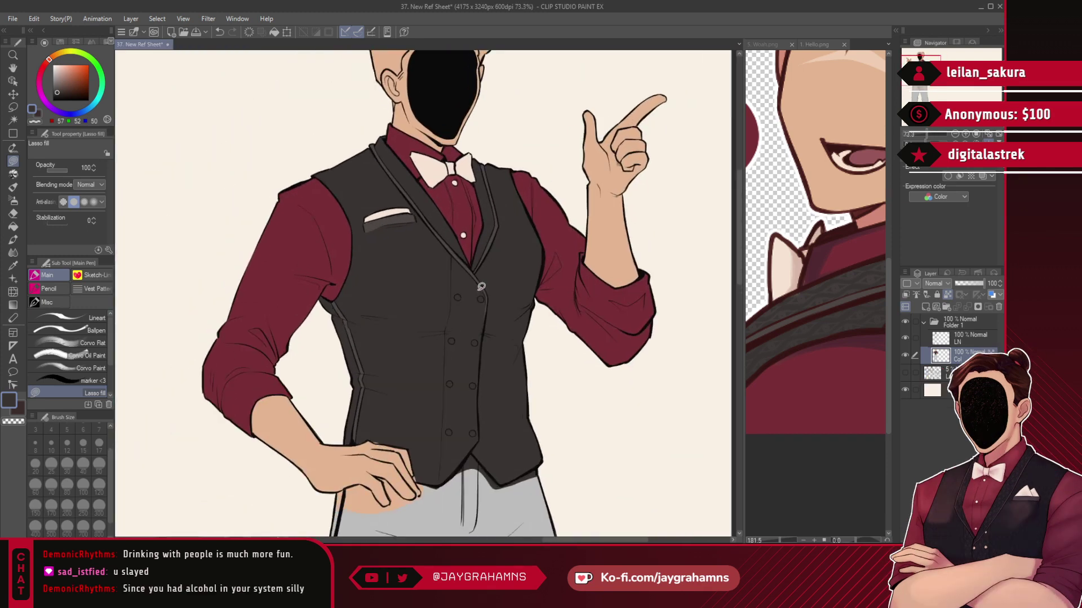
scroll(480, 286, "up", 6)
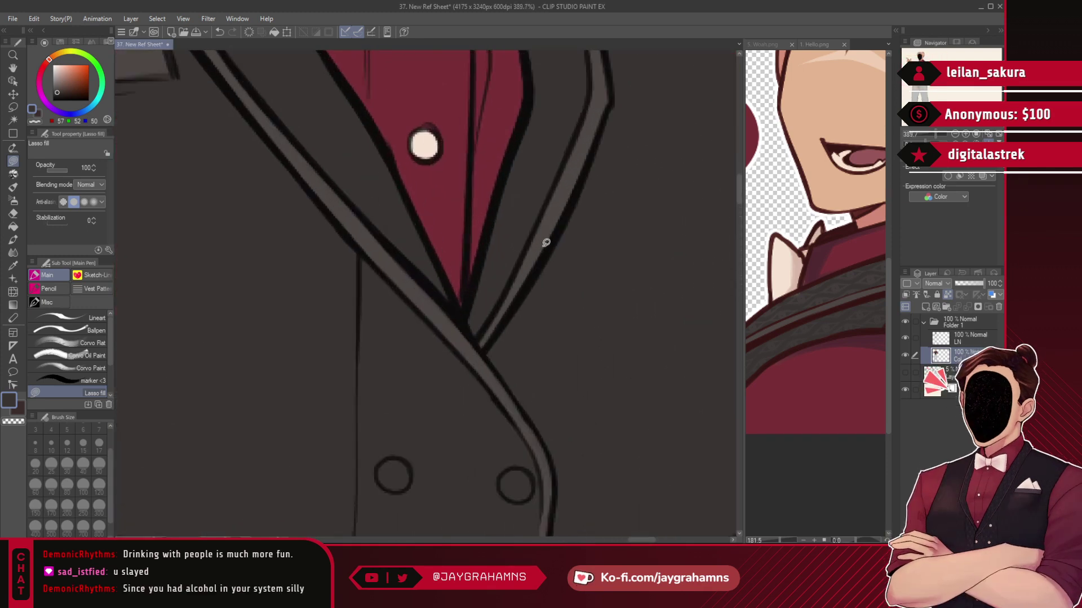
scroll(441, 264, "down", 6)
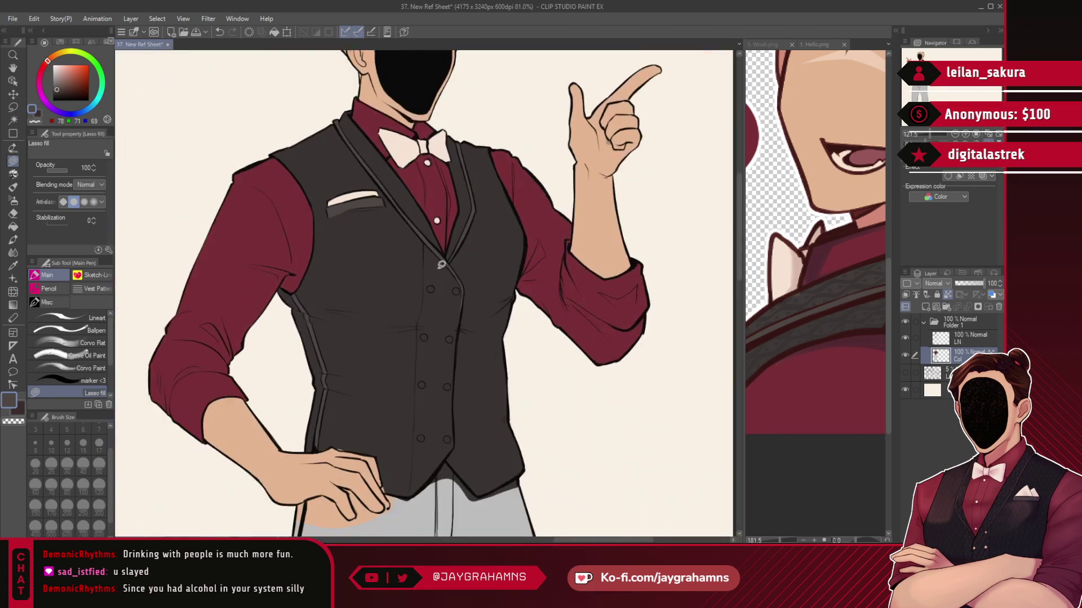
scroll(442, 265, "up", 5)
scroll(443, 276, "down", 3)
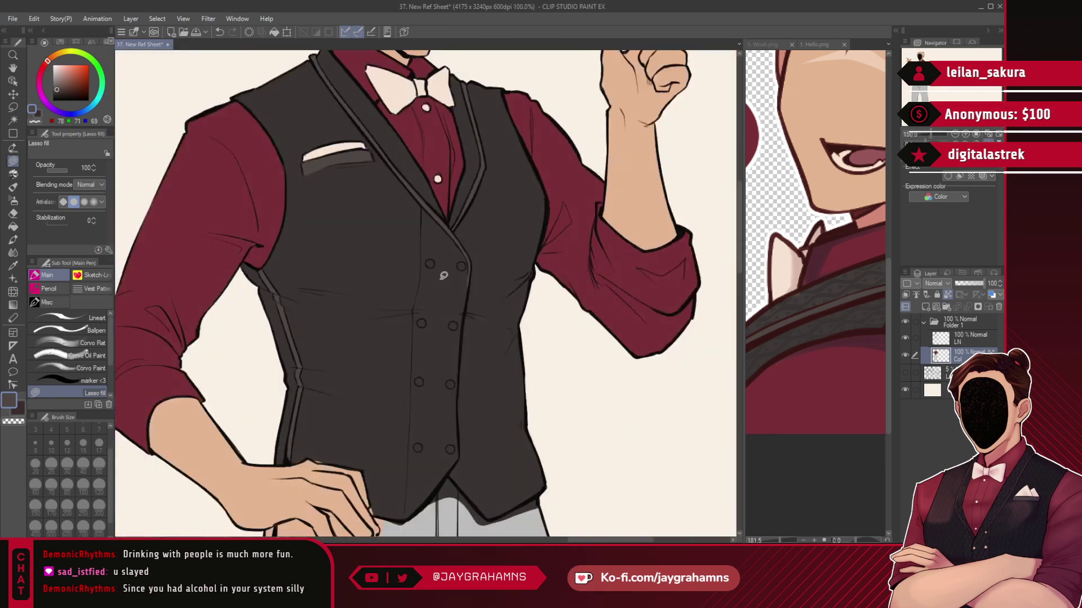
scroll(448, 262, "up", 3)
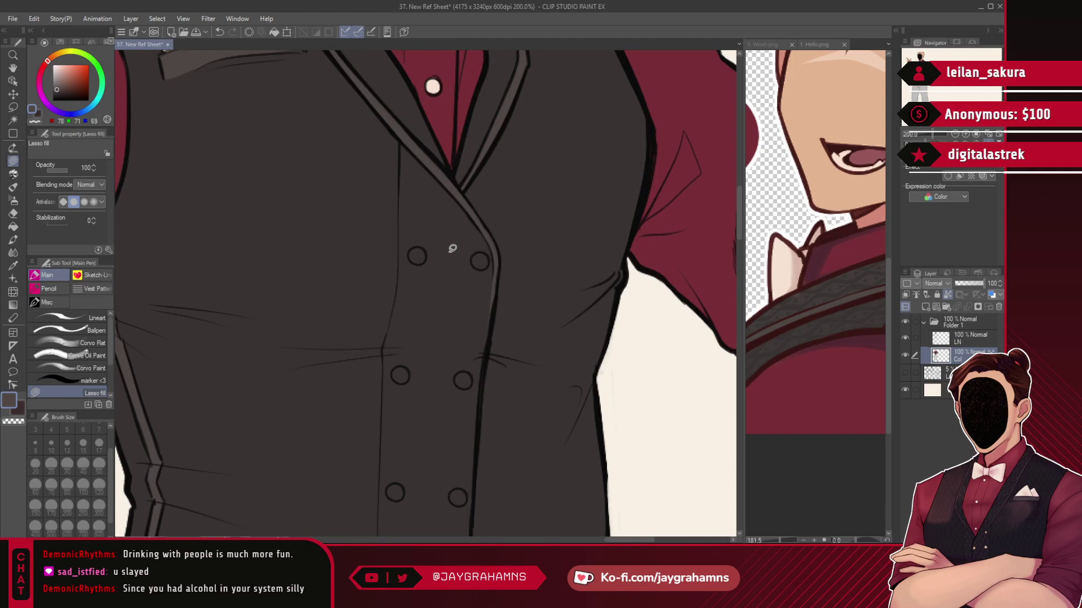
scroll(452, 249, "up", 3)
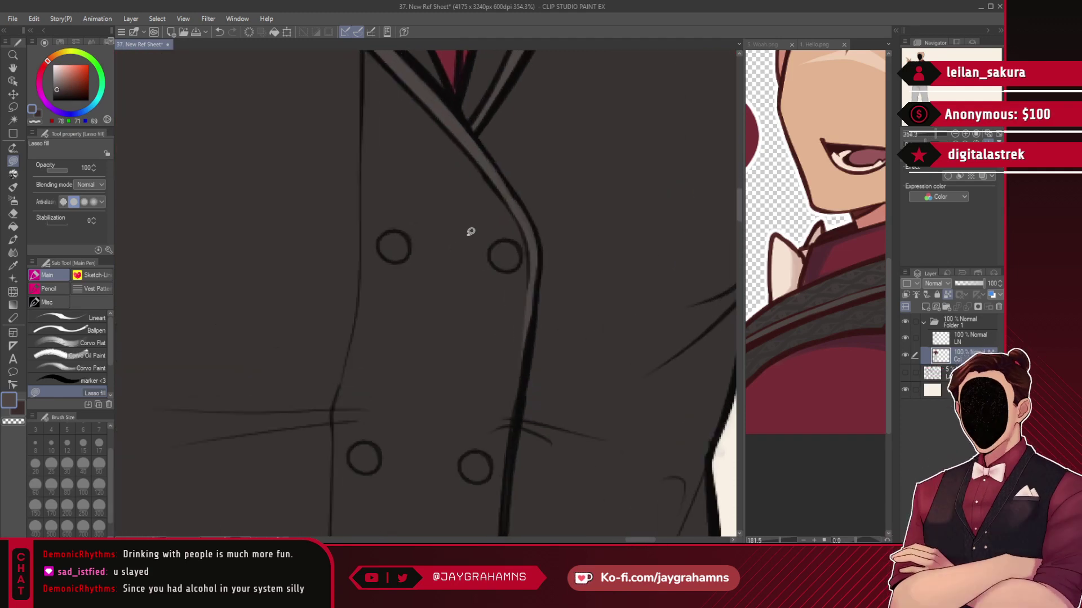
left_click(59, 76)
left_click_drag(386, 233, 399, 232)
key("ctrl+z")
left_click(455, 121, "alt")
key("ctrl+z")
left_click_drag(521, 247, 519, 243)
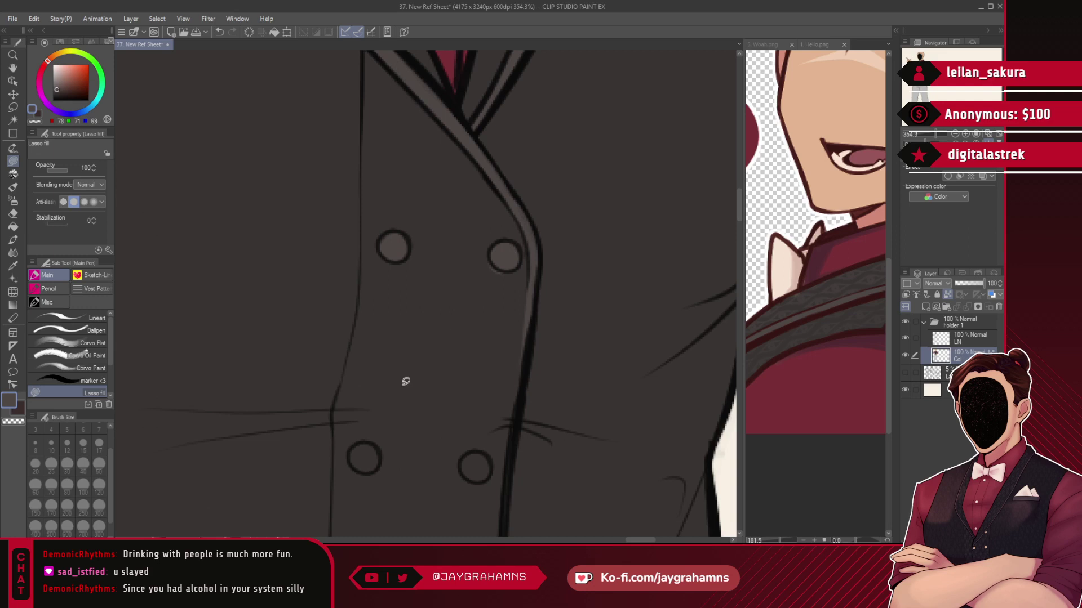
- Lasso-fill the second and third pairs of vest buttons in lighter grey, tidying the edges with the dark vest colour
left_click_drag(353, 456, 376, 442)
mouse_move(483, 452)
left_mouse_down()
mouse_move(492, 457)
mouse_move(485, 451)
left_mouse_up()
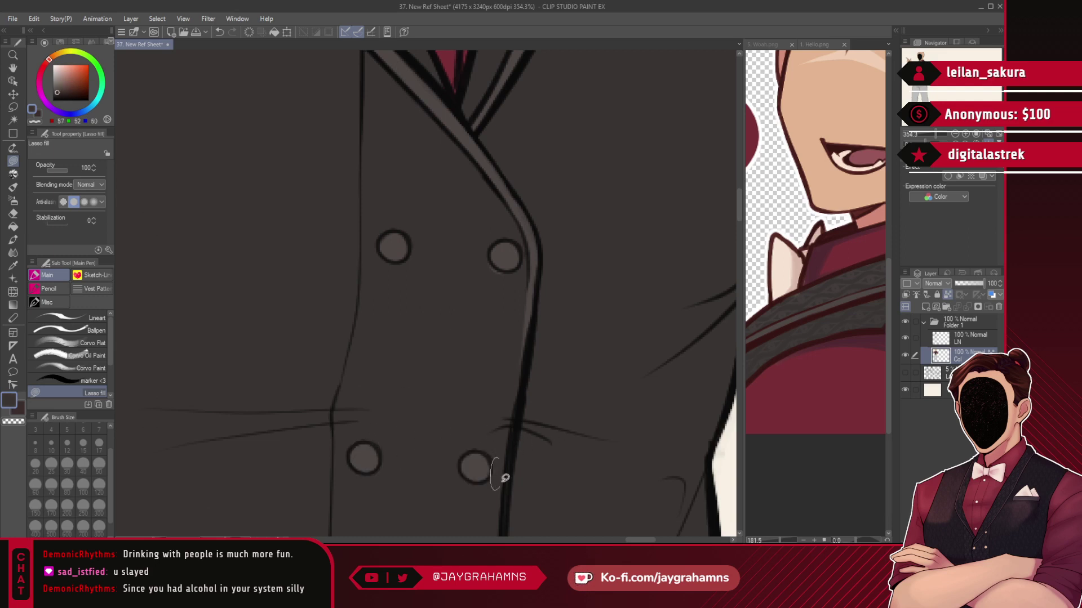
left_click_drag(487, 488, 563, 199)
left_click(433, 167, "alt")
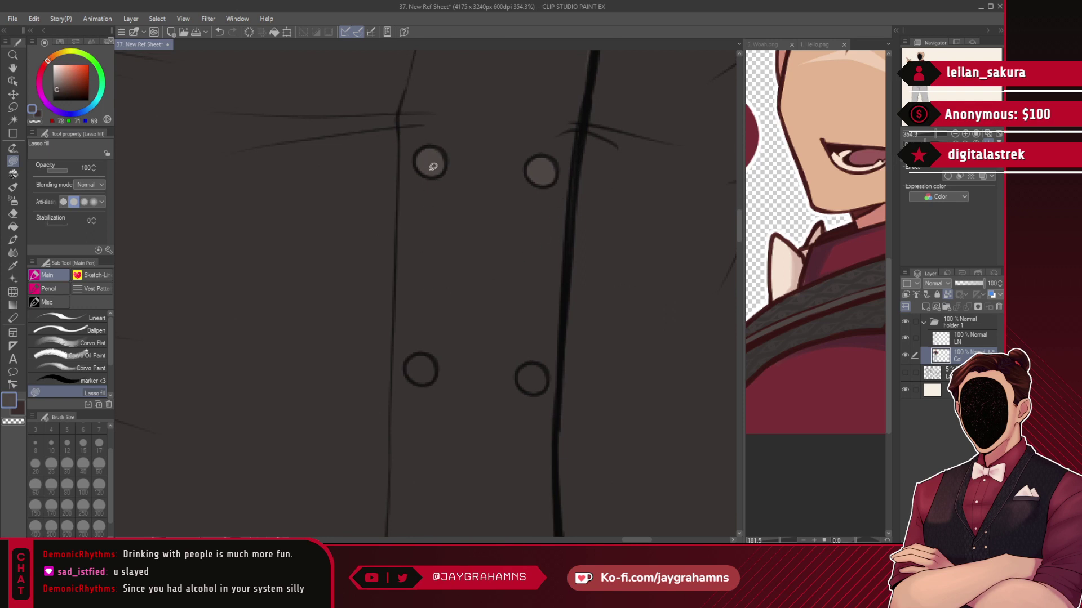
left_click_drag(432, 351, 434, 353)
mouse_move(526, 367)
left_mouse_down()
mouse_move(531, 379)
mouse_move(541, 363)
mouse_move(535, 228)
left_mouse_up()
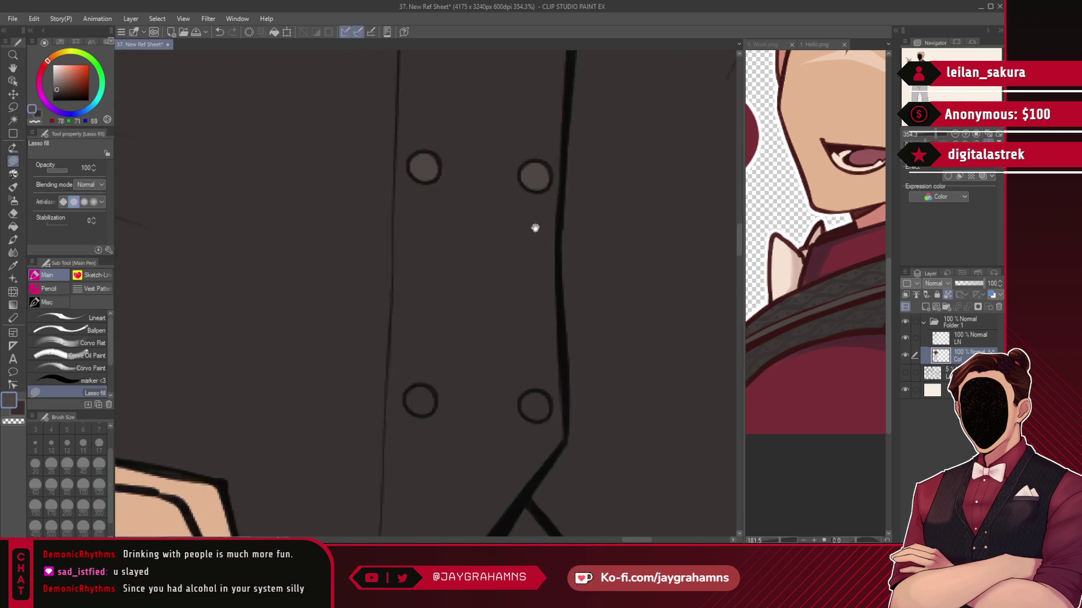
- Lasso-fill the bottom pair of vest buttons in lighter grey and clean their edges with the sampled dark vest colour
left_click_drag(443, 398, 411, 388)
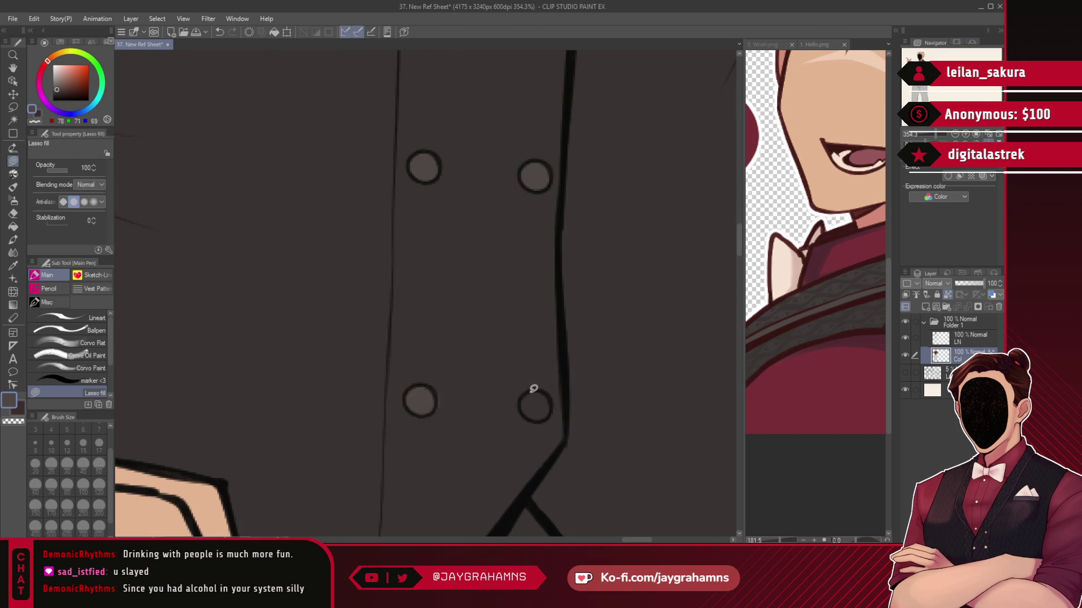
left_click_drag(524, 409, 548, 390)
left_click(552, 389, "alt")
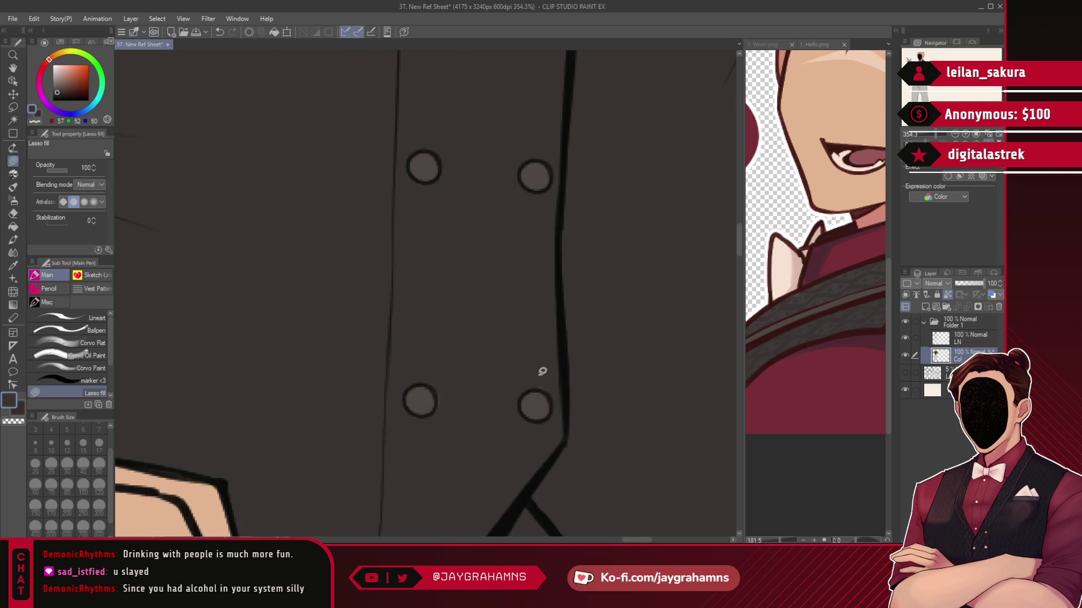
left_click_drag(440, 384, 437, 410)
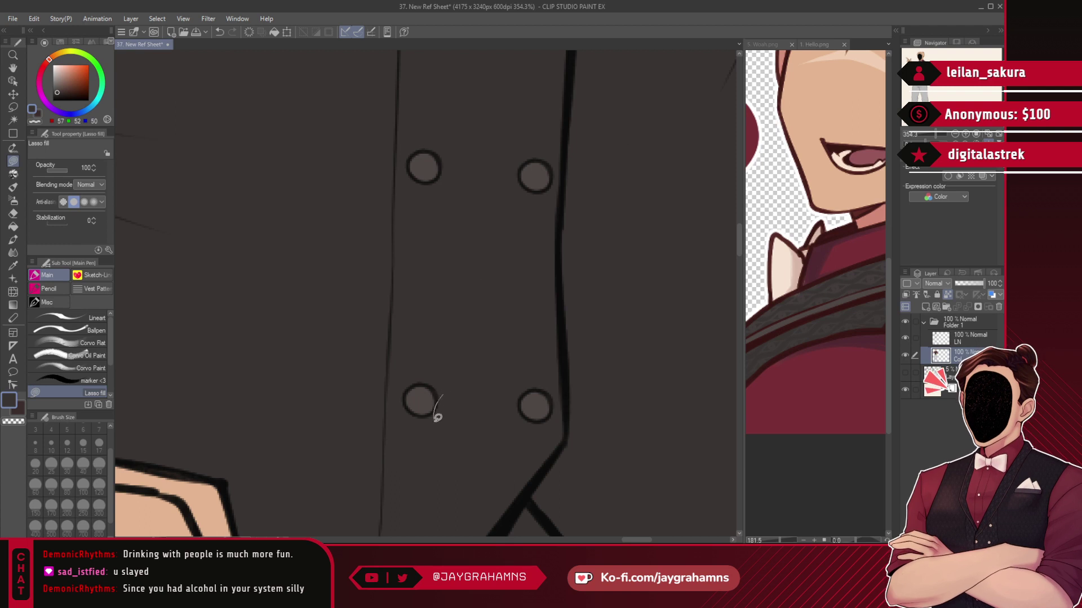
scroll(487, 377, "down", 8)
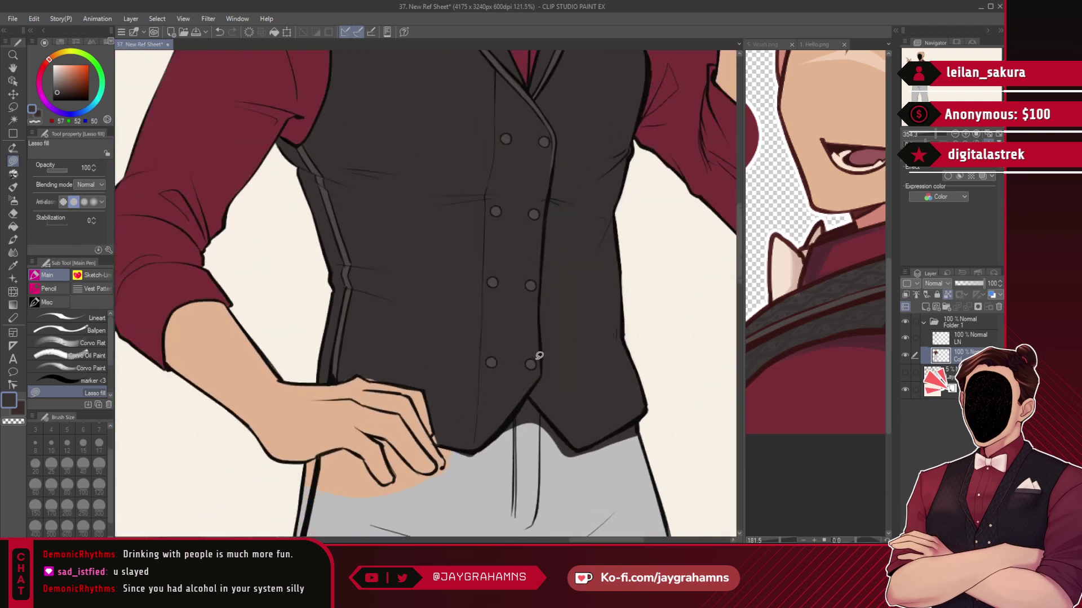
scroll(558, 242, "down", 4)
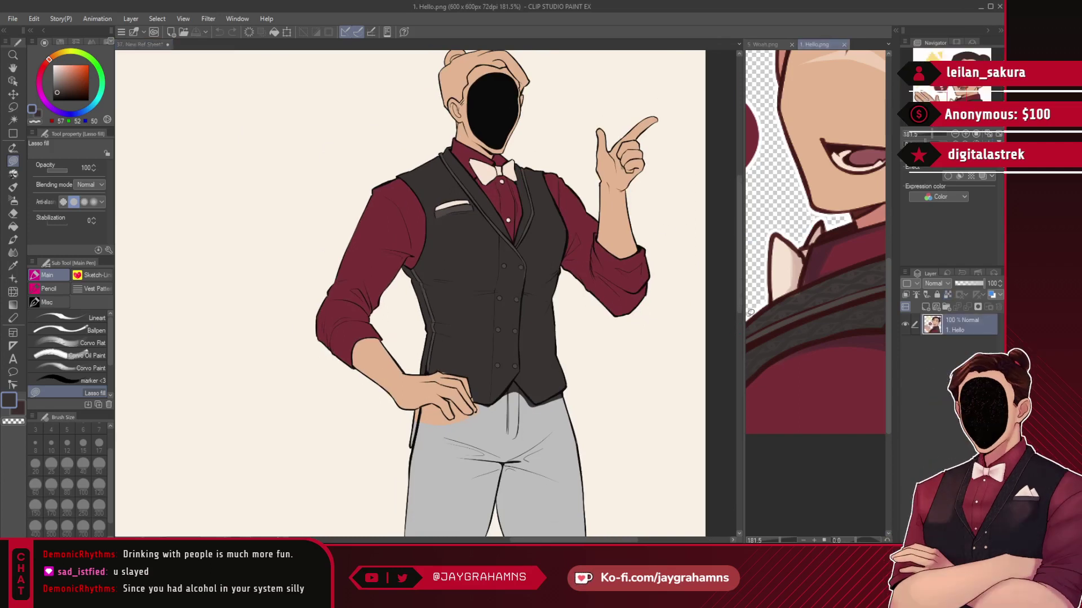
- Sample the dark brown hair colour from the reference illustration and mirror the ref sheet's canvas view horizontally
left_click(814, 44)
left_click(814, 175, "alt")
left_click(671, 184)
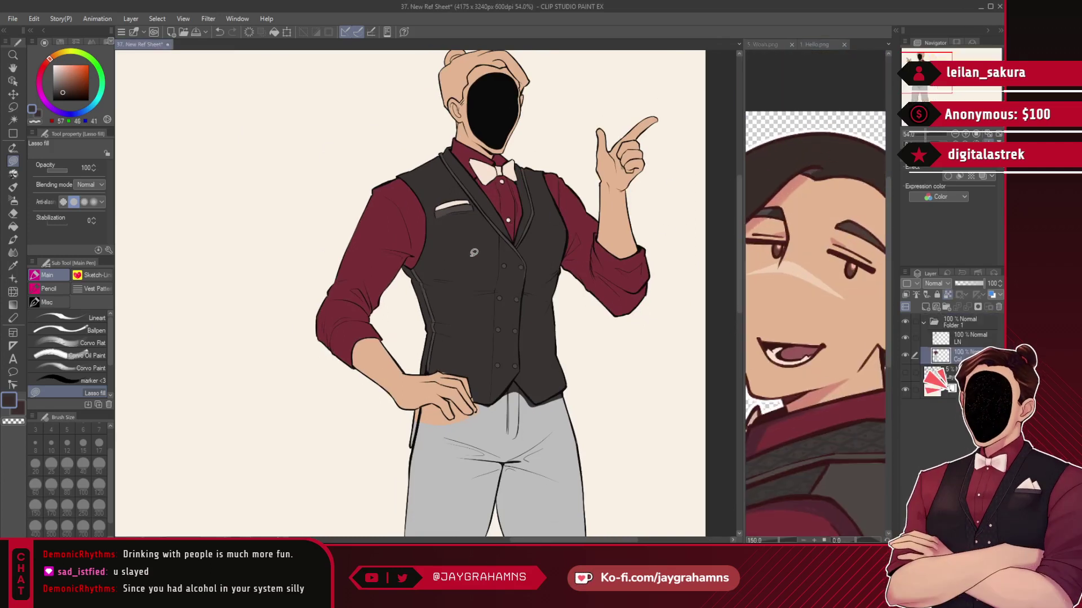
left_click_drag(486, 98, 468, 159)
scroll(468, 159, "up", 1)
scroll(452, 92, "up", 1)
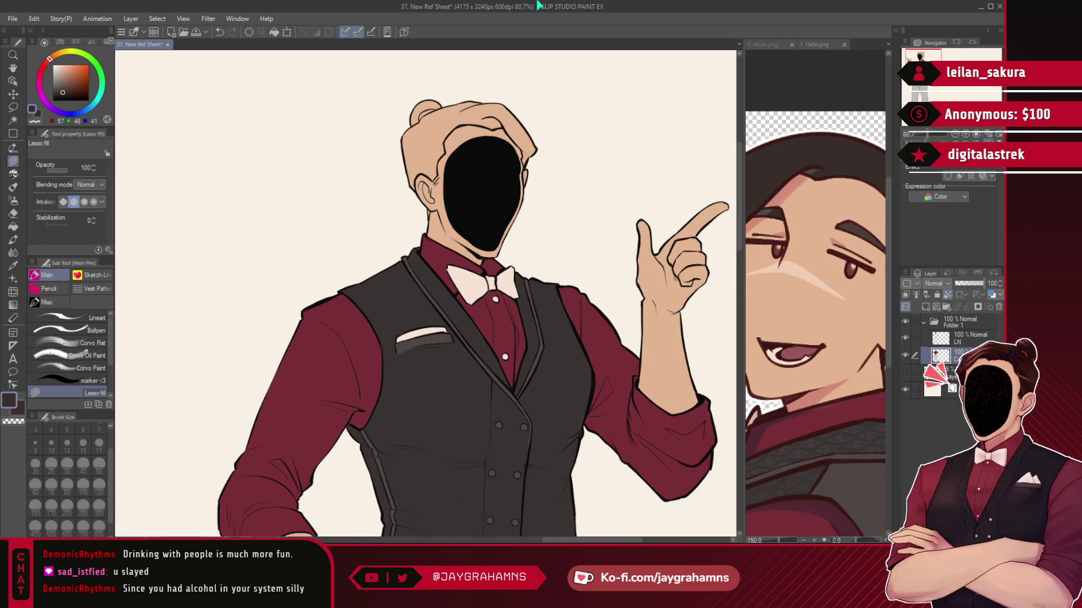
key("h")
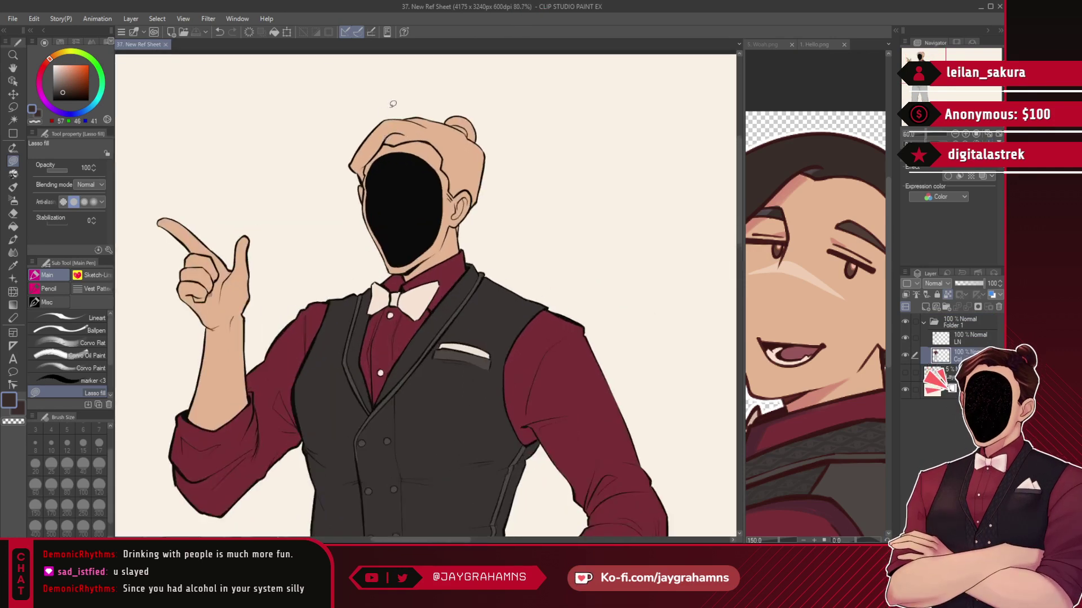
- Lasso-fill the figure's hair and bun with the dark brown, including the hair around the ear and nape
scroll(476, 148, "up", 6)
scroll(476, 148, "up", 1)
mouse_move(186, 158)
left_mouse_down()
mouse_move(166, 300)
mouse_move(196, 336)
mouse_move(212, 285)
mouse_move(269, 215)
left_mouse_up()
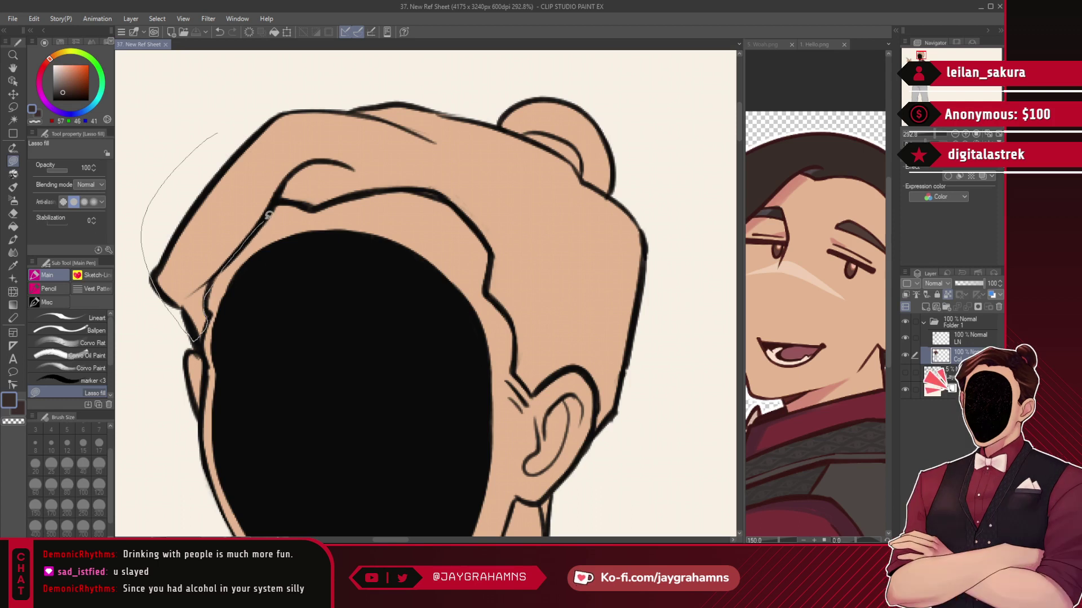
mouse_move(407, 189)
left_mouse_down()
mouse_move(448, 193)
mouse_move(486, 238)
left_mouse_up()
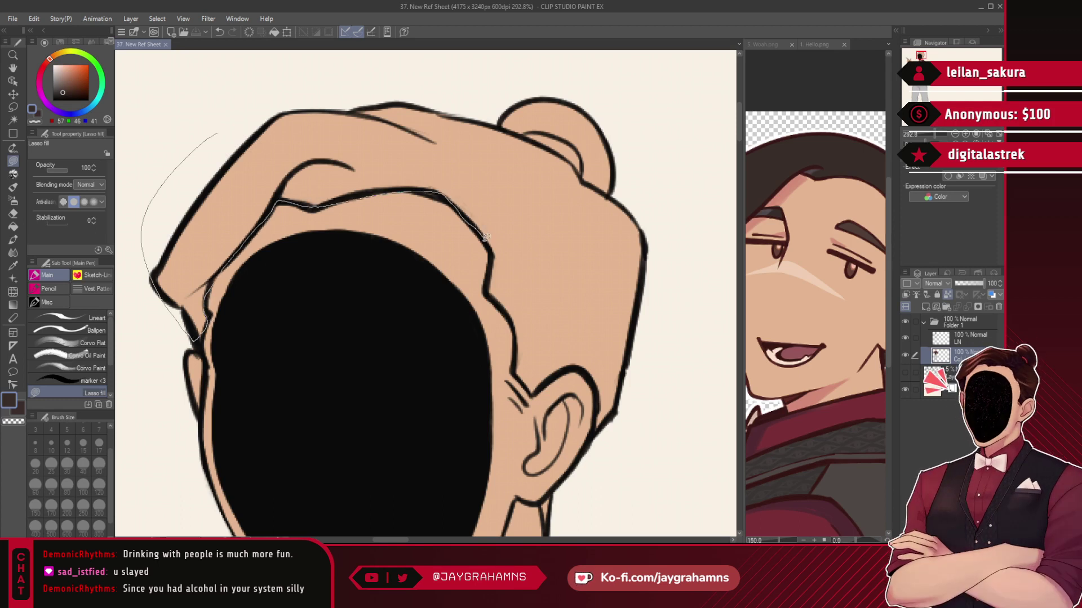
mouse_move(518, 361)
left_mouse_down()
mouse_move(544, 381)
mouse_move(662, 146)
mouse_move(326, 79)
left_mouse_up()
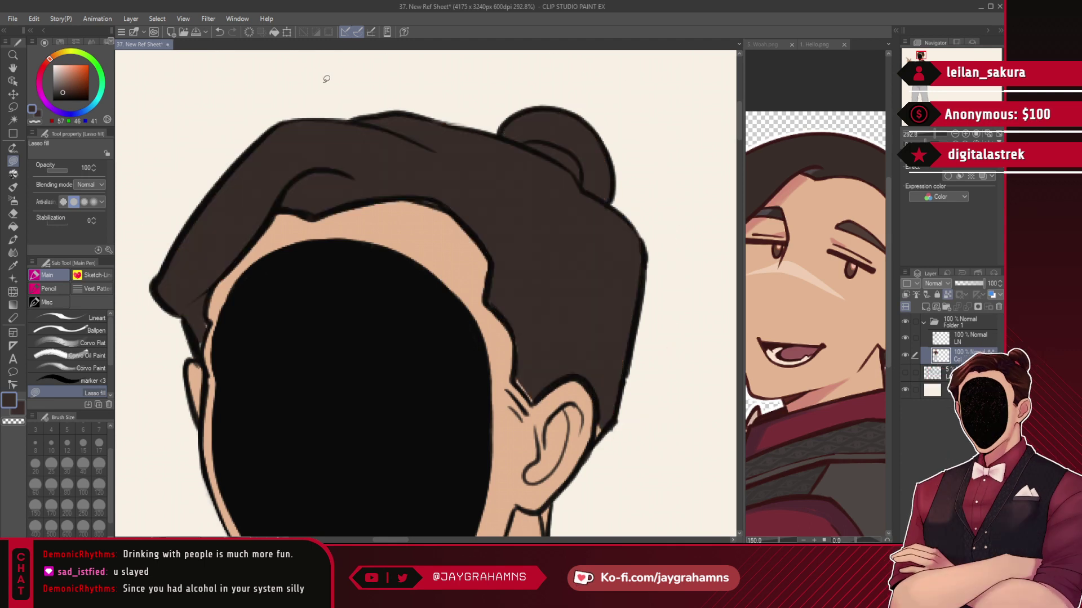
left_click_drag(519, 386, 616, 381)
left_click_drag(545, 530, 557, 516)
scroll(518, 306, "down", 7)
scroll(434, 276, "up", 4)
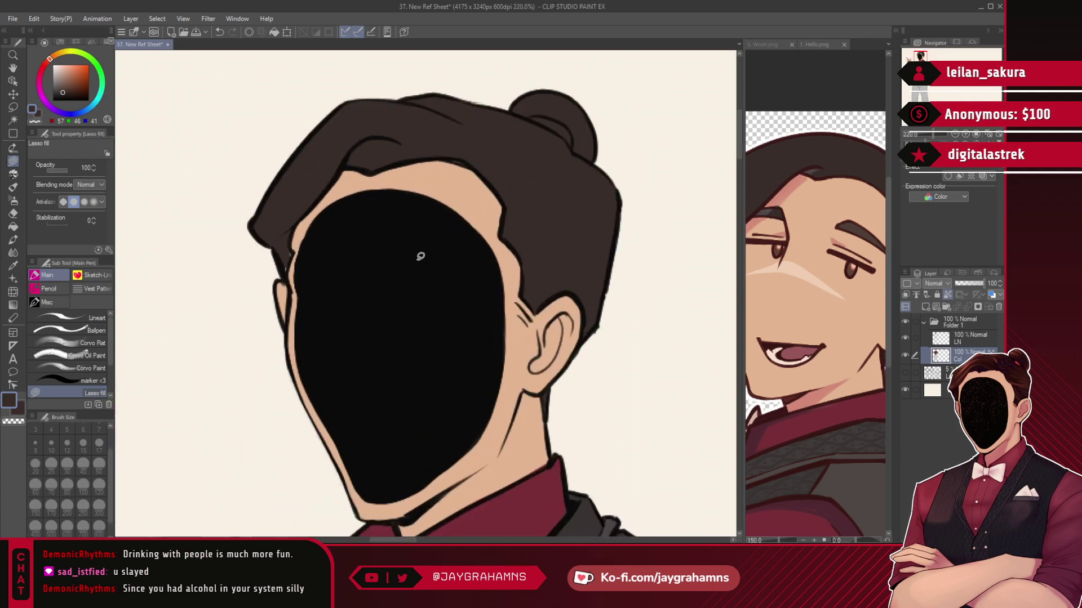
scroll(292, 198, "down", 5)
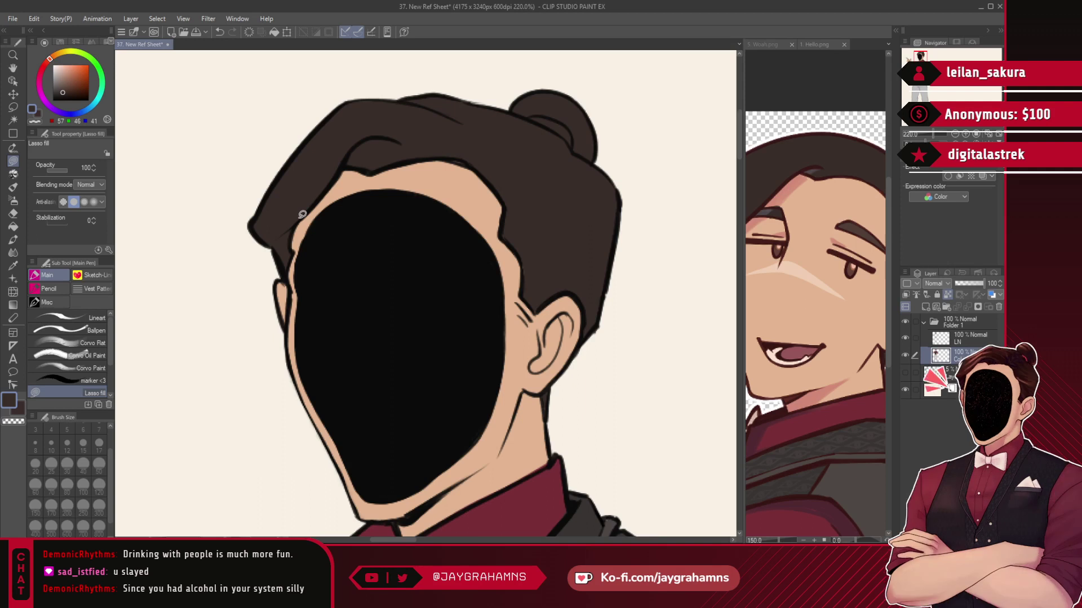
scroll(443, 260, "down", 1)
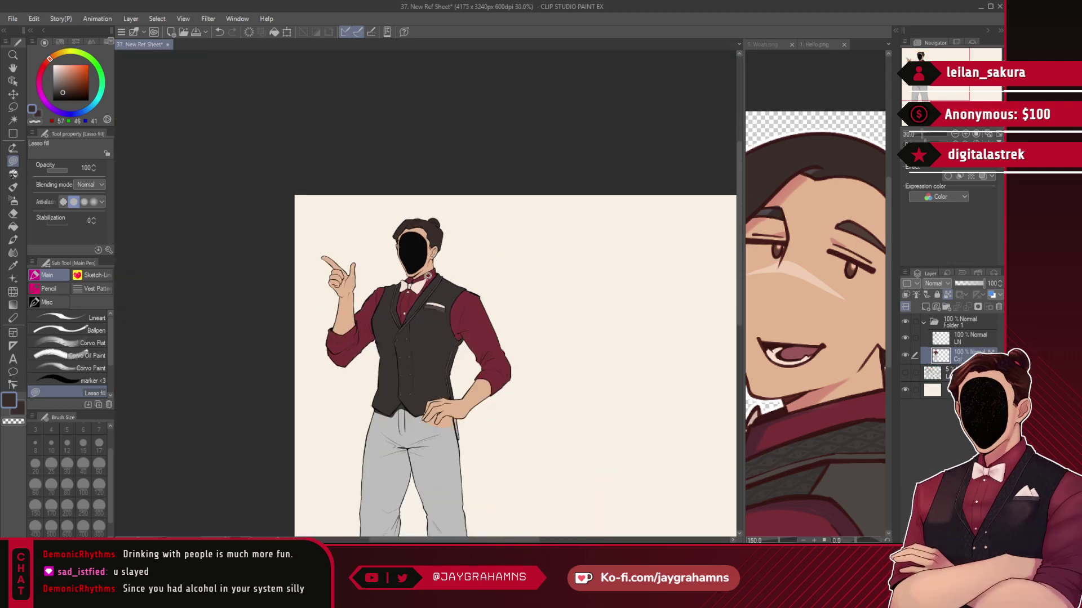
scroll(423, 260, "up", 2)
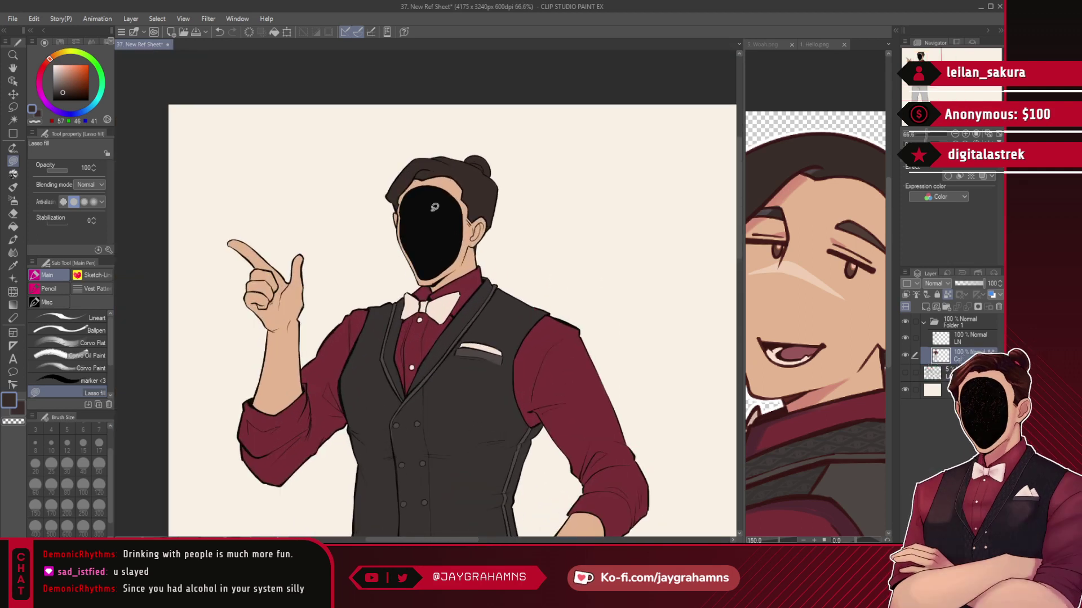
- Sample the greyish colour of the shaved side hair from the Hello.png reference for the ref sheet figure
scroll(434, 207, "down", 1)
scroll(434, 207, "up", 3)
left_click(820, 270)
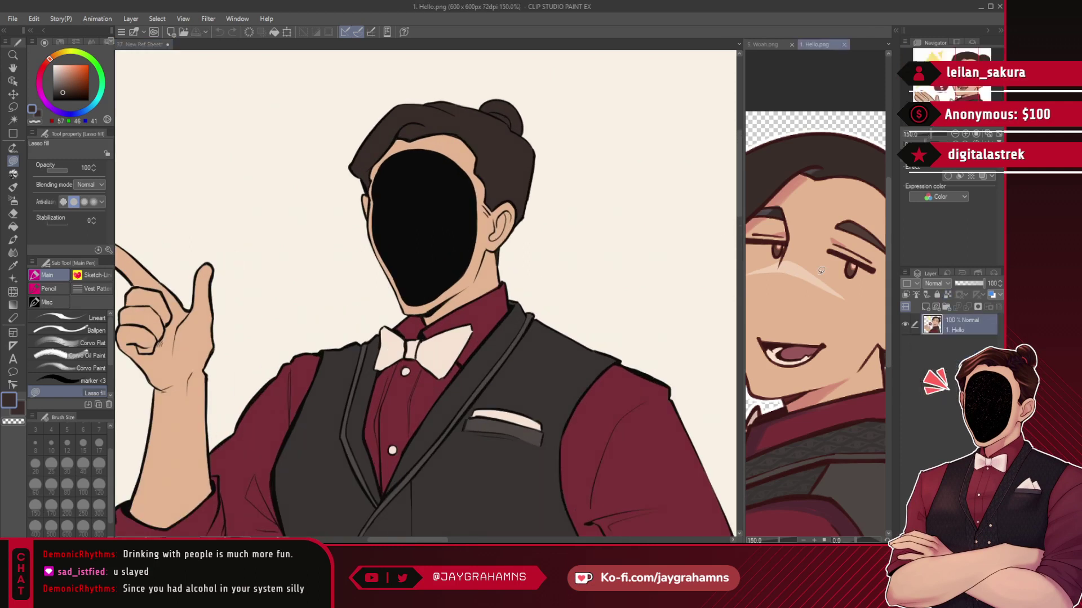
scroll(821, 271, "down", 2)
scroll(764, 285, "up", 6)
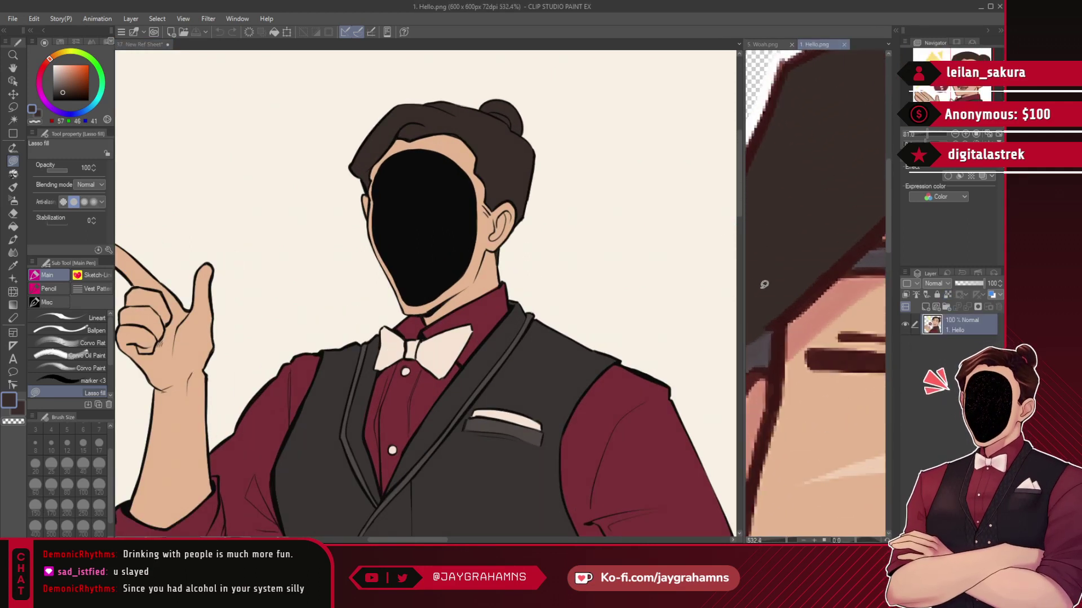
left_click(760, 353, "alt")
scroll(439, 108, "up", 5)
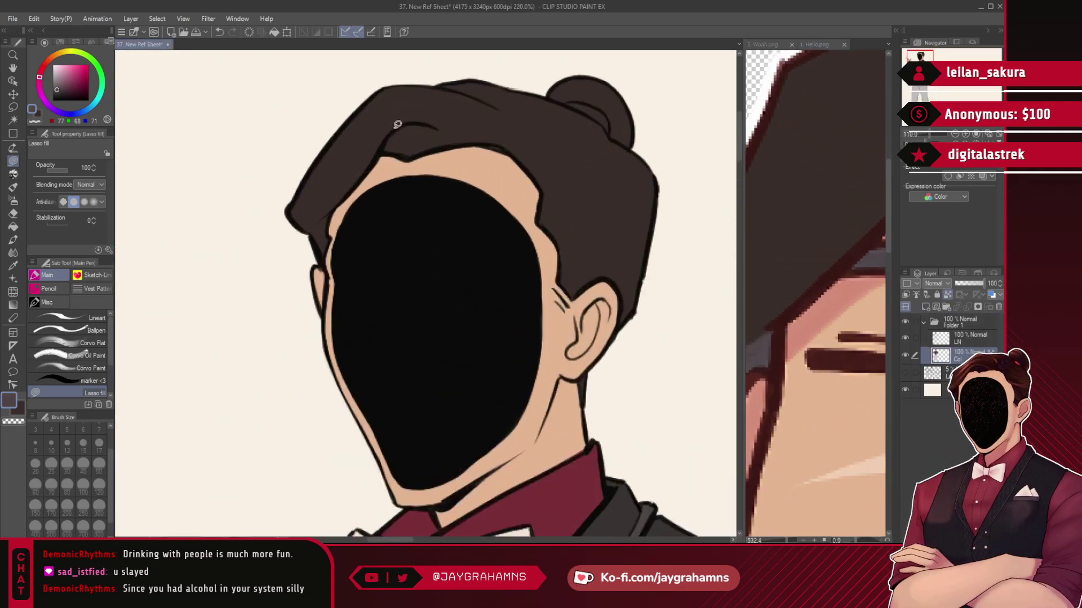
- Paint the small patch of side hair at the figure's far temple grey using the Corvo Flat brush at size 10
left_click(93, 344)
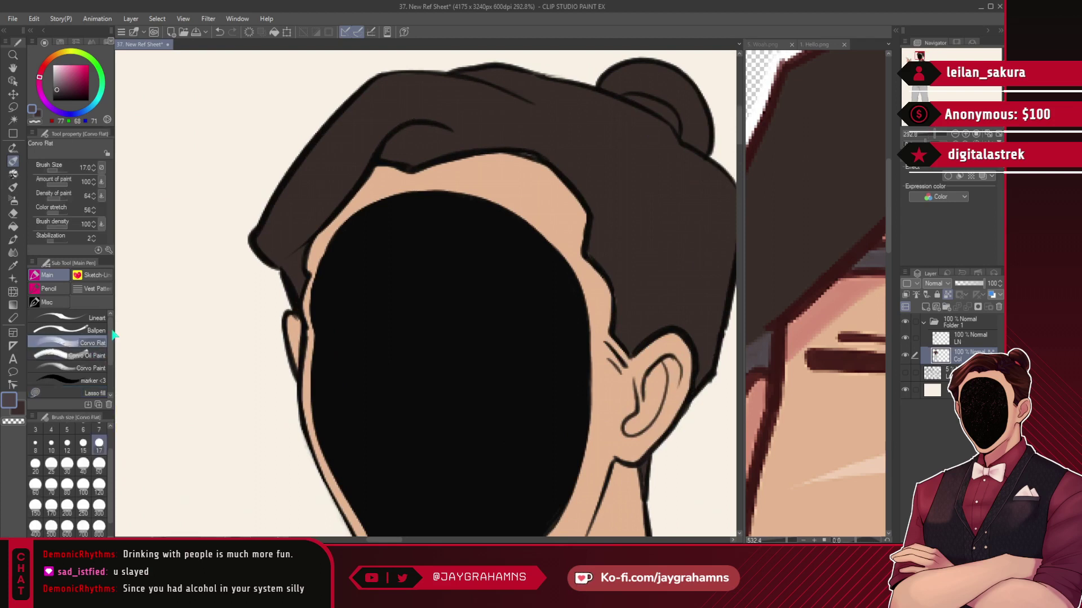
key("bracketleft")
key("bracketleft")
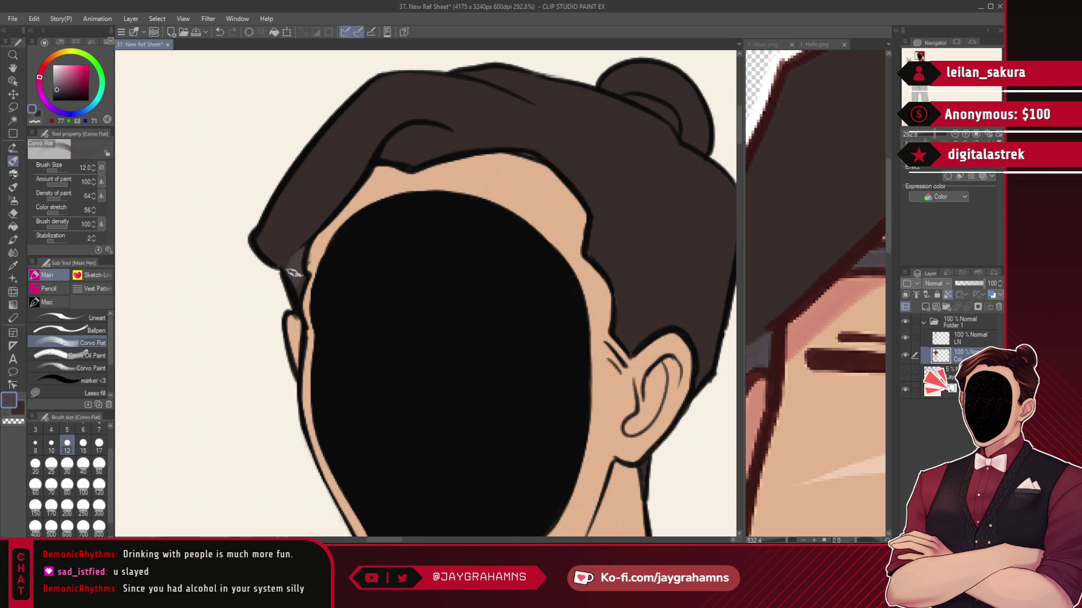
key("bracketleft")
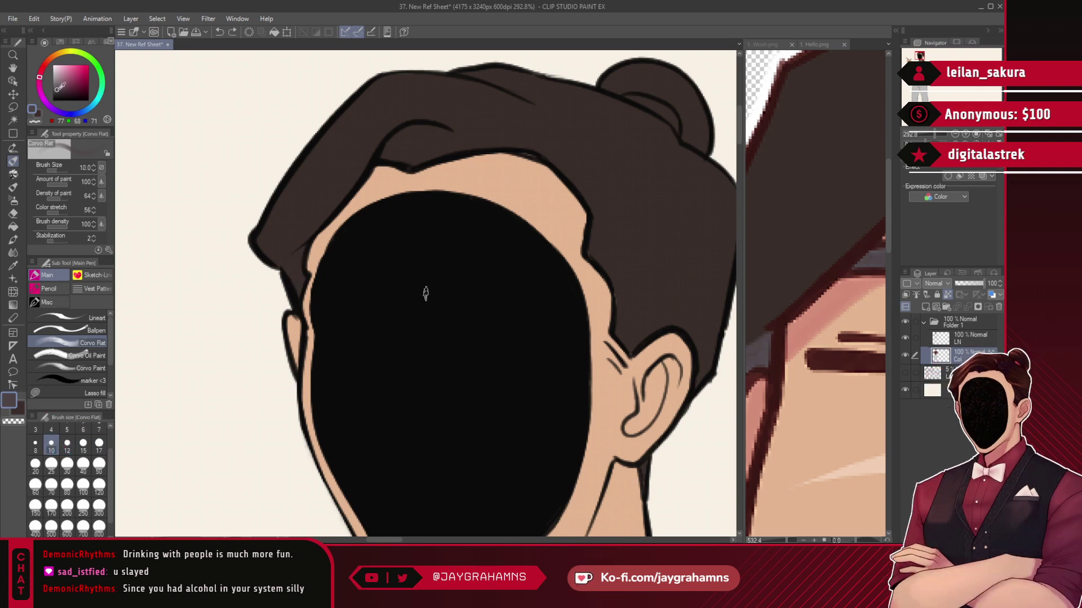
left_click_drag(303, 251, 299, 272)
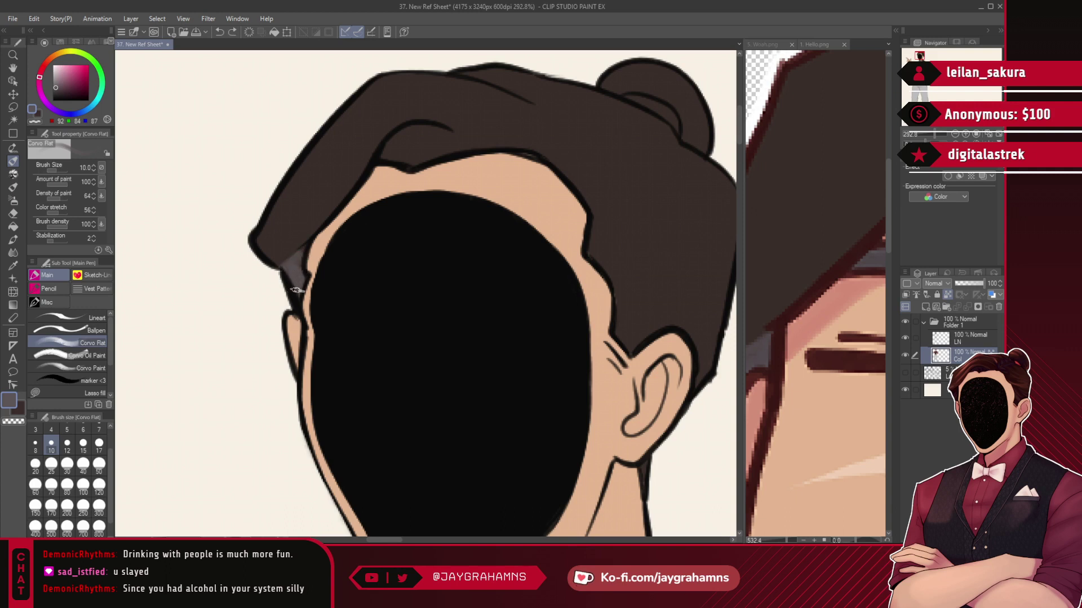
- Brush the grey undercut onto the side hair above the near ear, redoing the stroke along its upper edge
left_click_drag(590, 233, 686, 310)
mouse_move(609, 272)
left_mouse_down()
mouse_move(637, 288)
mouse_move(621, 290)
mouse_move(647, 319)
left_mouse_up()
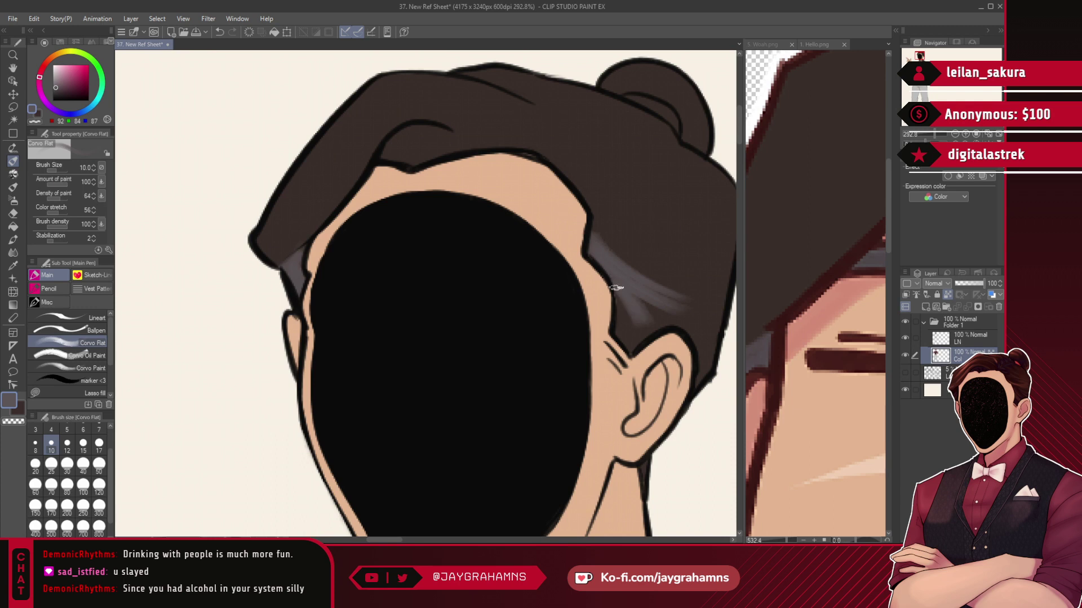
left_click_drag(631, 292, 669, 321)
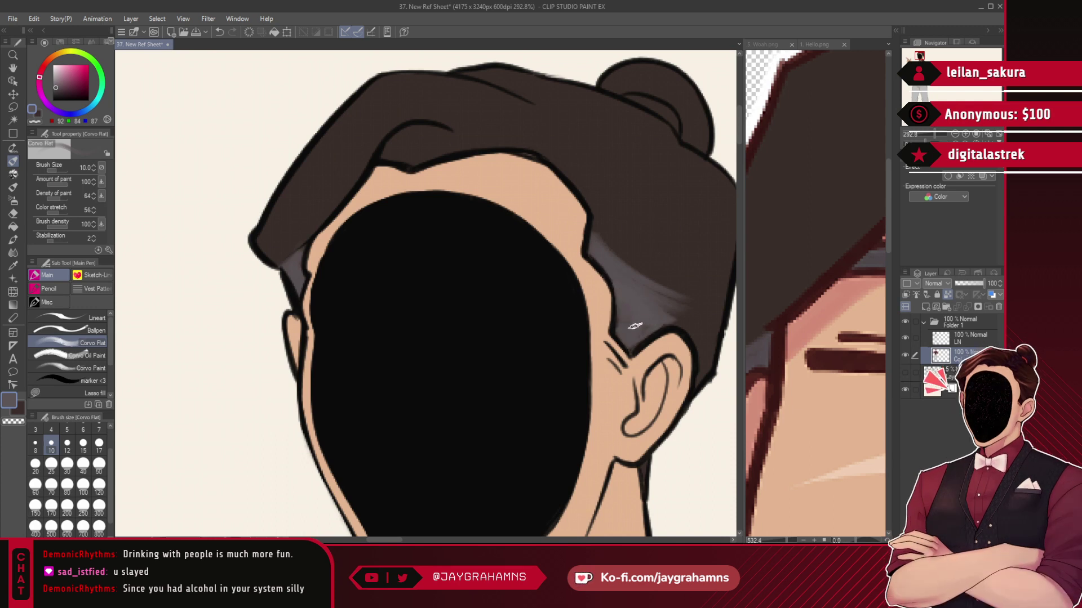
left_click_drag(597, 234, 692, 285)
key("ctrl+z")
mouse_move(598, 231)
left_mouse_down()
mouse_move(705, 295)
mouse_move(614, 246)
mouse_move(696, 283)
left_mouse_up()
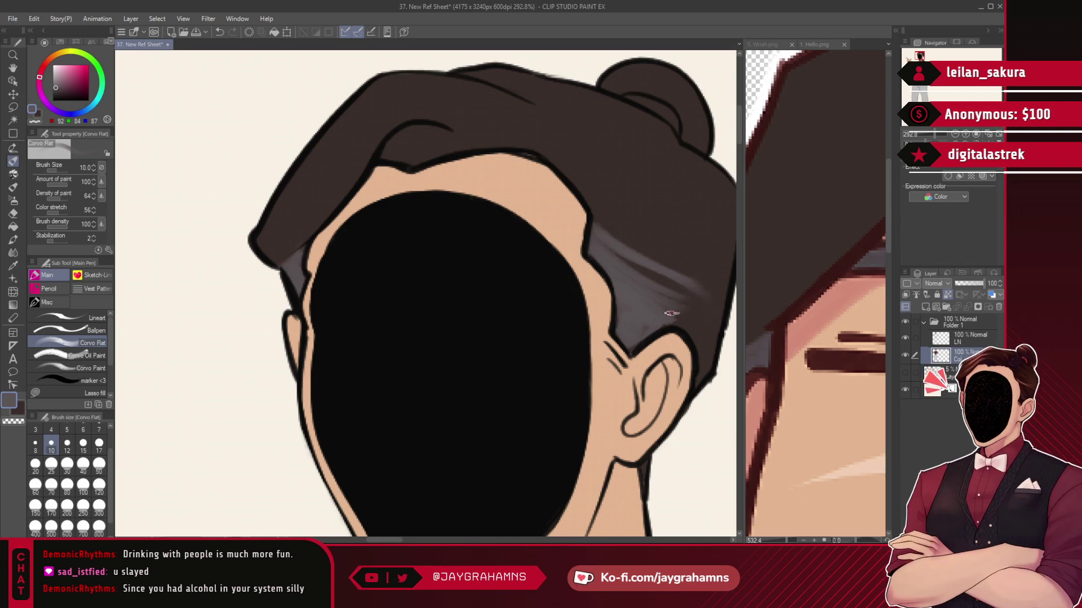
left_click_drag(630, 275, 692, 330)
- Paint the hair patch under the fringe grey and smooth the undercut above the ear with a grey sampled from it
mouse_move(396, 139)
left_mouse_down()
mouse_move(387, 157)
mouse_move(414, 141)
mouse_move(446, 146)
mouse_move(444, 130)
left_mouse_up()
mouse_move(386, 152)
left_mouse_down()
mouse_move(423, 133)
mouse_move(474, 148)
left_mouse_up()
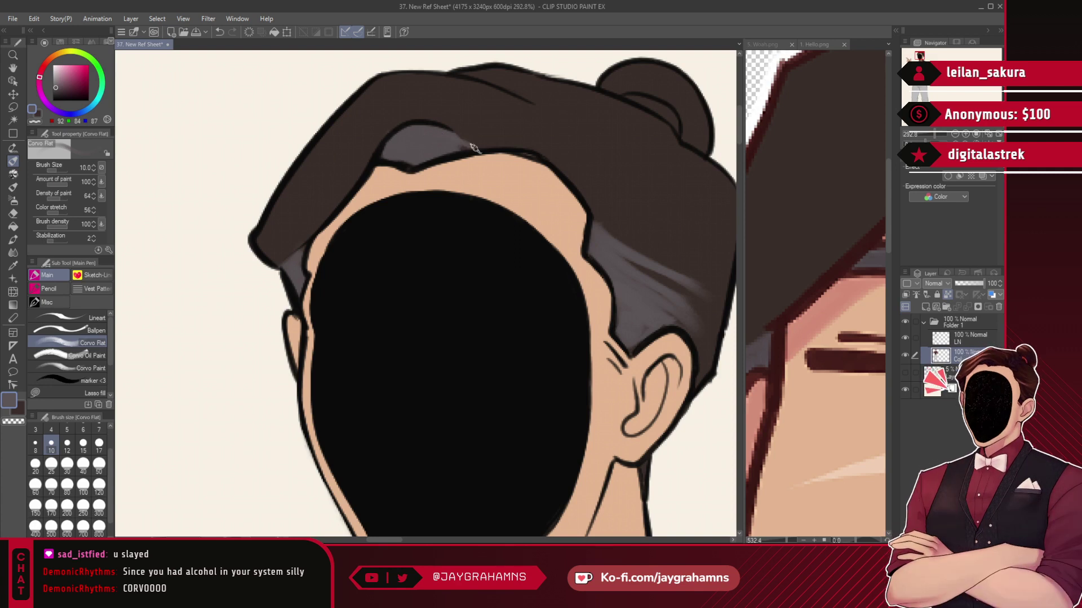
mouse_move(619, 257)
left_mouse_down()
mouse_move(704, 302)
mouse_move(706, 361)
left_mouse_up()
left_click(647, 257, "alt")
key("ctrl+z")
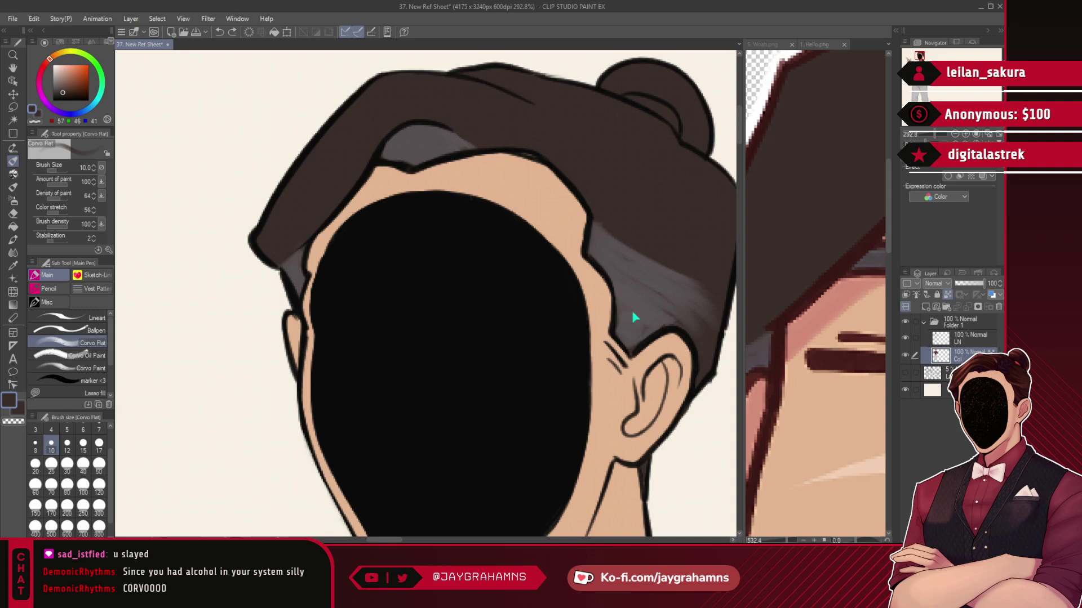
left_click(642, 273, "alt")
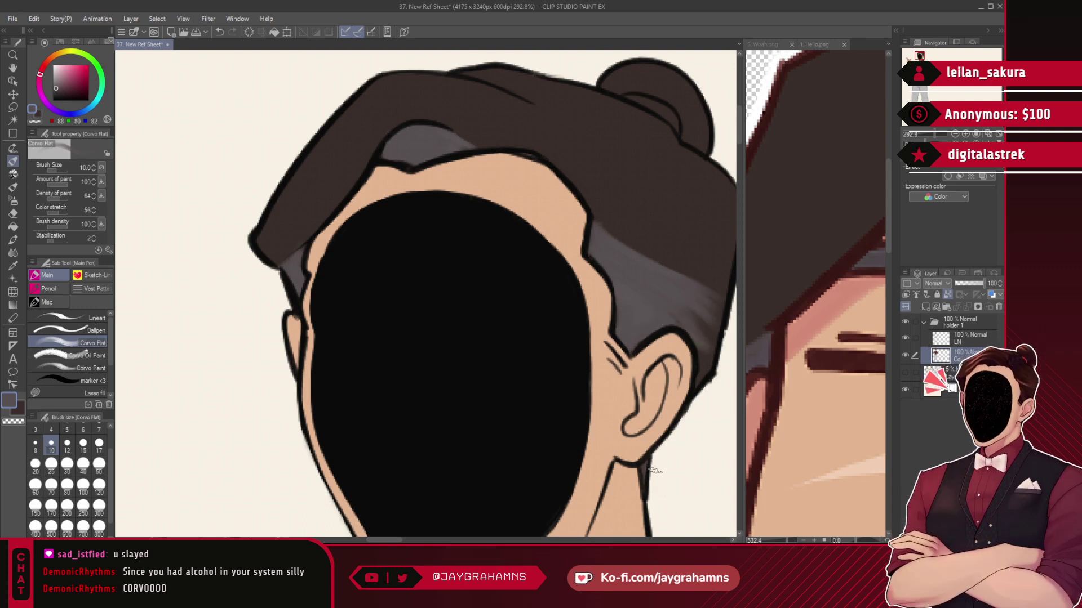
scroll(285, 326, "down", 6)
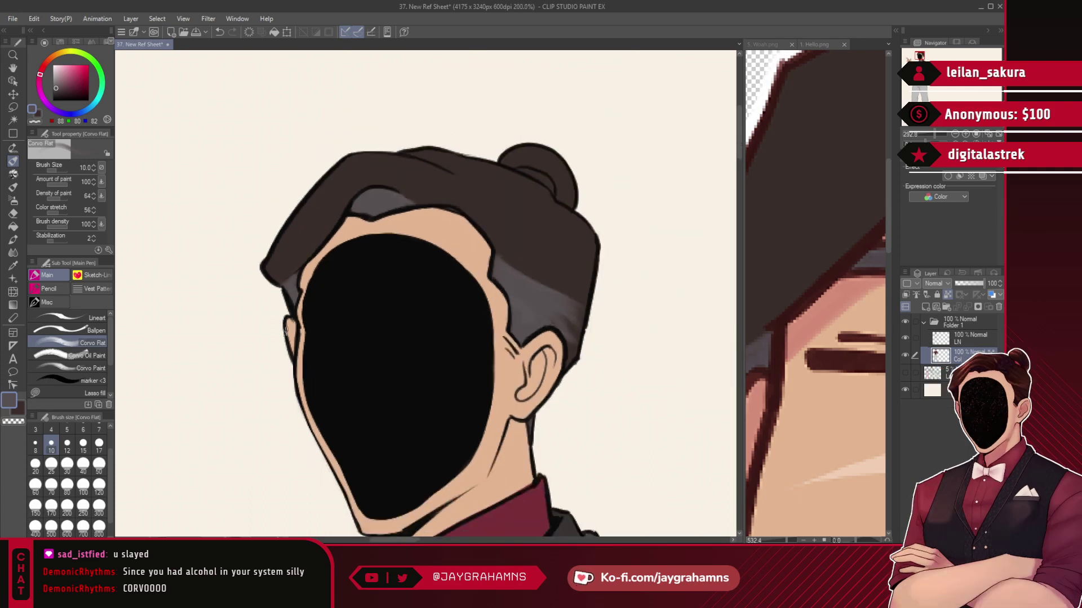
- Sample the red of the hair tie from the Hello.png reference
left_click(861, 329)
scroll(861, 329, "down", 8)
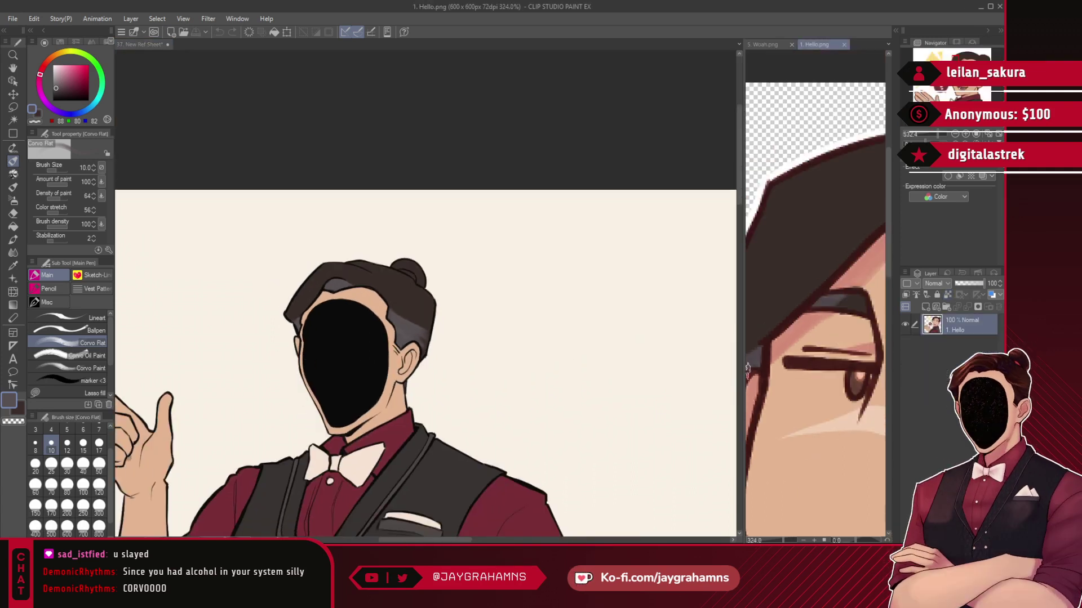
scroll(868, 350, "up", 8)
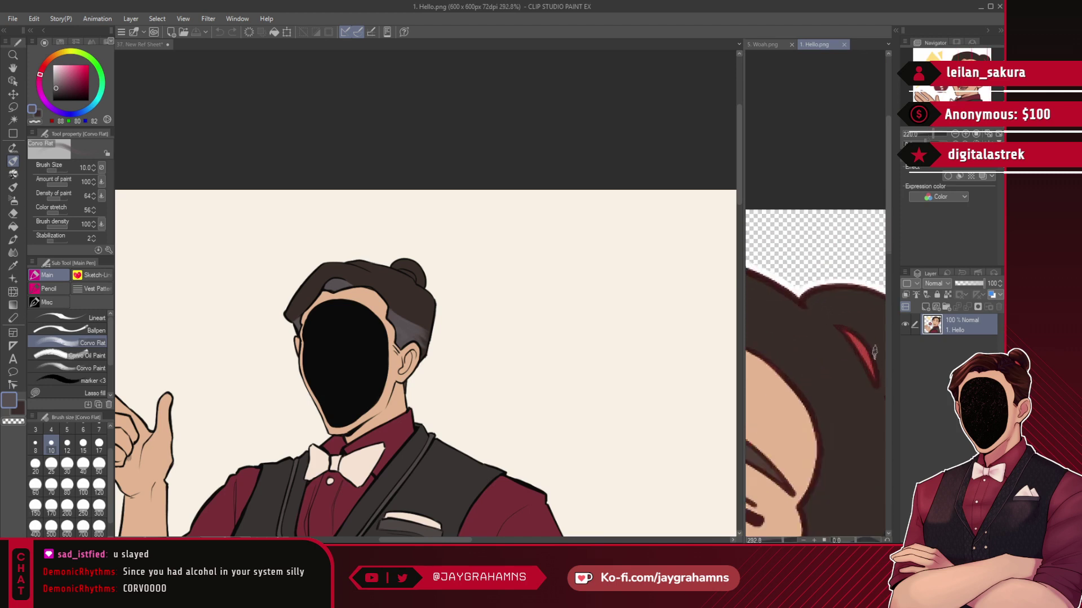
left_click(837, 337, "alt")
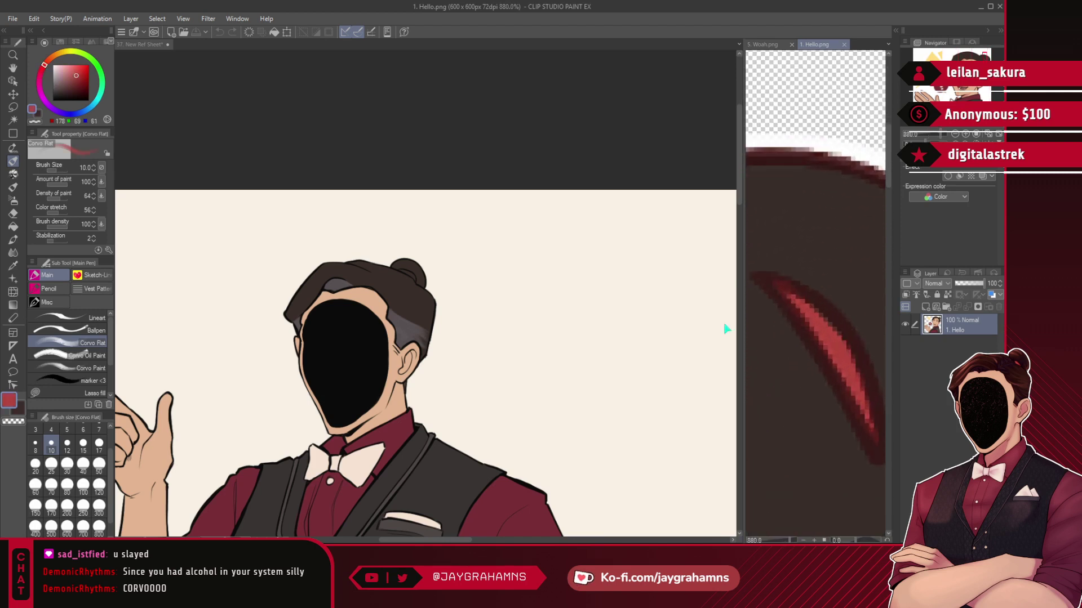
- Lasso-fill the hair tie at the base of the figure's bun with the sampled red
left_click(546, 261)
scroll(399, 272, "up", 5)
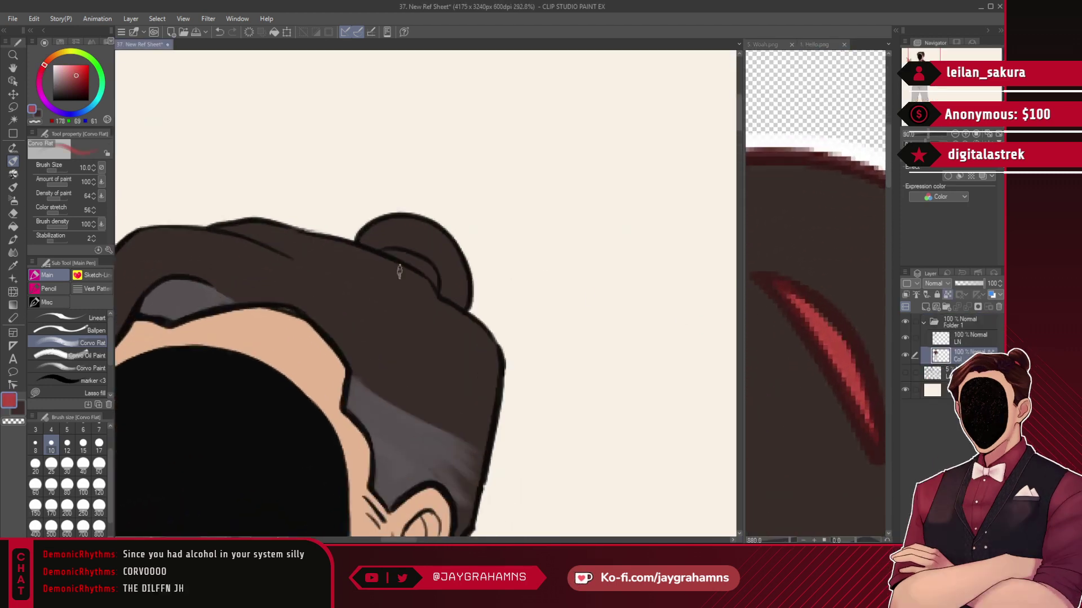
scroll(400, 272, "up", 4)
left_click(65, 393)
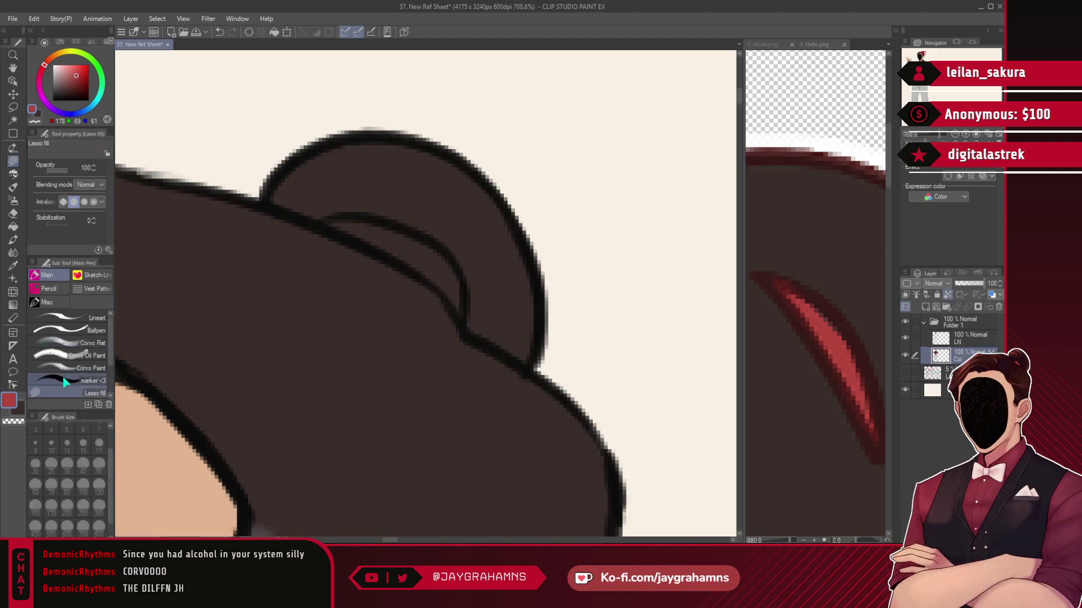
left_click_drag(363, 221, 419, 271)
mouse_move(381, 219)
left_mouse_down()
mouse_move(458, 290)
mouse_move(433, 249)
left_mouse_up()
scroll(434, 249, "down", 8)
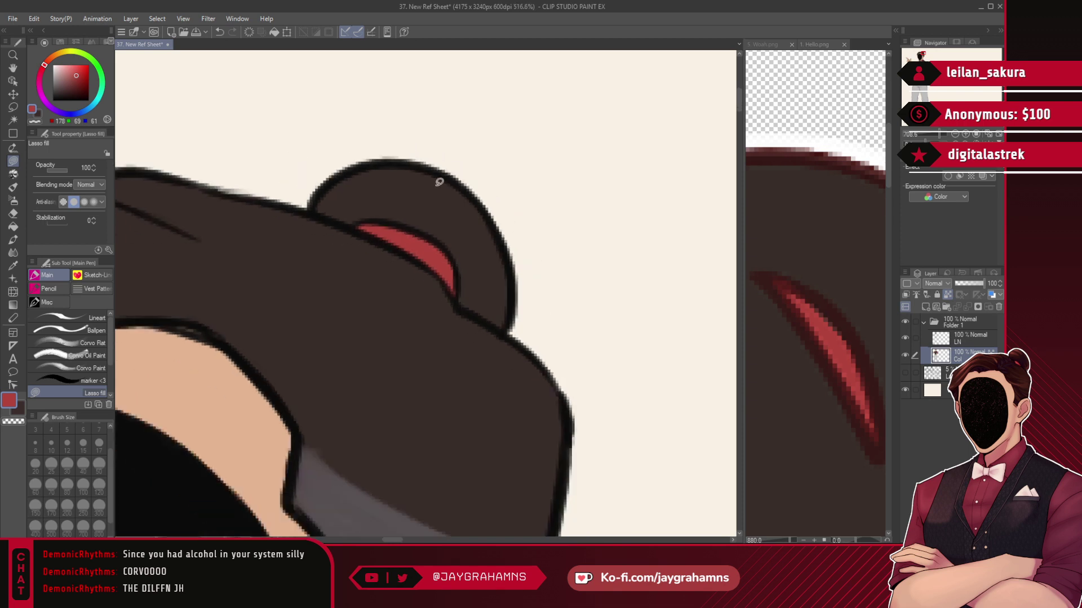
scroll(456, 193, "up", 3)
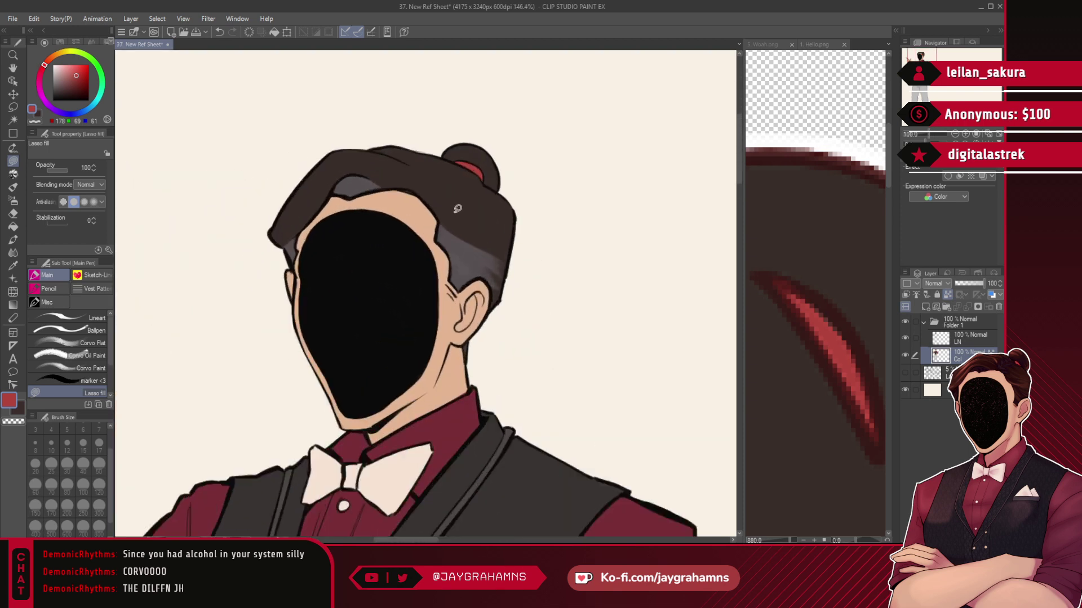
- Save the sheet, mirror the canvas view, and brush sampled dark brown Corvo Flat strokes into the grey undercut above the ear
left_click(495, 201, "alt")
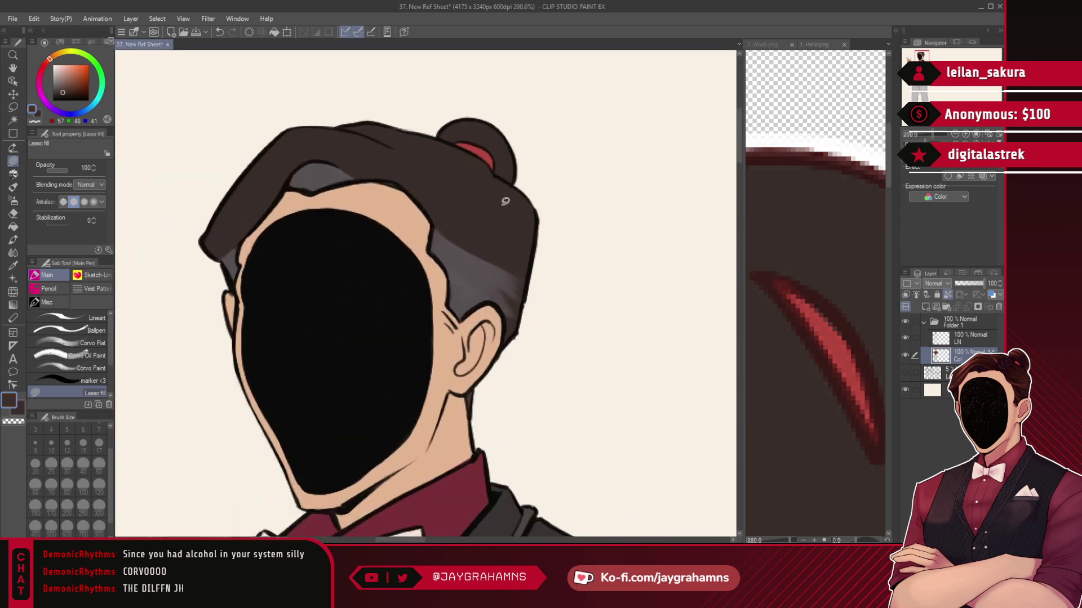
key("ctrl+s")
key("h")
scroll(353, 284, "up", 3)
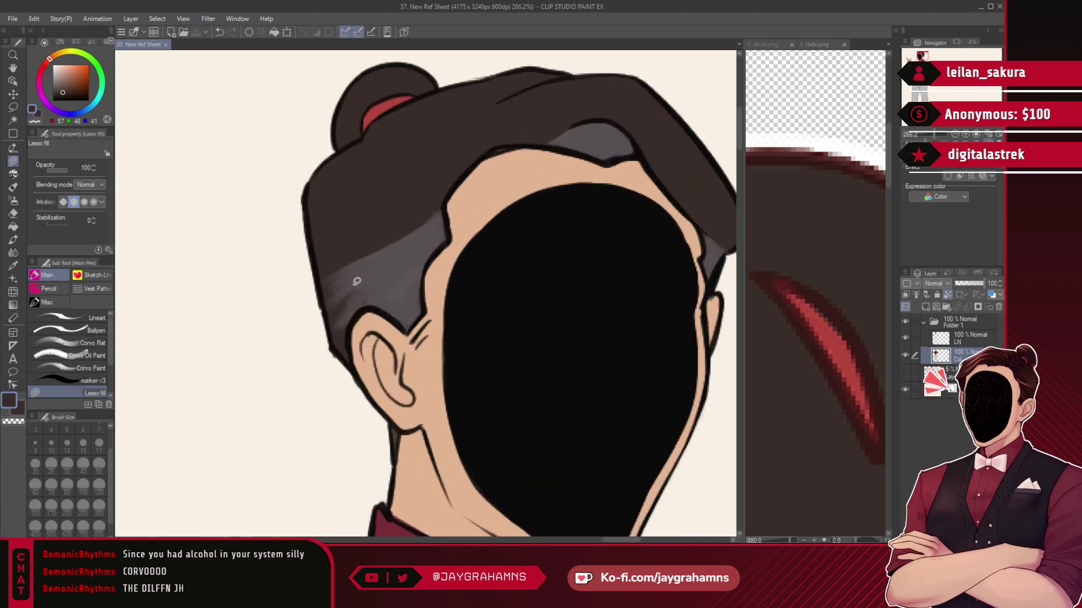
left_click(87, 343)
left_click_drag(305, 337, 399, 255)
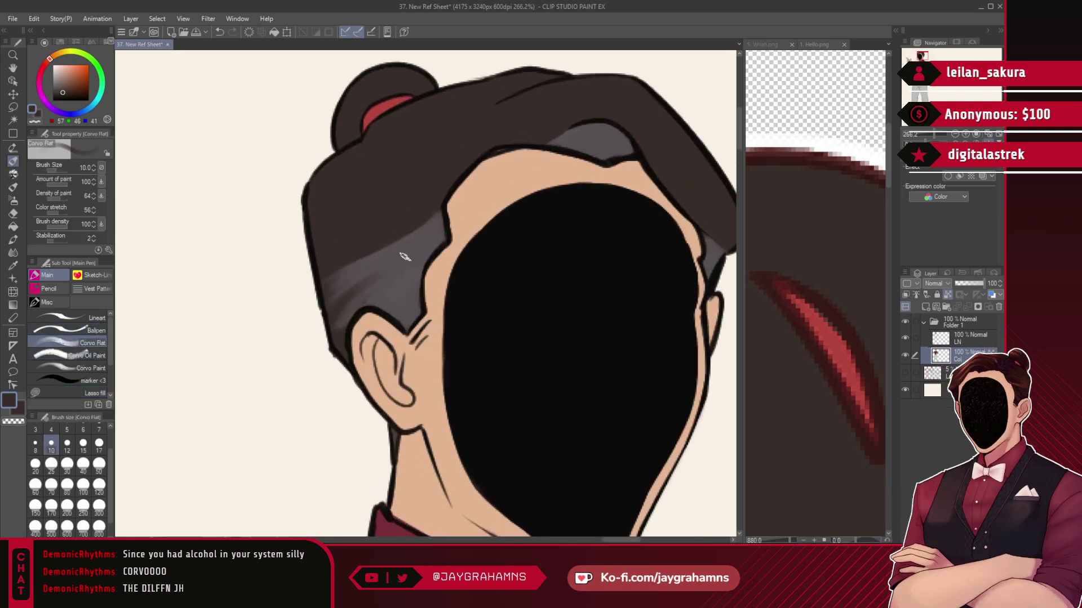
left_click_drag(312, 328, 437, 244)
left_click_drag(320, 304, 441, 232)
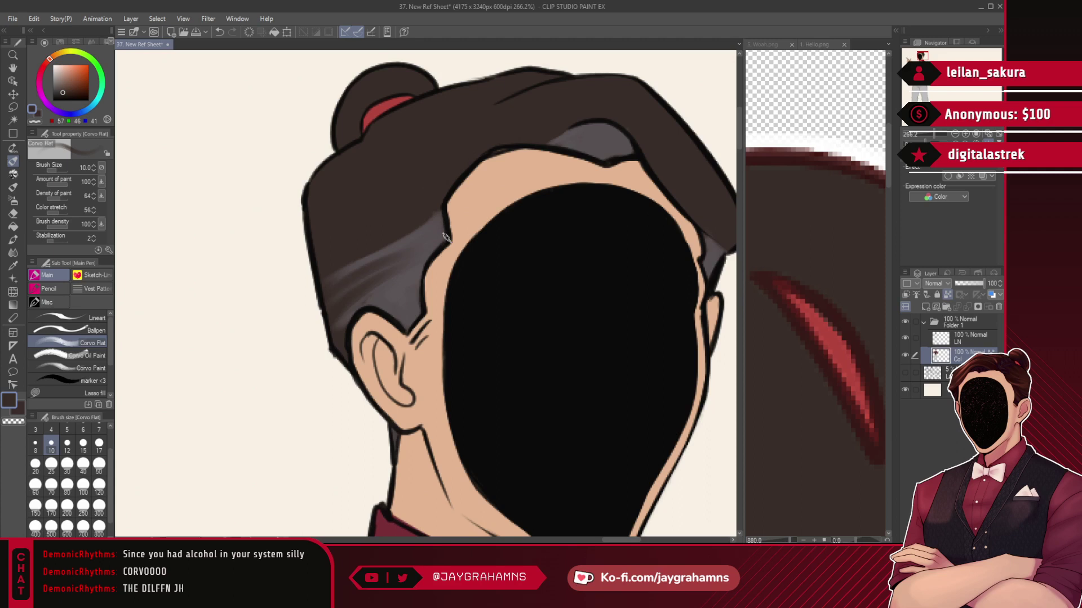
left_click_drag(335, 331, 426, 258)
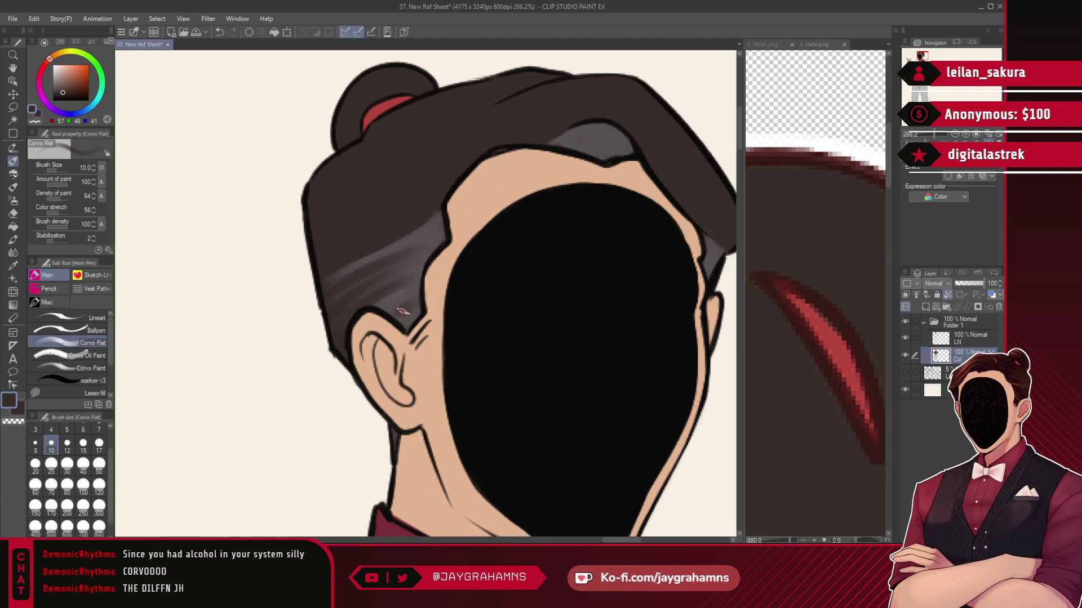
- Save the ref sheet and mirror the canvas view back horizontally
scroll(440, 224, "down", 5)
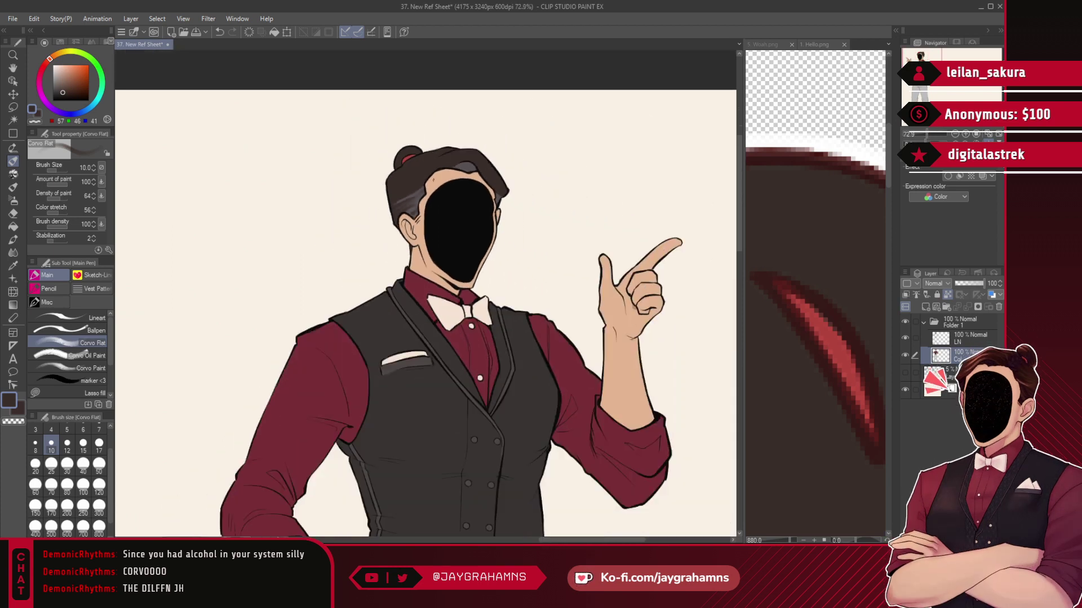
key("ctrl+s")
key("h")
- Examine the coloured head, upper body and full figure at close and distant magnifications
scroll(449, 184, "up", 5)
scroll(449, 184, "down", 11)
scroll(449, 183, "down", 1)
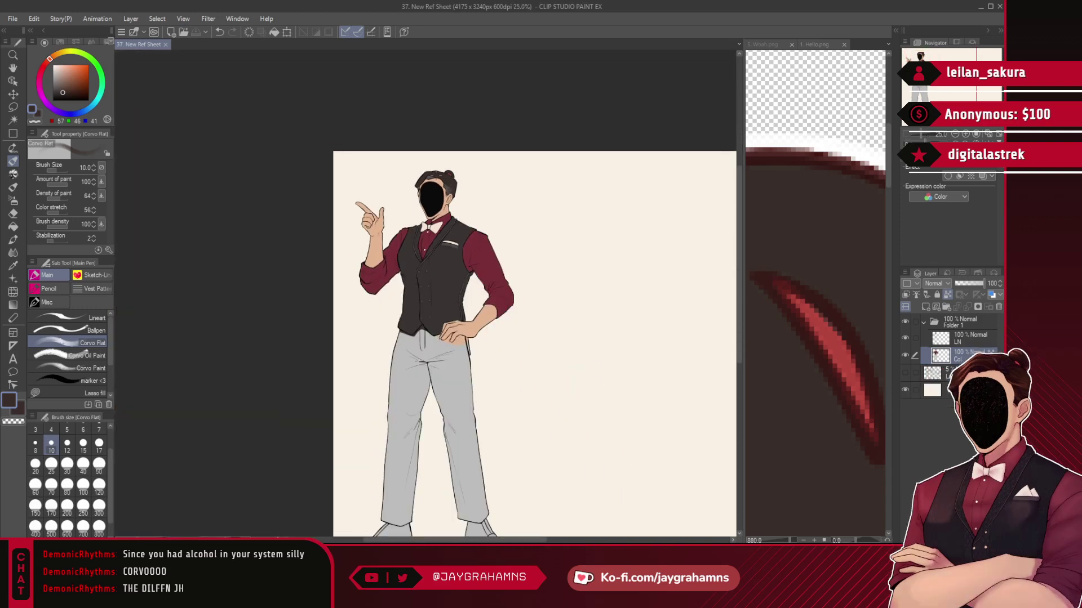
scroll(433, 187, "up", 6)
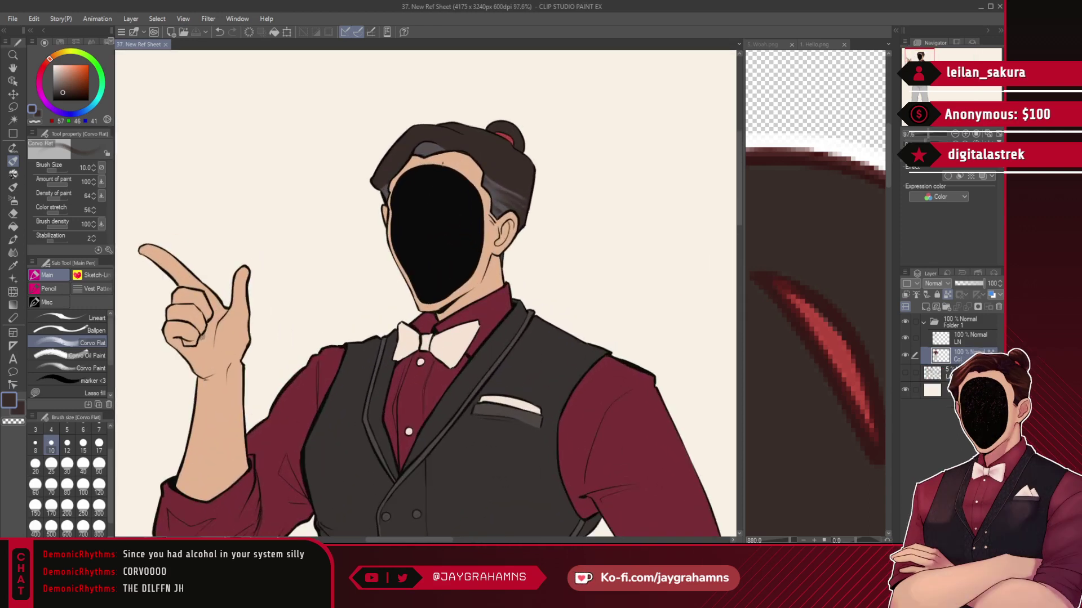
scroll(452, 173, "down", 2)
scroll(471, 188, "up", 1)
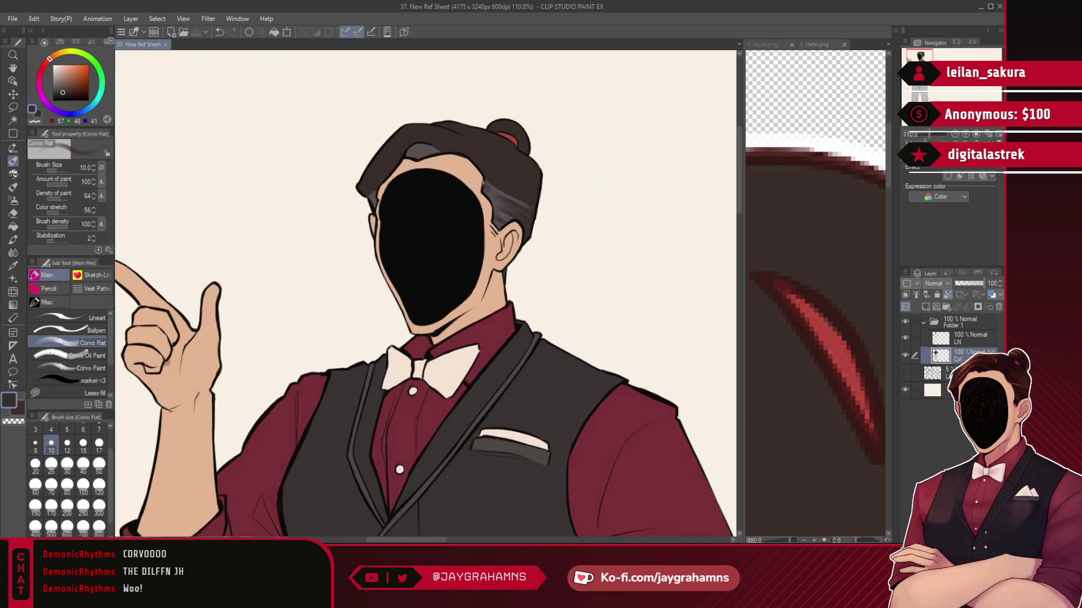
scroll(482, 182, "down", 2)
scroll(462, 147, "up", 3)
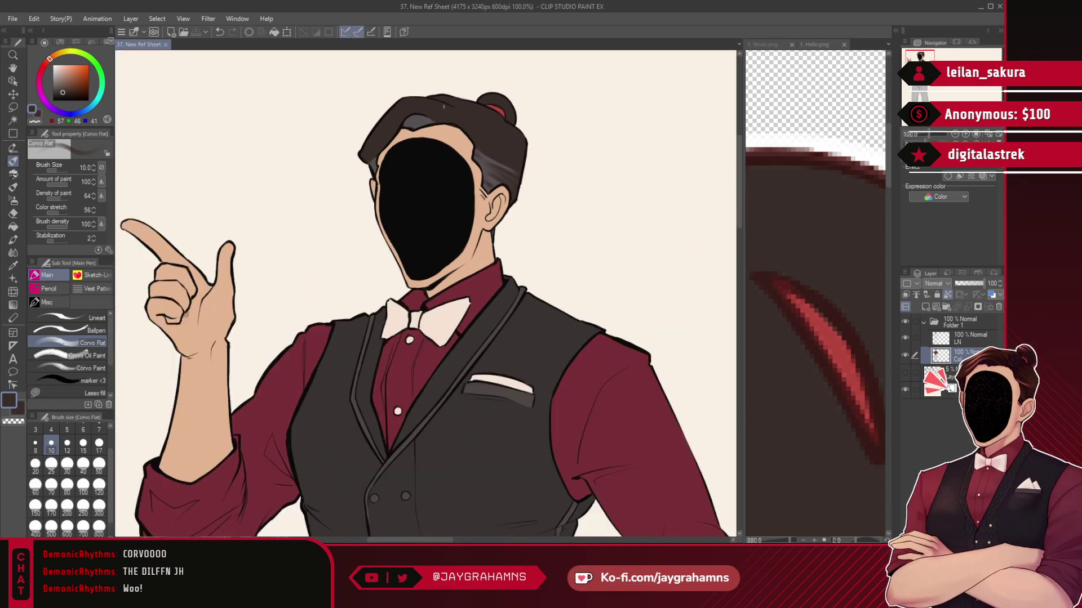
scroll(445, 107, "down", 4)
scroll(401, 203, "up", 1)
scroll(397, 194, "down", 2)
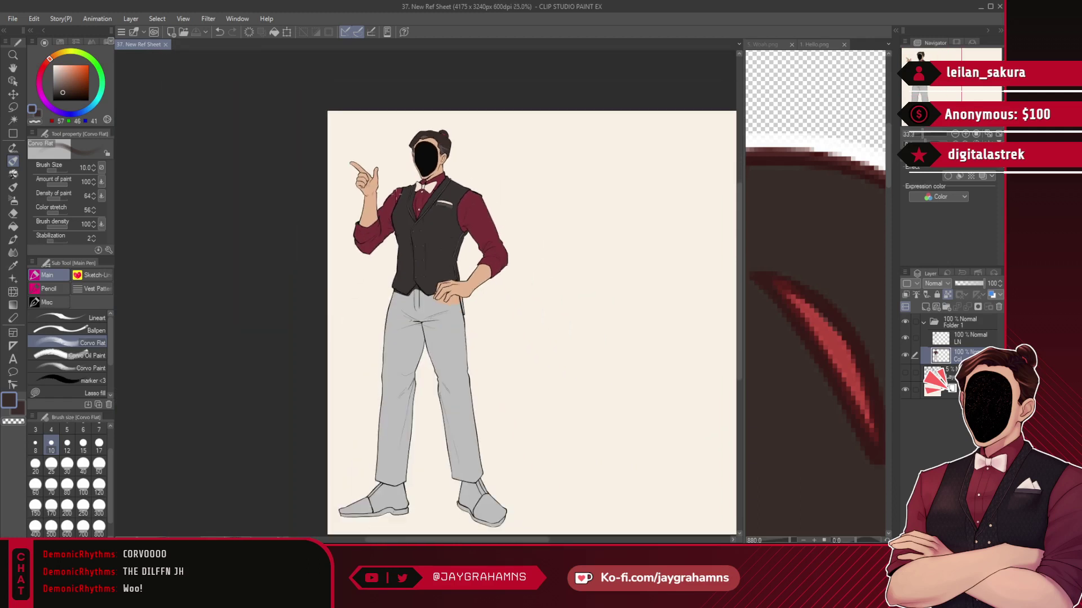
scroll(417, 353, "up", 1)
scroll(416, 353, "down", 1)
- Lasso-fill a near-black band across both thighs of the figure's grey trousers
scroll(416, 353, "up", 3)
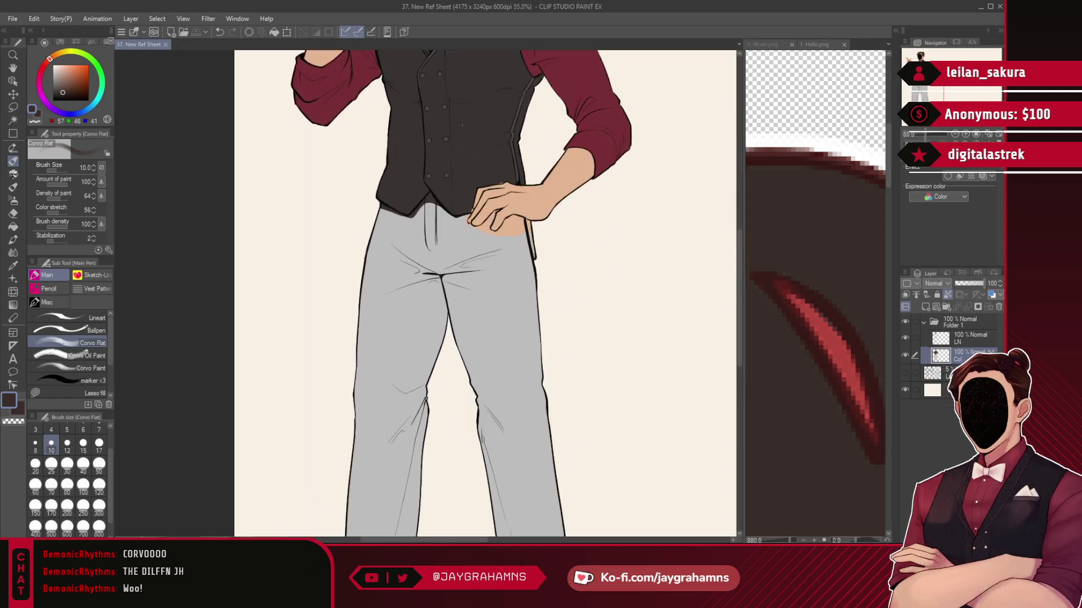
scroll(437, 177, "up", 1)
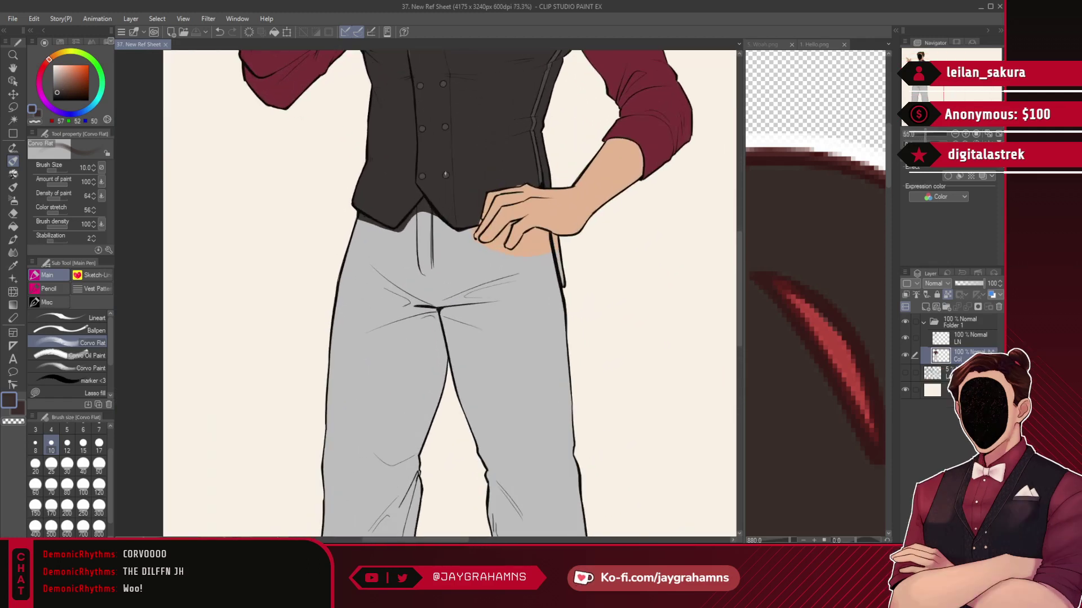
left_click(56, 95)
left_click(62, 393)
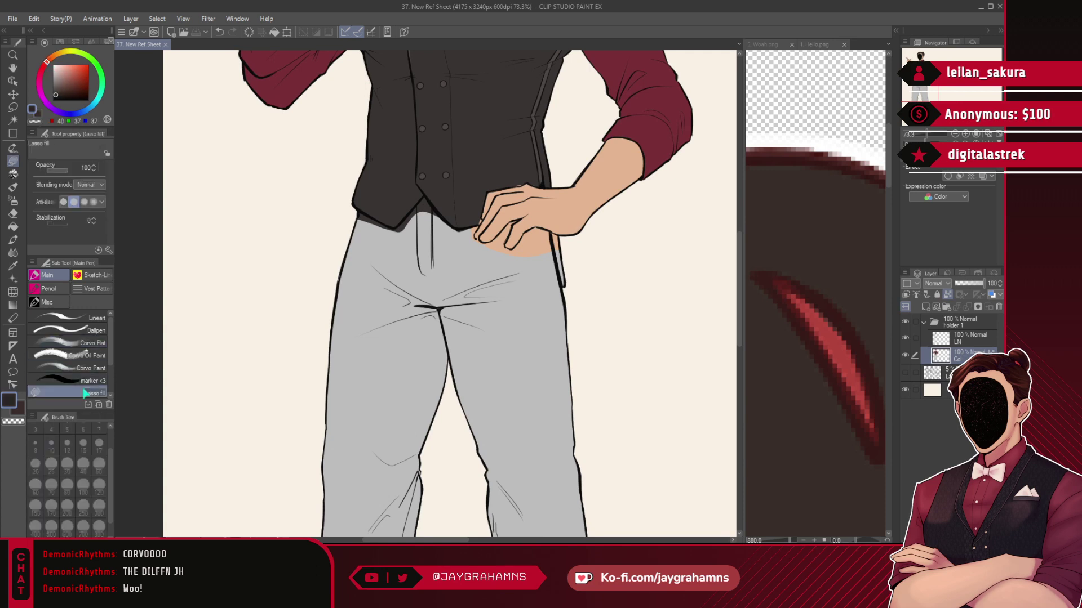
mouse_move(611, 352)
left_mouse_down()
mouse_move(290, 441)
mouse_move(654, 453)
left_mouse_up()
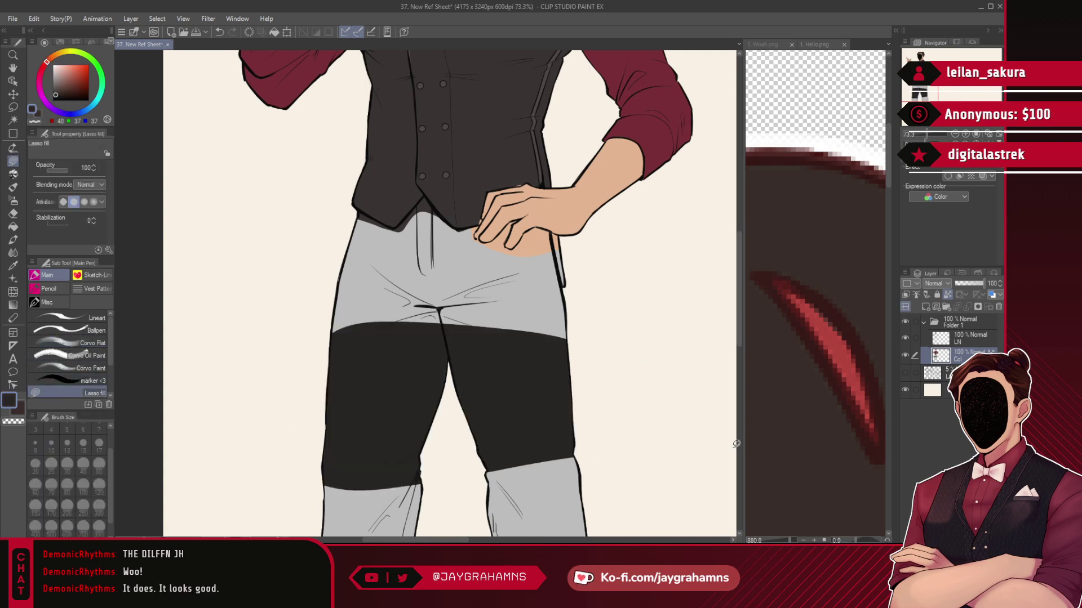
- Lasso-fill the trousers' hip and fly area below the vest's pointed hem with the same near-black, stopping short of the hand
scroll(736, 443, "down", 3)
scroll(474, 120, "up", 5)
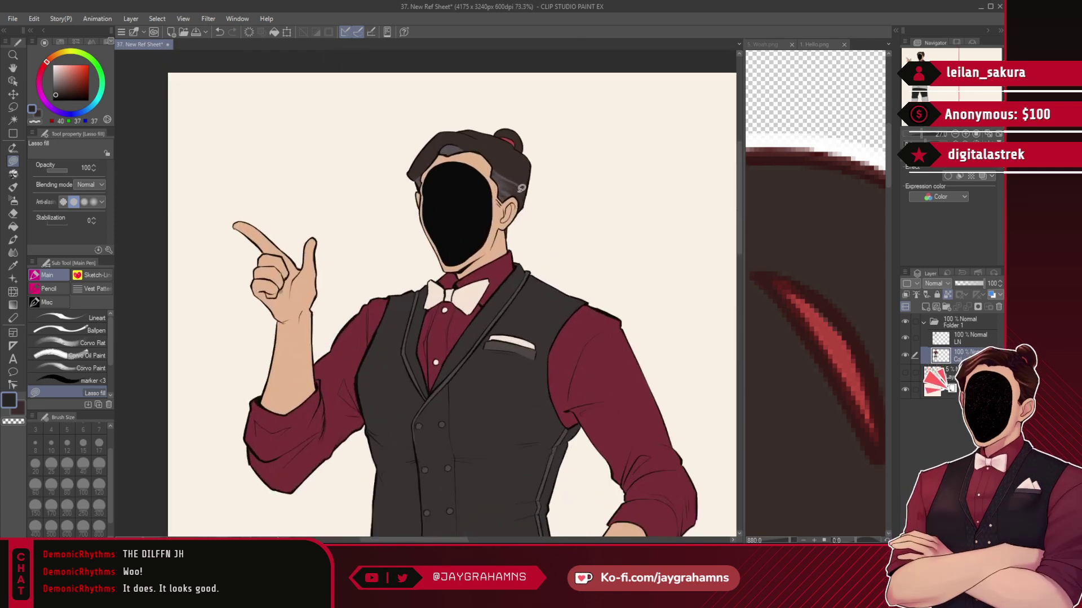
scroll(474, 120, "down", 3)
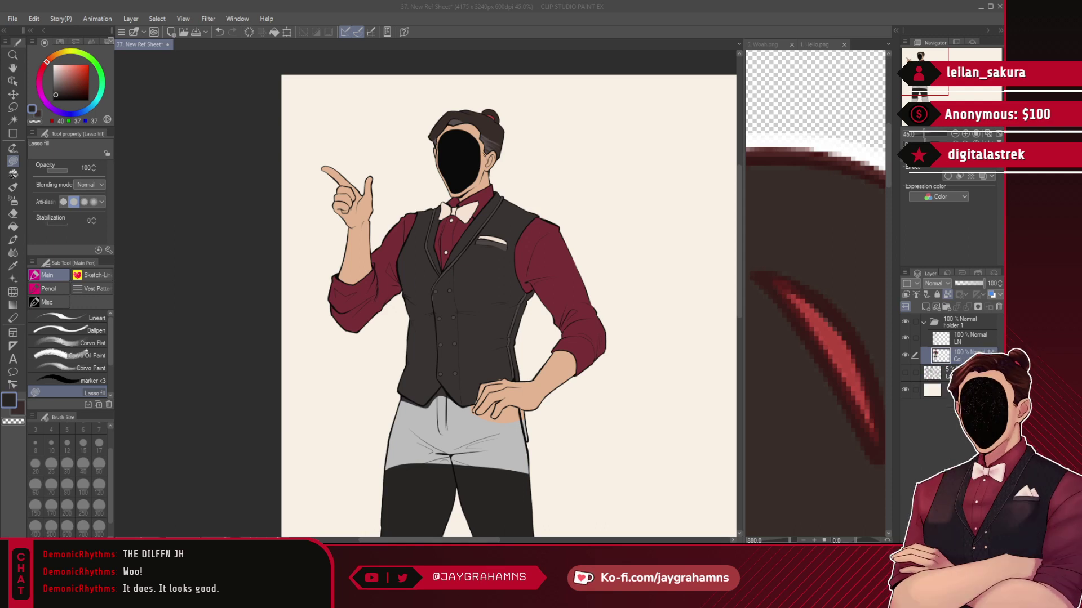
left_click(291, 5)
scroll(430, 270, "down", 4)
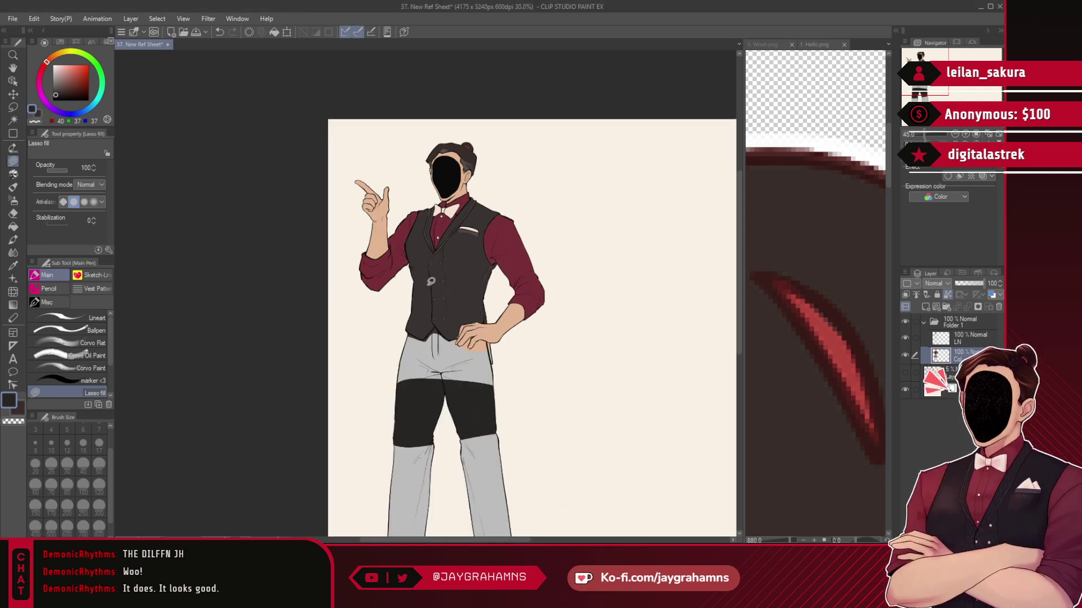
scroll(442, 331, "up", 8)
scroll(444, 333, "up", 4)
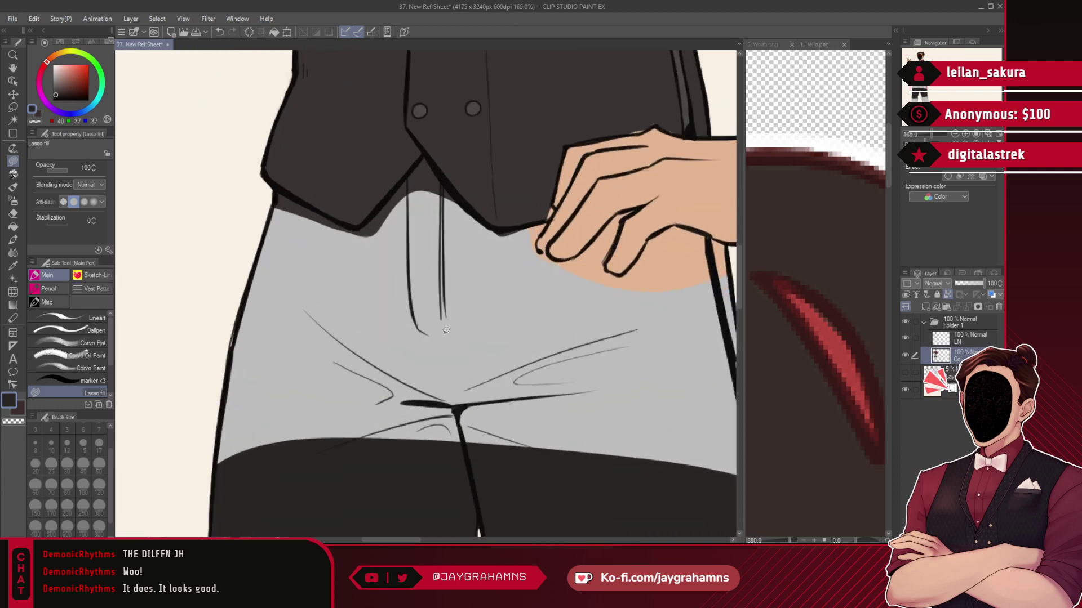
mouse_move(422, 153)
left_mouse_down()
mouse_move(377, 208)
mouse_move(276, 194)
mouse_move(442, 458)
mouse_move(525, 449)
left_mouse_up()
scroll(416, 393, "down", 2)
left_click_drag(603, 376, 523, 349)
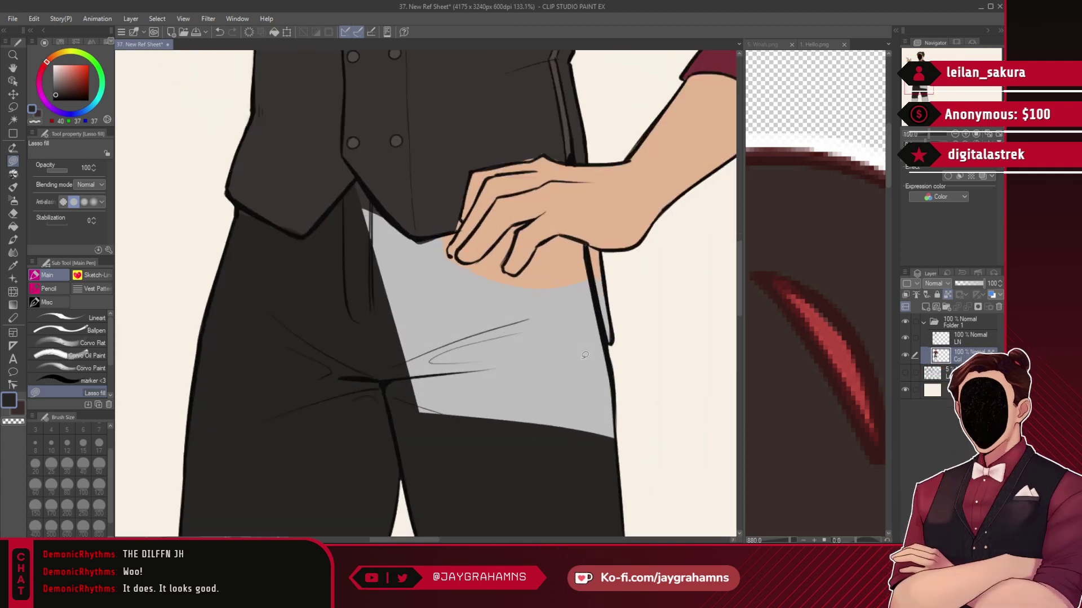
scroll(524, 348, "up", 2)
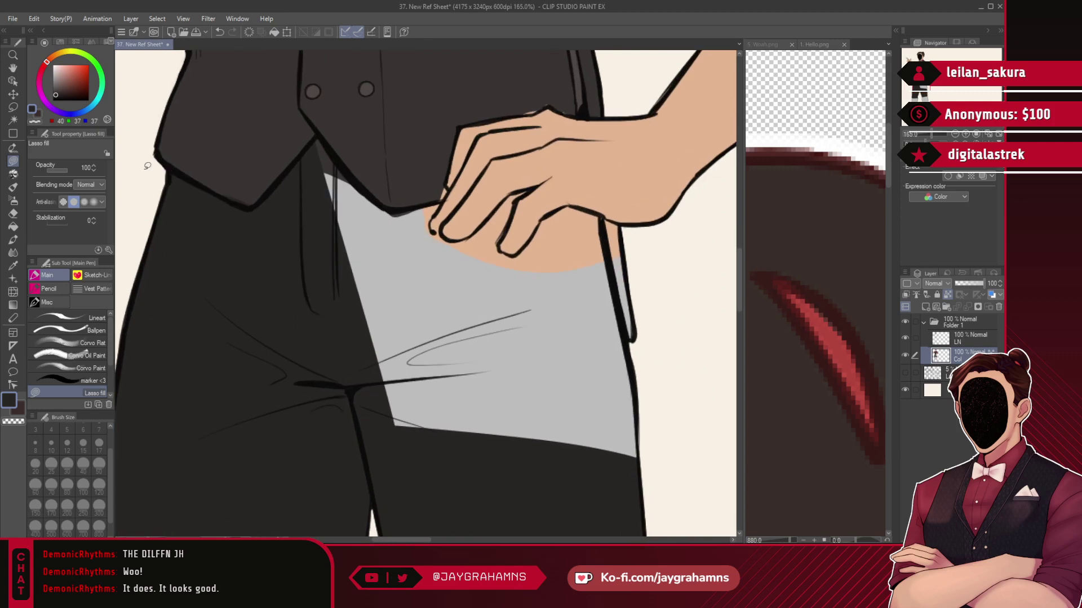
mouse_move(311, 152)
left_mouse_down()
mouse_move(392, 225)
mouse_move(352, 276)
left_mouse_up()
mouse_move(377, 206)
left_mouse_down()
mouse_move(438, 199)
mouse_move(428, 447)
mouse_move(333, 225)
left_mouse_up()
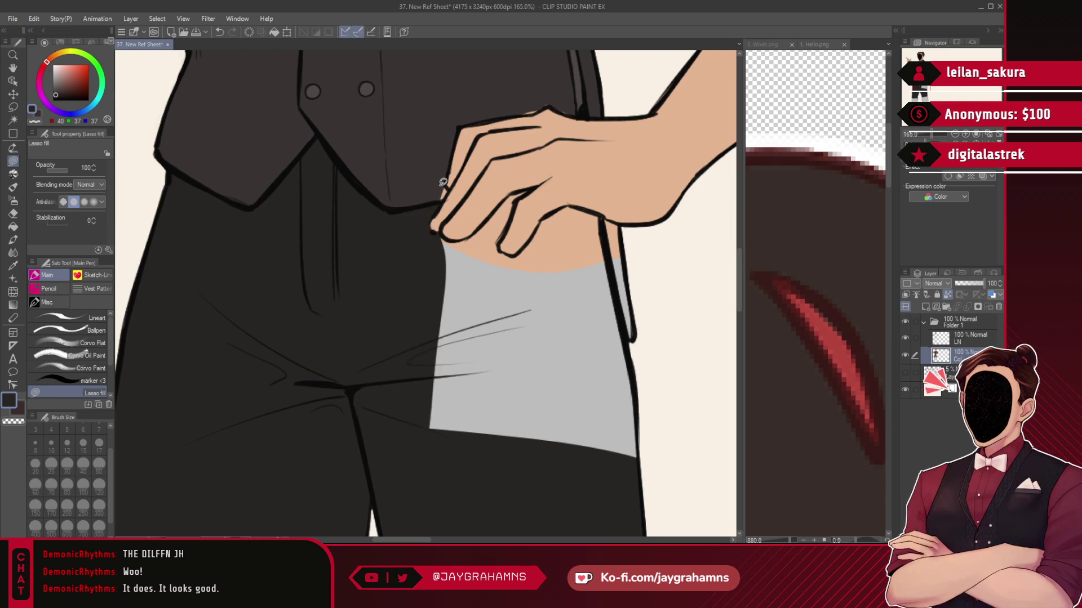
- Fill the trouser gaps between the fingers with sampled near-black, patching the vest edge and fingertip with their own sampled colours
left_click(440, 162, "alt")
left_click_drag(440, 177, 446, 196)
left_click(412, 242, "alt")
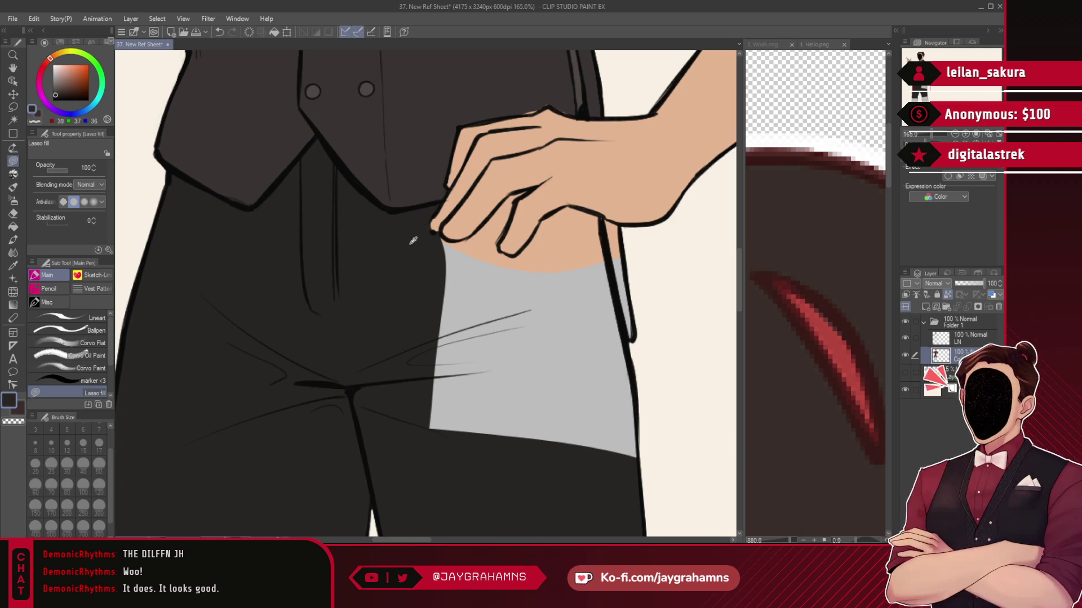
left_click(451, 226, "alt")
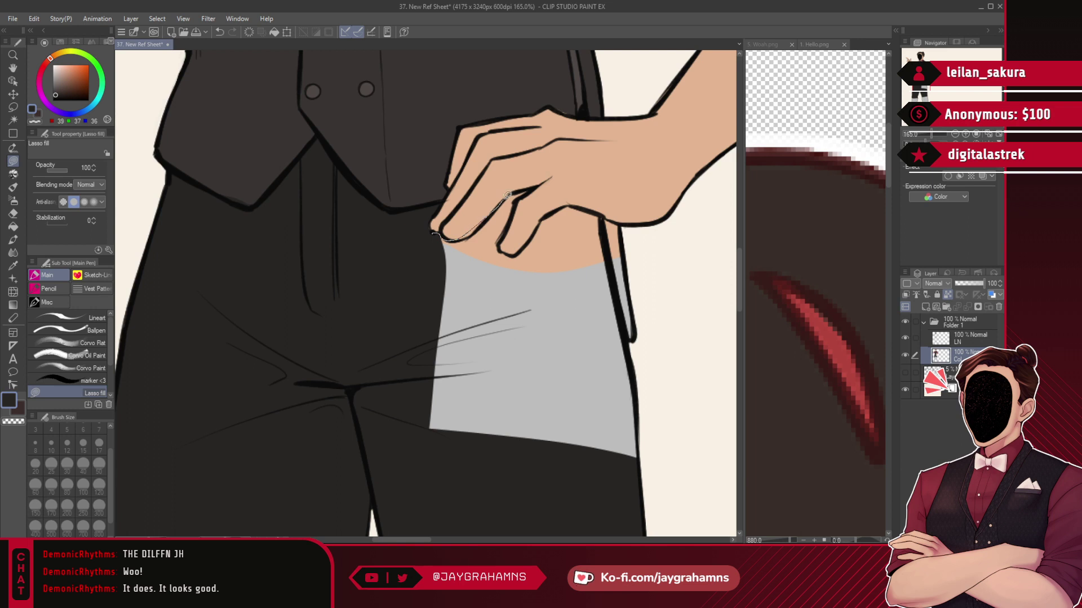
left_click_drag(514, 204, 439, 342)
left_click(478, 204, "alt")
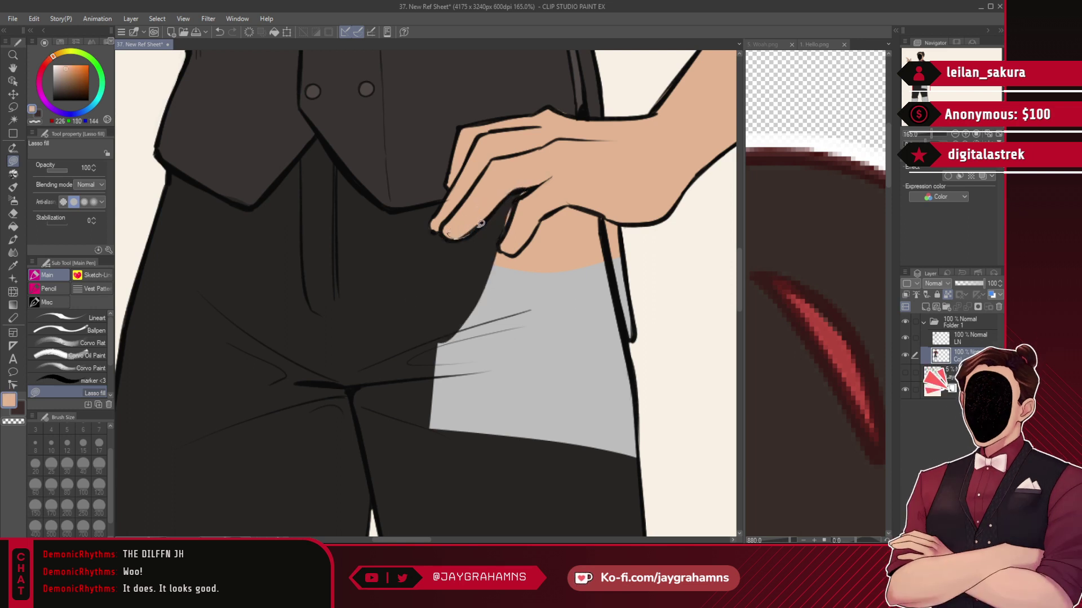
left_click(501, 225, "alt")
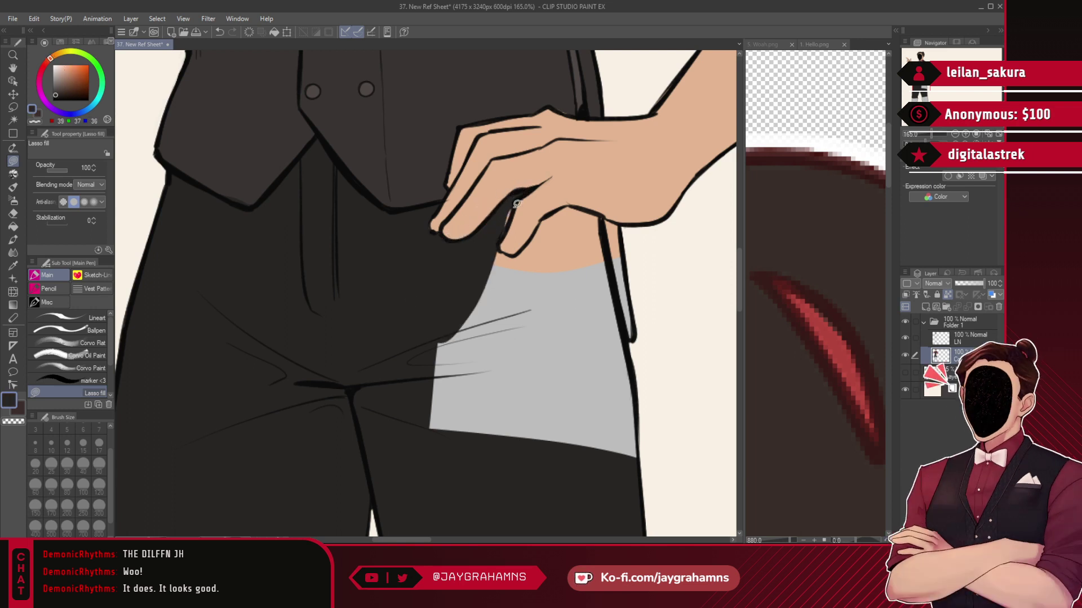
- Lasso-fill the remaining trouser hip under the hand with near-black and tidy the fill along the finger outlines
mouse_move(575, 204)
left_mouse_down()
mouse_move(620, 264)
mouse_move(430, 442)
mouse_move(501, 250)
left_mouse_up()
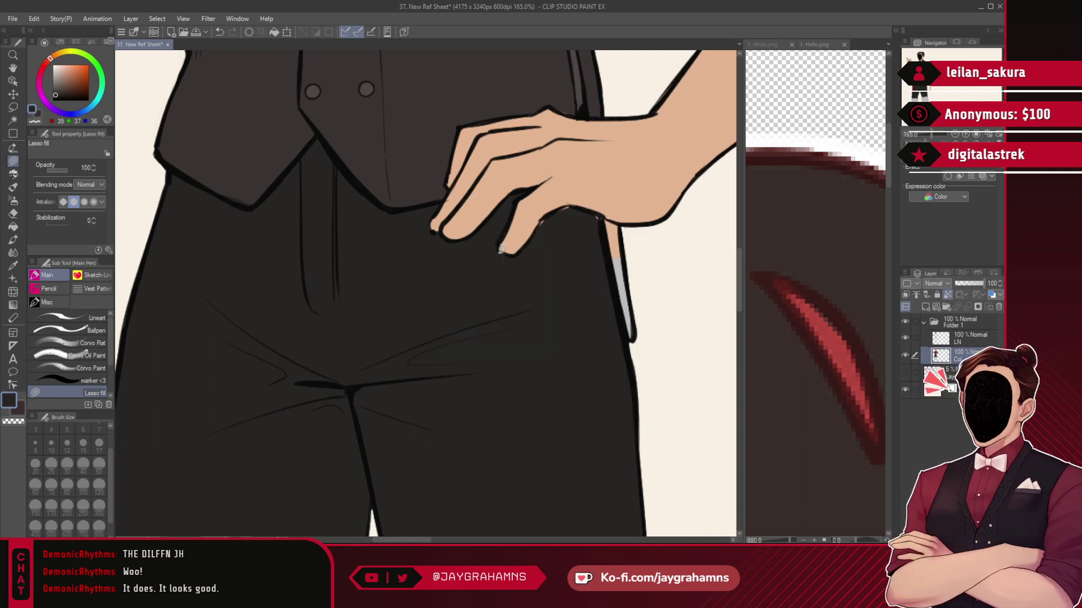
scroll(501, 250, "up", 4)
mouse_move(463, 229)
left_mouse_down()
mouse_move(479, 205)
mouse_move(468, 226)
left_mouse_up()
mouse_move(483, 207)
left_mouse_down()
mouse_move(523, 199)
mouse_move(488, 209)
mouse_move(587, 232)
left_mouse_up()
left_click_drag(505, 188, 504, 189)
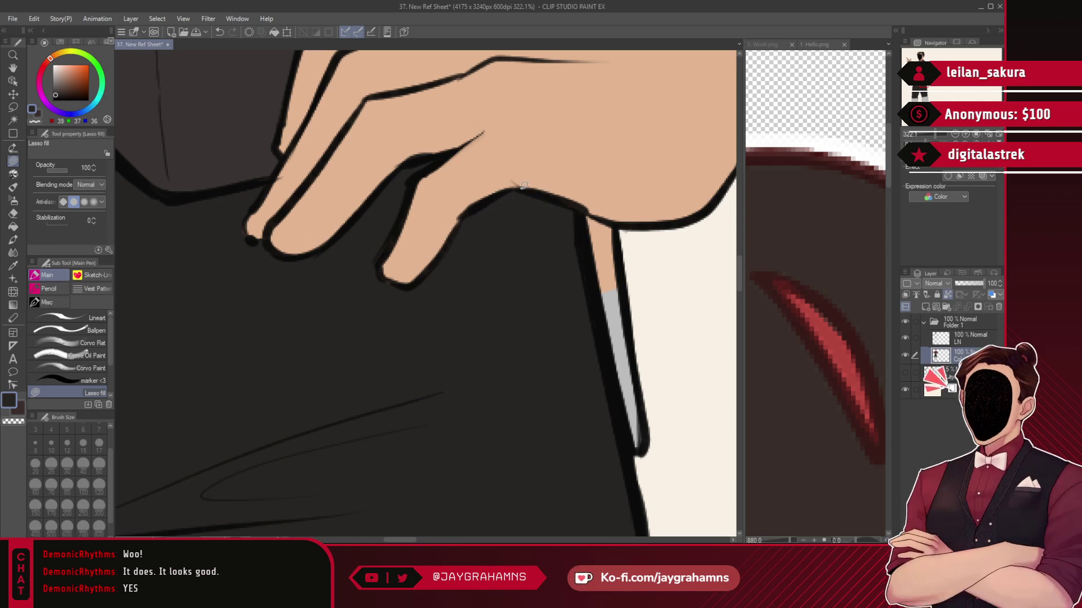
- Lasso-fill the narrow vest flap hanging below the hand with the vest's dark brown
scroll(413, 292, "down", 3)
scroll(498, 239, "up", 3)
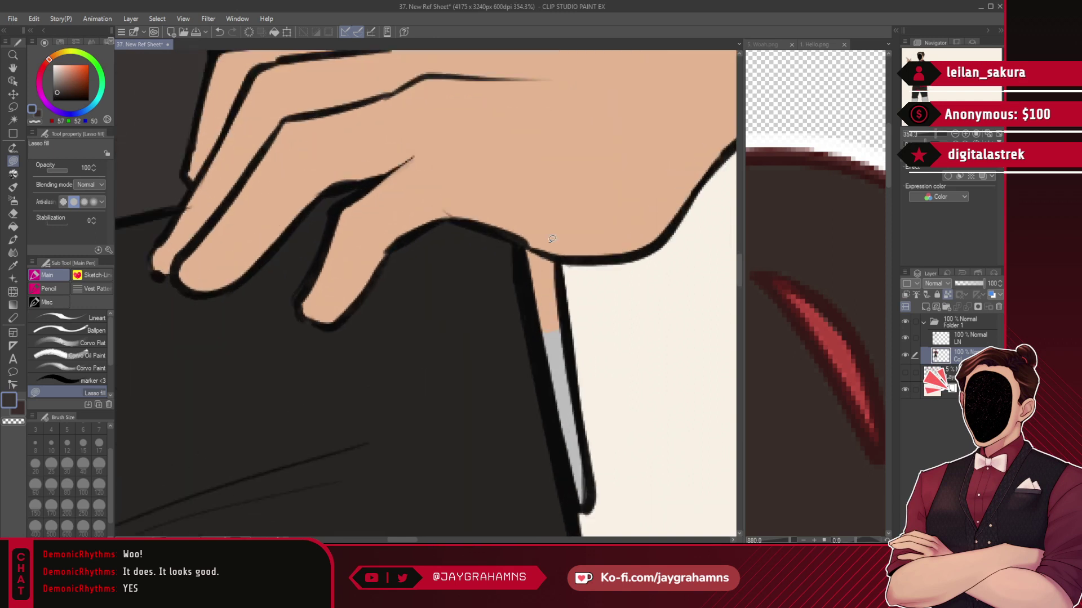
mouse_move(528, 248)
left_mouse_down()
mouse_move(551, 393)
mouse_move(587, 509)
left_mouse_up()
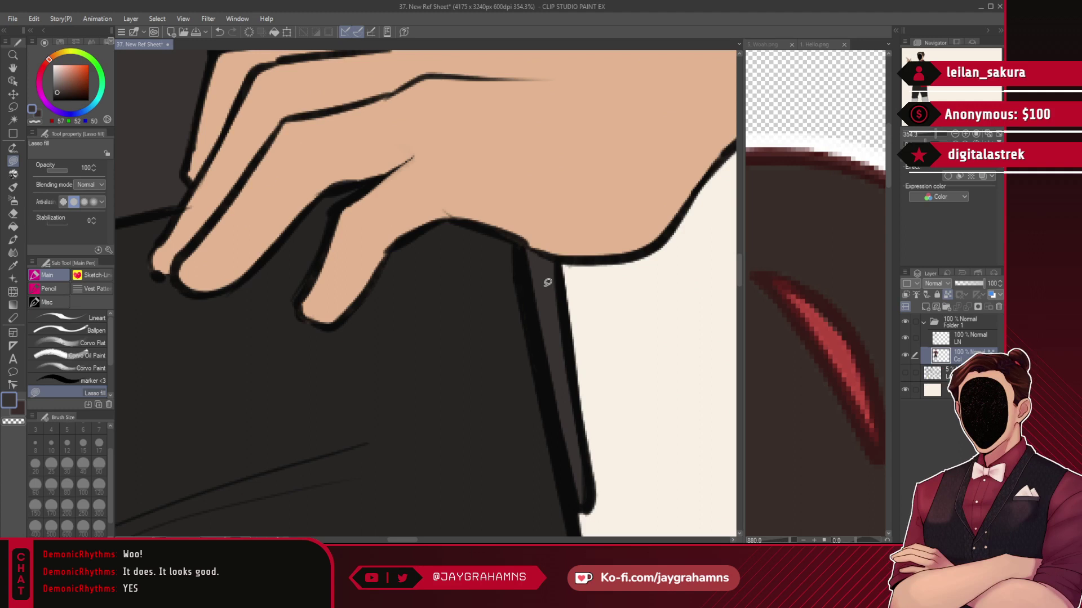
- Patch the small fill gaps on the vest's side trim and flap around the hand with colours sampled from the vest
scroll(514, 288, "down", 4)
scroll(480, 172, "up", 2)
left_click(466, 174, "alt")
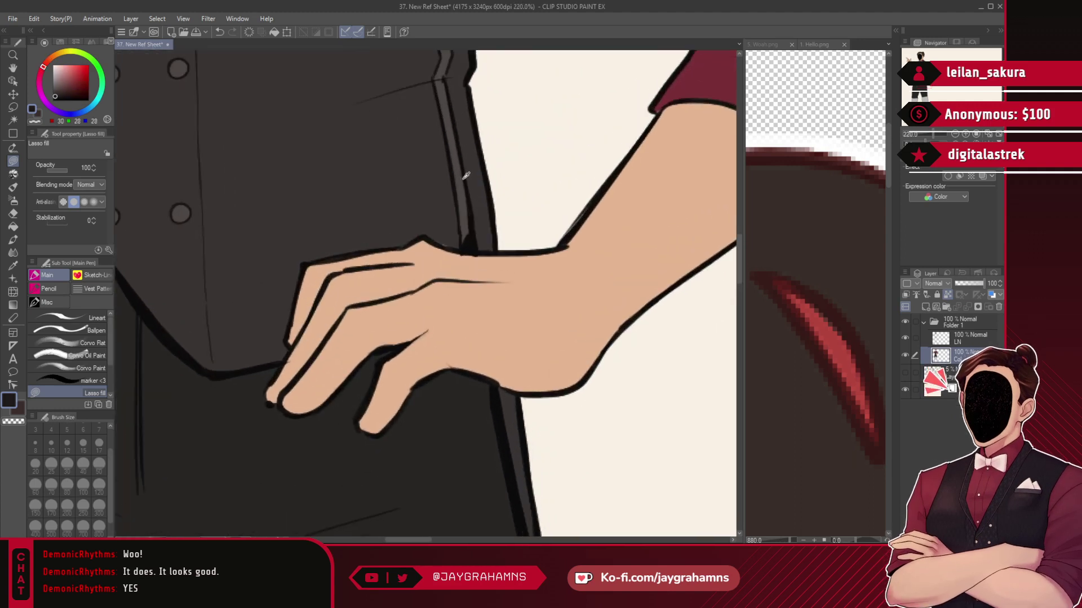
scroll(466, 174, "down", 2)
scroll(606, 305, "up", 2)
mouse_move(455, 292)
left_mouse_down()
mouse_move(502, 449)
mouse_move(465, 316)
left_mouse_up()
left_click_drag(479, 398, 486, 369)
left_click(404, 130, "alt")
left_click_drag(397, 154, 403, 162)
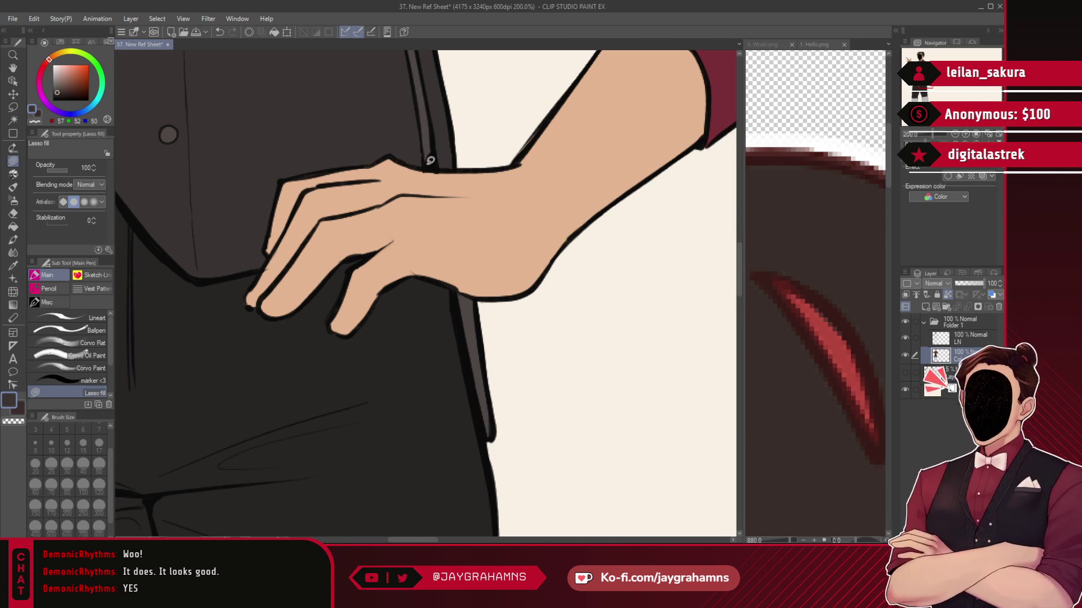
- Lasso-fill both lower trouser legs down to the shoes with near-black sampled from the trousers
scroll(496, 237, "down", 5)
scroll(501, 240, "down", 4)
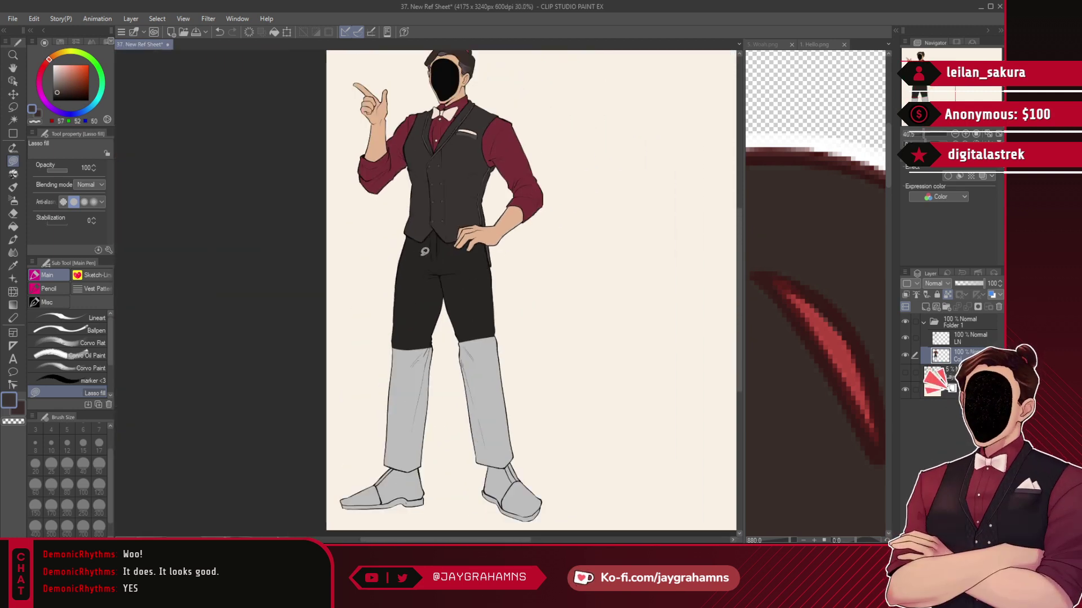
scroll(428, 280, "up", 2)
left_click(443, 296, "alt")
scroll(360, 217, "down", 2)
mouse_move(387, 272)
left_mouse_down()
mouse_move(341, 402)
mouse_move(533, 209)
left_mouse_up()
left_click_drag(442, 329, 473, 326)
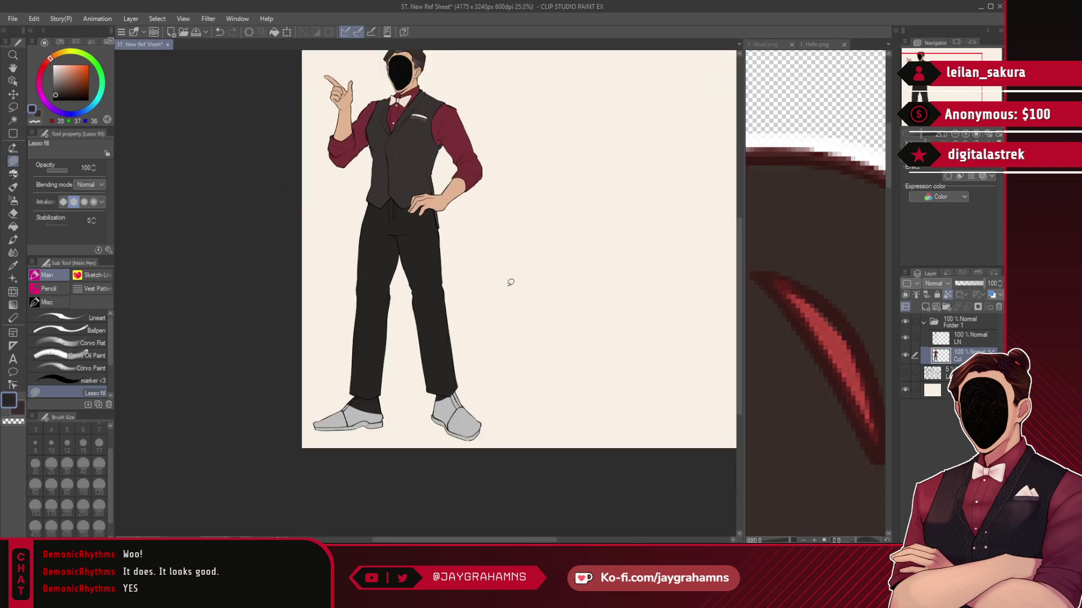
- Lighten the lower trouser legs with a 57% opacity vest-brown lasso fill, sample the blended charcoal, and restore opacity to 100
scroll(422, 241, "up", 3)
scroll(464, 322, "down", 3)
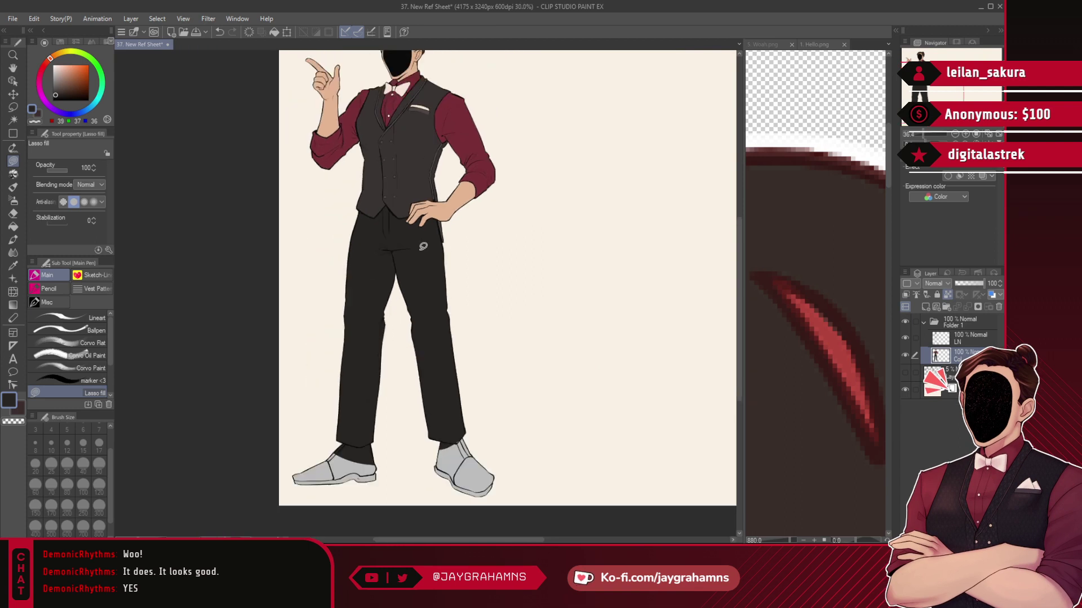
scroll(465, 322, "up", 2)
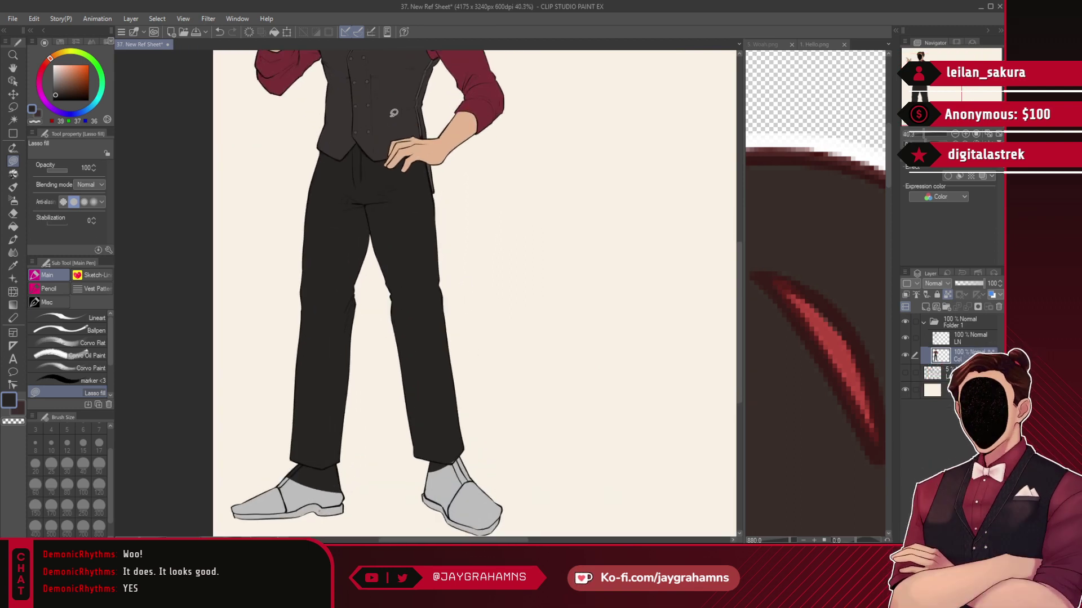
left_click(59, 170)
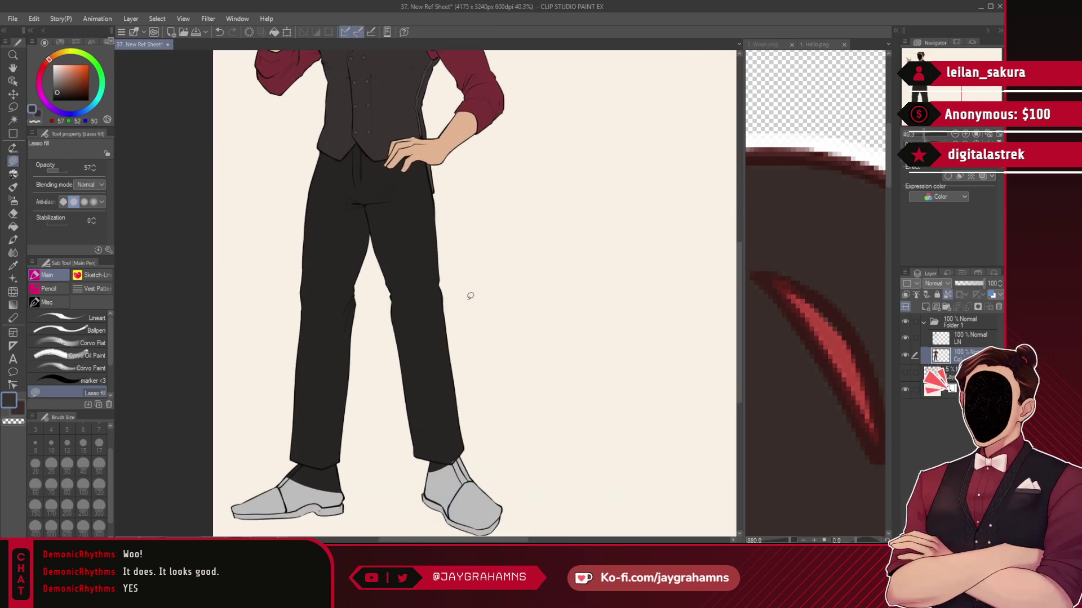
left_click_drag(471, 296, 480, 394)
left_click(417, 322, "alt")
left_click(67, 171)
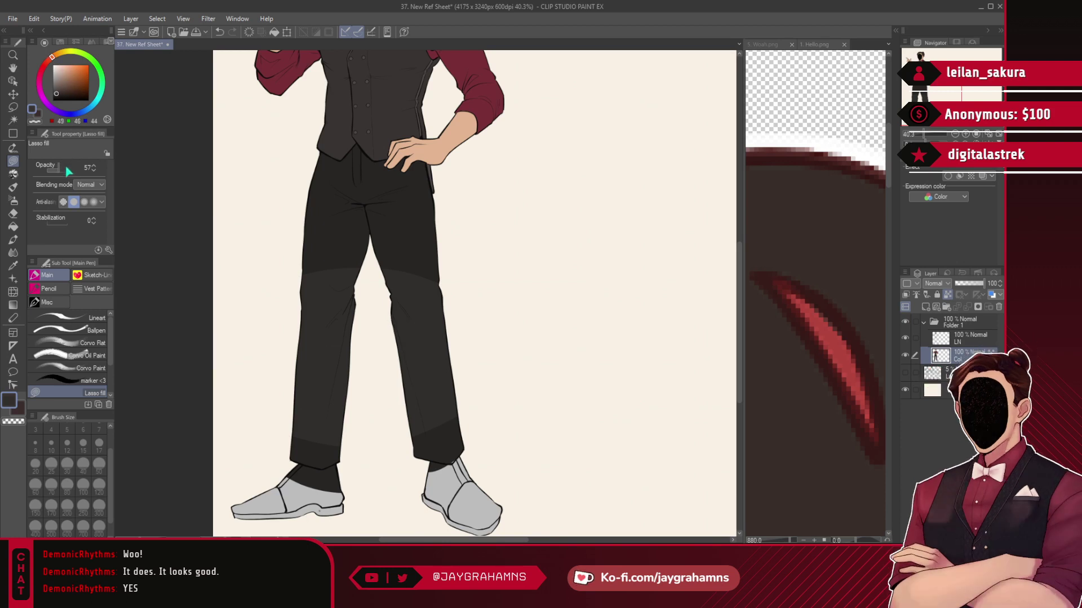
- Lasso-fill the thighs and hips of the trousers with the sampled charcoal
scroll(272, 132, "up", 5)
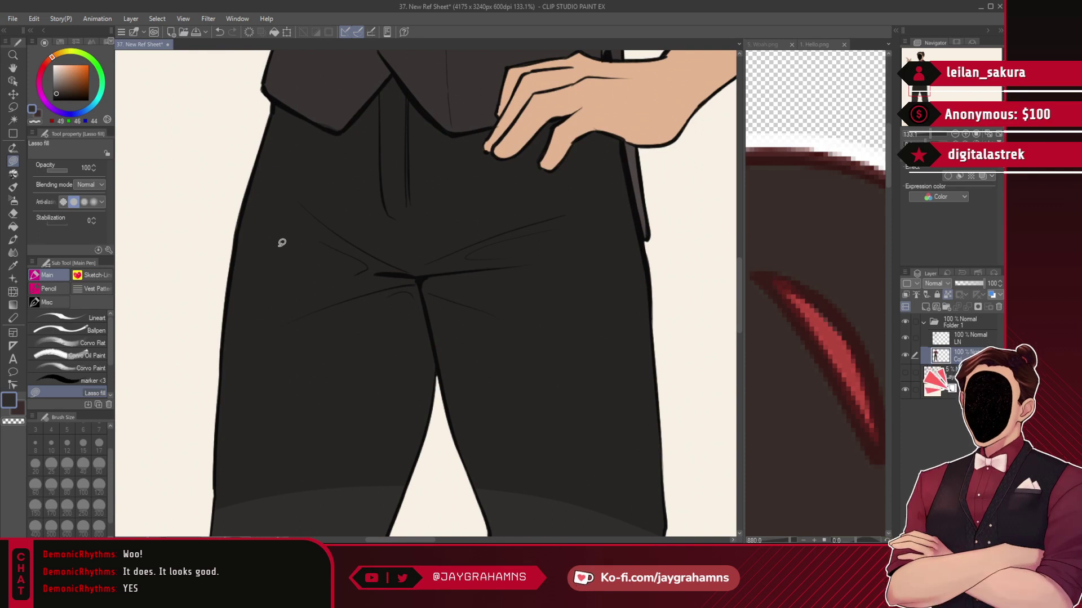
mouse_move(257, 96)
left_mouse_down()
mouse_move(199, 340)
mouse_move(209, 503)
mouse_move(592, 539)
mouse_move(696, 529)
mouse_move(673, 330)
mouse_move(640, 193)
left_mouse_up()
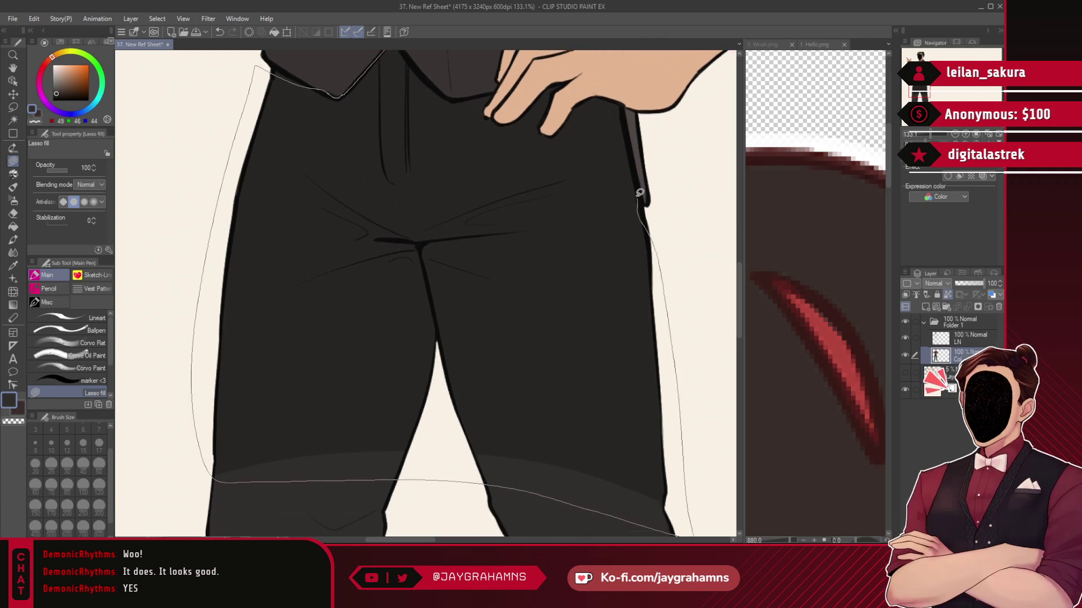
mouse_move(603, 90)
left_mouse_down()
mouse_move(533, 140)
mouse_move(408, 156)
mouse_move(213, 239)
left_mouse_up()
- Lasso-fill the trouser fly and waist area along the vest's pointed hem with the sampled charcoal
scroll(315, 169, "down", 6)
scroll(322, 106, "up", 15)
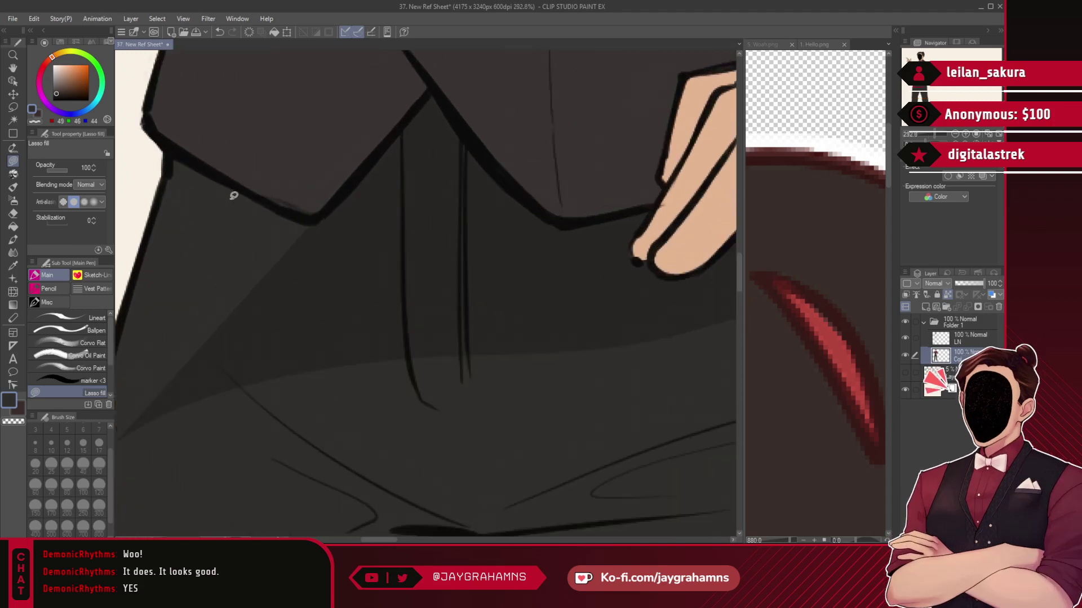
mouse_move(429, 96)
left_mouse_down()
mouse_move(290, 234)
mouse_move(273, 403)
mouse_move(498, 232)
left_mouse_up()
left_click_drag(437, 102, 535, 294)
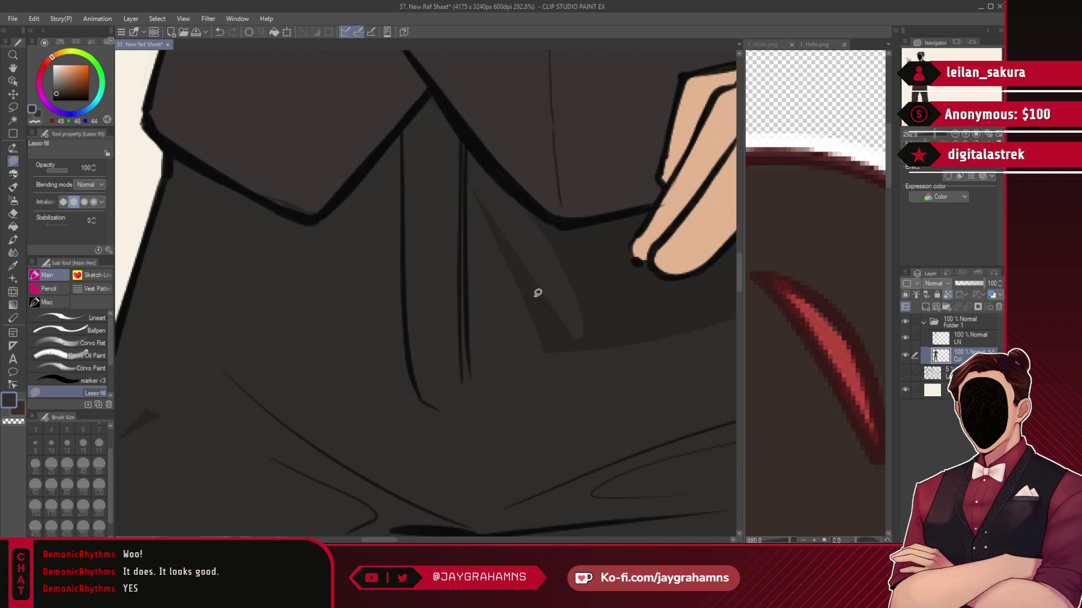
scroll(530, 264, "down", 2)
left_click_drag(497, 217, 497, 332)
- Cover the remaining near-black patches beside the vest hem and around the fingers with charcoal lasso fills
scroll(500, 329, "down", 3)
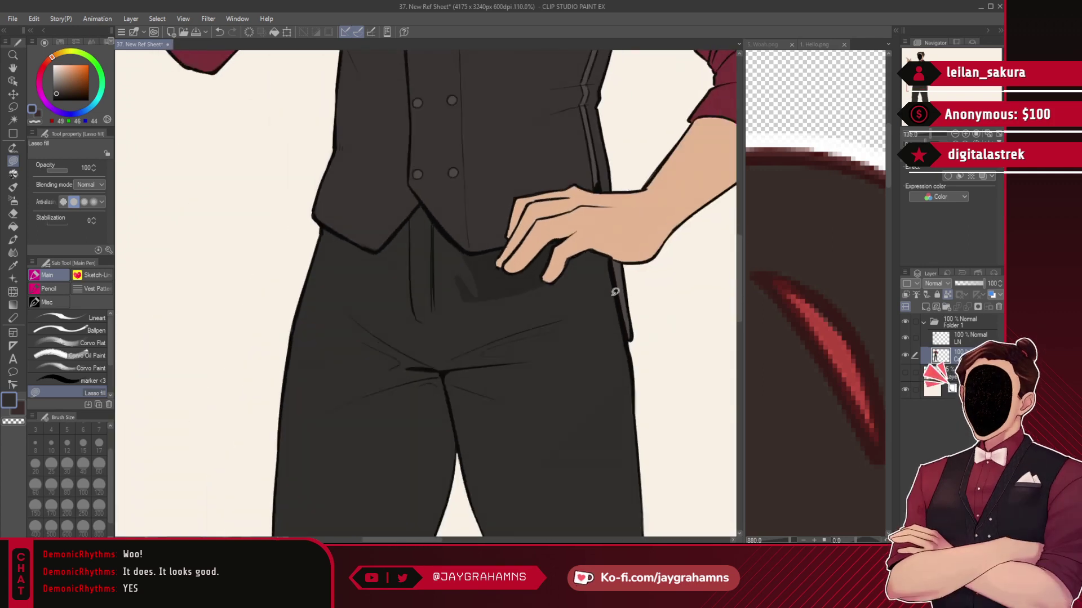
scroll(533, 244, "up", 5)
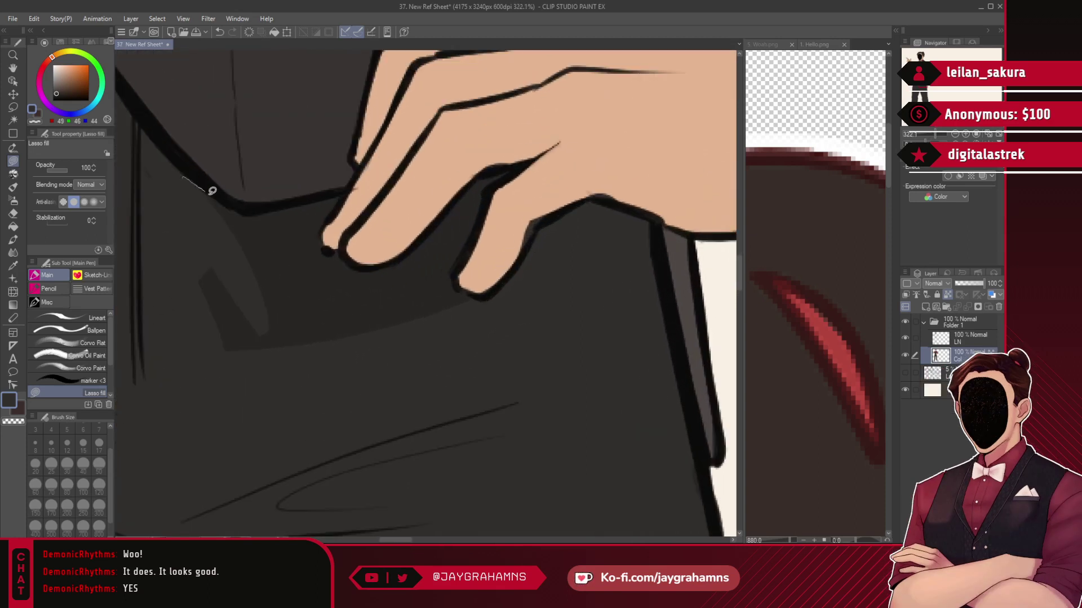
mouse_move(340, 197)
left_mouse_down()
mouse_move(236, 314)
mouse_move(176, 167)
left_mouse_up()
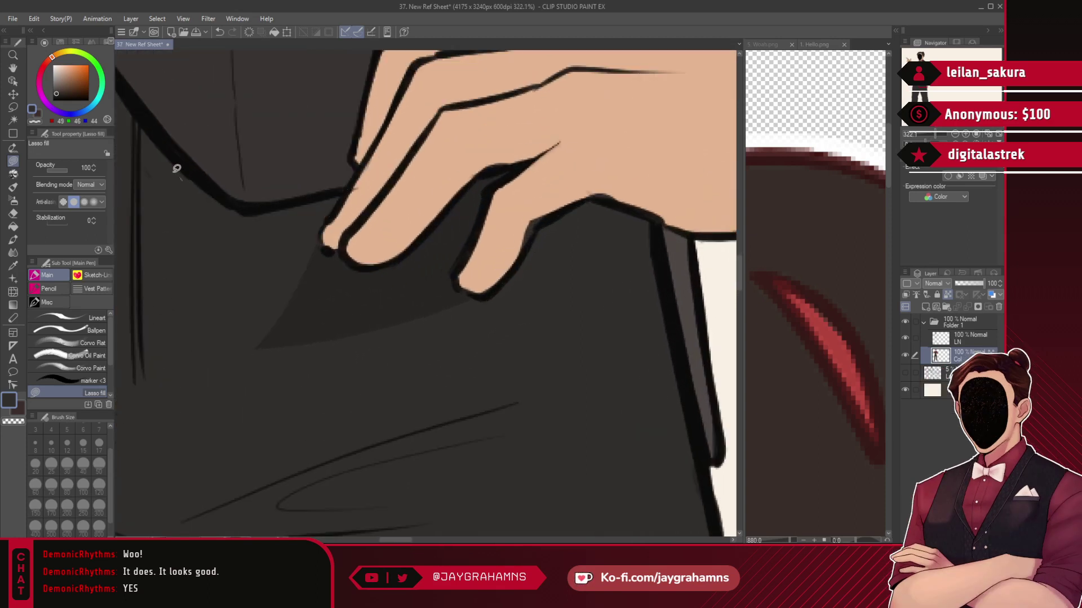
mouse_move(345, 254)
left_mouse_down()
mouse_move(407, 245)
mouse_move(443, 204)
left_mouse_up()
mouse_move(502, 180)
left_mouse_down()
mouse_move(377, 398)
mouse_move(229, 266)
left_mouse_up()
mouse_move(470, 223)
left_mouse_down()
mouse_move(473, 305)
mouse_move(475, 277)
left_mouse_up()
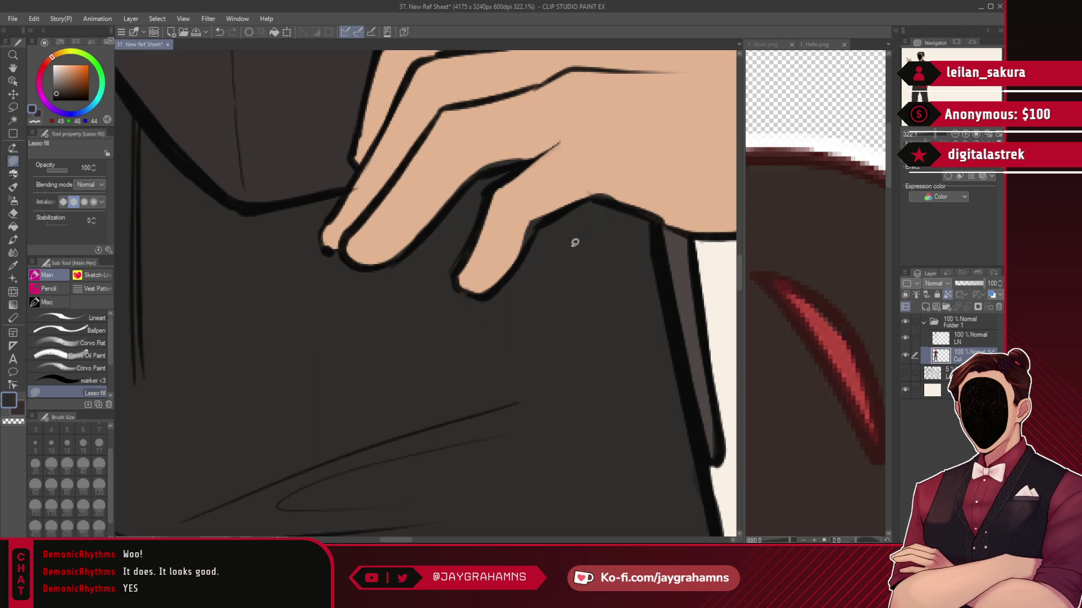
- Sample the skin tone and touch up the edge of the lower finger on the hip-resting hand with a lasso fill
left_click(566, 178, "alt")
left_click_drag(500, 260, 560, 193)
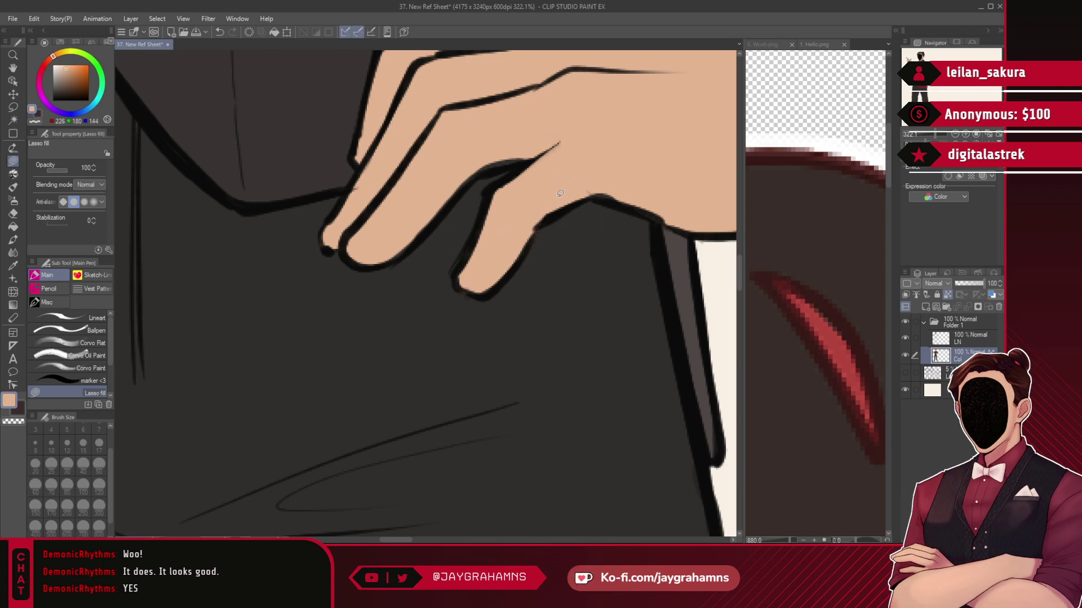
scroll(674, 167, "down", 10)
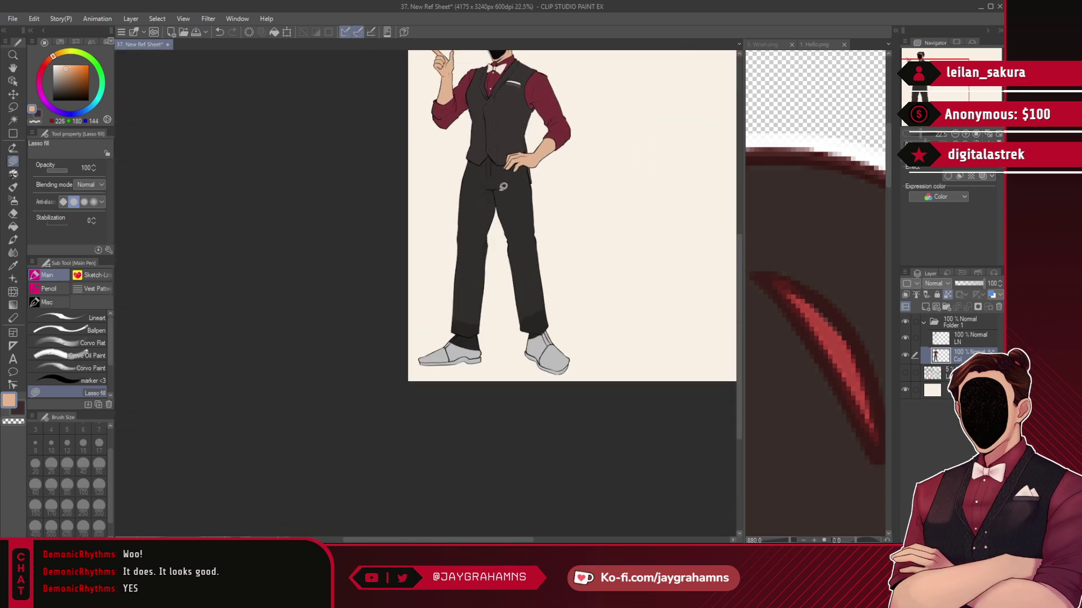
- Lasso-fill the darker hems of both trouser legs with the trousers' charcoal so each leg is one flat colour
scroll(462, 341, "up", 7)
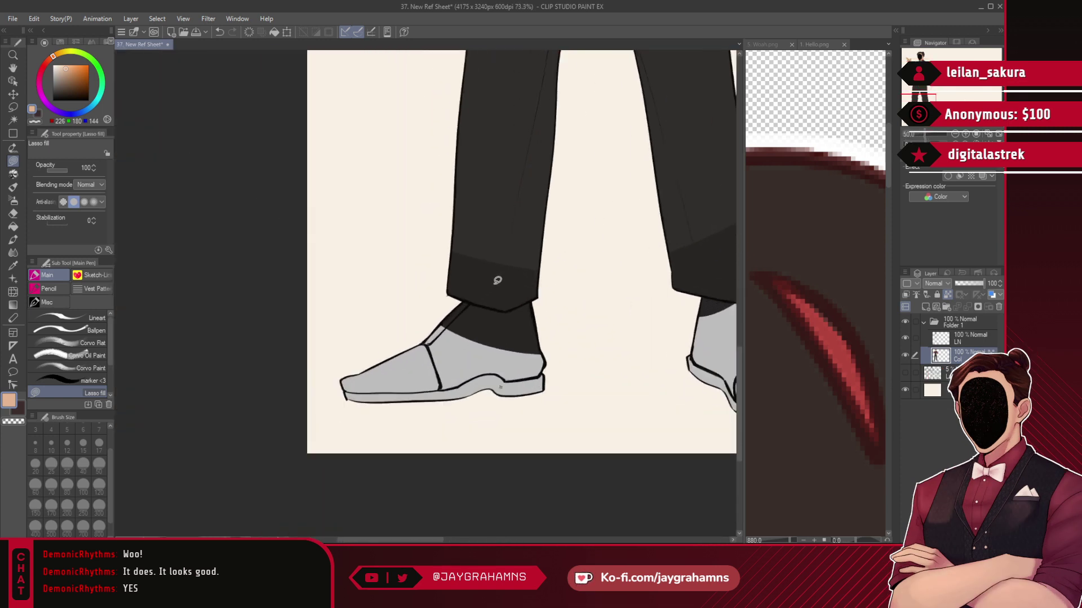
scroll(534, 282, "up", 4)
mouse_move(264, 110)
left_mouse_down()
mouse_move(277, 326)
mouse_move(394, 374)
mouse_move(701, 155)
left_mouse_up()
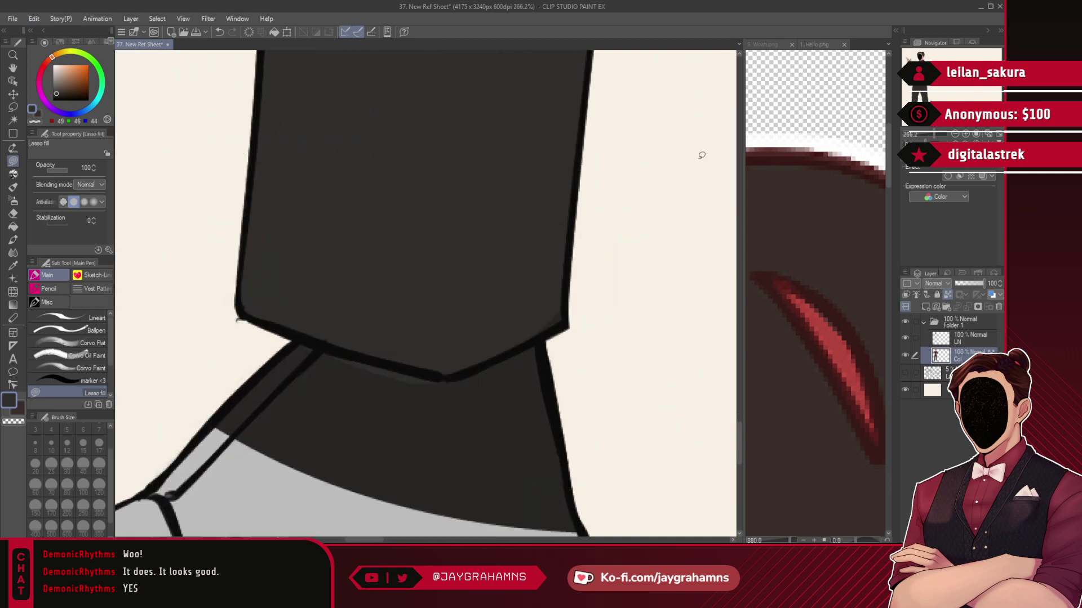
scroll(394, 346, "down", 5)
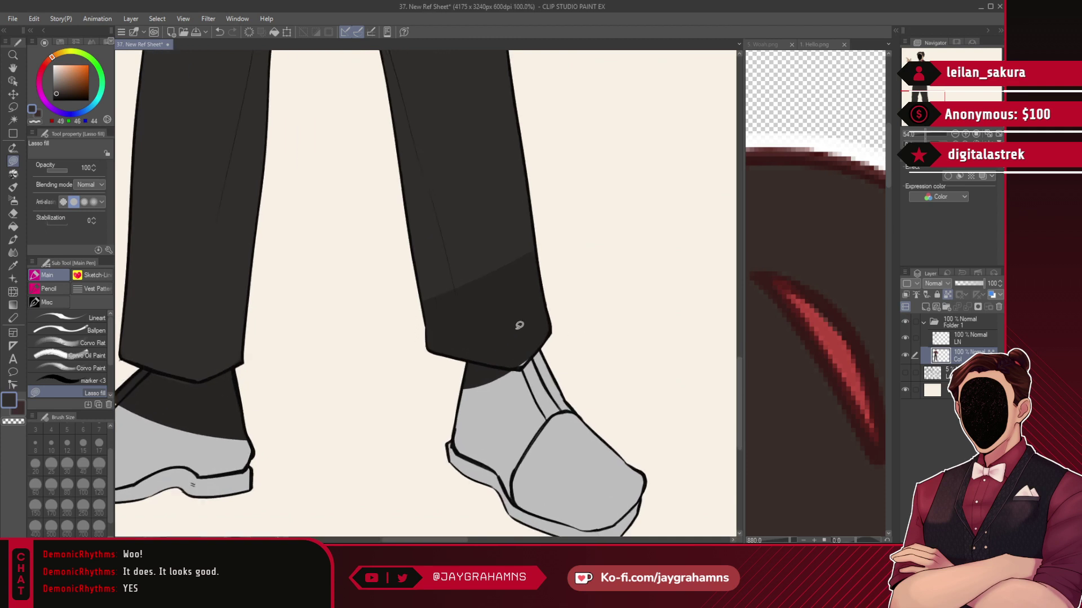
scroll(519, 326, "up", 1)
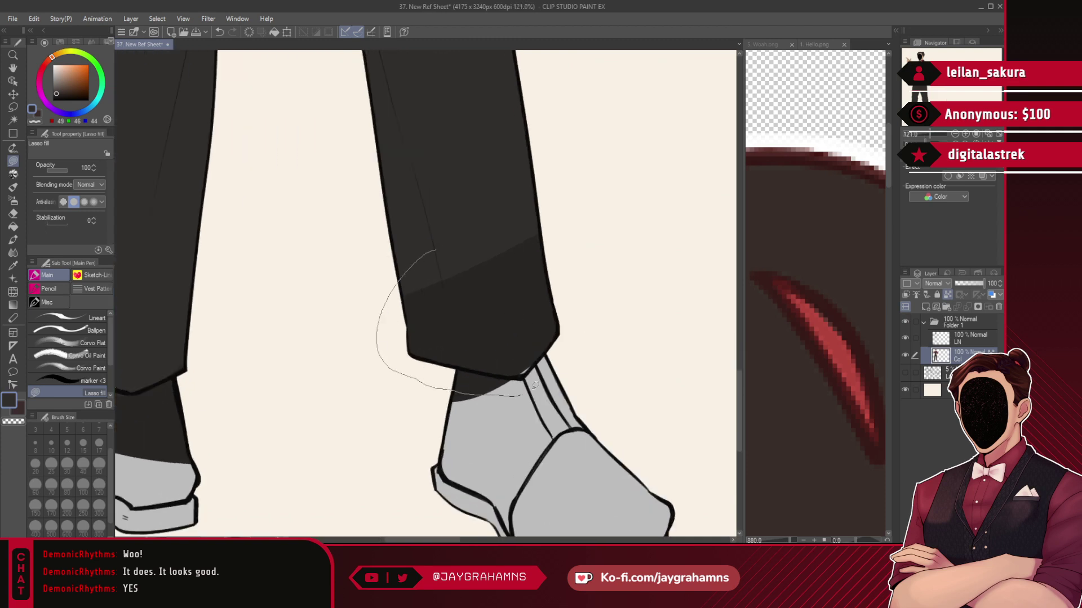
left_click_drag(534, 385, 544, 372)
scroll(557, 445, "down", 5)
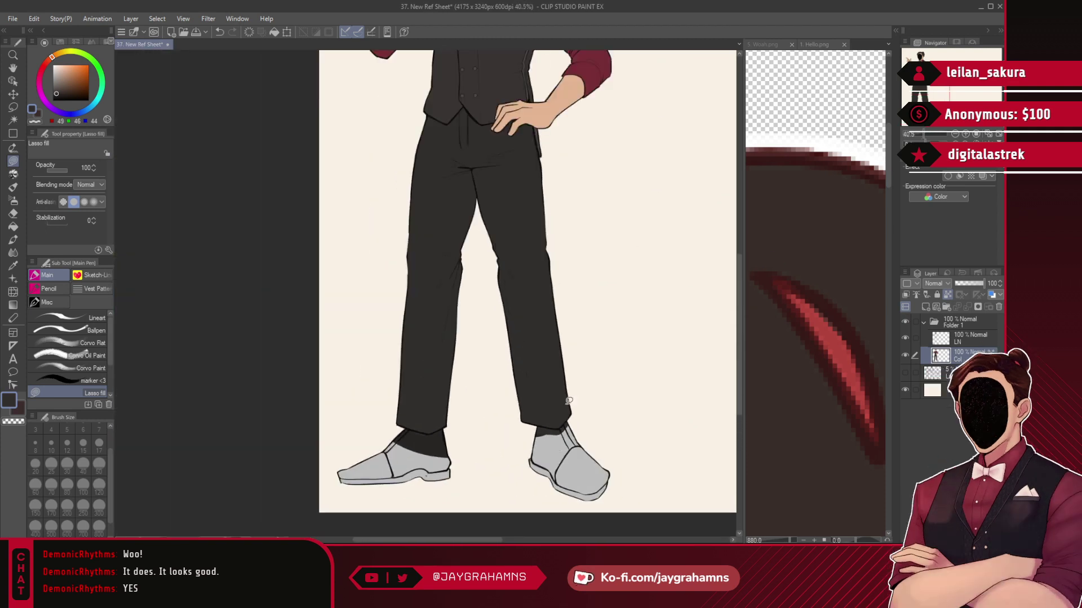
- Lasso-fill the side-facing shoe with the near-black from its ankle area, including the leftover grey patch at the heel
scroll(545, 222, "up", 2)
scroll(425, 227, "down", 3)
scroll(460, 134, "up", 5)
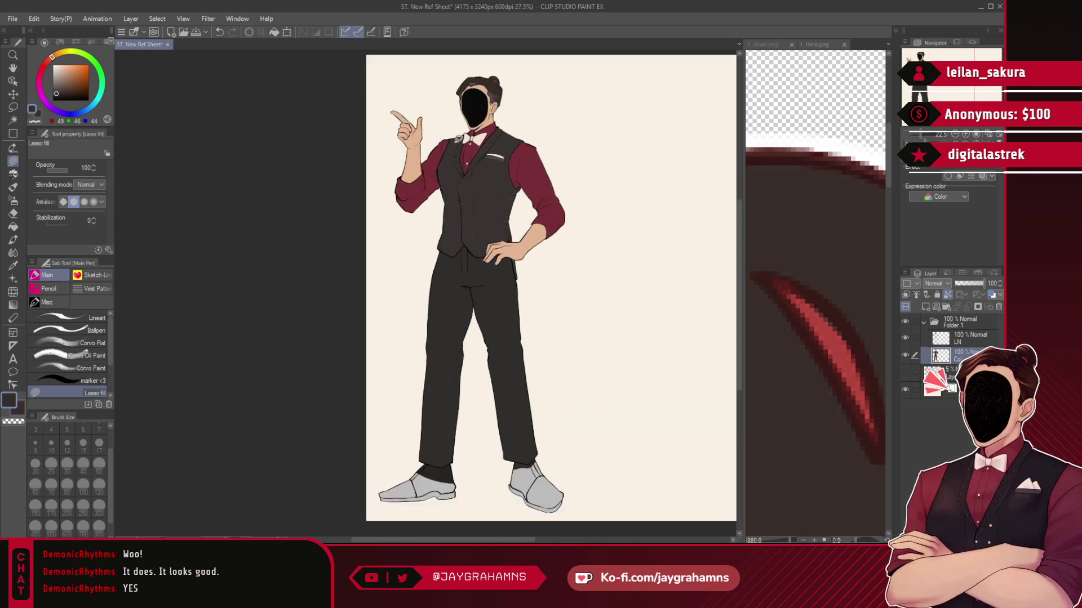
scroll(473, 179, "down", 8)
scroll(441, 308, "up", 3)
scroll(440, 308, "up", 8)
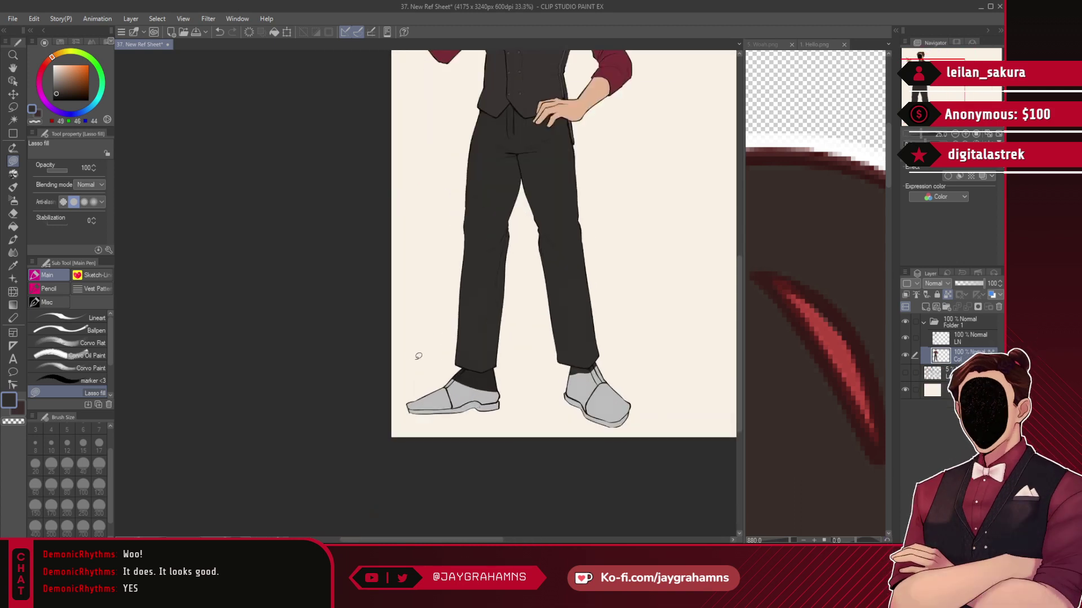
mouse_move(482, 334)
left_mouse_down()
mouse_move(316, 473)
mouse_move(643, 388)
left_mouse_up()
scroll(676, 392, "up", 4)
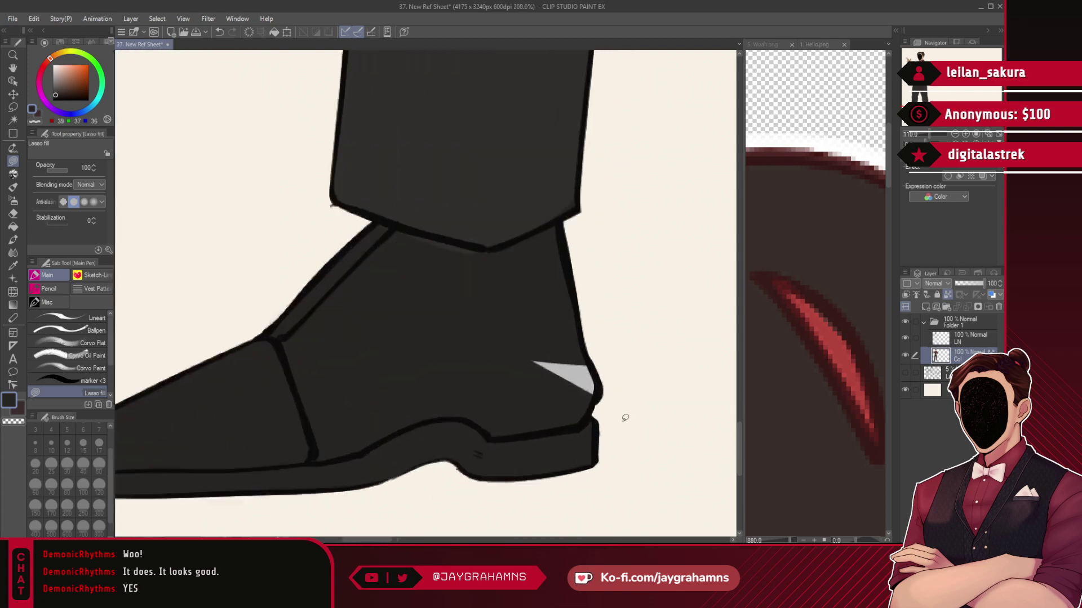
mouse_move(276, 127)
left_mouse_down()
mouse_move(393, 157)
mouse_move(288, 152)
left_mouse_up()
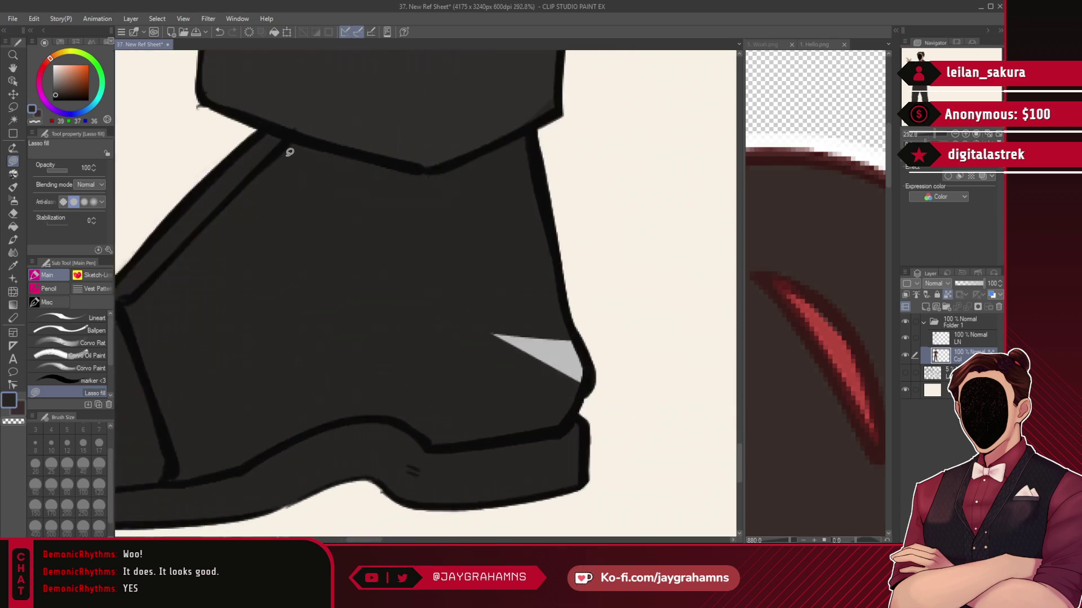
left_click_drag(506, 243, 638, 305)
scroll(422, 272, "down", 10)
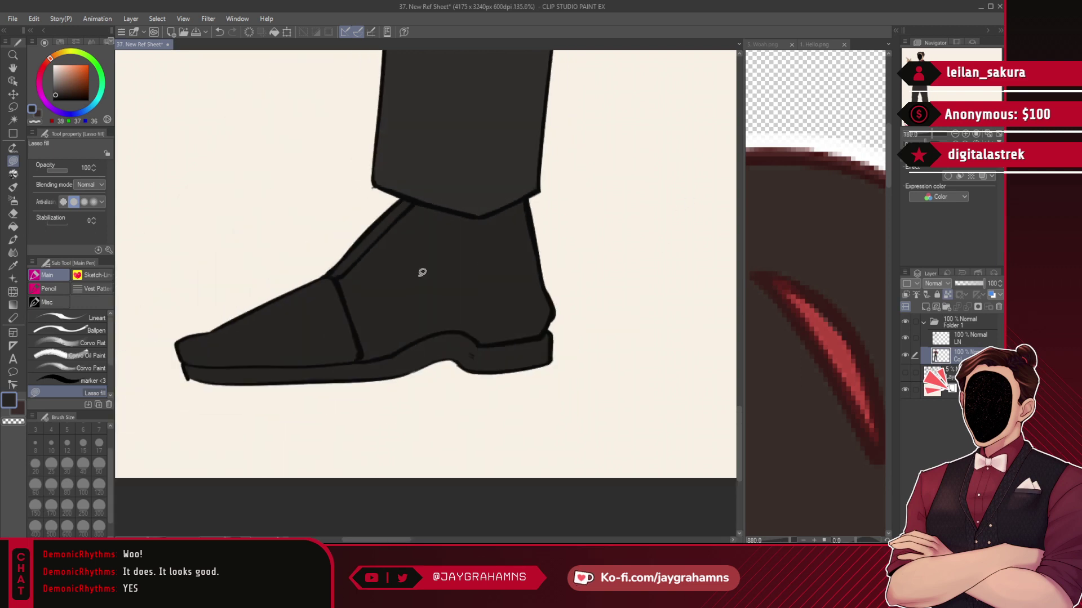
- Lasso-fill the forward-angled shoe with the same near-black, including the grey sliver at the toe sole
scroll(445, 270, "up", 8)
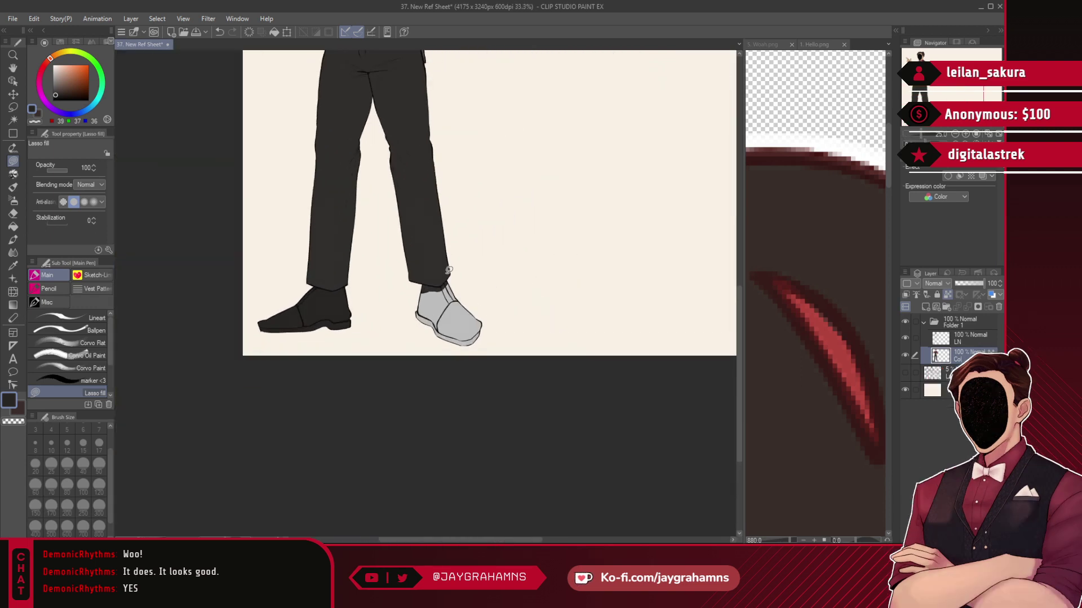
mouse_move(337, 231)
left_mouse_down()
mouse_move(301, 411)
mouse_move(424, 508)
mouse_move(556, 518)
mouse_move(518, 219)
left_mouse_up()
mouse_move(451, 195)
left_mouse_down()
mouse_move(362, 294)
mouse_move(394, 248)
left_mouse_up()
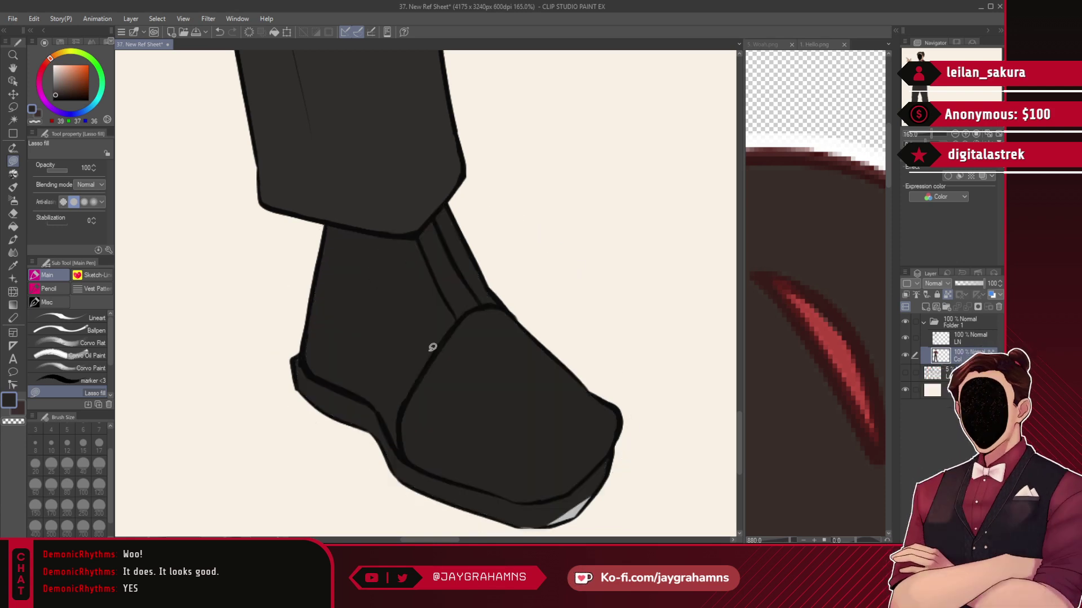
left_click_drag(467, 318, 646, 514)
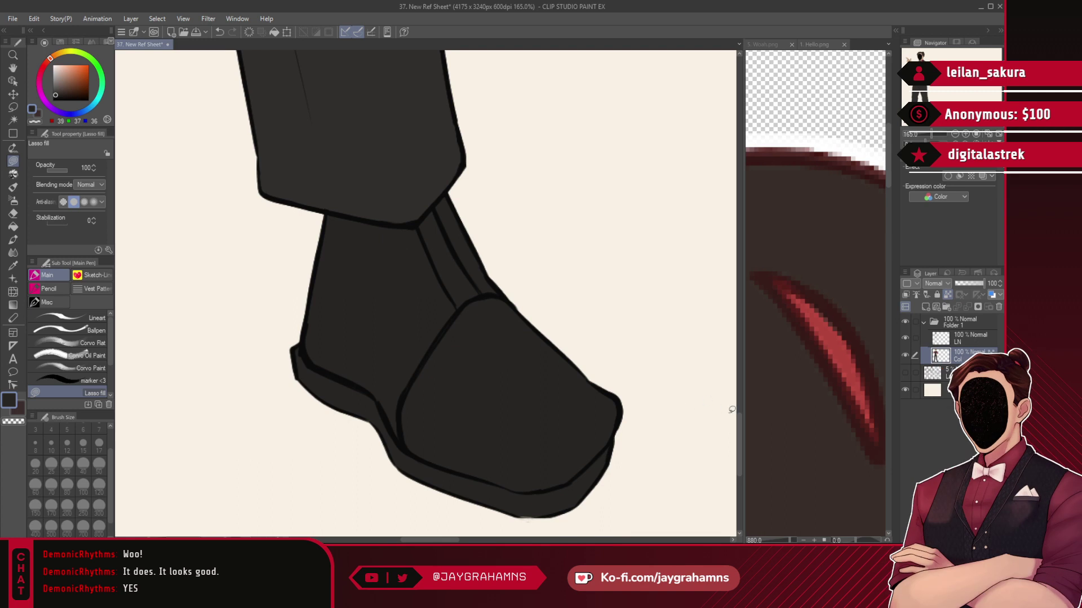
scroll(535, 454, "down", 10)
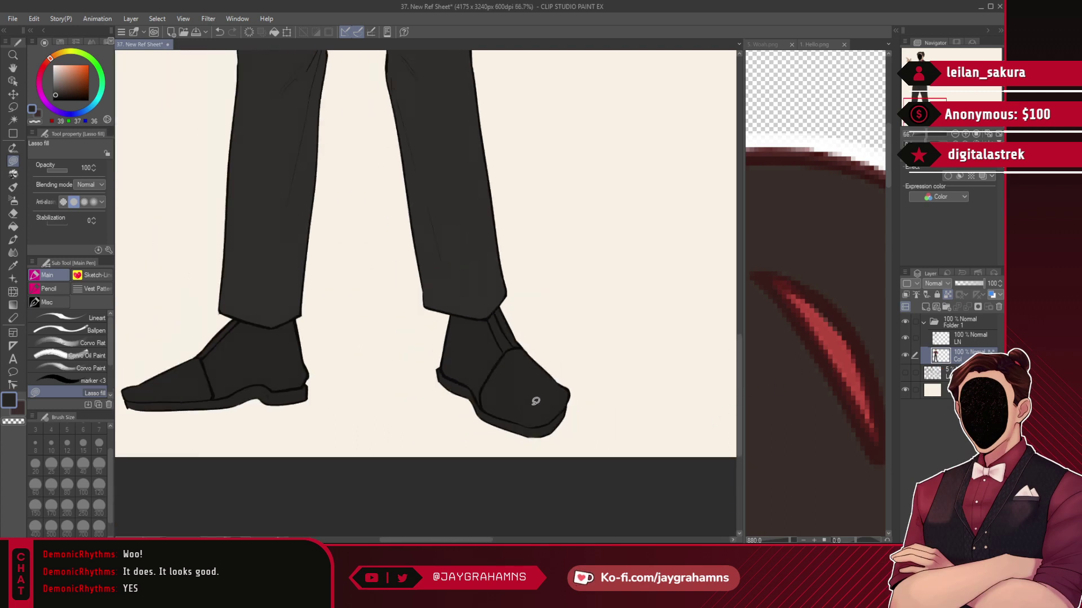
- Select the LN line-art layer and lock its transparent pixels
scroll(490, 90, "up", 2)
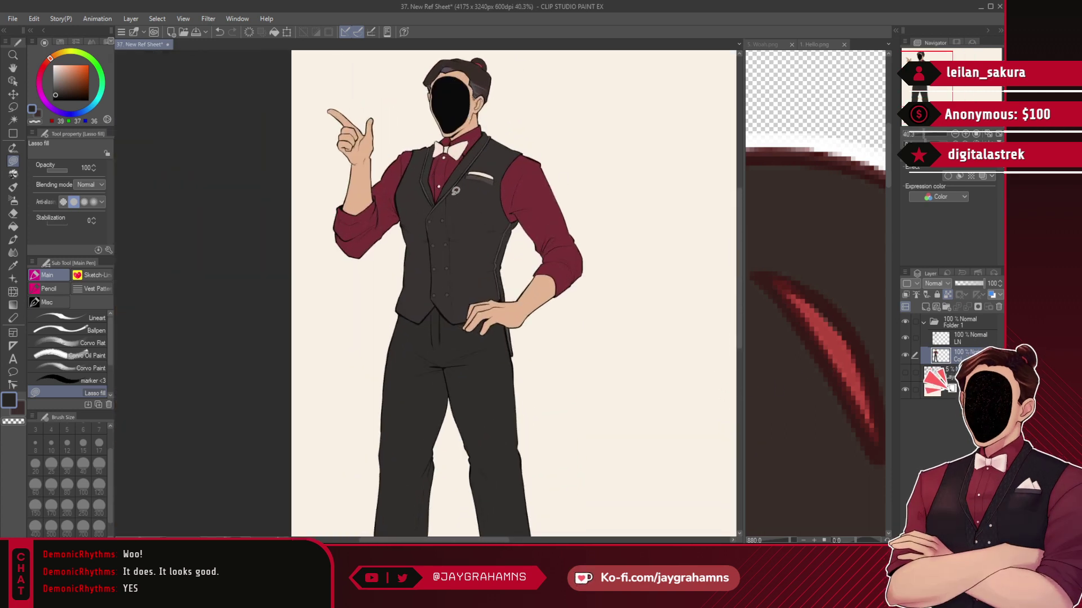
scroll(455, 190, "down", 2)
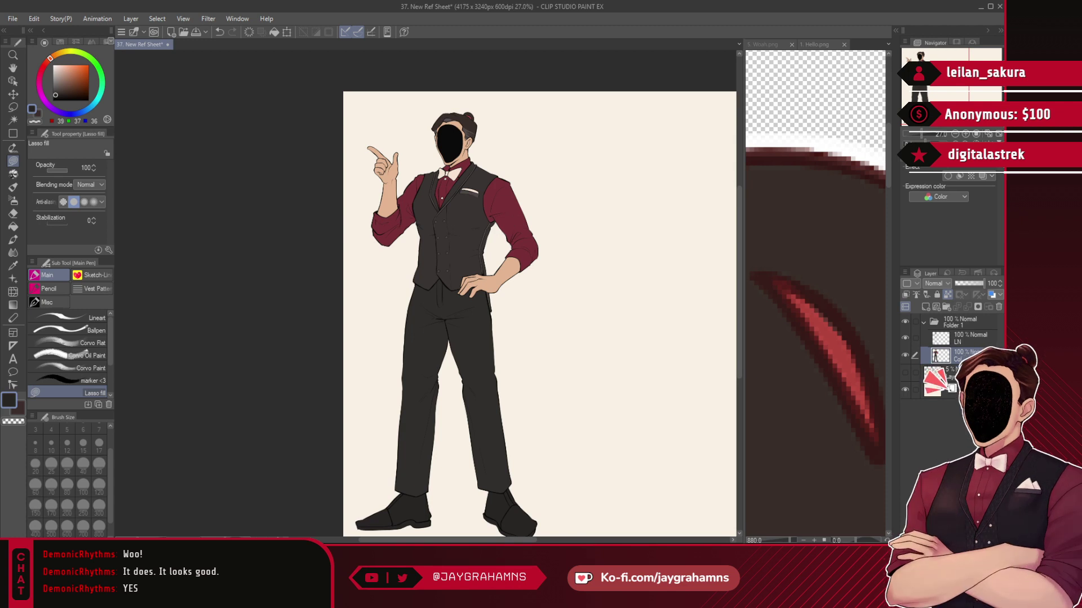
left_click(995, 340)
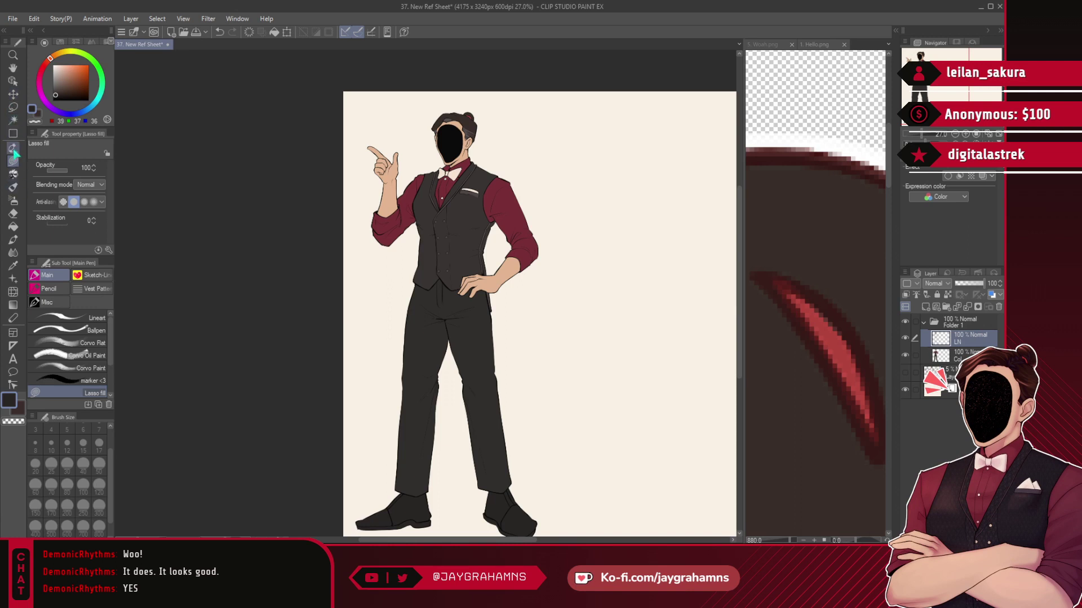
- Try recolouring the whole figure's line art with a dark reddish-brown lasso fill, RGB 47, 42, 41
left_click(45, 67)
left_click(55, 96)
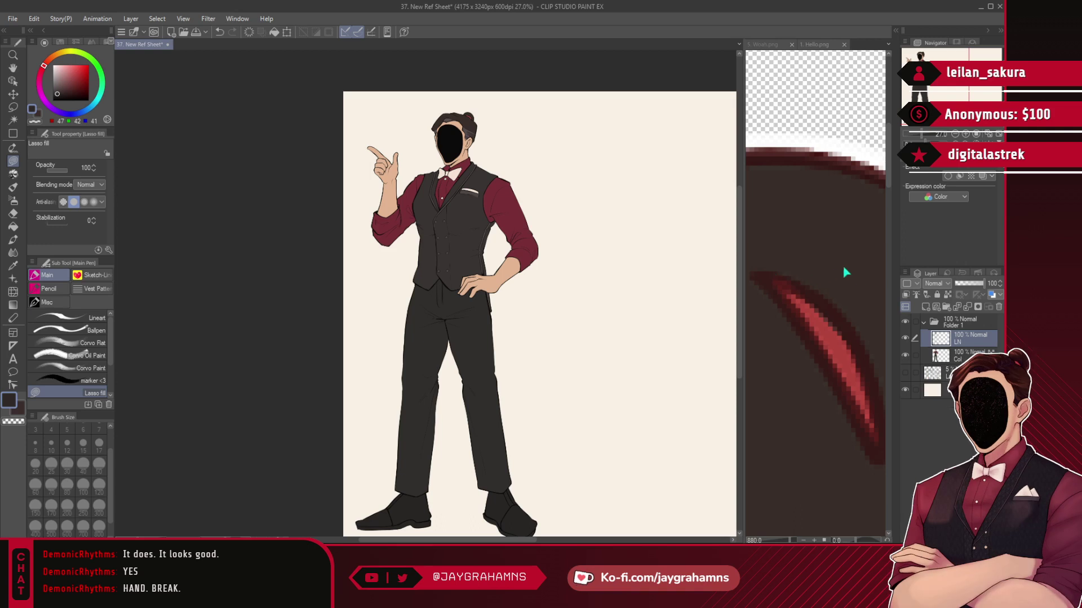
scroll(499, 144, "down", 1)
left_click_drag(387, 93, 267, 360)
scroll(464, 120, "up", 4)
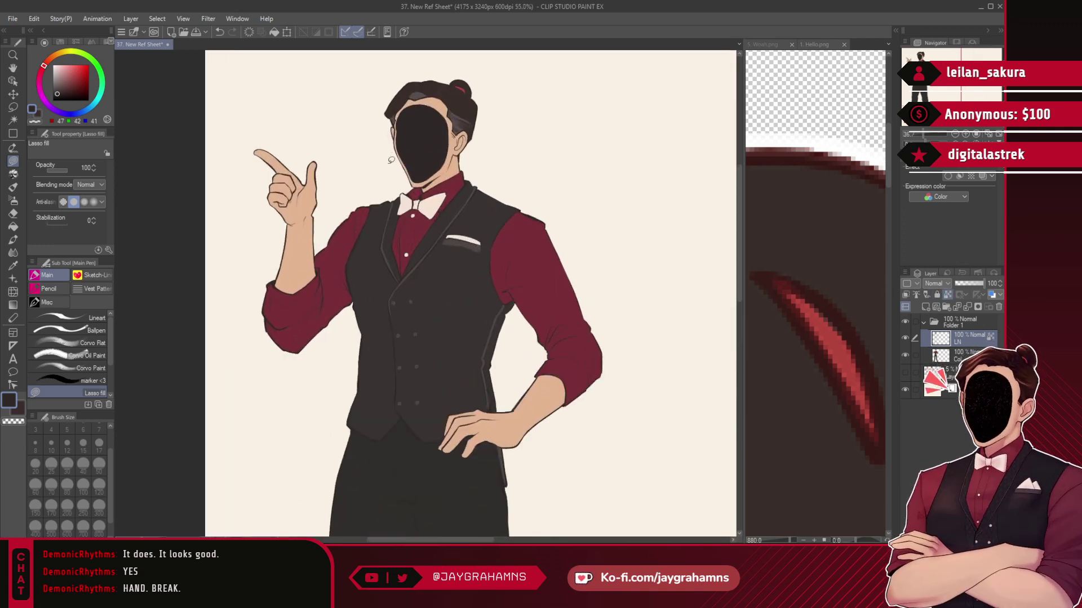
scroll(246, 176, "up", 1)
key("ctrl+z")
- Recolour the whole figure's line art with a darker brown lasso fill, RGB 36, 30, 29, and save the file
left_click(59, 96)
scroll(449, 248, "down", 5)
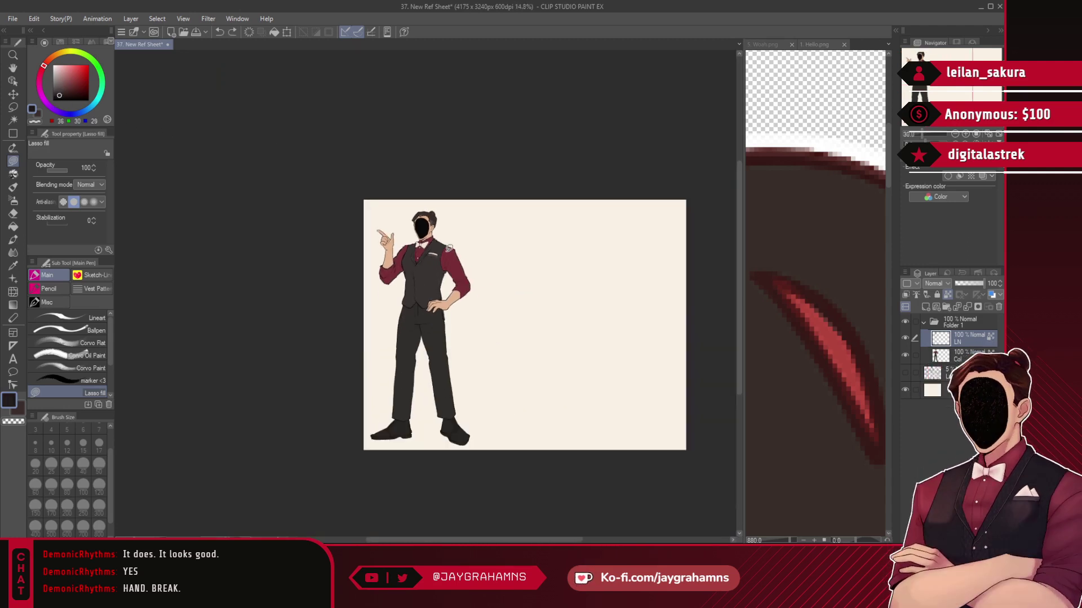
mouse_move(415, 170)
left_mouse_down()
mouse_move(623, 374)
mouse_move(600, 287)
left_mouse_up()
scroll(420, 397, "up", 7)
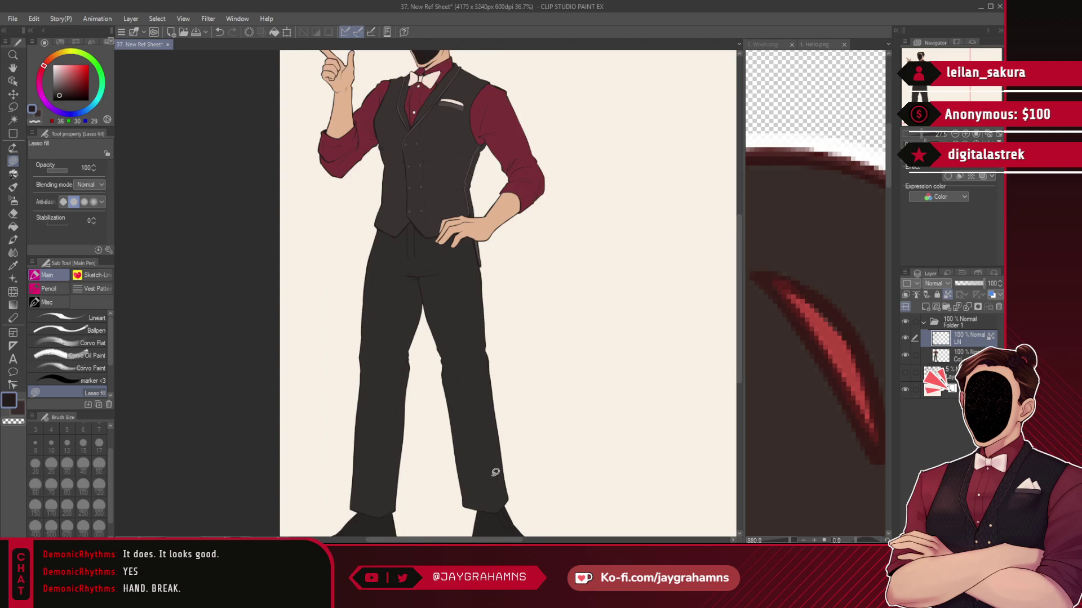
scroll(407, 208, "down", 4)
scroll(352, 489, "up", 6)
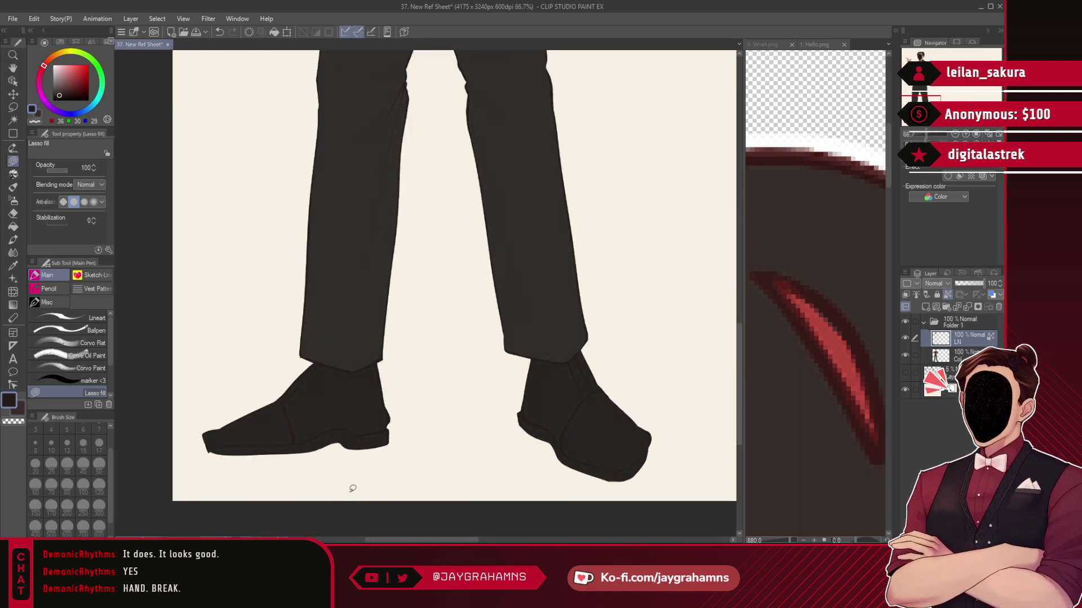
scroll(354, 488, "down", 6)
scroll(354, 487, "down", 3)
scroll(403, 166, "up", 7)
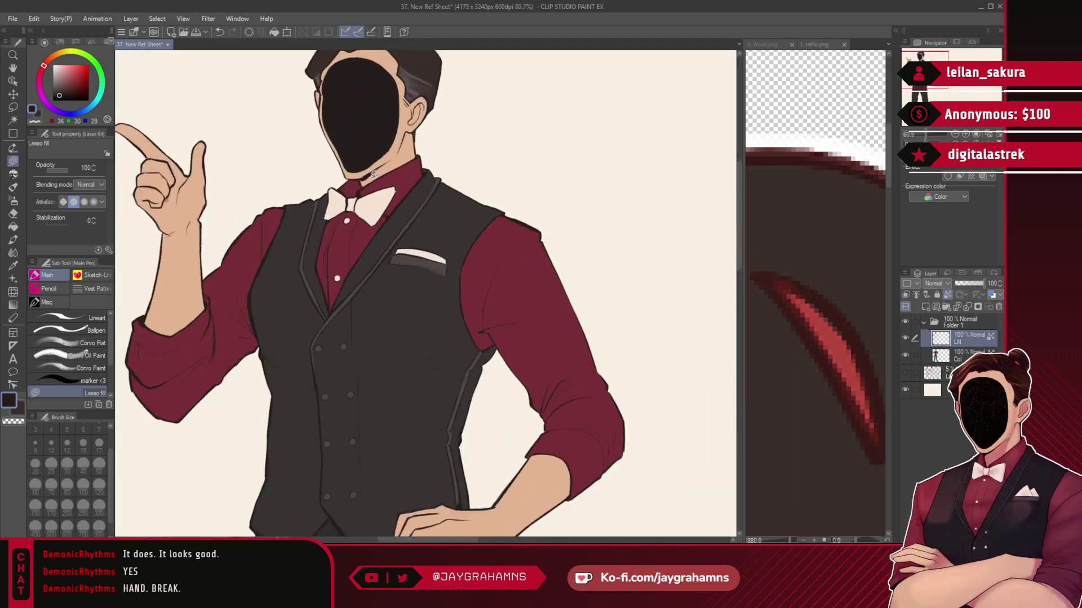
key("ctrl+s")
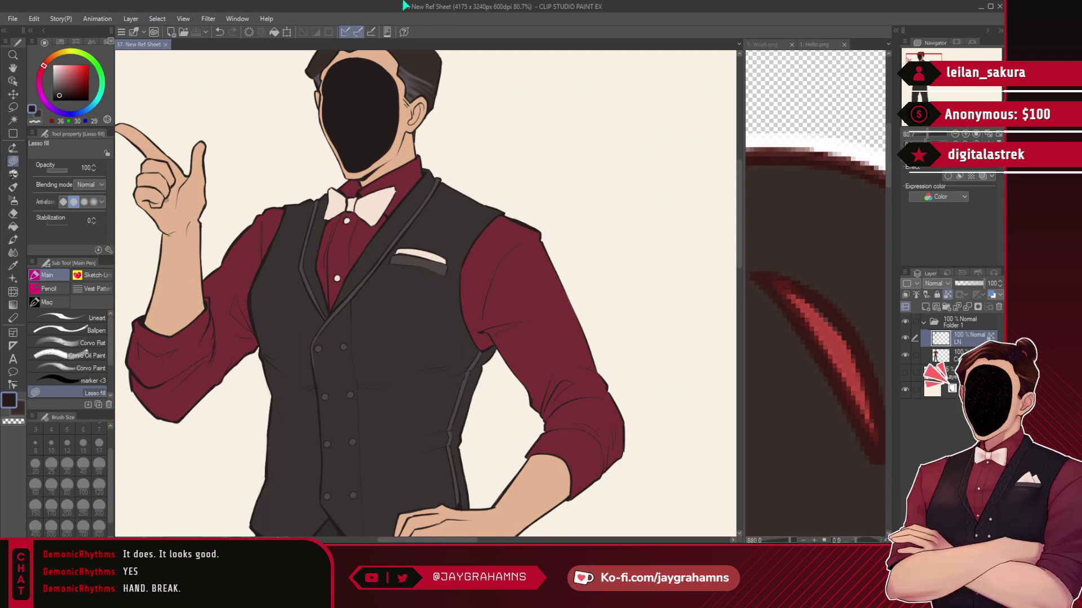
- Examine the recoloured line art against the flat colours across the figure's face, arms, vest and trousers
scroll(403, 265, "down", 4)
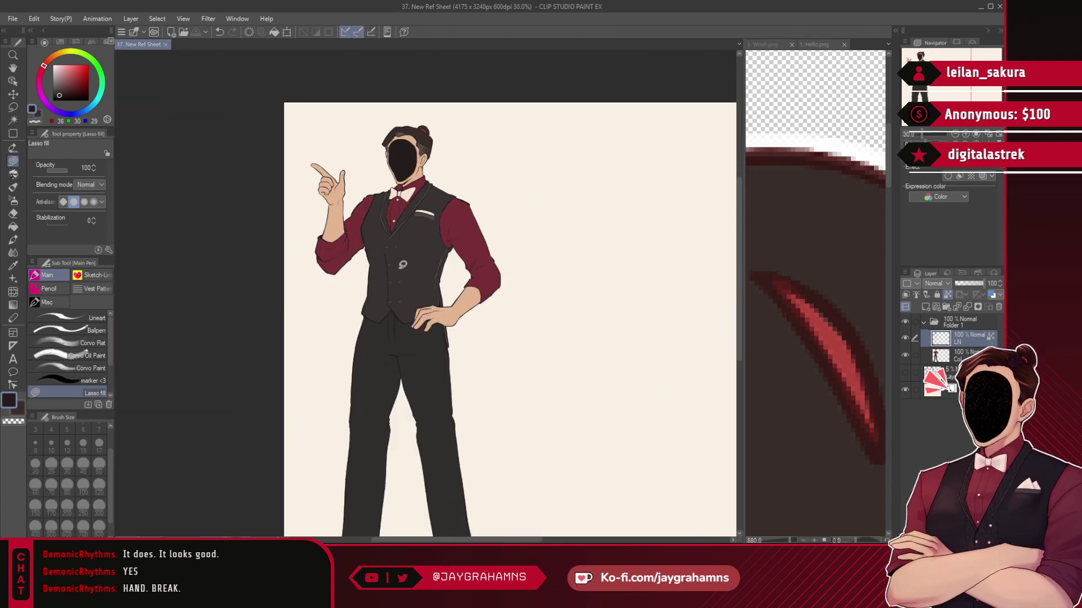
scroll(403, 265, "up", 3)
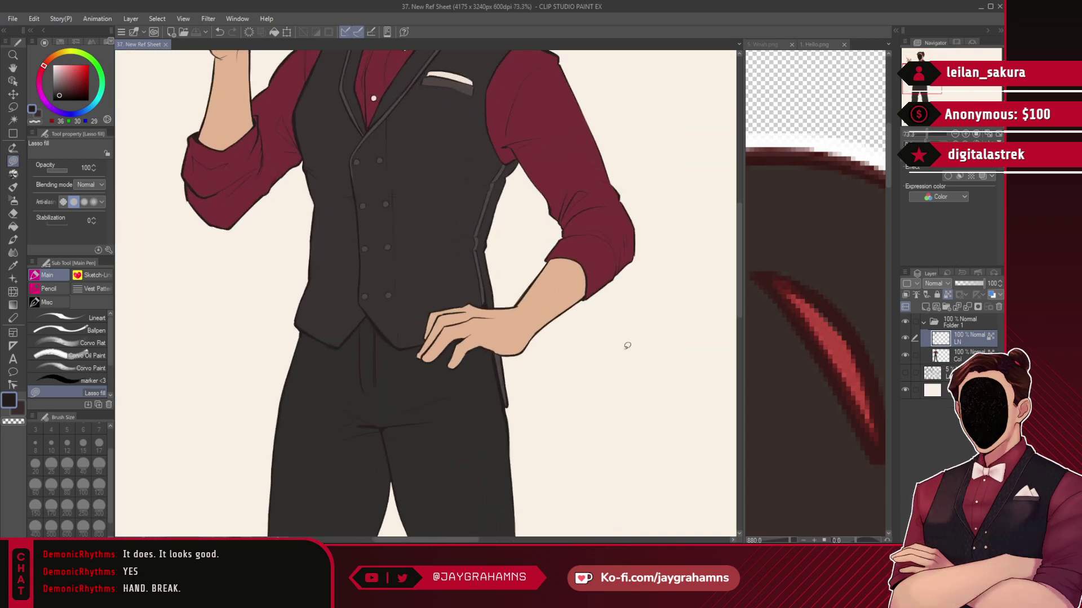
scroll(622, 346, "down", 1)
scroll(541, 128, "up", 2)
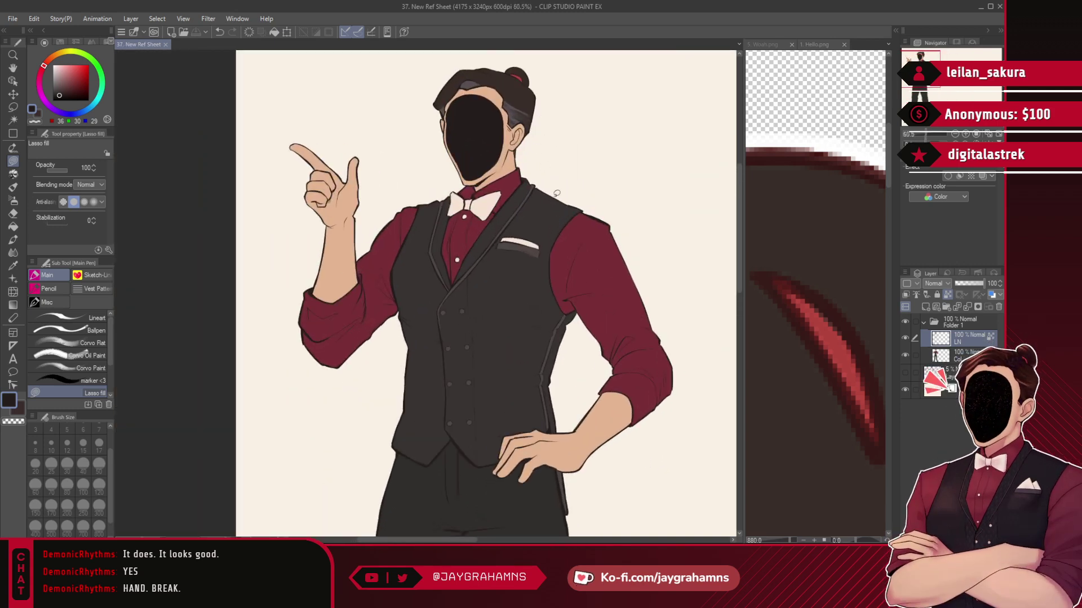
scroll(557, 141, "down", 2)
scroll(571, 153, "up", 1)
scroll(571, 153, "down", 1)
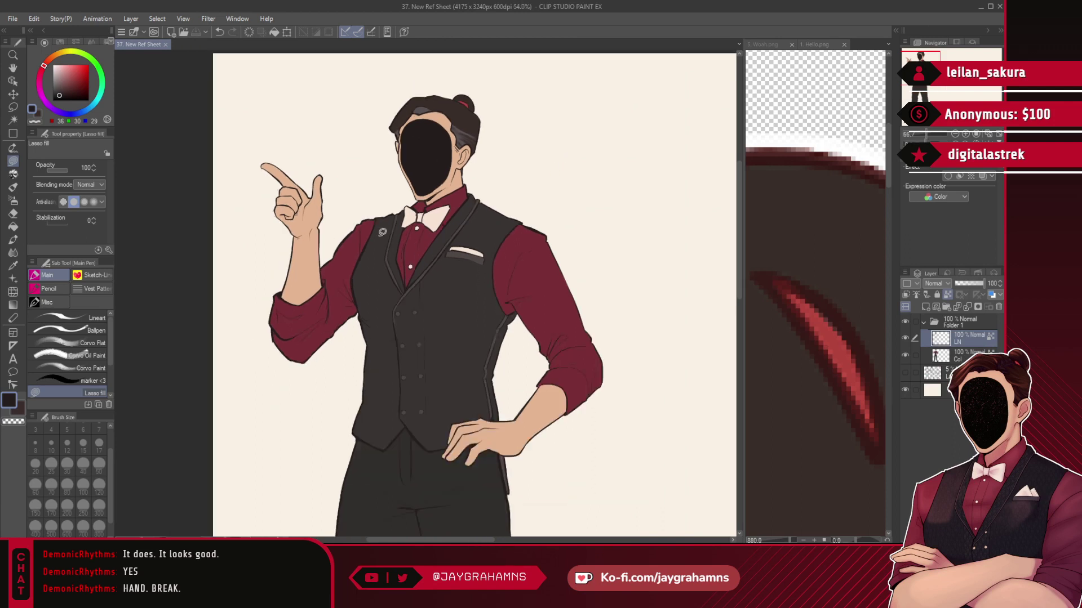
scroll(449, 188, "up", 1)
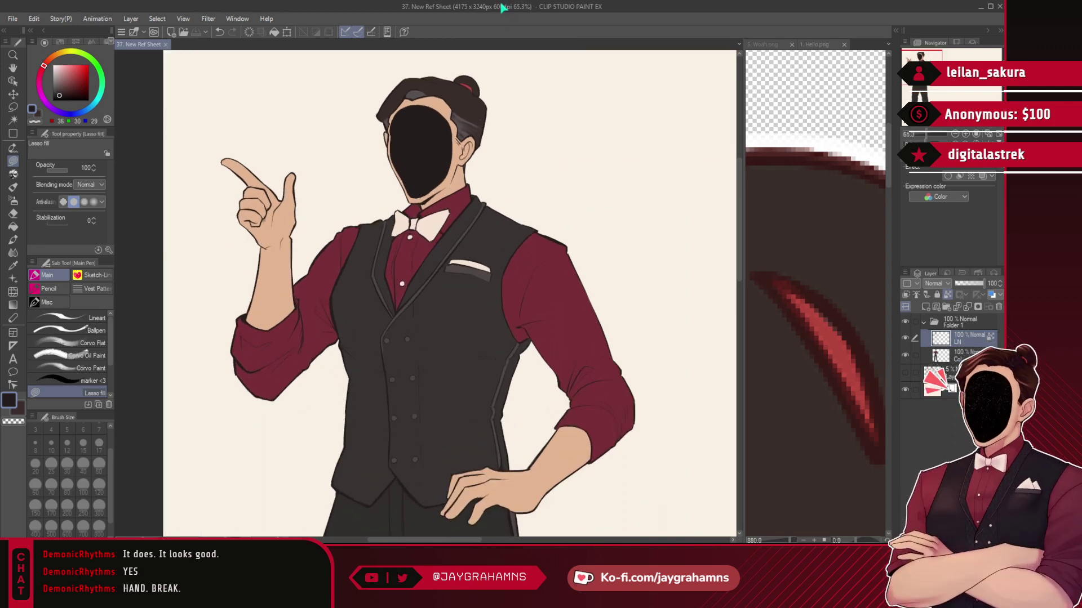
scroll(428, 79, "up", 2)
scroll(439, 112, "down", 2)
scroll(451, 141, "up", 2)
scroll(468, 169, "down", 2)
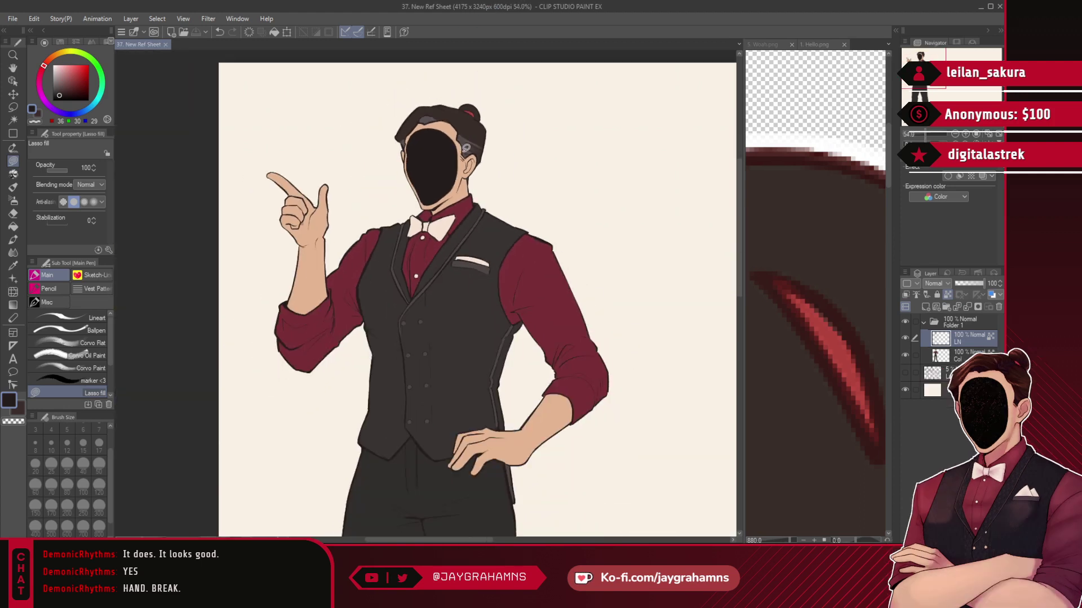
scroll(472, 182, "up", 2)
scroll(473, 180, "down", 2)
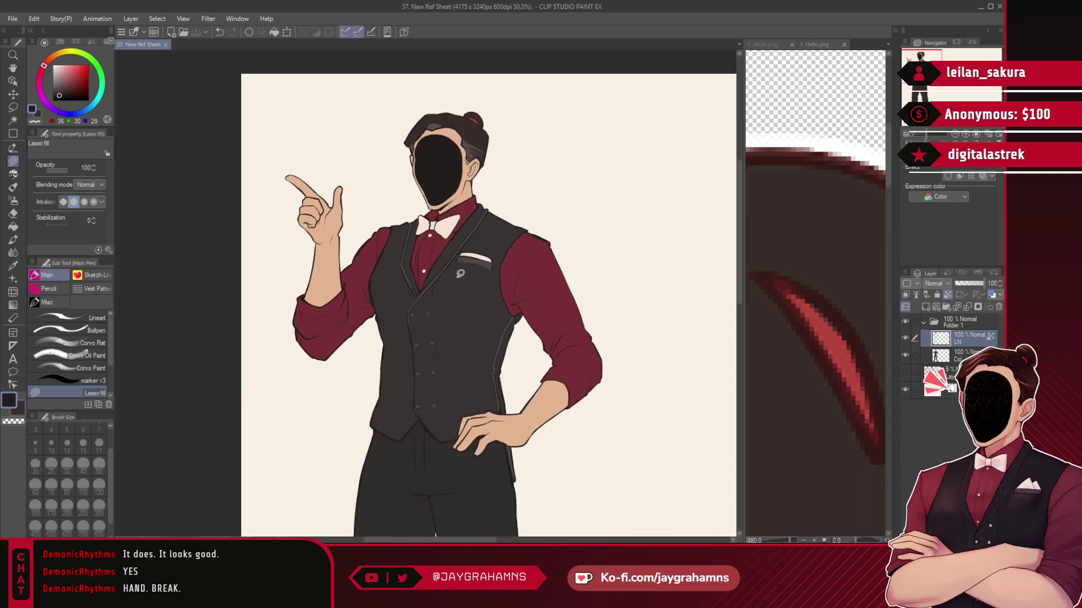
scroll(451, 265, "up", 2)
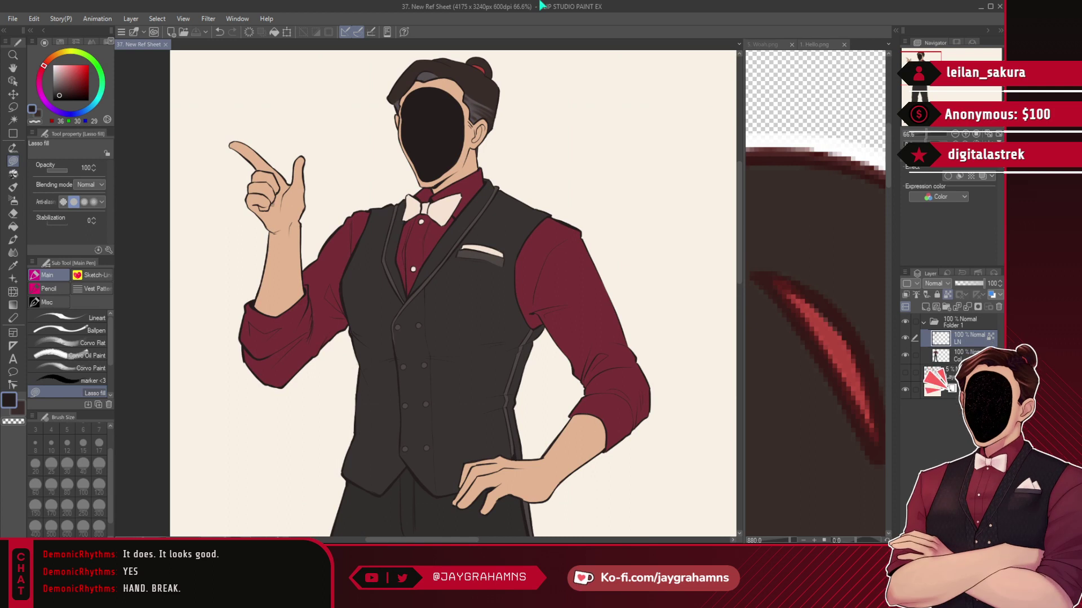